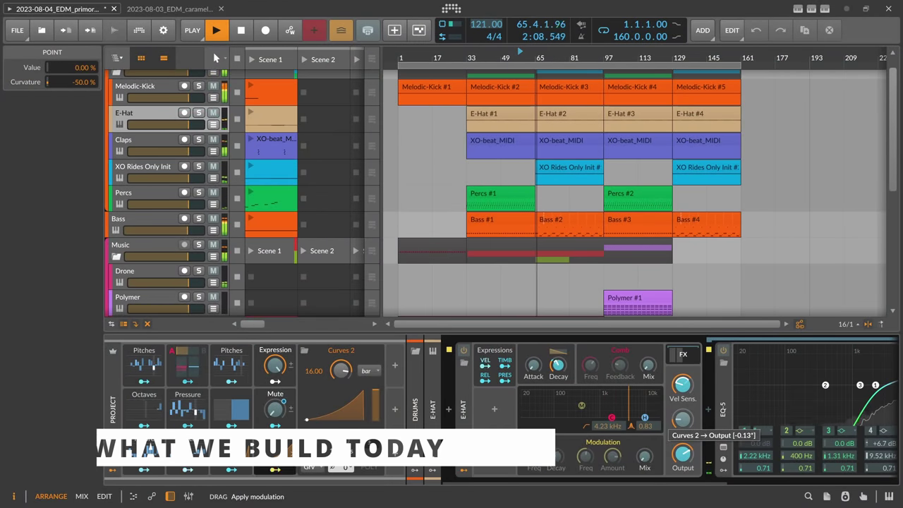
Examine how the Curves 2 modulator affects the E-Hat instrument's Output and Decay Time.
left_click_drag(684, 453, 683, 452)
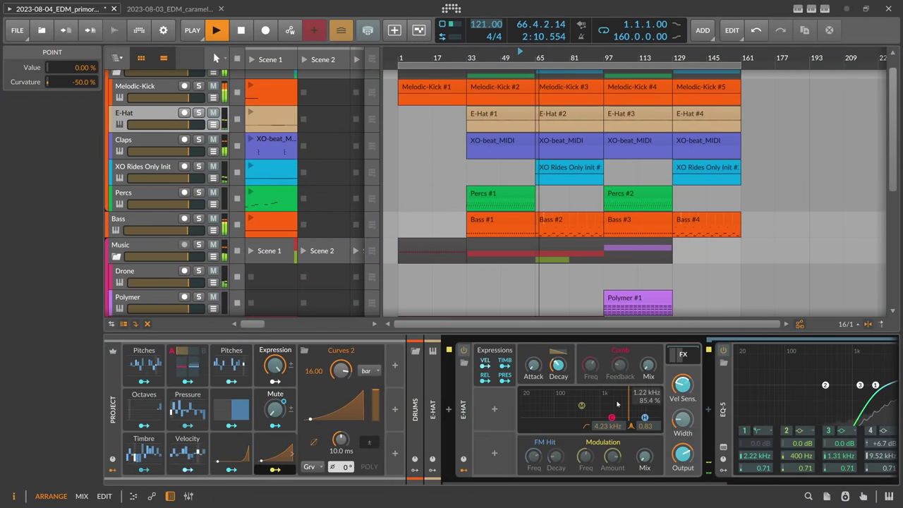
left_click_drag(688, 396, 688, 393)
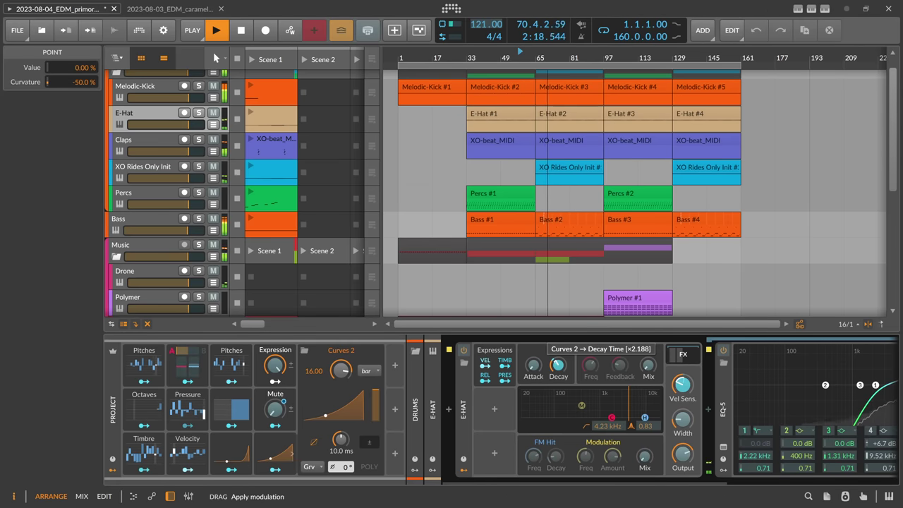
key("Escape")
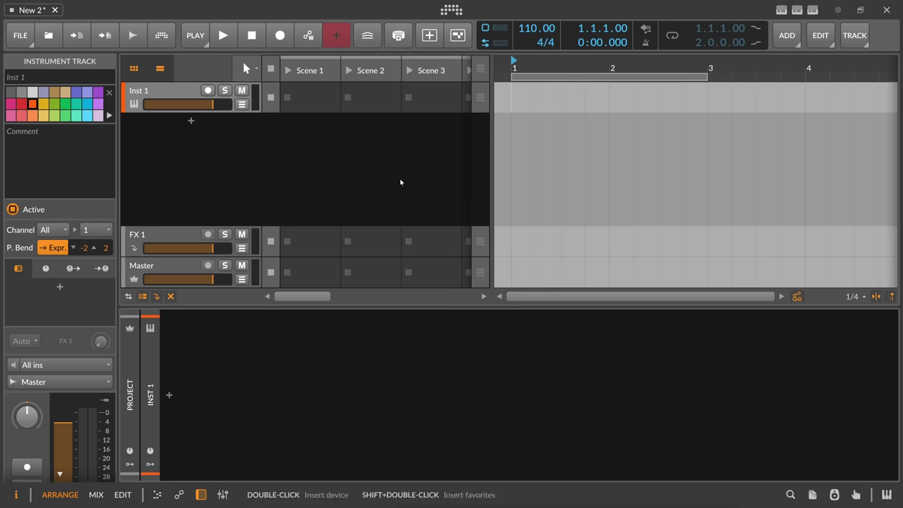
Enable the arranger loop over the first four bars from 1.1.1.00 and set the project tempo to 120 BPM.
left_click_drag(492, 154, 451, 154)
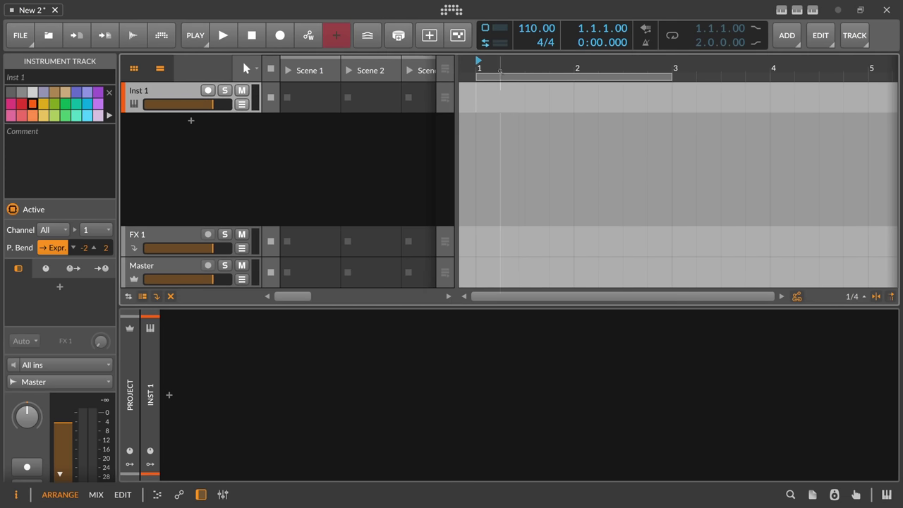
scroll(500, 71, "down", 3)
left_click_drag(519, 77, 568, 78)
left_click(546, 68)
left_click(522, 77)
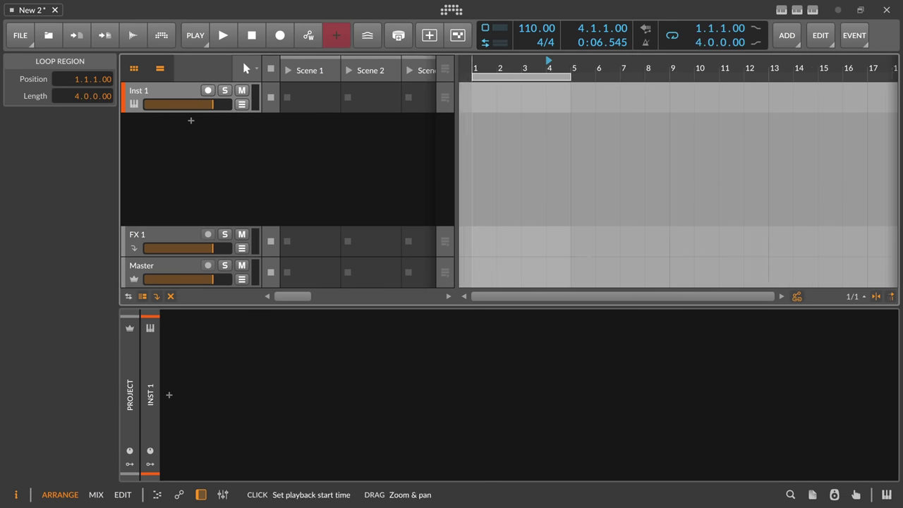
scroll(650, 62, "up", 1)
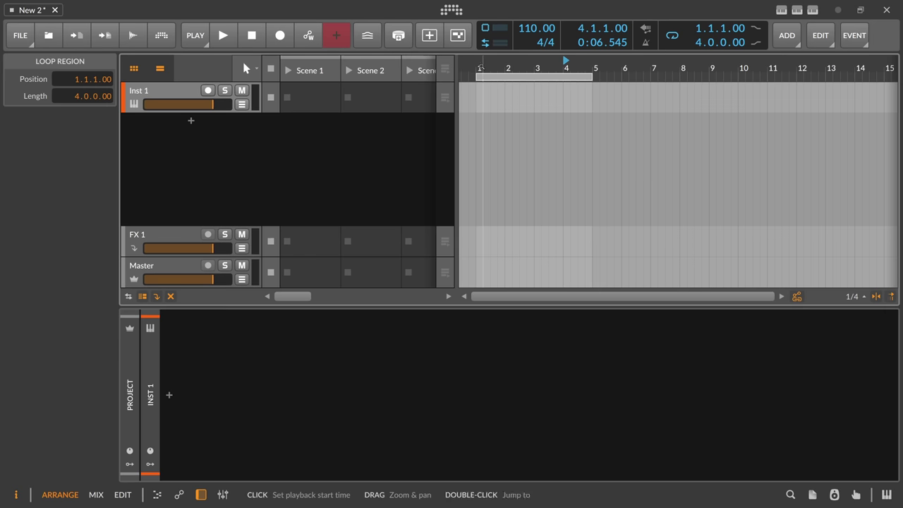
double_click(538, 30)
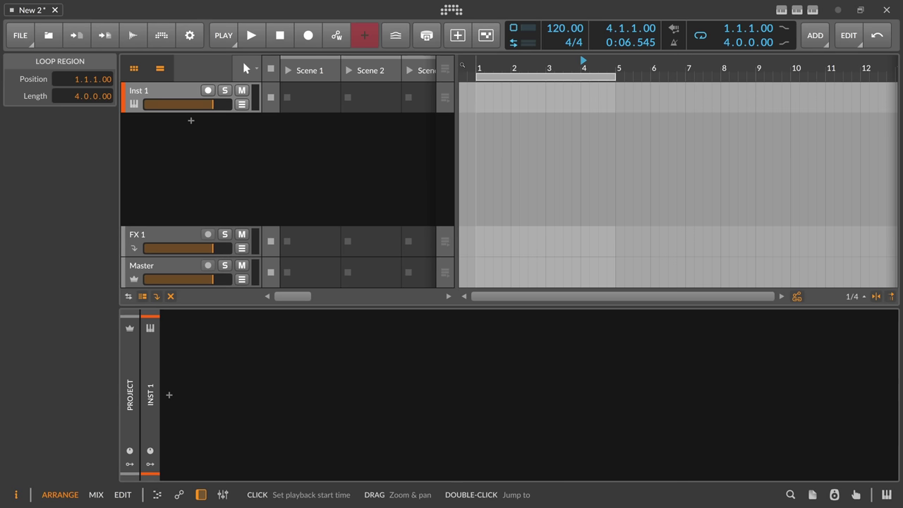
left_click_drag(456, 176, 435, 177)
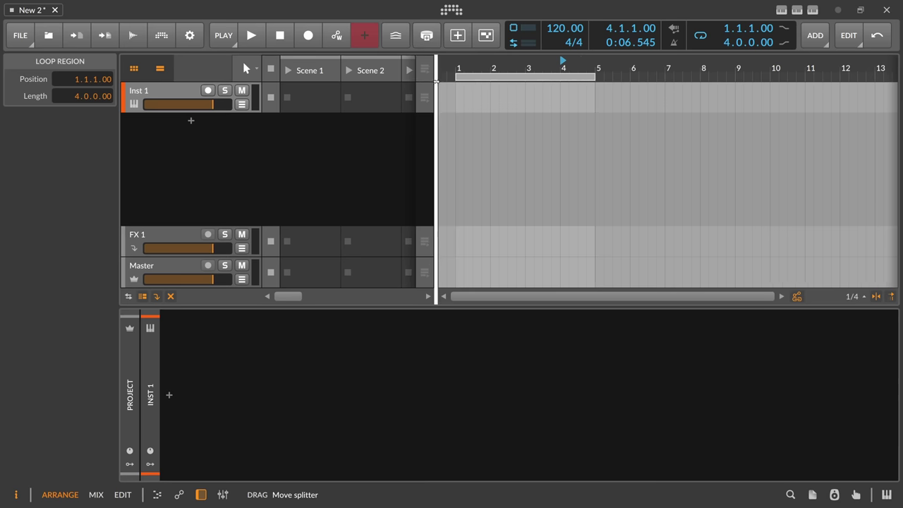
Load the Melodic-Kick preset onto the Inst 1 track and take a brief look at its Grid patch.
left_click(192, 91)
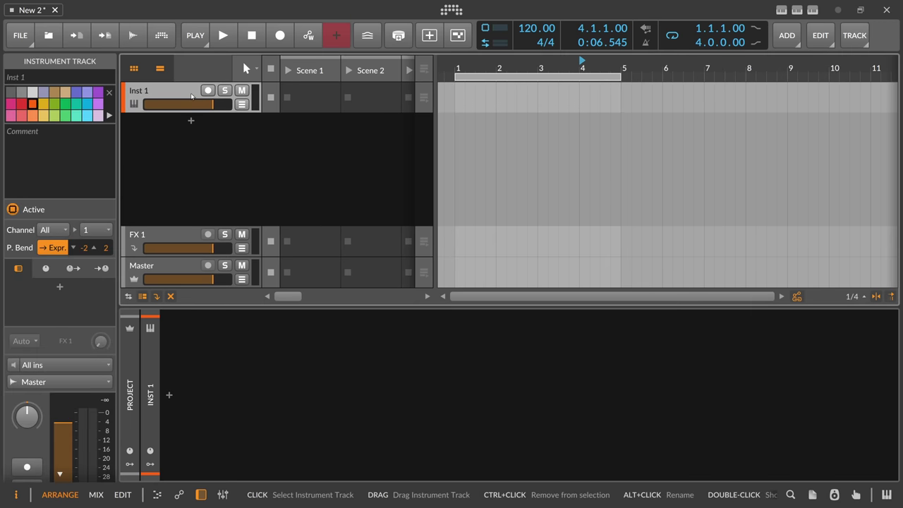
left_click(172, 393)
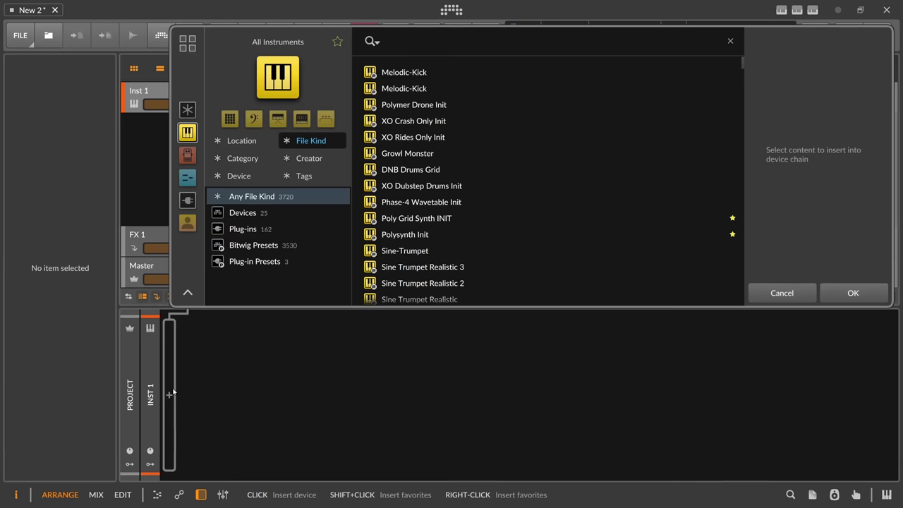
type("melod")
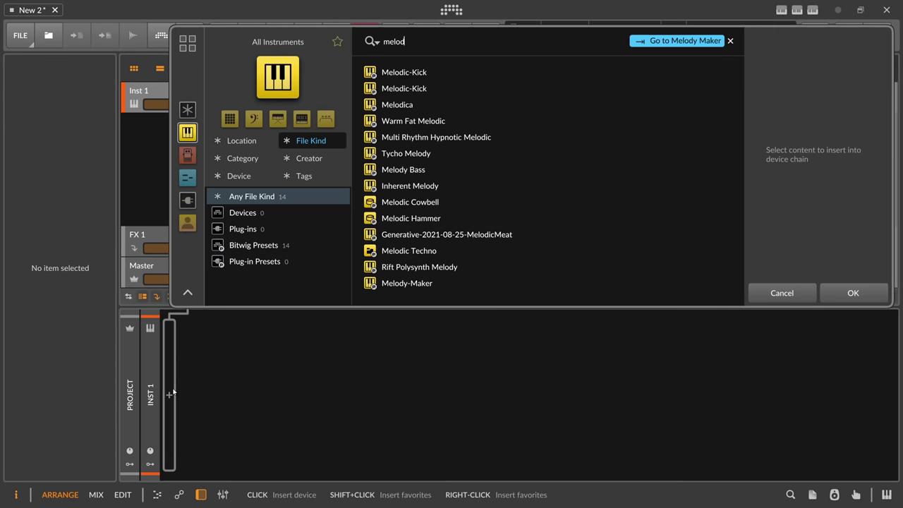
double_click(419, 88)
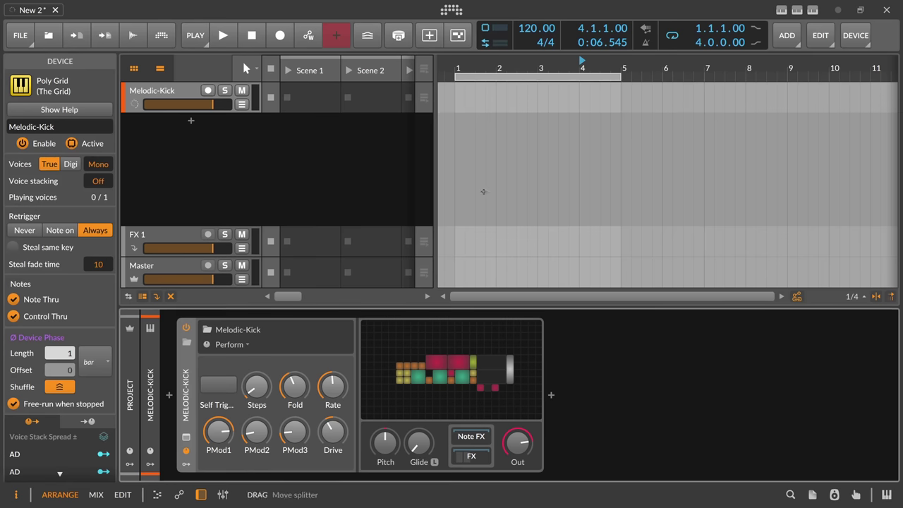
left_click(430, 372)
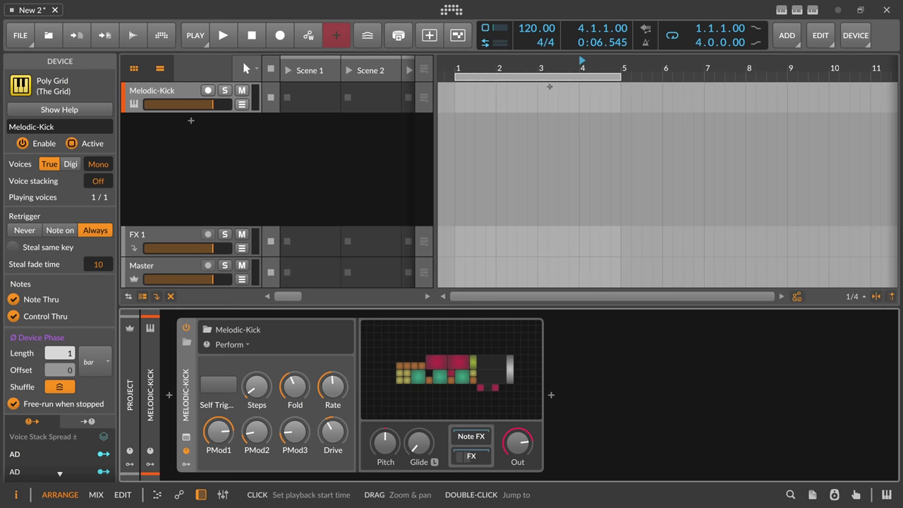
left_click(887, 64)
Create a clip in the kick track's Scene 1 slot and draw a 1/16 C3 note at its start.
left_click(306, 97)
double_click(306, 97)
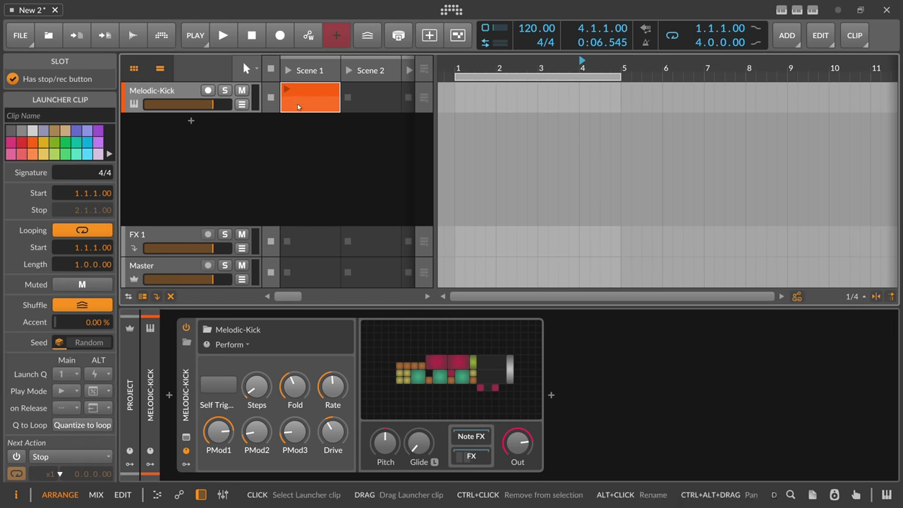
double_click(297, 103)
double_click(256, 211)
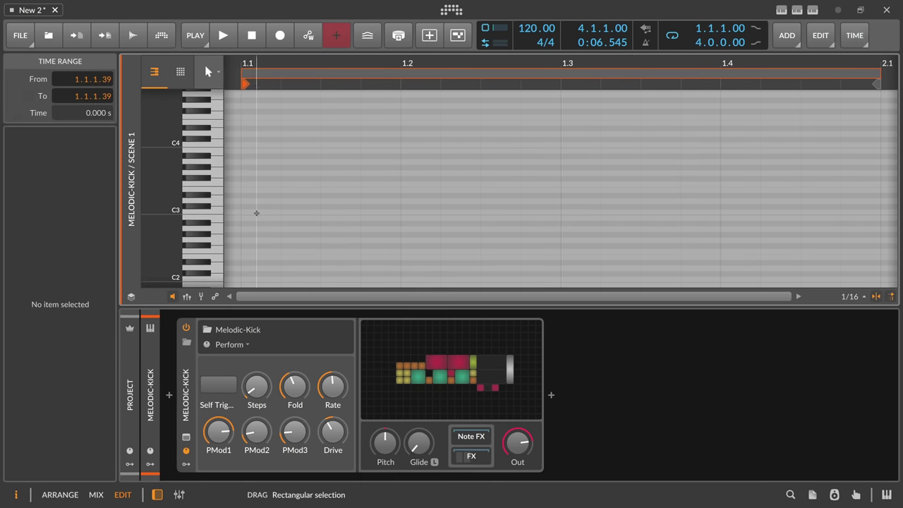
Shorten the kick clip's loop to one beat (0.1.0.00) and play it back from the arranger view.
left_click_drag(269, 70, 312, 213)
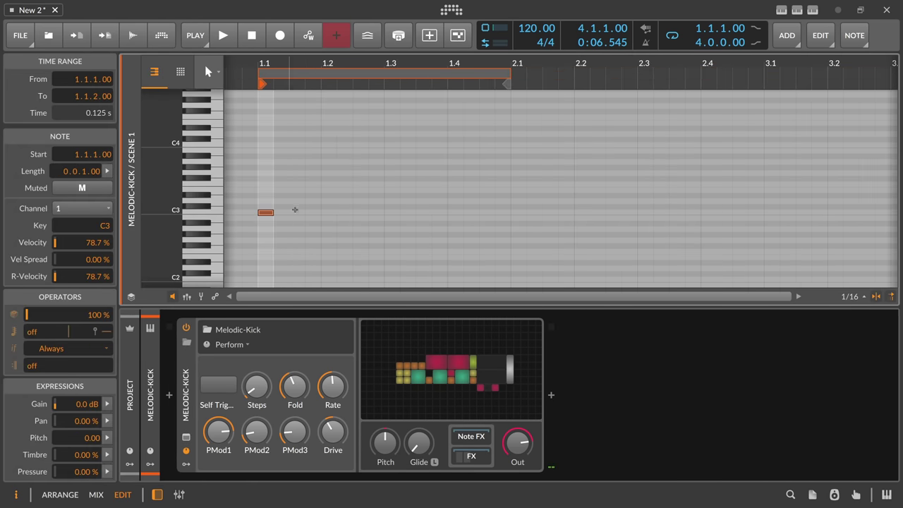
left_click_drag(505, 80, 323, 80)
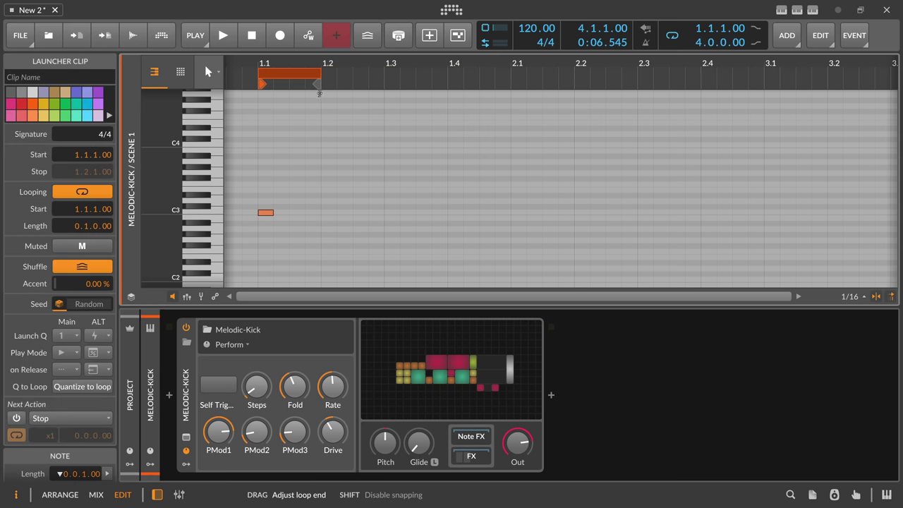
left_click_drag(261, 67, 448, 105)
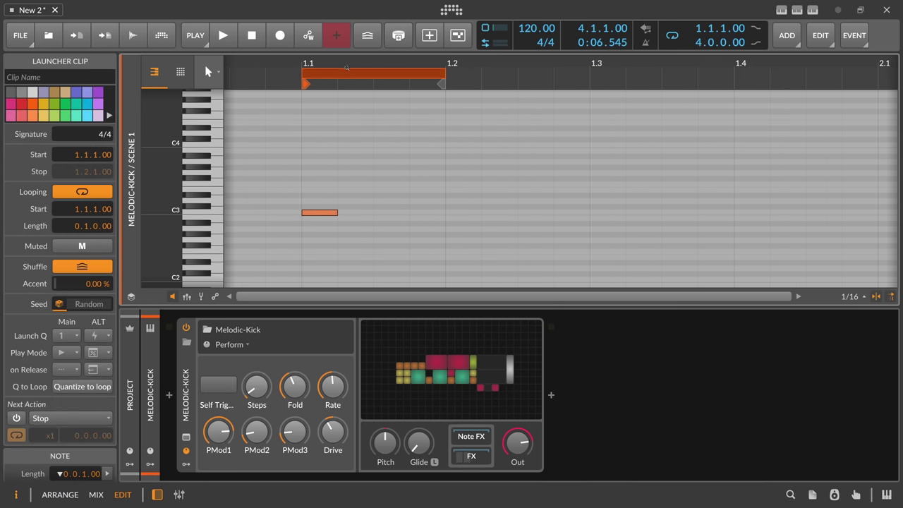
left_click(318, 71)
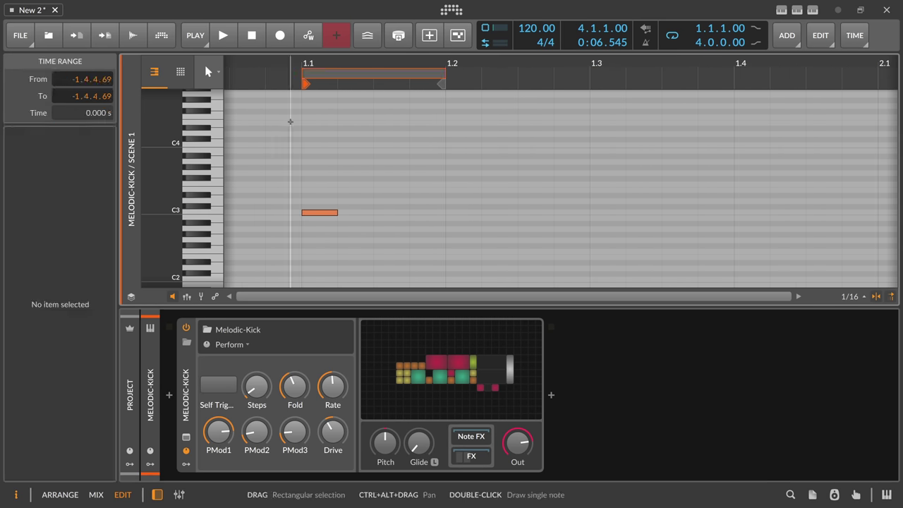
key("alt+1")
key("space")
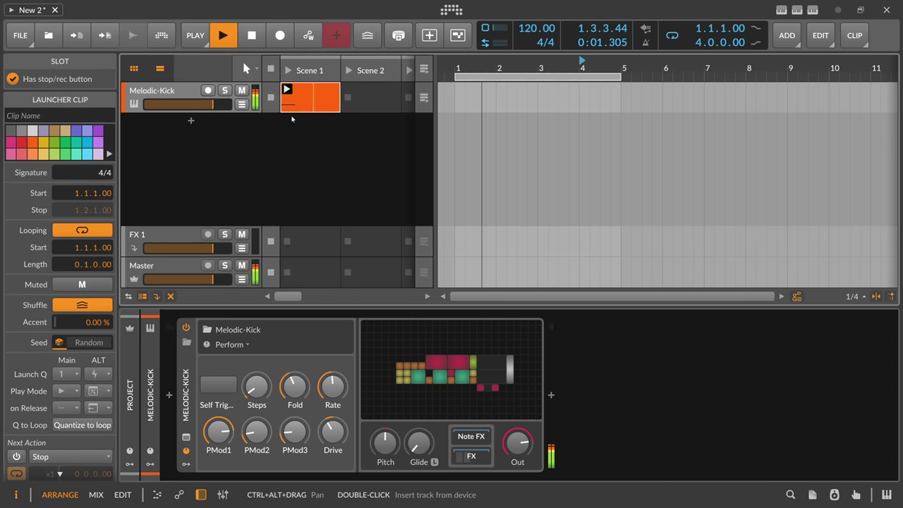
Audition the Melodic-Kick Grid patch by switching its Self Trigger on and off again, then close the patch.
left_click(436, 337)
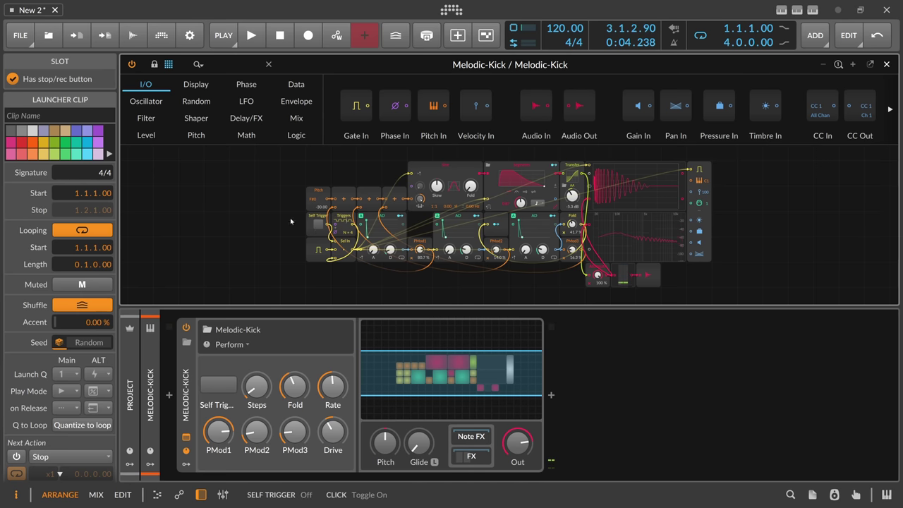
left_click(317, 225)
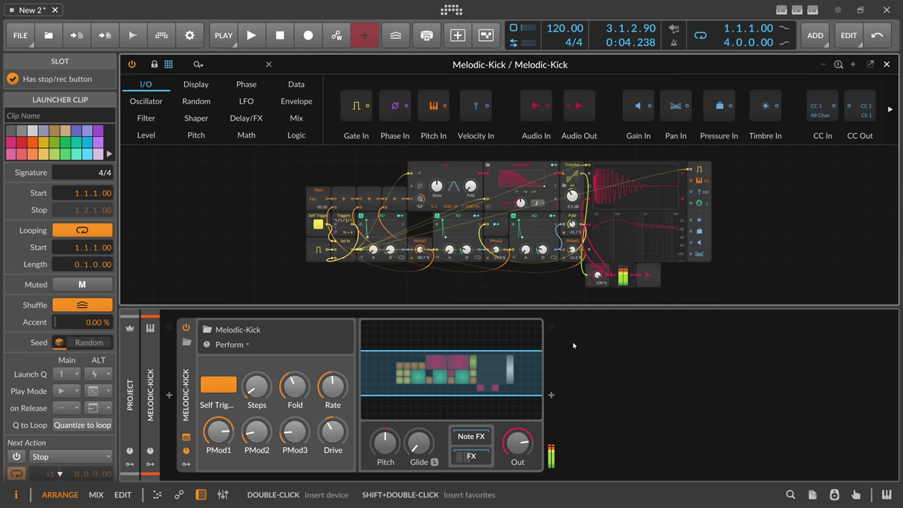
left_click(318, 225)
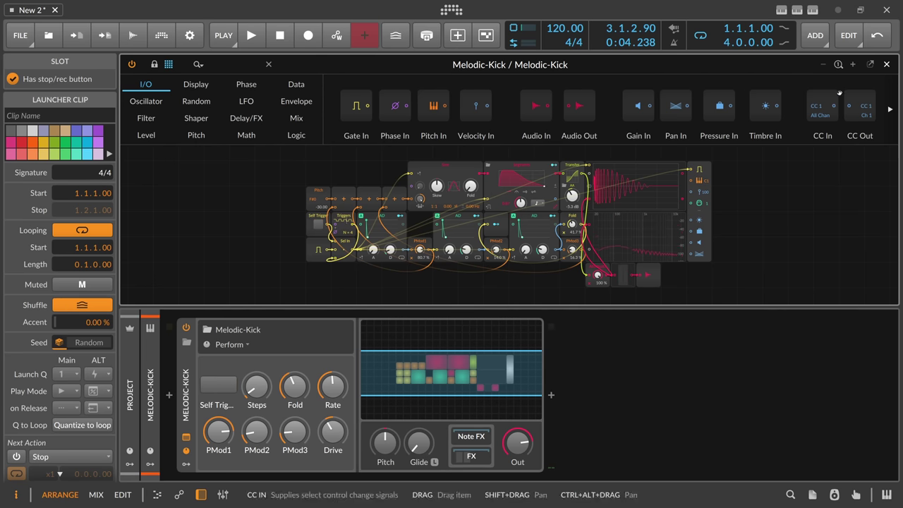
left_click(887, 64)
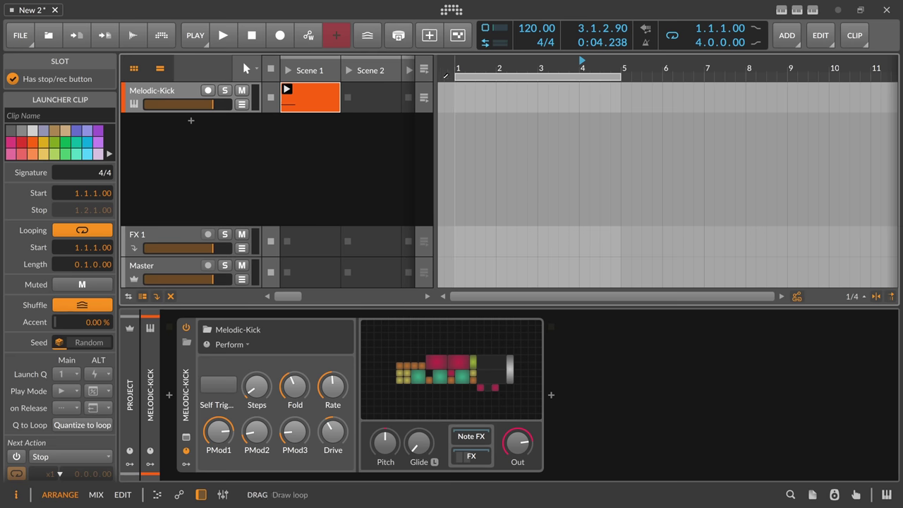
Play the kick clip with the playback start at bar 1, stop it, and set the tempo to 121 BPM.
left_click_drag(455, 72, 456, 65)
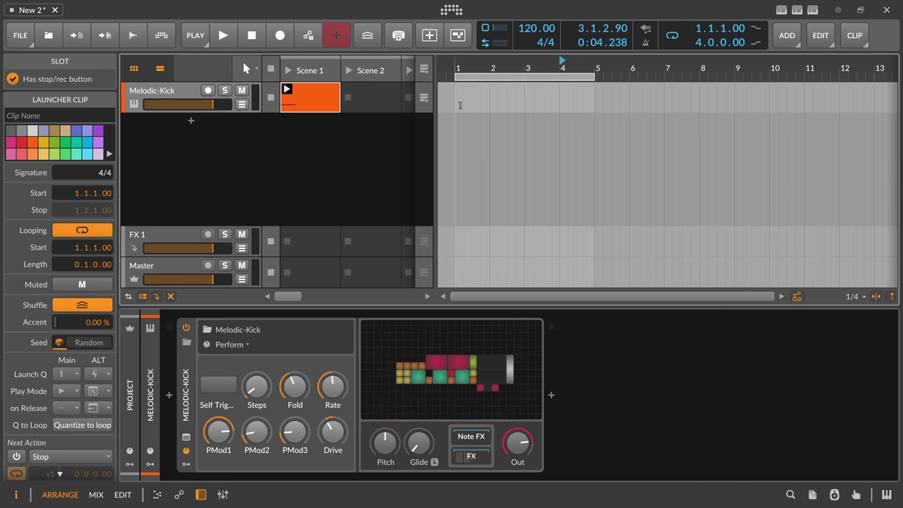
left_click(457, 68)
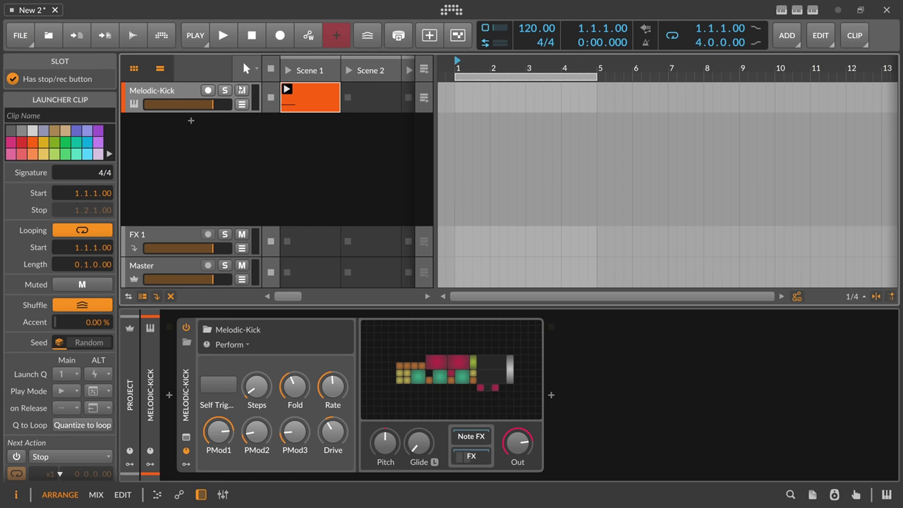
left_click(285, 89)
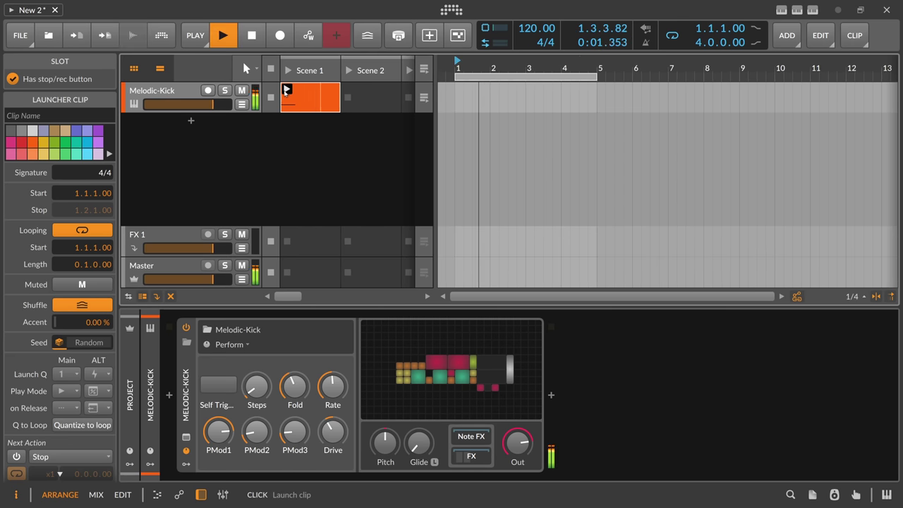
key("space")
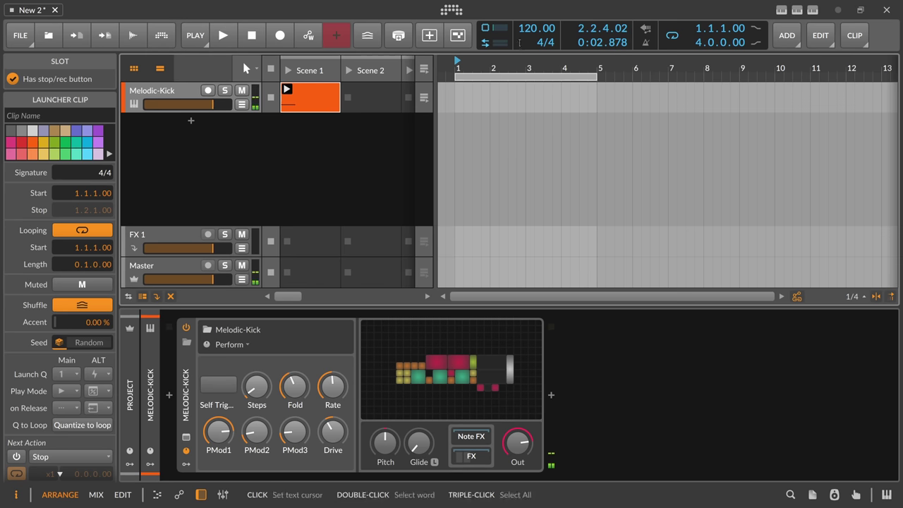
scroll(535, 30, "up", 1)
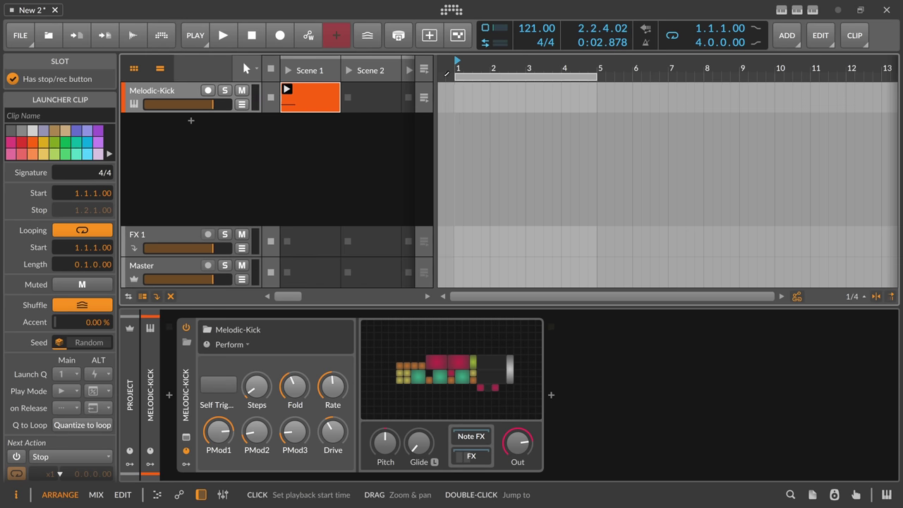
Insert a Note Delay before the Melodic-Kick instrument and wrap it in a Note FX Layer.
left_click(189, 92)
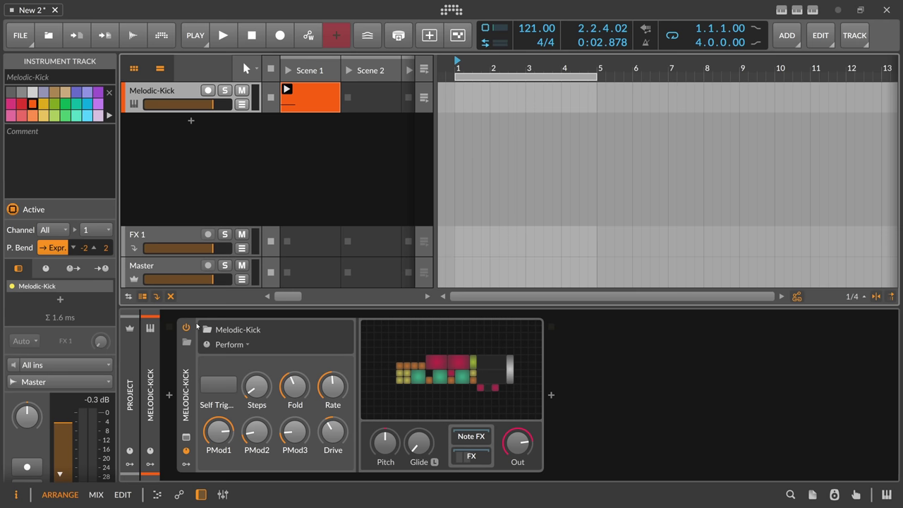
left_click(189, 371)
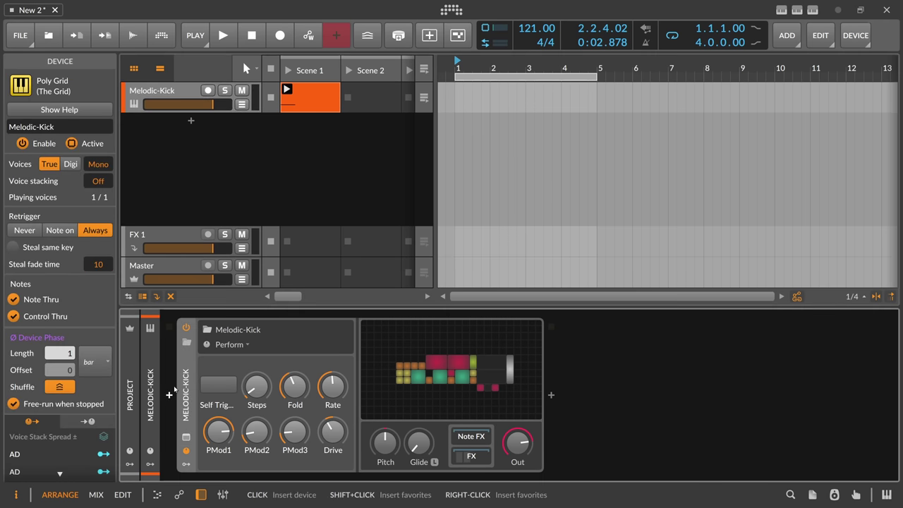
left_click(170, 396)
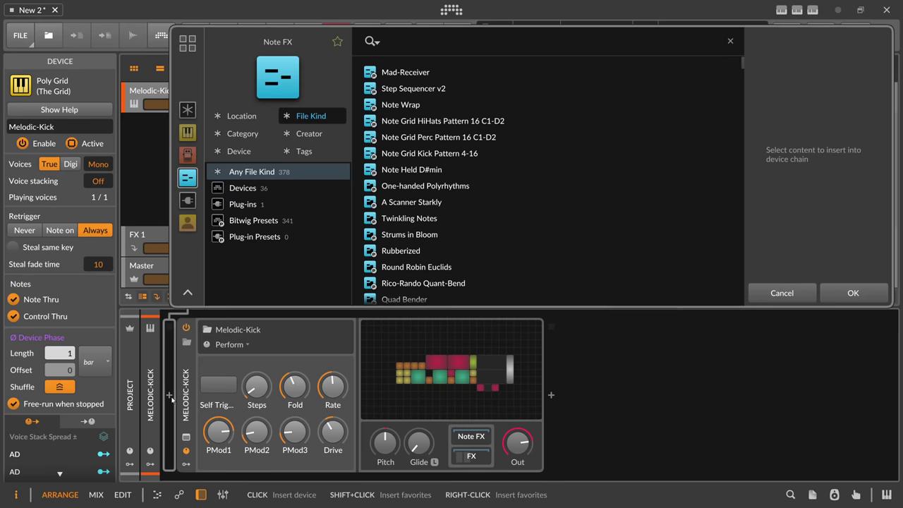
type("delay")
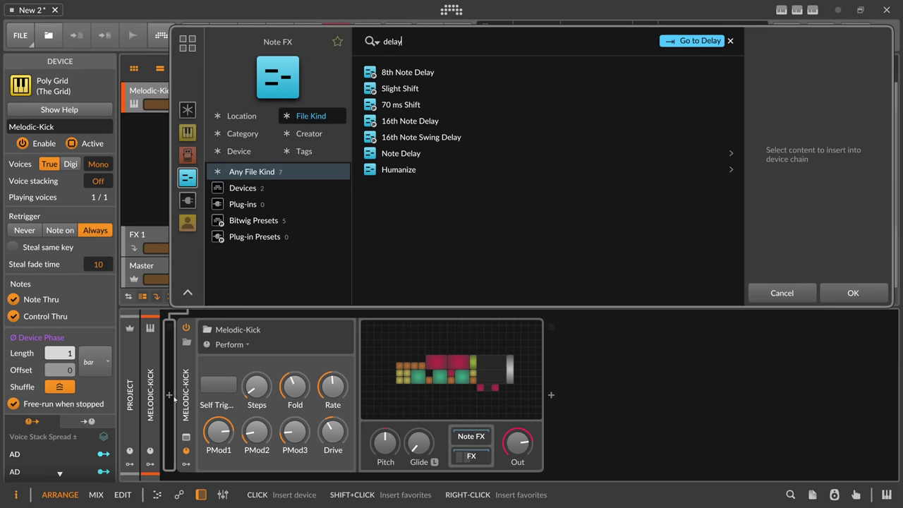
left_click(243, 188)
key("Return")
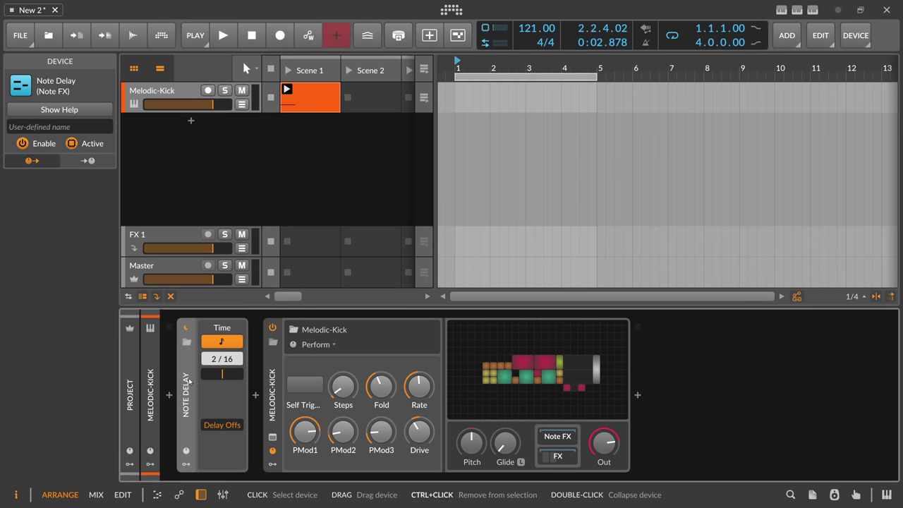
key("ctrl+g")
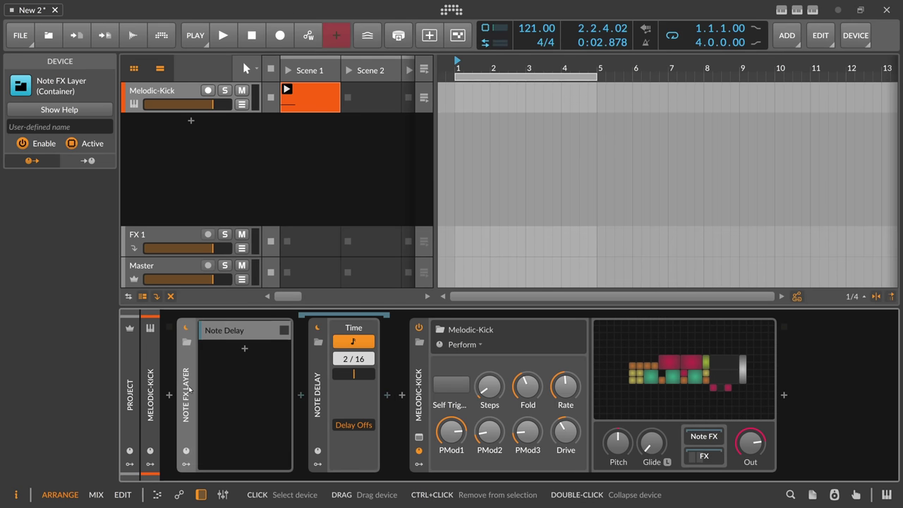
Duplicate the Note Delay layer inside the Note FX Layer and disable the Note Delay in the first layer.
left_click(248, 331)
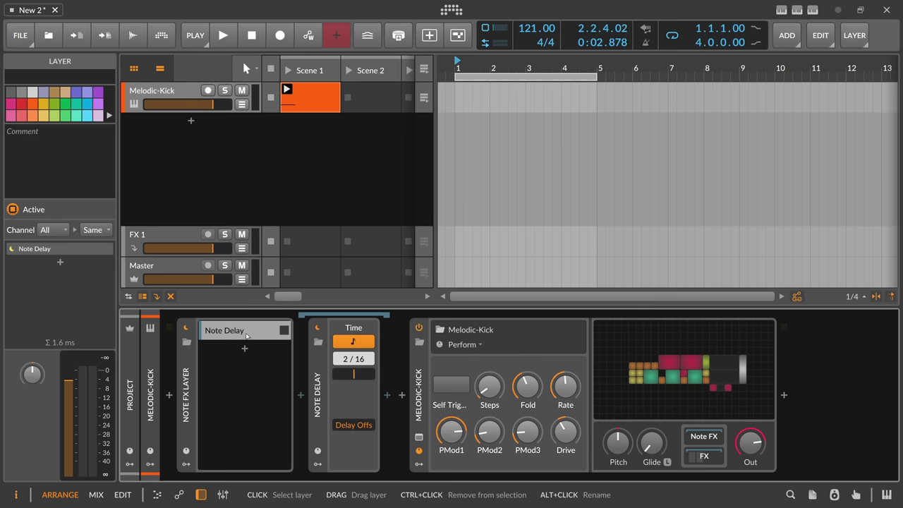
left_click_drag(312, 360, 227, 351)
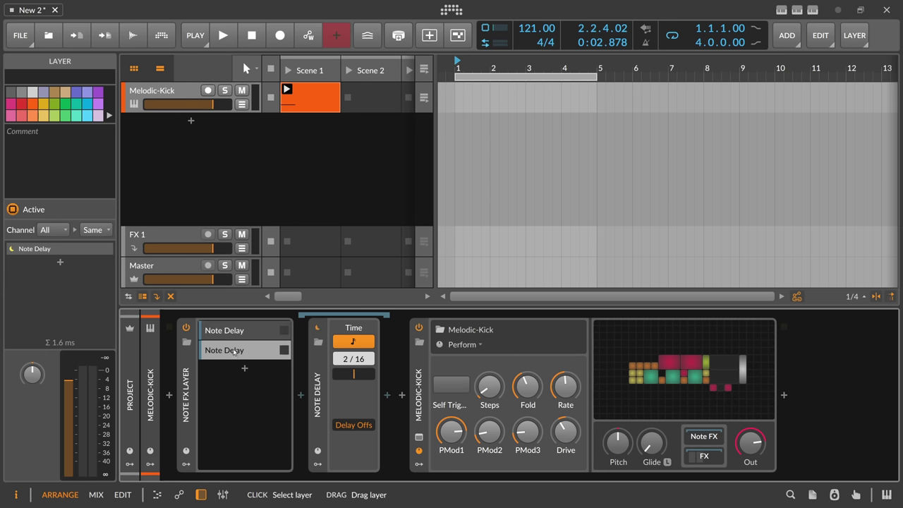
left_click(318, 327)
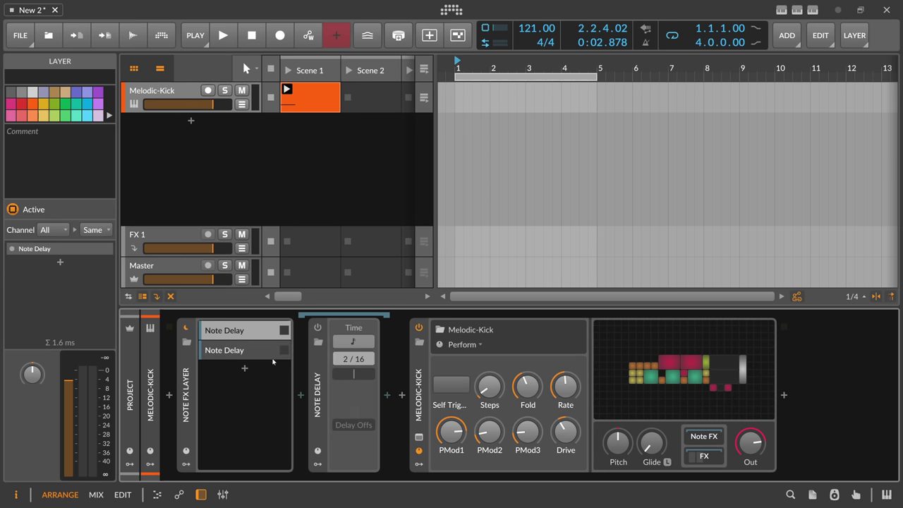
Play back the pattern to audition the two Note Delay layers together.
left_click(239, 331)
key("space")
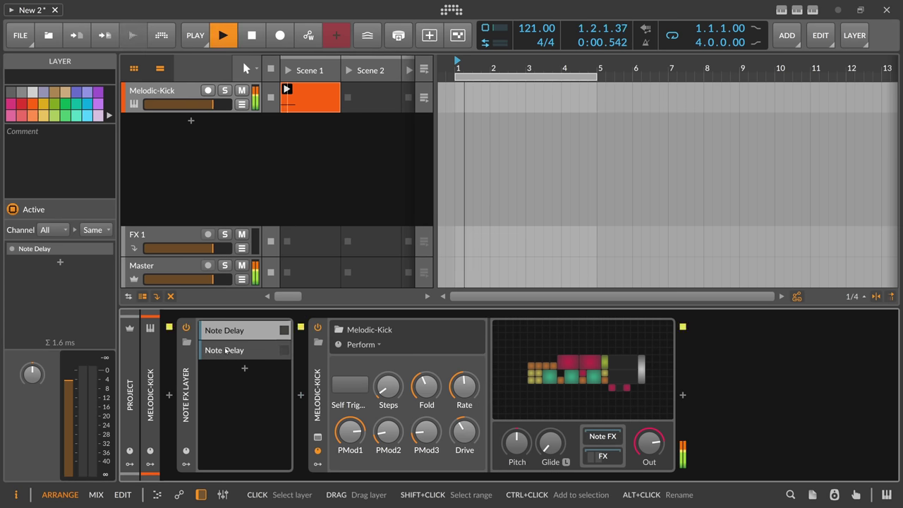
left_click(240, 349)
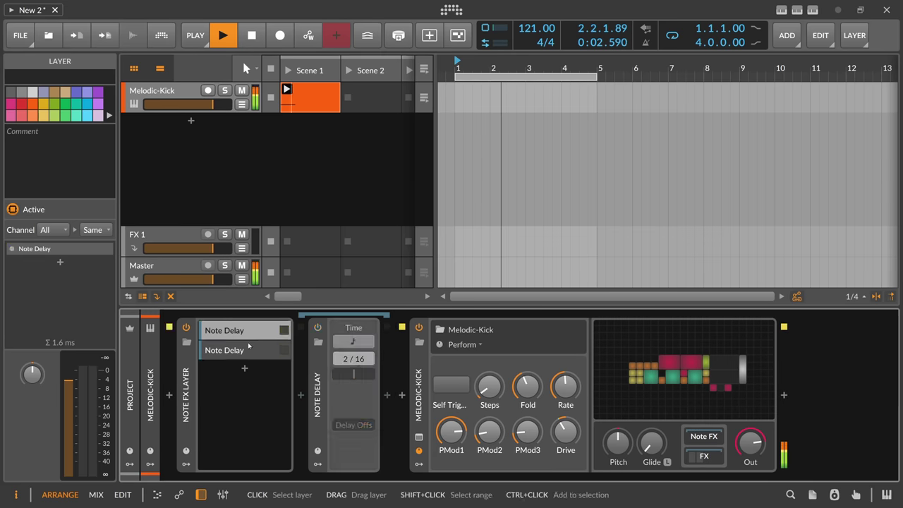
key("space")
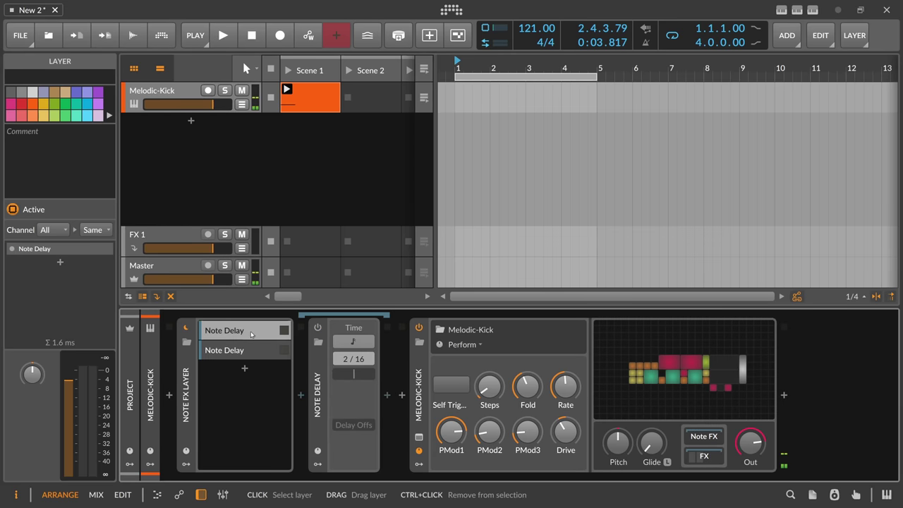
Switch off Delay Offs on the second layer's Note Delay during playback, and stop the transport.
left_click(250, 355)
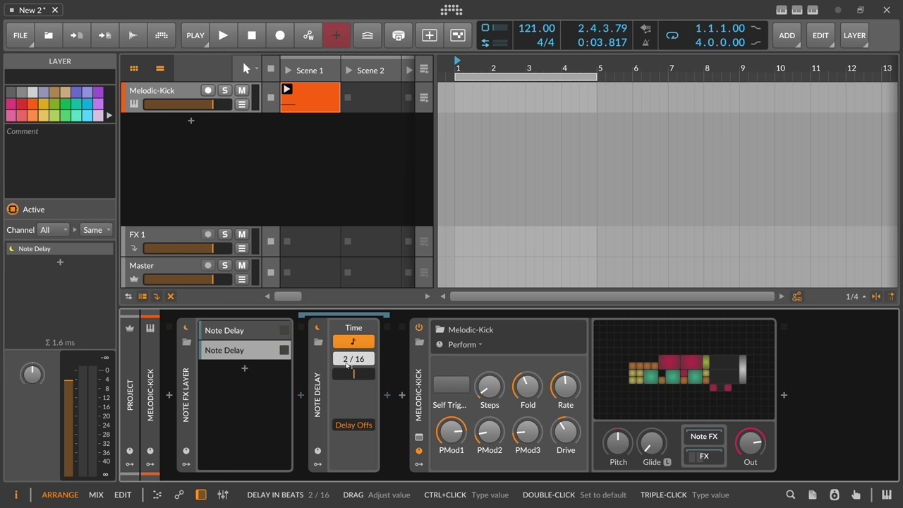
key("space")
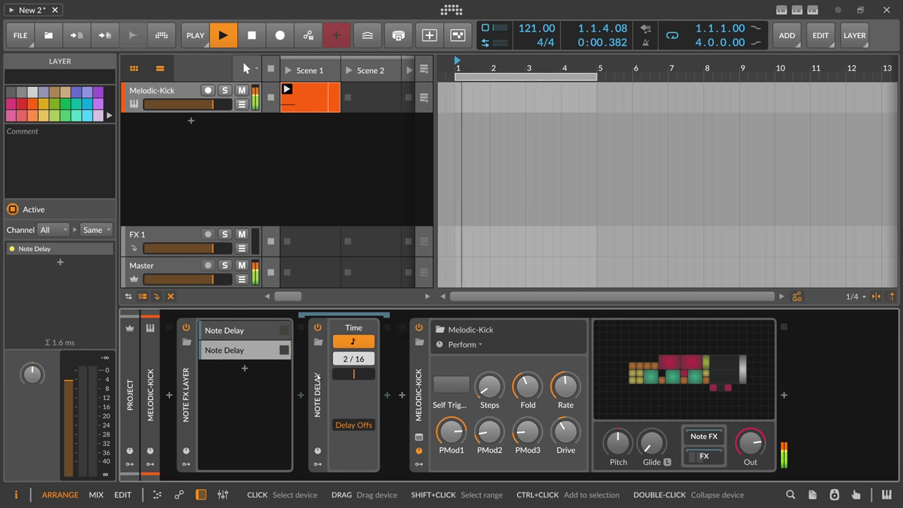
left_click(351, 426)
left_click(349, 425)
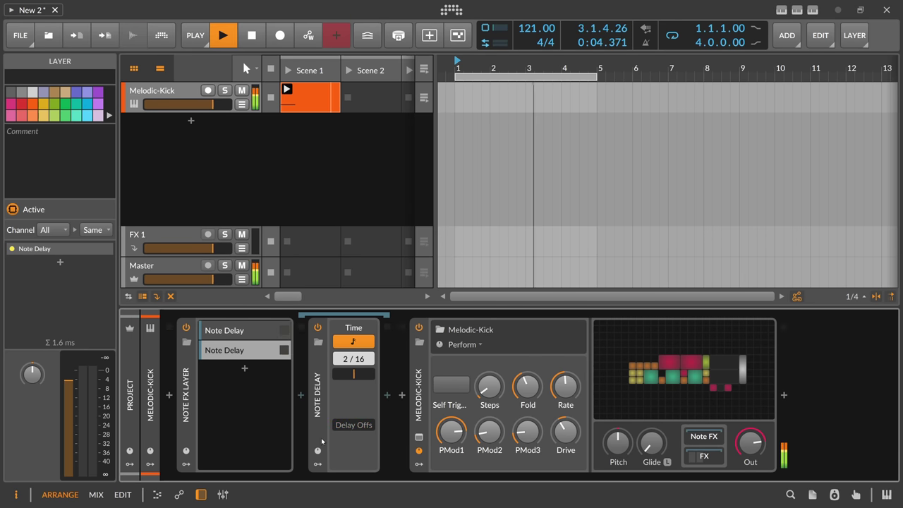
key("space")
Add a Steps modulator to the Note FX Layer.
left_click(186, 463)
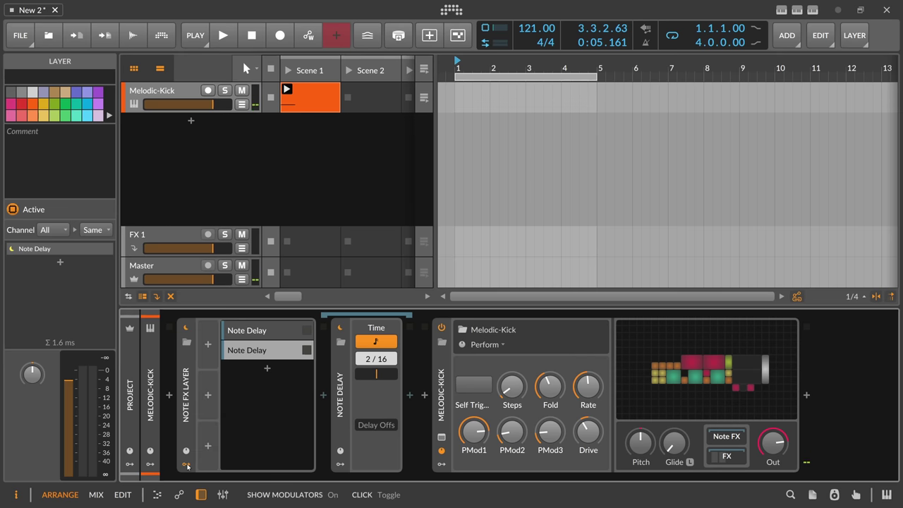
left_click(208, 346)
type("step")
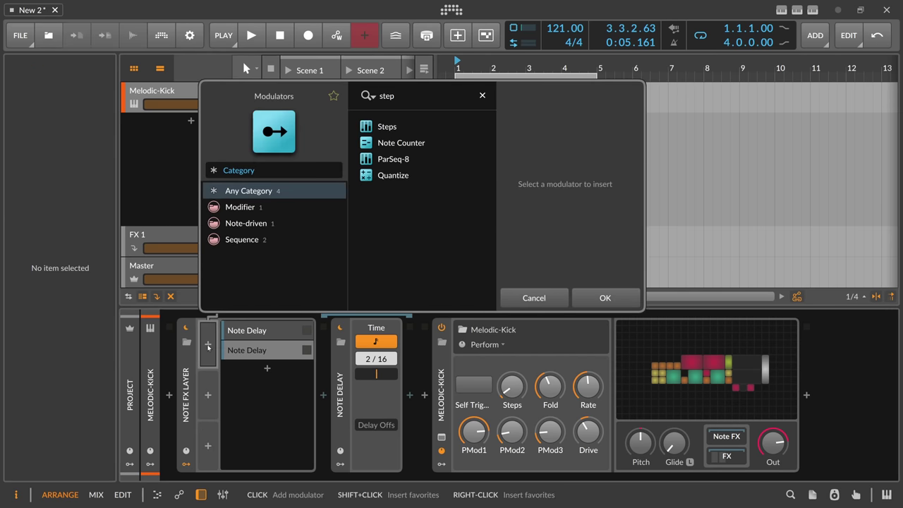
key("Down")
key("Return")
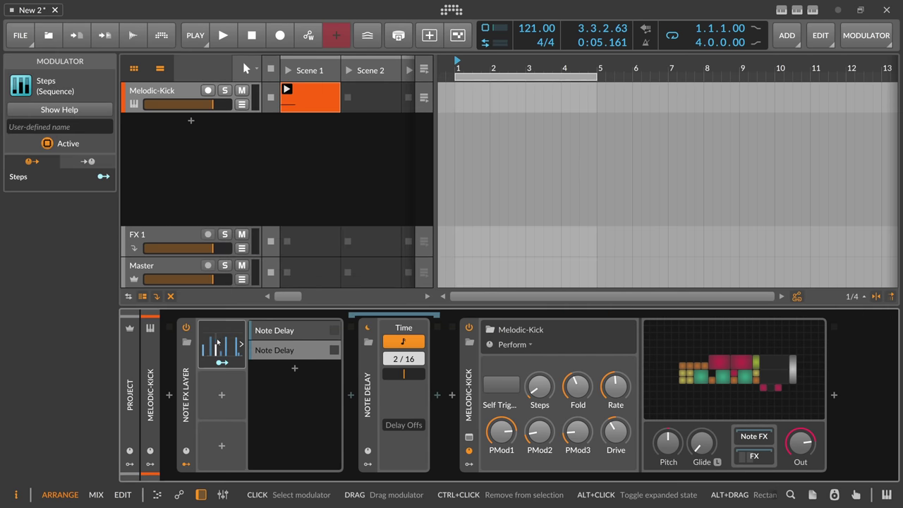
Expand the Steps modulator, draw all 16 steps down to zero, and start playback.
left_click(218, 343)
left_click_drag(273, 386, 491, 421)
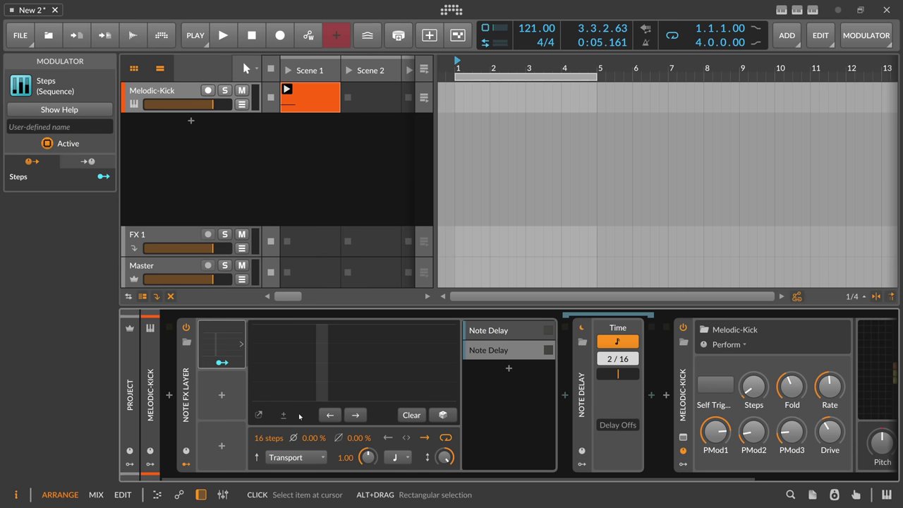
key("space")
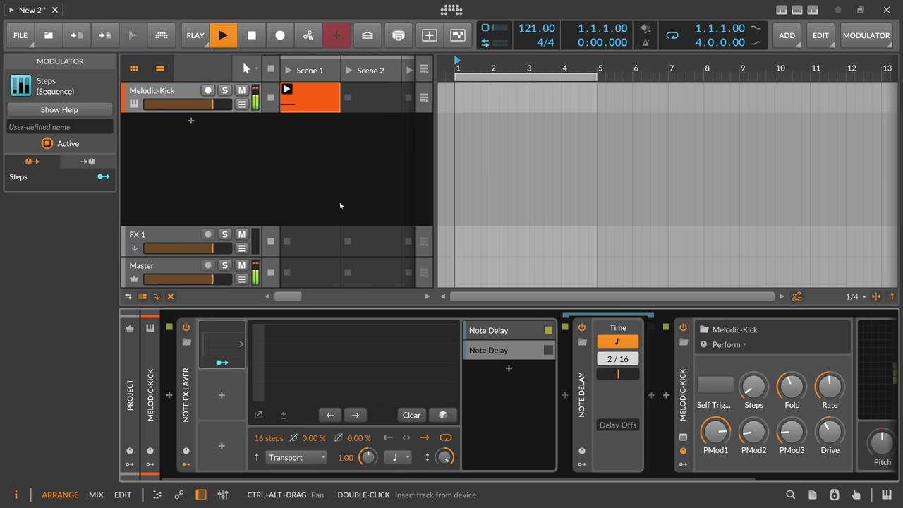
Extend the arranger loop region to 8 bars and restart playback from bar 1.
scroll(493, 80, "down", 3)
left_click(493, 81)
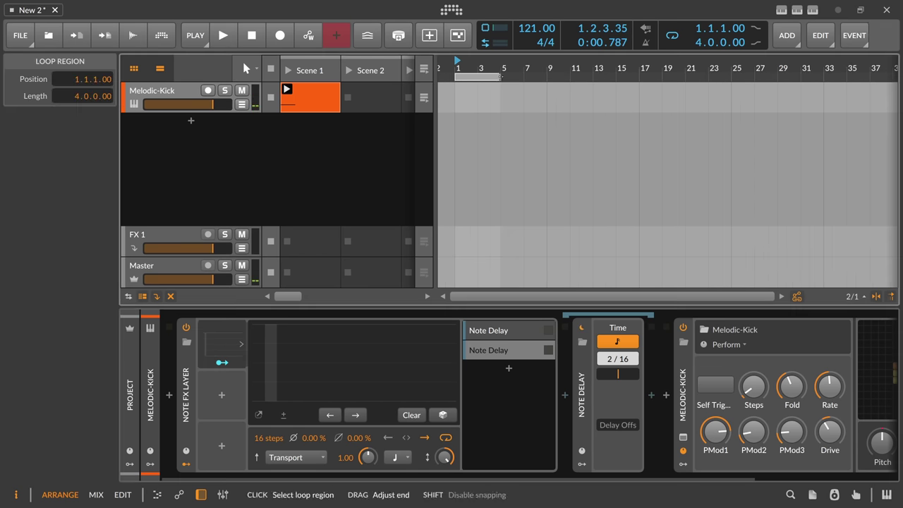
left_click_drag(499, 80, 550, 80)
scroll(550, 68, "up", 2)
key("space")
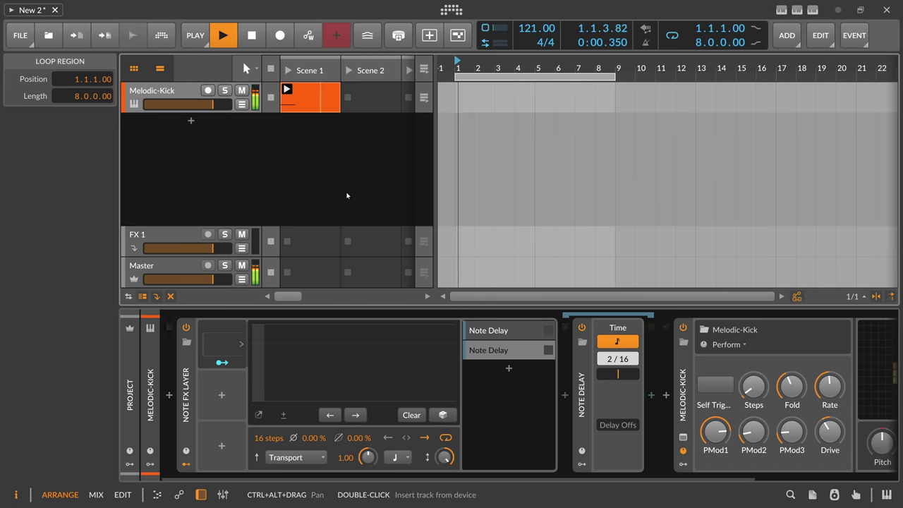
Choose Quarter note as the Steps rate unit and raise only the last of the 16 steps to full.
left_click(393, 458)
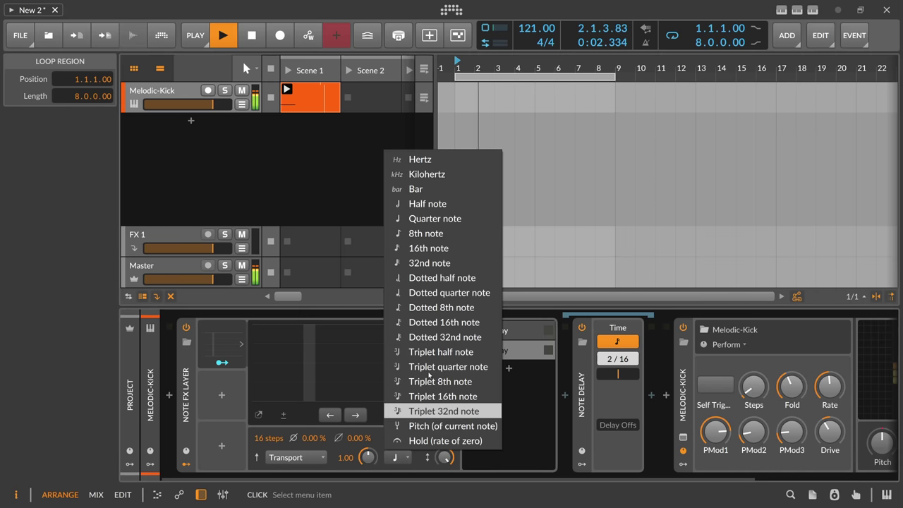
left_click(423, 218)
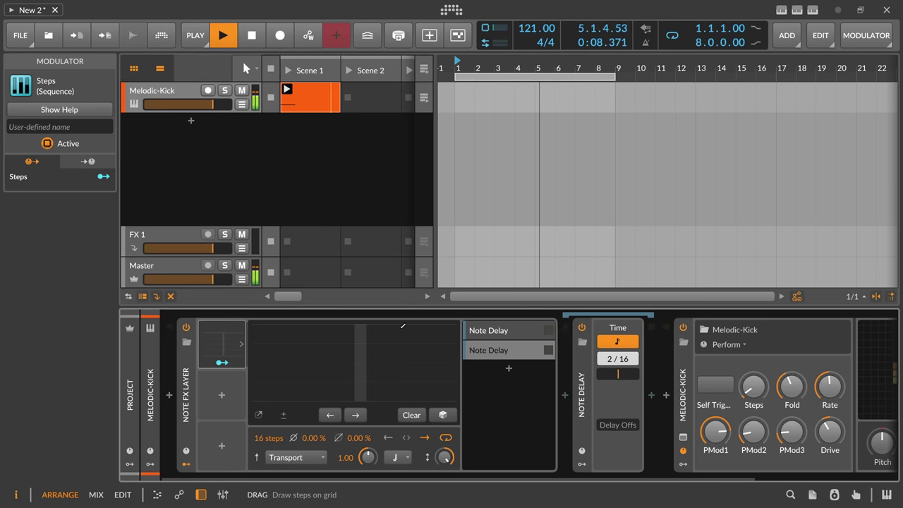
left_click(450, 326)
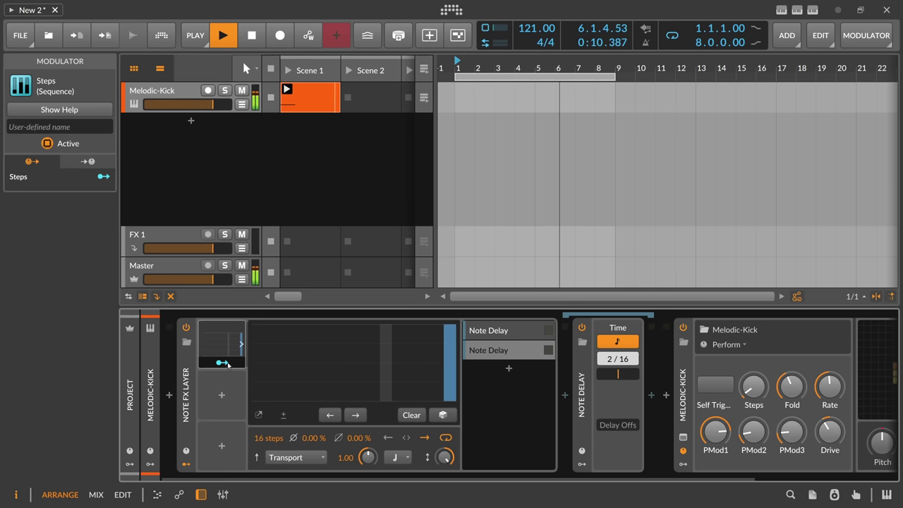
Map the Steps modulator to the Note Delay's Delay Offs with an amount of 1.000, and stop playback.
left_click(618, 424)
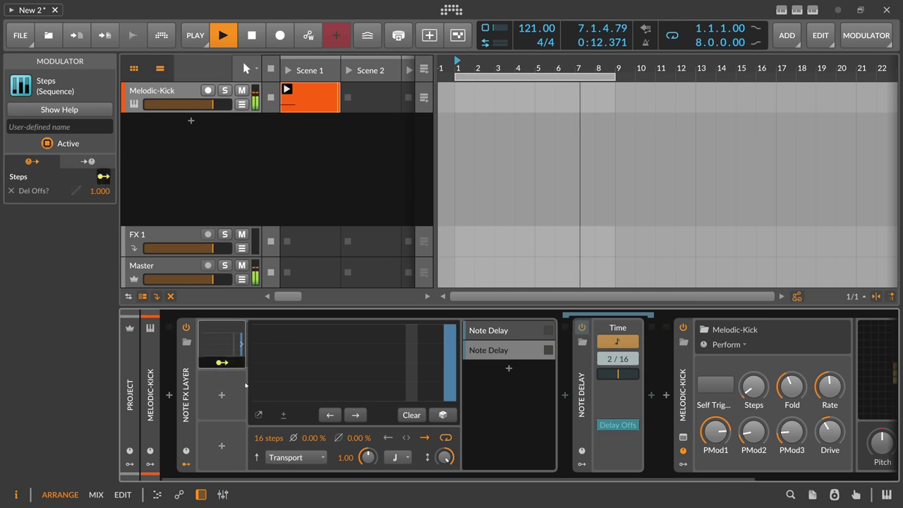
left_click(221, 363)
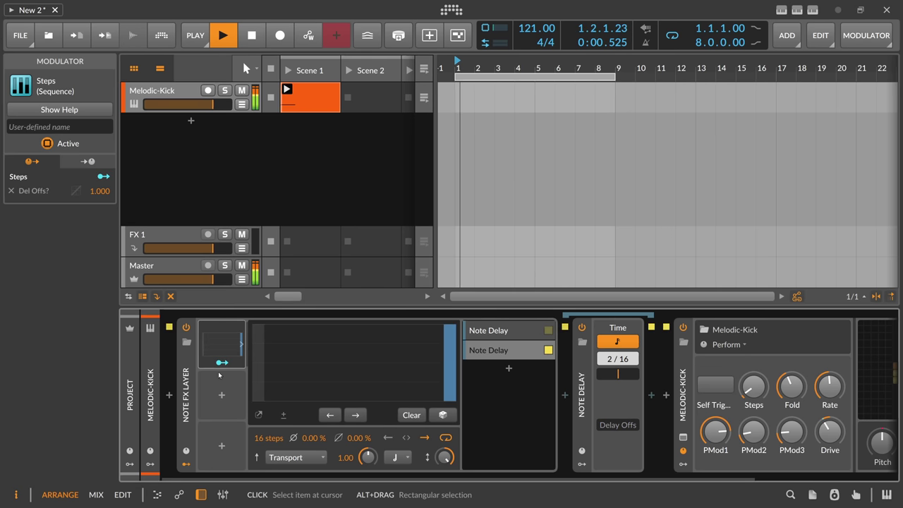
key("space")
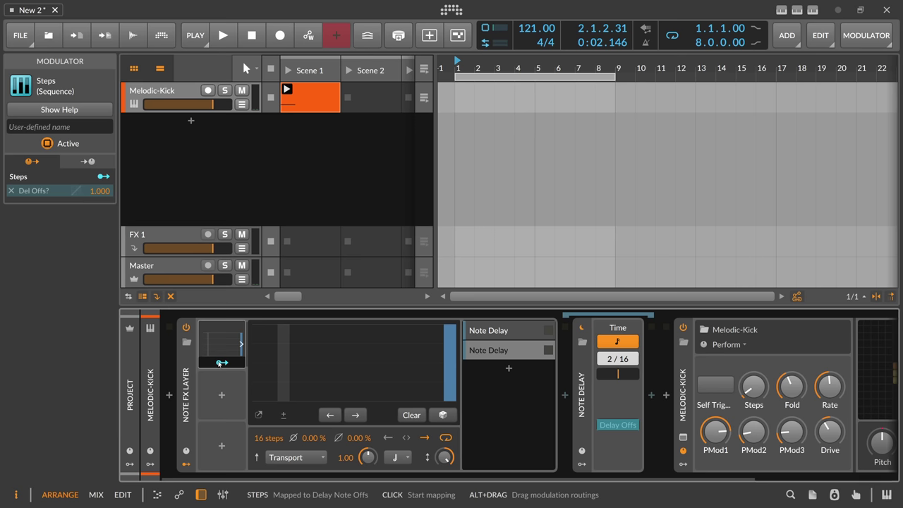
Set the Steps modulator to 32 steps with only the last step at full, play it back, and collapse the modulator.
mouse_move(269, 438)
left_mouse_down()
mouse_move(269, 380)
mouse_move(259, 444)
left_mouse_up()
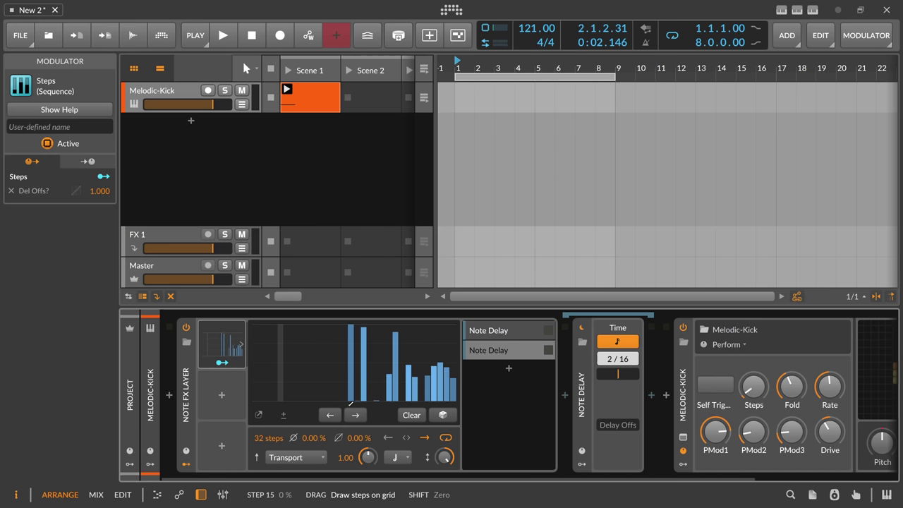
mouse_move(332, 398)
left_mouse_down()
mouse_move(443, 401)
mouse_move(469, 429)
left_mouse_up()
left_click_drag(452, 397, 453, 314)
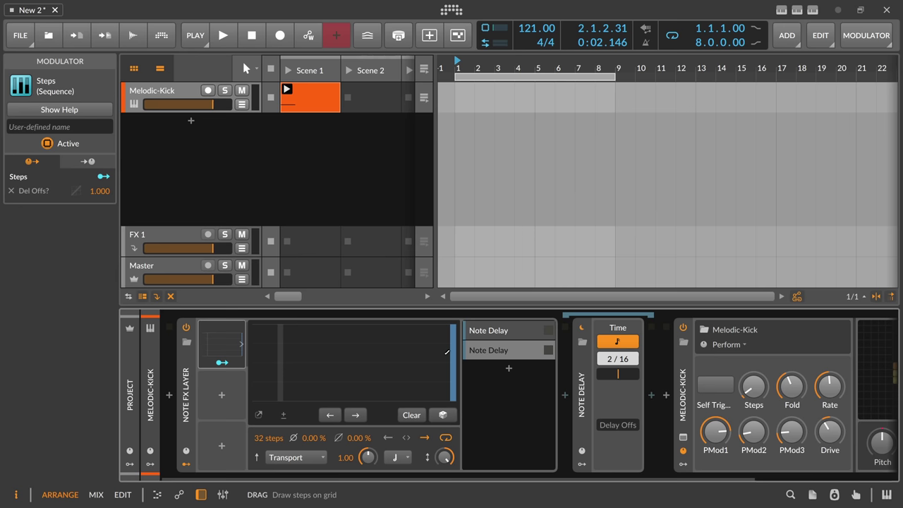
key("space")
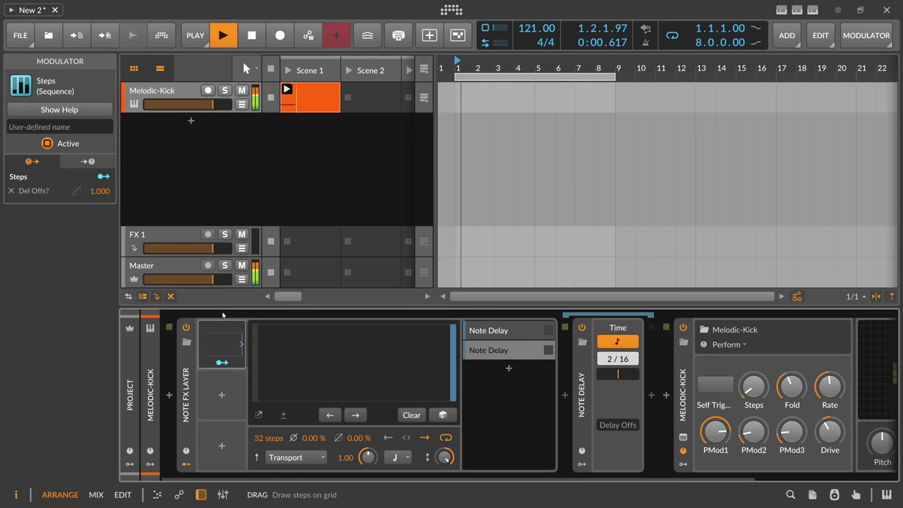
left_click(221, 343)
Add an instrument track with the E-Hat device below Melodic-Kick and turn its comb mix and hit mix fully down.
double_click(216, 153)
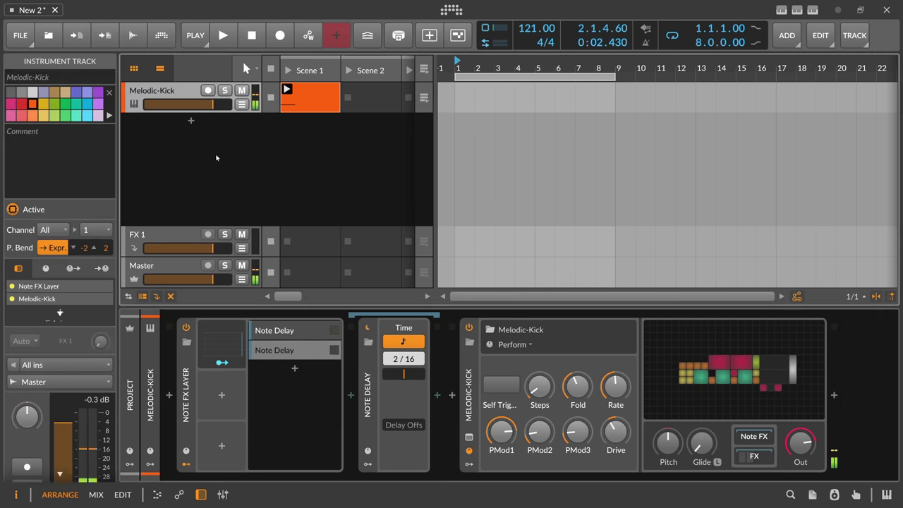
type("hat")
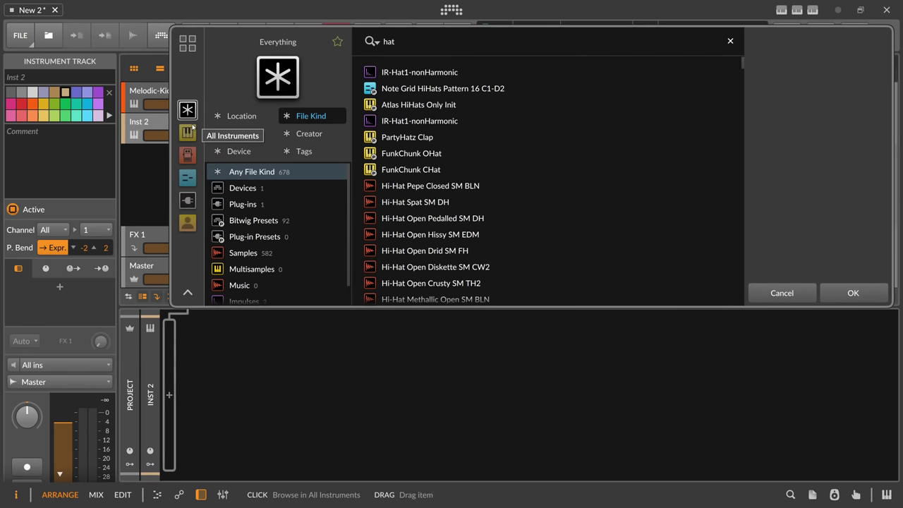
key("BackSpace")
key("BackSpace")
key("BackSpace")
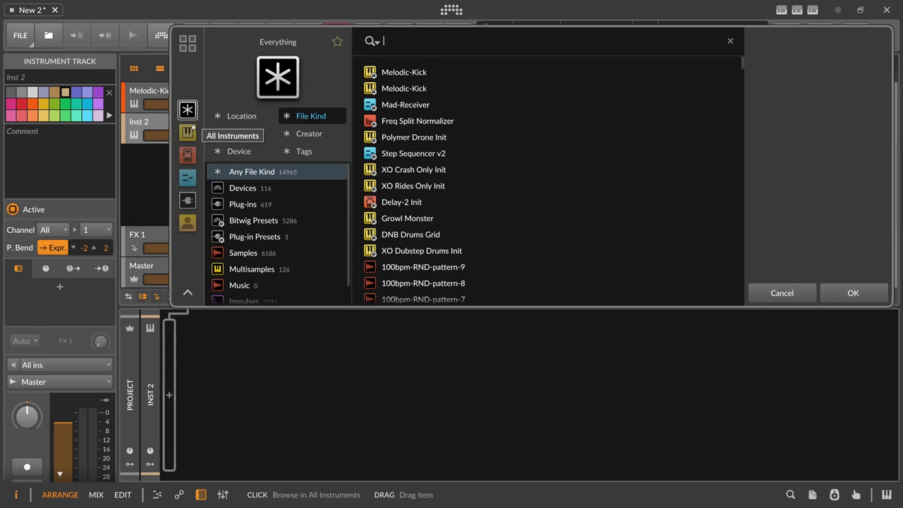
type("e-hat")
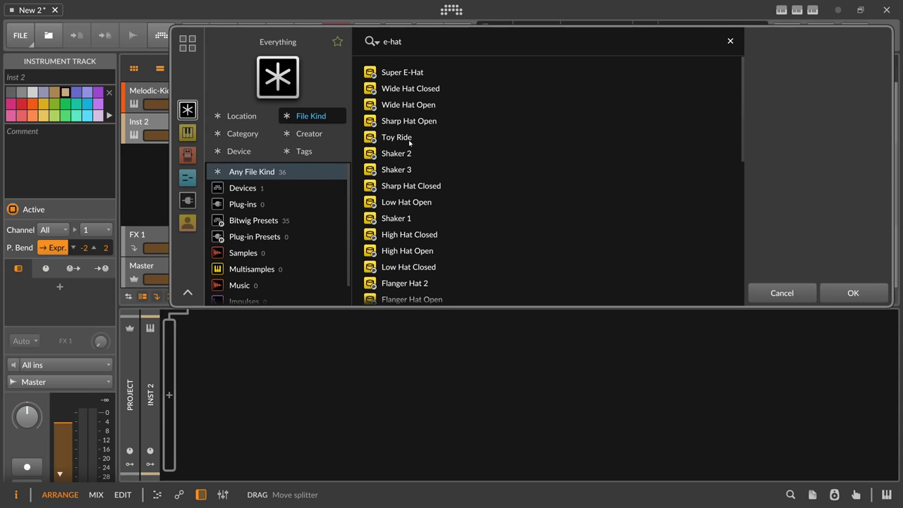
left_click(275, 188)
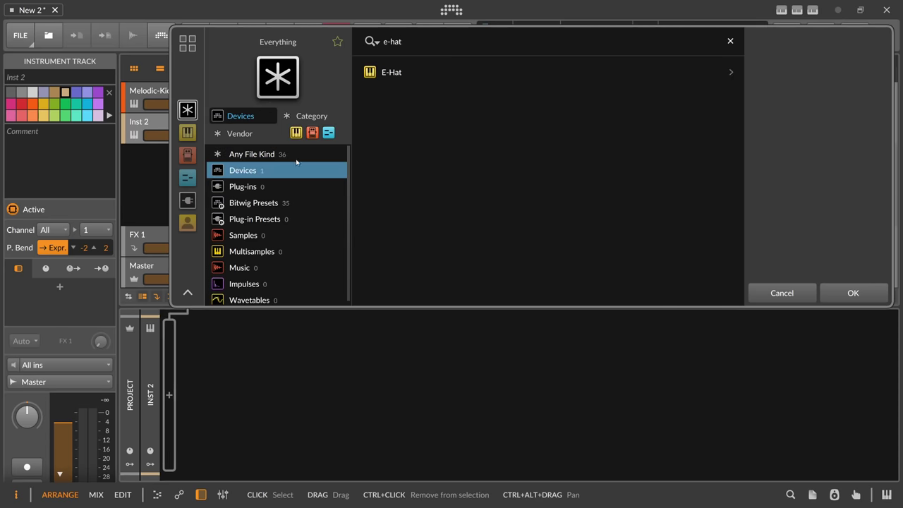
key("Return")
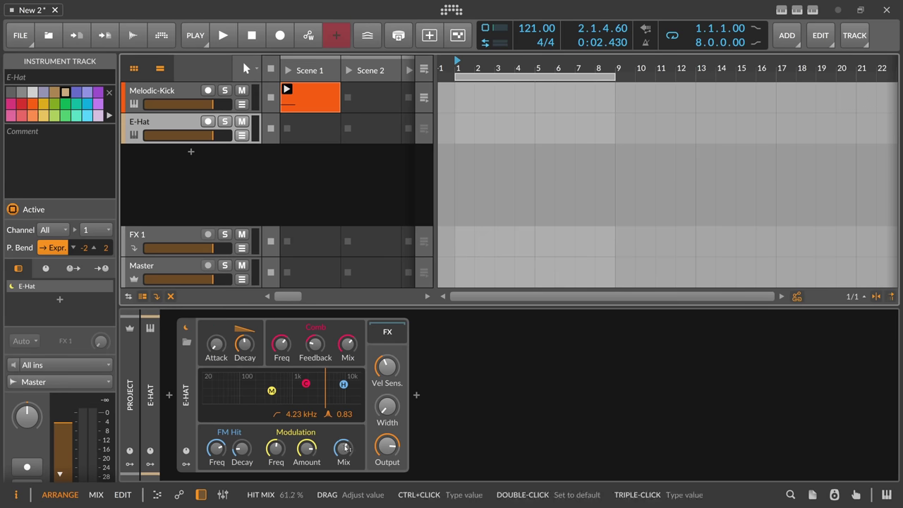
left_click_drag(343, 384, 306, 404)
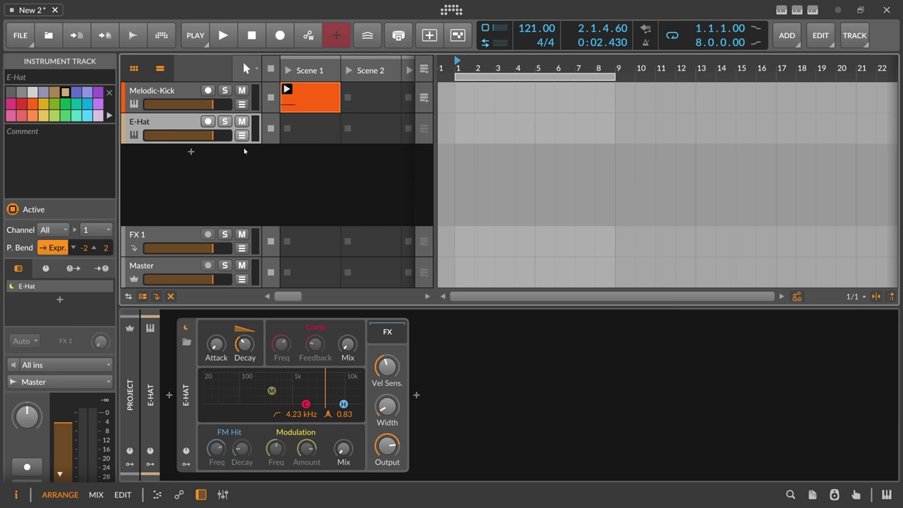
Create an empty clip in Scene 1 on the E-Hat track and open it in the note editor.
left_click(306, 126)
double_click(306, 125)
double_click(306, 126)
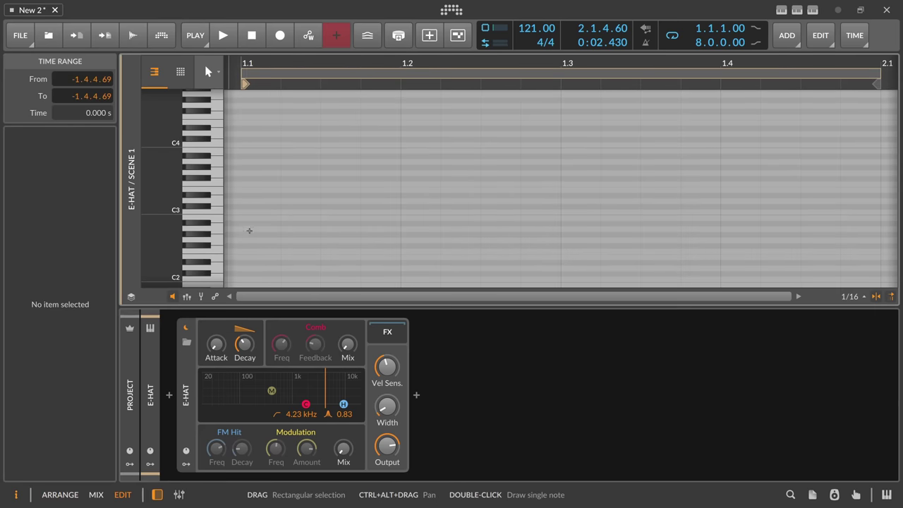
Draw four consecutive 1/16 notes on C3 across the first beat of the E-Hat clip.
double_click(258, 212)
scroll(290, 101, "down", 2)
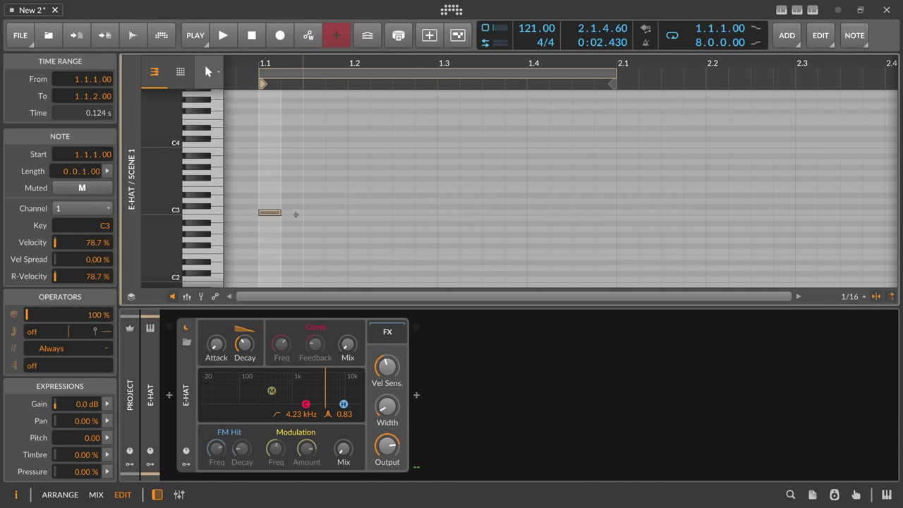
double_click(293, 212)
double_click(315, 212)
double_click(337, 211)
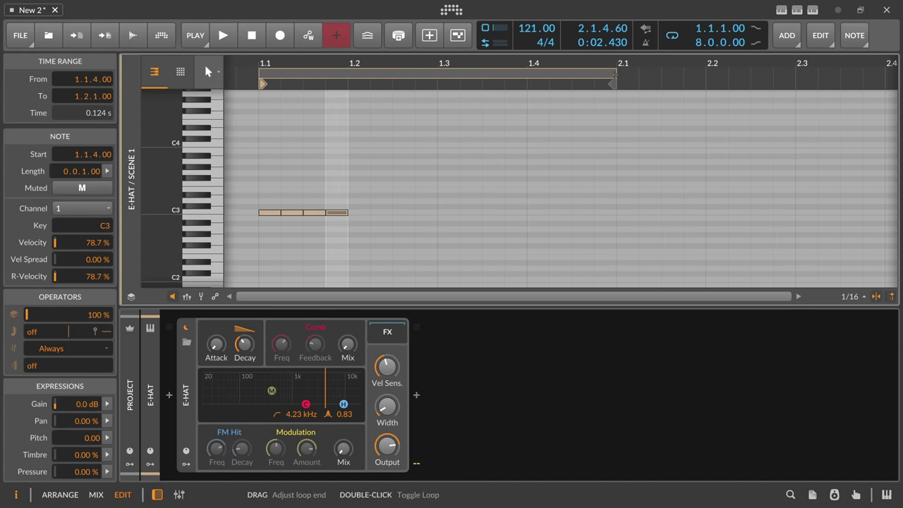
Shorten the E-Hat clip's loop to one beat and lower the velocities of its first, second and fourth notes.
left_click_drag(615, 74, 363, 94)
left_click(187, 297)
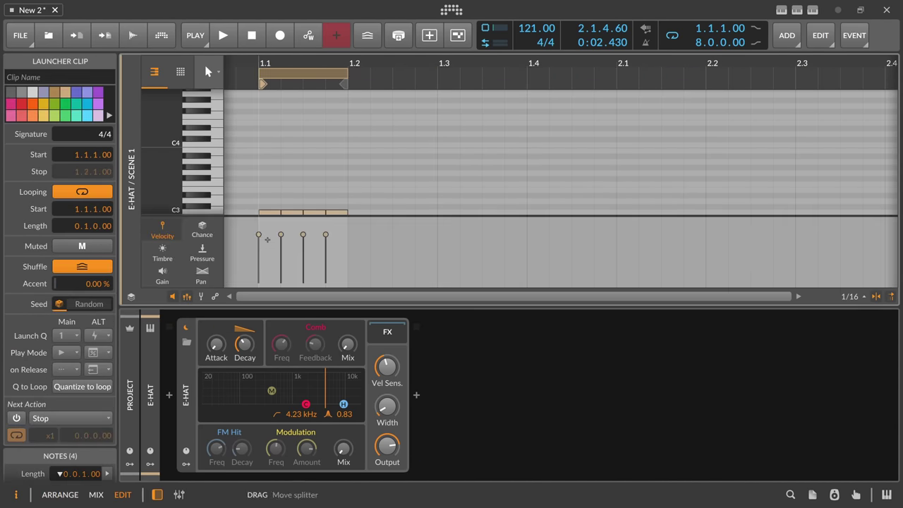
scroll(276, 177, "down", 3)
left_click_drag(259, 235, 281, 260)
left_click_drag(325, 235, 269, 248)
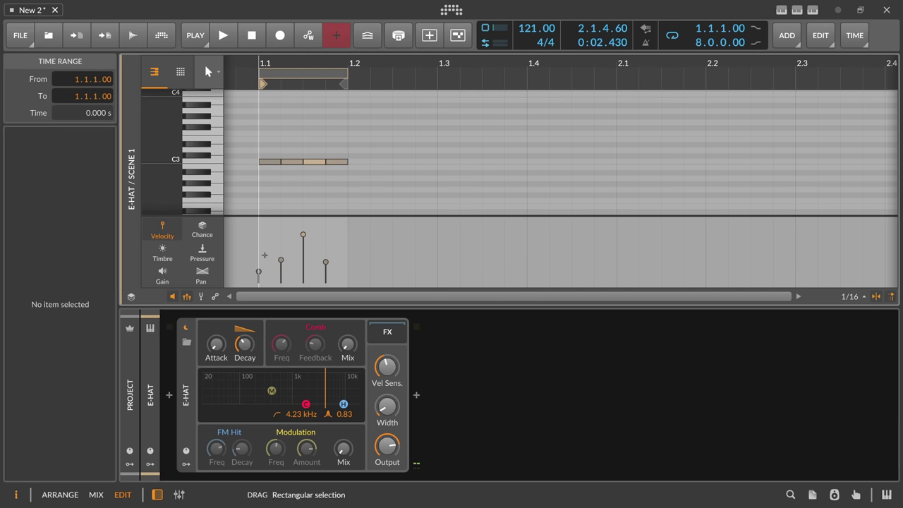
Play the E-Hat clip together with the kick clip and adjust E-Hat's velocity sensitivity and stereo width.
key("space")
key("space")
key("alt+1")
left_click(286, 121)
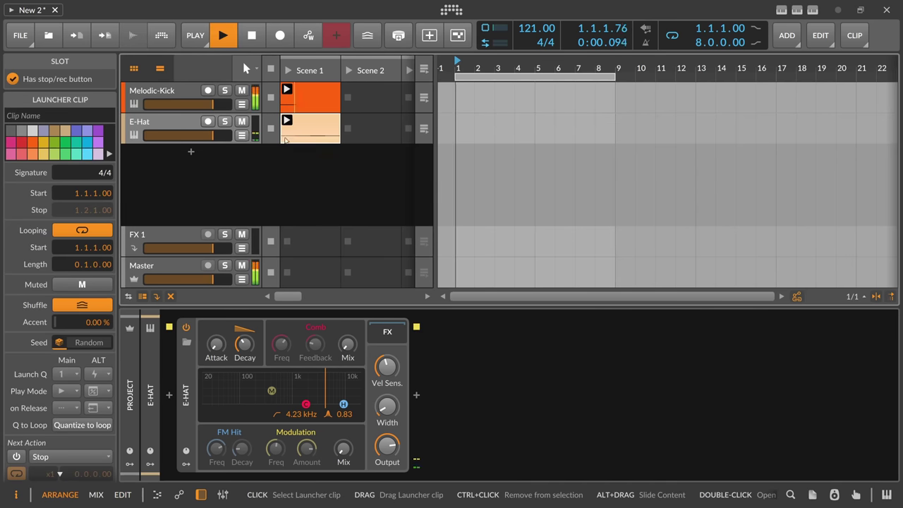
left_click(296, 201)
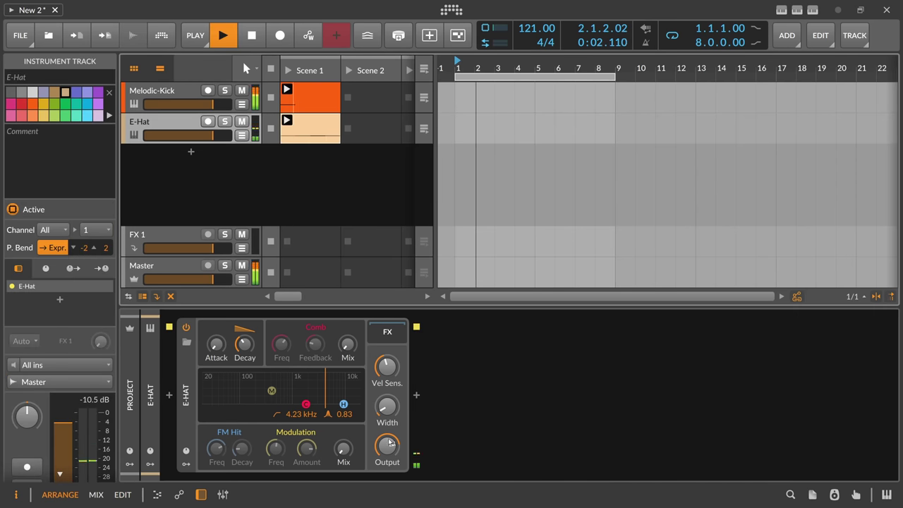
left_click_drag(393, 372, 393, 381)
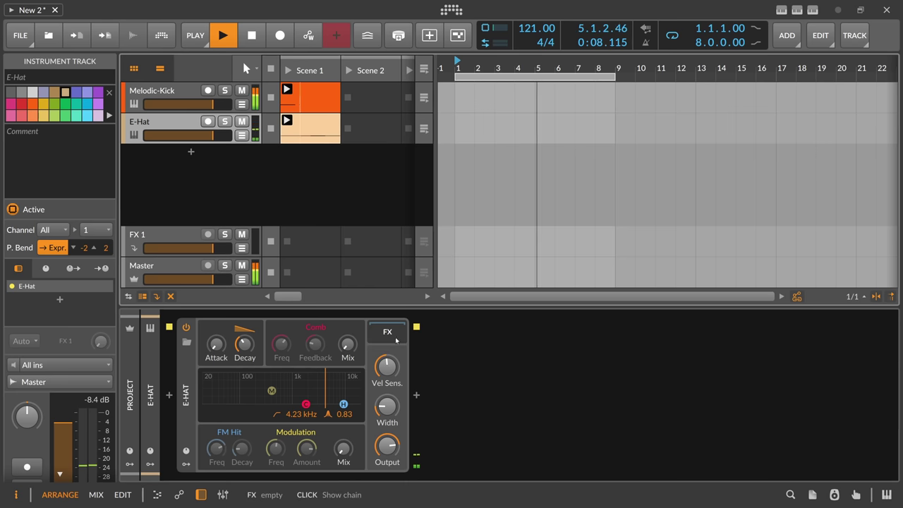
Insert an EQ-5 device after E-Hat in the track's device chain.
left_click(416, 395)
type("eq")
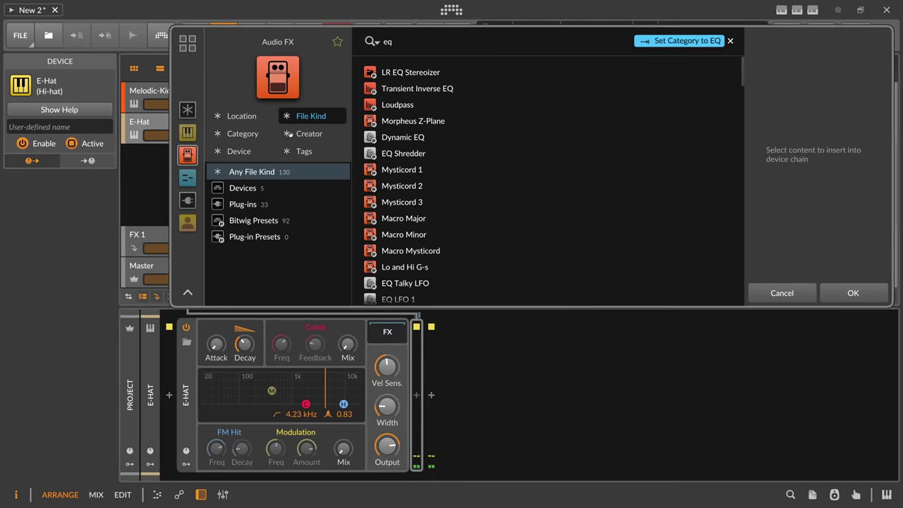
left_click(243, 187)
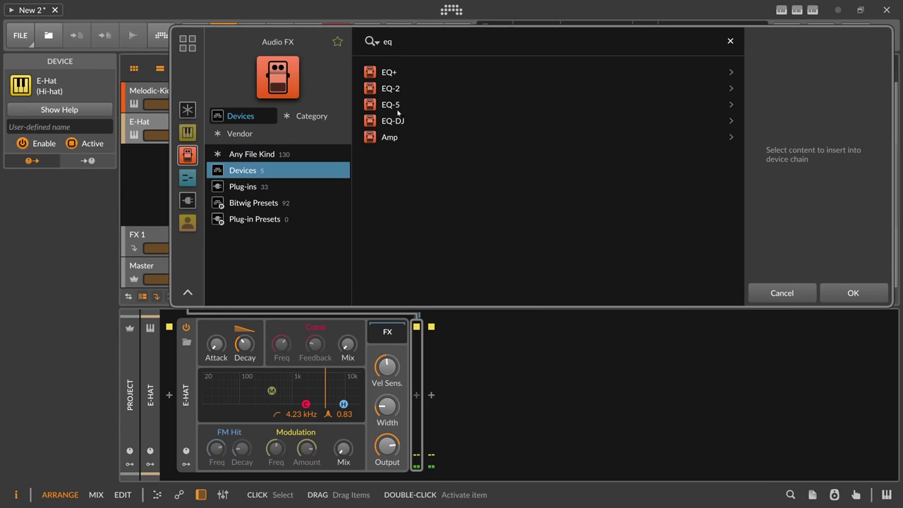
double_click(398, 110)
Shape EQ-5 with a 4-pole high-pass at 2.22 kHz on band 1 and a +7.9 dB boost at 5.58 kHz on band 4.
left_click_drag(618, 367, 633, 353)
key("space")
left_click(473, 419)
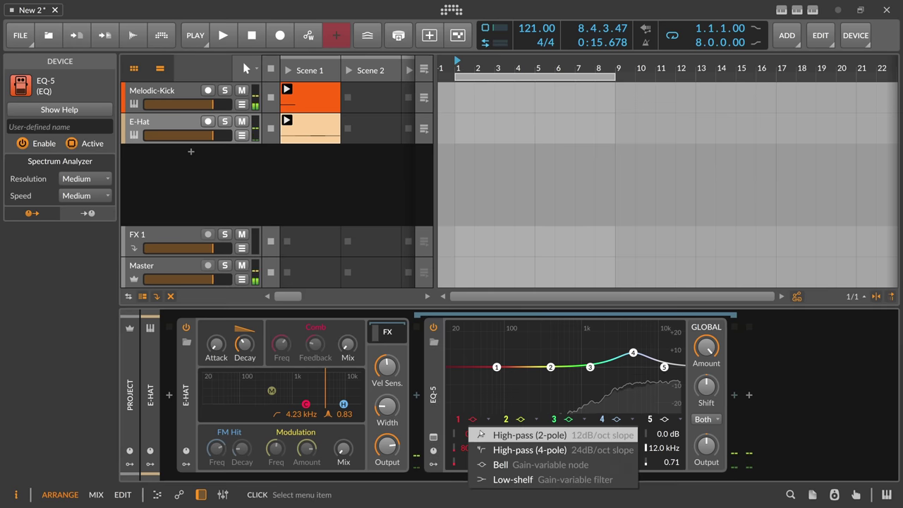
left_click(487, 450)
left_click_drag(483, 452, 481, 453)
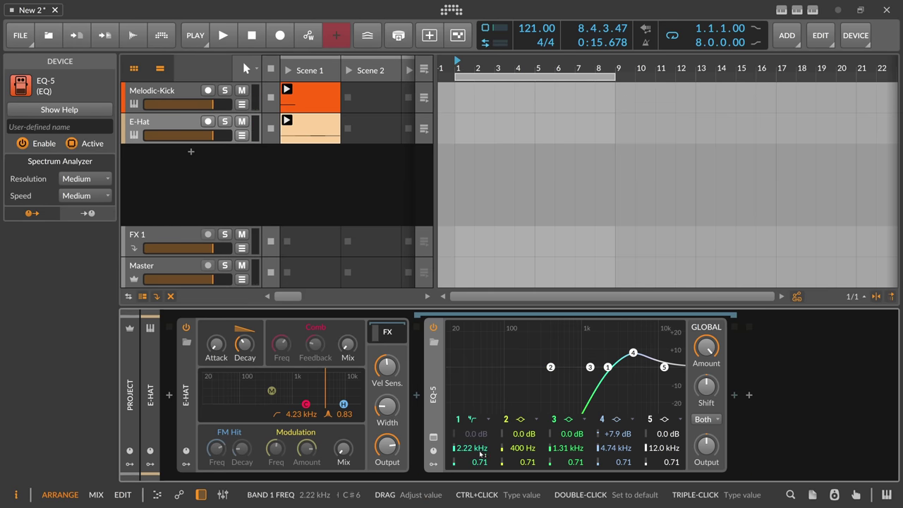
key("space")
left_click_drag(633, 353, 638, 352)
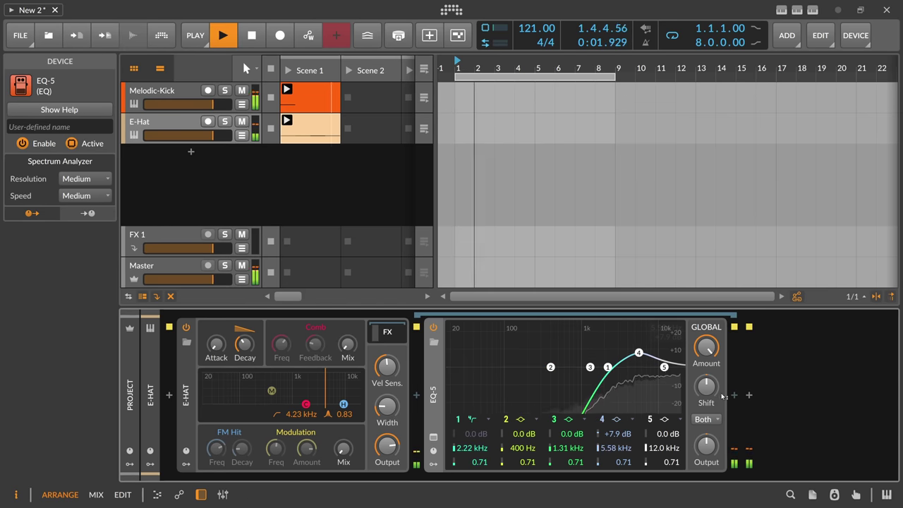
Add a Peak Limiter after EQ-5 and set its input gain to +2.6 dB.
left_click(733, 396)
type("peak")
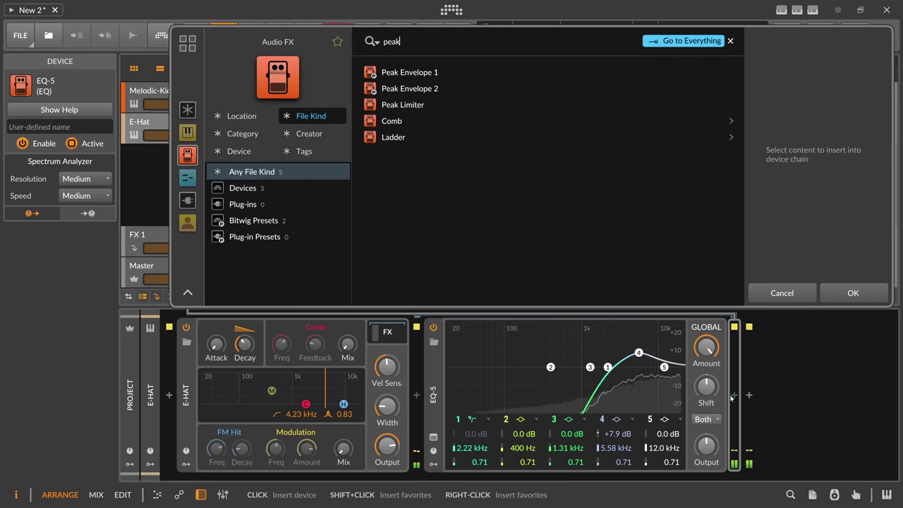
key("Down")
key("Down")
key("Down")
key("Up")
key("Return")
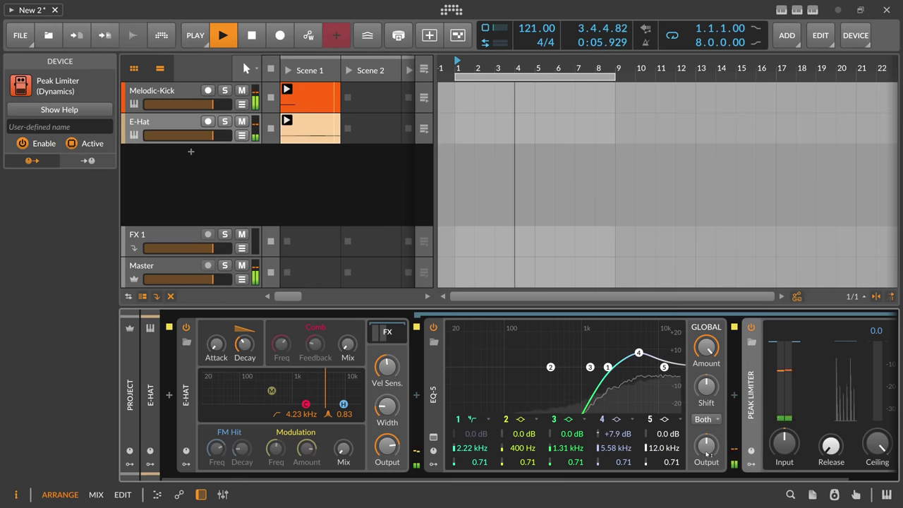
mouse_move(778, 452)
left_mouse_down()
mouse_move(778, 434)
mouse_move(776, 453)
left_mouse_up()
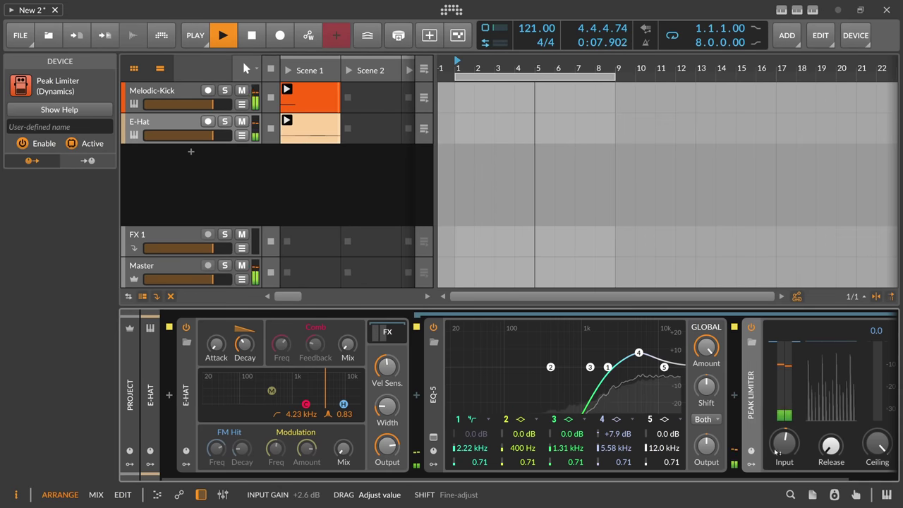
Add an instrument track with the XO plug-in below the E-Hat track.
double_click(215, 176)
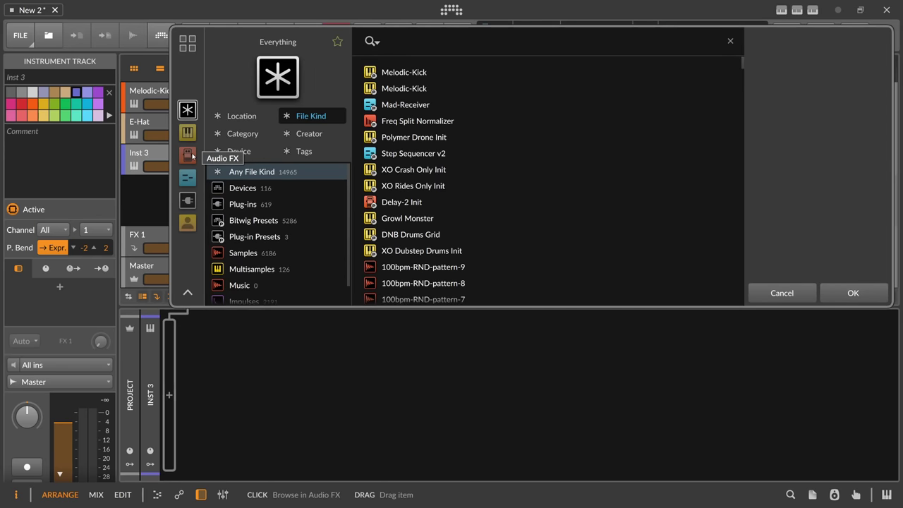
type("xo")
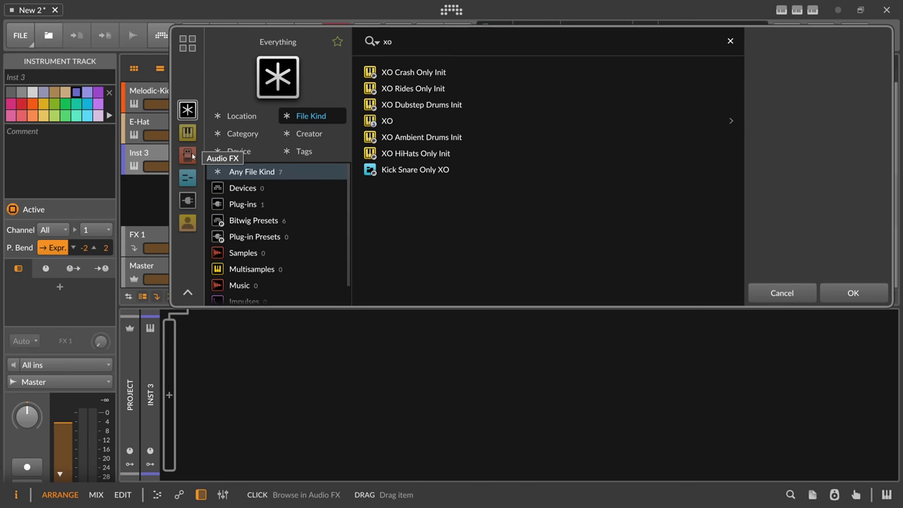
double_click(387, 121)
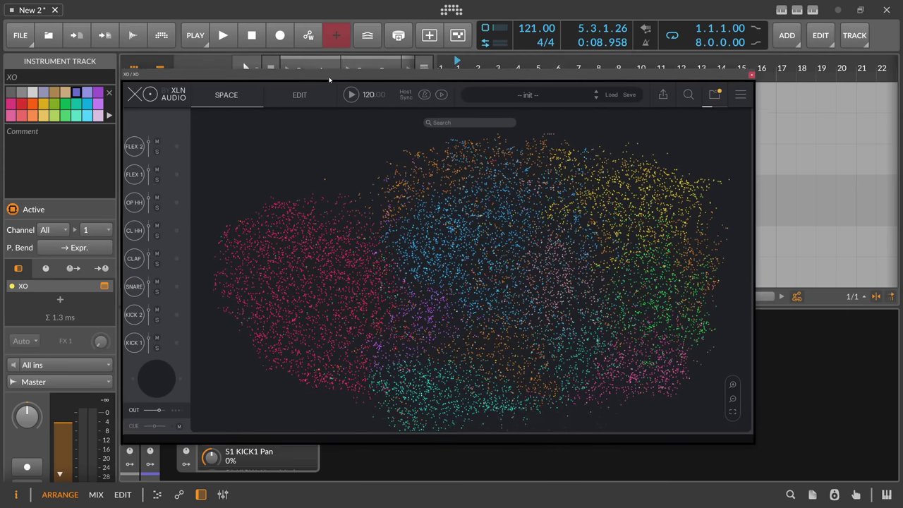
Filter XO's sample space by "clap" and assign two different samples to the Kick 1 and Kick 2 slots.
left_click(490, 121)
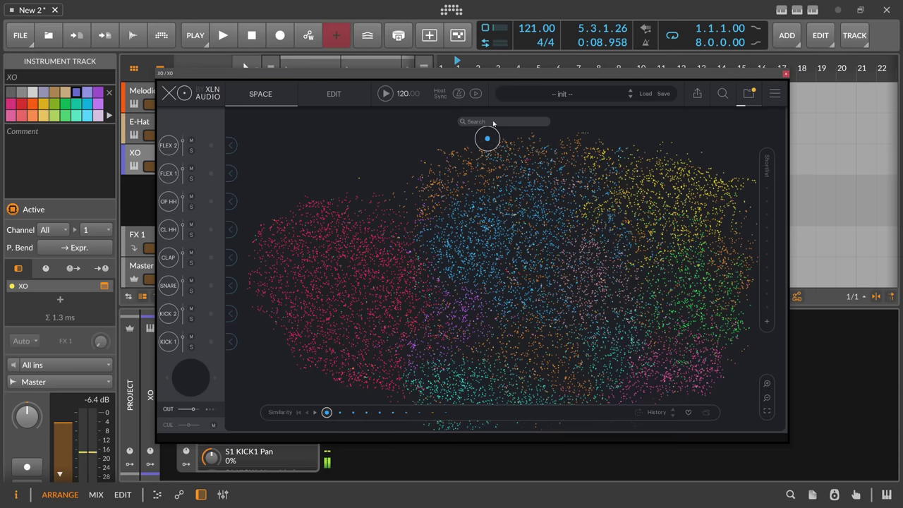
type("clap")
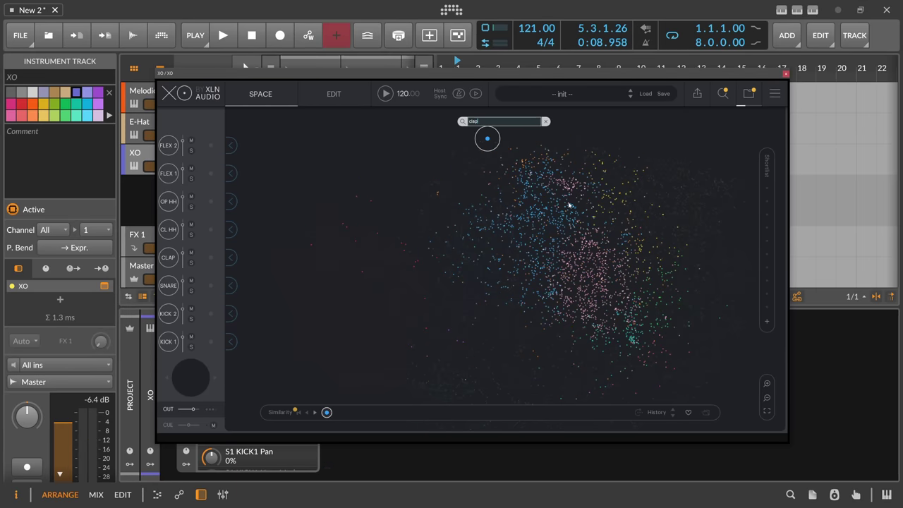
mouse_move(572, 225)
left_mouse_down()
mouse_move(567, 209)
mouse_move(584, 213)
left_mouse_up()
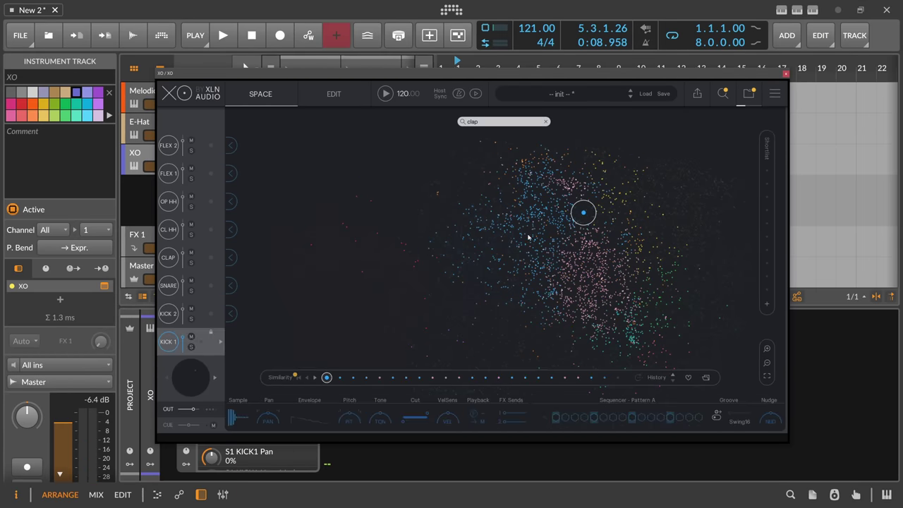
left_click(569, 183)
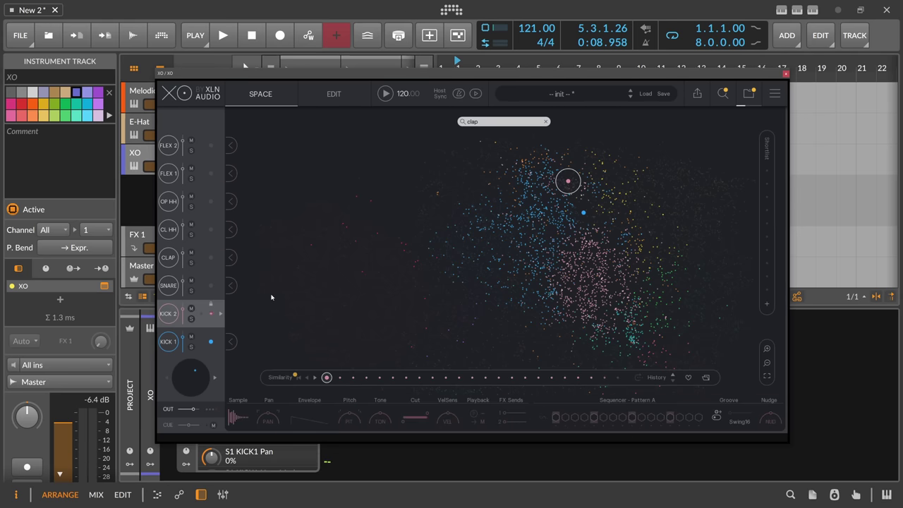
left_click(231, 313)
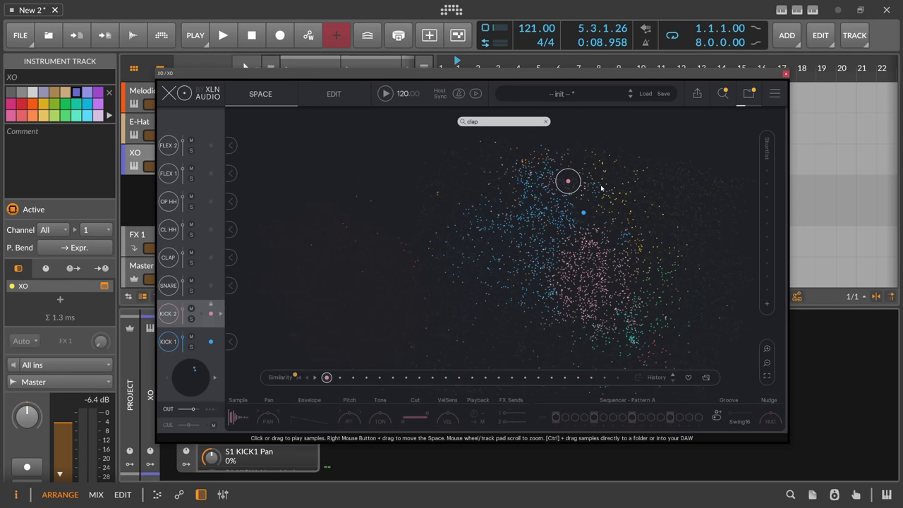
Assign two more clap samples from the sample space to XO's Snare and Clap slots.
left_click(231, 285)
left_click(561, 187)
left_click_drag(562, 188, 591, 181)
left_click(230, 257)
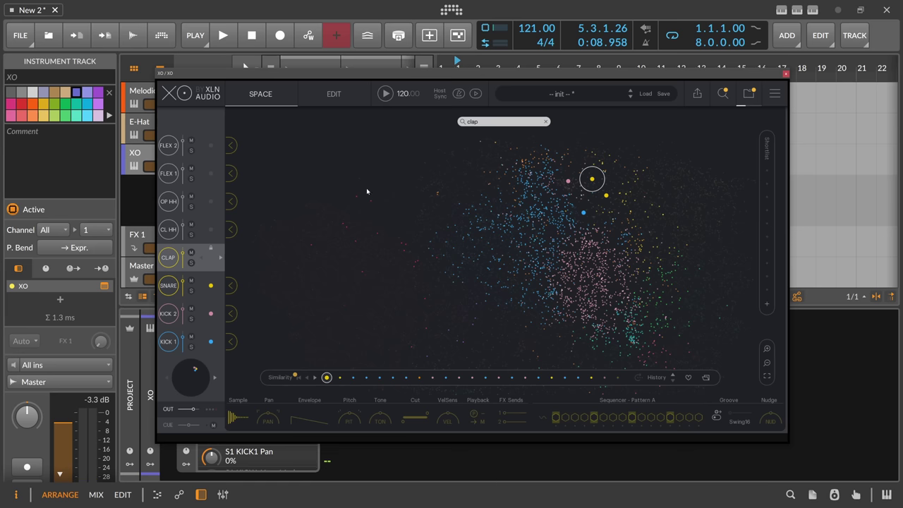
Program hits on steps 5 and 13 of the Clap, Snare, Kick 2 and Kick 1 lanes and briefly play them.
left_click(334, 94)
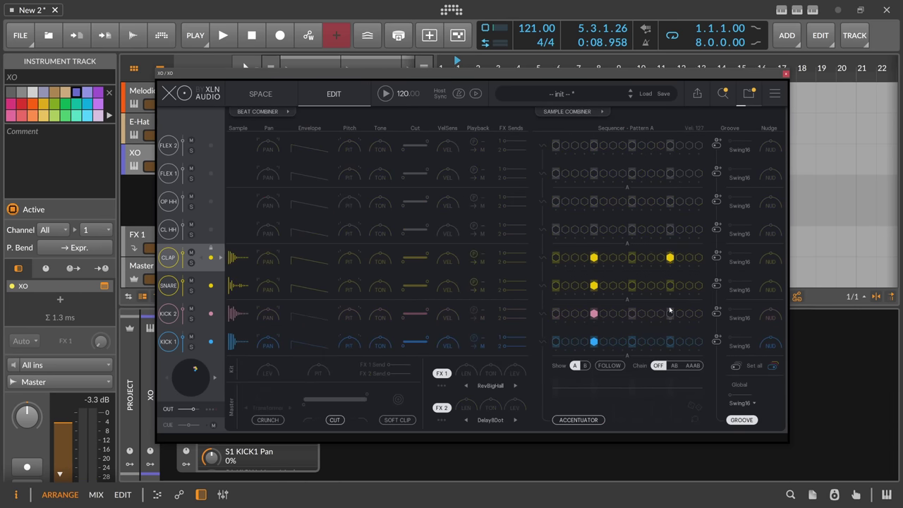
left_click(670, 341)
key("space")
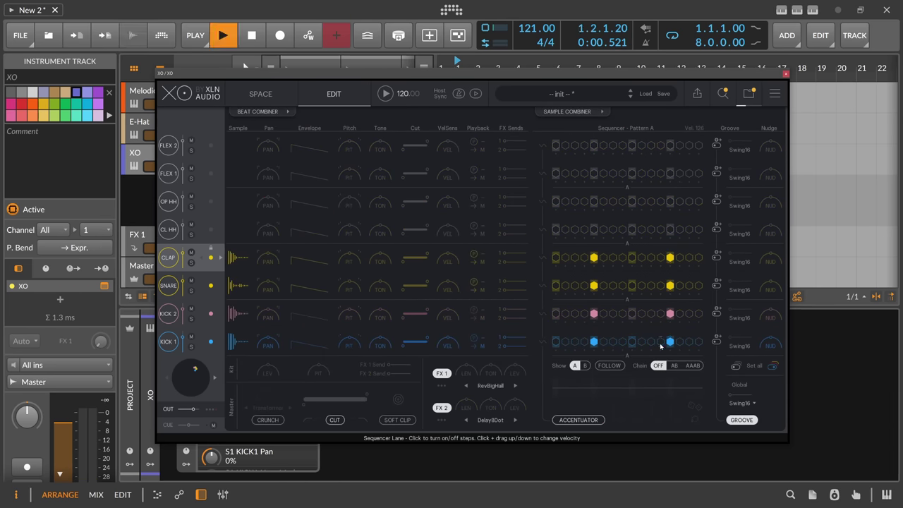
key("space")
Sync XO's playback to the host and set the Clap lane's timing nudge to -20% while listening.
left_click_drag(476, 73, 567, 73)
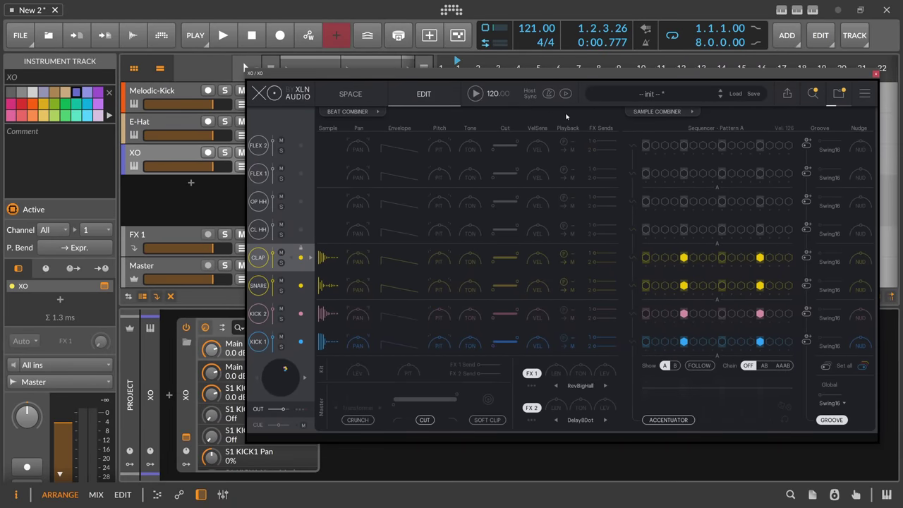
key("space")
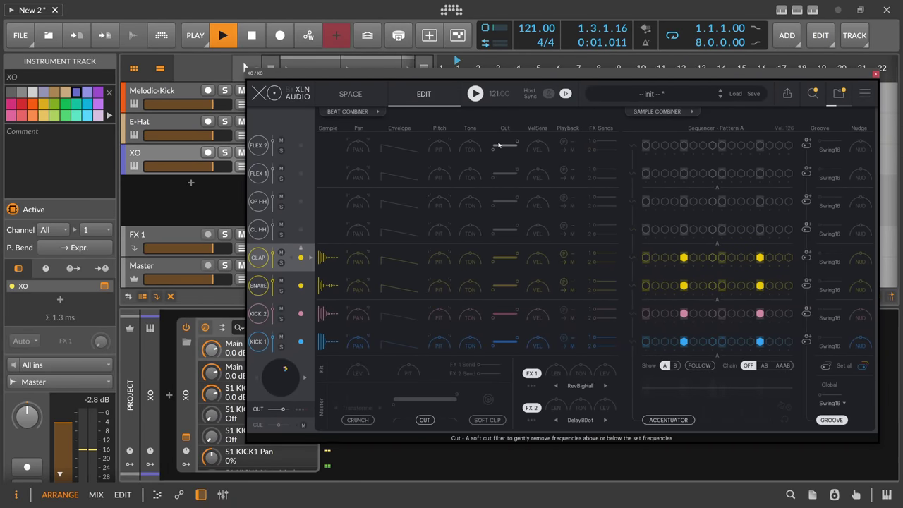
mouse_move(859, 262)
left_mouse_down()
mouse_move(858, 289)
mouse_move(859, 278)
left_mouse_up()
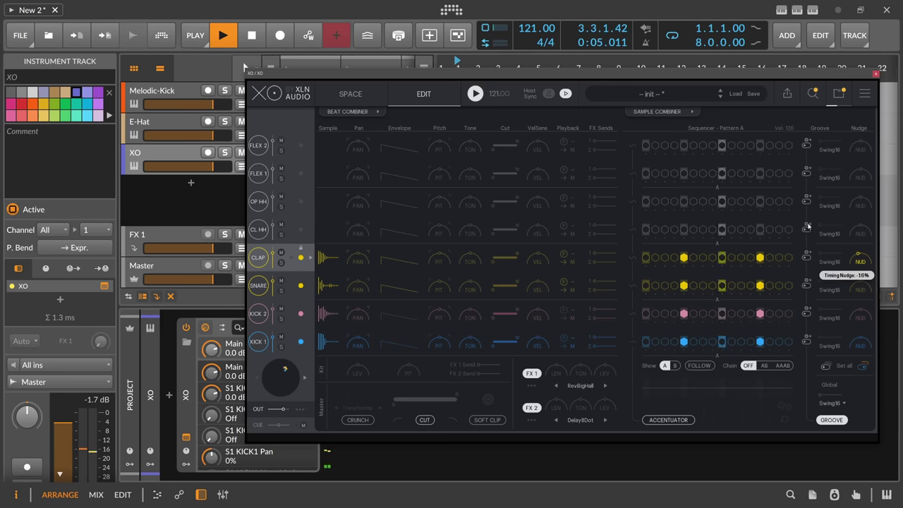
left_click_drag(665, 77, 594, 79)
key("space")
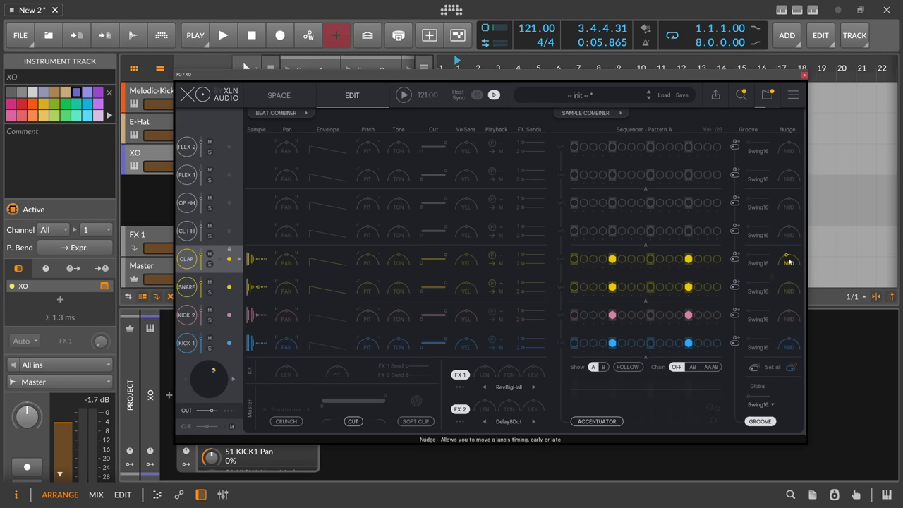
key("space")
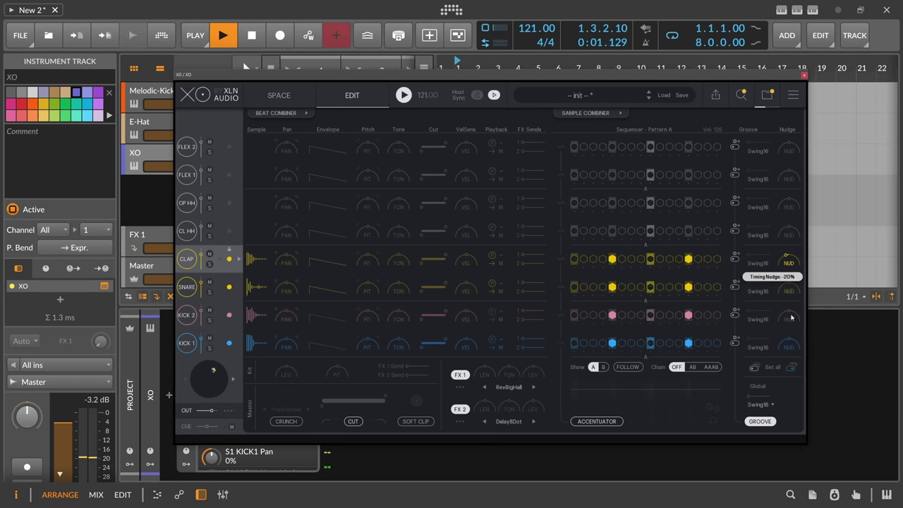
Nudge the Kick 2 lane's timing earlier and widen Clap and Kick 2 with Haas delays on opposite channels.
left_click_drag(789, 319, 788, 336)
key("space")
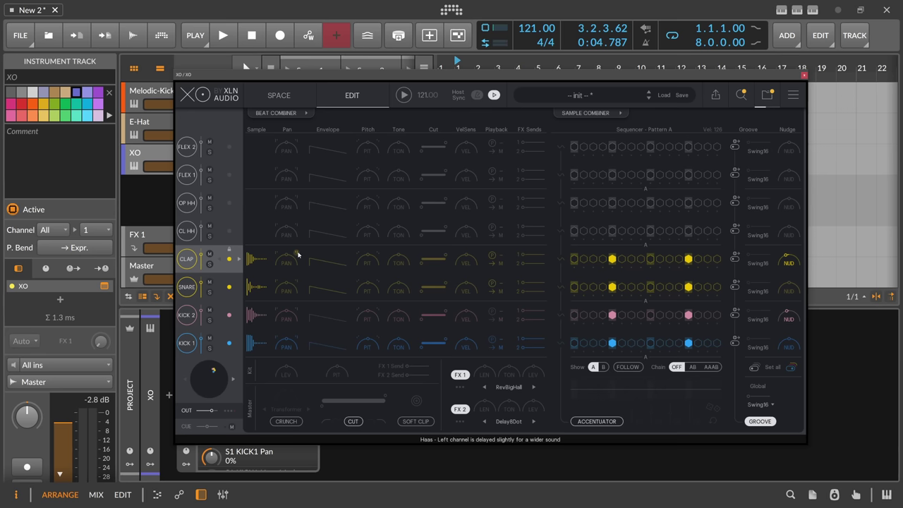
key("space")
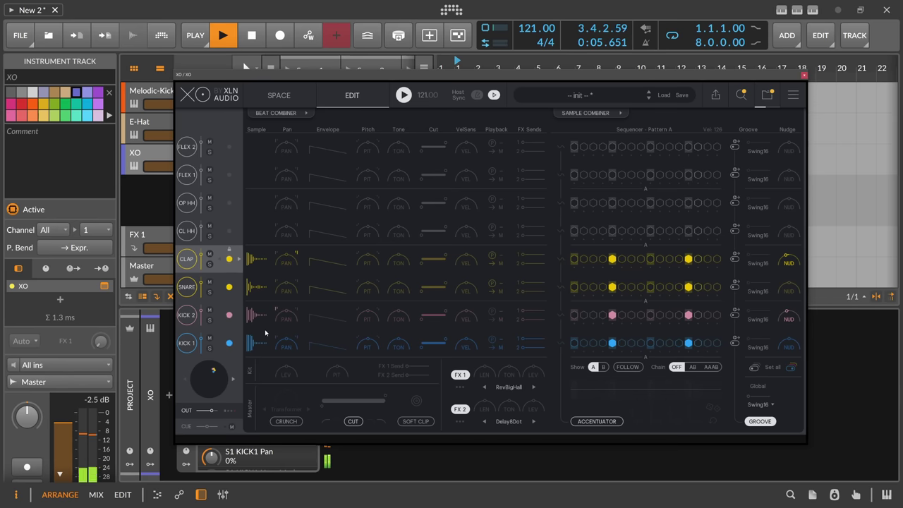
Shift XO's Snare sample an octave up and Kick 1 an octave down during playback, and set the master low cut to about 370 Hz.
key("space")
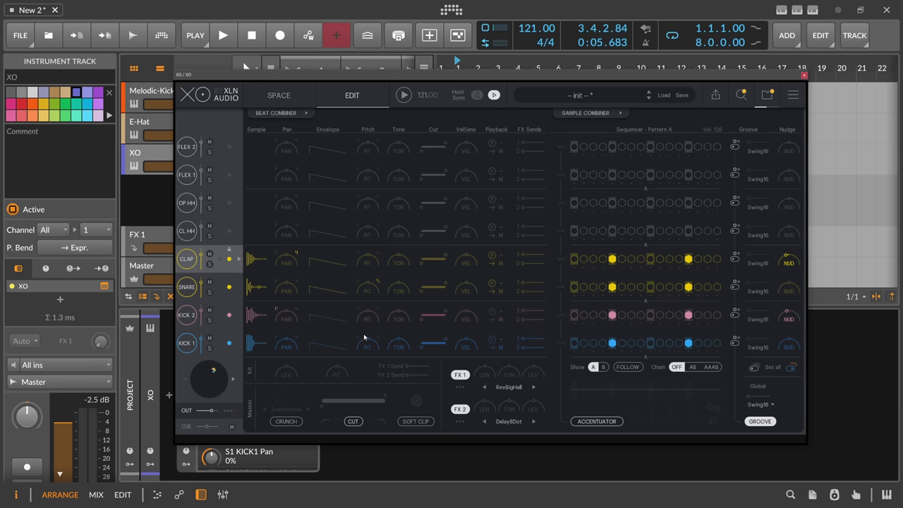
key("space")
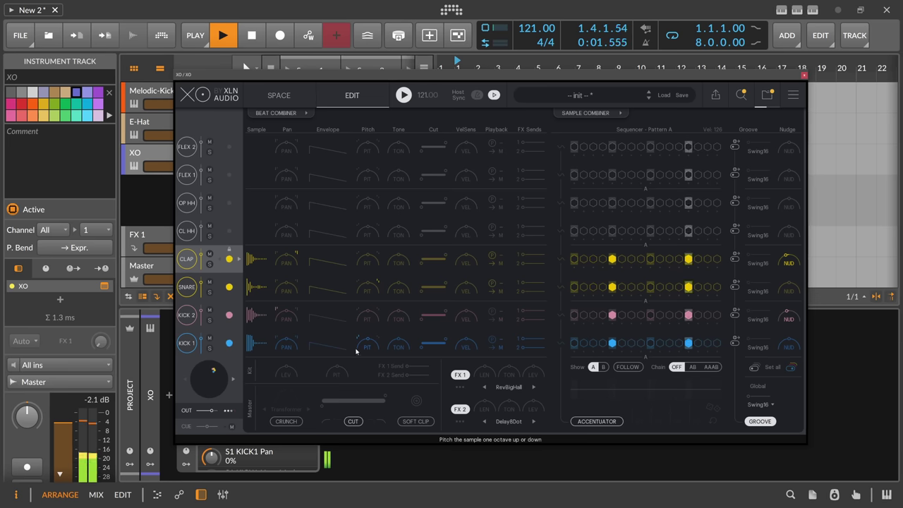
key("space")
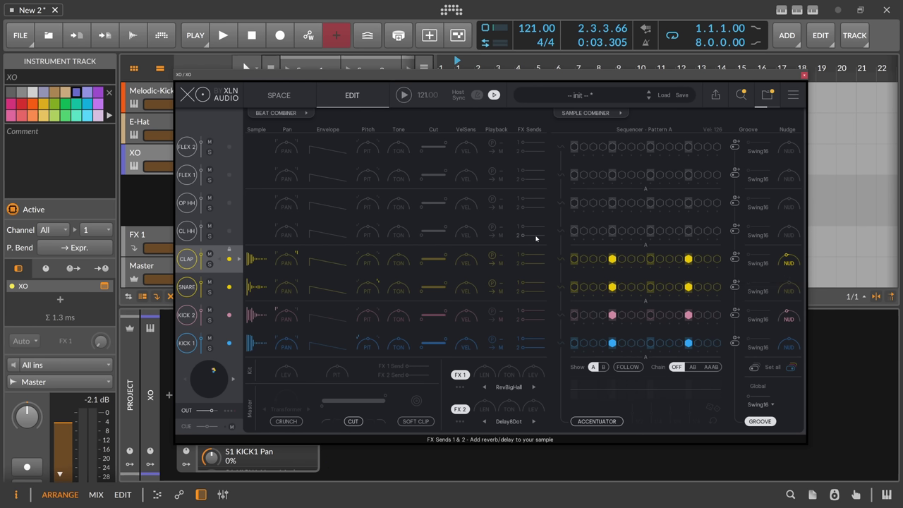
key("space")
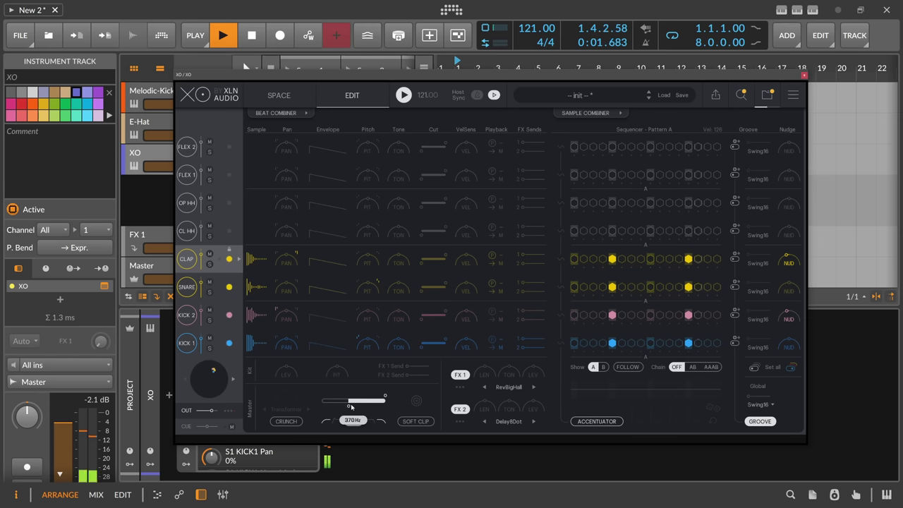
left_click_drag(351, 407, 351, 408)
left_click(804, 75)
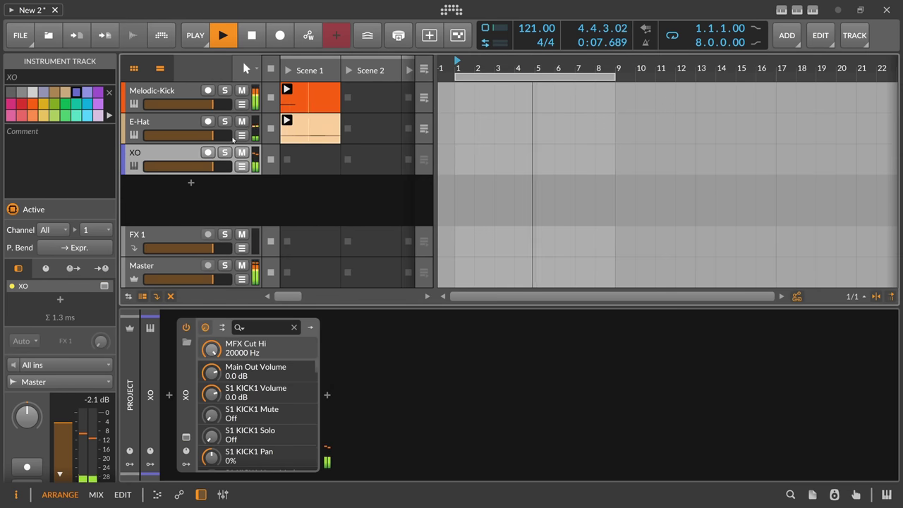
Stop playback and add an Expressions modulator to the E-Hat device.
left_click(173, 130)
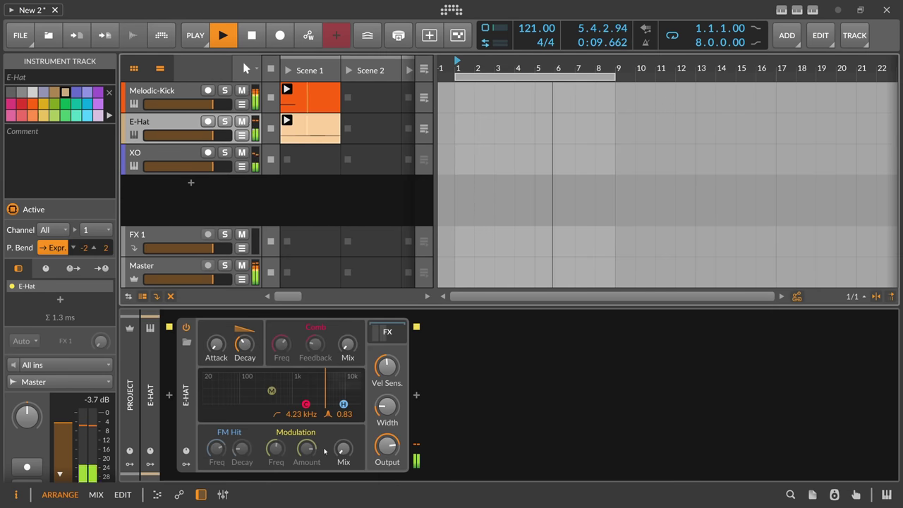
key("space")
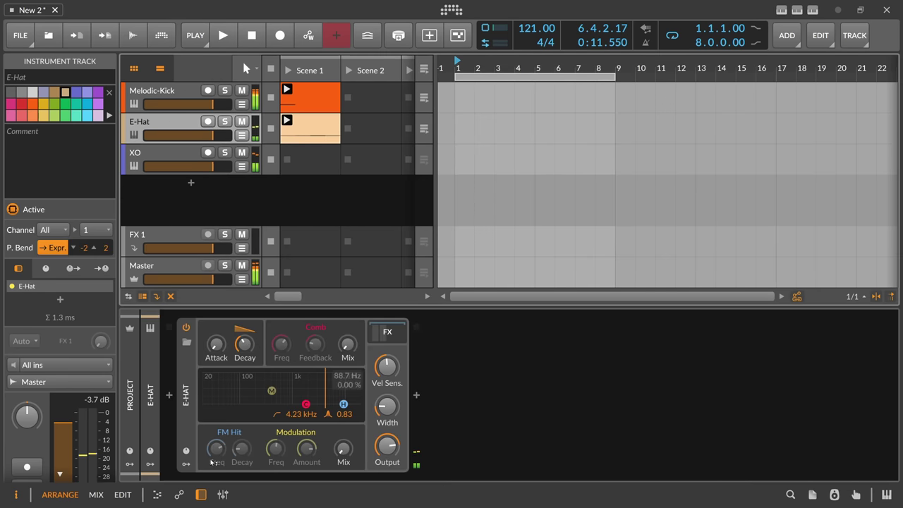
left_click(186, 464)
left_click(208, 344)
type("ex")
key("Down")
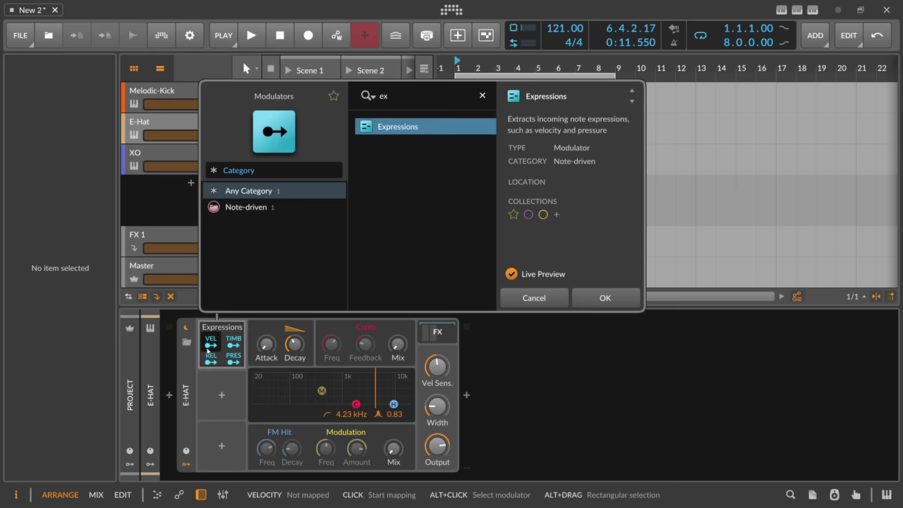
key("Return")
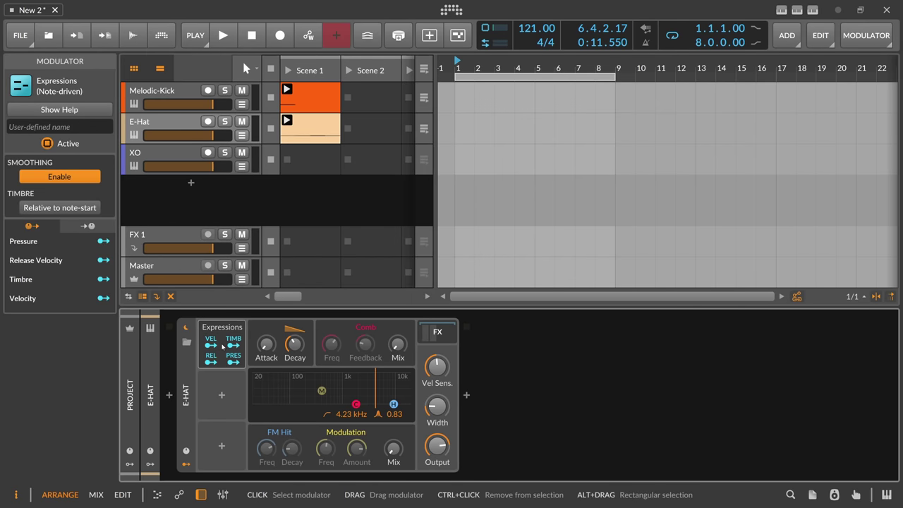
Map the Expressions modulator's velocity to E-Hat's Decay with an amount of ×3.857 and play the result.
left_click(211, 346)
left_click_drag(295, 344, 297, 350)
key("space")
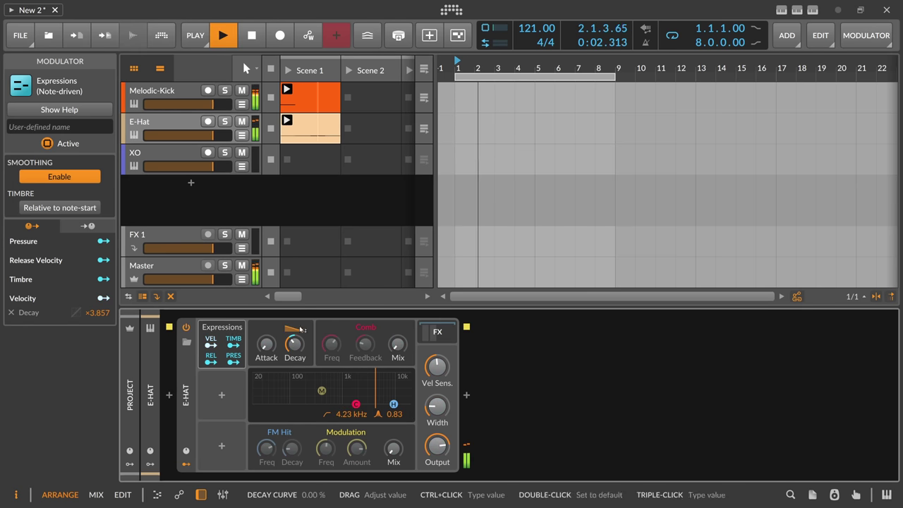
Set the XO device's Suspend option to Never, close its plug-in window and restart playback.
left_click(211, 170)
left_click(205, 326)
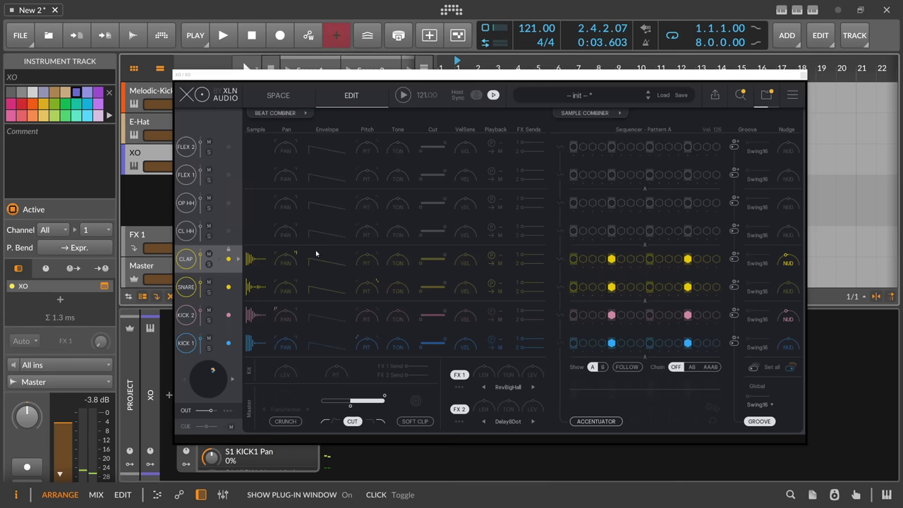
left_click_drag(216, 82, 268, 77)
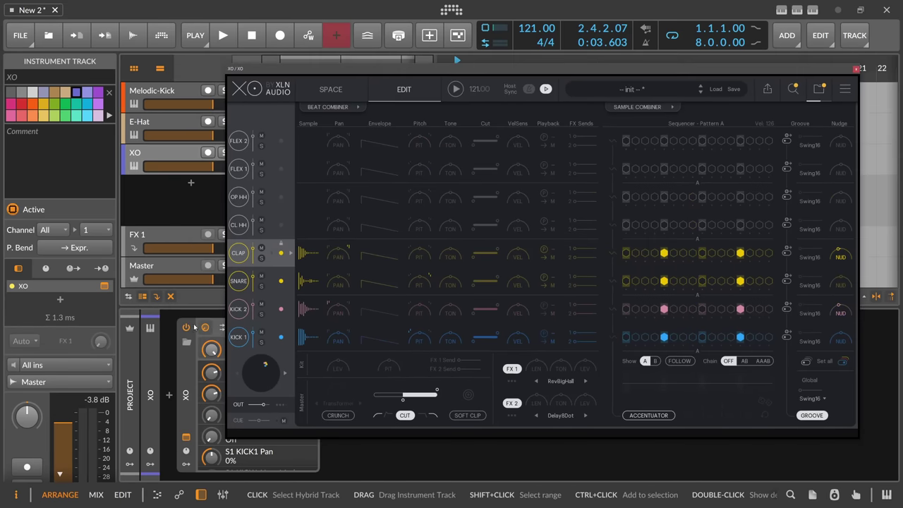
left_click(96, 147)
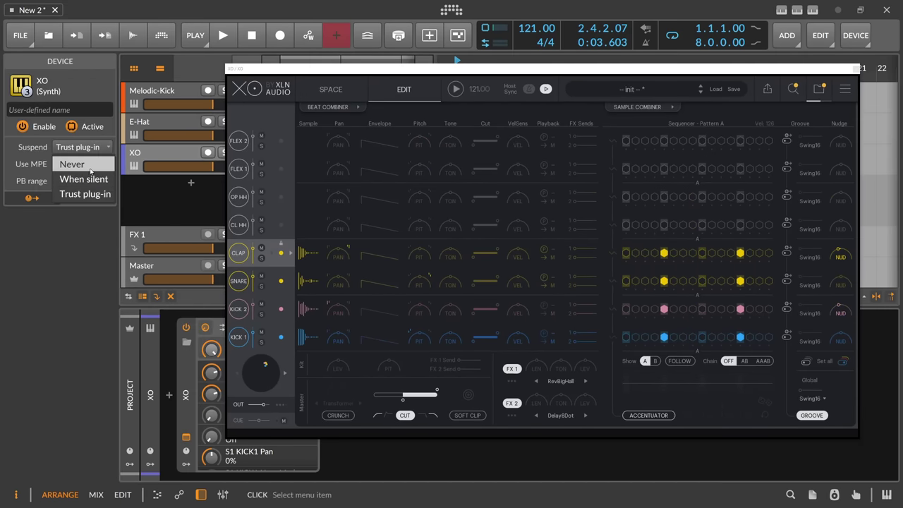
left_click(78, 166)
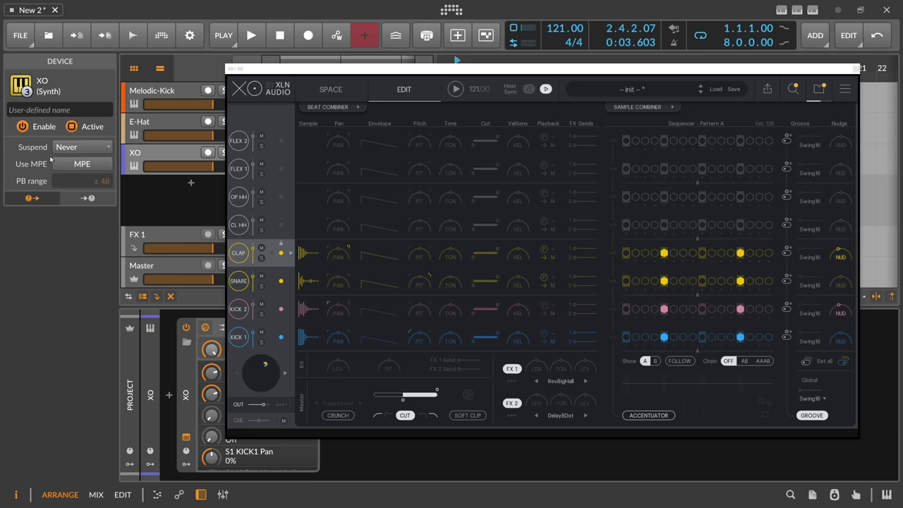
left_click_drag(469, 68, 437, 73)
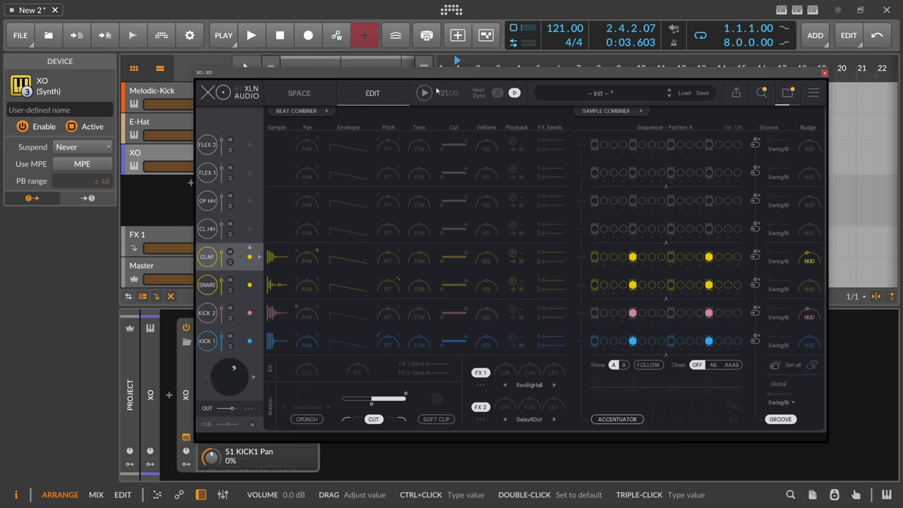
left_click(826, 72)
key("space")
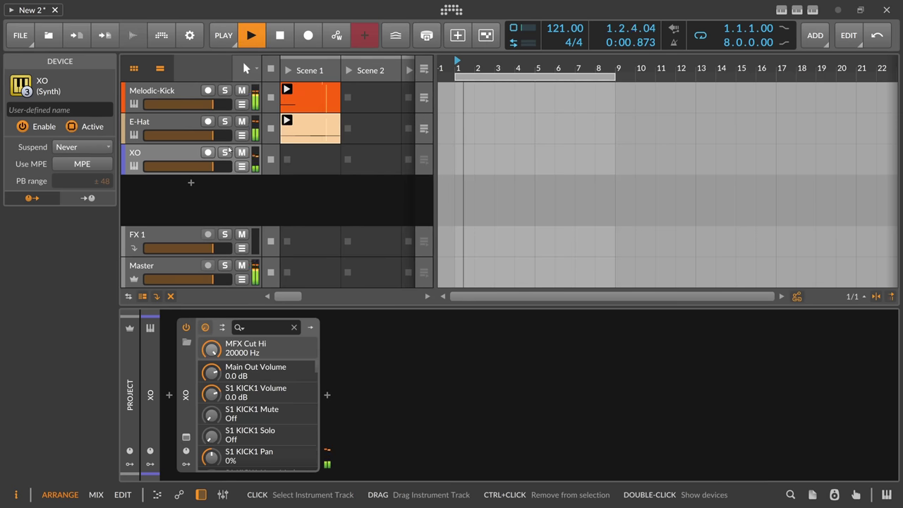
Group the Melodic-Kick, E-Hat and XO tracks and name the group Drums.
left_click(180, 156)
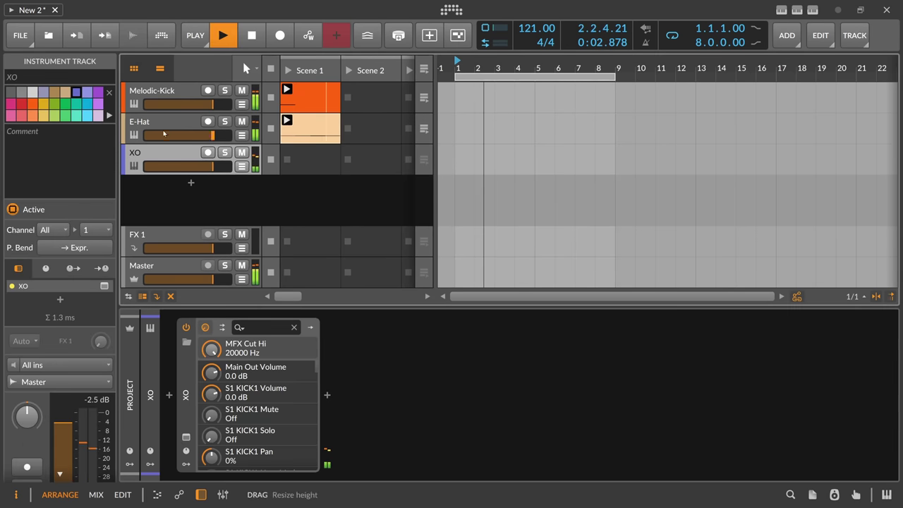
left_click(166, 117)
left_click(170, 96)
left_click(170, 151, "shift")
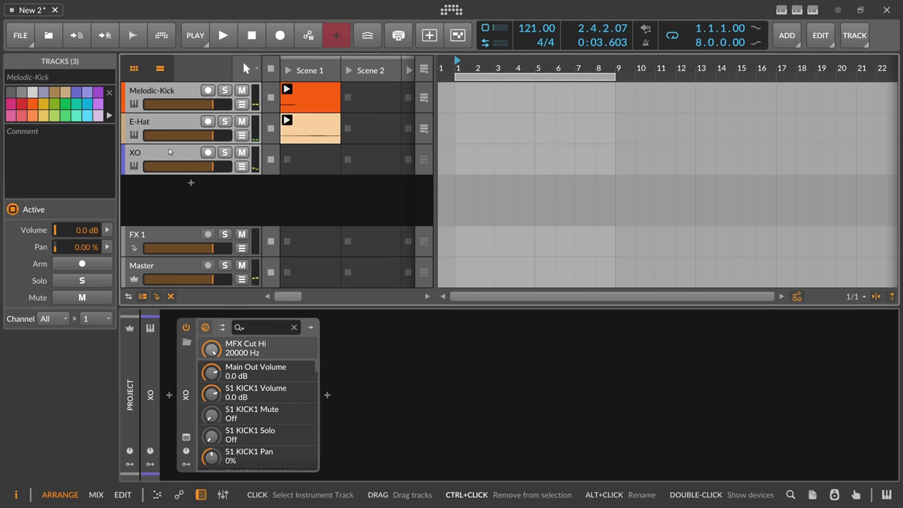
key("ctrl+g")
double_click(168, 92)
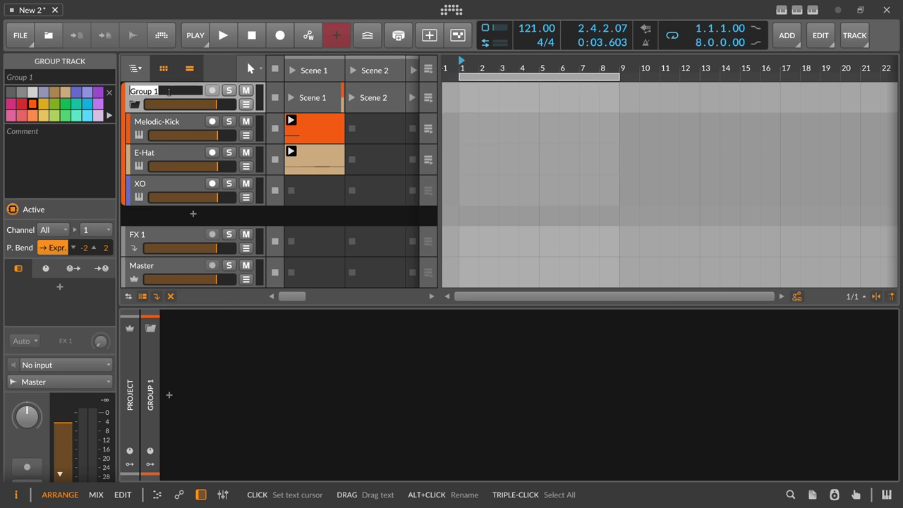
type("Dr")
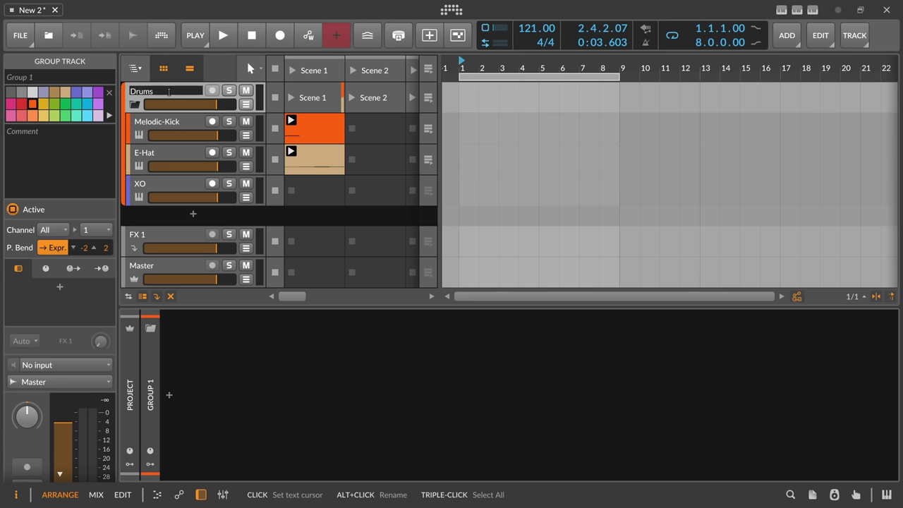
type("ums")
key("Return")
Insert the Auto-Level-Fancy preset on the Drums group and briefly play the drums through it.
left_click(169, 396)
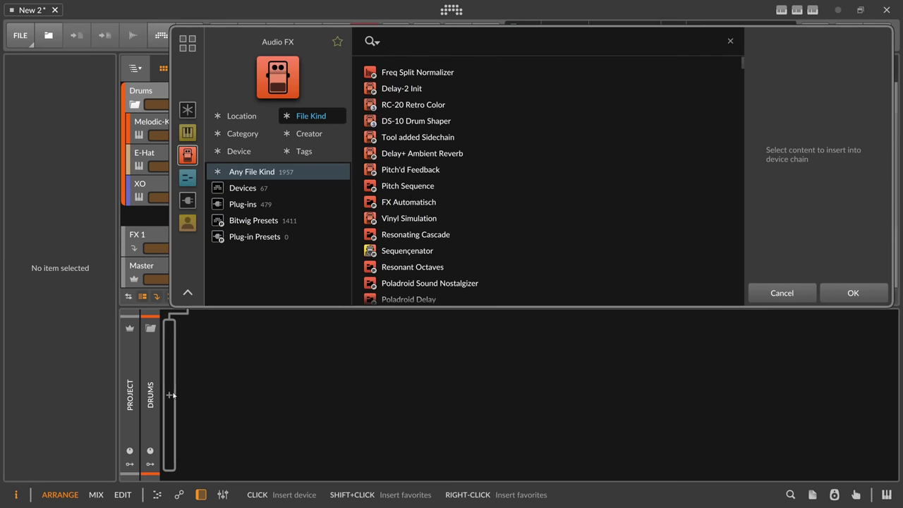
type("fancy")
key("Return")
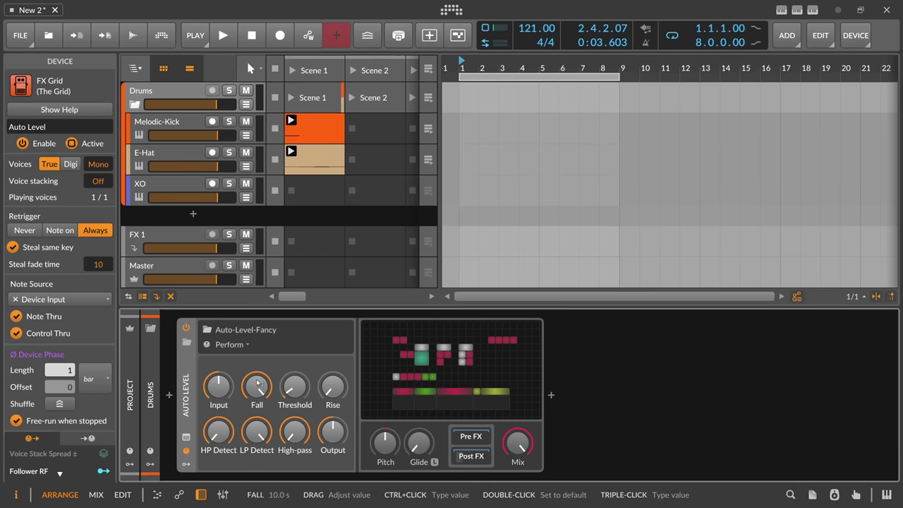
left_click(152, 393)
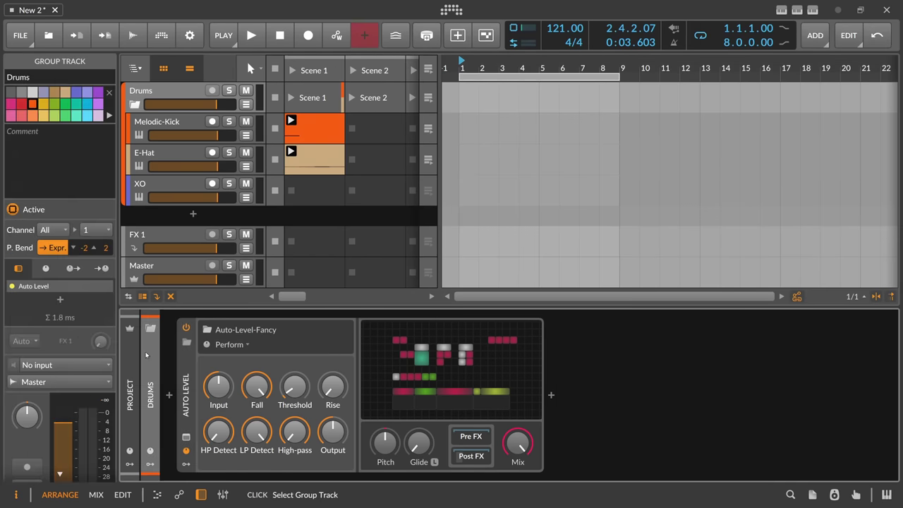
key("space")
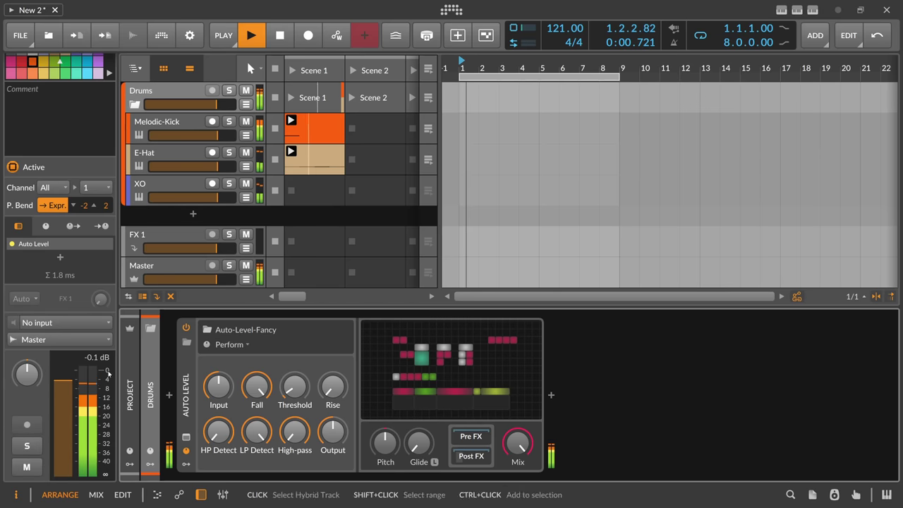
key("space")
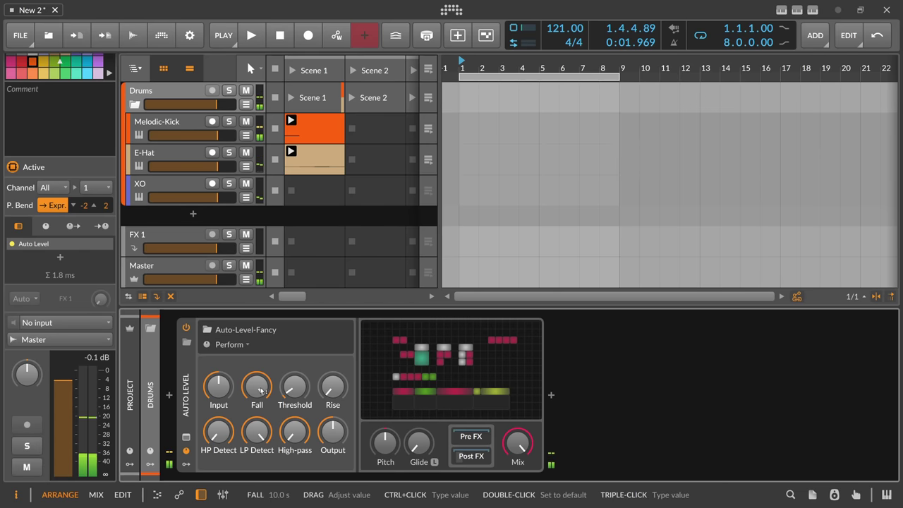
Set Auto Level's Fall time to 250 ms while listening to the drum group.
left_click_drag(253, 389, 254, 445)
key("space")
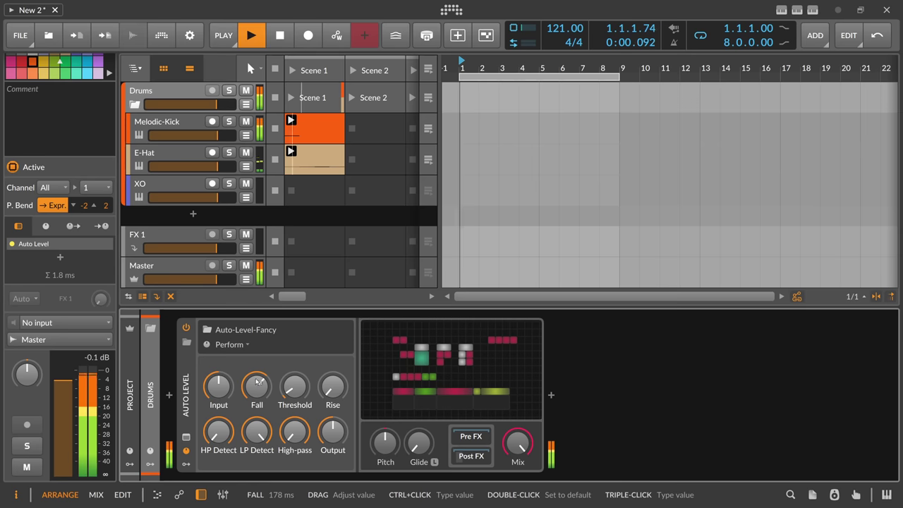
mouse_move(257, 386)
left_mouse_down()
mouse_move(257, 416)
mouse_move(260, 382)
left_mouse_up()
key("space")
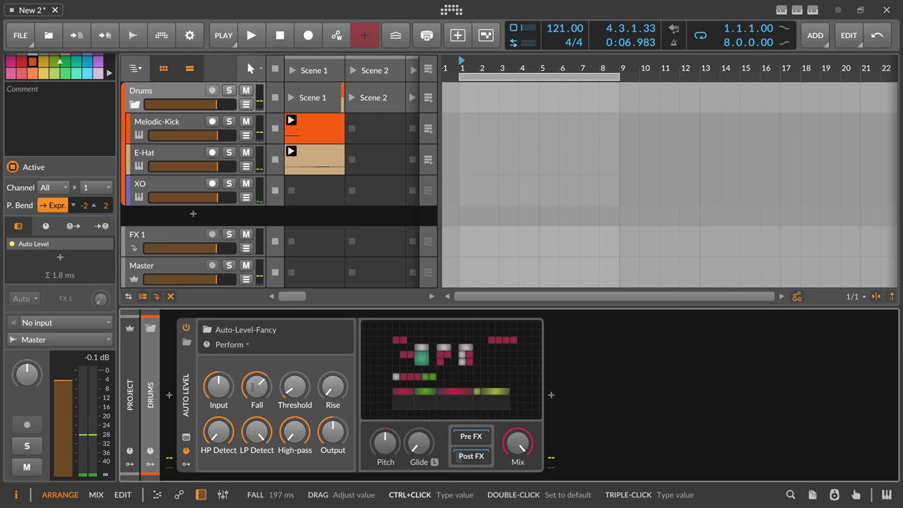
left_click(259, 382, "ctrl")
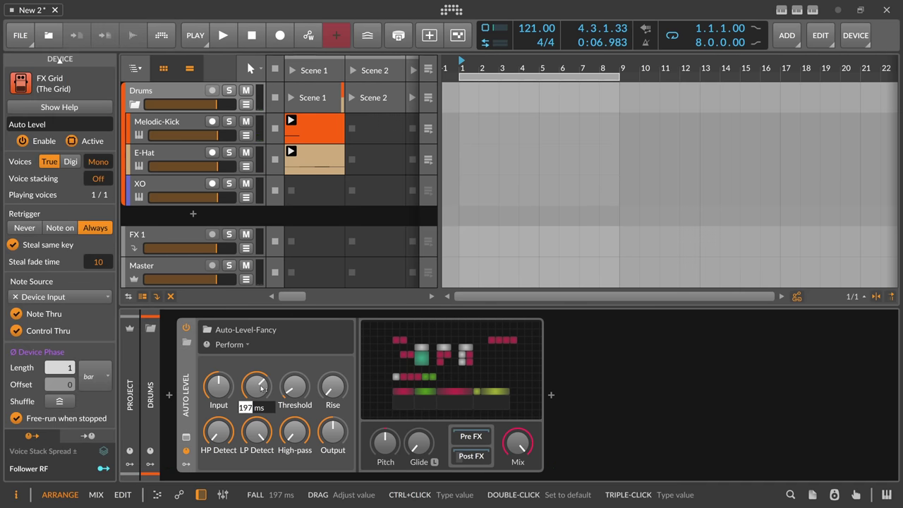
key("Return")
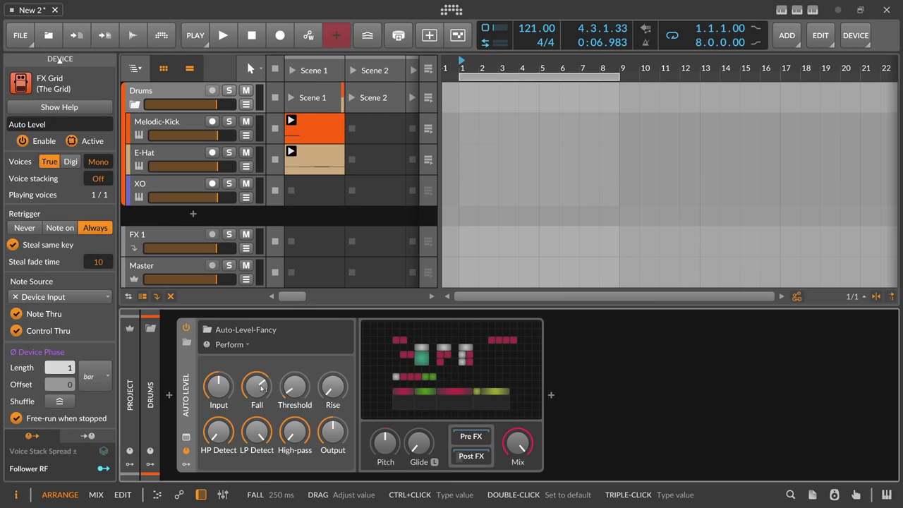
key("space")
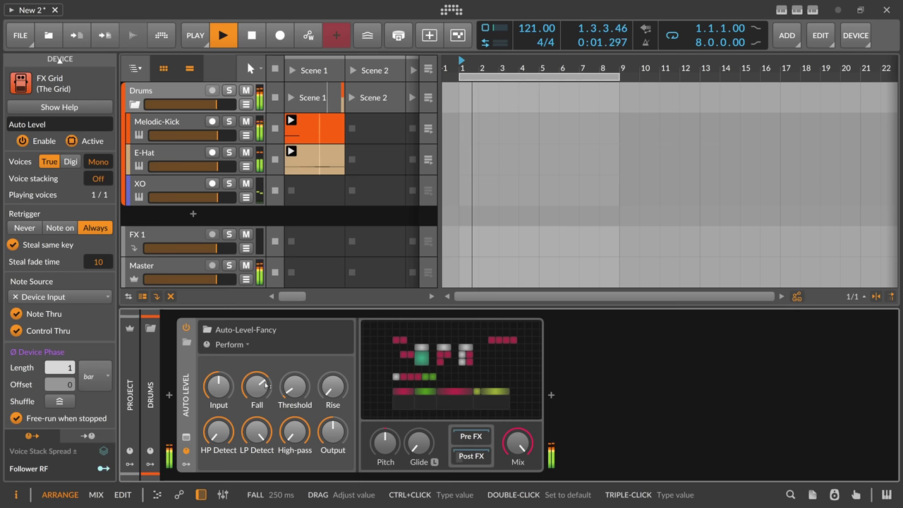
left_click(239, 308)
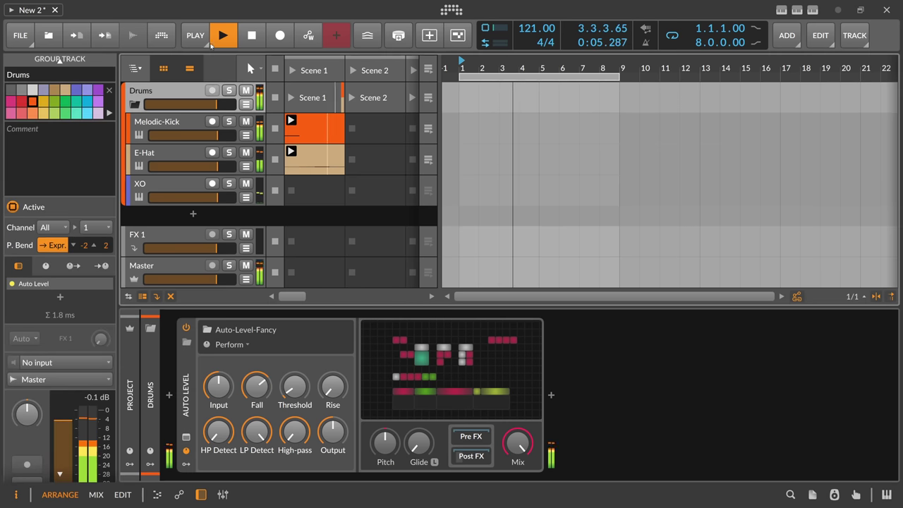
Enable the global groove and set its shuffle amount to 26.5% while listening, then stop playback.
left_click(195, 35)
left_click(205, 230)
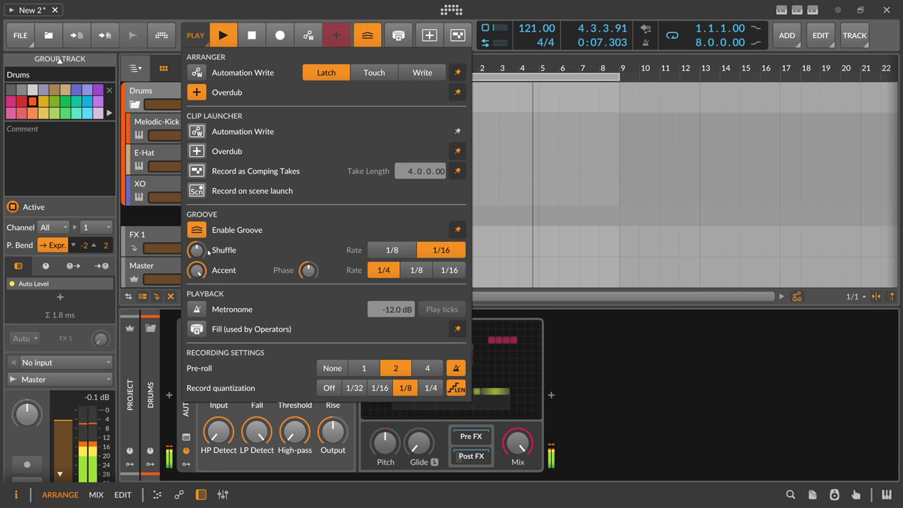
left_click_drag(204, 254, 204, 279)
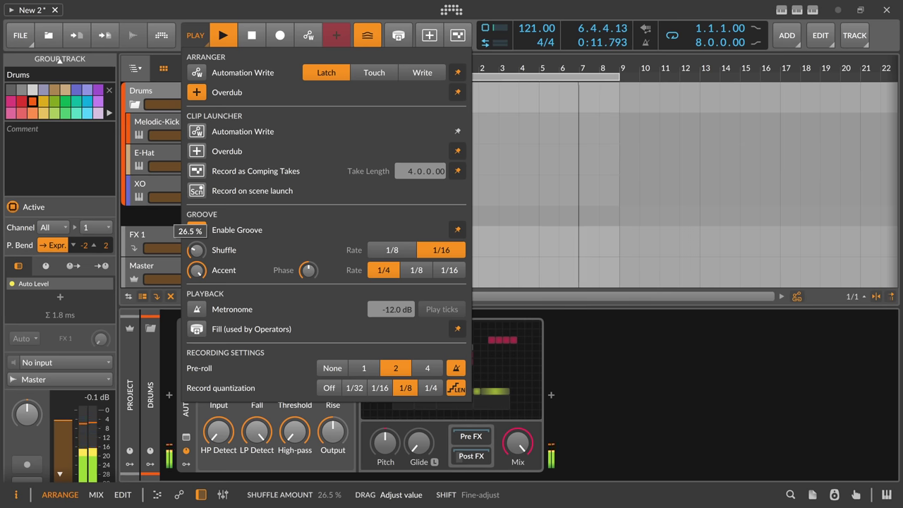
left_click(167, 219)
key("space")
Collapse the Drums group so its member tracks are folded away.
left_click(134, 103)
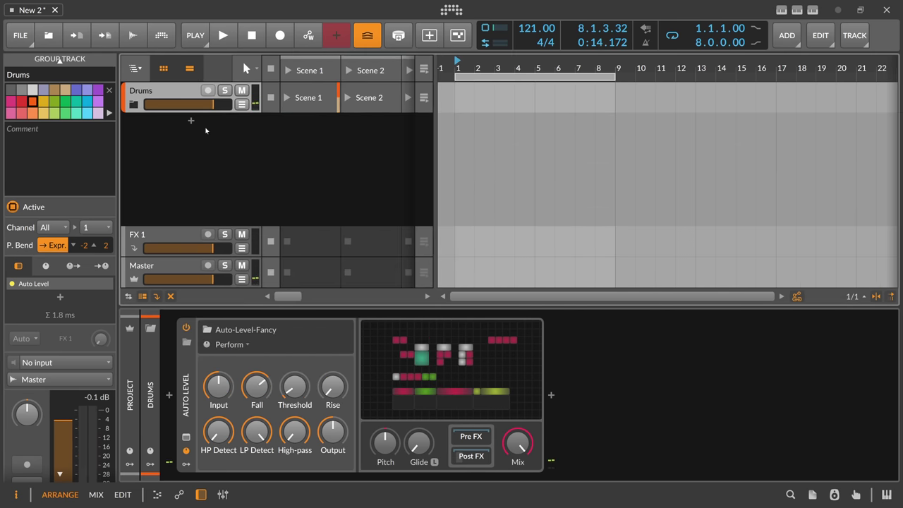
left_click(191, 120)
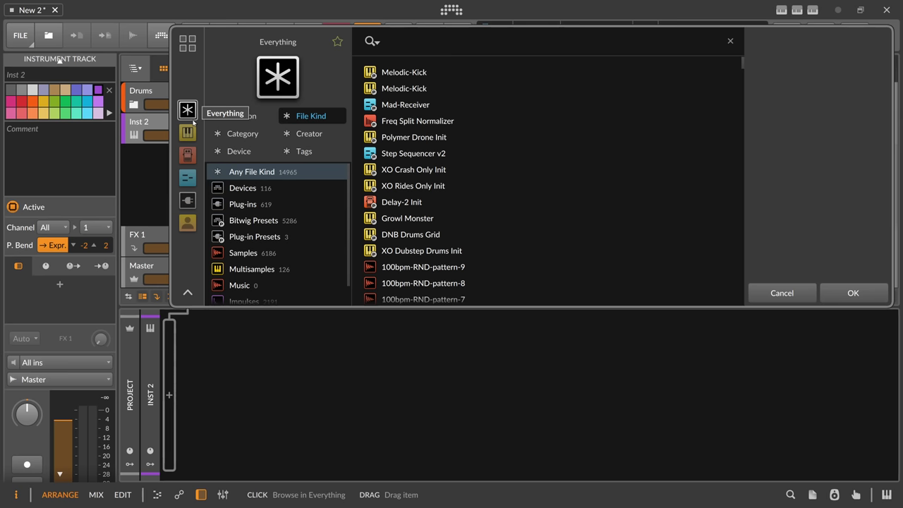
left_click(782, 293)
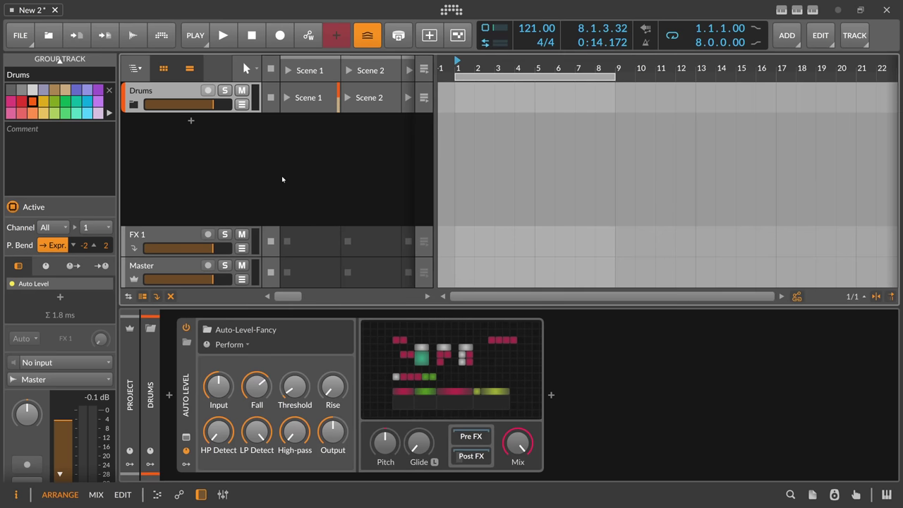
Add an instrument track below Drums loaded with Pianoteq 8 STAGE and arm it for recording.
left_click(191, 121)
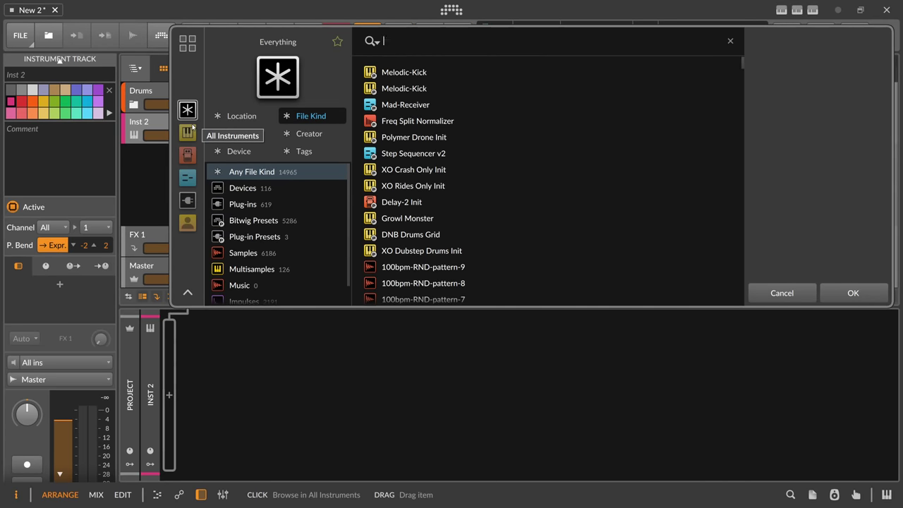
type("piano")
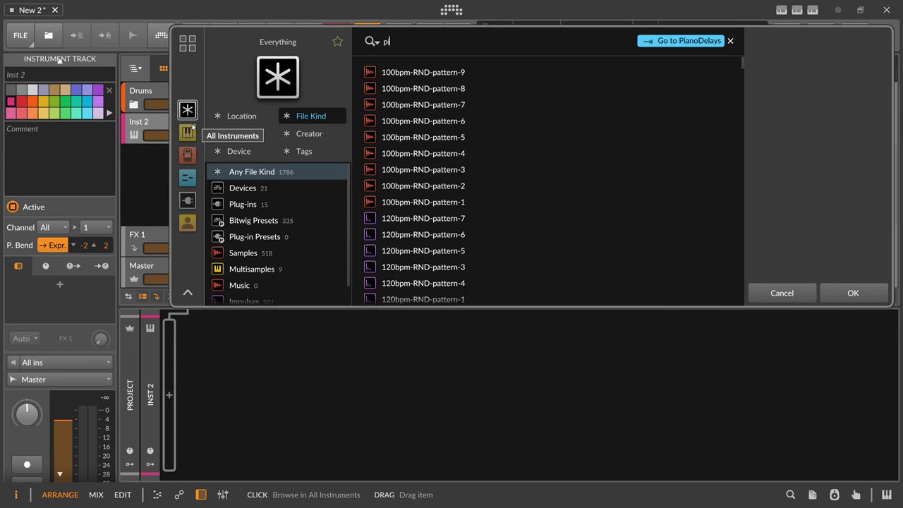
left_click(243, 187)
left_click(414, 43)
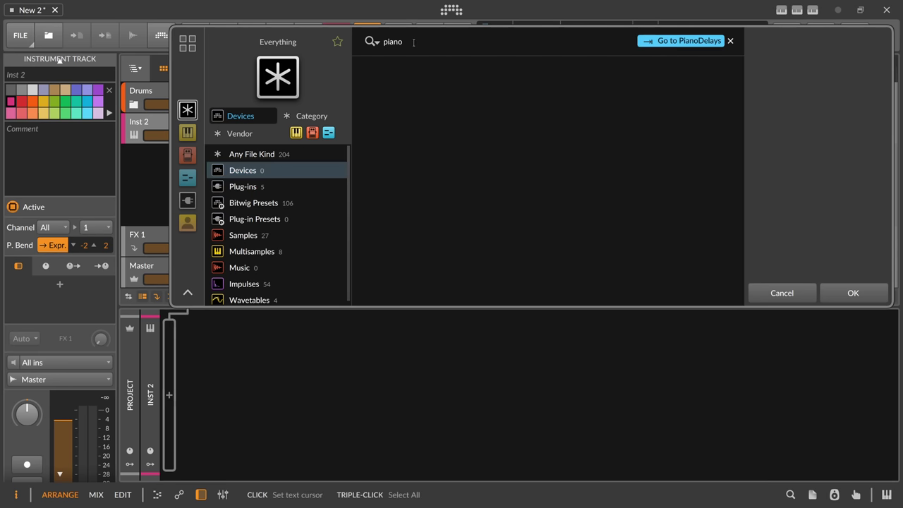
left_click(296, 133)
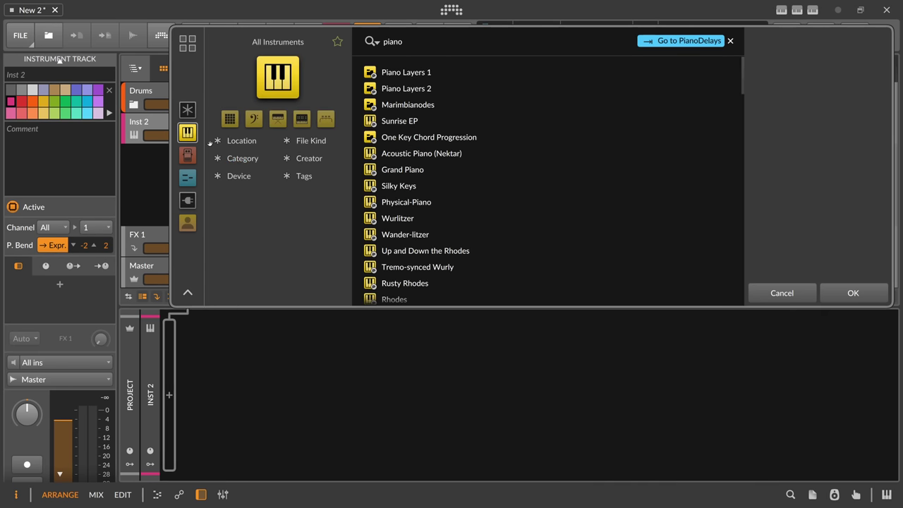
left_click(187, 109)
left_click(425, 41)
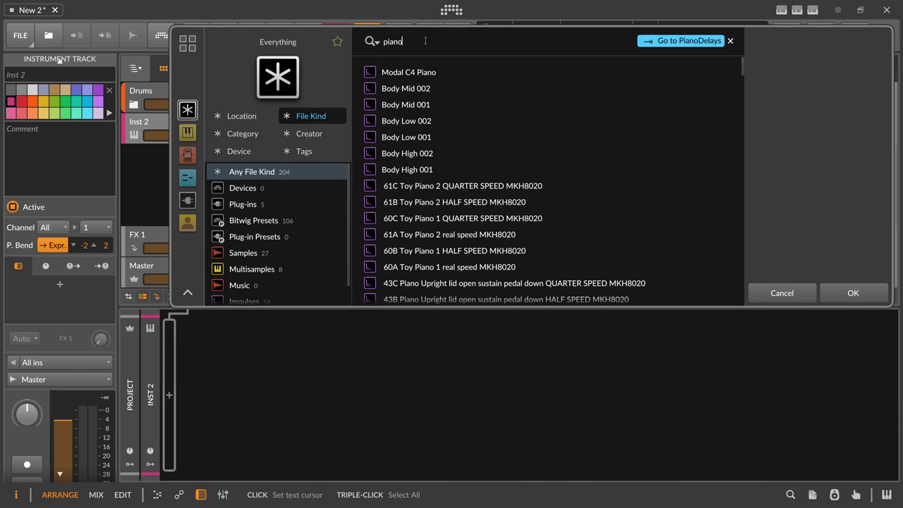
type("teq")
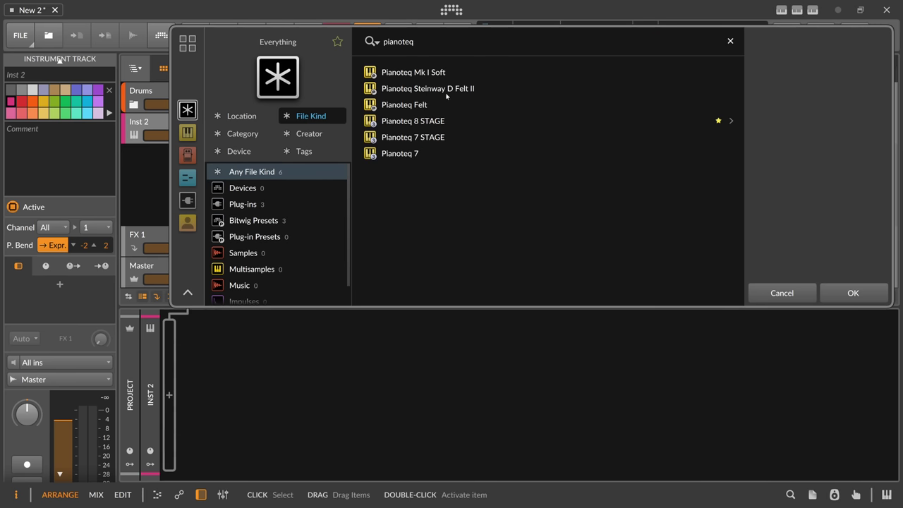
double_click(430, 125)
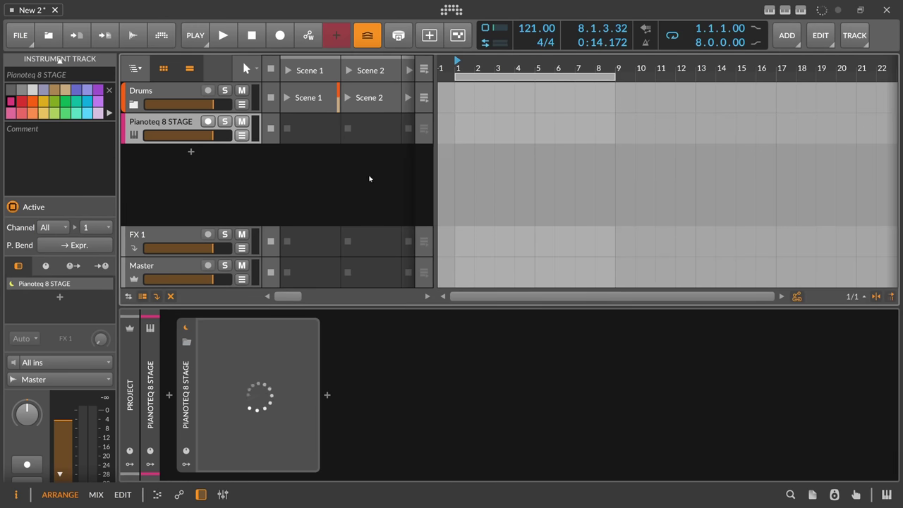
left_click(207, 122)
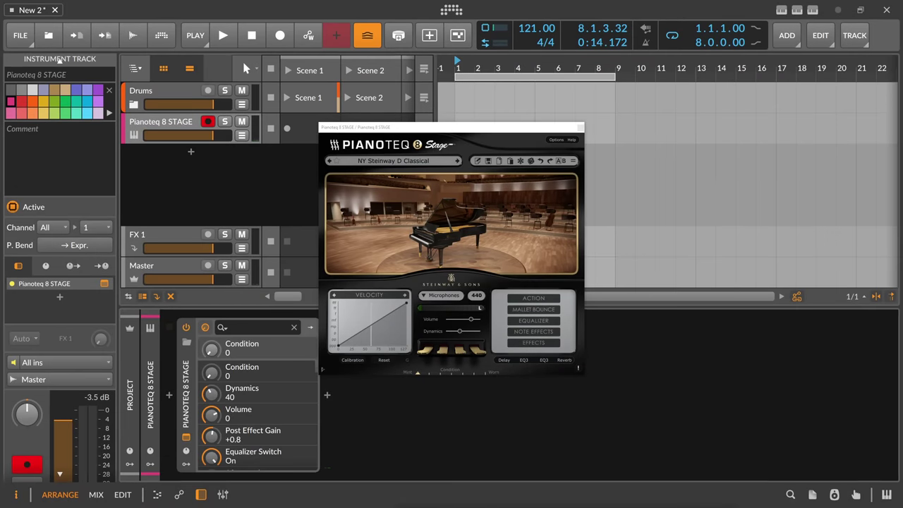
left_click(482, 351)
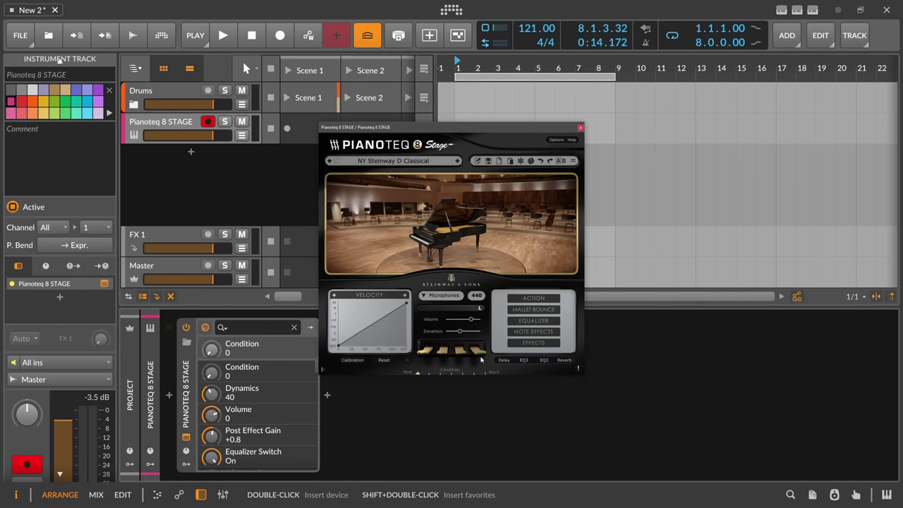
Try the SuperMassive Custom Stardust preset after Pianoteq 8 STAGE and remove it from the chain.
left_click(328, 396)
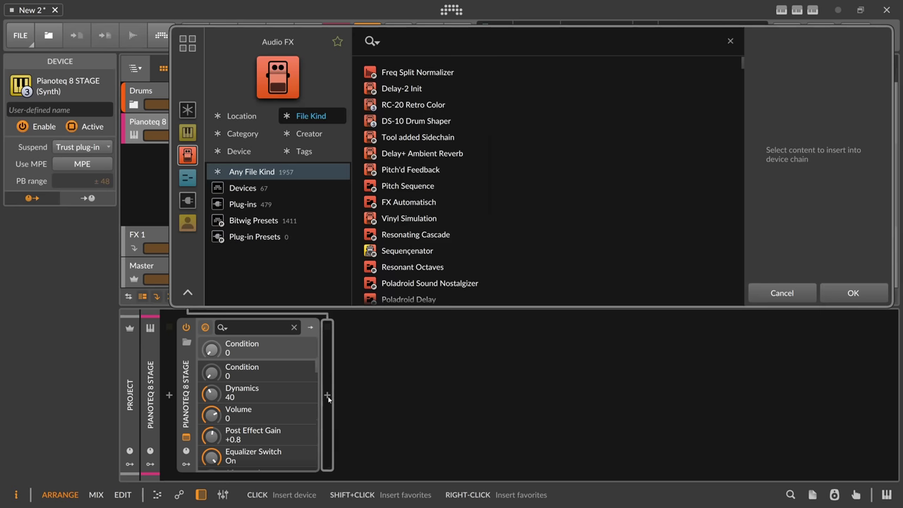
type("super")
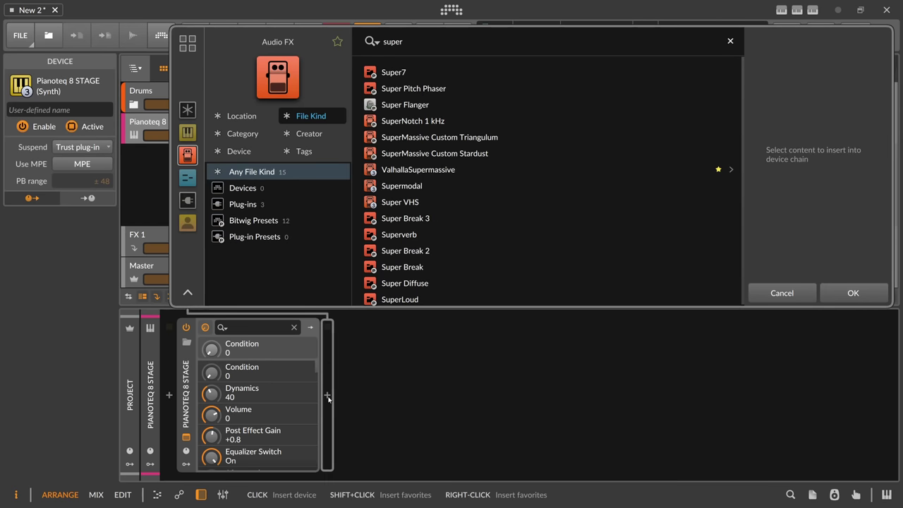
key("Down")
key("Down")
key("Down")
key("Down")
key("Down")
key("Down")
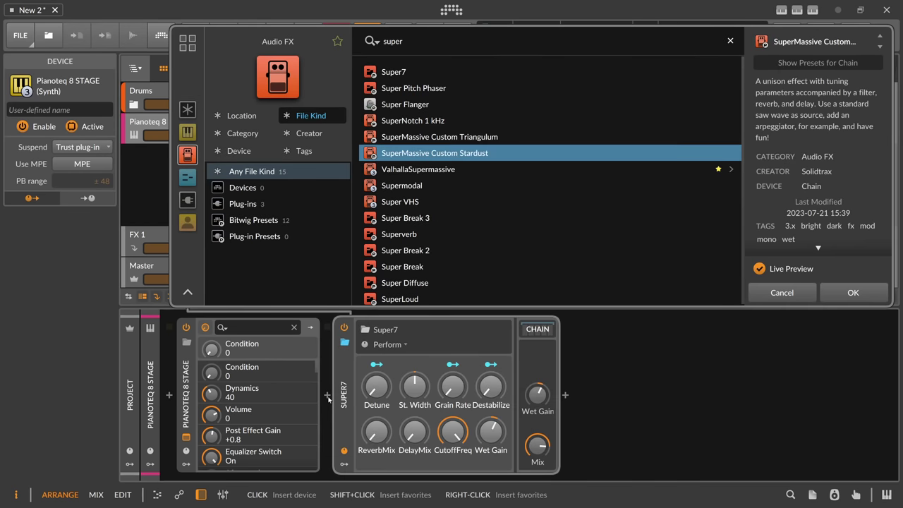
key("Return")
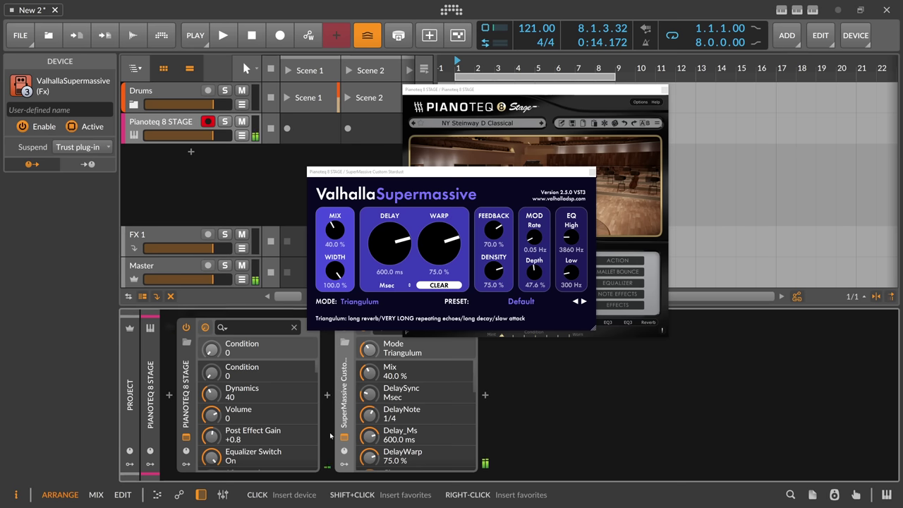
key("Delete")
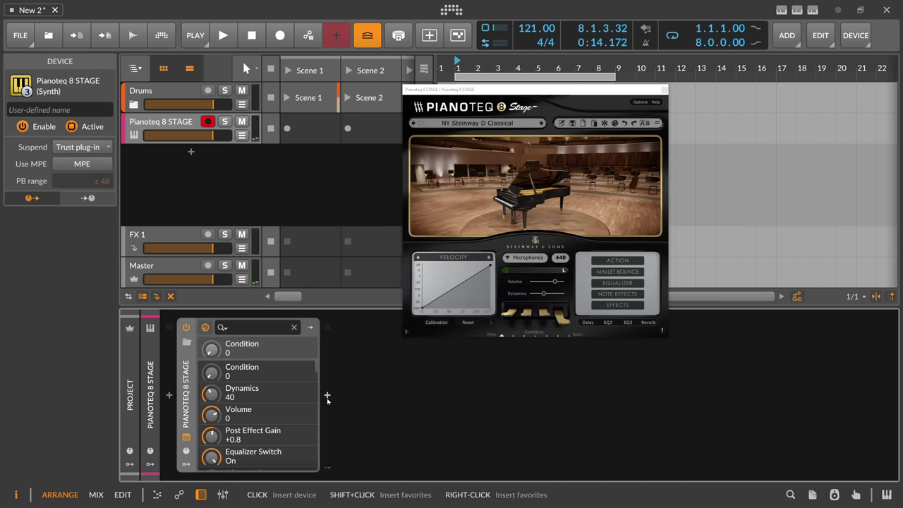
Insert the Delay+ Ambient Reverb preset after the piano, setting its Mix to 38.5% and Ducking to minimum.
left_click(327, 396)
type("delay")
double_click(422, 88)
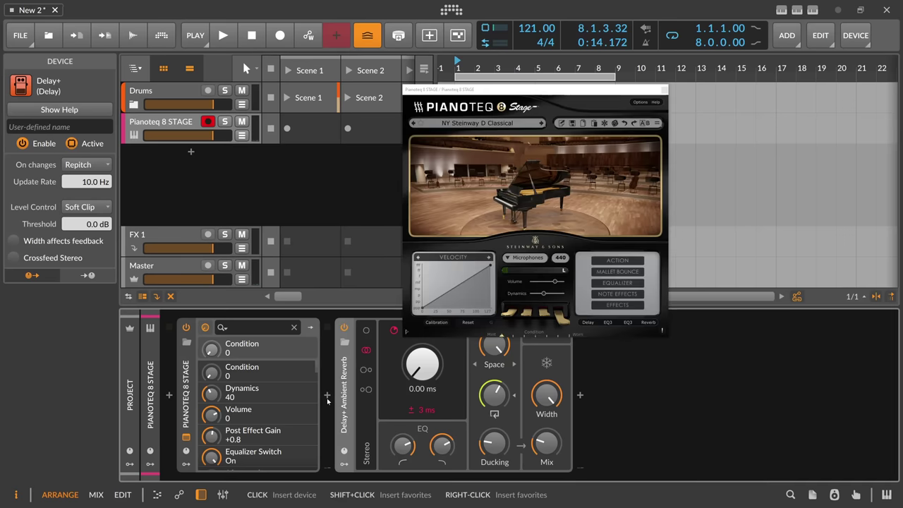
left_click_drag(507, 90, 478, 68)
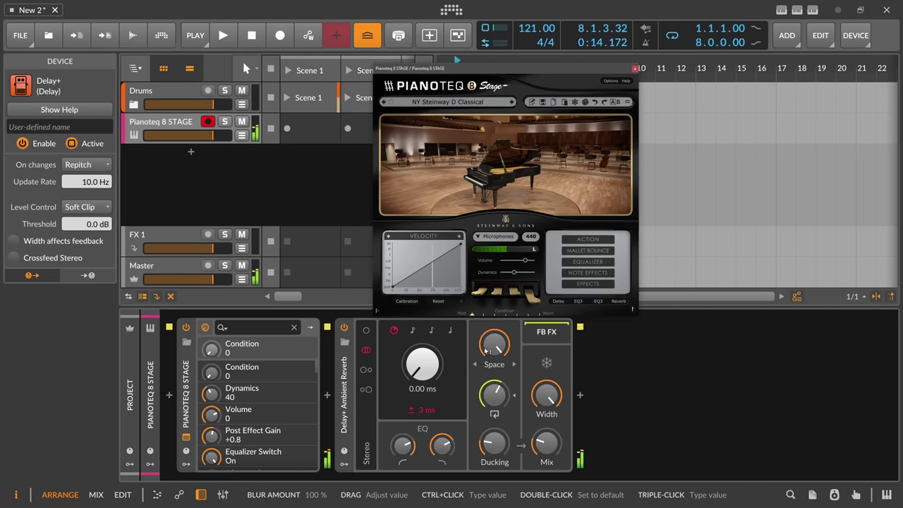
left_click_drag(547, 443, 547, 432)
left_click(505, 452)
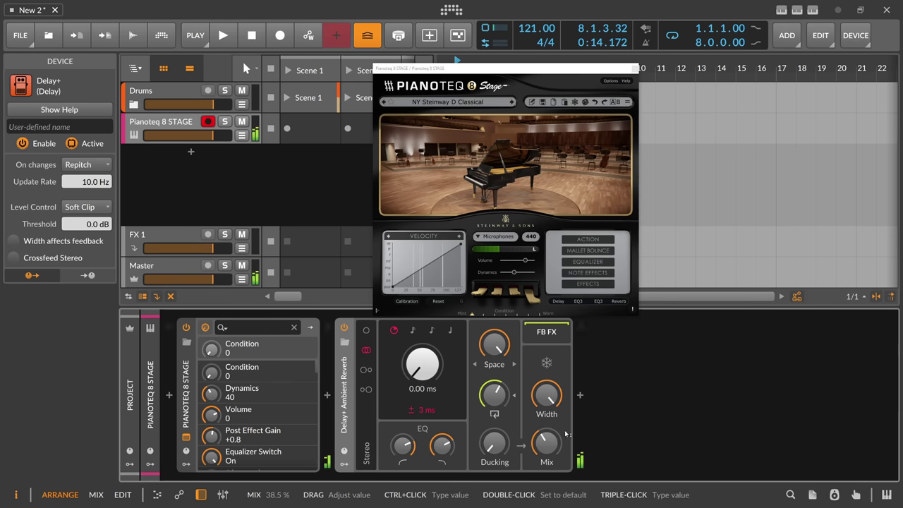
Insert the CLAP version of PaulXStretch after Delay+ and capture some piano playing into it.
left_click(580, 395)
type("paul")
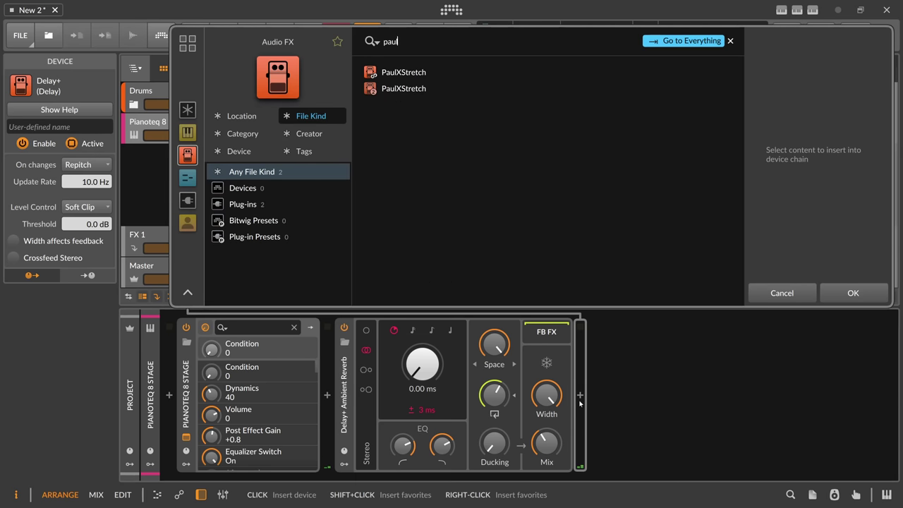
key("Down")
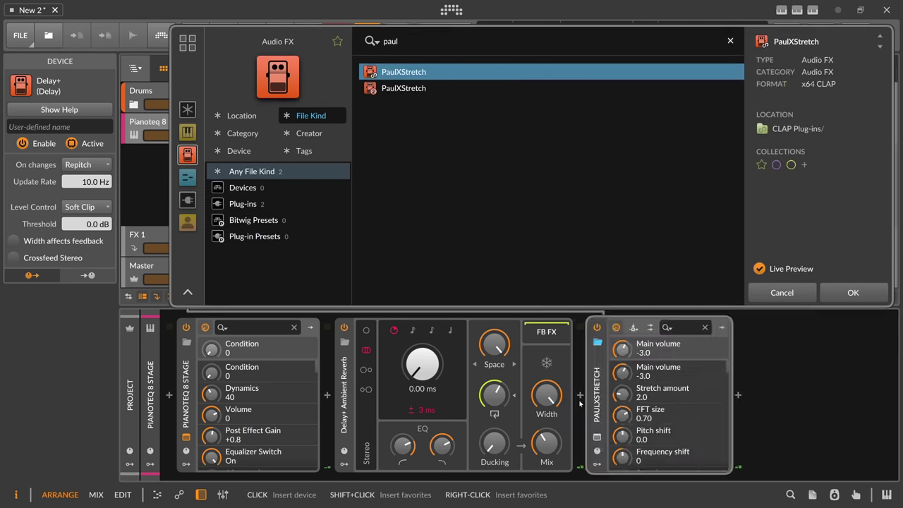
key("Return")
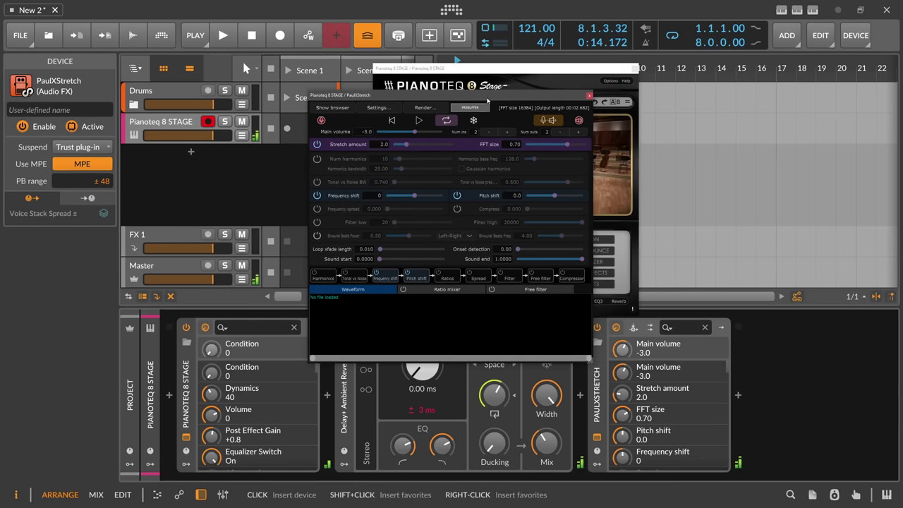
left_click(322, 122)
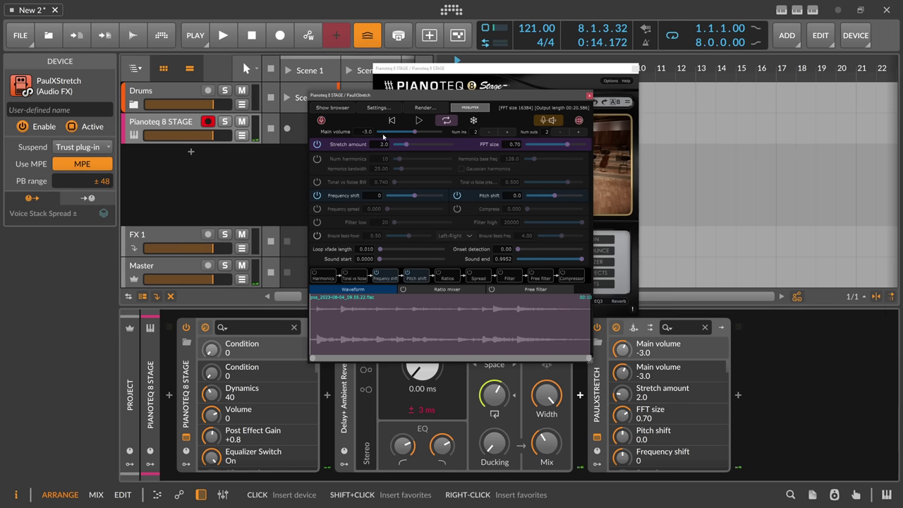
Play the captured piano with a Stretch amount of 14.7 and limit it to the section from 0.0125 to 0.7288.
key("space")
left_click_drag(403, 144, 410, 146)
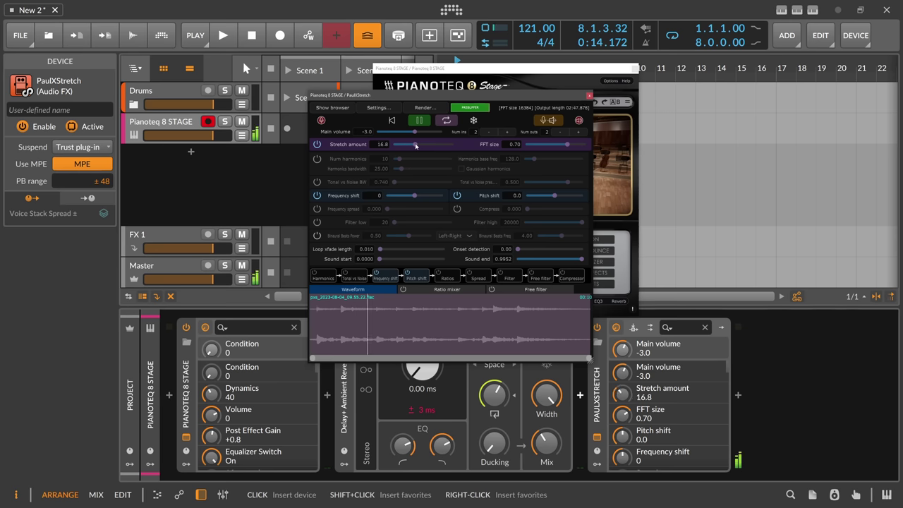
left_click_drag(316, 324, 516, 329)
left_click(580, 122)
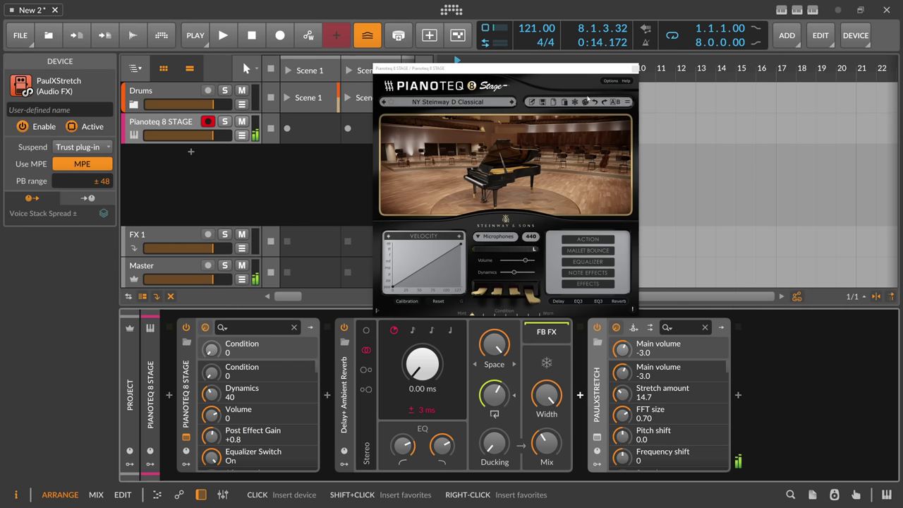
Delete the Delay+ Ambient Reverb and Pianoteq 8 STAGE devices, keeping only PaulXStretch on the track.
left_click(343, 379)
key("Delete")
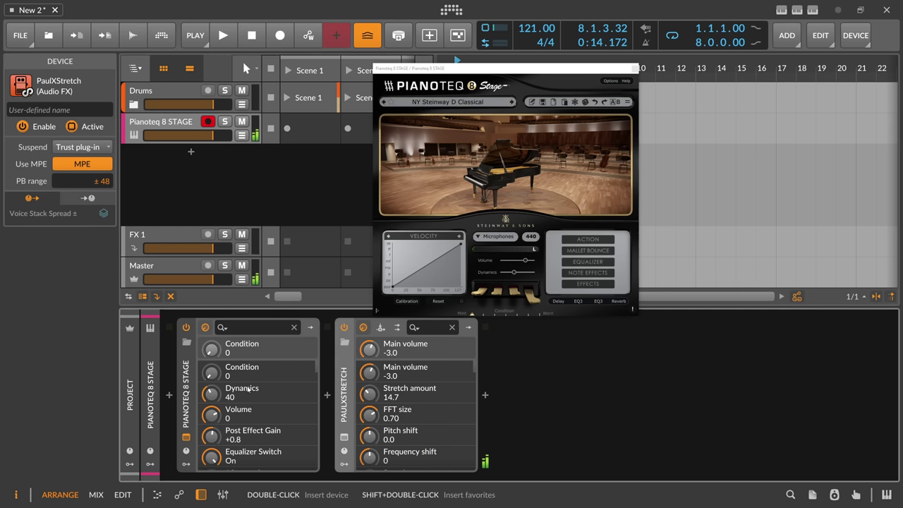
left_click(187, 409)
key("Delete")
Set PaulXStretch's Stretch amount to 11.8 in its plug-in window and close the window.
left_click(187, 437)
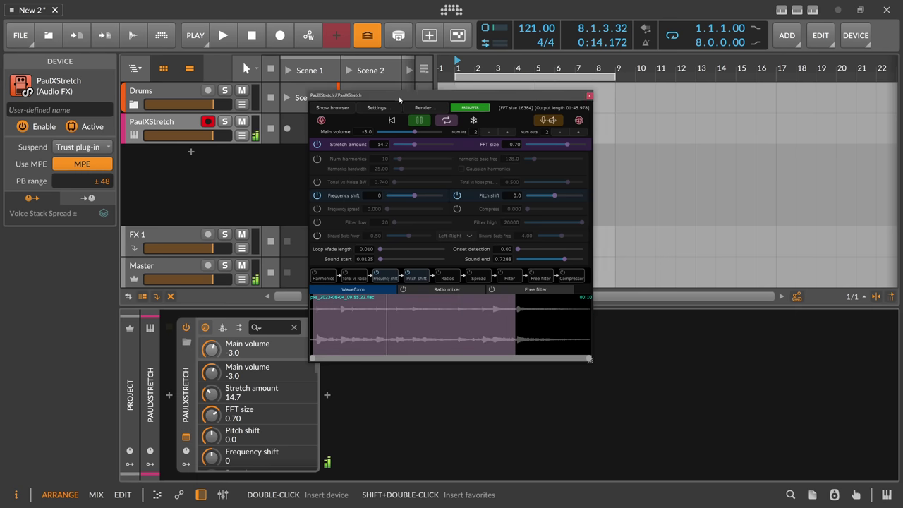
left_click_drag(399, 95, 498, 114)
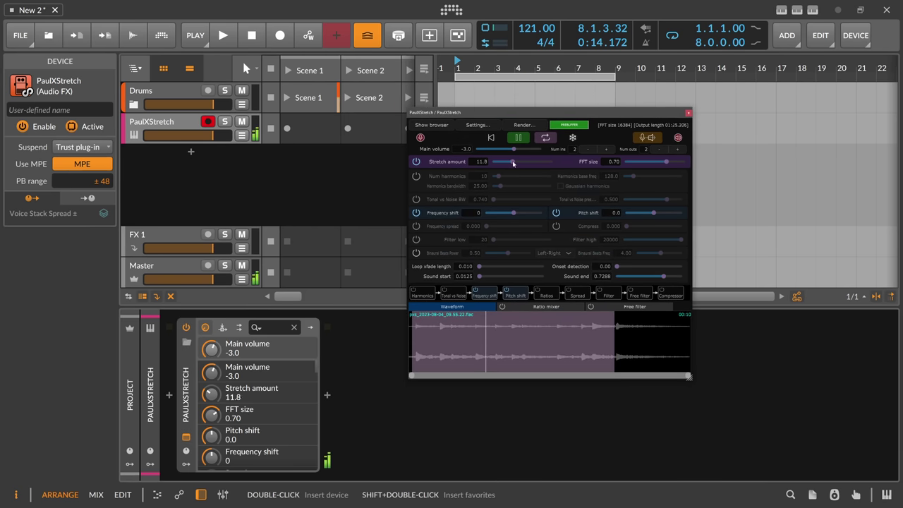
left_click(689, 112)
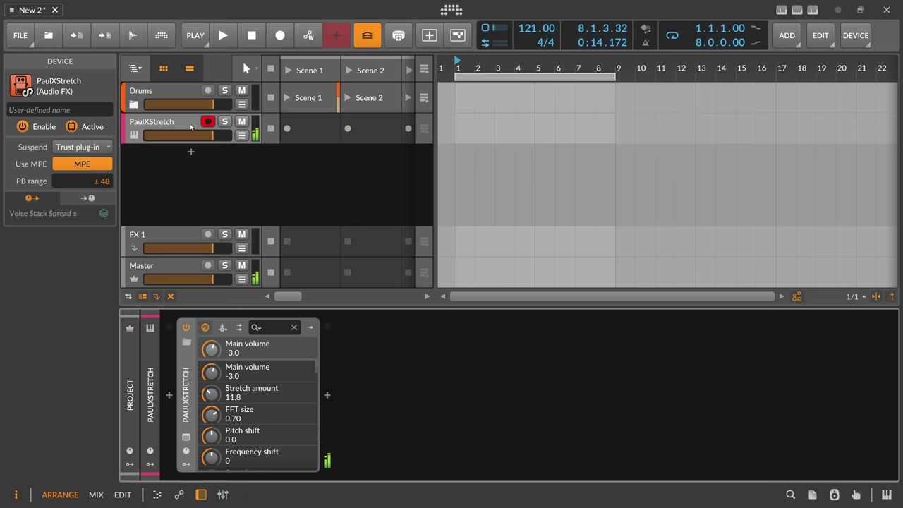
Rename the PaulXStretch track to Drone and disarm its recording.
left_click(178, 120)
double_click(178, 121)
type("Drone")
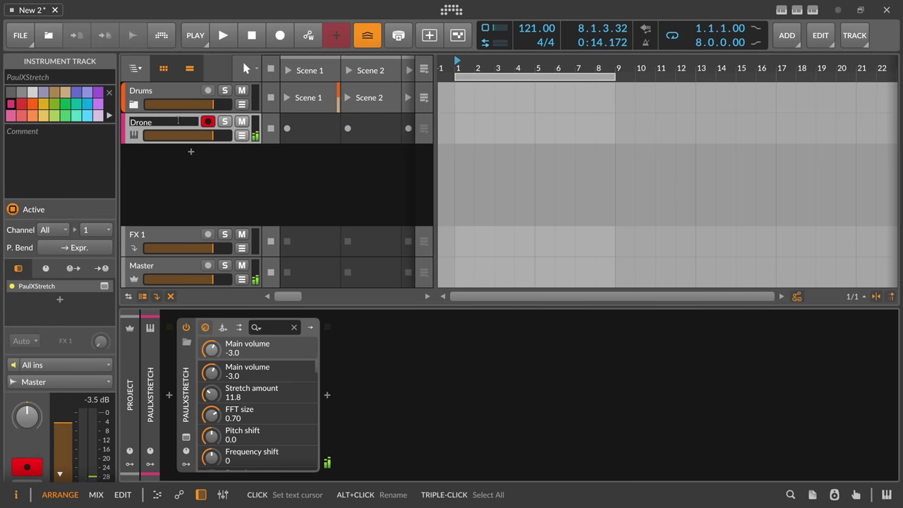
key("Return")
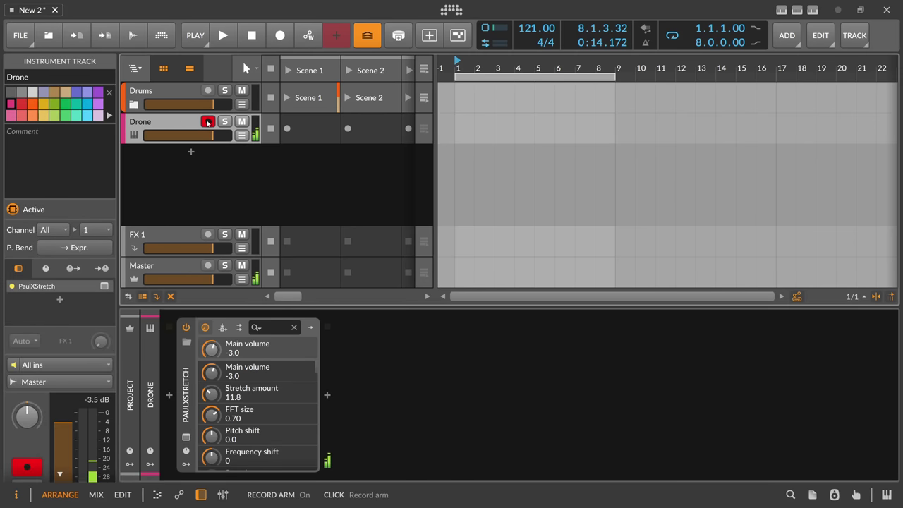
left_click(207, 121)
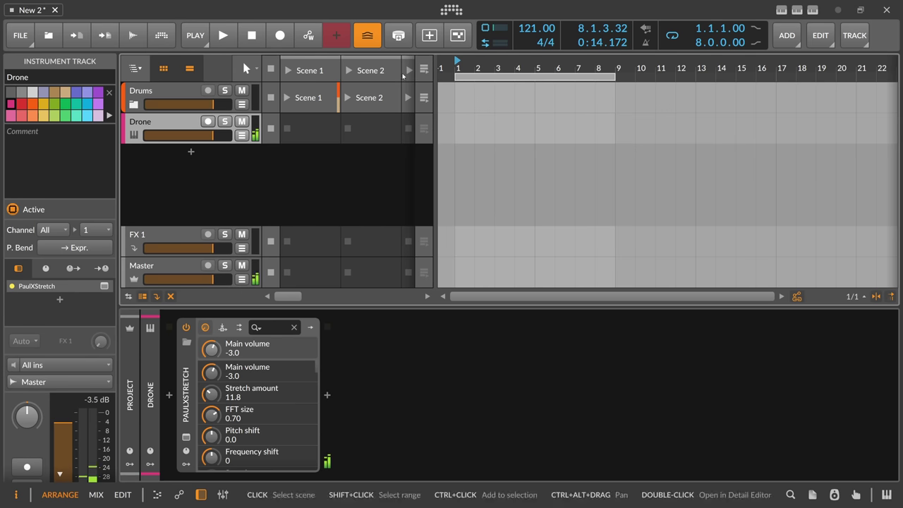
left_click_drag(456, 68, 455, 77)
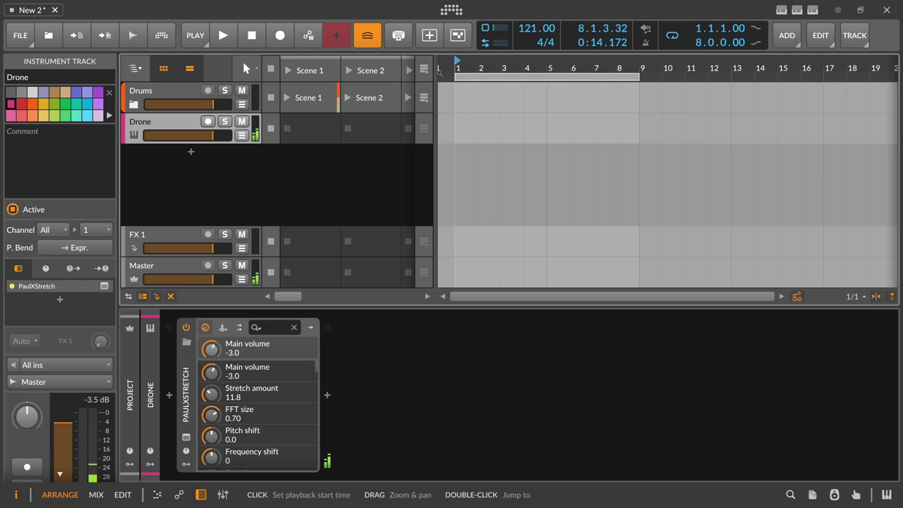
left_click(185, 94)
left_click(166, 122)
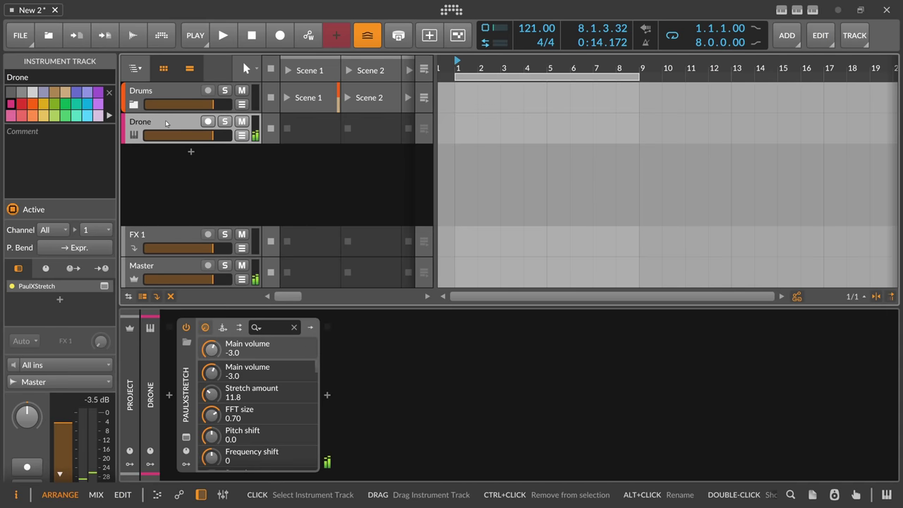
Add a new instrument track below Drone with the Polymer device and arm it for recording.
double_click(190, 158)
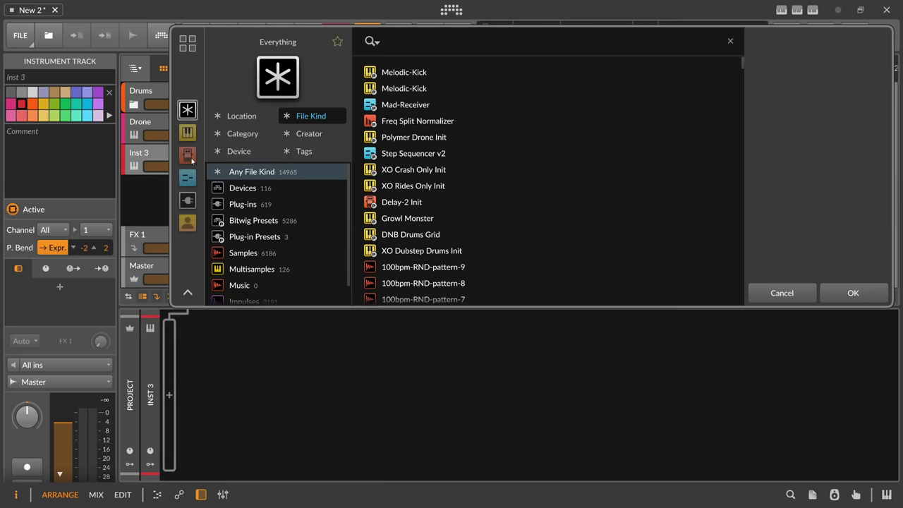
type("polyer")
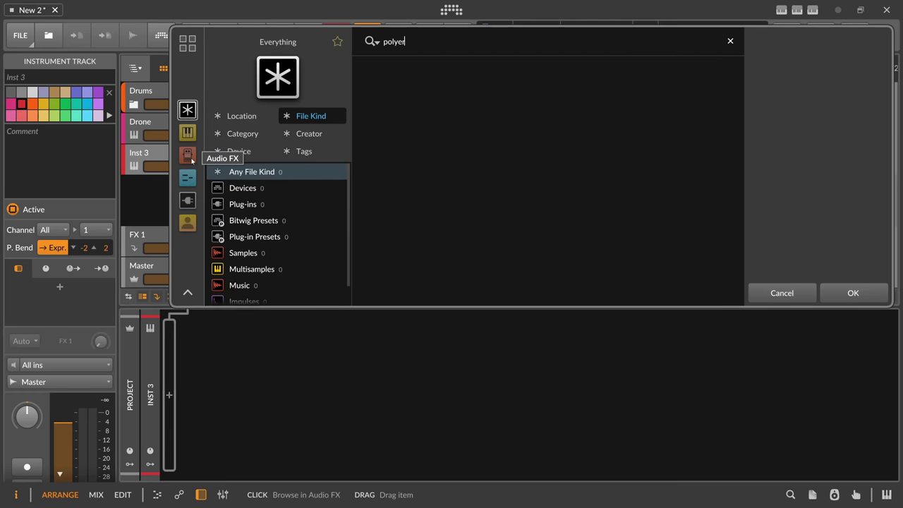
key("BackSpace")
key("BackSpace")
key("BackSpace")
type("ymer")
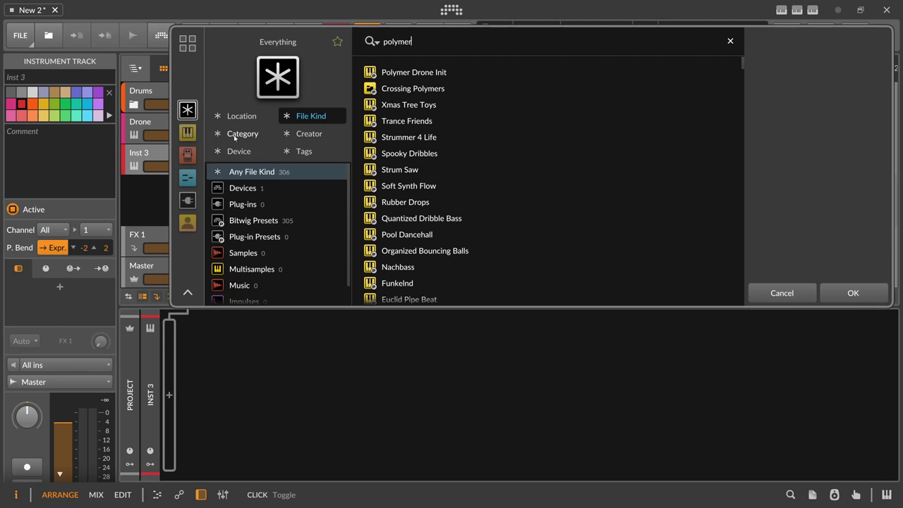
left_click(244, 188)
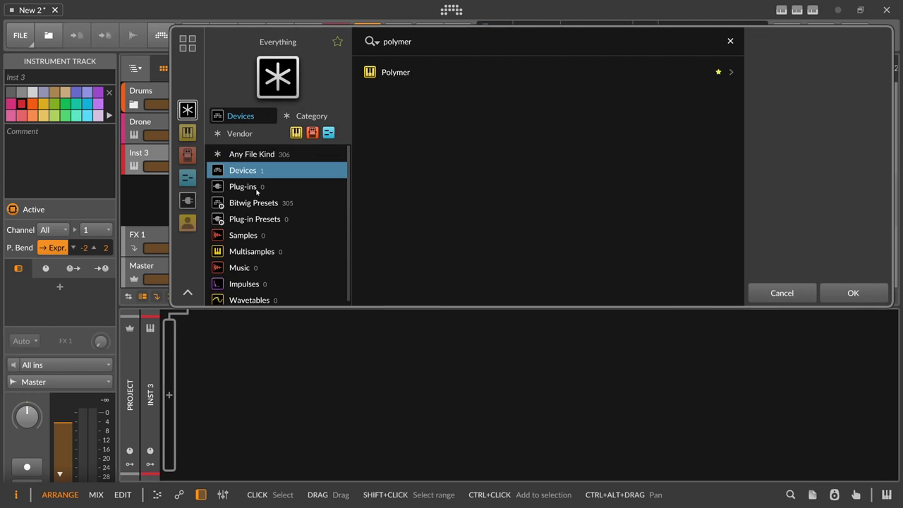
double_click(395, 73)
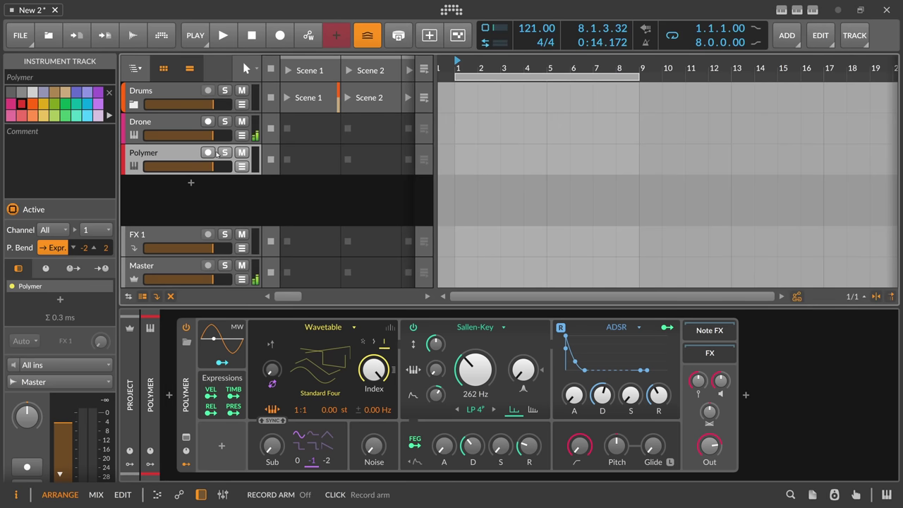
left_click(208, 152)
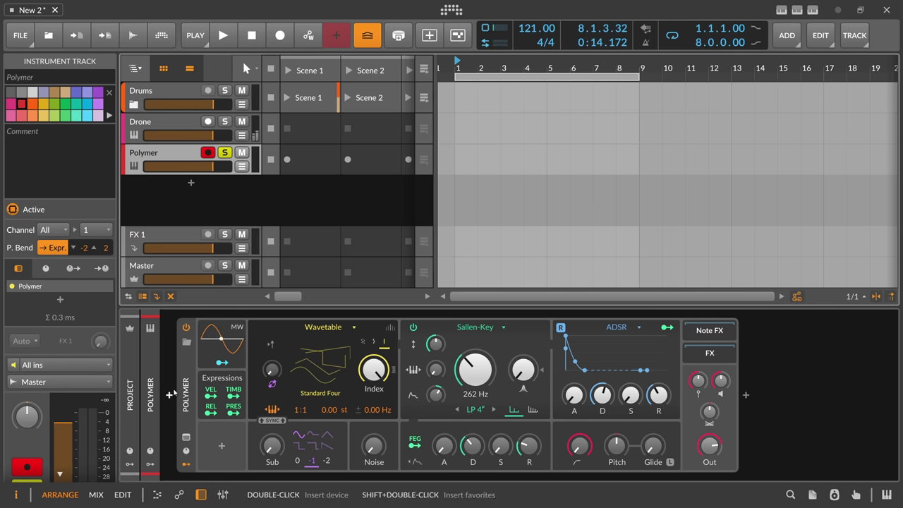
Insert the Note Grid device before Polymer and open its patch for editing.
left_click(170, 395)
type("note grid")
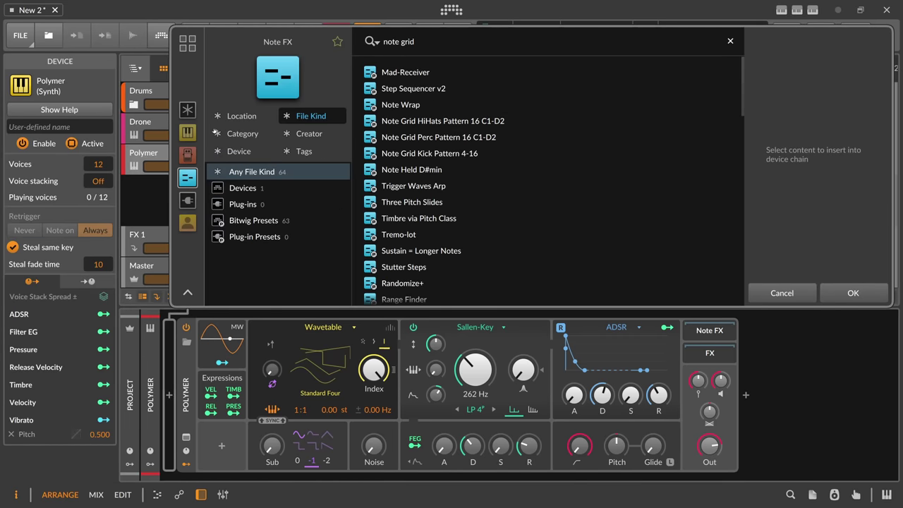
left_click(187, 133)
left_click(188, 110)
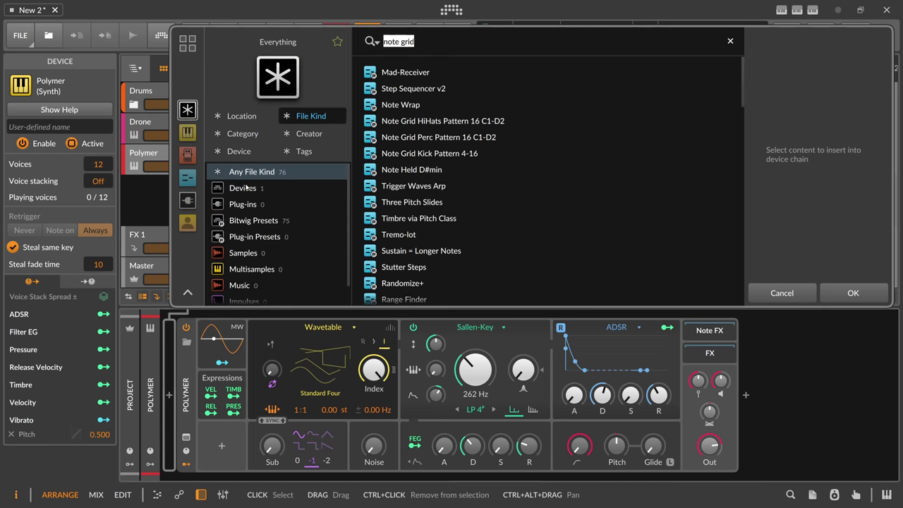
left_click(262, 188)
double_click(406, 74)
left_click(328, 326)
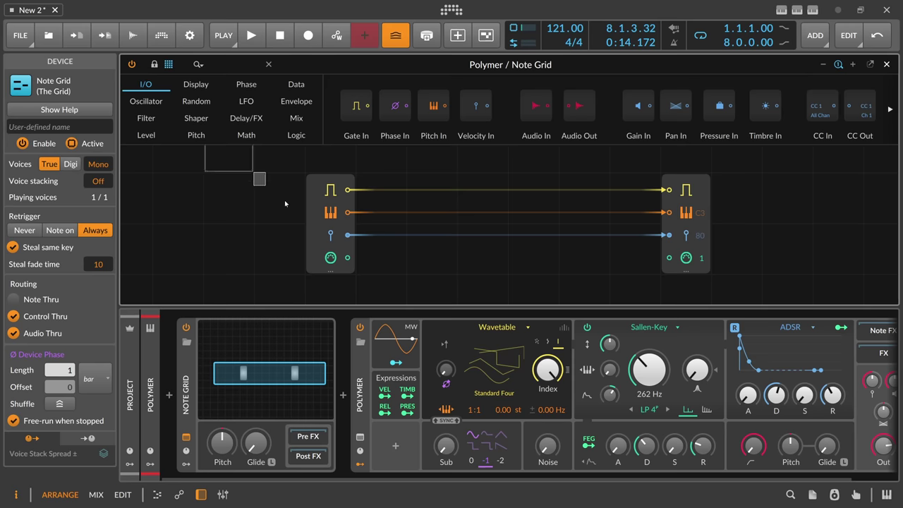
Delete the Note In module from the Note Grid patch, keeping only Note Out.
left_click(314, 204)
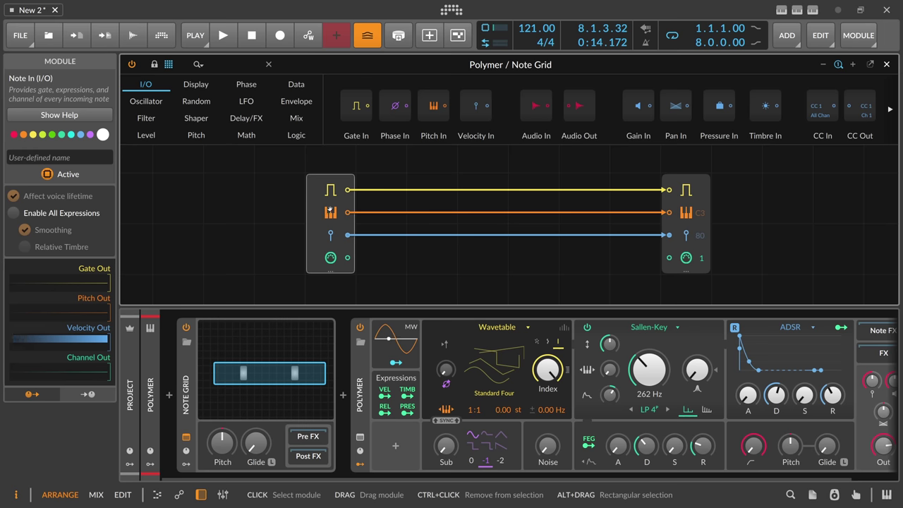
key("Delete")
left_click_drag(484, 210, 457, 204)
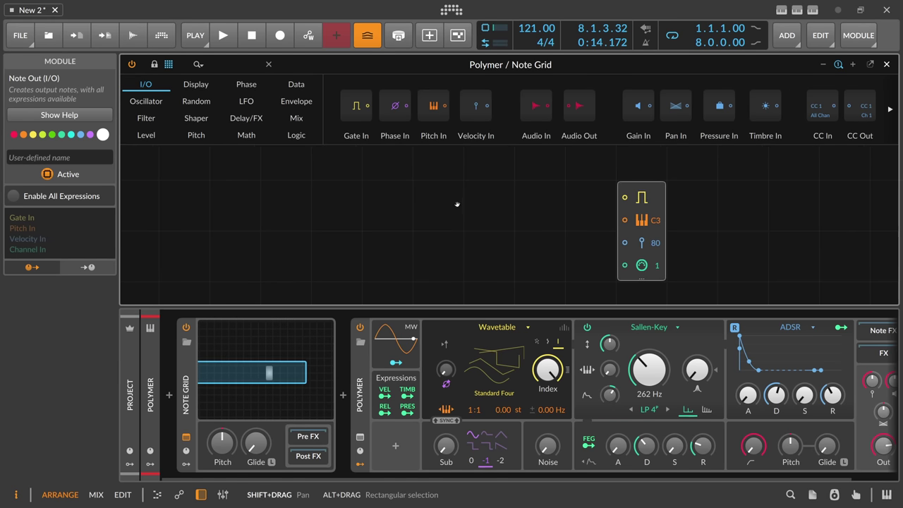
left_click(464, 201)
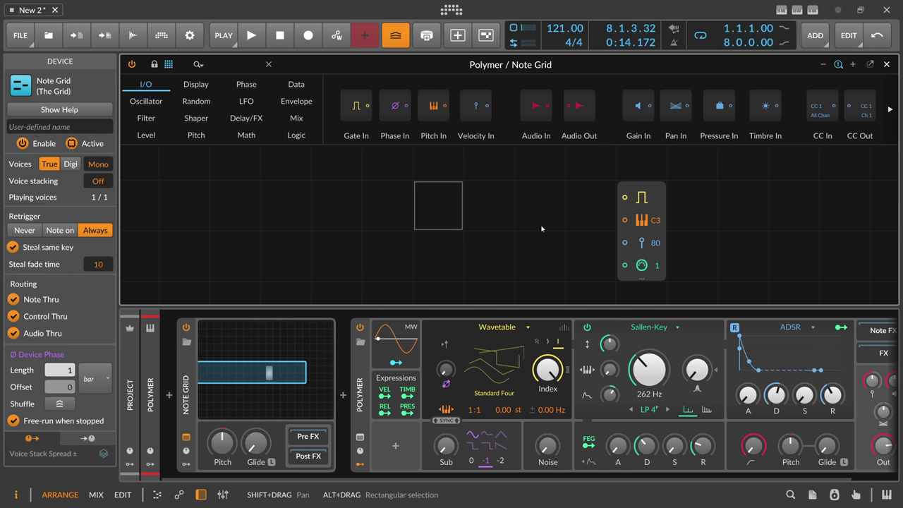
scroll(494, 209, "down", 1)
left_click_drag(485, 210, 394, 212)
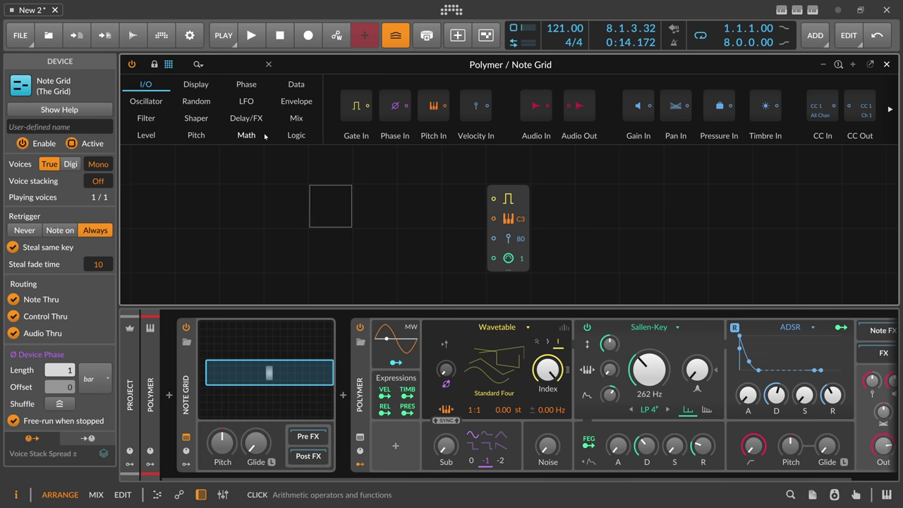
Place a Value module in the Note Grid patch, well ahead of the Note Out module.
left_click(222, 64)
type("value")
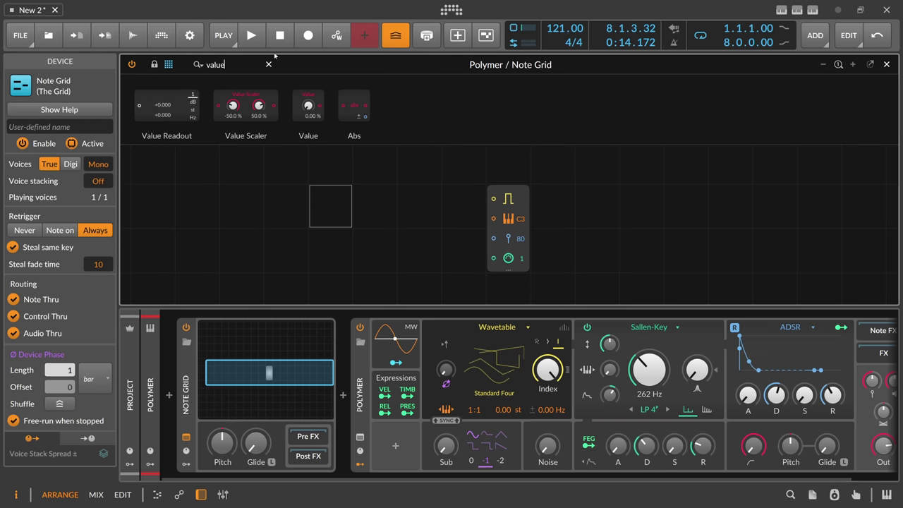
left_click_drag(308, 105, 274, 225)
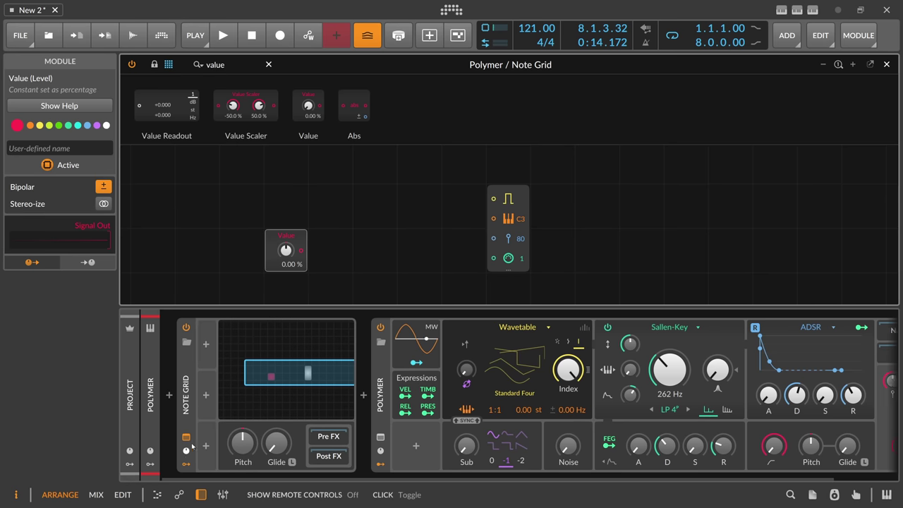
Add a Steps modulator to the Note Grid device, expand it and make it bipolar.
left_click(207, 346)
type("step")
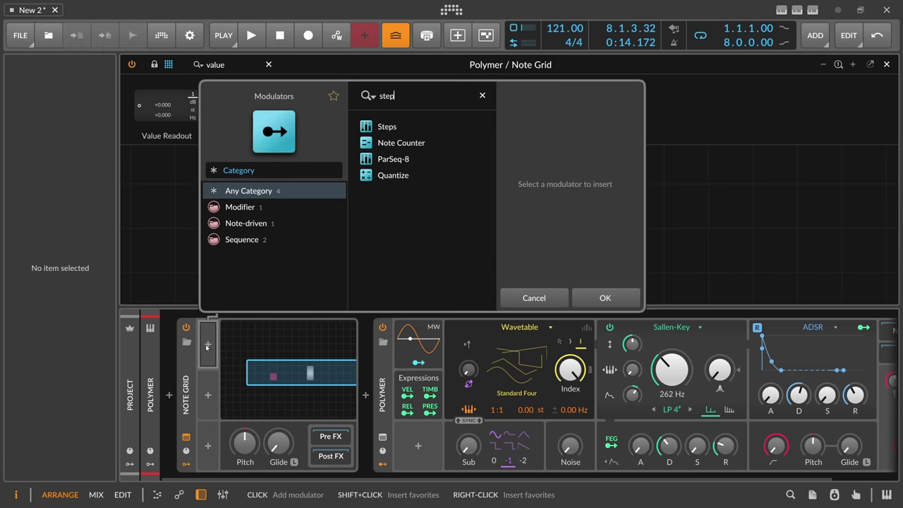
key("Return")
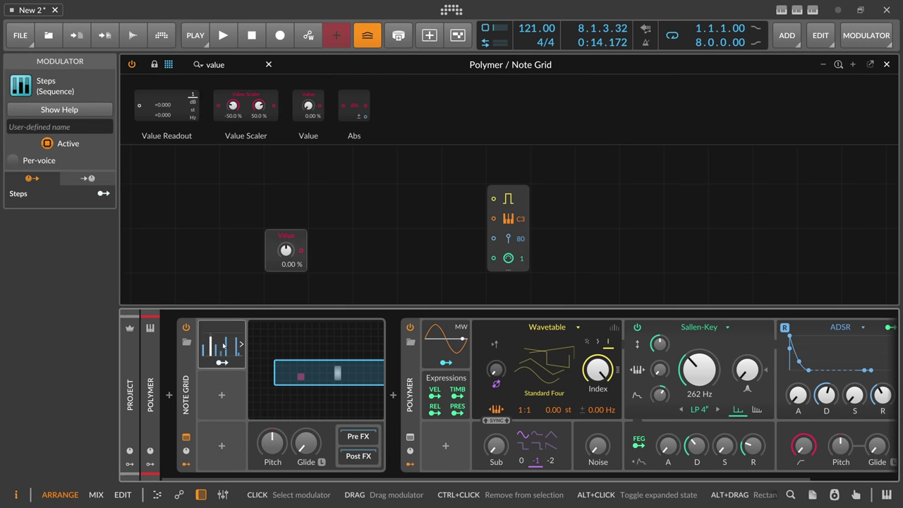
left_click(223, 346)
left_click(285, 415)
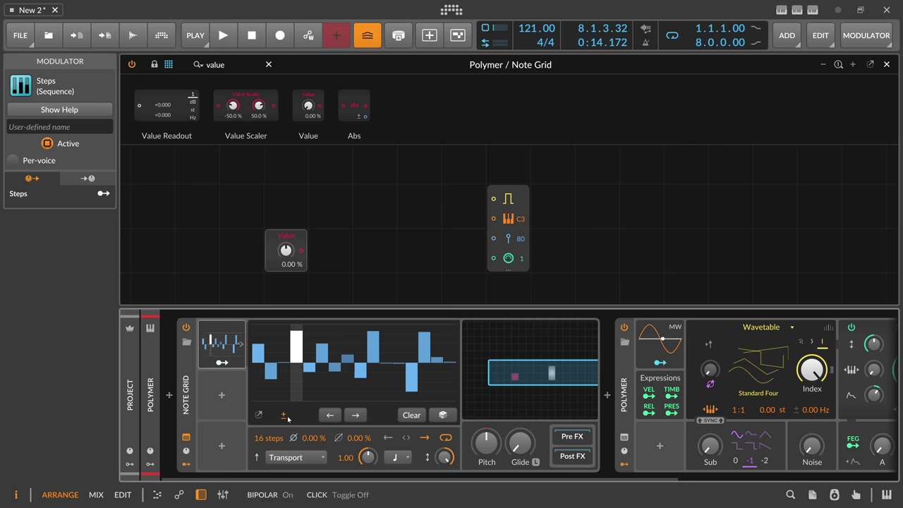
Randomize the Steps pattern with its first two steps at zero, and map it to the Value knob with an amount of 0.100.
left_click(434, 416)
left_click(434, 415)
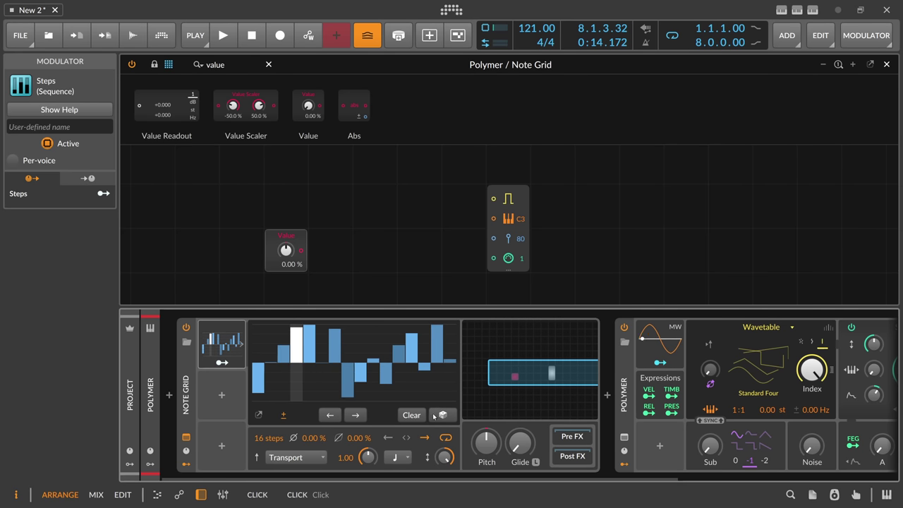
left_click_drag(259, 362, 276, 358)
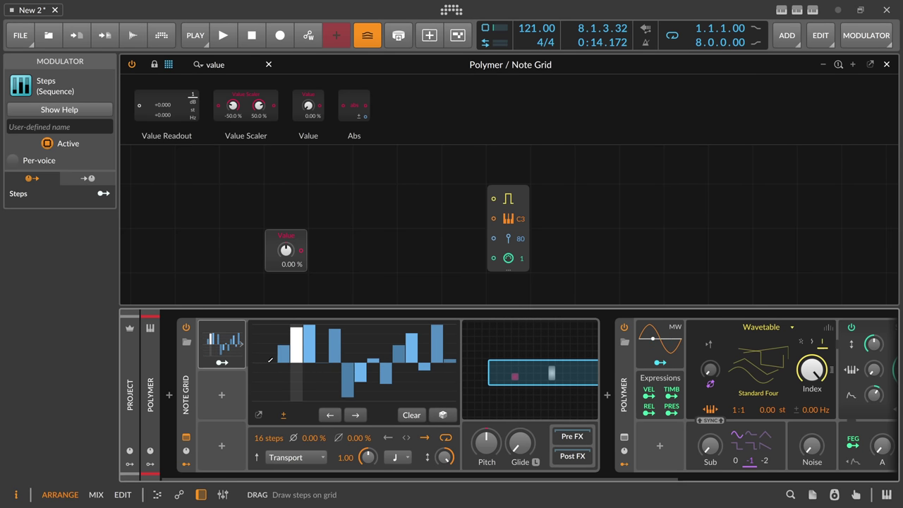
left_click(232, 363)
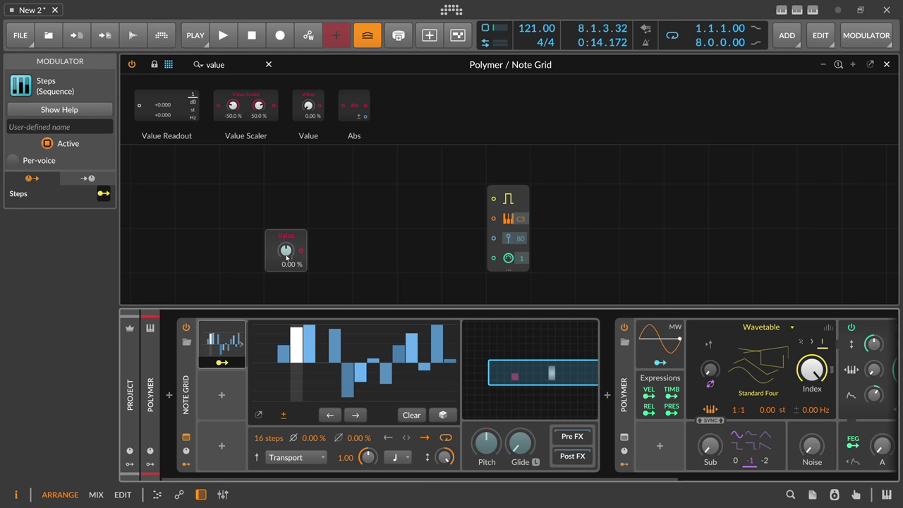
left_click_drag(285, 250, 237, 225)
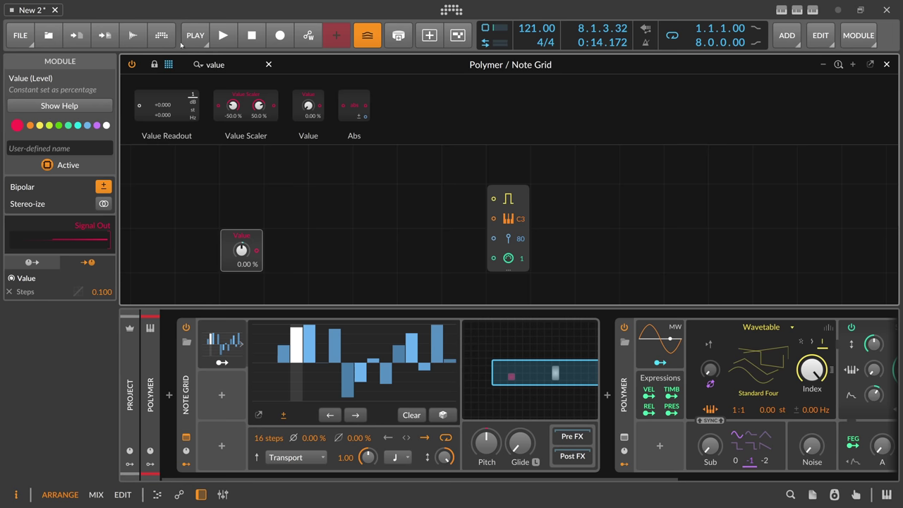
Insert a Pitch Quantize module after Value, enable all seven white keys and leave one free slot between the two modules.
double_click(215, 64)
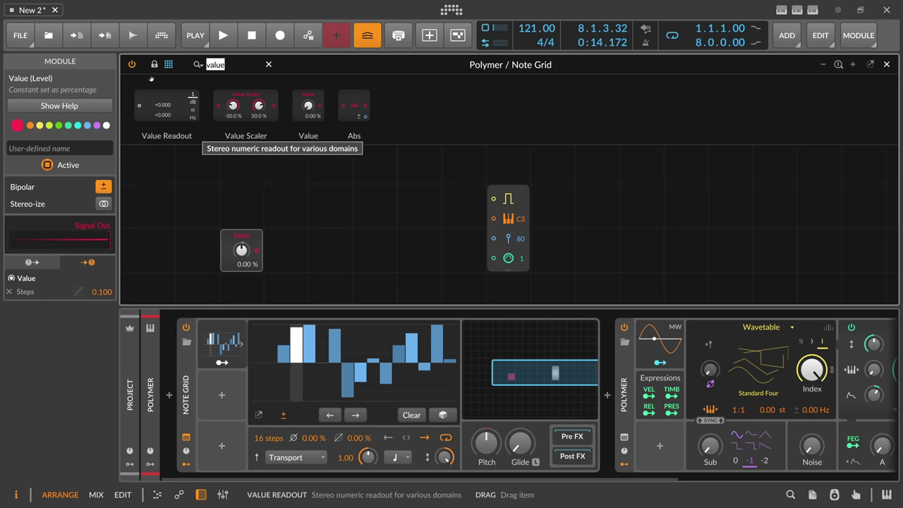
key("BackSpace")
type("quan")
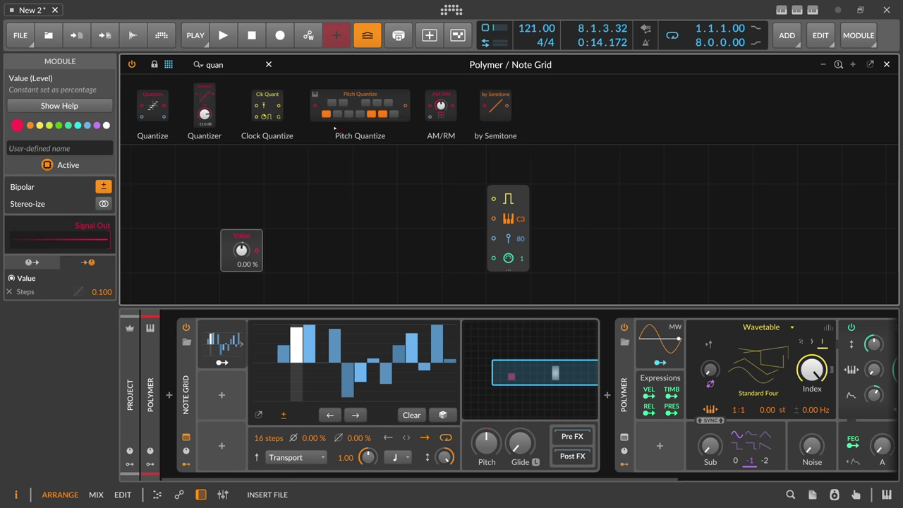
left_click_drag(360, 106, 315, 266)
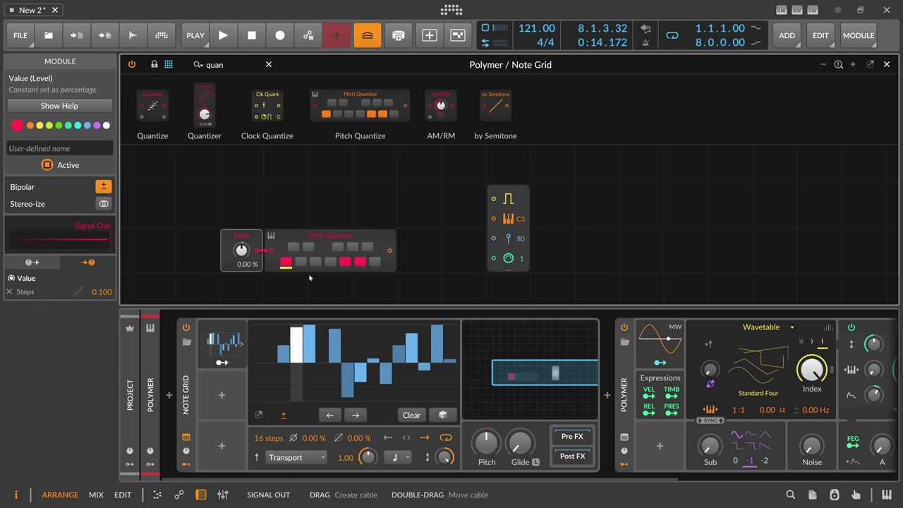
left_click(363, 264)
left_click_drag(330, 236, 375, 235)
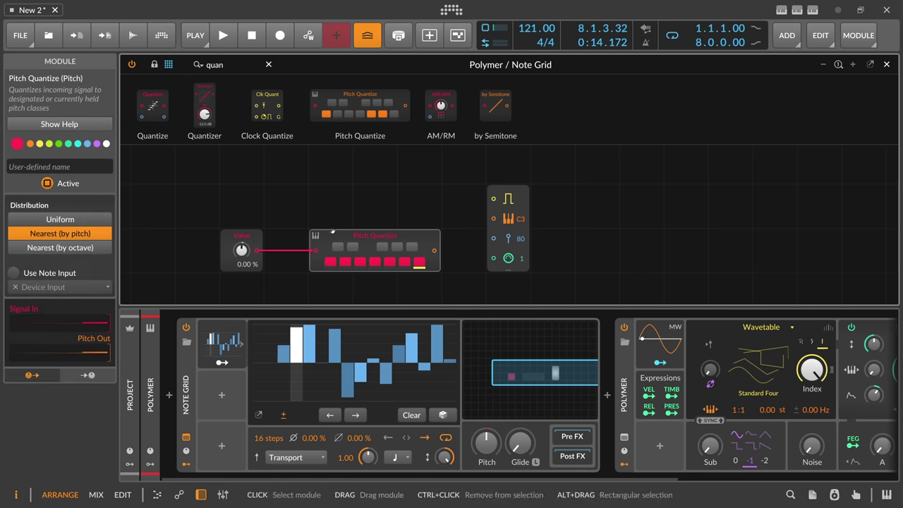
Insert a Transpose module between Value and Pitch Quantize and set it to -3.00 st.
left_click(330, 207)
double_click(232, 64)
key("BackSpace")
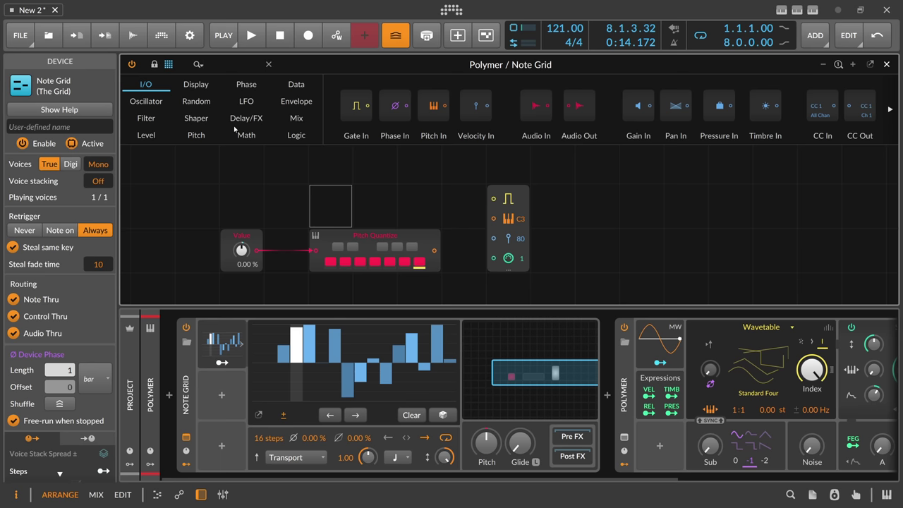
type("trans")
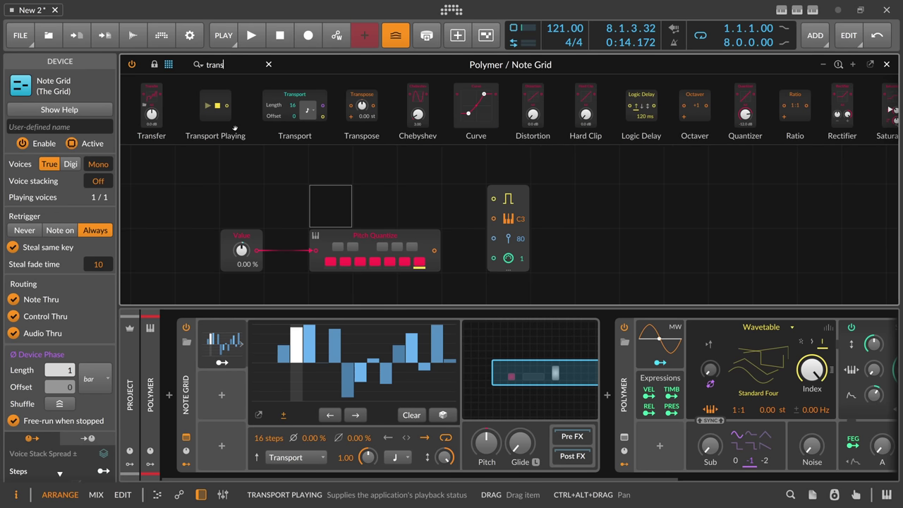
mouse_move(362, 106)
left_mouse_down()
mouse_move(312, 250)
mouse_move(289, 250)
left_mouse_up()
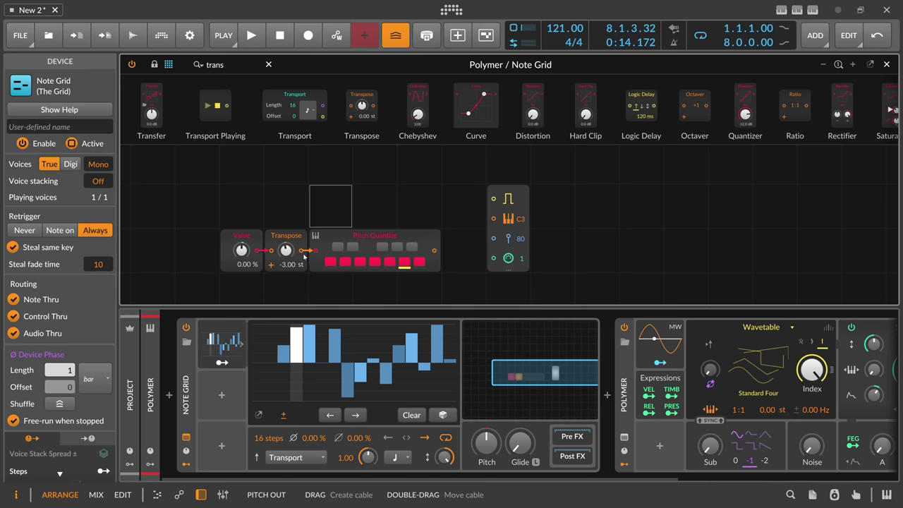
left_click(293, 244)
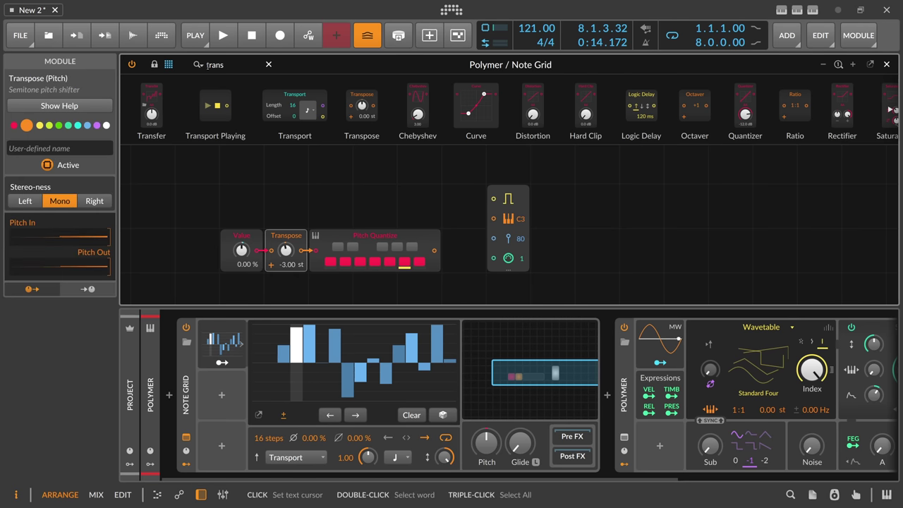
Insert a Sample / Hold module between Transpose and Pitch Quantize.
type("same")
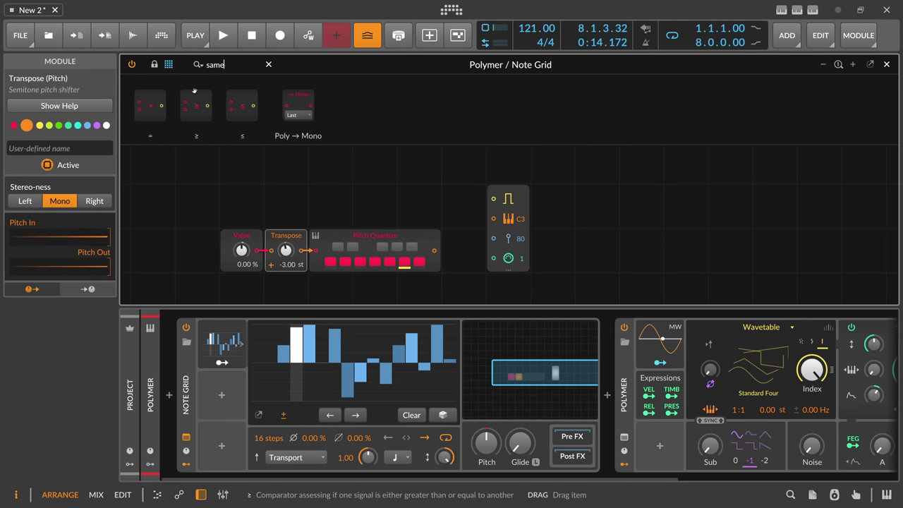
key("BackSpace")
left_click_drag(162, 106, 321, 279)
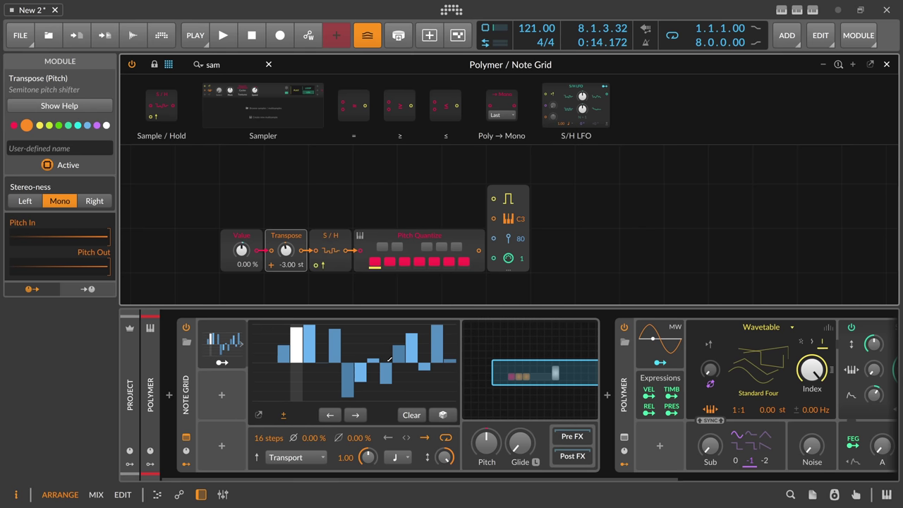
Flatten and re-randomize the Steps pattern, and connect the Pitch Quantize output to Note Out's pitch input.
left_click_drag(266, 359, 459, 359)
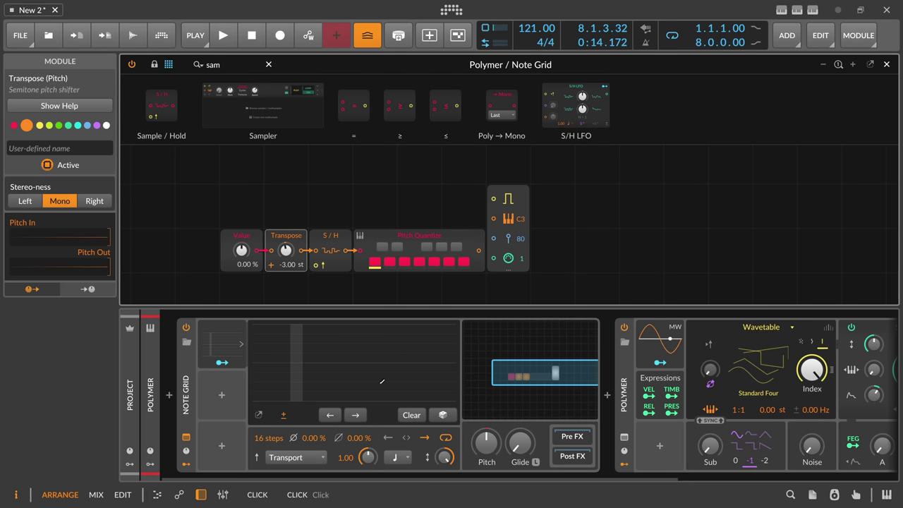
left_click(443, 415)
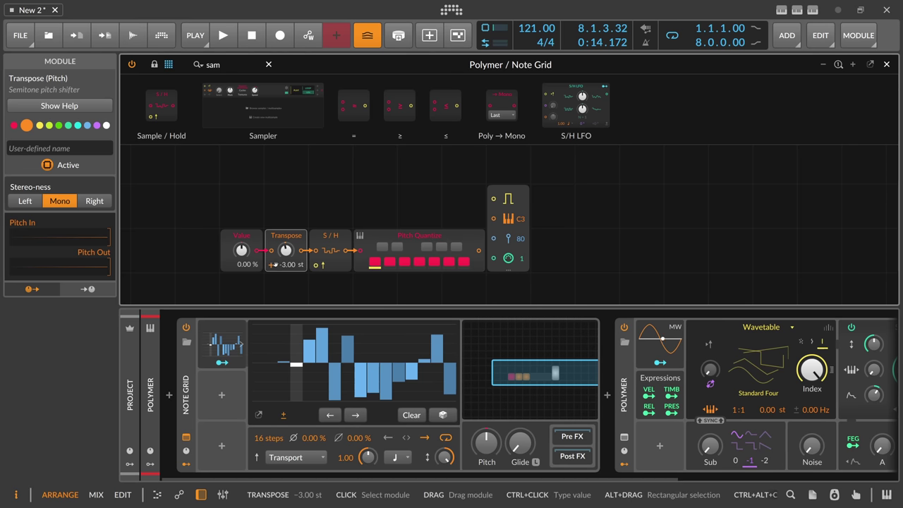
left_click_drag(493, 219, 421, 245)
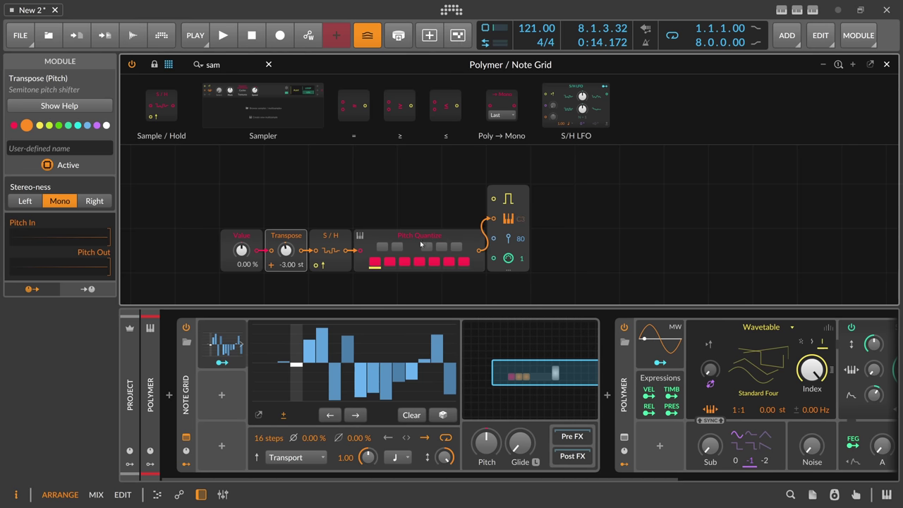
Add two Triggers modules above Value and set their trigger counts to 9 for the upper and 16 for the lower.
left_click(212, 64)
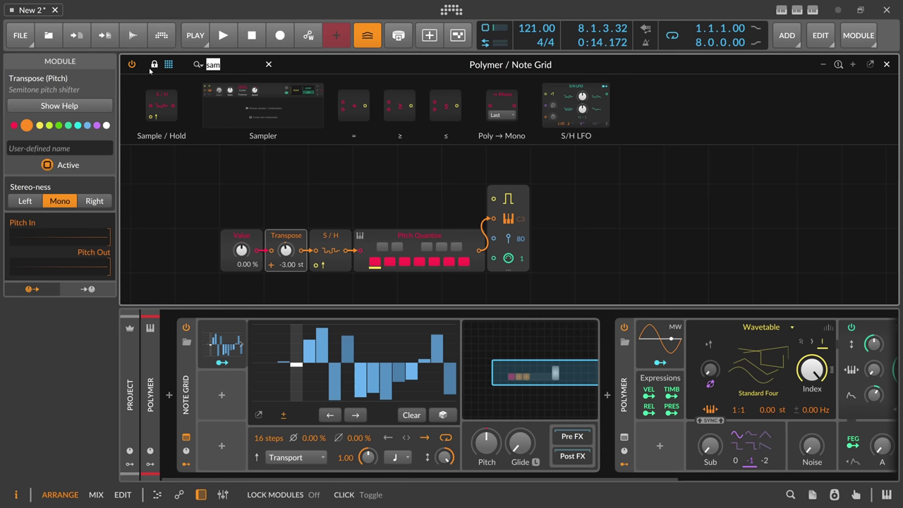
type("trigger")
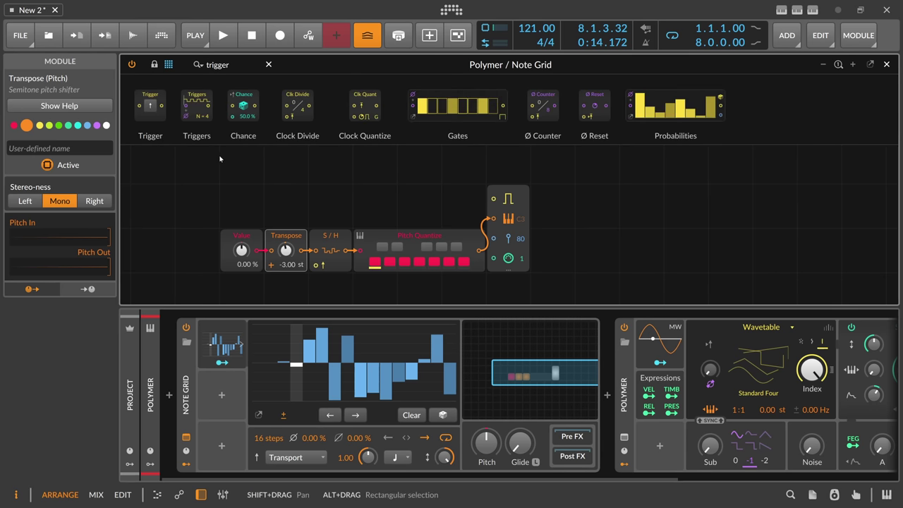
key("Return")
key("Return")
left_click(243, 244)
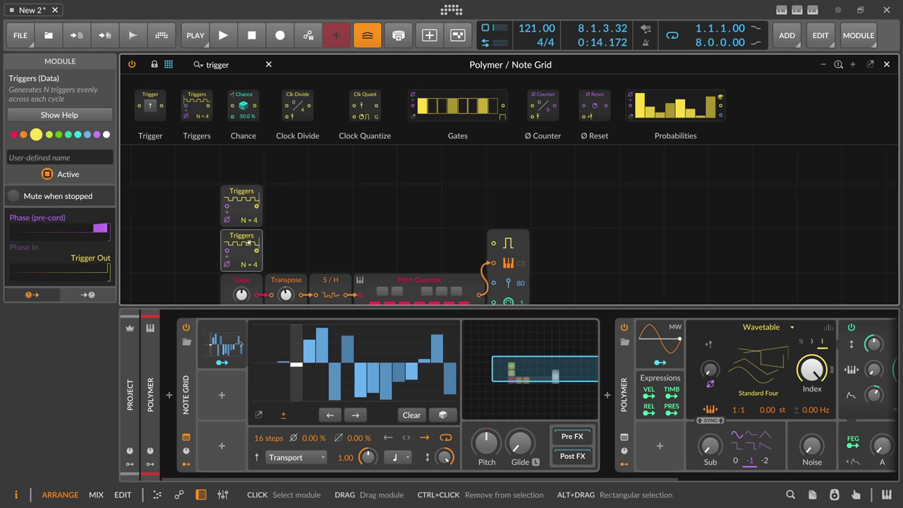
left_click_drag(248, 242, 248, 221)
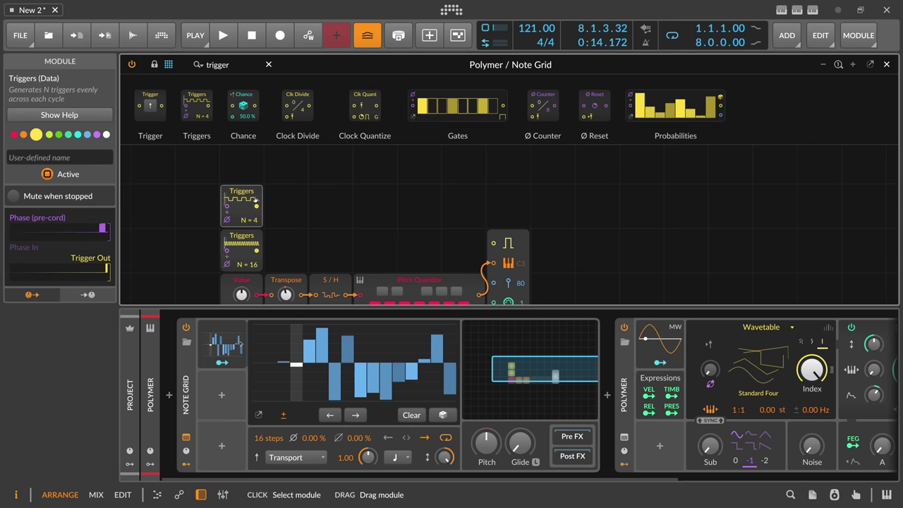
left_click_drag(248, 200, 251, 187)
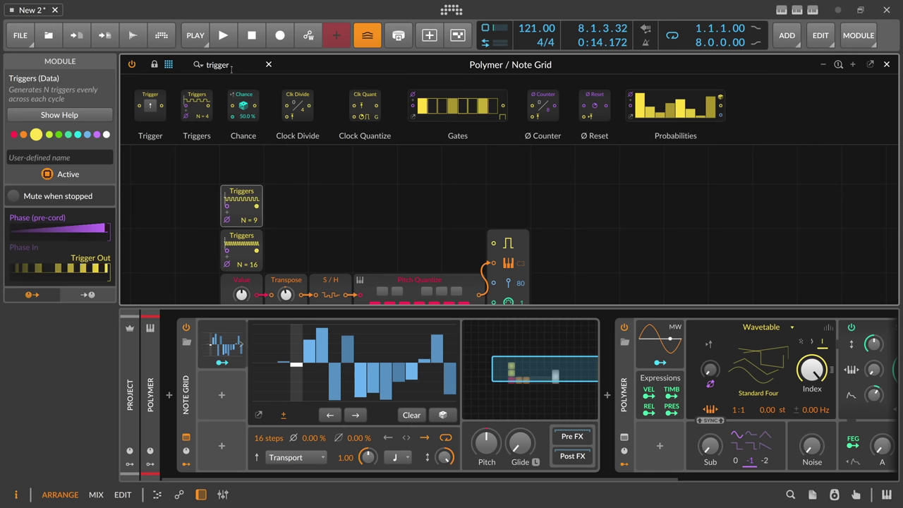
Insert a Clock Quantize module beside the upper Triggers and feed the lower Triggers output into its clock input.
double_click(231, 68)
type("clock")
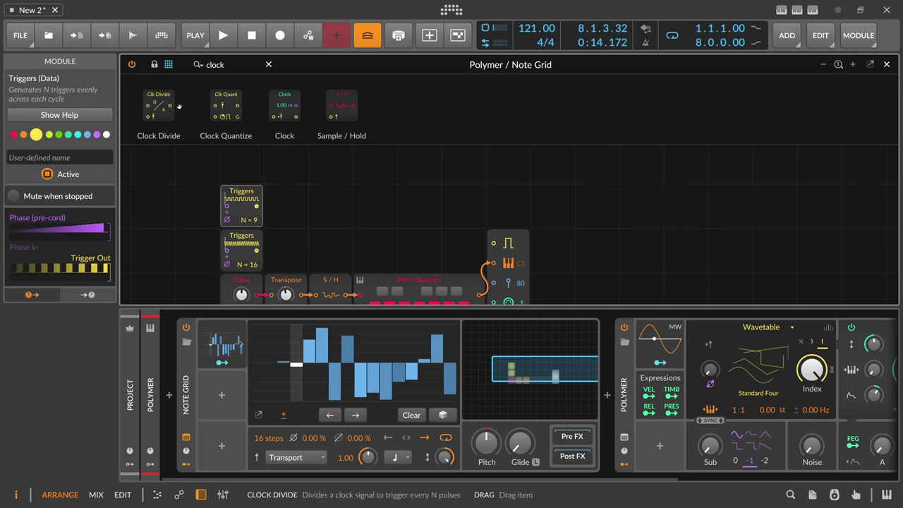
left_click_drag(226, 106, 284, 203)
left_click_drag(256, 250, 272, 220)
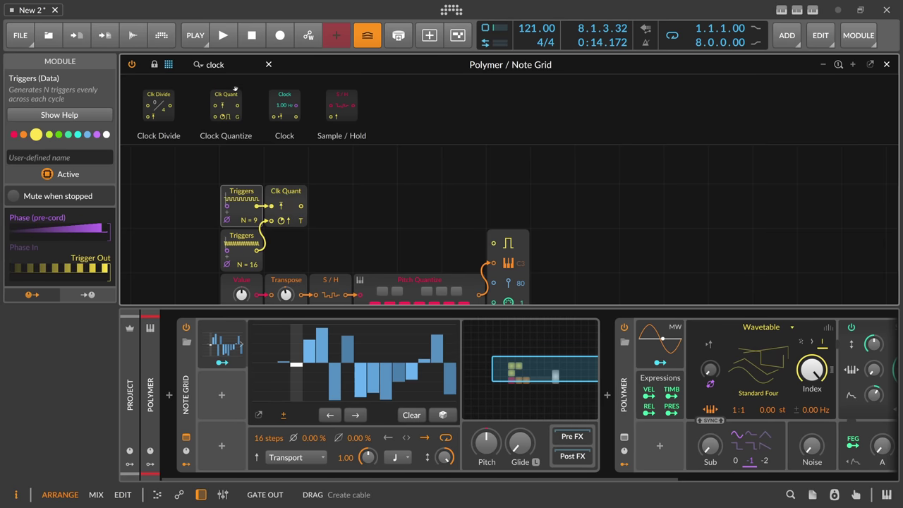
Connect the Clock Quantize output to the Sample / Hold trigger input and to Note Out's gate input.
left_click_drag(301, 206, 315, 272)
left_click_drag(310, 169, 493, 206)
left_click(330, 214)
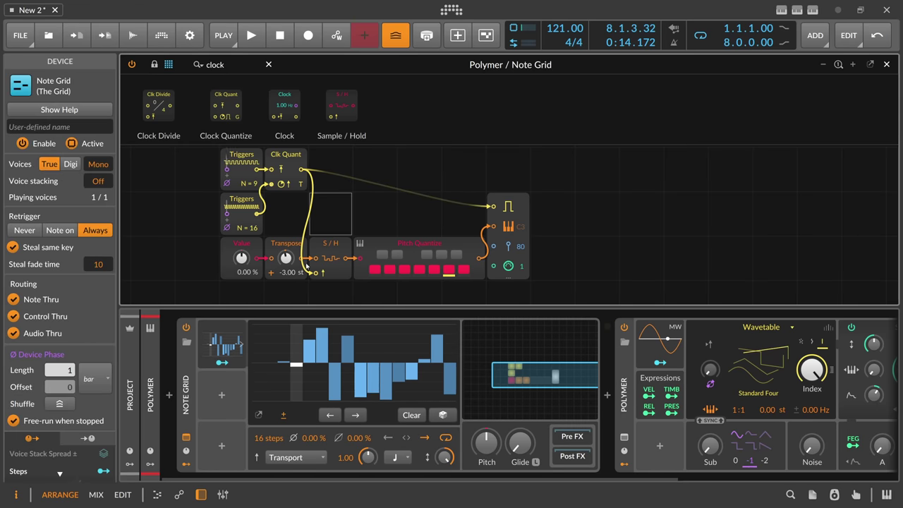
Start playback and set the Steps modulator's timebase to 16th note.
key("space")
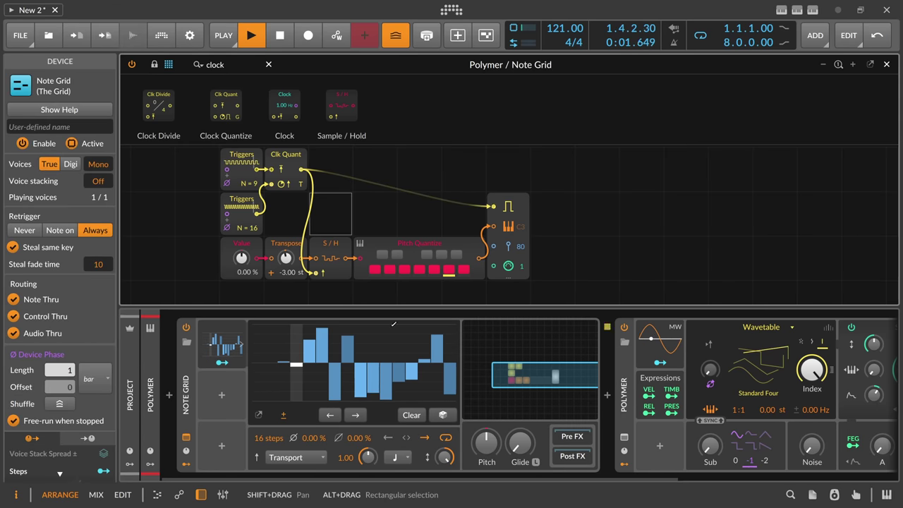
left_click(396, 457)
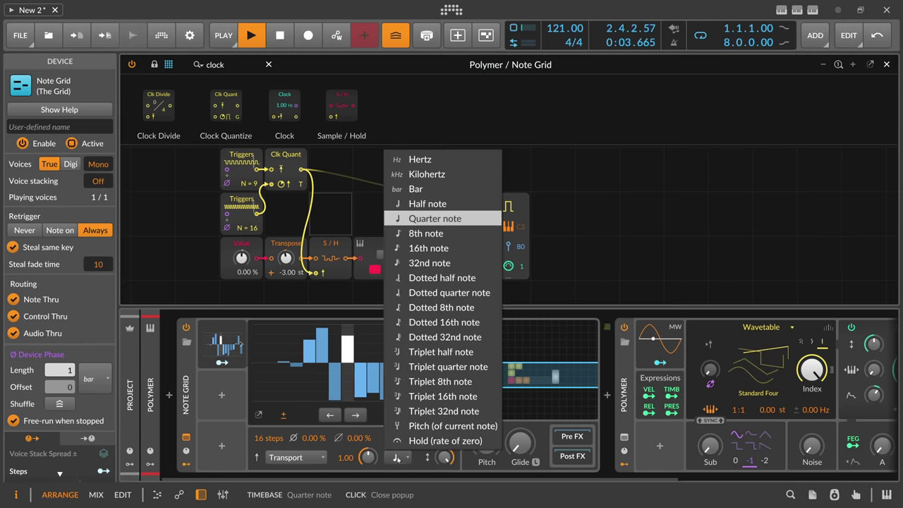
left_click(455, 248)
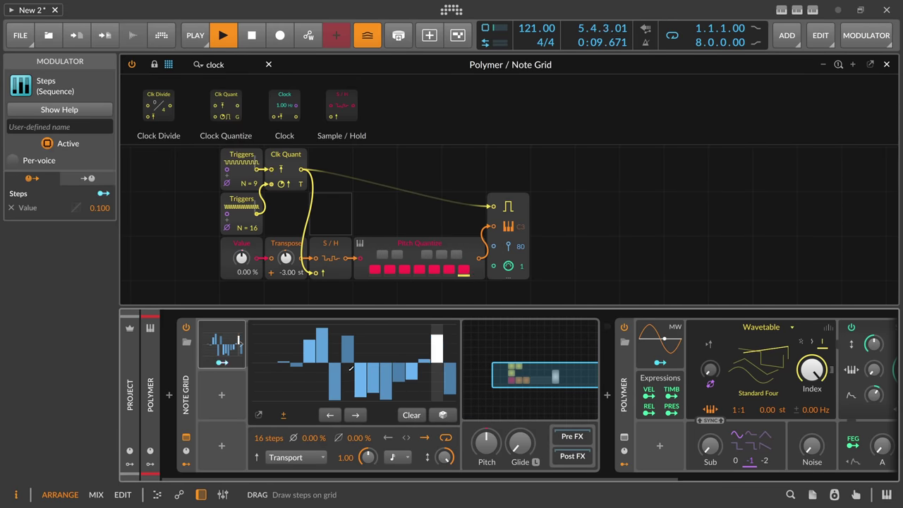
Redraw the middle of the Steps pattern, flattening some negative steps and raising others above zero, and stop playback.
left_click(335, 381)
left_click_drag(401, 350, 385, 342)
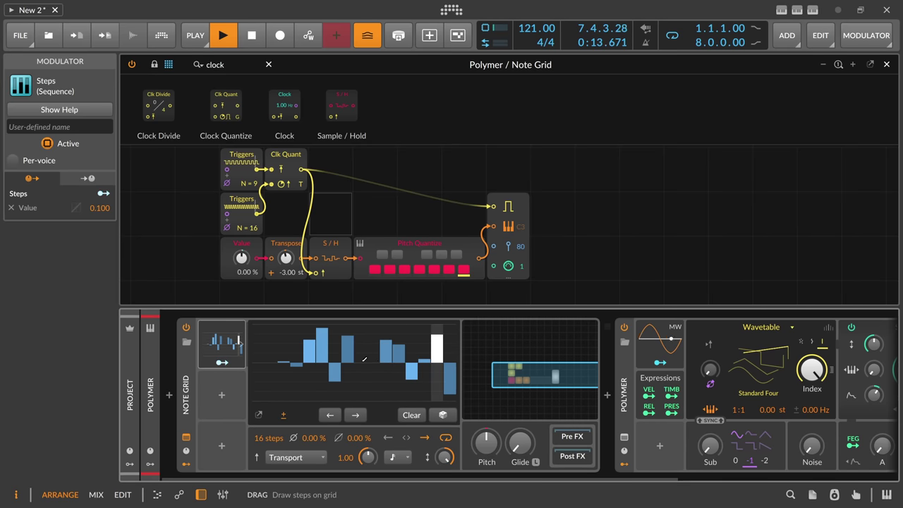
left_click_drag(393, 369, 363, 372)
key("space")
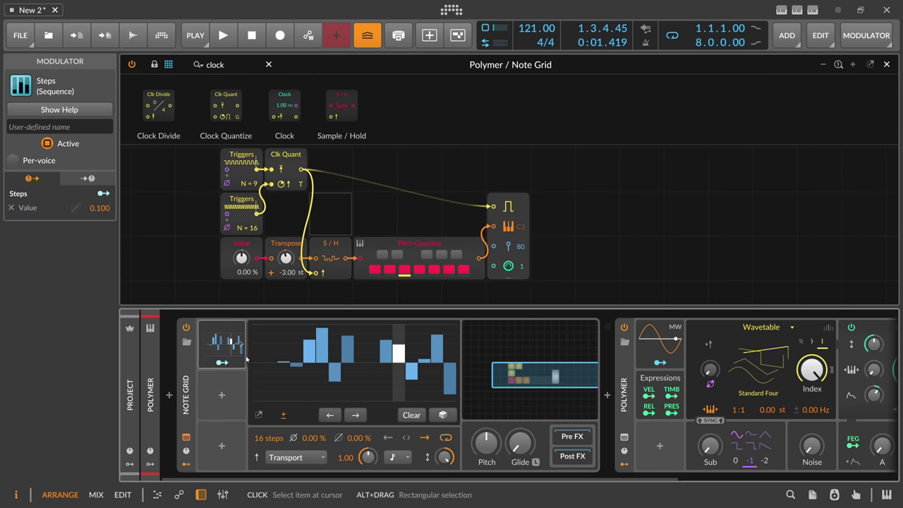
Remove the Note Out gate cable and insert a Select In module before that input, with Clock Quantize feeding its lowest input.
double_click(412, 199)
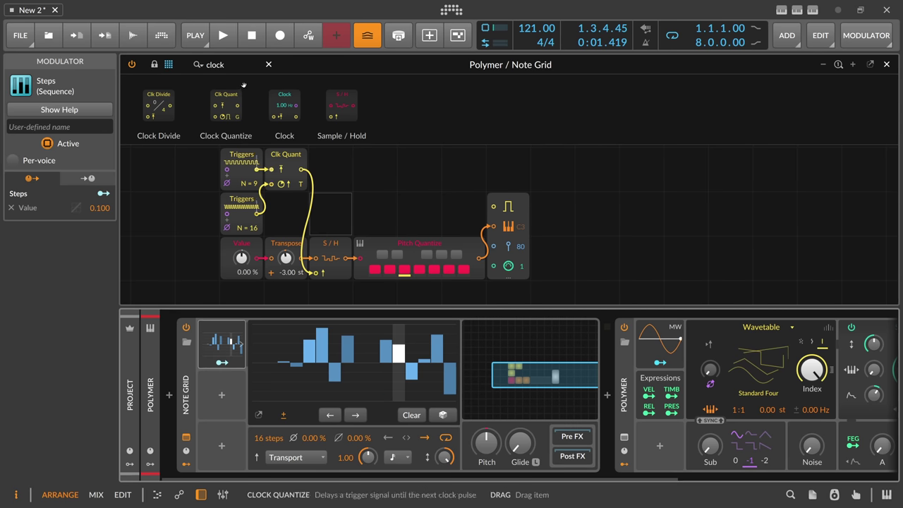
left_click(213, 64)
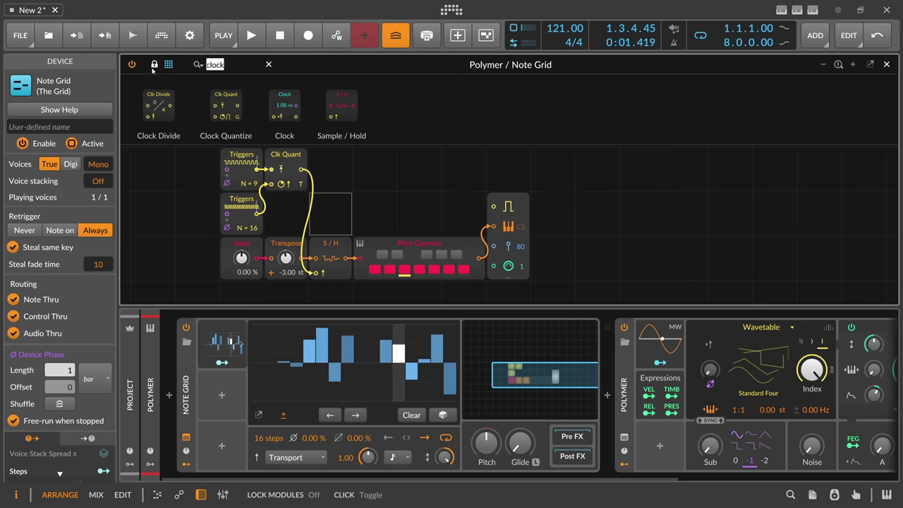
type("se")
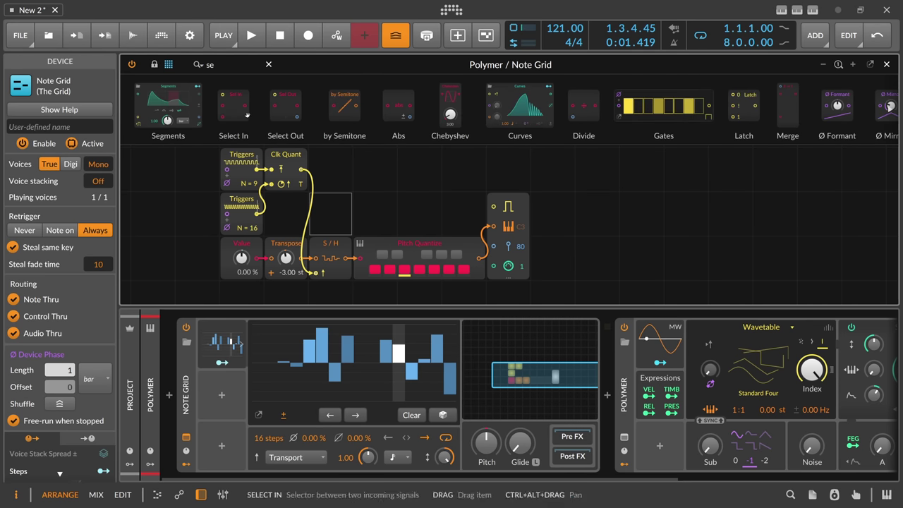
left_click_drag(500, 207, 494, 208)
left_click_drag(302, 170, 449, 229)
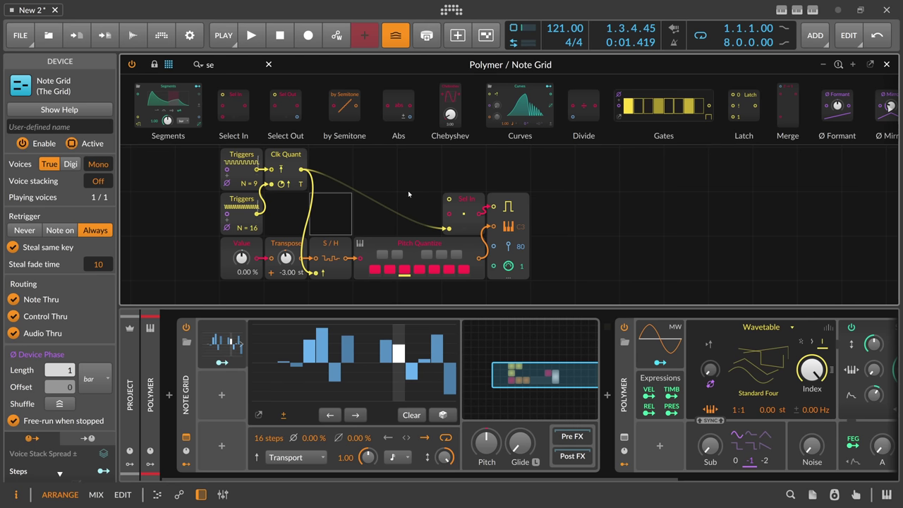
Insert a Transport Playing module and connect it to the selector input of Select In.
key("BackSpace")
key("BackSpace")
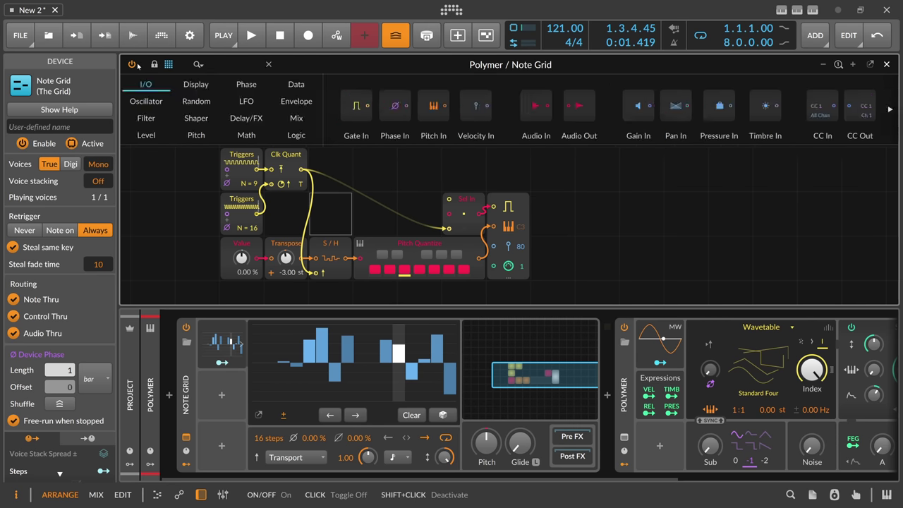
type("play")
left_click_drag(168, 106, 435, 193)
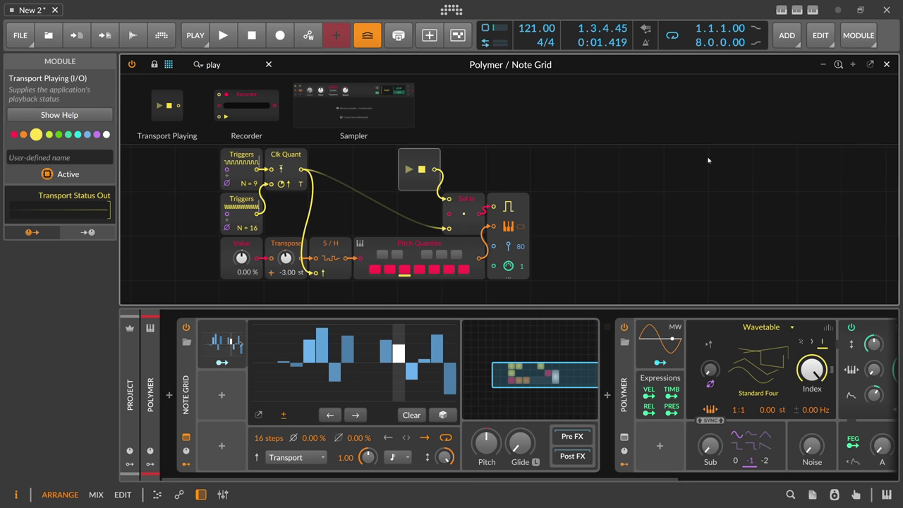
Create a clip for the Polymer track in Scene 1 and draw a one-bar C3 note in it.
key("Escape")
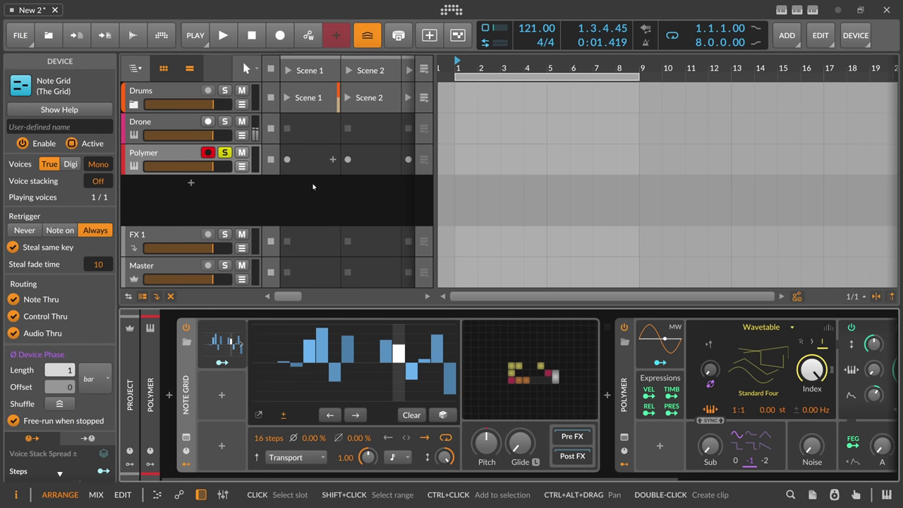
double_click(310, 160)
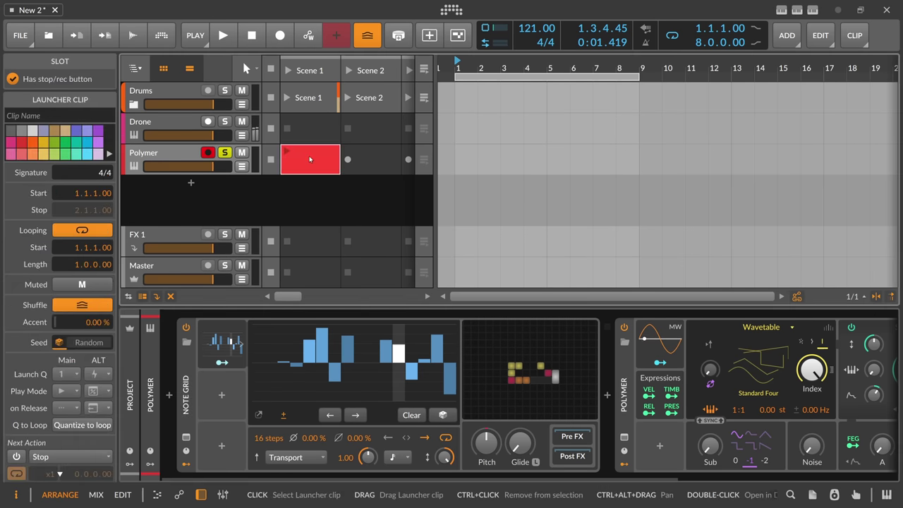
double_click(309, 159)
double_click(247, 213)
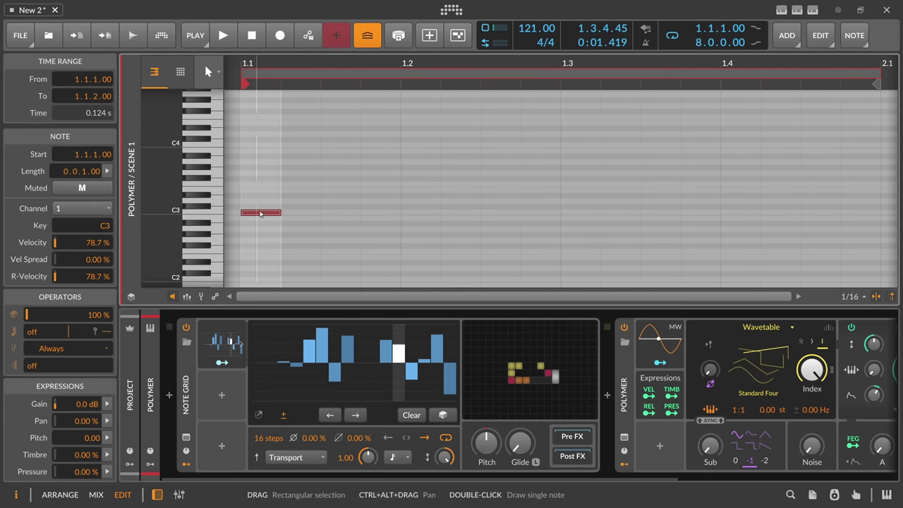
left_click_drag(288, 60, 282, 42)
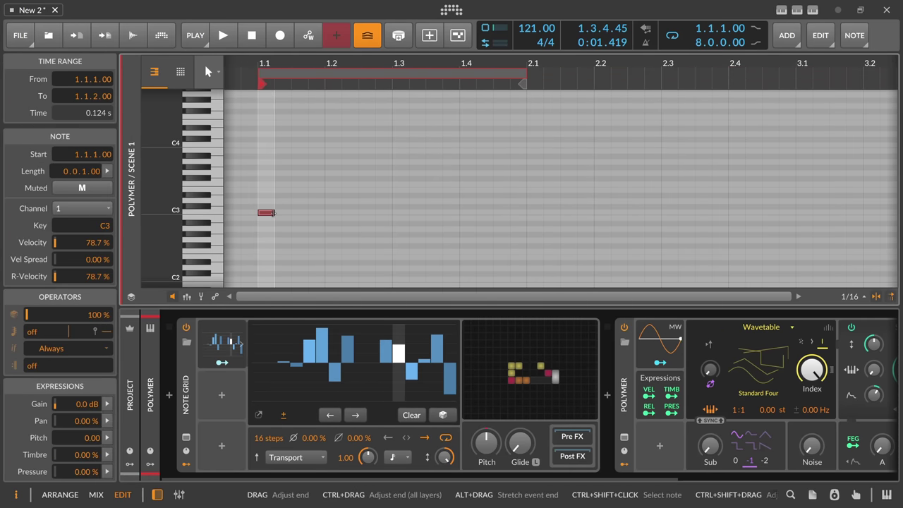
left_click_drag(275, 212, 527, 213)
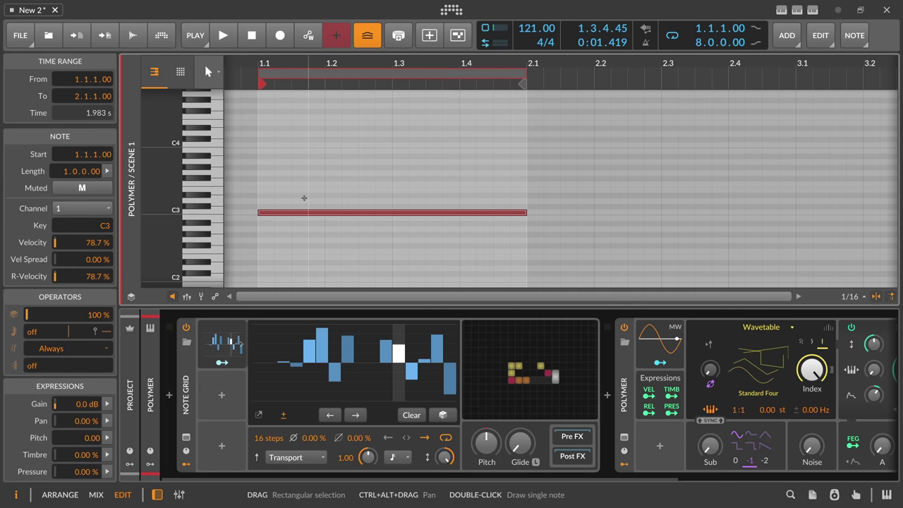
key("alt+1")
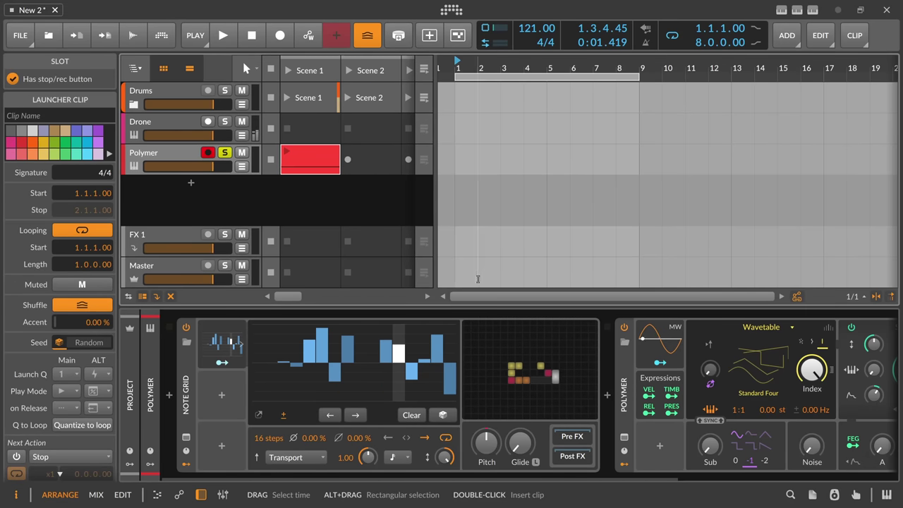
Replace the Transport Playing module in the Note Grid with a Gate In module connected to the selector input of Select In.
left_click(529, 367)
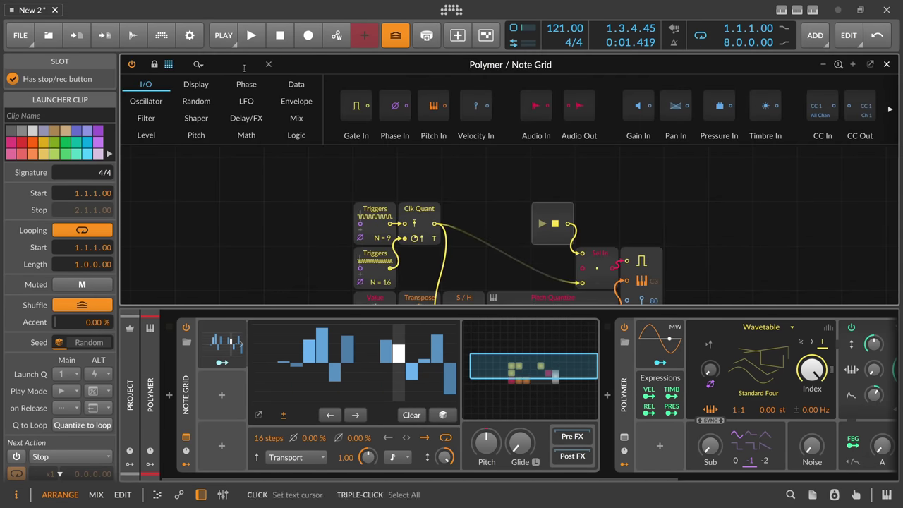
left_click_drag(356, 105, 476, 191)
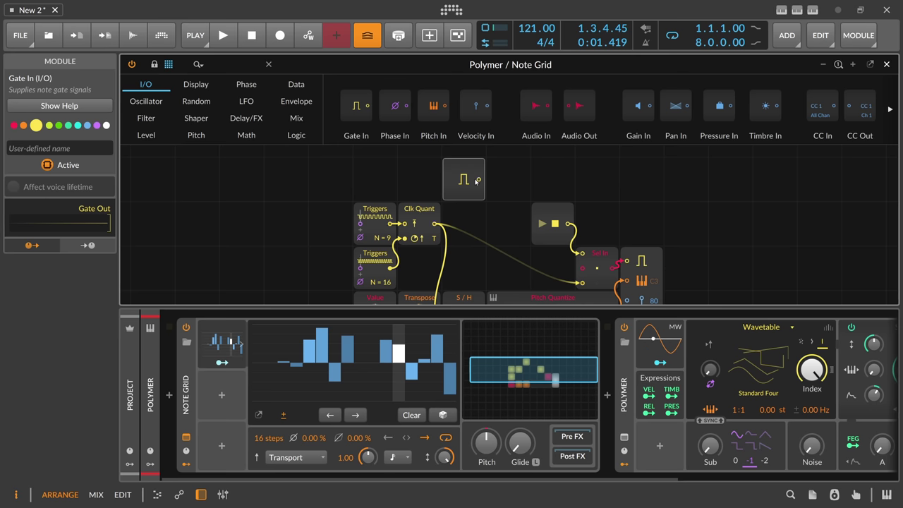
left_click(556, 216)
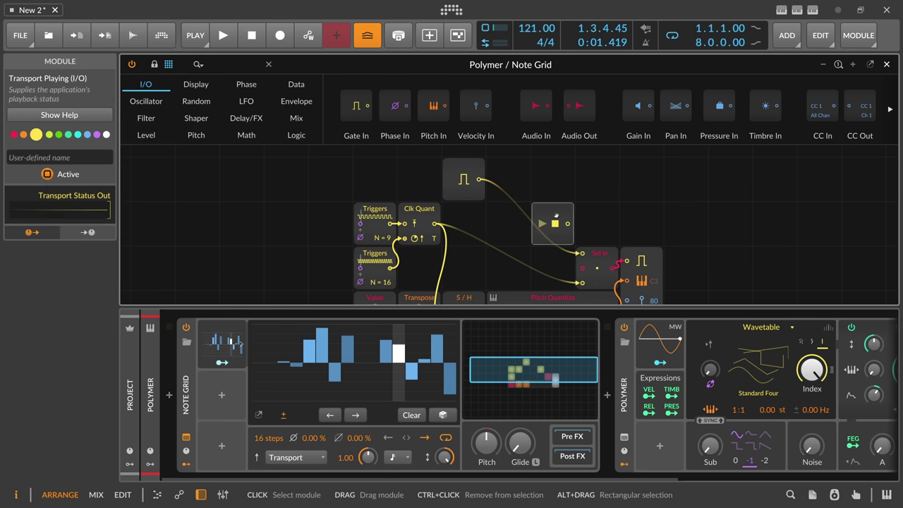
key("ctrl+z")
key("ctrl+z")
key("ctrl+z")
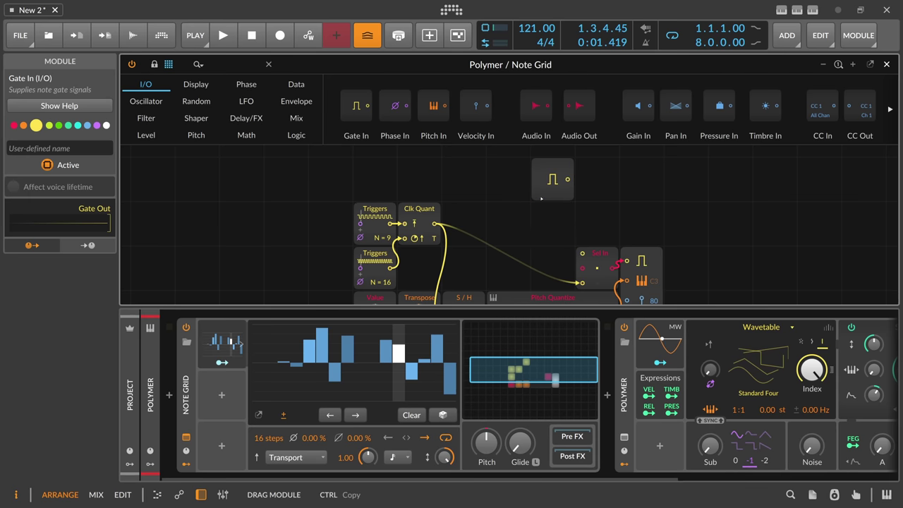
scroll(518, 239, "down", 2)
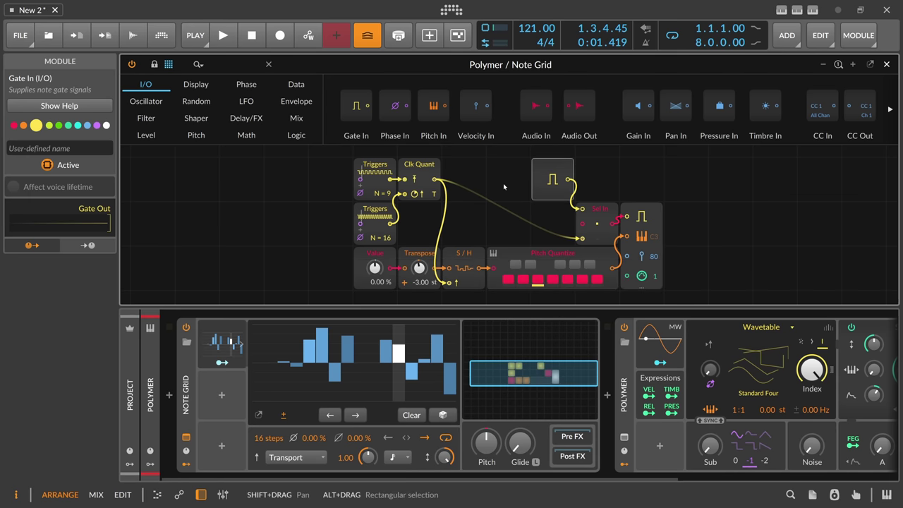
Select both Triggers modules with Clock Quantize and briefly play the project to check the patch.
left_click(389, 179)
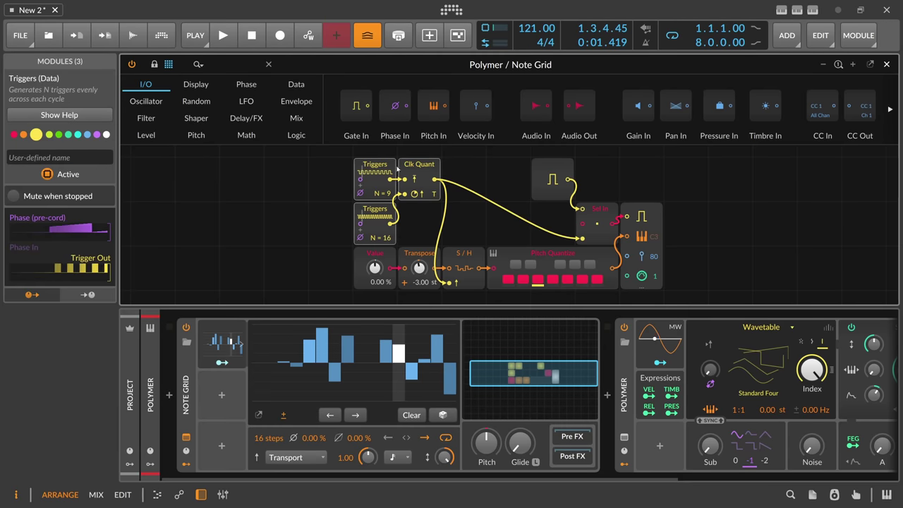
key("space")
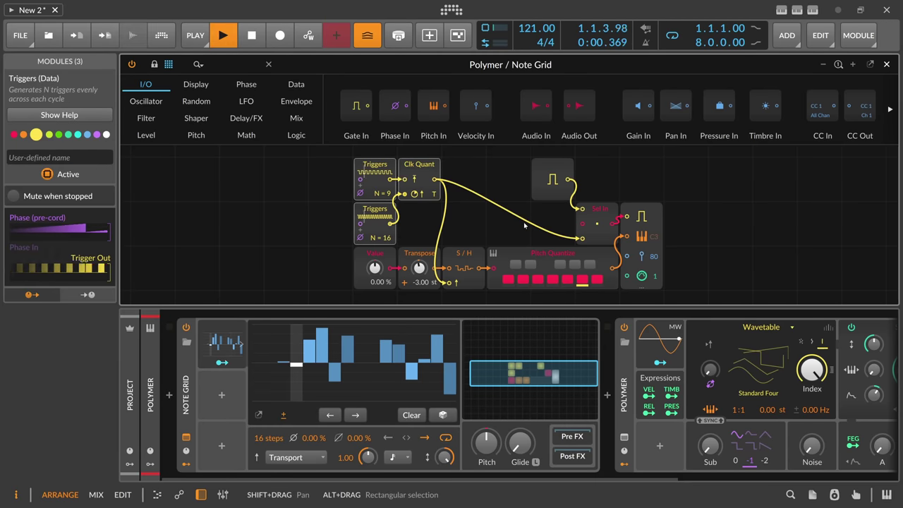
key("alt+3")
key("alt+1")
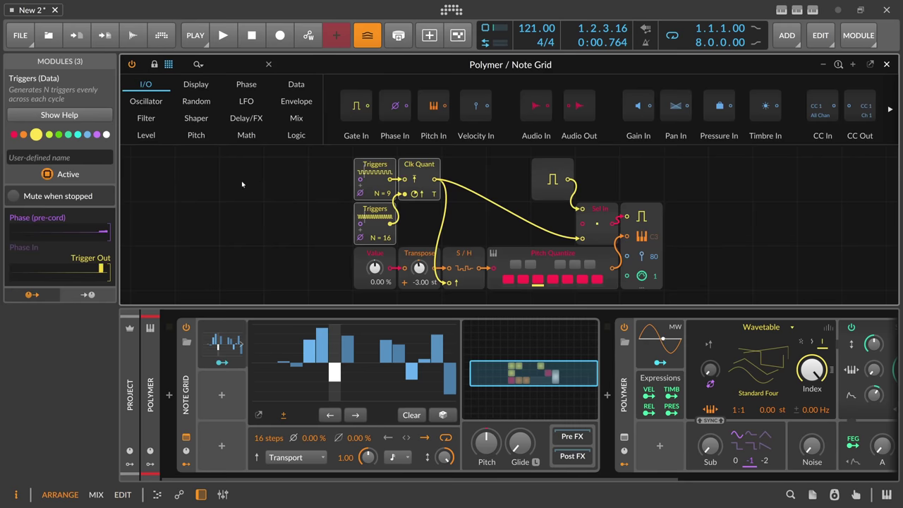
Launch the Polymer clip in Scene 1 and show it in the note editor.
left_click(887, 65)
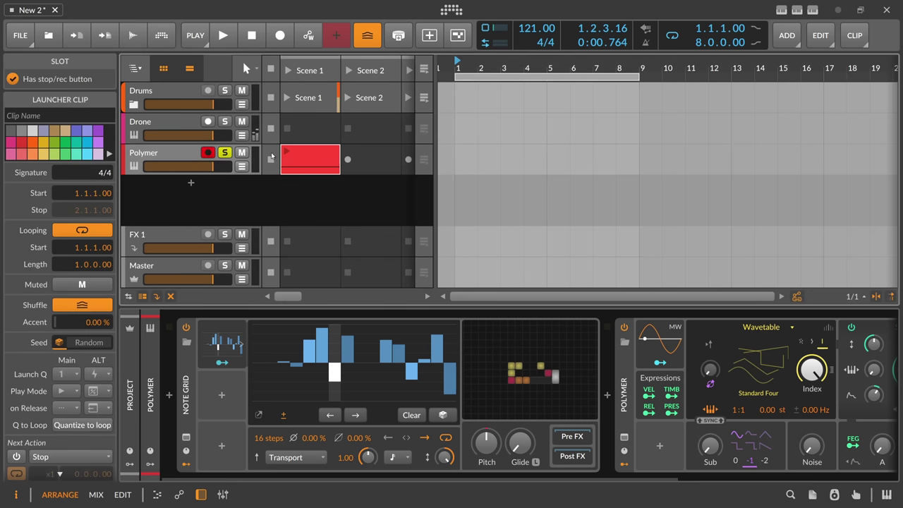
left_click(286, 152)
key("alt+3")
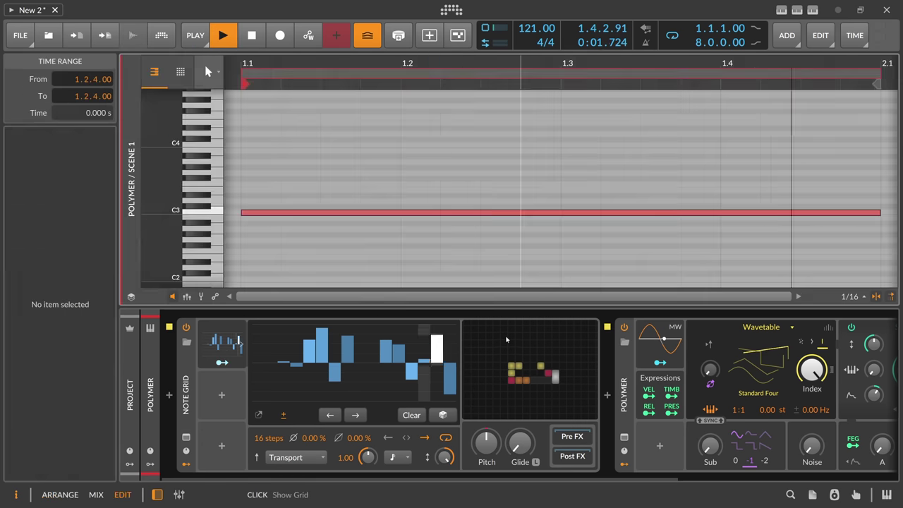
Open the Note Grid patch and audition the gated Polymer sequence in short playback passes.
left_click(506, 340)
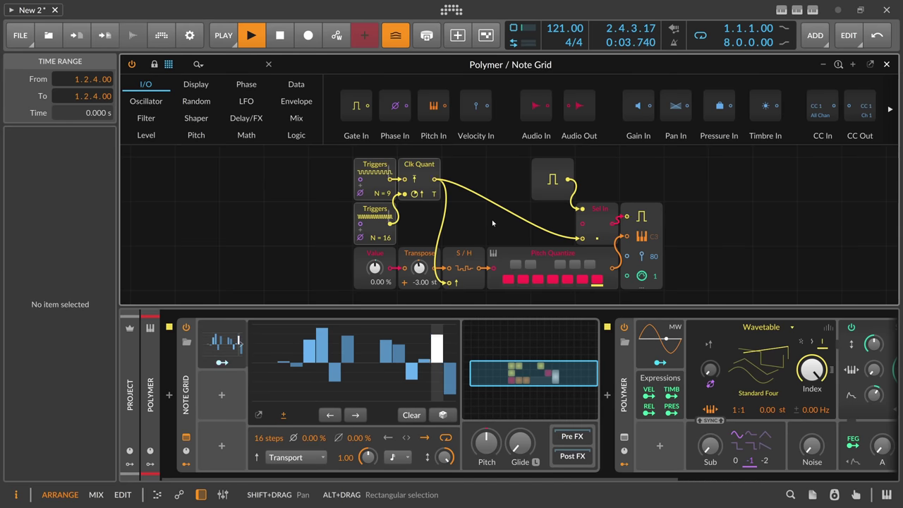
key("space")
left_click(197, 365)
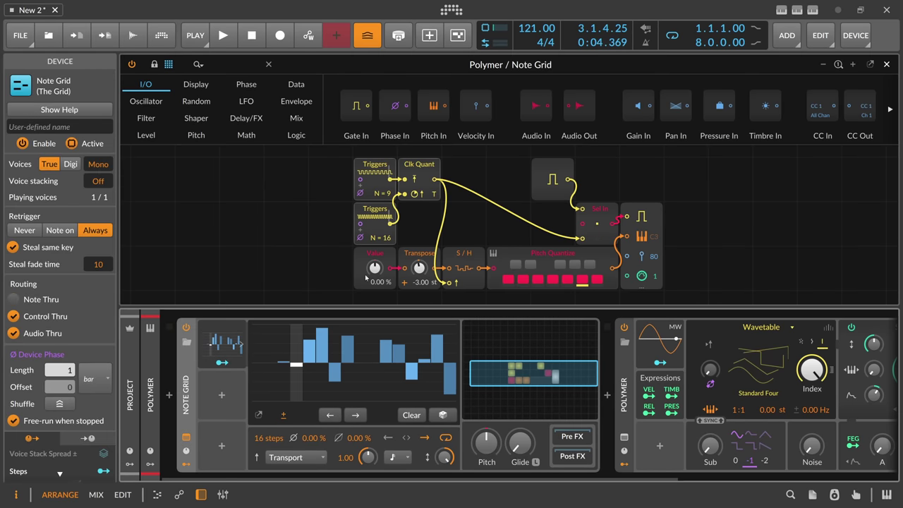
key("space")
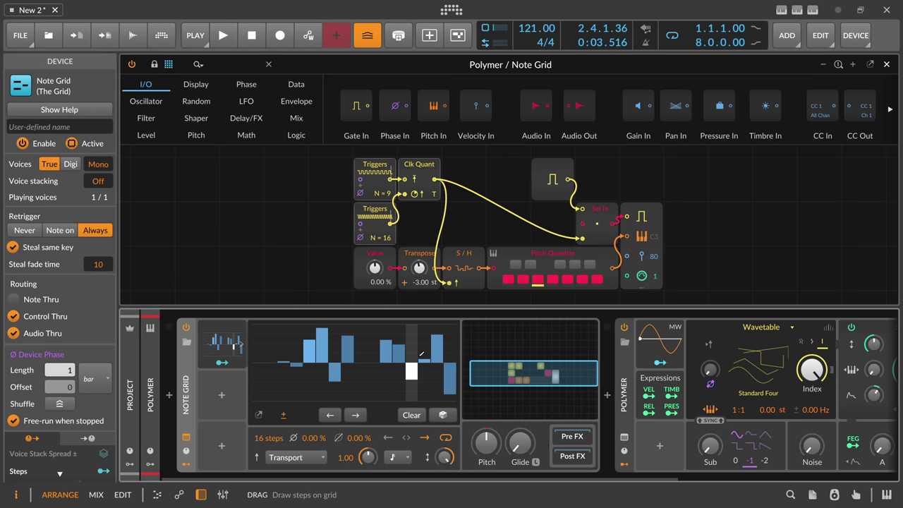
key("space")
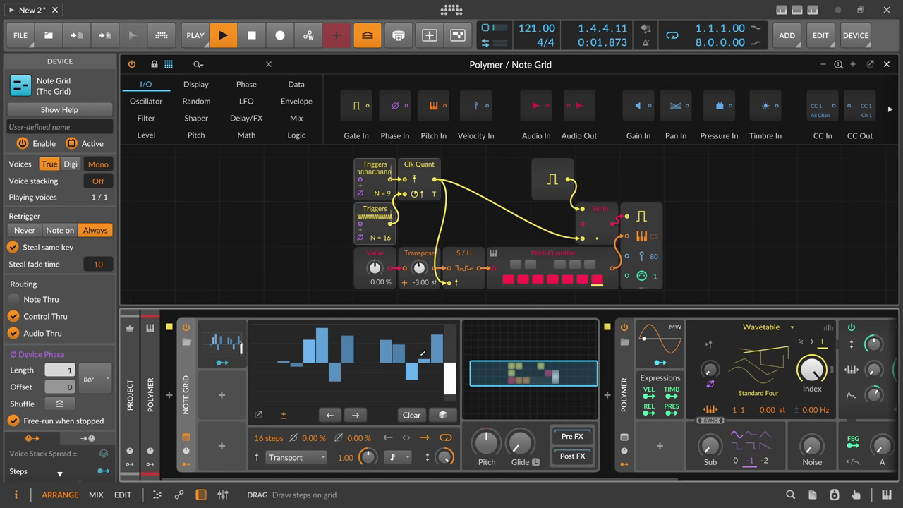
Move the Gate In module directly beside Select In in the Note Grid and stop playback.
left_click_drag(554, 172, 593, 220)
key("space")
left_click_drag(306, 152, 229, 158)
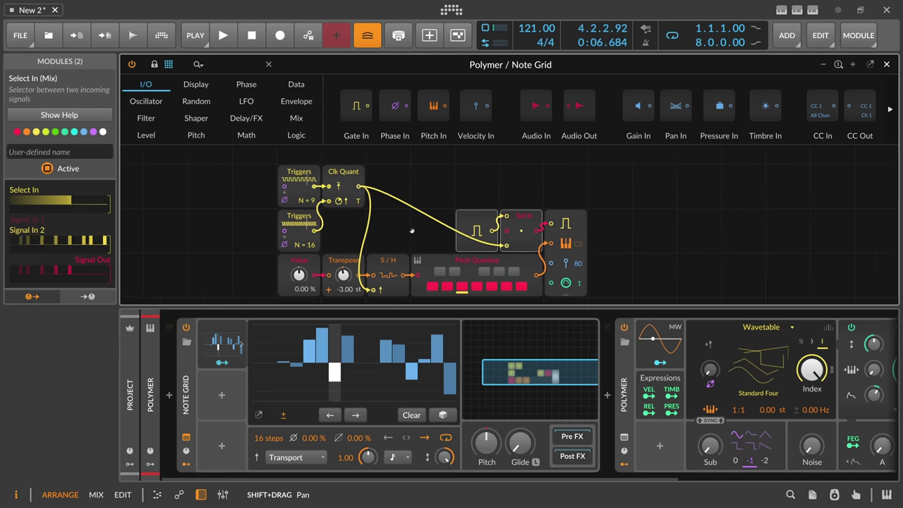
Insert an Octaver module between Transpose and S/H in the Note Grid and set its octave shift to 0.
left_click(233, 64)
type("oc")
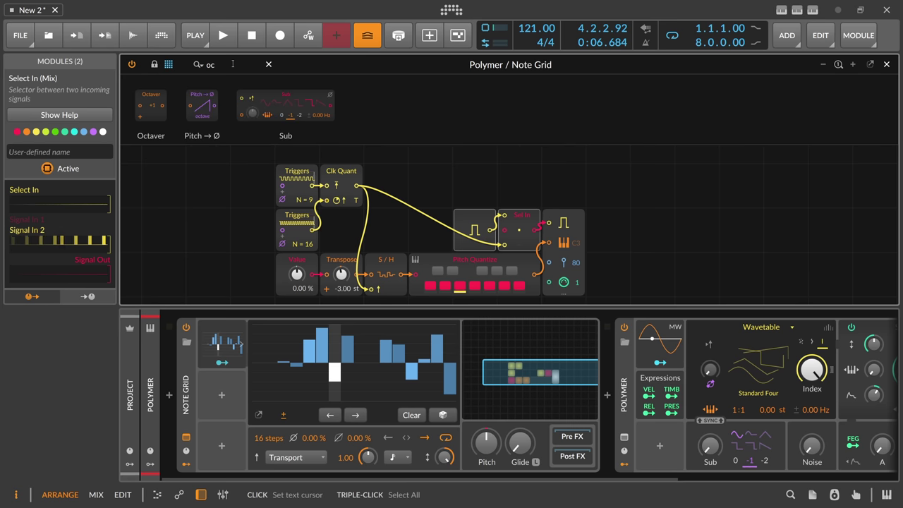
left_click_drag(258, 146, 357, 275)
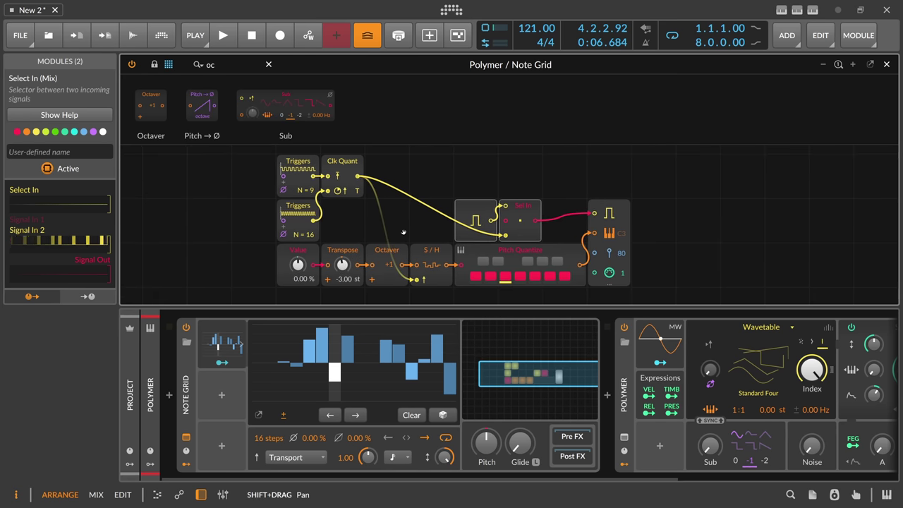
left_click(431, 254)
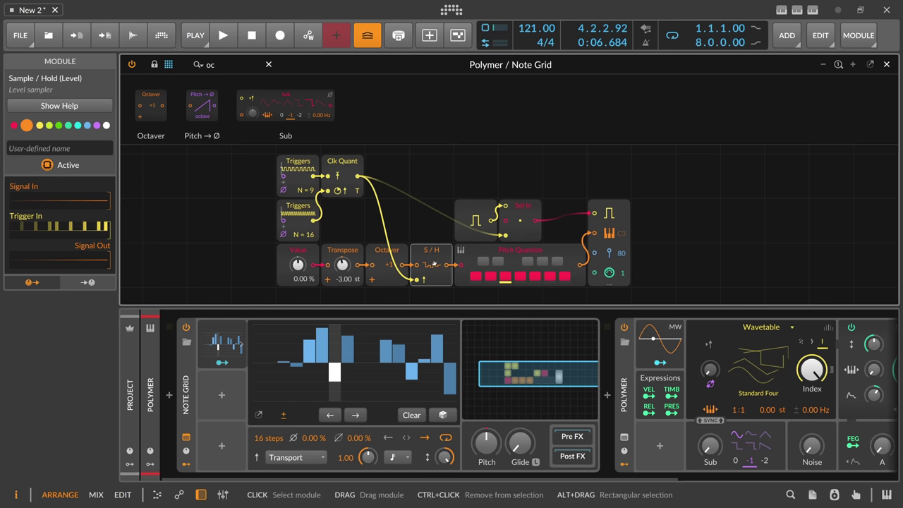
left_click_drag(390, 264, 395, 269)
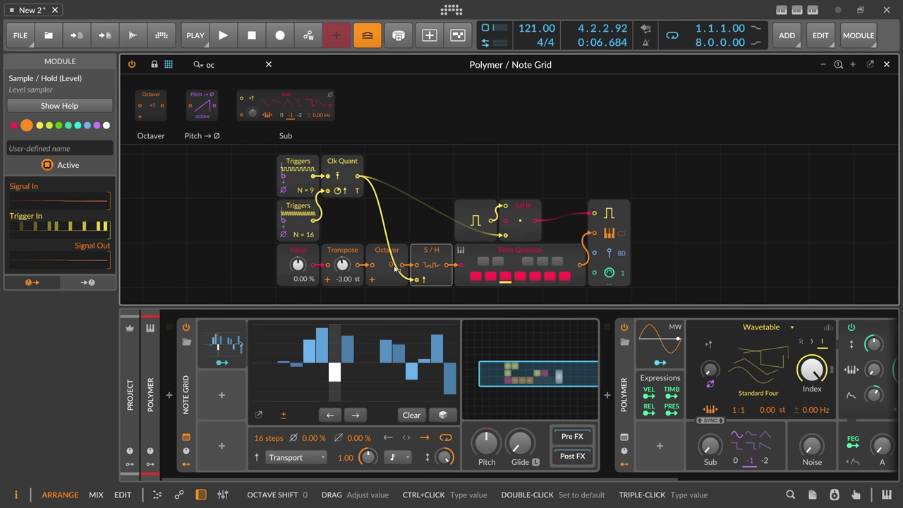
Duplicate the Note Grid's Steps modulator, set the copy to 15 steps and place it below the original.
left_click(267, 347)
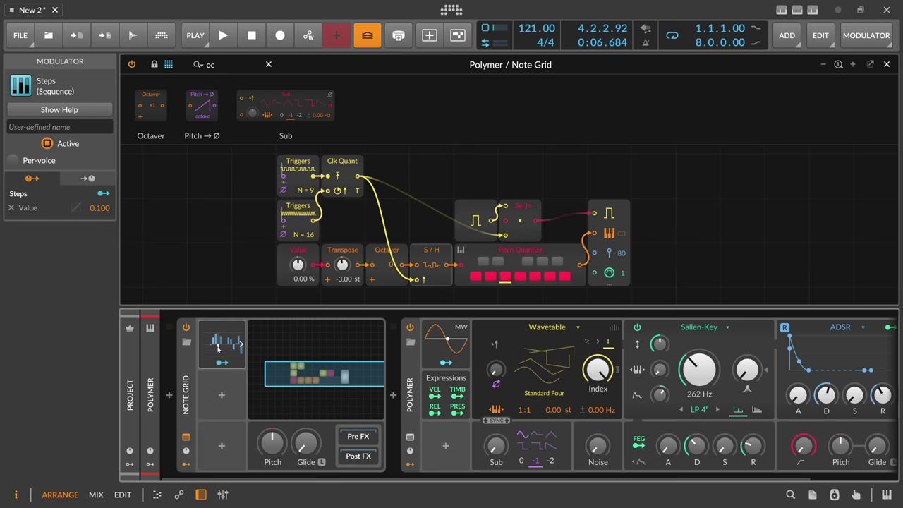
left_click(282, 343)
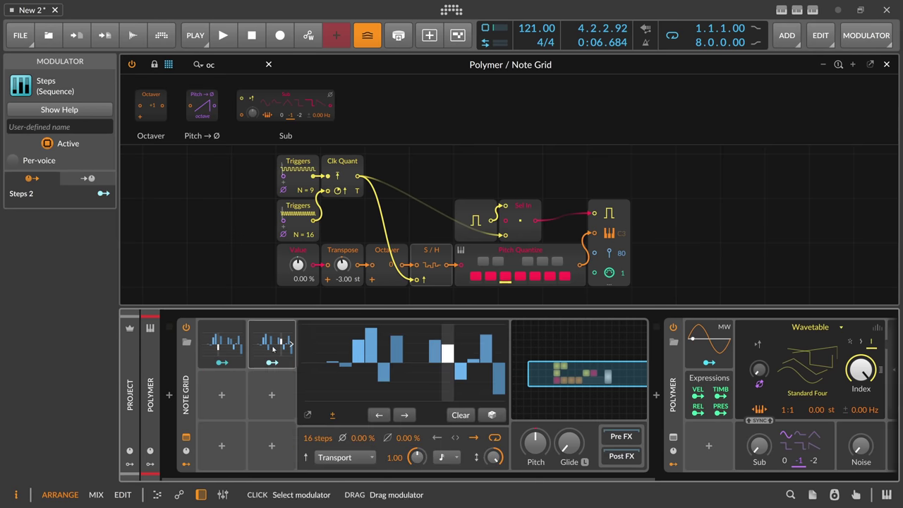
left_click_drag(319, 438, 319, 445)
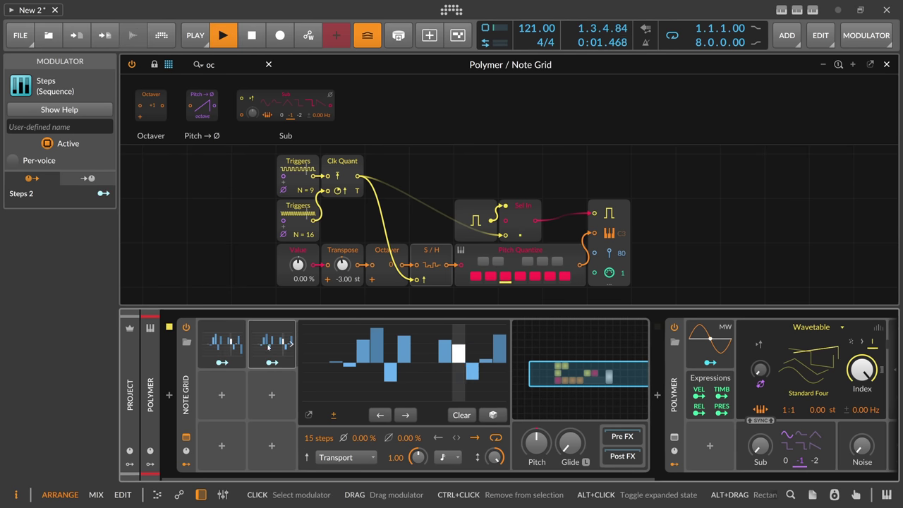
left_click_drag(268, 342, 225, 385)
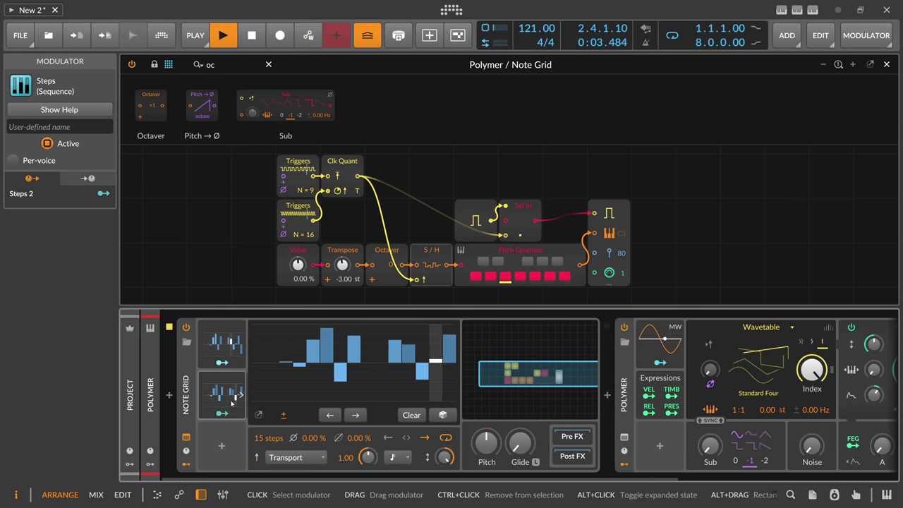
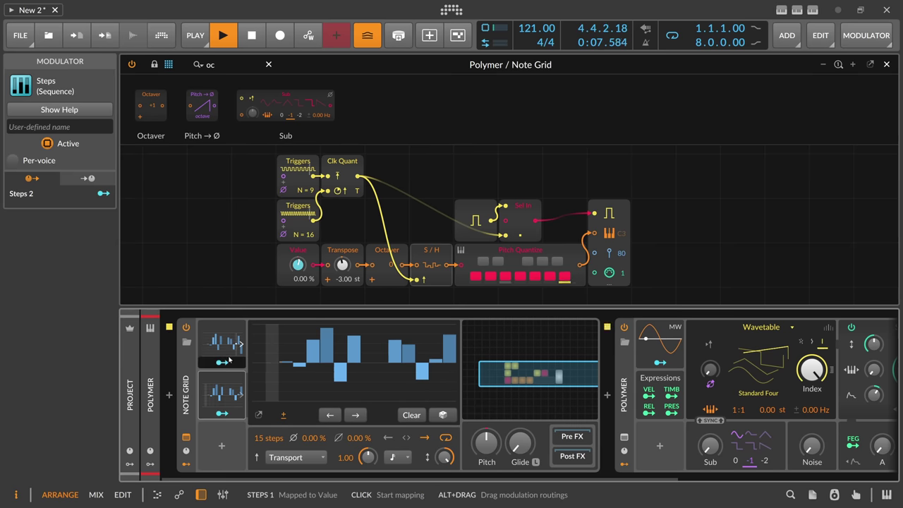
Stop playback and flatten the first eleven steps of the 15-step modulator to zero.
key("space")
left_click(223, 393)
left_click(223, 392)
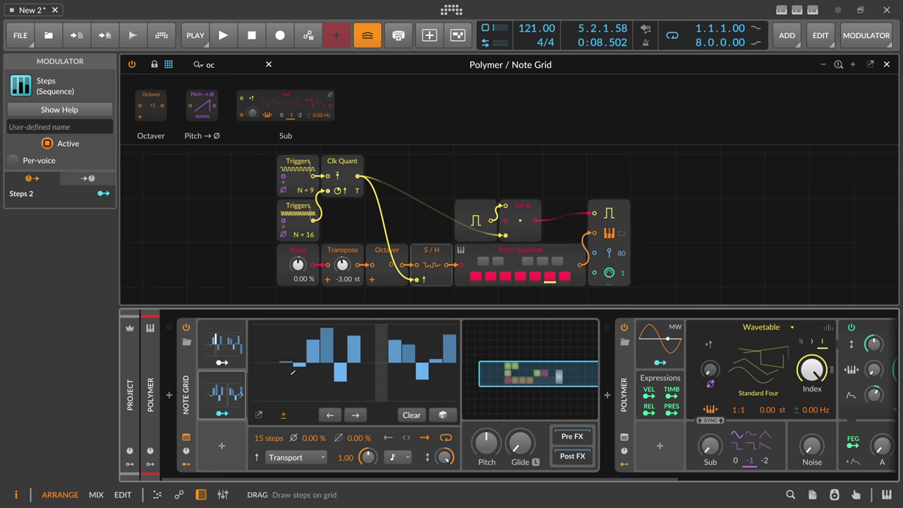
mouse_move(292, 372)
left_mouse_down()
mouse_move(423, 364)
mouse_move(421, 342)
left_mouse_up()
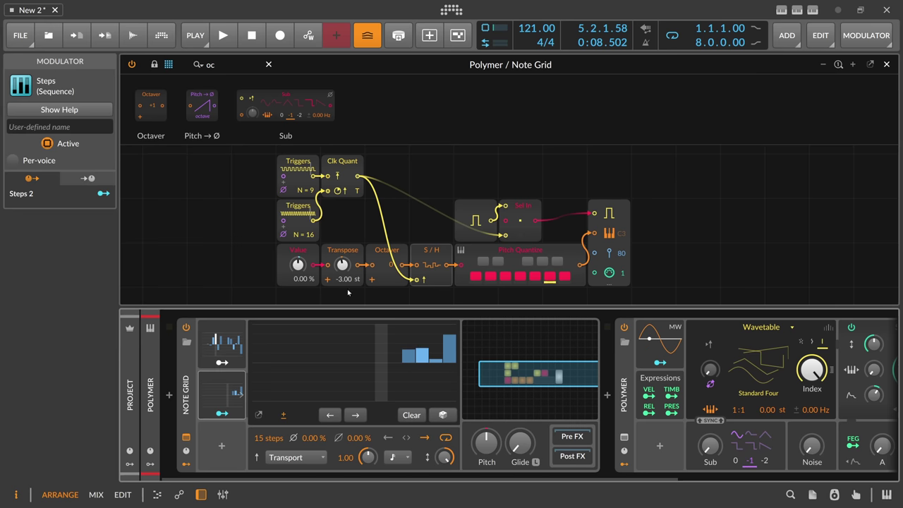
Map the 15-step modulator to the Octaver's octave shift with an amount of 2.000 and draw step 13 at -26 %.
left_click_drag(232, 412, 388, 264)
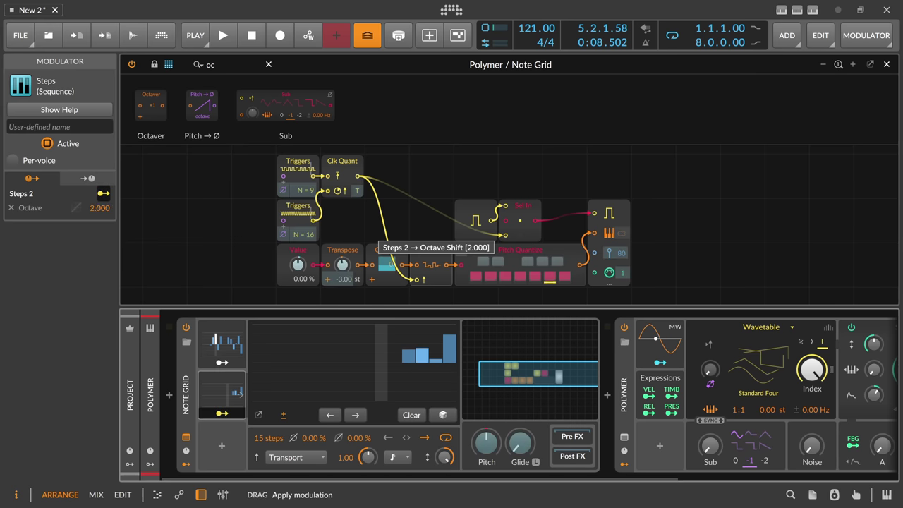
left_click_drag(387, 262, 387, 264)
left_click(422, 372)
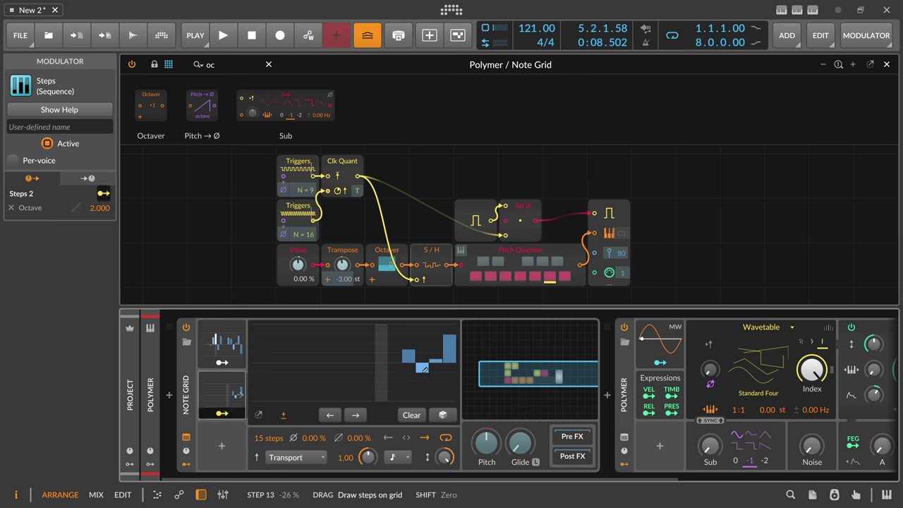
Play the project in short passes to audition the octave modulation.
key("space")
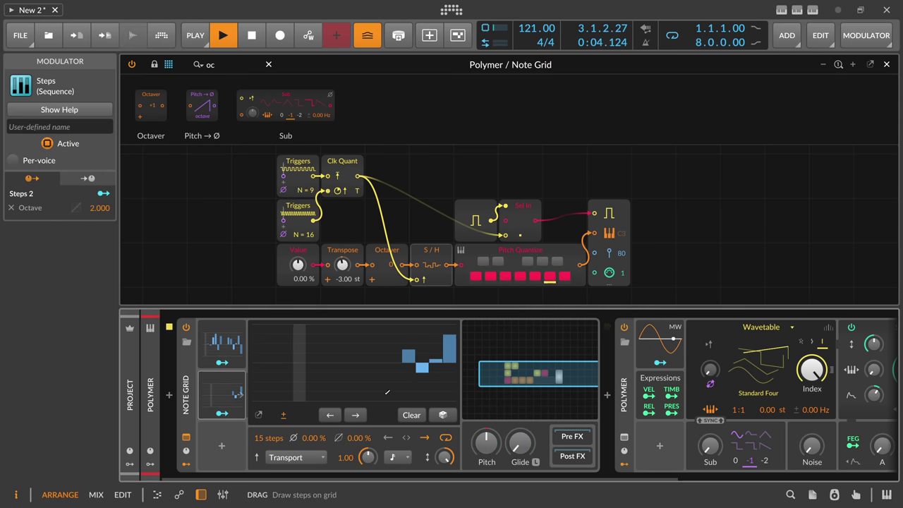
key("space")
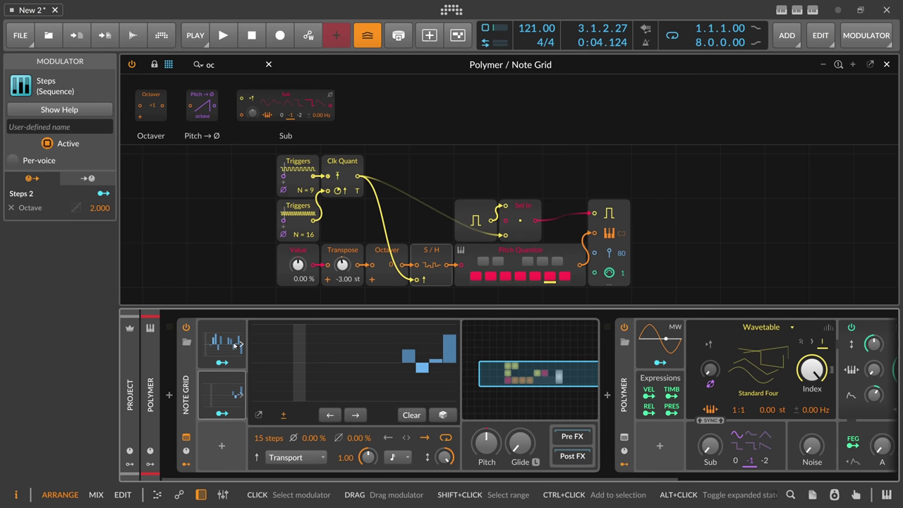
key("space")
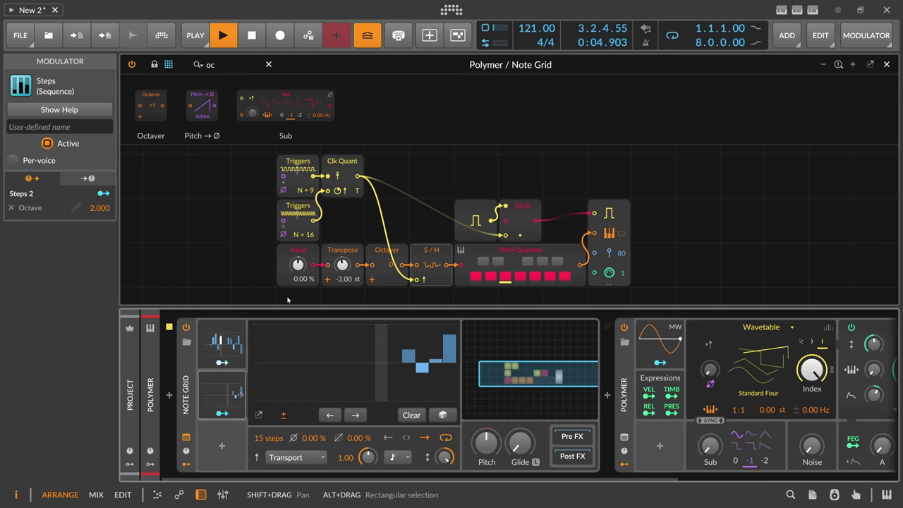
key("space")
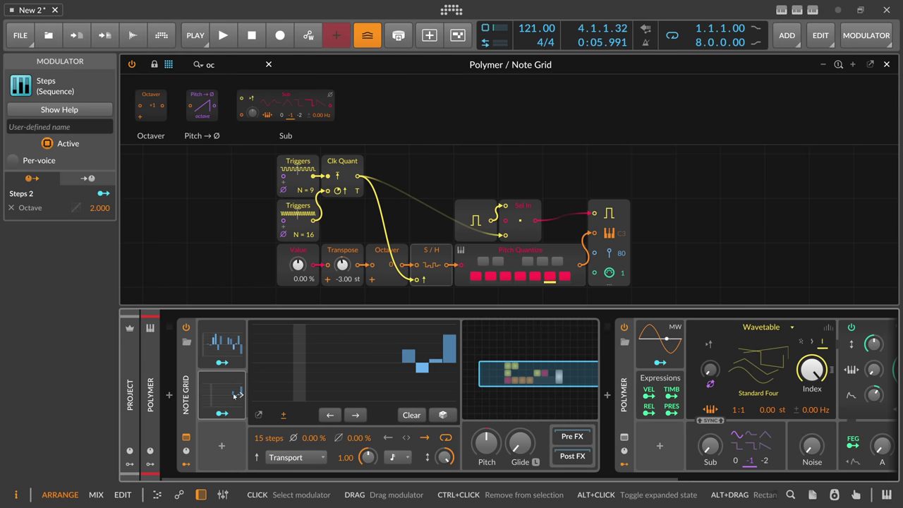
Rename the 15-step modulator as Octaves and the 16-step modulator as Pitches.
left_click(69, 127)
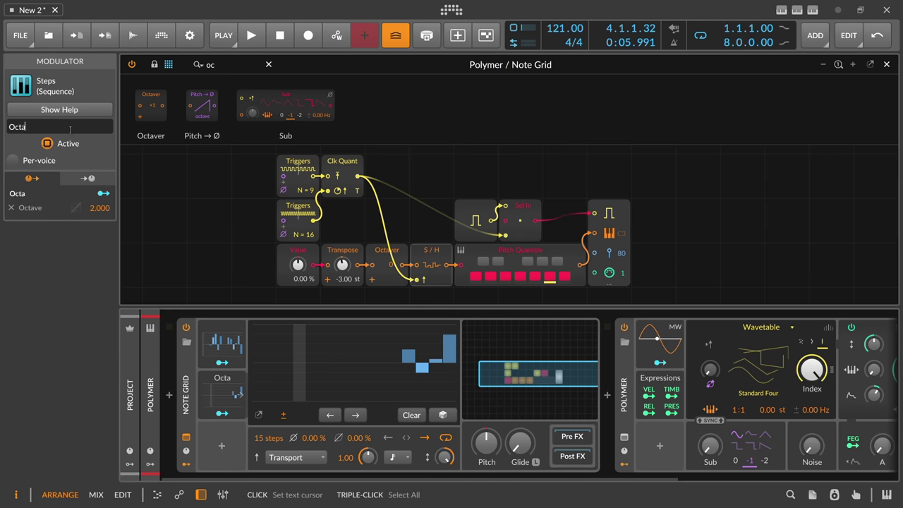
left_click(213, 322)
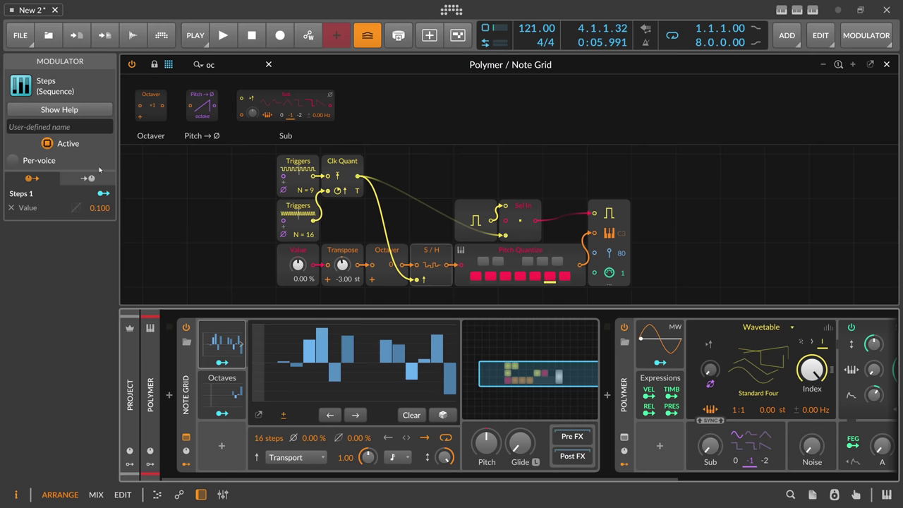
left_click(69, 127)
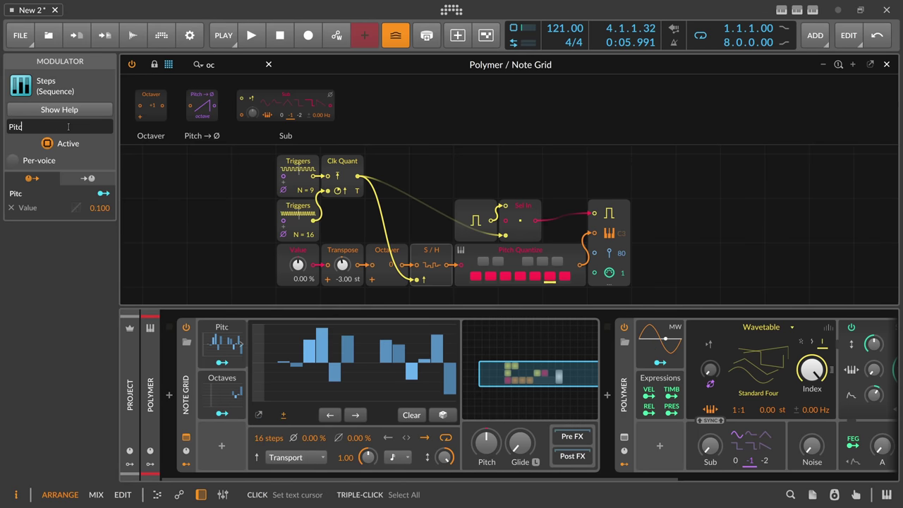
Duplicate the Octaves modulator, name the copy Timbre and set it to 14 steps.
left_click(221, 385)
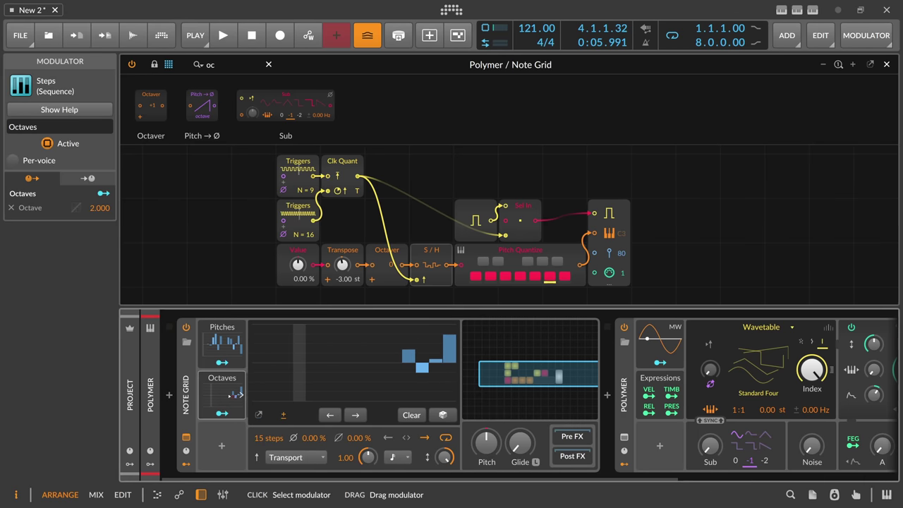
key("ctrl+d")
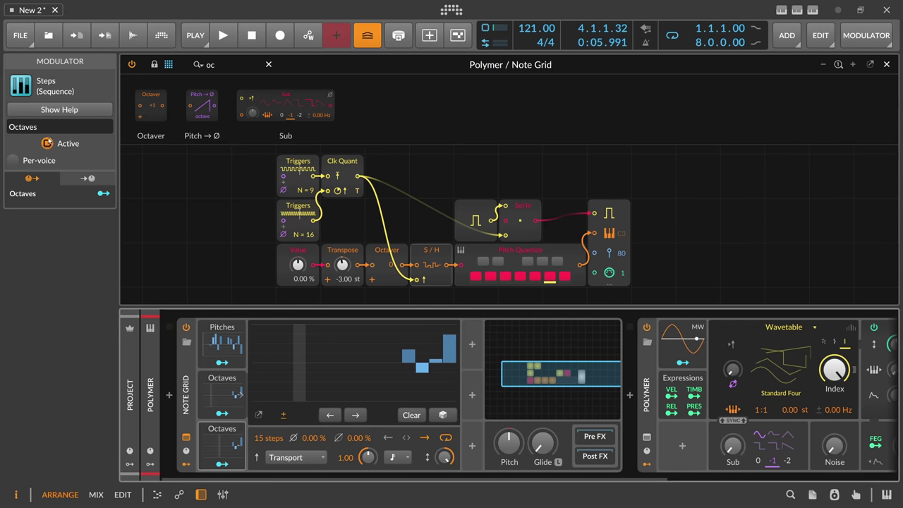
left_click(9, 127)
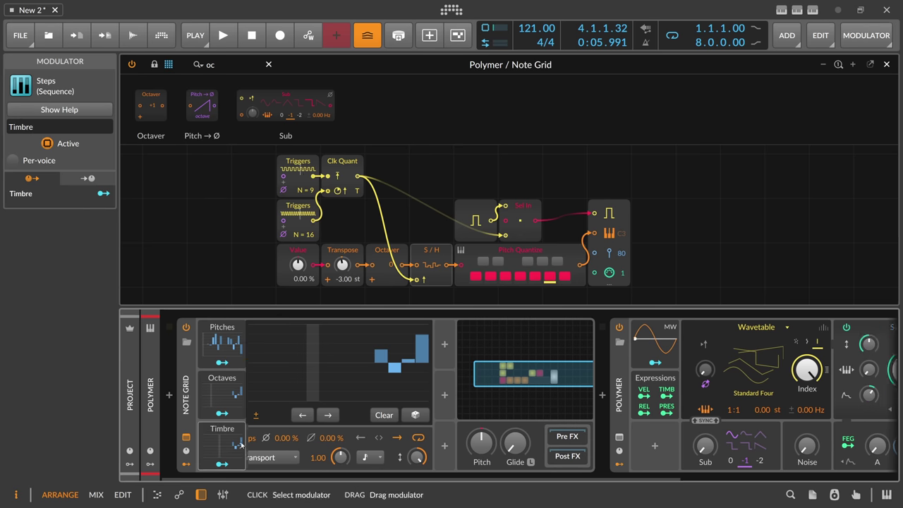
scroll(268, 438, "down", 1)
Copy the Timbre modulator into the free slot of the second column and name the copy Pressure.
left_click_drag(233, 444, 399, 390)
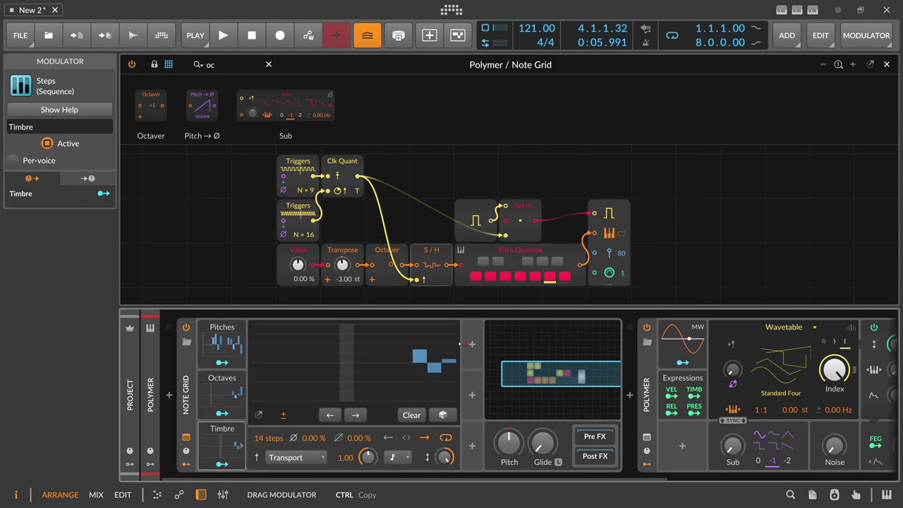
left_click_drag(459, 343, 472, 343)
left_click(68, 131)
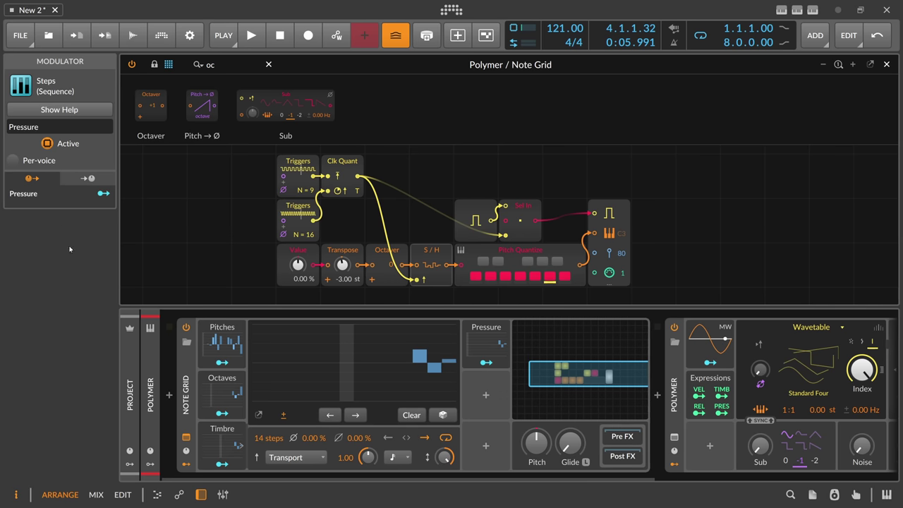
key("Return")
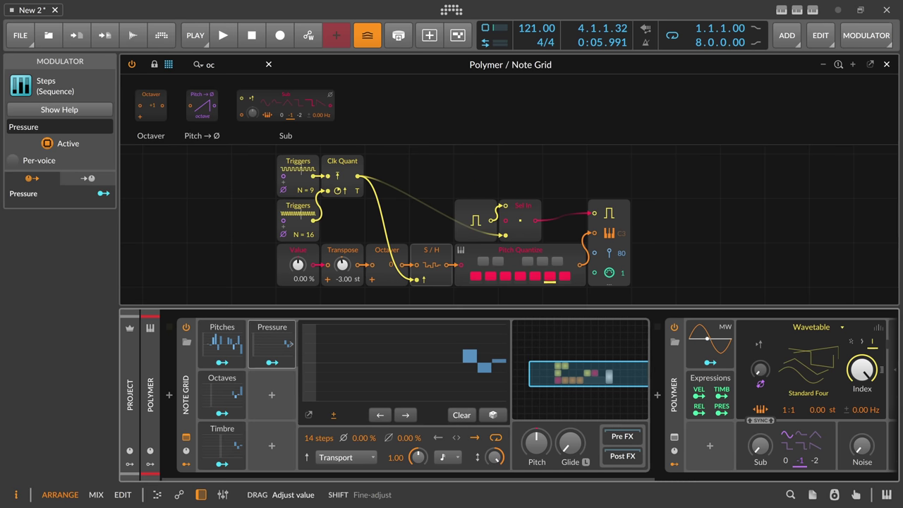
Randomize the step patterns of the Pressure and Timbre modulators and collapse their editors.
left_click(268, 372)
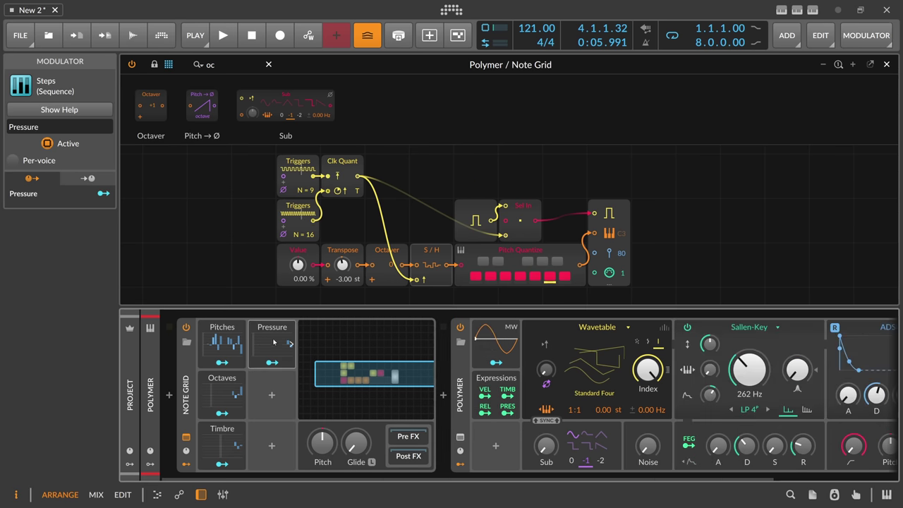
left_click(273, 341)
left_click(491, 415)
left_click(222, 443)
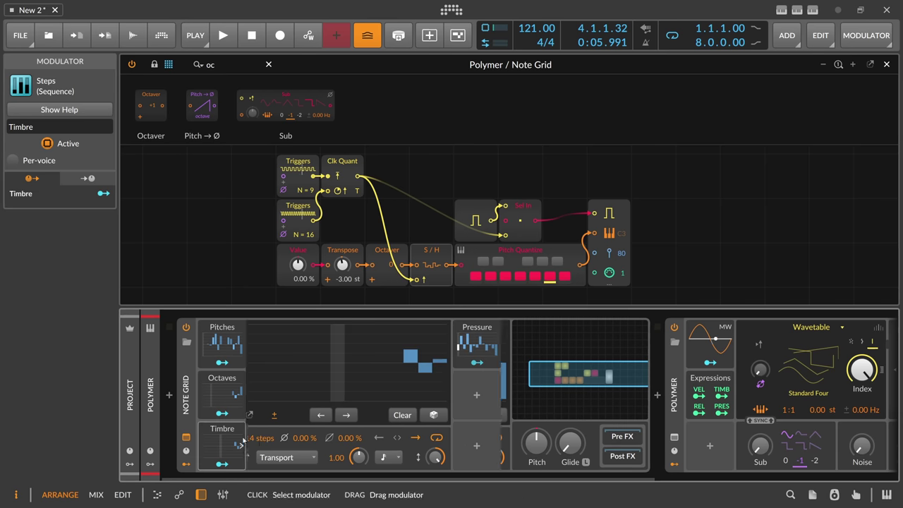
left_click(232, 439)
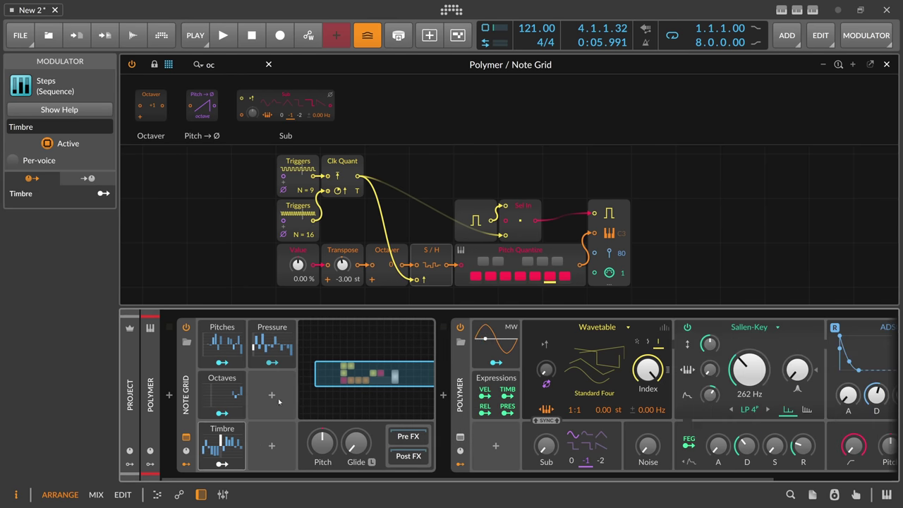
scroll(636, 212, "down", 2)
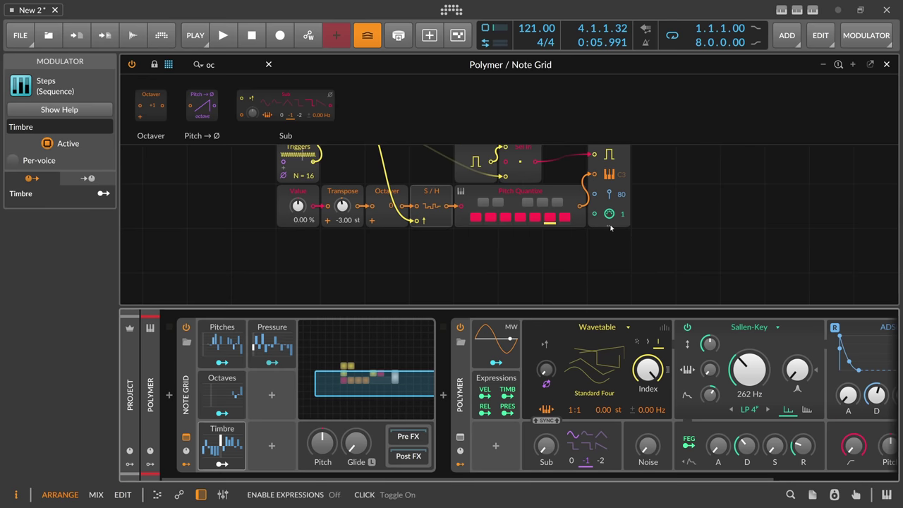
Expand the note output module to its extra inputs and add two Value modules below the pitch row.
left_click(611, 225)
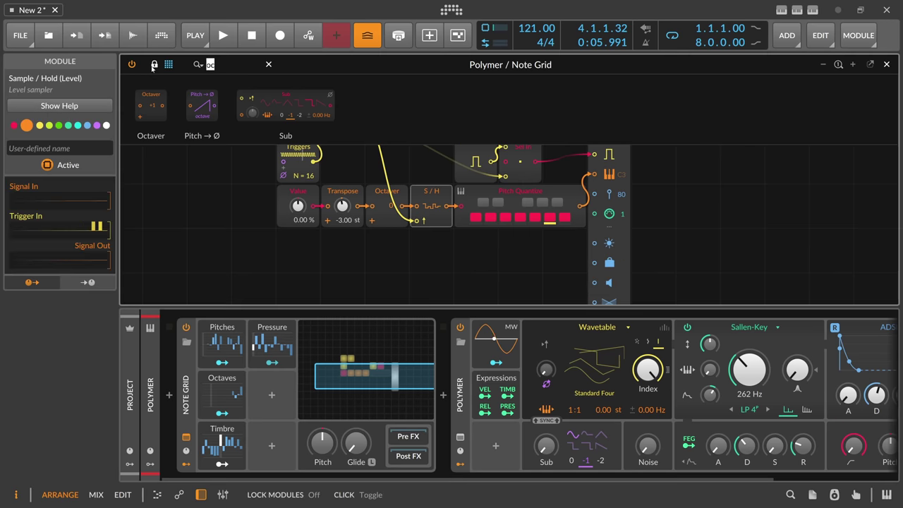
key("BackSpace")
key("BackSpace")
type("val")
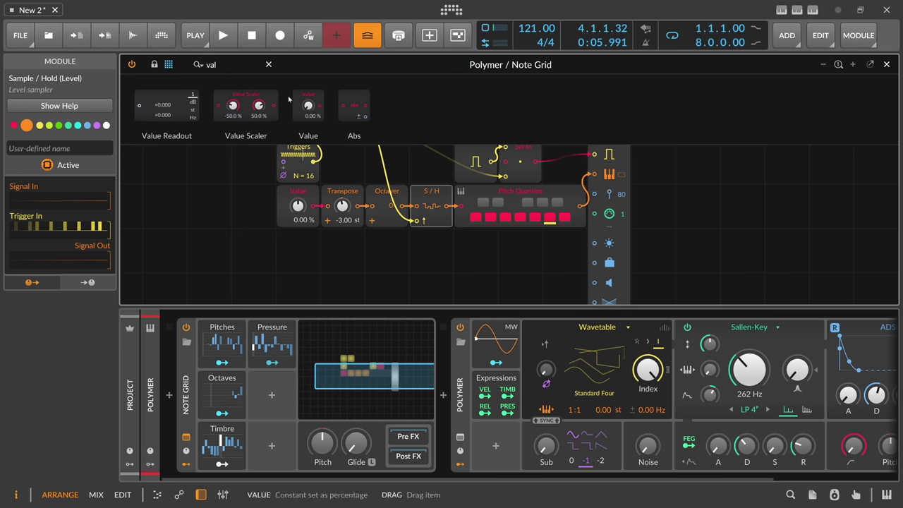
left_click_drag(303, 105, 344, 251)
key("ctrl+d")
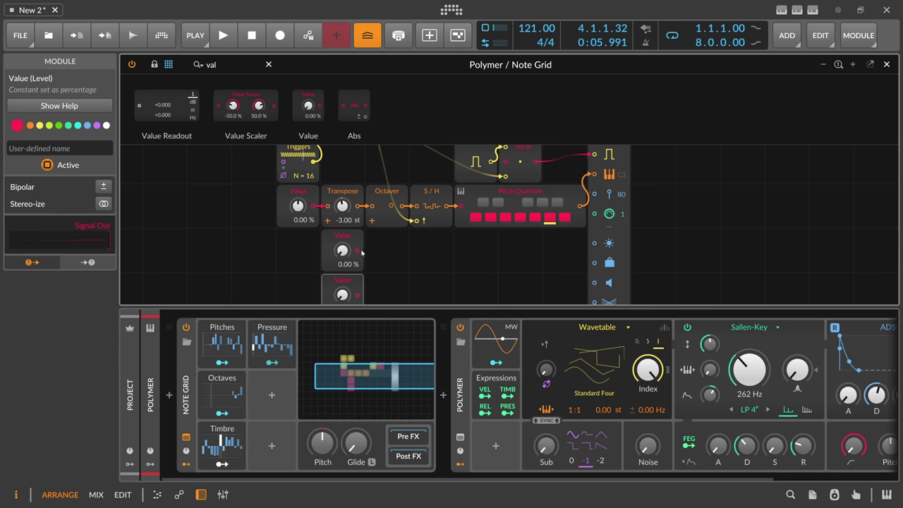
Connect the two new Value modules to the note output's timbre and pressure inputs, with a Sample/Hold inserted in each connection.
left_click_drag(586, 245, 594, 243)
left_click_drag(358, 295, 594, 262)
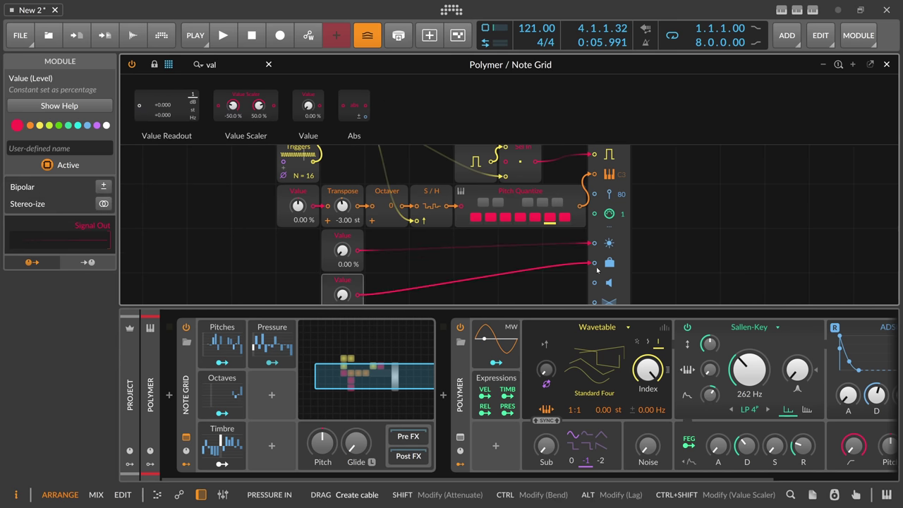
type("sa")
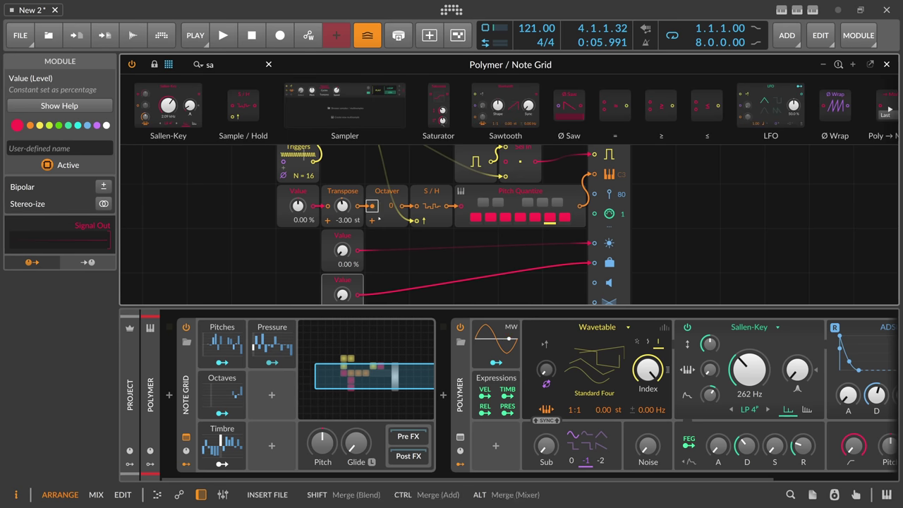
left_click_drag(243, 105, 396, 270)
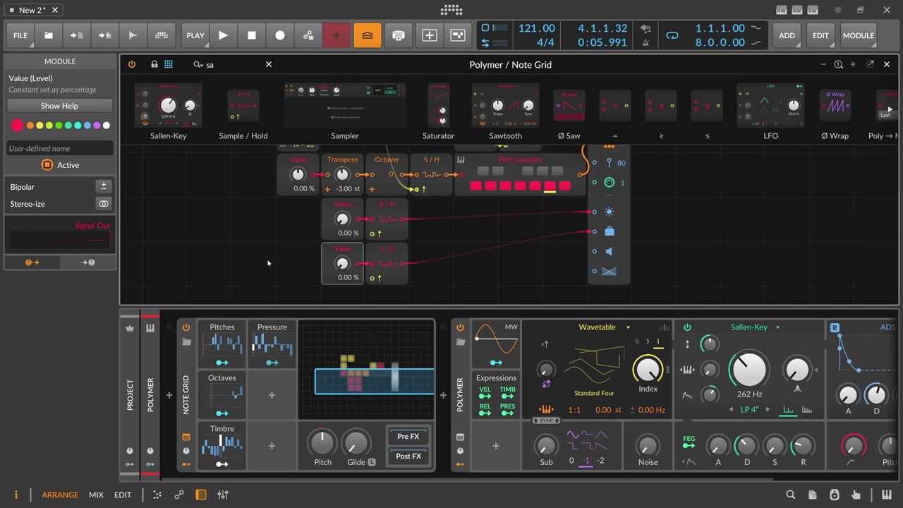
Trigger both new Sample/Hold modules from the Clk Quant output and map the Timbre modulator to the upper new Value.
scroll(268, 263, "up", 3)
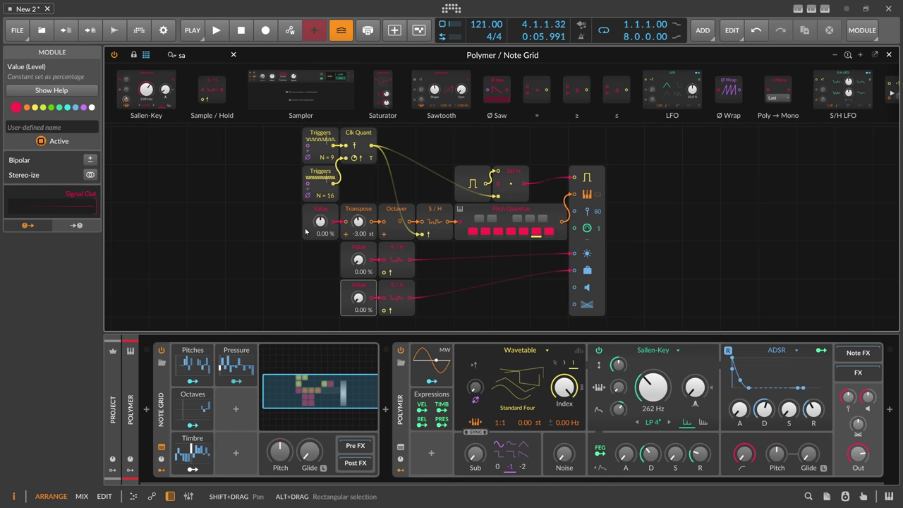
left_click_drag(387, 222, 382, 272)
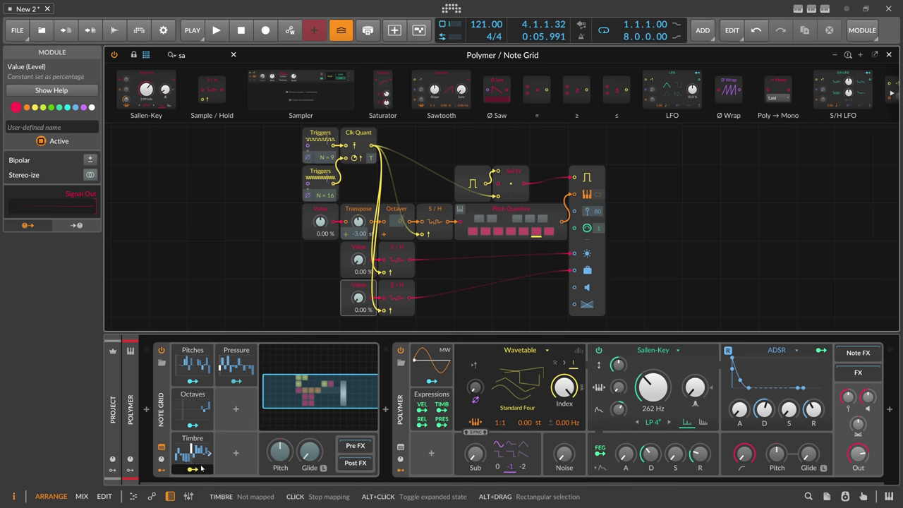
left_click_drag(192, 470, 358, 260)
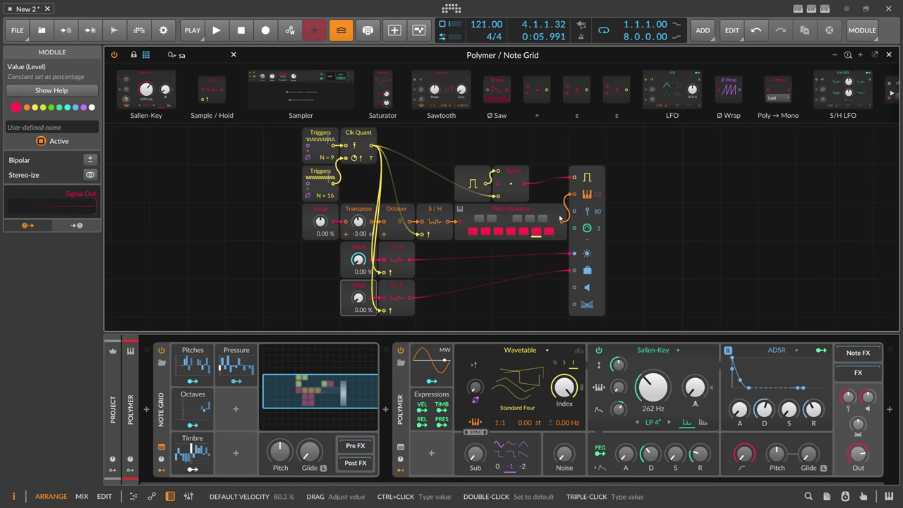
Move the trigger, gate and pitch modules up one row to free space above the two Value and Sample/Hold pairs.
left_click(561, 219)
scroll(445, 214, "up", 1)
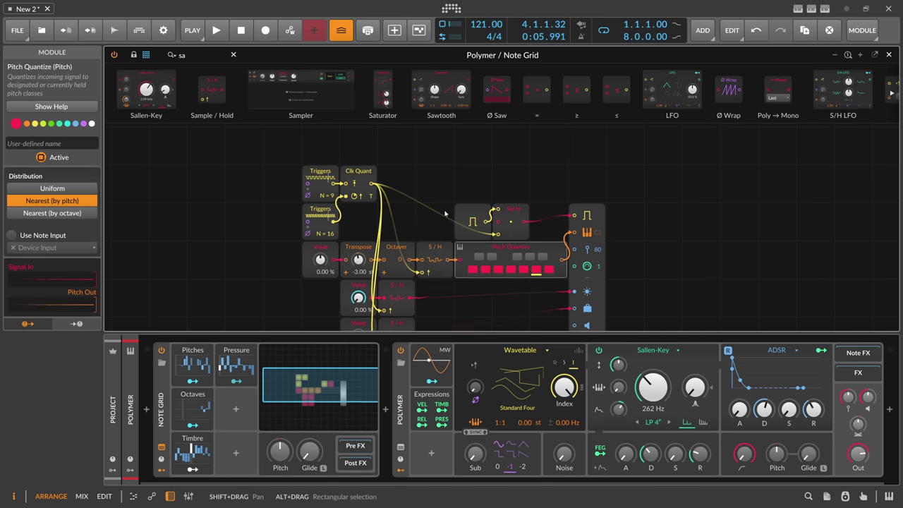
scroll(444, 214, "down", 2)
mouse_move(447, 286)
left_mouse_down()
mouse_move(419, 313)
mouse_move(341, 204)
left_mouse_up()
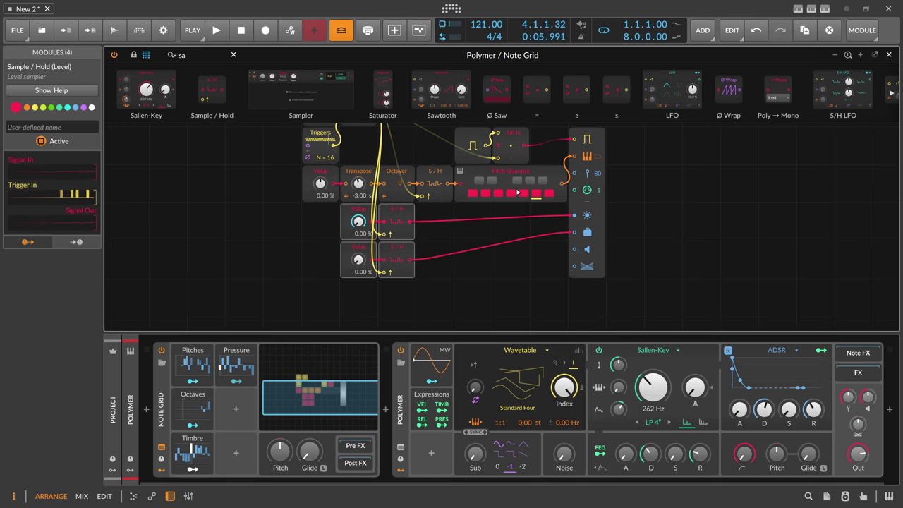
left_click_drag(564, 203, 303, 127)
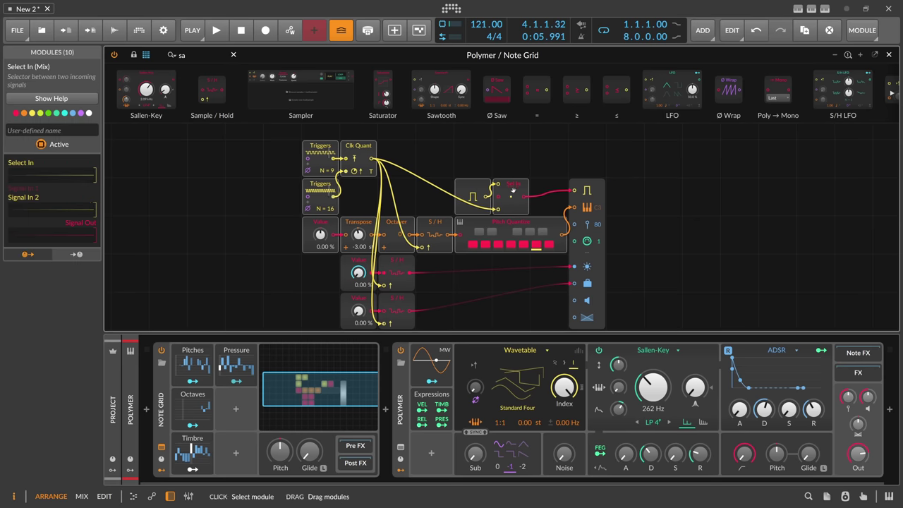
left_click_drag(514, 191, 513, 153)
Duplicate the timbre Value and Sample/Hold pair into the freed row and connect it to the note output's velocity input.
left_click_drag(494, 218, 403, 258)
key("ctrl+d")
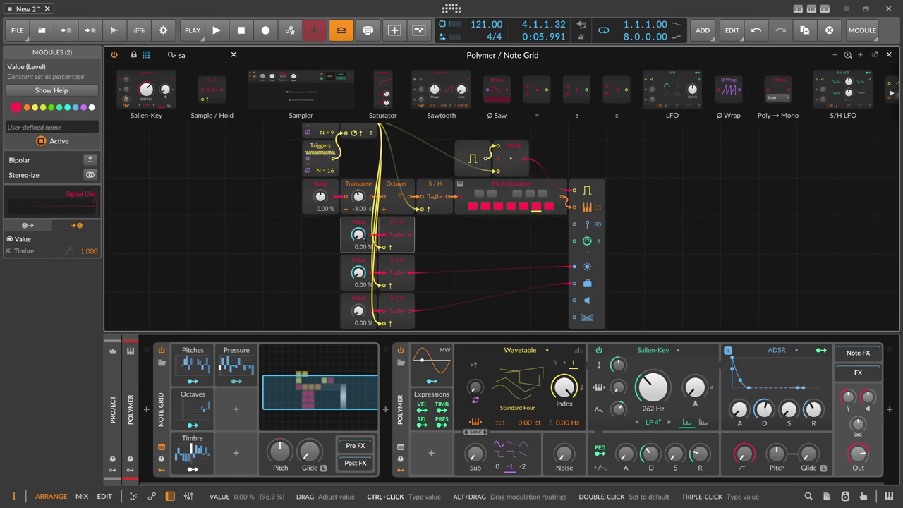
left_click_drag(578, 233, 575, 225)
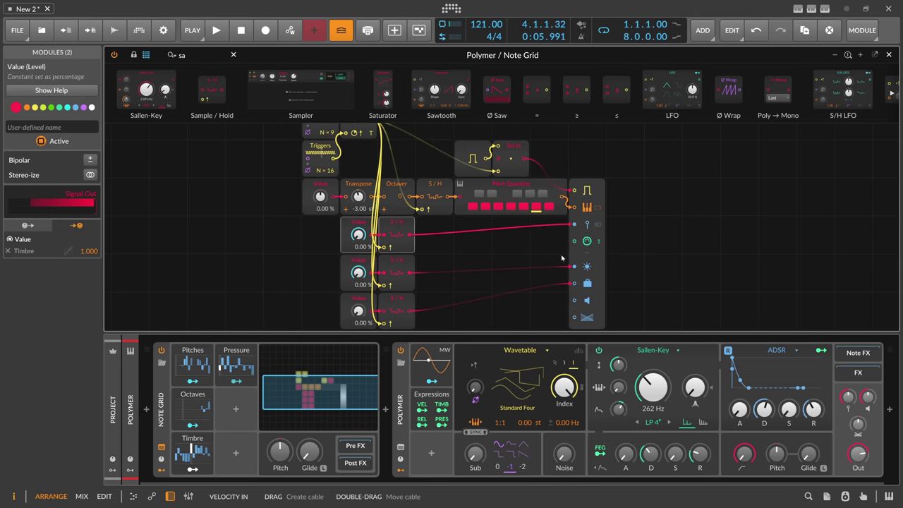
left_click(362, 225)
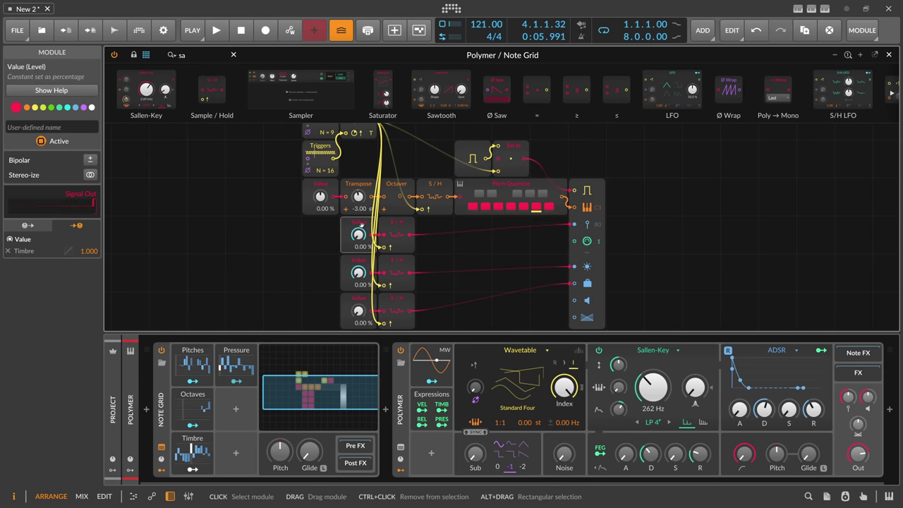
Duplicate the Pressure modulator and set the copy to 12 steps.
left_click(237, 381)
key("ctrl+d")
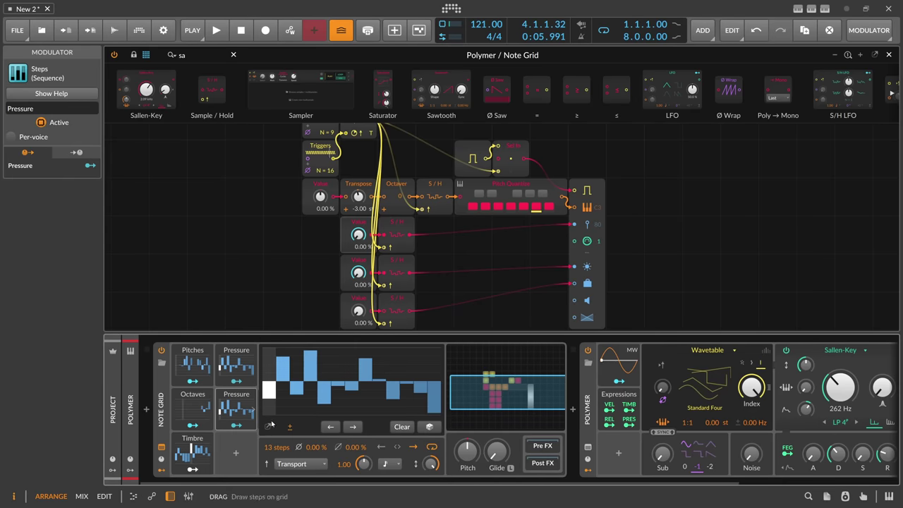
left_click_drag(277, 448, 269, 455)
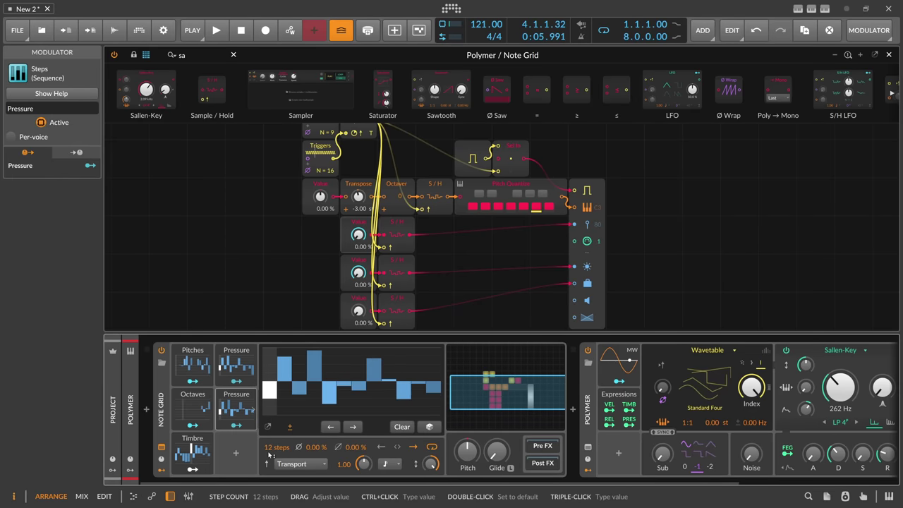
Randomize the 12-step modulator's pattern and rename it as Velocity.
left_click(429, 427)
left_click(430, 427)
left_click(20, 108)
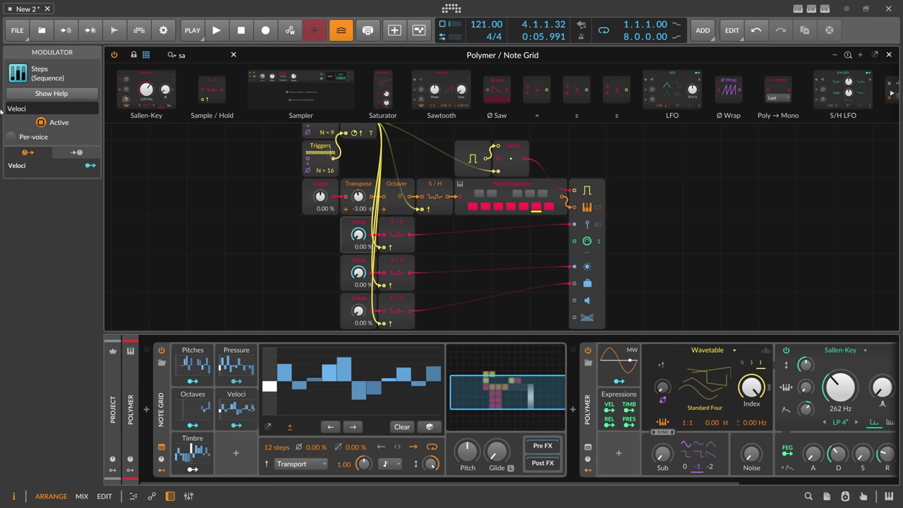
Map the Velocity modulator to the velocity row's Value at 100 % in place of the Timbre routing and audition the result.
left_click_drag(237, 425, 359, 235)
right_click(360, 238)
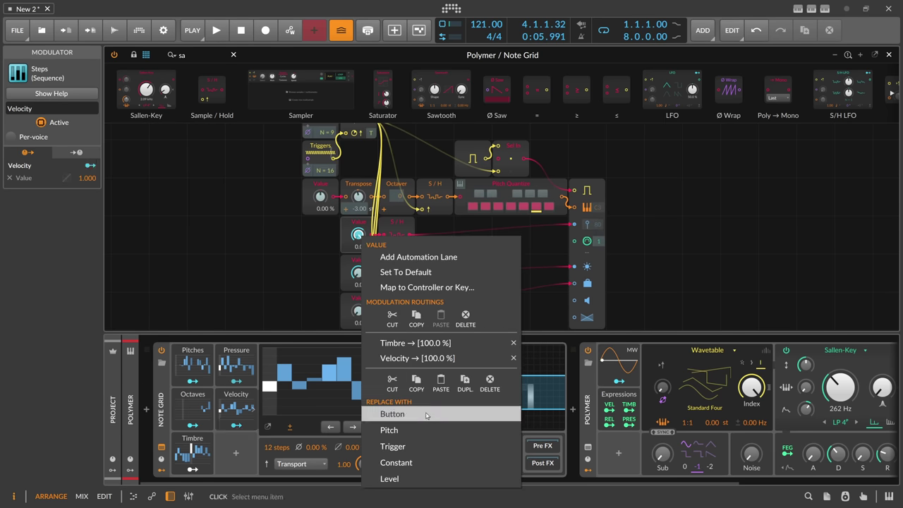
left_click(510, 344)
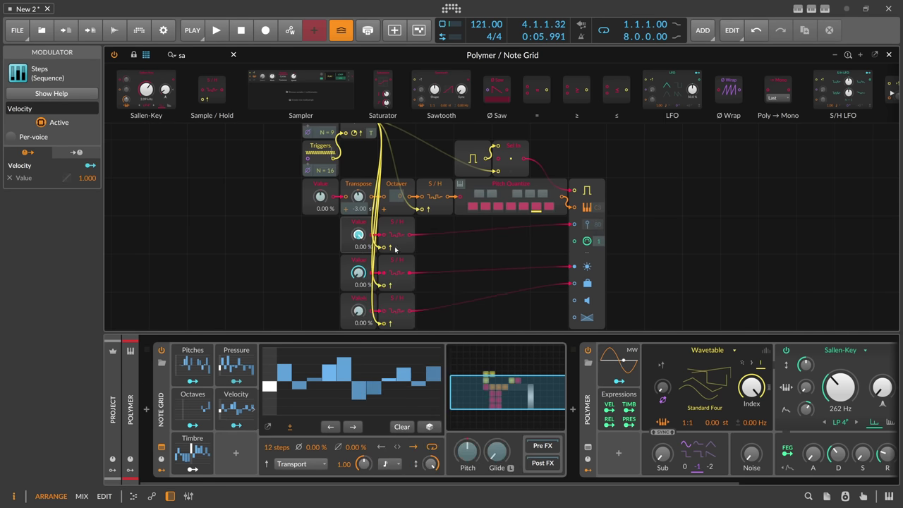
right_click(358, 235)
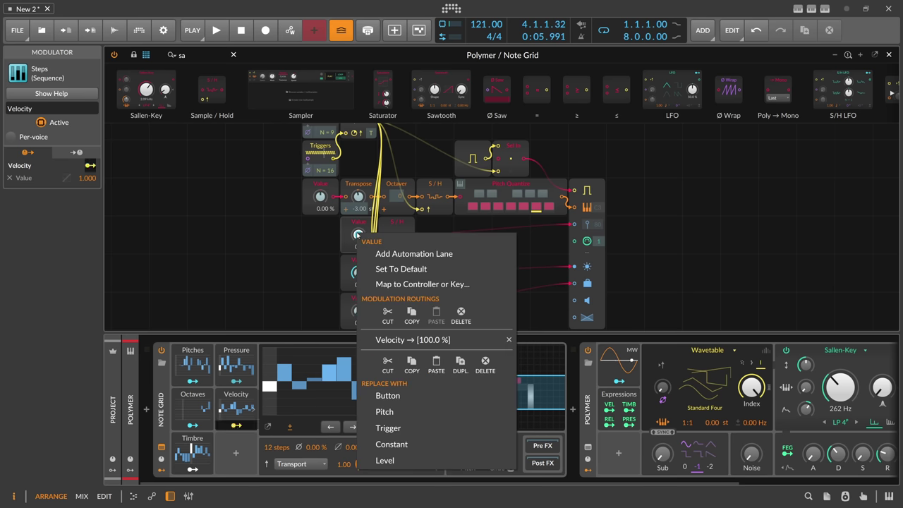
left_click(409, 340)
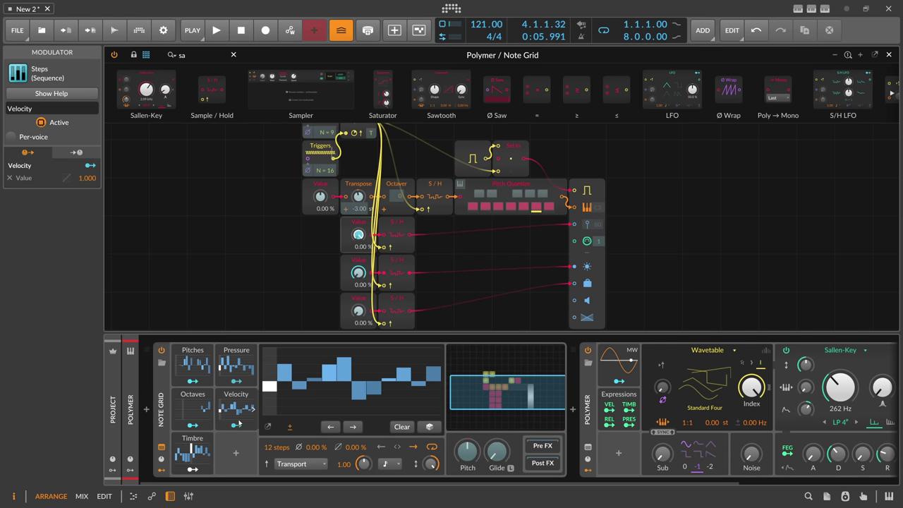
key("space")
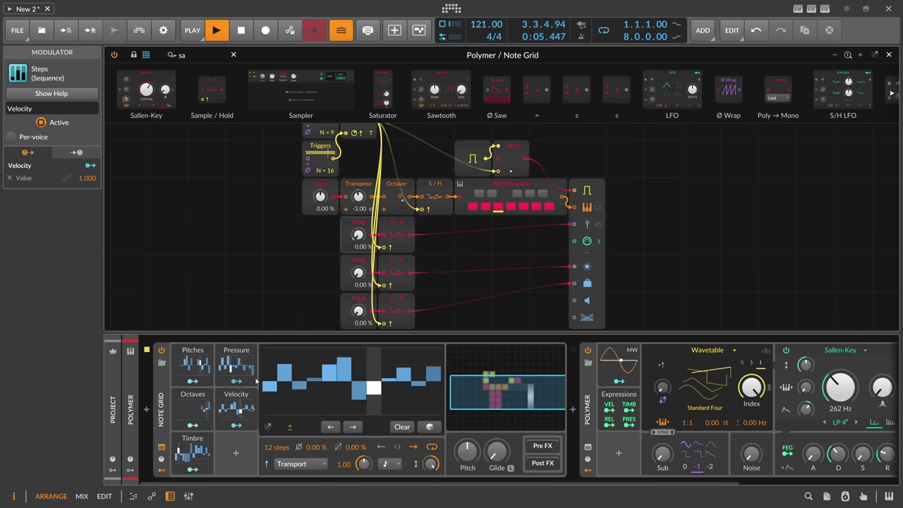
key("space")
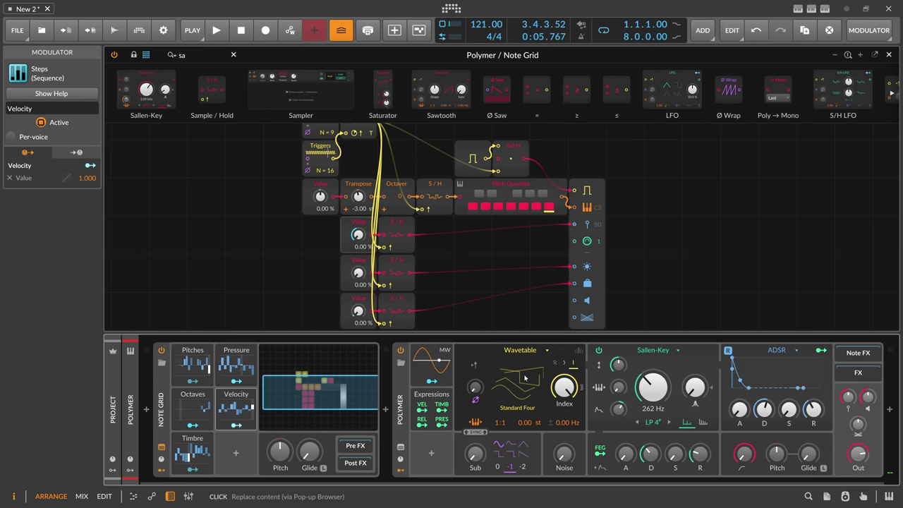
Replace the oscillator's wavetable with NoFund-Harmonics from the AAA Polarity-WT category.
left_click(524, 379)
left_click(297, 258)
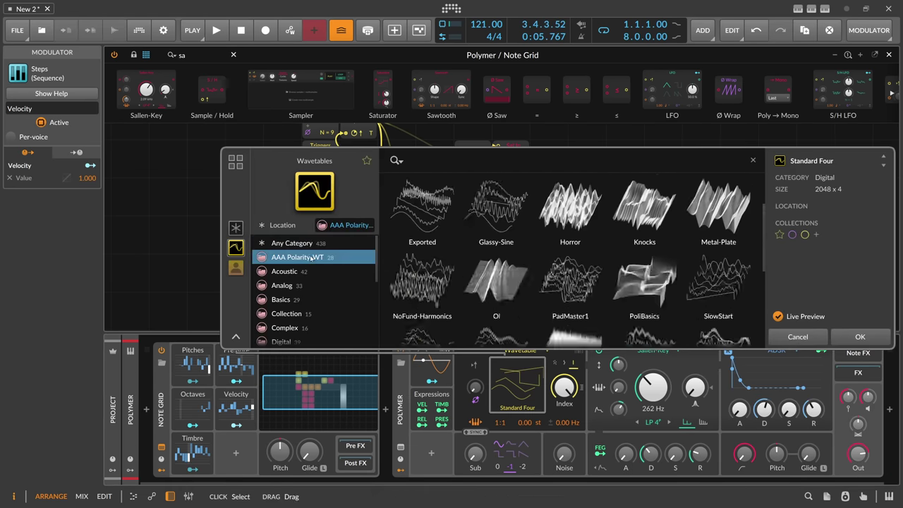
left_click_drag(759, 225, 759, 274)
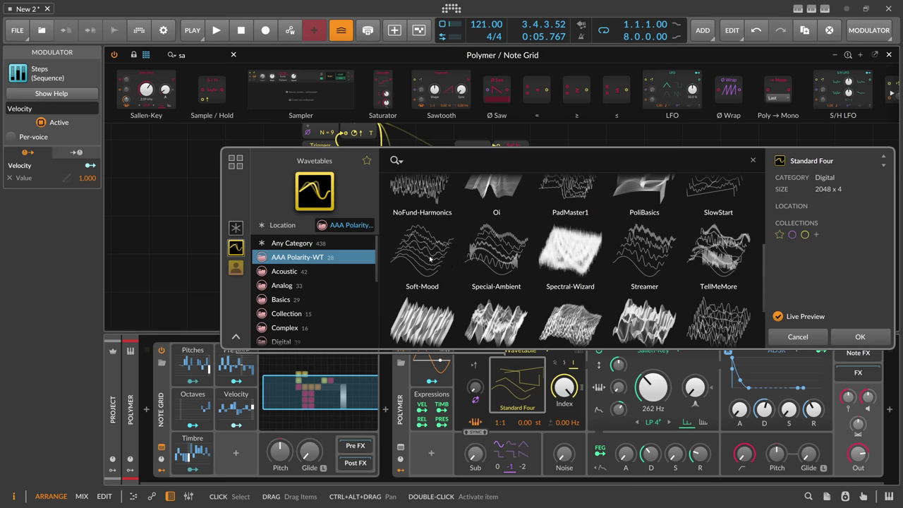
left_click(430, 259)
scroll(465, 269, "up", 1)
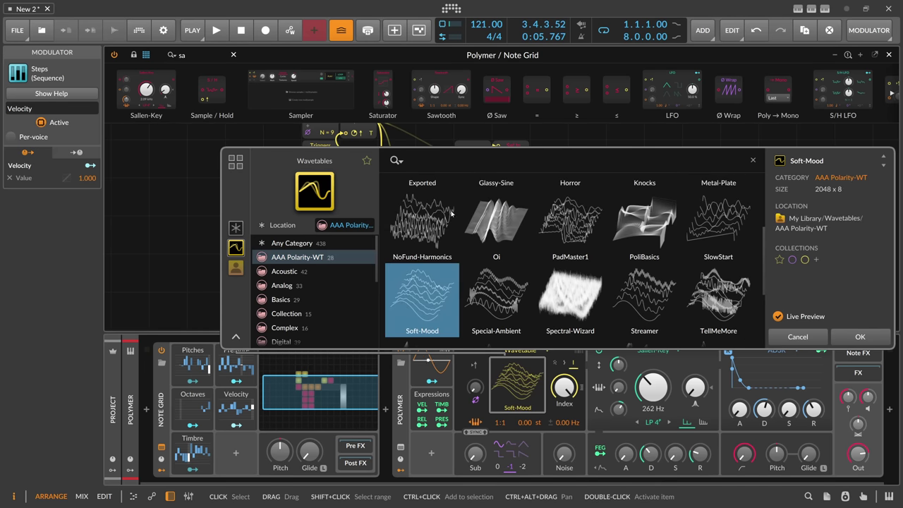
left_click(422, 235)
double_click(423, 235)
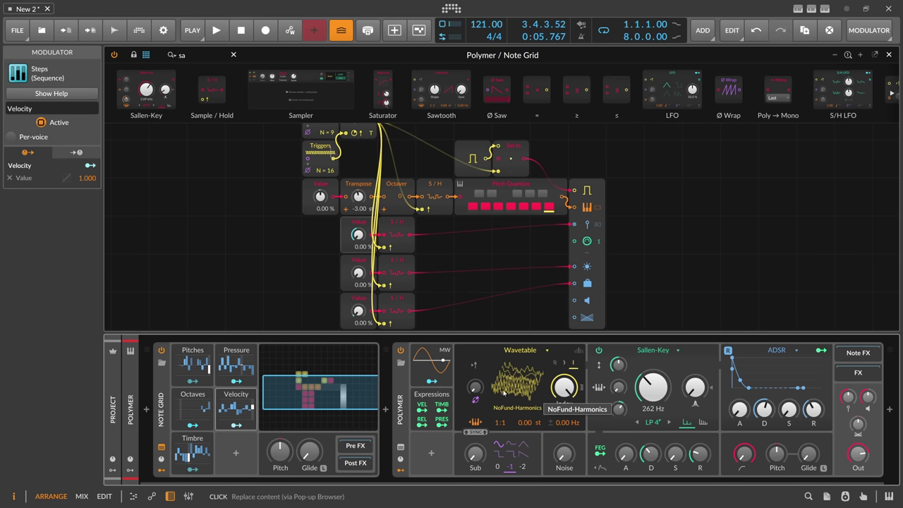
Set the sub oscillator to octave 0 and raise its level to about 54 %.
left_click(497, 466)
left_click_drag(477, 457, 477, 455)
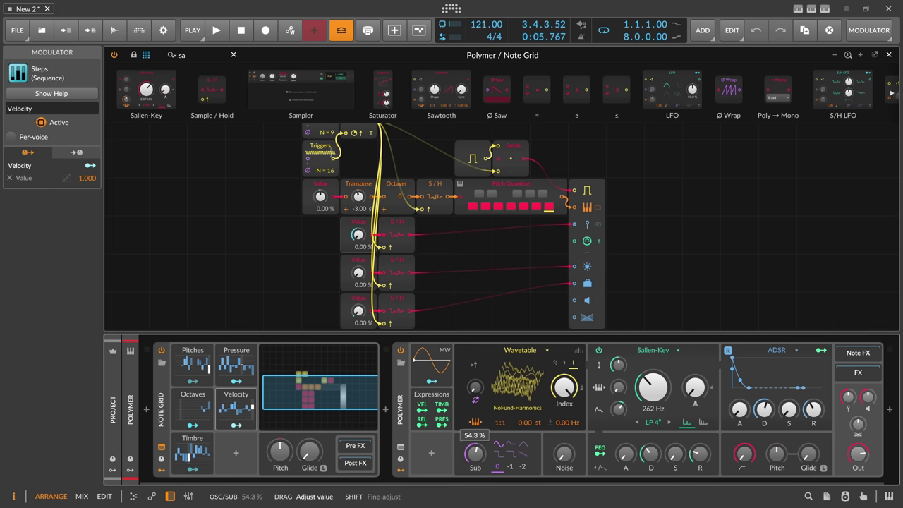
left_click(478, 457)
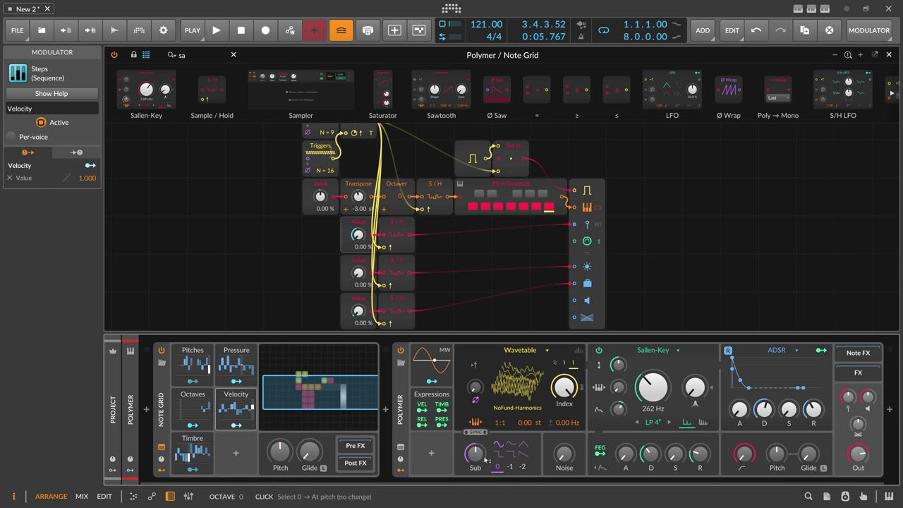
Audition the synth while readjusting the sub oscillator level, then reset the wavetable index to its default.
key("space")
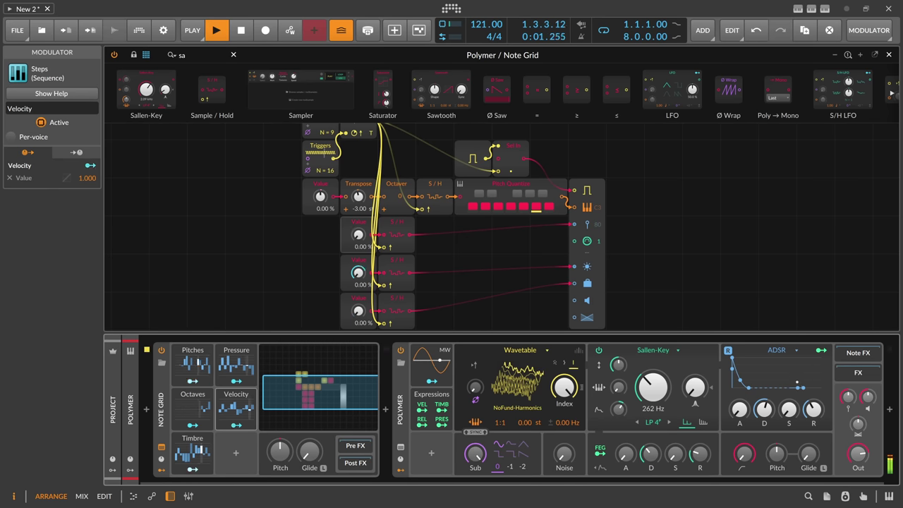
left_click_drag(476, 455, 475, 452)
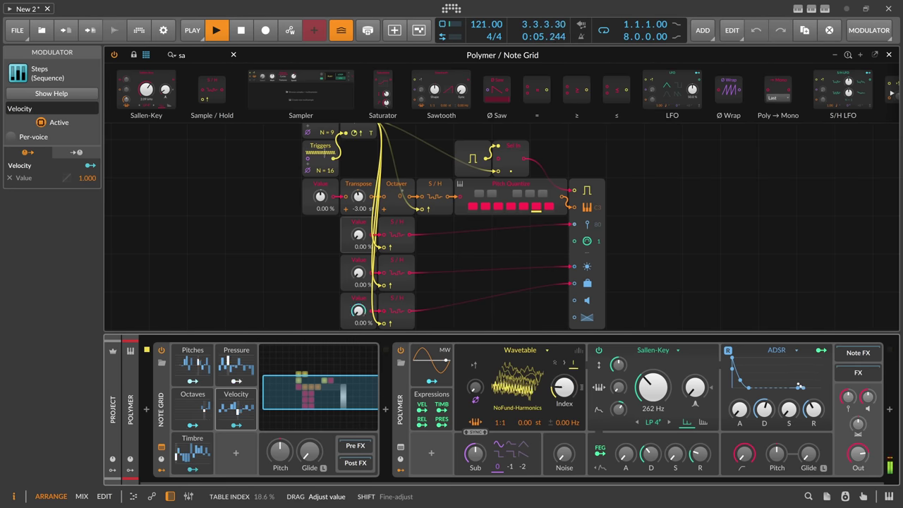
double_click(564, 386)
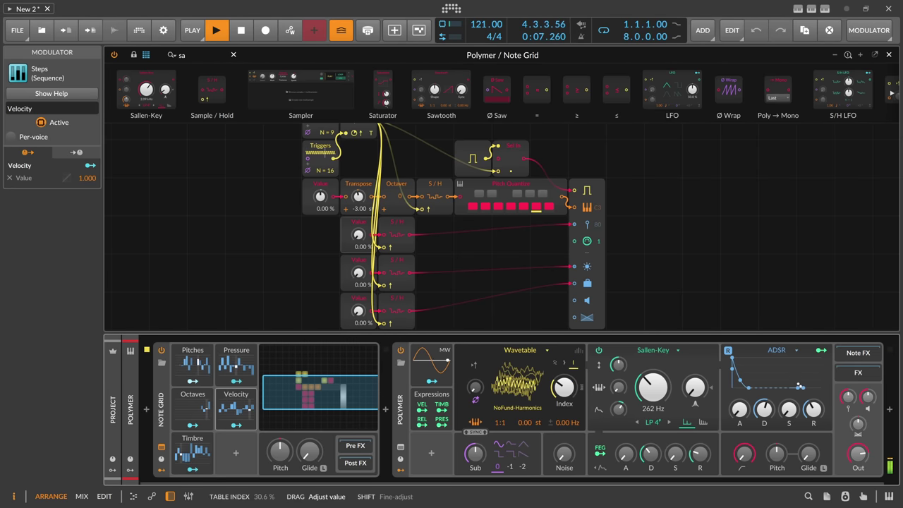
key("space")
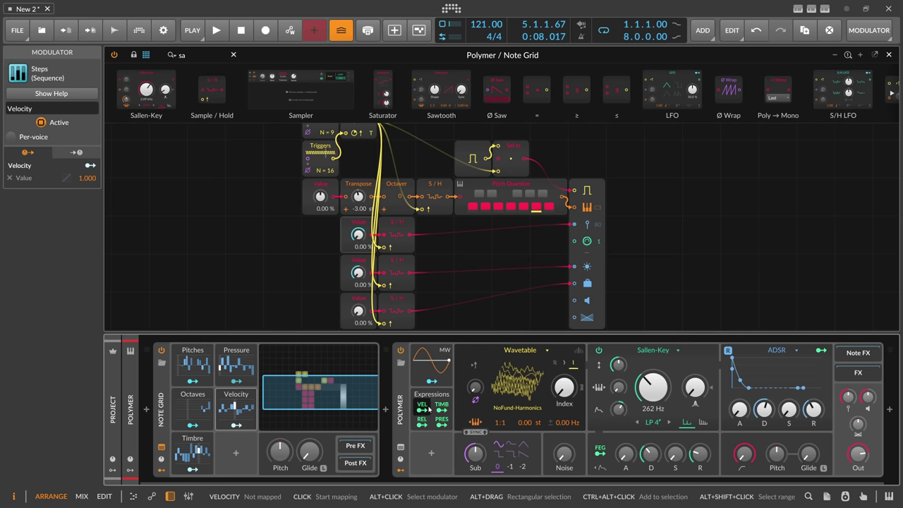
Try to modulate the filter's cutoff modulation amount with Polymer's Pressure expression, and undo the changes.
left_click(442, 411)
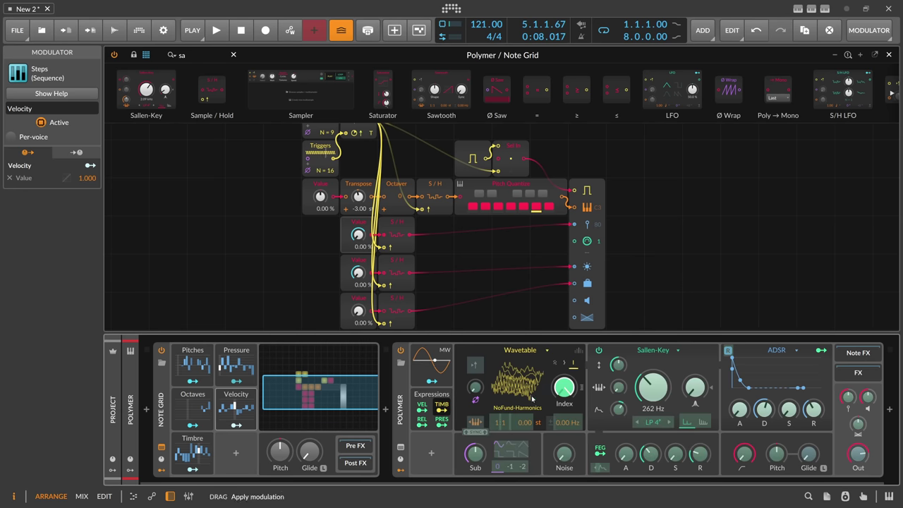
left_click(443, 420)
mouse_move(619, 410)
left_mouse_down()
mouse_move(623, 427)
mouse_move(623, 408)
left_mouse_up()
left_click(623, 411)
key("ctrl+z")
key("ctrl+z")
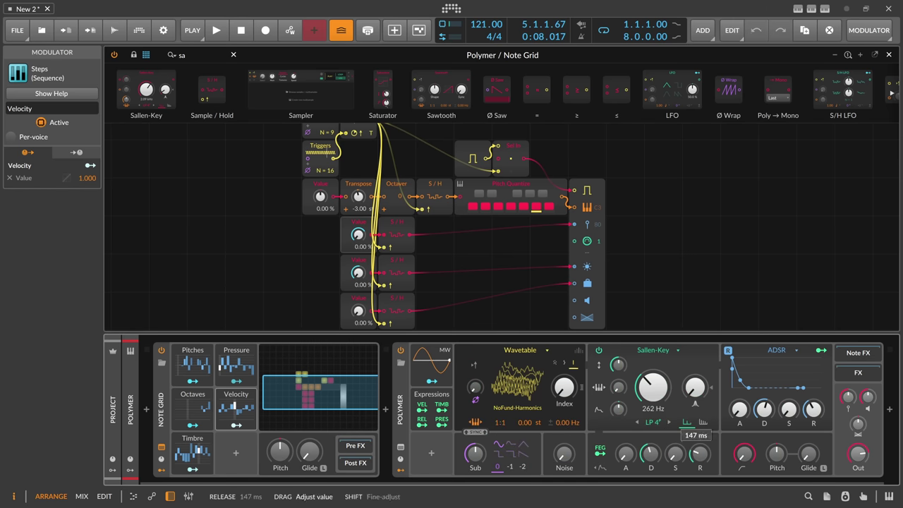
Start playback and set Polymer's sub oscillator level to about 48 %.
key("space")
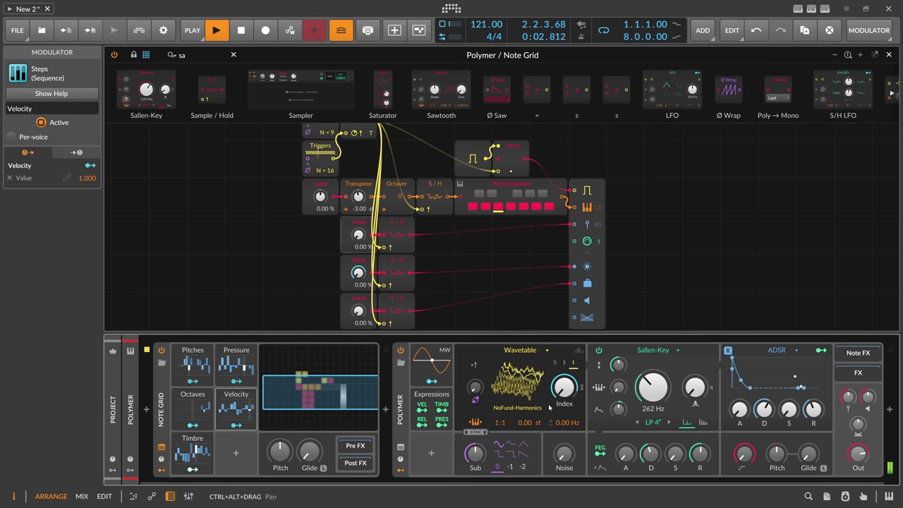
left_click_drag(475, 451, 476, 452)
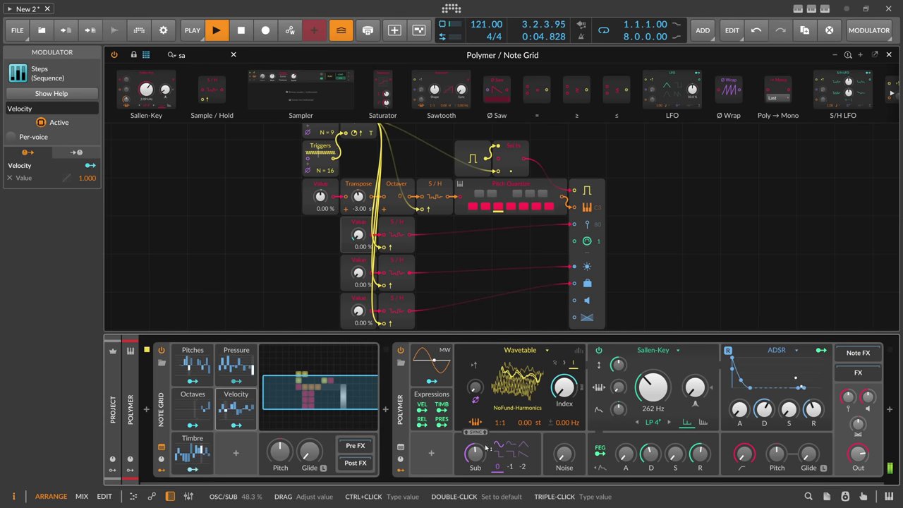
Set the Sallen-Key filter's cutoff modulation amount to 12 st and switch its filter mode to LP 3.
right_click(618, 409)
left_click(647, 476)
left_click_drag(618, 409, 618, 403)
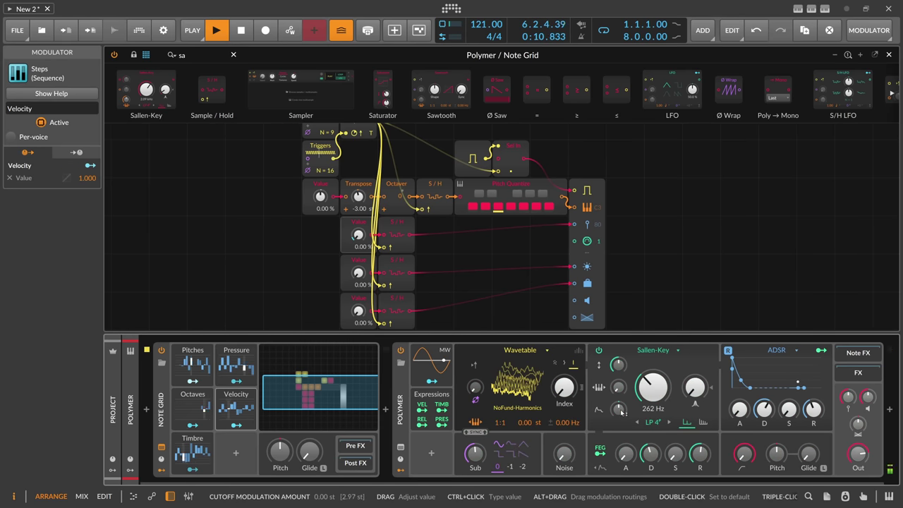
type("2")
key("Return")
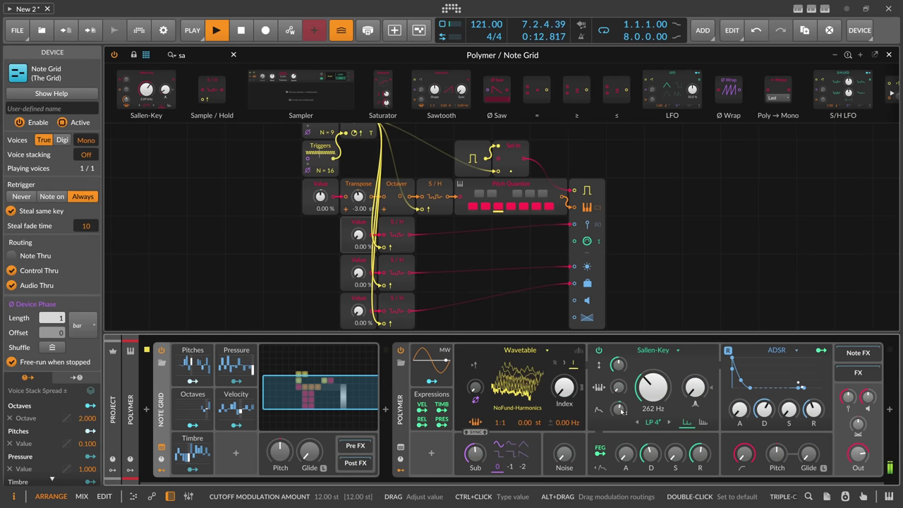
left_click(637, 423)
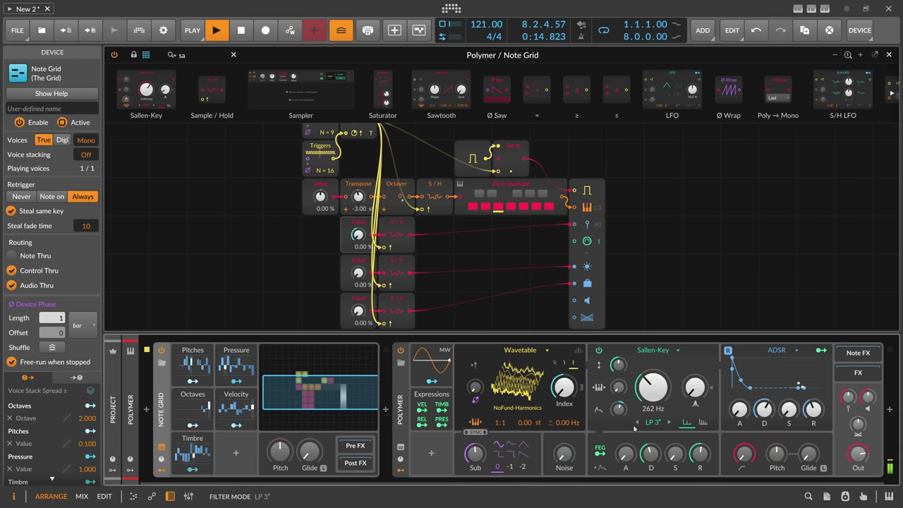
Insert the Delay-2 Init preset after Polymer in the device chain.
scroll(635, 480, "right", 1)
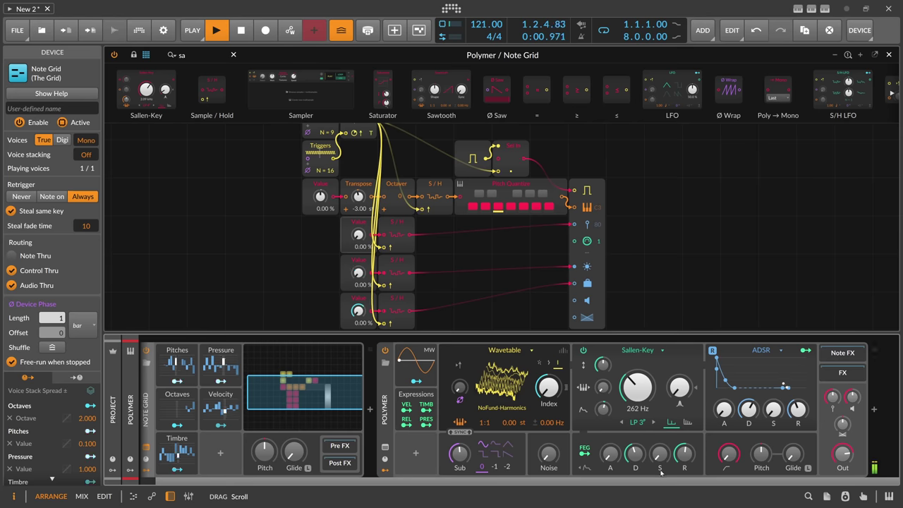
scroll(635, 481, "right", 1)
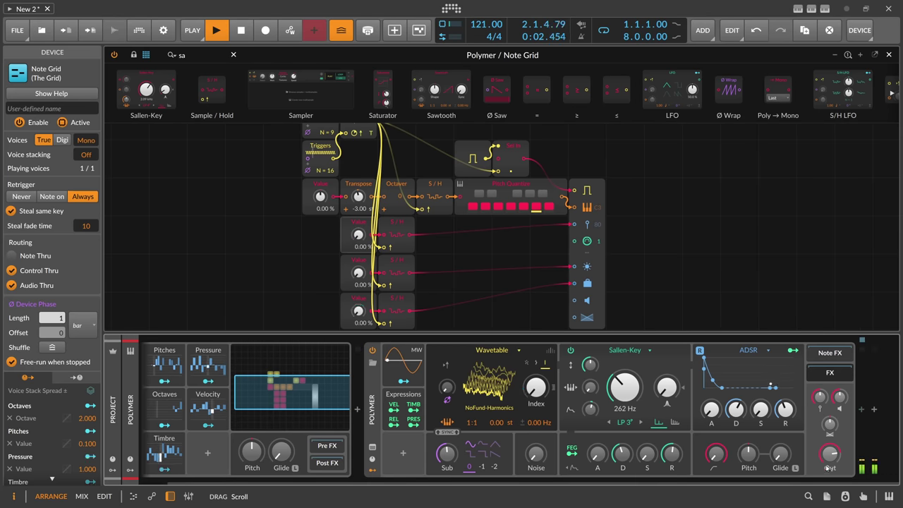
left_click(862, 410)
type("delay")
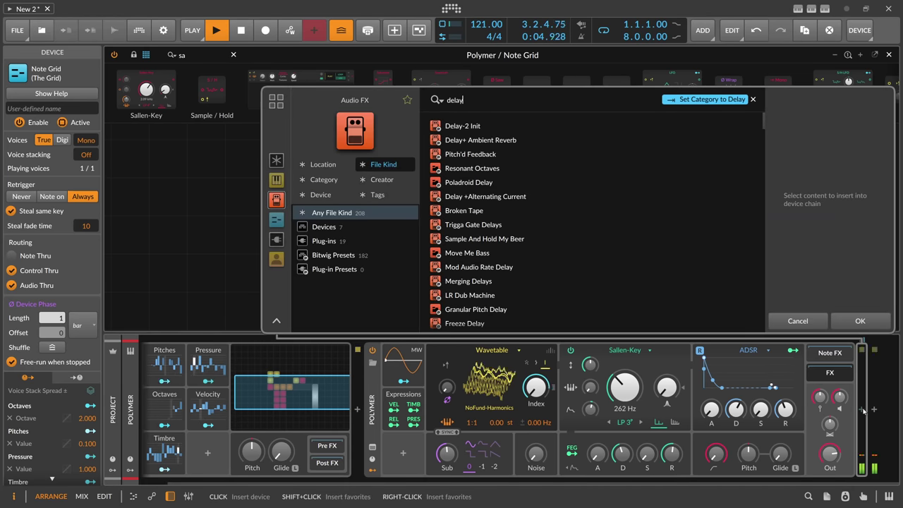
key("Return")
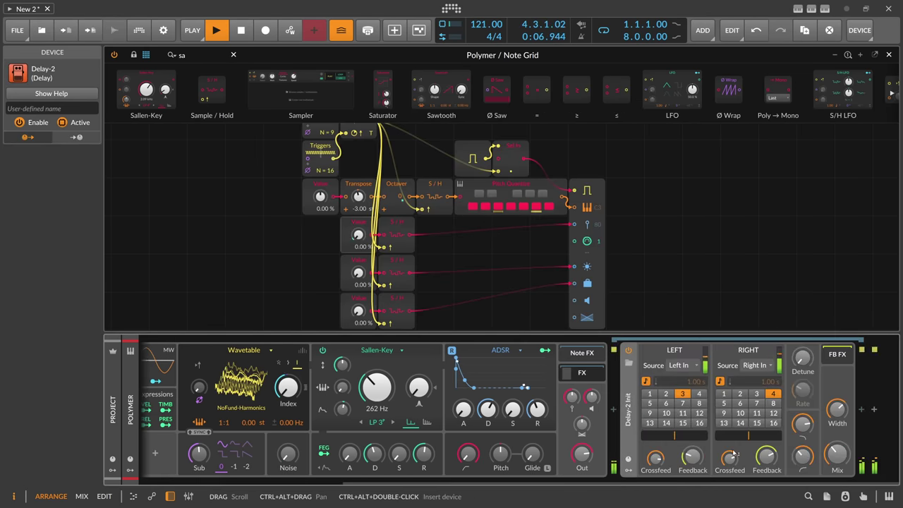
Insert the Delay+ Ambient Reverb preset between Polymer and the Delay-2 device.
left_click(617, 410)
type("delay")
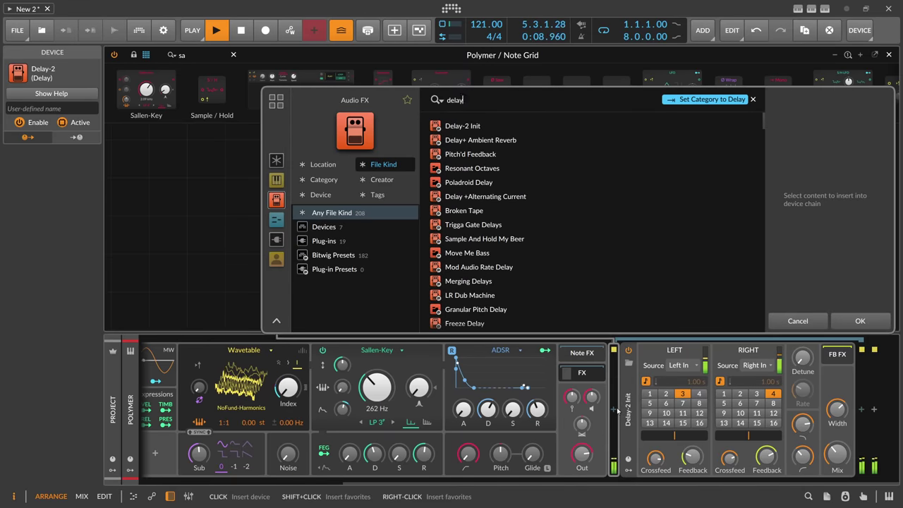
key("Down")
key("Return")
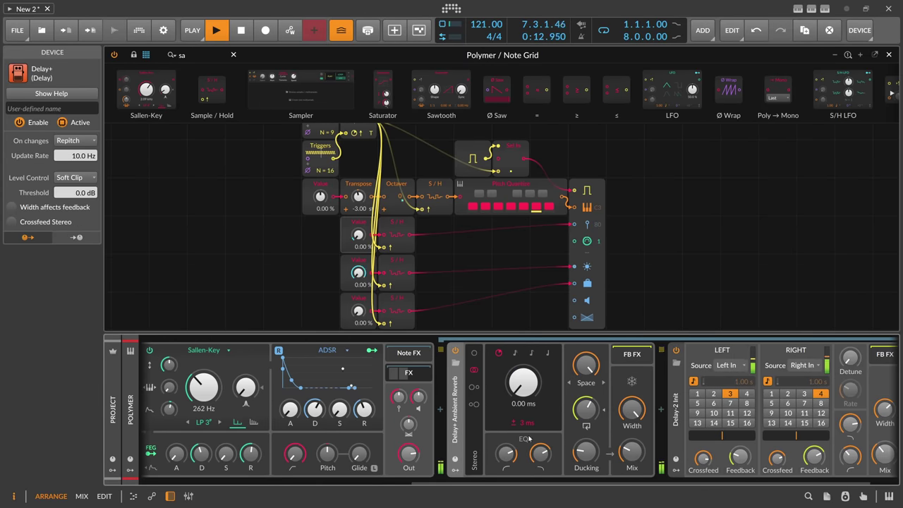
mouse_move(586, 409)
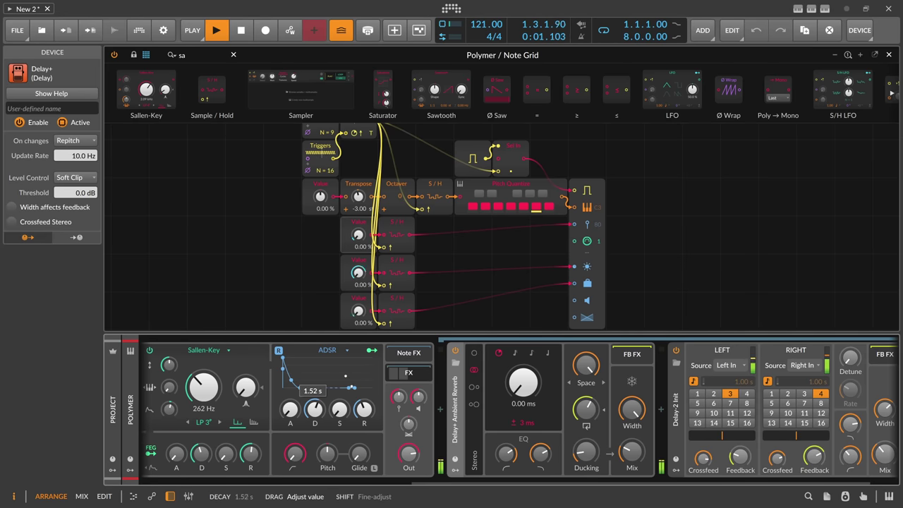
Insert the Convolution device between Polymer and the Delay+ Ambient Reverb.
left_click(442, 410)
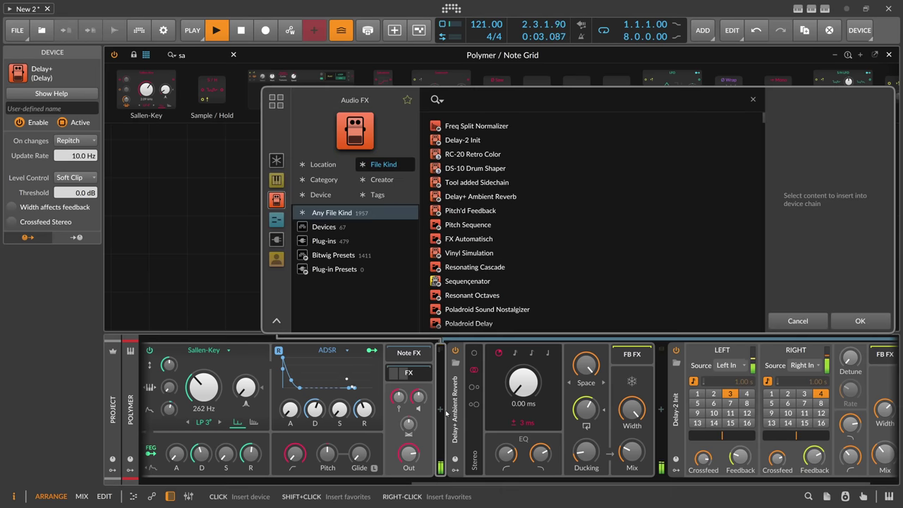
type("convo")
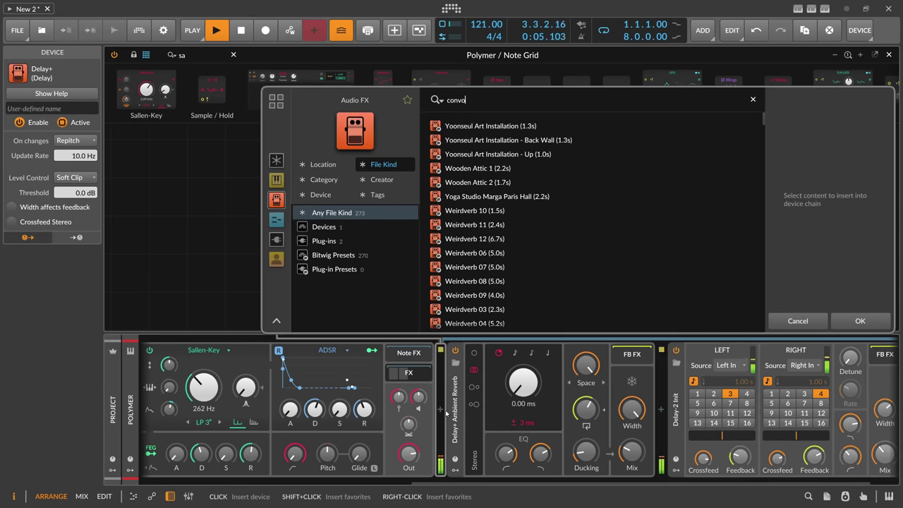
type("lu")
left_click(348, 227)
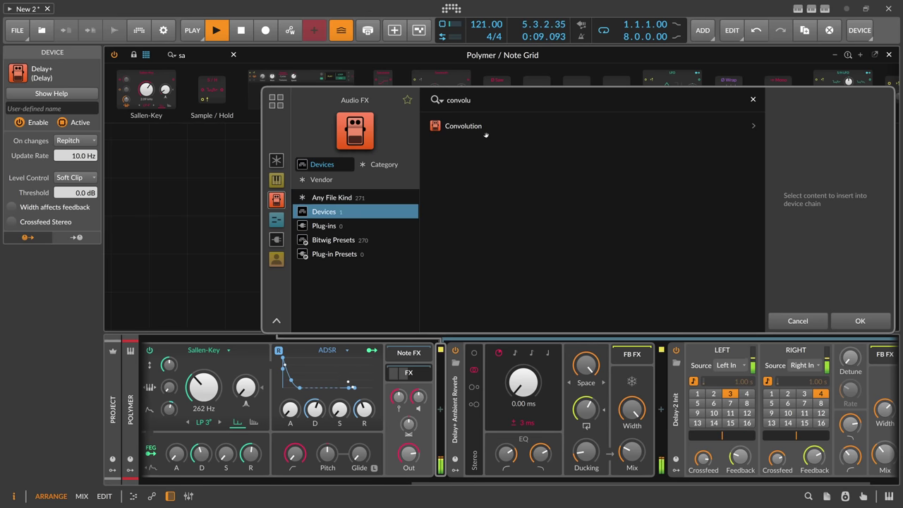
double_click(474, 126)
Set the Convolution reverb's mix to about 30 % while listening to the effect chain.
left_click_drag(666, 412, 666, 415)
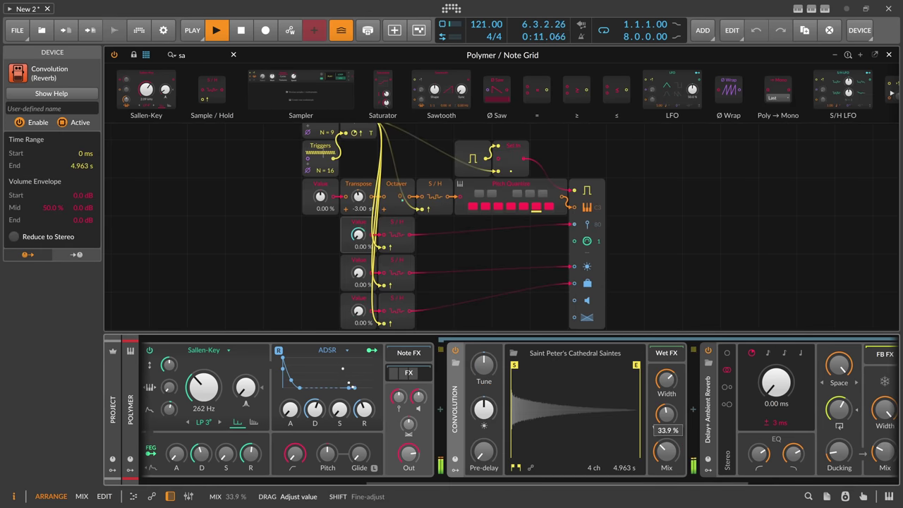
scroll(494, 452, "right", 5)
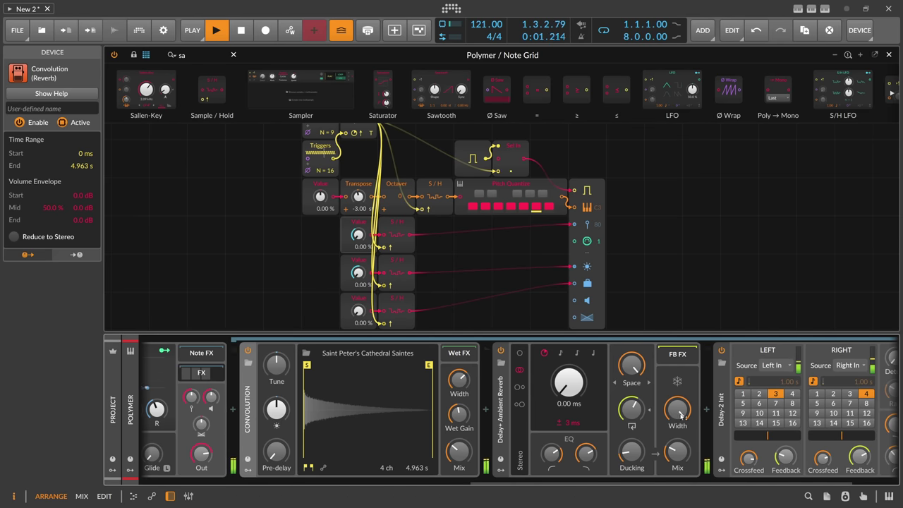
left_click(721, 403)
left_click(501, 401)
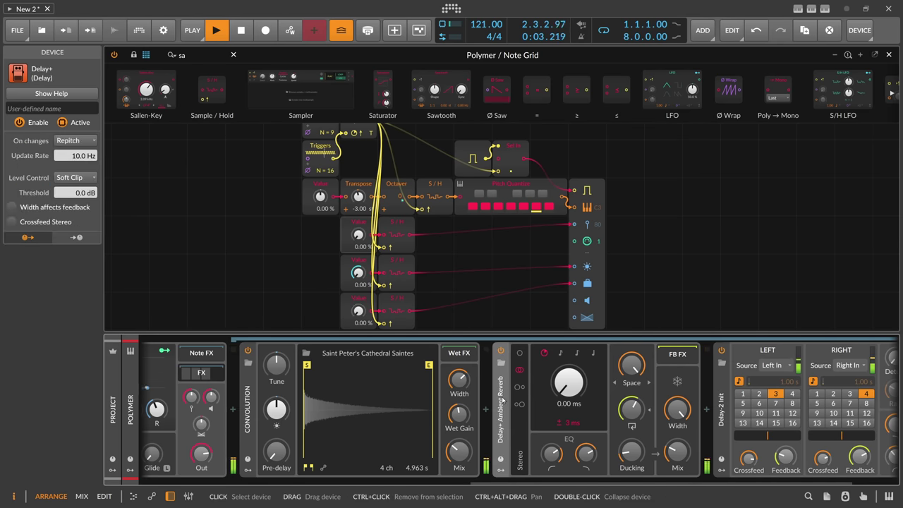
left_click(457, 454)
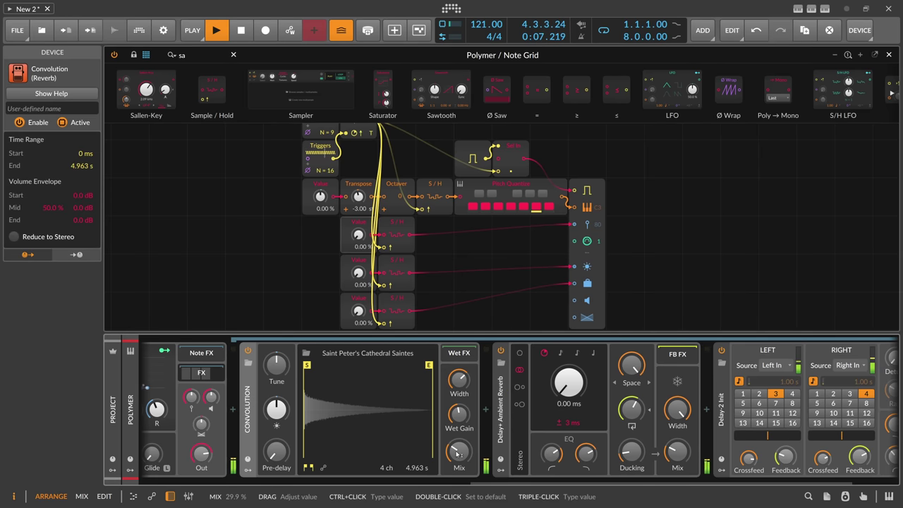
Insert a Peak Limiter after Delay-2 at the end of the device chain and set its input gain to +8.0 dB.
scroll(850, 469, "right", 2)
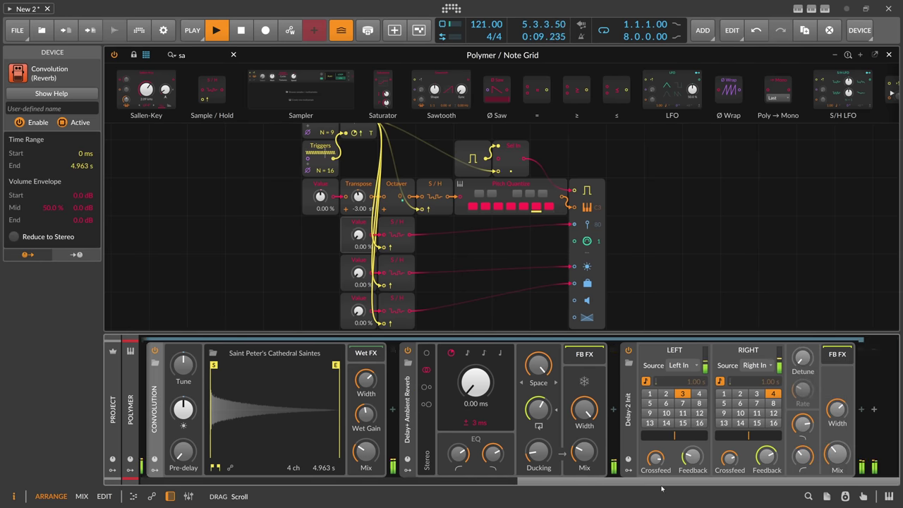
scroll(662, 484, "left", 5)
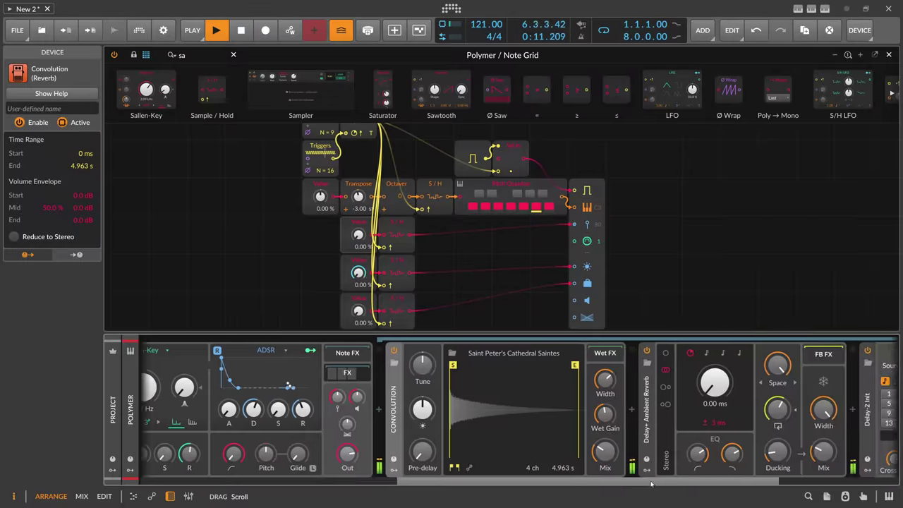
scroll(662, 484, "right", 5)
left_click(885, 411)
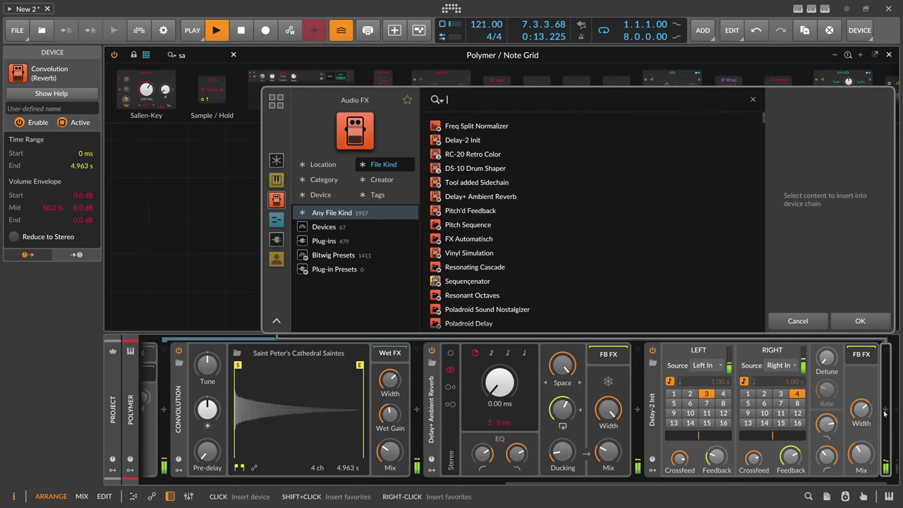
type("peak")
key("Down")
key("Down")
key("Down")
key("Return")
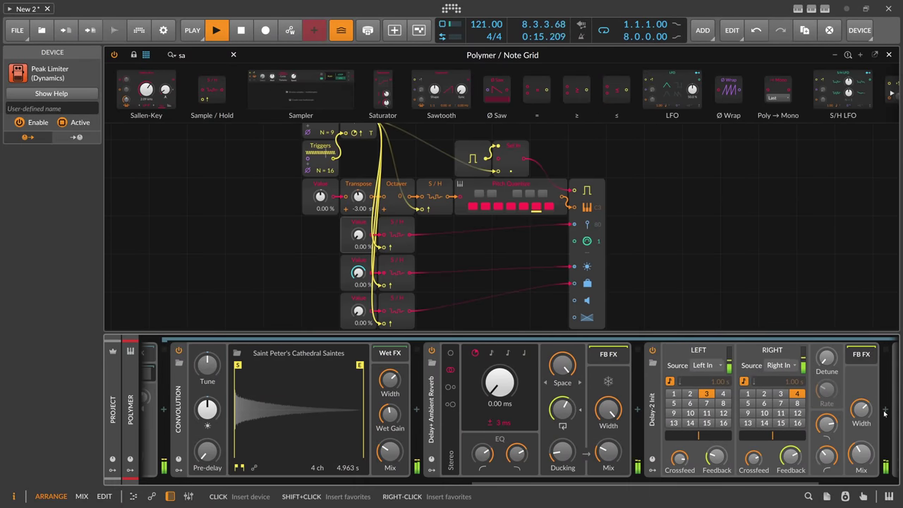
left_click_drag(753, 452, 753, 434)
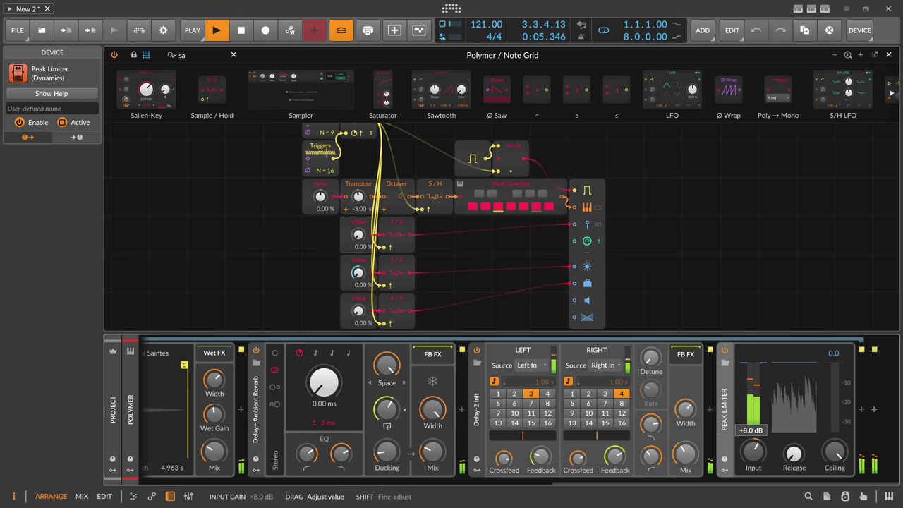
Try out Polymer's phase modulation amount, and modulate that amount with the Velocity expression.
scroll(427, 460, "left", 10)
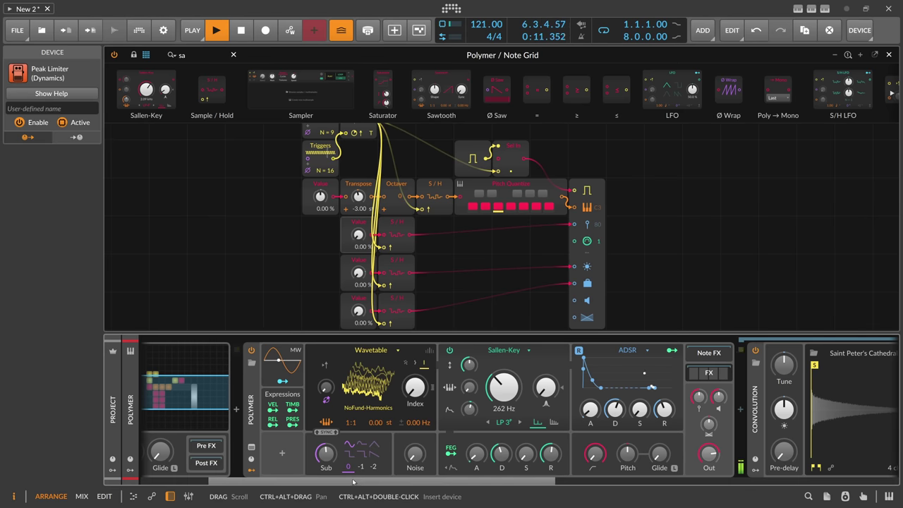
scroll(259, 479, "left", 3)
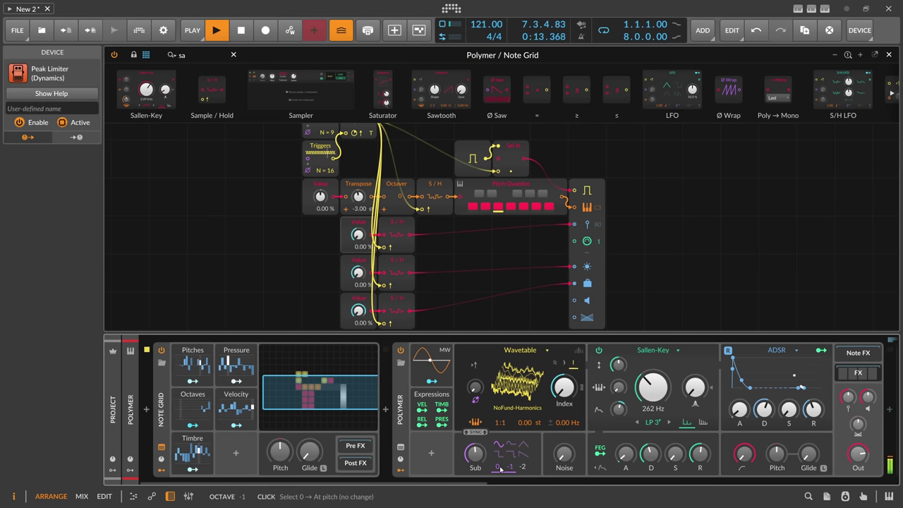
left_click_drag(476, 387, 475, 385)
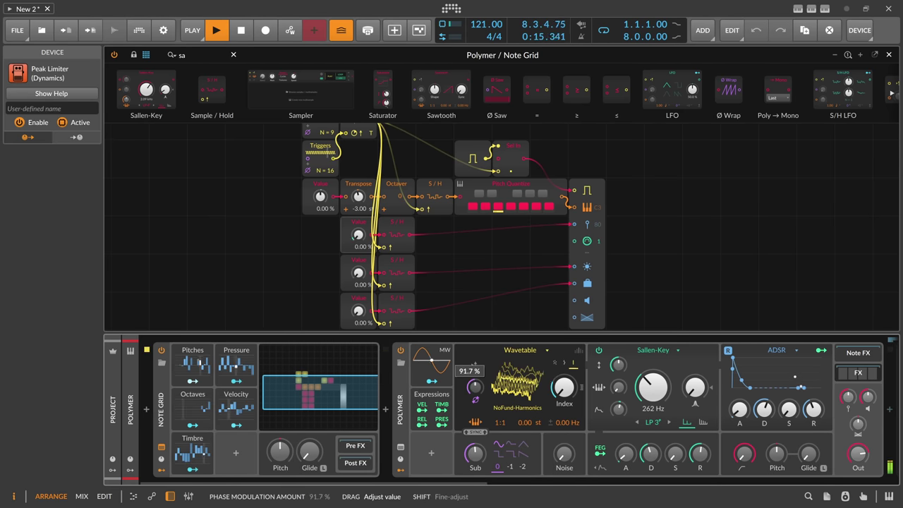
left_click(422, 411)
left_click_drag(475, 388, 476, 386)
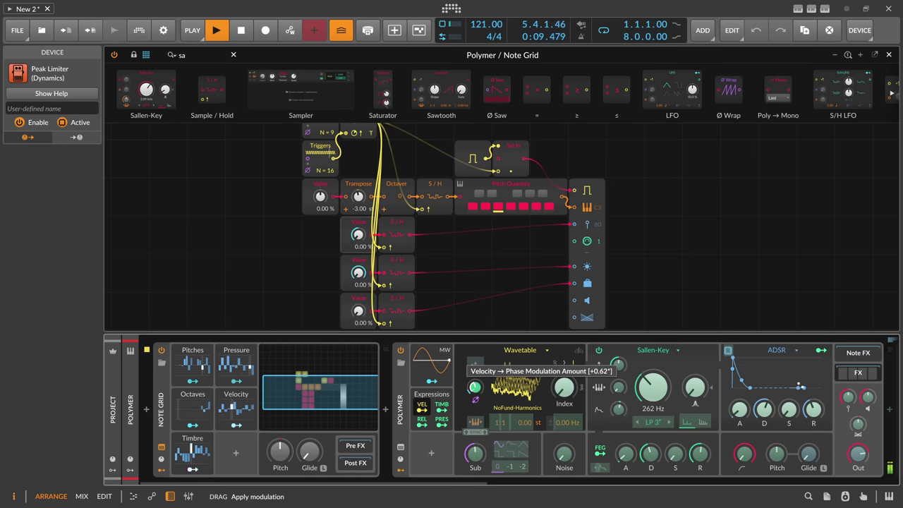
left_click_drag(476, 387, 483, 403)
Redraw the Octaves step pattern with step 9 raised, step 12 lowered, step 13 at zero and step 14 slightly raised.
left_click(212, 411)
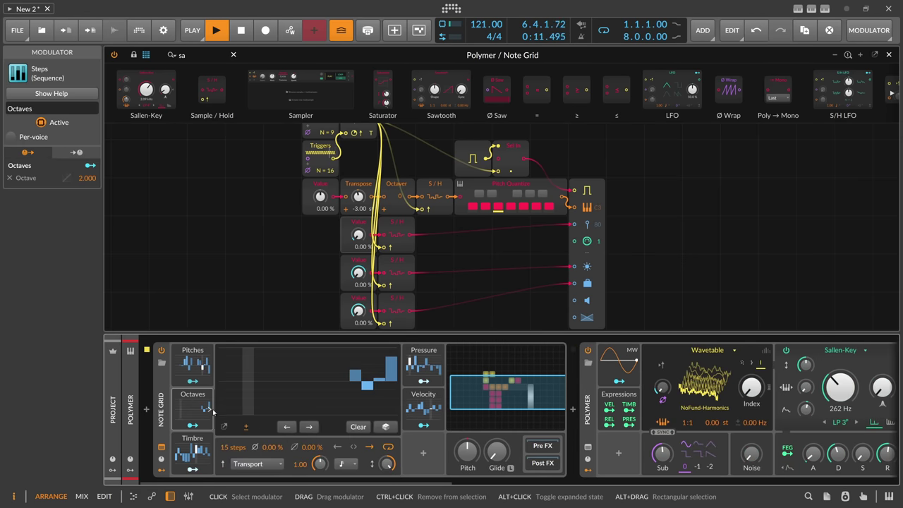
left_click(345, 463)
left_click(361, 274)
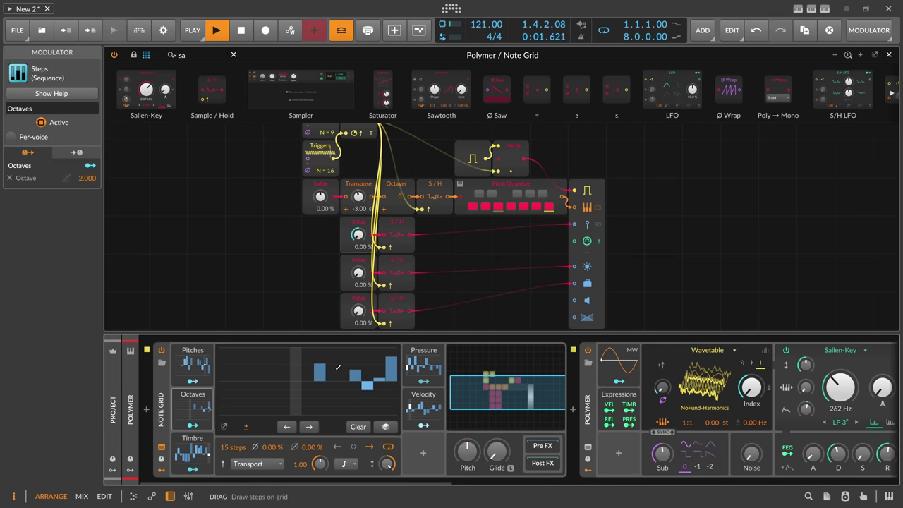
left_click(379, 376)
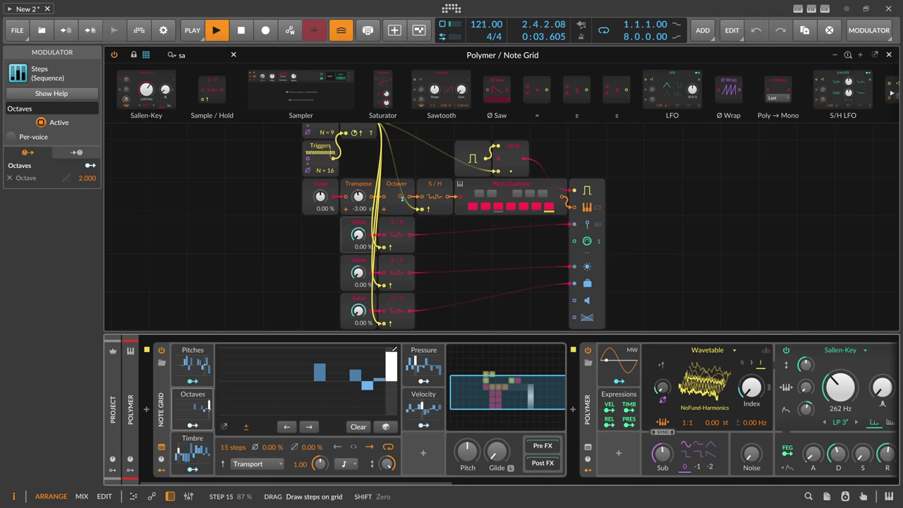
left_click(367, 385)
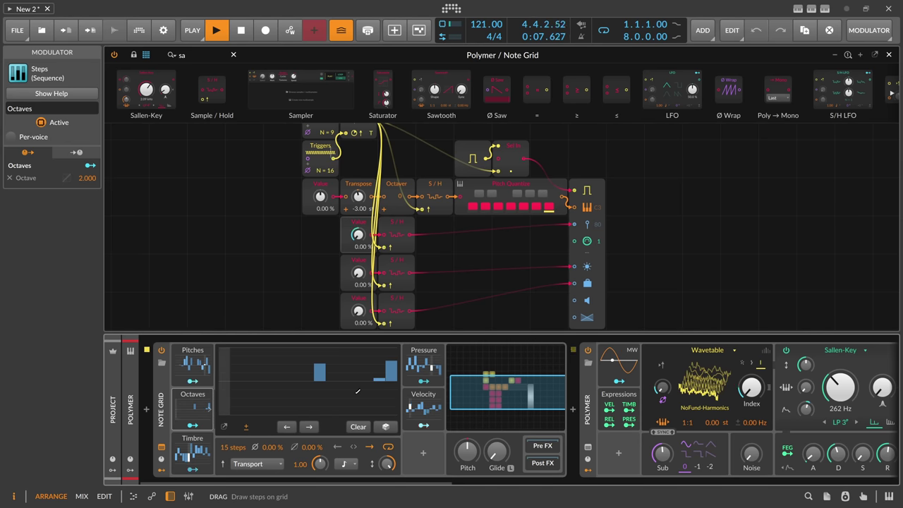
left_click(354, 400)
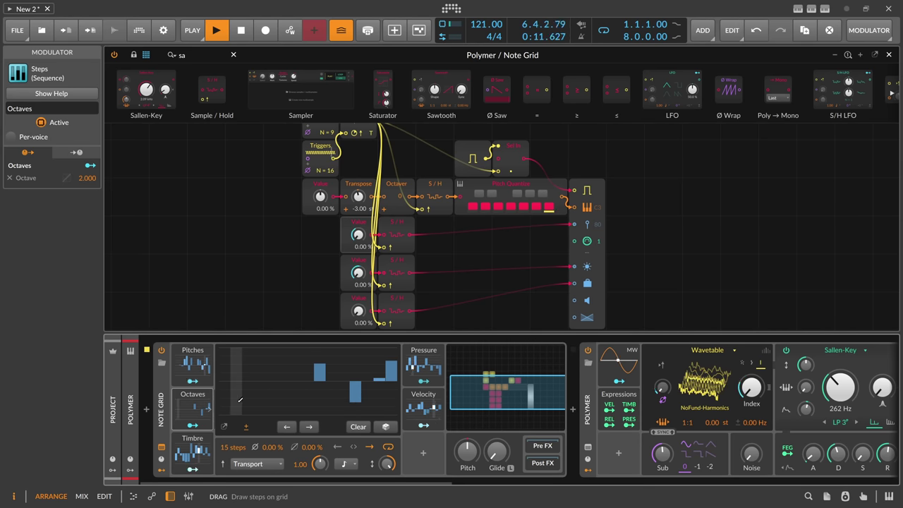
left_click(192, 395)
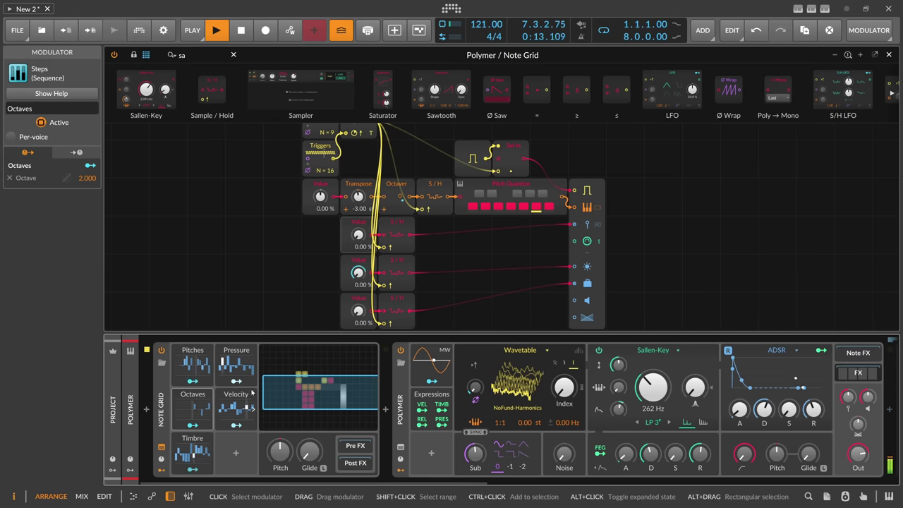
Redraw the Pitches step pattern, lowering step 6, zeroing steps 4 and 11, and raising step 16 above zero.
left_click(193, 363)
left_click_drag(252, 377, 249, 372)
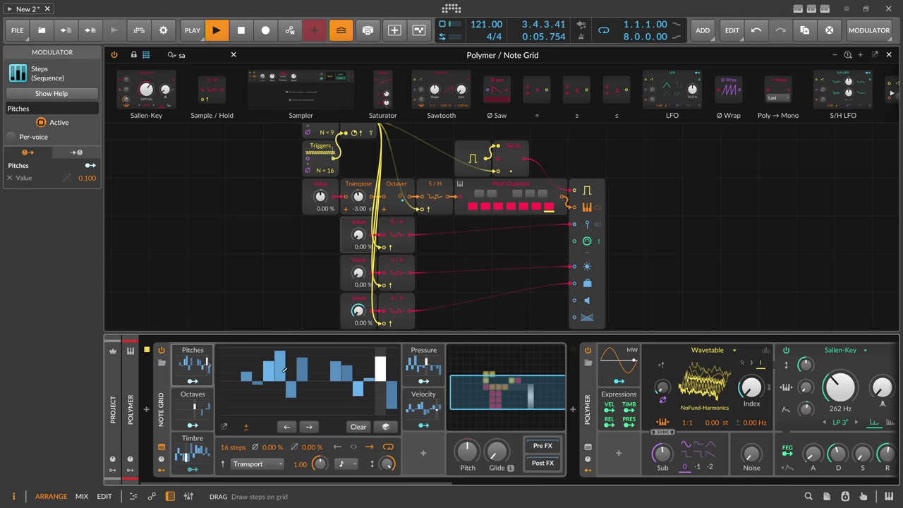
left_click(285, 367)
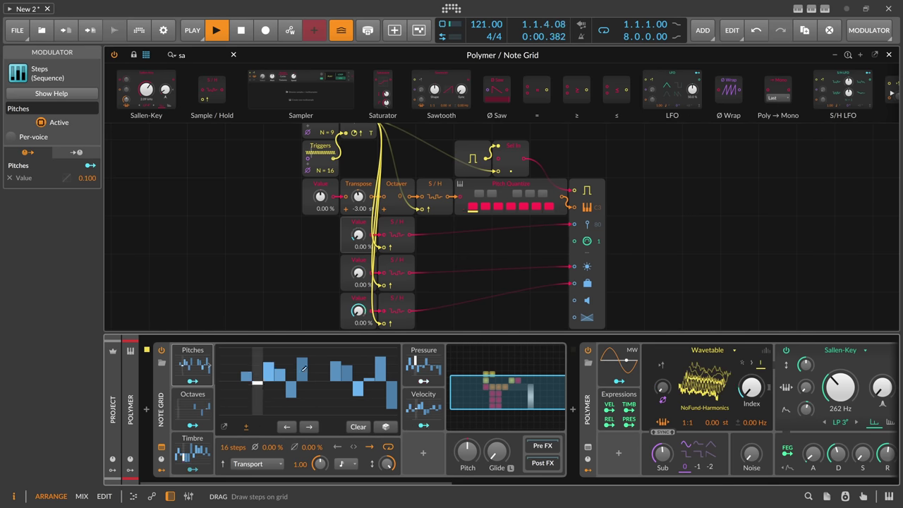
left_click(349, 367)
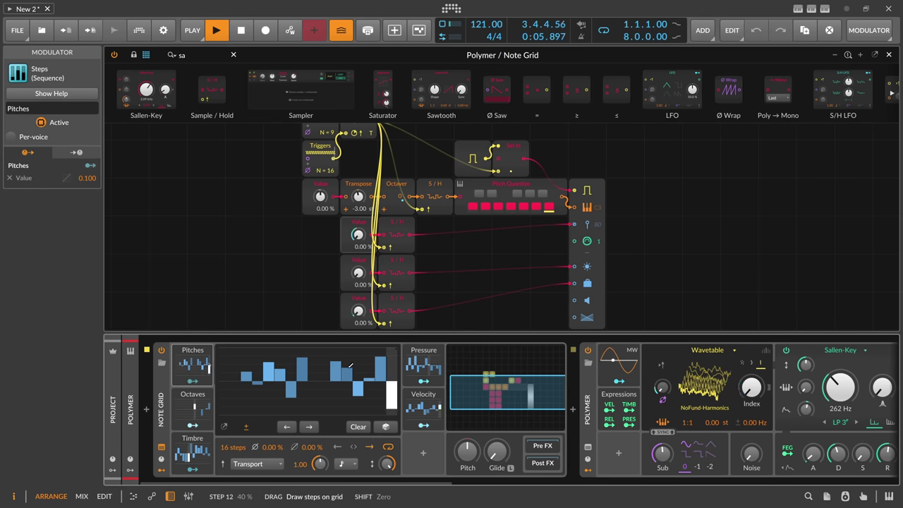
left_click_drag(351, 366, 394, 366)
left_click(187, 377)
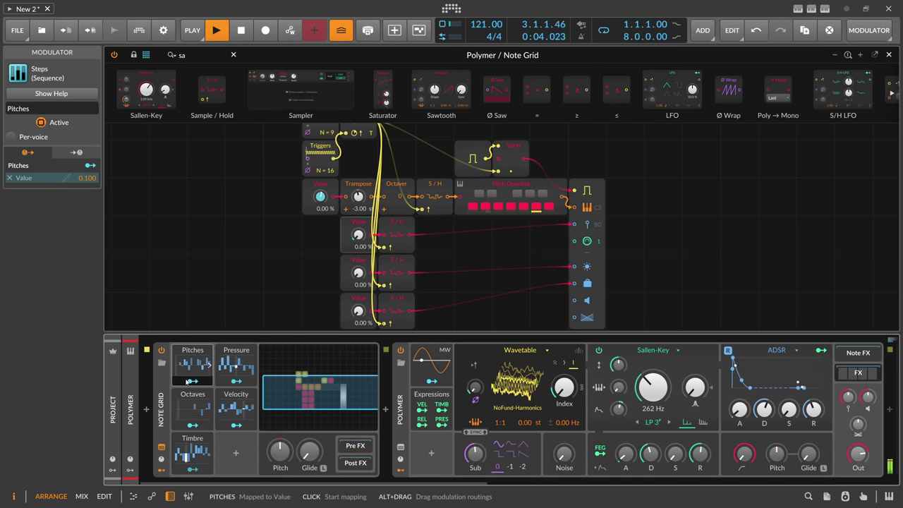
Free the slot beside the Pitches modulator, insert a Mix modulator there and route Pitches to its signal A at 1.000.
left_click_drag(235, 364, 245, 418)
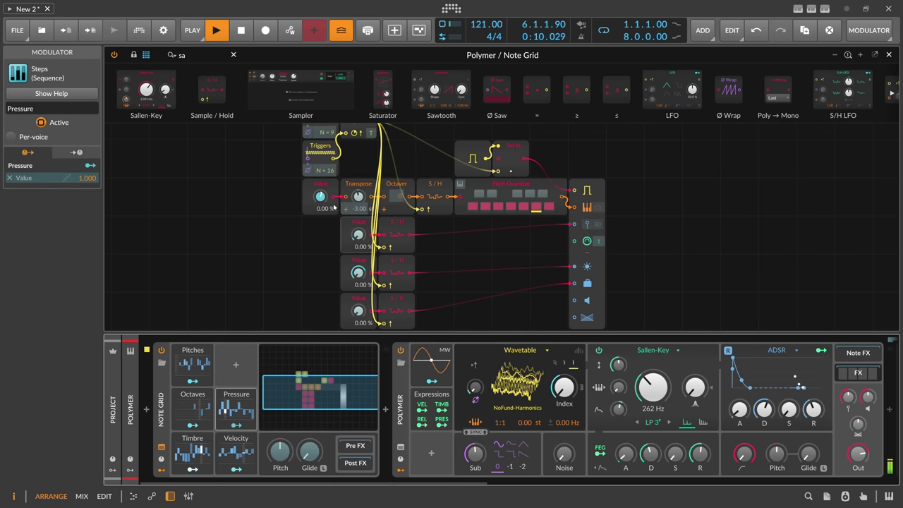
left_click_drag(334, 207, 332, 201)
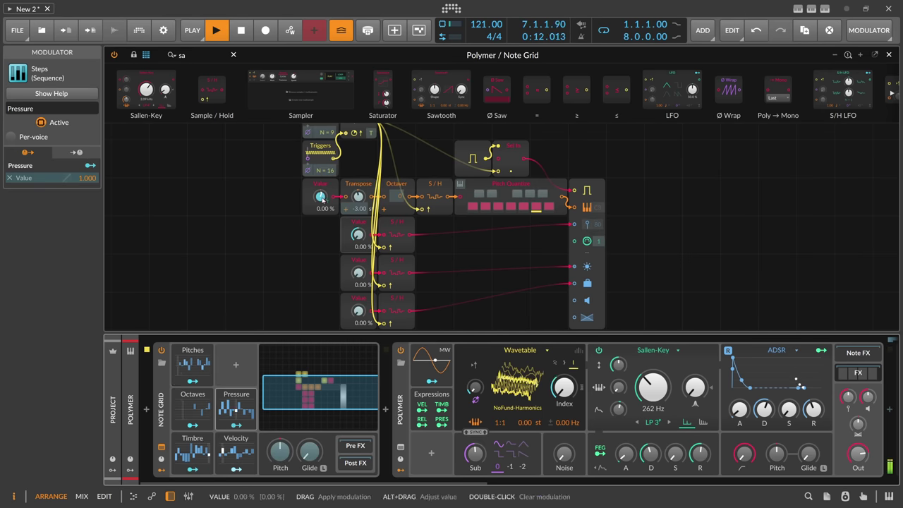
left_click(236, 365)
type("mix")
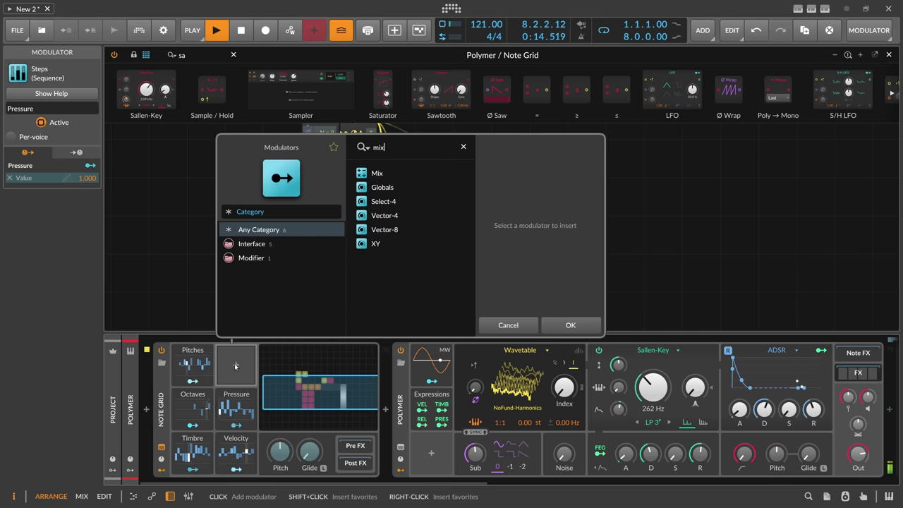
key("Return")
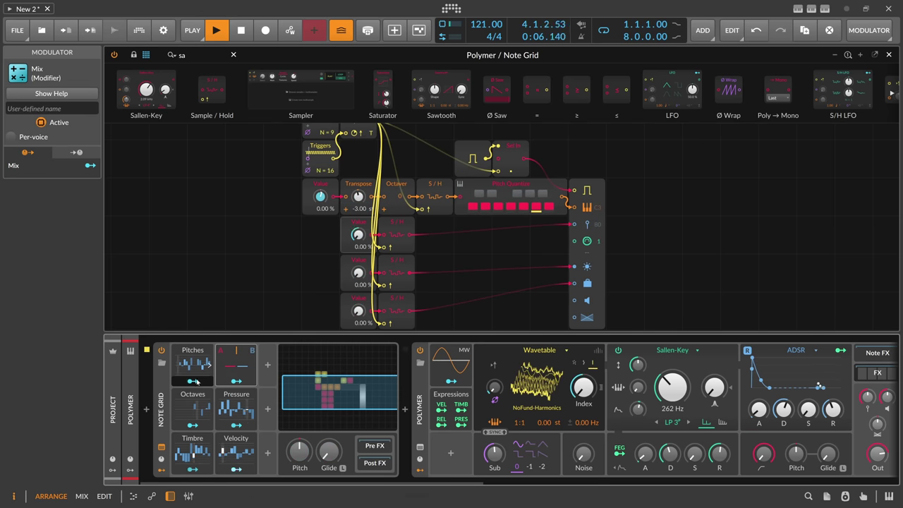
left_click_drag(233, 371, 233, 353)
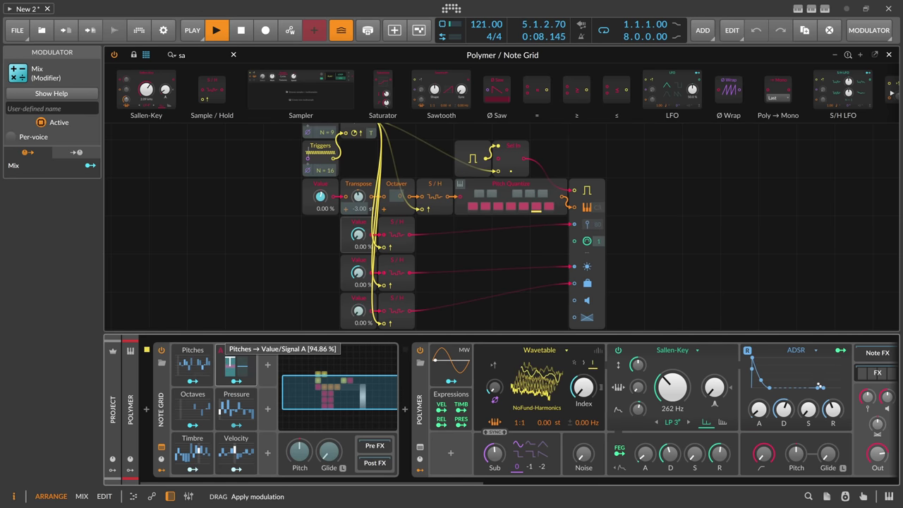
left_click_drag(230, 361, 230, 362)
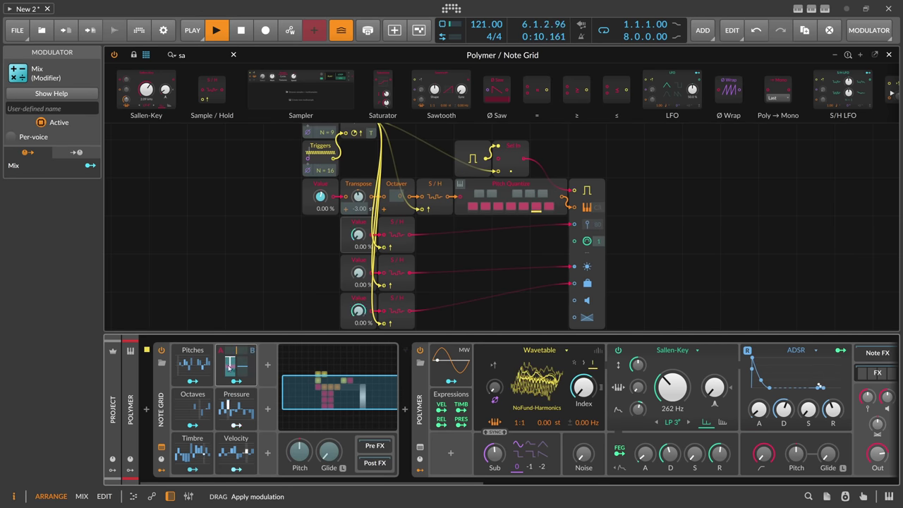
Duplicate the Pitches modulator, route the copy to the Mix modulator's signal B at 1.000, and open the copy's steps.
left_click(192, 362)
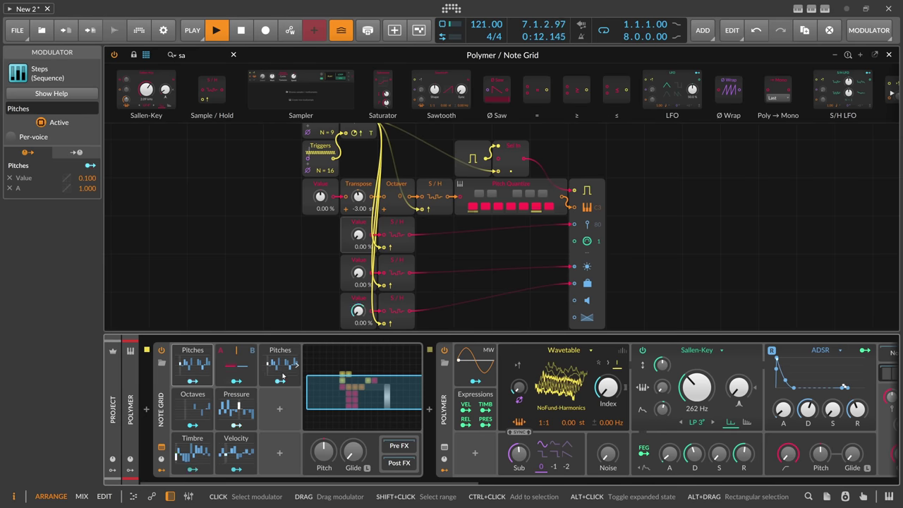
left_click(281, 379)
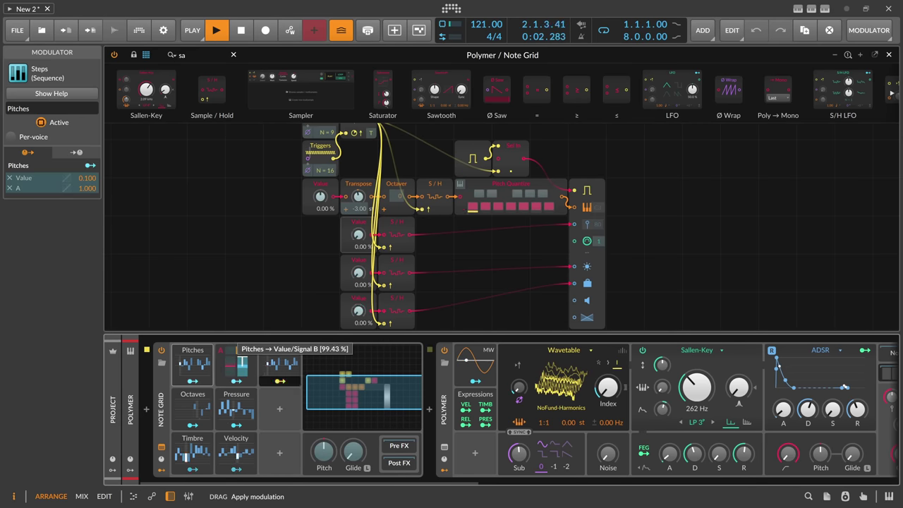
left_click(242, 363)
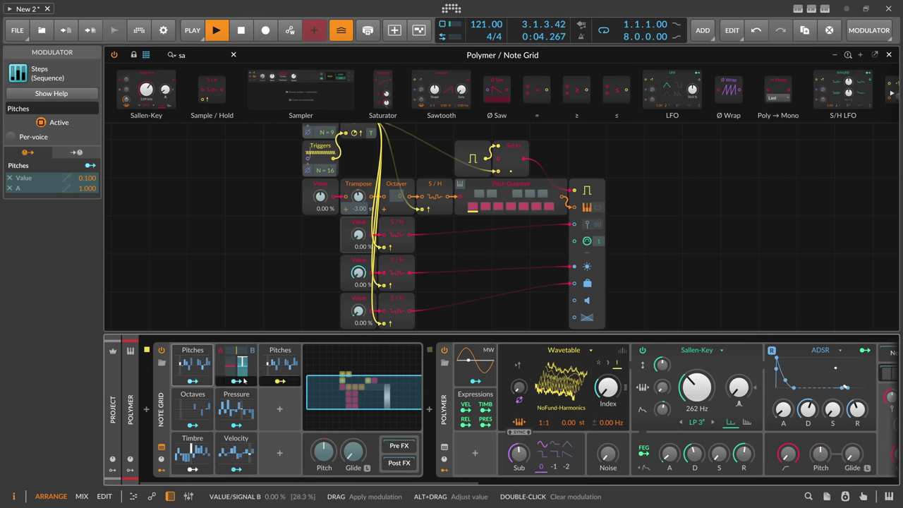
left_click(280, 361)
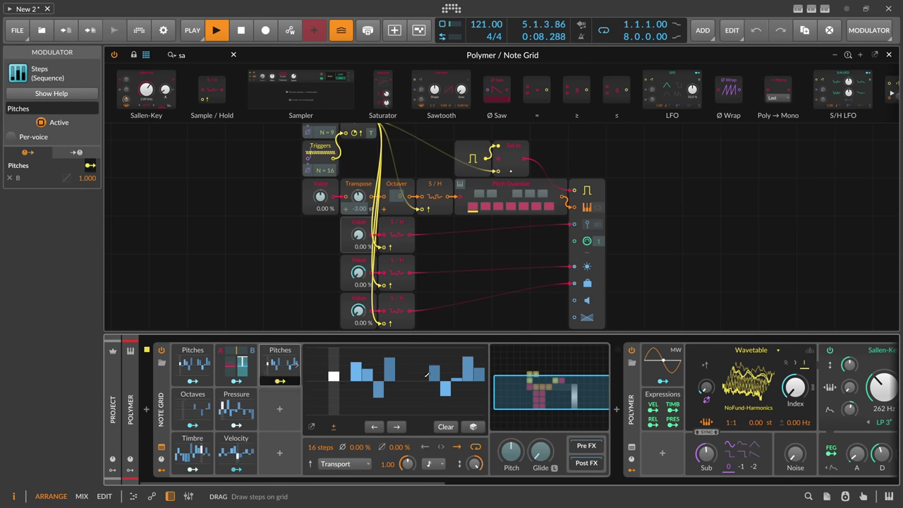
Try the Alt-Inverse transform on the duplicated Pitches steps.
right_click(427, 374)
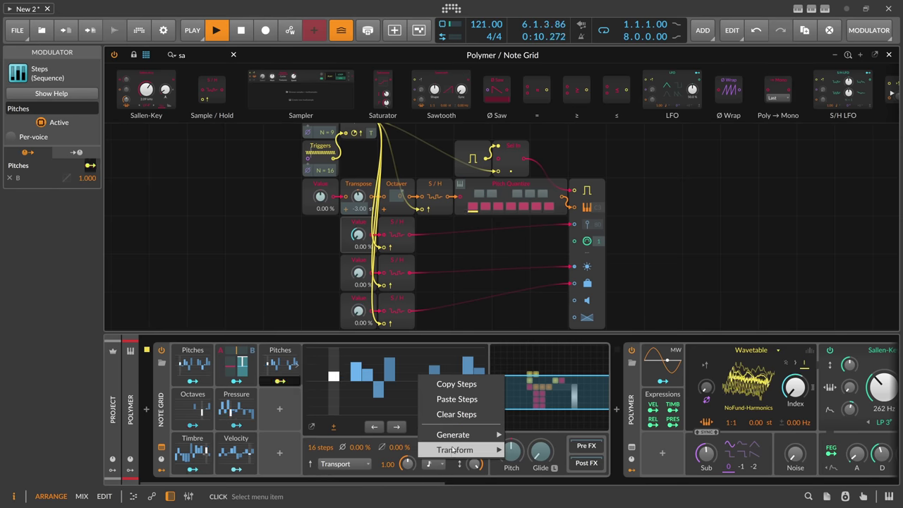
mouse_move(454, 449)
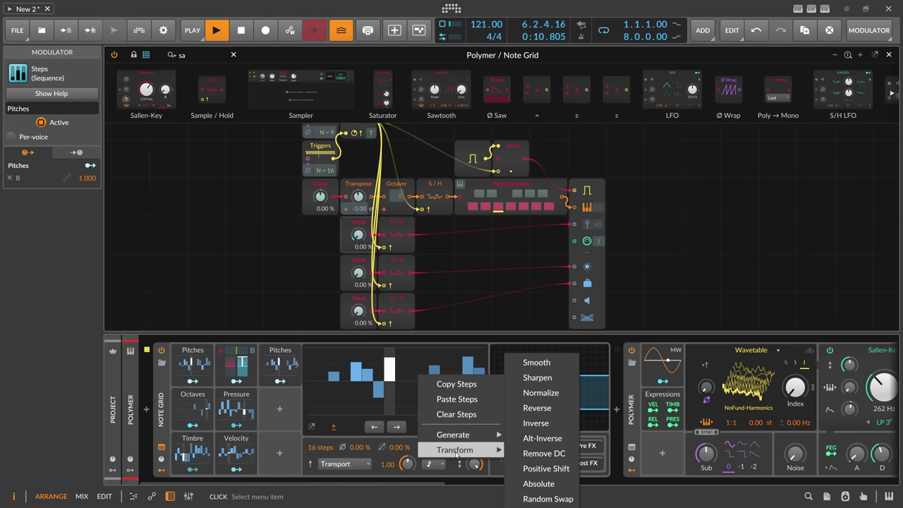
left_click(555, 438)
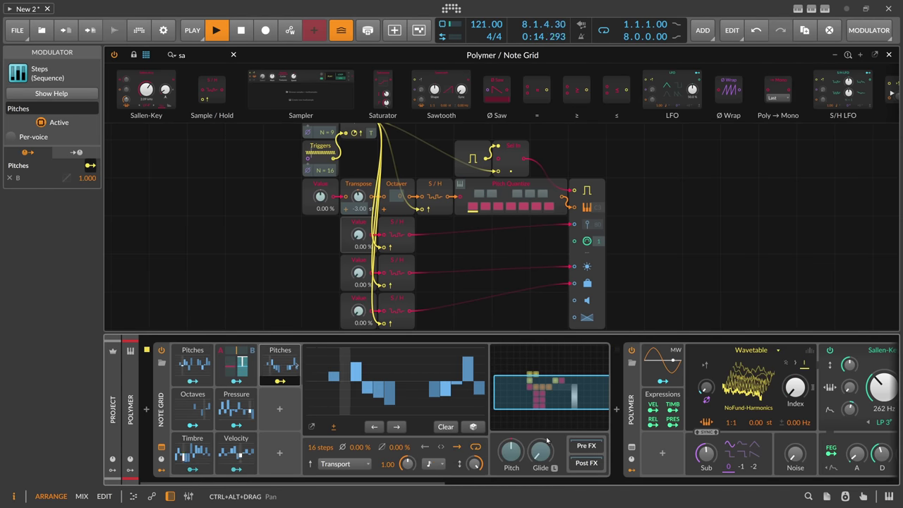
Reverse the step pattern of the duplicated Pitches modulator.
right_click(462, 375)
mouse_move(530, 454)
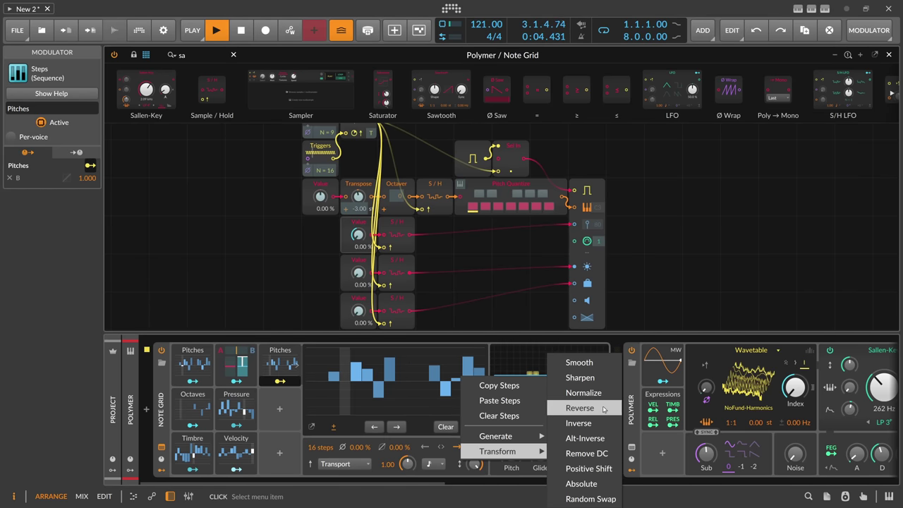
left_click(581, 407)
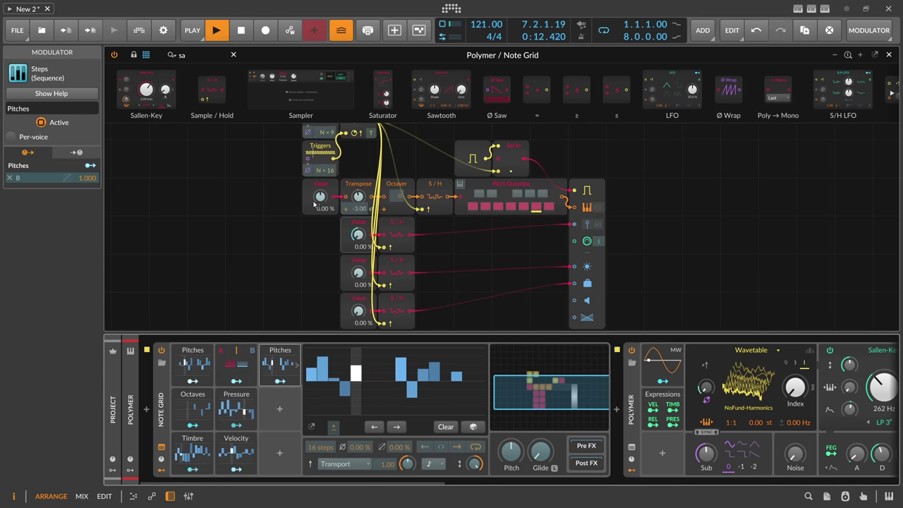
Map the Mix modulator to the Value knob that feeds the Transpose module in the Note Grid.
mouse_move(320, 197)
left_mouse_down()
mouse_move(320, 182)
mouse_move(320, 204)
left_mouse_up()
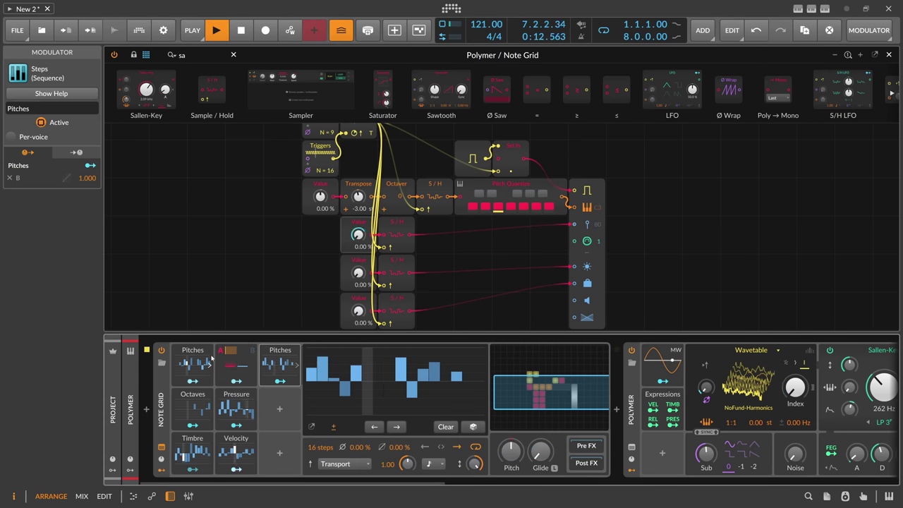
Audition the Mix modulator's blend fully at signal B and return it to signal A.
left_click_drag(230, 350, 243, 355)
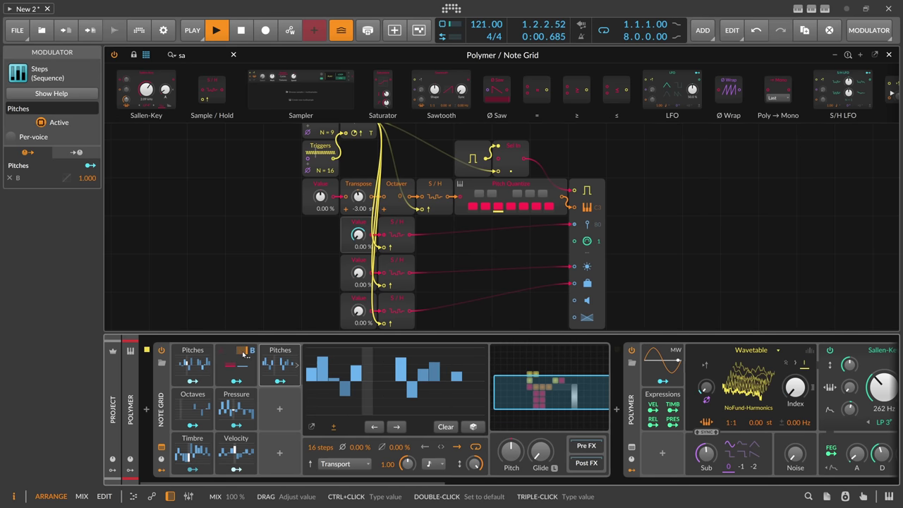
left_click_drag(243, 353, 243, 367)
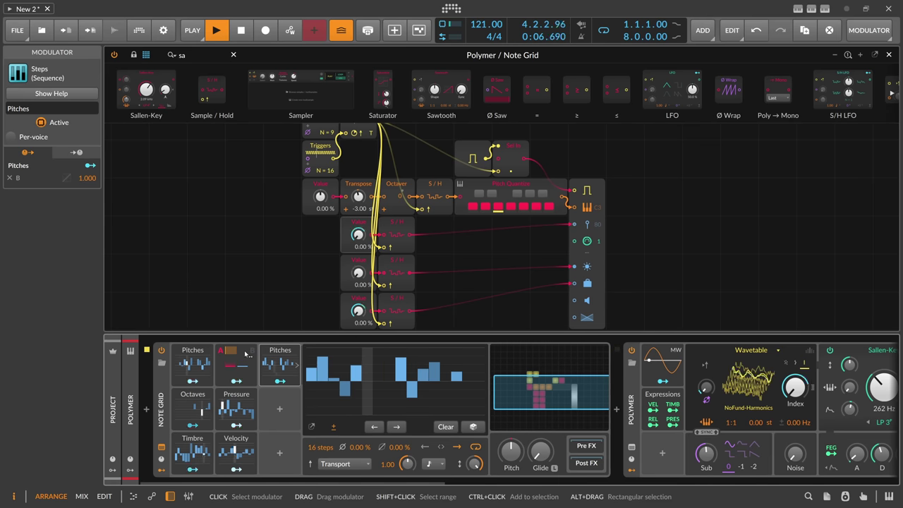
Add a Steps modulator to the Note Grid device and set its rate to 16.00 bars.
left_click(280, 410)
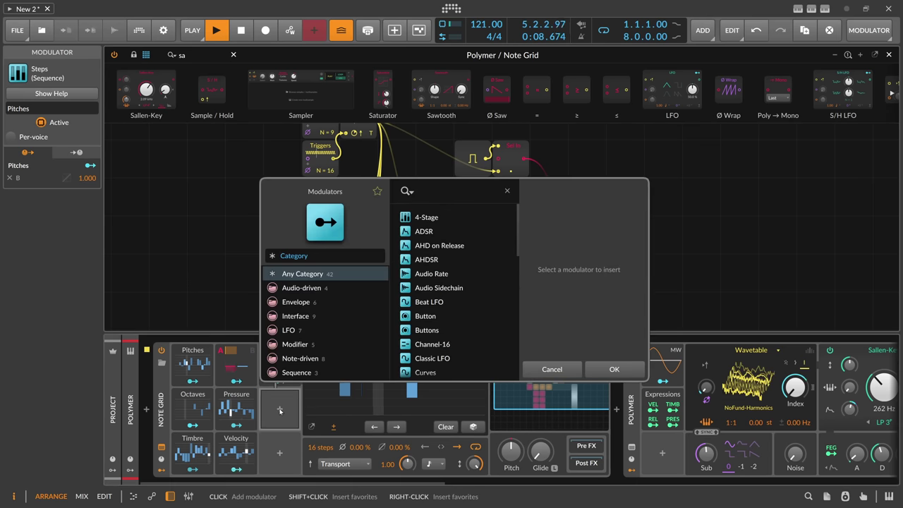
type("step")
key("Return")
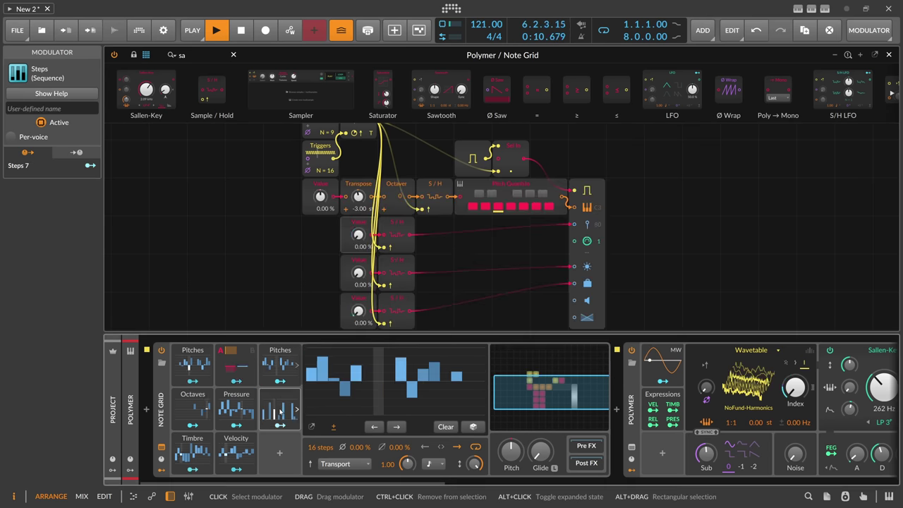
left_click(432, 464)
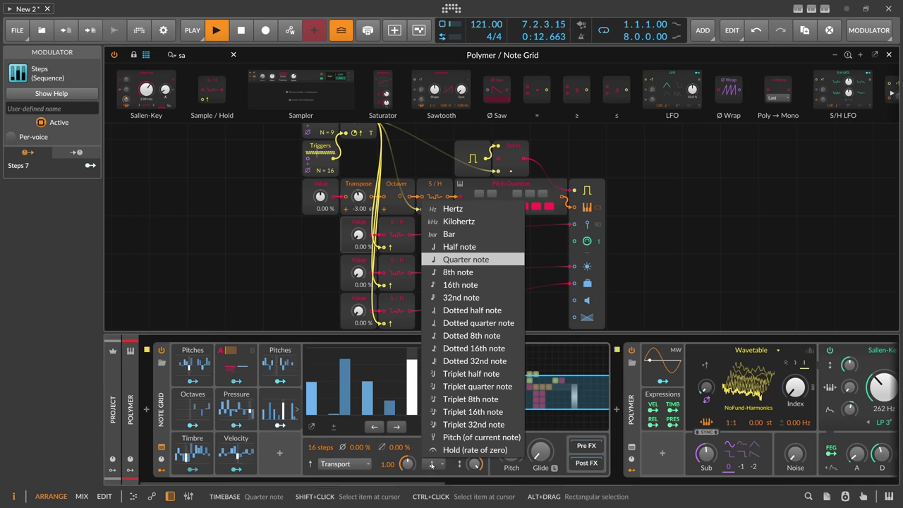
left_click(452, 234)
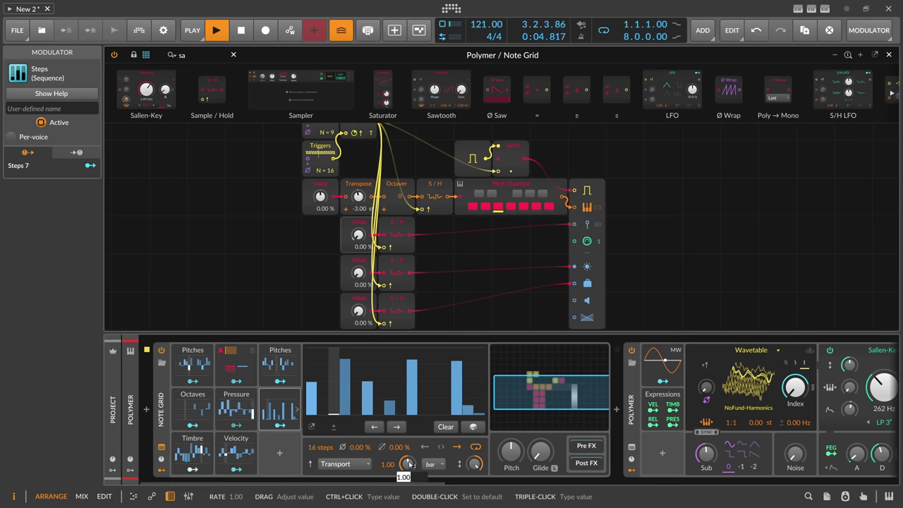
scroll(409, 464, "up", 5)
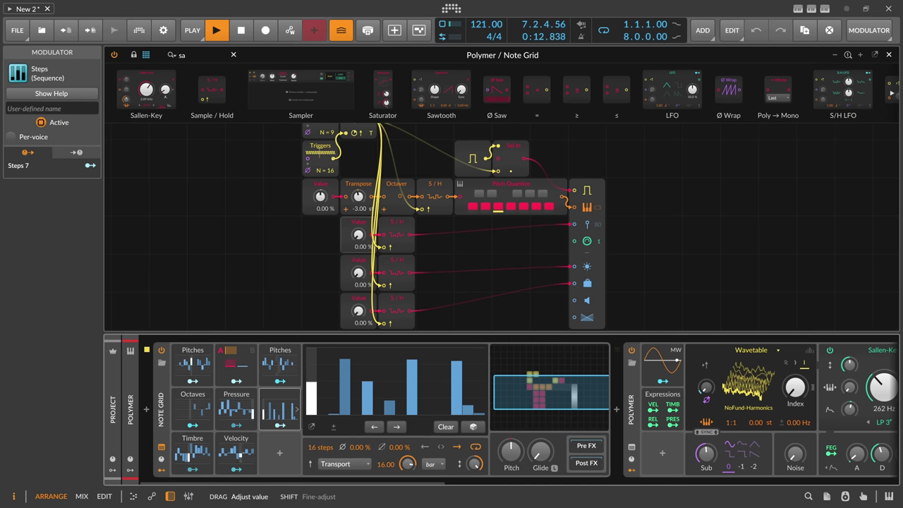
Reduce the new Steps modulator to two steps, 0% and 100%, and map it to the Mix modulator's blend at 1.000.
left_click_drag(319, 447, 319, 487)
mouse_move(314, 438)
left_mouse_down()
mouse_move(367, 424)
mouse_move(433, 297)
left_mouse_up()
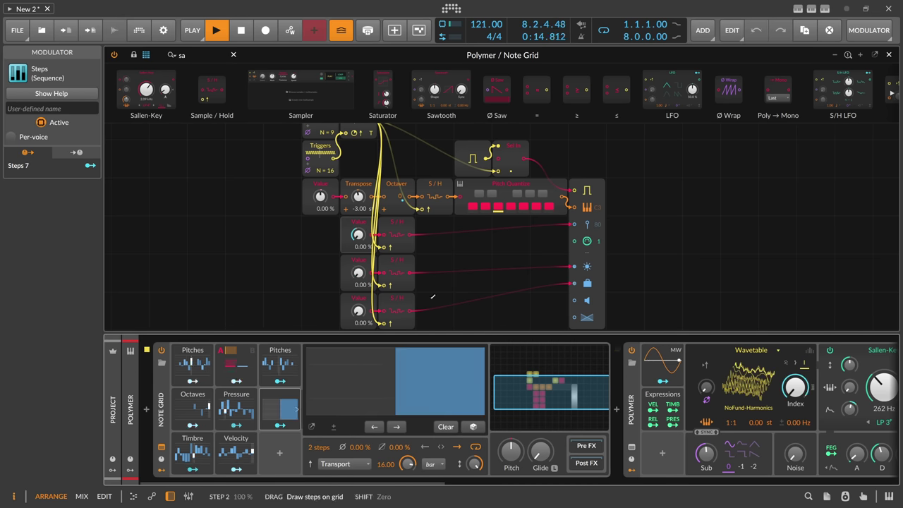
left_click(280, 426)
left_click_drag(231, 350, 231, 349)
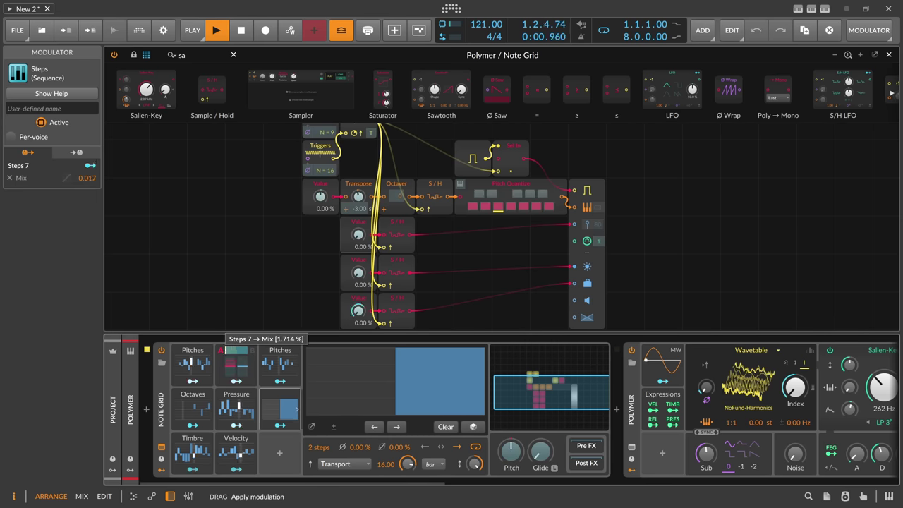
left_click(280, 426)
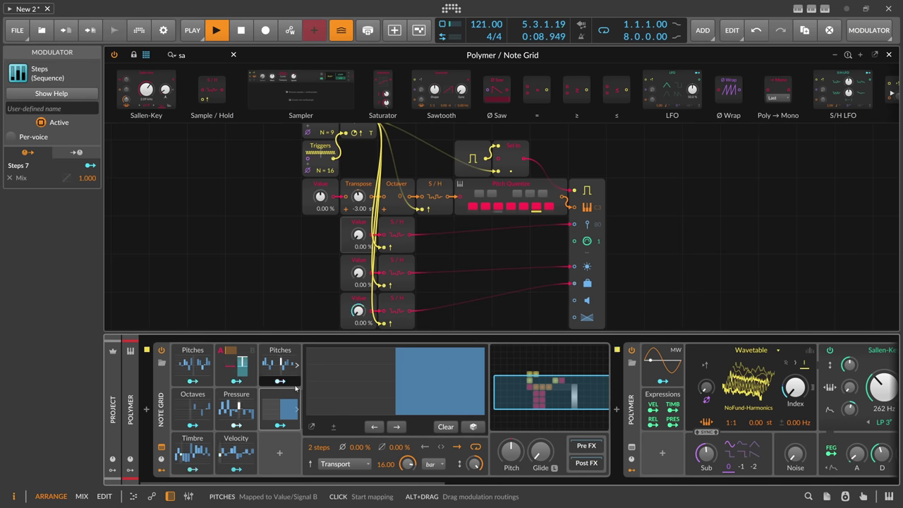
Return to the arrangement and extend the loop region to 32 bars.
left_click(672, 197)
key("ctrl+e")
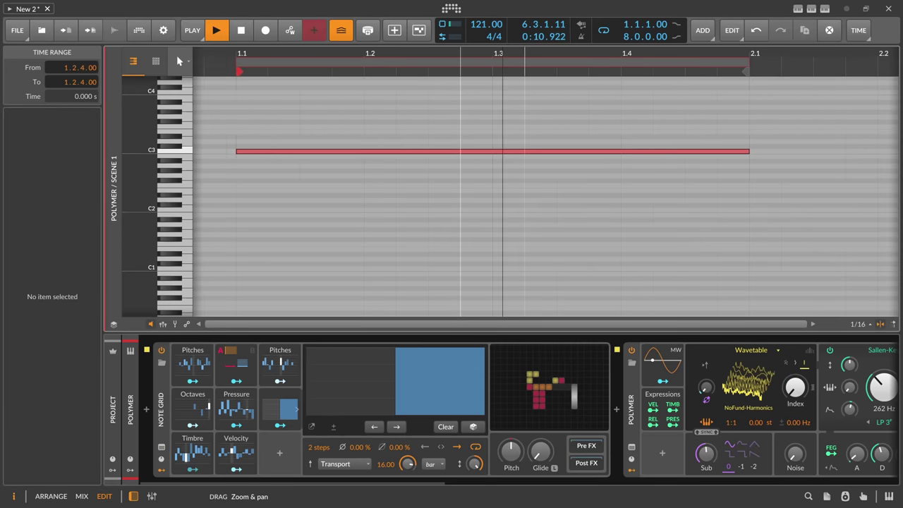
key("ctrl+e")
left_click(890, 55)
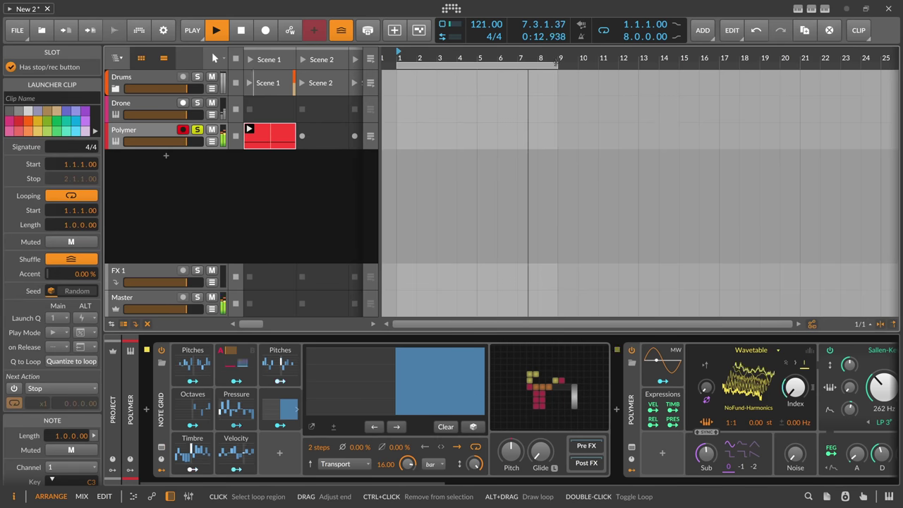
left_click_drag(558, 65, 761, 64)
scroll(760, 58, "down", 3)
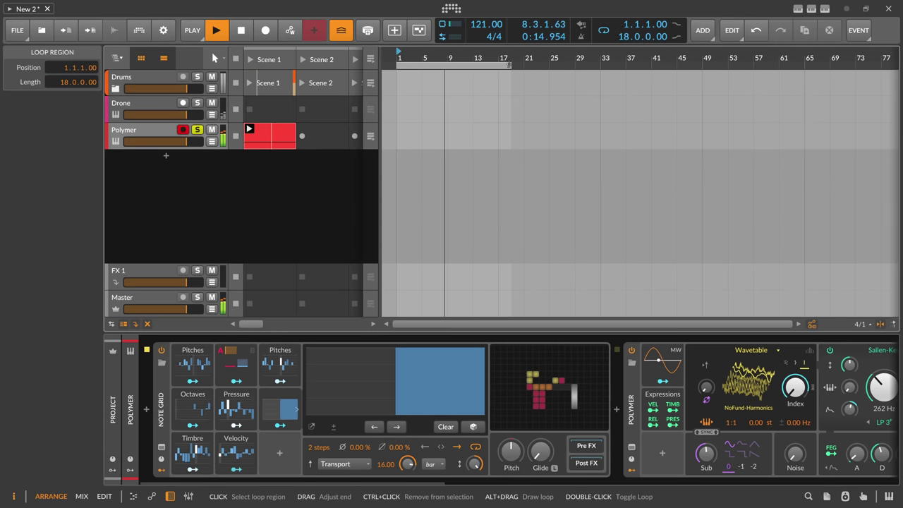
left_click_drag(513, 65, 601, 65)
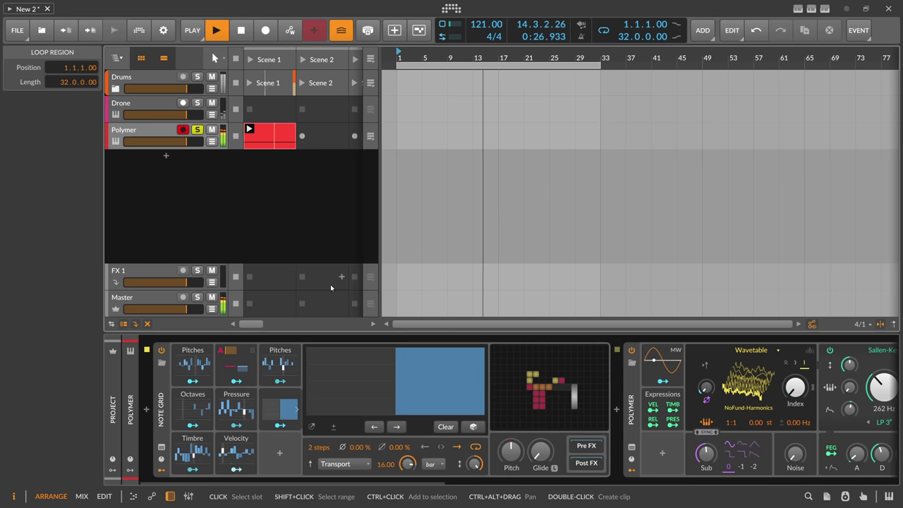
Show the project modulators and move all eight Note Grid modulators there together.
left_click(112, 470)
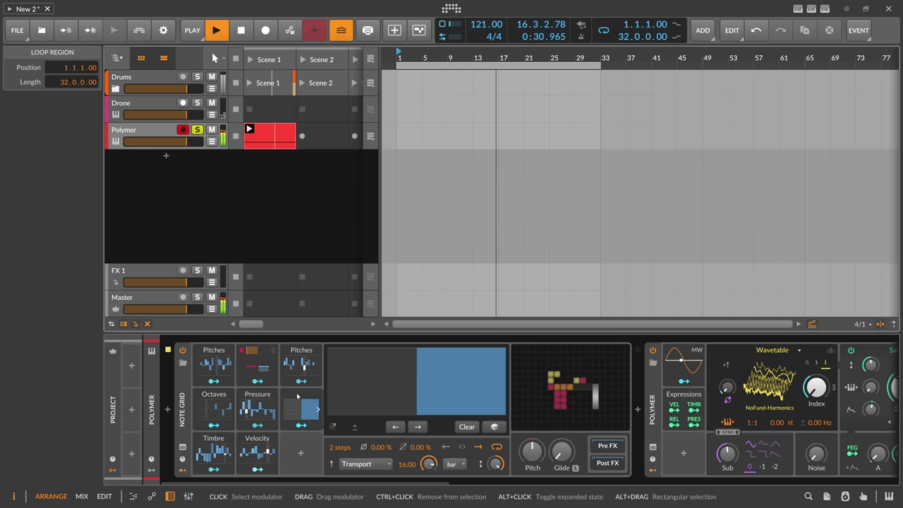
left_click_drag(304, 398, 137, 370)
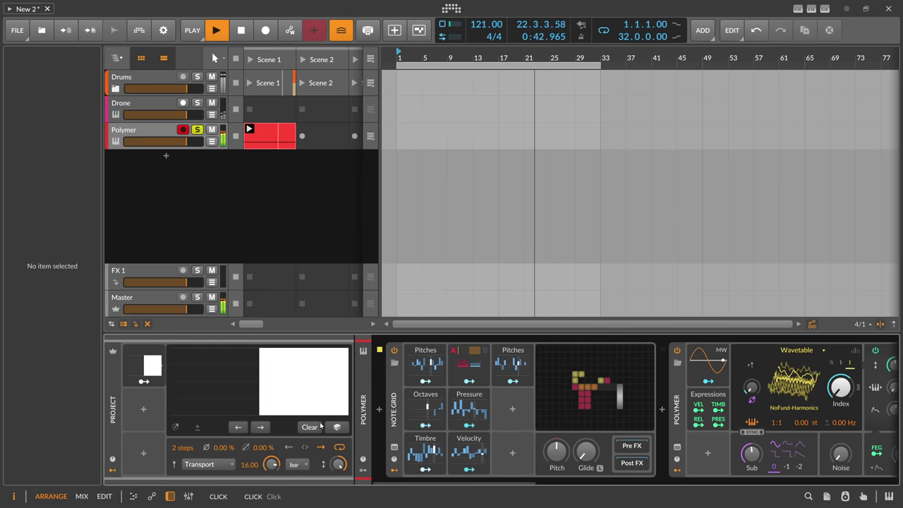
key("ctrl+z")
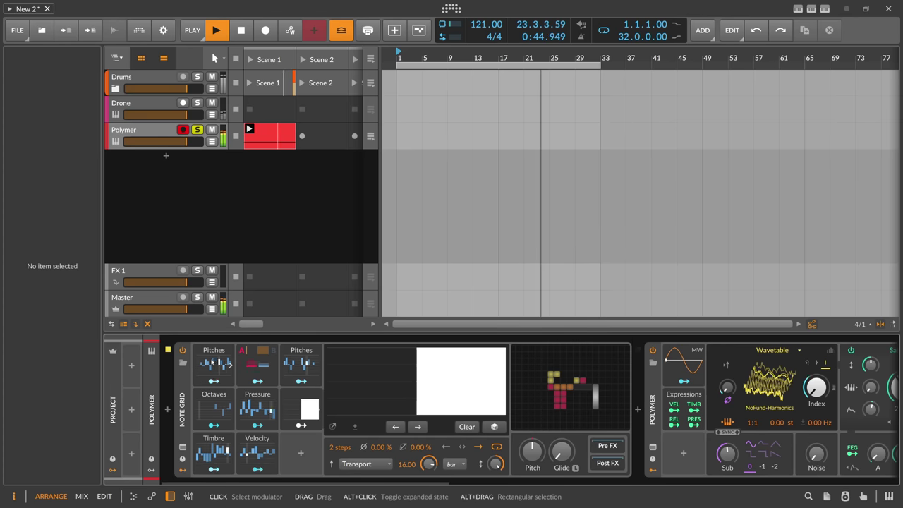
key("ctrl+a")
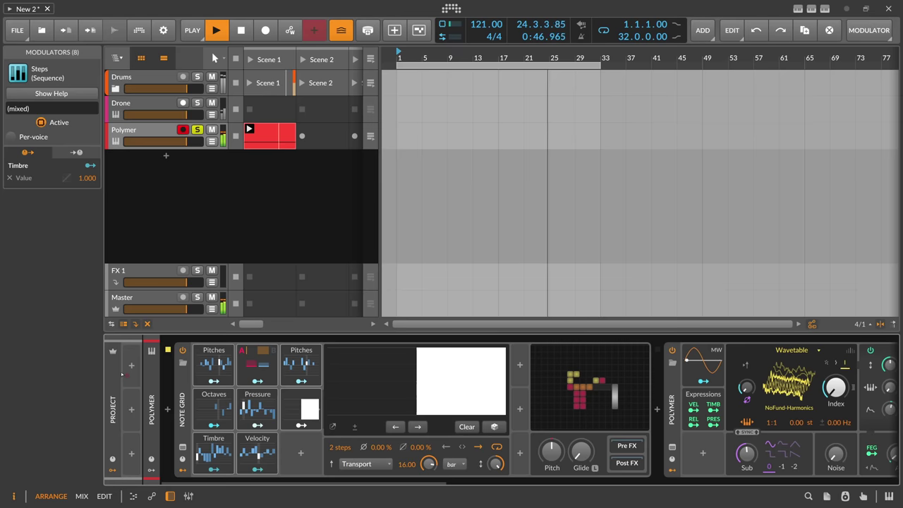
left_click_drag(214, 452, 132, 376)
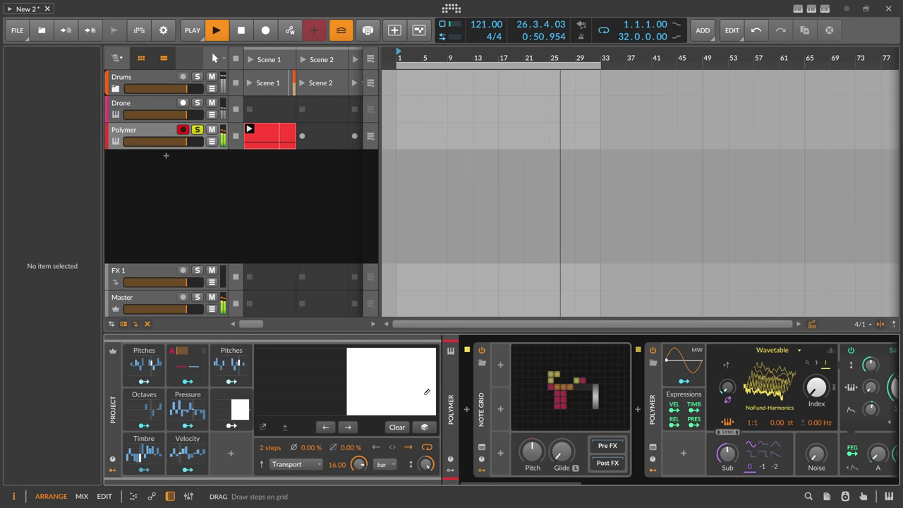
Open the Note Grid patch and restart playback to check the moved modulators.
double_click(531, 382)
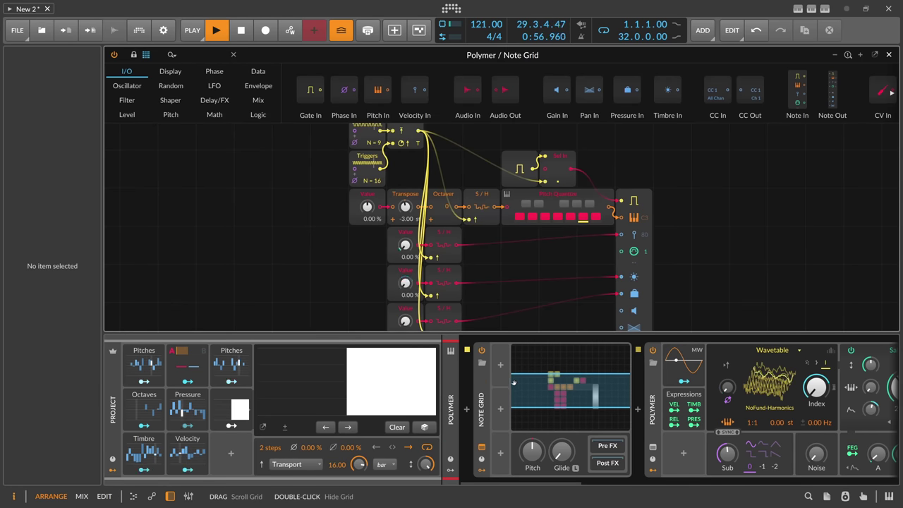
key("space")
key("space")
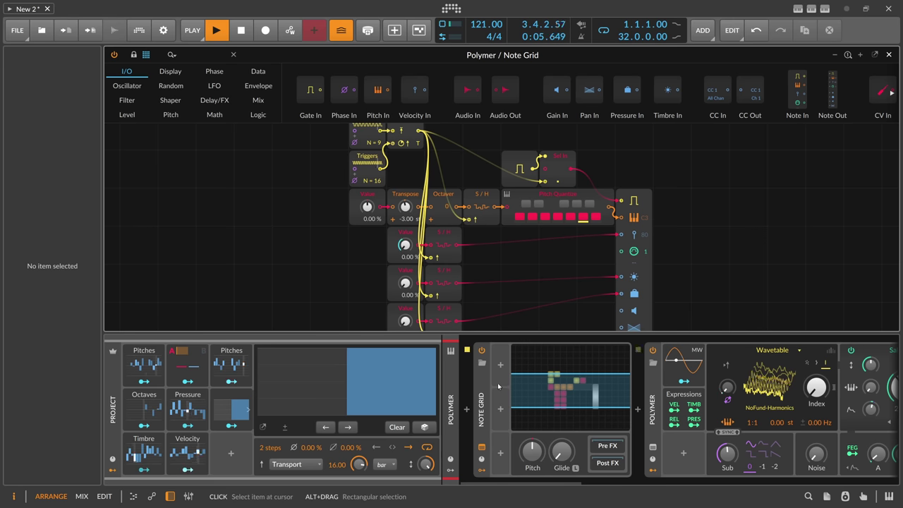
Map the two project-level Pitches modulators to the Mix modulator's signals A and B at about 100%, and close the Note Grid.
left_click(229, 381)
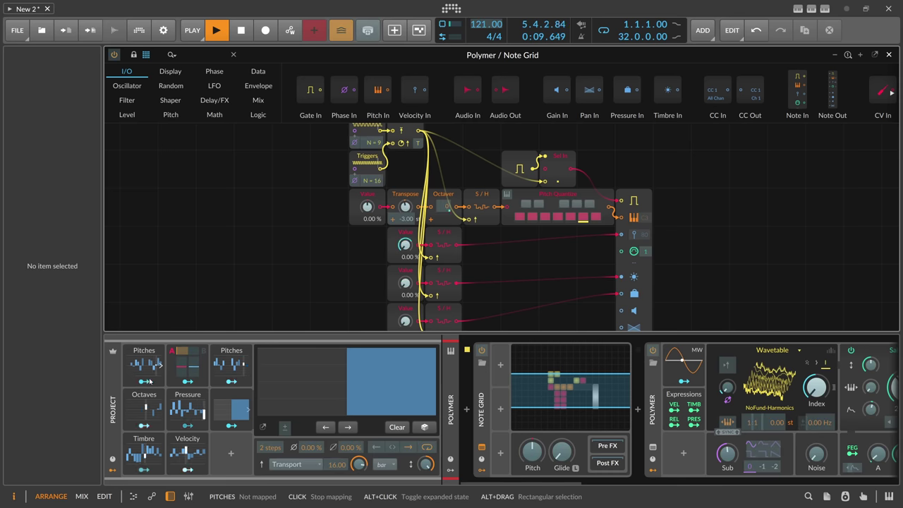
key("Escape")
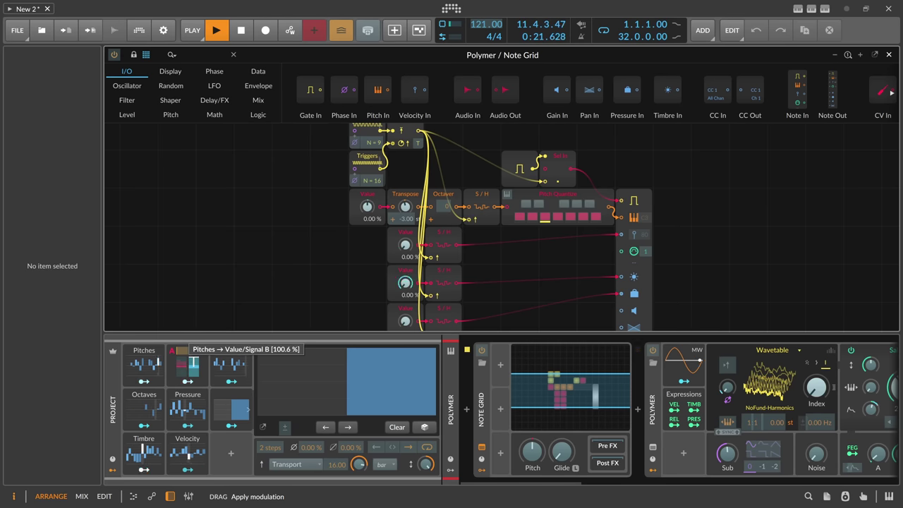
left_click_drag(231, 381, 405, 321)
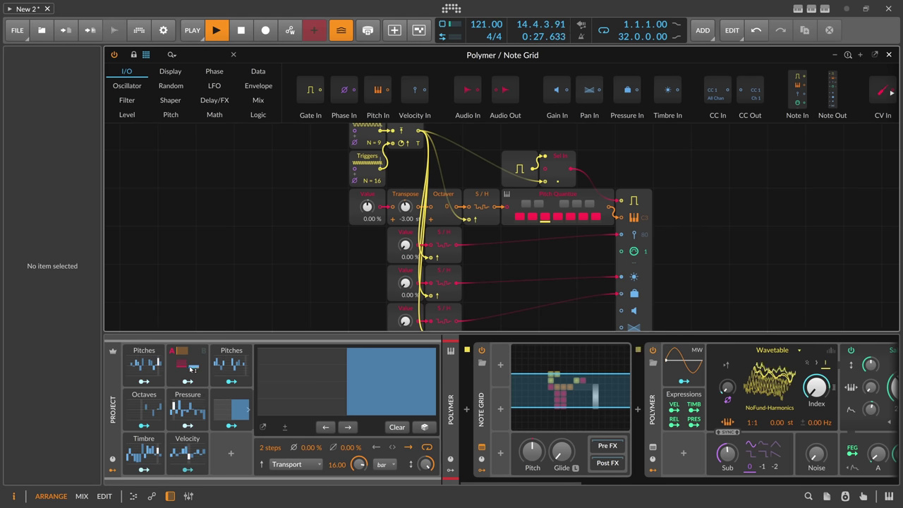
left_click(157, 365)
left_click(157, 365)
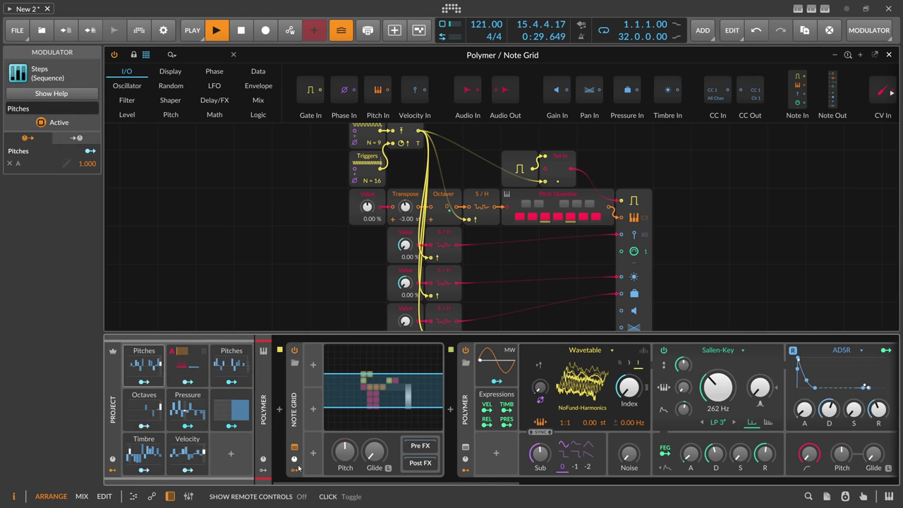
left_click(888, 55)
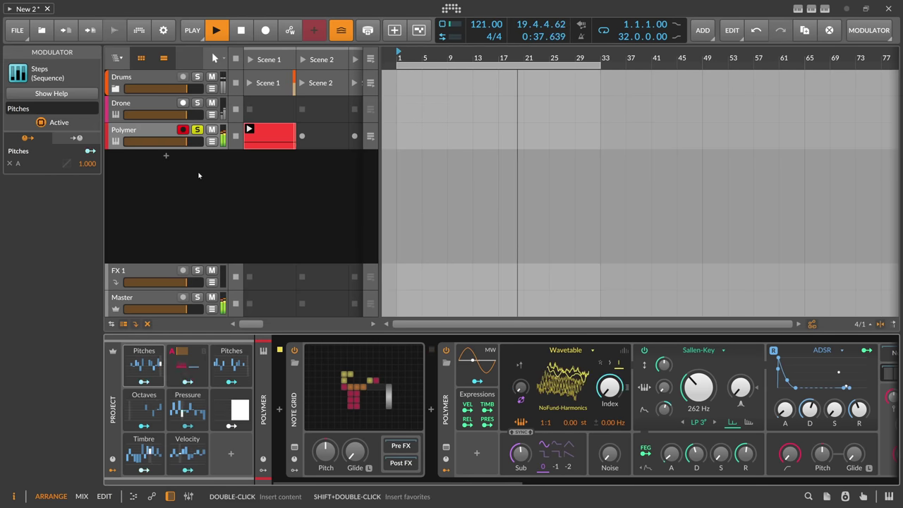
Add a Curves modulator to the project and set its rate to 16.00 bars.
left_click(230, 456)
type("cur")
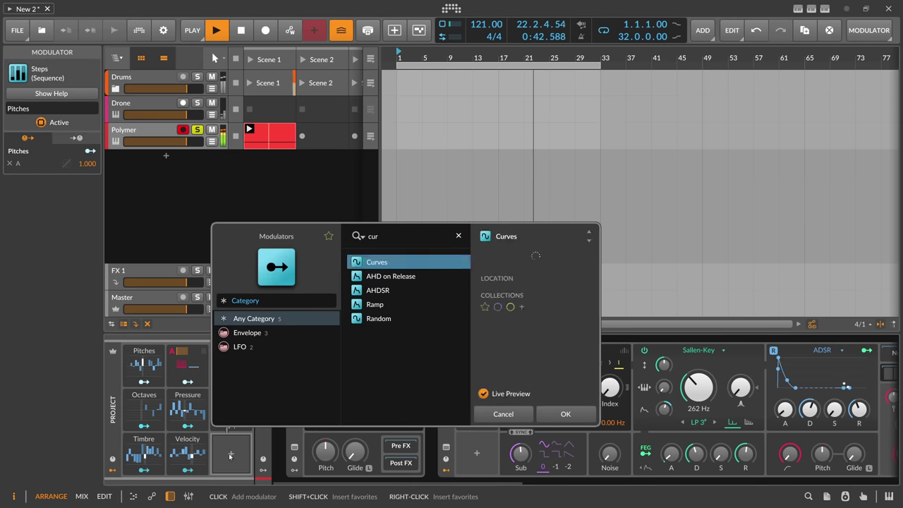
key("Return")
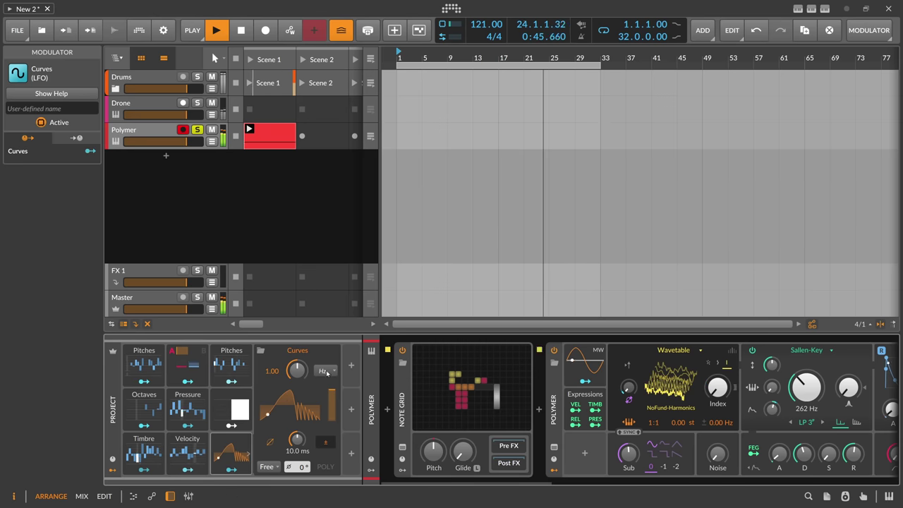
left_click(325, 370)
left_click(367, 143)
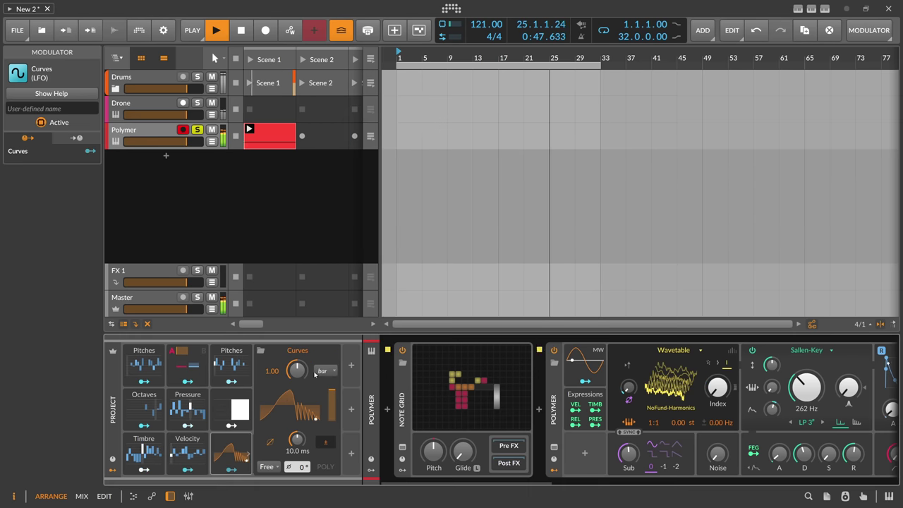
key("Return")
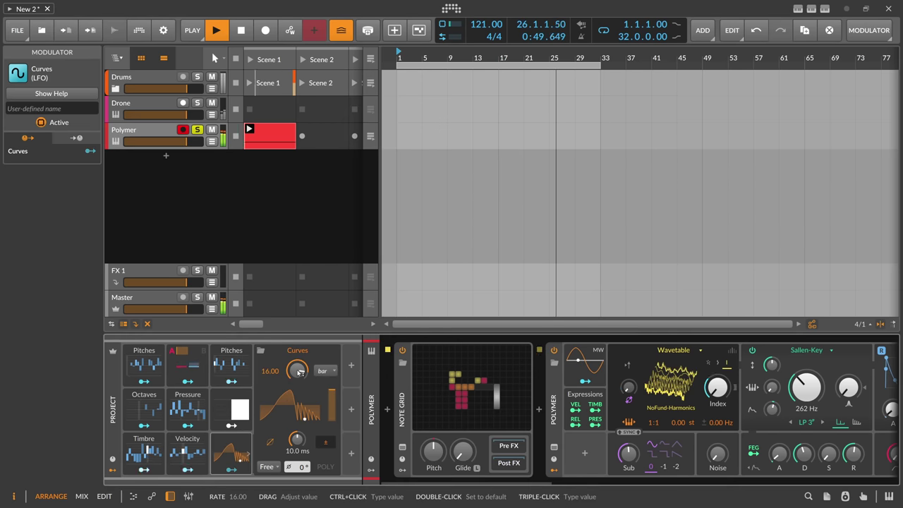
Reset the Curves modulator's shape and move its peak to the end to form a rising ramp.
left_click(291, 404)
right_click(374, 207)
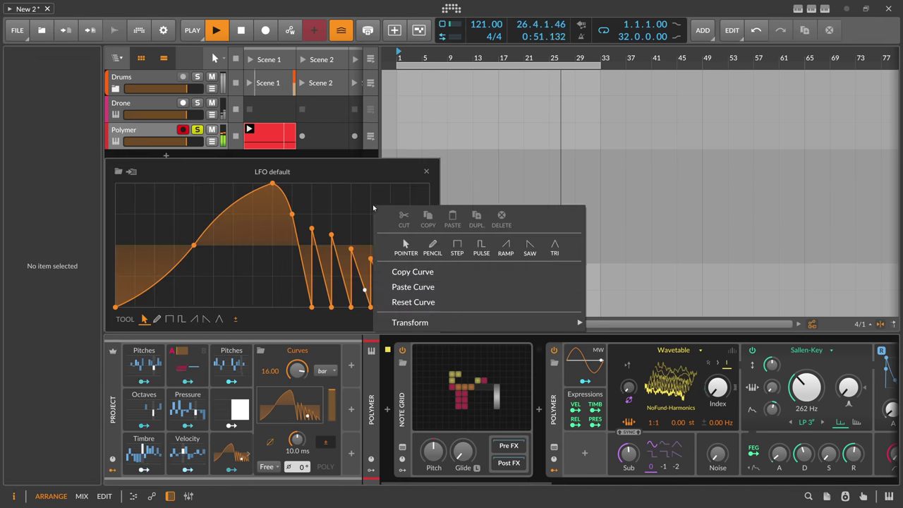
left_click(414, 302)
left_click_drag(273, 183, 429, 185)
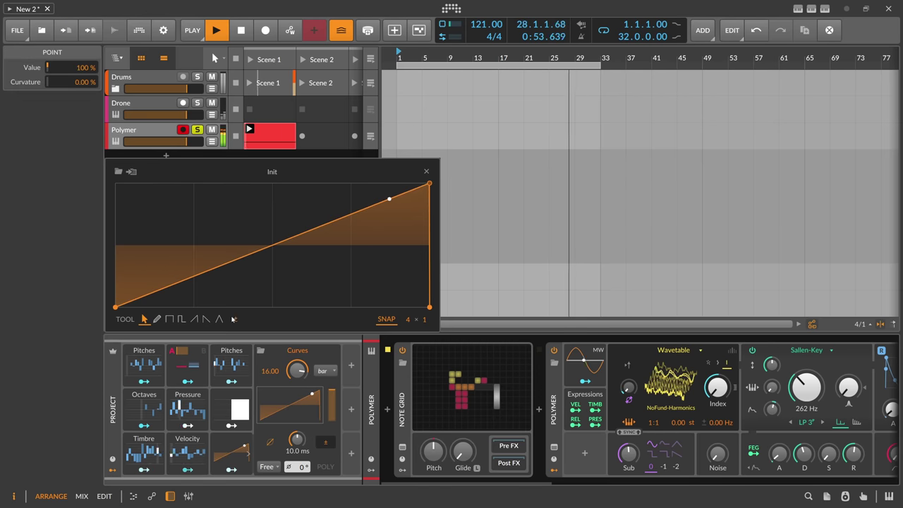
Bend the unipolar ramp to a curvature of -68.0%, steepen its final rise and close the curve editor.
left_click_drag(248, 267, 160, 312)
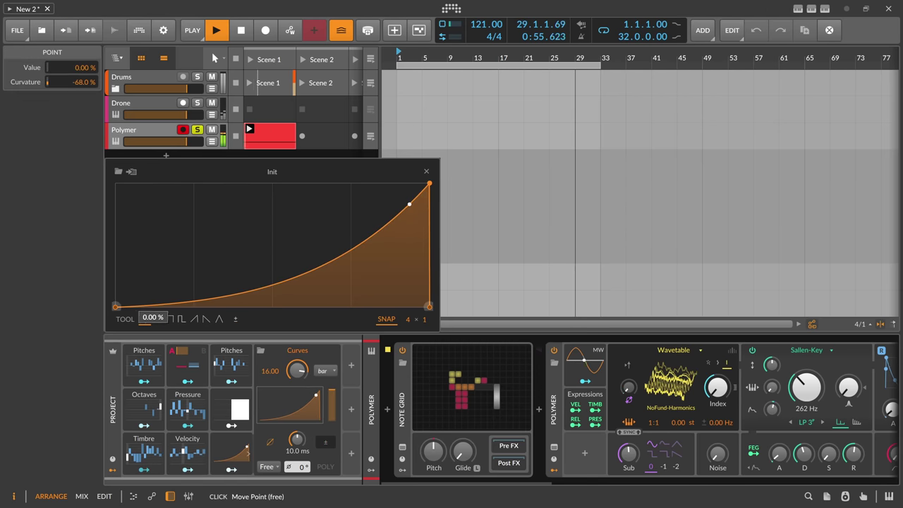
left_click(284, 278)
left_click_drag(284, 278, 427, 187)
left_click(407, 203)
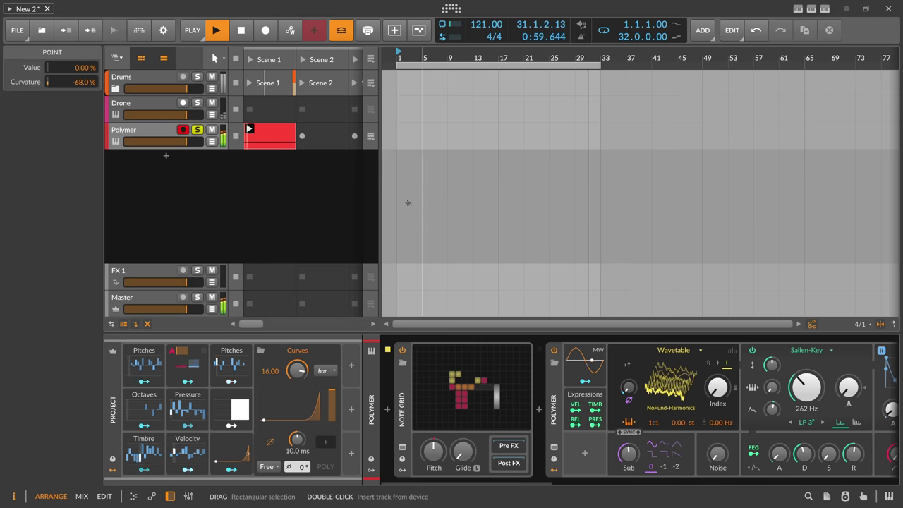
Set the Curves modulator's retrigger mode to Grv and switch Polymer's Sallen-Key filter to LP 4.
left_click(268, 466)
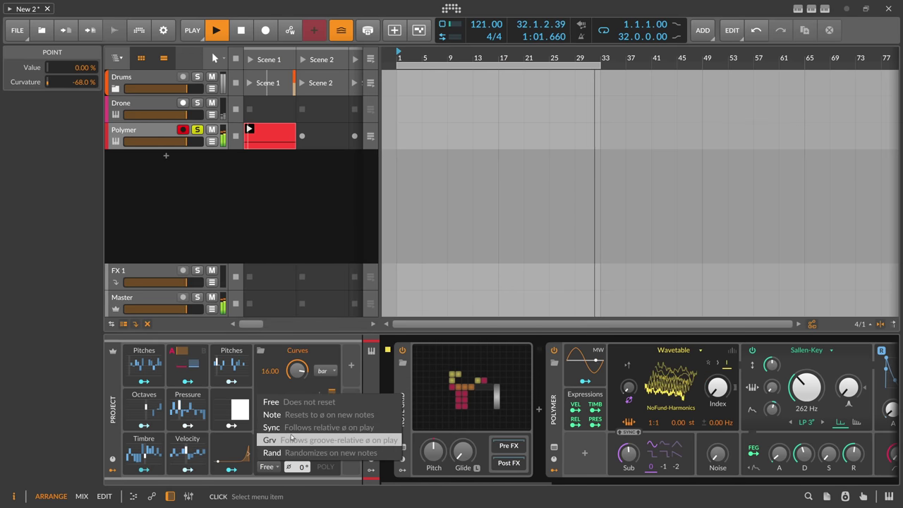
left_click(292, 439)
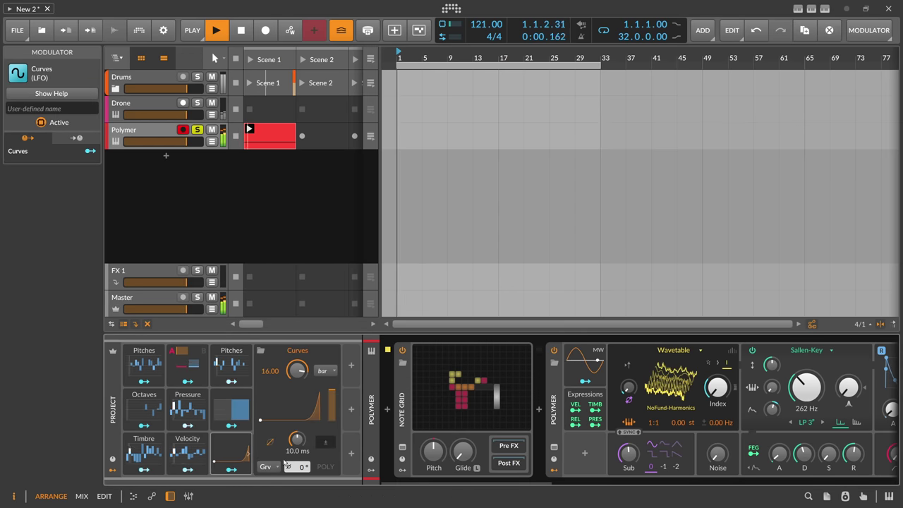
left_click(309, 482)
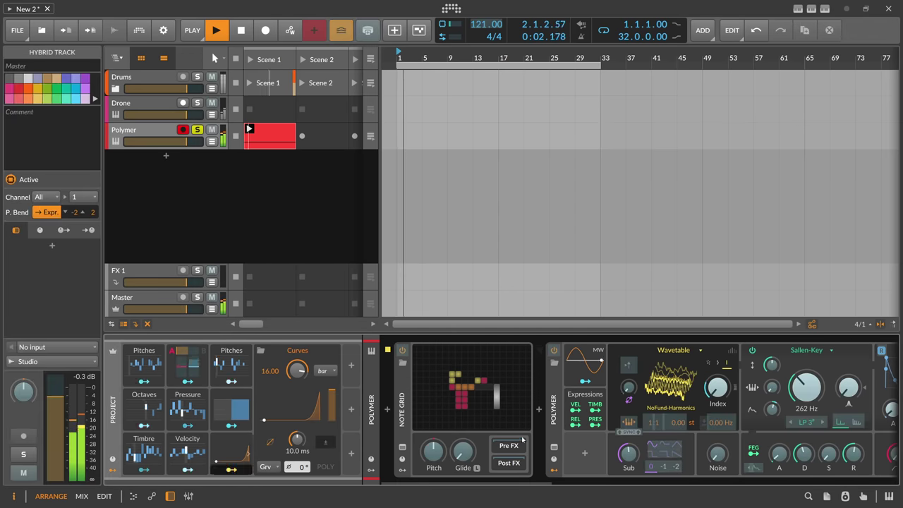
left_click(823, 423)
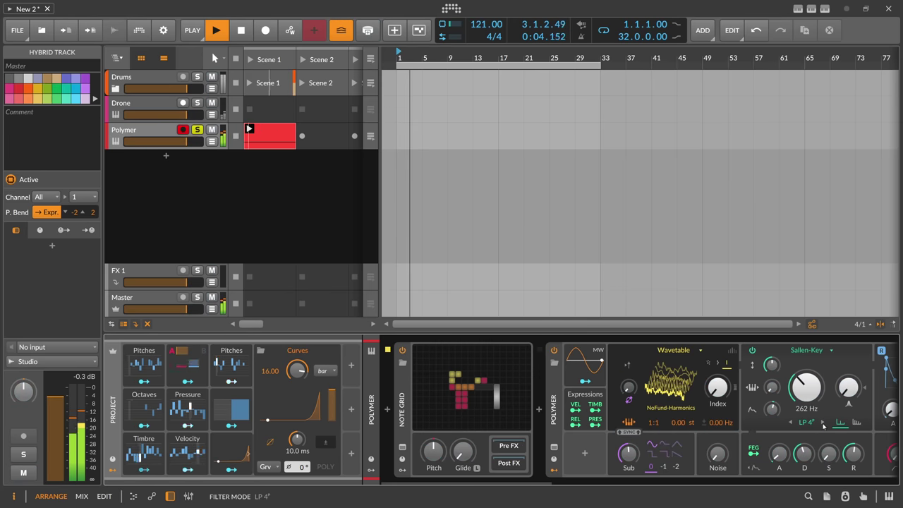
Map the Curves modulator to Polymer's filter cutoff by about 22 st and to the decay and release of its envelopes.
left_click(230, 470)
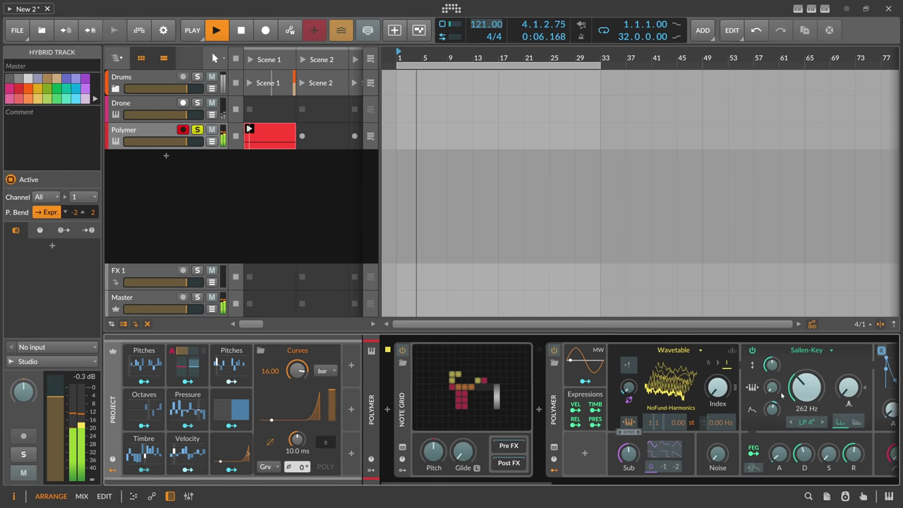
left_click_drag(806, 386, 806, 381)
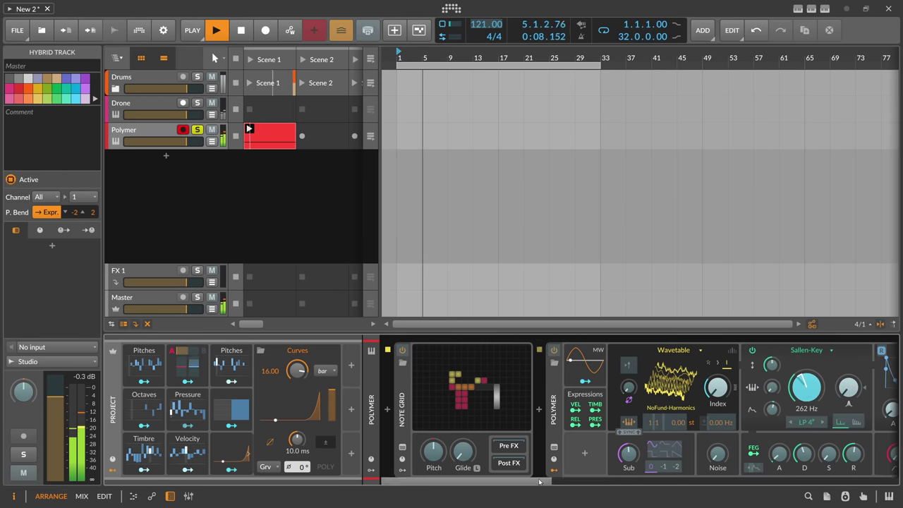
scroll(649, 466, "right", 3)
left_click_drag(649, 453, 649, 449)
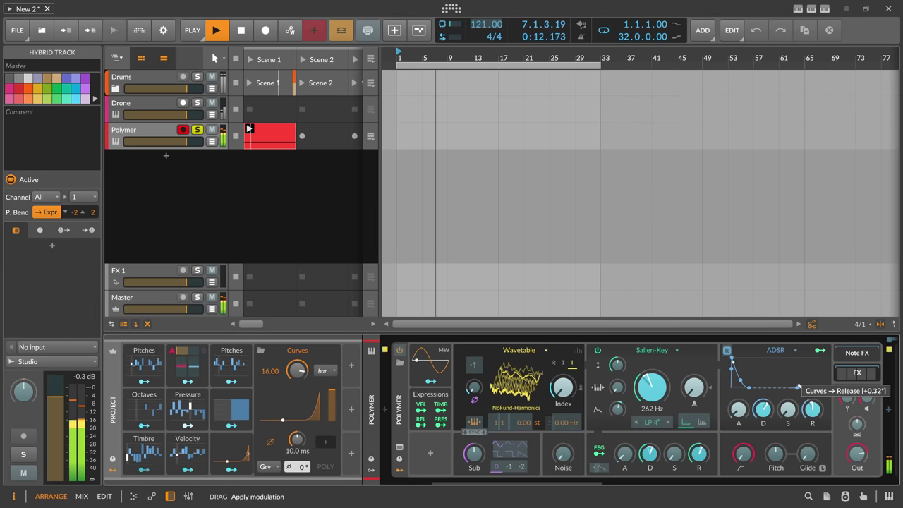
left_click_drag(765, 408, 765, 401)
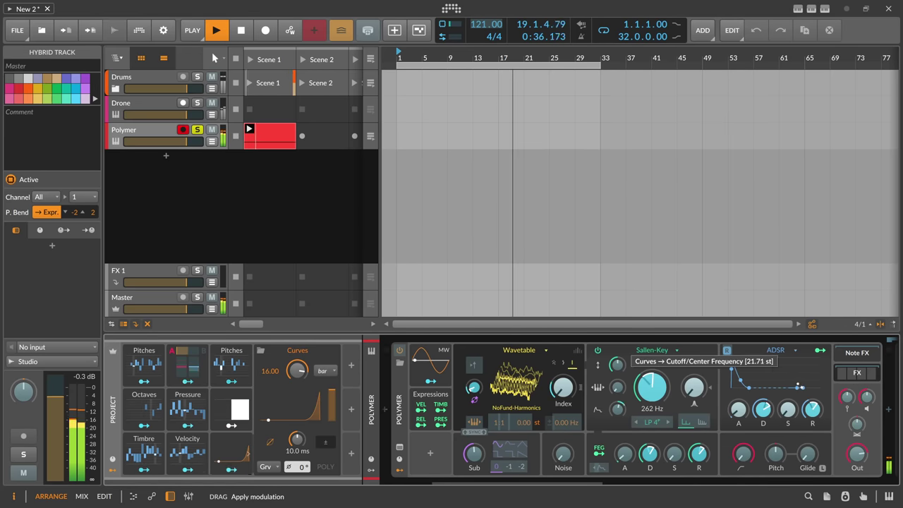
left_click_drag(660, 390, 656, 390)
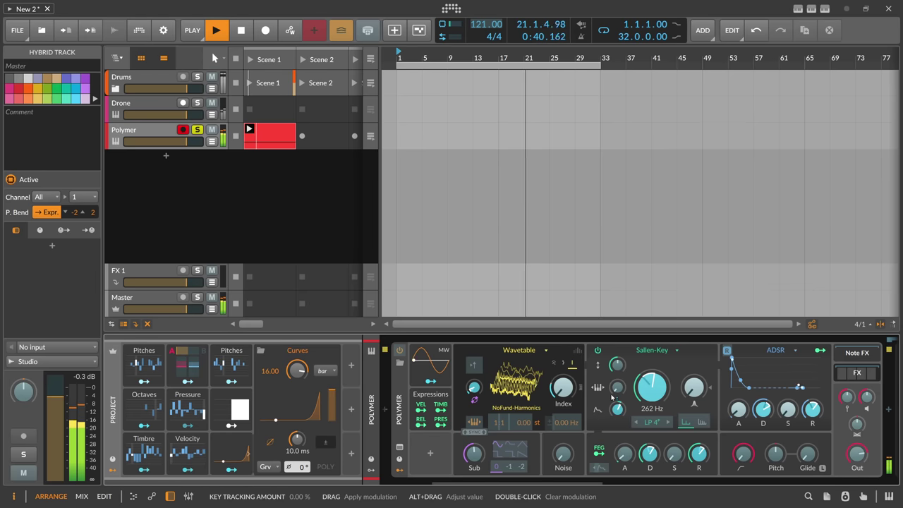
Adjust the input gain of the Peak Limiter at the end of Polymer's effect chain and solo the Drone track.
scroll(572, 415, "right", 10)
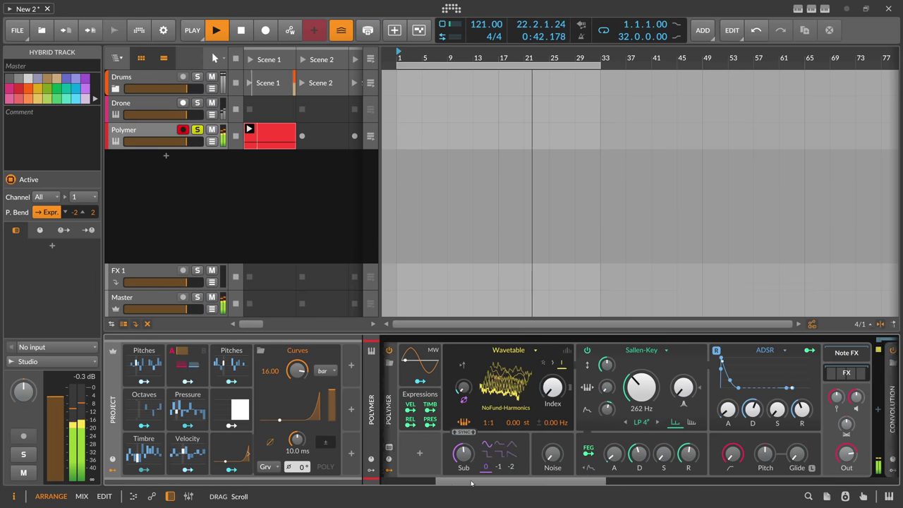
scroll(572, 415, "right", 5)
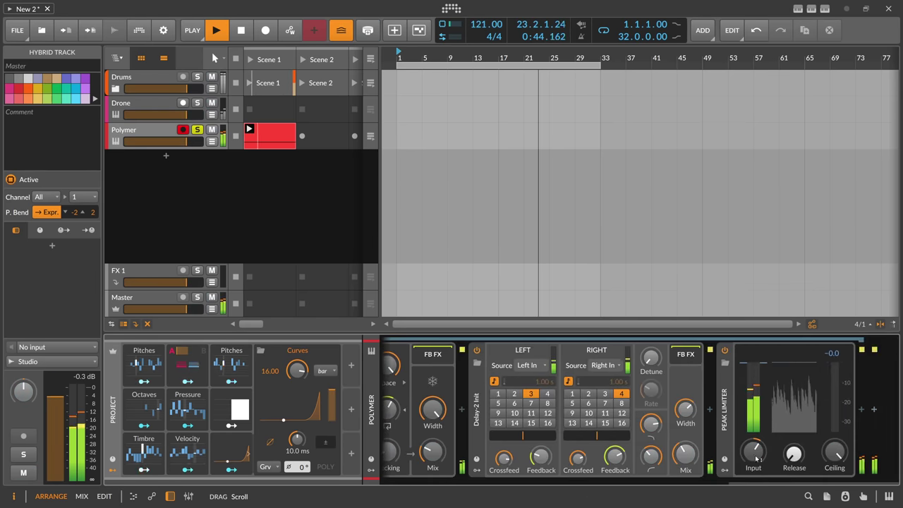
left_click_drag(753, 449, 753, 450)
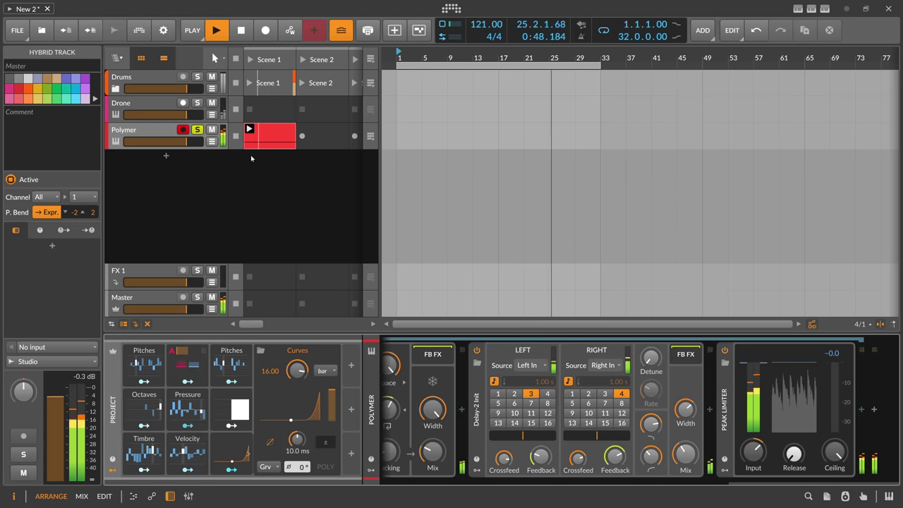
left_click(197, 104)
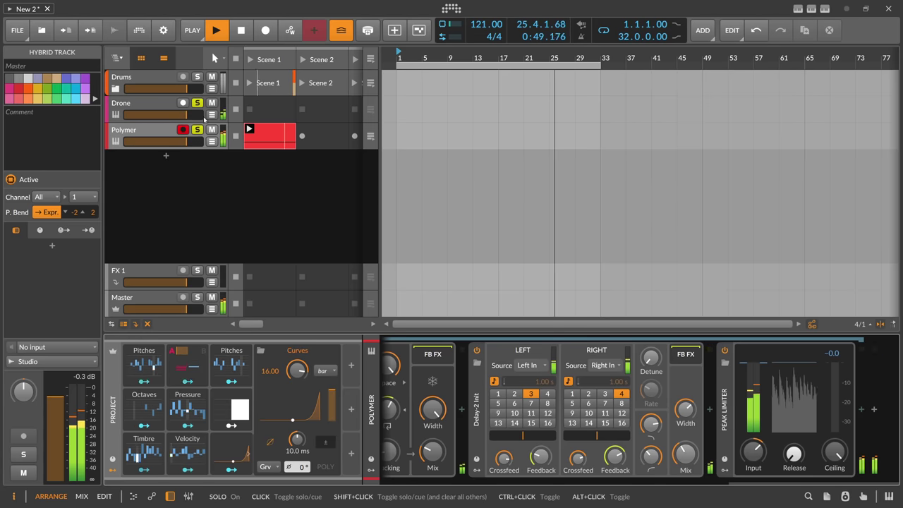
Inspect the Curves modulator's ramp shape in its curve editor and close the editor.
left_click(469, 484)
left_click(470, 484)
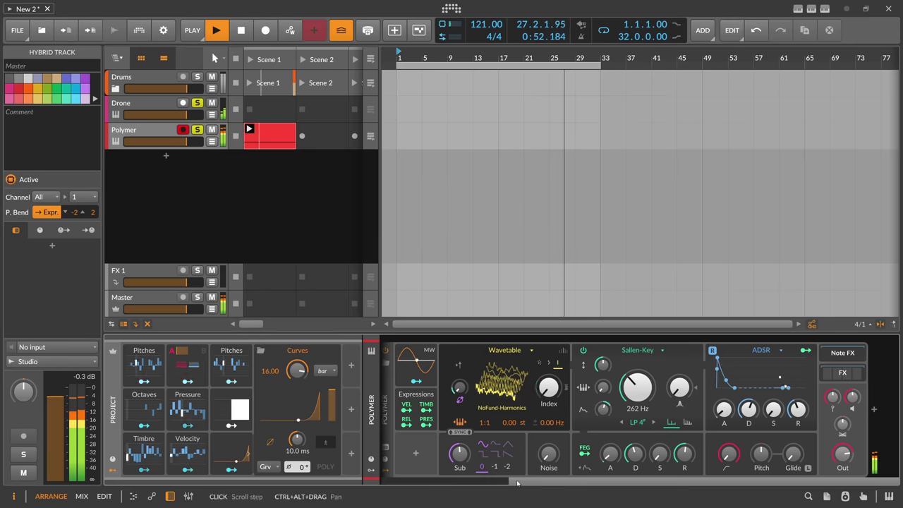
left_click(395, 483)
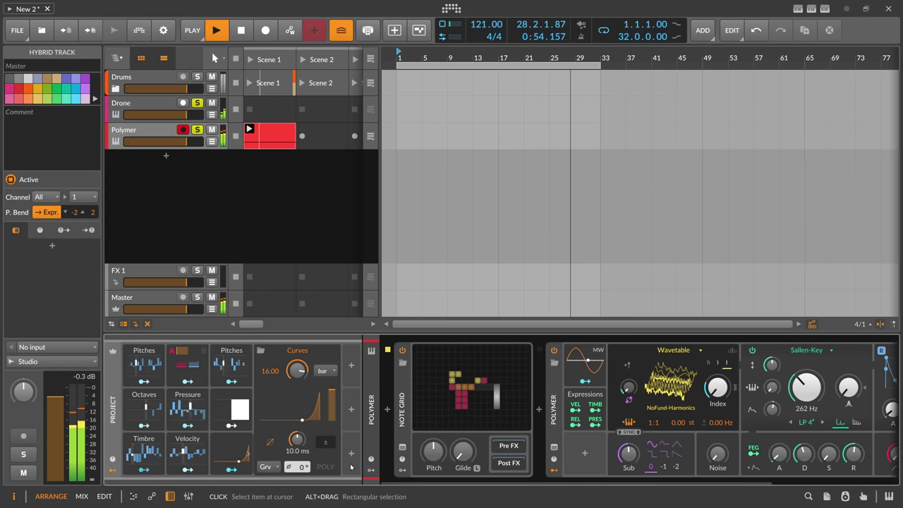
left_click(292, 408)
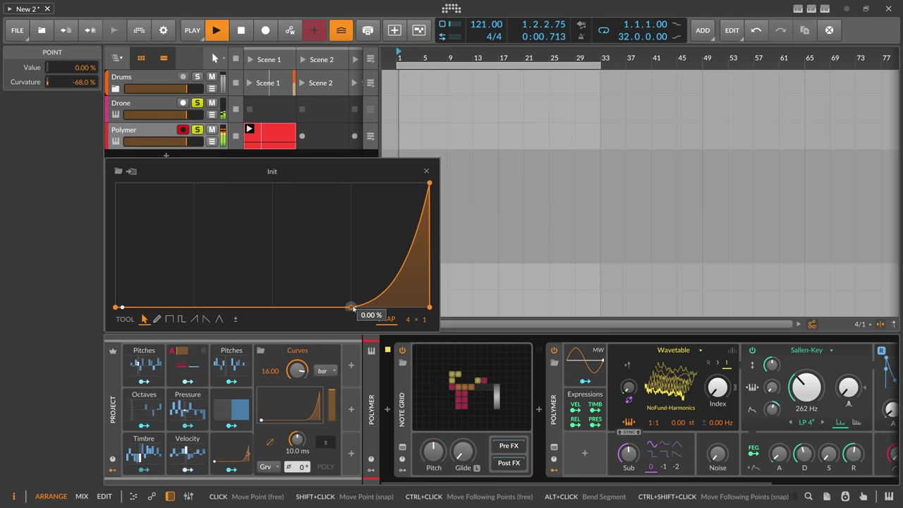
left_click(426, 171)
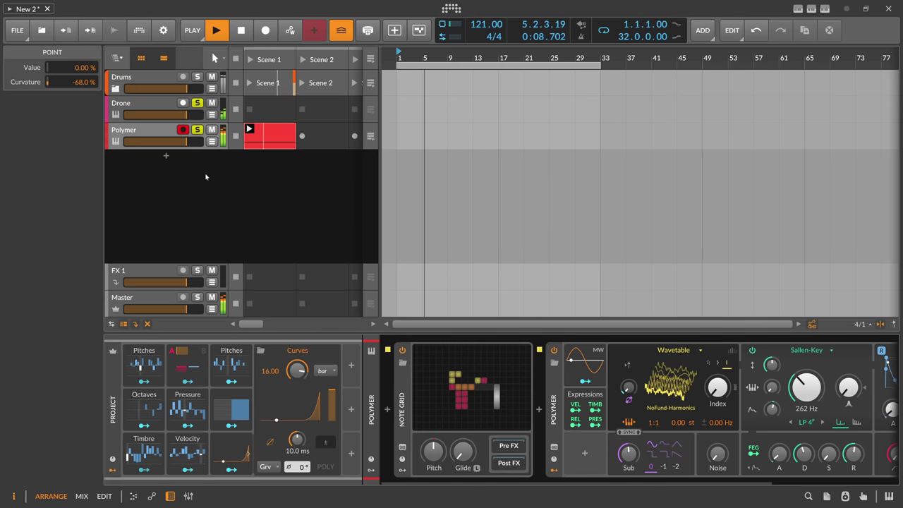
Turn off the track solos and lower the output of the E-Hat device in the Drums group to -1.4 dB.
left_click(197, 131)
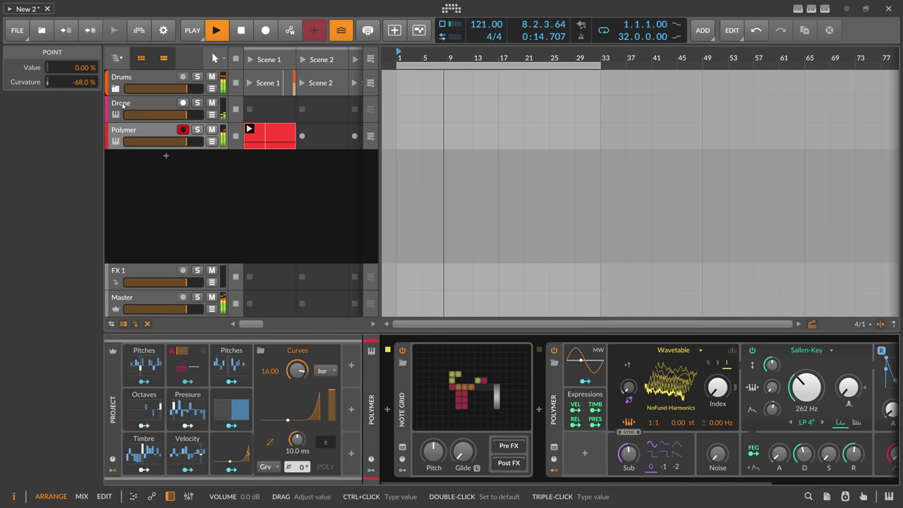
left_click(115, 88)
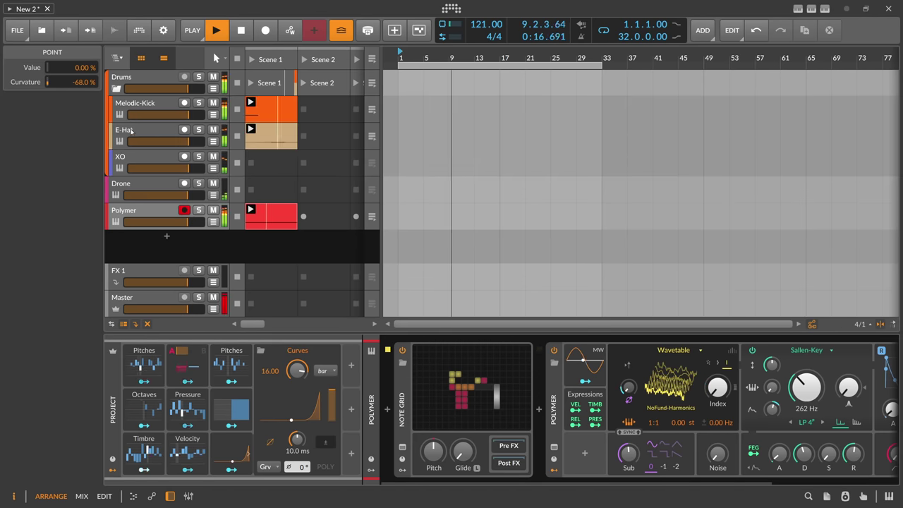
left_click(145, 134)
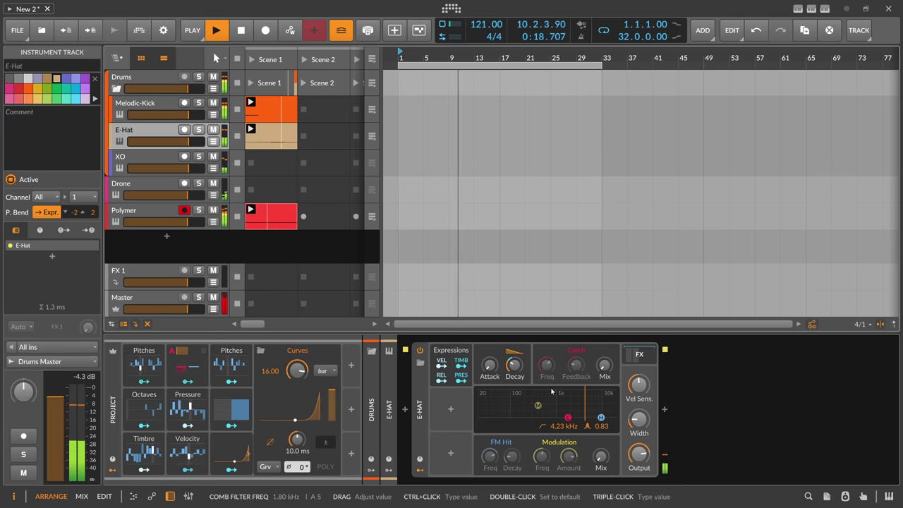
left_click_drag(638, 418, 638, 425)
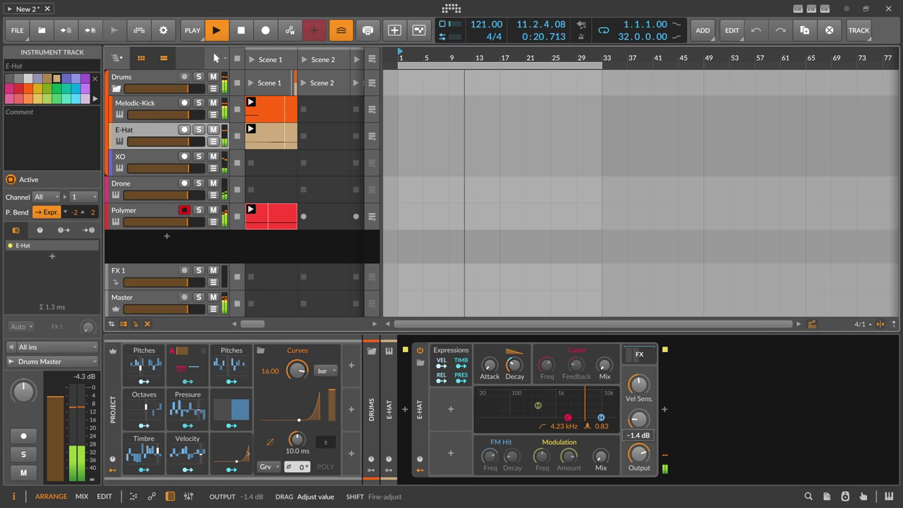
Insert a Peak Limiter after the XO plug-in on the XO track and reduce its input gain slightly.
left_click(134, 156)
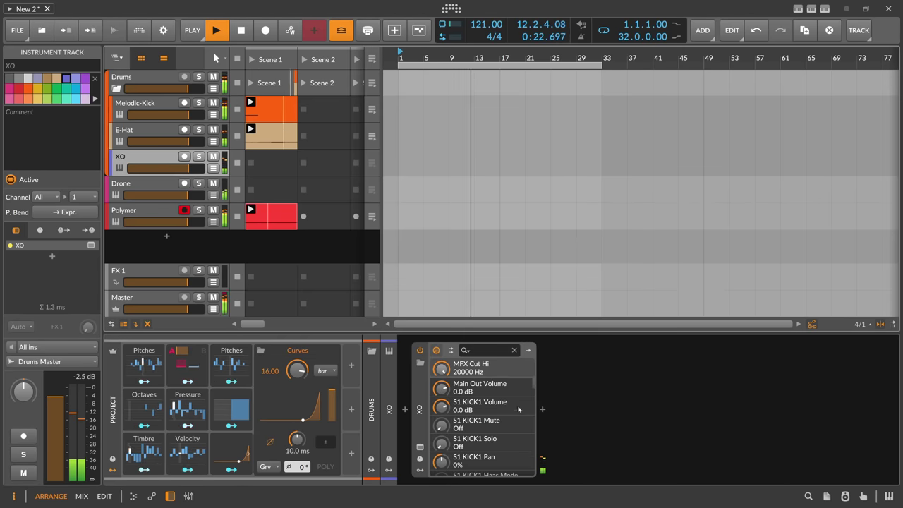
left_click(543, 411)
type("peak")
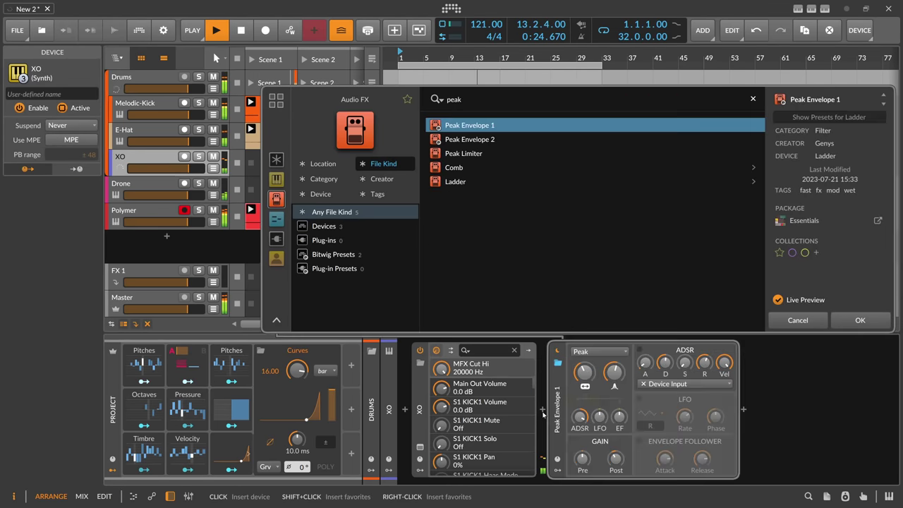
key("Down")
key("Down")
key("Return")
left_click_drag(586, 450, 586, 457)
Collapse the Drums group and add a new instrument track with a Polymer device below the existing Polymer track.
double_click(123, 76)
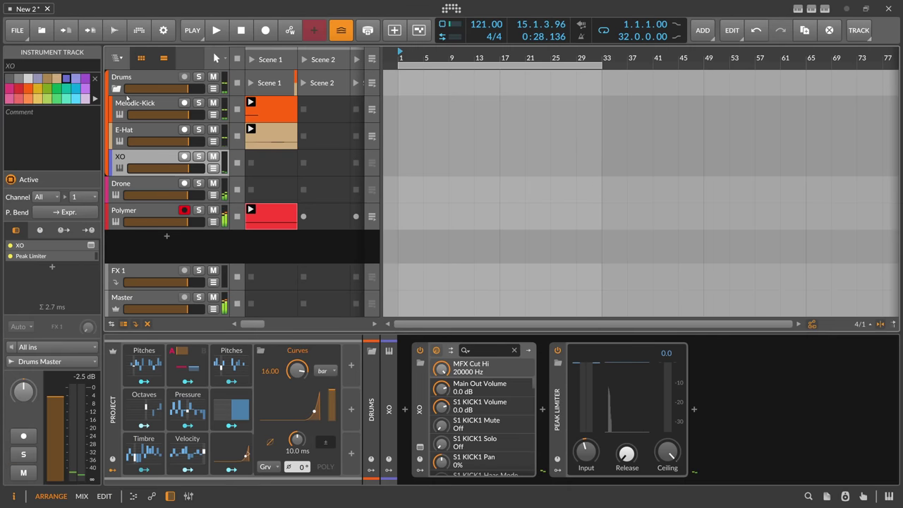
left_click(176, 132)
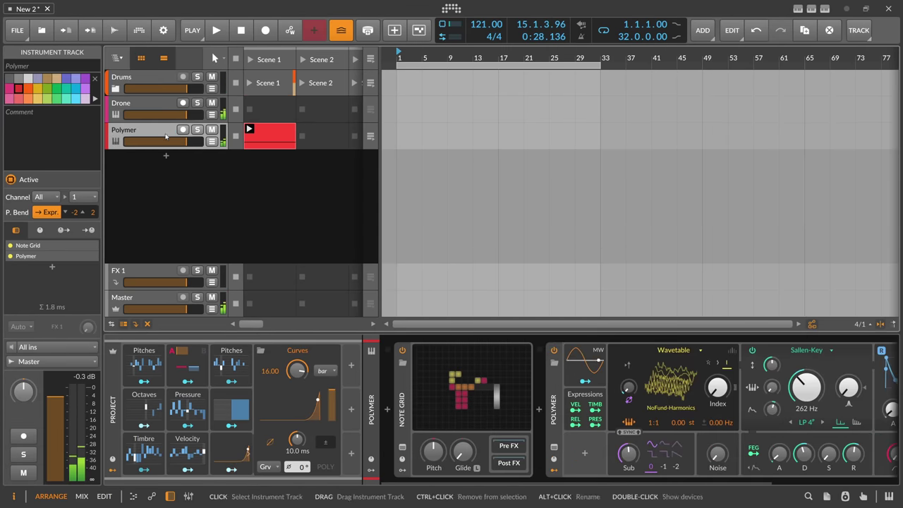
left_click(165, 156)
type("poly")
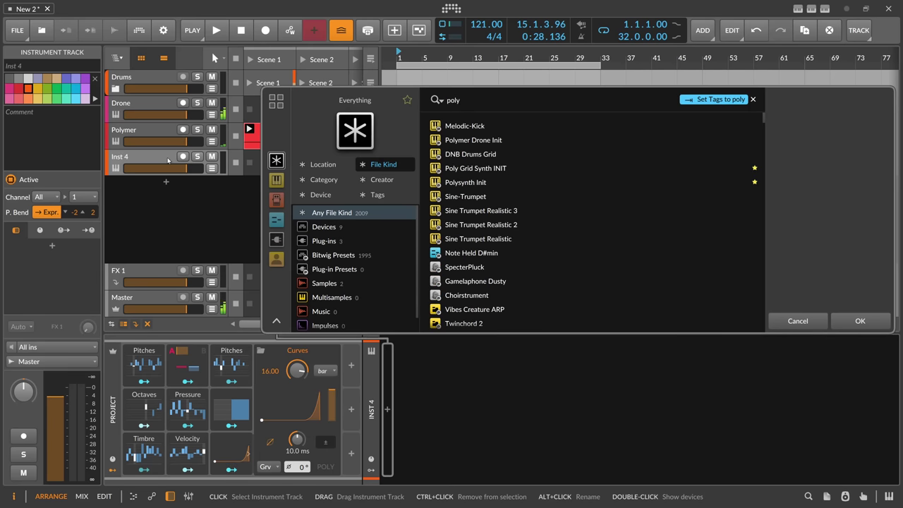
type("mer")
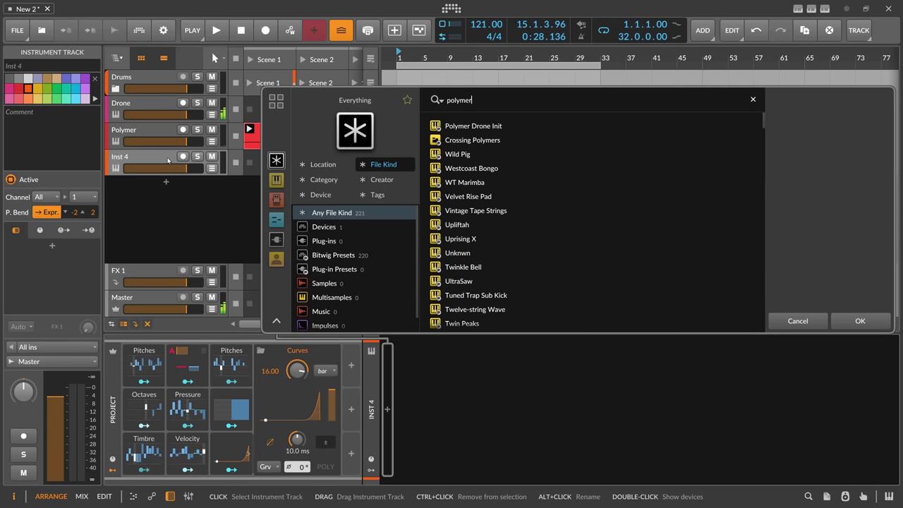
left_click(338, 227)
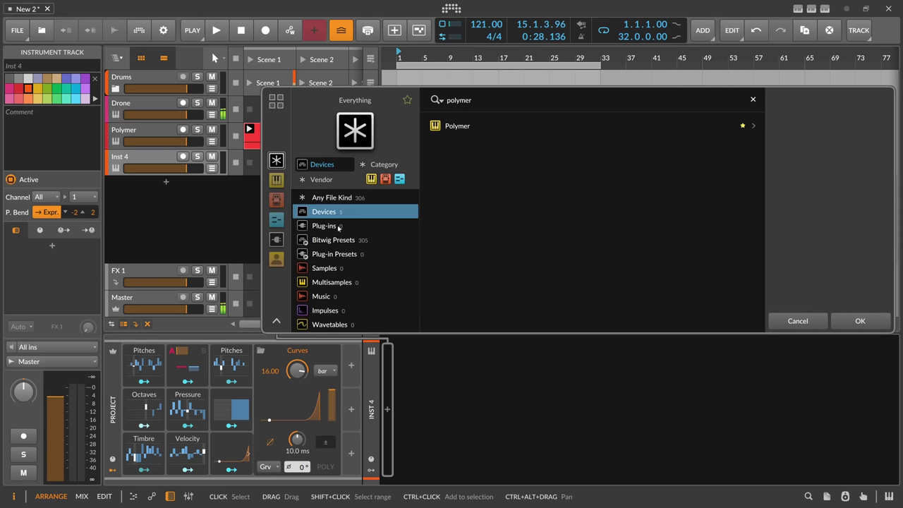
double_click(469, 127)
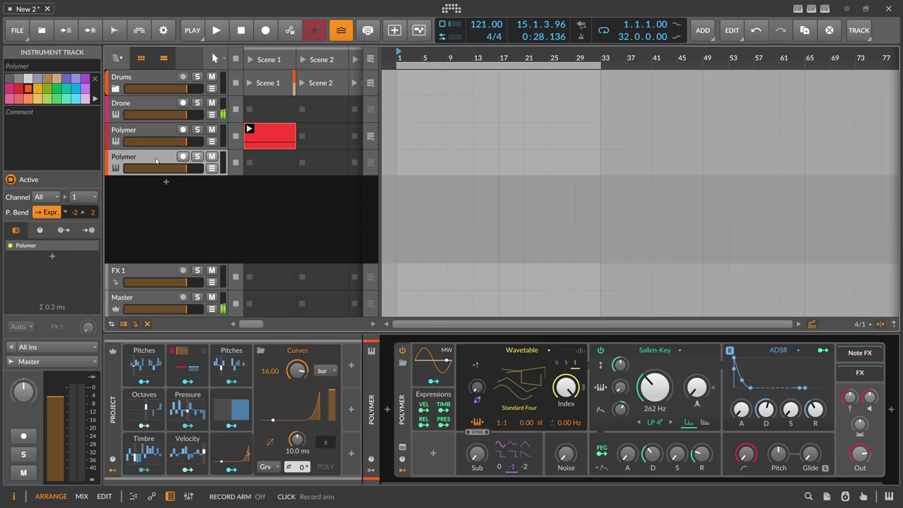
Create a one-bar launcher clip in Scene 1 on the new Polymer track and open it for note editing.
left_click(268, 167)
double_click(268, 171)
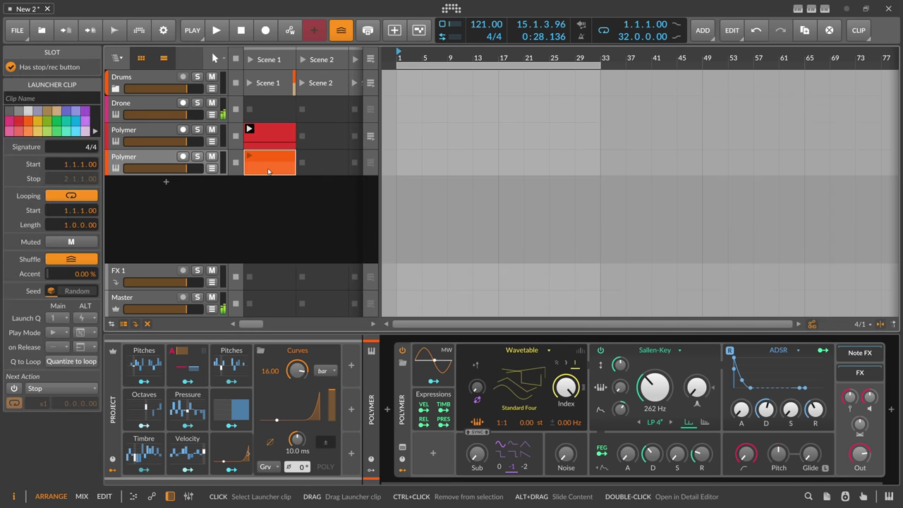
double_click(266, 164)
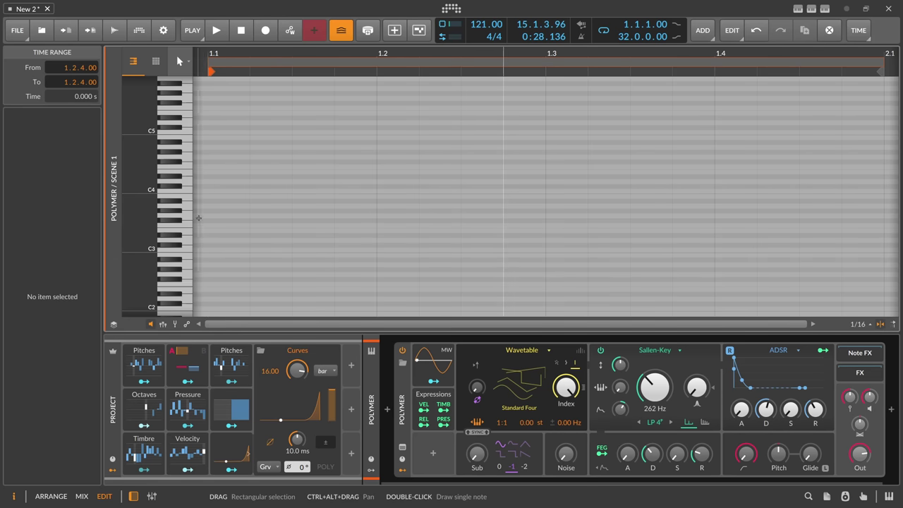
Add a note at the clip's start, transpose it to A0, extend it to one full bar and return to the arrangement view.
double_click(221, 206)
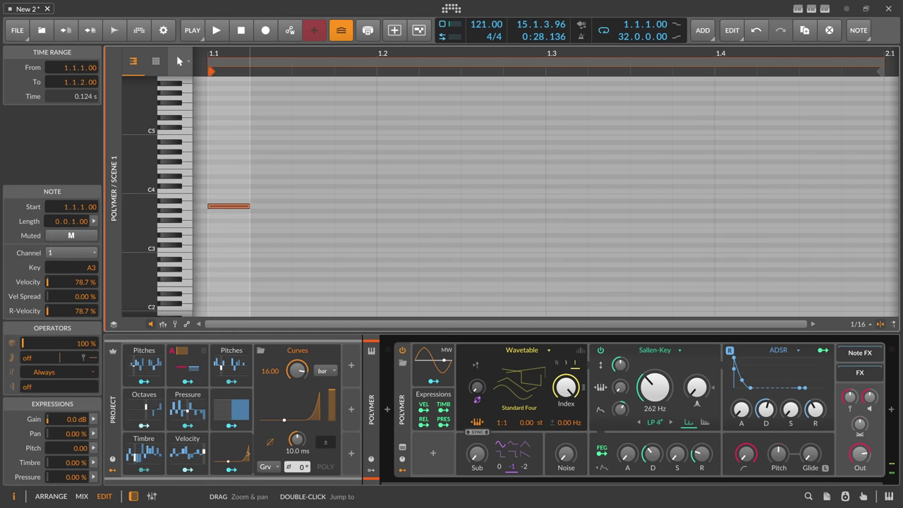
key("shift+Down")
key("shift+Down")
key("shift+Down")
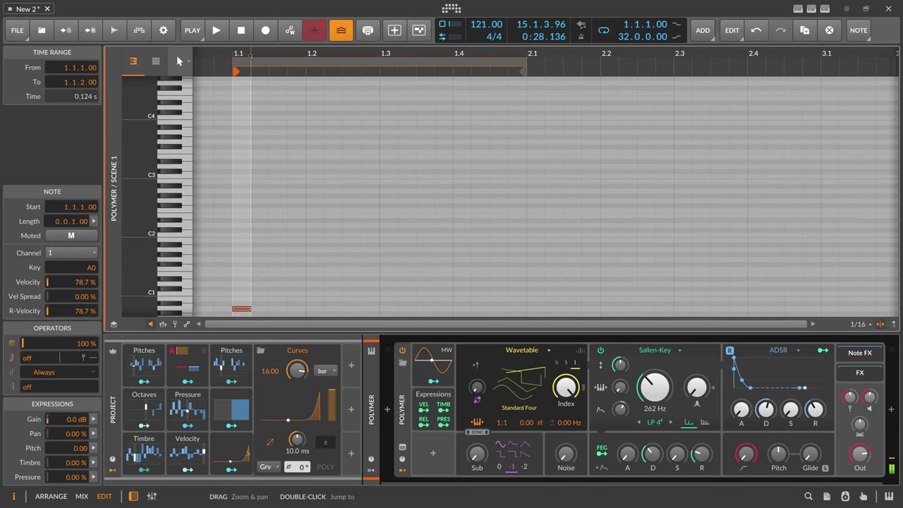
left_click_drag(250, 219, 527, 221)
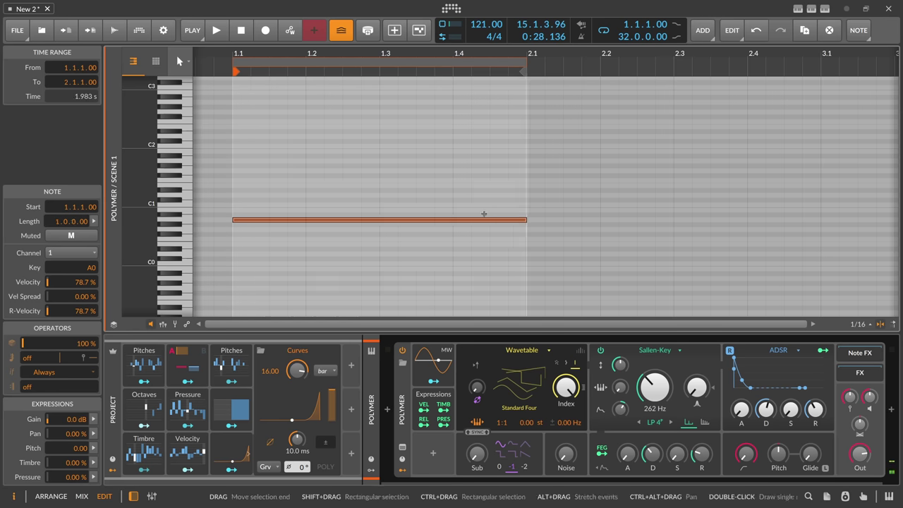
left_click(484, 216)
key("alt+1")
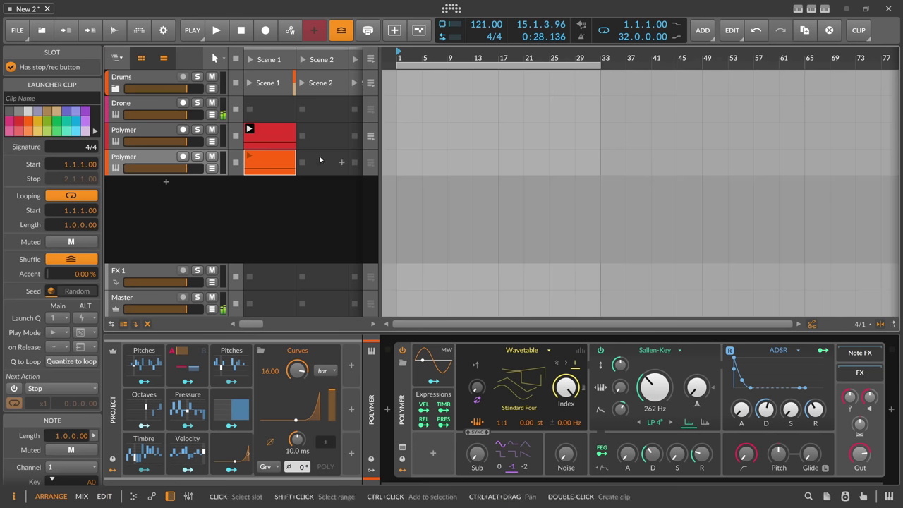
Play the new Polymer track soloed and insert a Note Repeats device before its Polymer, with the repeat rate set to 3.00x.
key("space")
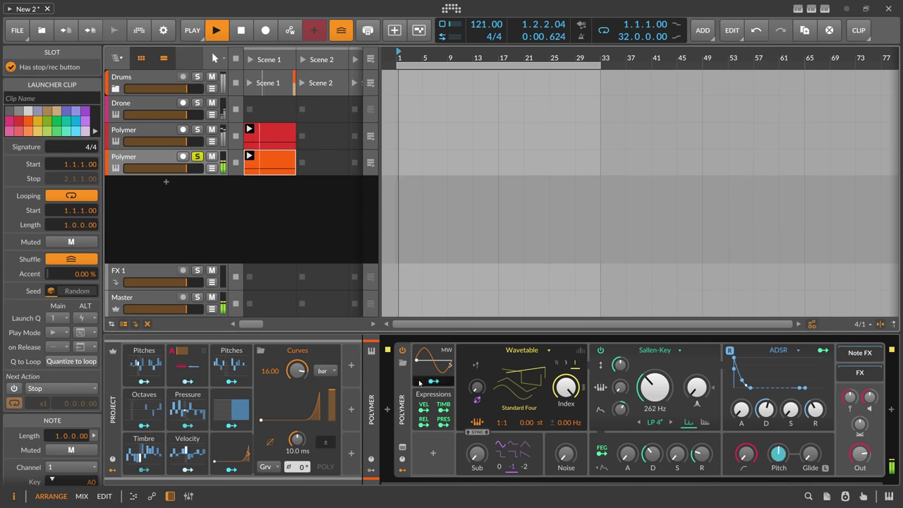
left_click(388, 410)
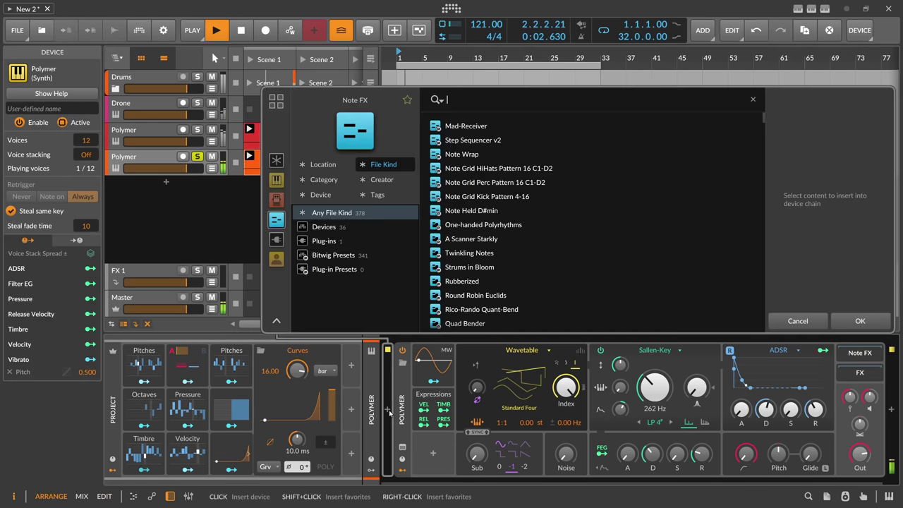
type("repea")
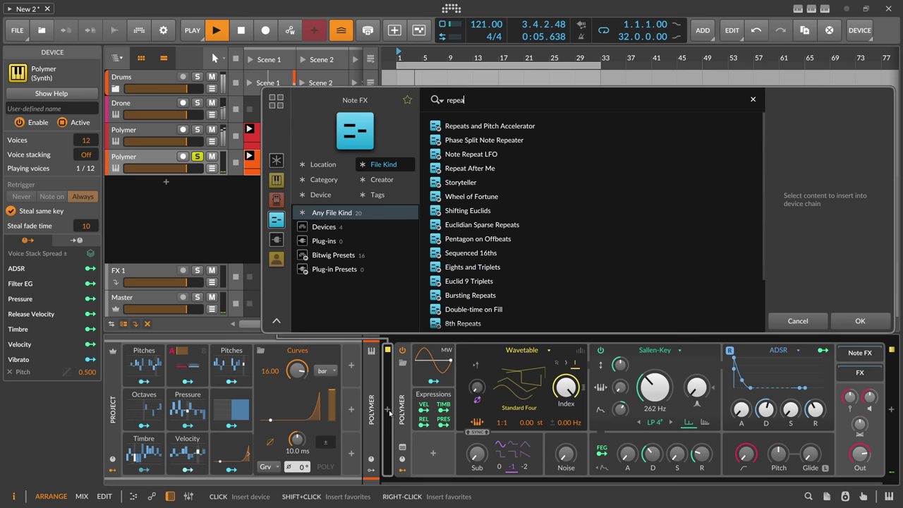
left_click(324, 227)
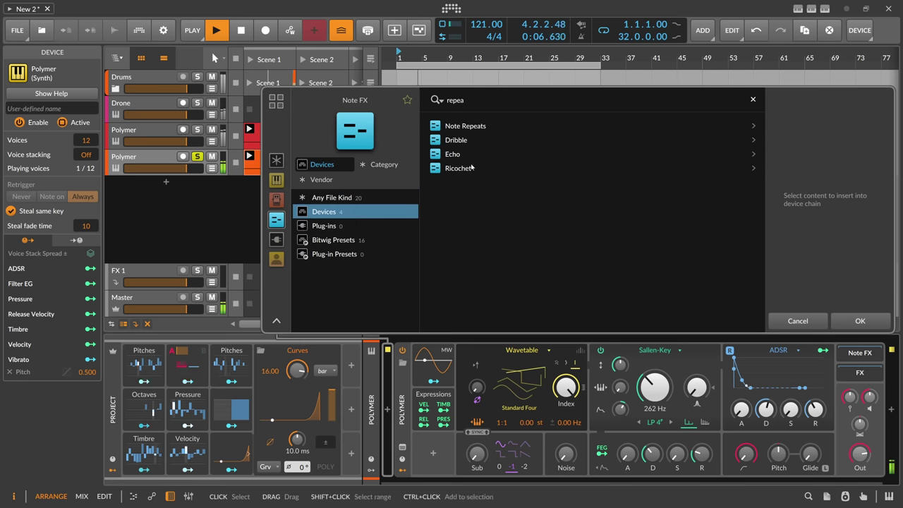
double_click(471, 125)
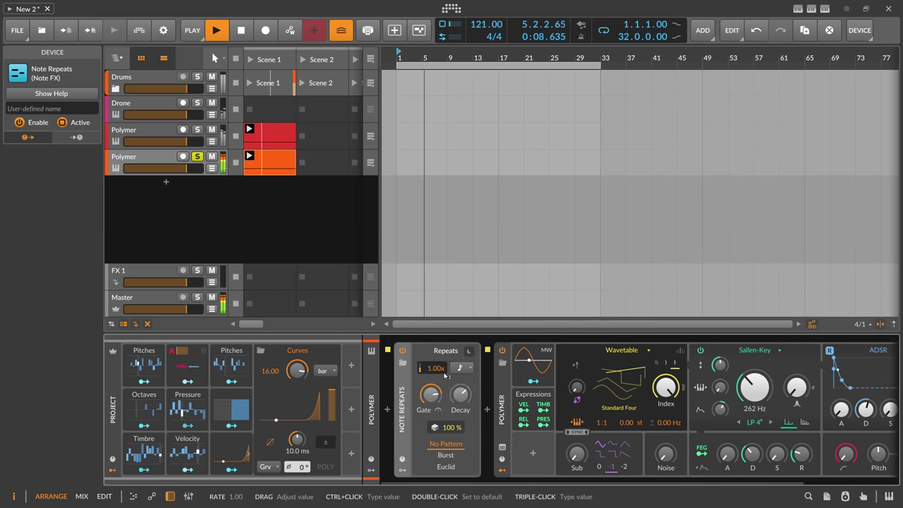
triple_click(439, 368)
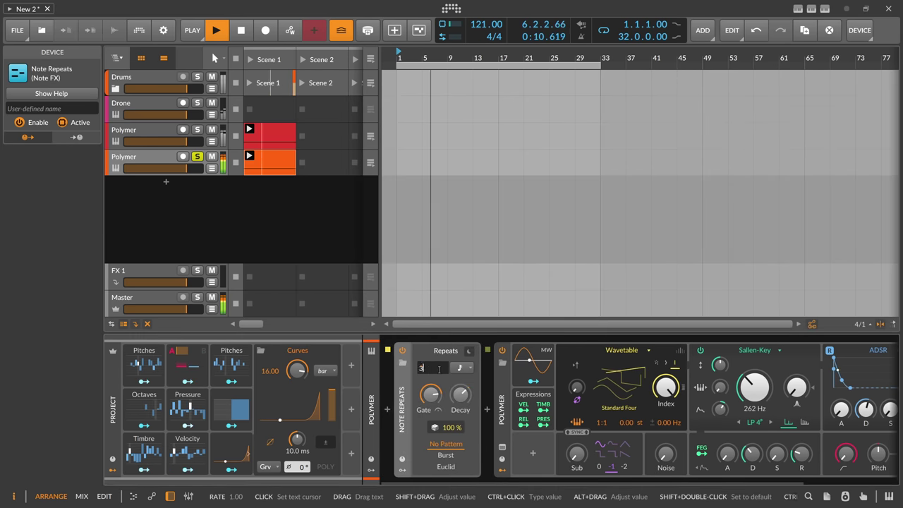
key("Return")
Insert a Quantize note effect between Note Repeats and Polymer.
left_click(487, 409)
type("q")
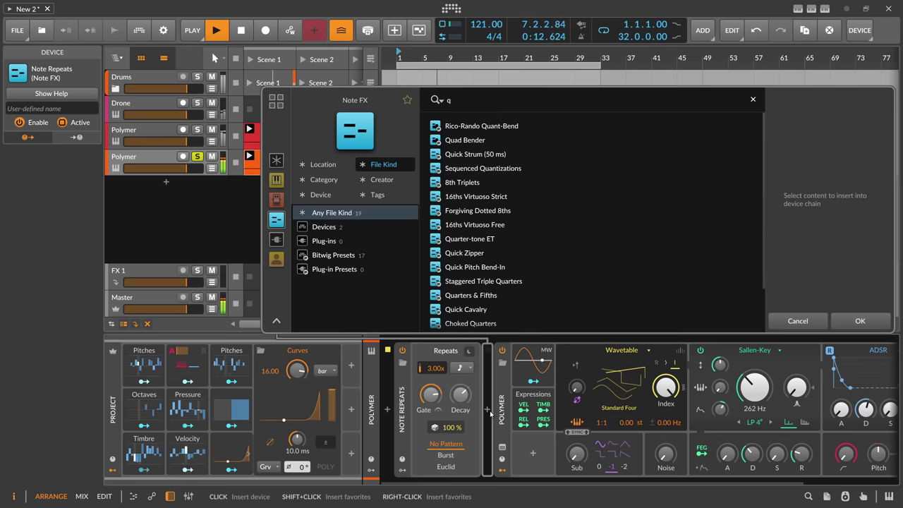
type("ua")
left_click(348, 225)
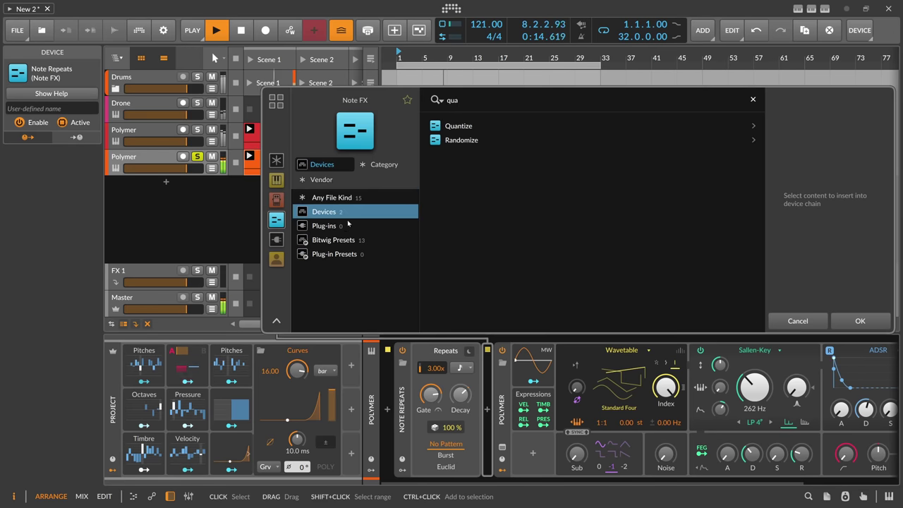
double_click(460, 127)
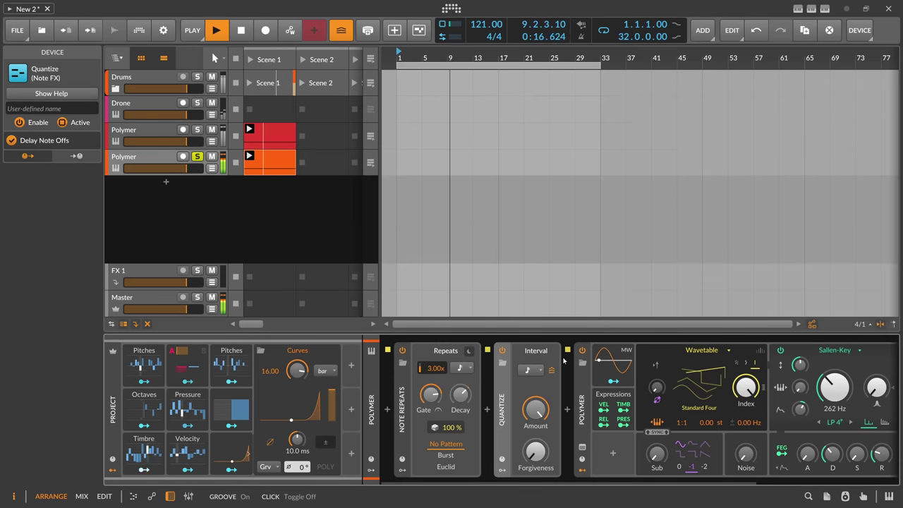
Modulate Polymer's oscillator/noise mix with the filter envelope by about 0.49.
scroll(621, 455, "right", 5)
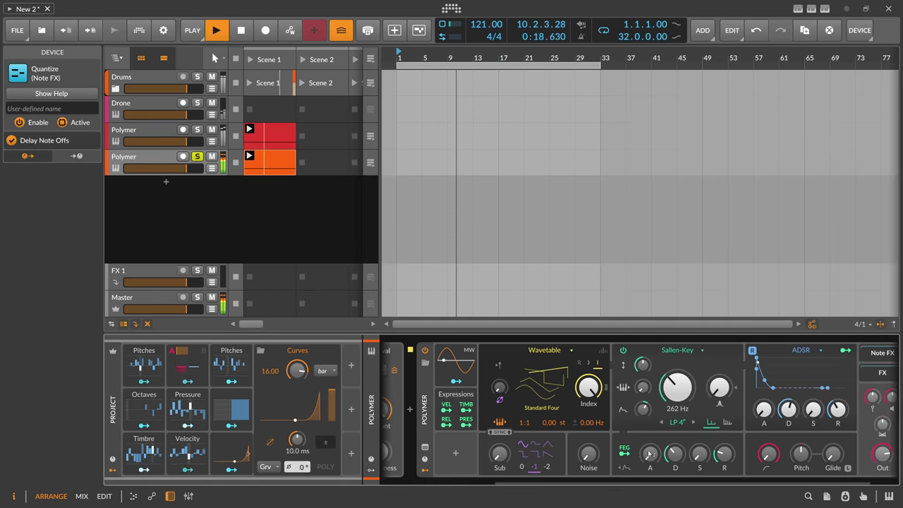
scroll(587, 385, "right", 2)
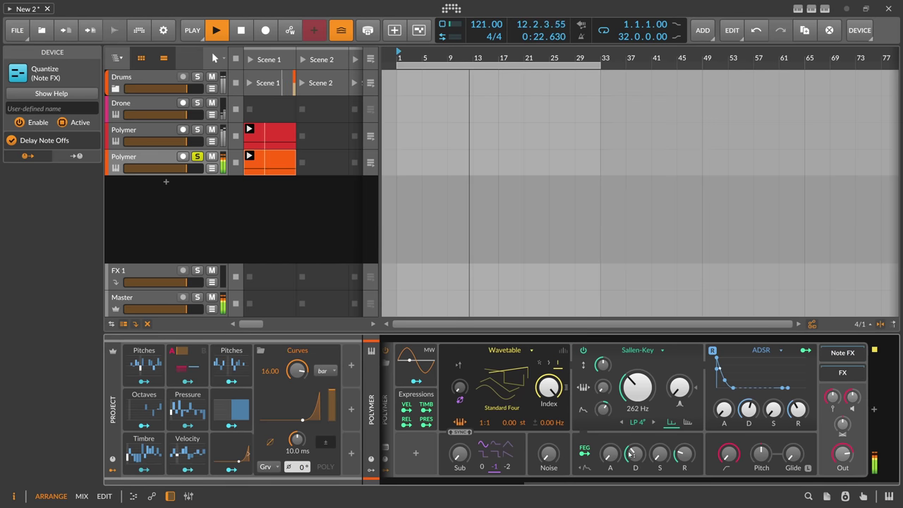
left_click(587, 454)
left_click_drag(549, 454, 549, 441)
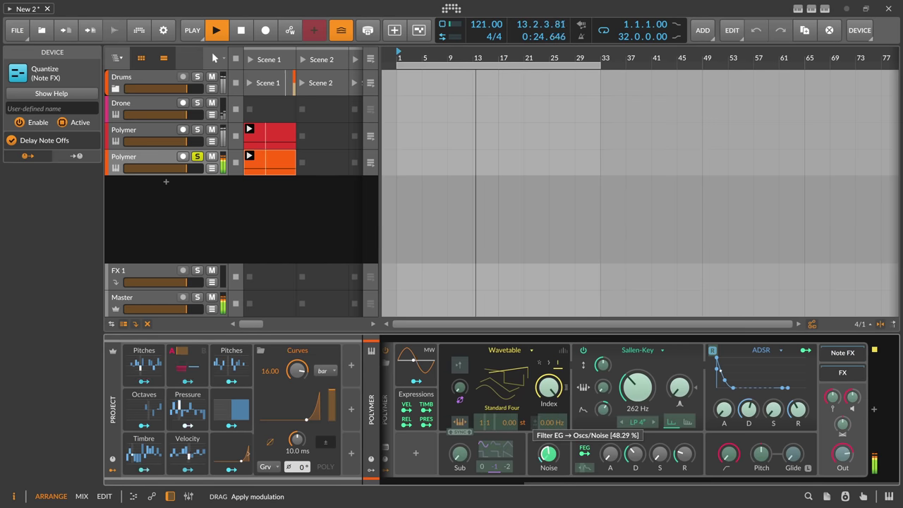
key("Escape")
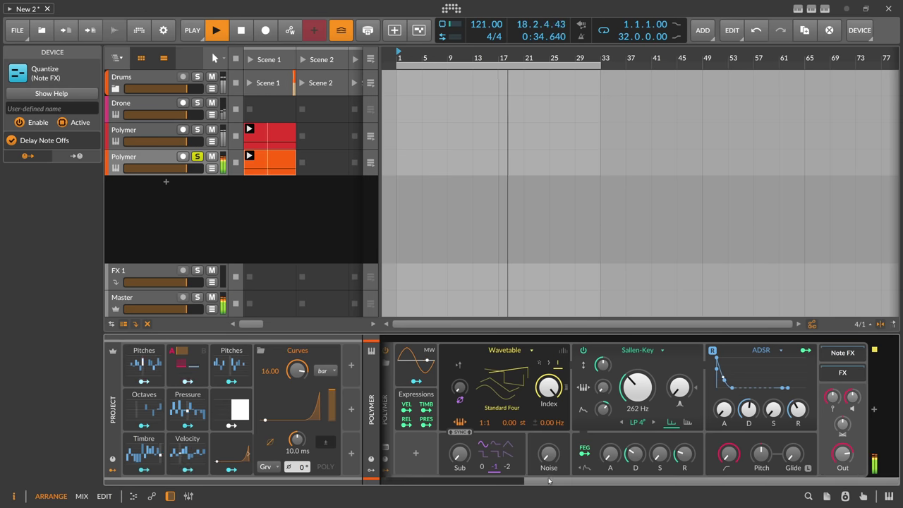
Set the voices of the Polymer device to Mono.
scroll(536, 409, "left", 2)
left_click(456, 409)
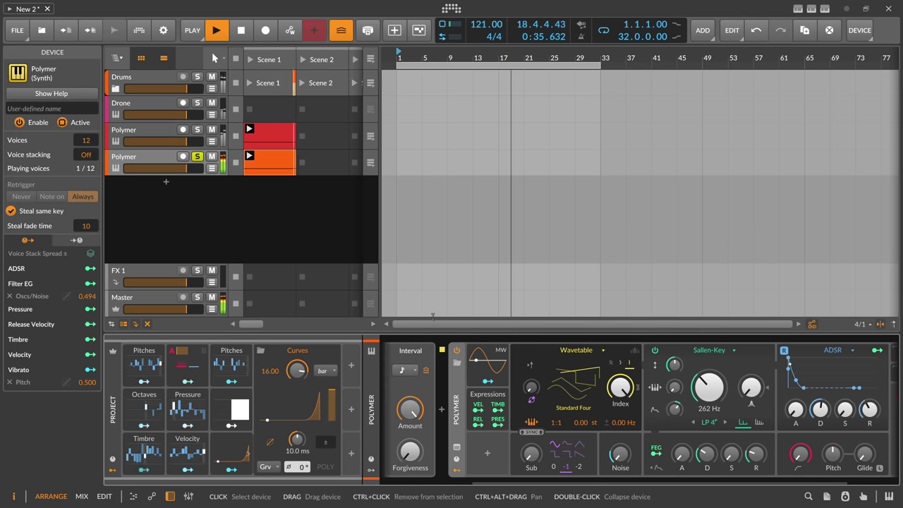
left_click(86, 140)
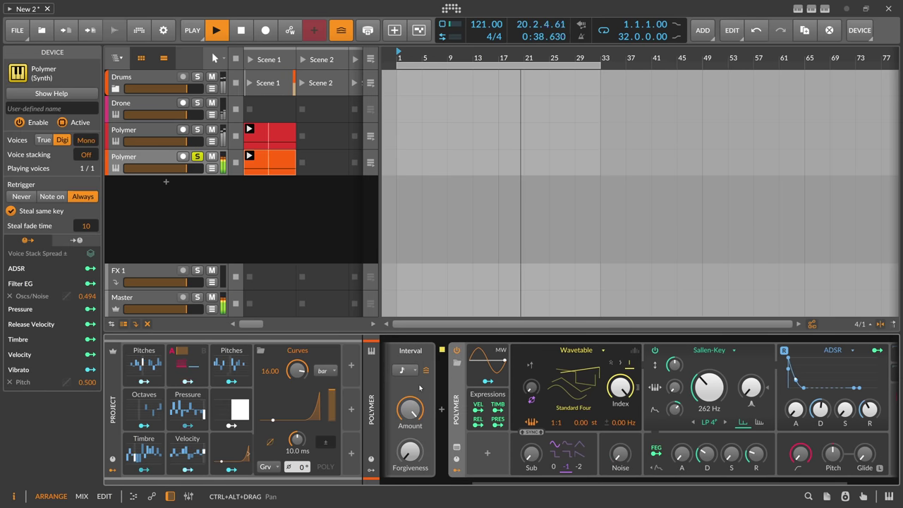
Adjust Polymer's filter envelope decay slightly and set the ADSR release to about 364 ms.
scroll(475, 472, "right", 3)
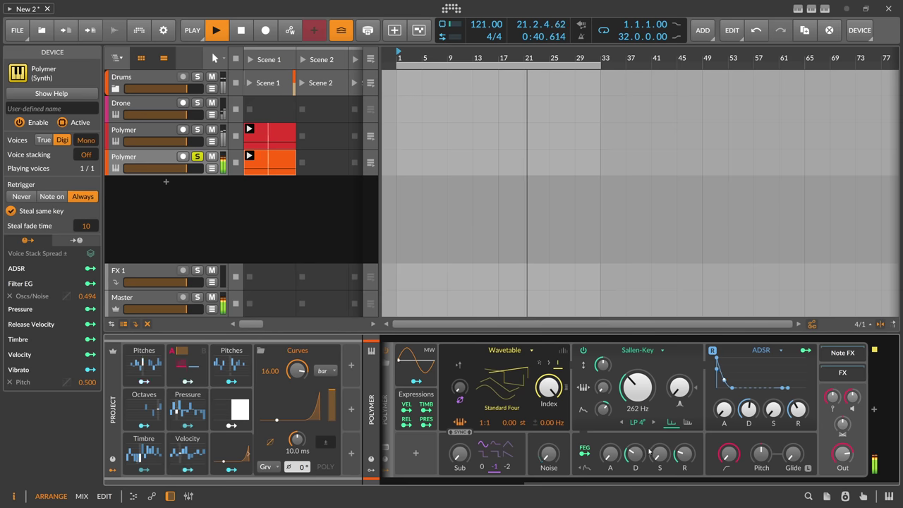
left_click_drag(643, 451, 643, 446)
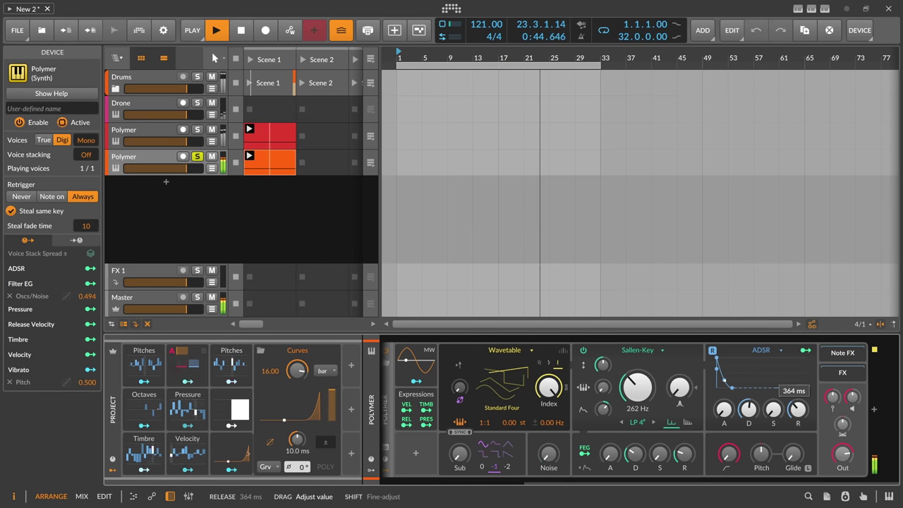
mouse_move(635, 453)
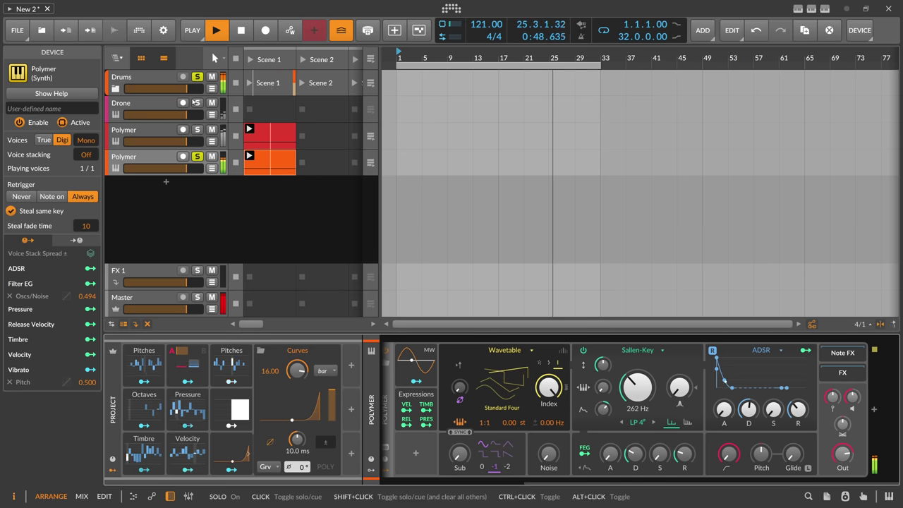
Solo the Drums group alongside the new Polymer track, listen to both together and stop playback.
left_click(197, 78)
left_click_drag(519, 483, 413, 483)
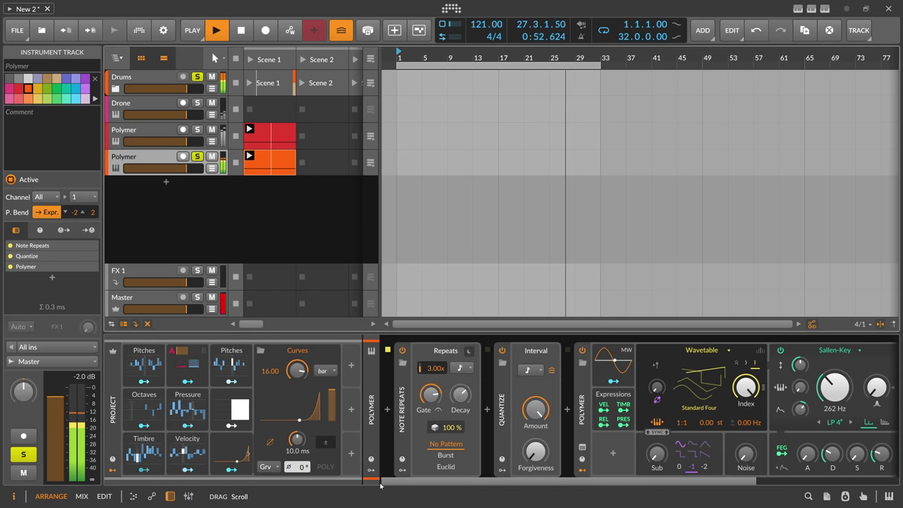
key("space")
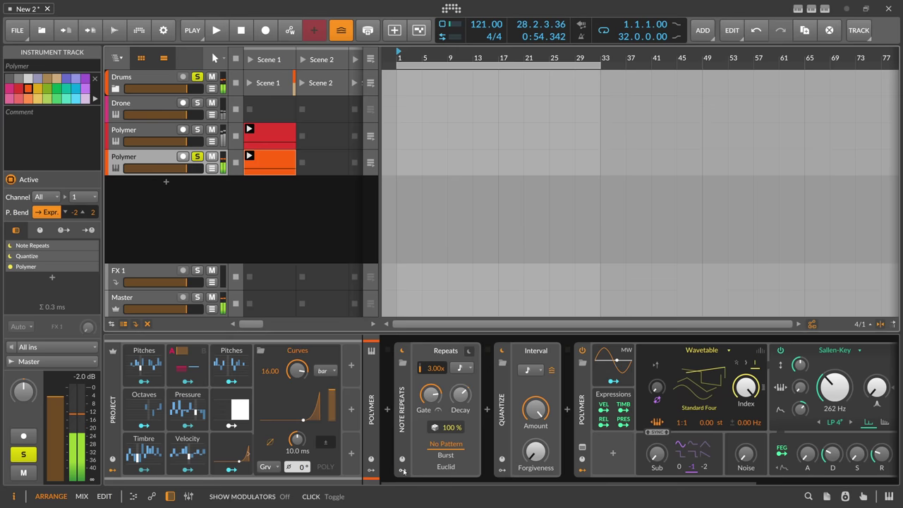
Add a Steps modulator to Note Repeats, expand it and clear its step pattern.
left_click(402, 469)
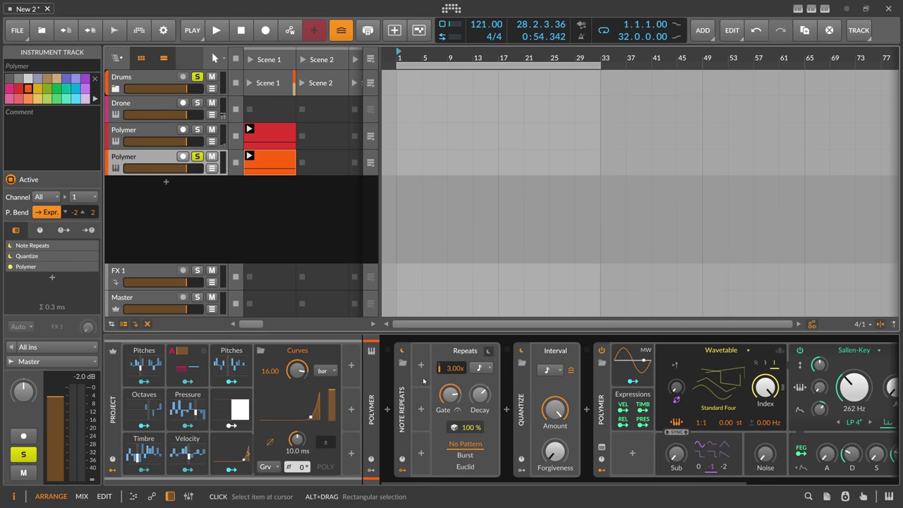
left_click(421, 365)
type("step")
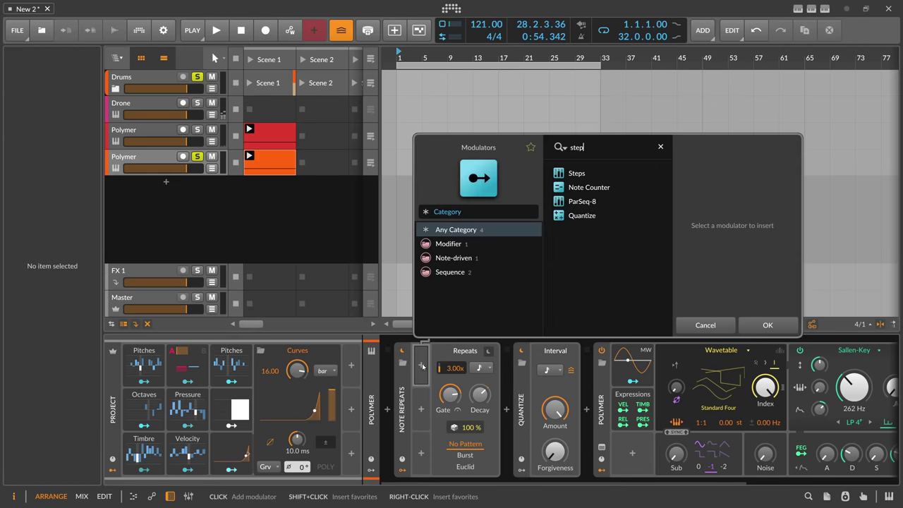
key("Return")
left_click(428, 368)
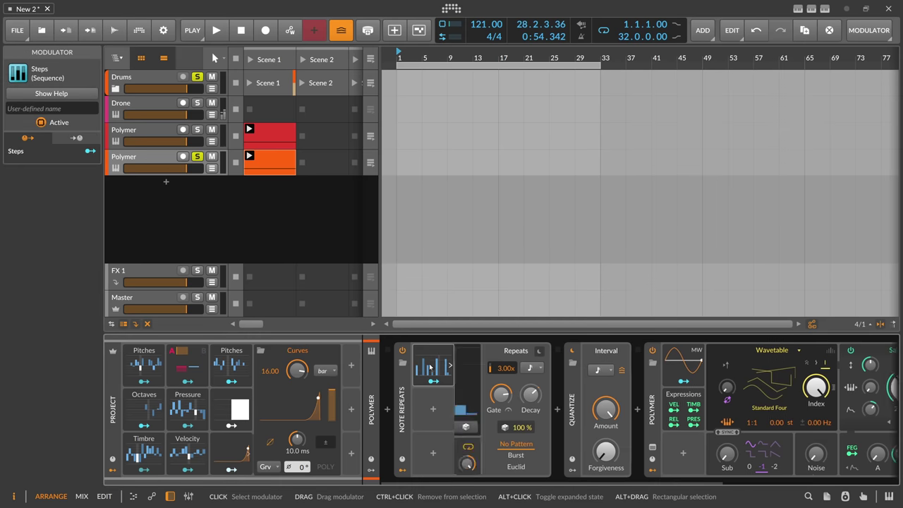
left_click(599, 427)
During playback, raise only the eighth step to full height and shorten the Steps pattern to 8 steps.
key("space")
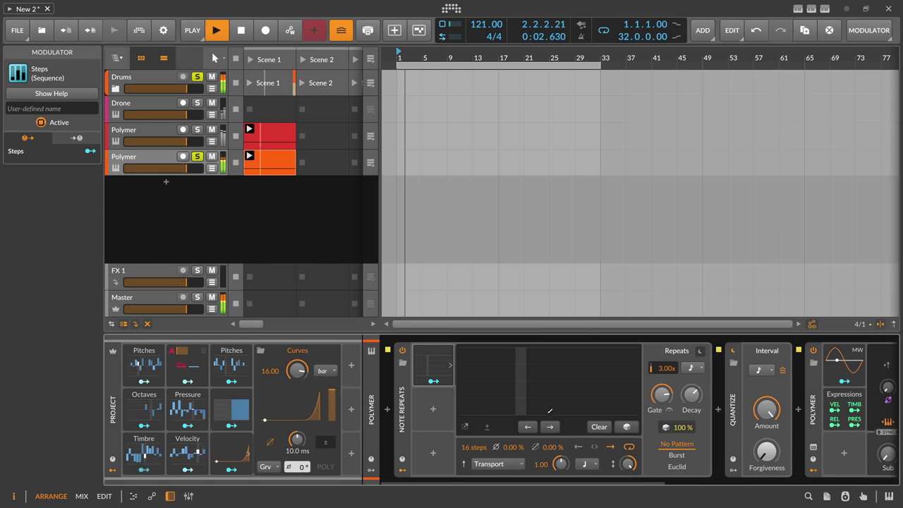
left_click(544, 351)
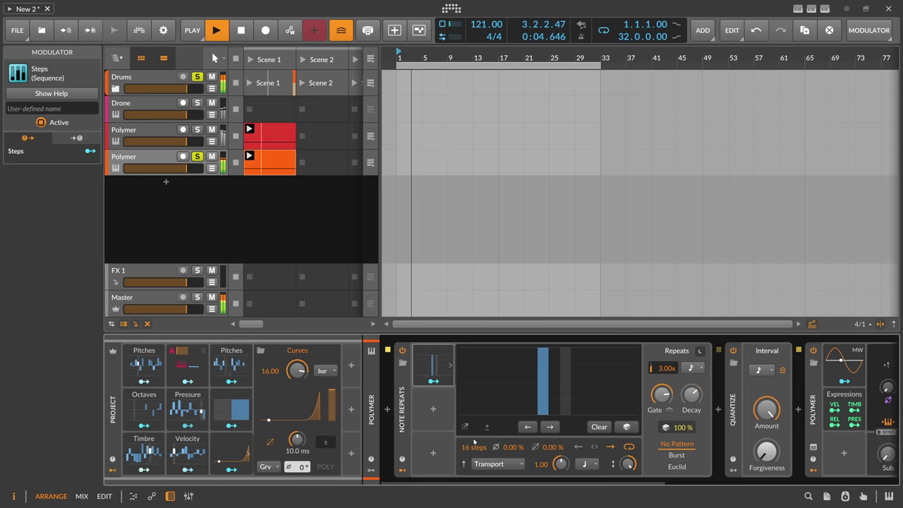
scroll(473, 447, "down", 8)
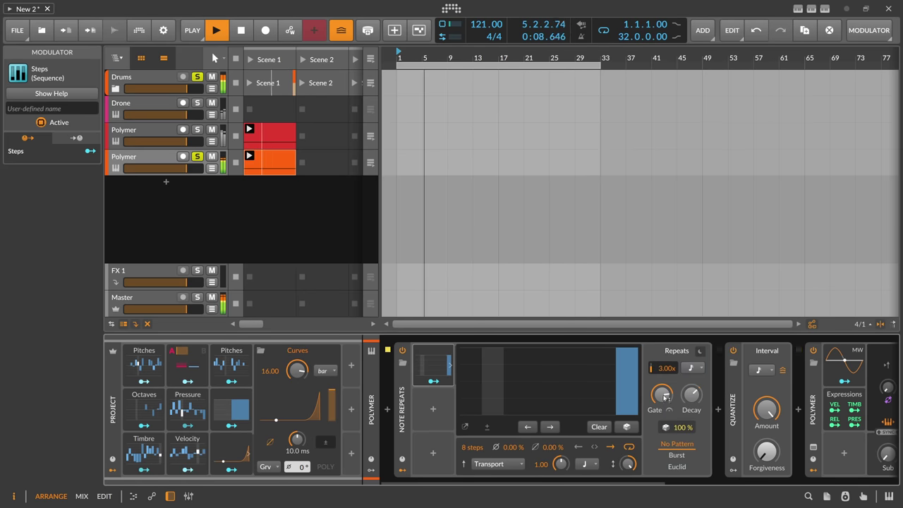
Map the Steps modulator to the Note Repeats rate by +2.80, collapse the modulator and stop playback.
left_click_drag(661, 372, 661, 353)
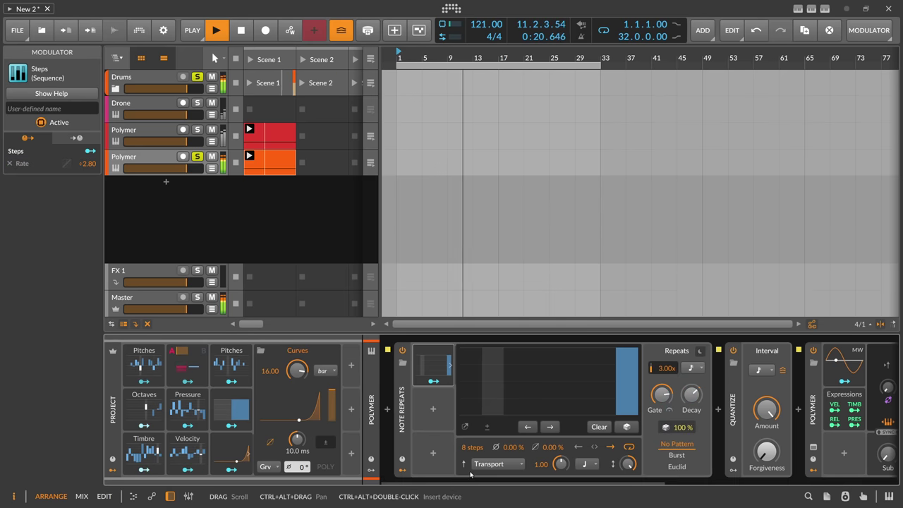
scroll(452, 445, "right", 2)
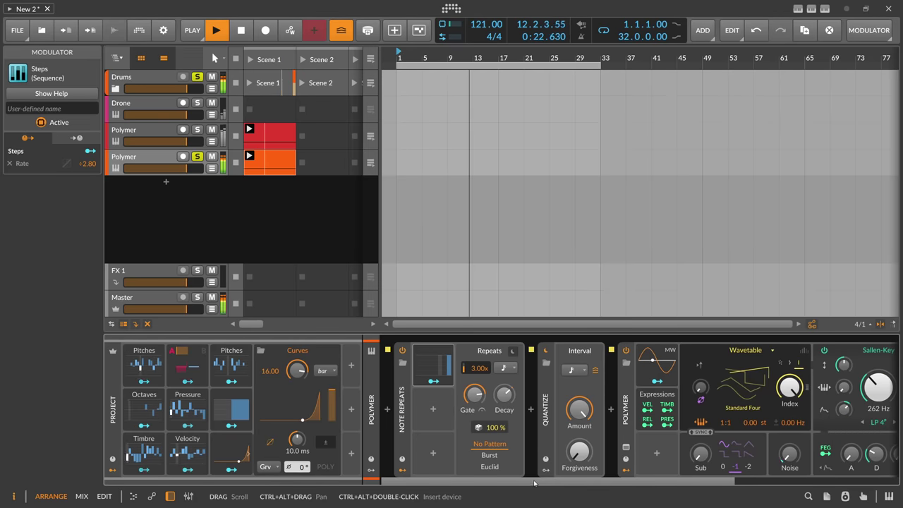
key("space")
Insert a Note Transpose device between Note Repeats and Quantize.
left_click(532, 410)
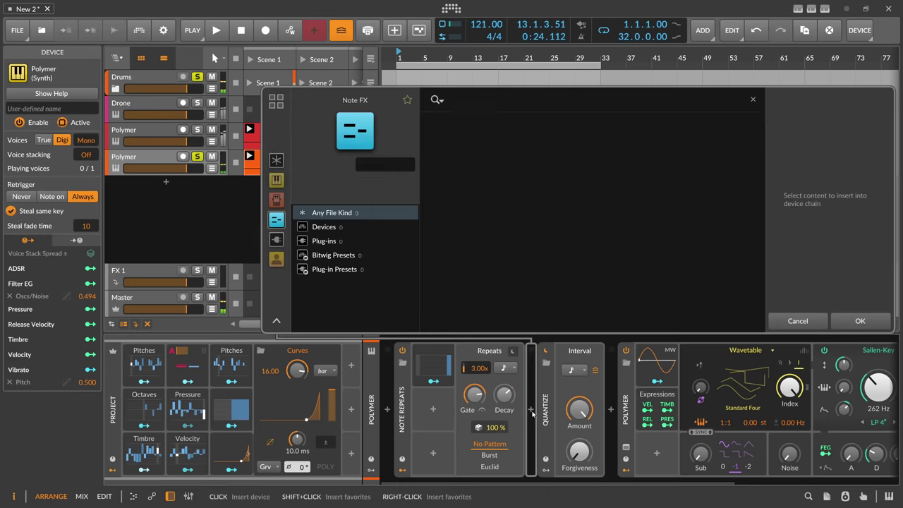
type("trans")
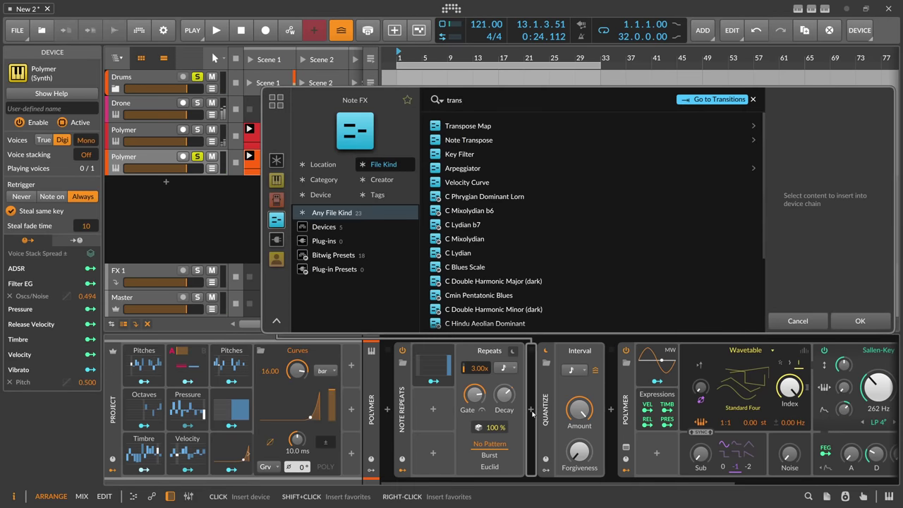
key("Down")
key("Down")
key("Return")
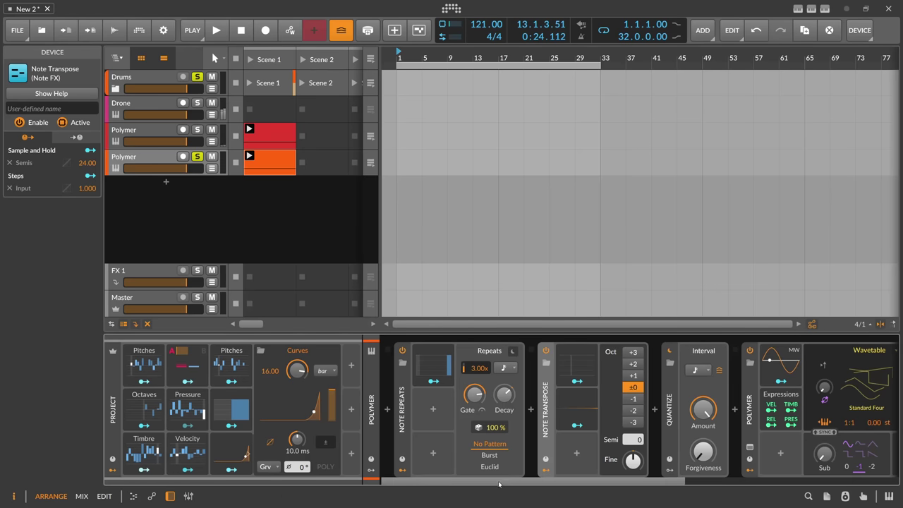
Hide the project modulators and inspect the Steps and Sample and Hold modulators of Note Transpose.
left_click(231, 454)
left_click(113, 470)
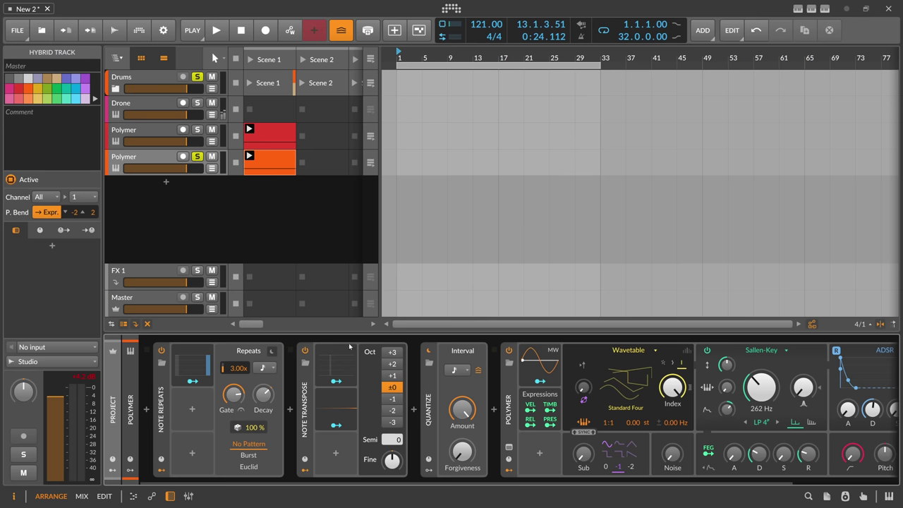
left_click(306, 416)
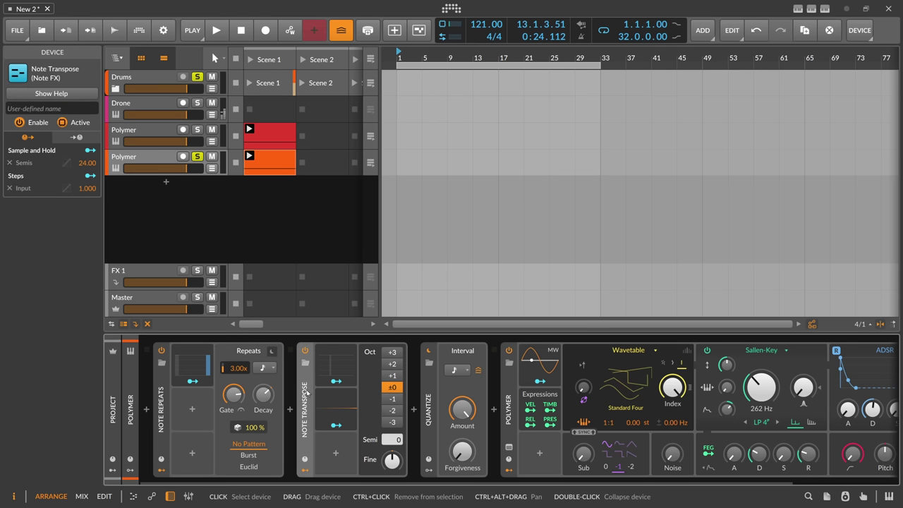
left_click(336, 360)
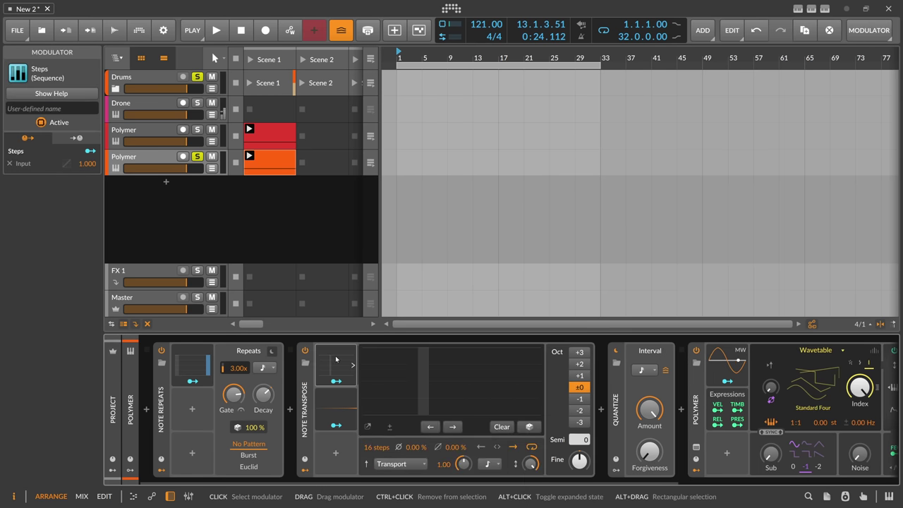
left_click(333, 405)
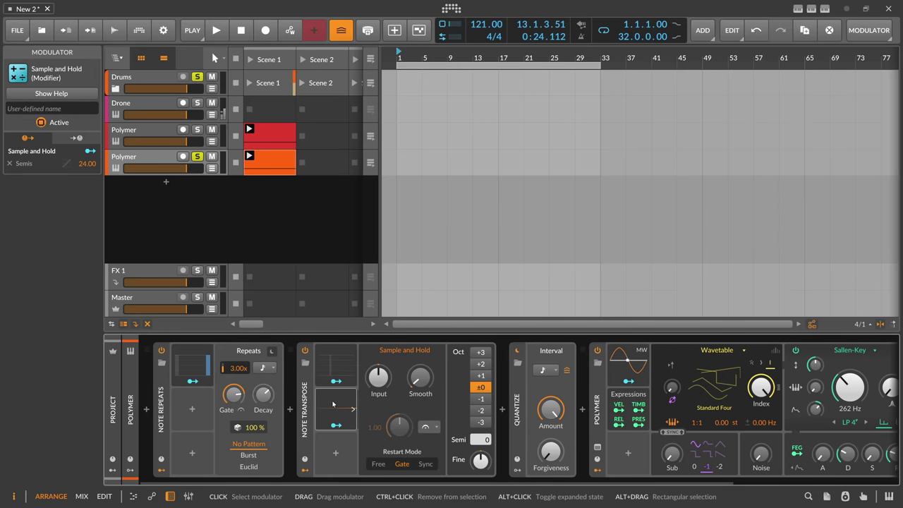
Replace the existing Note Transpose modulators with a new Sample and Hold modulator in the middle slot.
left_click(333, 413)
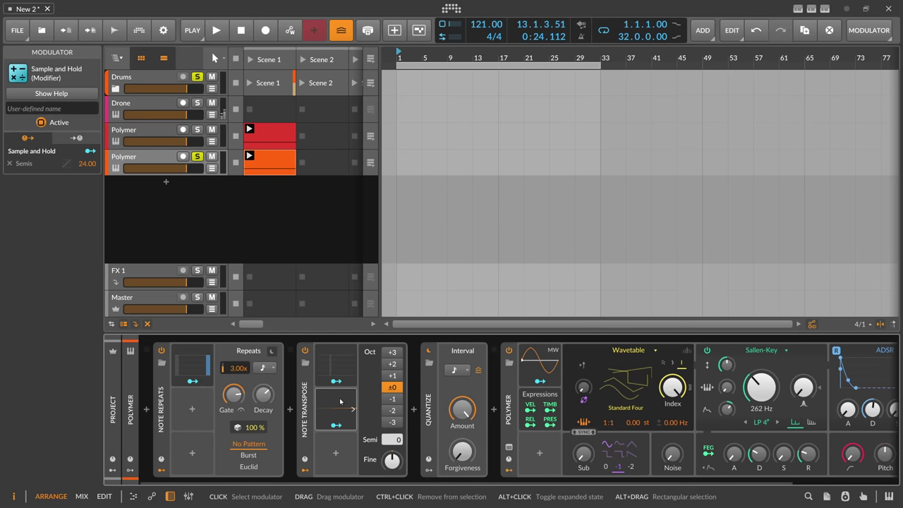
key("Delete")
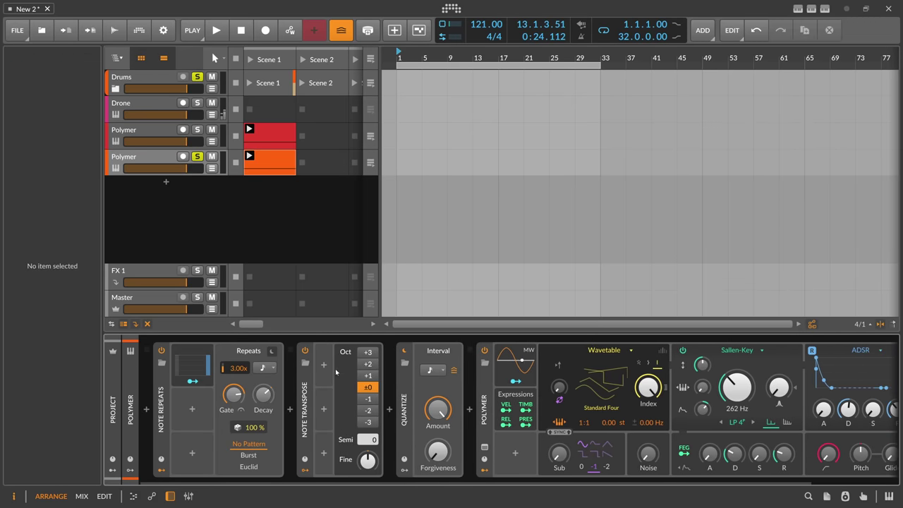
left_click(324, 410)
type("sample")
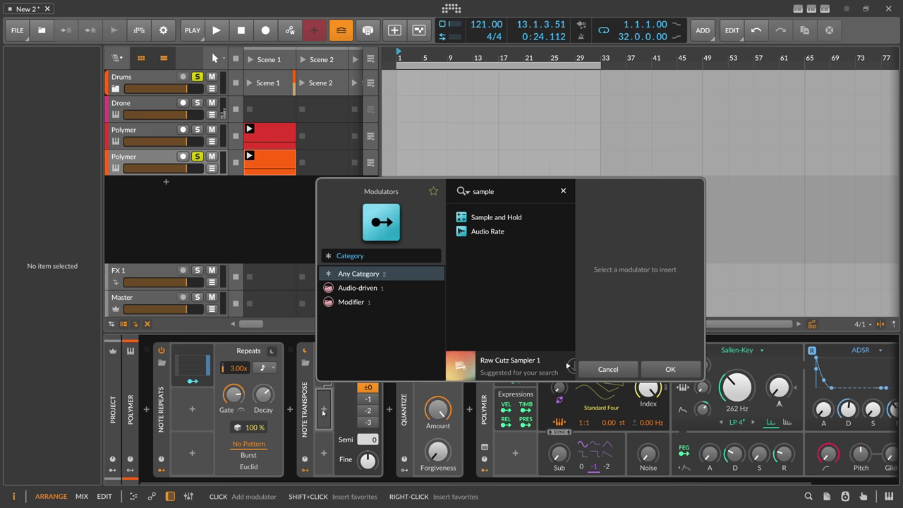
key("Return")
Expand the Sample and Hold modulator and switch its rate away from the note-value timebase.
left_click(336, 411)
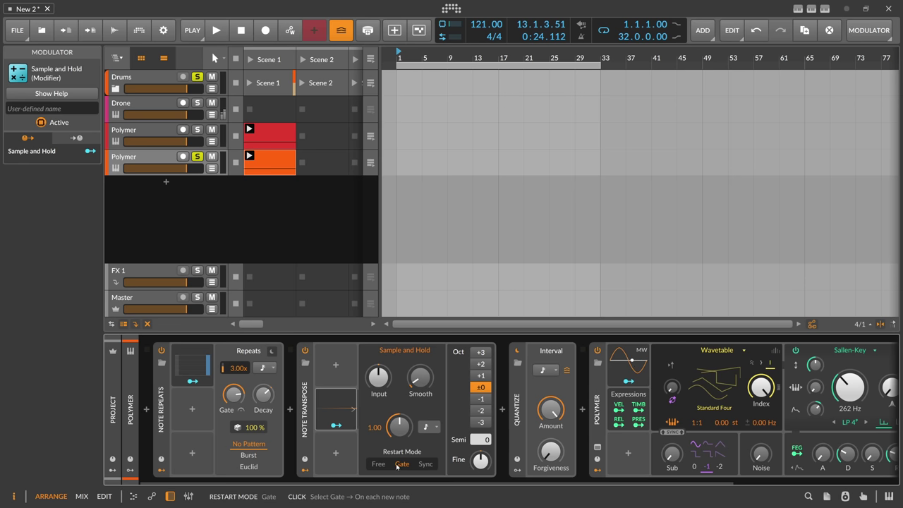
left_click(428, 427)
left_click(446, 413)
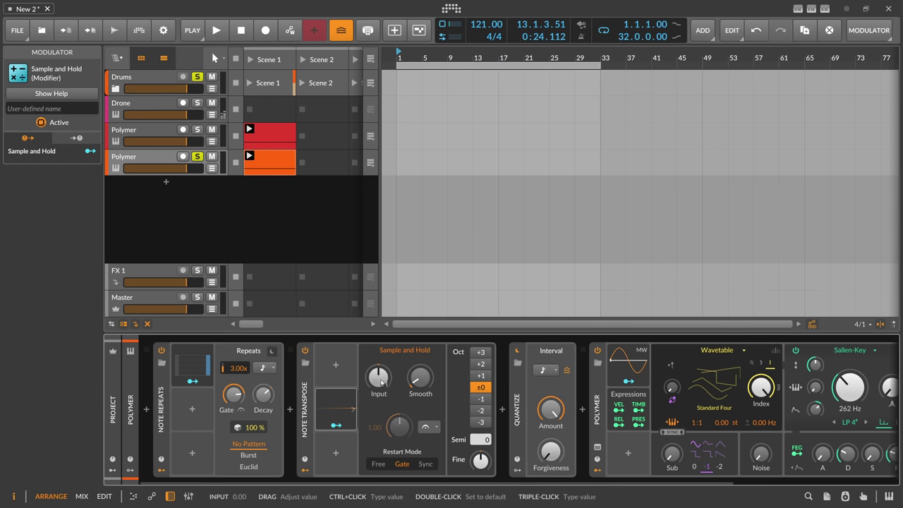
Add a Steps modulator above Sample and Hold in Note Transpose and set its first 13 steps to zero.
left_click(337, 366)
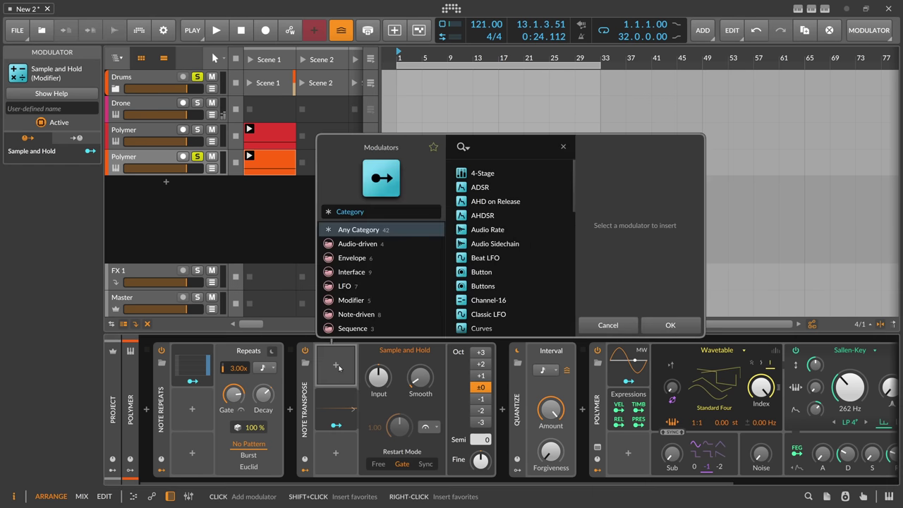
type("step")
key("Down")
key("Return")
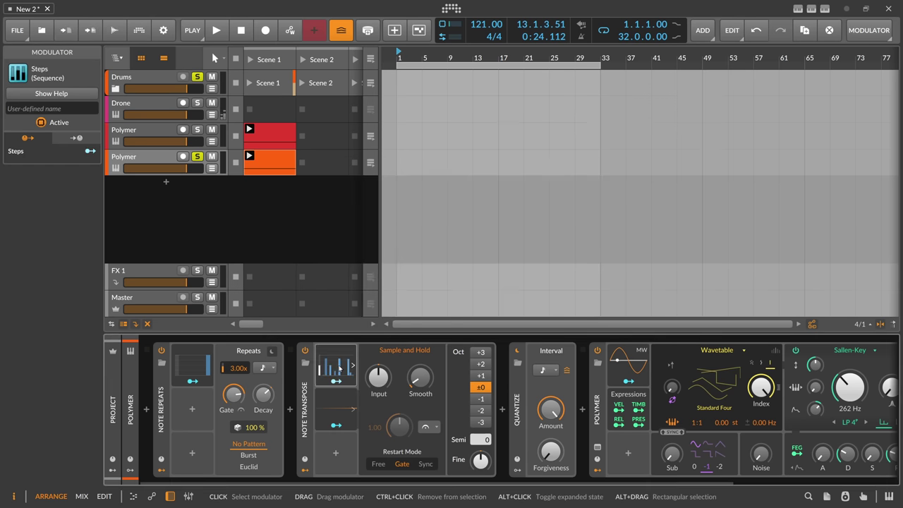
left_click(337, 367)
left_click_drag(366, 398, 506, 426)
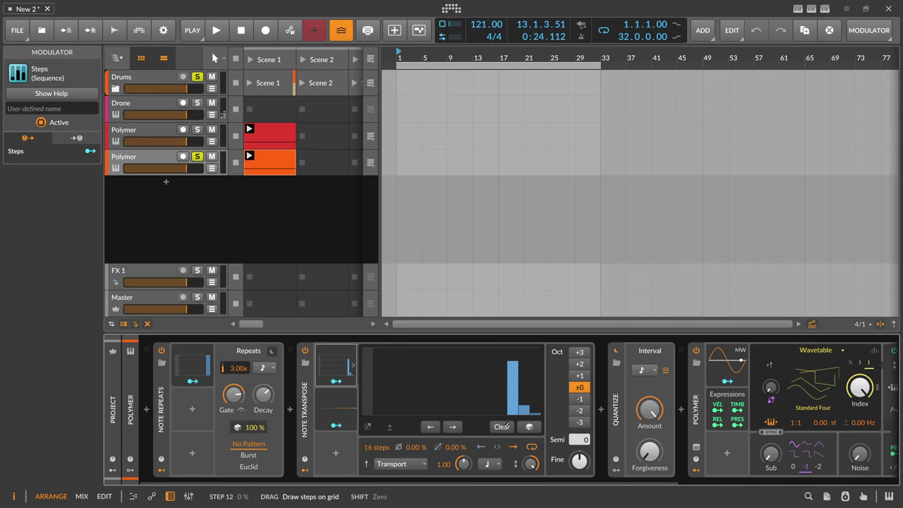
Make the Steps pattern bipolar with 8 steps, drawing step 6 below zero, step 7 at 9 % and step 8 well above zero.
left_click_drag(541, 381, 519, 380)
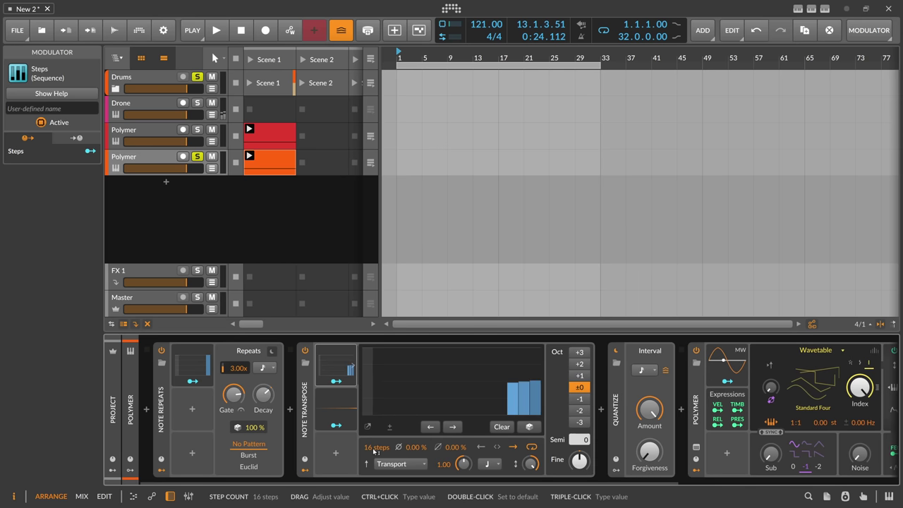
left_click(389, 427)
left_click(517, 380)
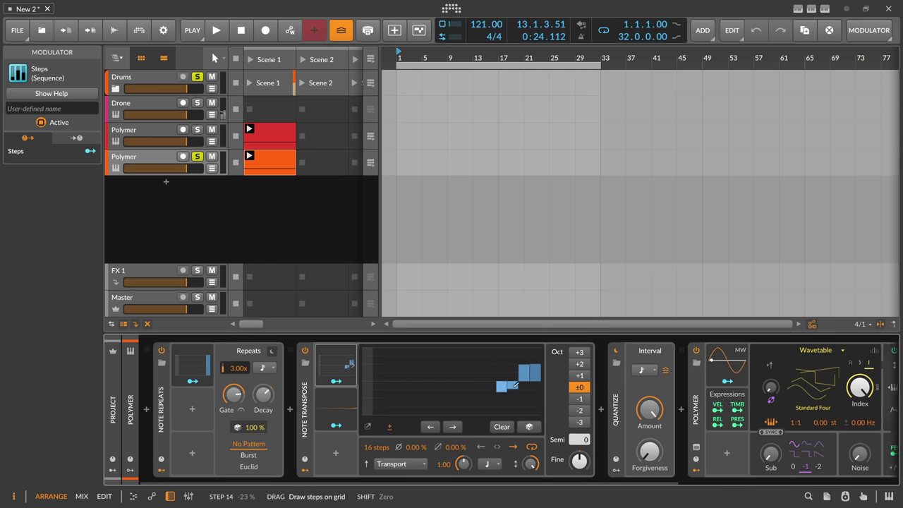
mouse_move(522, 378)
left_mouse_down()
mouse_move(532, 377)
mouse_move(499, 365)
left_mouse_up()
key("space")
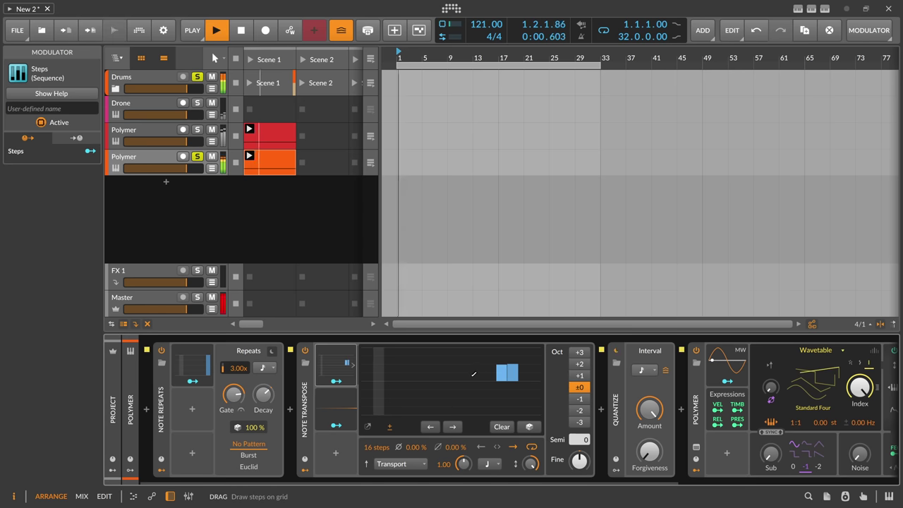
mouse_move(376, 448)
left_mouse_down()
mouse_move(489, 388)
mouse_move(531, 347)
mouse_move(509, 358)
mouse_move(485, 398)
mouse_move(502, 377)
left_mouse_up()
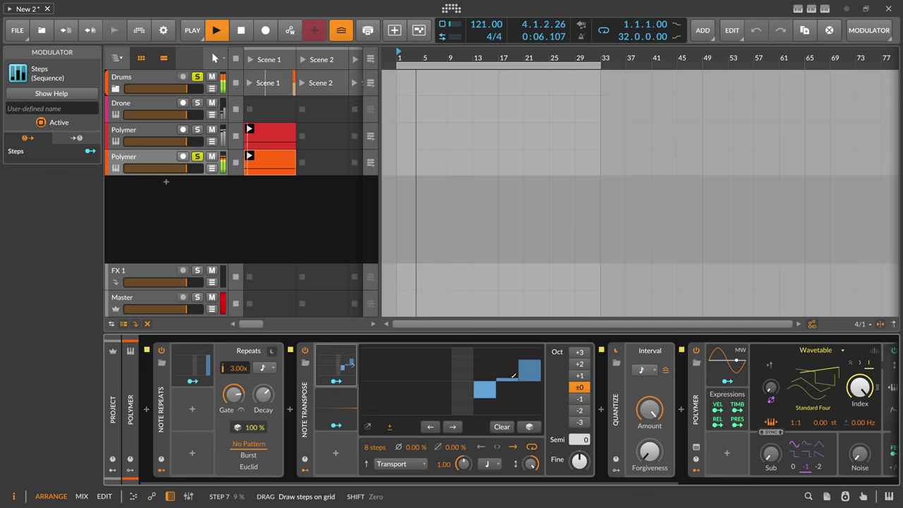
Map the Steps modulator to the Note Transpose semitone shift by +12.00 and audition it.
left_click(336, 381)
key("space")
left_click_drag(580, 439, 579, 427)
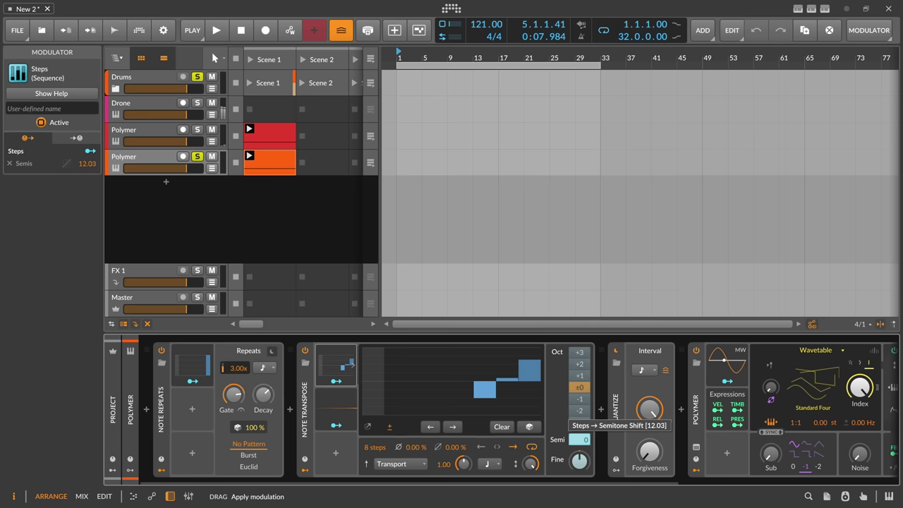
key("space")
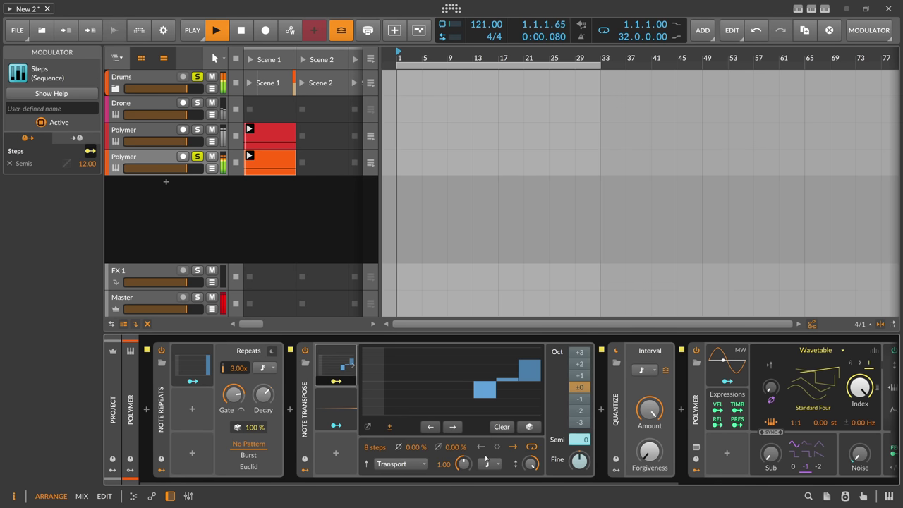
left_click(346, 383)
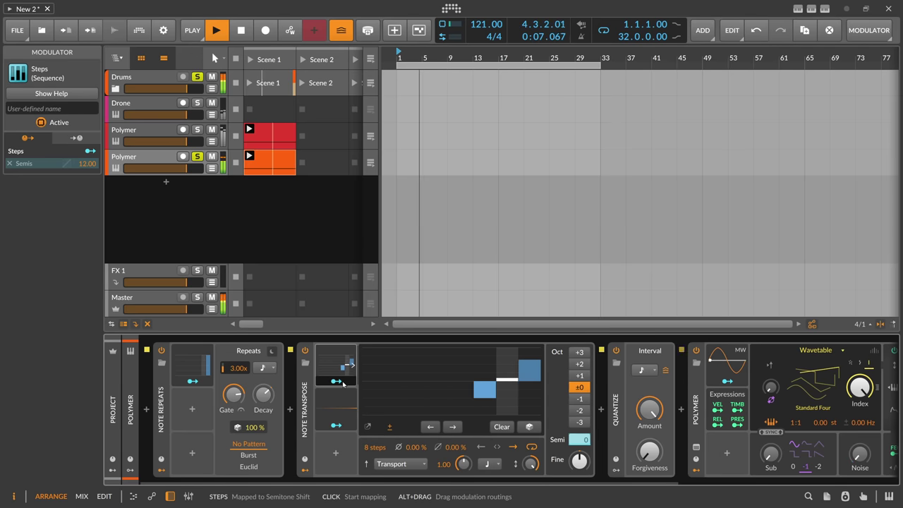
left_click(337, 382)
key("space")
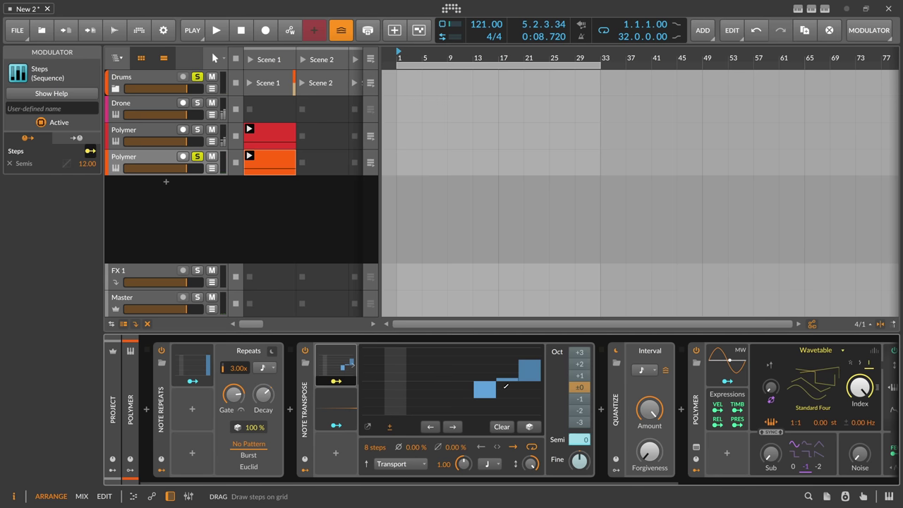
Check the bass clip's note, insert a Key Filter set to A Minor between Note Transpose and Quantize, and audition it.
key("alt+3")
left_click(338, 218)
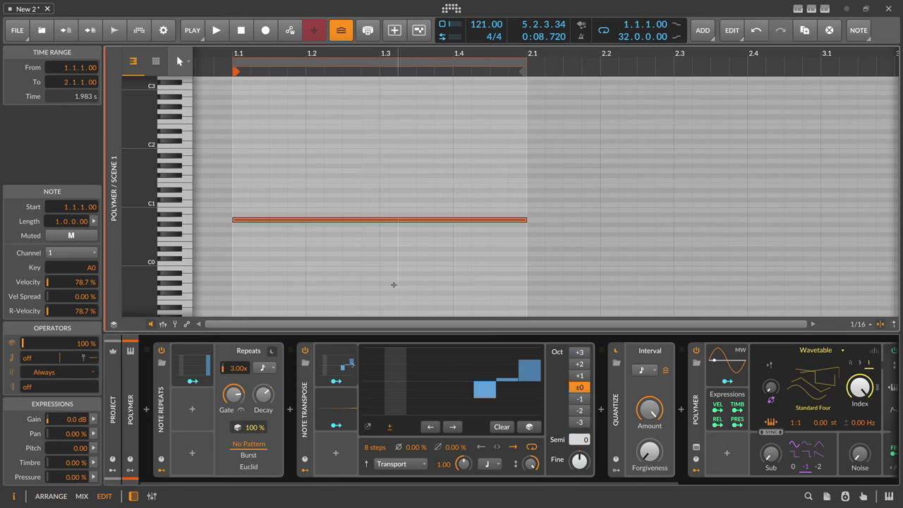
key("alt+1")
left_click(601, 409)
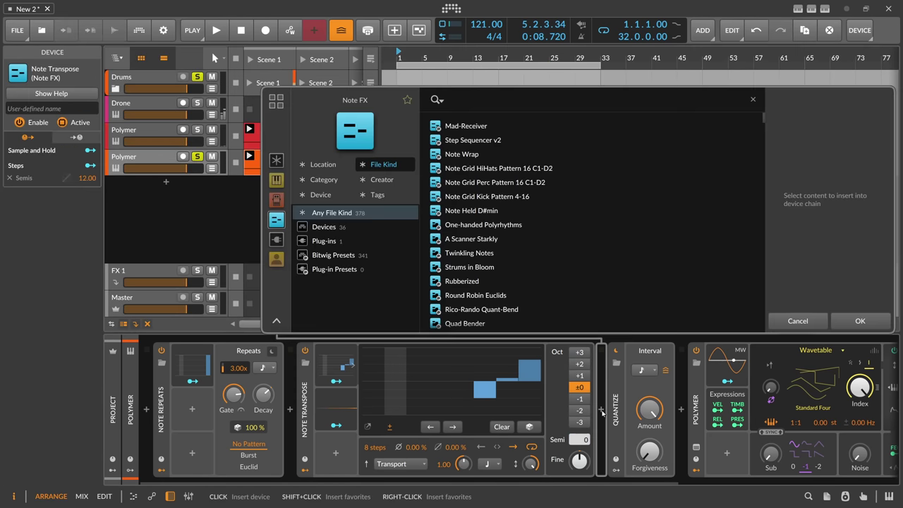
type("key")
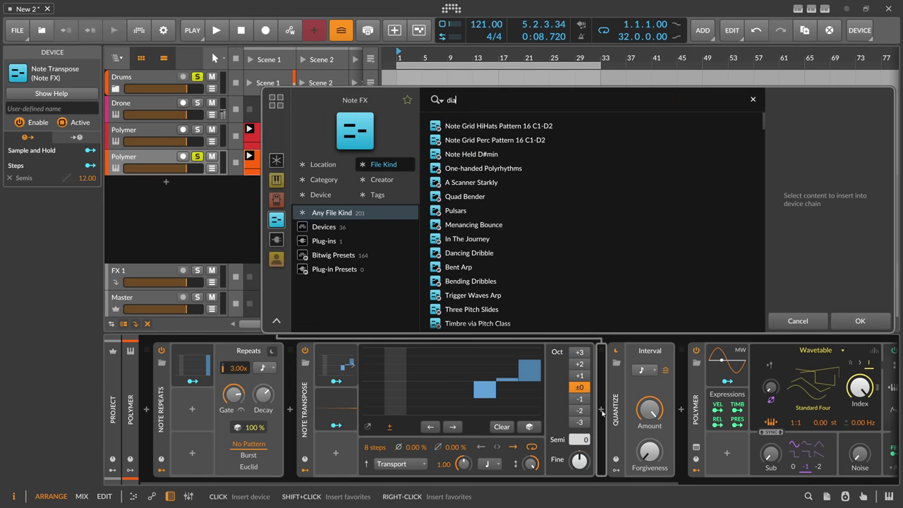
key("Return")
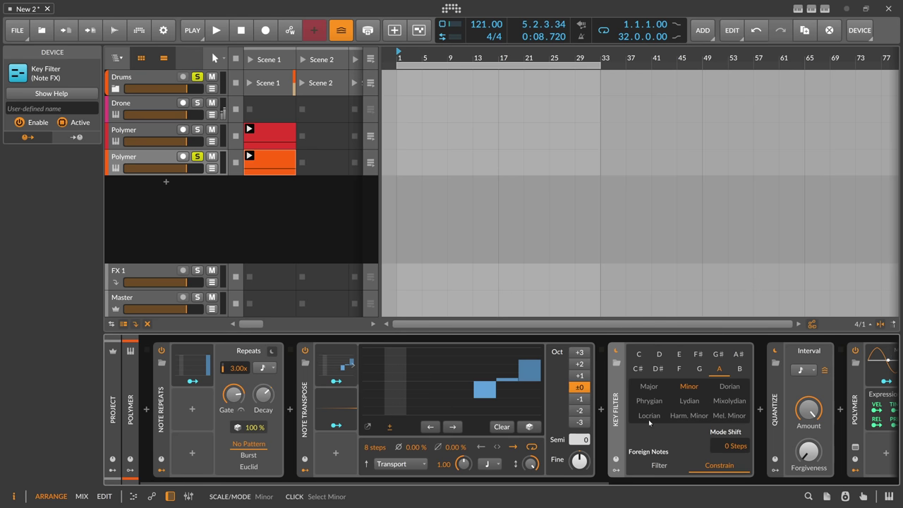
key("space")
mouse_move(382, 484)
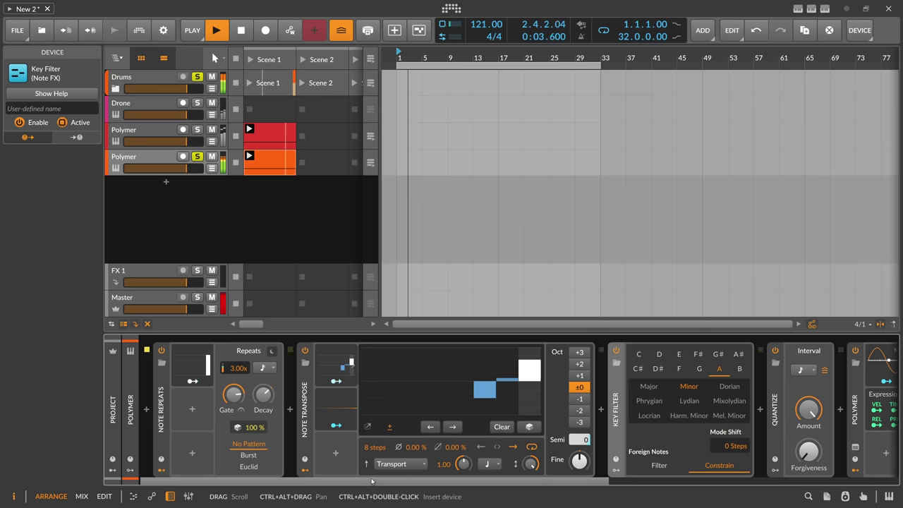
key("space")
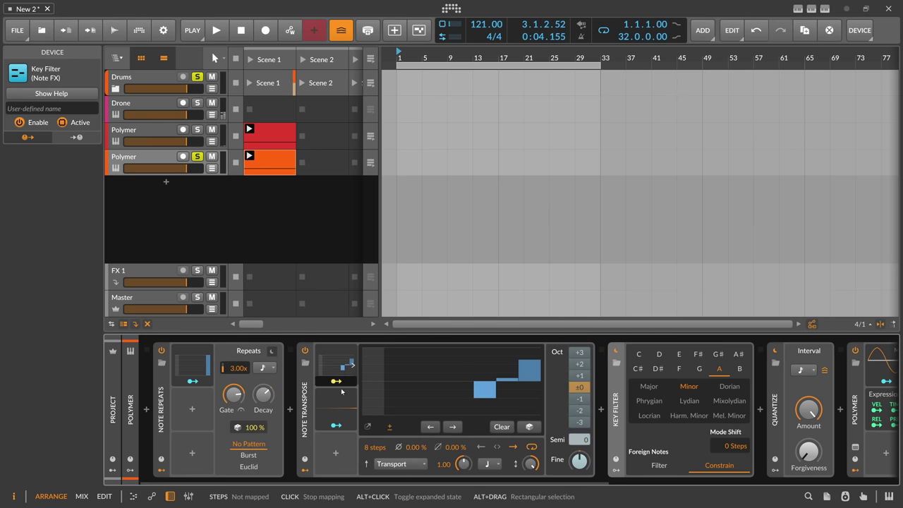
Expand Sample and Hold and map the Steps modulator to its Input with a positive amount.
left_click(352, 412)
left_click_drag(571, 386, 571, 381)
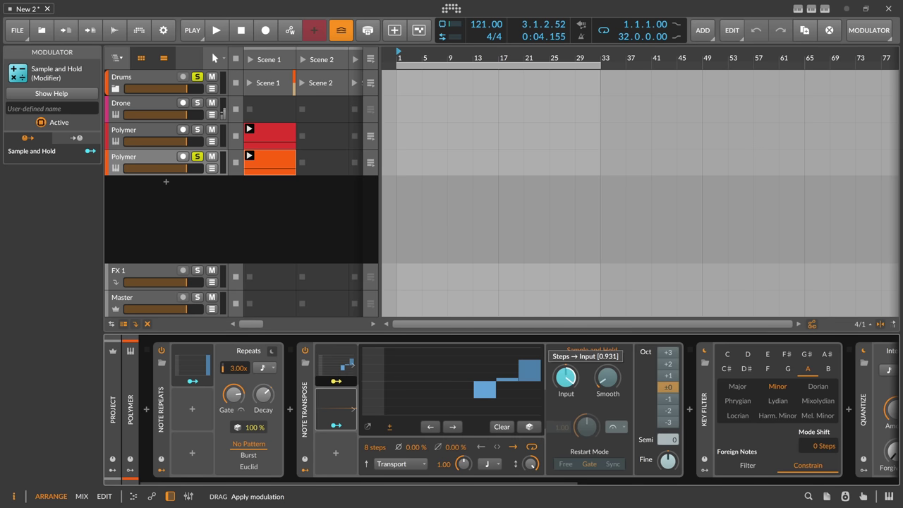
left_click_drag(567, 377, 567, 376)
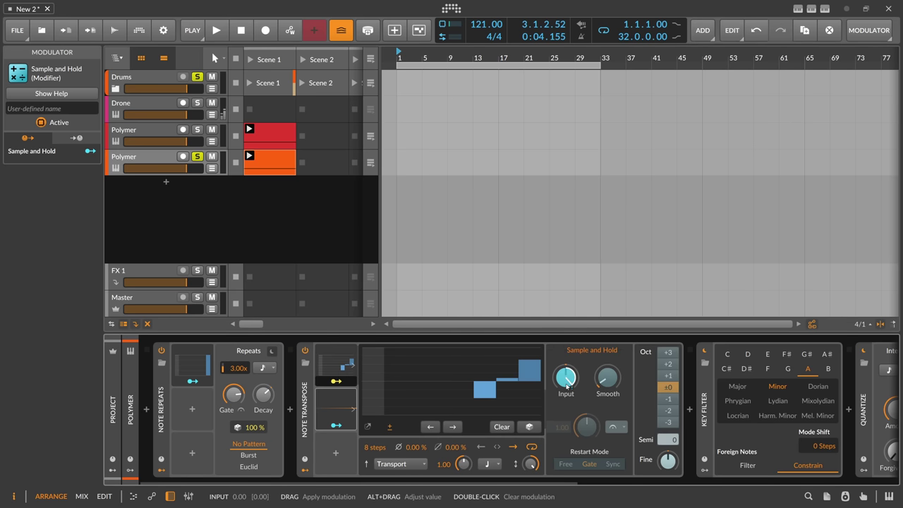
Map Sample and Hold to the Note Transpose semitone shift by +12.00, collapse the modulator and start playback.
left_click(345, 399)
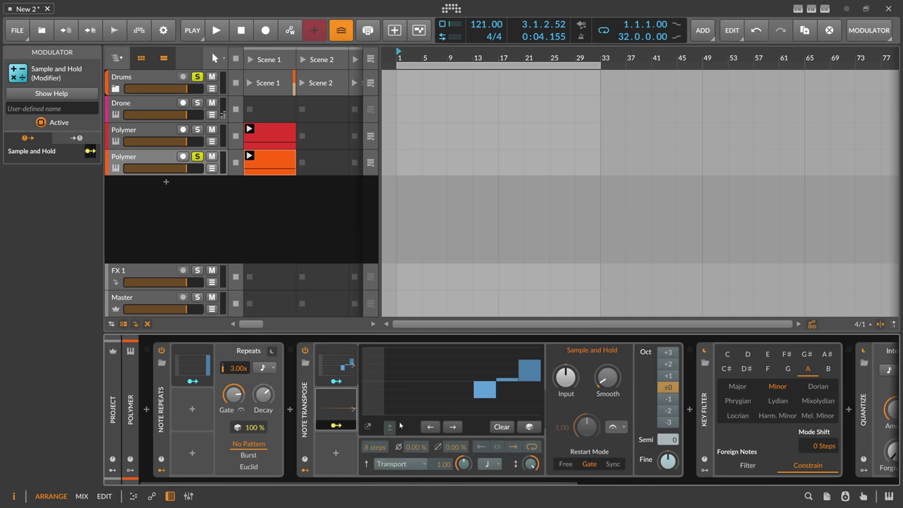
left_click_drag(667, 439, 667, 432)
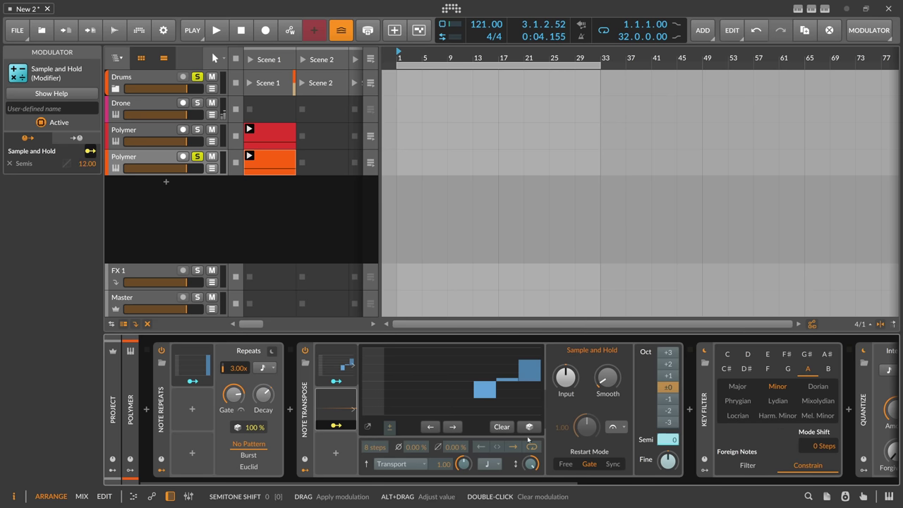
left_click(339, 403)
key("space")
left_click(339, 403)
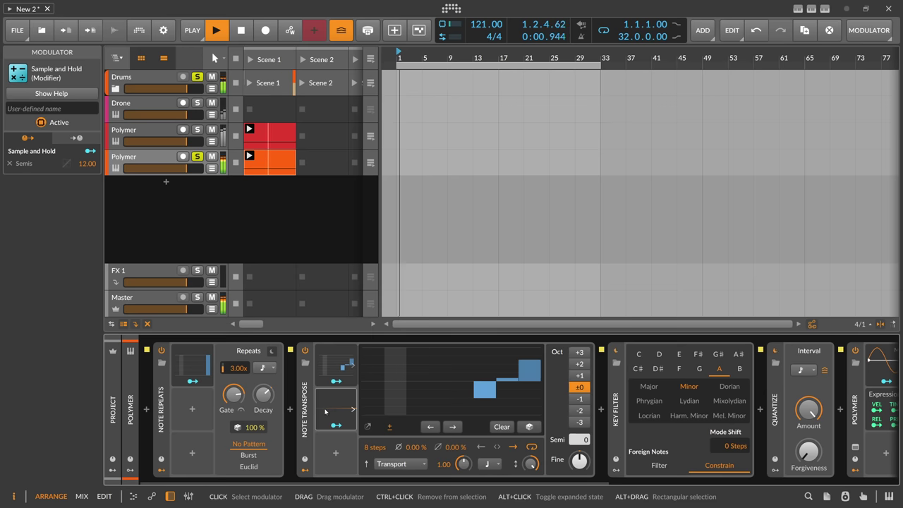
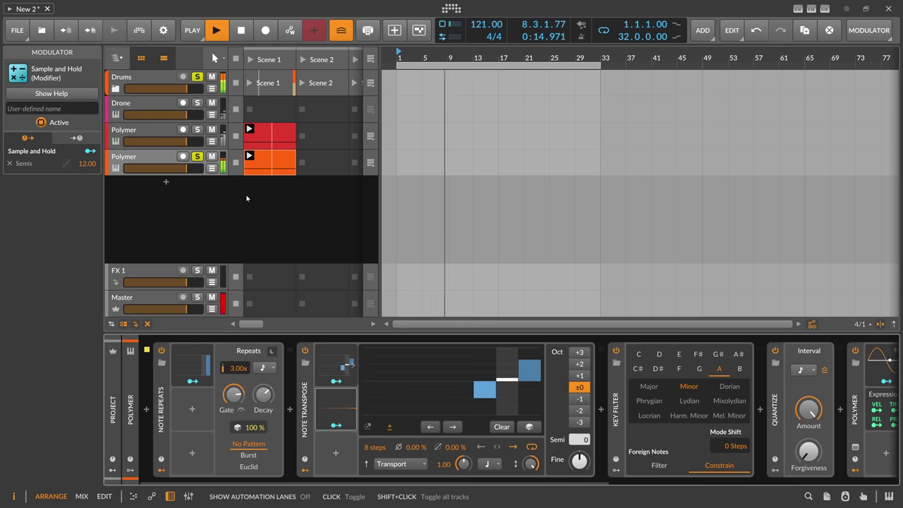
During playback, redraw step 7 at about 57 % and step 8 slightly above zero, and stop playback.
left_click(518, 358)
left_click_drag(519, 358, 531, 378)
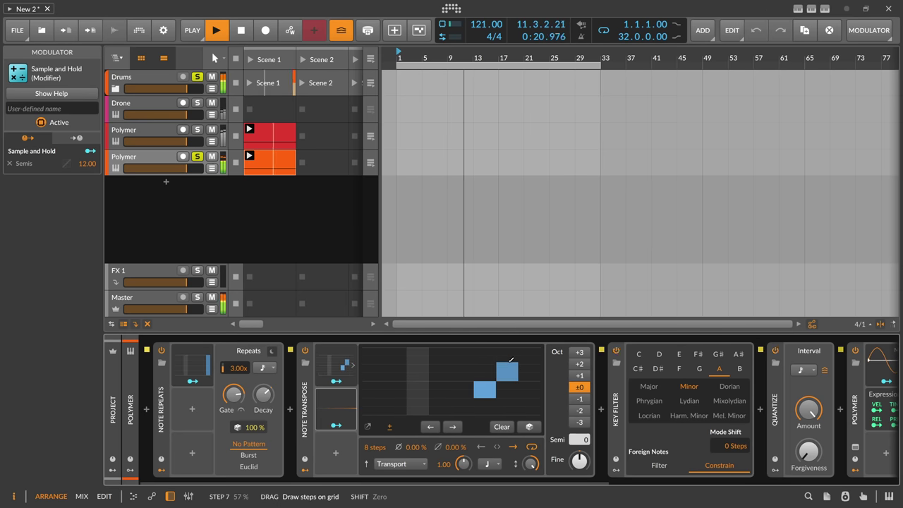
left_click_drag(511, 358, 495, 369)
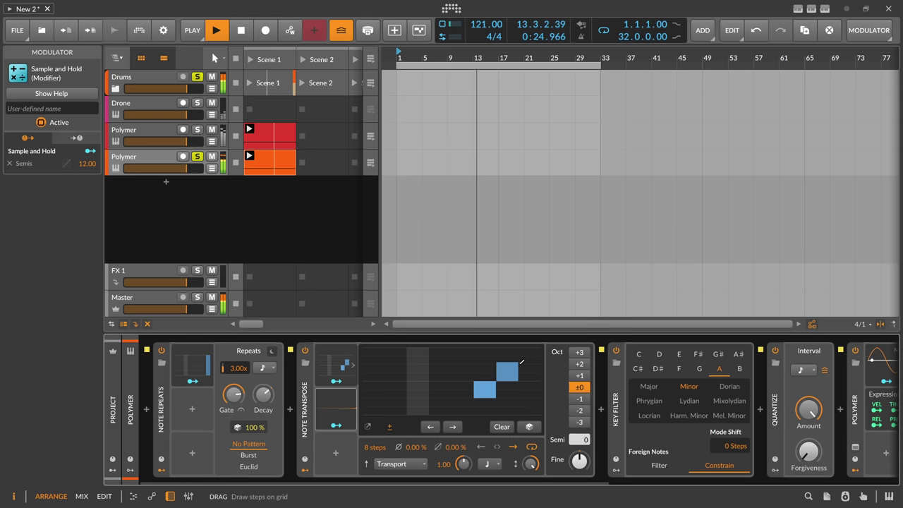
left_click(530, 372)
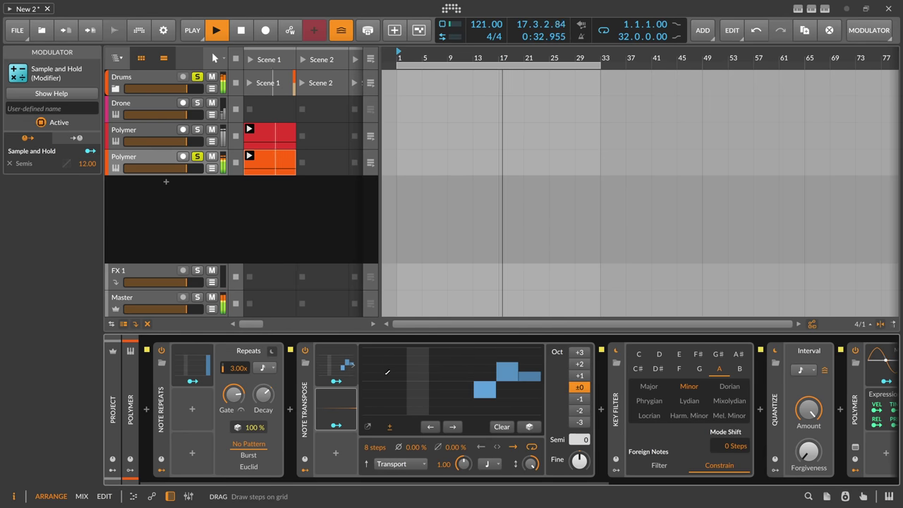
key("space")
Insert a Note Delay device between Key Filter and Quantize and start playback.
left_click(759, 412)
type("delay")
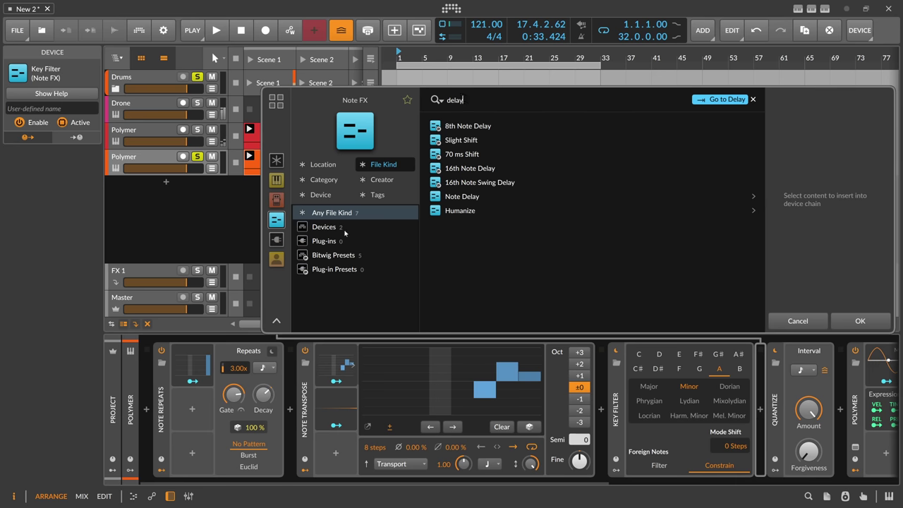
left_click(345, 230)
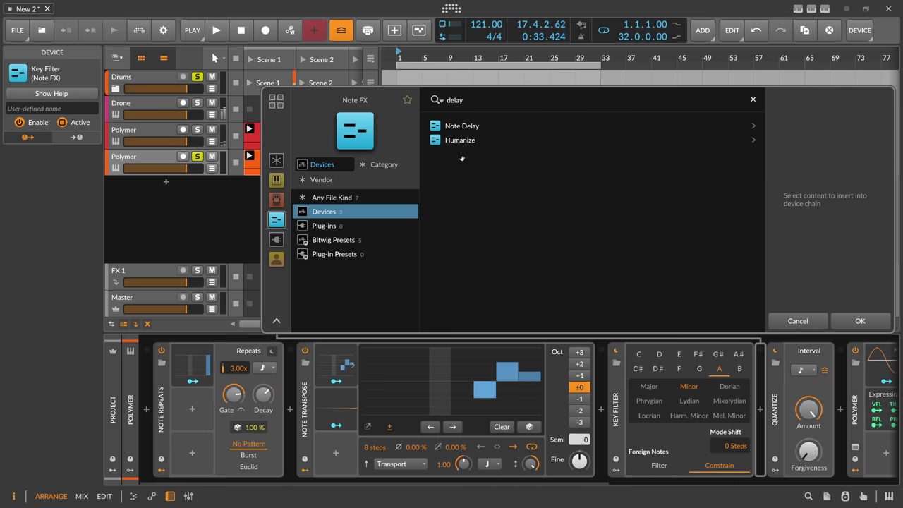
double_click(468, 127)
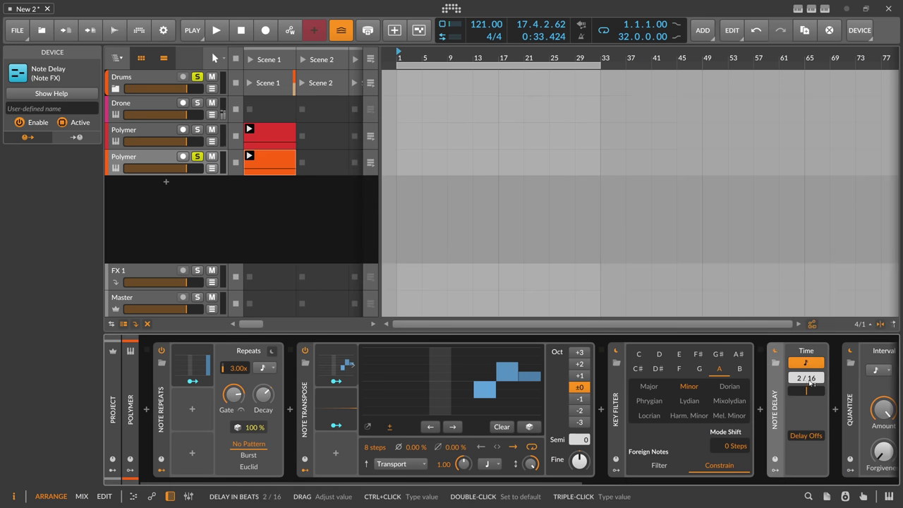
key("space")
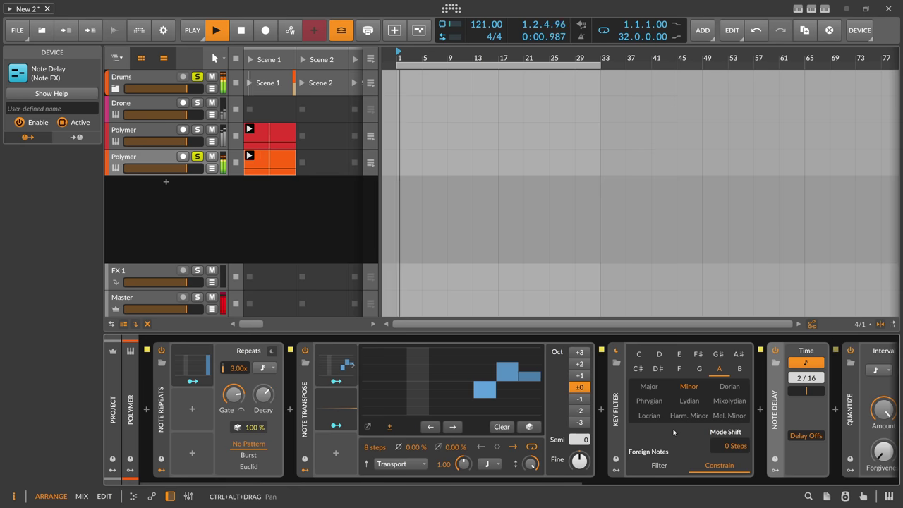
Audition the bass line by stopping and restarting playback several times.
key("space")
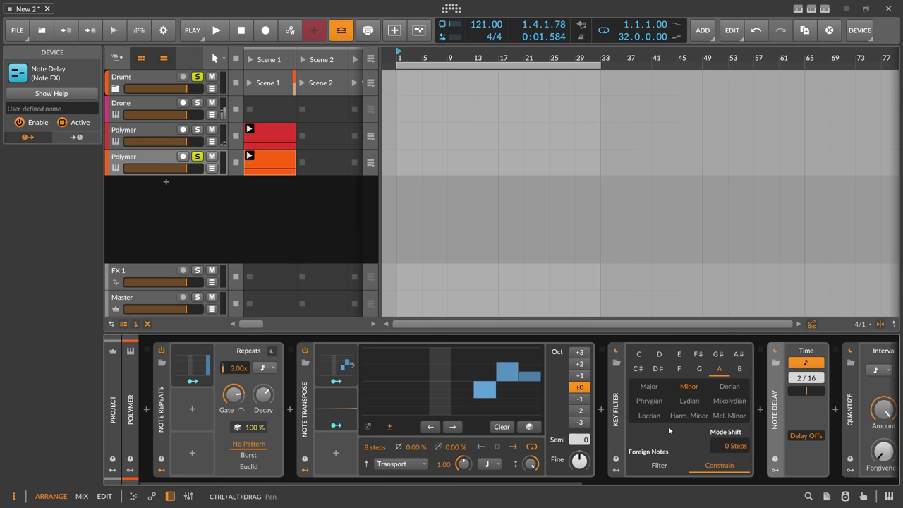
key("space")
key("space")
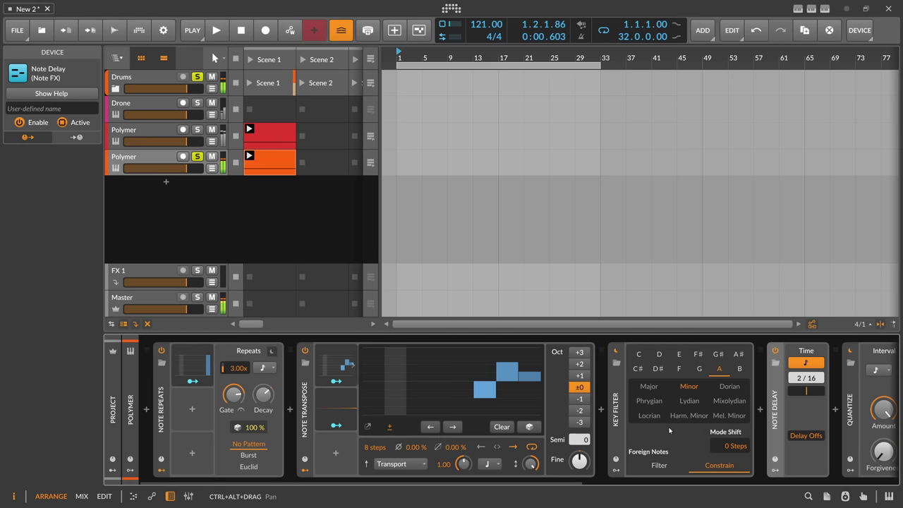
key("space")
key("space")
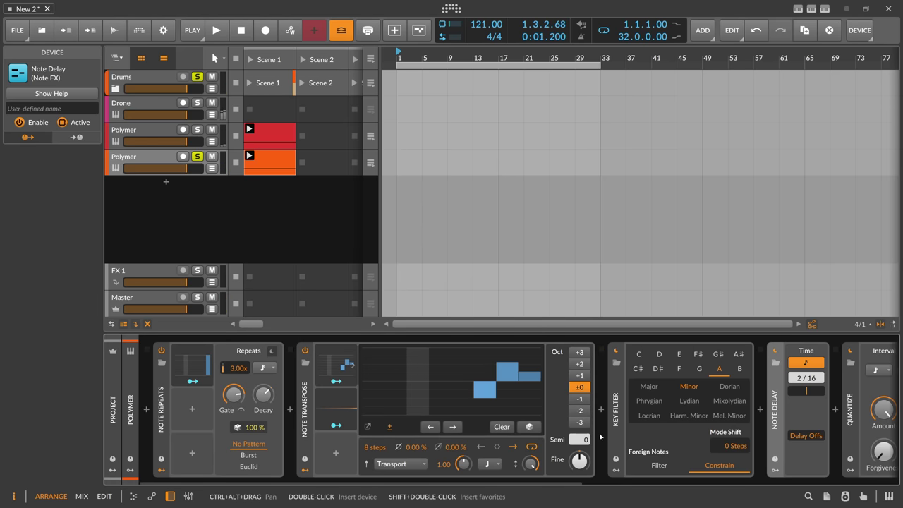
key("space")
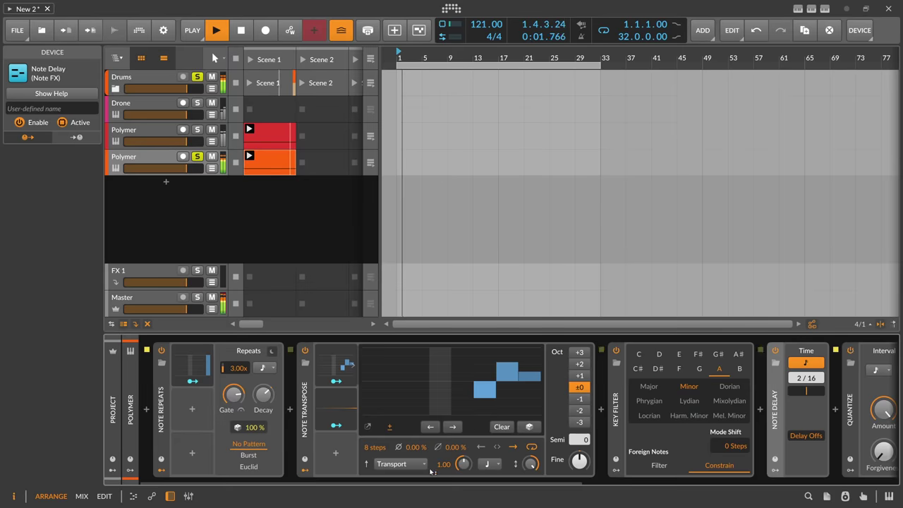
During playback, try a Polymer filter envelope decay of about 523 ms and a filter resonance of 91.7 %, returning the resonance to 0 %.
left_click_drag(432, 483, 746, 483)
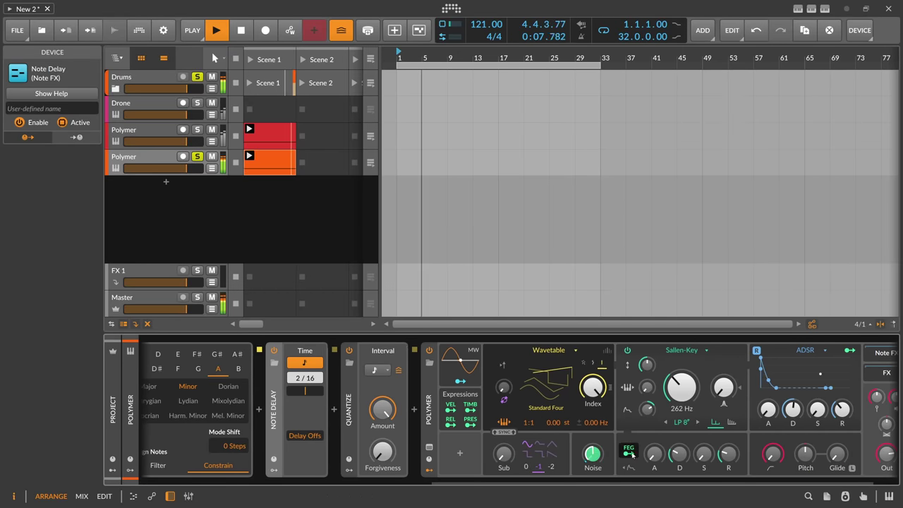
left_click_drag(680, 454, 679, 437)
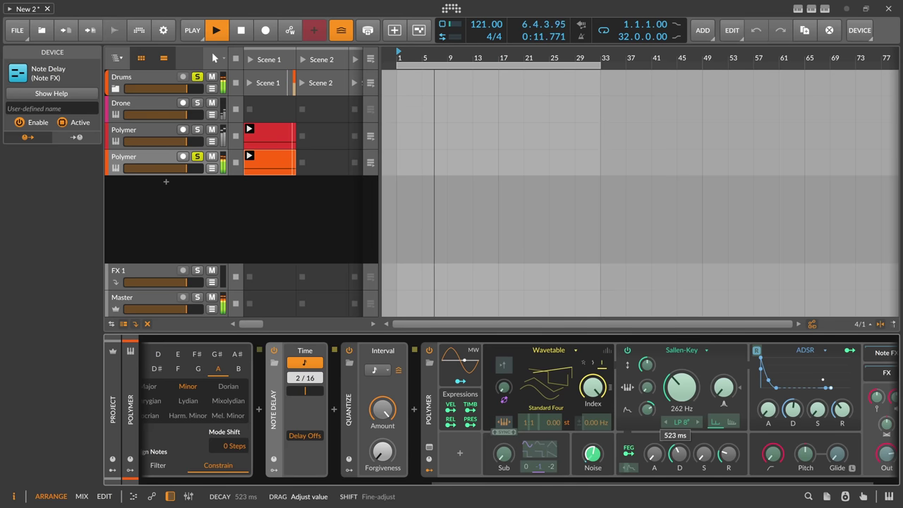
left_click(724, 386)
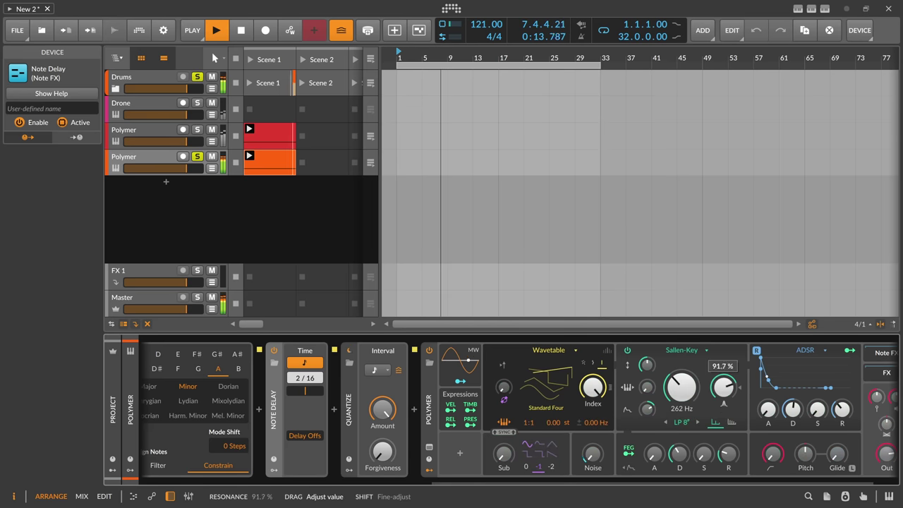
left_click_drag(724, 386, 724, 384)
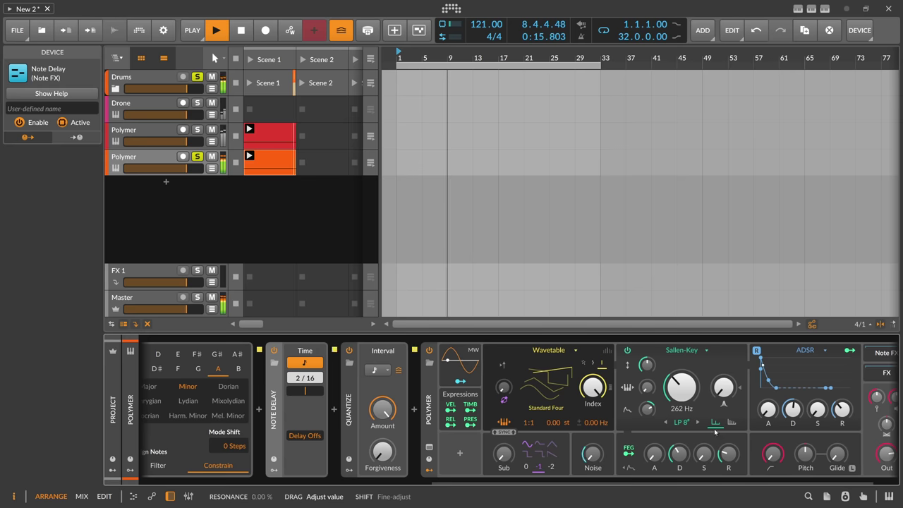
Insert a Peak Limiter device after Polymer on the bass track.
left_click_drag(693, 480, 718, 479)
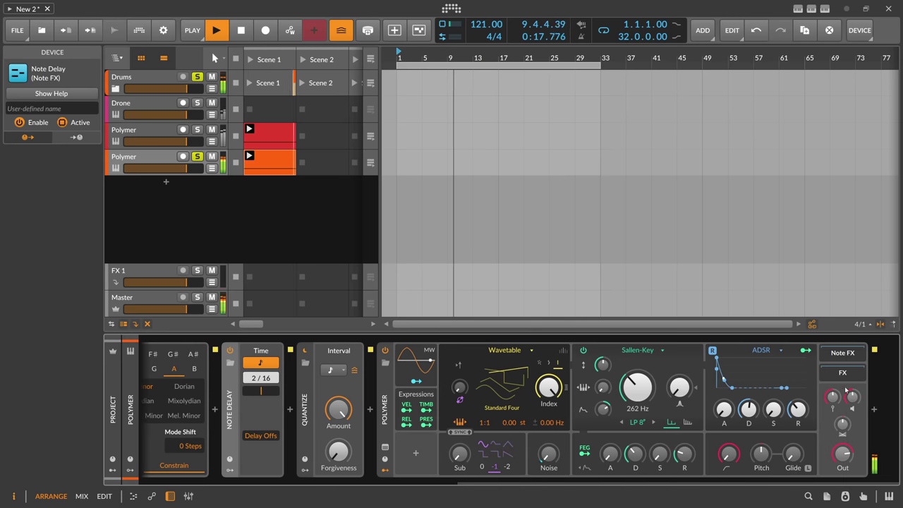
left_click(871, 409)
type("peak")
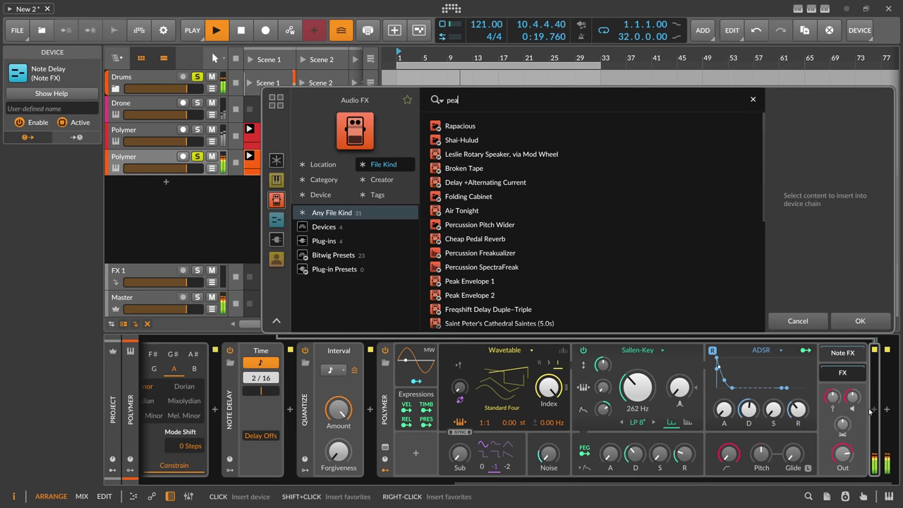
key("Down")
key("Down")
key("Down")
key("Return")
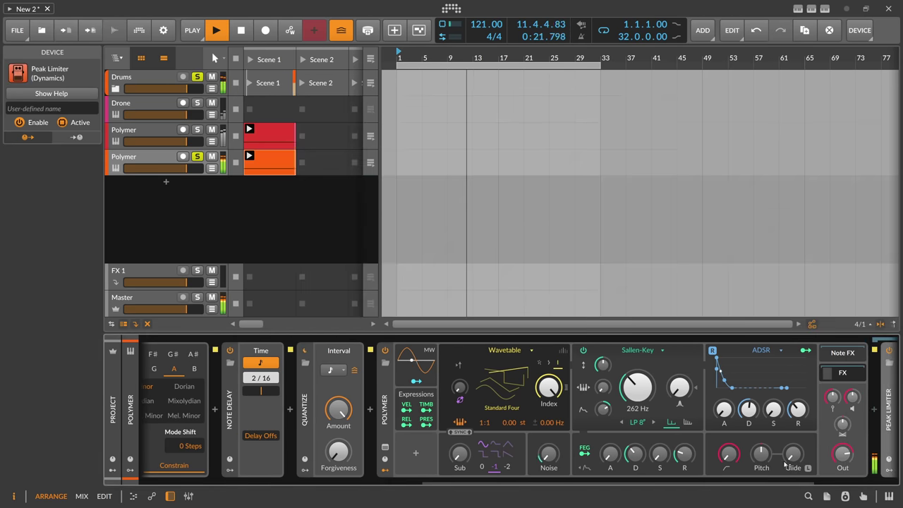
Raise the Peak Limiter's input, lower Polymer's filter envelope decay to about 459 ms and stop playback.
left_click_drag(753, 452, 753, 432)
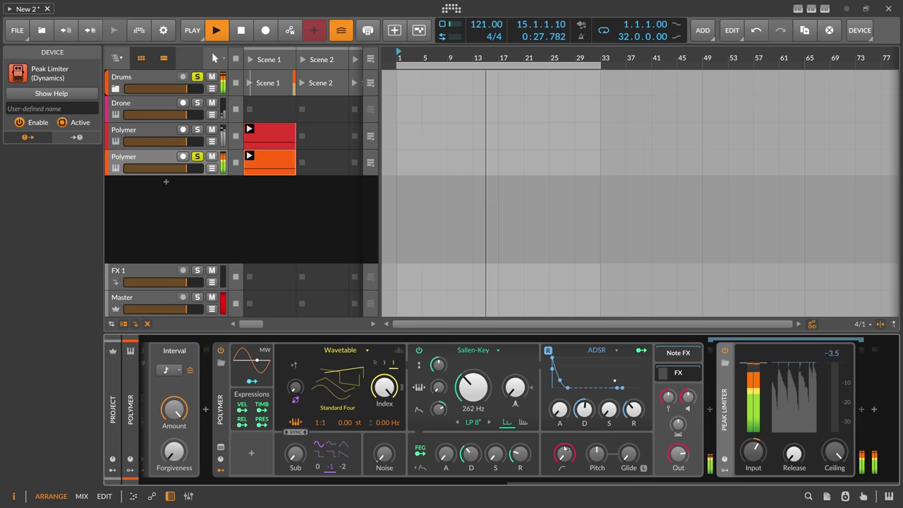
mouse_move(471, 452)
left_click_drag(470, 451, 471, 469)
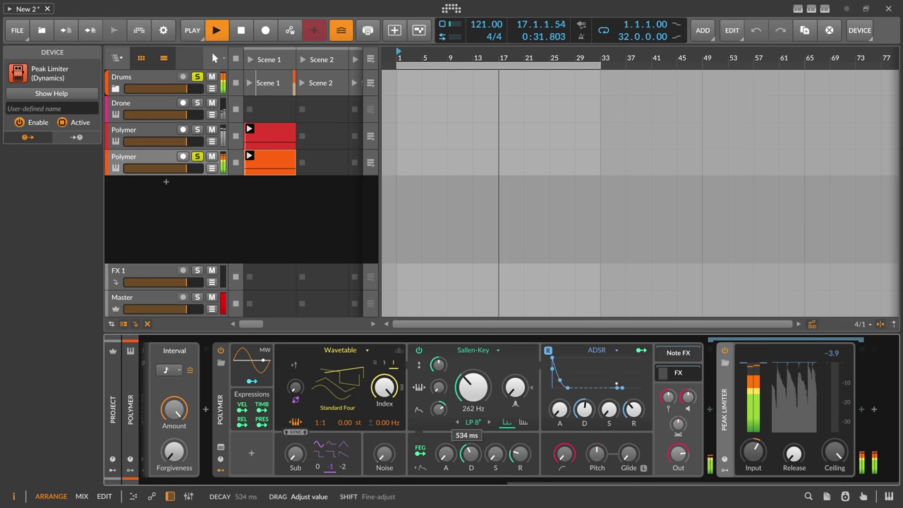
key("space")
Show the project modulators, map Curves to Polymer's filter envelope decay with a positive amount and restart playback.
left_click_drag(526, 481, 177, 481)
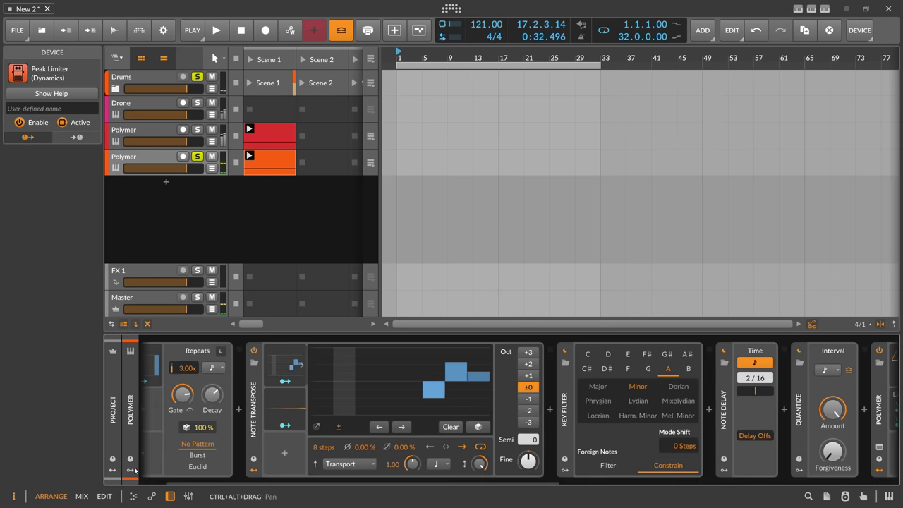
left_click(112, 470)
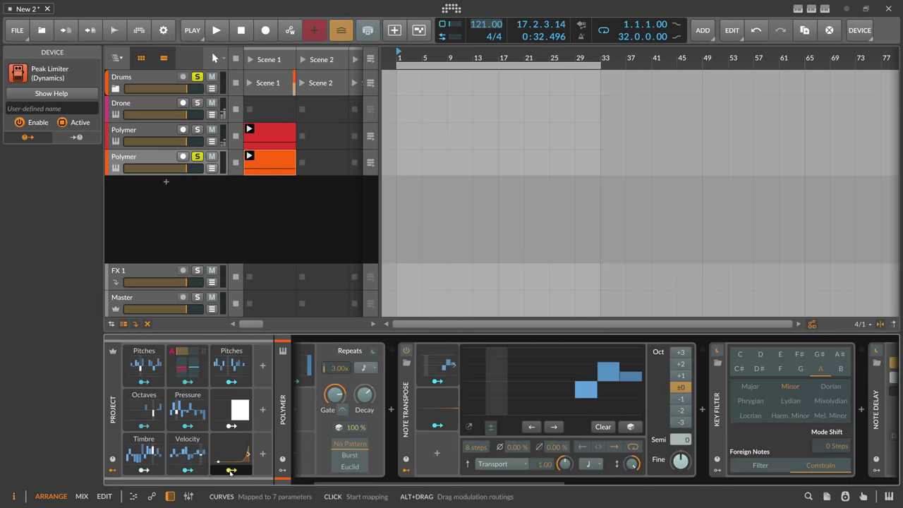
left_click_drag(359, 483, 631, 486)
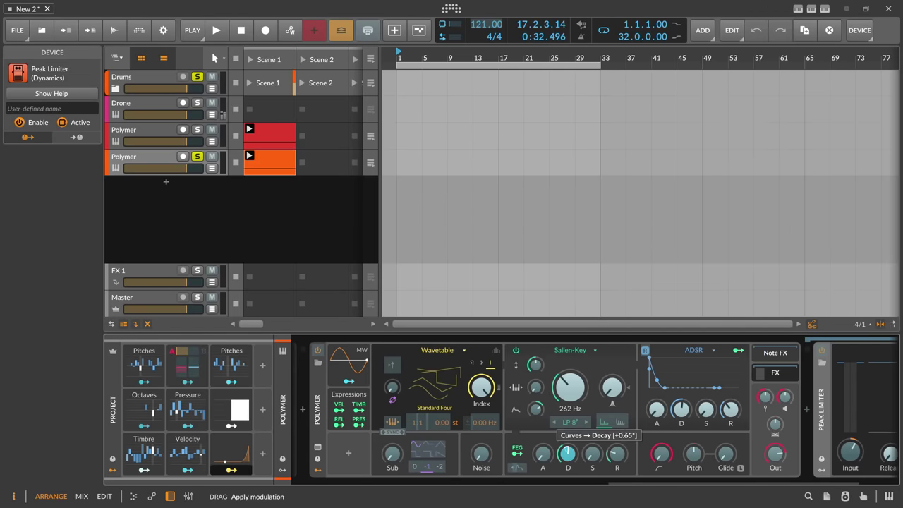
key("Escape")
key("space")
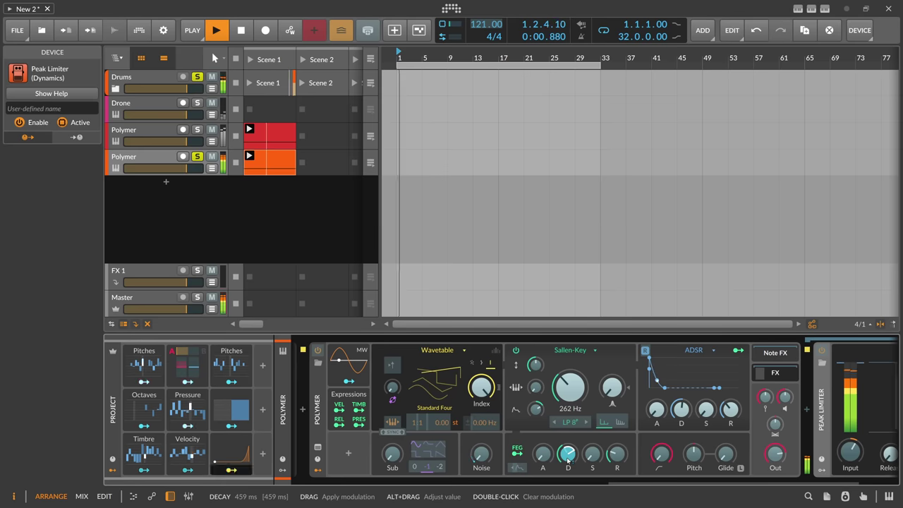
mouse_move(568, 454)
left_mouse_down()
mouse_move(568, 406)
mouse_move(570, 453)
left_mouse_up()
Map the project's Curves modulator to Polymer's filter cutoff by about 14.29 st and set the wavetable index to about 74.6 %.
left_click_drag(231, 470, 565, 377)
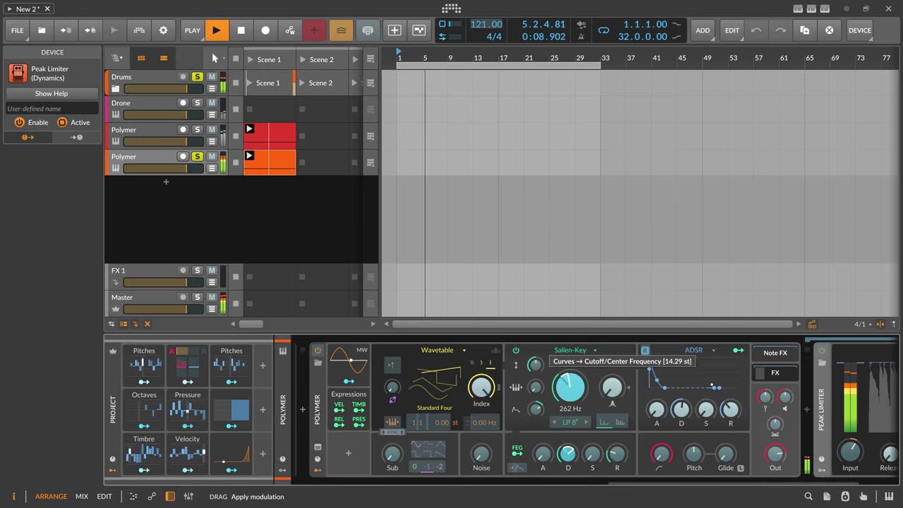
left_click_drag(564, 378, 434, 384)
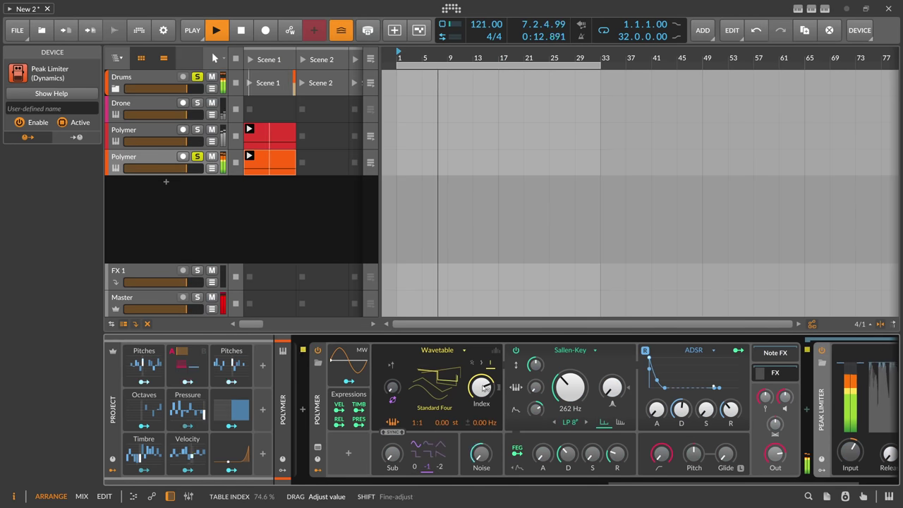
Map Polymer's filter envelope to the wavetable index by about 24 % and set the base index to about 84 %.
left_click_drag(517, 449, 482, 386)
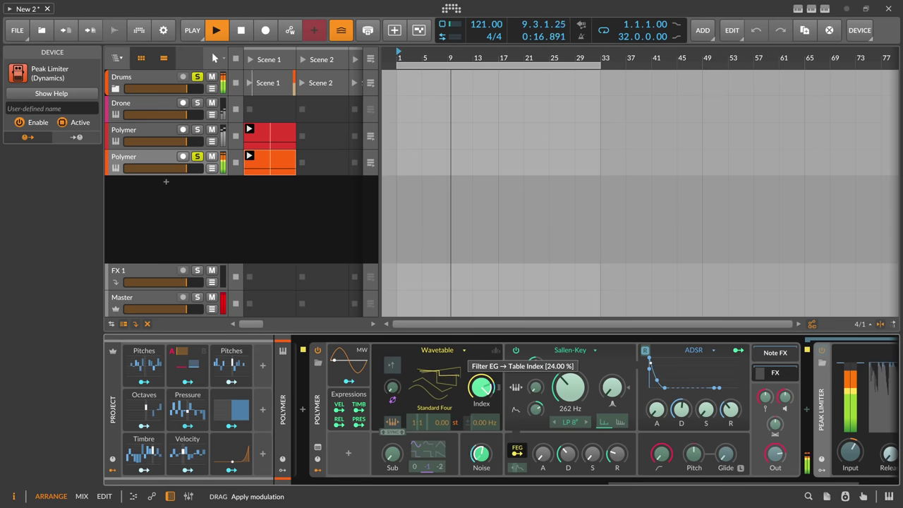
left_click_drag(482, 387, 481, 386)
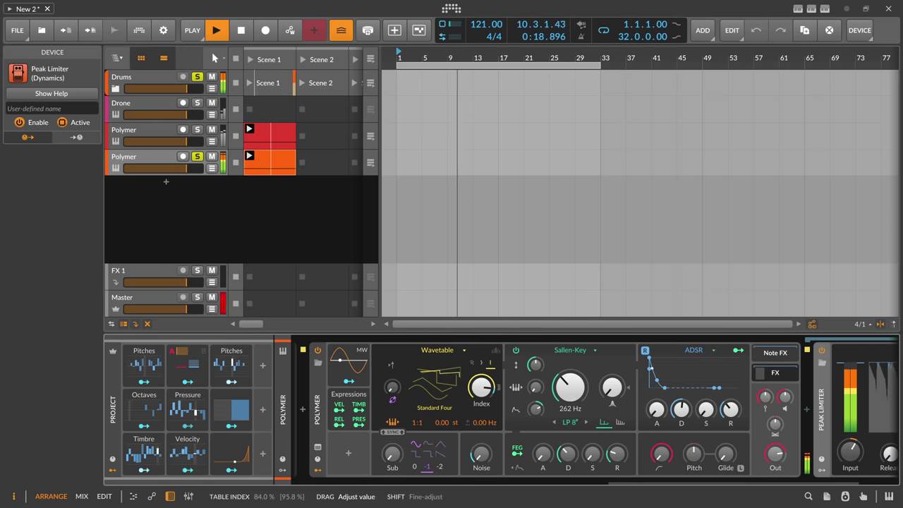
left_click_drag(517, 449, 487, 391)
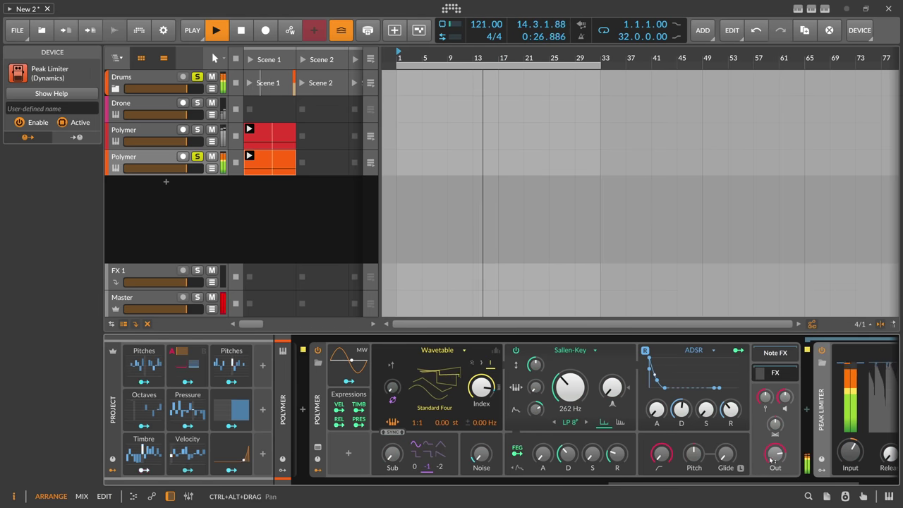
Stop playback and set Polymer's output level to -4.0 dB.
mouse_move(774, 455)
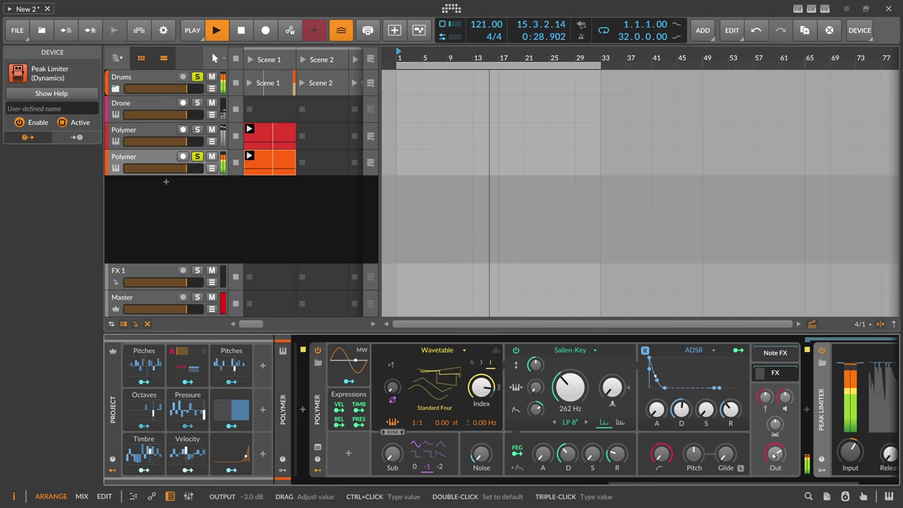
left_click_drag(635, 483, 704, 483)
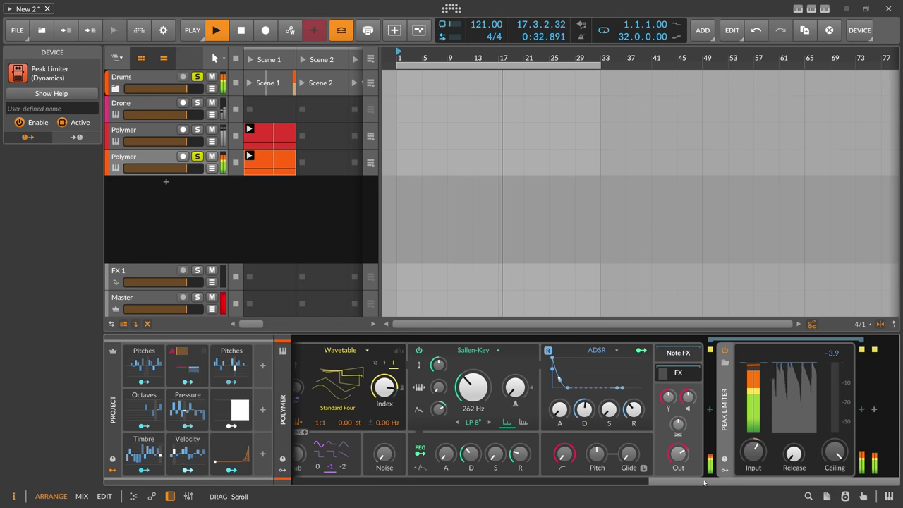
key("space")
mouse_move(683, 455)
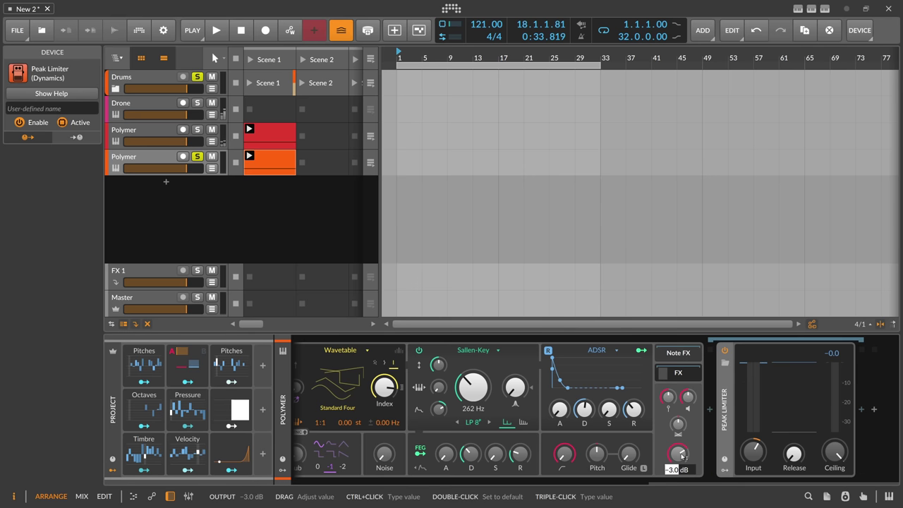
key("Return")
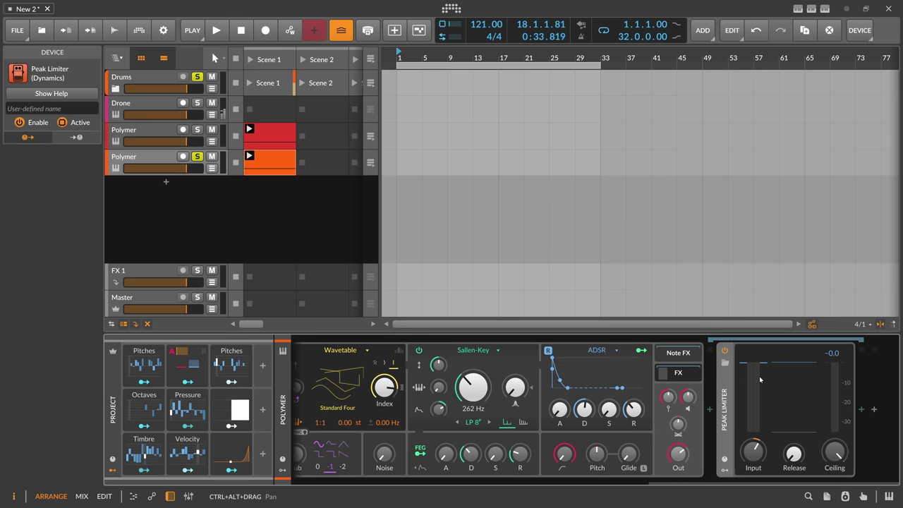
triple_click(678, 454)
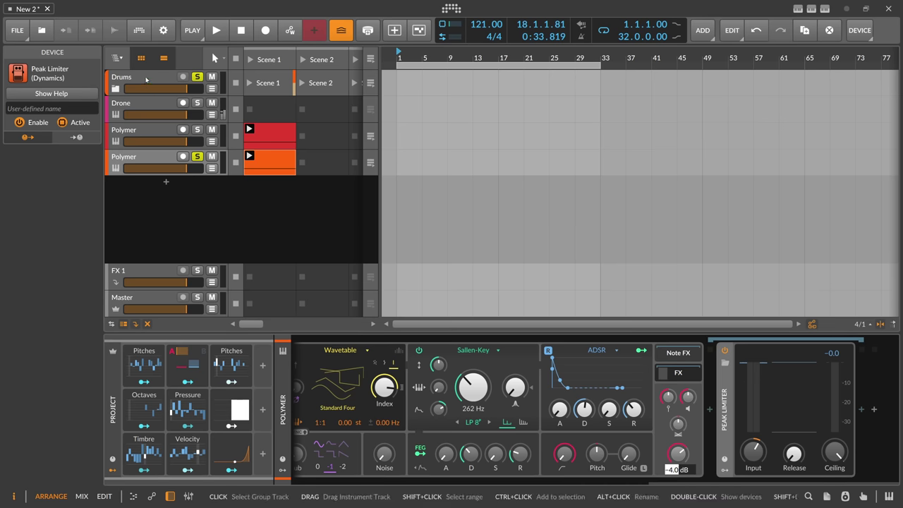
Unfold the Drums group, select the Melodic-Kick track and start playback.
left_click(263, 143)
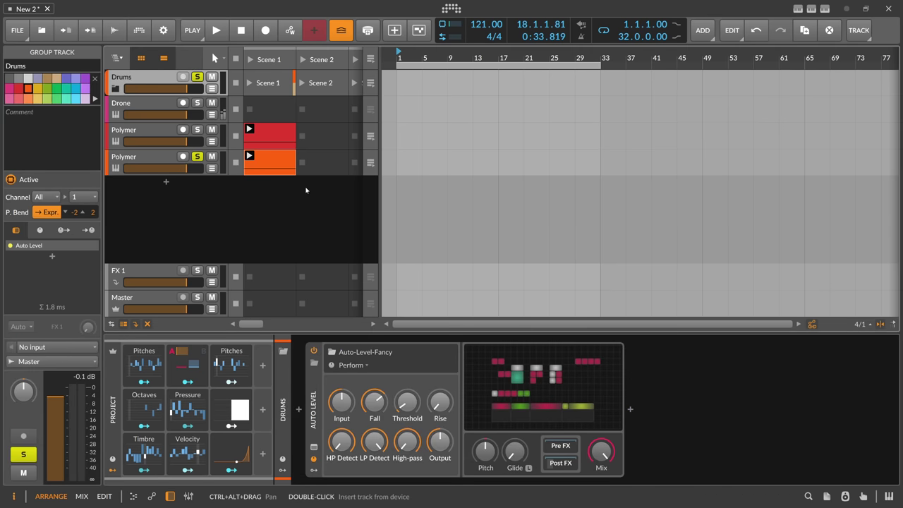
left_click(115, 88)
left_click(134, 103)
key("space")
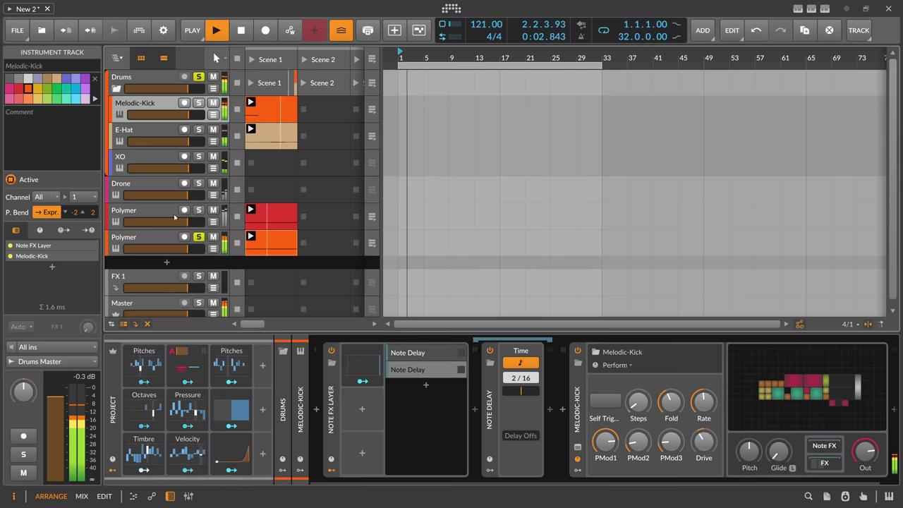
Select the soloed Polymer bass track, stop playback and remove the Peak Limiter from its device chain.
left_click(164, 245)
key("space")
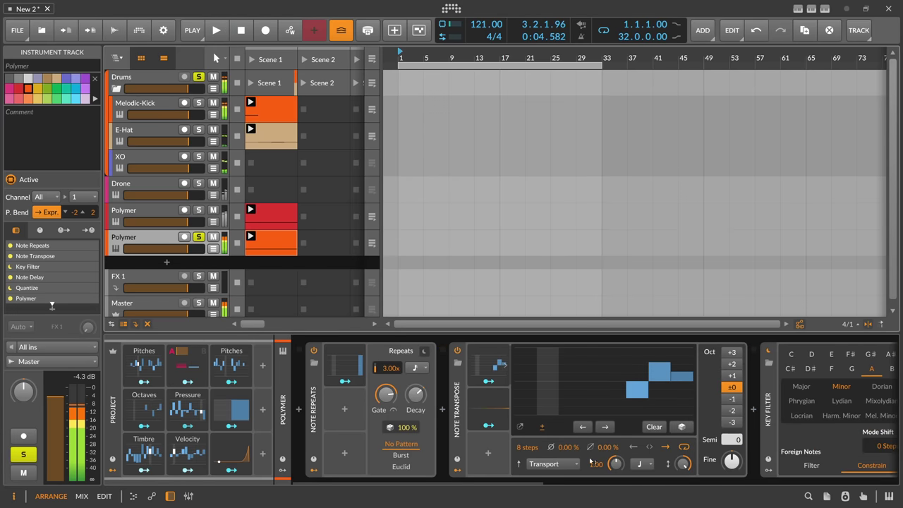
scroll(718, 388, "down", 10)
scroll(713, 389, "up", 4)
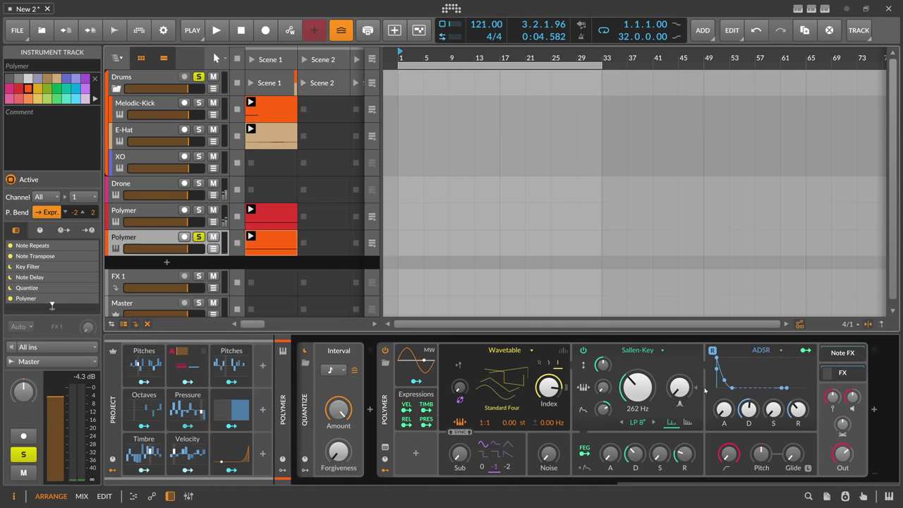
Insert a Tool device after Polymer on the bass track.
left_click(873, 410)
type("too")
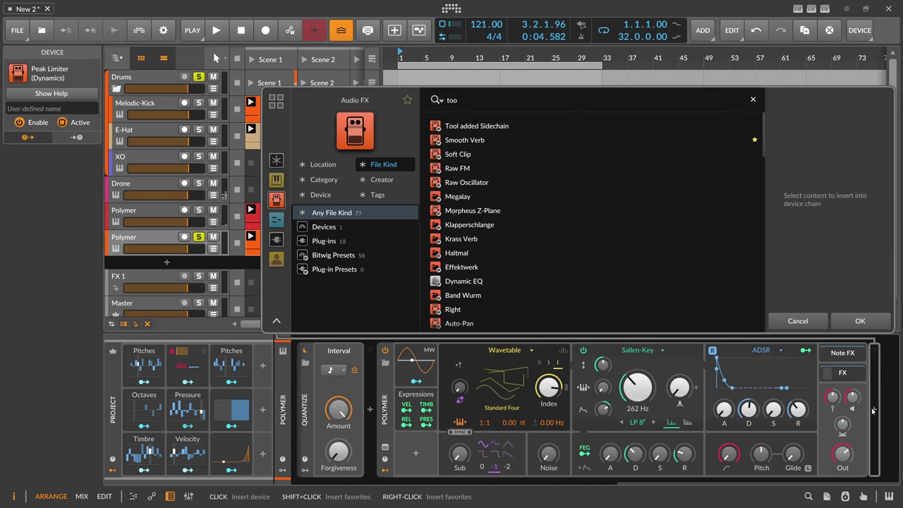
left_click(351, 226)
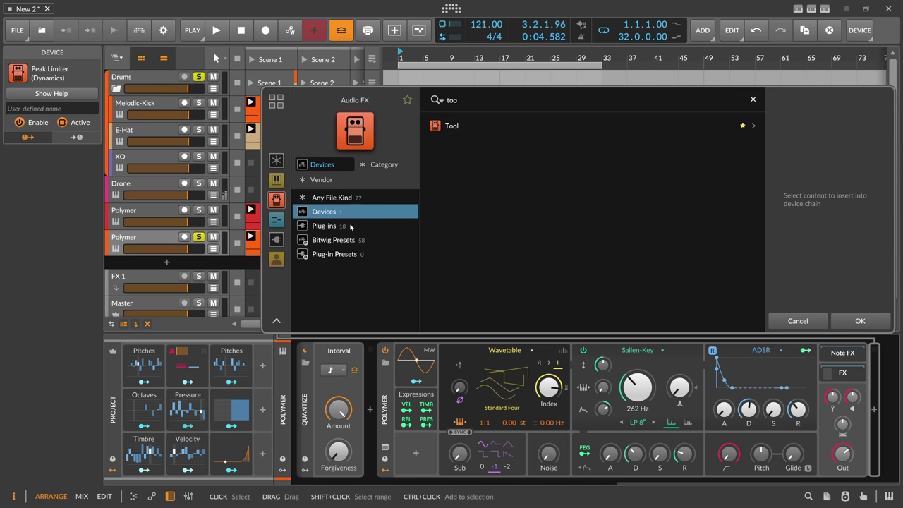
double_click(451, 132)
Add a Note Sidechain modulator to the Tool device on the Polymer bass track.
scroll(836, 426, "down", 2)
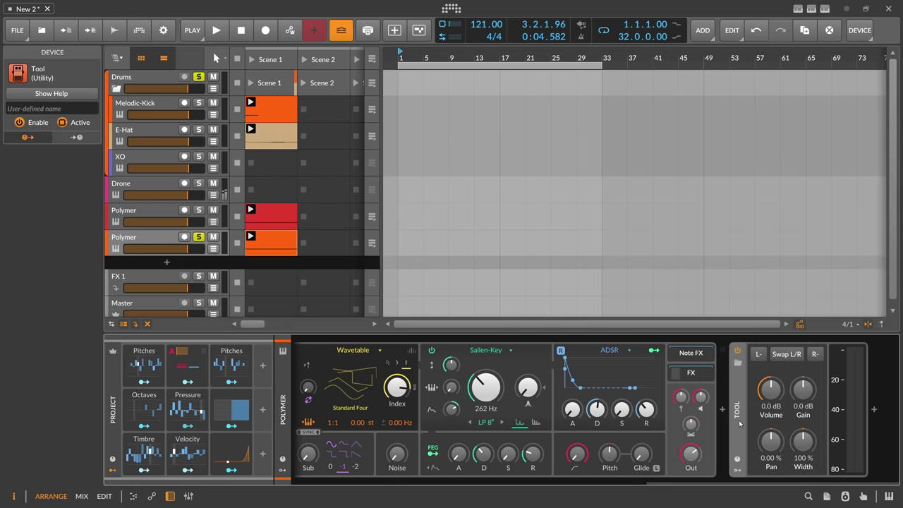
left_click(738, 362)
left_click(757, 367)
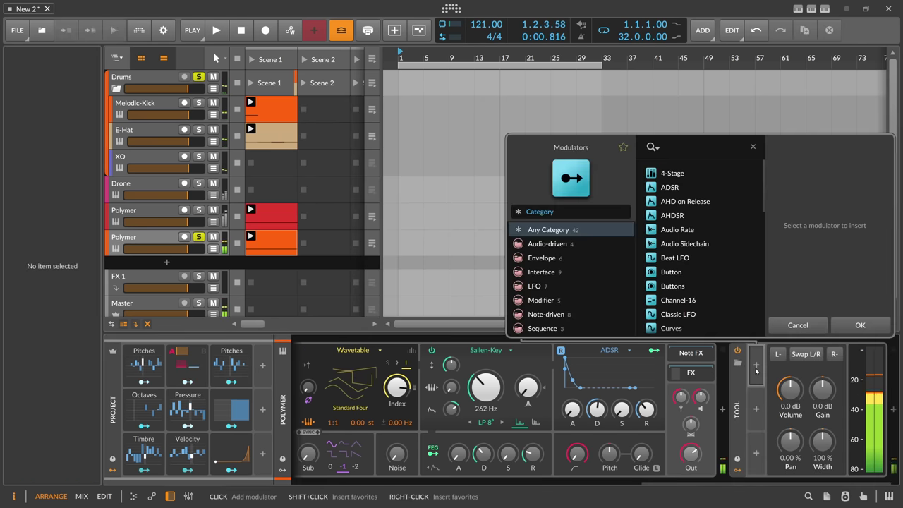
type("side")
key("Down")
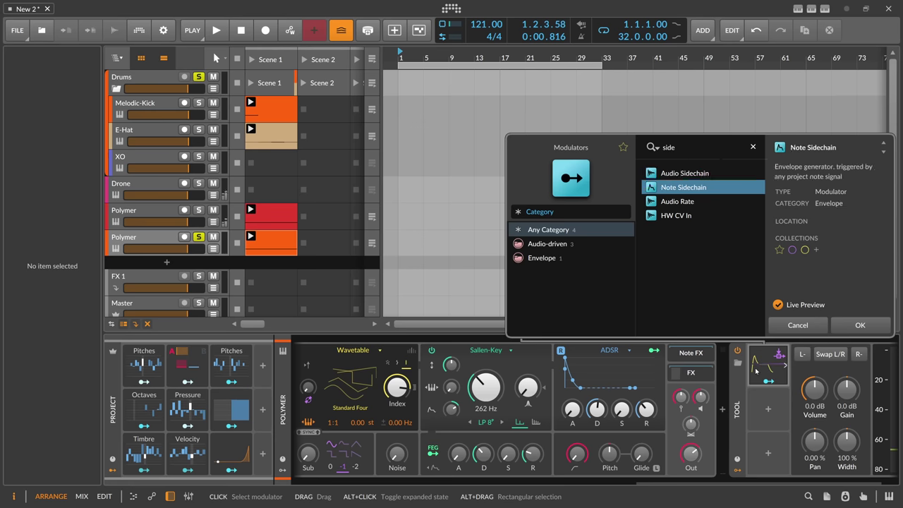
key("Return")
Drop the Note Sidechain envelope's sustain to zero, shorten its decay and set its note source to Melodic-Kick.
left_click(764, 363)
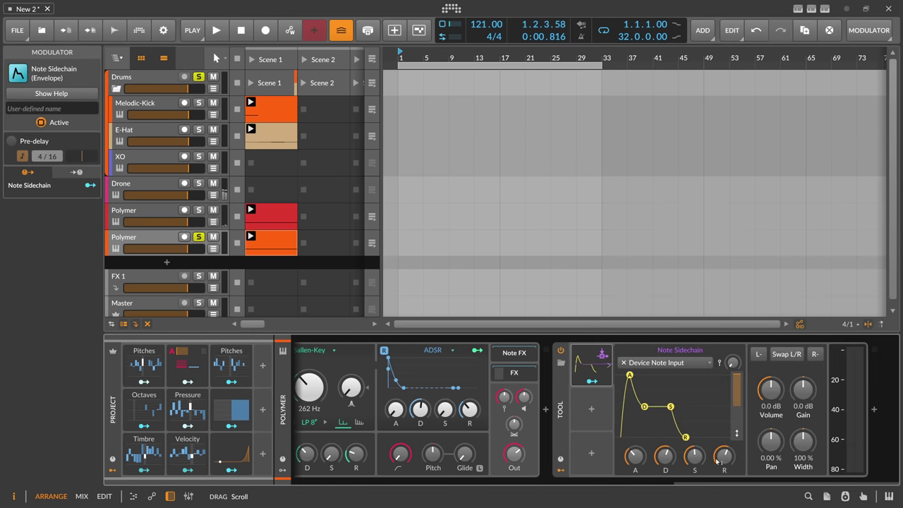
left_click_drag(695, 455, 664, 455)
left_click(663, 363)
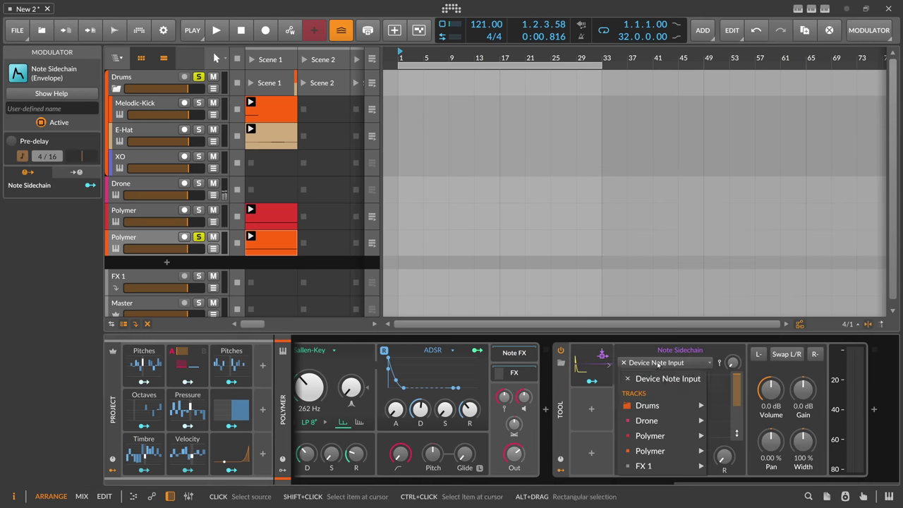
mouse_move(655, 405)
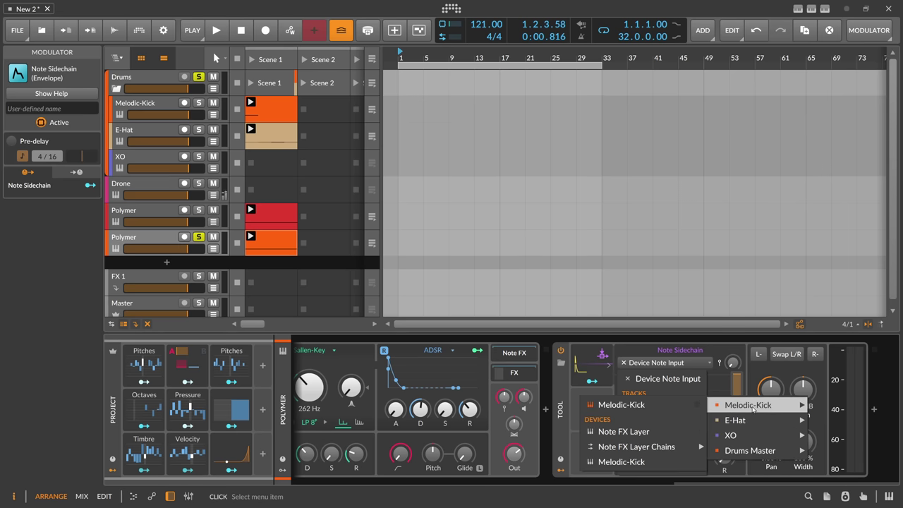
left_click(667, 413)
During playback, map the Note Sidechain to pull down the Tool's Volume and adjust the envelope's release.
key("space")
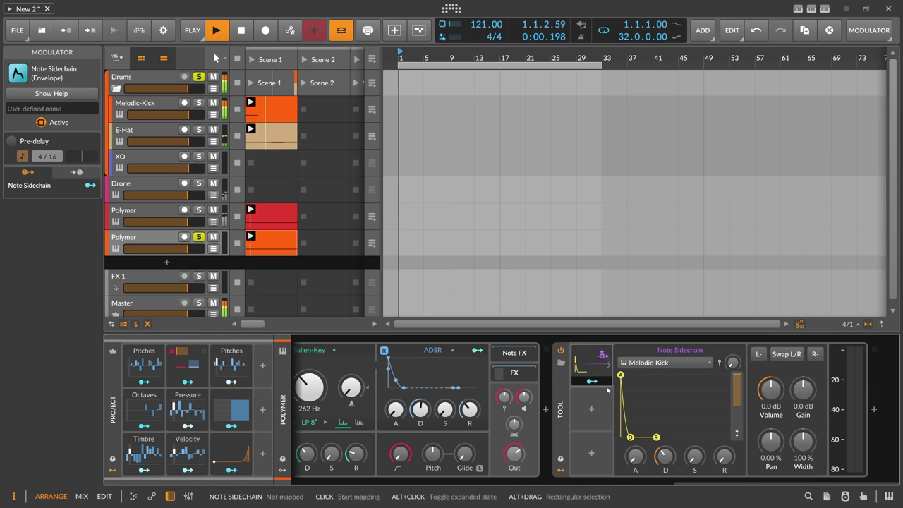
left_click(600, 366)
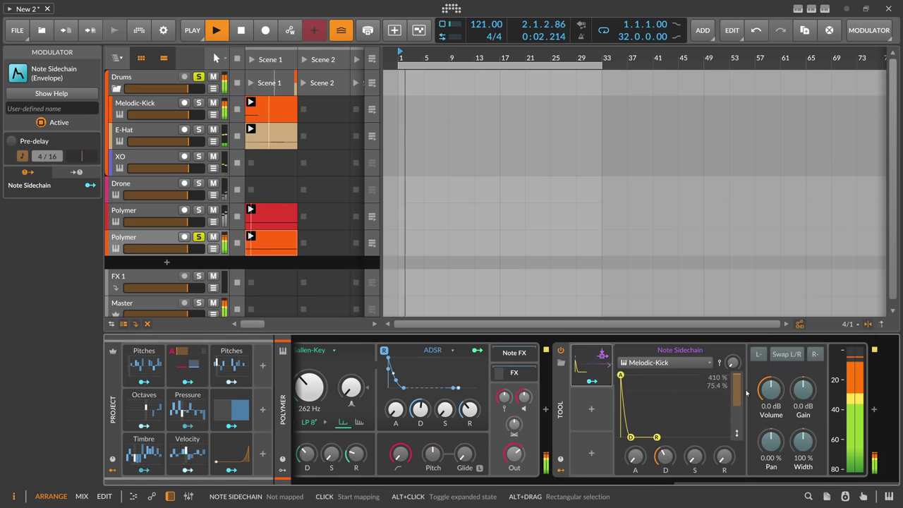
left_click_drag(771, 389, 771, 409)
left_click_drag(724, 457, 727, 461)
Rename the Polymer bass track as Bass and move it above the Drone track.
left_click(154, 234)
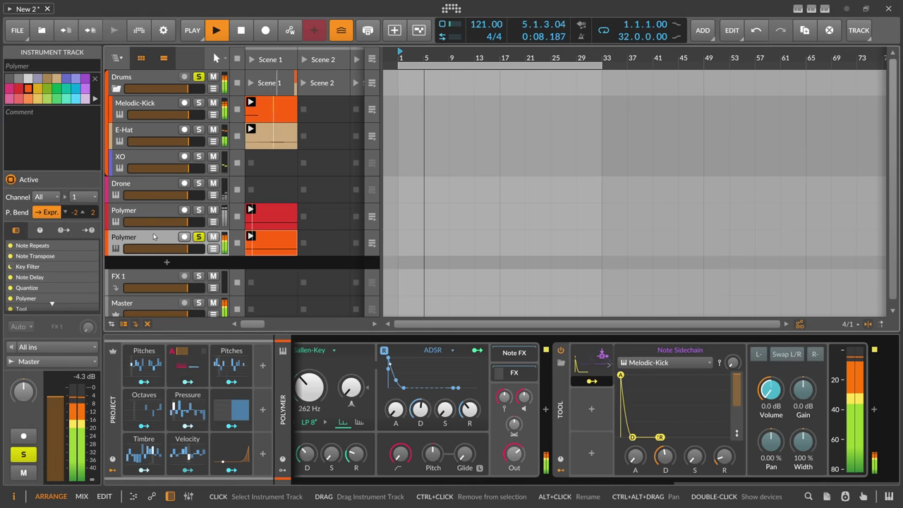
double_click(154, 235)
type("Bass")
key("Return")
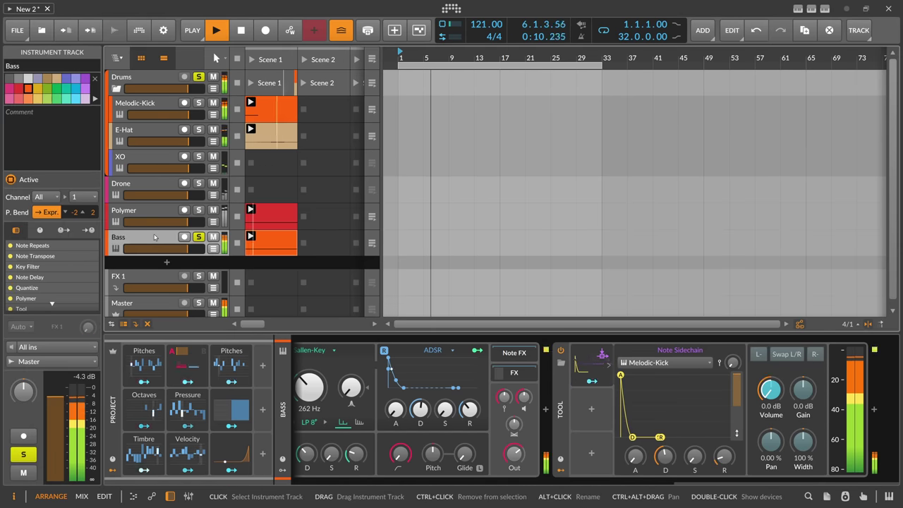
left_click_drag(154, 237, 145, 180)
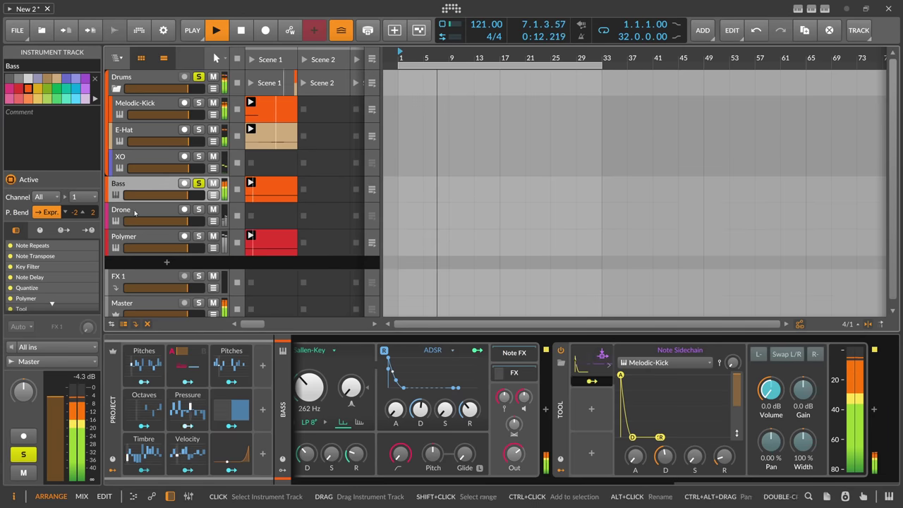
Group the Drone and Polymer tracks and name the group Music.
left_click(140, 238, "shift")
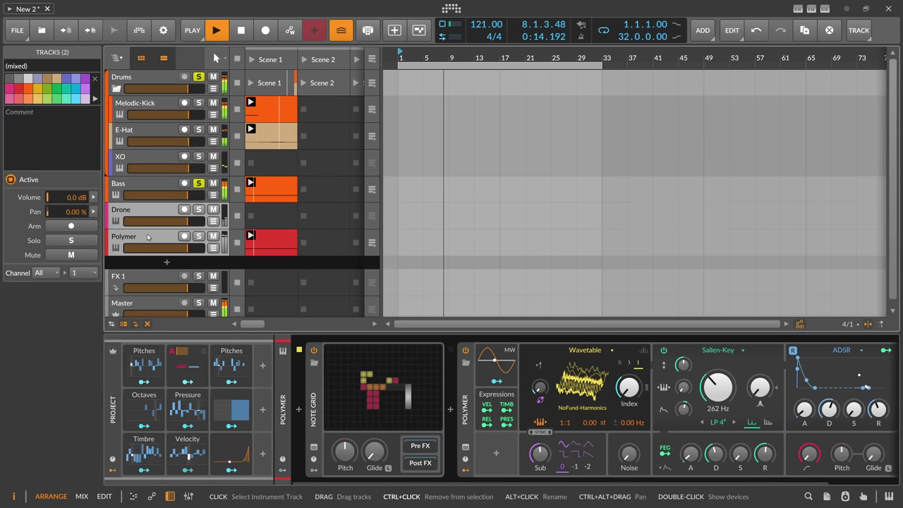
key("ctrl+g")
double_click(125, 210)
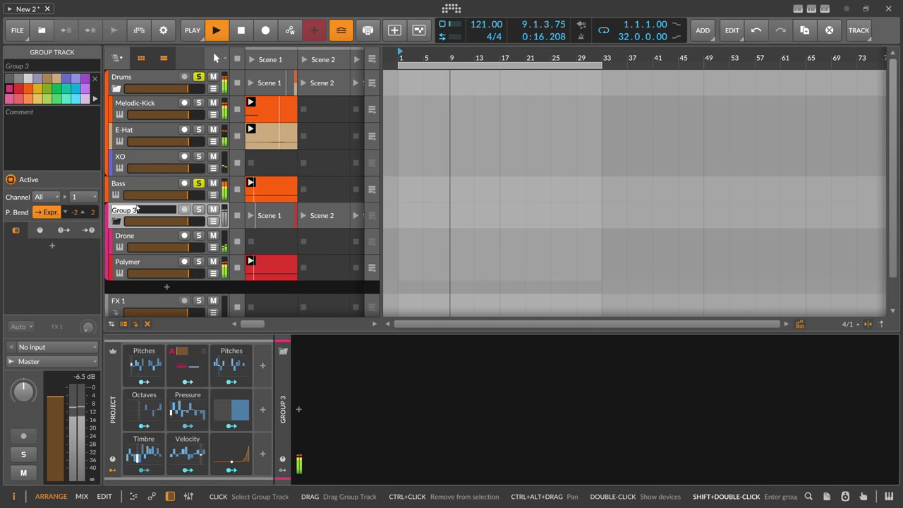
type("Music")
key("Return")
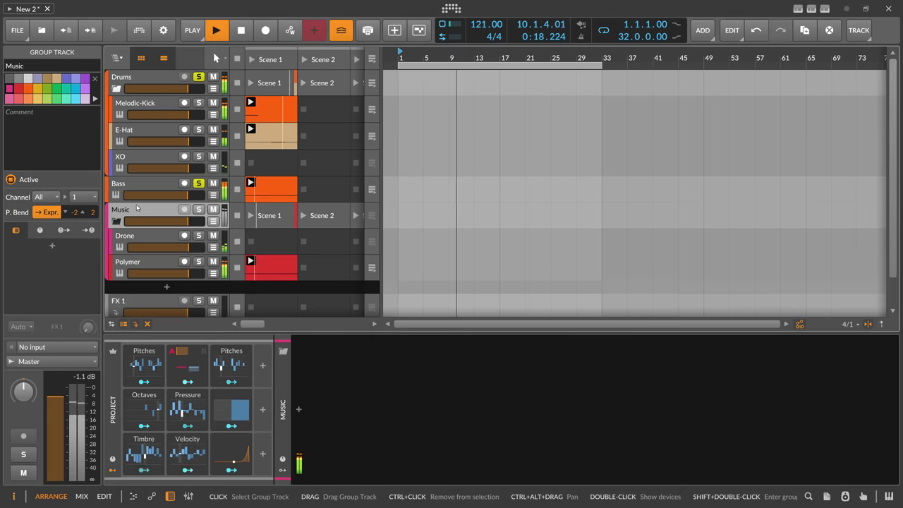
Copy the sidechained Tool device from the Bass track to the Music group and solo the group.
left_click(141, 187)
left_click_drag(325, 480, 706, 475)
left_click_drag(561, 402, 148, 215)
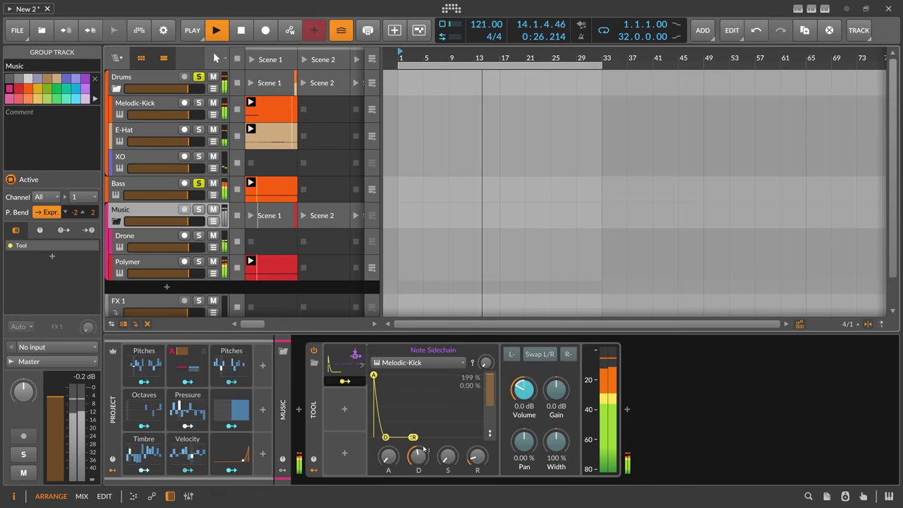
left_click(199, 209)
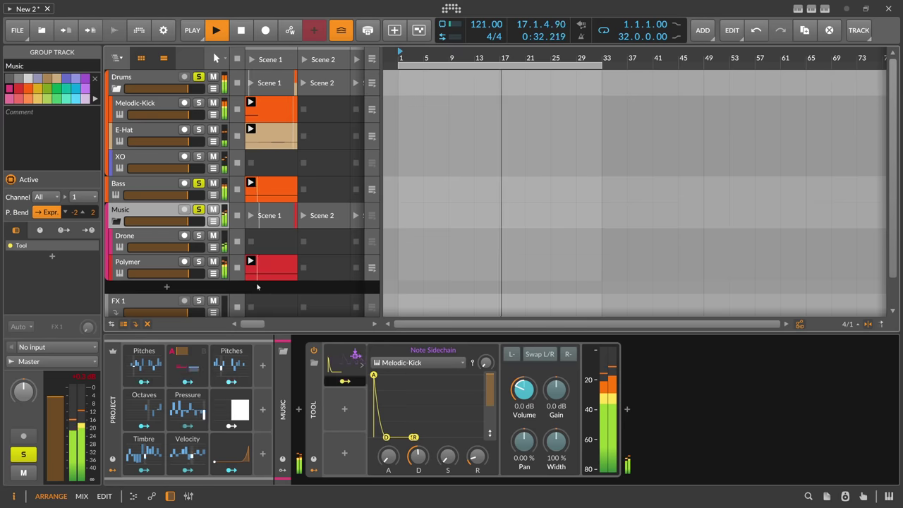
Open PaulXStretch on the Drone track, lower its main volume to -7.8 and close the plug-in window.
left_click(173, 265)
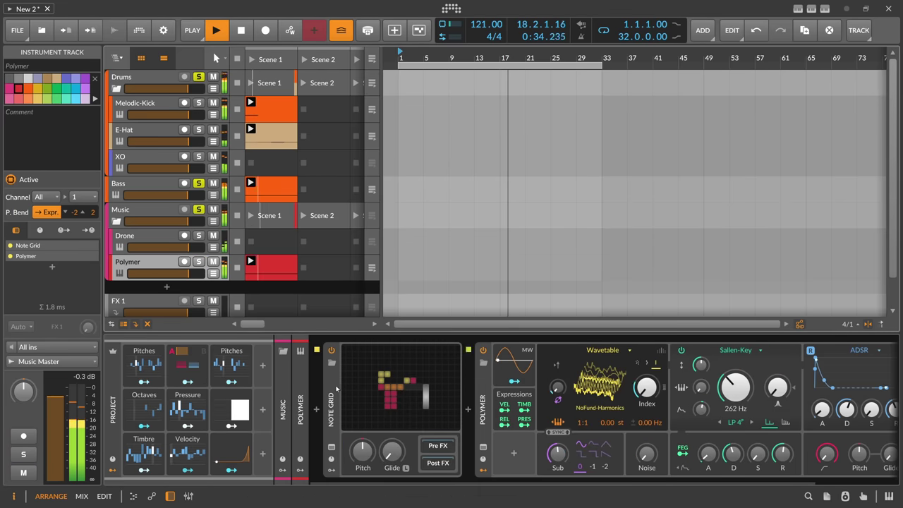
key("Up")
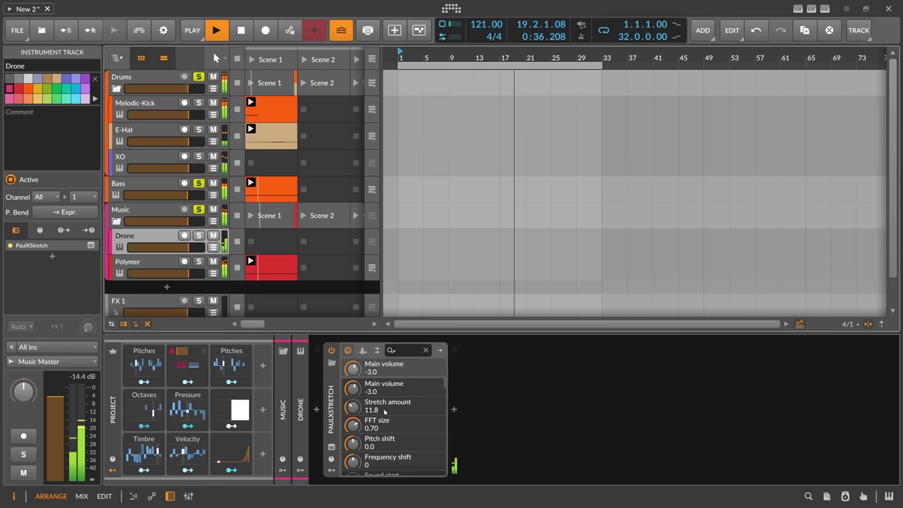
left_click(332, 447)
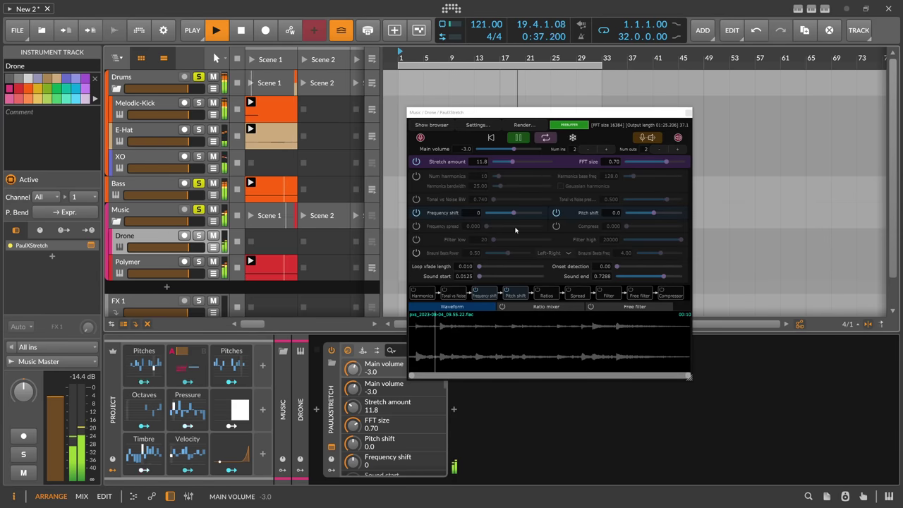
left_click(514, 151)
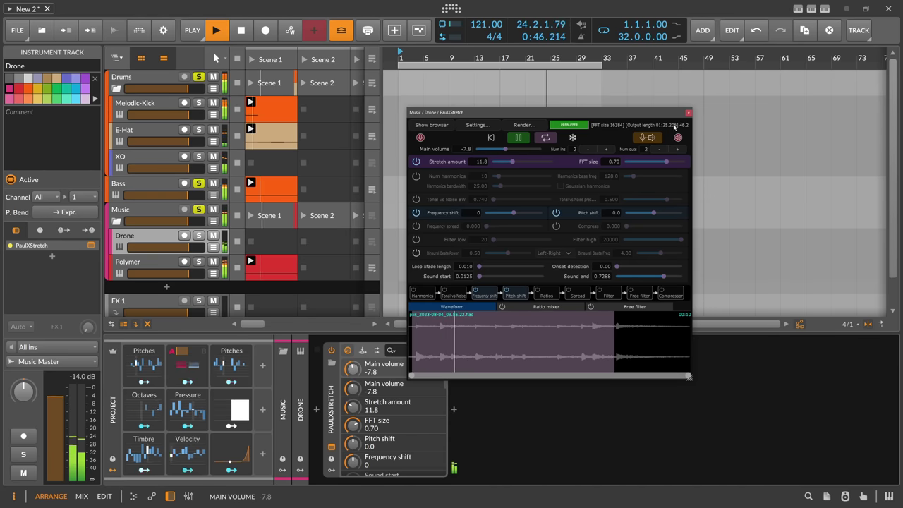
left_click(689, 113)
Adjust the filter cutoff modulation amount and the amplitude envelope's decay in Polymer on the melody track.
left_click(149, 261)
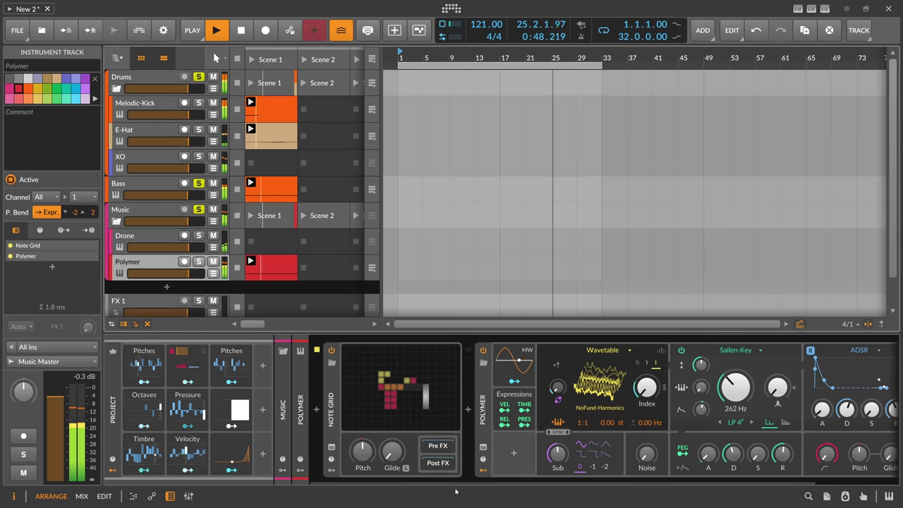
scroll(455, 491, "right", 3)
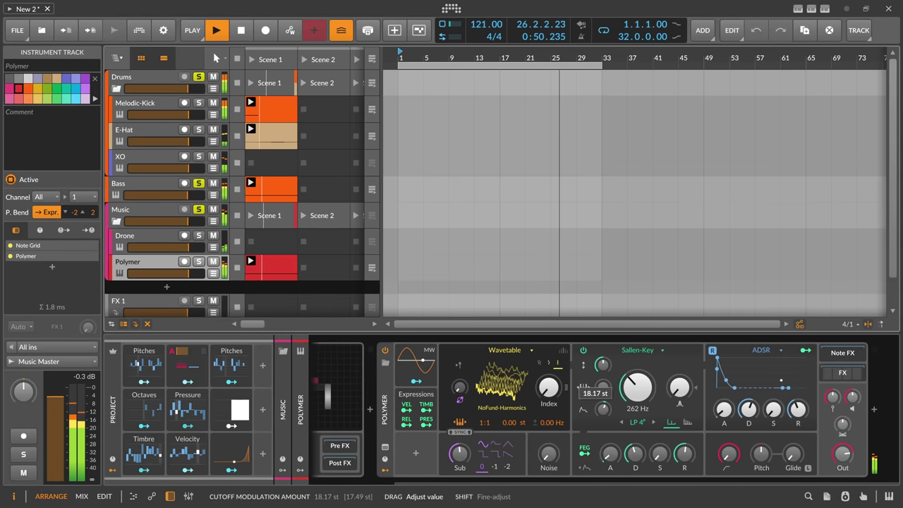
left_click_drag(603, 410, 605, 413)
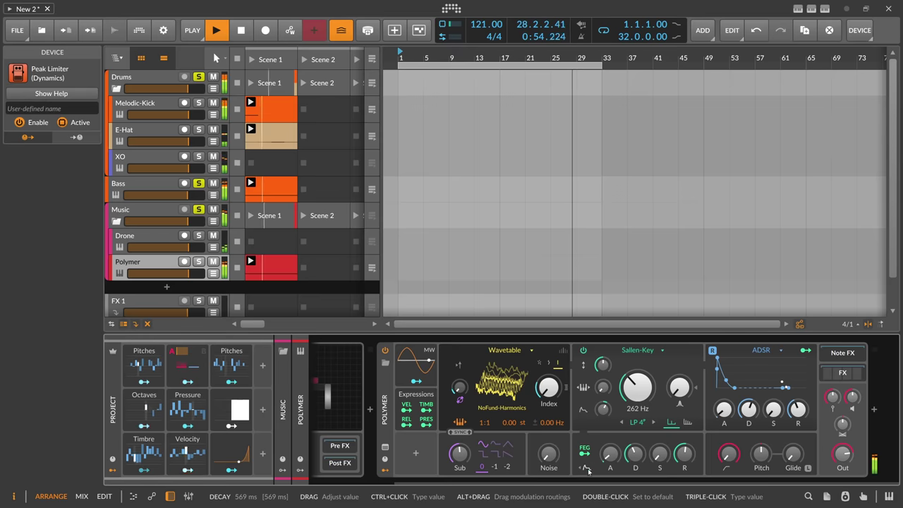
scroll(624, 484, "right", 5)
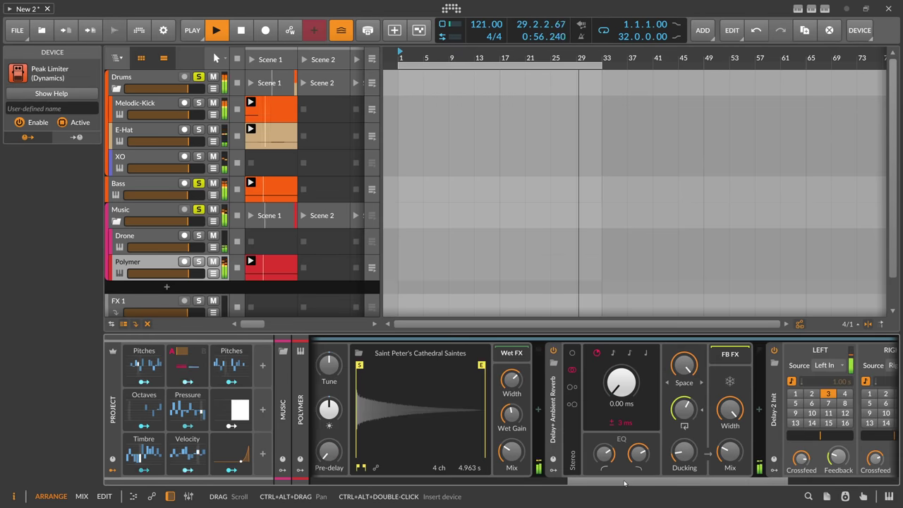
scroll(624, 483, "right", 3)
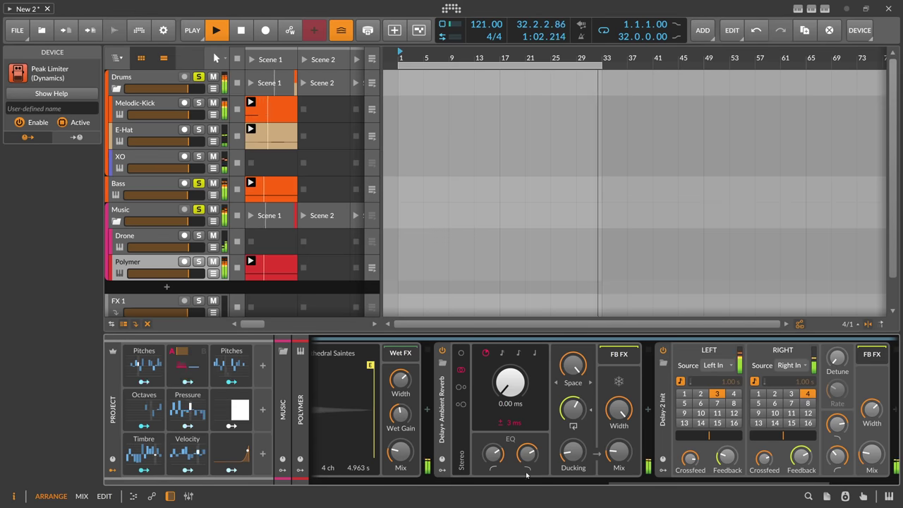
scroll(404, 452, "left", 10)
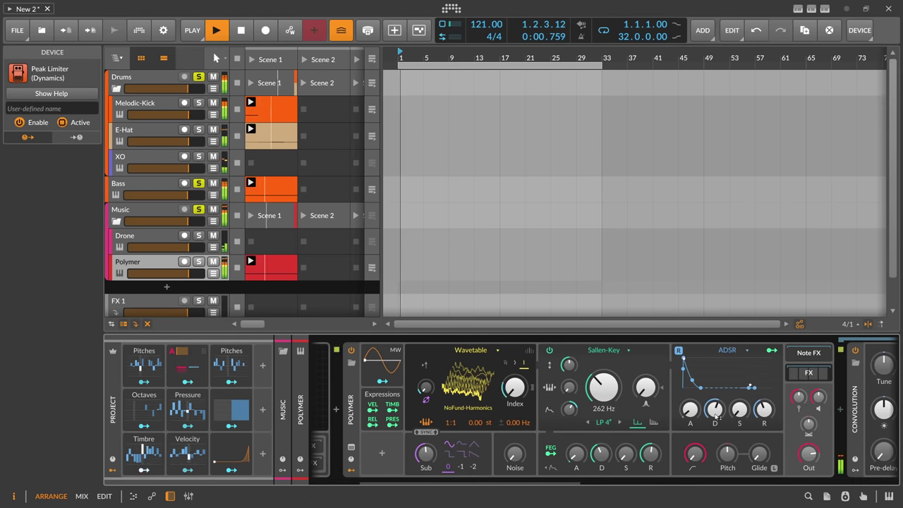
mouse_move(715, 409)
left_mouse_down()
mouse_move(715, 395)
mouse_move(715, 411)
left_mouse_up()
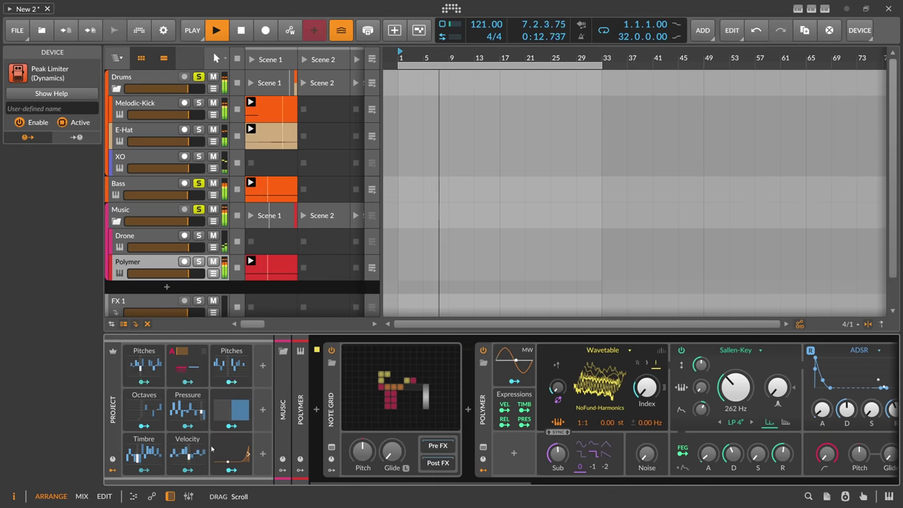
Expand the project's Octaves modulator, edit its middle steps and collapse it again.
left_click(144, 406)
left_click_drag(255, 404, 262, 389)
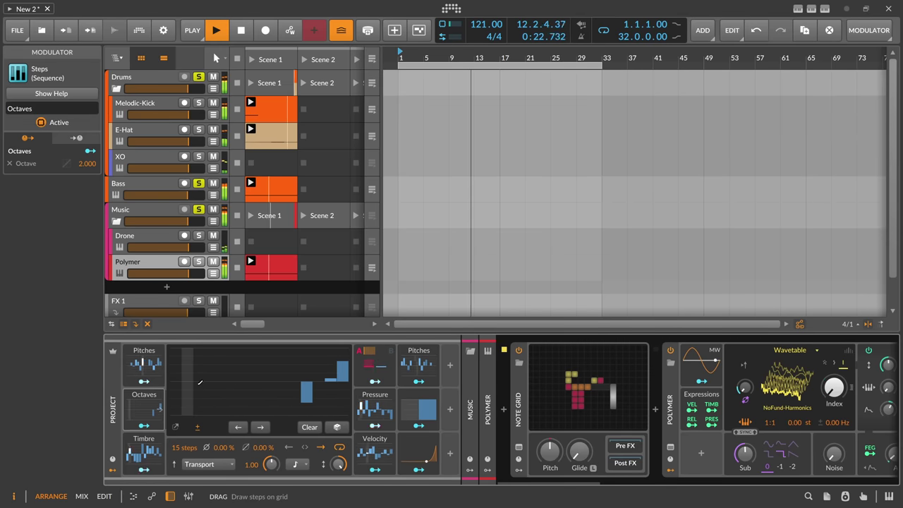
scroll(150, 403, "right", 1)
left_click(150, 404)
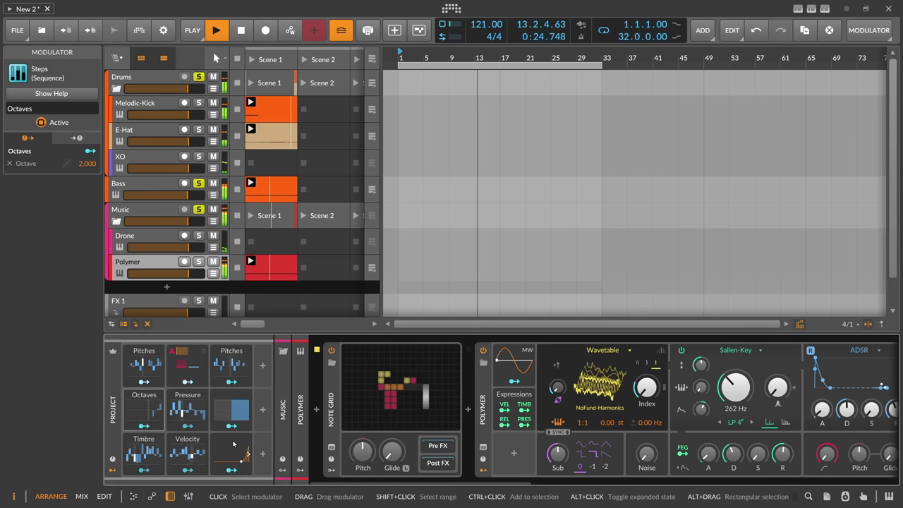
Clear the solo on all tracks and fold the Drums and Music groups.
left_click(199, 238)
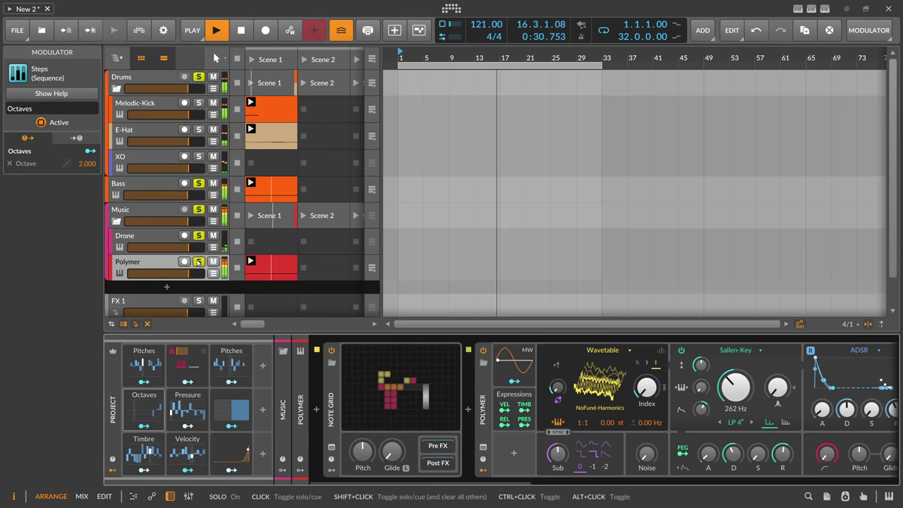
left_click(197, 212)
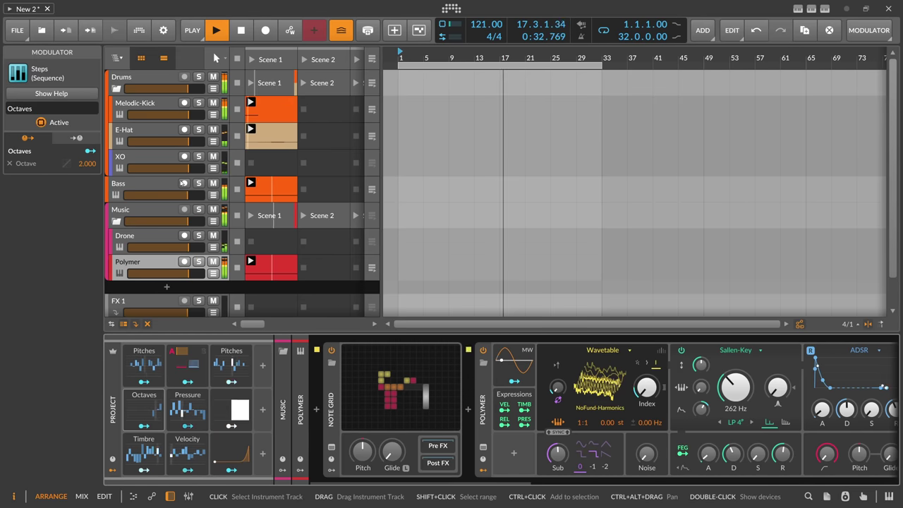
left_click(120, 92)
left_click(125, 108)
left_click(126, 131)
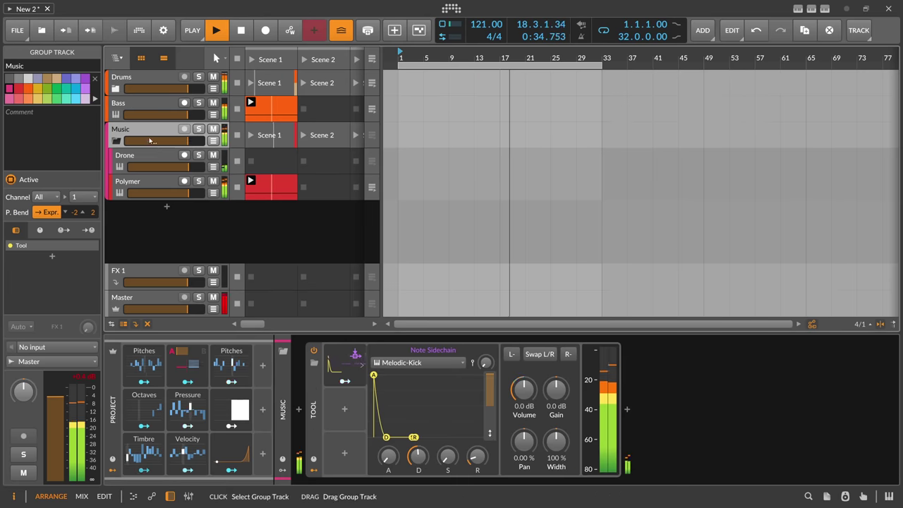
left_click(117, 141)
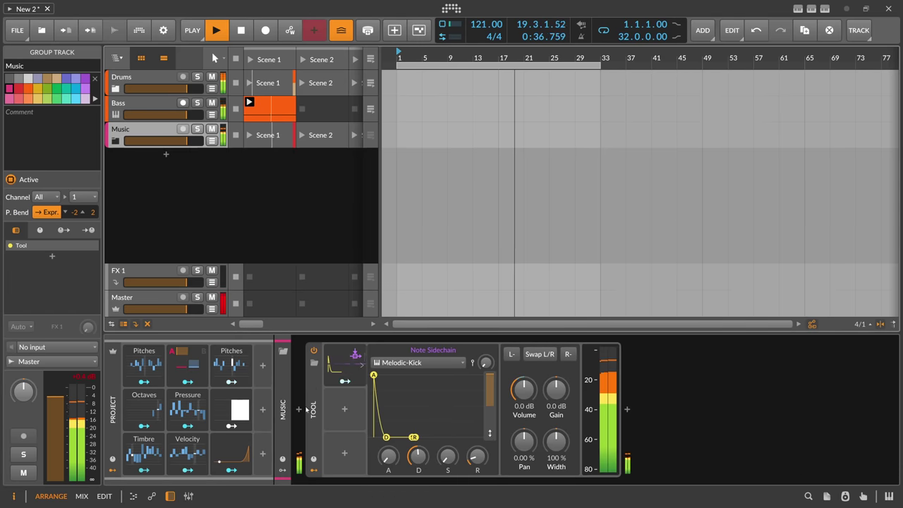
Insert a Peak Limiter before the Tool device on the Music group.
left_click(299, 410)
type("ak")
key("Down")
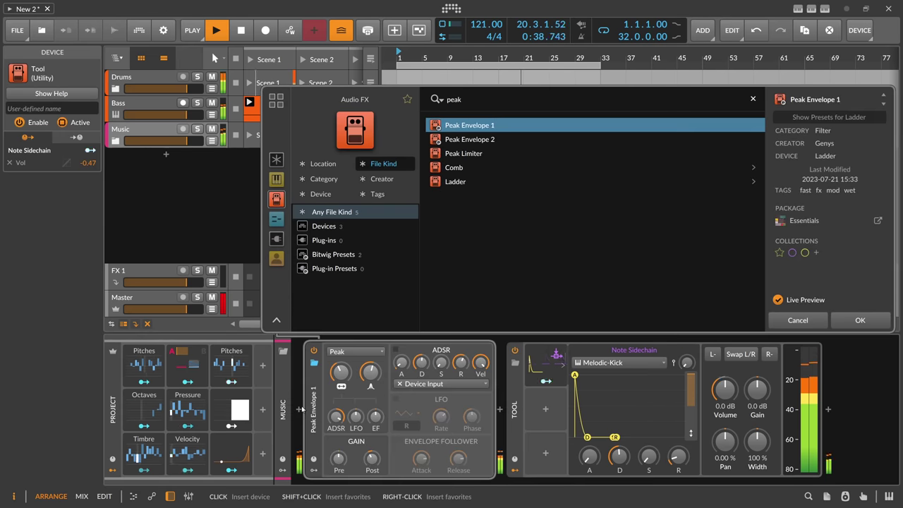
key("Down")
key("Down")
key("Return")
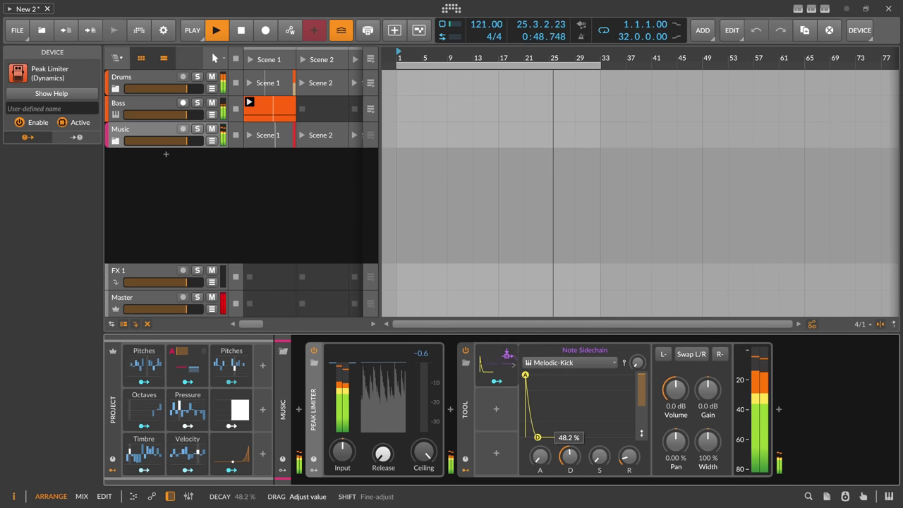
Unfold the Music group to show its Drone and Polymer tracks, and stop playback.
left_click(177, 152)
left_click(141, 129)
left_click(115, 141)
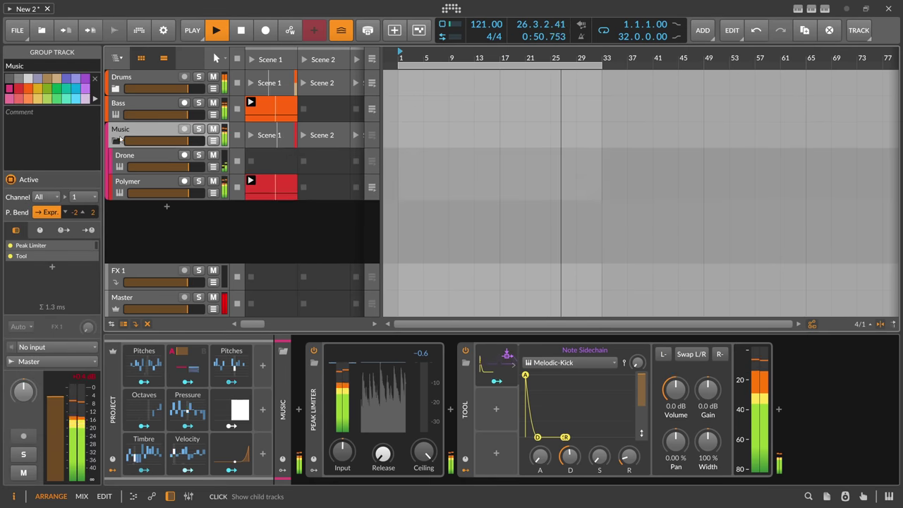
key("space")
Add an instrument track below the Music group with the Polysynth Init preset and arm it for recording.
double_click(156, 213)
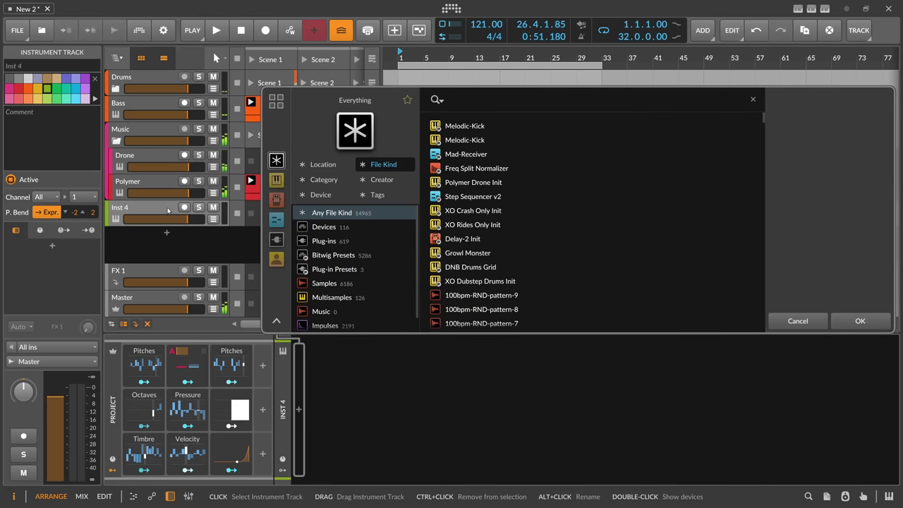
type("polym")
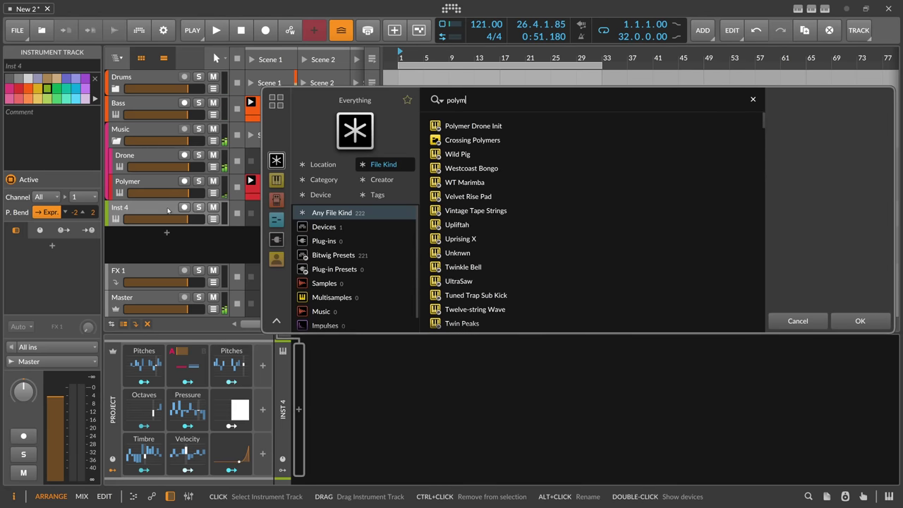
key("BackSpace")
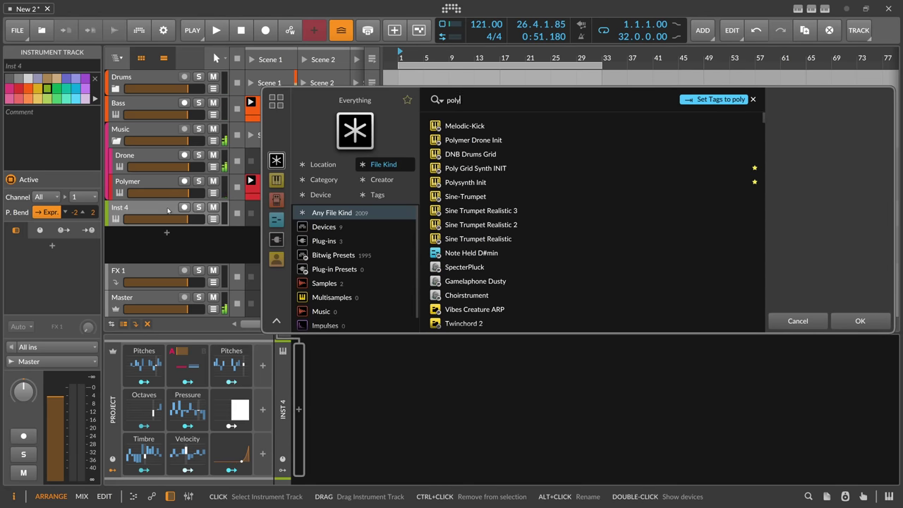
type("sy")
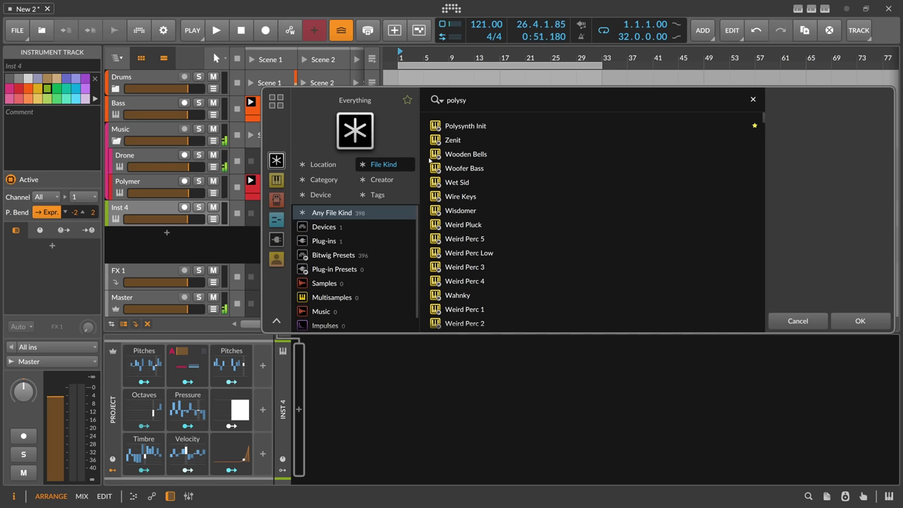
double_click(452, 125)
left_click(184, 208)
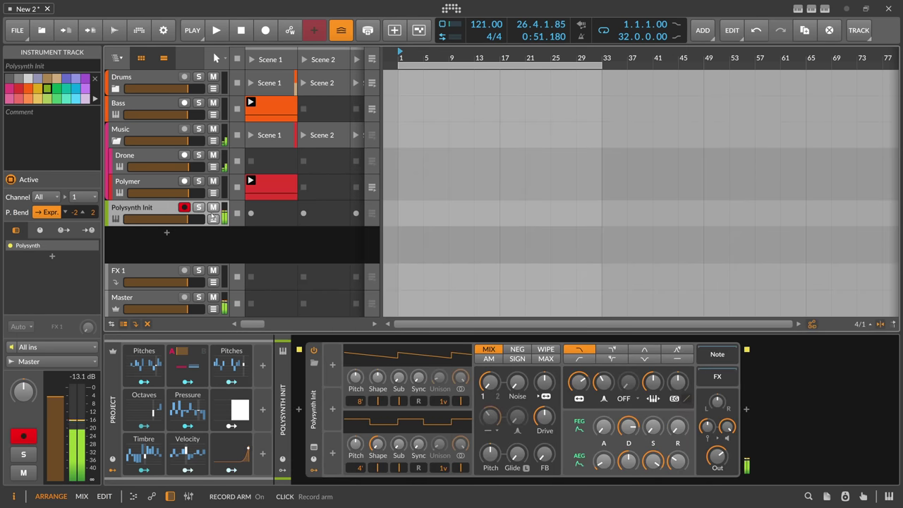
Insert a Note Transpose device before Polysynth and set its transposition to +6 semitones.
left_click(298, 412)
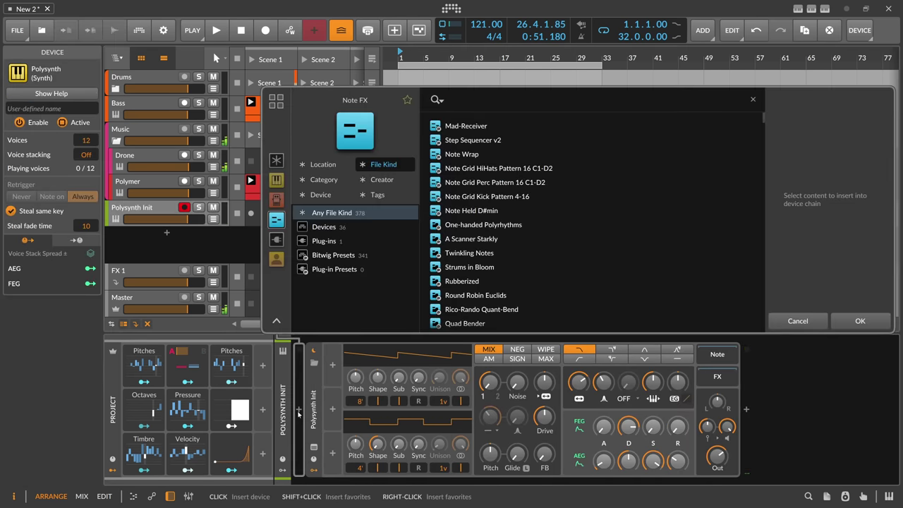
type("trna")
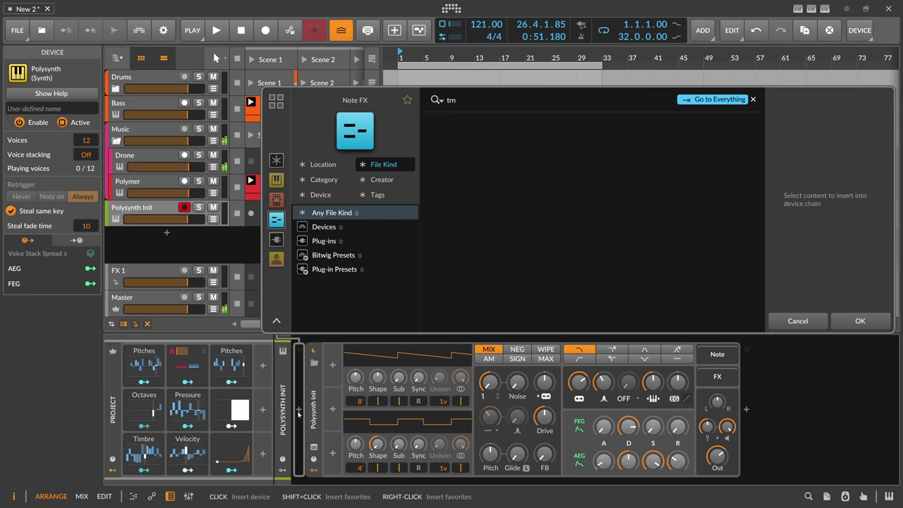
double_click(471, 153)
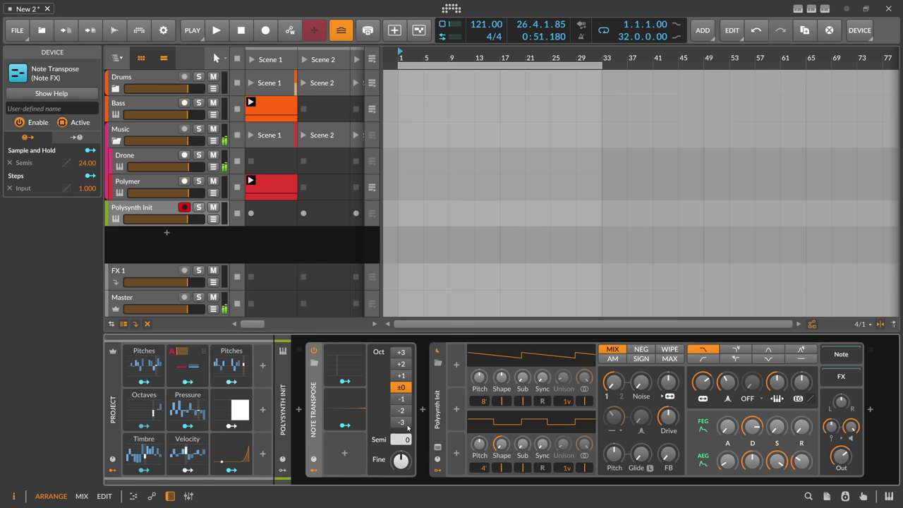
left_click_drag(401, 439, 405, 440)
Add the Delay+ Ambient Reverb preset after Polysynth.
left_click(871, 410)
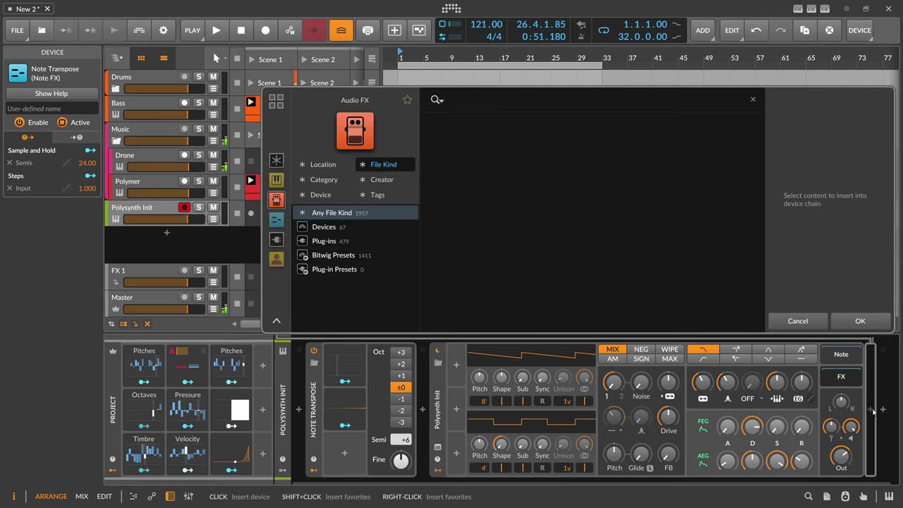
type("delay")
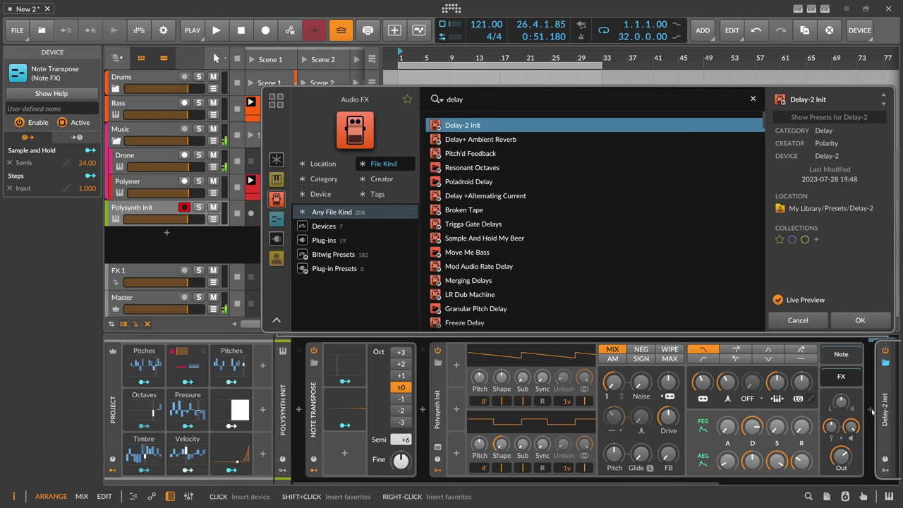
key("Down")
key("Return")
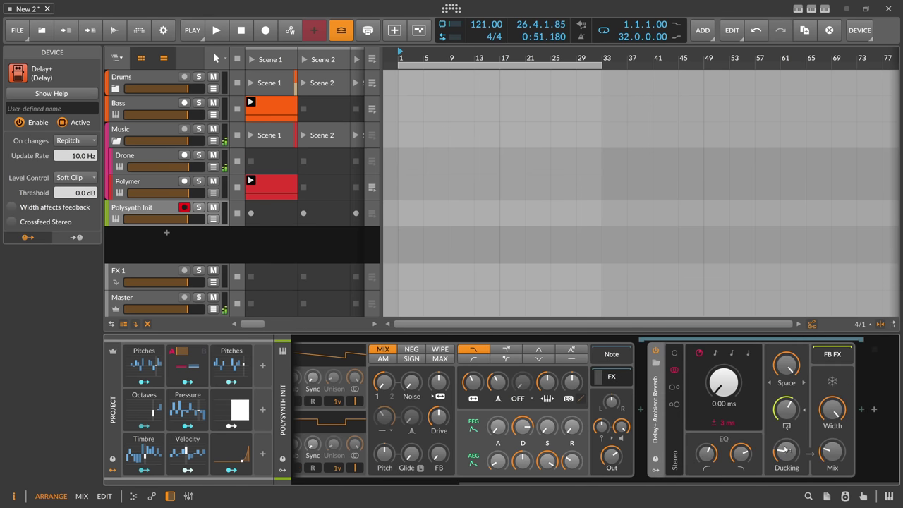
left_click(861, 410)
key("Escape")
Insert the Convolution device between Polysynth and the ambient reverb delay and adjust its mix.
left_click(640, 413)
type("convol")
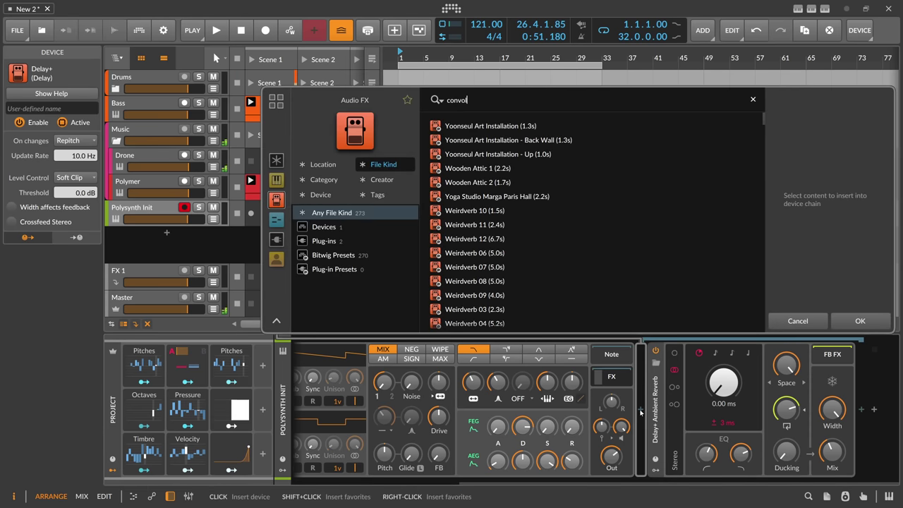
left_click(324, 226)
left_click(466, 126)
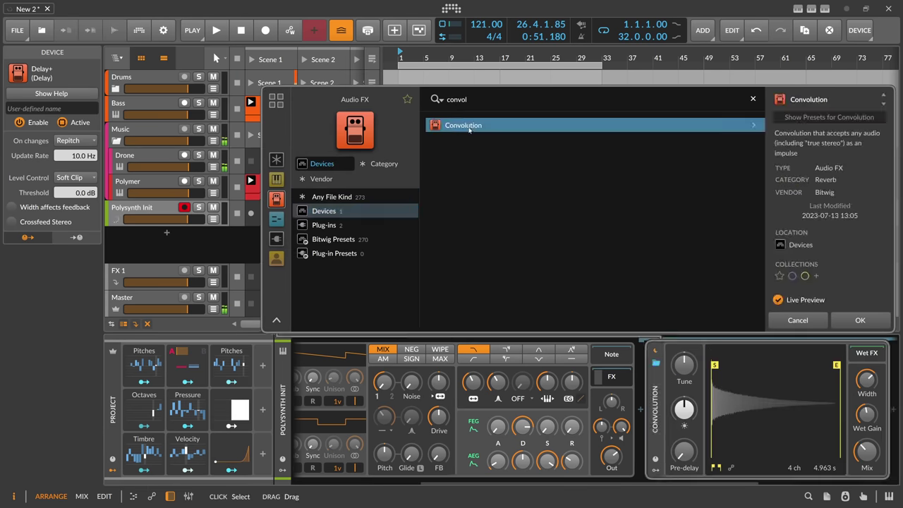
left_click(860, 320)
left_click_drag(867, 451, 866, 445)
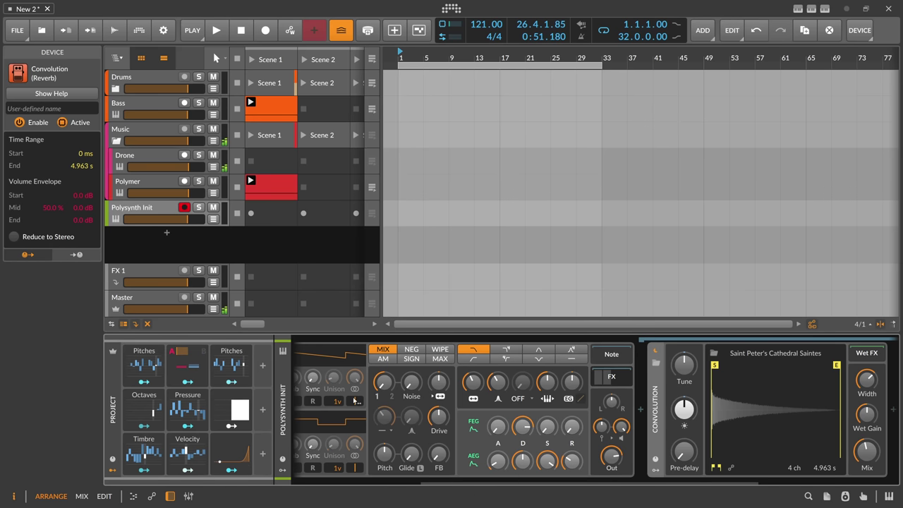
Set Polysynth's first oscillator to 16 unison voices at 100% width, and switch the filter type with its frequency at about 200 Hz.
left_click_drag(338, 401, 524, 422)
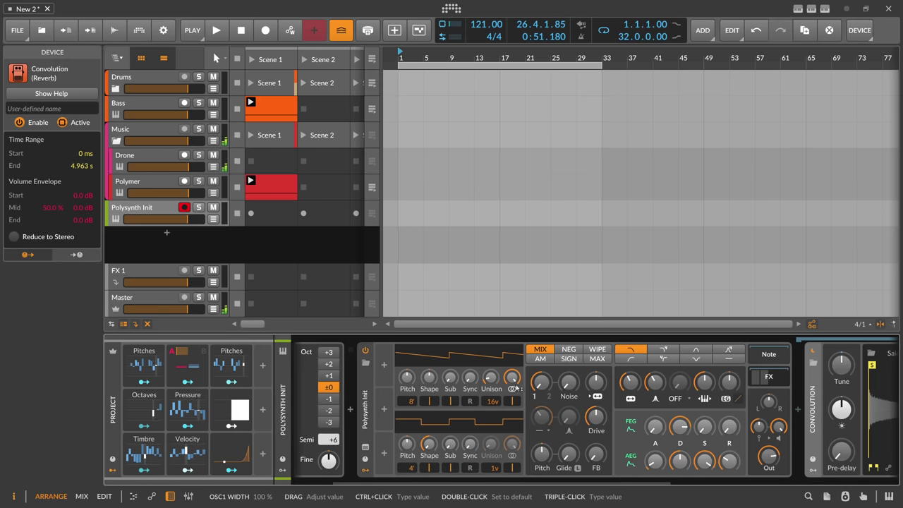
left_click(662, 353)
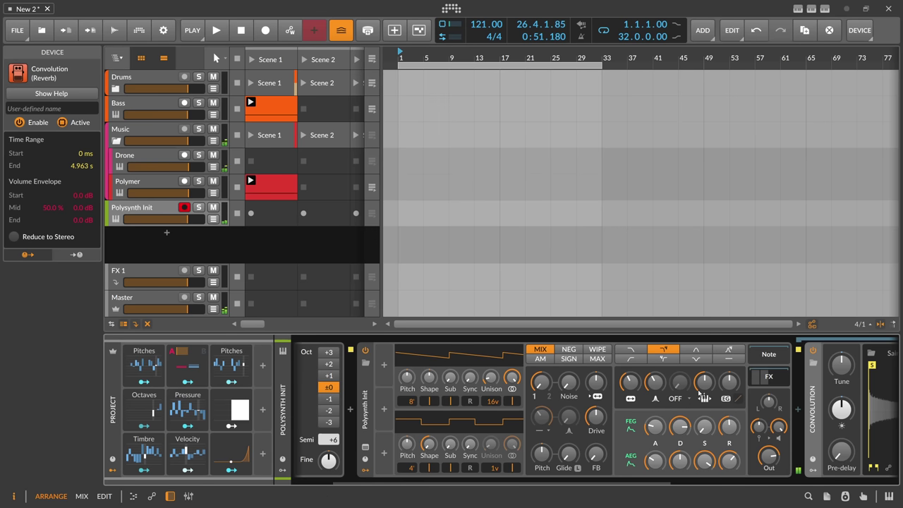
left_click_drag(699, 393, 699, 389)
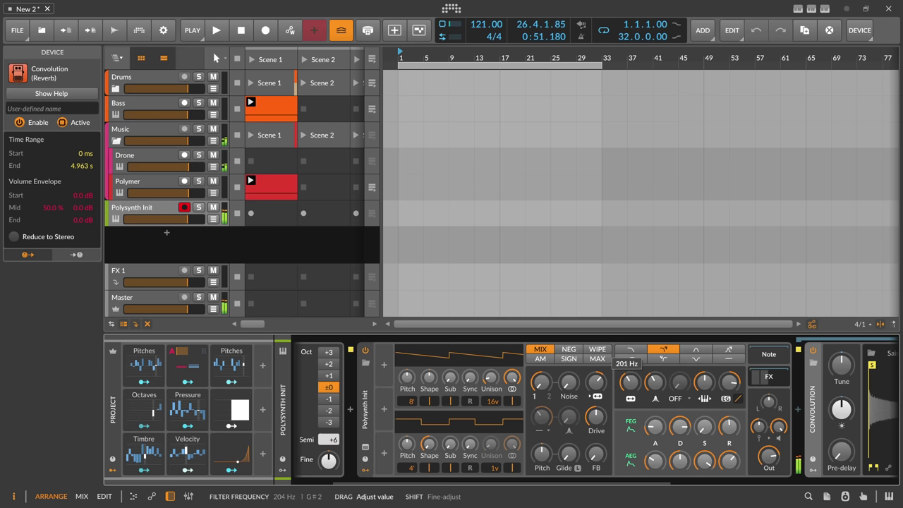
Add a Vibrato modulator to Polysynth and map it to the global pitch by about 0.17 st.
left_click(385, 365)
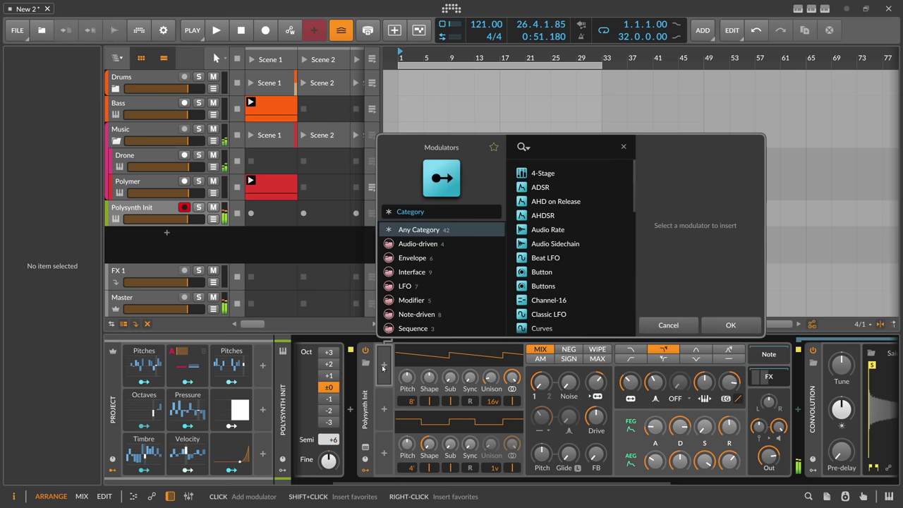
type("vibra")
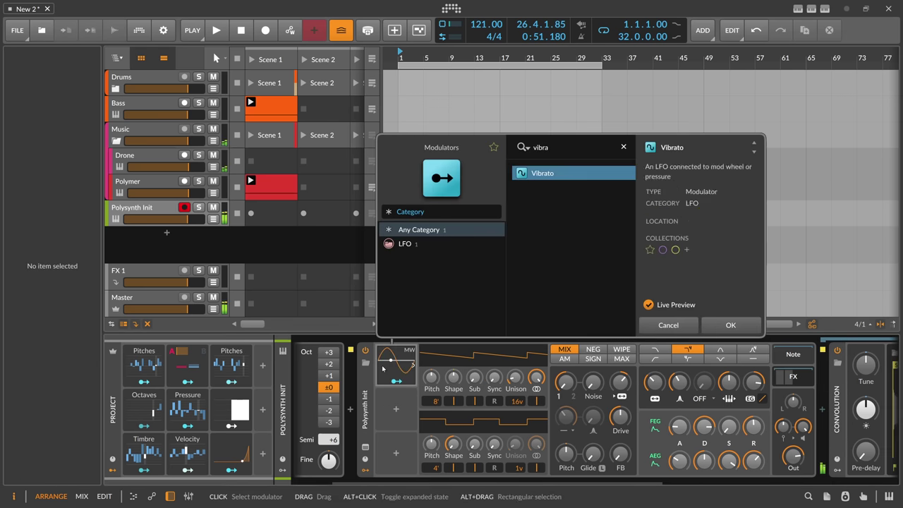
key("Return")
left_click(397, 381)
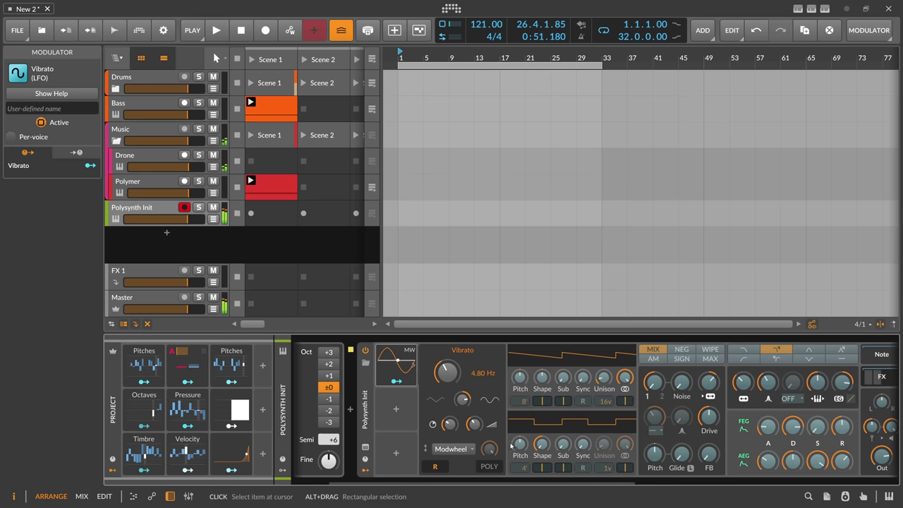
key("Escape")
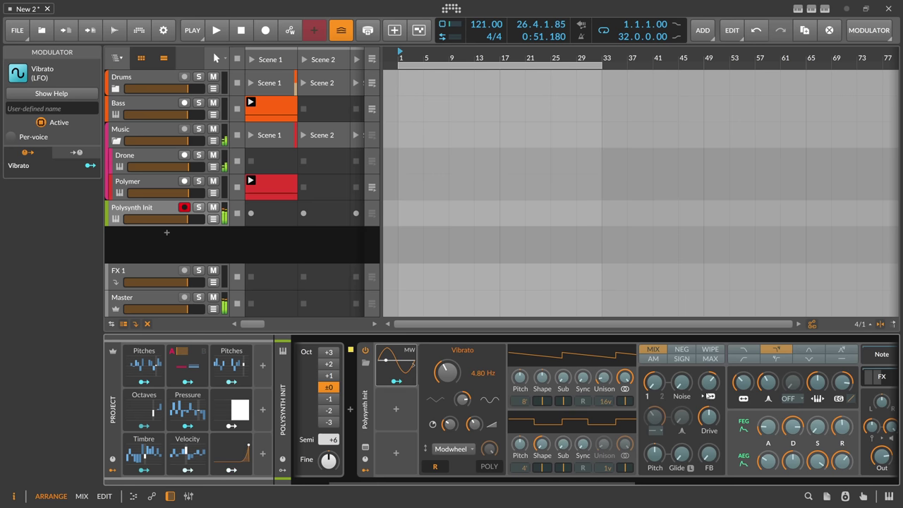
left_click(655, 452)
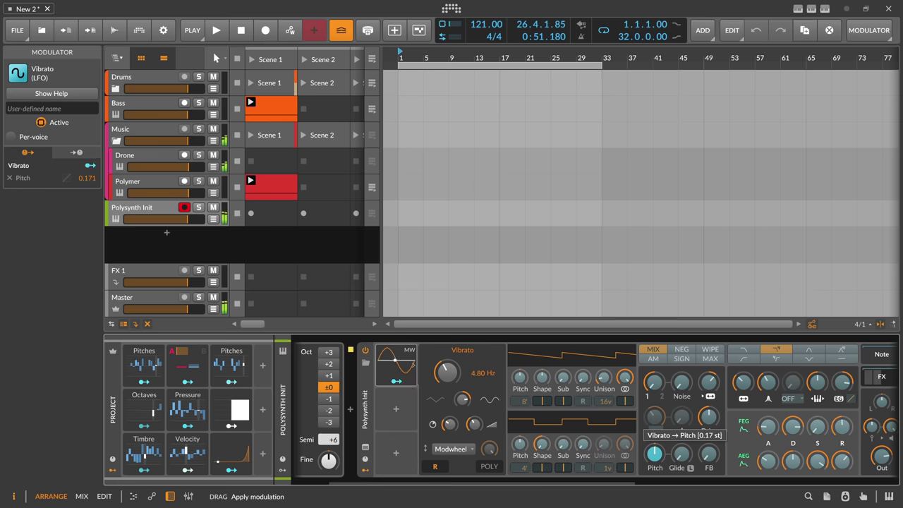
Make the Vibrato per-voice, set its level control to Manual at about 73%, and slow its rate to about 2.23 Hz.
left_click(489, 466)
left_click(451, 448)
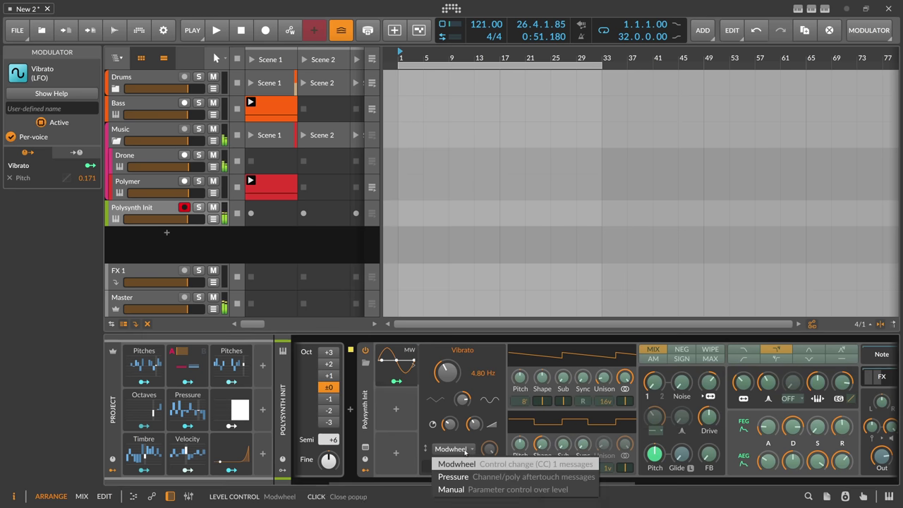
left_click(446, 489)
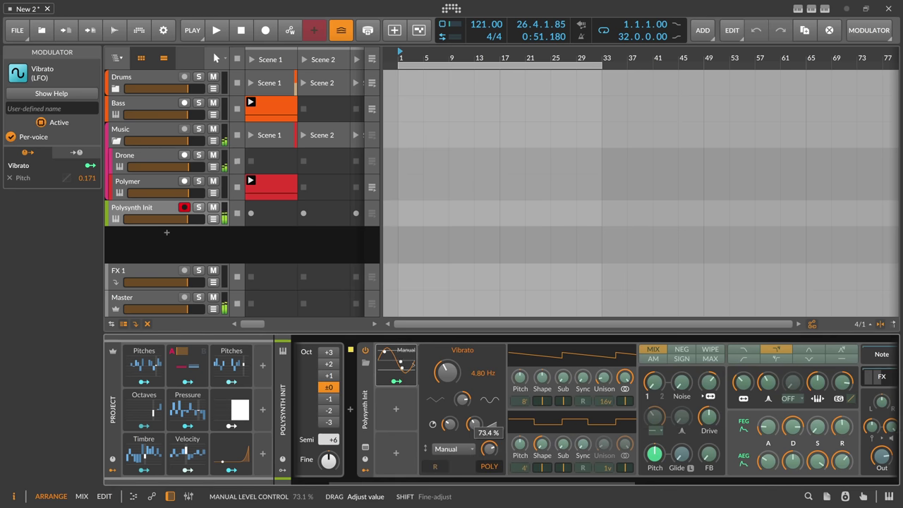
left_click_drag(446, 371, 446, 385)
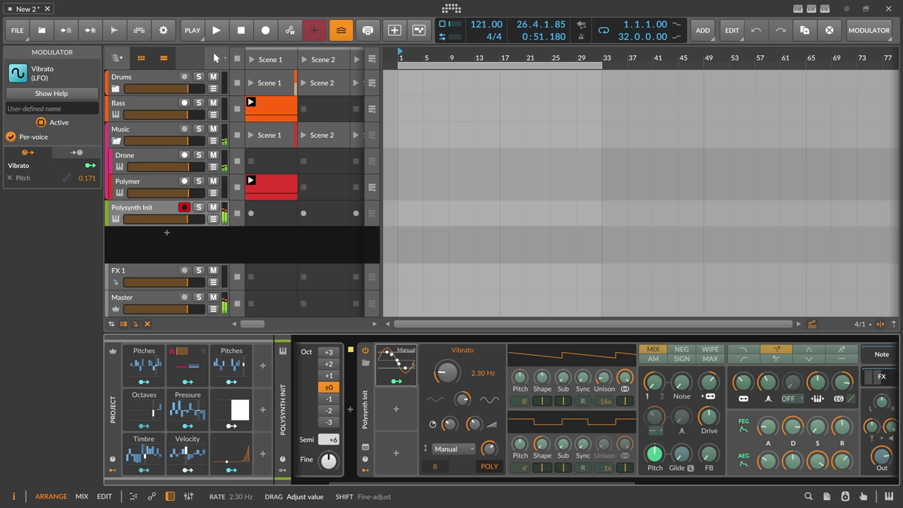
key("Escape")
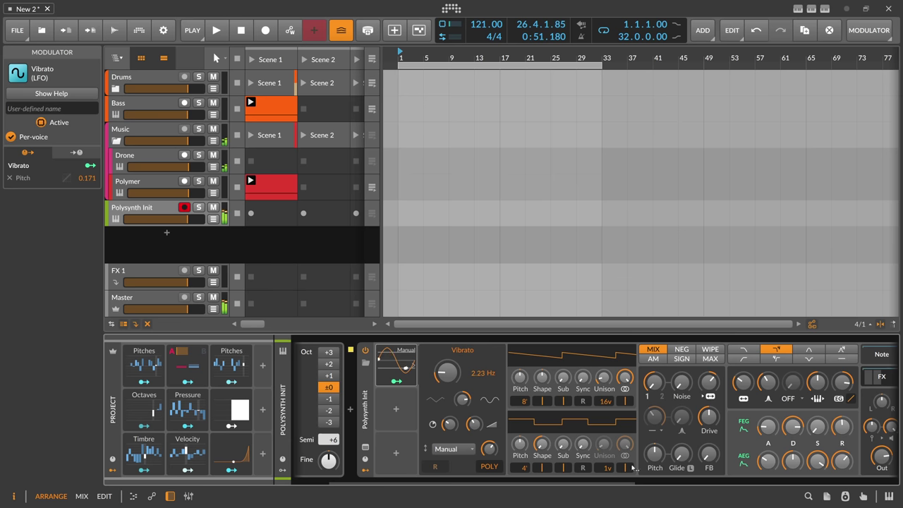
Adjust Polysynth's filter resonance to about 33%, envelope depth to about +42 st and filter envelope attack to about 23% while starting playback.
scroll(476, 441, "down", 3)
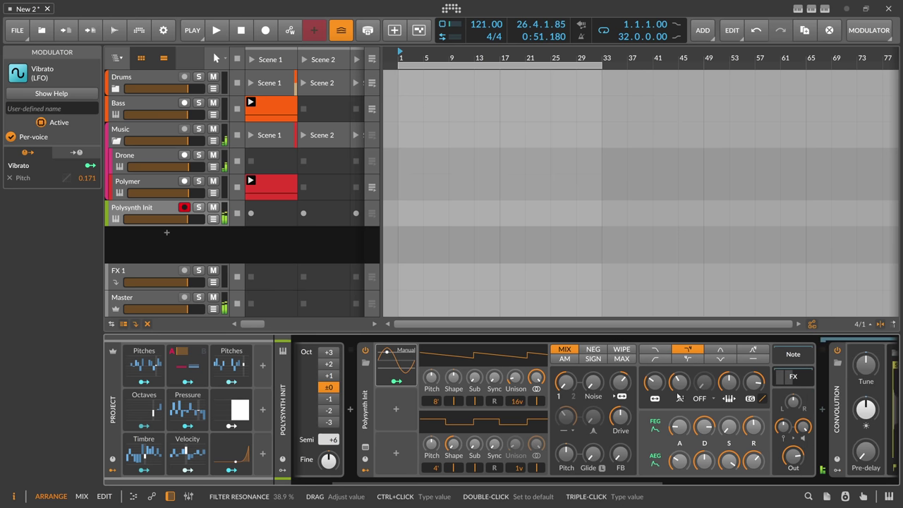
mouse_move(654, 382)
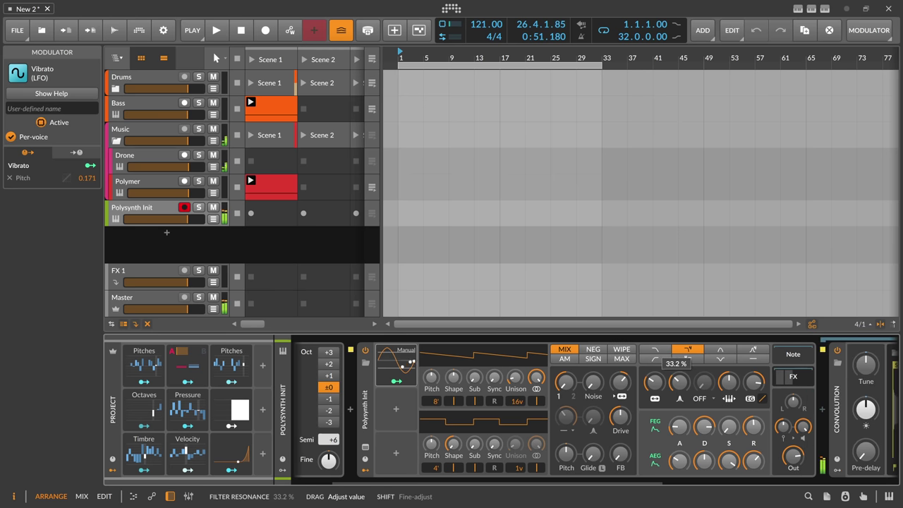
mouse_move(754, 382)
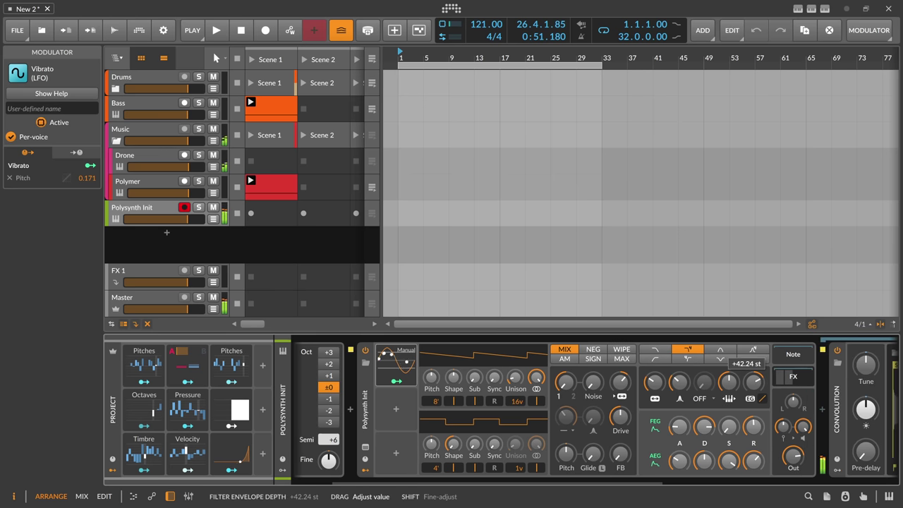
scroll(809, 464, "down", 9)
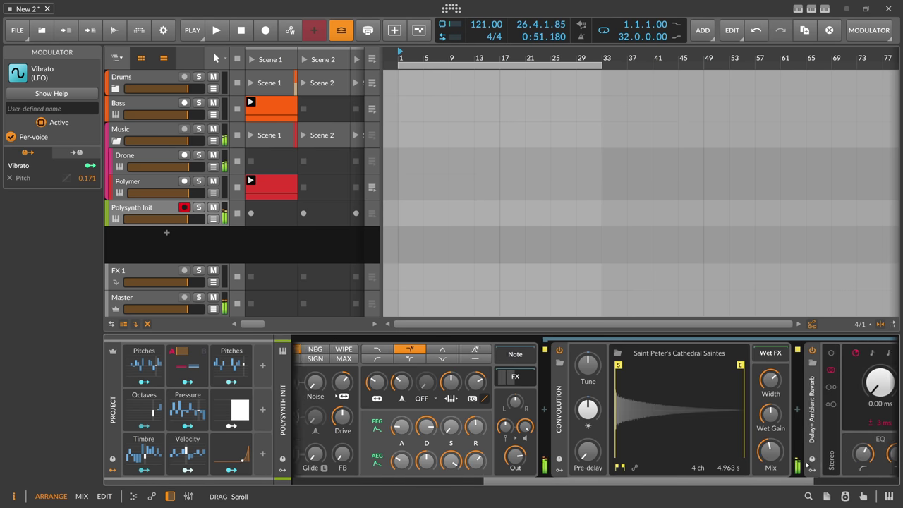
left_click(220, 30)
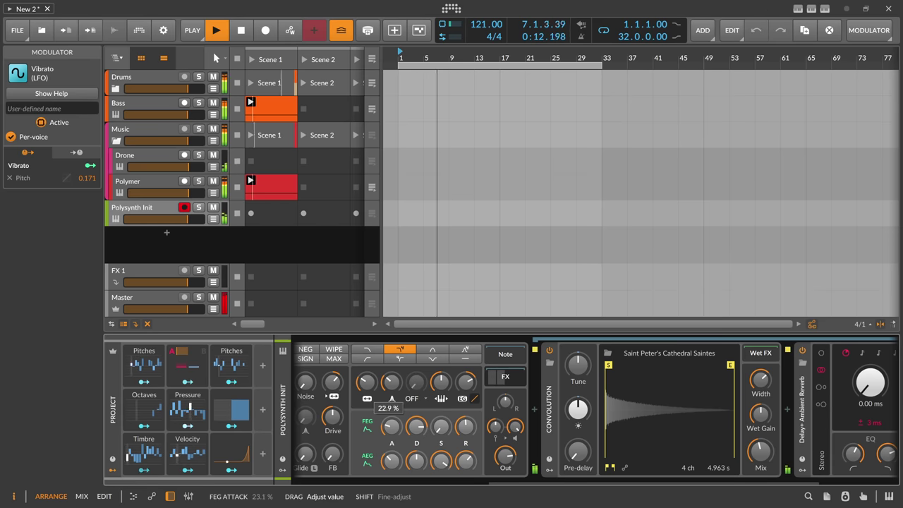
left_click(252, 214)
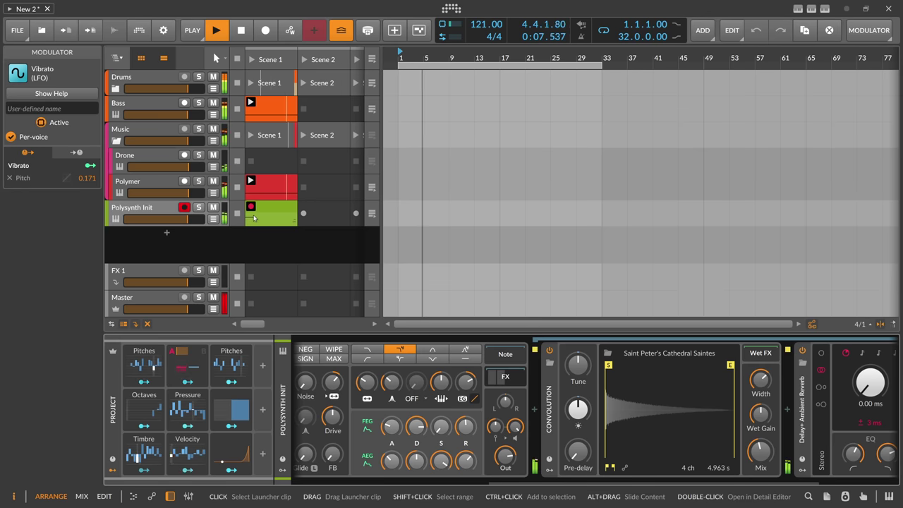
key("space")
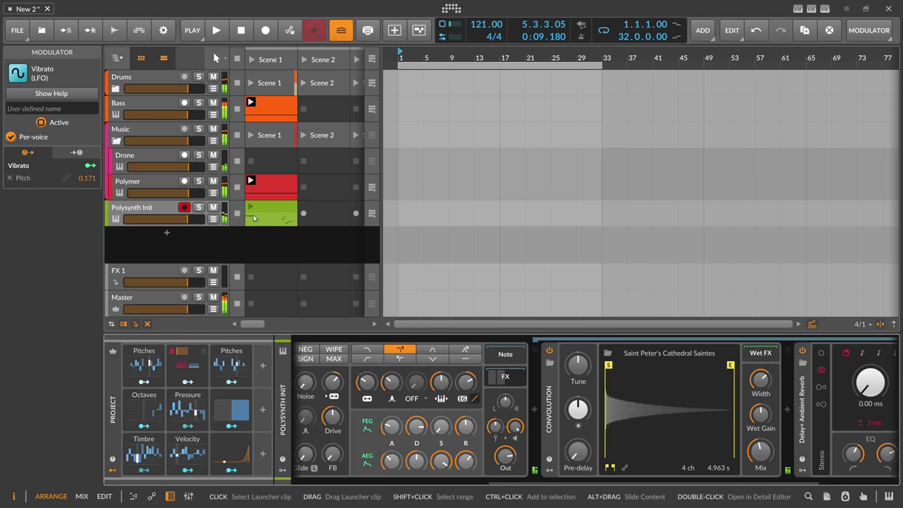
left_click(268, 225)
key("Delete")
Record a live take as a 16-bar looping clip in the Polysynth Init track's first slot, and disarm the track.
left_click(251, 214)
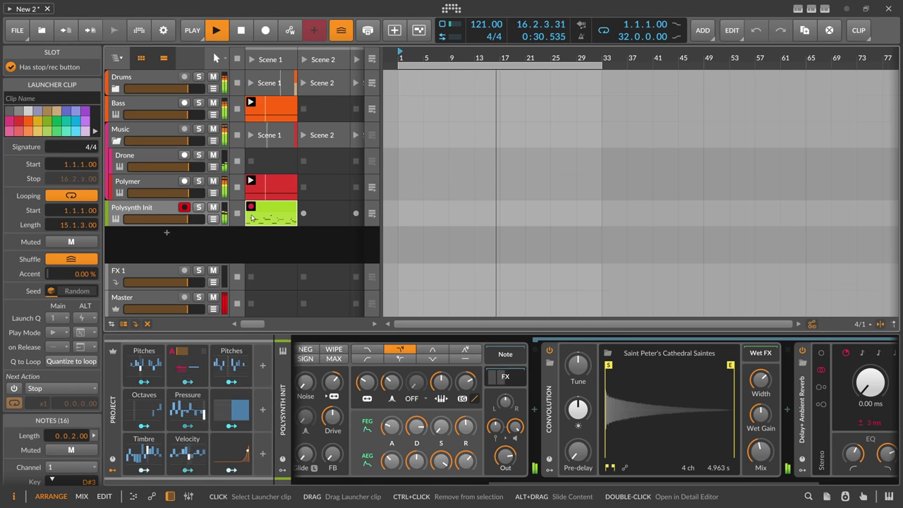
left_click(252, 218)
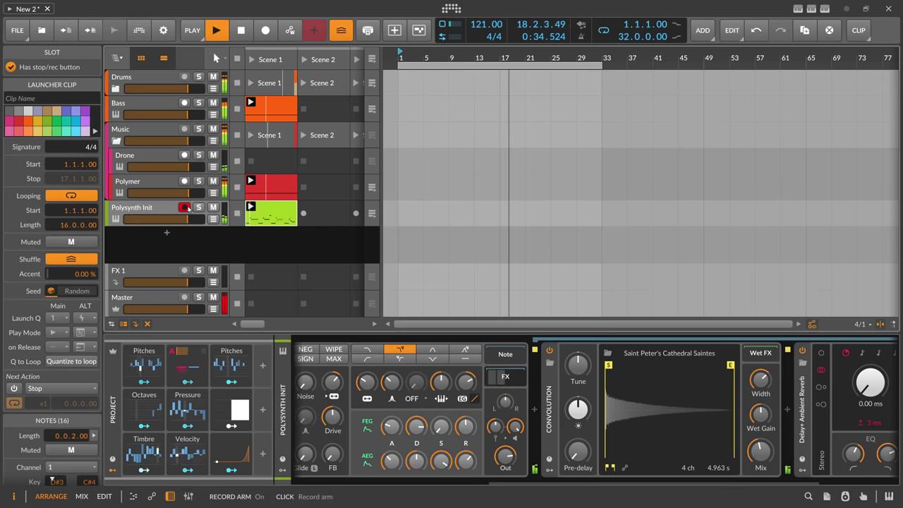
left_click(187, 208)
Rename the Polysynth Init track as Lead.
left_click(160, 207, "alt")
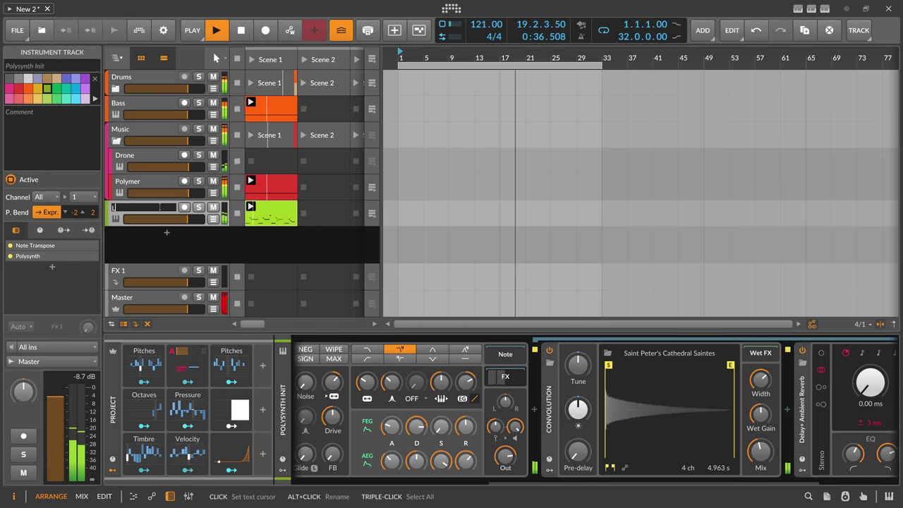
type("Lead")
key("Return")
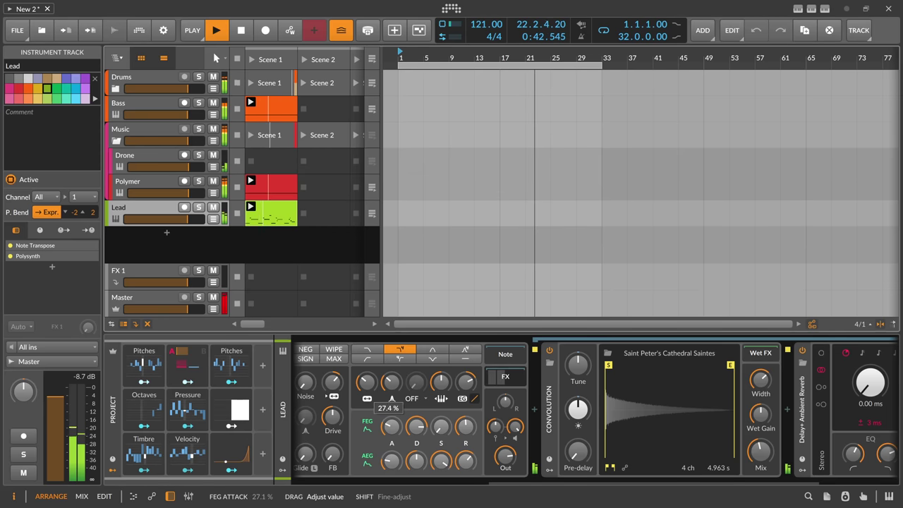
Set the lead's filter envelope attack to about 27% and raise the first oscillator's sync slightly.
left_click_drag(332, 382, 333, 382)
scroll(614, 423, "down", 3)
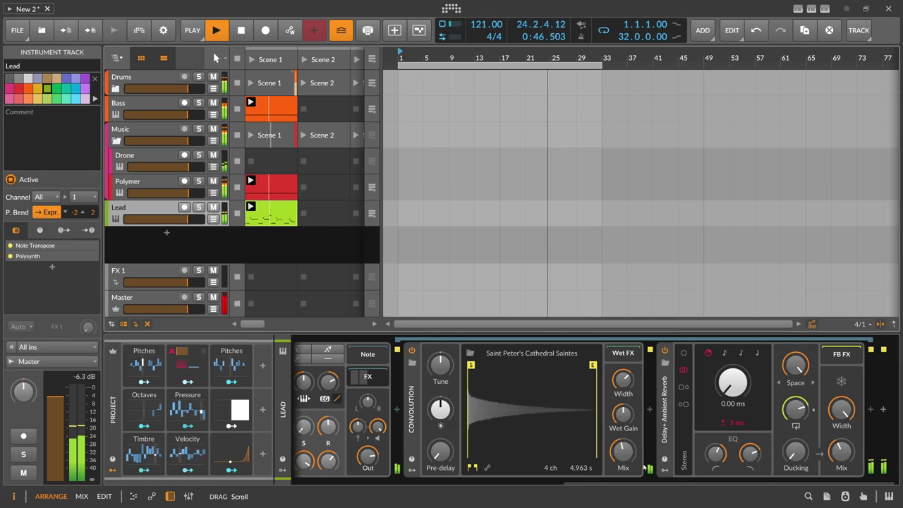
left_click_drag(639, 482, 447, 480)
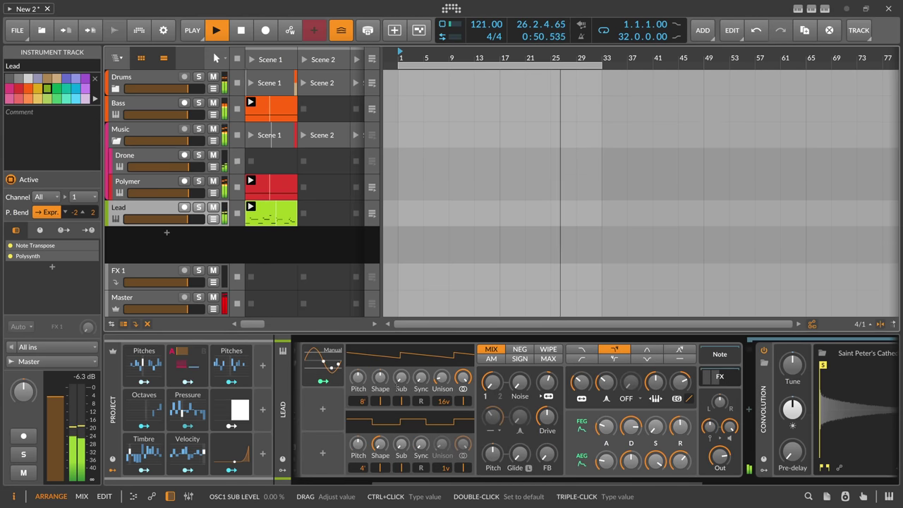
left_click_drag(421, 379, 421, 371)
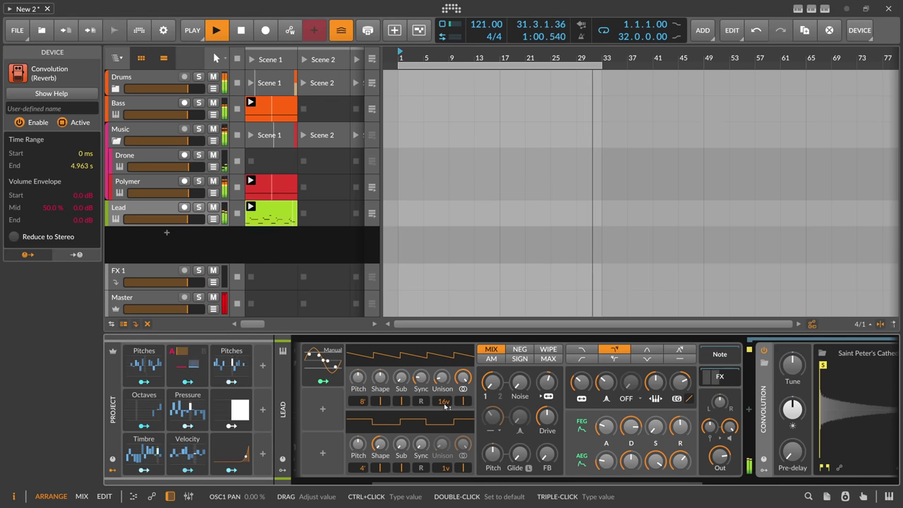
left_click_drag(409, 482, 503, 480)
Solo the Polymer track and replace its wavetable with Exported from AAA Polarity-WT, auditioning Glassy-Sine on the way.
left_click(170, 192)
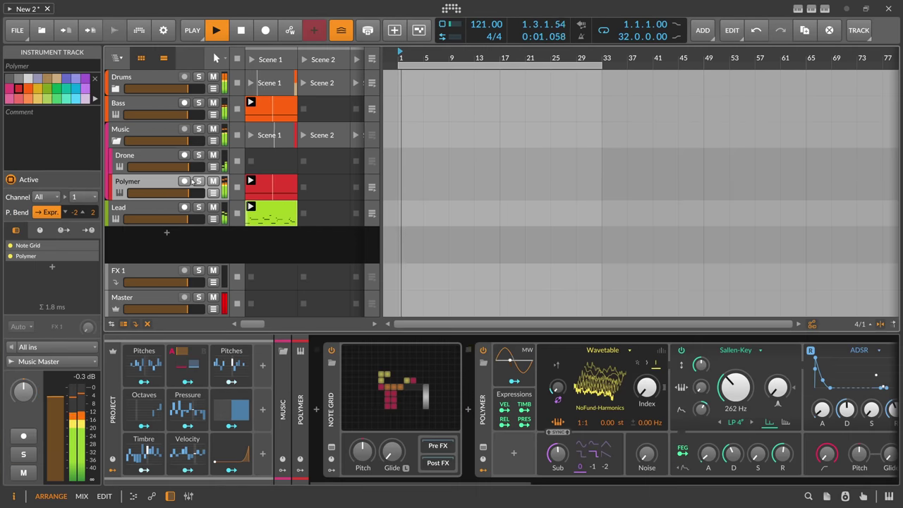
left_click(595, 383)
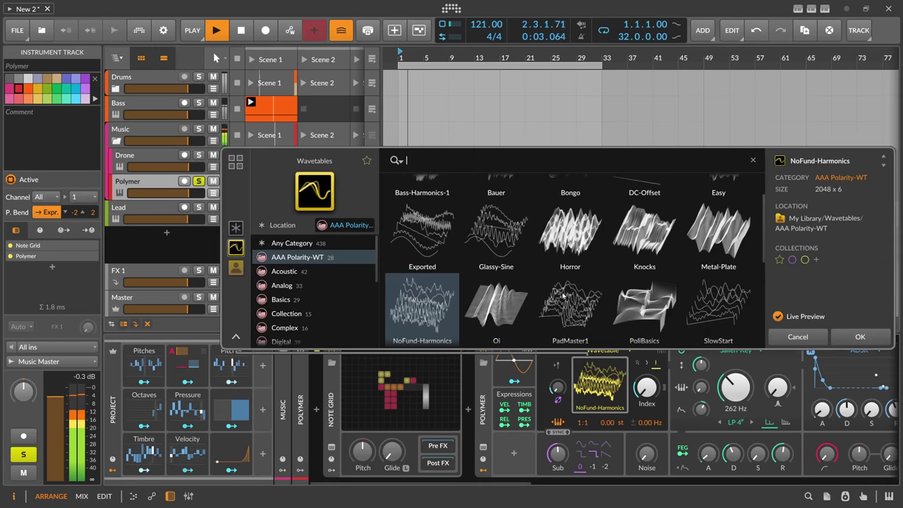
left_click(512, 244)
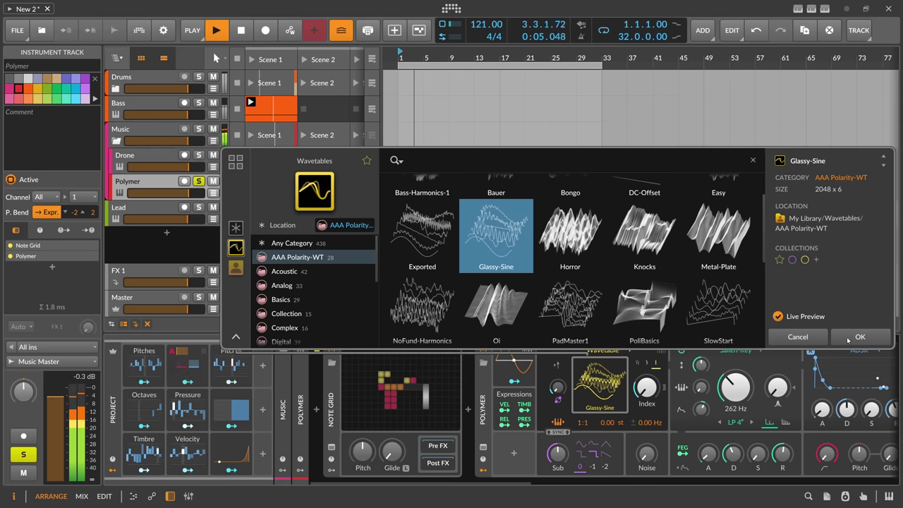
left_click(634, 368)
left_click(634, 369)
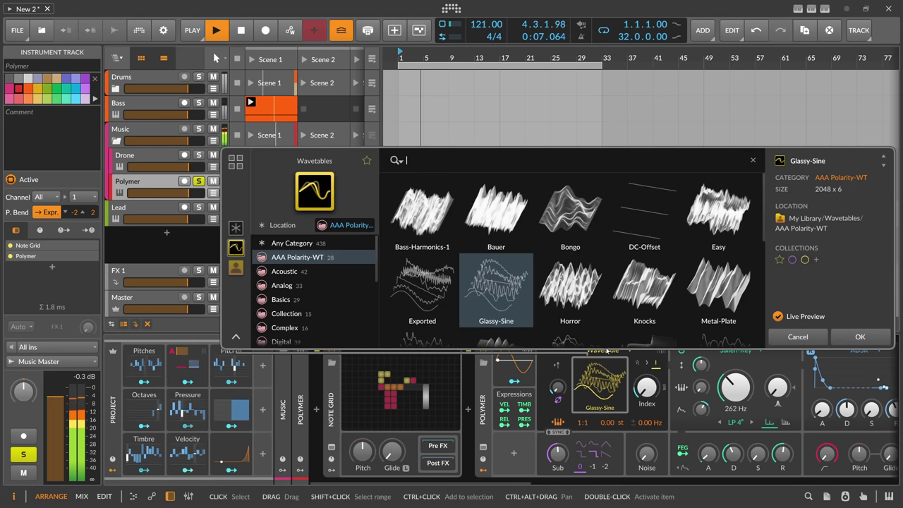
left_click(422, 286)
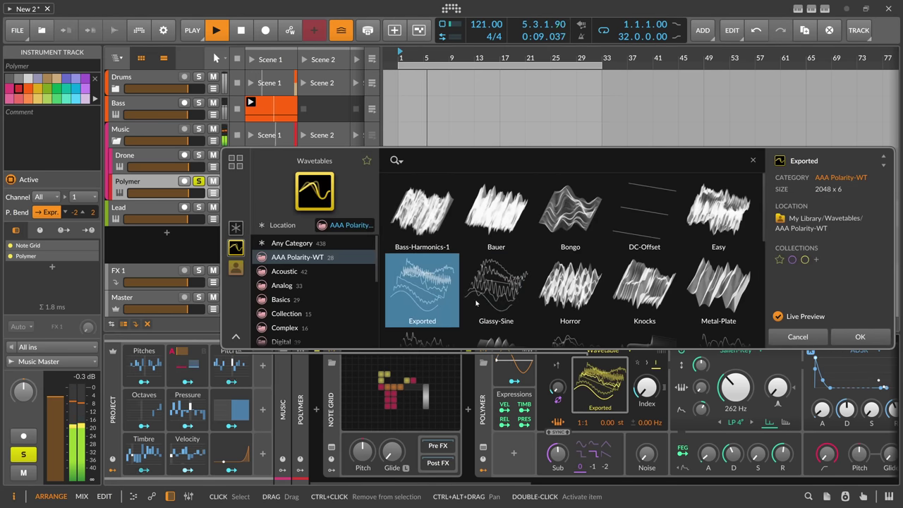
key("Return")
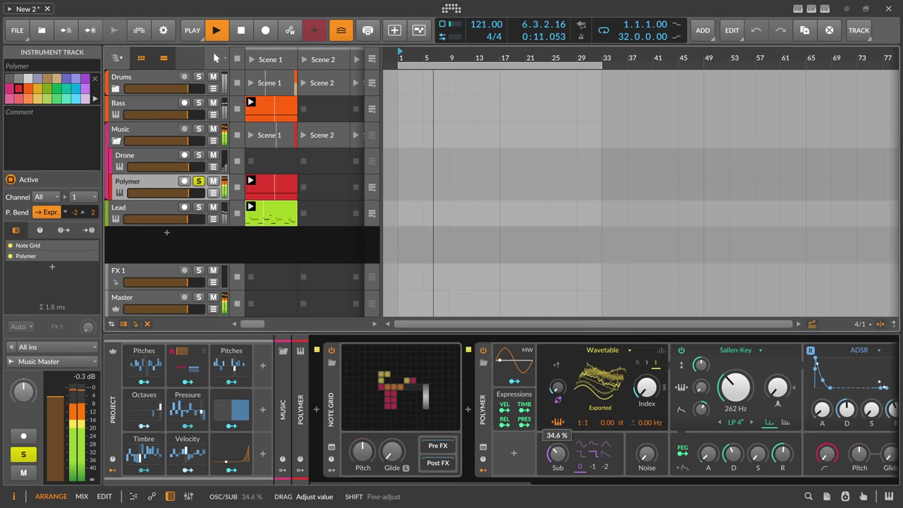
Reduce the Timbre modulation of Polymer's wavetable index to about 48% and set the index to about 28%.
right_click(646, 388)
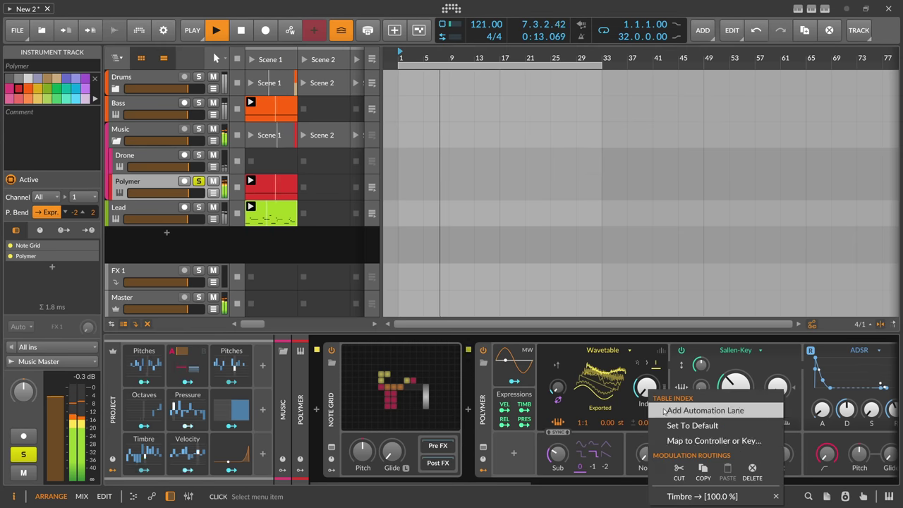
left_click_drag(681, 496, 682, 499)
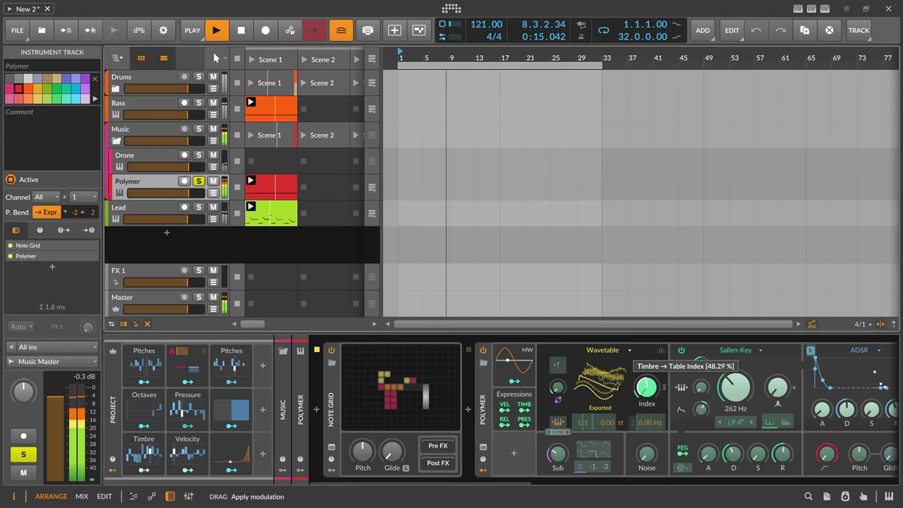
left_click_drag(646, 387, 647, 387)
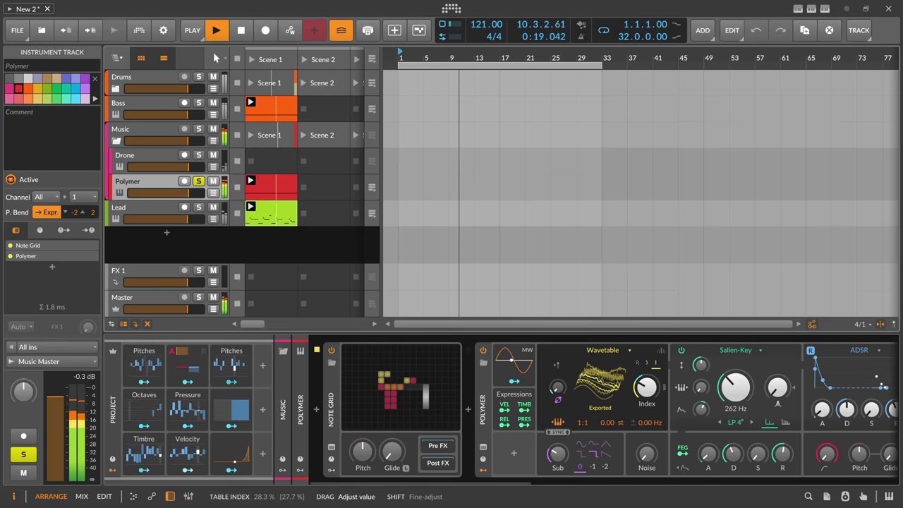
left_click_drag(646, 386, 646, 387)
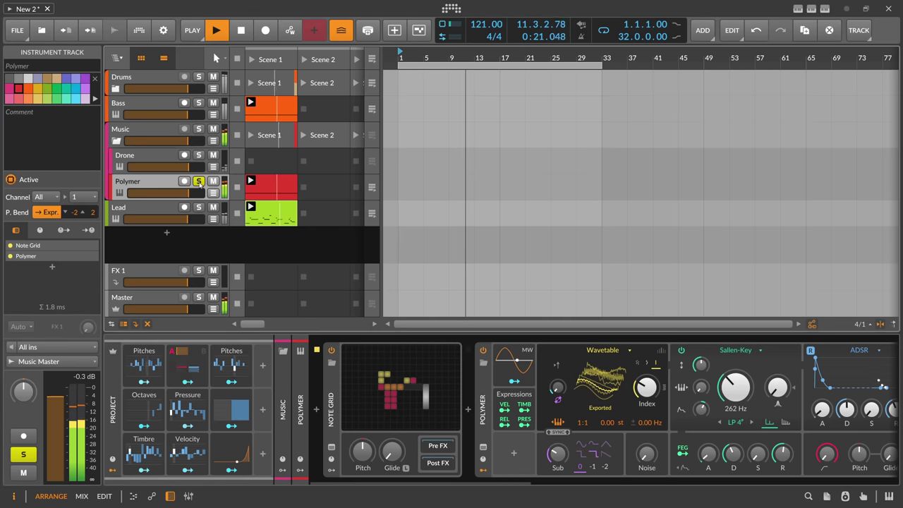
Unsolo Polymer, move the Lead track into the Music group above Polymer and collapse the group.
left_click(199, 182)
left_click_drag(161, 212, 160, 187)
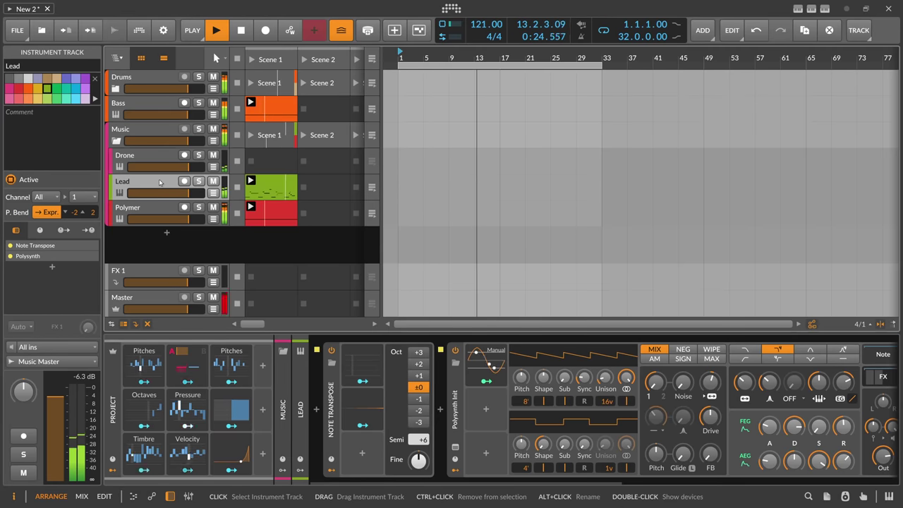
left_click(116, 141)
left_click(141, 118)
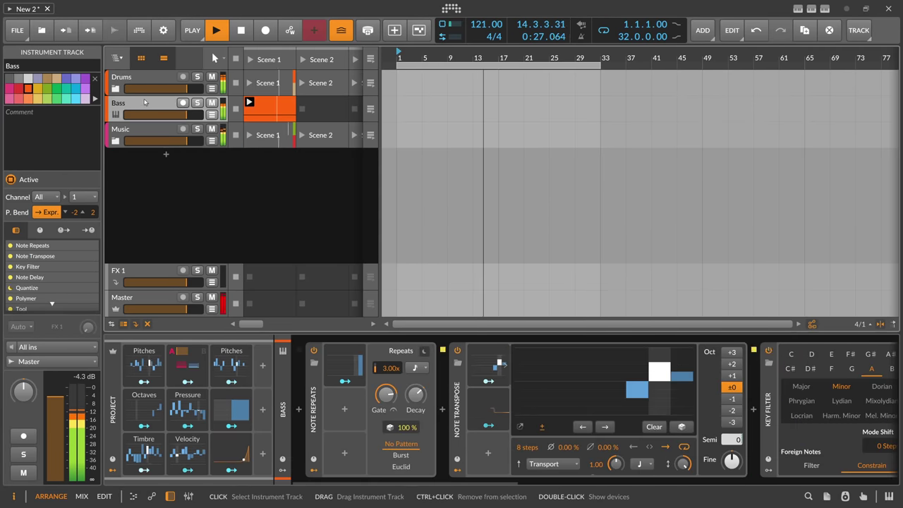
left_click(142, 81)
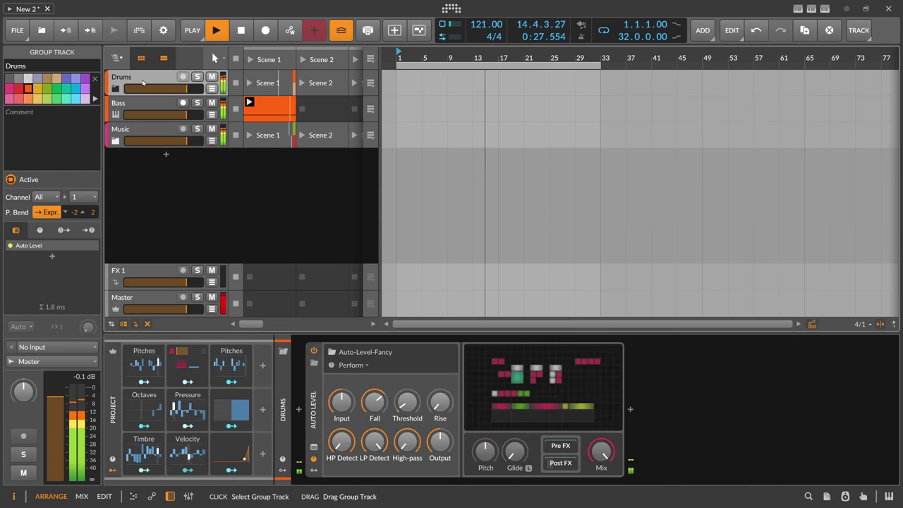
left_click(132, 115)
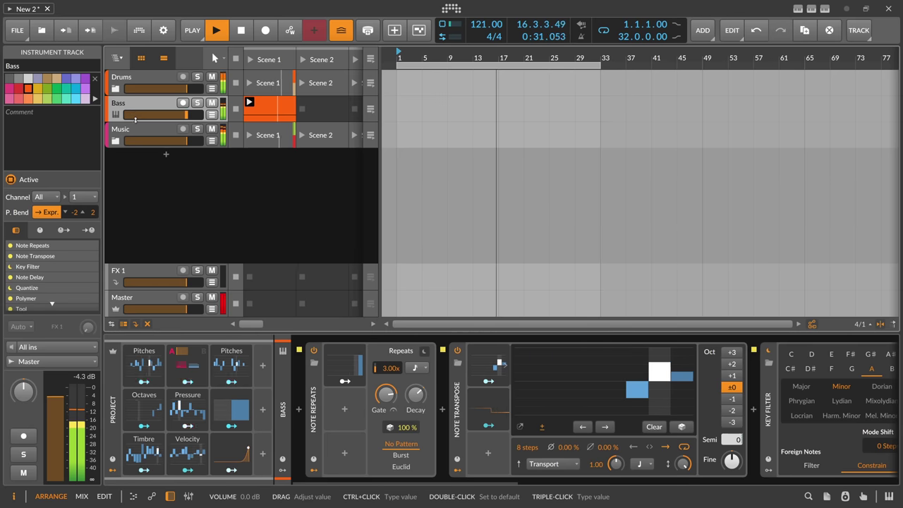
Stop playback, solo the Master track and add a Multiband FX-3 device to it.
left_click(180, 302)
key("space")
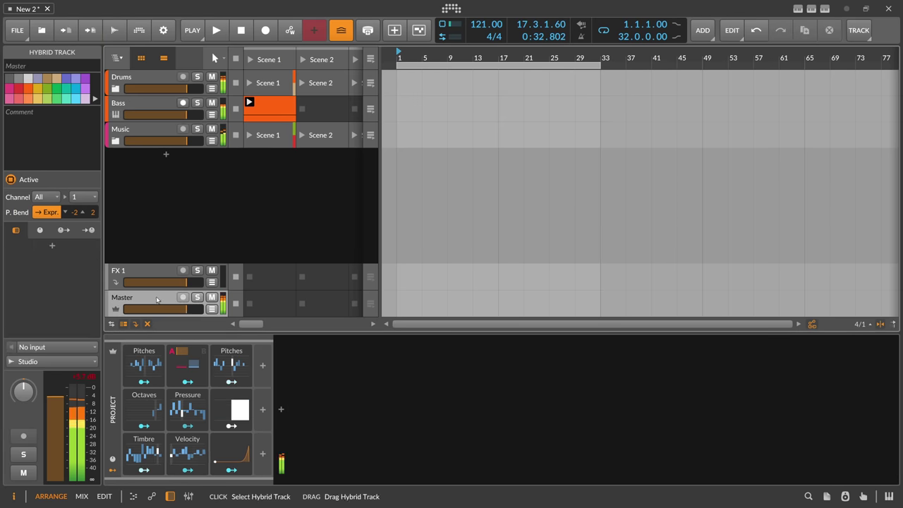
left_click(197, 297)
left_click(282, 409)
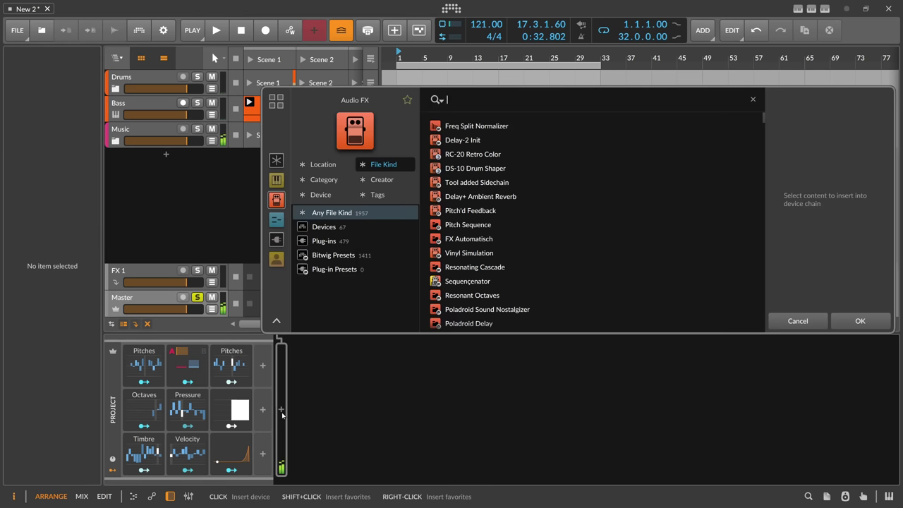
type("fx-")
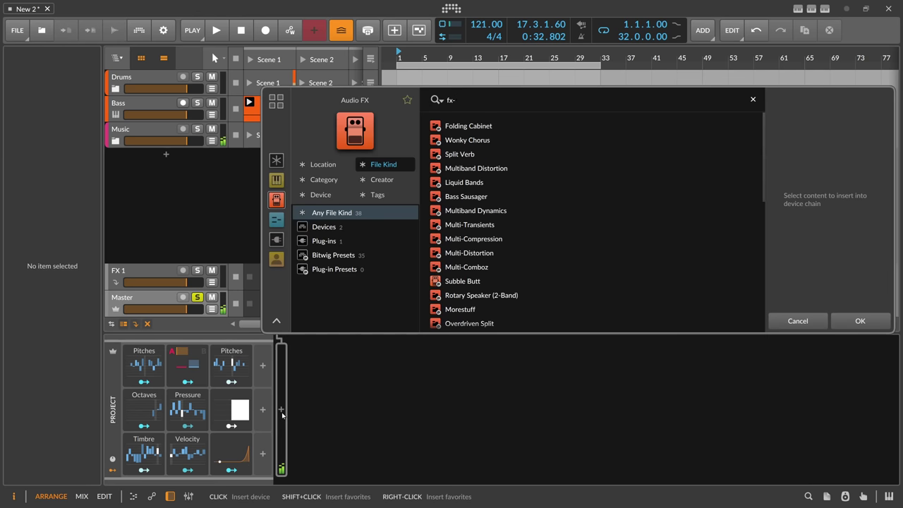
type("3")
left_click(334, 227)
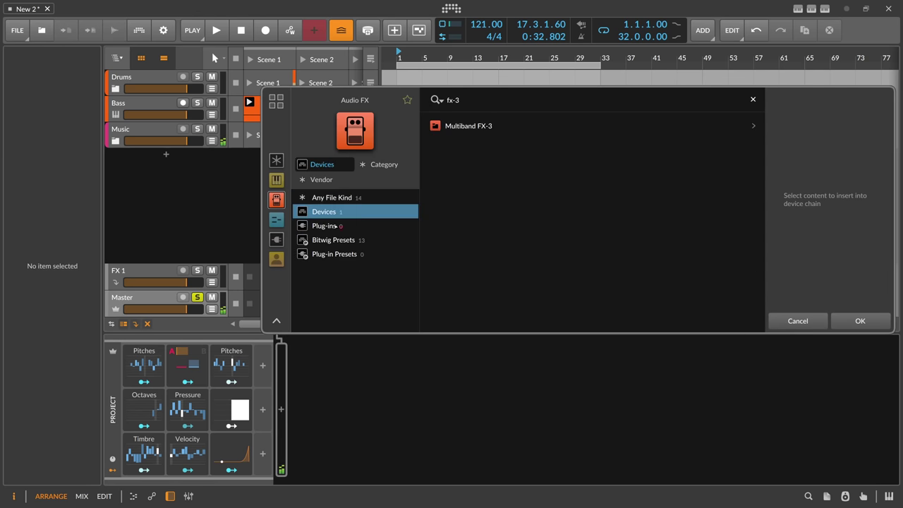
double_click(463, 135)
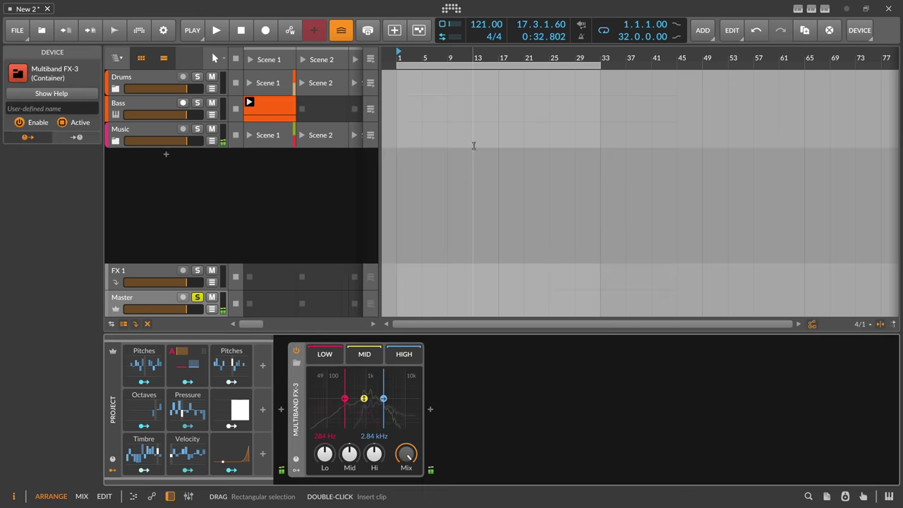
Insert a Peak Limiter into the low band of the Master's Multiband FX-3.
left_click(432, 408)
type("peak")
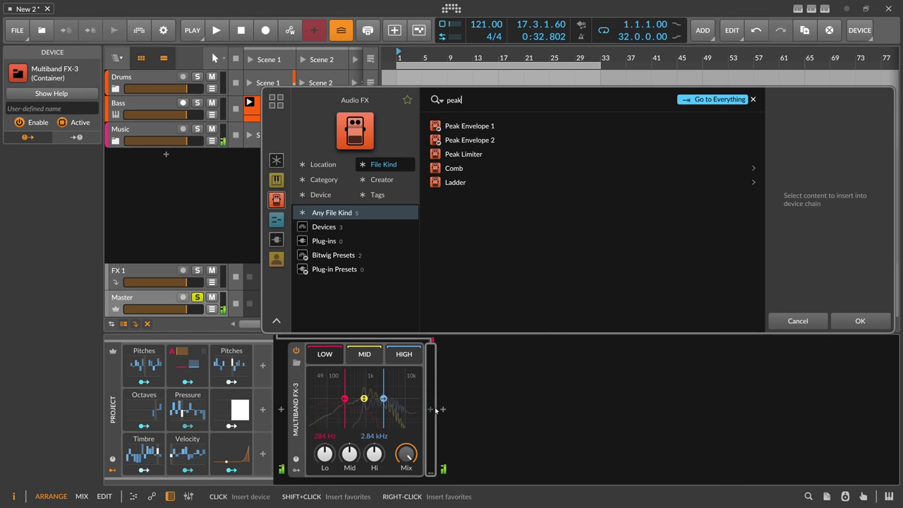
key("Down")
key("Down")
key("Down")
key("Return")
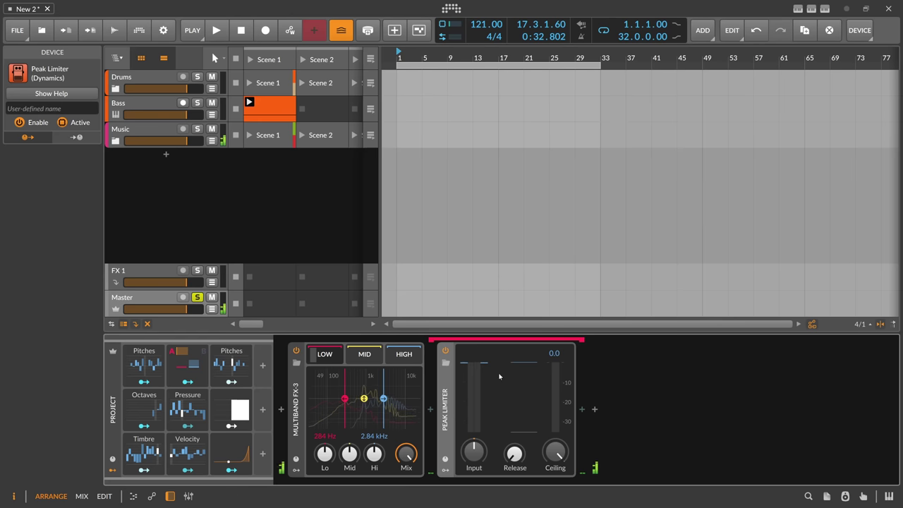
During playback, place Peak Limiters in the mid and high bands too, raising the high band limiter's input gain to about +4.1 dB.
key("space")
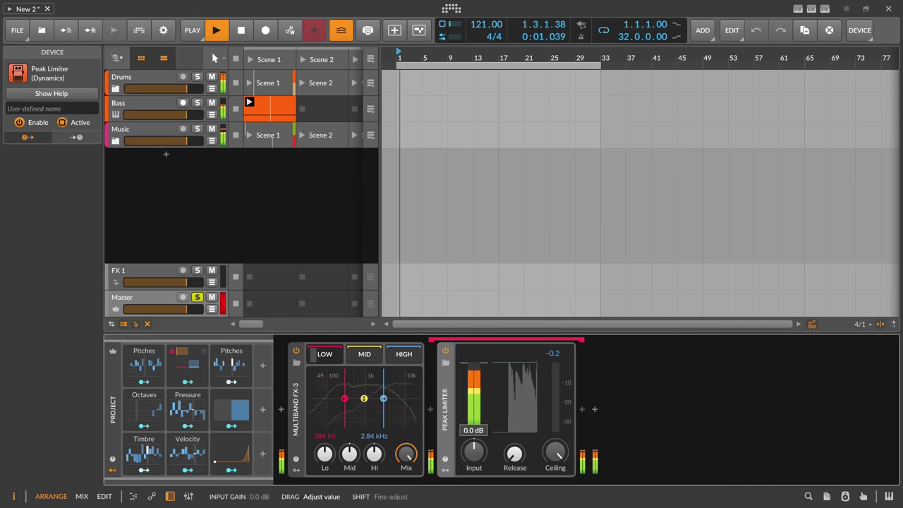
left_click(460, 429)
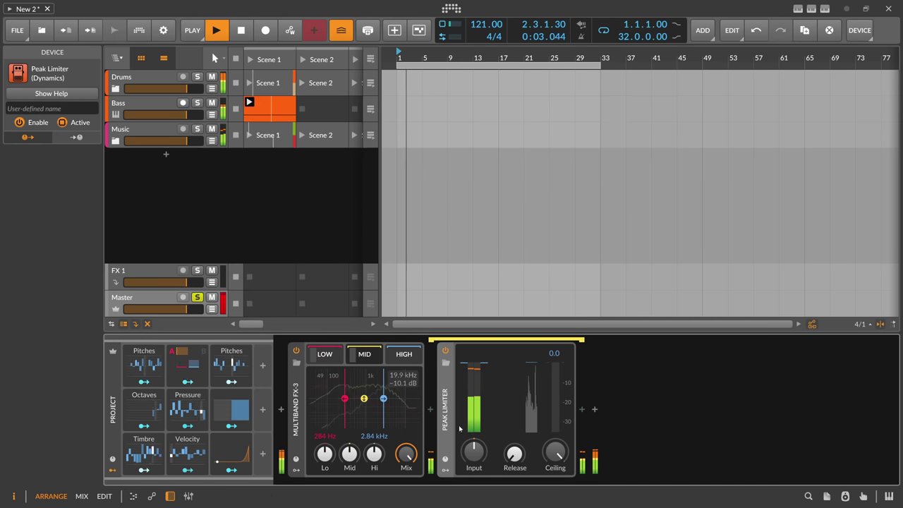
left_click_drag(471, 417, 475, 452)
left_click_drag(475, 451, 474, 436)
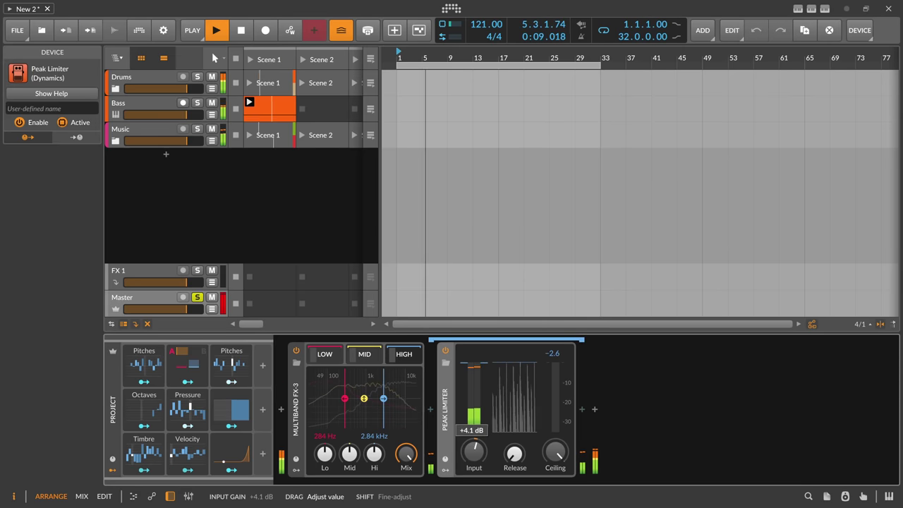
key("Delete")
Add the Hard-Clip preset after Multiband FX-3 on the Master track.
left_click(430, 409)
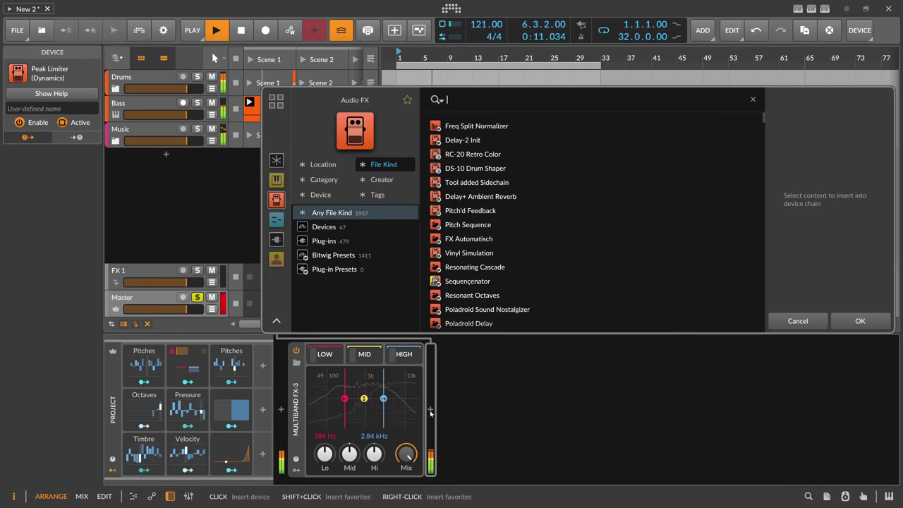
type("hard cl")
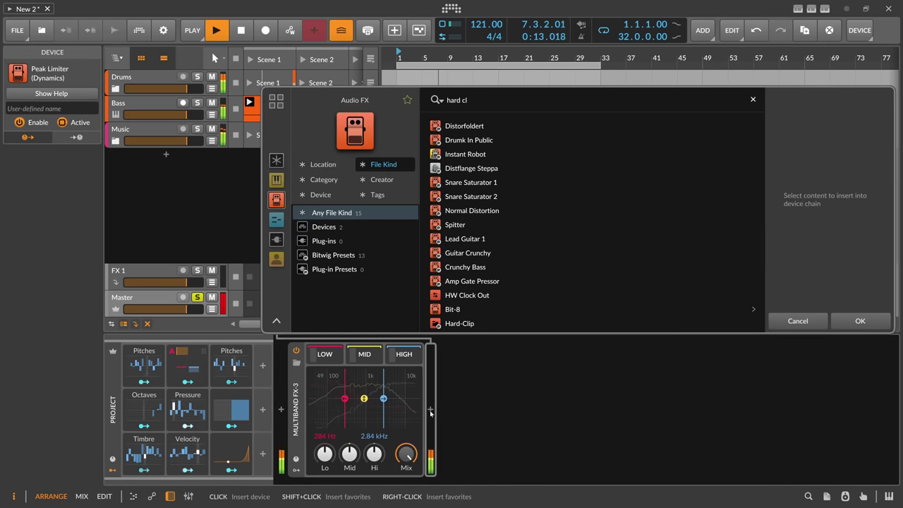
type("ip")
double_click(472, 147)
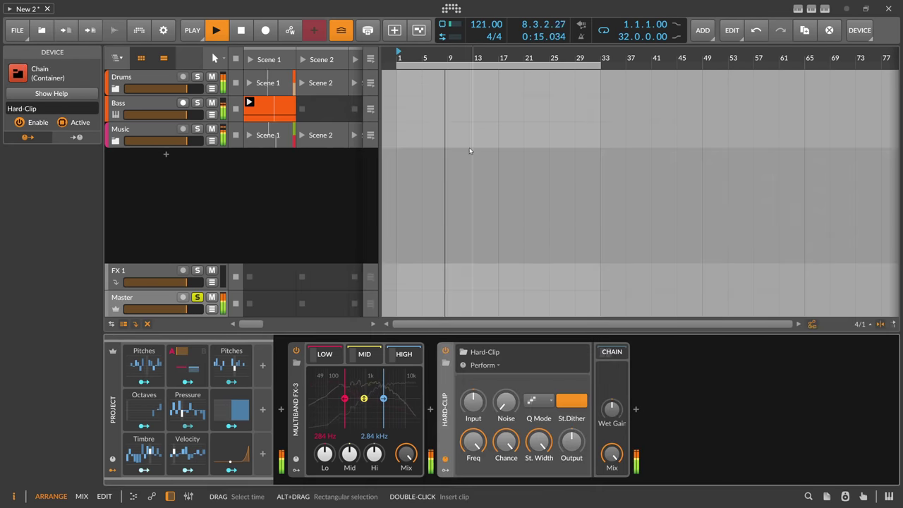
Add a Peak Limiter after the Hard-Clip device at the end of the Master track's chain.
left_click(636, 409)
type("peak")
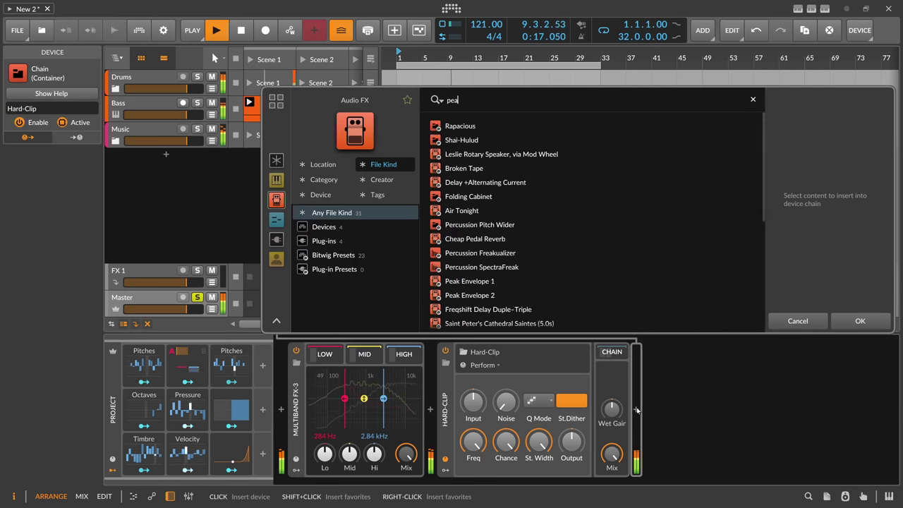
key("Down")
key("Down")
key("Down")
key("Return")
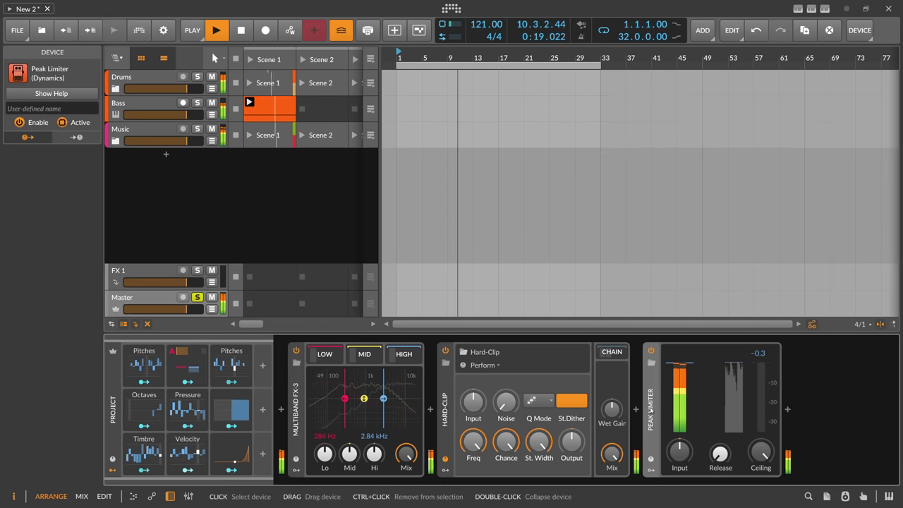
Set the Hard-Clip device's Input gain to -1 dB.
triple_click(480, 403)
type("-1")
key("Return")
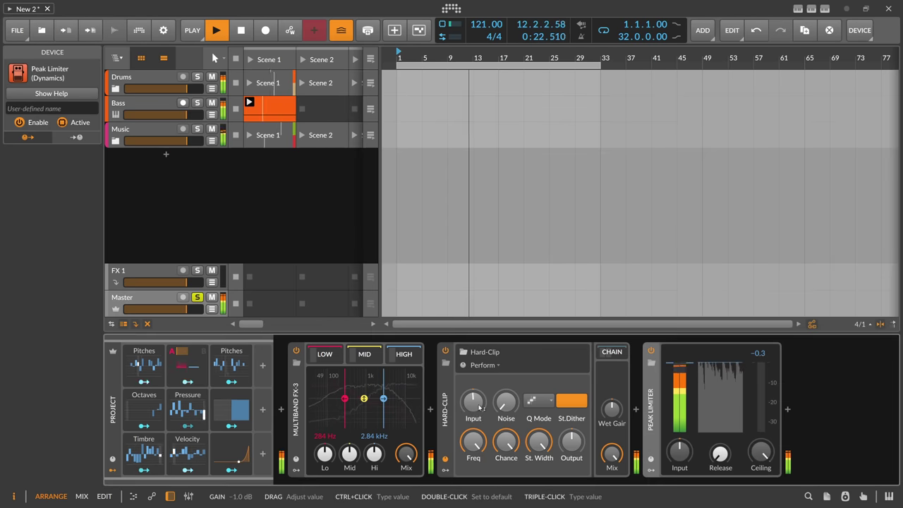
With the Polymer track in the Music group selected, reduce the first project Pitches modulator to 8 steps and redraw its fifth step.
left_click(127, 87)
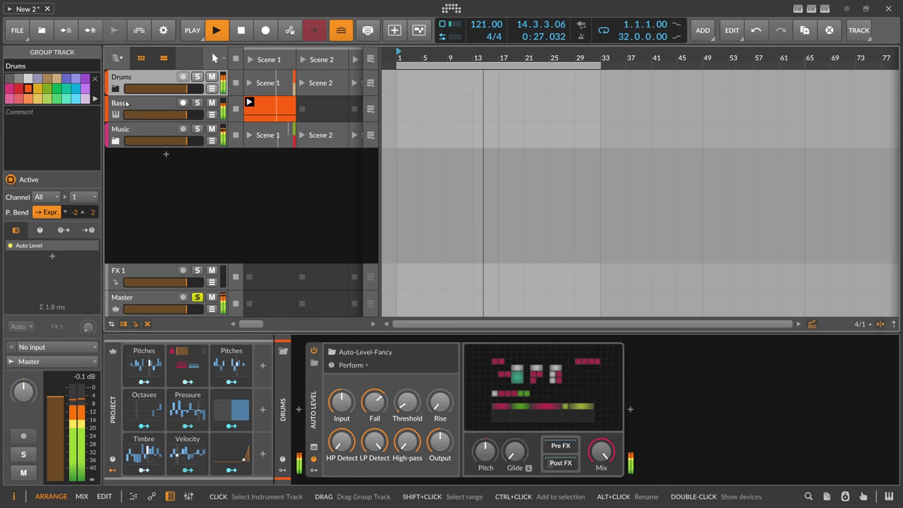
left_click(115, 141)
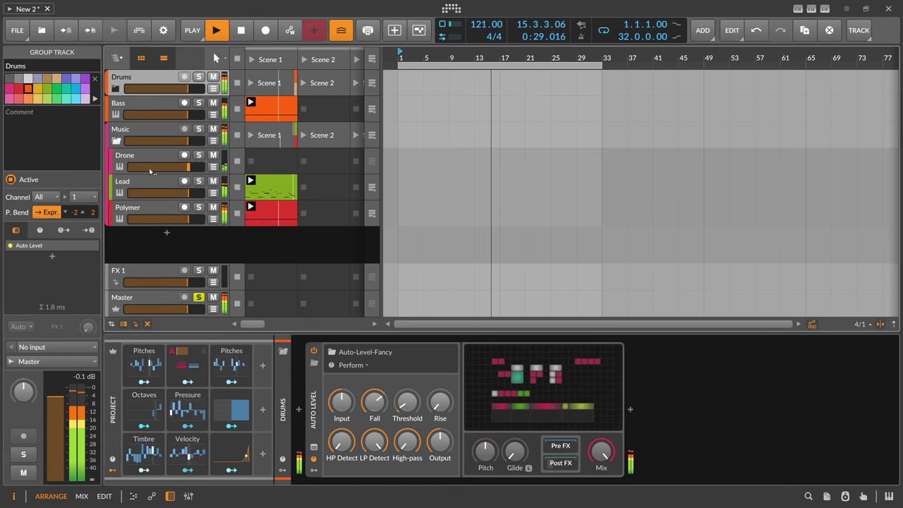
left_click(141, 132)
left_click(163, 207)
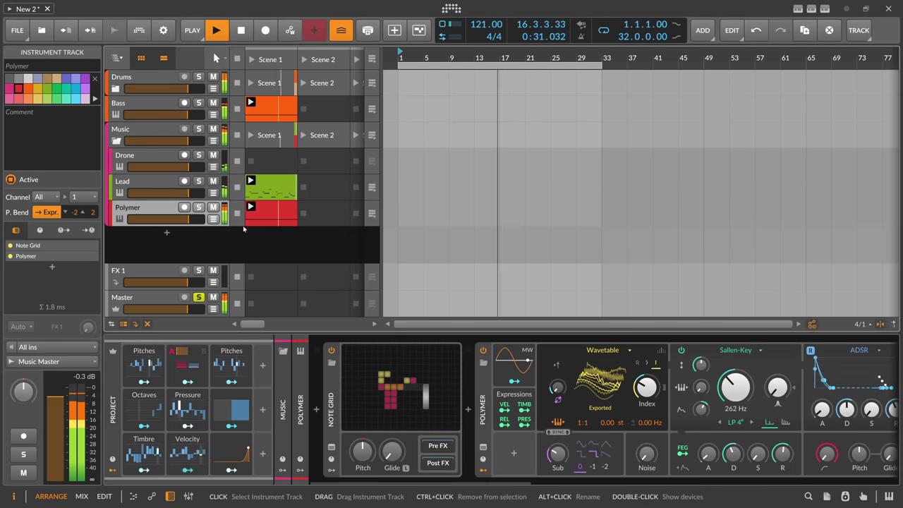
left_click(157, 362)
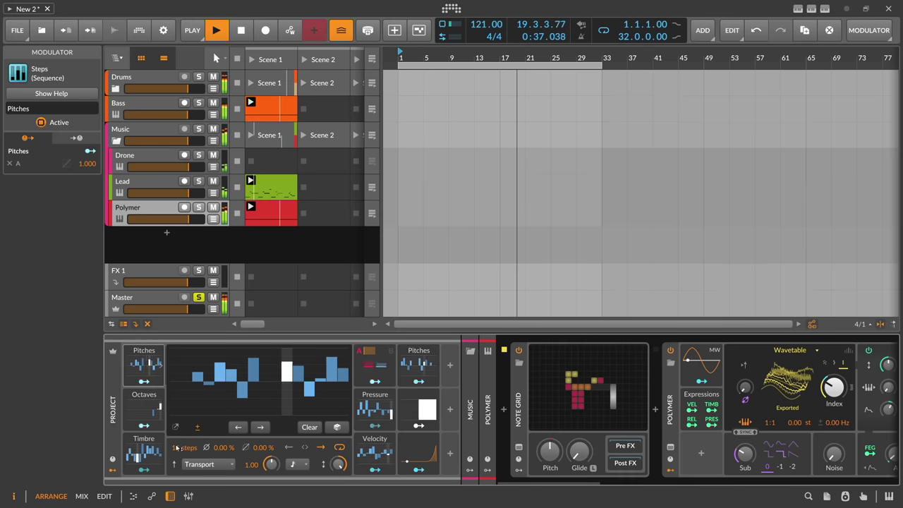
left_click_drag(184, 448, 184, 465)
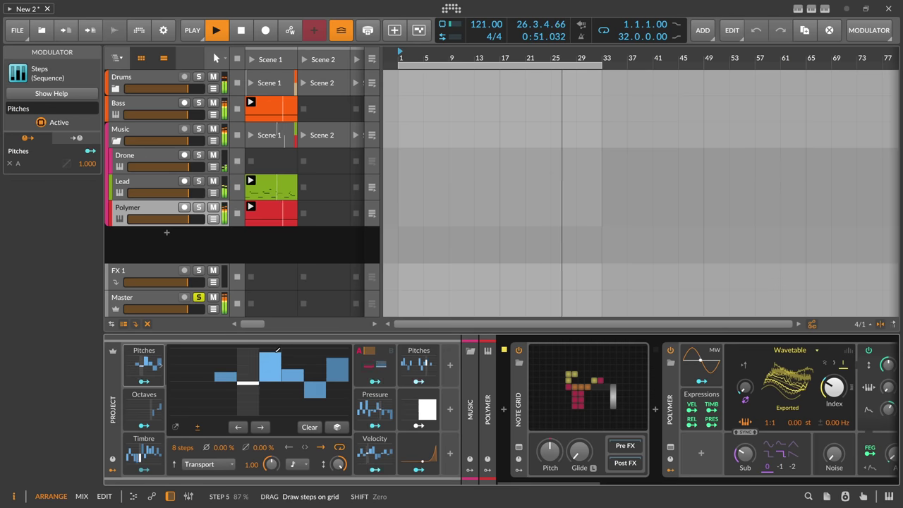
left_click(297, 355)
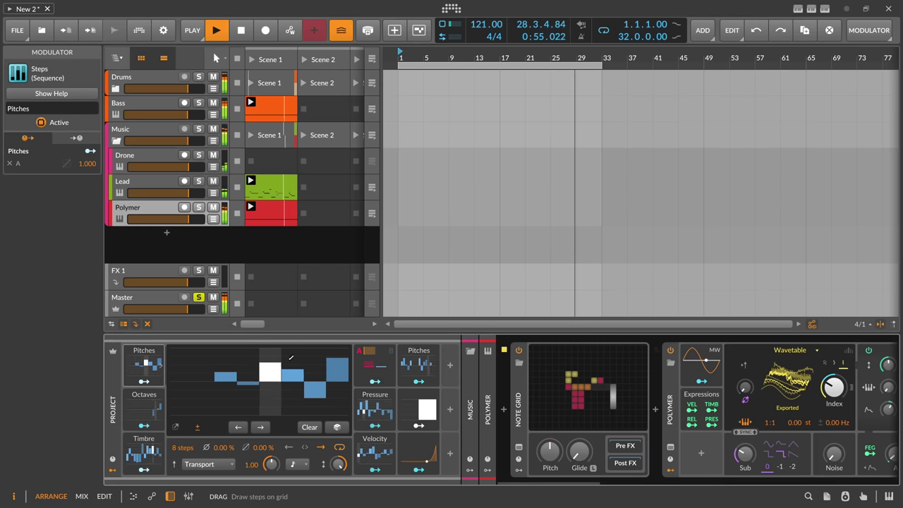
left_click(154, 365)
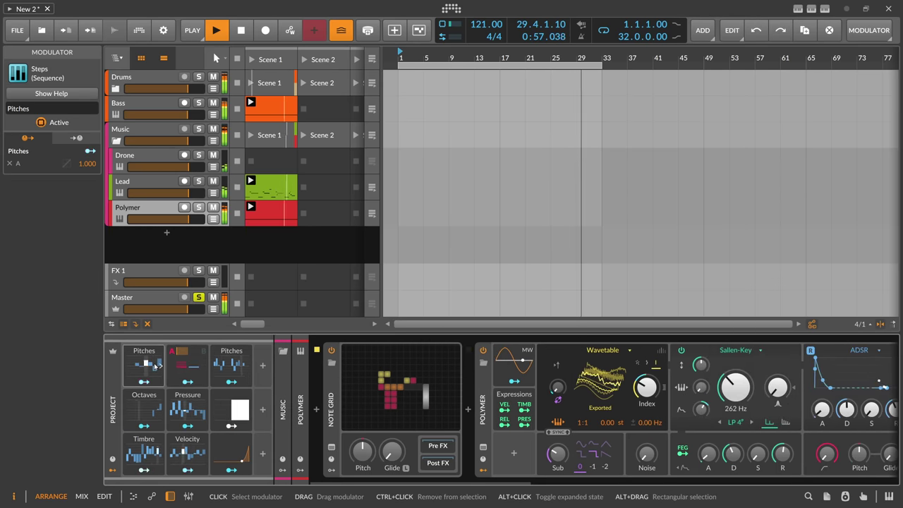
Turn off the Master track's solo and rename the Polymer track in the Music group as Lead.
left_click(202, 298)
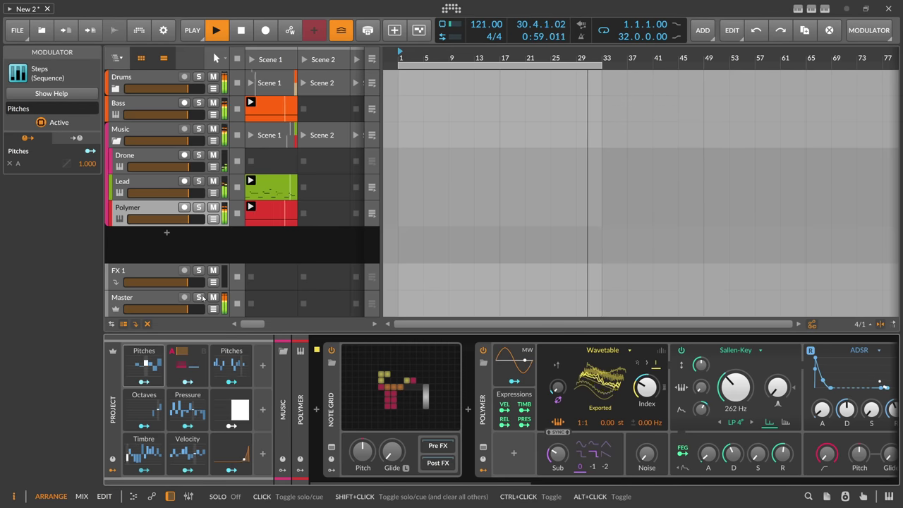
left_click(180, 253)
left_click(131, 129)
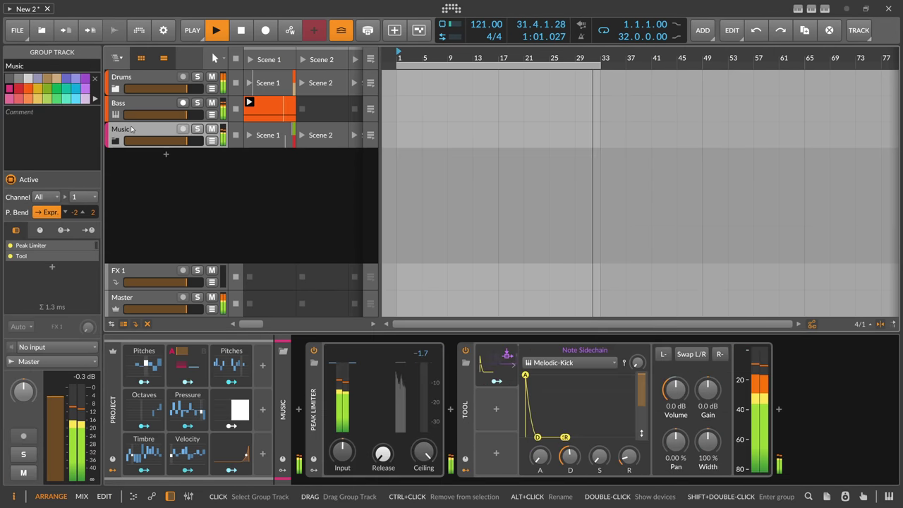
left_click(115, 141)
left_click(169, 219)
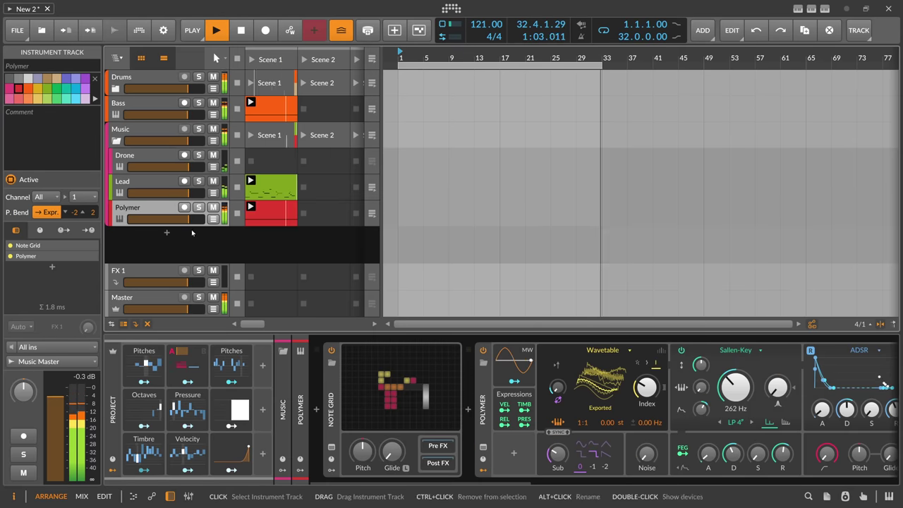
key("ctrl+r")
type("Lead")
key("Return")
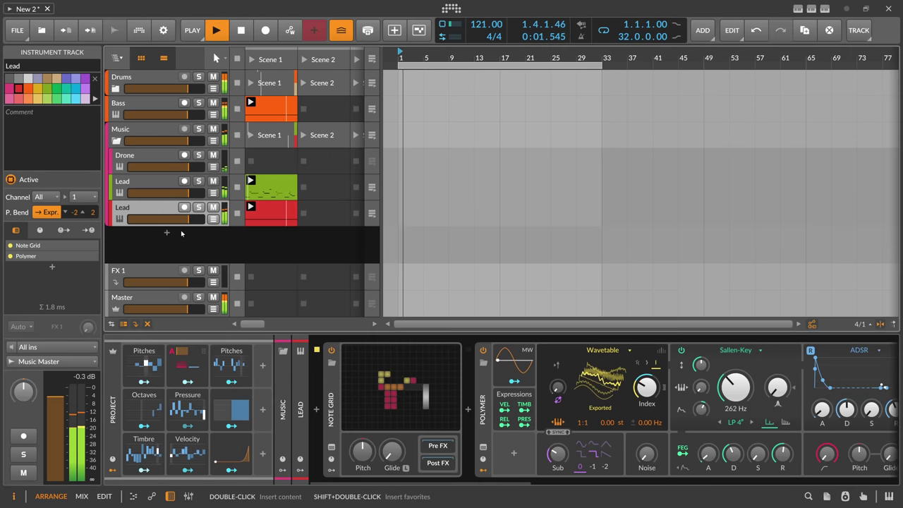
Inspect the effects nested in the Polymer device's FX chain on the red Lead track.
scroll(466, 423, "right", 5)
left_click(466, 455)
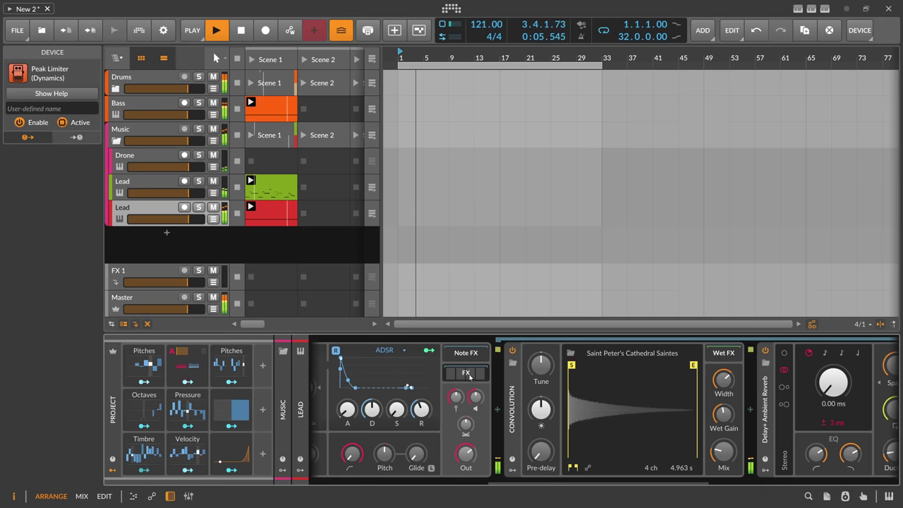
scroll(536, 482, "left", 5)
scroll(536, 482, "left", 2)
left_click(159, 211)
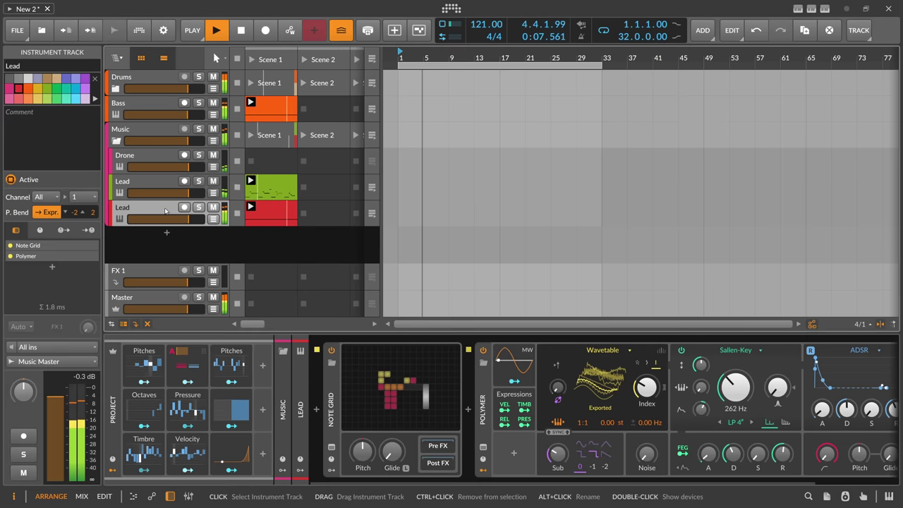
Stop playback, add an instrument track below the Music group and select the Atlas BongoPerc Only Init preset for it.
key("space")
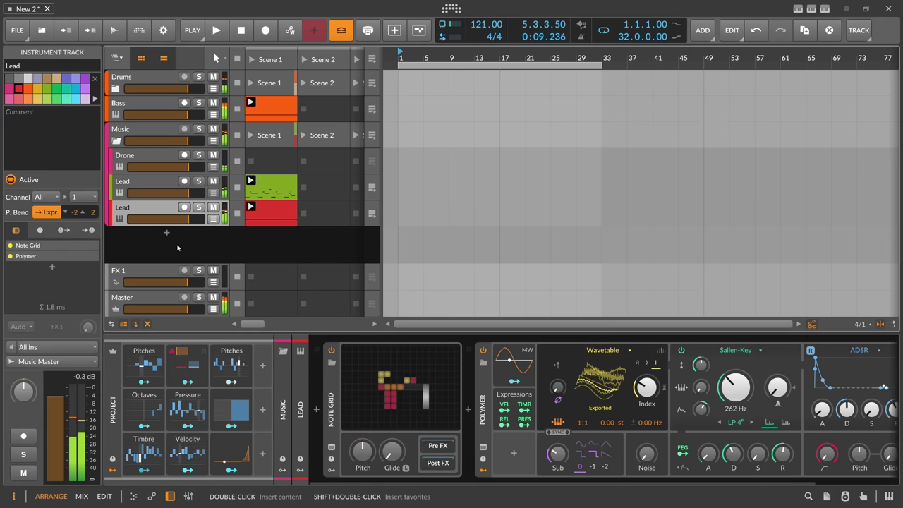
double_click(173, 235)
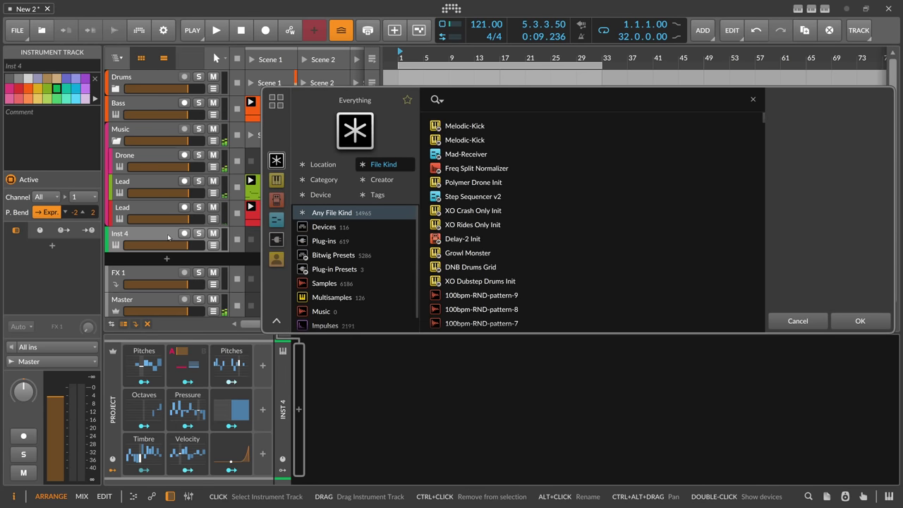
type("atlas")
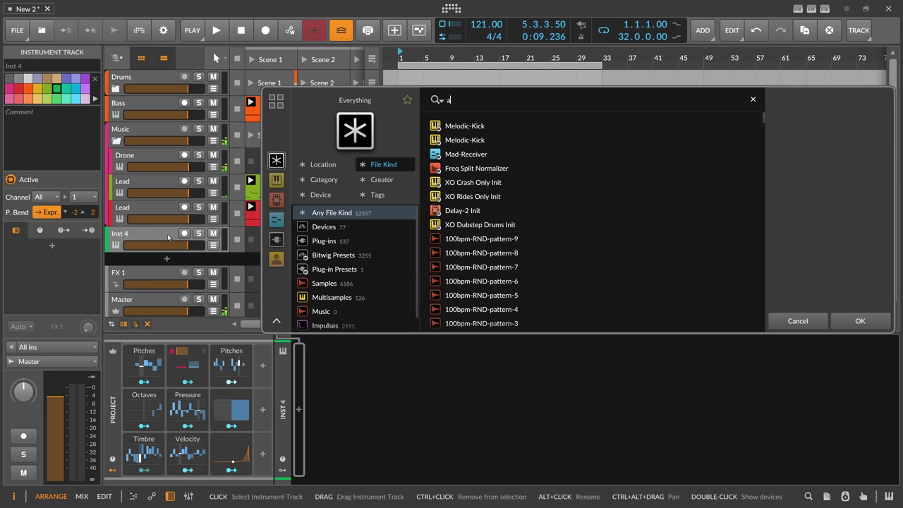
key("Down")
key("Down")
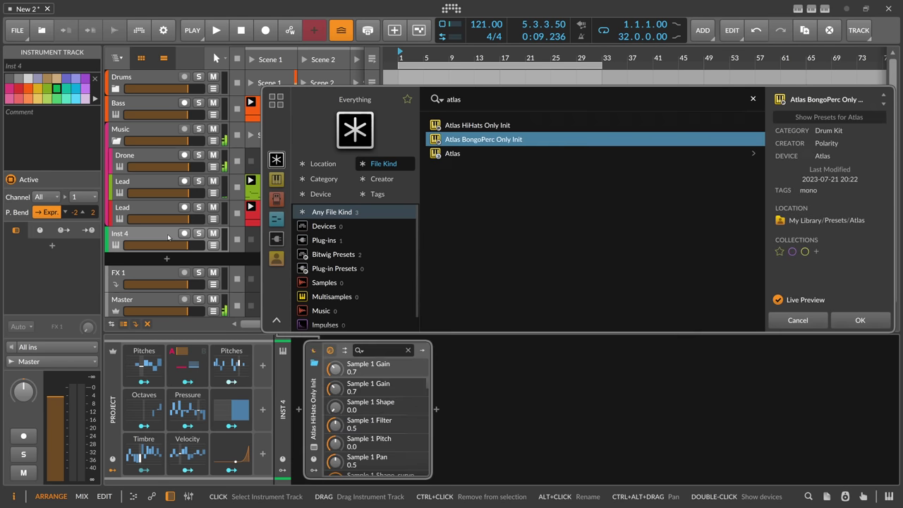
Load the Atlas BongoPerc Only Init preset onto the new instrument track and solo the track.
key("Return")
left_click_drag(311, 118, 466, 73)
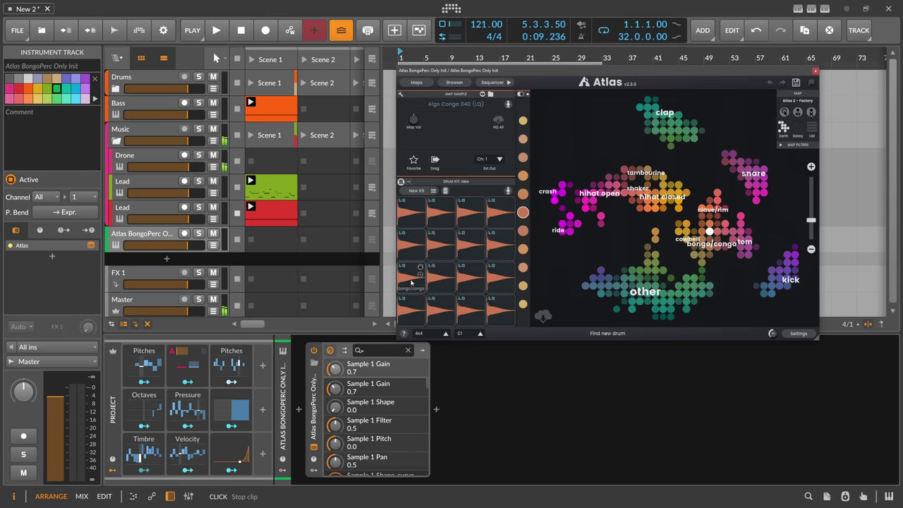
left_click(441, 309)
key("s")
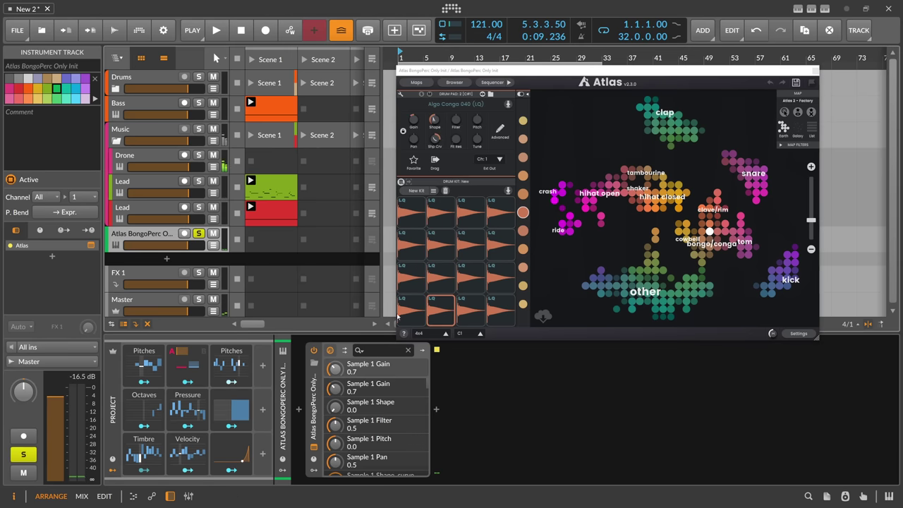
Audition the drum pads across the Atlas kit one after another.
left_click(473, 309)
left_click(502, 275)
left_click(441, 275)
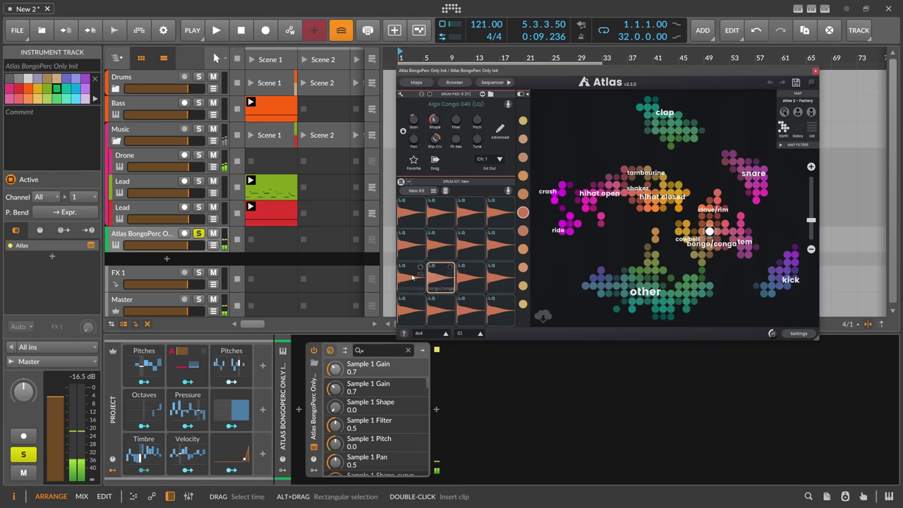
left_click(441, 243)
left_click(471, 244)
left_click(501, 243)
left_click(501, 212)
left_click(470, 212)
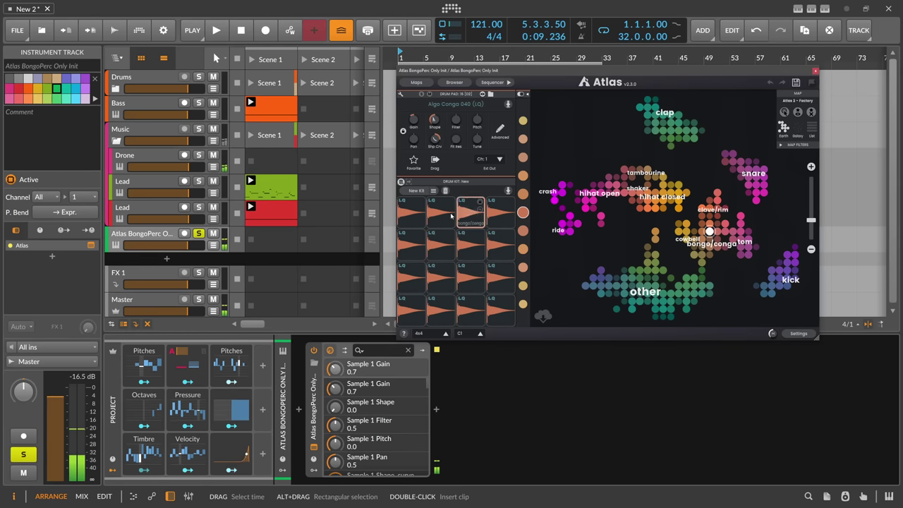
left_click(441, 211)
left_click(415, 215)
left_click(441, 212)
left_click(471, 212)
left_click(501, 212)
left_click(471, 244)
left_click(442, 243)
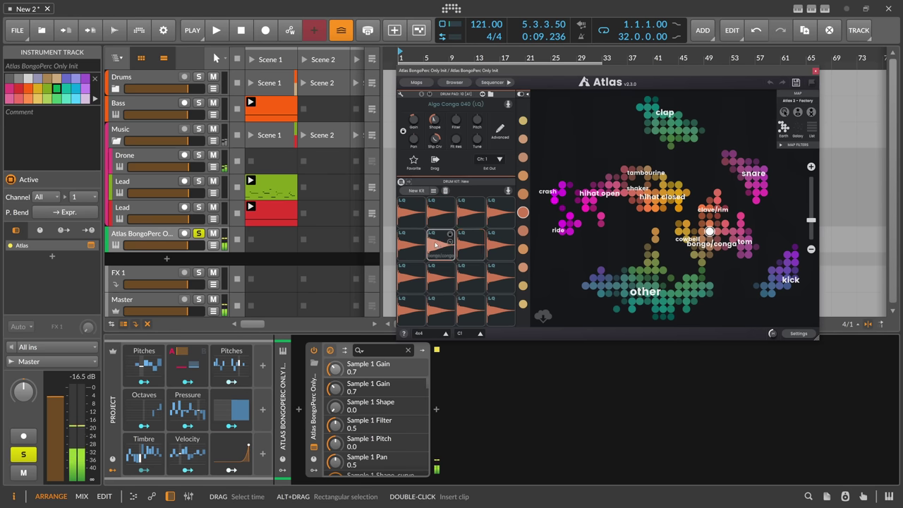
Generate a new bongo/conga kit in Atlas and audition a few of its pads.
left_click(412, 244)
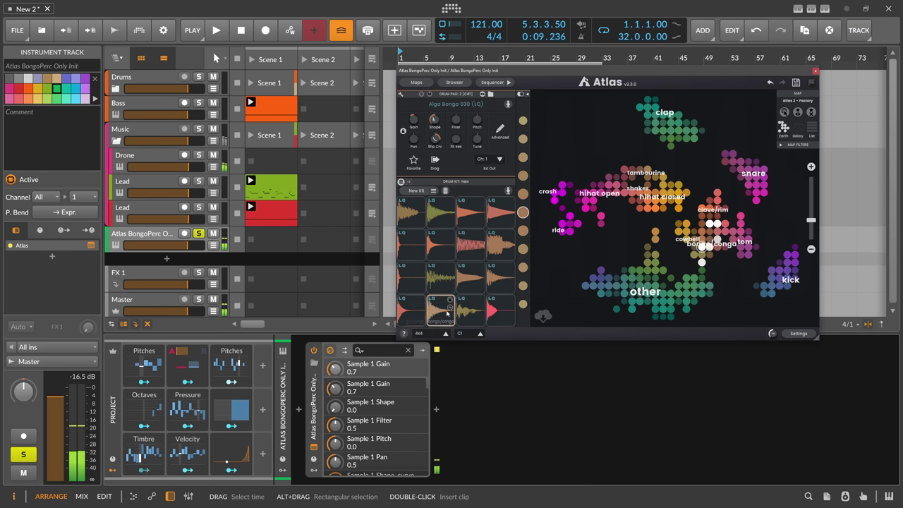
left_click(499, 300)
left_click(500, 244)
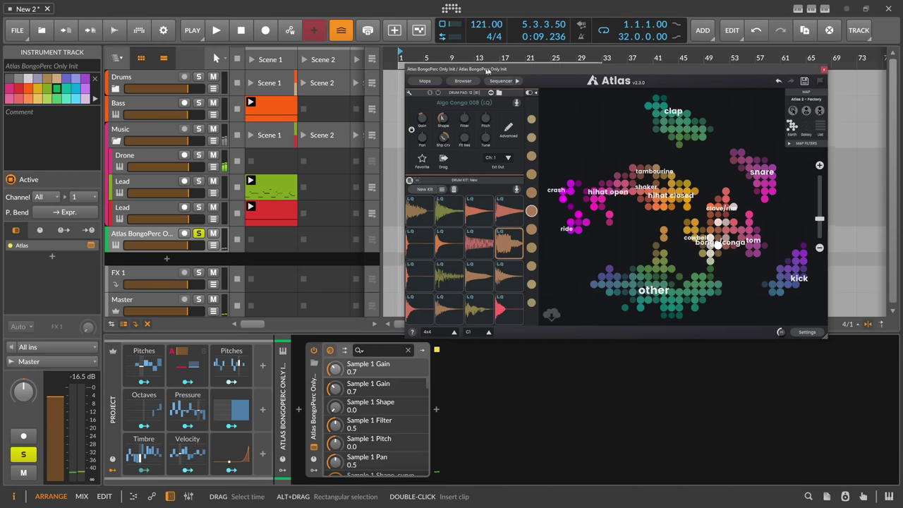
Create an empty clip in the Atlas track's Scene 1 slot and open it in the full-size note editor.
double_click(277, 236)
double_click(277, 240)
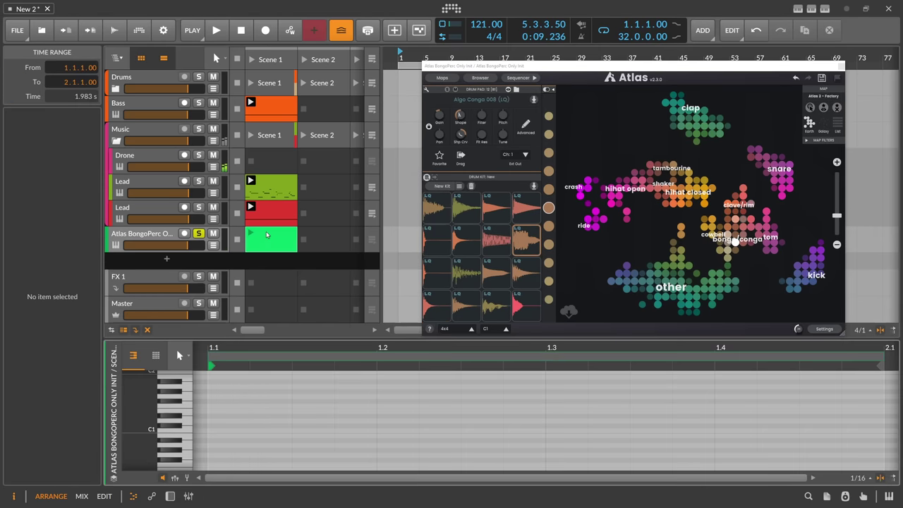
key("d")
key("alt+3")
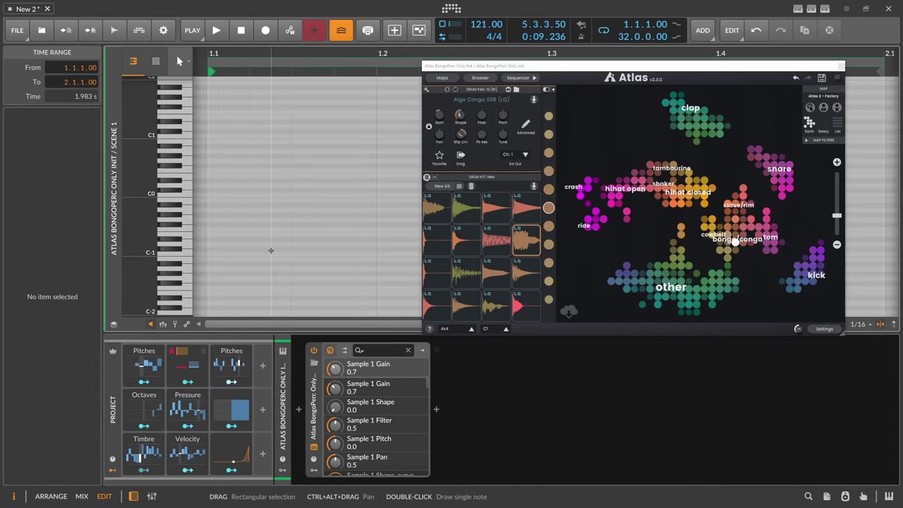
Draw 1/16 notes in the clip: C1 at 1.1.1, C#1 at 1.1.3 and D1 at 1.1.4.
double_click(216, 254)
key("shift+Up")
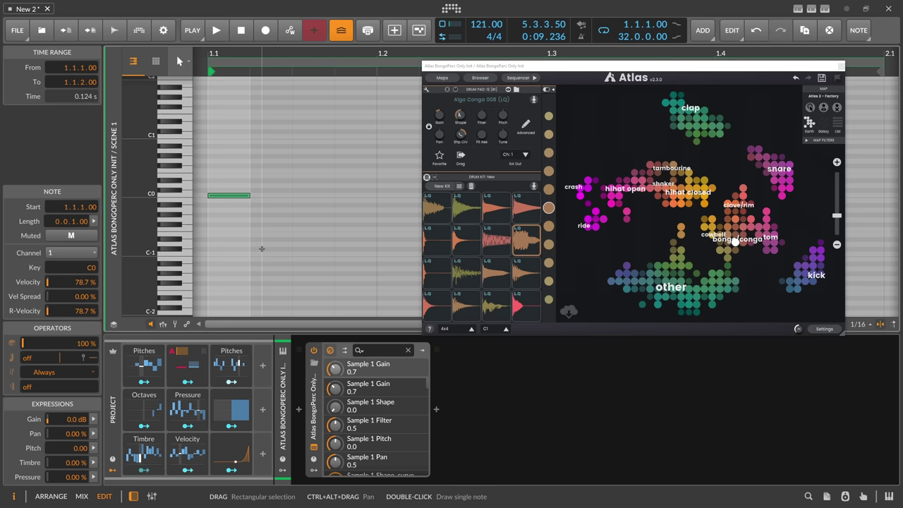
key("shift+Up")
scroll(262, 212, "down", 3, "ctrl")
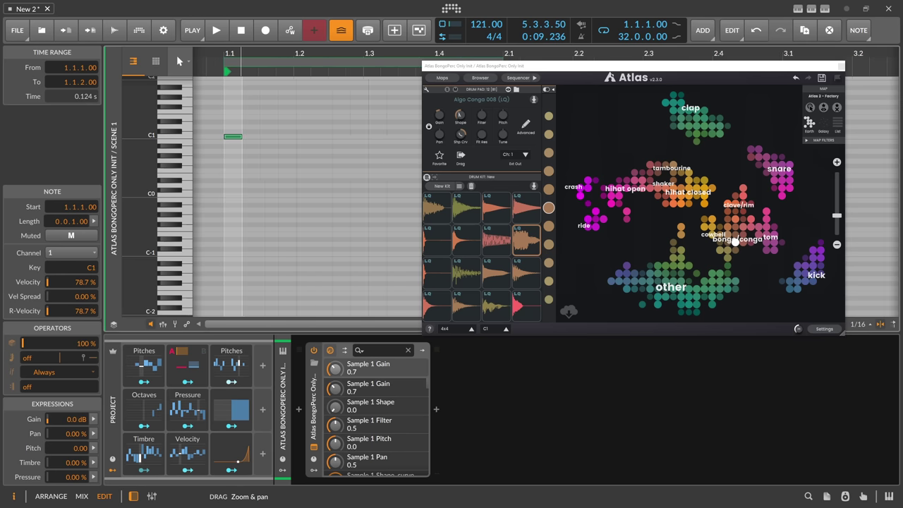
scroll(260, 152, "up", 2)
double_click(263, 175)
double_click(272, 172)
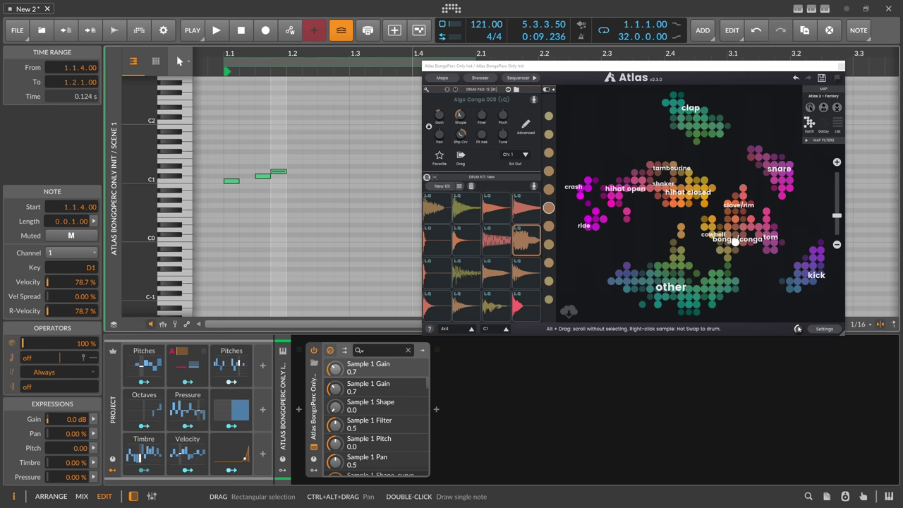
left_click(288, 161)
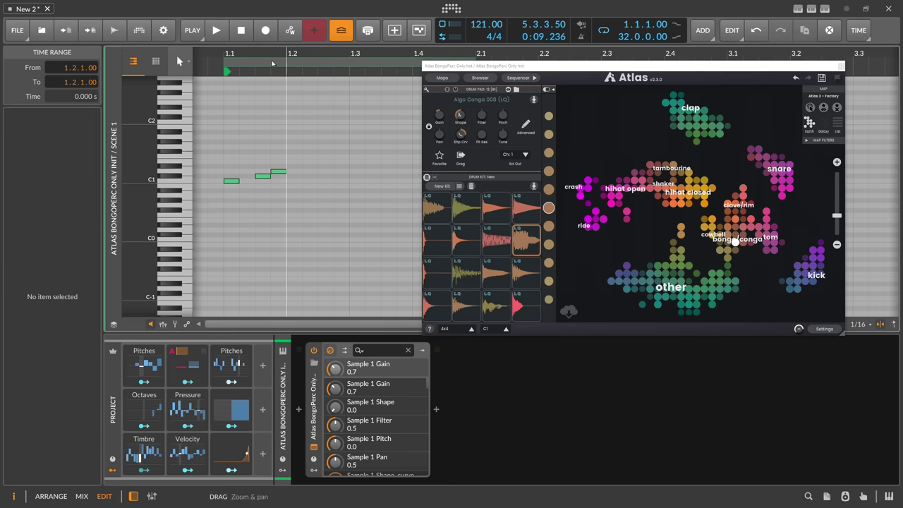
Duplicate the three notes and shift the copy two sixteenths later to start at 1.2.3.
scroll(276, 55, "down", 3)
left_click_drag(239, 156, 281, 192)
key("ctrl+d")
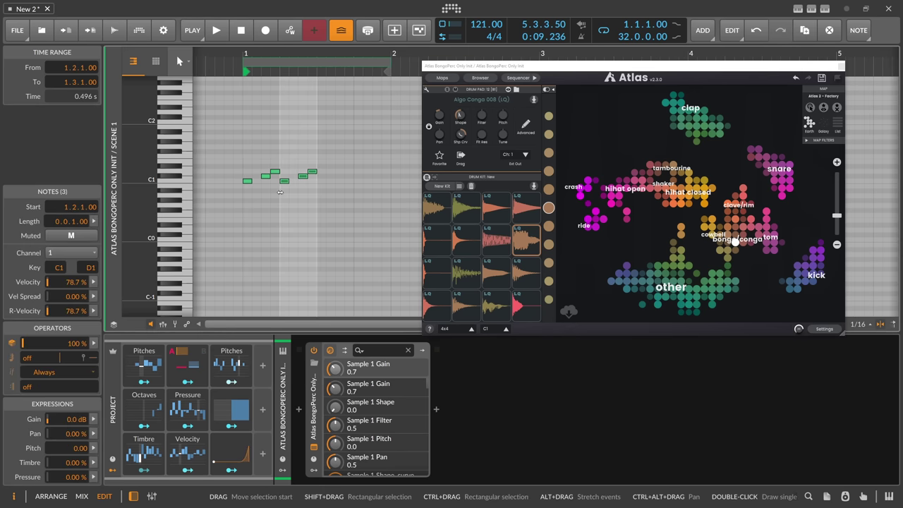
key("Right")
key("Right")
left_click(280, 191)
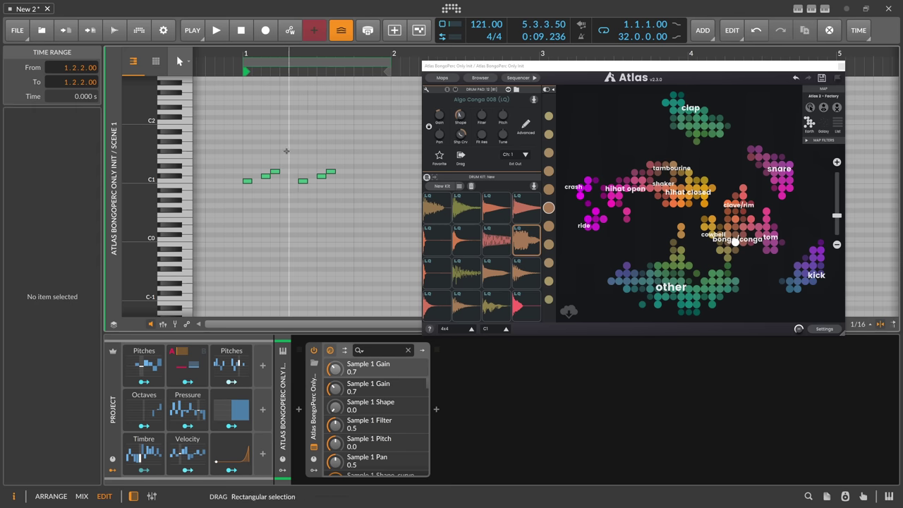
Launch the Atlas clip in Scene 1 and return to its notes in the editor.
key("alt+1")
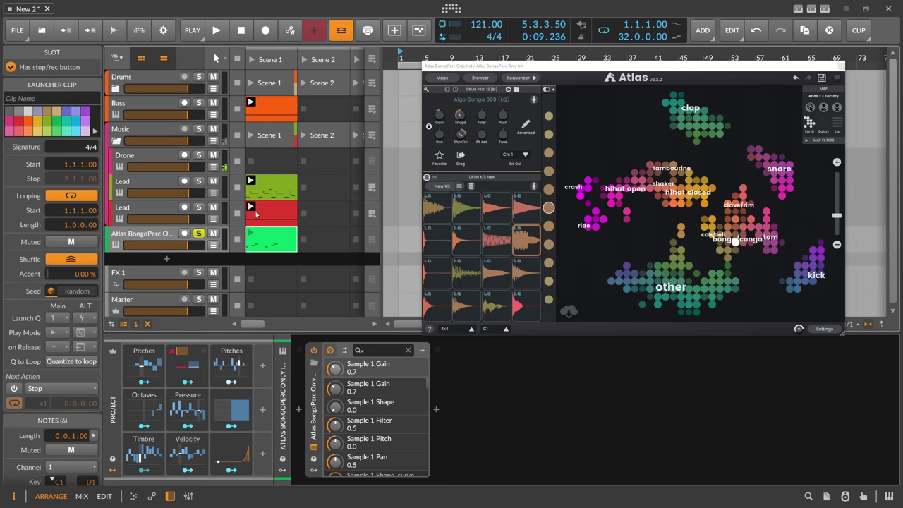
left_click(250, 233)
key("alt+3")
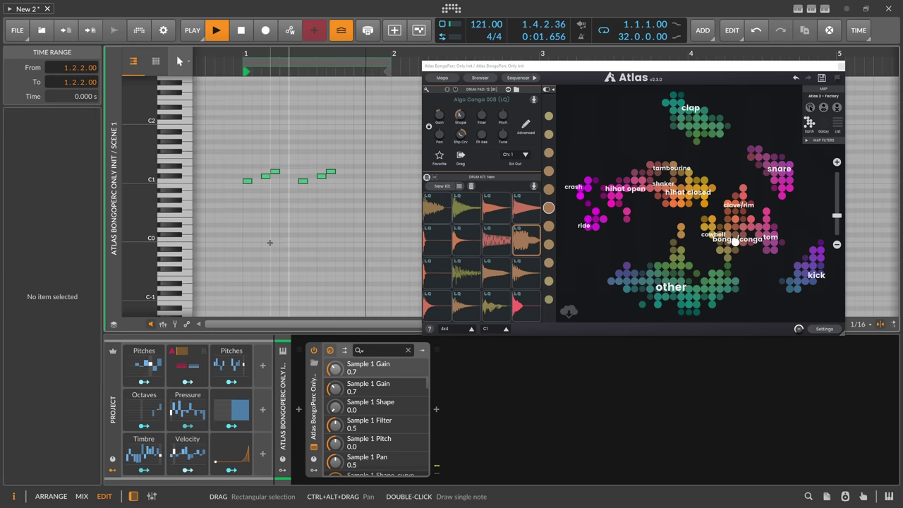
Transpose the second group of three notes up two semitones so it starts on D1.
left_click_drag(298, 161, 340, 195)
key("Up")
key("Up")
key("Up")
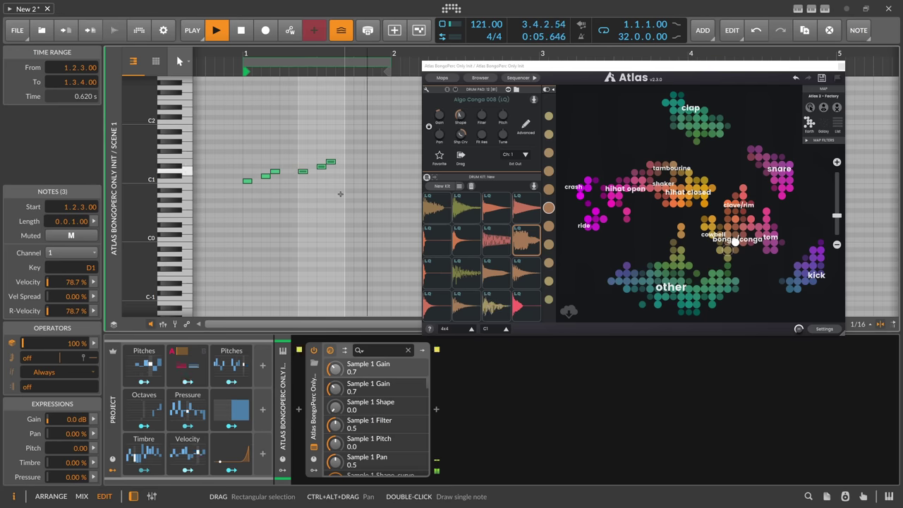
key("Down")
Generate another Atlas drum kit, try a higher pitch on pad 12, and reset that pitch to 0.
left_click(441, 190)
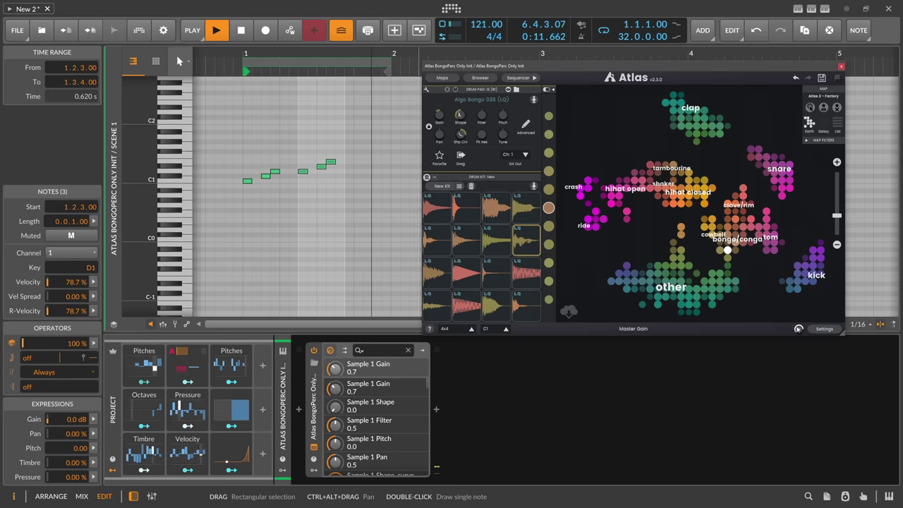
left_click(503, 115)
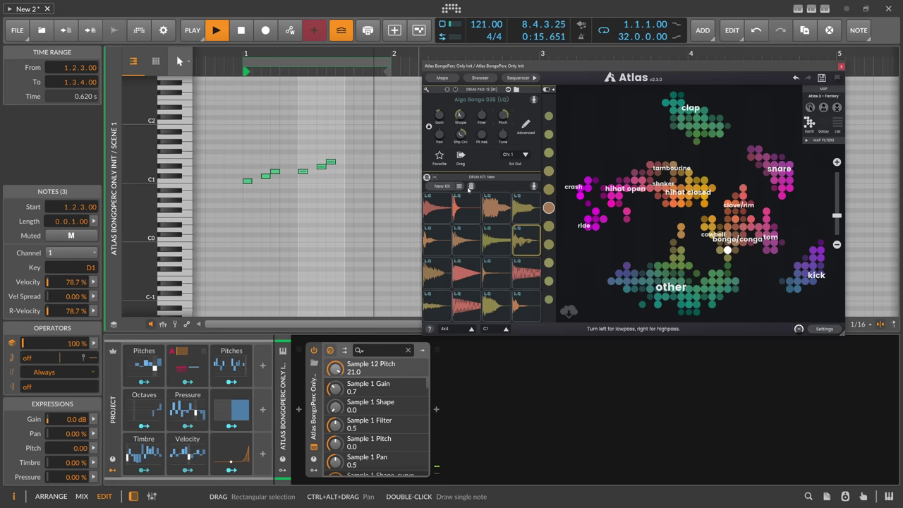
double_click(503, 115)
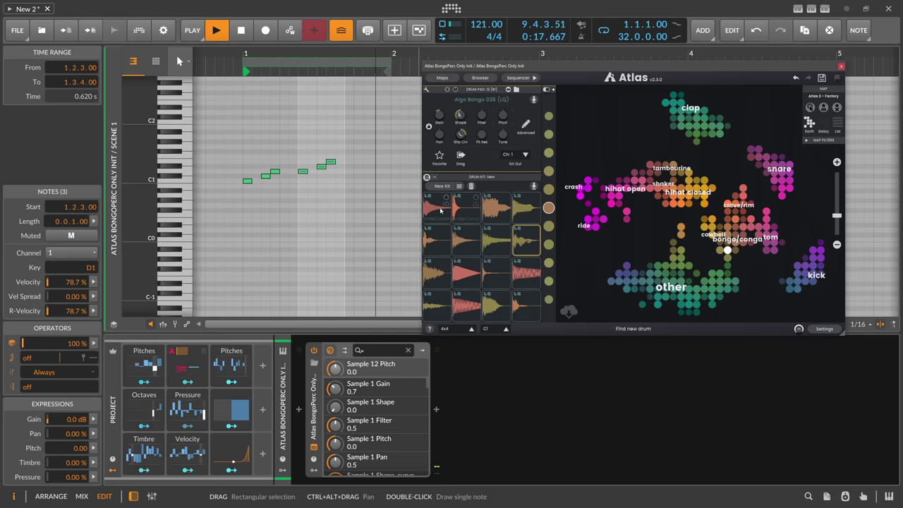
Select all drum pads and set their pitch to 24, filter to 0.6 and filter resonance to about 3.
key("ctrl+a")
left_click_drag(502, 115, 502, 84)
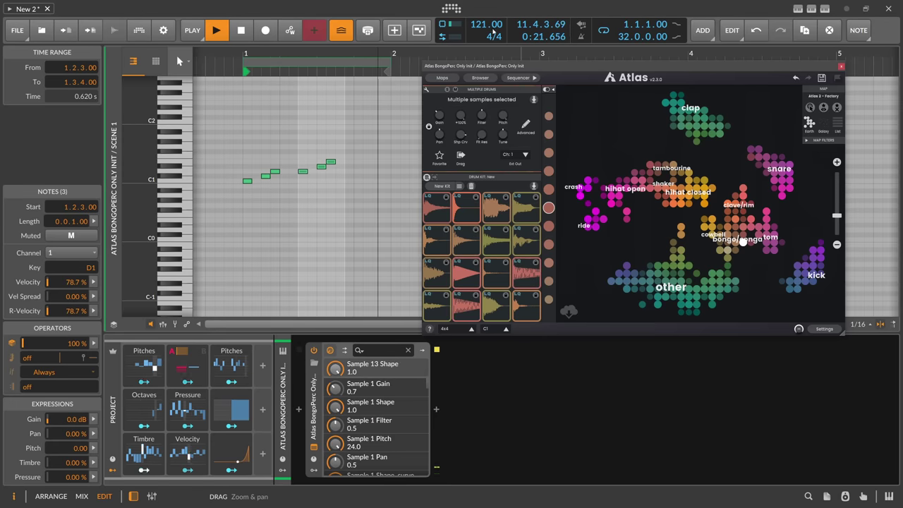
left_click_drag(482, 115, 482, 139)
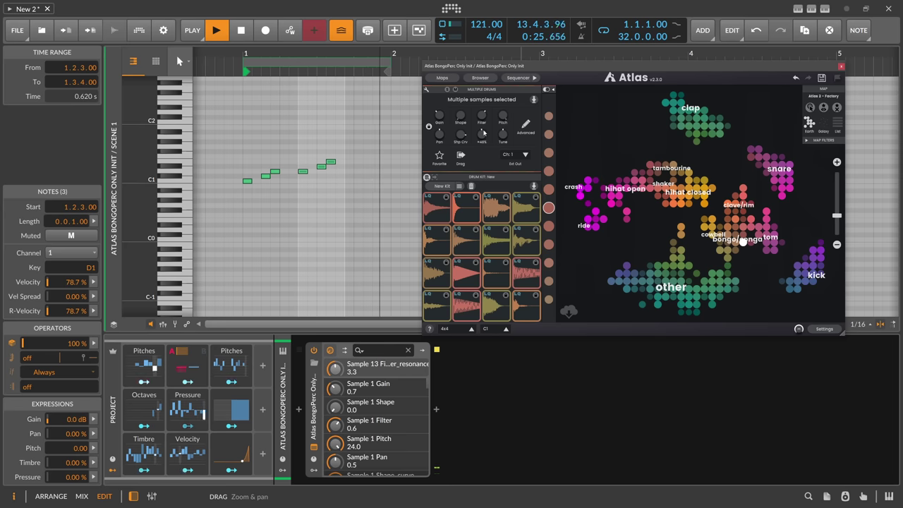
Find the Blur device by searching for "blur" and insert it after Atlas in the device chain.
left_click(436, 408)
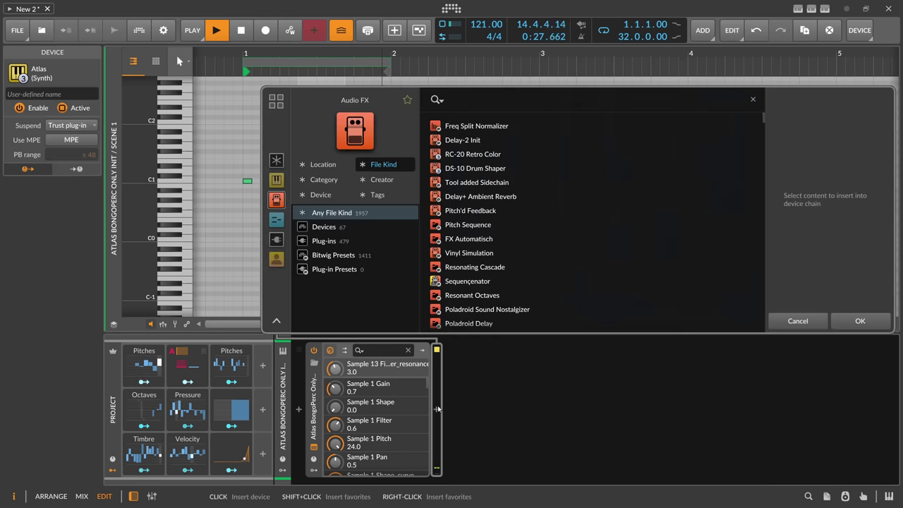
type("blut")
key("BackSpace")
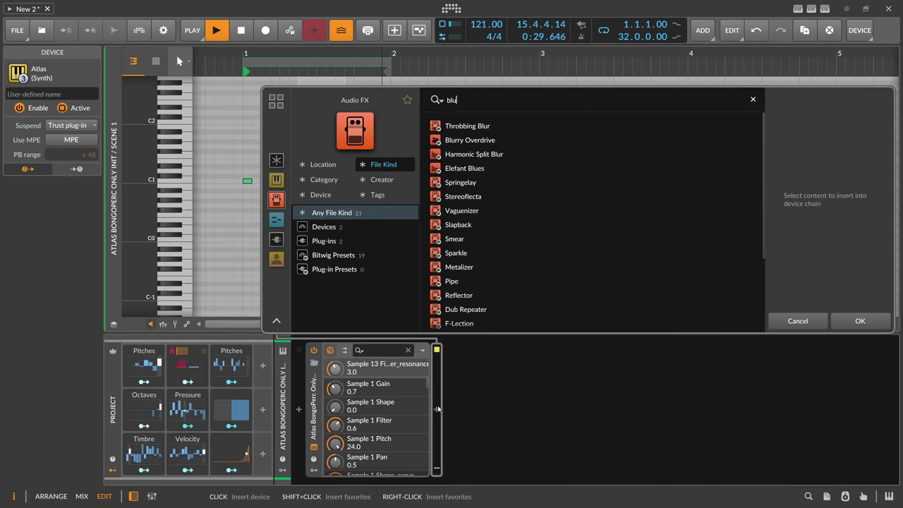
type("r")
left_click(354, 212)
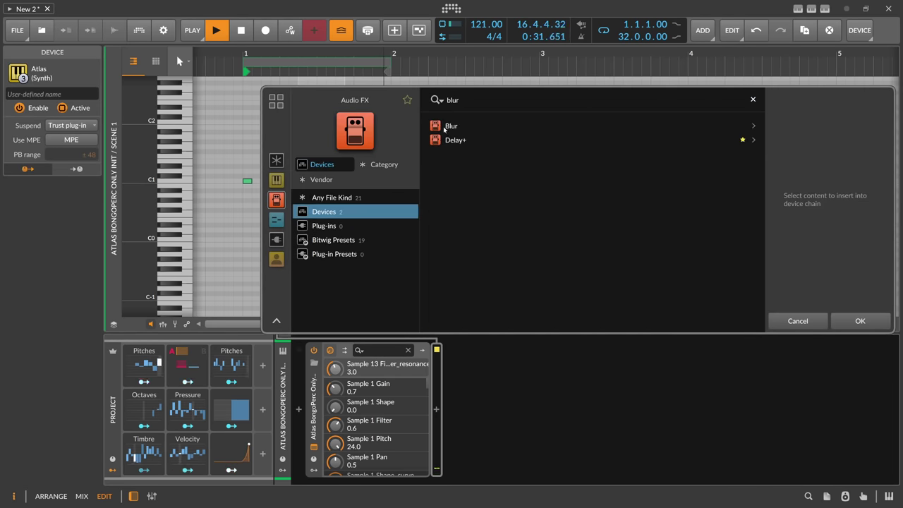
double_click(452, 126)
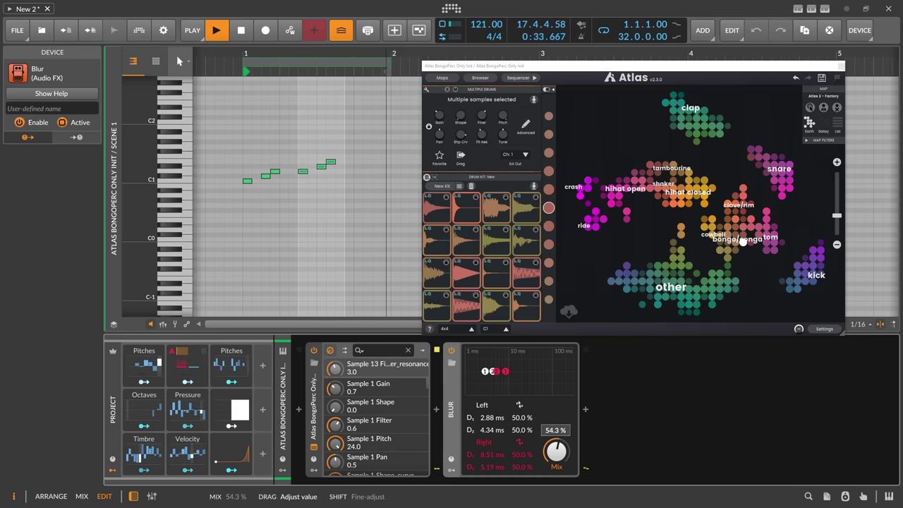
Find the Echo note effect by searching for "echo" and insert it before Atlas in the device chain.
left_click(586, 410)
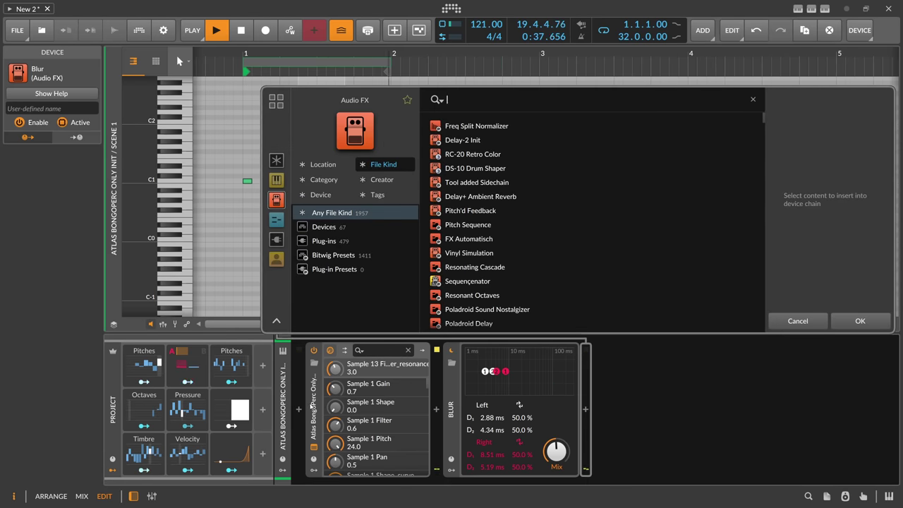
left_click(298, 410)
type("echo")
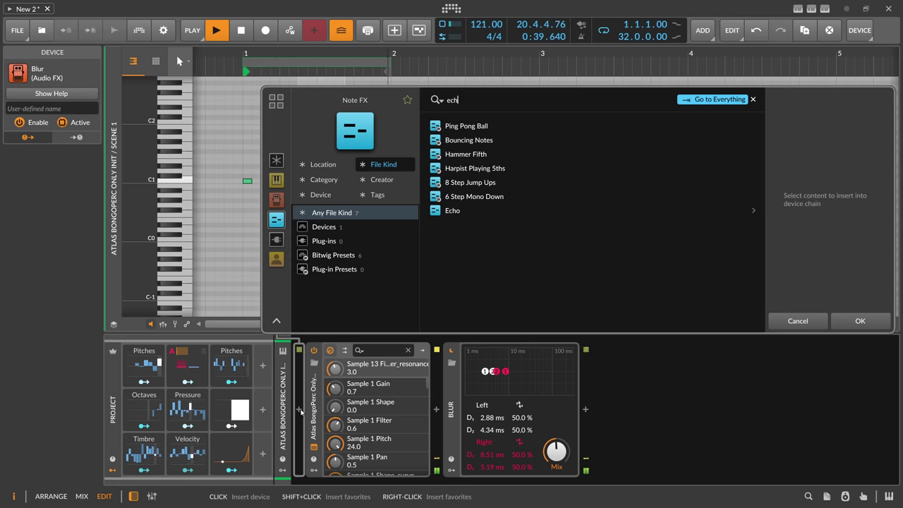
left_click(448, 210)
double_click(448, 210)
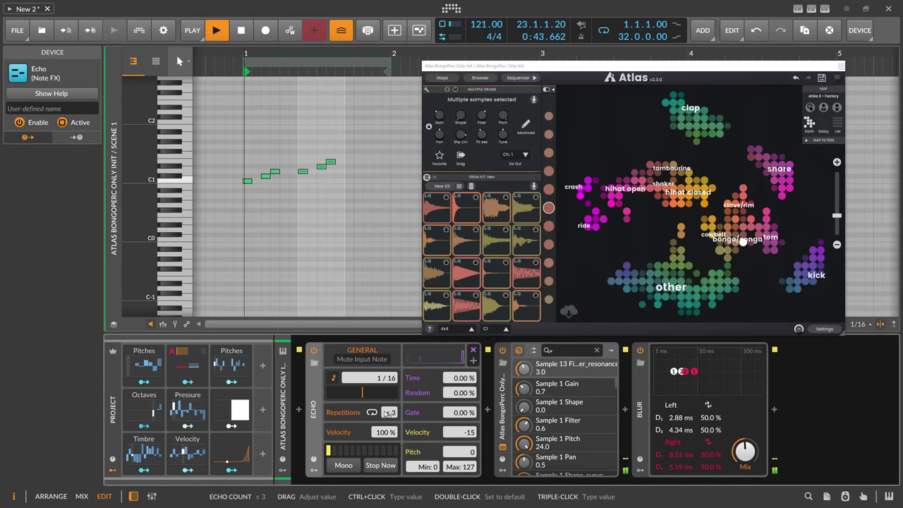
Set the Echo's length to 6/16, repetitions to 1 and feedback pitch to +2.
left_click_drag(388, 413, 388, 439)
scroll(387, 378, "up", 1)
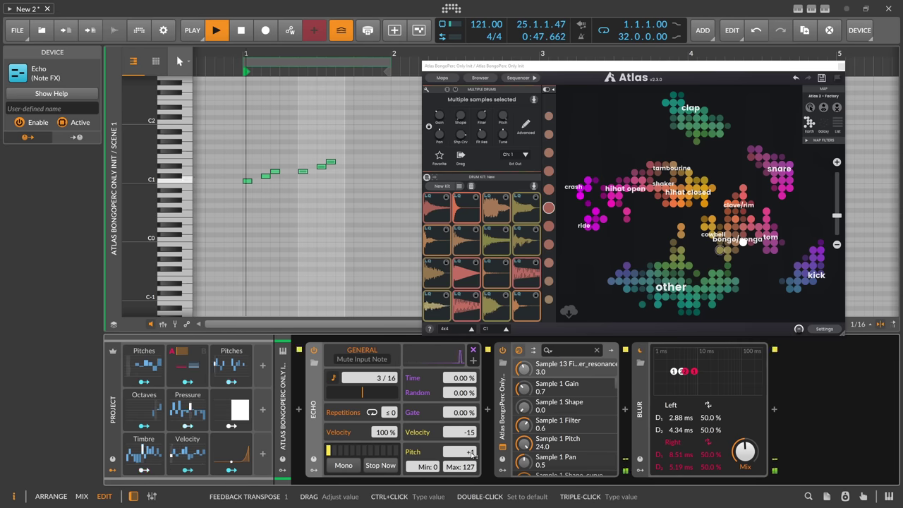
left_click_drag(472, 456, 472, 446)
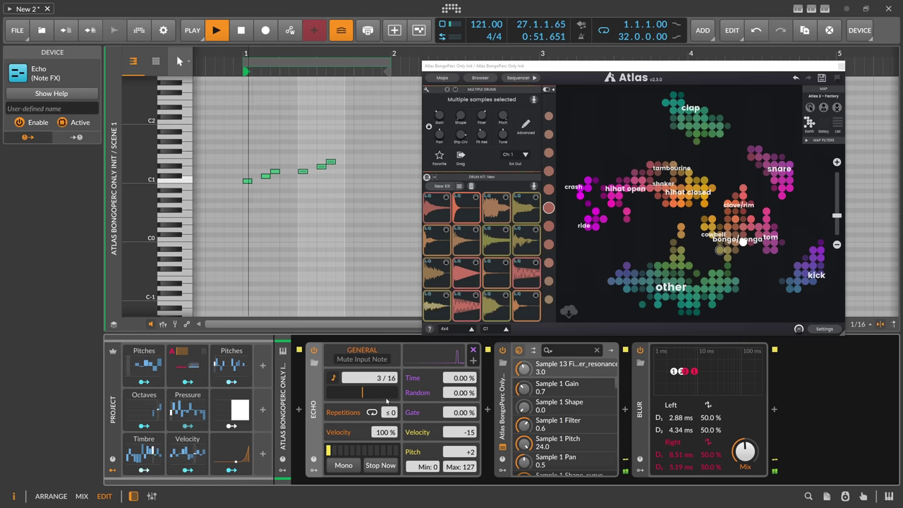
left_click_drag(391, 418, 396, 417)
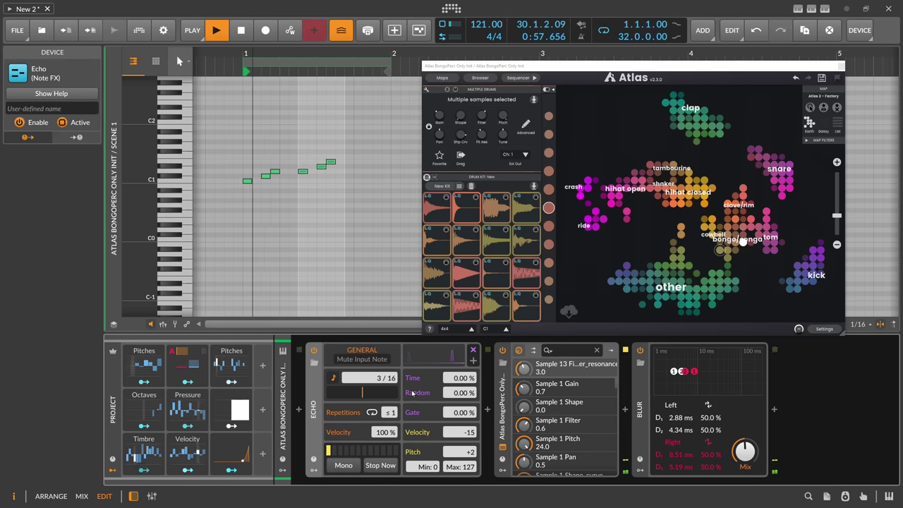
left_click_drag(370, 378, 370, 371)
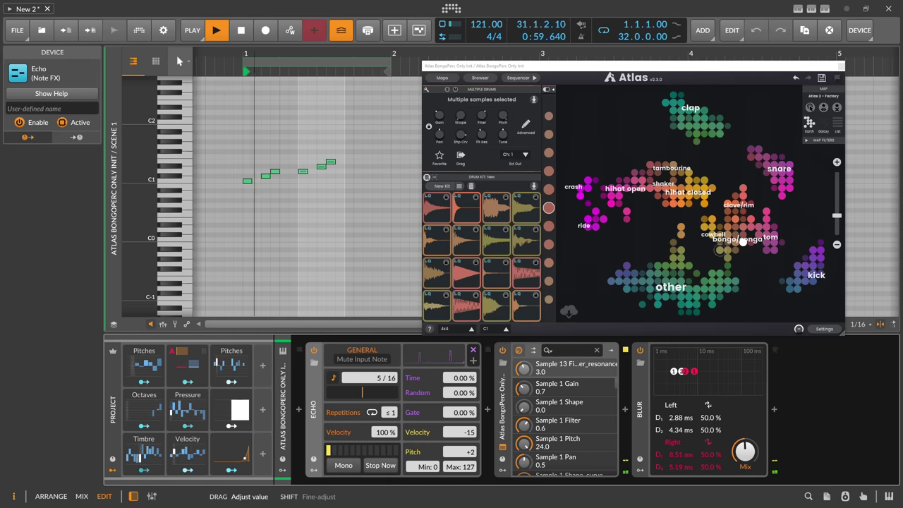
left_click_drag(384, 379, 384, 374)
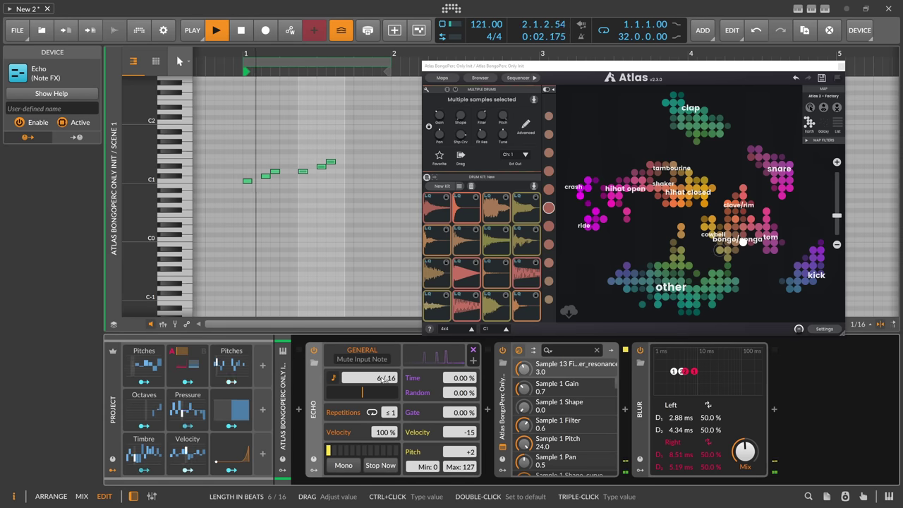
Find the Quantize note effect by searching for "qua" and insert it between Echo and Atlas.
left_click(487, 412)
type("qua")
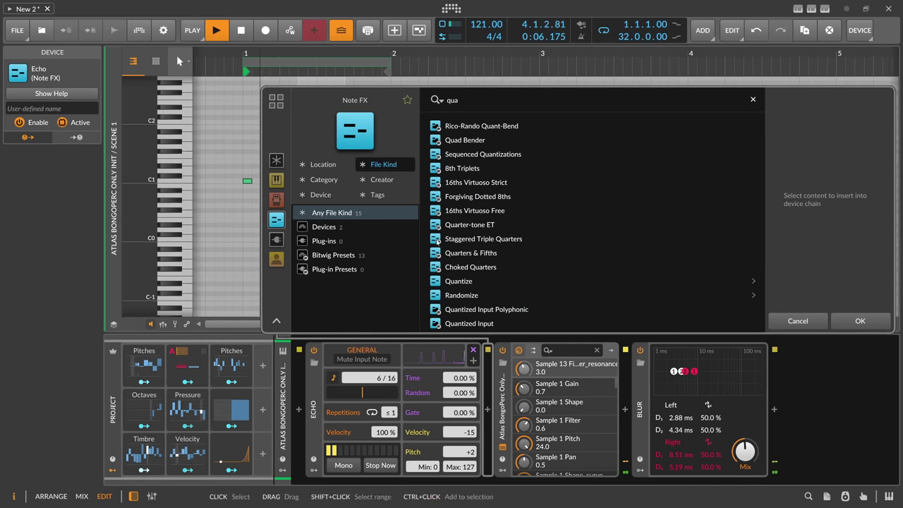
left_click(324, 212)
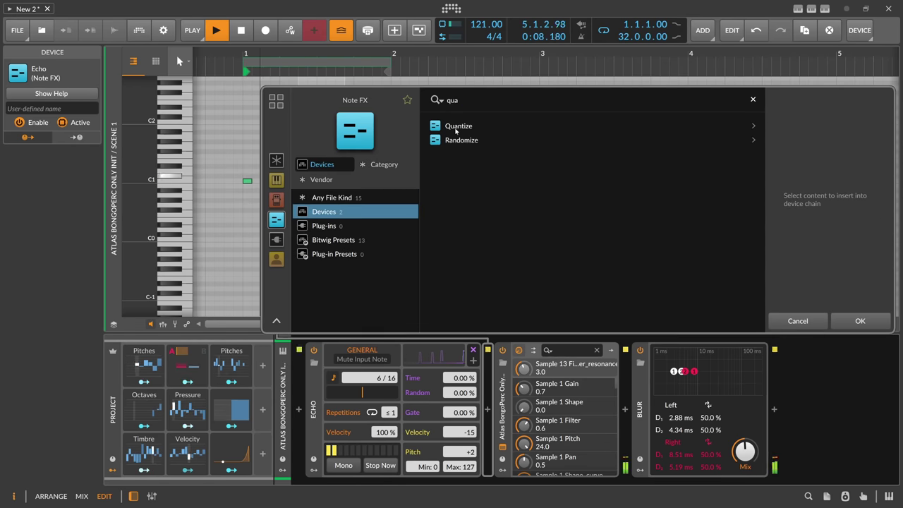
key("Return")
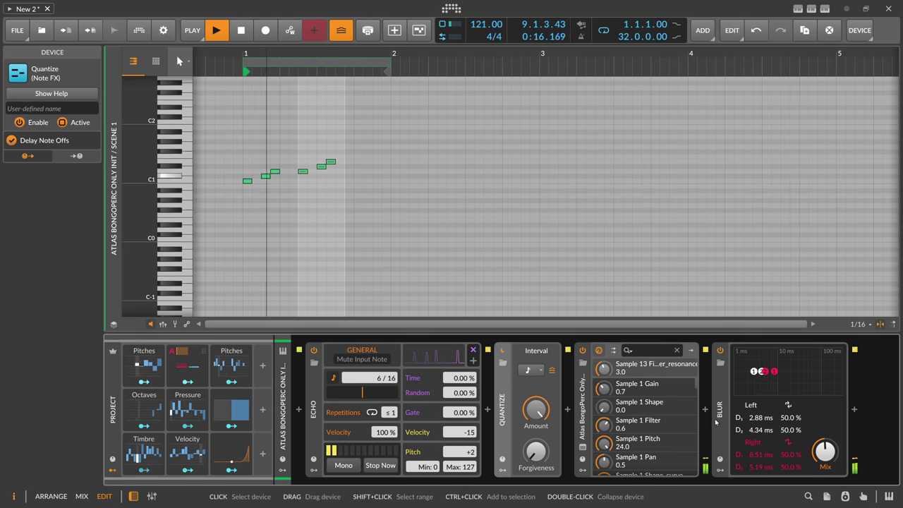
Insert a Peak Limiter after Blur and raise its input gain to about +10.9 dB.
left_click(854, 410)
type("peak")
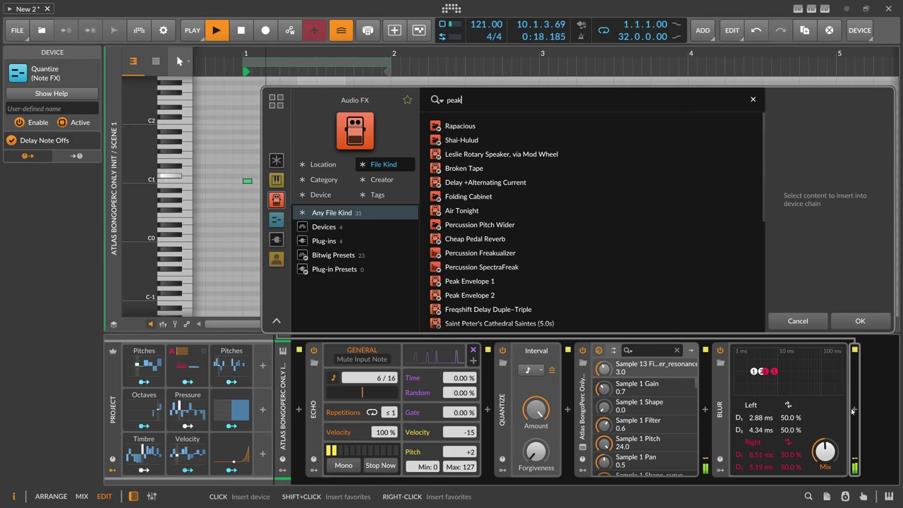
key("Down")
key("Down")
key("Return")
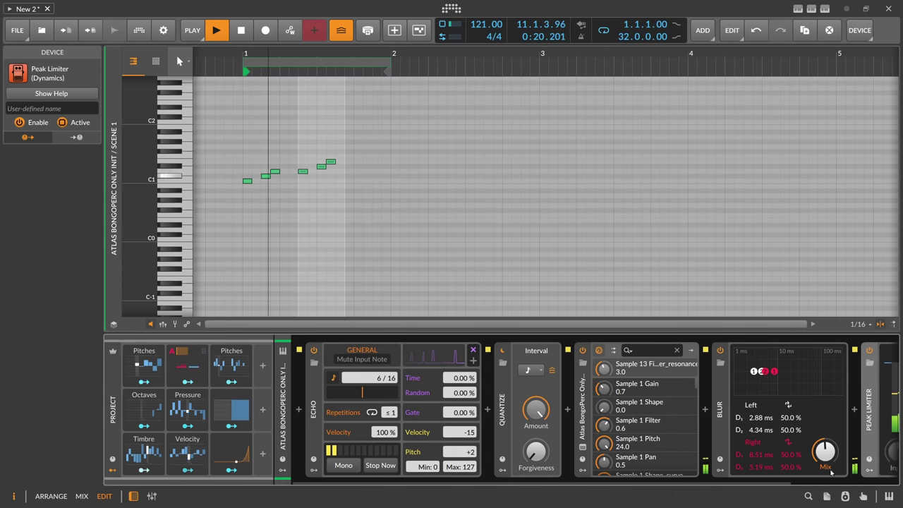
left_click_drag(765, 450, 766, 444)
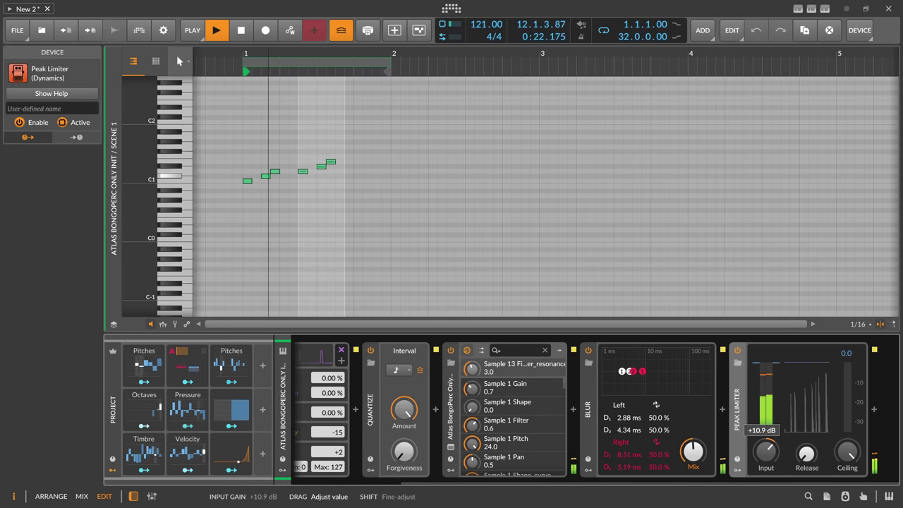
Find the EQ-2 device by searching for "eq" and insert it between Blur and the Peak Limiter.
left_click(731, 376)
type("eq")
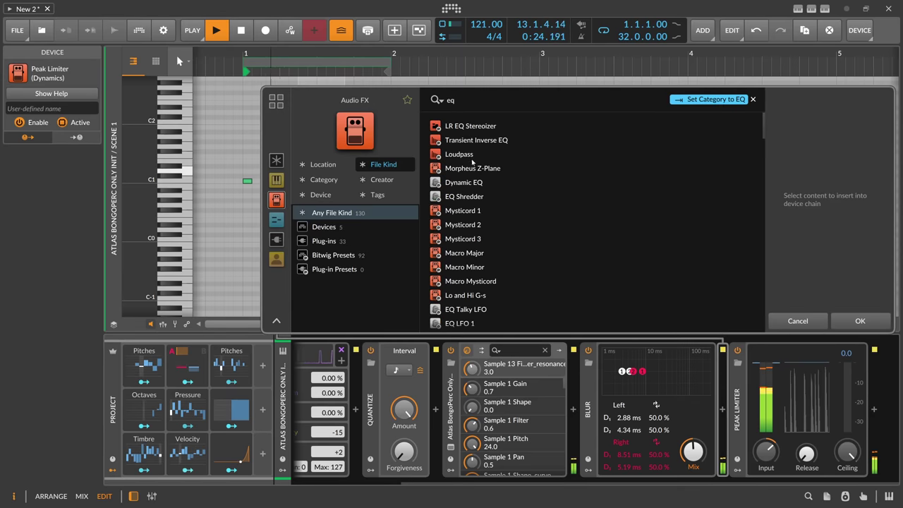
left_click(324, 227)
double_click(452, 139)
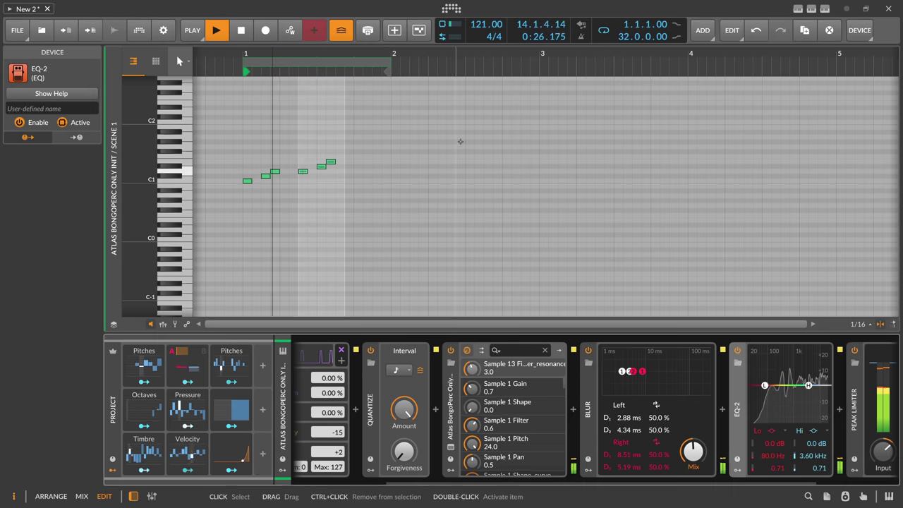
Make the EQ-2's low band a low-cut at about 518 Hz with Q about 1.31, returning to the arrangement view.
left_click(771, 430)
left_click(780, 457)
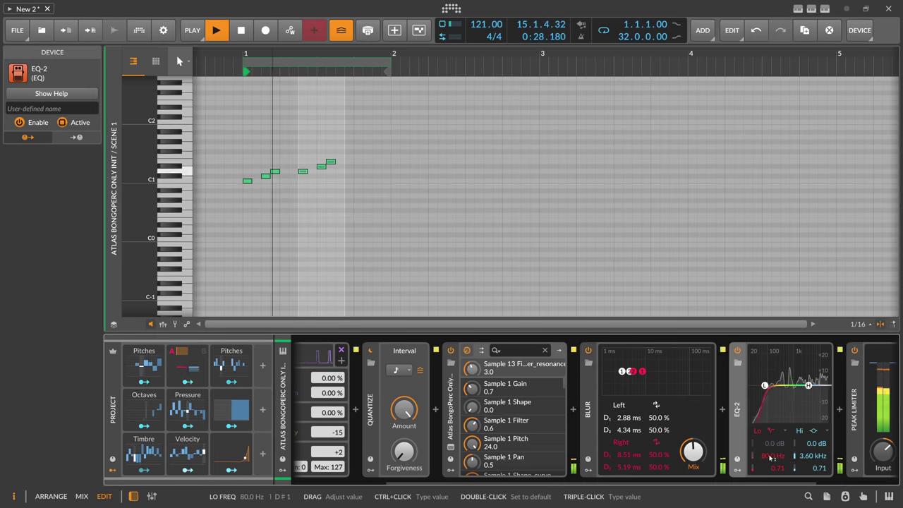
mouse_move(765, 385)
left_mouse_down()
mouse_move(785, 385)
mouse_move(789, 376)
mouse_move(782, 384)
left_mouse_up()
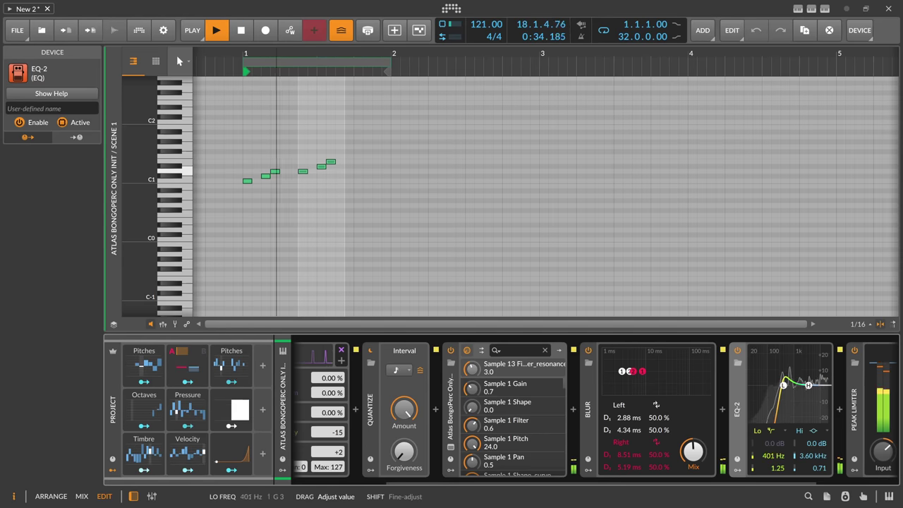
key("alt+1")
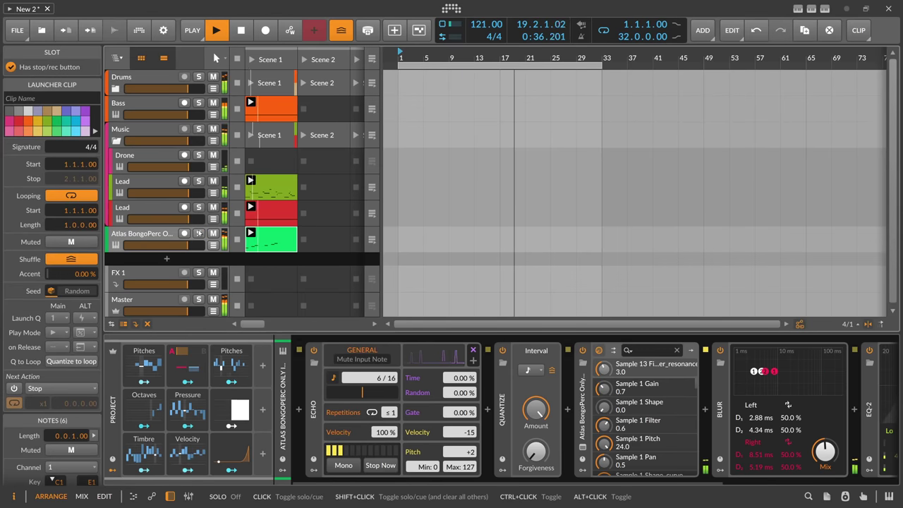
left_click_drag(637, 485, 718, 444)
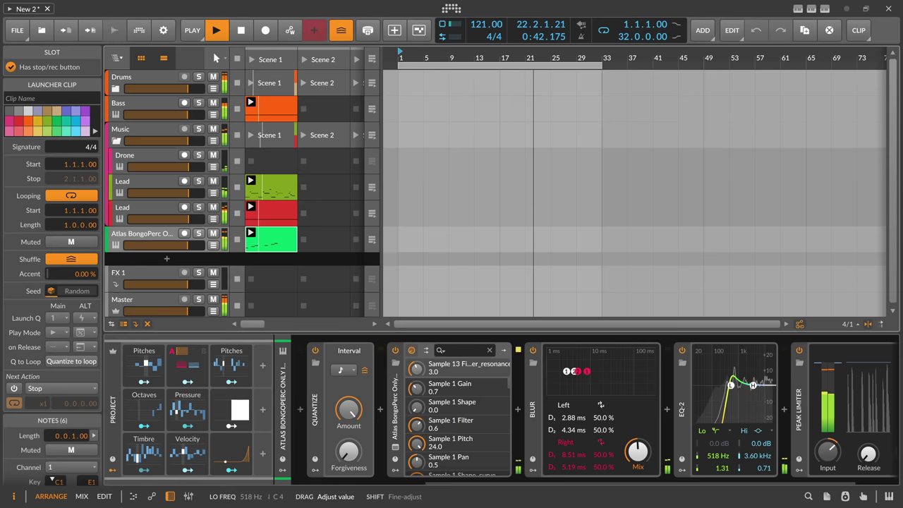
Find the Note Delay device by searching for "delay" and insert it between Echo and Quantize.
left_click_drag(558, 482, 462, 470)
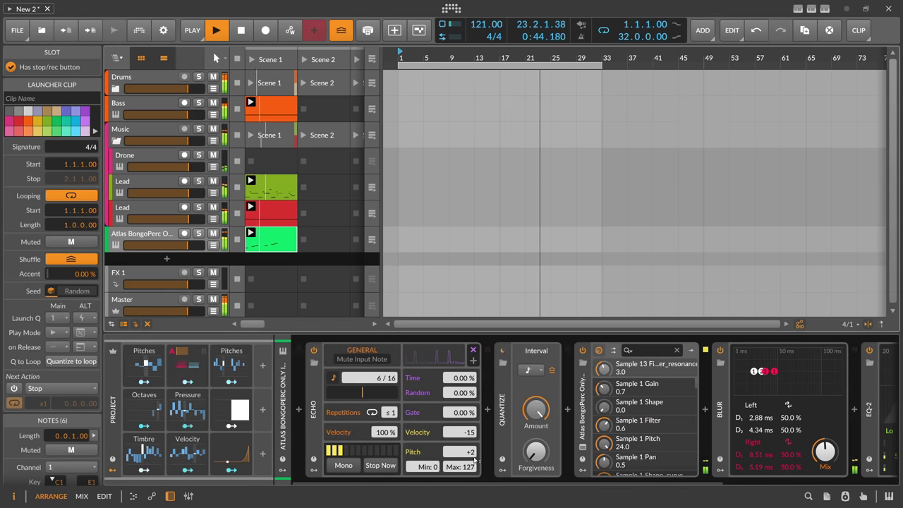
left_click(487, 410)
type("delay")
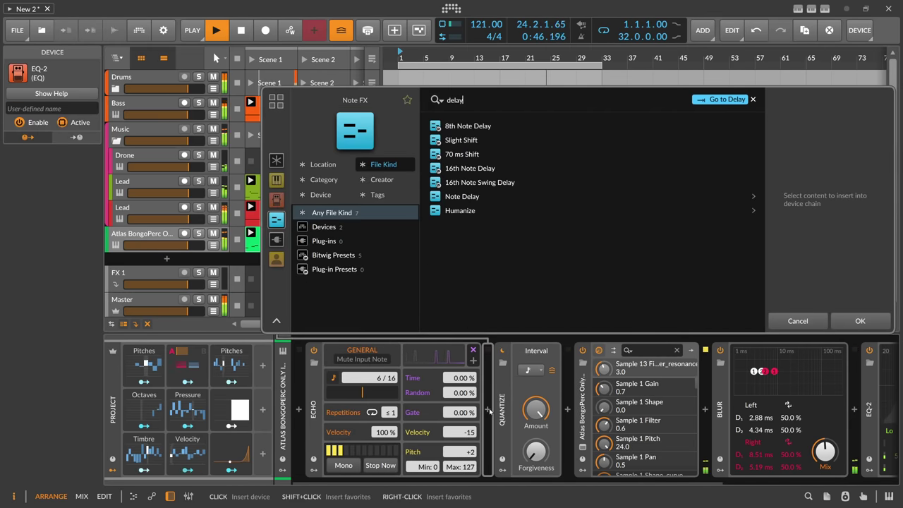
double_click(462, 196)
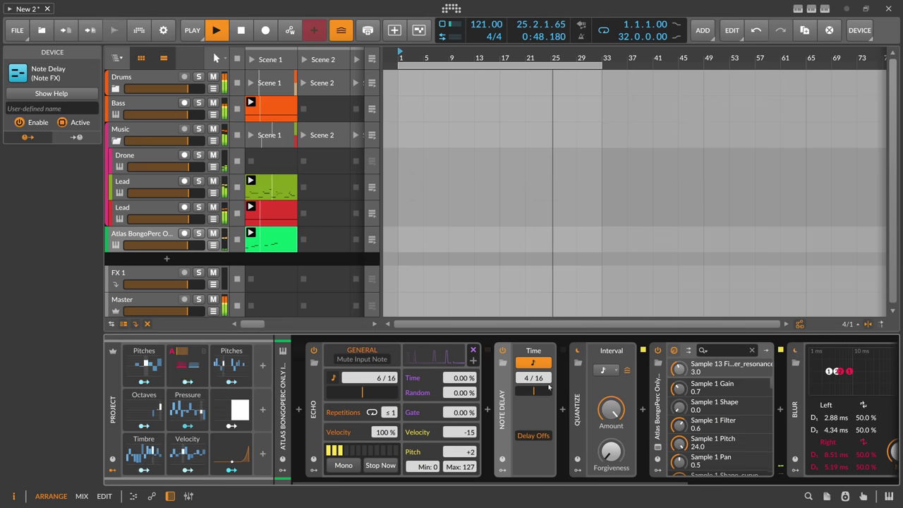
Set the Note Delay to 2/16, the Echo to 7/16 with pitch +3, and the EQ-2 low-cut to about 511 Hz.
left_click_drag(534, 381, 533, 381)
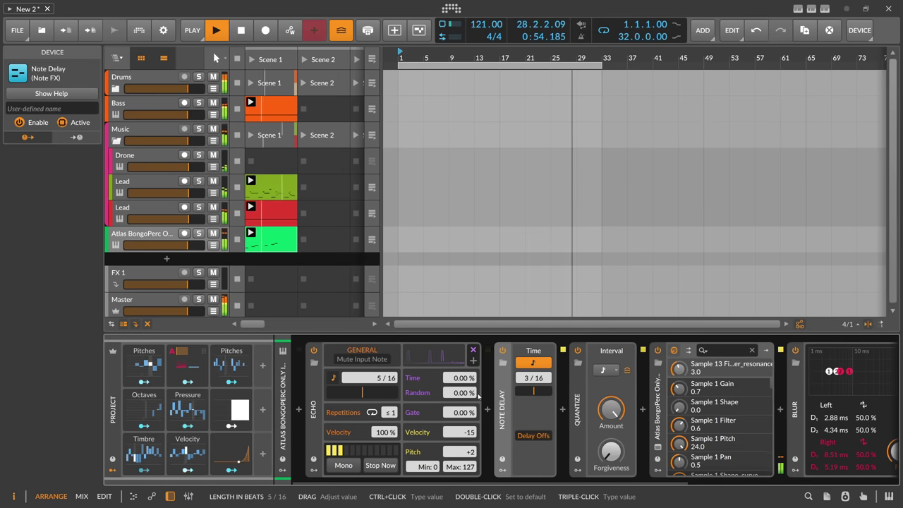
left_click_drag(376, 378, 376, 385)
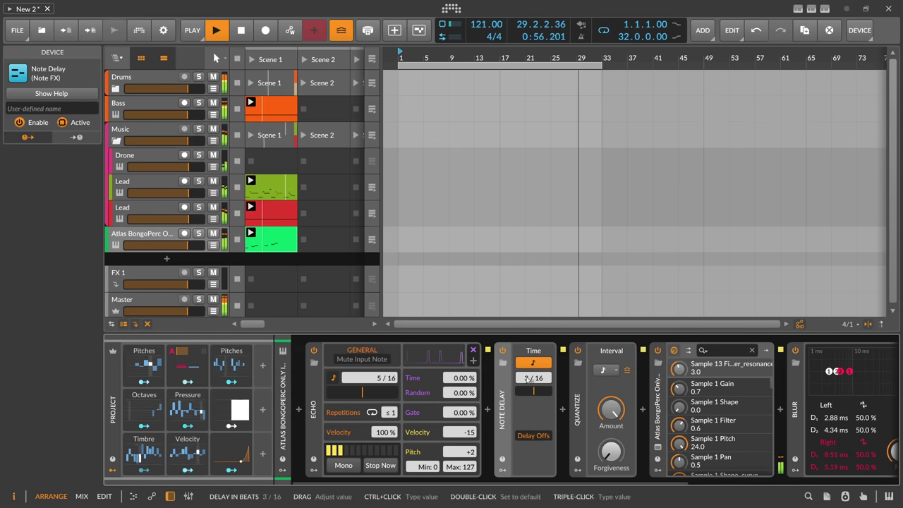
left_click_drag(387, 385, 387, 379)
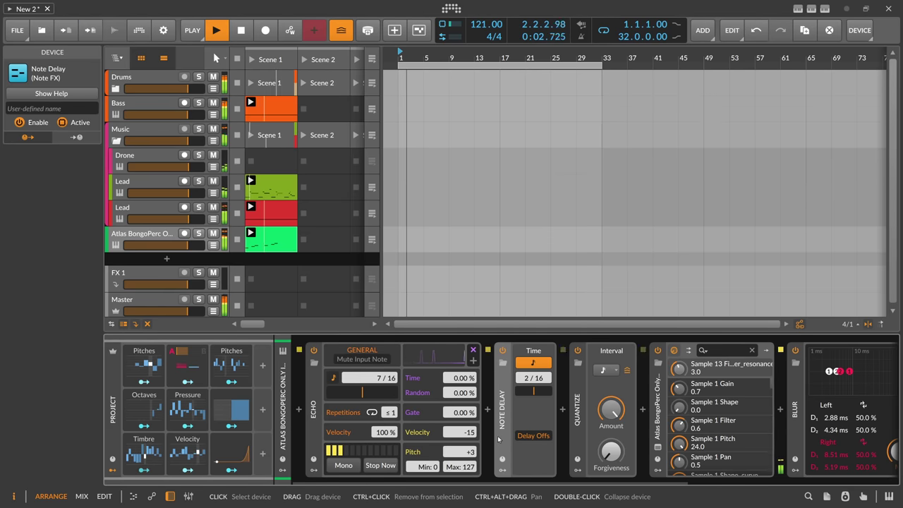
left_click_drag(538, 482, 706, 482)
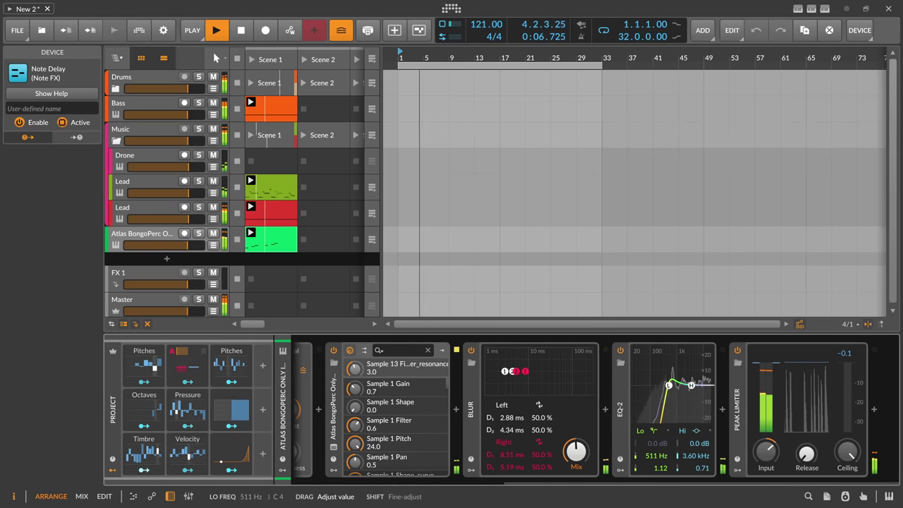
Rename the Atlas track to "Percs" and move it into the Drums group.
double_click(159, 241)
type("Perc")
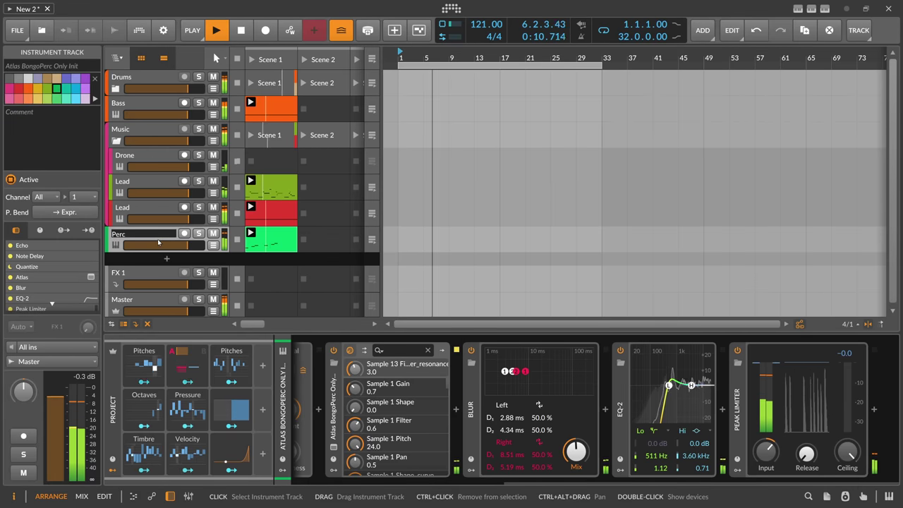
type("s")
key("Return")
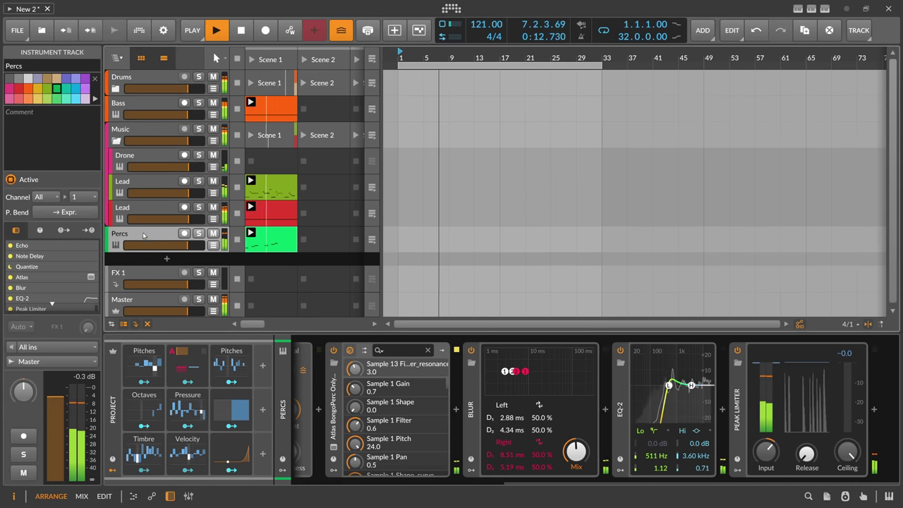
left_click_drag(143, 235, 149, 83)
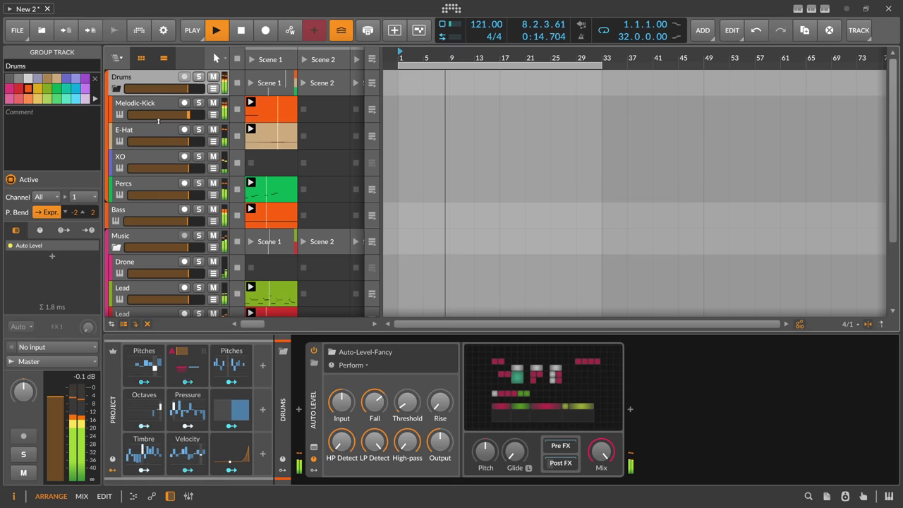
Select the Percs track and collapse its Echo, Note Delay and Quantize devices.
left_click(142, 187)
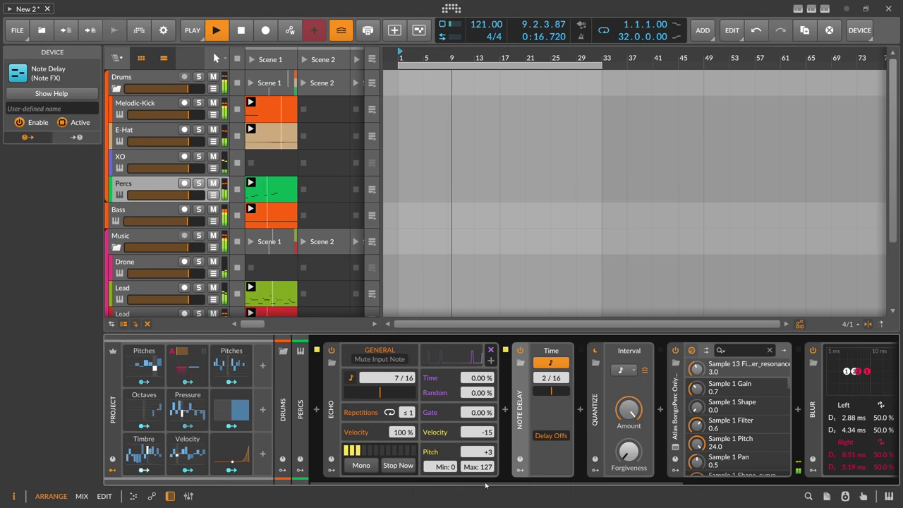
mouse_move(485, 485)
left_mouse_down()
mouse_move(701, 486)
mouse_move(487, 485)
left_mouse_up()
left_click(332, 410)
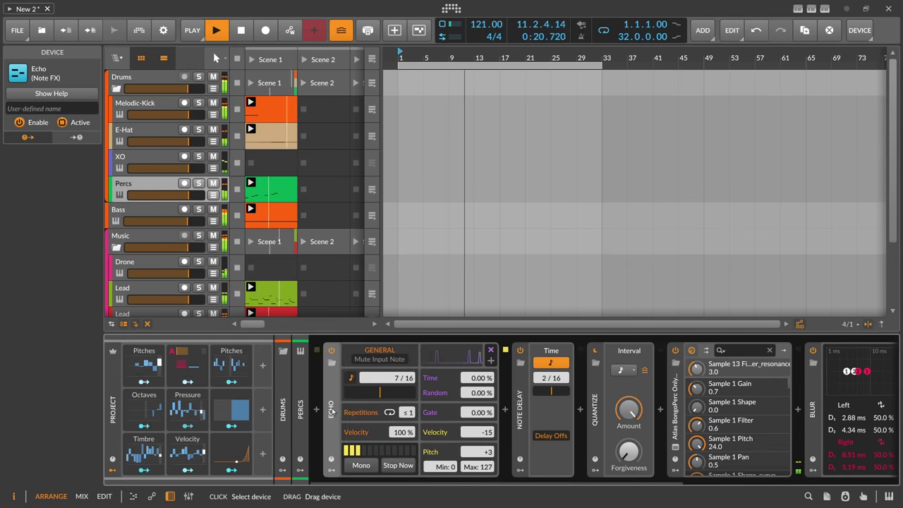
double_click(333, 411)
double_click(360, 416)
double_click(392, 418)
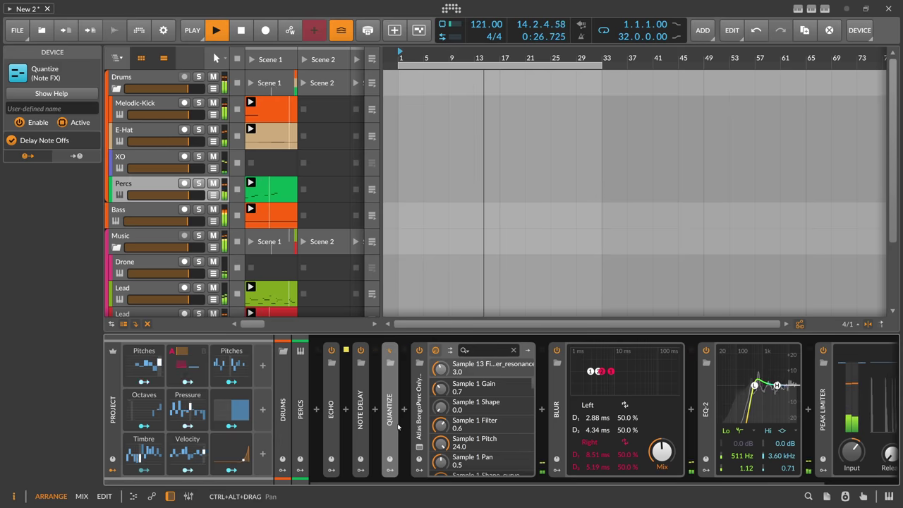
Solo the Percs track and group its devices from Echo through Atlas into an Instrument Layer.
left_click(199, 183)
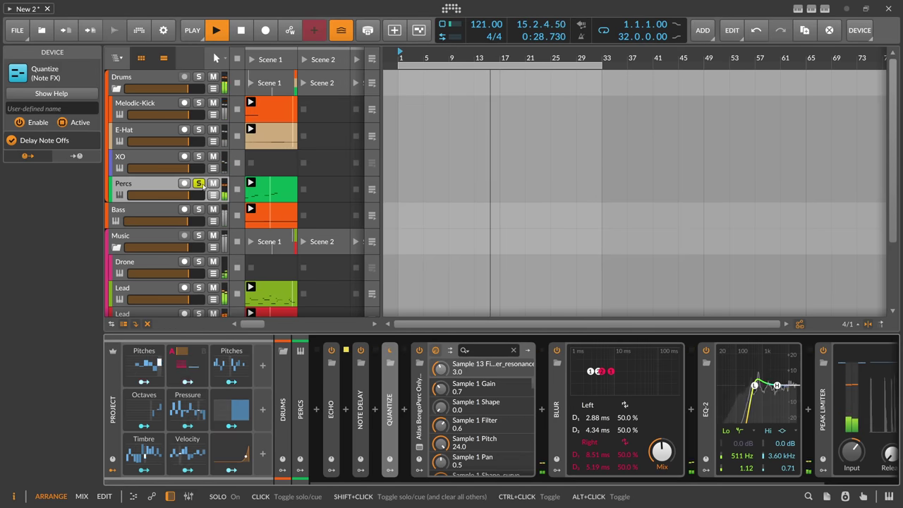
left_click(331, 409)
left_click(419, 409, "shift")
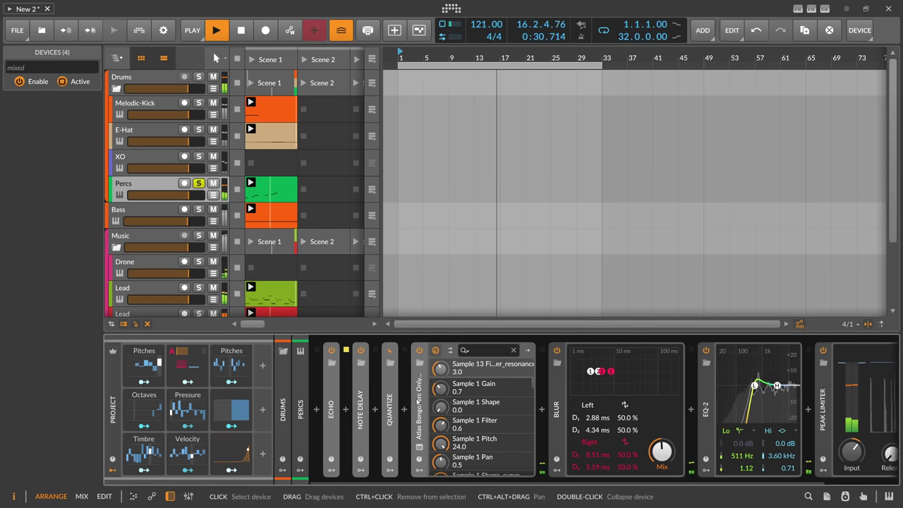
key("ctrl+g")
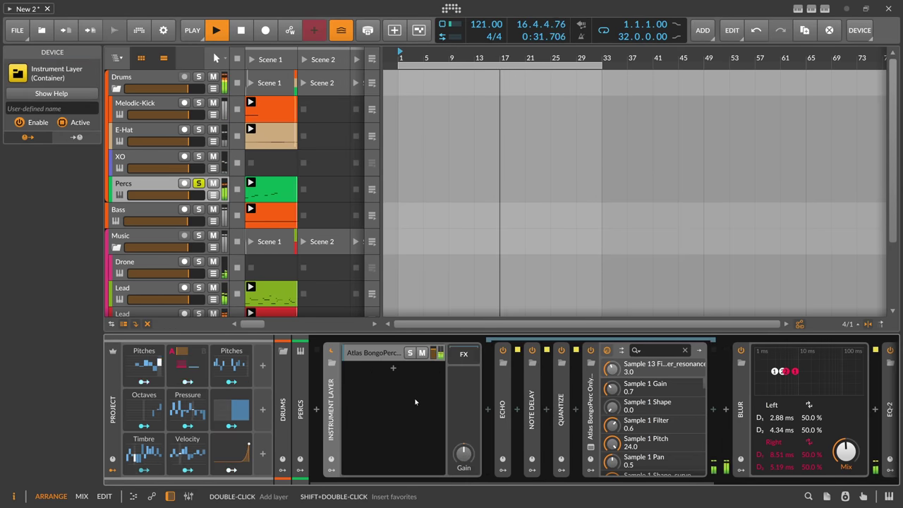
Convert the Instrument Layer to an Instrument Selector and duplicate its Atlas layer.
right_click(344, 395)
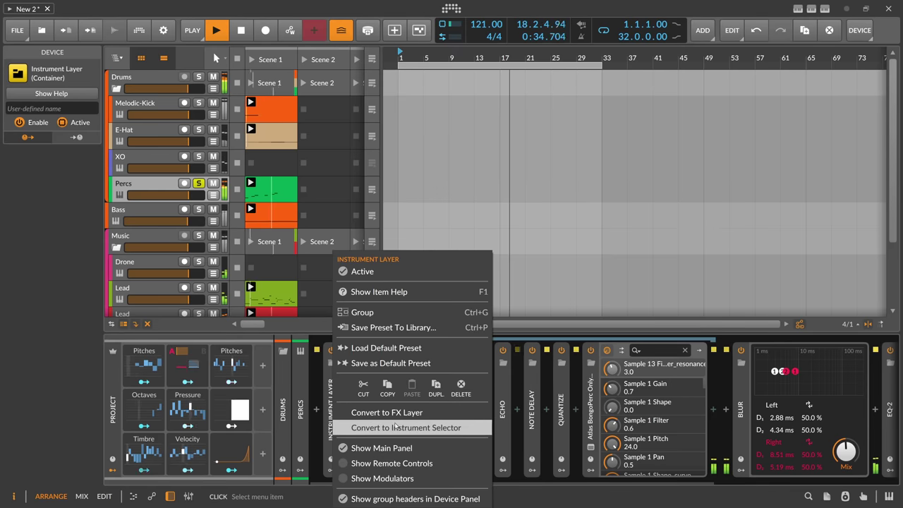
left_click(396, 428)
key("ctrl+d")
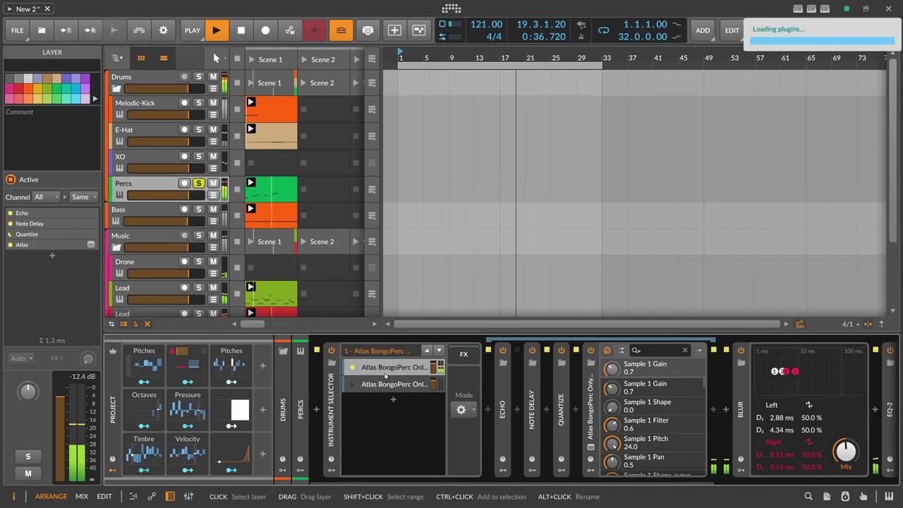
Expand the Echo in the selector's second layer and set its length to 5/16.
left_click(503, 409)
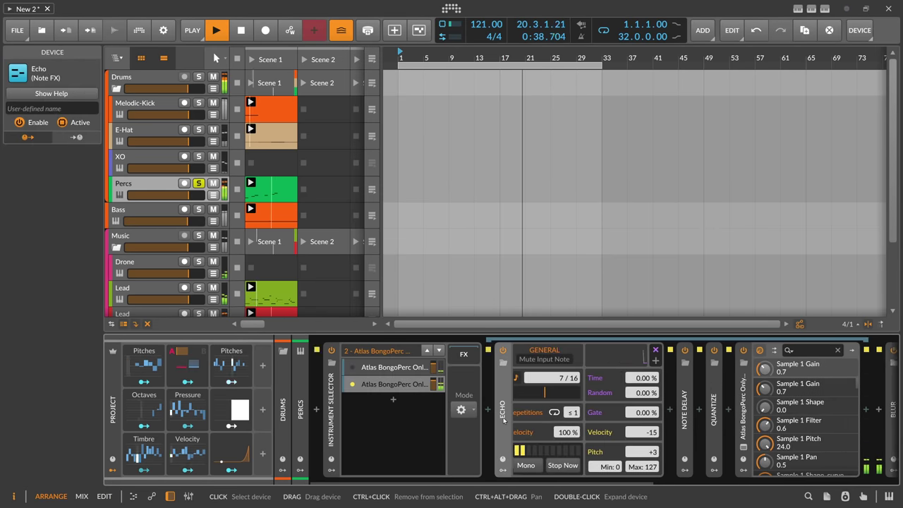
scroll(573, 380, "down", 1)
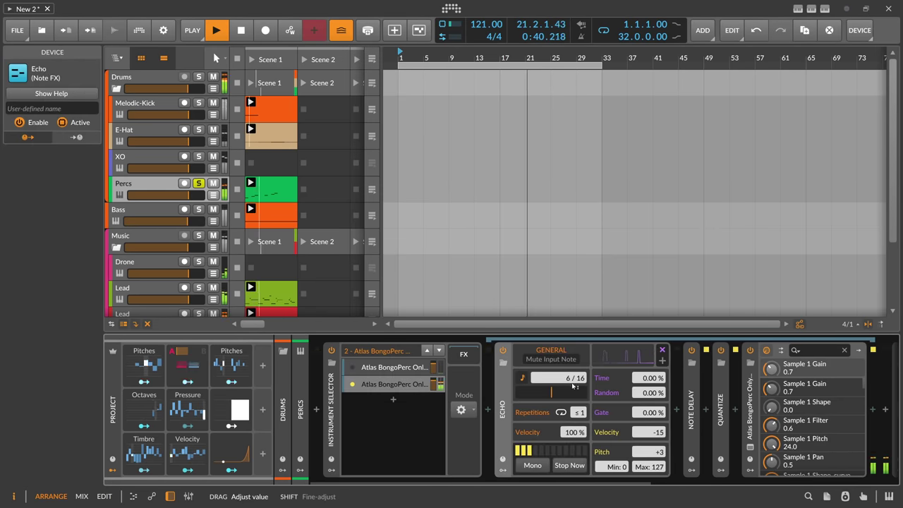
left_click(695, 444)
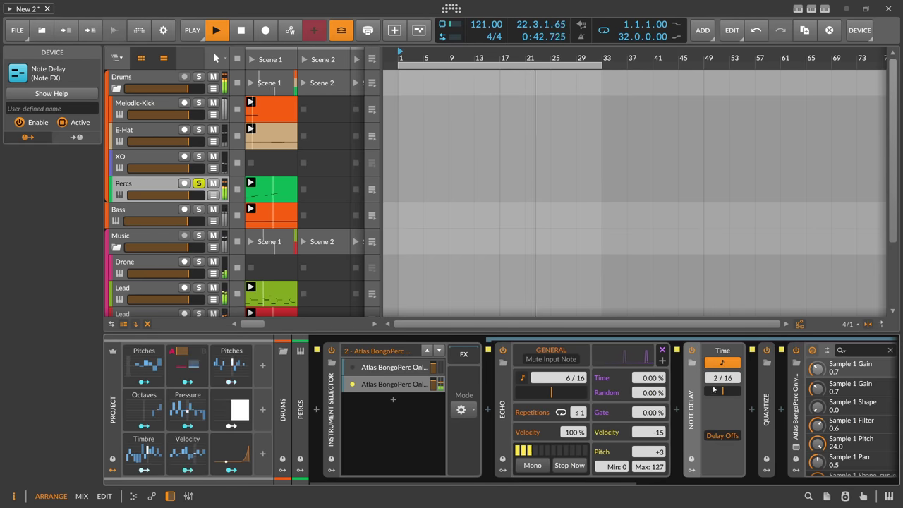
double_click(694, 402)
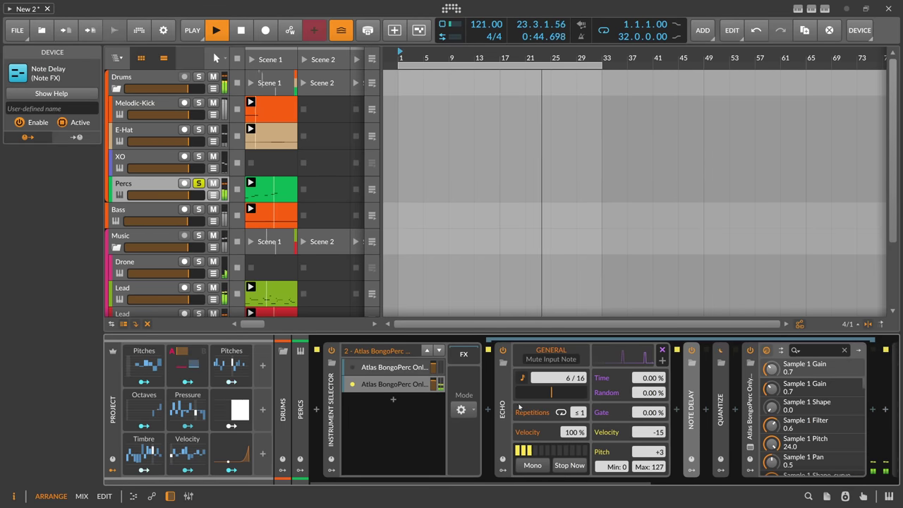
left_click_drag(558, 377, 558, 382)
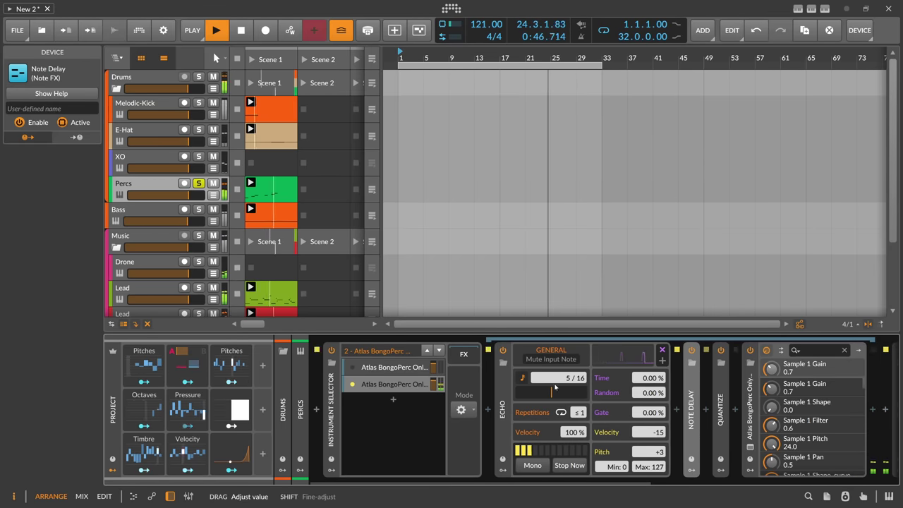
Generate a new random bongo/conga drum kit in the second layer's Atlas, close the plug-in window and unsolo the Percs track.
left_click(750, 446)
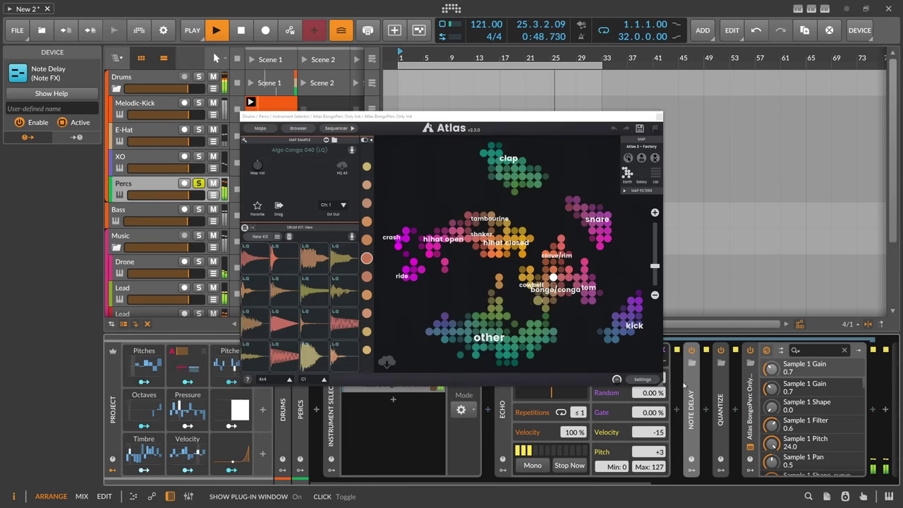
left_click(266, 255)
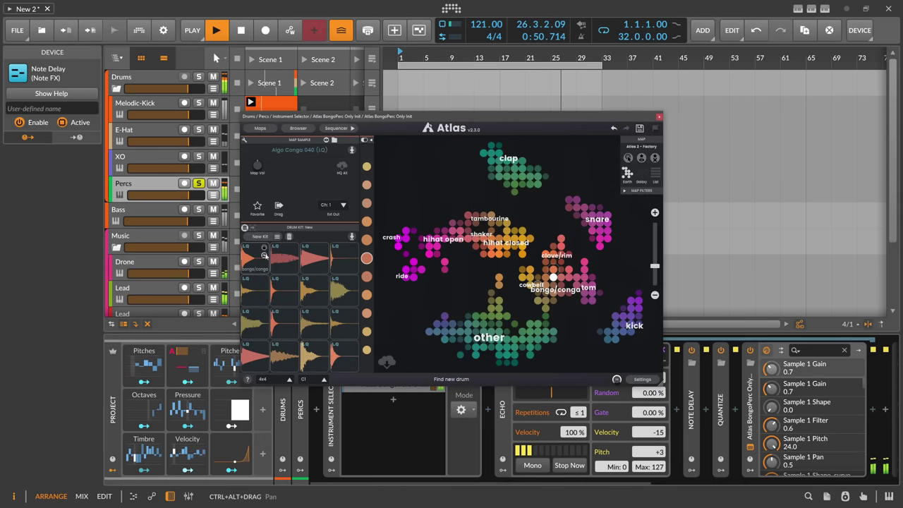
left_click(263, 242)
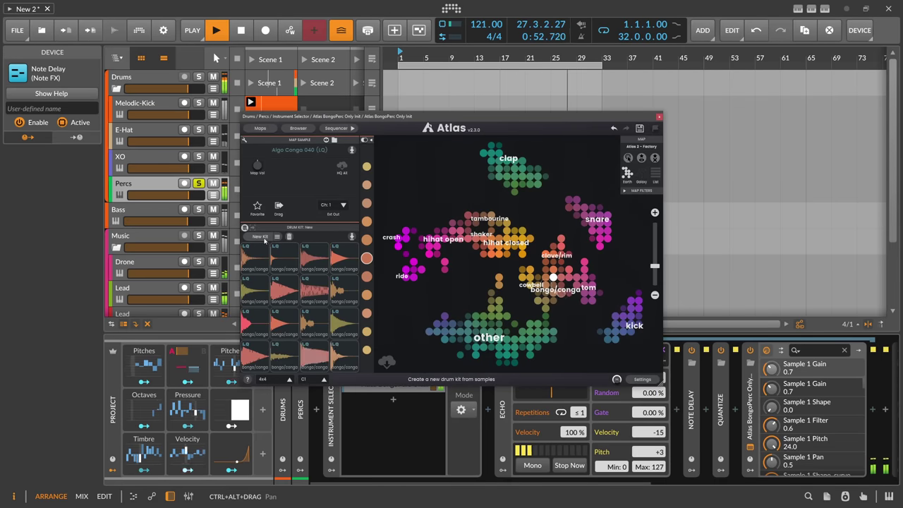
left_click(261, 238)
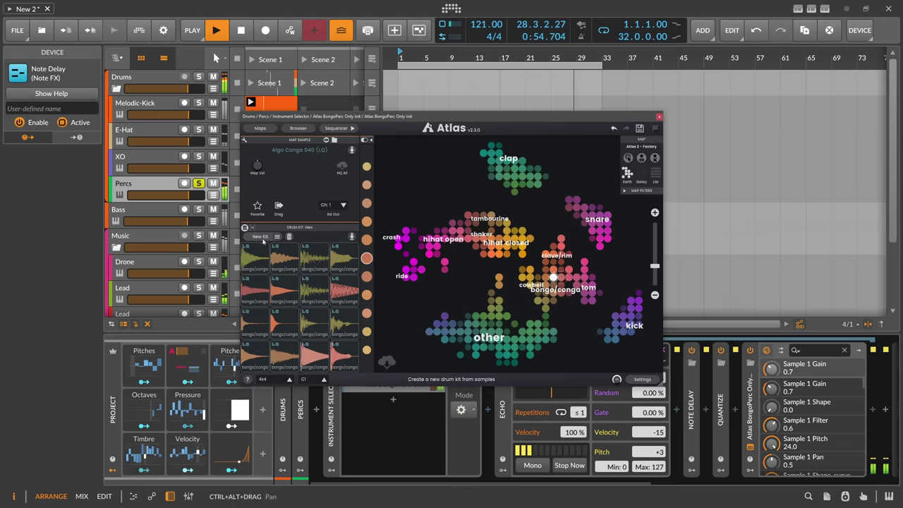
left_click(659, 117)
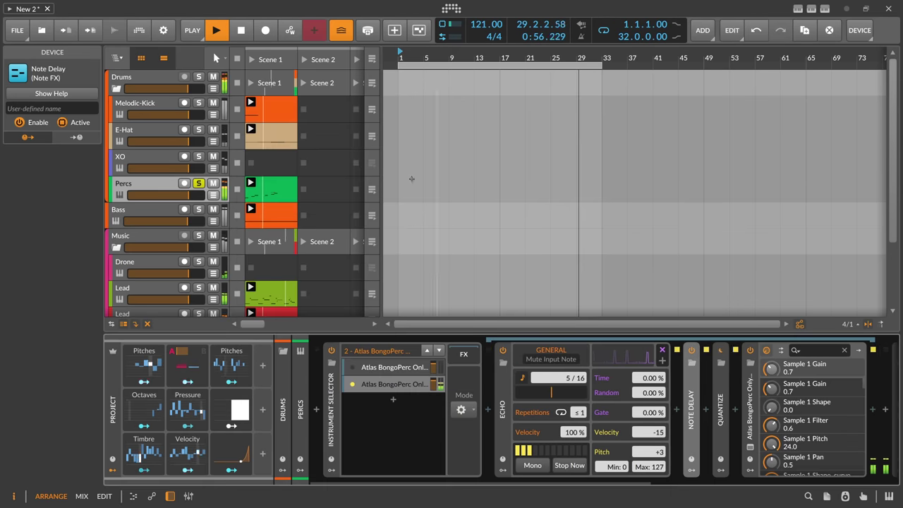
left_click(199, 183)
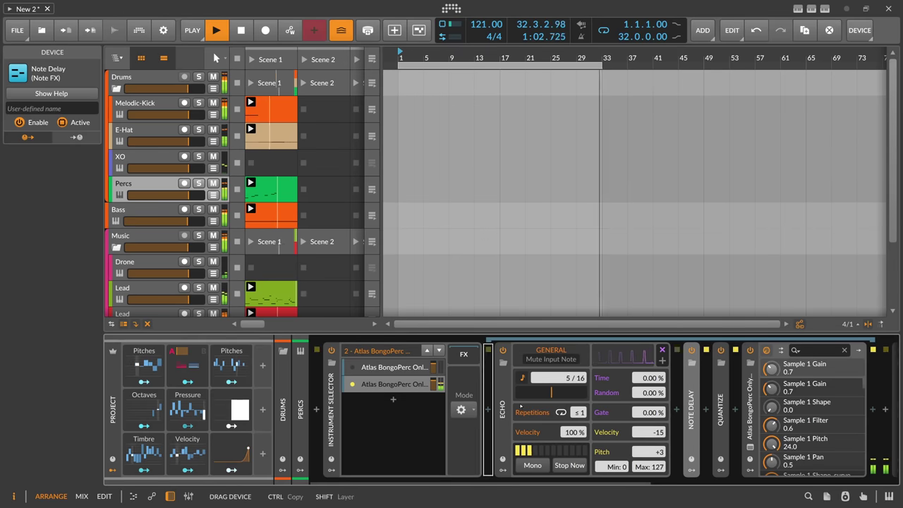
Move the layer's Echo behind the Note Delay and map the square-shaped project modulator to the Instrument Selector's active layer.
left_click_drag(521, 407, 494, 418)
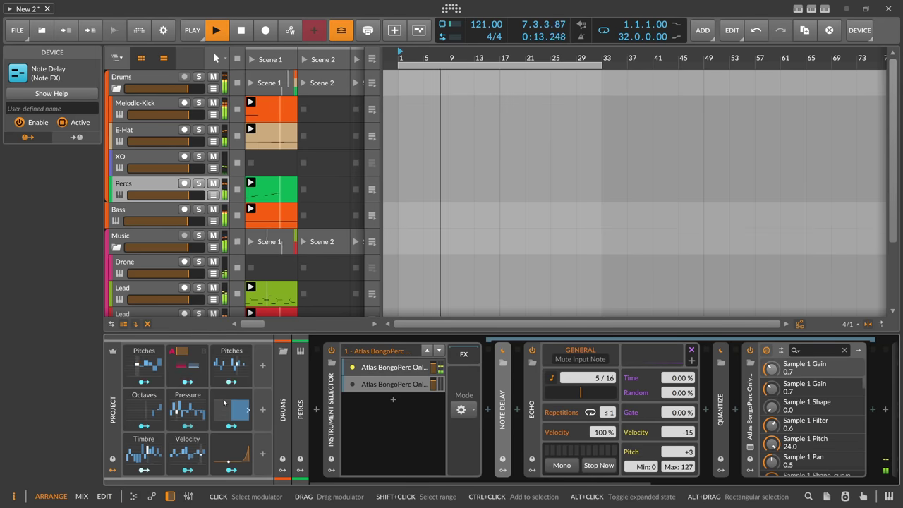
left_click(230, 425)
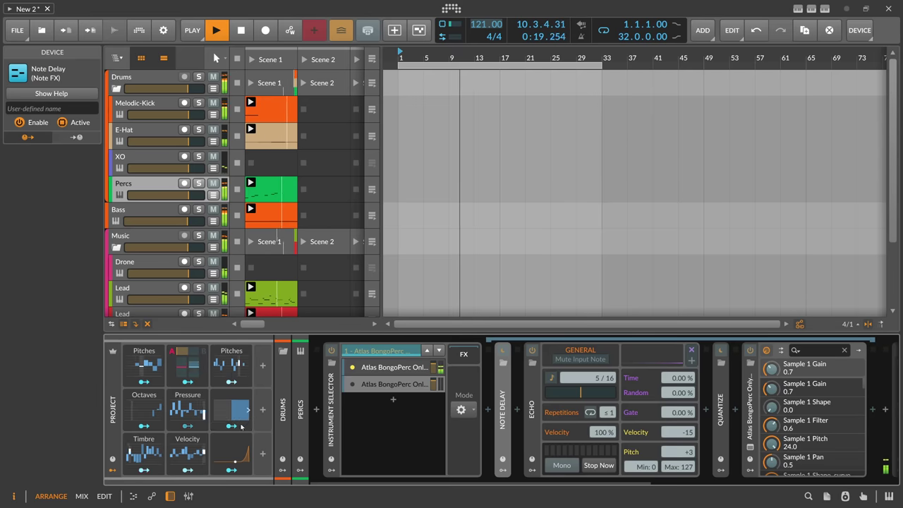
left_click(358, 407)
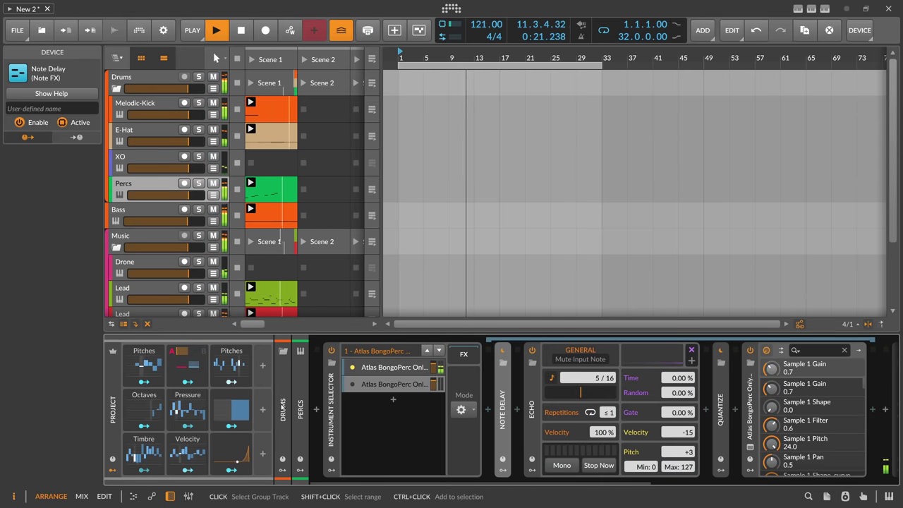
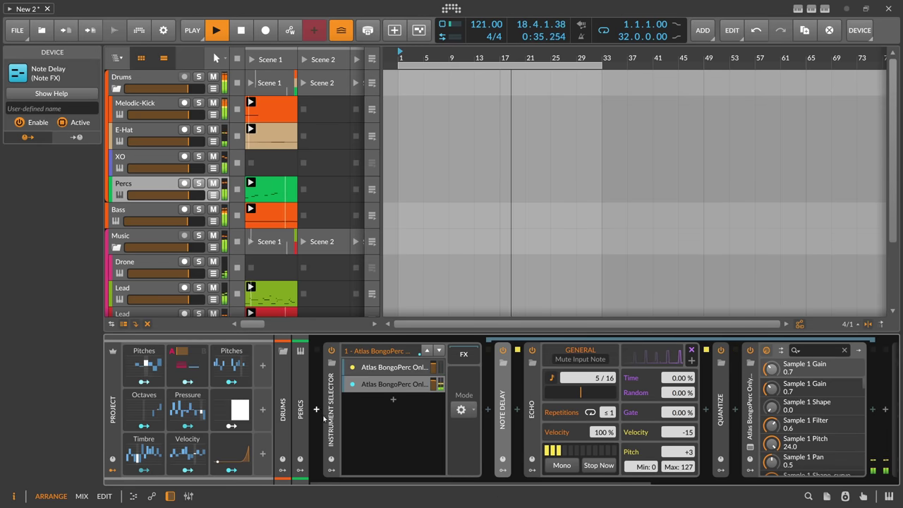
Show the effects after the Instrument Selector and set the Blur's first left feedback to 50%.
left_click(440, 382)
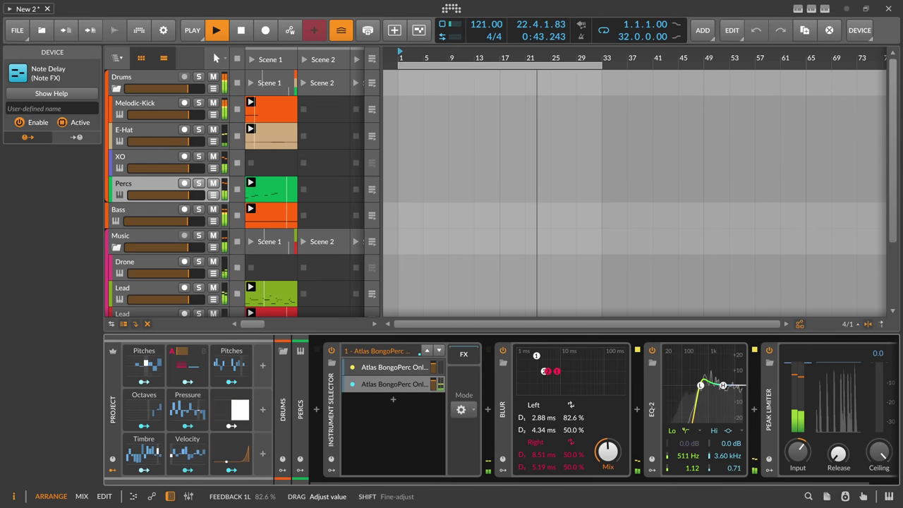
left_click_drag(573, 417, 574, 417)
left_click_drag(573, 454, 567, 411)
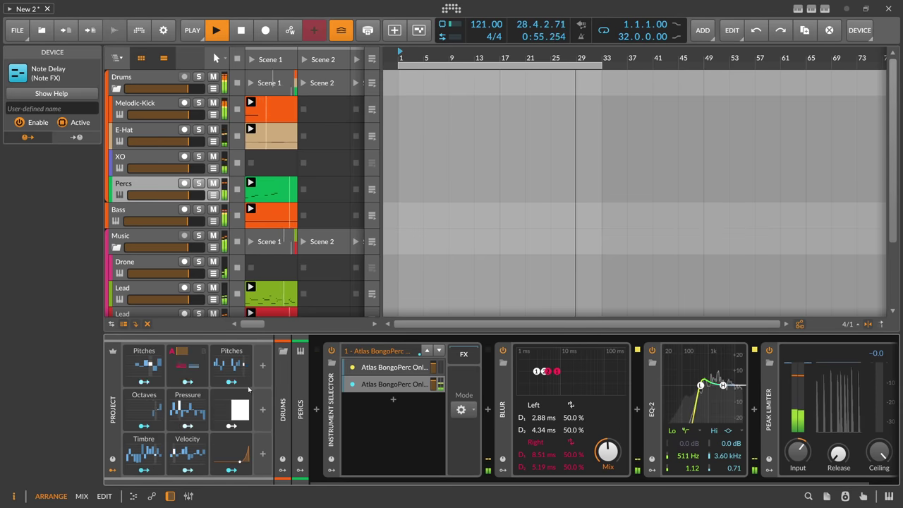
Map the Curves modulator to Blur's feedbacks 1L 0.689, 2L 0.369, 1R 0.723, 2R 0.700 and to its Mix at 0.480.
left_click(233, 468)
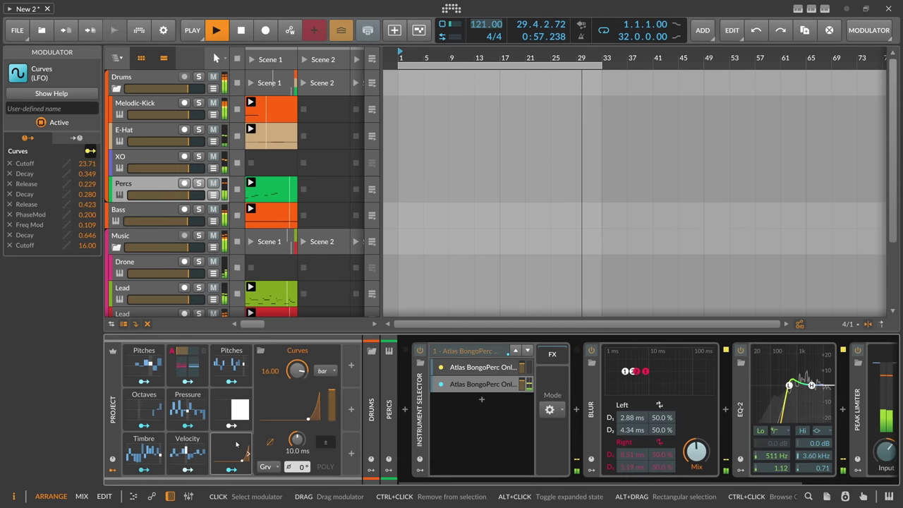
left_click_drag(573, 417, 607, 445)
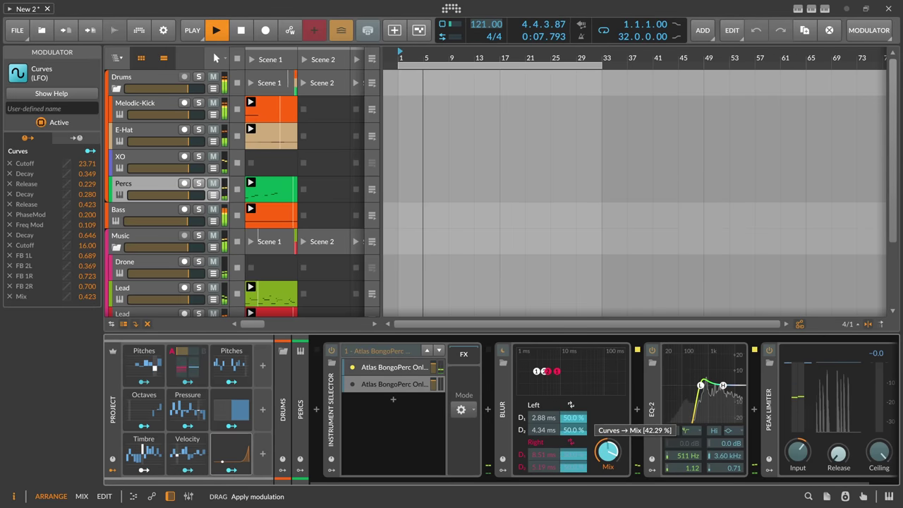
left_click(612, 416)
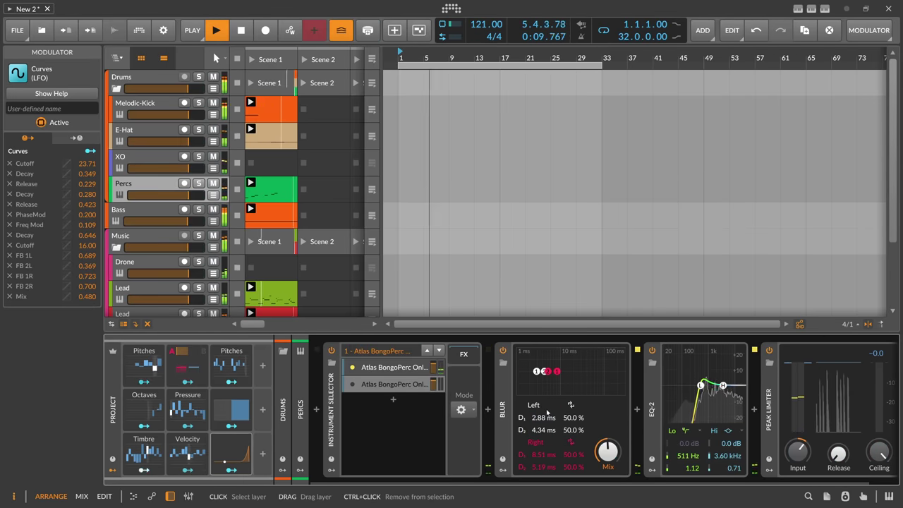
Set the input gain of the Percs track's Peak Limiter to +4 dB.
left_click(144, 187)
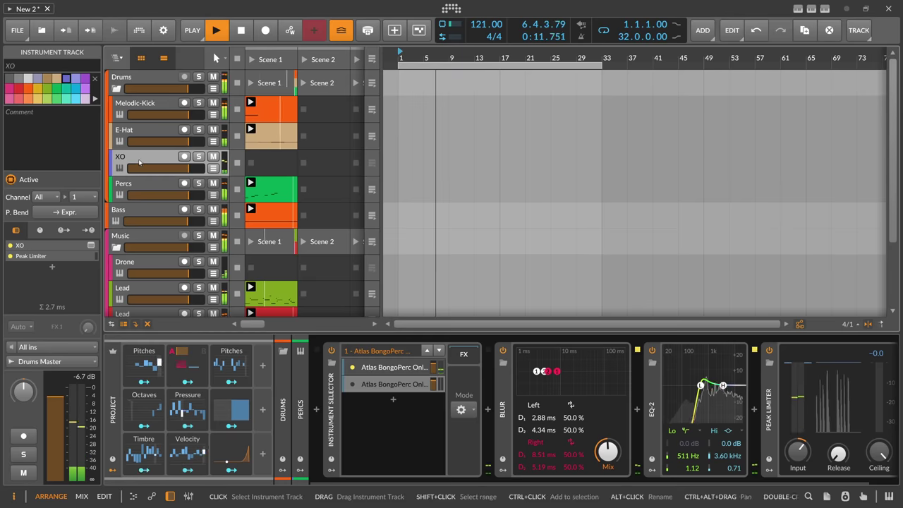
left_click(798, 451)
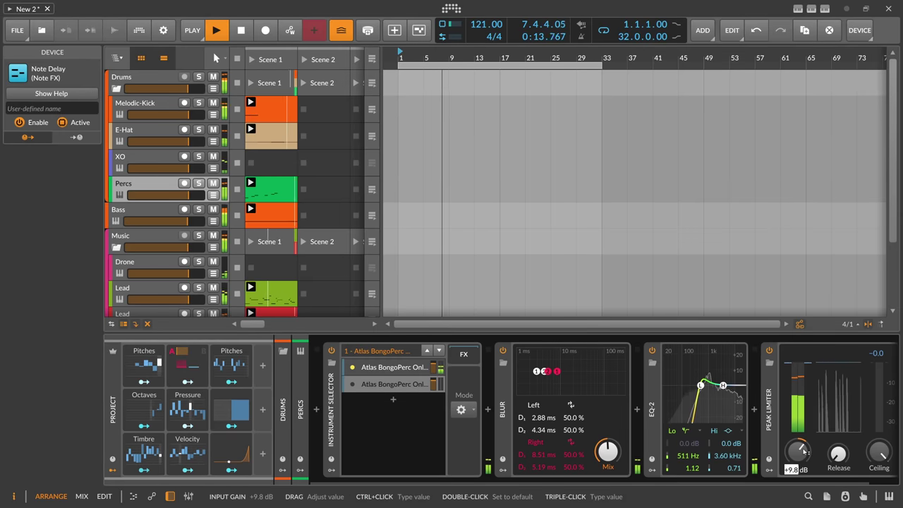
type("4")
key("Return")
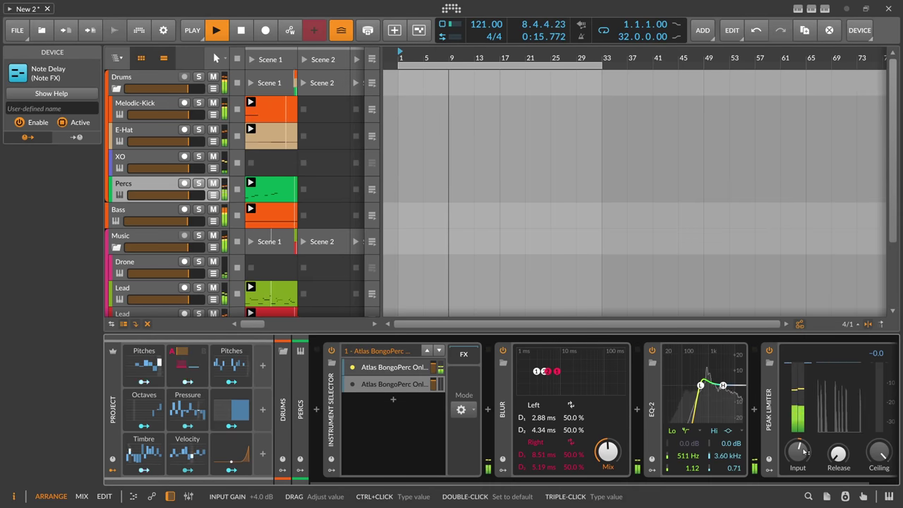
Adjust the Note Sidechain's modulation of the Tool volume on the Music group track.
left_click(141, 240)
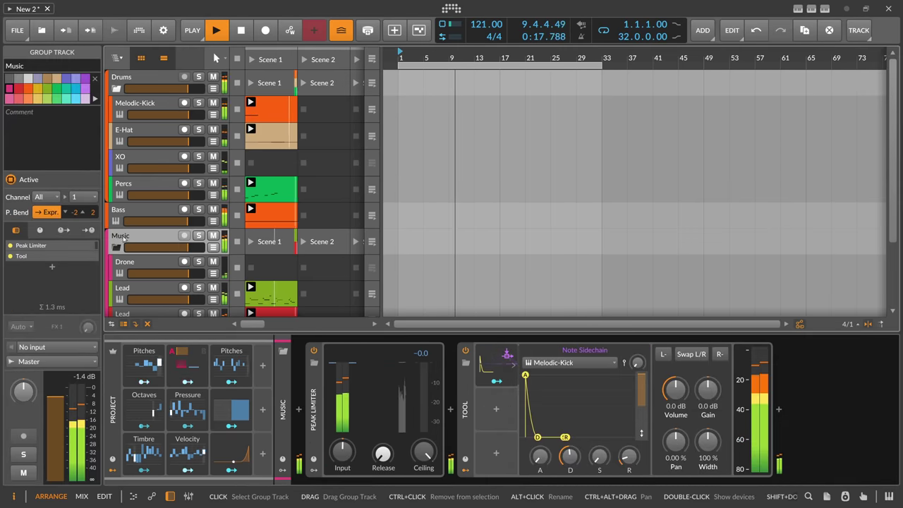
left_click(497, 381)
left_click_drag(675, 388, 675, 437)
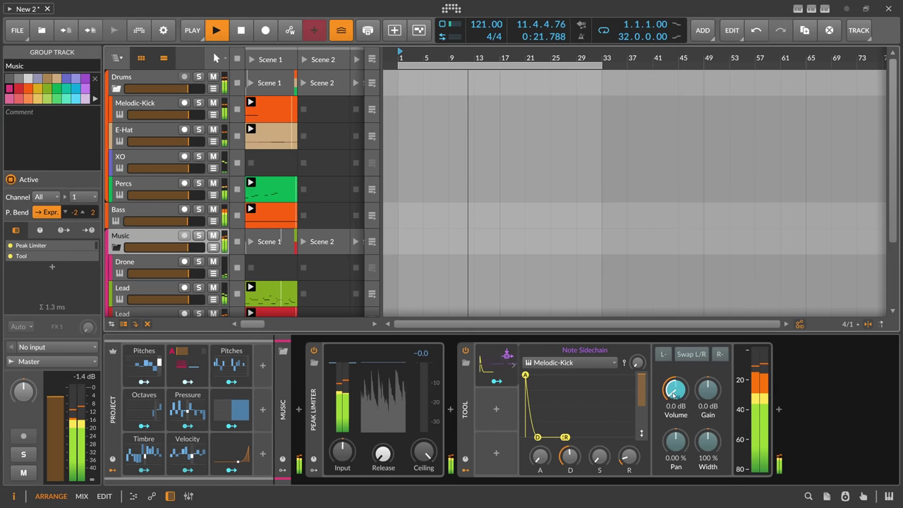
Go through the Music group's tracks and solo only the Drone and the Lead with the red clip.
scroll(161, 221, "down", 3)
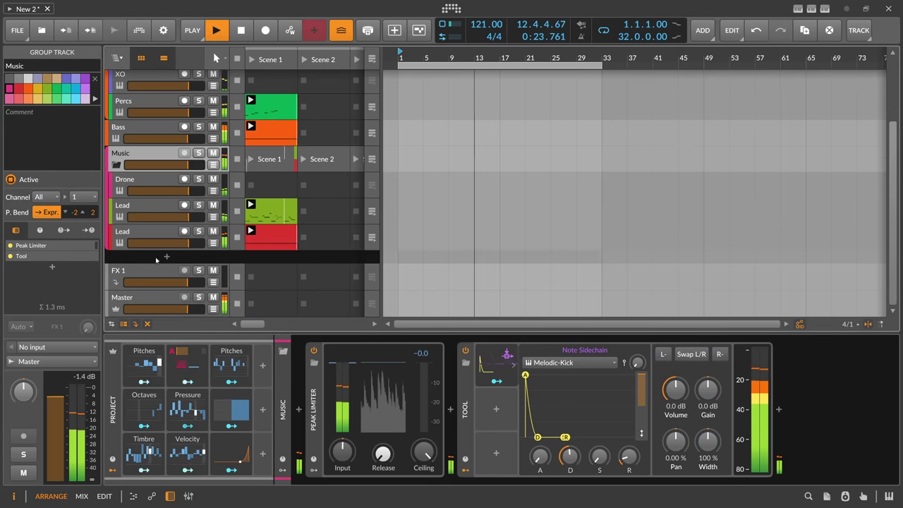
left_click(161, 217)
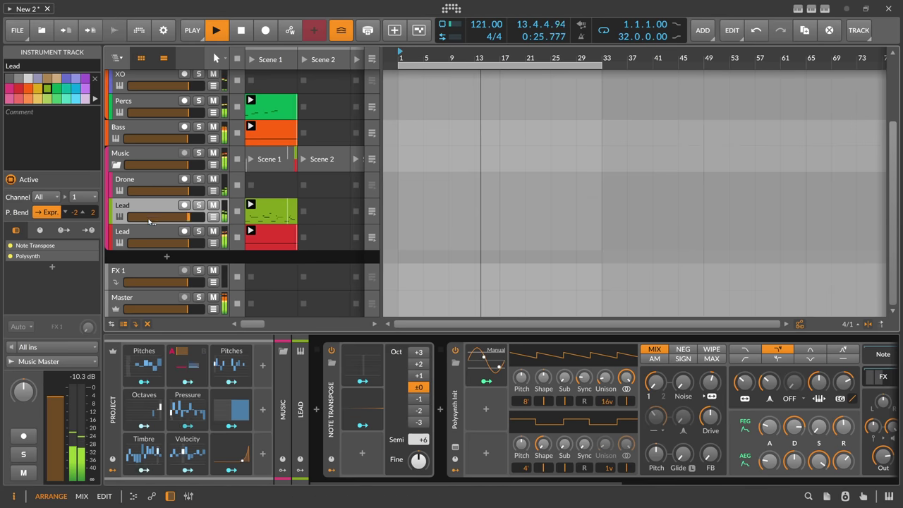
left_click(145, 184)
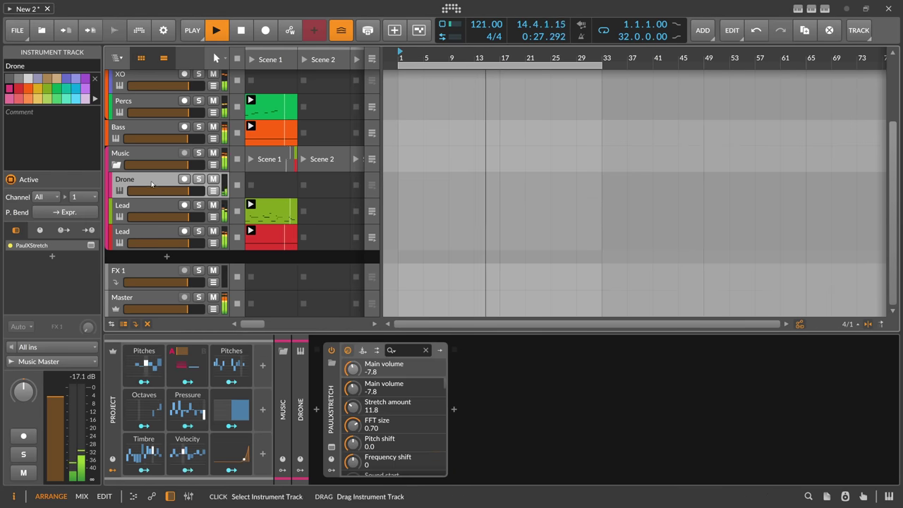
left_click(199, 179)
left_click(199, 204)
left_click(198, 231)
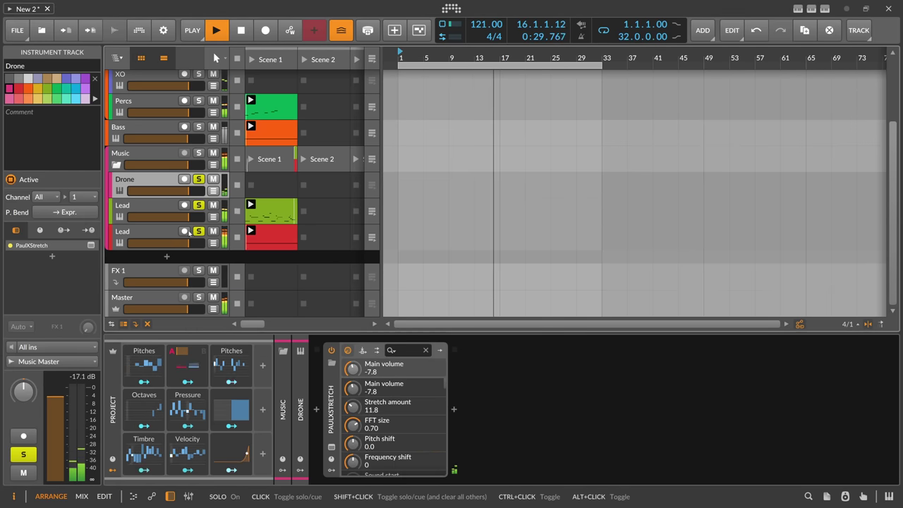
left_click(198, 204)
Rename the Lead track with the red clip as Arp, move it above the other Lead and unsolo the Drone.
left_click(157, 230)
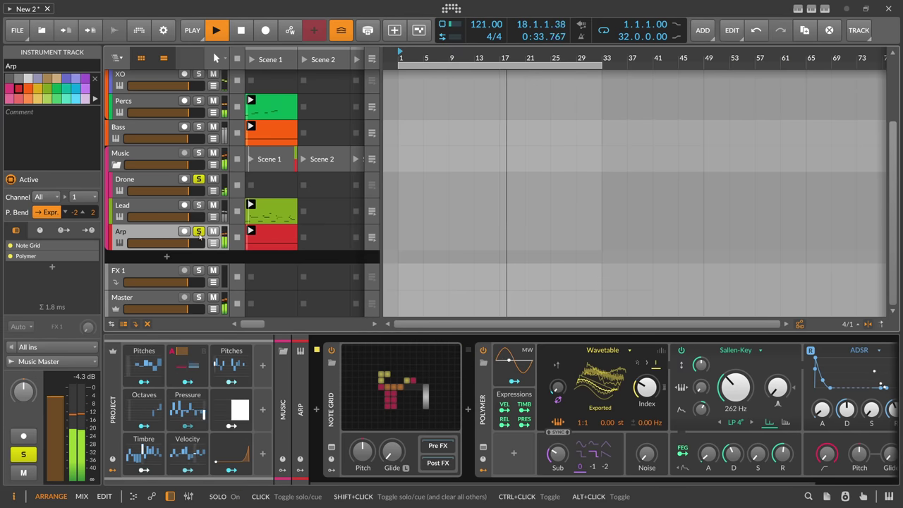
left_click_drag(159, 230, 187, 185)
left_click(198, 178)
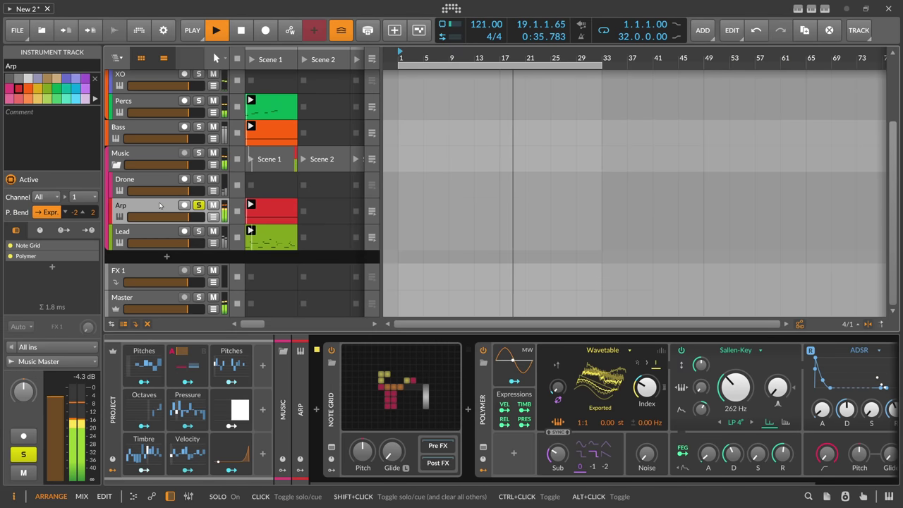
Insert a Note Transpose at octave +1 between the Note Grid and Polymer on the Arp track.
left_click(467, 409)
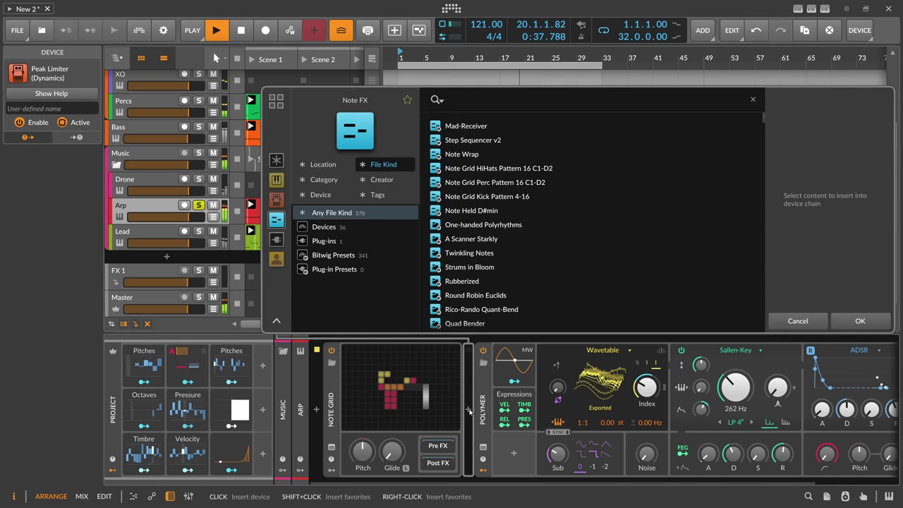
type("trans")
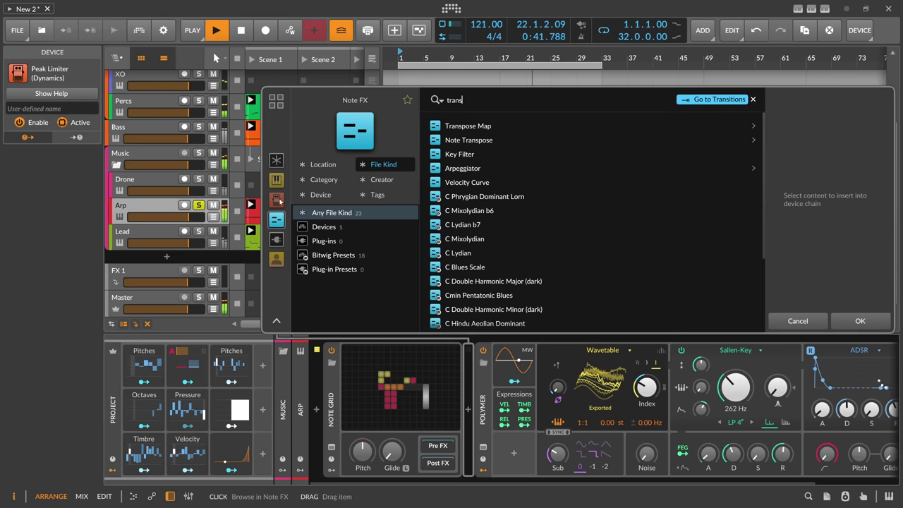
left_click(277, 162)
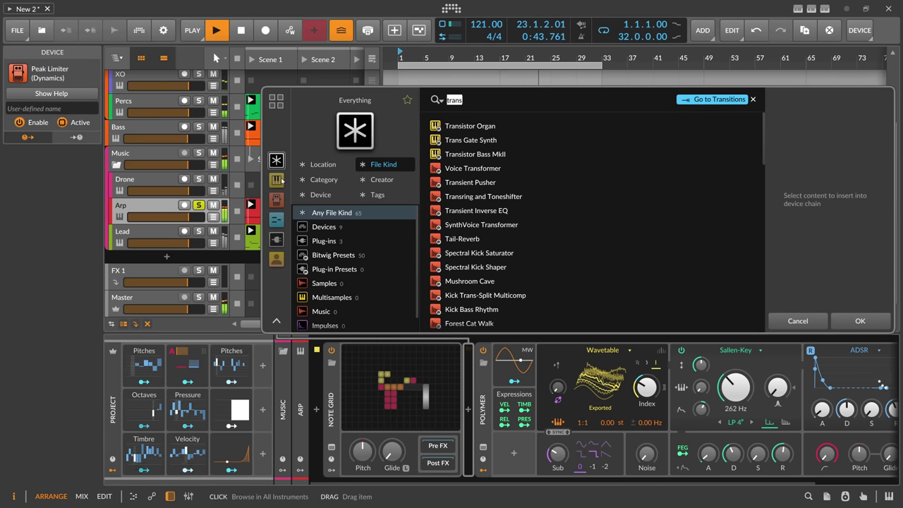
left_click(276, 219)
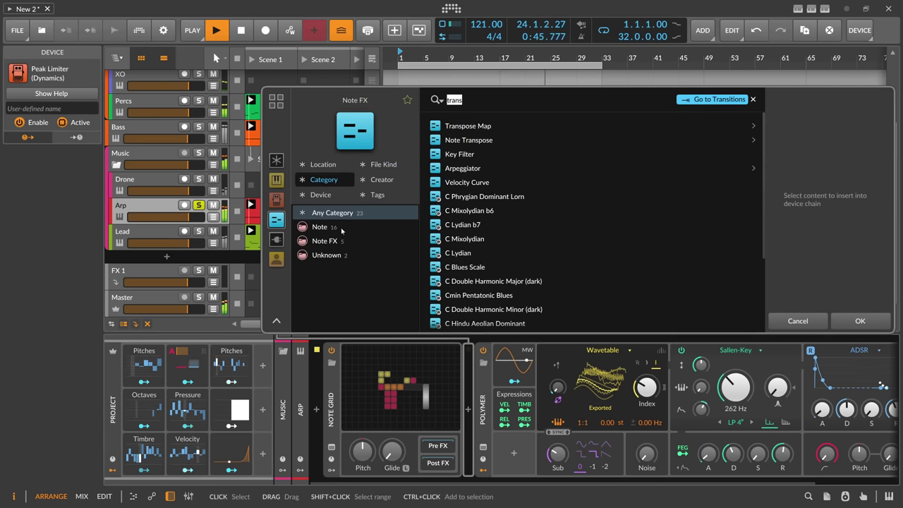
double_click(471, 141)
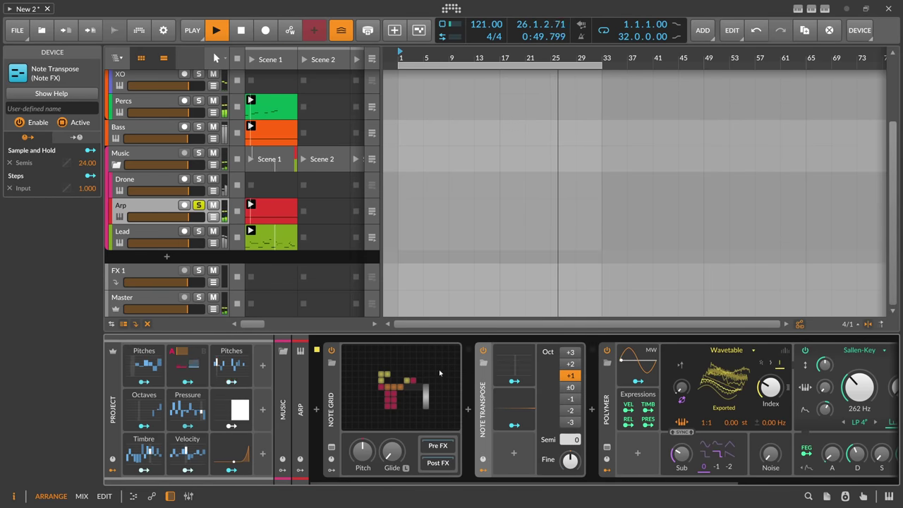
Lengthen the decay and release of Polymer's ADSR envelope on the Arp track.
left_click_drag(369, 485, 488, 485)
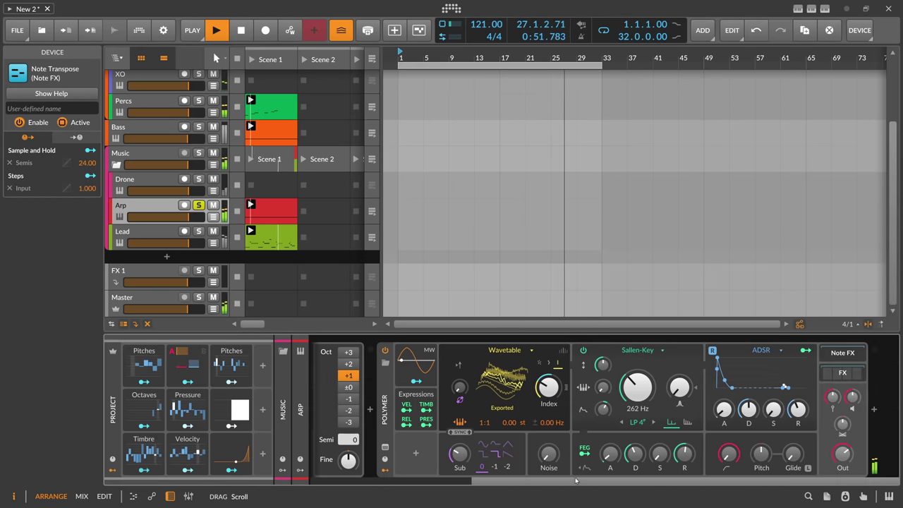
mouse_move(729, 453)
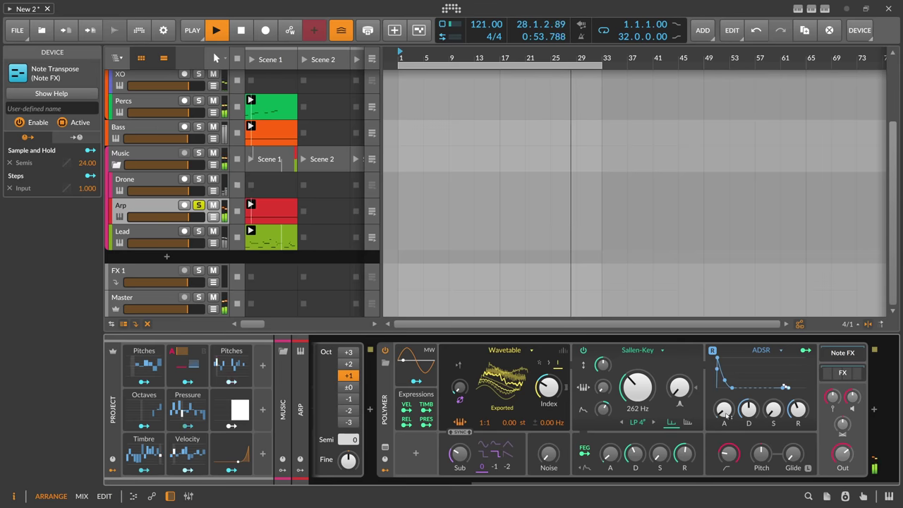
mouse_move(749, 410)
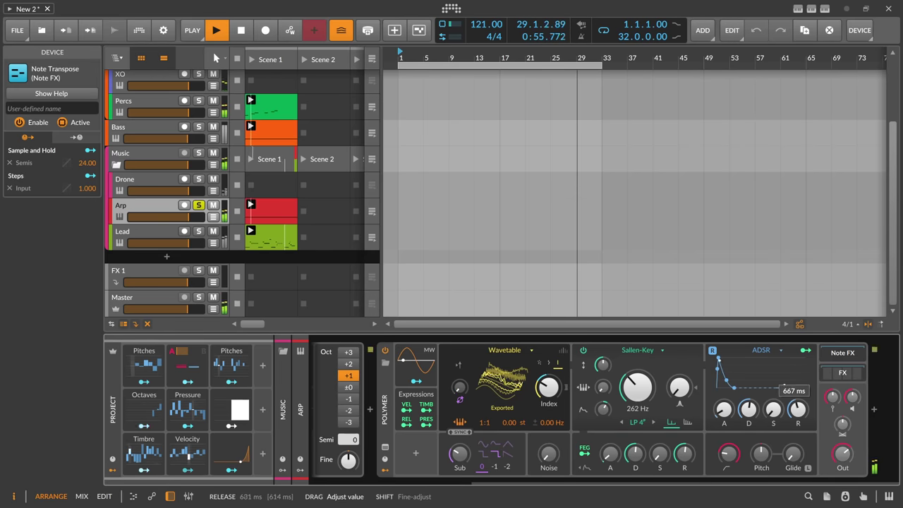
left_click_drag(748, 409, 749, 404)
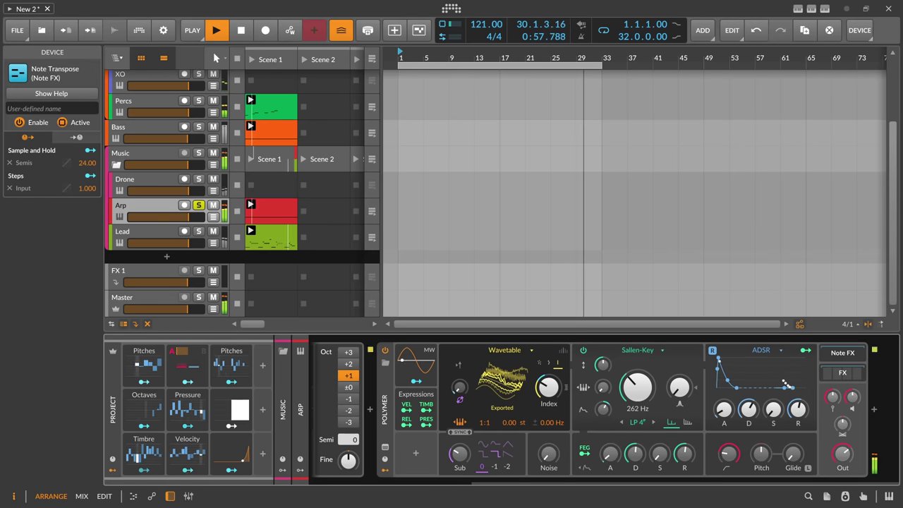
Unsolo the Arp track so that it plays together with the other tracks.
mouse_move(611, 453)
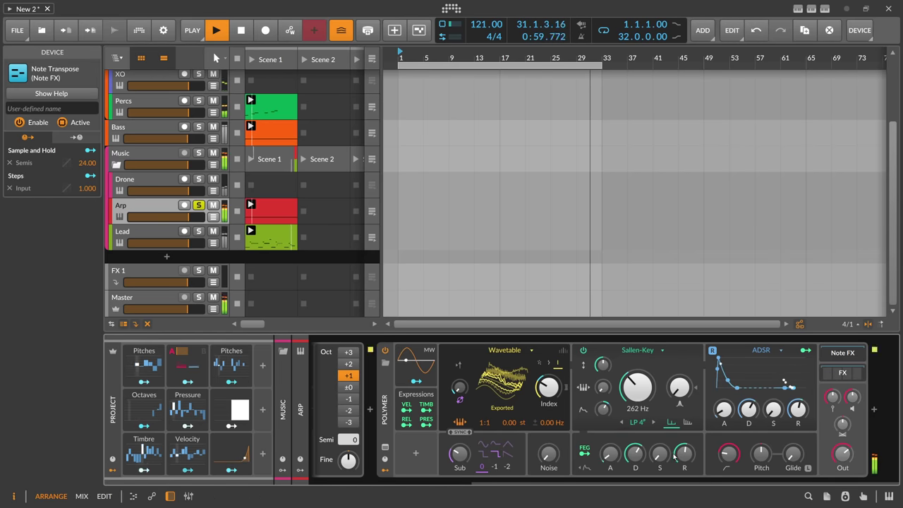
mouse_move(798, 408)
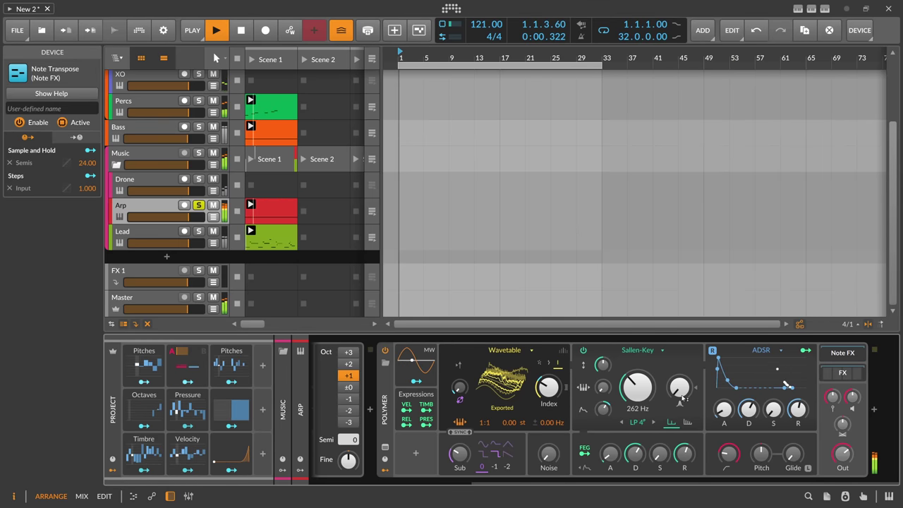
mouse_move(749, 409)
left_click(166, 209)
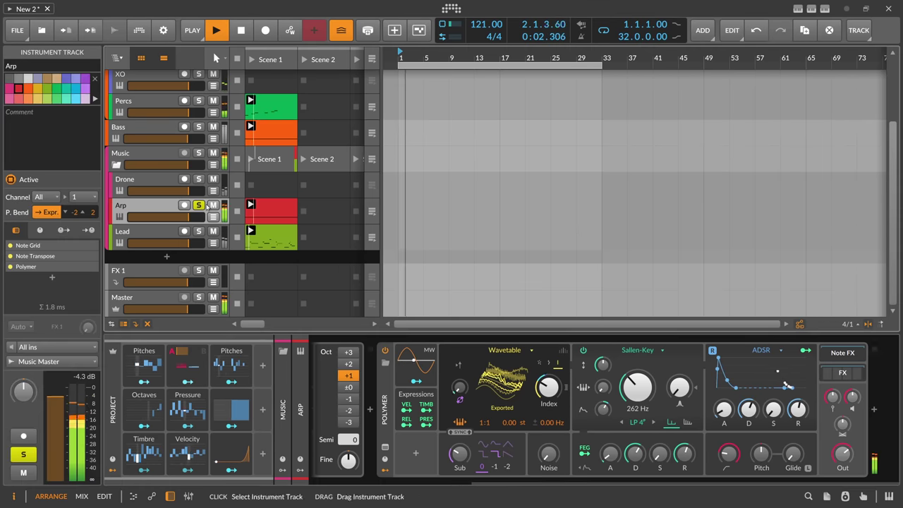
left_click(199, 205)
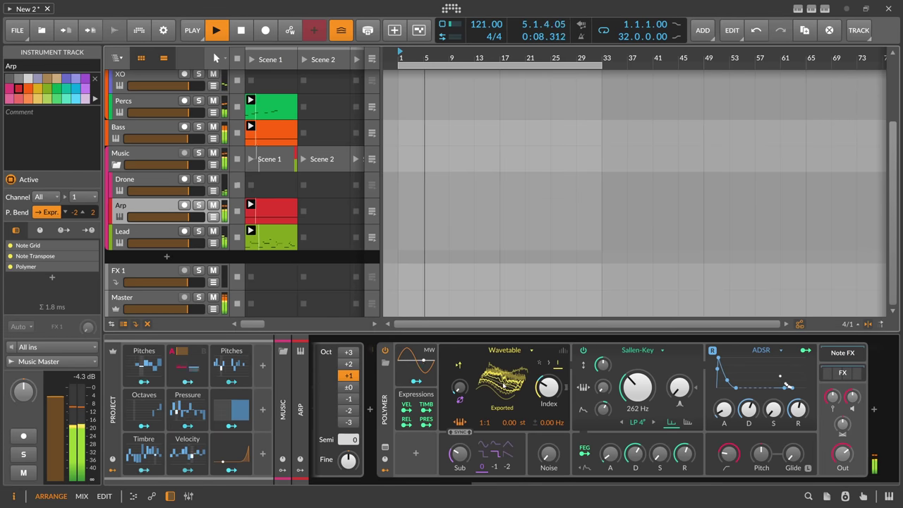
Set the unison of Polymer's wavetable oscillator to 16 voices with a detune of 14 cents.
left_click(557, 367)
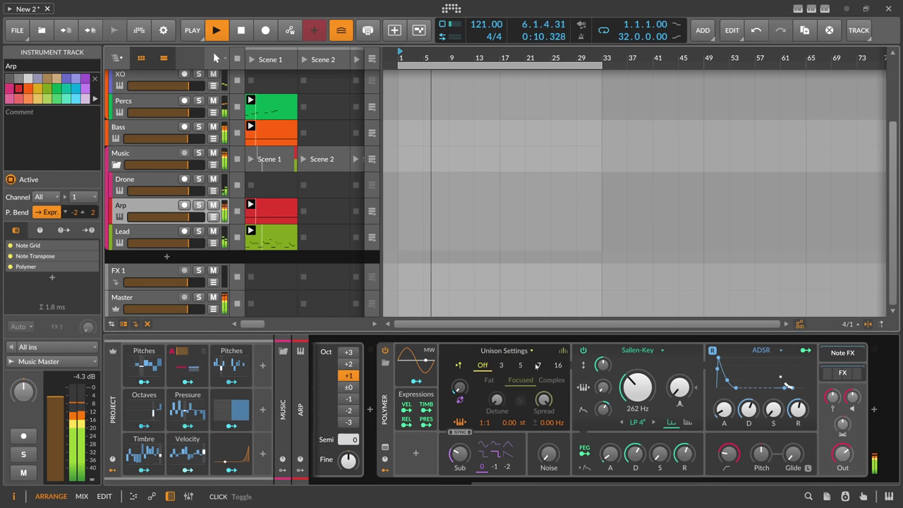
left_click_drag(520, 403, 520, 398)
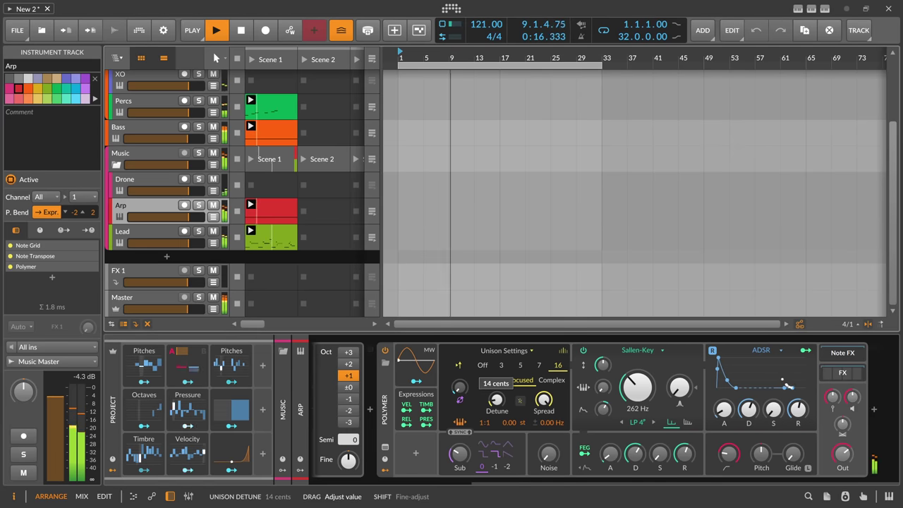
left_click(563, 350)
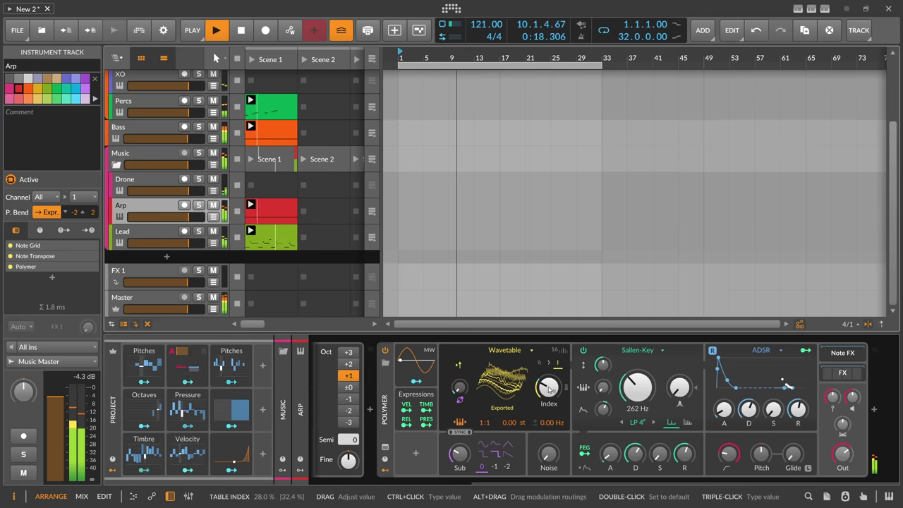
Adjust the Pressure modulation of the cutoff modulation amount in Polymer's Sallen-Key filter and switch the filter mode to LP 6.
left_click_drag(602, 410, 602, 408)
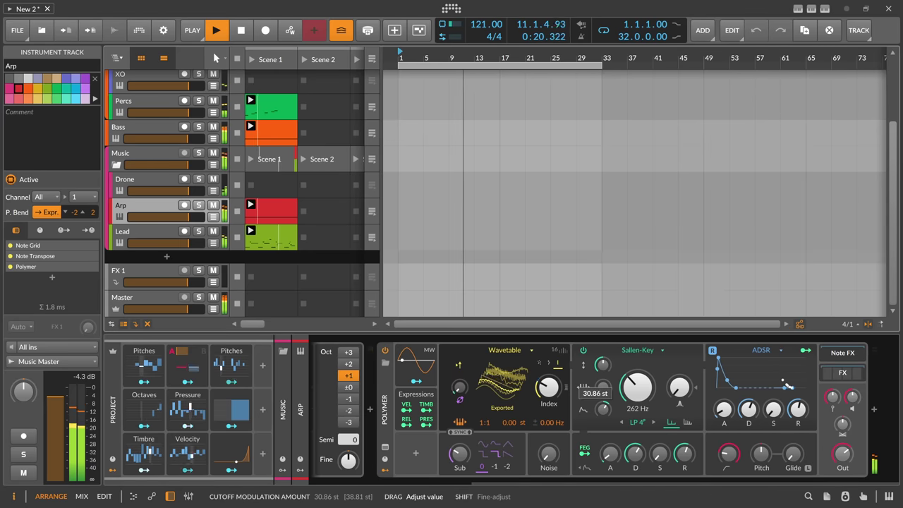
right_click(602, 408)
left_click(675, 464)
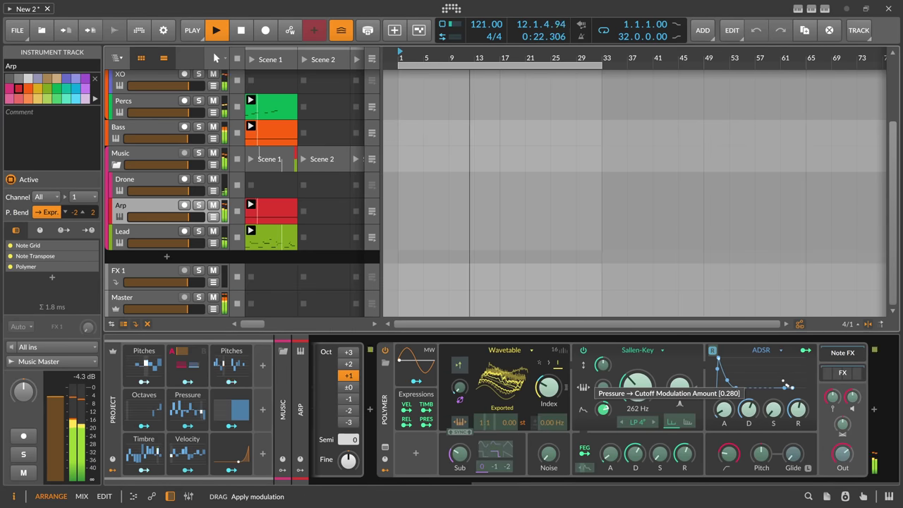
key("Escape")
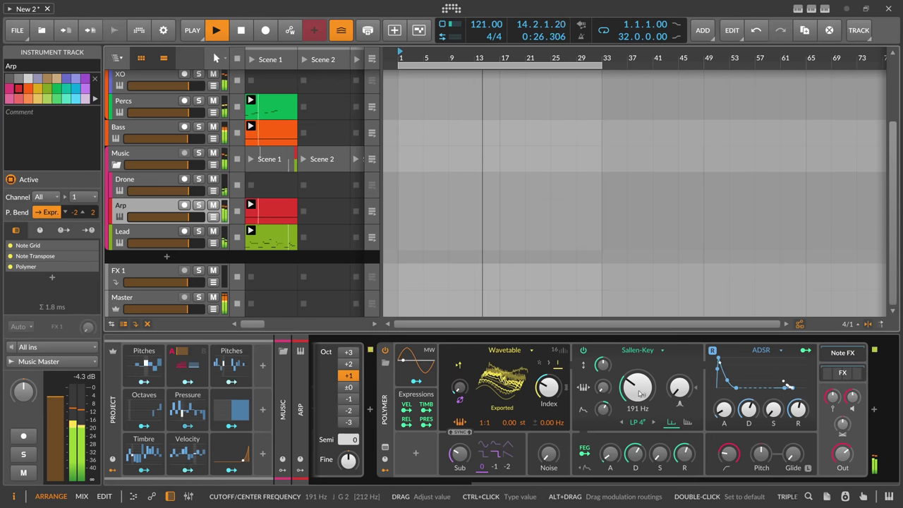
left_click(655, 422)
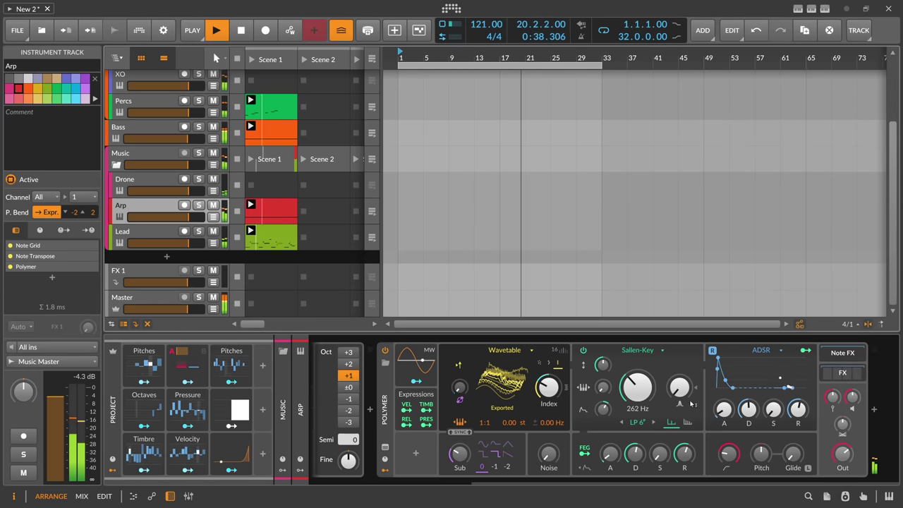
Stop playback and generate a random project filename with the Randomizer, selecting it for reuse.
key("Left")
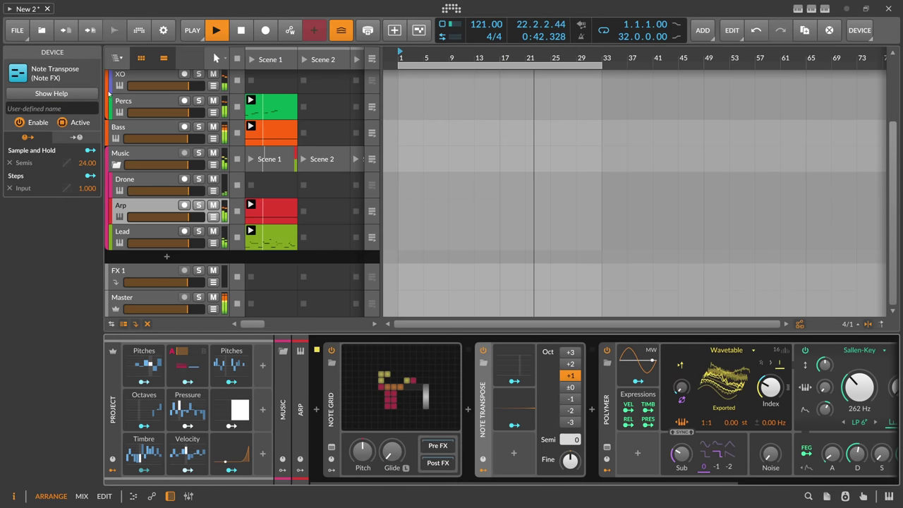
key("space")
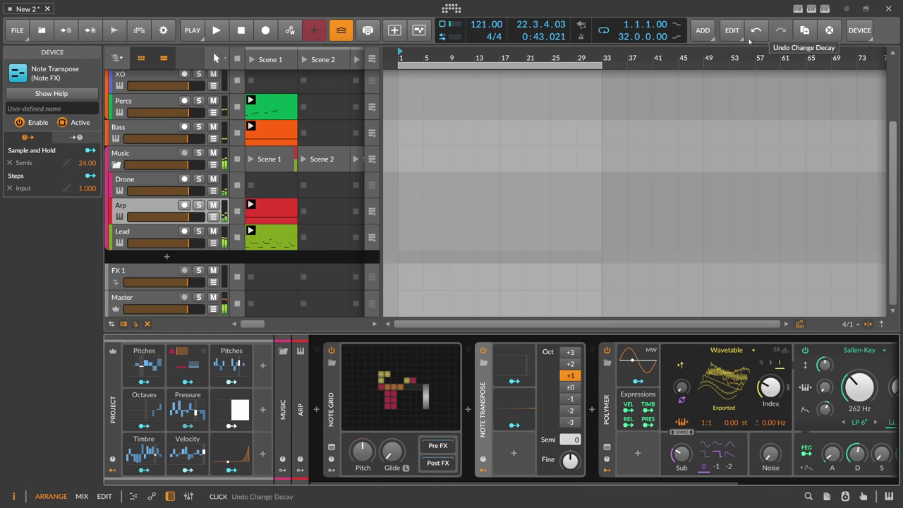
key("ctrl+r")
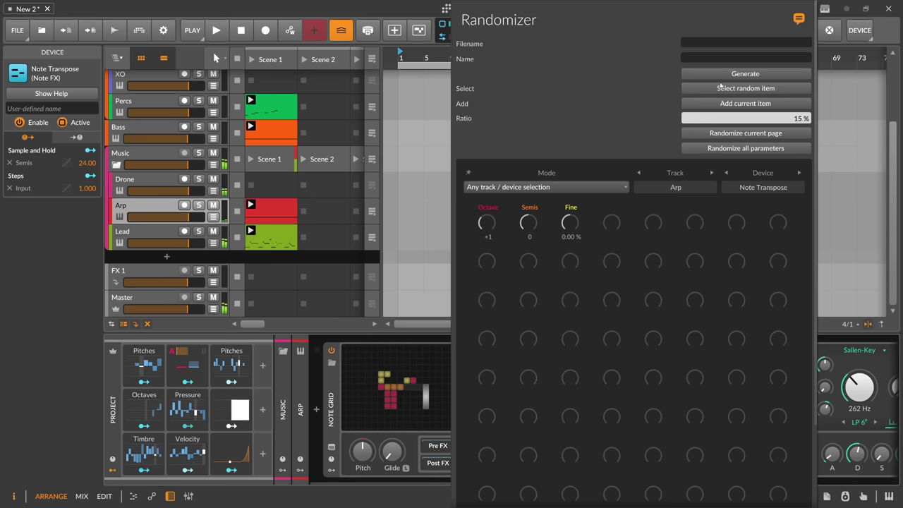
left_click(720, 74)
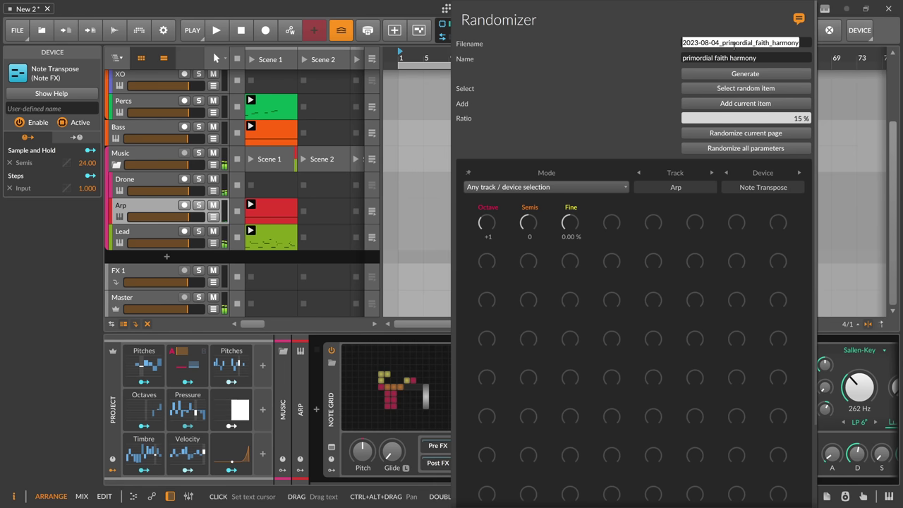
key("Escape")
Save the project as 2023-08-04_EDM_primordial_faith_harmony.
left_click(17, 30)
left_click(40, 125)
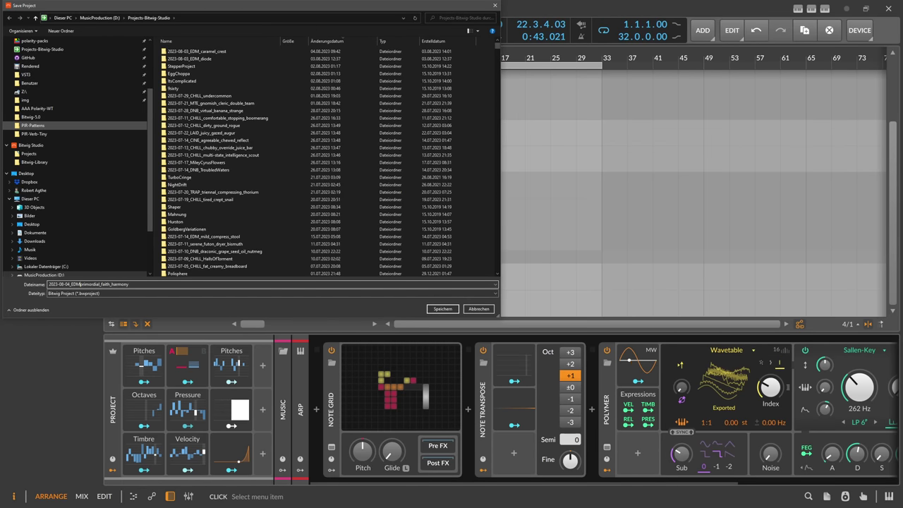
key("Return")
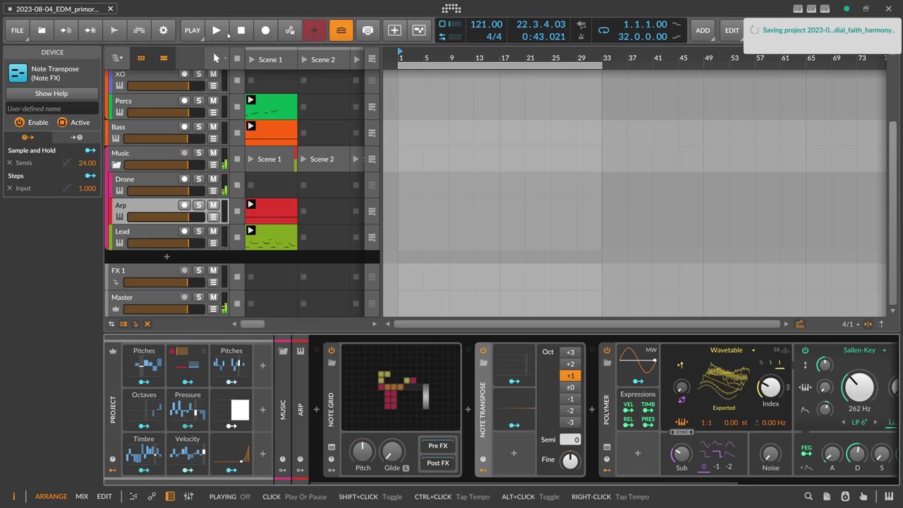
Collapse the Drums and Music groups in the track list.
left_click(141, 180)
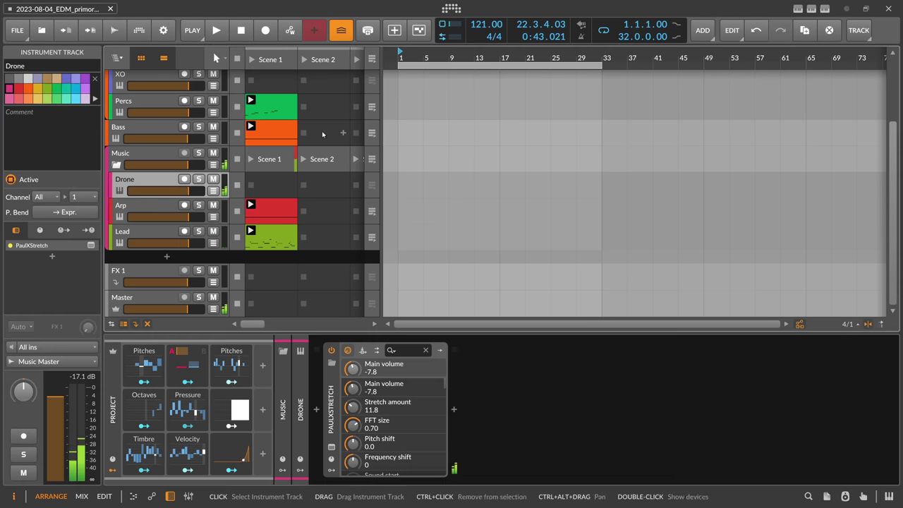
scroll(178, 149, "up", 3)
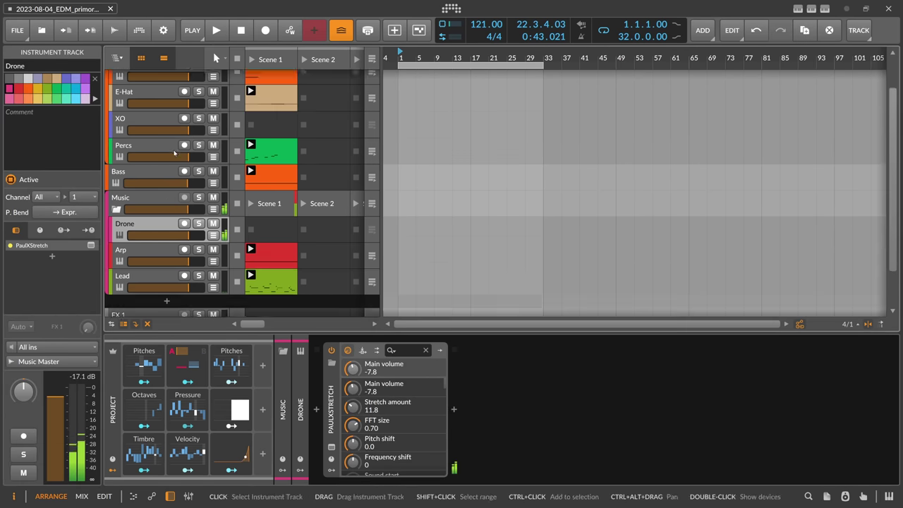
left_click(134, 78)
left_click(116, 89)
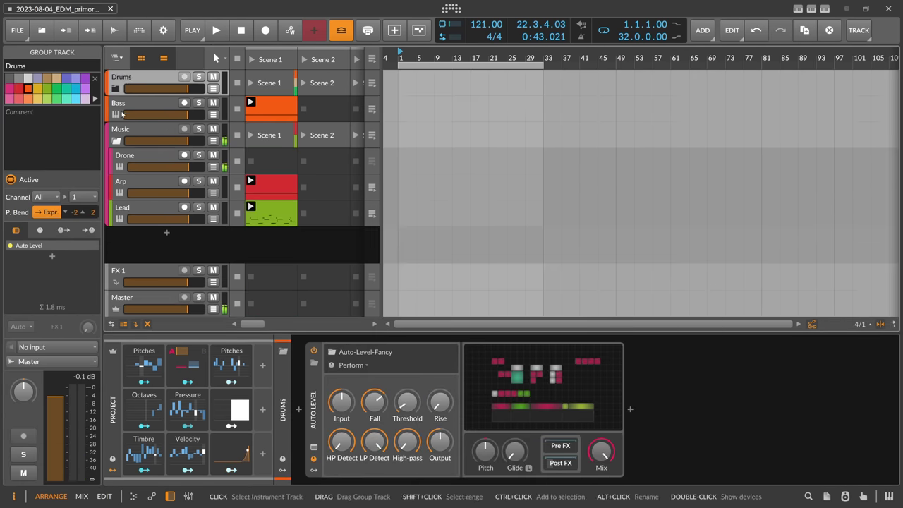
left_click(118, 140)
left_click(138, 129)
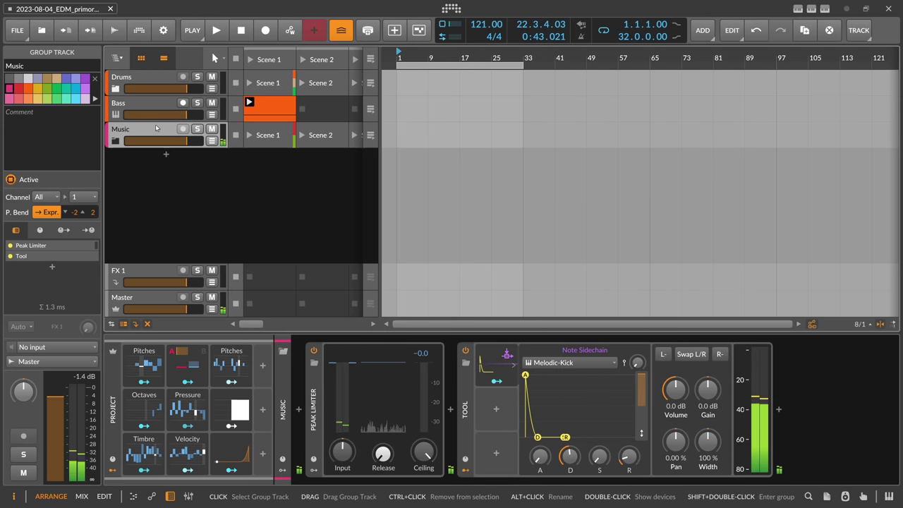
Solo the Bass track and start playback.
left_click(137, 107)
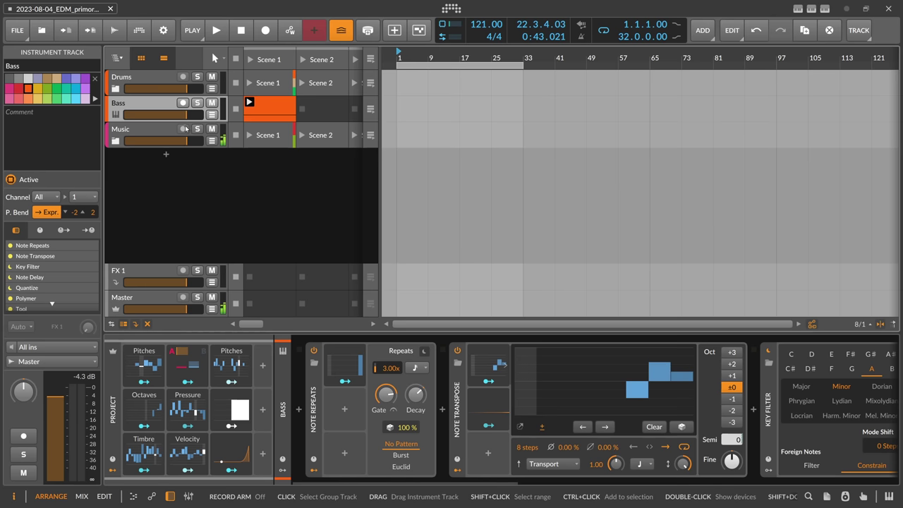
left_click(197, 103)
key("space")
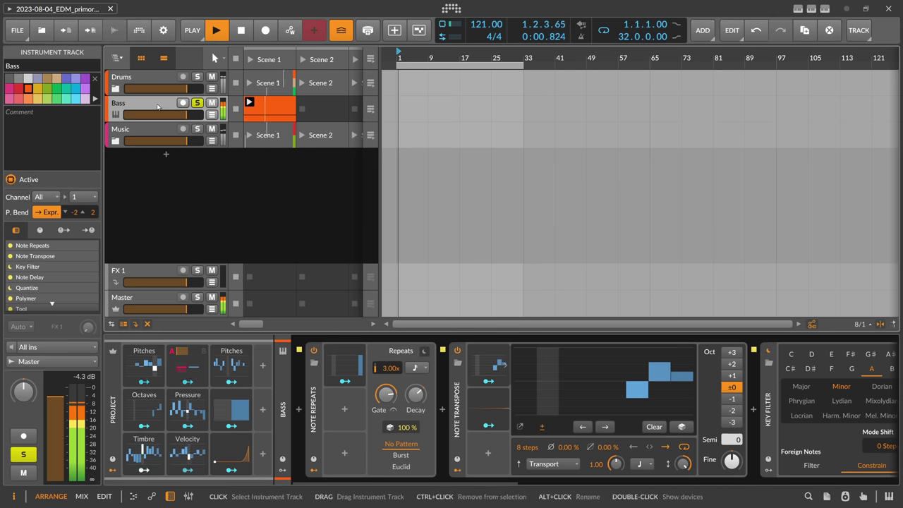
Add a Macro modulator to the project modulators and name it Expression.
left_click(263, 366)
type("mac")
key("Down")
key("Return")
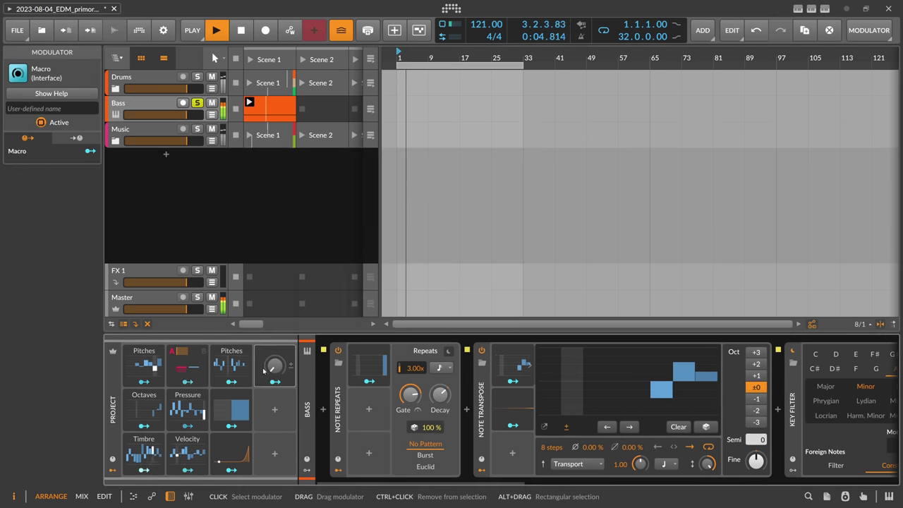
type("E")
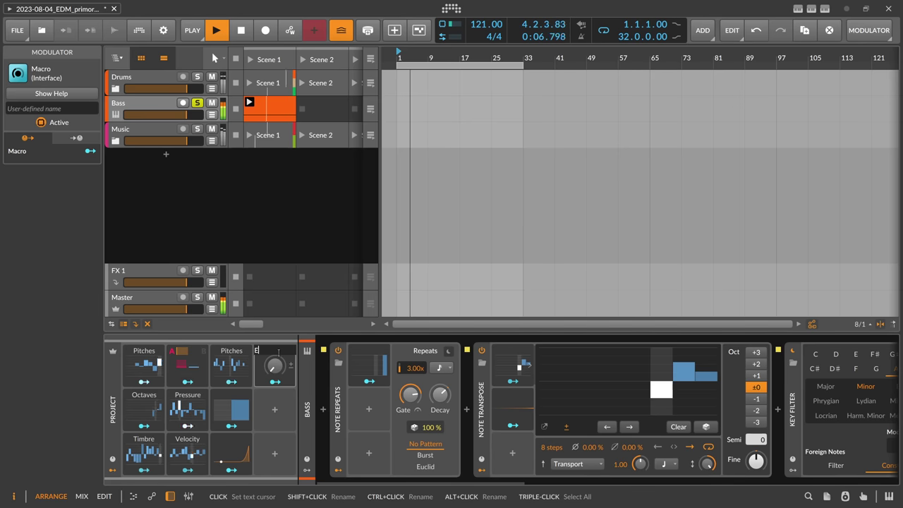
type("xpression")
key("Return")
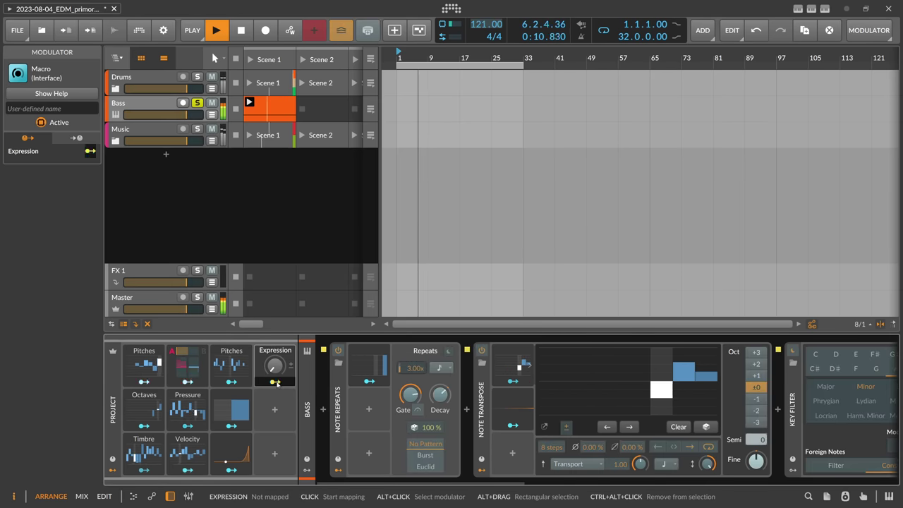
Map the Expression macro to the Freq Mod, Index, PhaseMod and vibrato Pitch modulation amounts of the Arp track's Polymer.
left_click(168, 135)
left_click(116, 141)
left_click(143, 167)
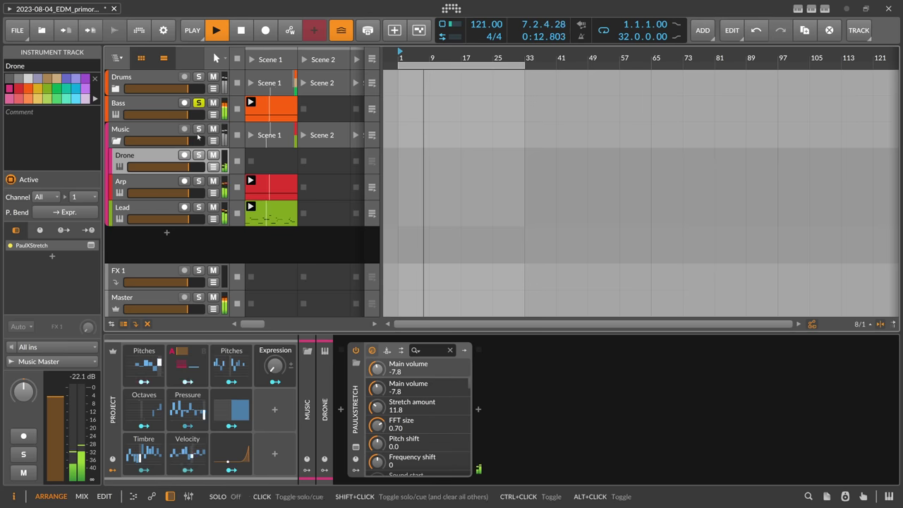
left_click(167, 189)
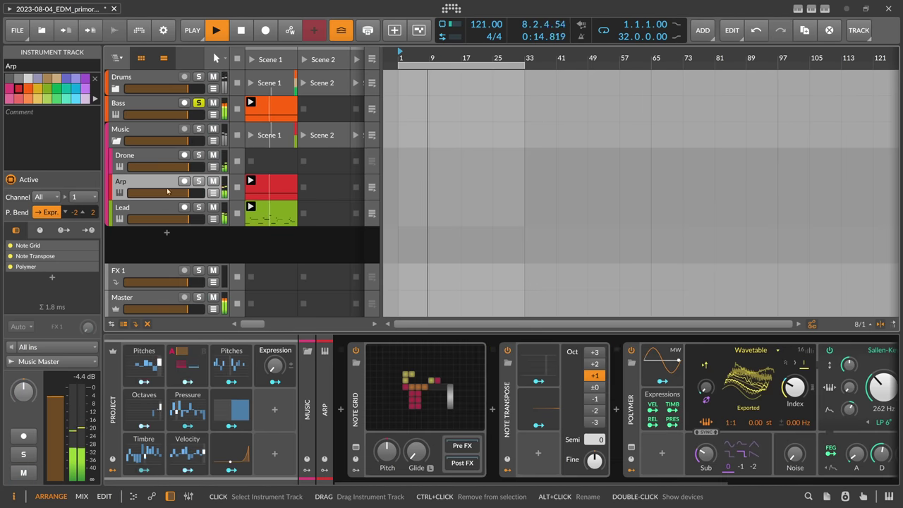
left_click(630, 399)
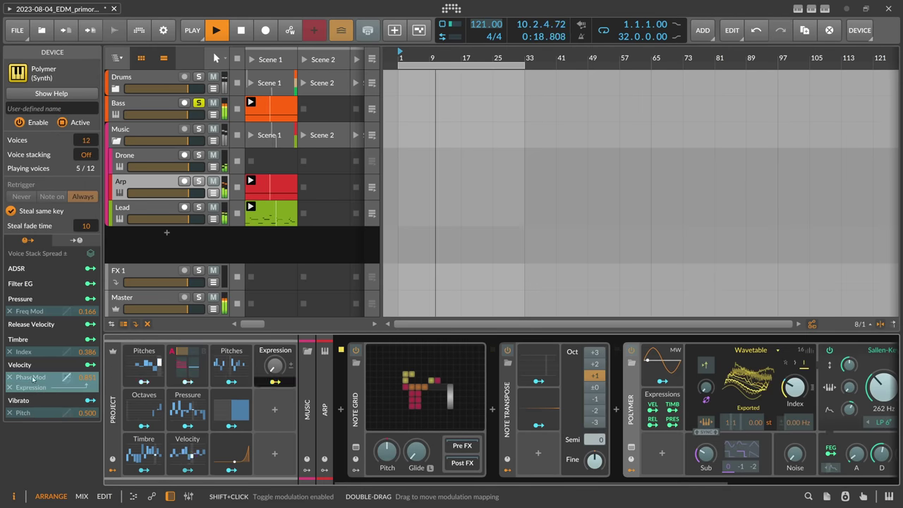
left_click(36, 409)
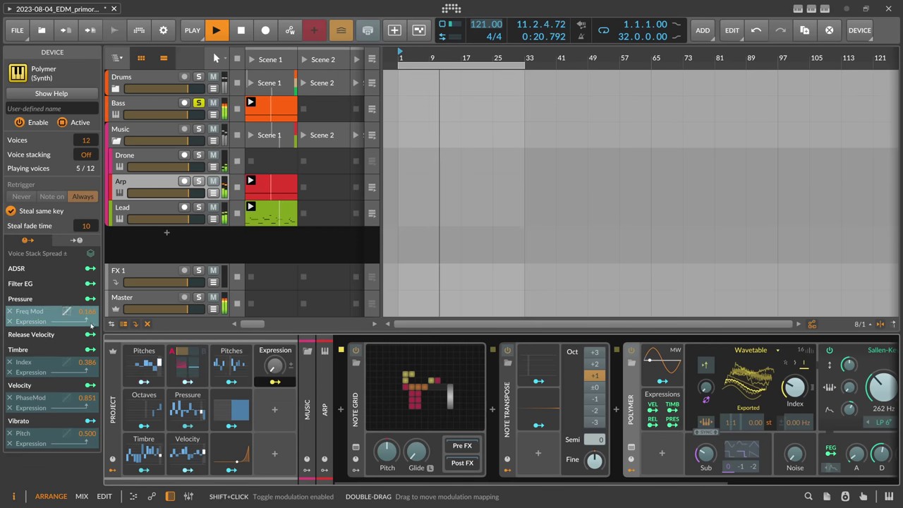
Show the modulation routings of the Lead track's Polysynth and expand the Drums group.
left_click(138, 206)
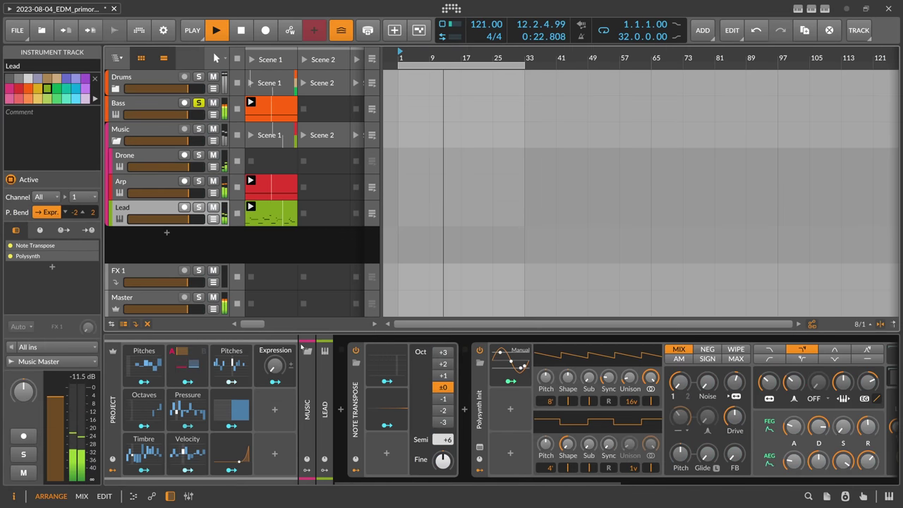
left_click(395, 409)
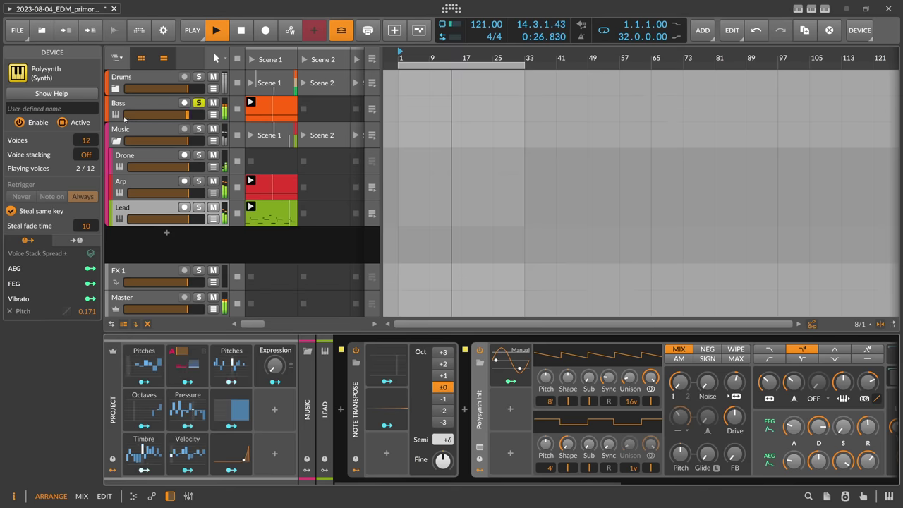
left_click(116, 89)
scroll(152, 197, "down", 2)
scroll(151, 197, "down", 1)
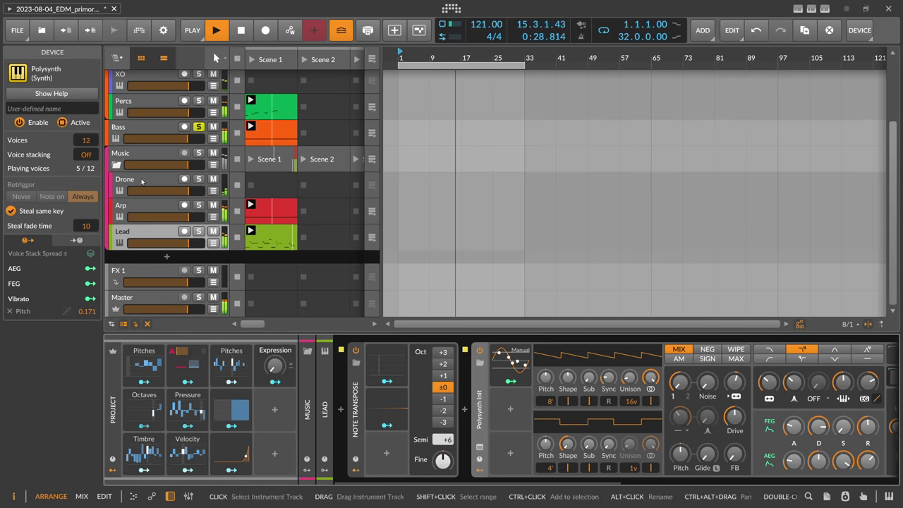
Map the Expression macro to the Oscs/Noise, Index and vibrato Pitch modulation amounts of the Bass track's Polymer.
left_click(148, 129)
scroll(488, 473, "down", 6)
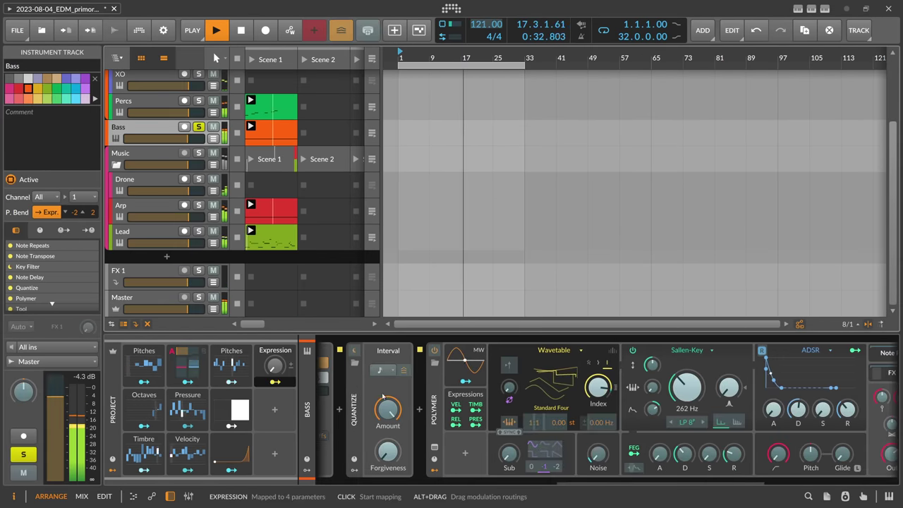
left_click(26, 298)
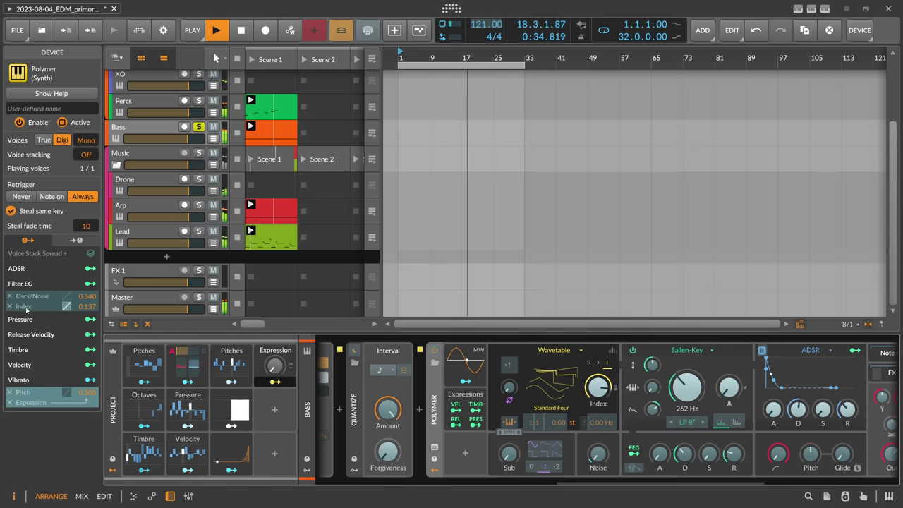
mouse_move(274, 365)
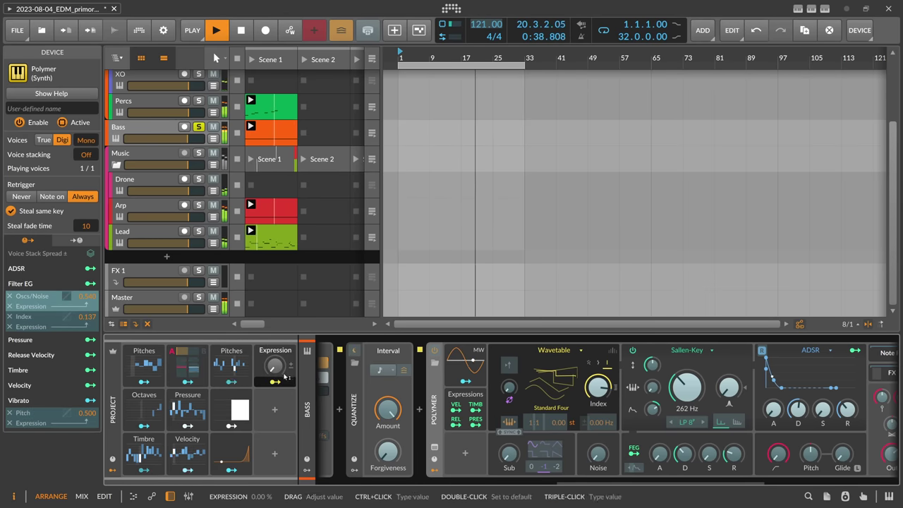
Add a second Macro modulator to the project modulators below Expression.
left_click(275, 409)
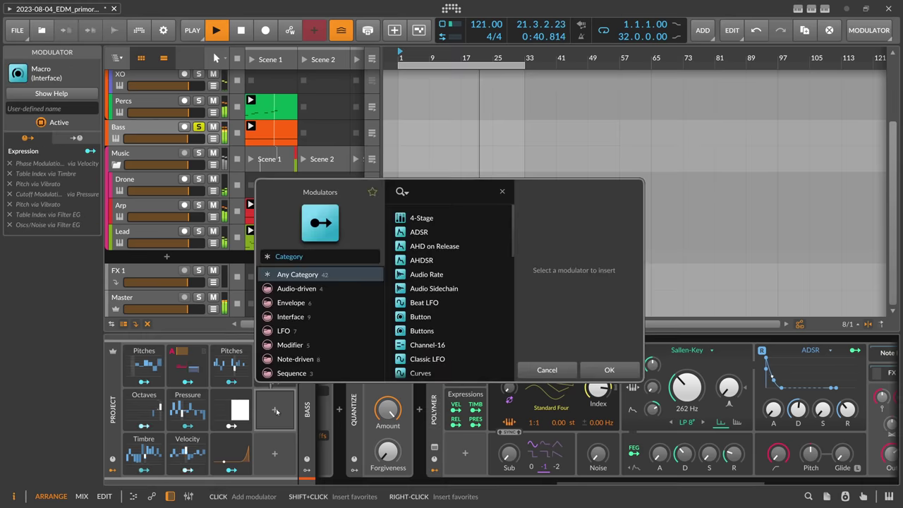
type("macro")
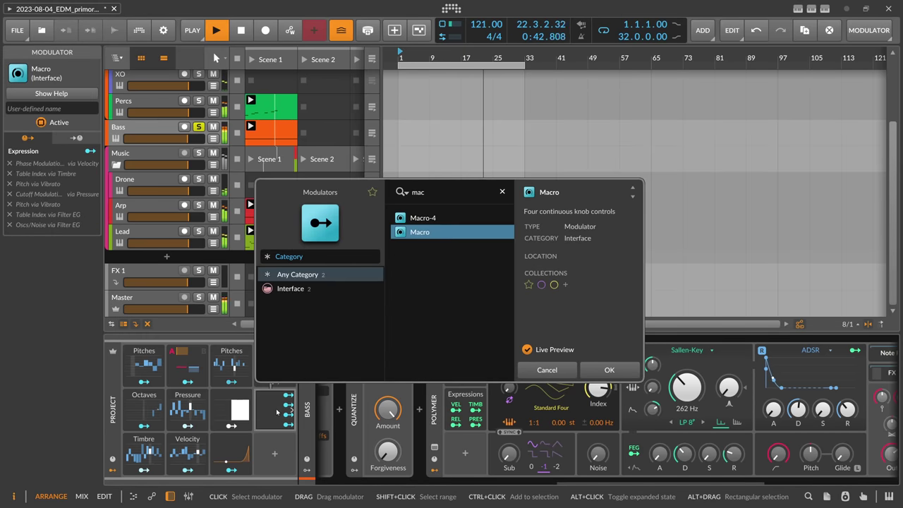
key("Return")
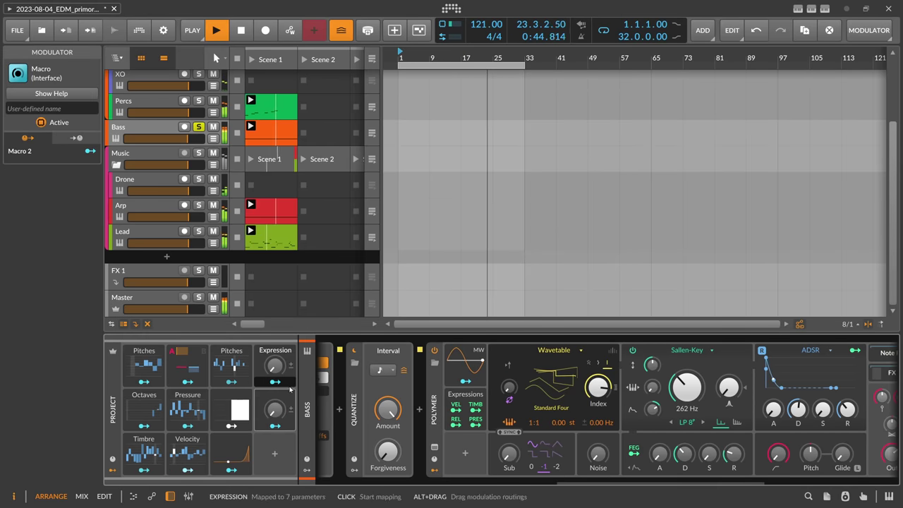
Map the new macro to the Bass Polymer filter's Freq Mod at about -0.42 and its Cutoff at -8.00.
left_click(274, 425)
left_click_drag(668, 392, 669, 381)
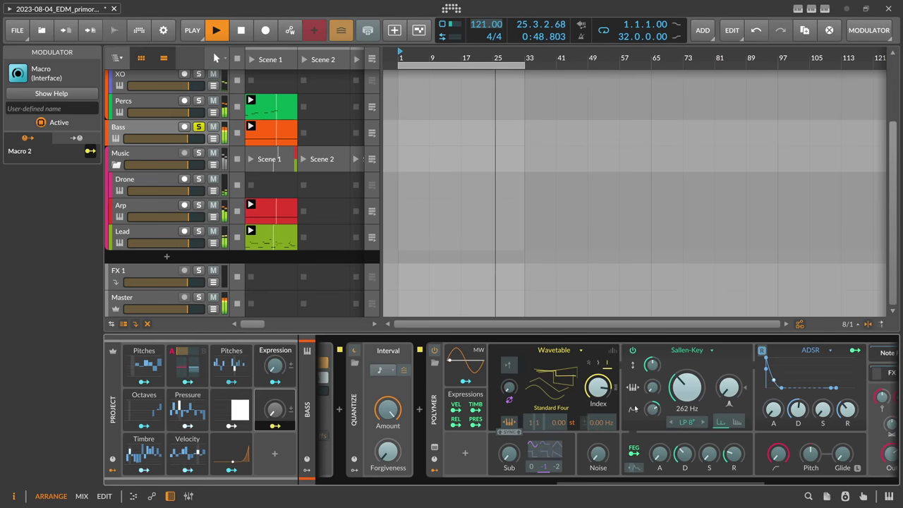
left_click_drag(656, 417, 653, 402)
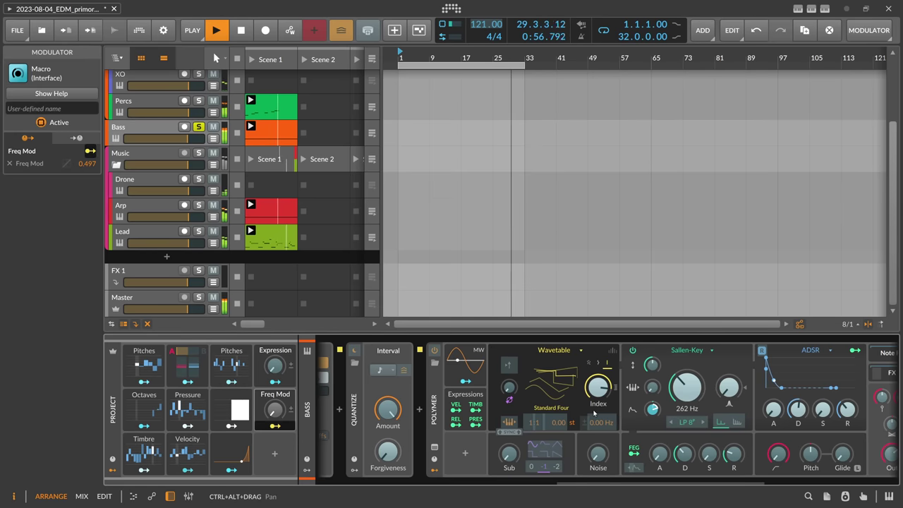
key("ctrl+z")
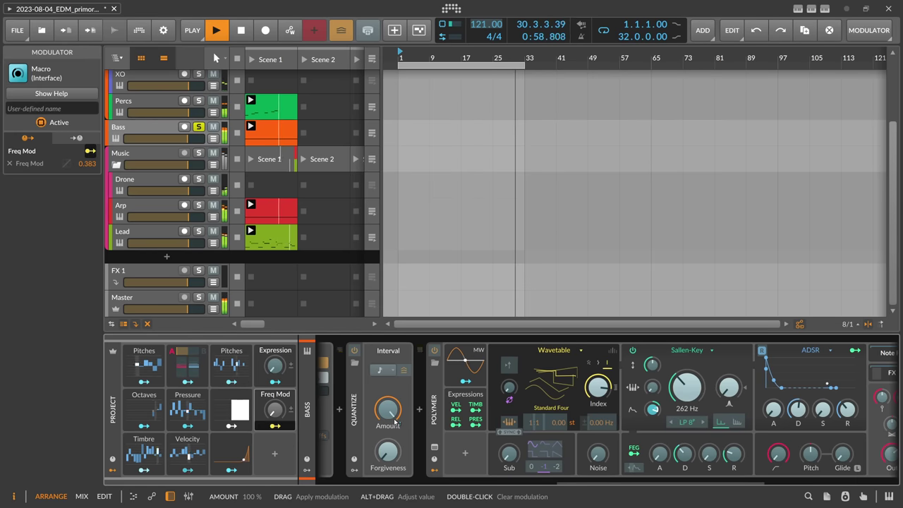
key("ctrl+z")
key("ctrl+shift+z")
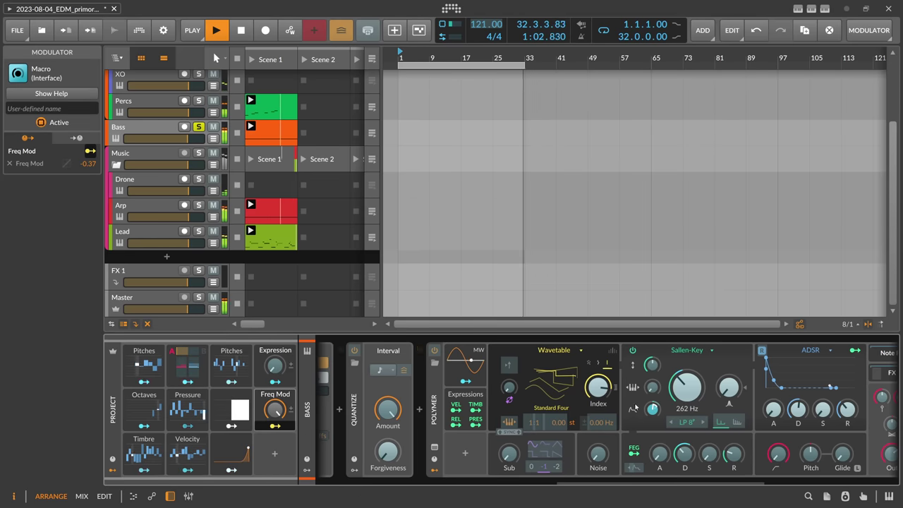
left_click_drag(687, 388, 687, 397)
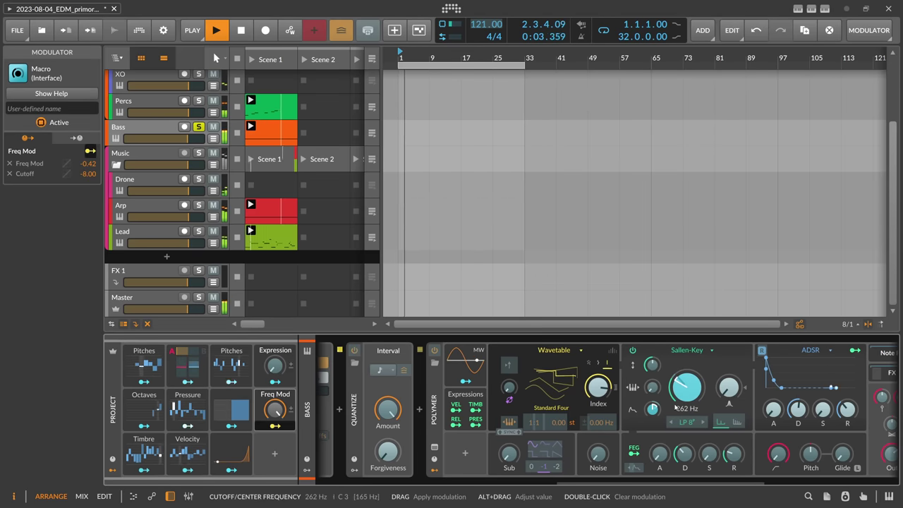
Map the same macro to the Bass Polymer's two envelope Attacks at about 0.143 and 0.131 and to its wavetable Index at about -0.38.
left_click_drag(774, 410, 774, 402)
left_click_drag(659, 454, 659, 448)
left_click_drag(598, 386, 598, 398)
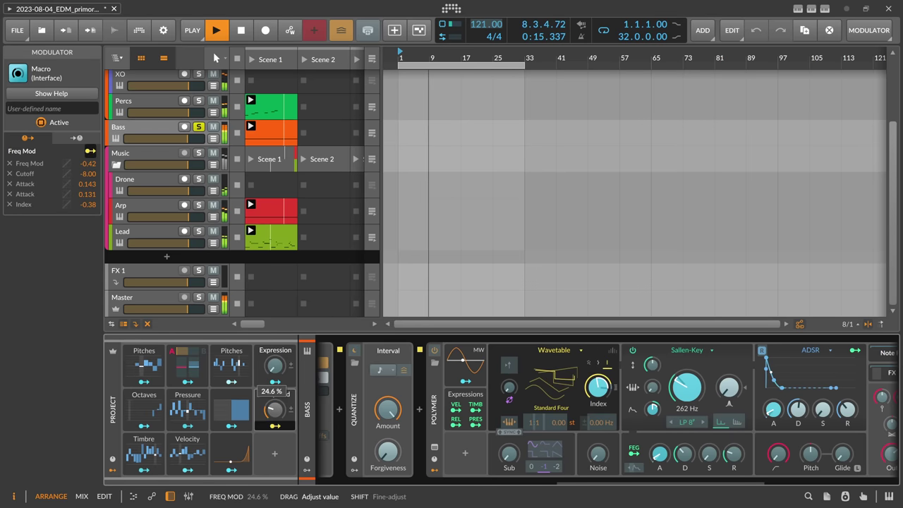
Rename the new project macro to Mute.
left_click(286, 394)
type("Mute")
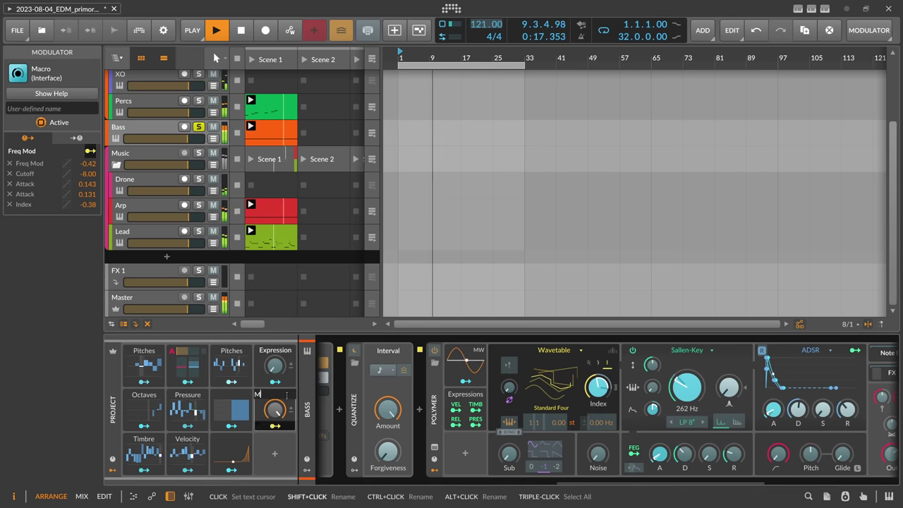
key("Return")
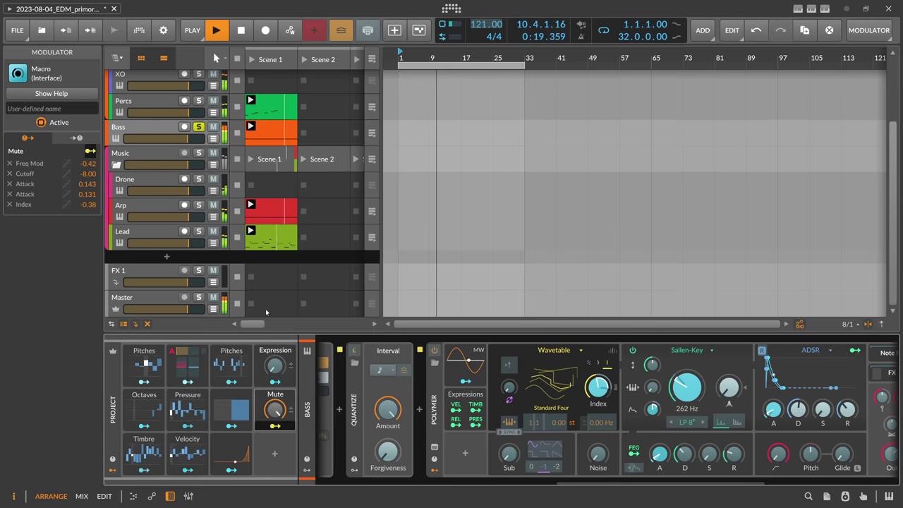
Map the Mute macro to the velocity sensitivity and Decay of the E-Hat device on the E-Hat track.
scroll(202, 134, "up", 2)
scroll(202, 134, "up", 2)
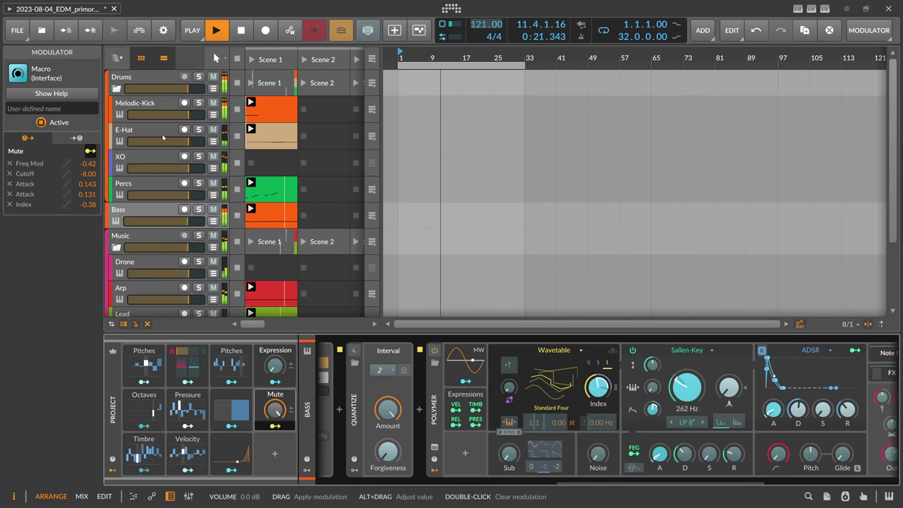
left_click(202, 134)
left_click(275, 425)
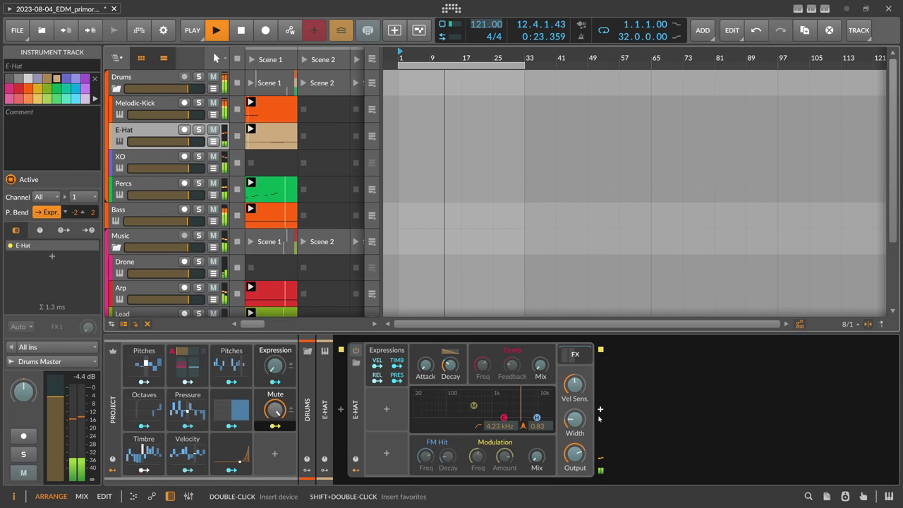
left_click_drag(576, 385, 575, 365)
left_click_drag(450, 365, 450, 358)
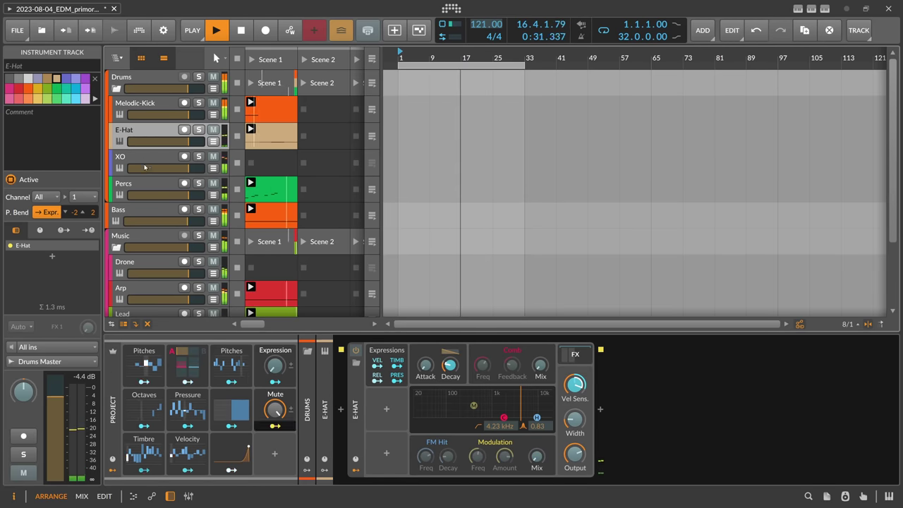
Collapse the nested Note Delay chain of the second Note FX layer on the Melodic-Kick track.
left_click(141, 163)
left_click(137, 106)
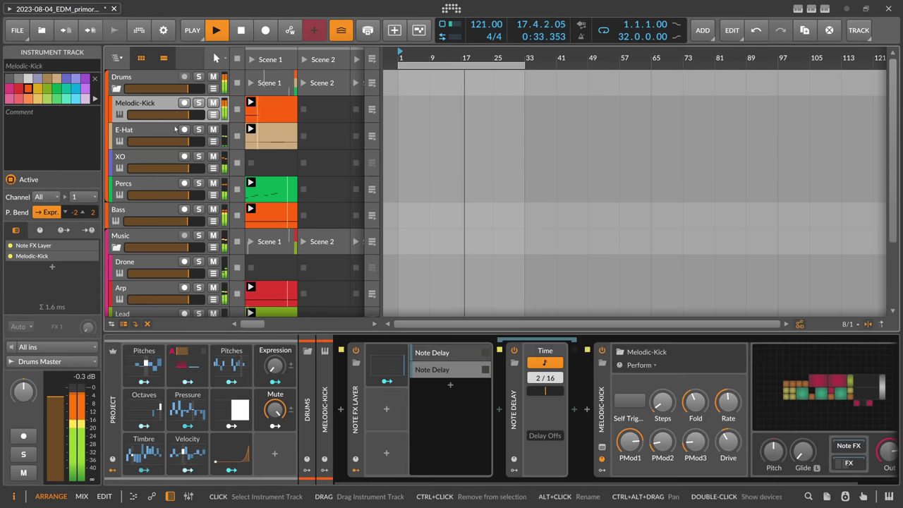
left_click(457, 370)
key("Delete")
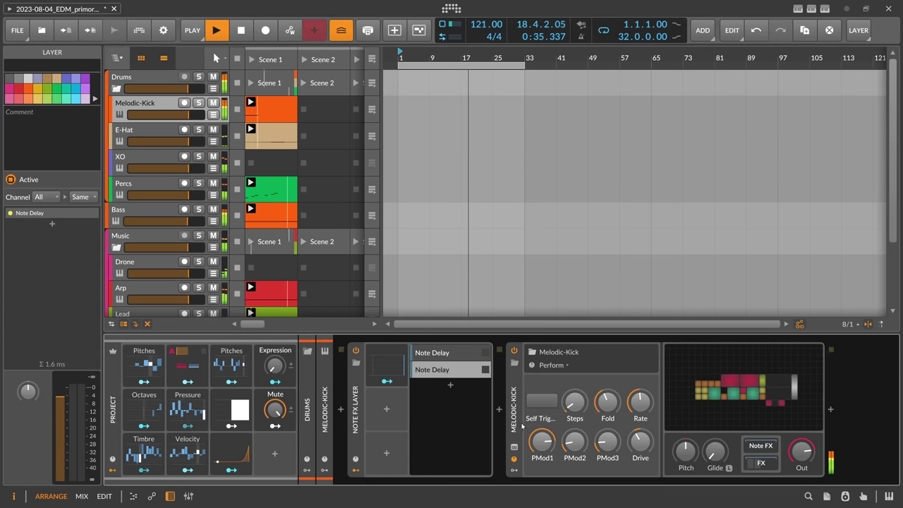
Insert a Filter device at the end of the Melodic-Kick chain and map the Mute macro to lower its cutoff frequency.
left_click(831, 410)
type("filter")
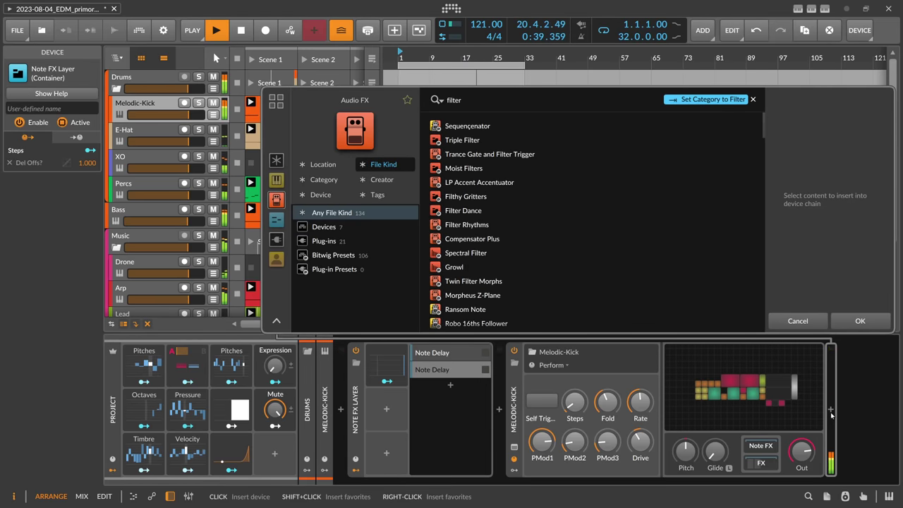
left_click(332, 225)
double_click(453, 126)
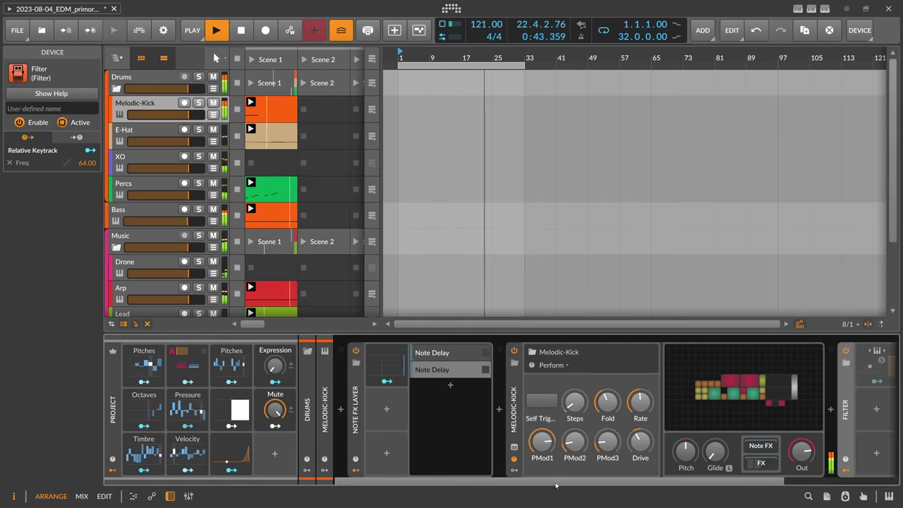
left_click(275, 426)
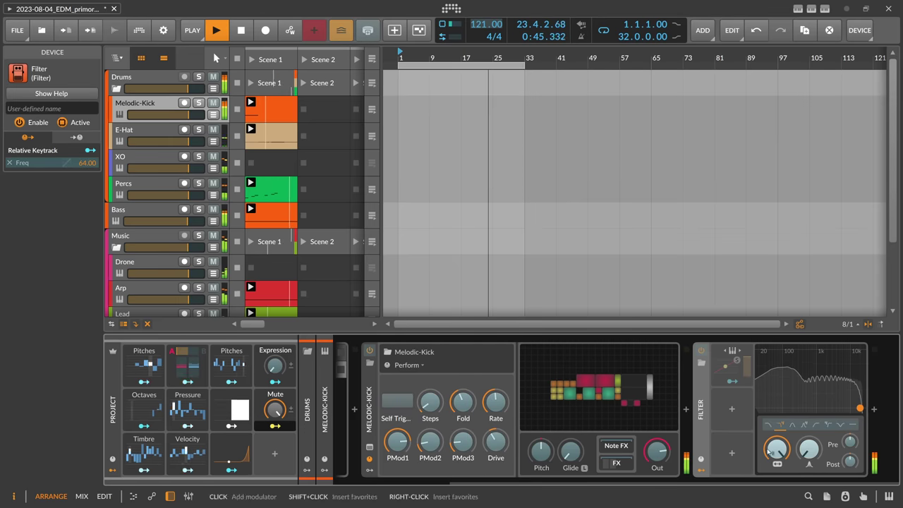
left_click_drag(777, 449, 777, 493)
Insert a Filter after PaulXStretch on the Drone track and map the Mute macro to lower its cutoff frequency.
scroll(177, 261, "down", 3)
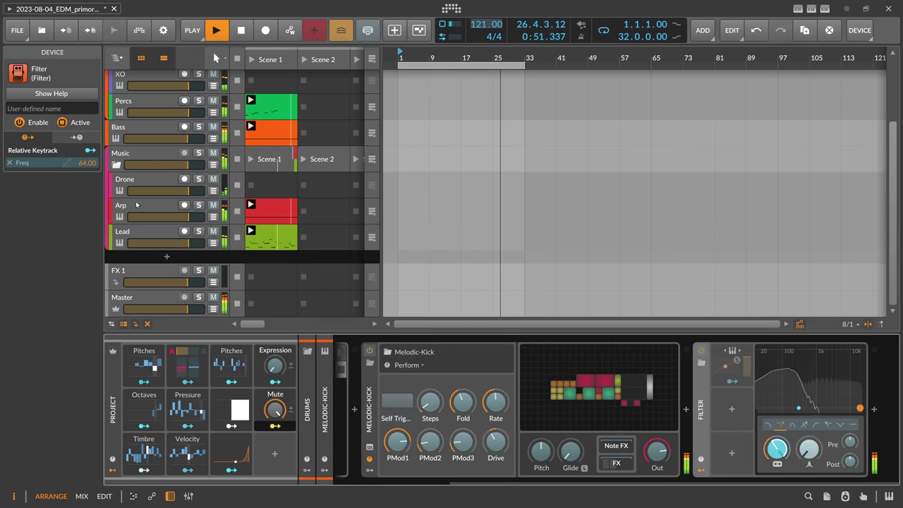
left_click(148, 187)
left_click(479, 409)
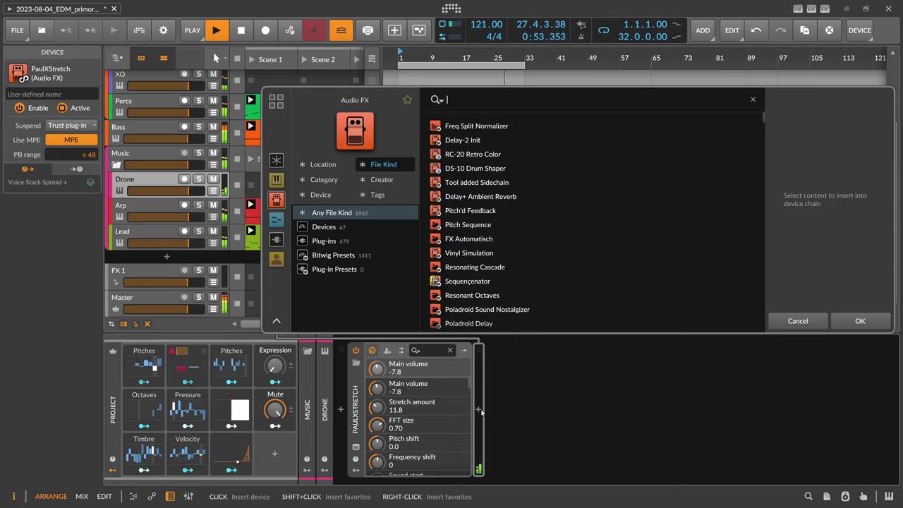
type("filter")
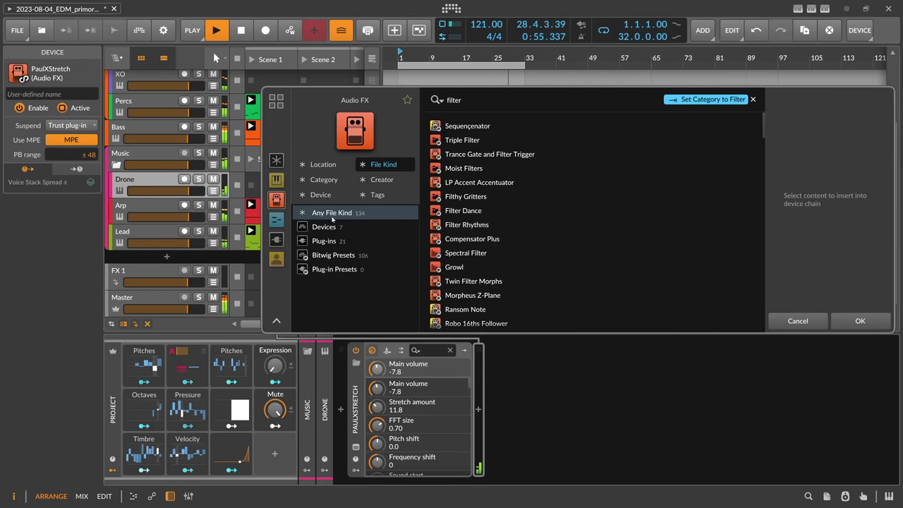
left_click(324, 227)
left_click(462, 125)
double_click(463, 125)
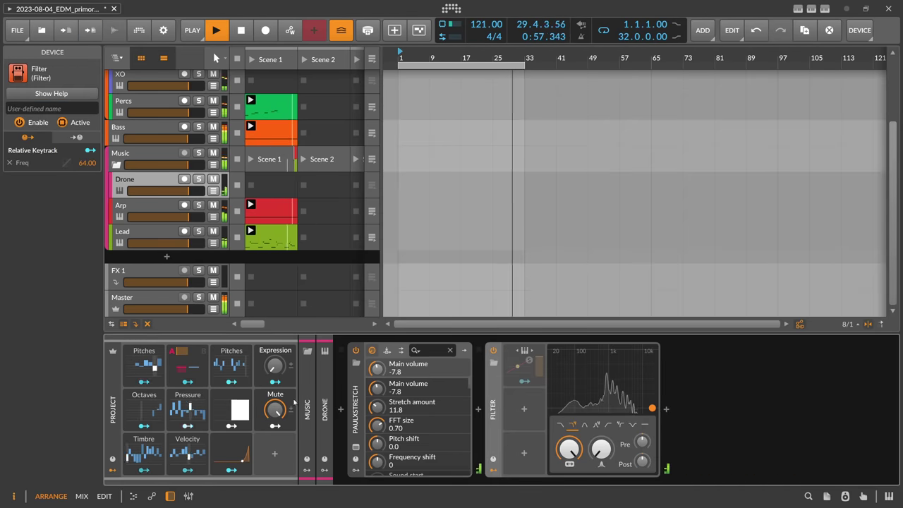
left_click_drag(570, 448, 570, 487)
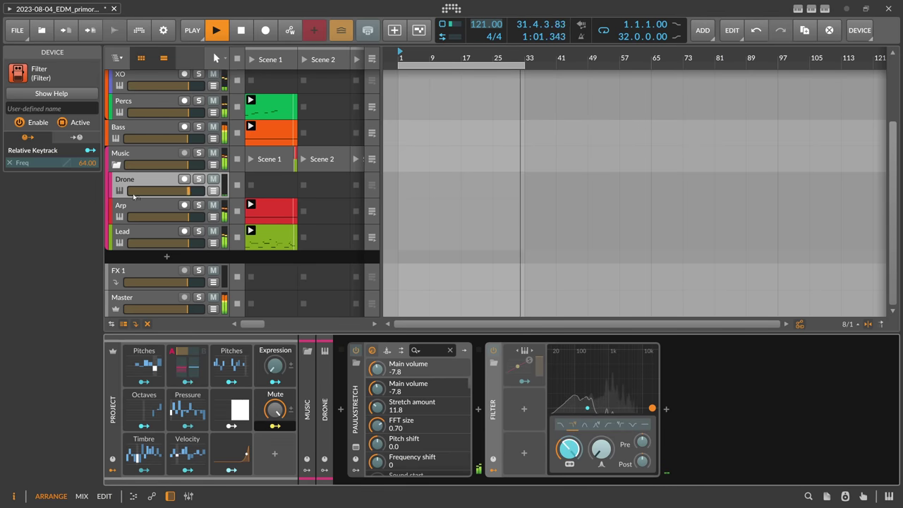
Map the Mute macro to the Arp Polymer filter's cutoff at about -7 semitones and to its Freq Mod amount.
left_click(144, 211)
scroll(369, 389, "right", 5)
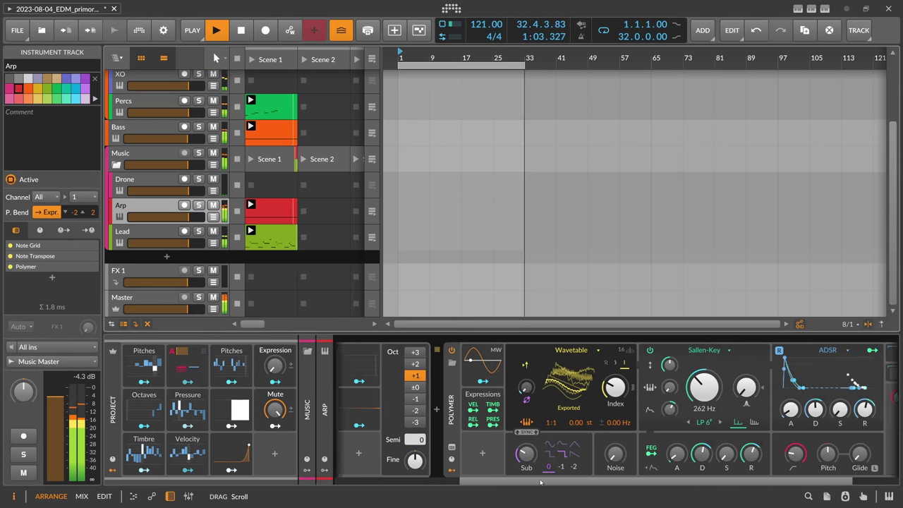
left_click(232, 425)
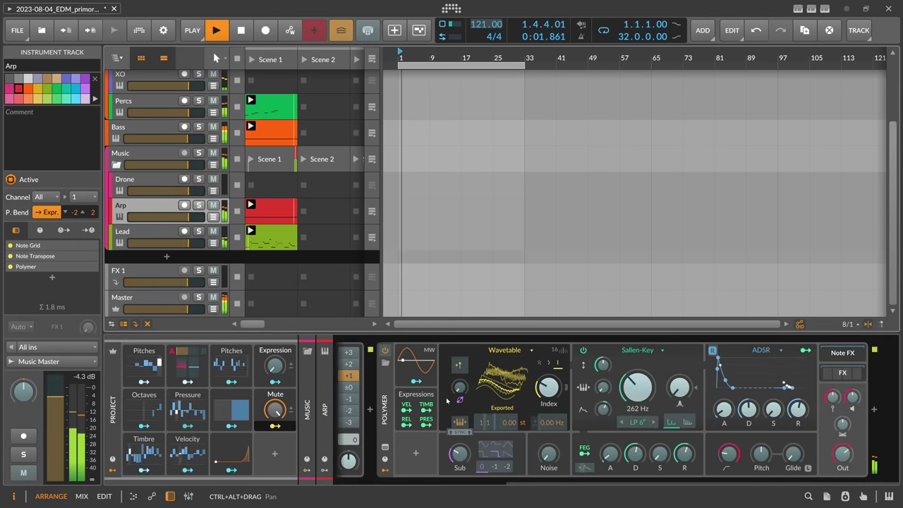
left_click_drag(637, 386, 640, 404)
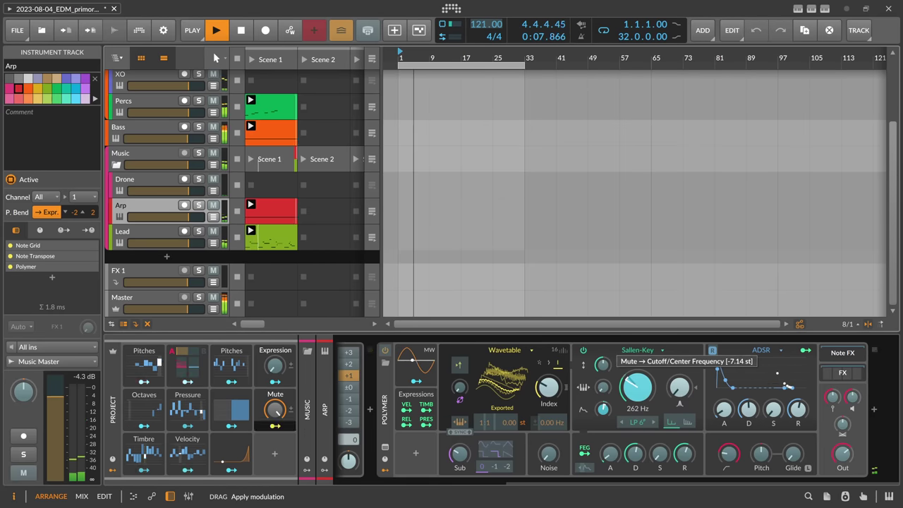
left_click_drag(640, 404, 640, 405)
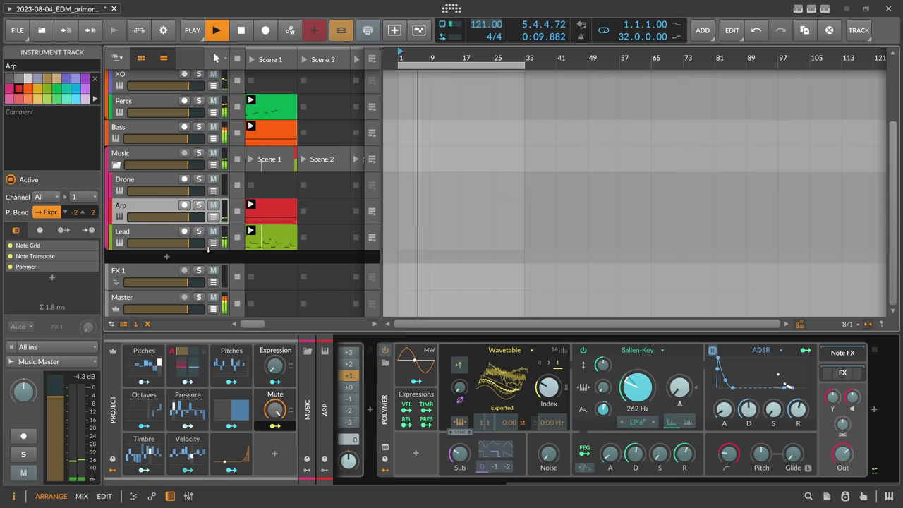
Map the Mute macro negatively to the filter envelope amount and cutoff of the Lead track's Polysynth.
left_click(145, 233)
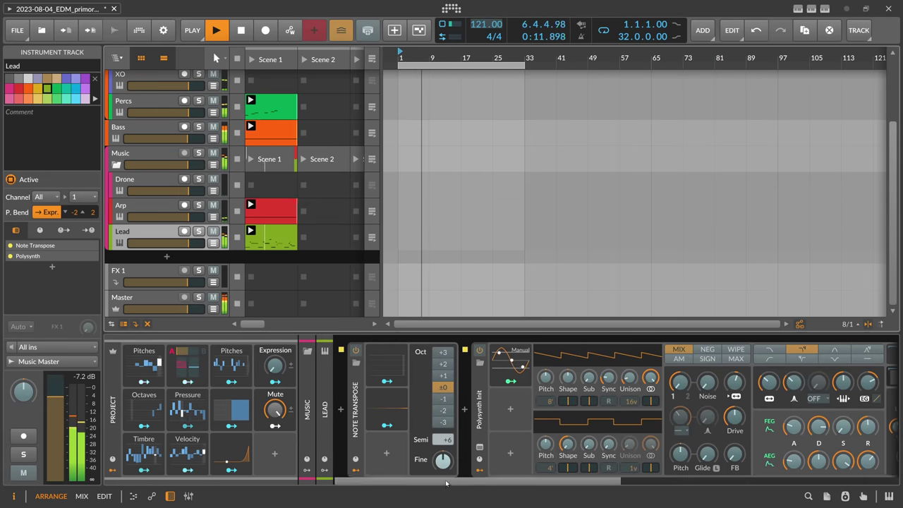
scroll(339, 439, "right", 4)
left_click_drag(617, 381, 616, 387)
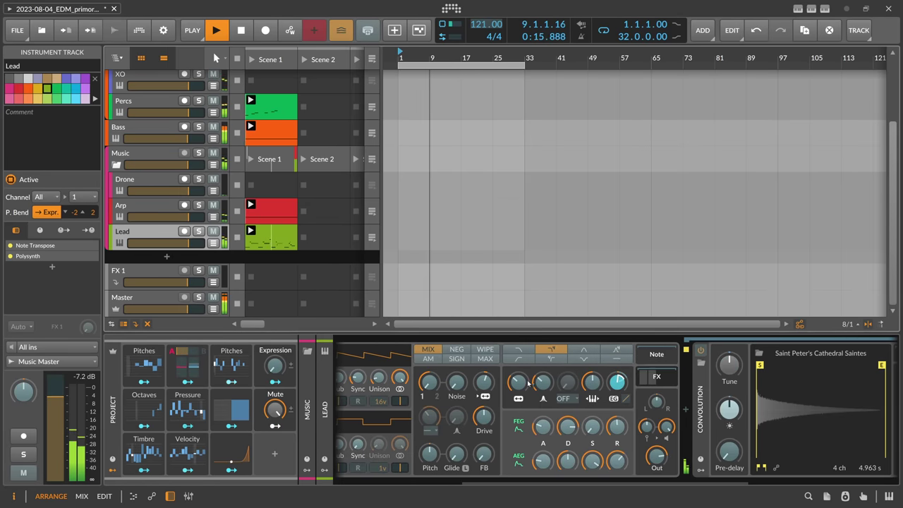
left_click_drag(518, 382, 517, 389)
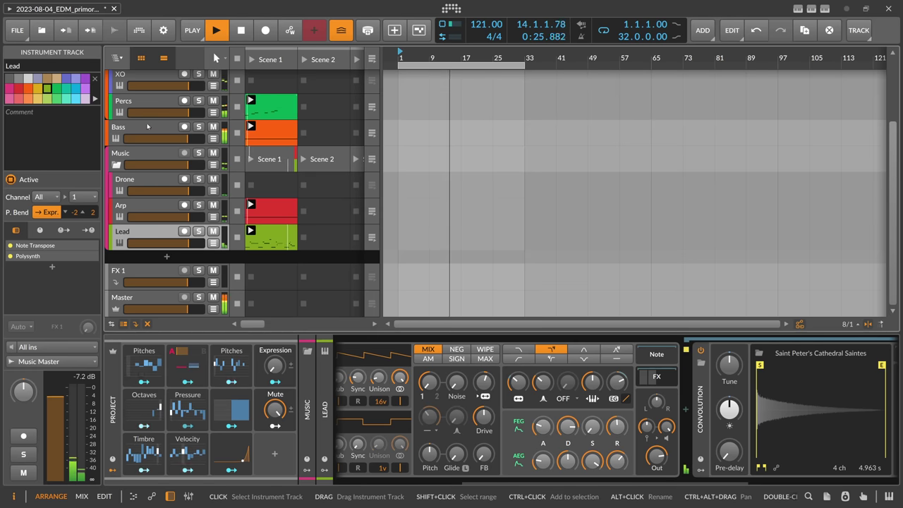
On the Percs track, start inserting a device between EQ-2 and Peak Limiter and search for "filter".
scroll(142, 191, "up", 3)
left_click(141, 183)
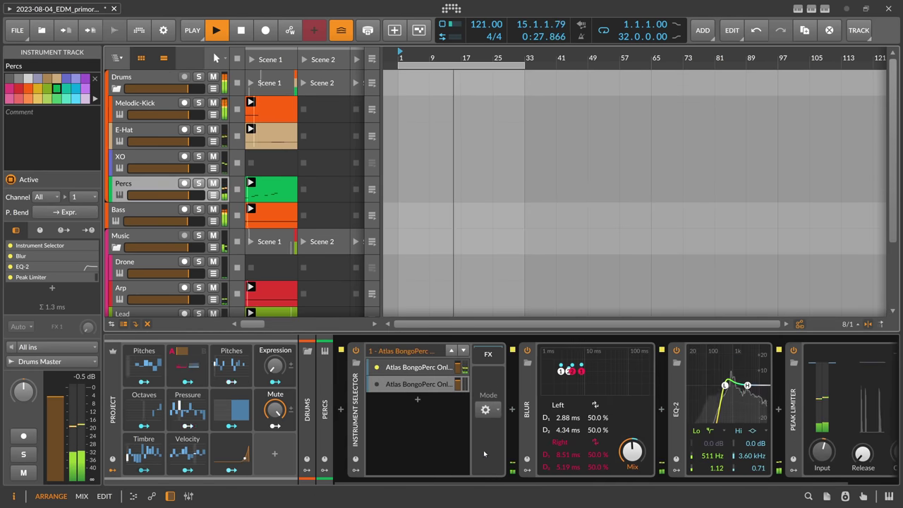
left_click_drag(490, 485, 539, 485)
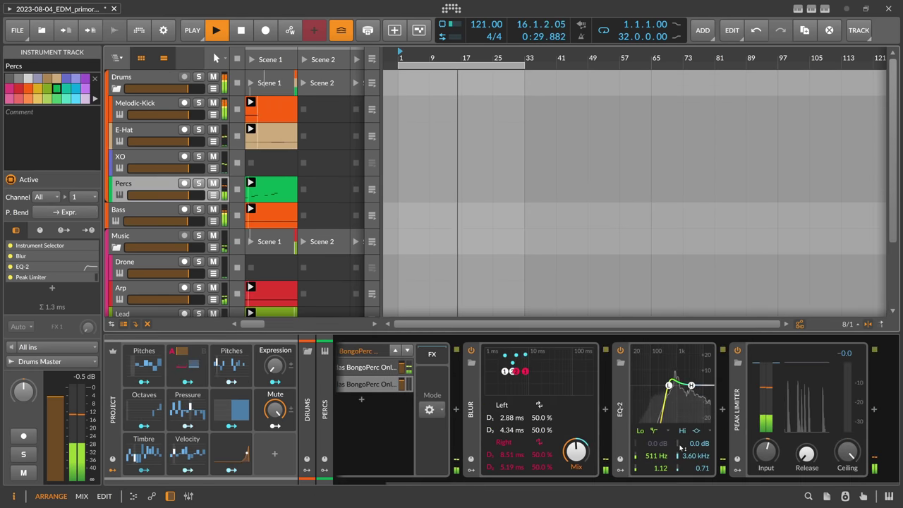
left_click(723, 411)
type("filt")
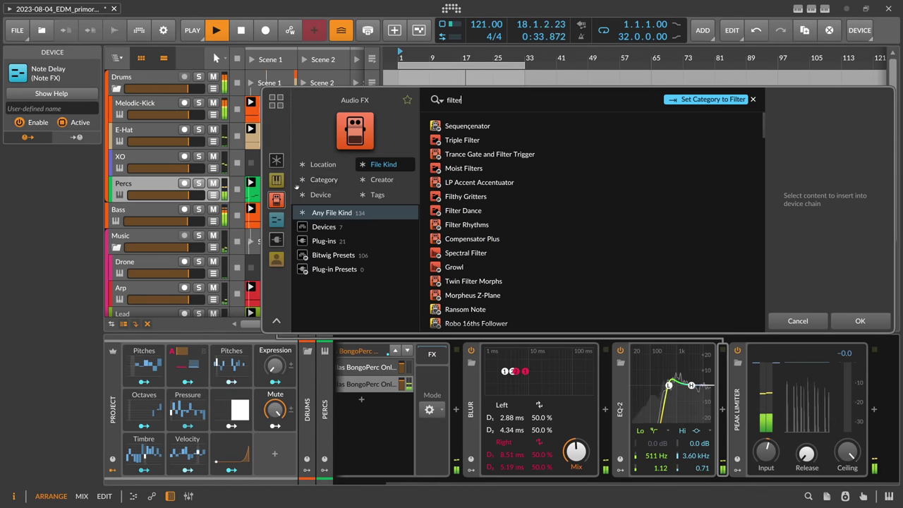
type("er")
left_click(342, 177)
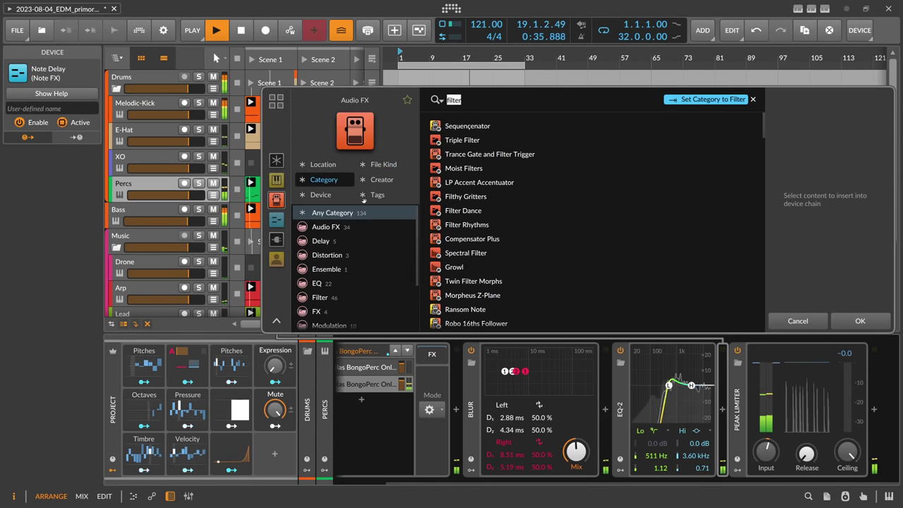
left_click(326, 226)
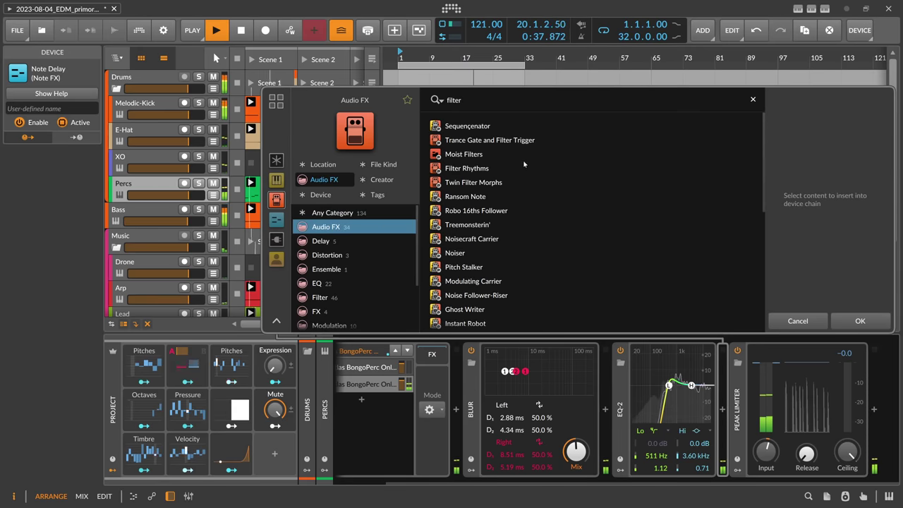
key("Tab")
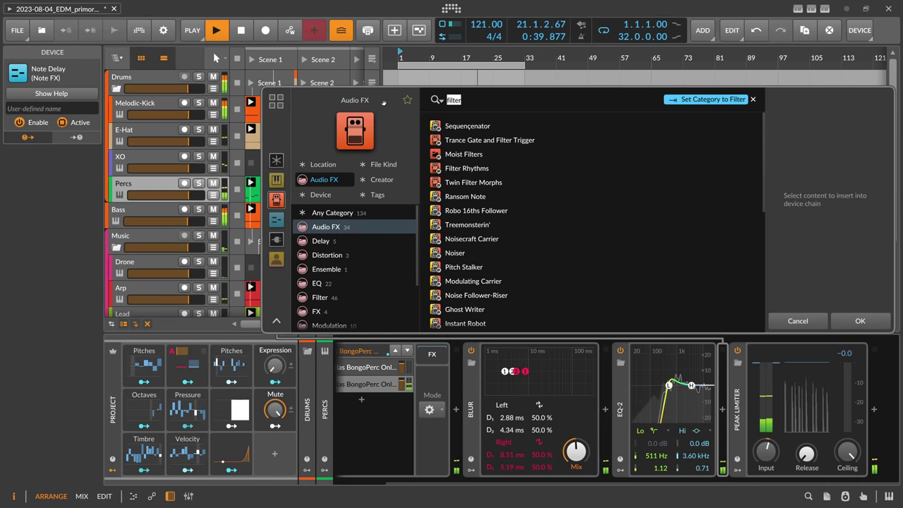
key("Right")
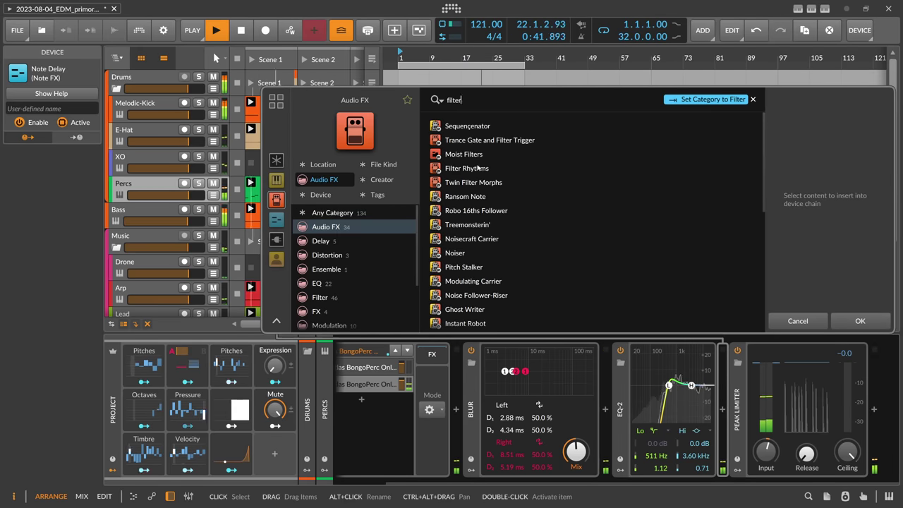
Limit the search results to devices of any category and insert Filter into the Percs chain before Peak Limiter.
left_click(379, 168)
left_click(351, 213)
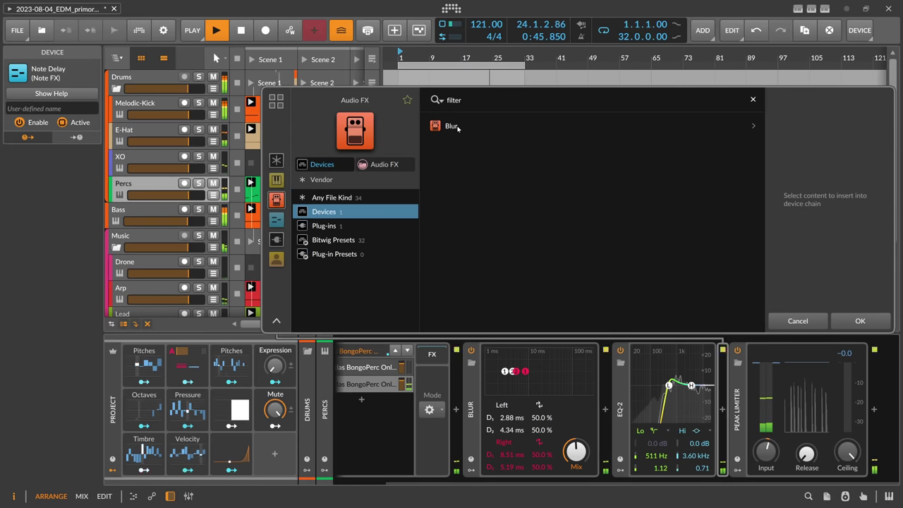
double_click(459, 101)
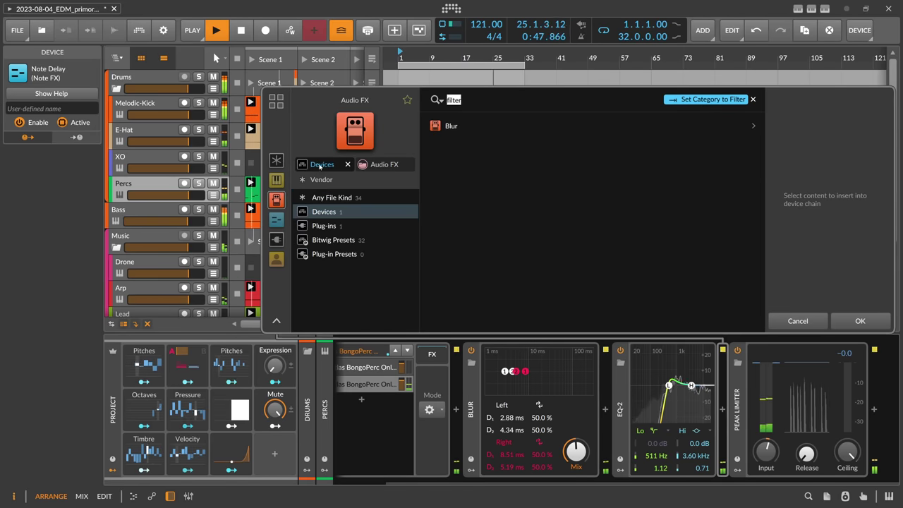
left_click(407, 164)
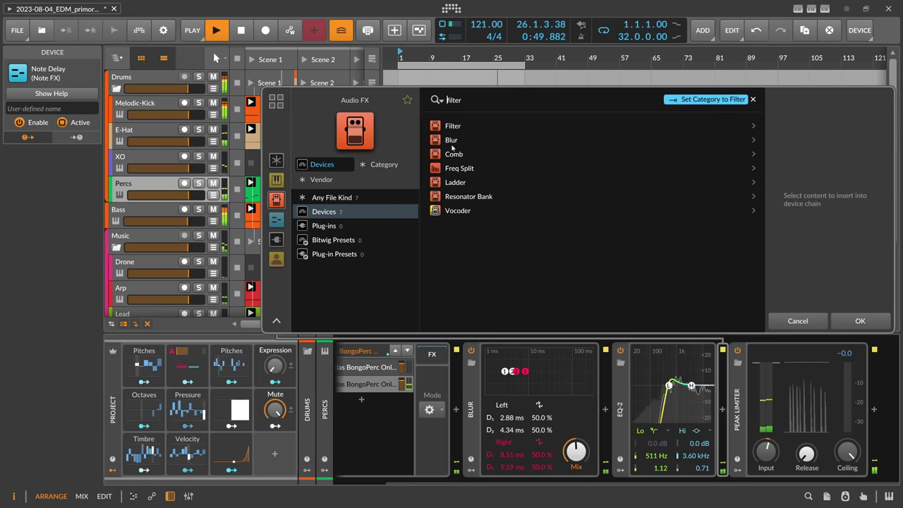
left_click(451, 126)
double_click(452, 126)
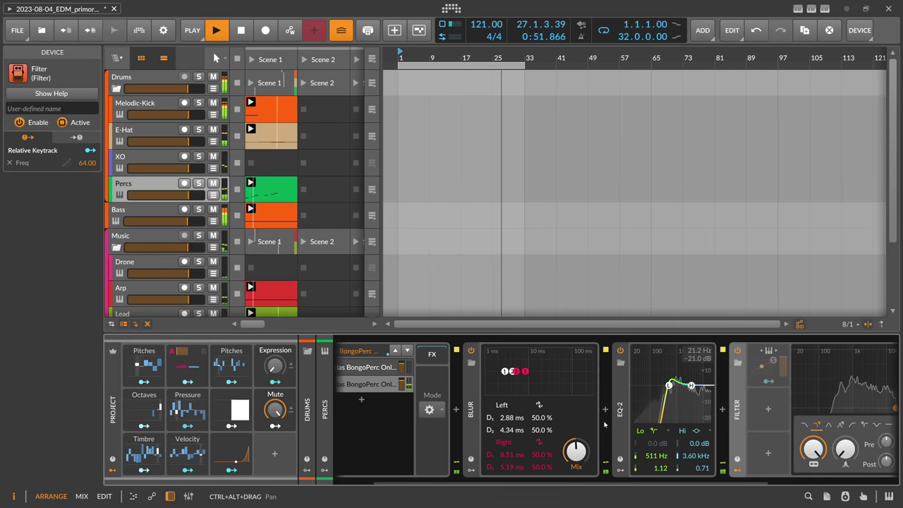
Map the Mute macro to the Percs Filter's frequency at about -76 semitones and sweep the macro to test it.
scroll(710, 477, "right", 3)
left_click(275, 426)
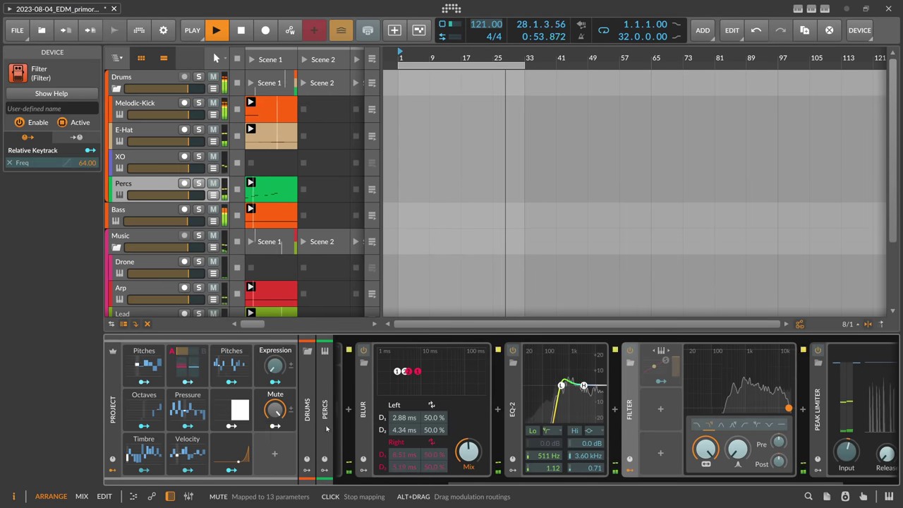
left_click_drag(706, 449, 706, 470)
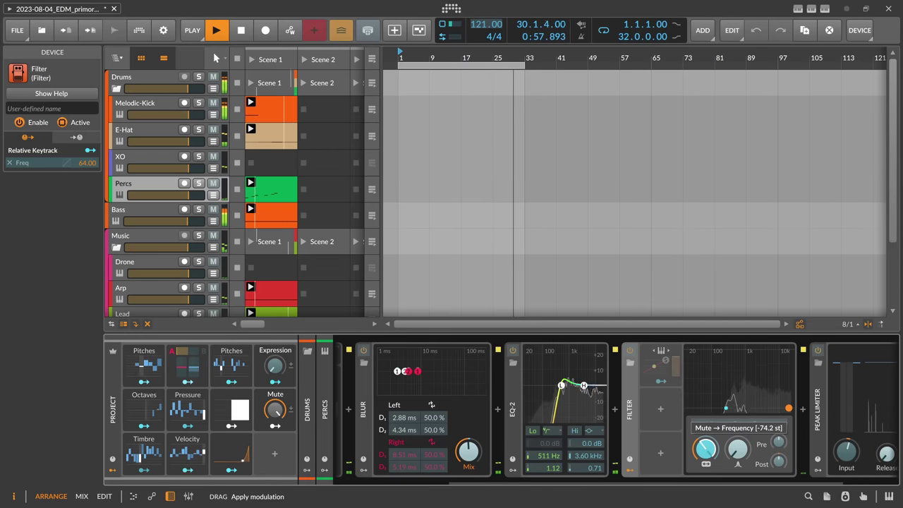
left_click(275, 425)
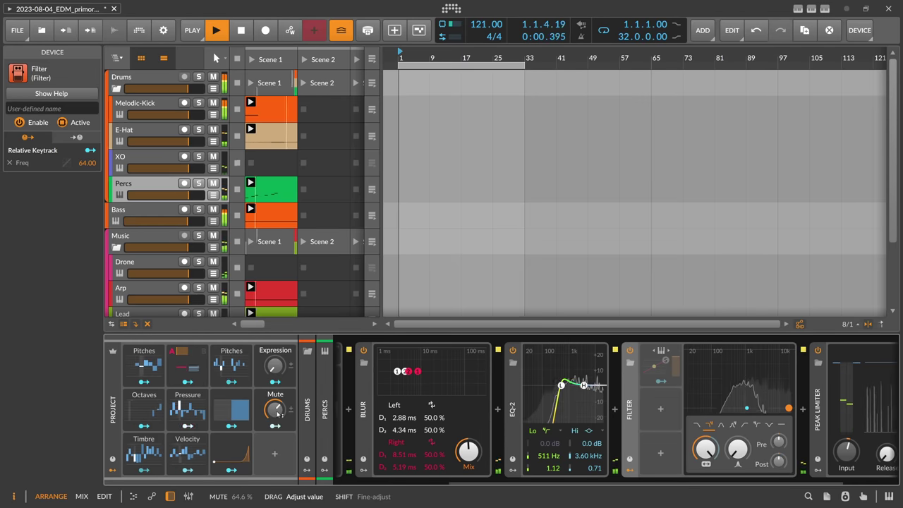
left_click_drag(280, 415, 280, 416)
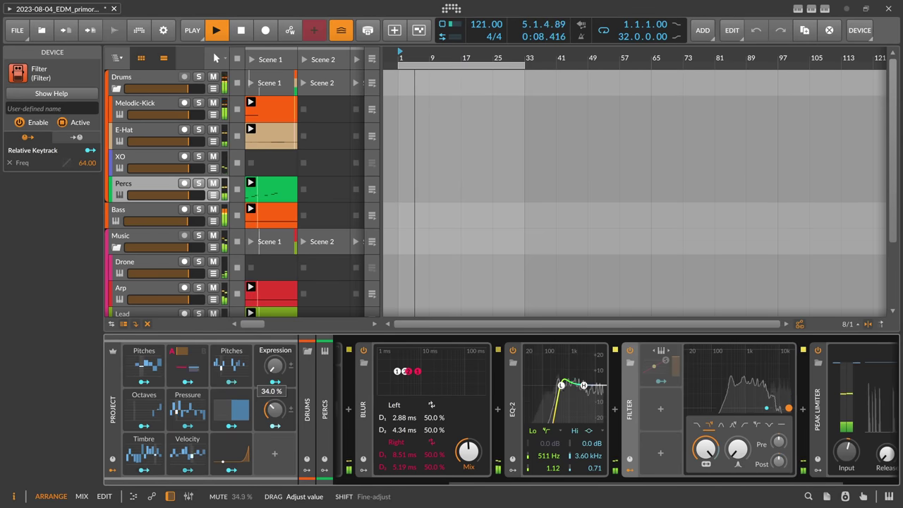
left_click_drag(279, 416, 280, 391)
Map the Mute macro to raise the Note Repeats rate on the Bass track by a factor of about 3.2.
left_click(275, 425)
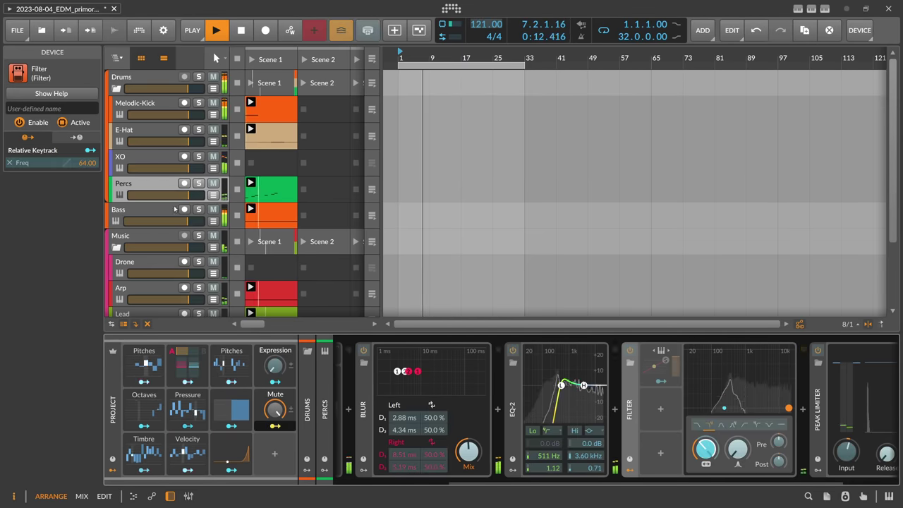
scroll(146, 156, "down", 3)
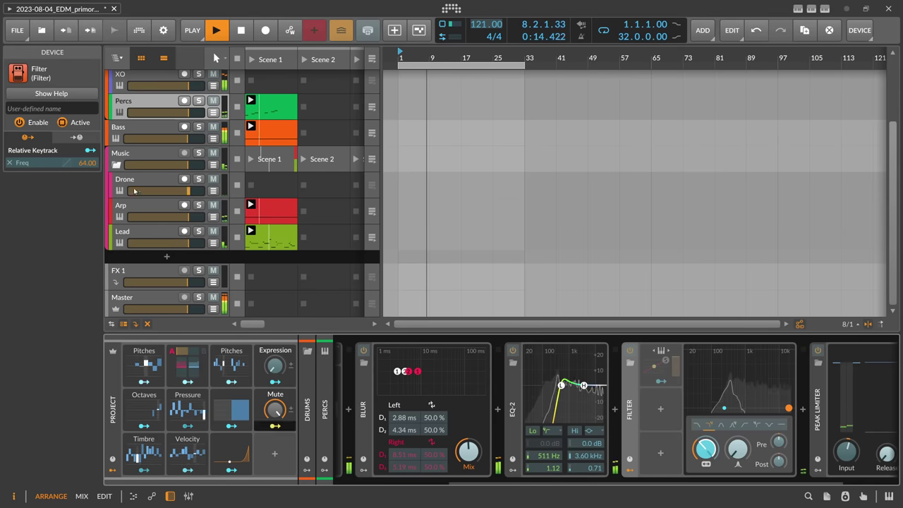
left_click(134, 138)
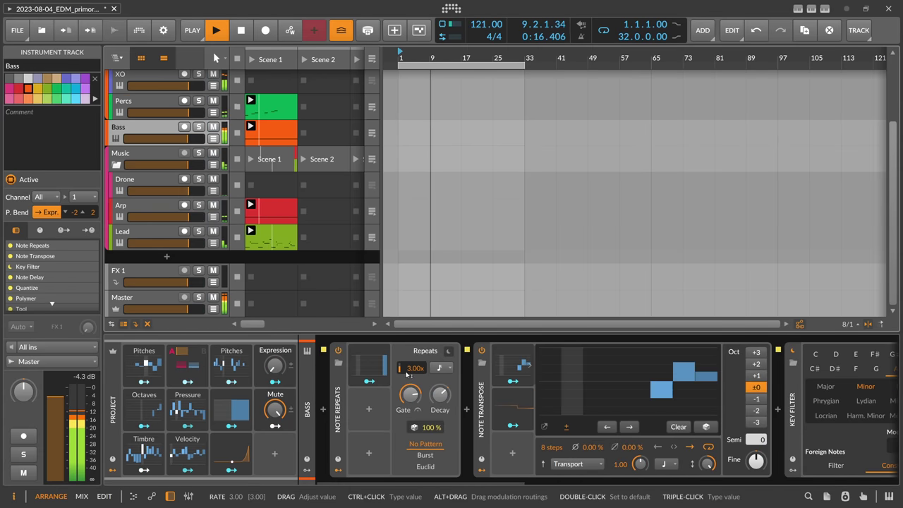
left_click(275, 425)
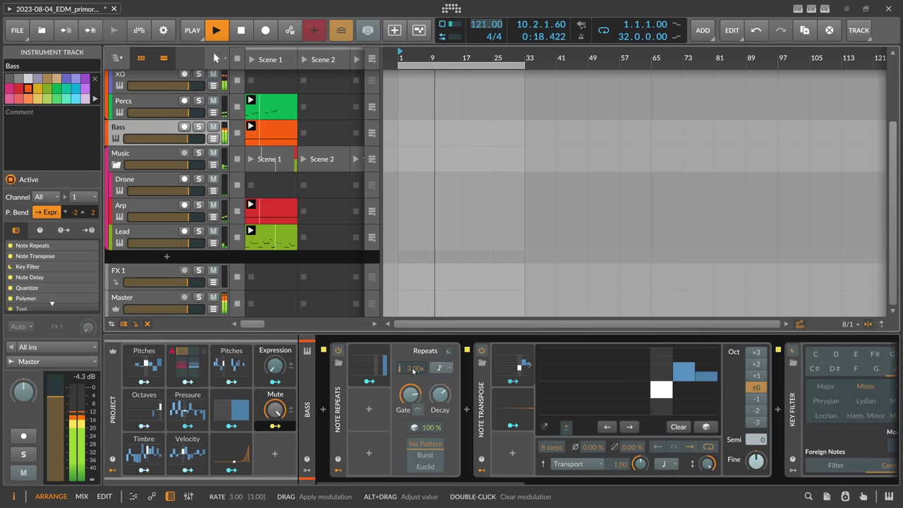
left_click_drag(413, 372, 413, 330)
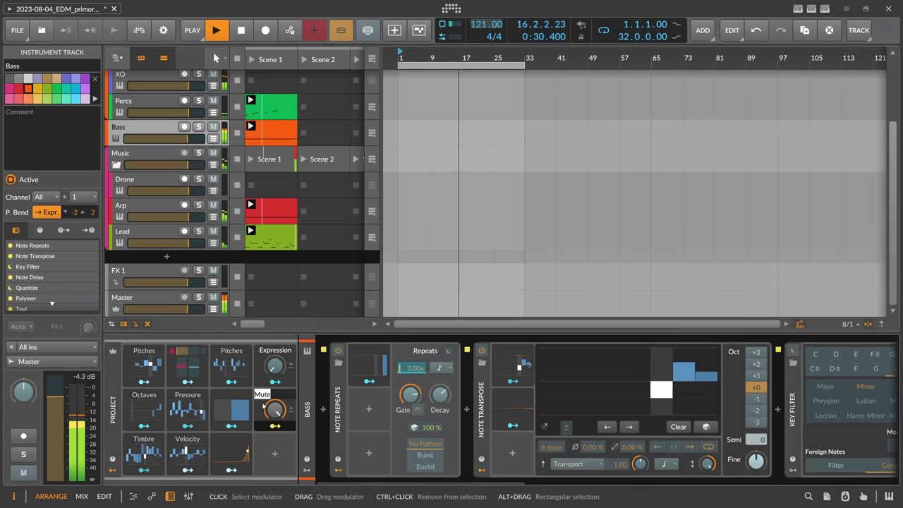
Set the Mute macro's modulation amount for the Bass Note Repeats rate to exactly 3.
left_click(290, 394)
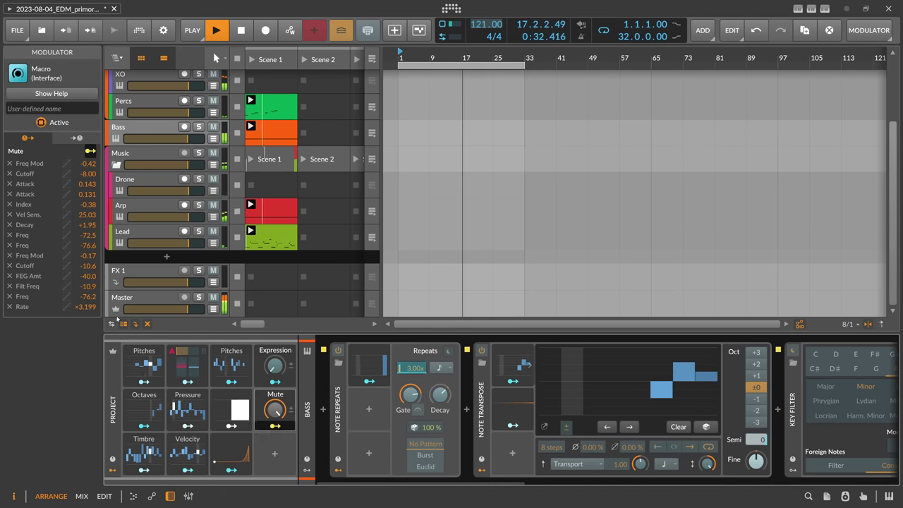
double_click(83, 307)
type("3")
key("Return")
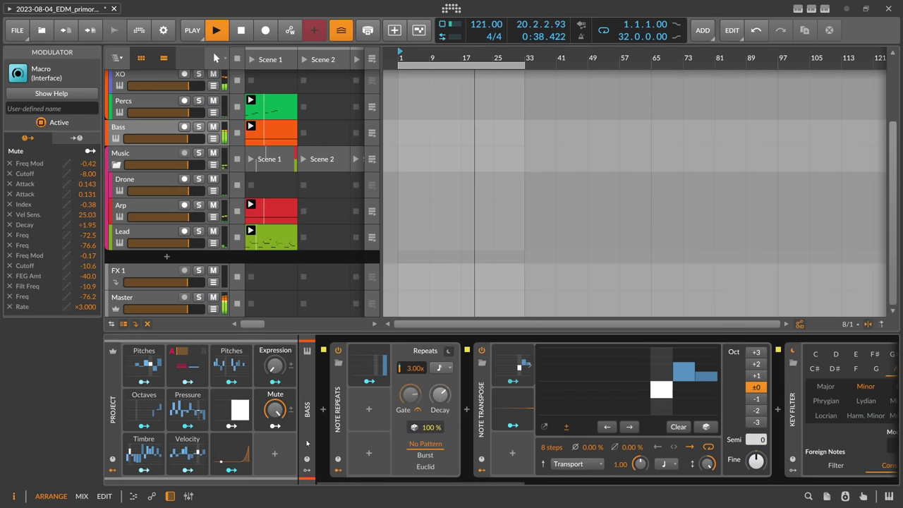
mouse_move(275, 410)
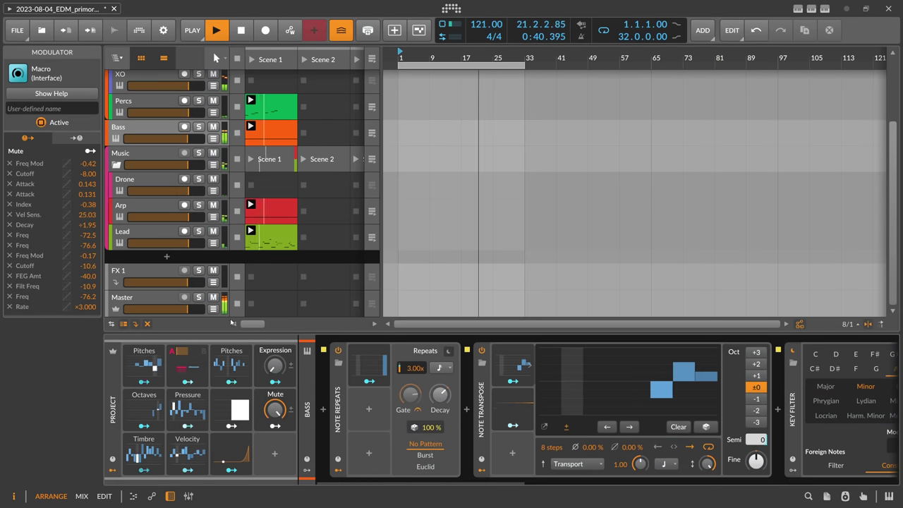
Rename the XO track as Claps.
scroll(151, 172, "up", 3)
left_click(151, 185)
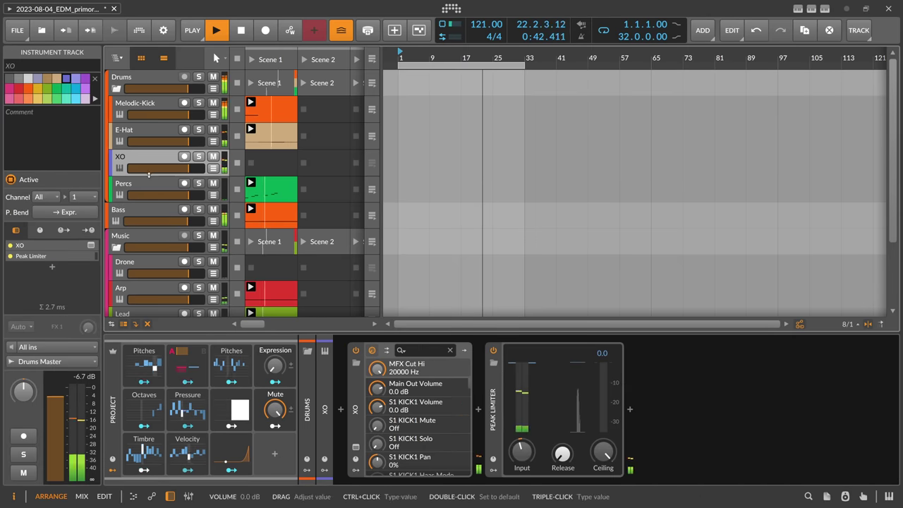
left_click(147, 158)
left_click(148, 132)
left_click(150, 159)
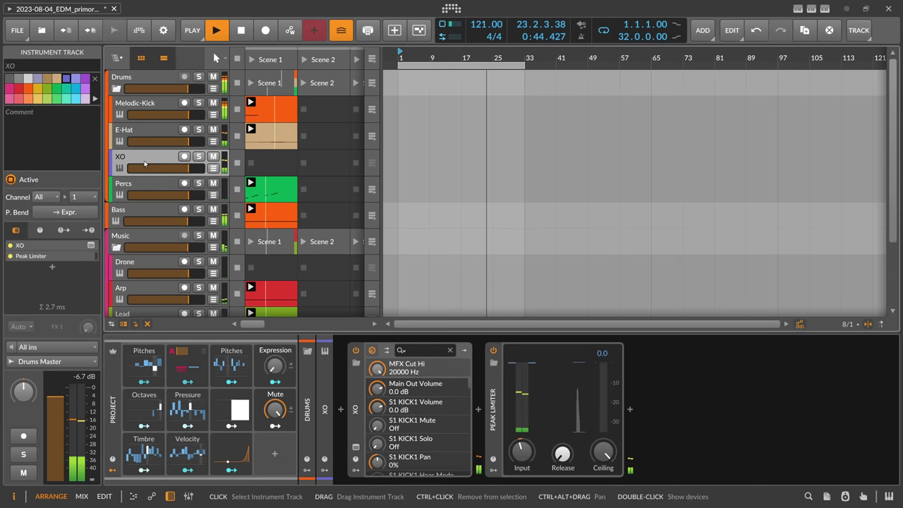
key("ctrl+r")
type("Claps")
key("Return")
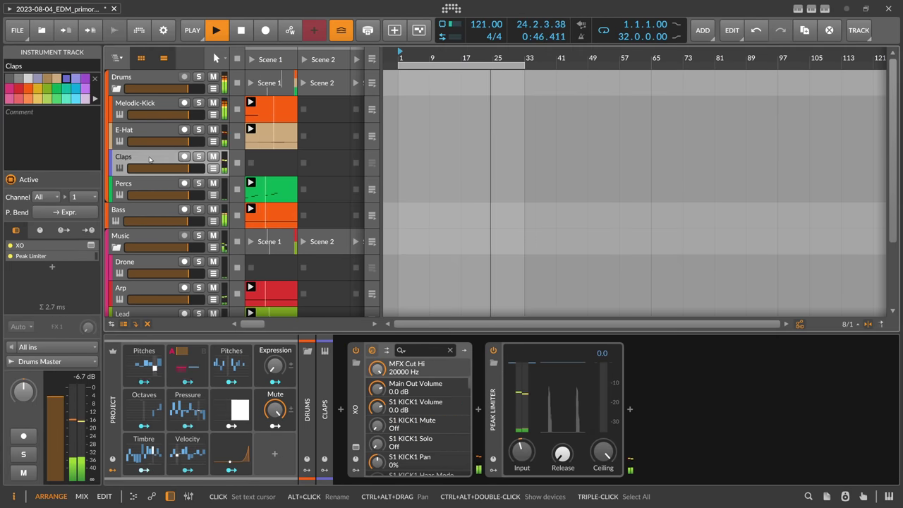
Insert a Tool device between XO and Peak Limiter on the Claps track.
left_click(480, 410)
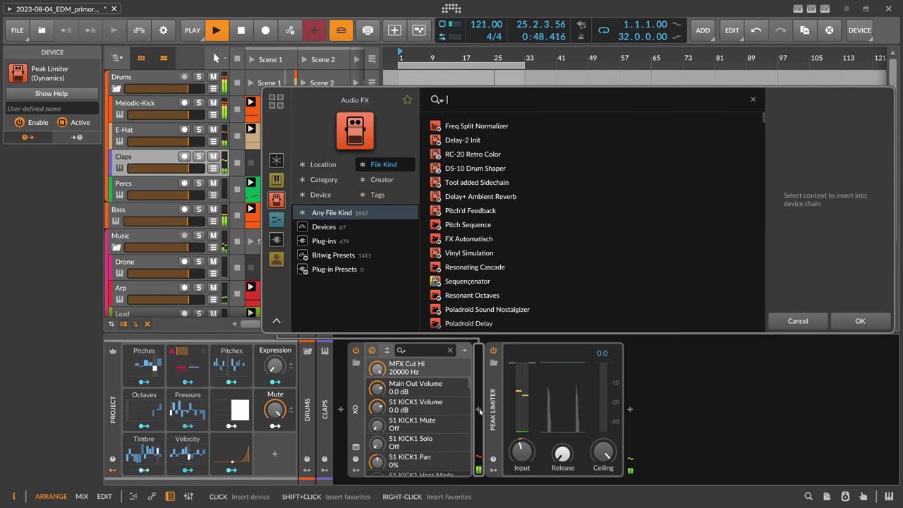
type("too")
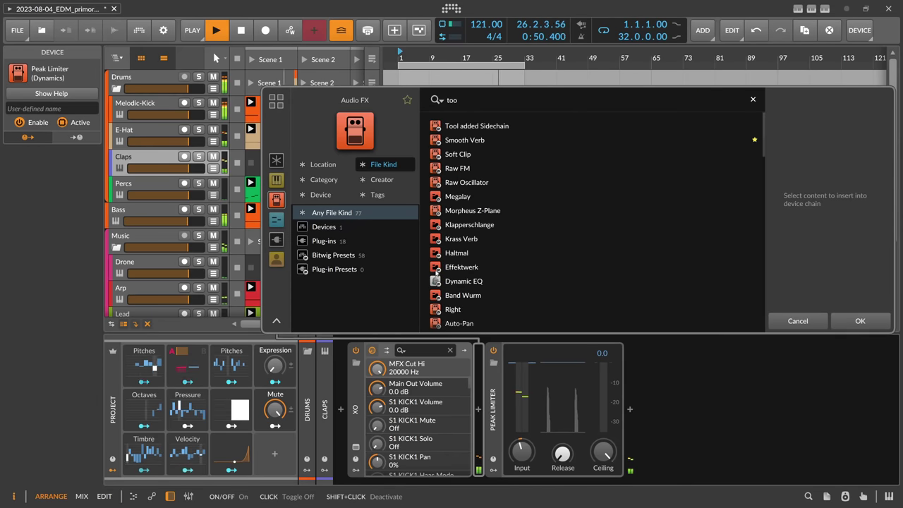
left_click(325, 226)
double_click(452, 126)
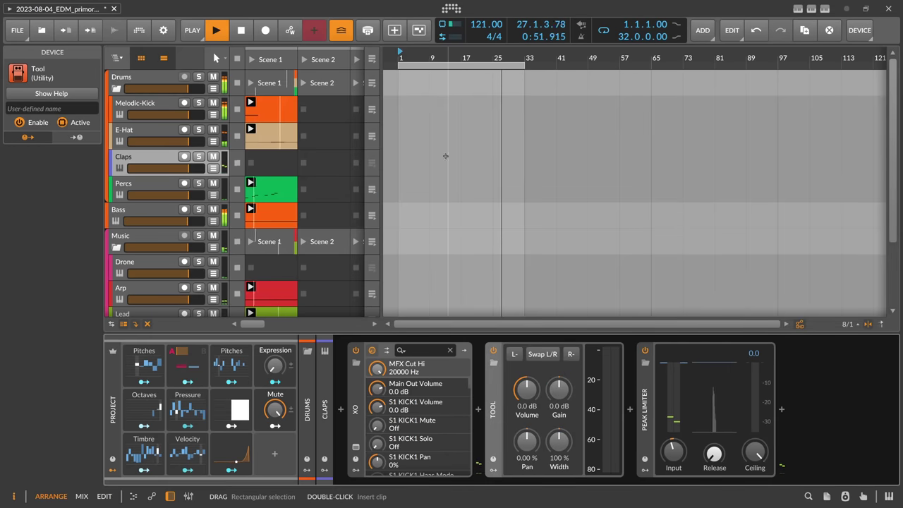
Map the Mute macro to the Claps Tool's volume at about -34 dB and move the macro to test it.
left_click(274, 425)
left_click_drag(526, 389, 526, 422)
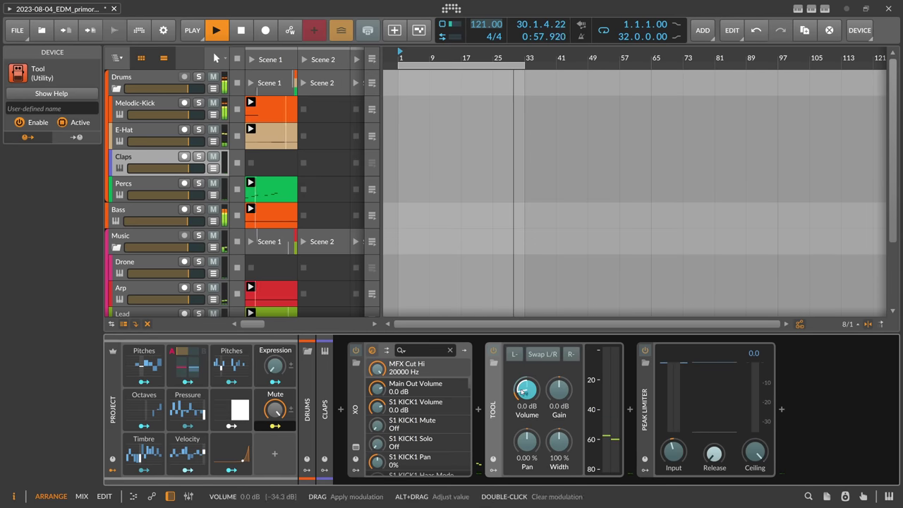
left_click(274, 426)
left_click_drag(275, 410, 275, 411)
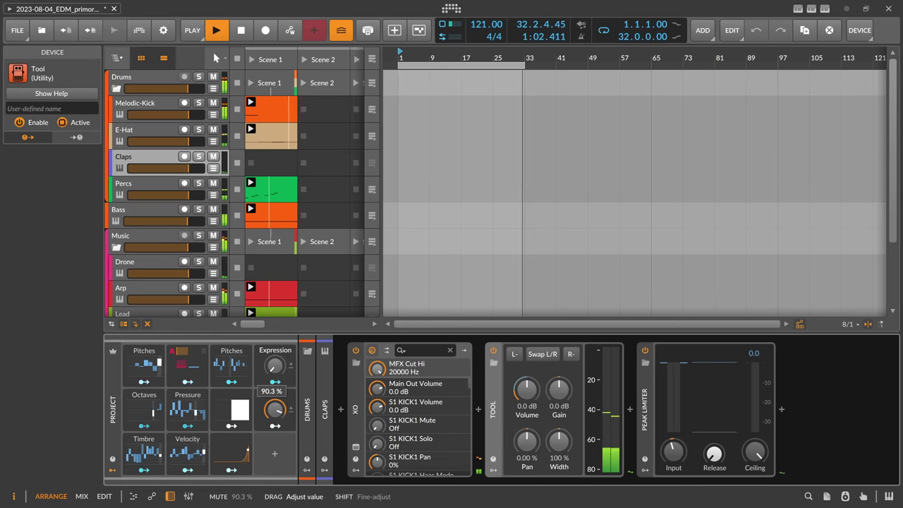
left_click_drag(274, 411, 274, 410)
Adjust the Mute macro's modulation of the Drone track's Filter frequency to about -69 semitones.
left_click(141, 262)
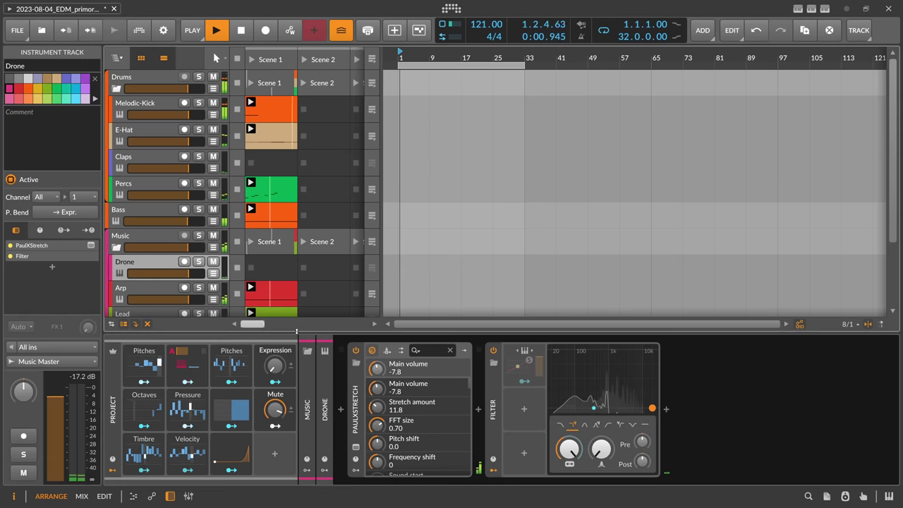
left_click(276, 426)
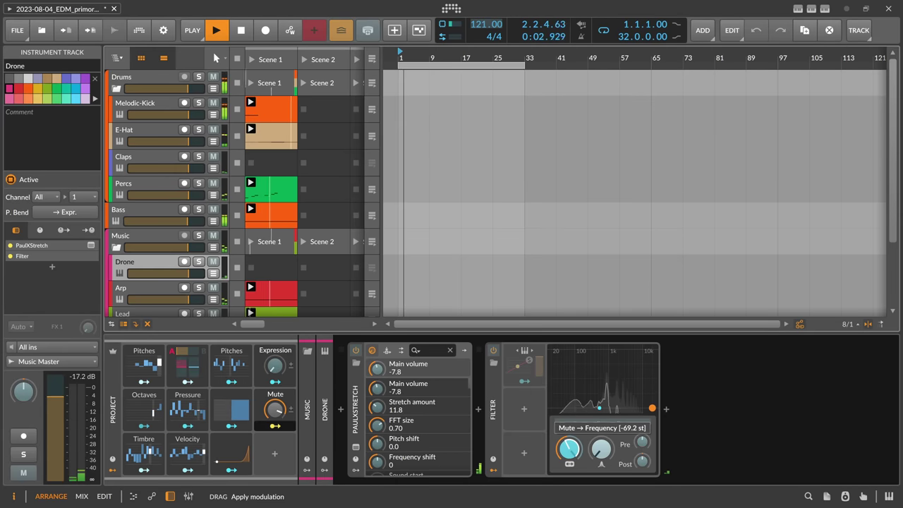
left_click(275, 425)
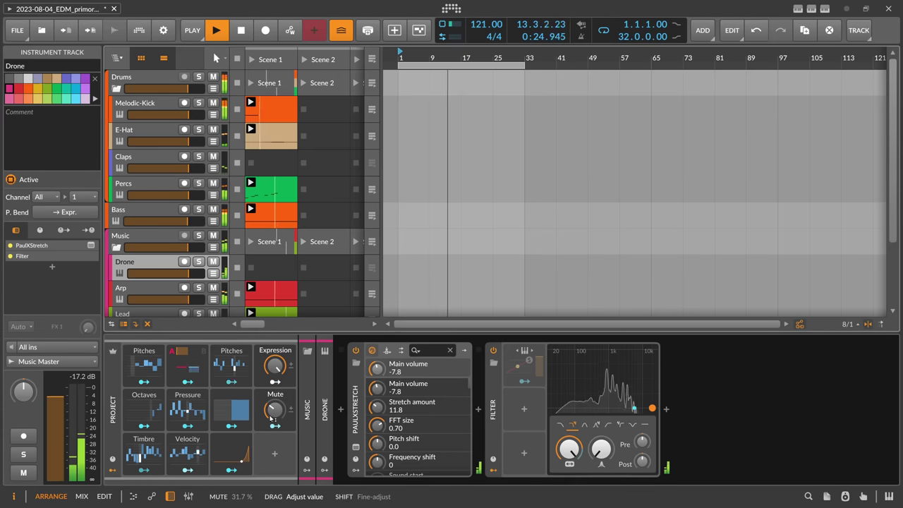
Add a copy of the Curves modulator to the project's free slot, set its rate to 32 bars and flatten its rising curve.
left_click(274, 453)
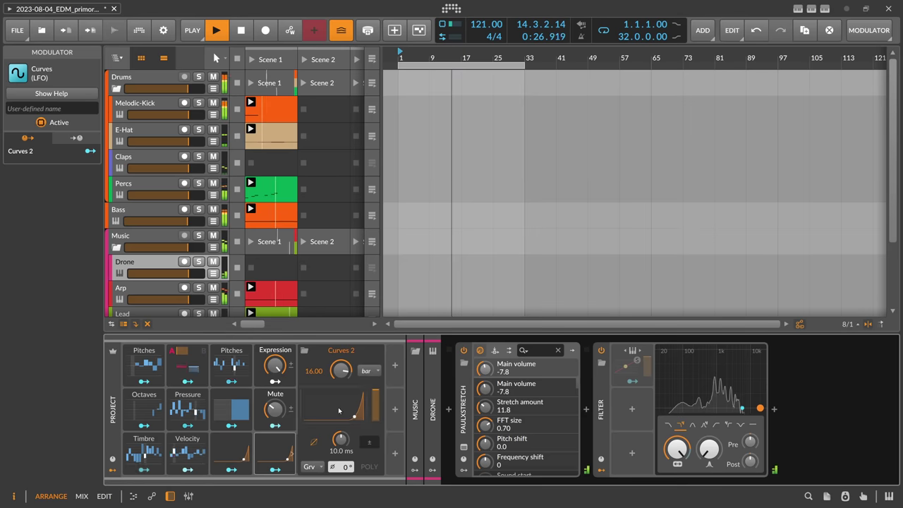
mouse_move(339, 376)
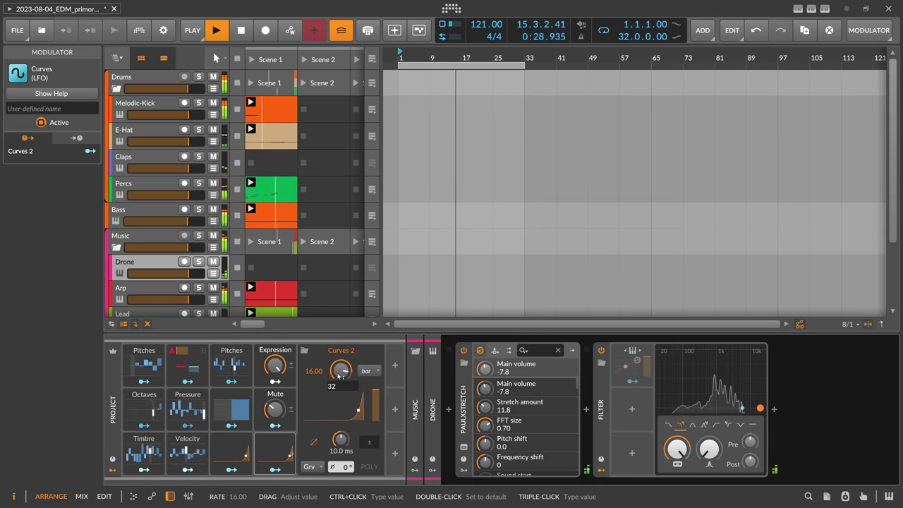
key("Return")
left_click(332, 408)
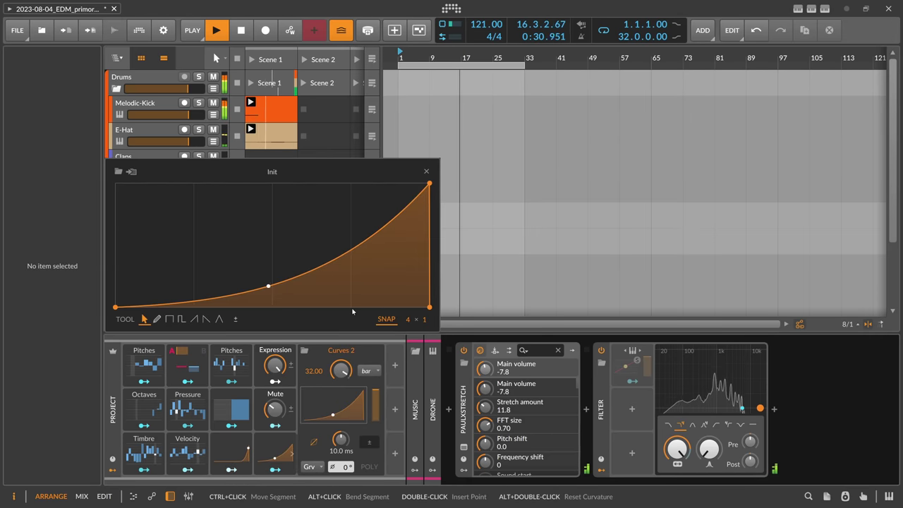
left_click_drag(327, 280, 328, 266)
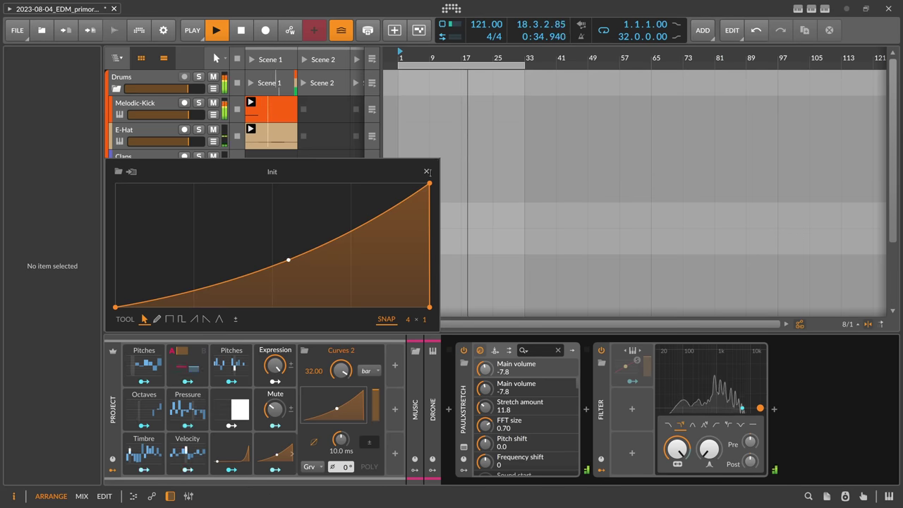
Map Curves 2 to the Mute macro with an amount of 1.000 and save the project with the Music group collapsed.
left_click(305, 398)
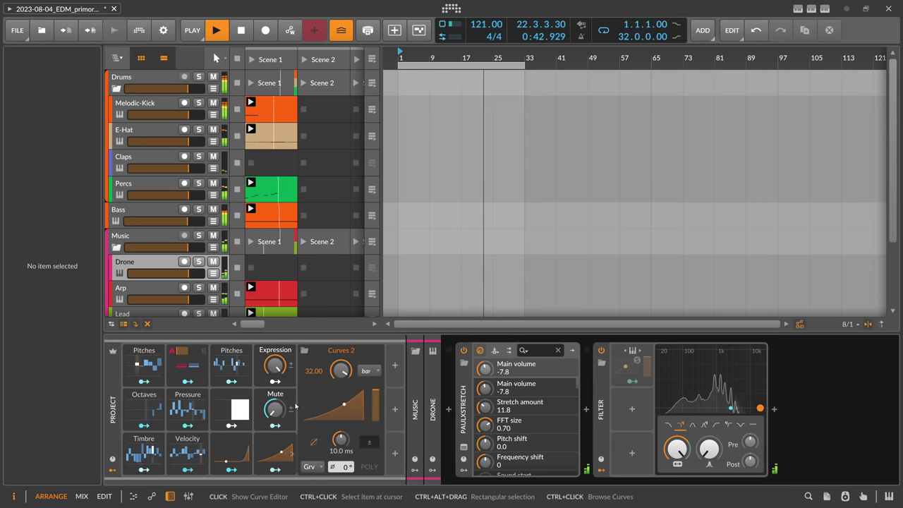
left_click(268, 446)
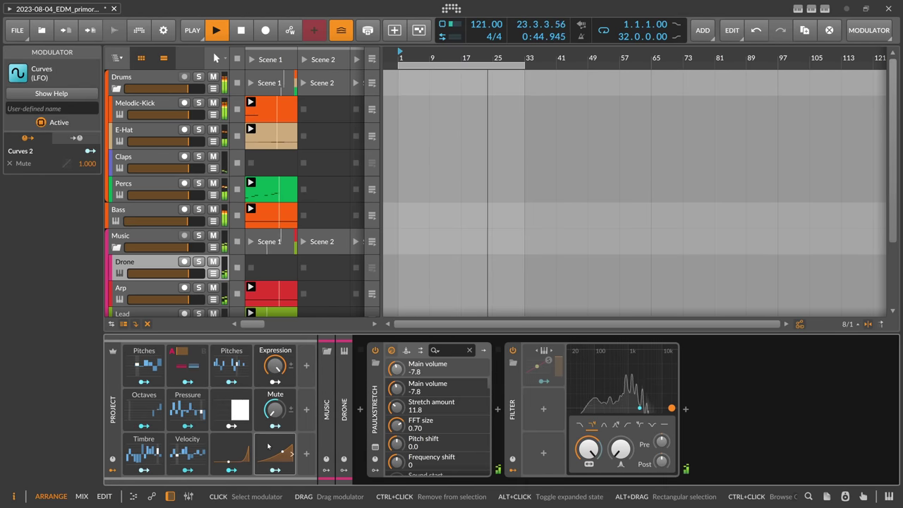
left_click(137, 248)
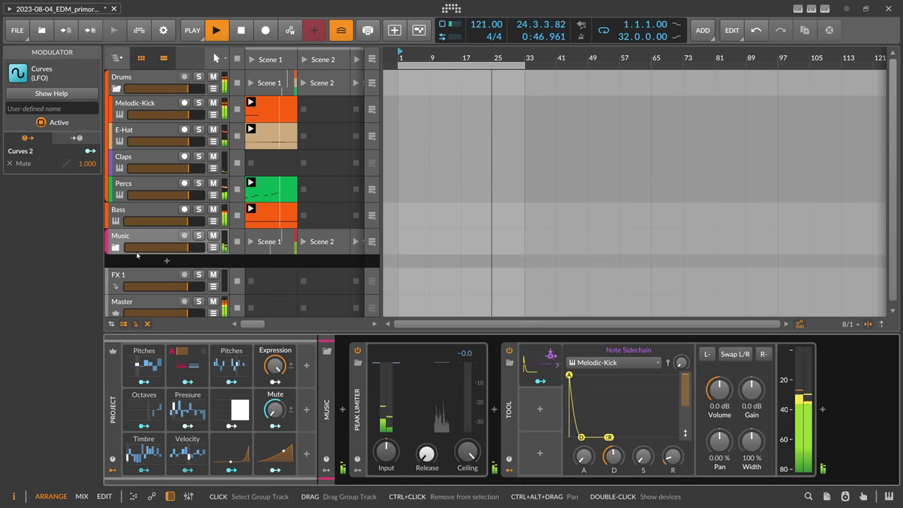
key("ctrl+s")
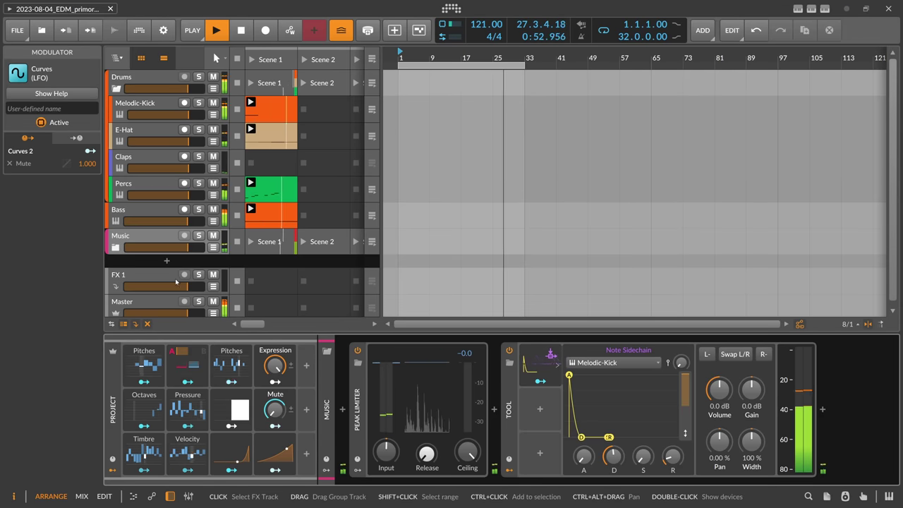
Extend the arranger loop region from bar 1 to a length of 64 bars.
scroll(446, 67, "down", 2)
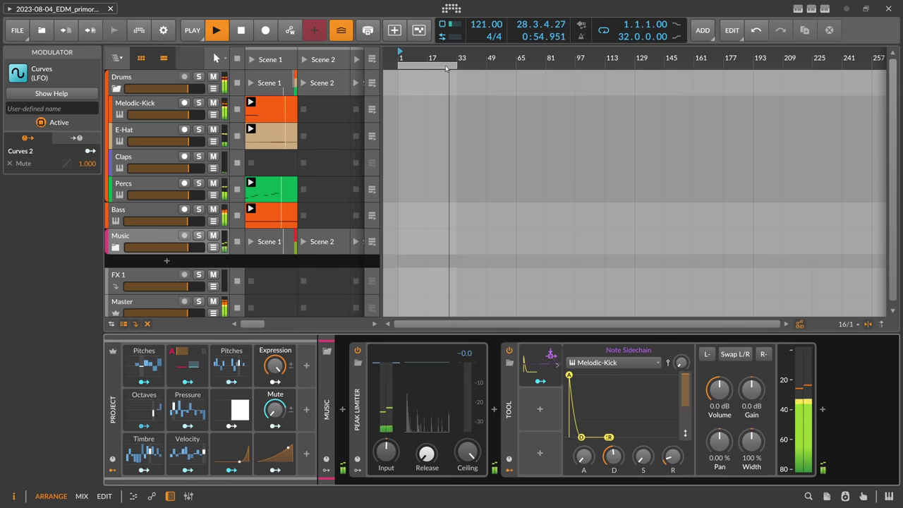
left_click_drag(456, 65, 521, 66)
scroll(522, 65, "up", 1)
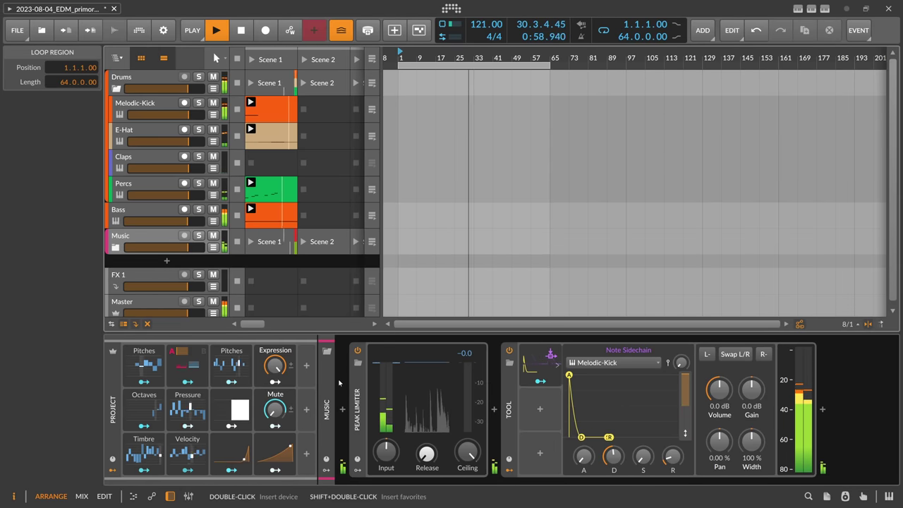
Reverse the Curves 2 shape so it falls from 100% to 0%, and bend the slope to 34% curvature.
left_click(274, 451)
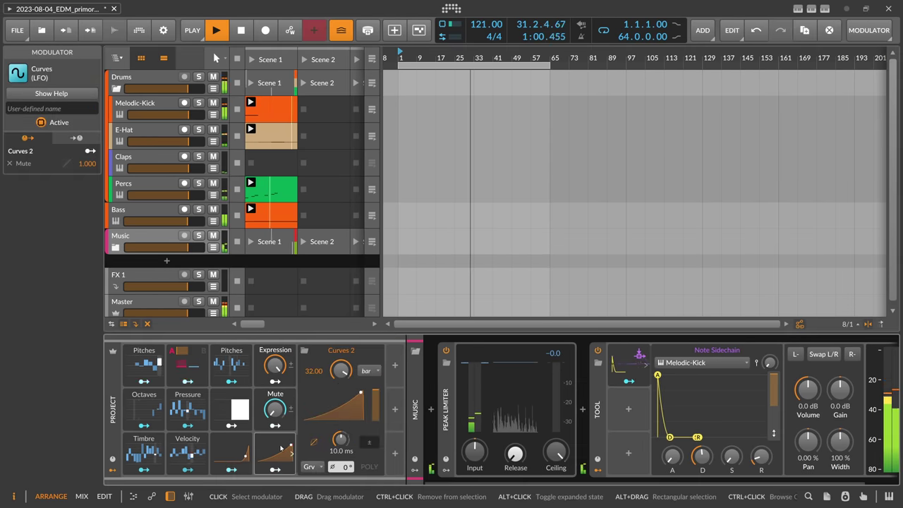
left_click(358, 404)
left_click_drag(426, 185, 127, 187)
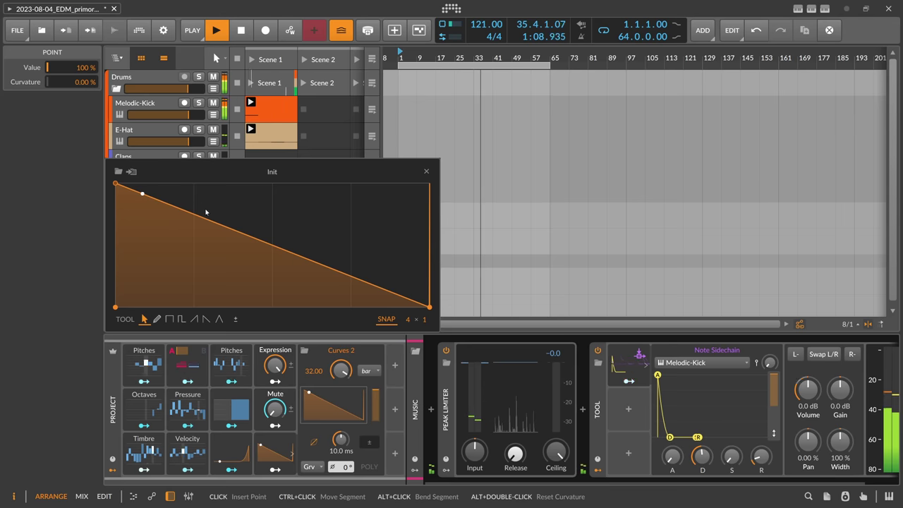
left_click_drag(208, 218, 204, 238, "alt")
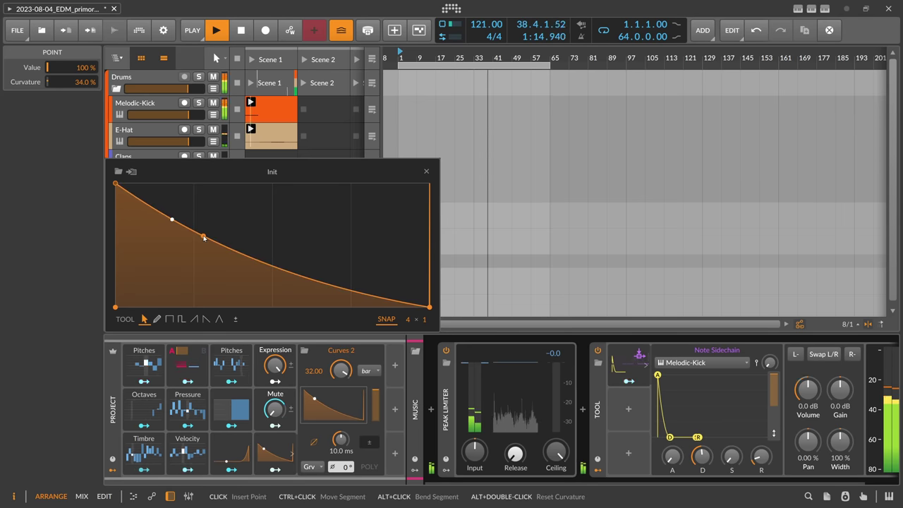
key("Escape")
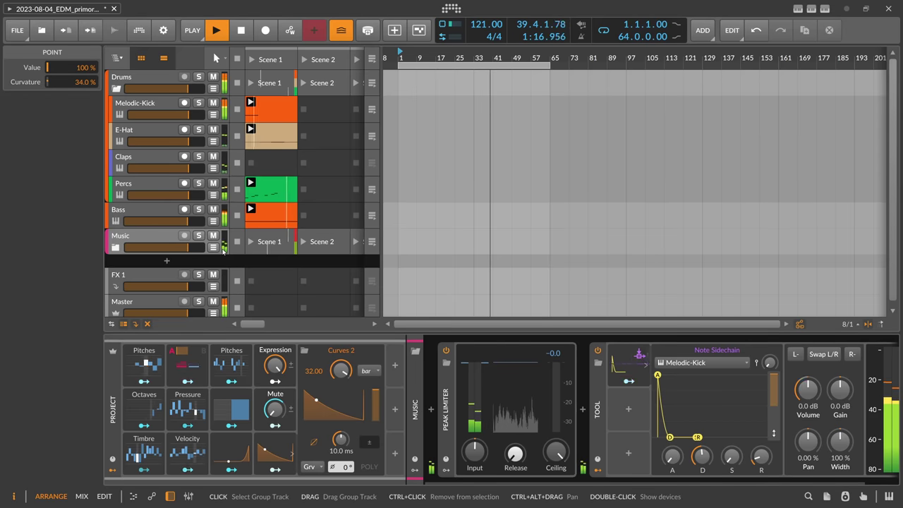
Collapse the expanded view of the Curves 2 modulator and save the project.
left_click(275, 450)
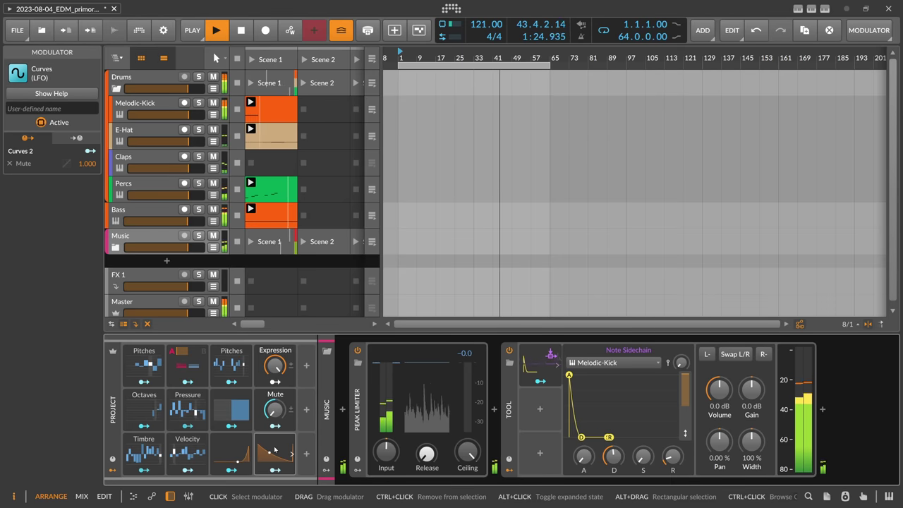
left_click(17, 30)
left_click(28, 88)
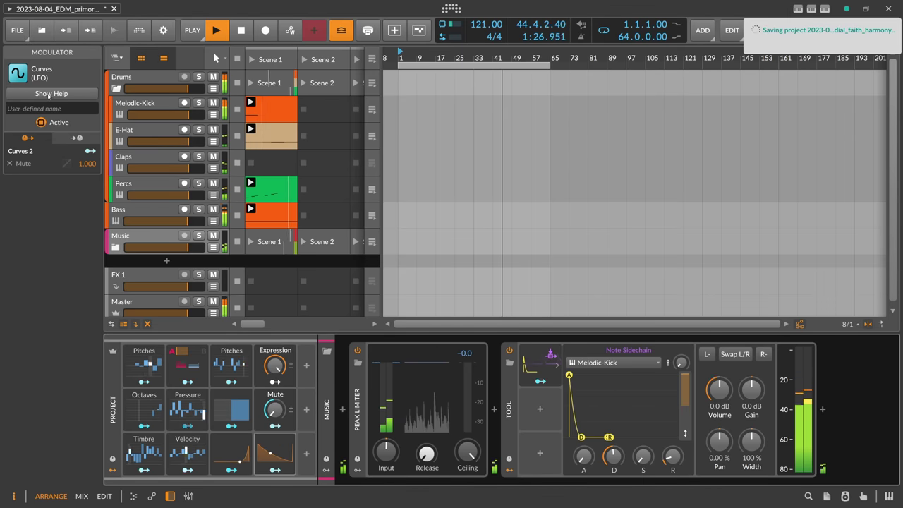
Reshape the Curves 2 curve to reach 0% at the midpoint, stay at 0% and rise to 100% at the end.
scroll(425, 59, "up", 2)
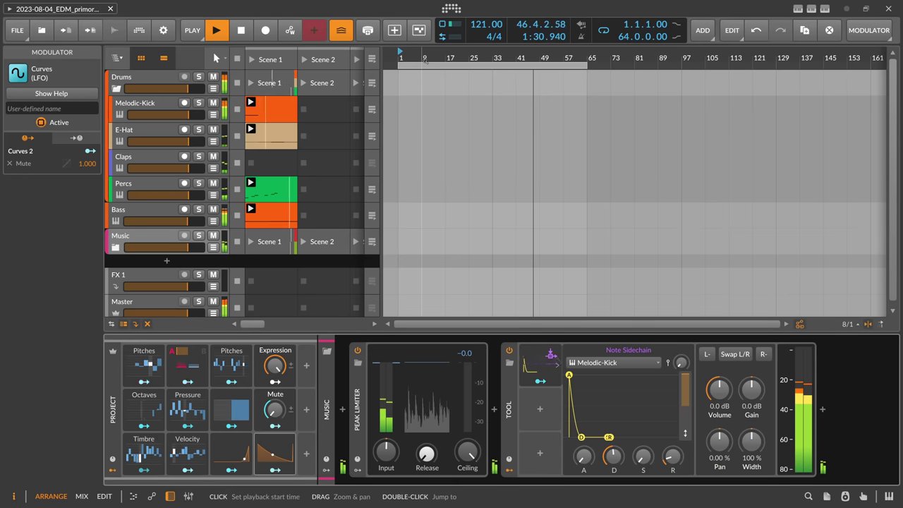
left_click(275, 454)
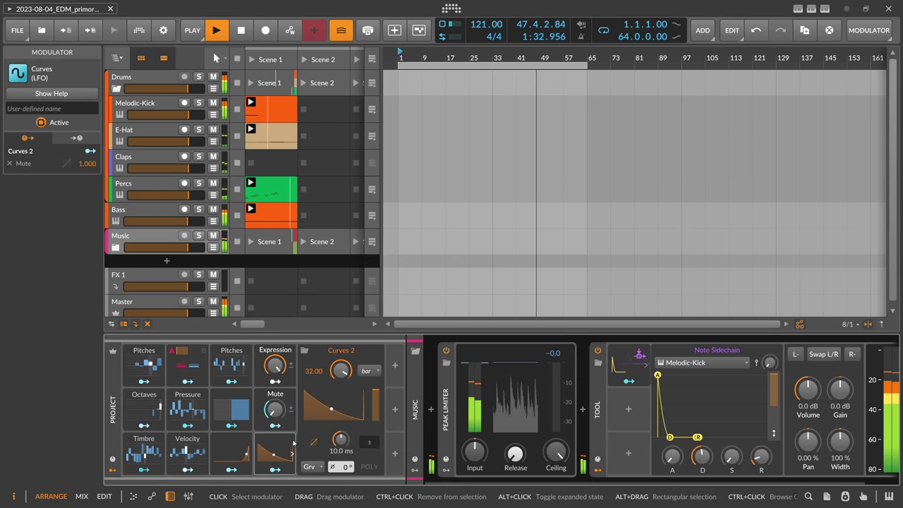
left_click(336, 414)
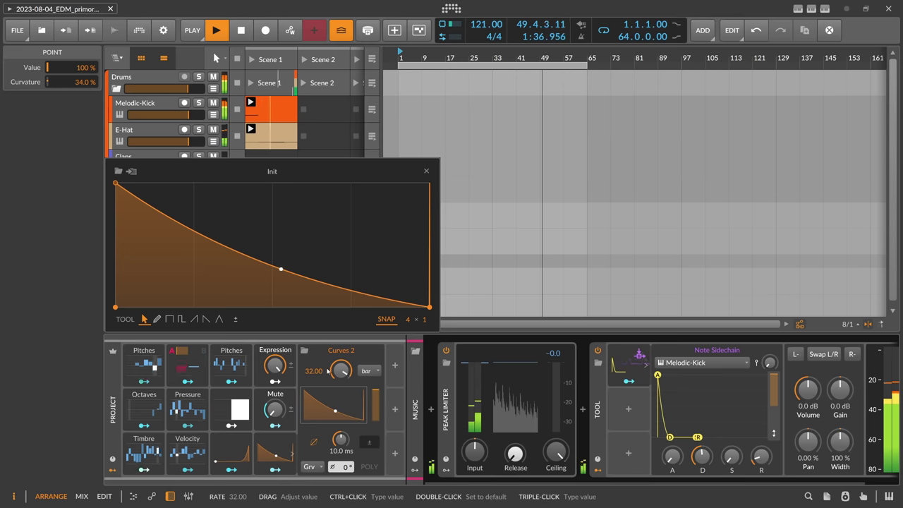
left_click(289, 303)
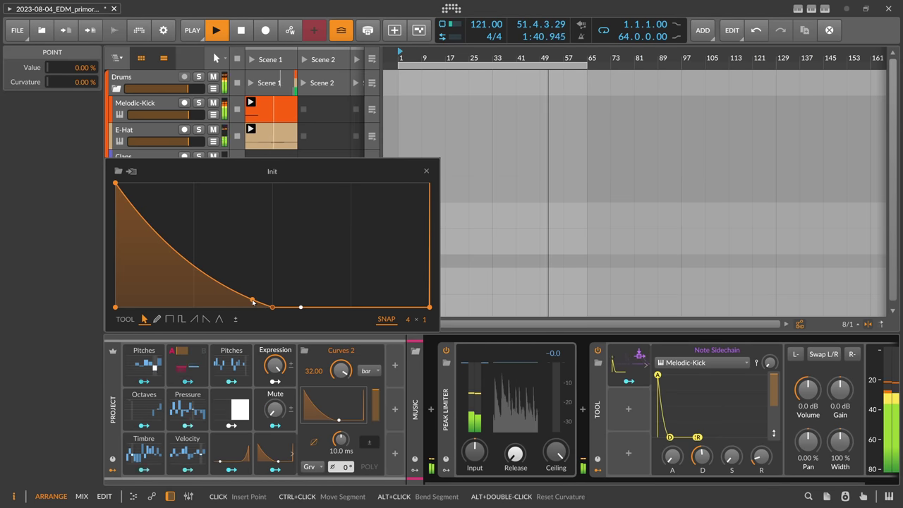
left_click_drag(329, 307, 376, 307)
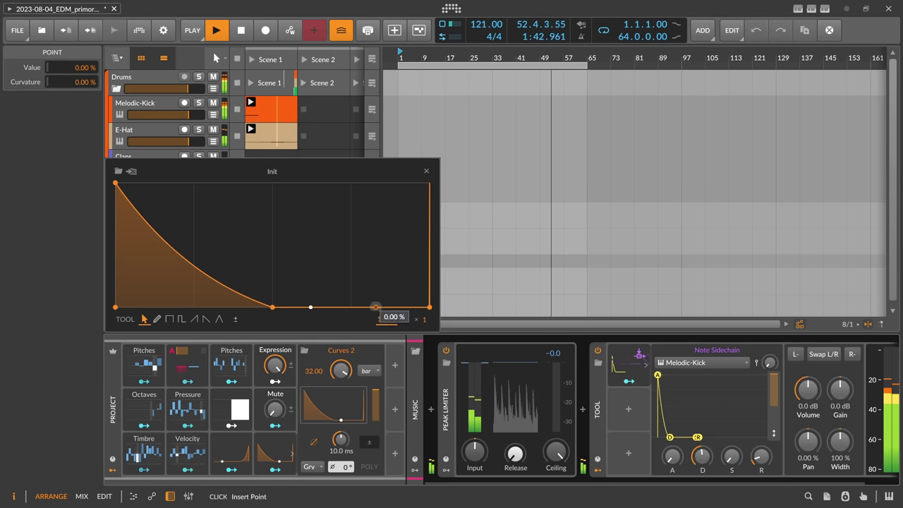
left_click_drag(430, 307, 452, 191)
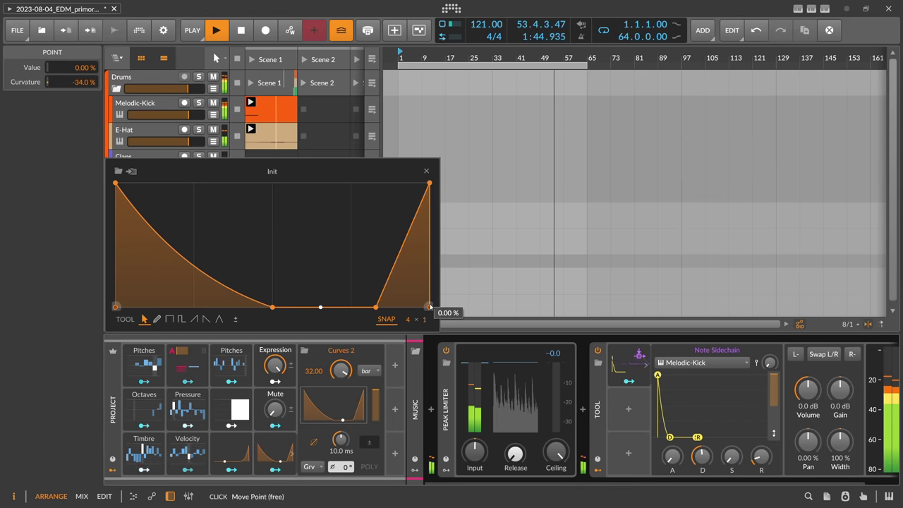
left_click(429, 184)
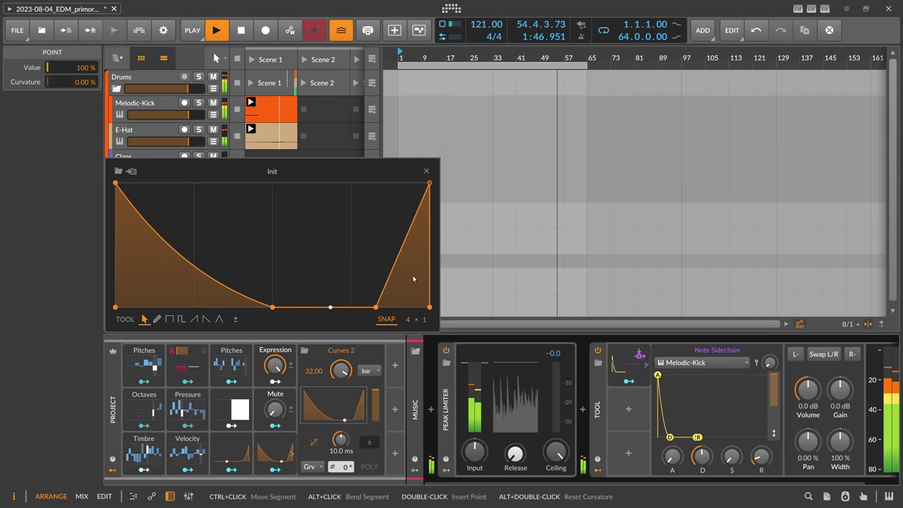
left_click_drag(414, 279, 443, 170)
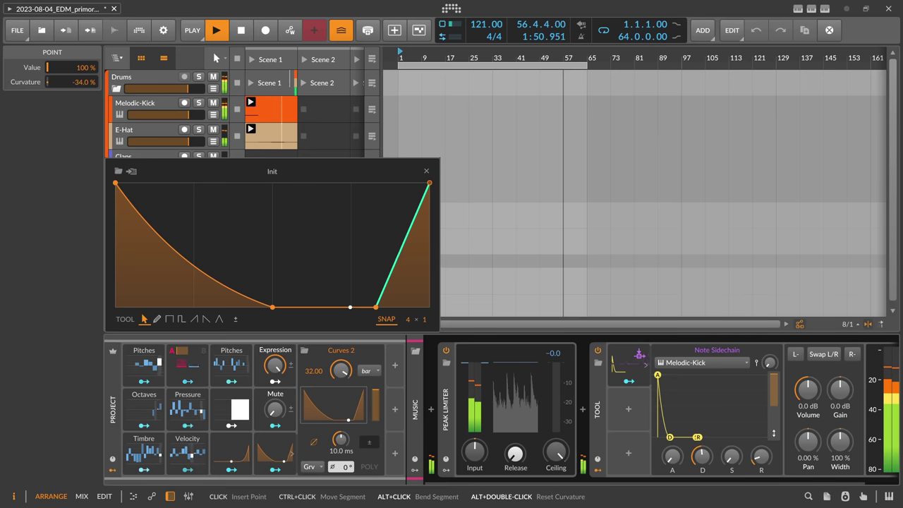
Bend the closing rise to -58% curvature and start it slightly nearer the end on a 16-step snap grid, keeping the fall's end at the midpoint.
left_click_drag(402, 246, 414, 282, "alt")
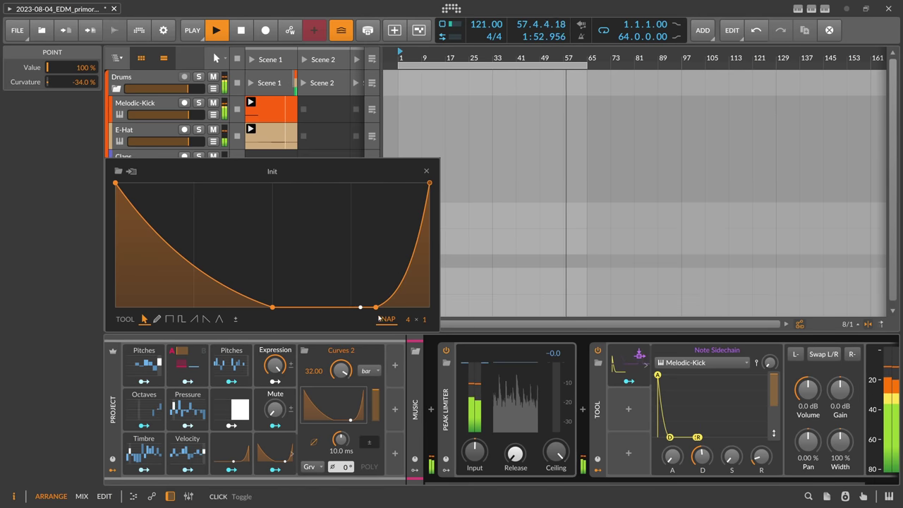
mouse_move(407, 319)
left_mouse_down()
mouse_move(407, 309)
mouse_move(407, 326)
left_mouse_up()
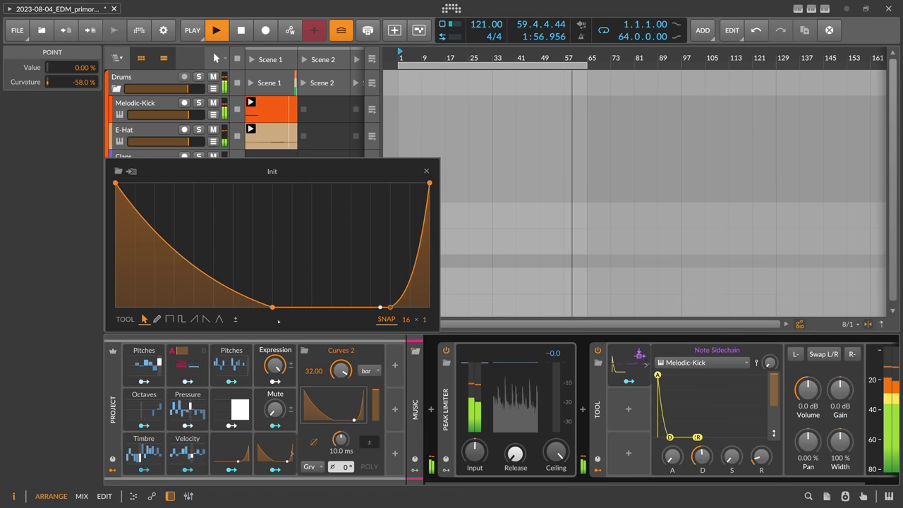
left_click_drag(272, 307, 213, 307)
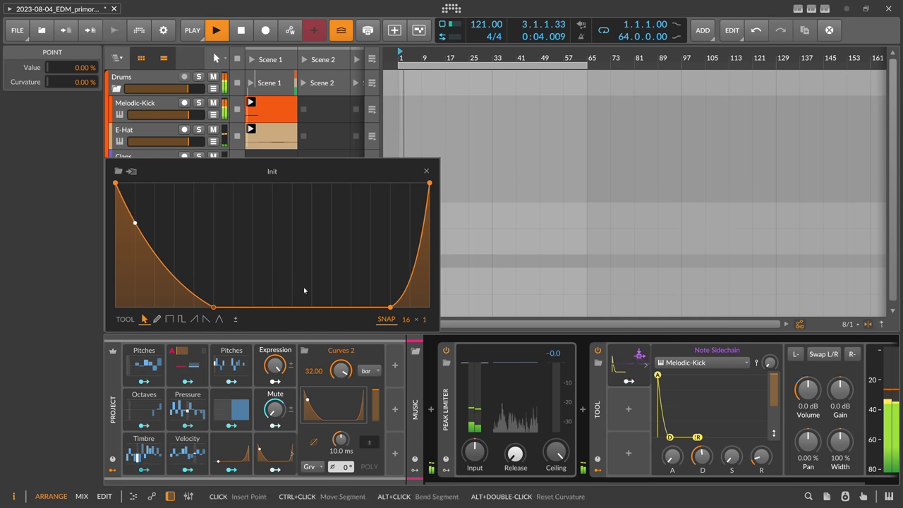
left_click_drag(214, 311, 273, 315)
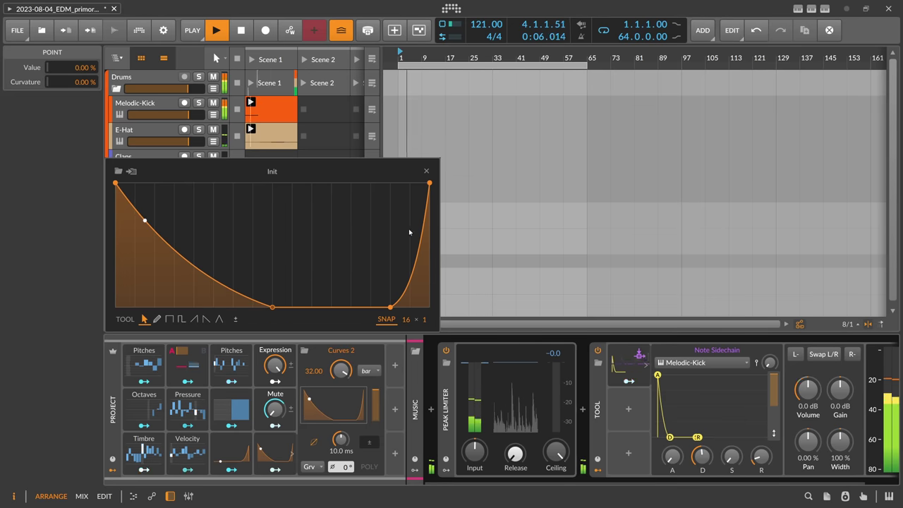
Close the curve editor of Curves 2 and save the project.
left_click(426, 172)
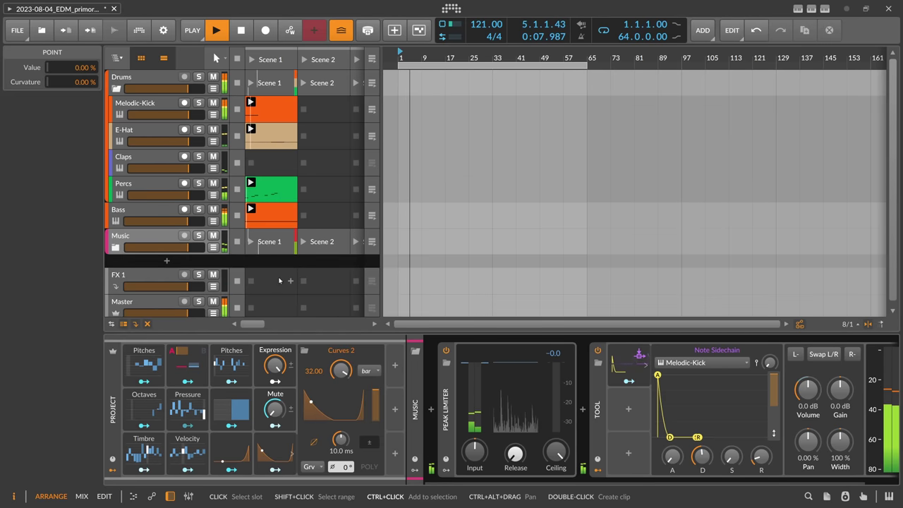
key("ctrl+s")
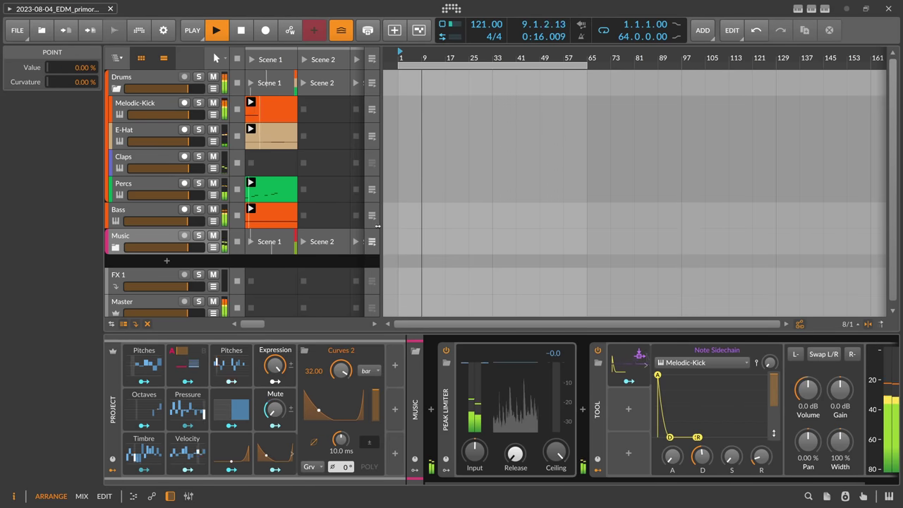
scroll(404, 58, "down", 1)
scroll(404, 58, "up", 1)
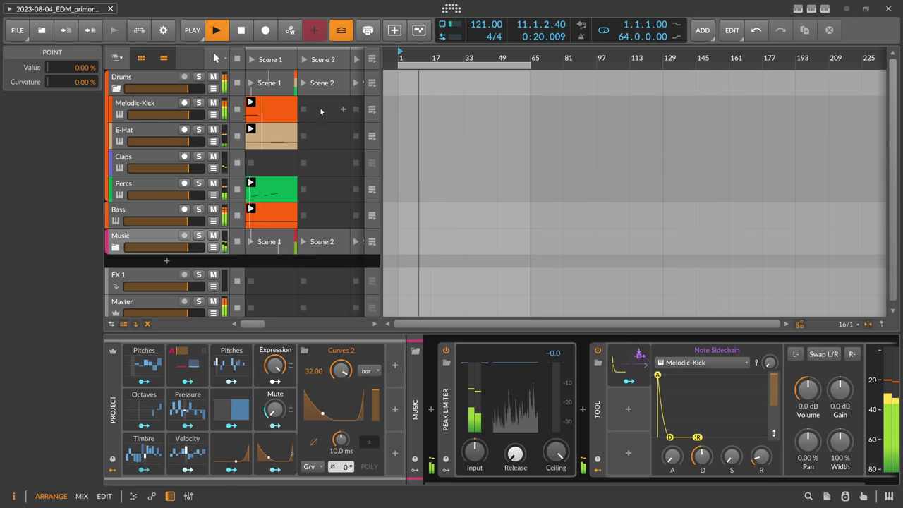
Export XO's beat as a MIDI clip into Scene 1 of the Claps track and turn off XO's host-synced playback.
left_click(134, 156)
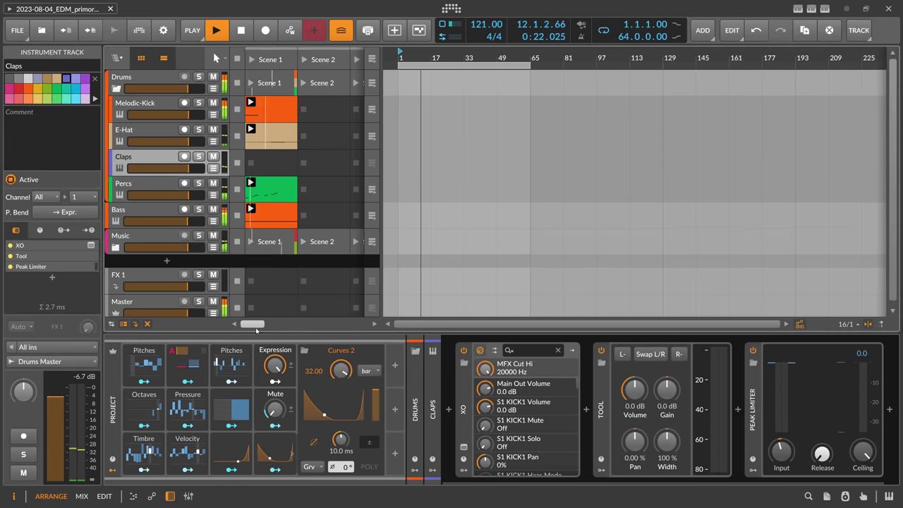
left_click(463, 362)
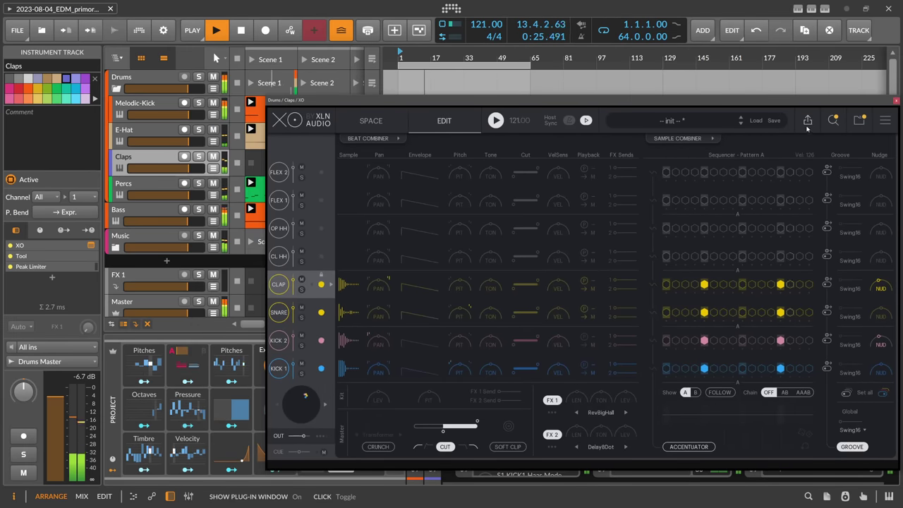
left_click(808, 126)
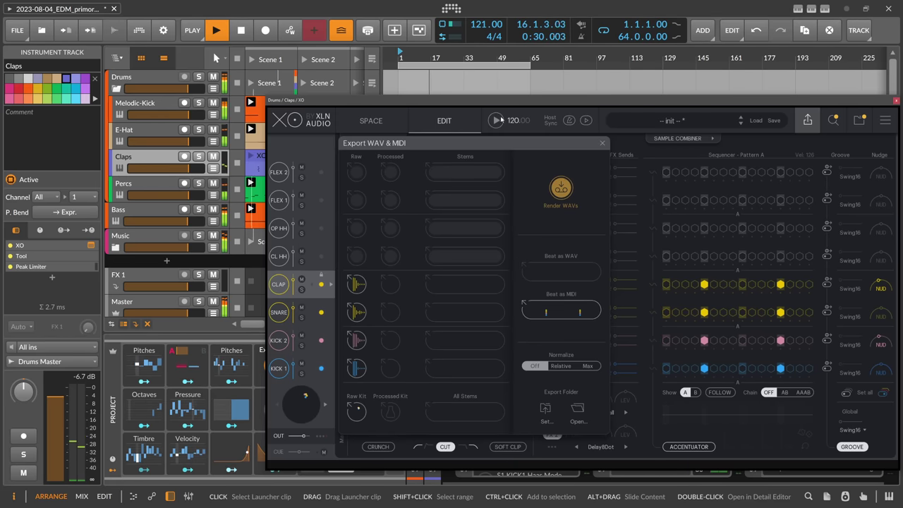
left_click(896, 101)
left_click(256, 171)
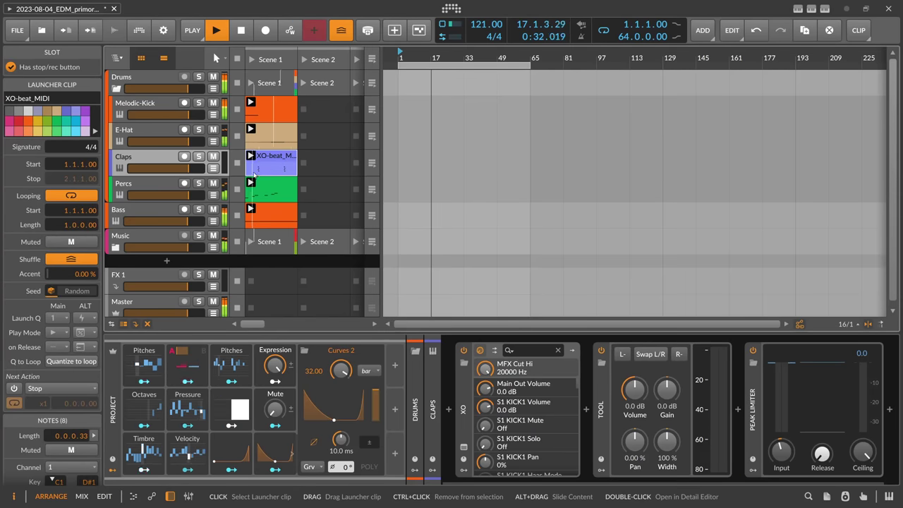
Unfold the Music group, stop playback, and record the launcher clips into the arranger from bar 1.
left_click(115, 247)
scroll(129, 237, "down", 3)
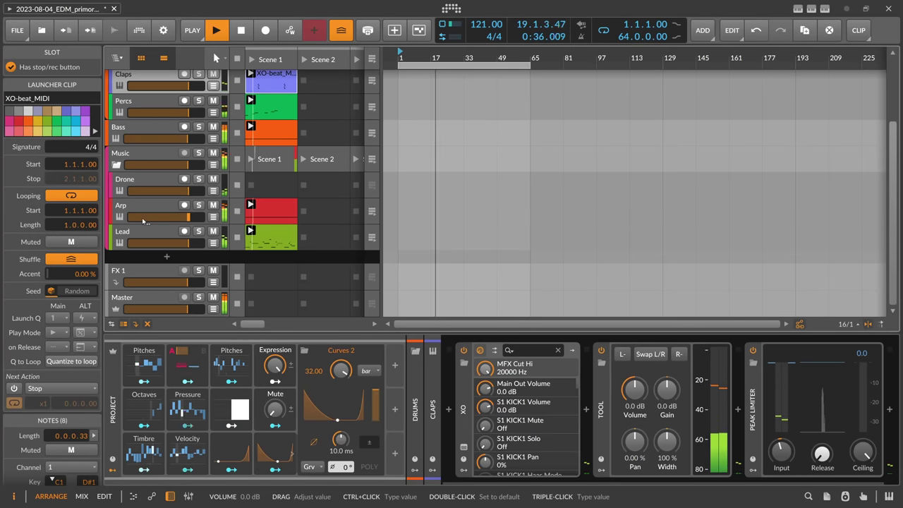
key("space")
scroll(366, 79, "up", 3)
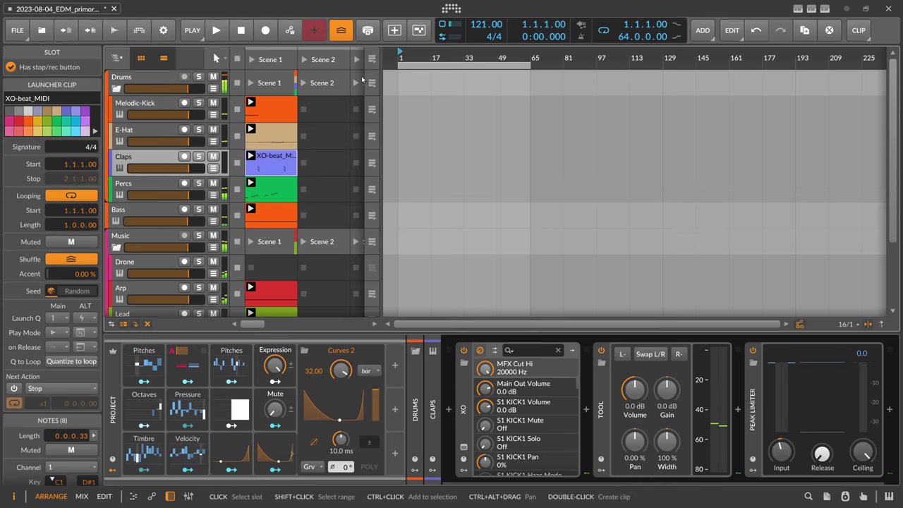
left_click(266, 31)
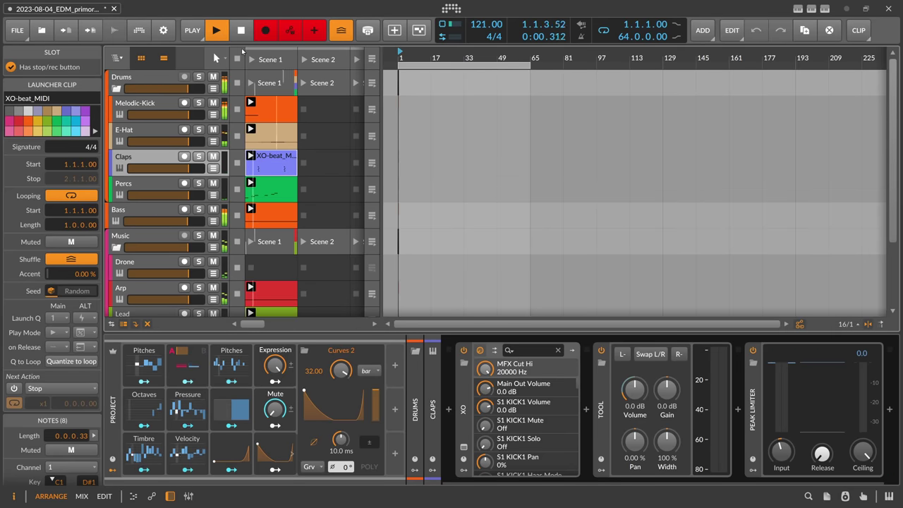
left_click_drag(422, 58, 422, 74)
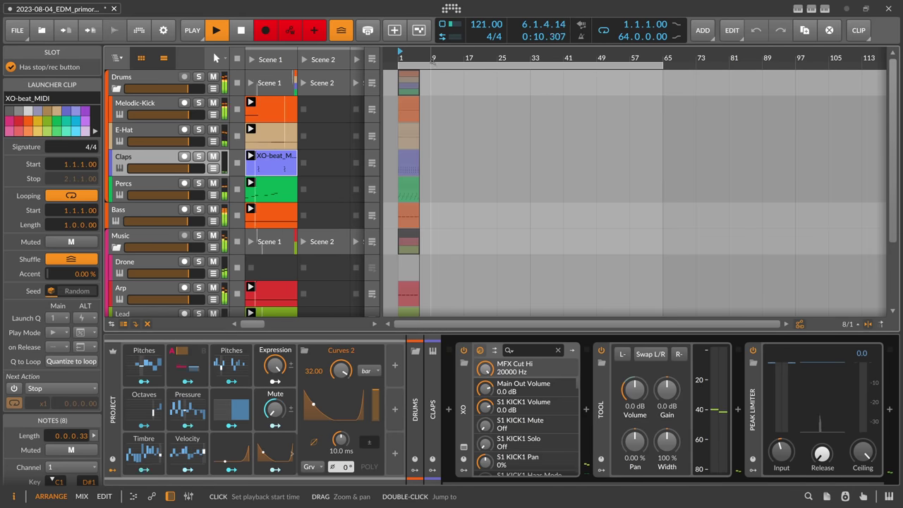
scroll(432, 62, "up", 2)
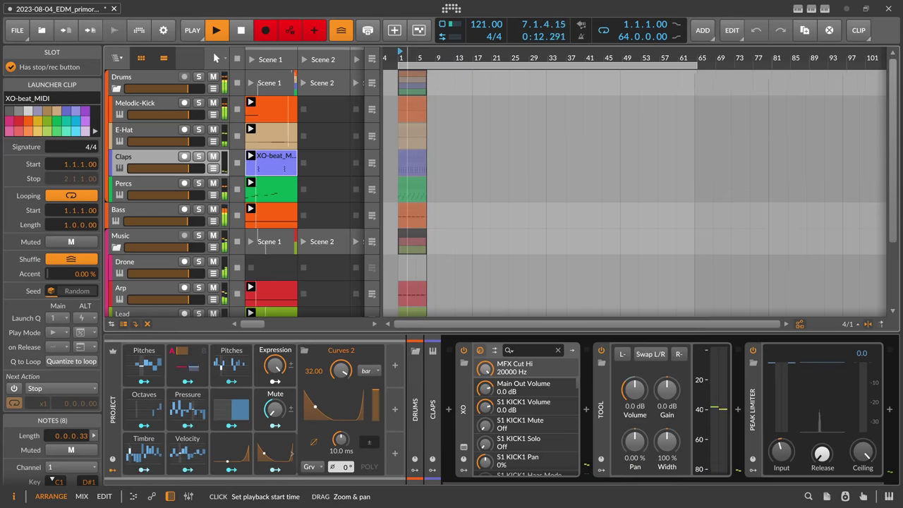
scroll(409, 58, "down", 1)
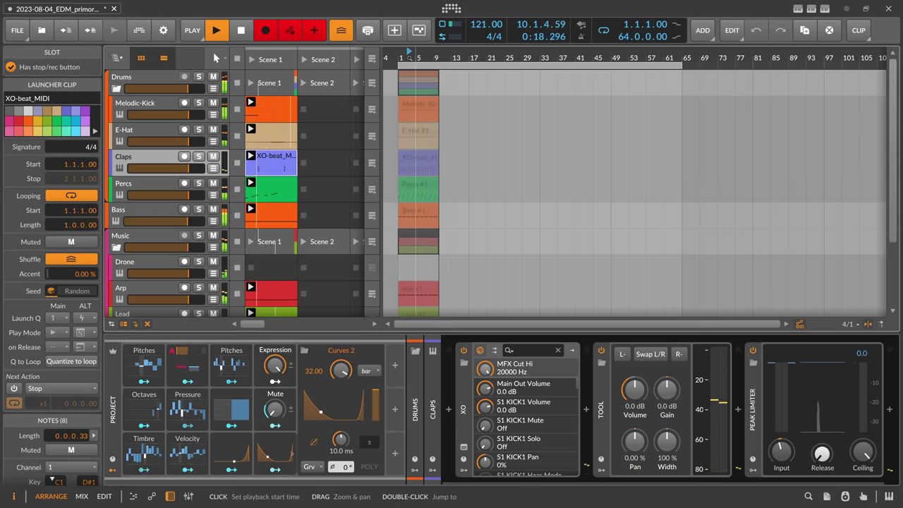
scroll(406, 51, "up", 1)
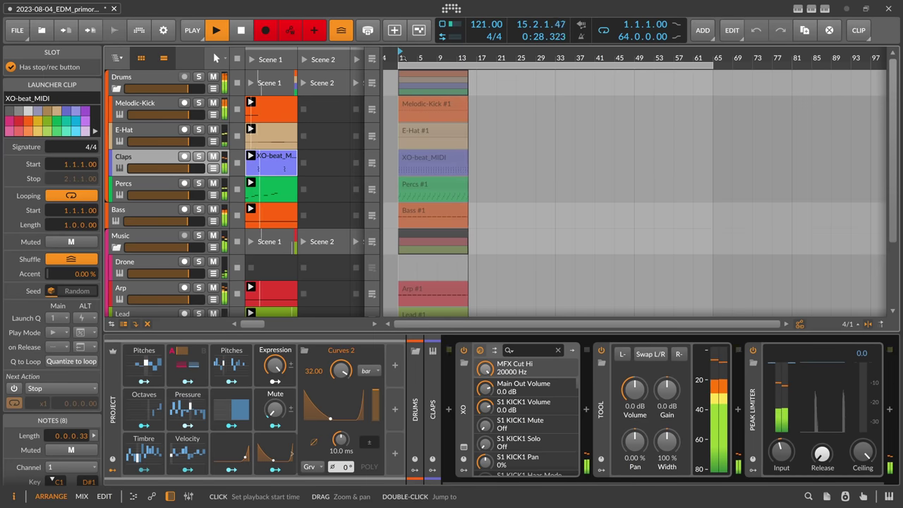
scroll(399, 96, "down", 3)
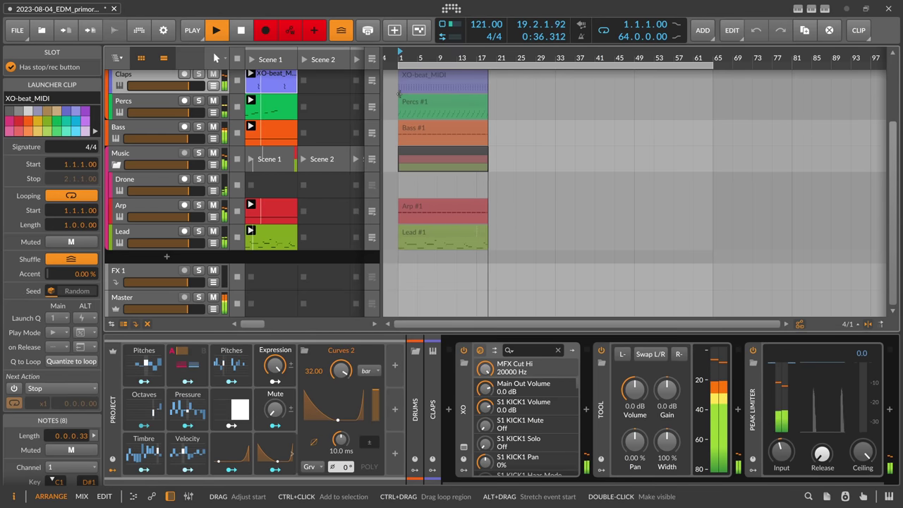
Set the first oscillator of the Lead track's Polysynth to 16'.
left_click(173, 232)
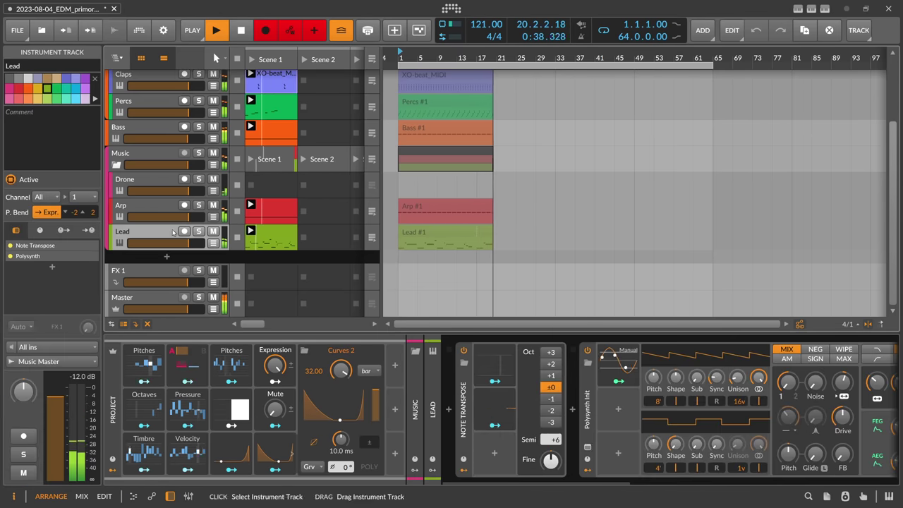
scroll(612, 410, "down", 5)
scroll(612, 409, "up", 4)
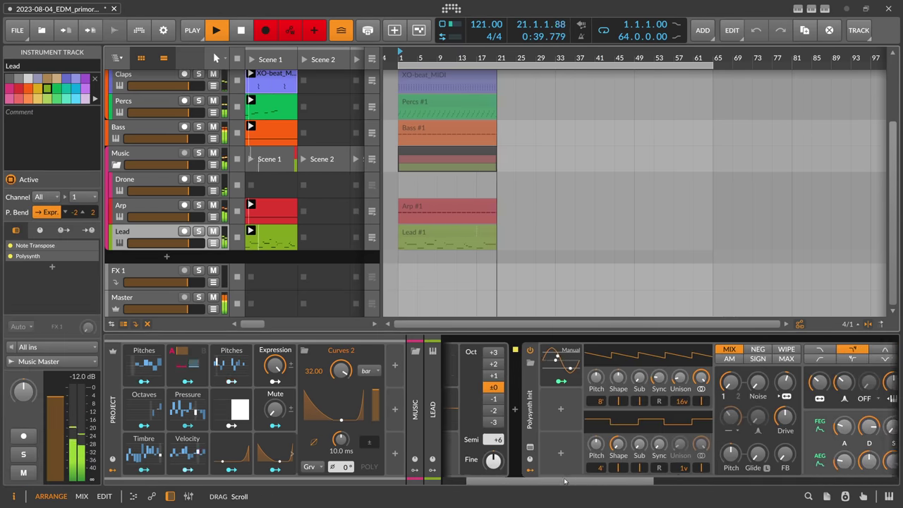
right_click(604, 400)
left_click(638, 441)
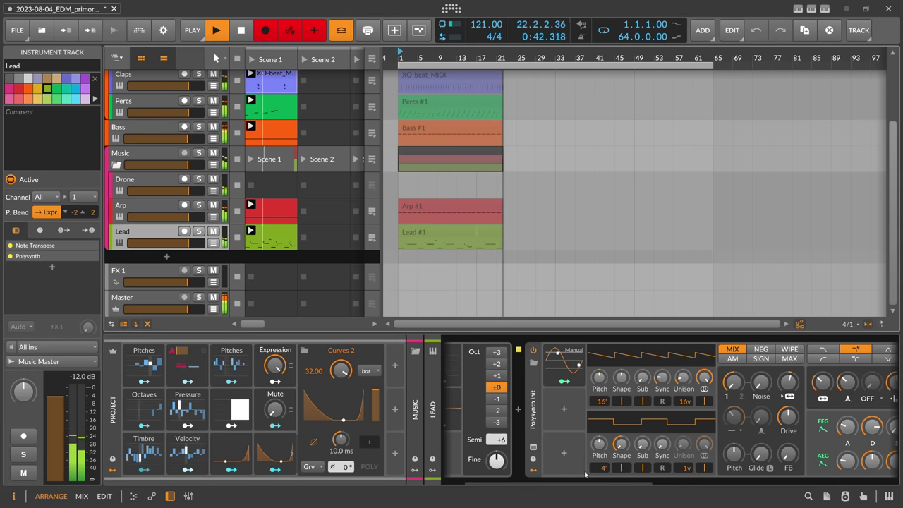
scroll(585, 474, "down", 5)
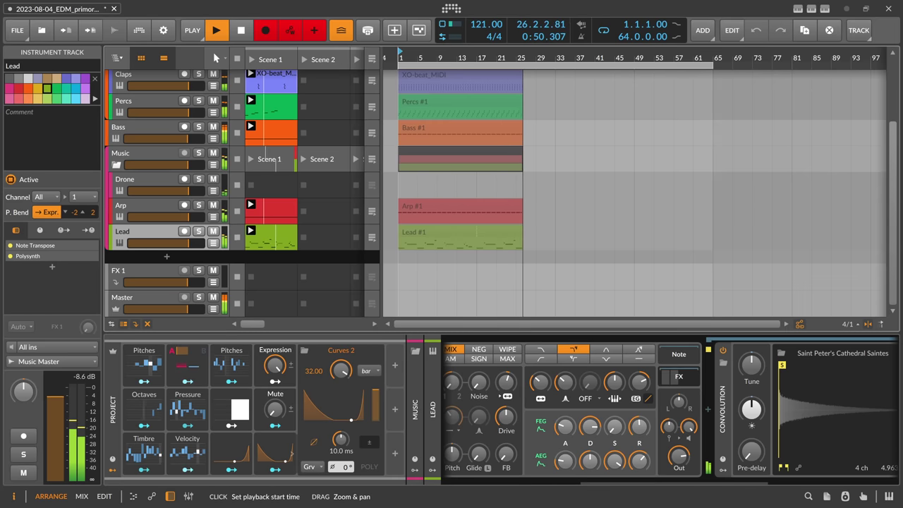
Stop the arranger recording at bar 33.
scroll(395, 58, "up", 1)
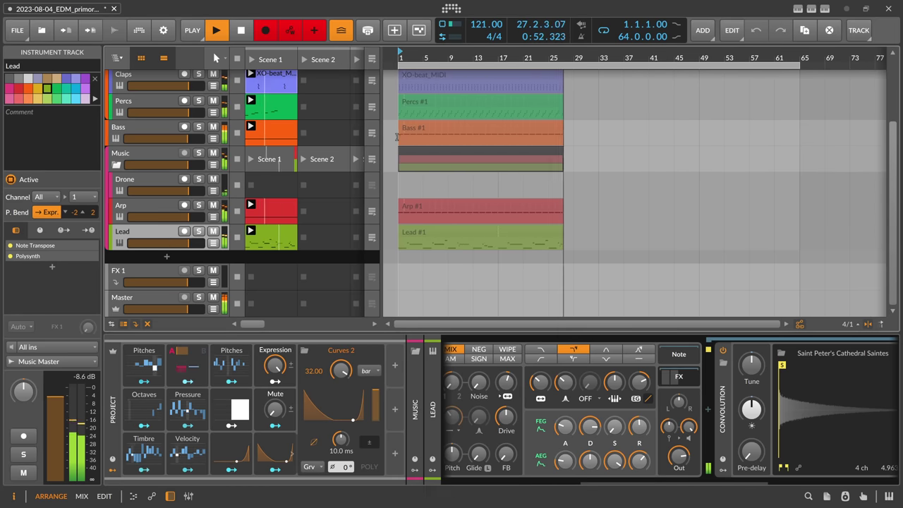
scroll(395, 130, "up", 3)
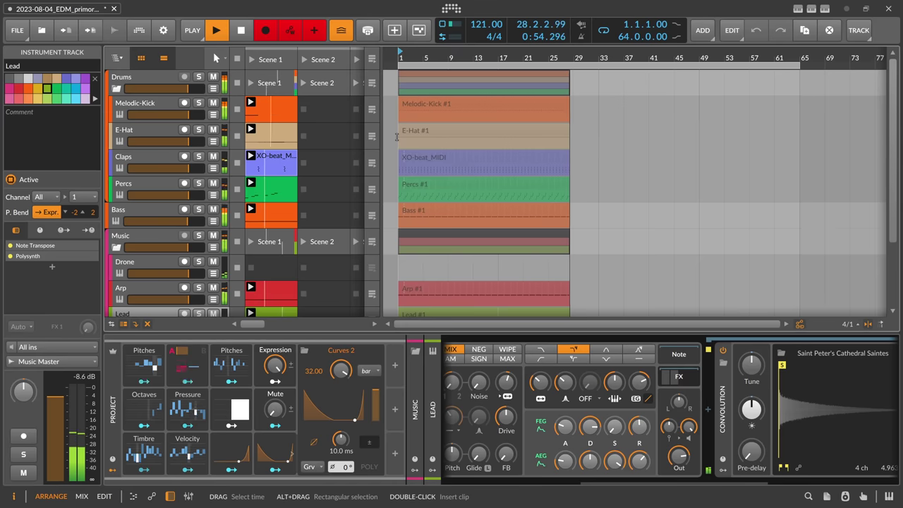
scroll(397, 136, "down", 3)
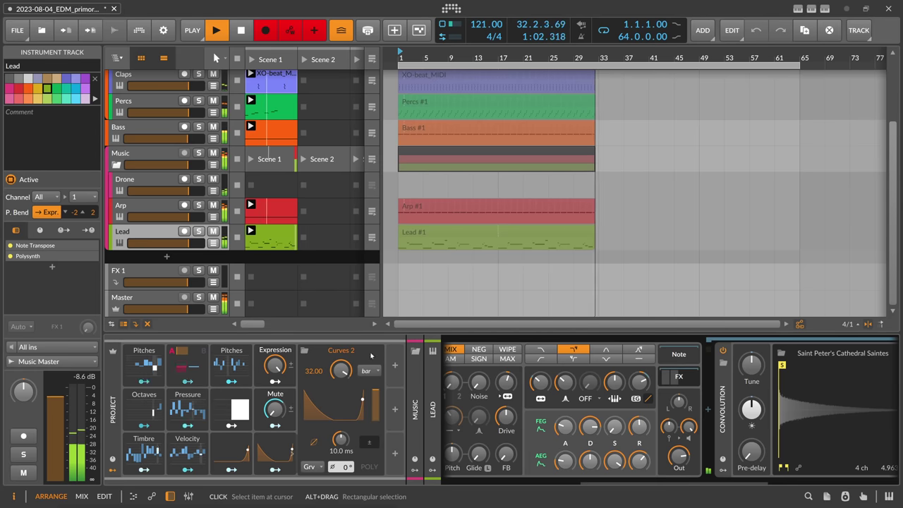
left_click(241, 31)
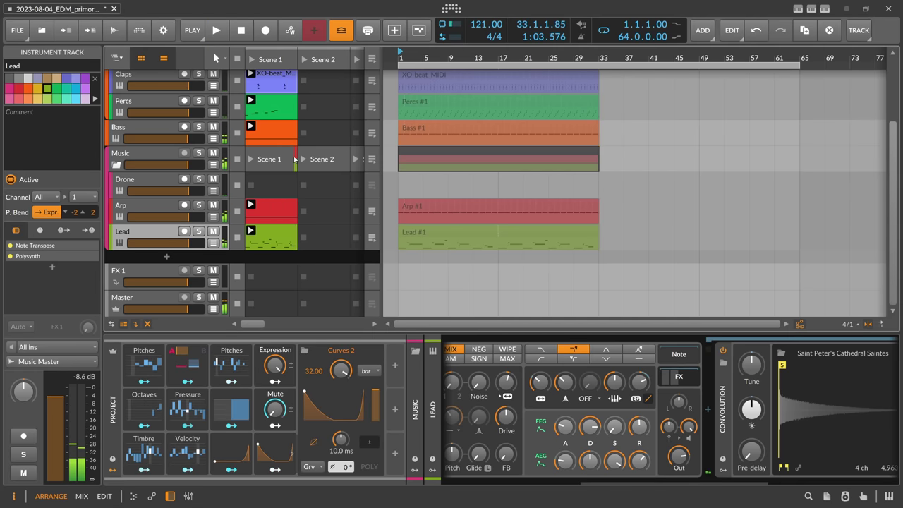
Trim the recorded Claps clip from its front to about 12 bars and move it to start at bar 33.
scroll(420, 142, "up", 3)
scroll(420, 68, "up", 1)
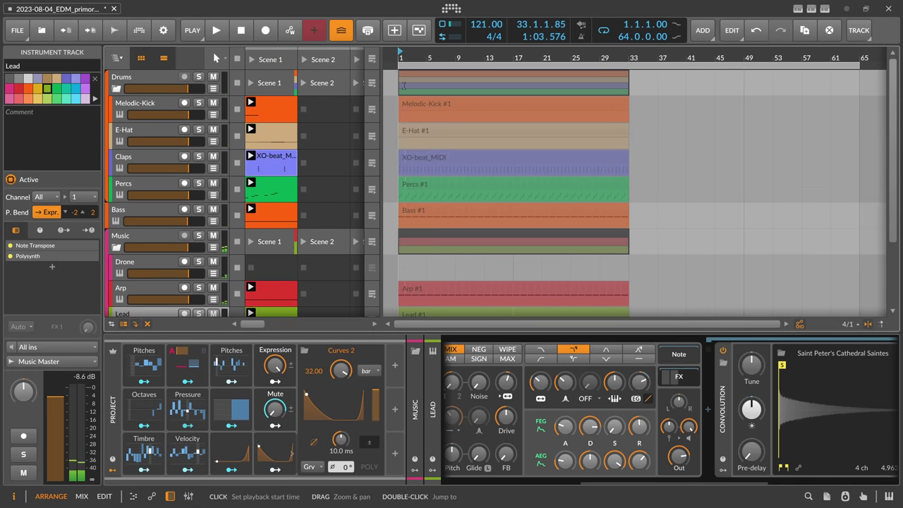
scroll(409, 202, "down", 3)
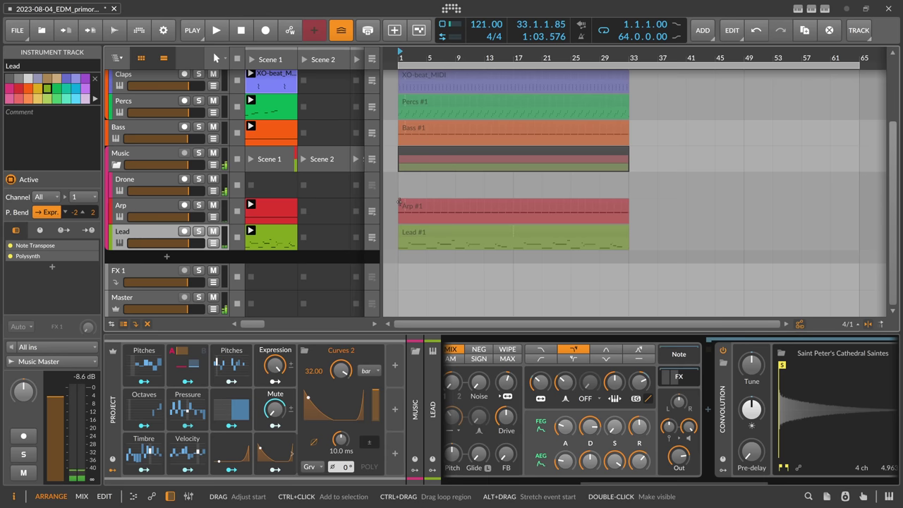
scroll(403, 203, "up", 3)
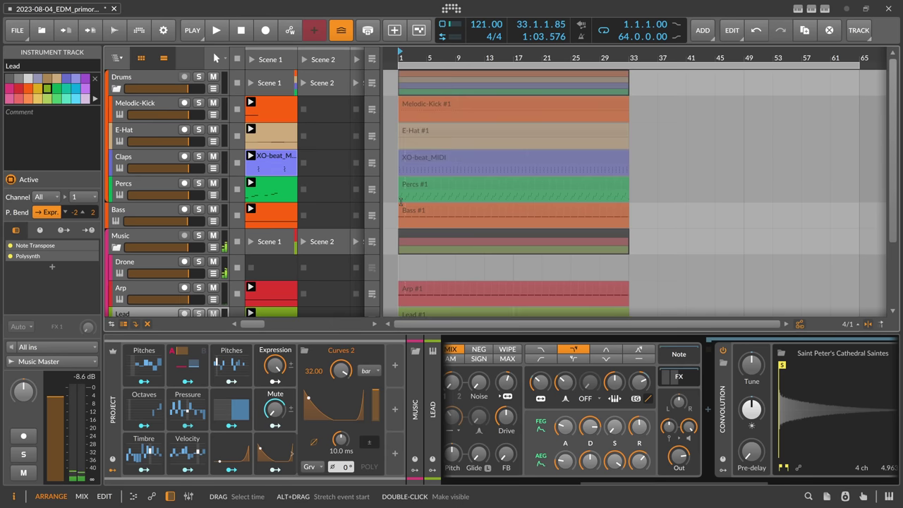
left_click(402, 154)
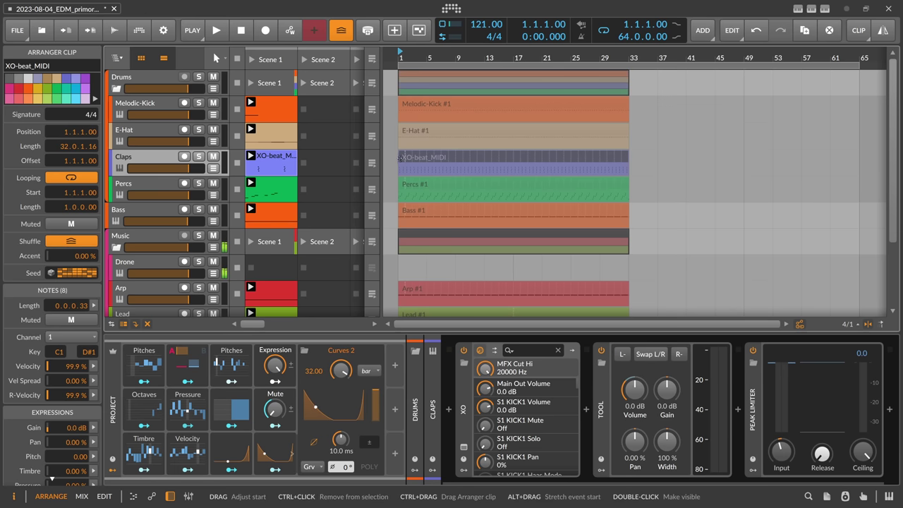
left_click_drag(406, 156, 488, 156)
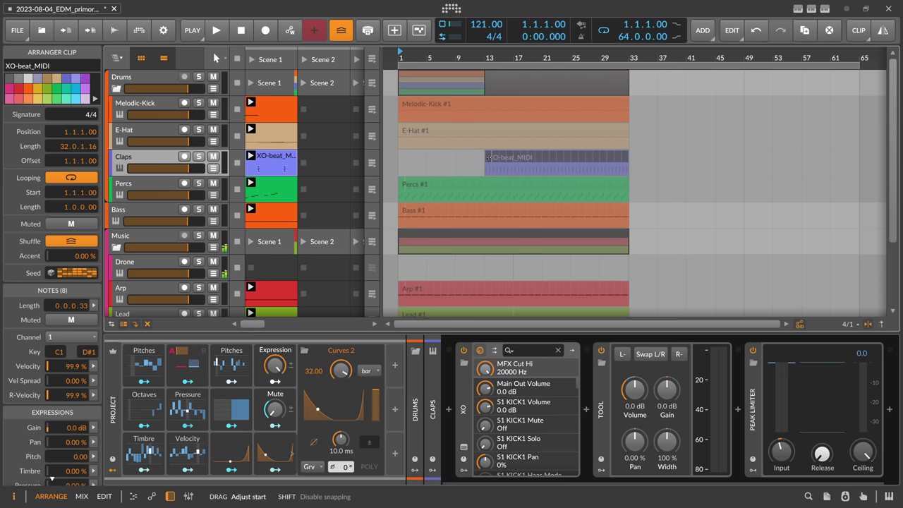
left_click(488, 57)
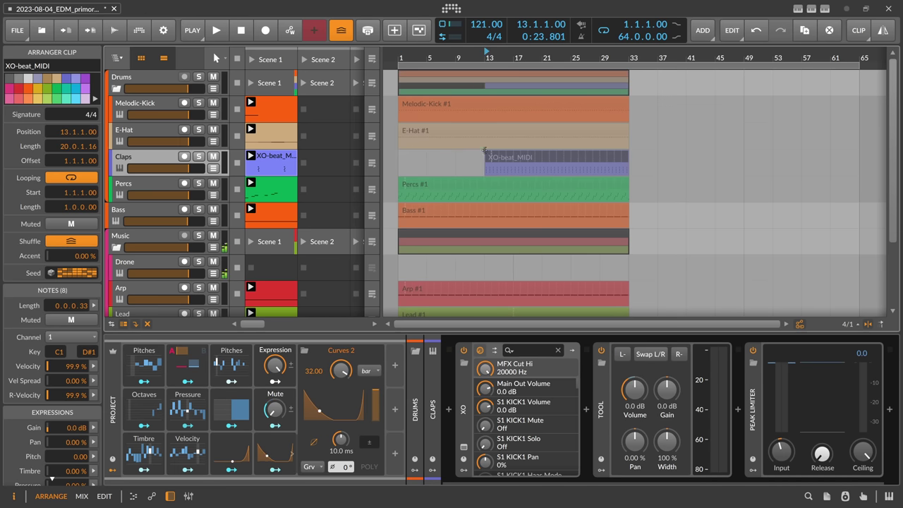
left_click_drag(486, 157, 664, 158)
left_click(515, 56)
left_click(630, 57)
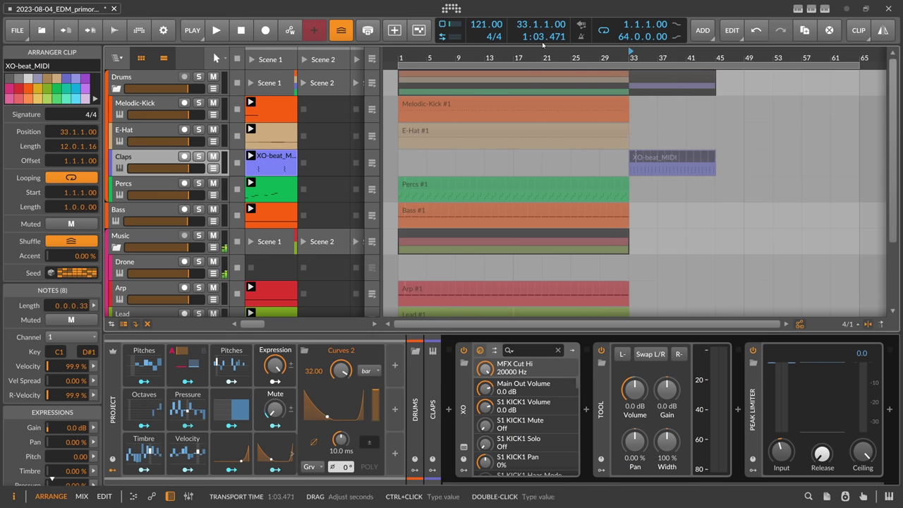
Switch all tracks back to arranger playback and play the arrangement from bar 1.
left_click(524, 108)
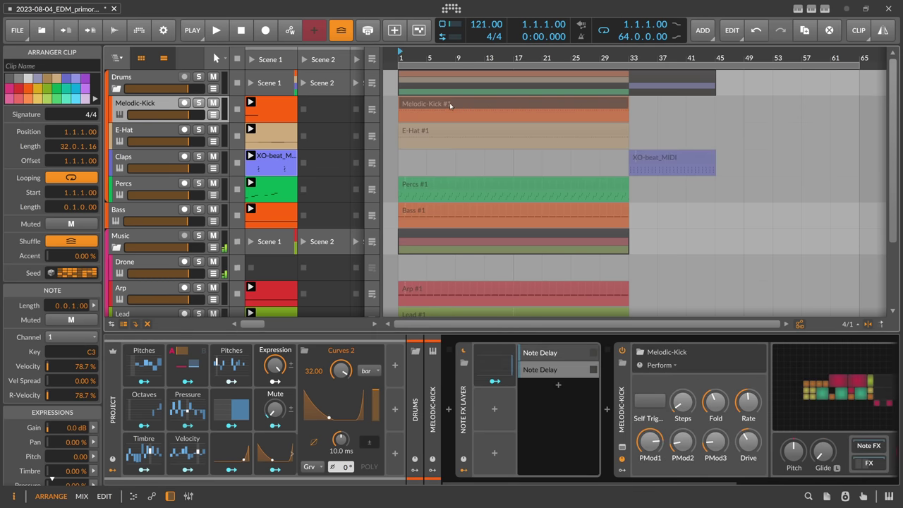
left_click(369, 75)
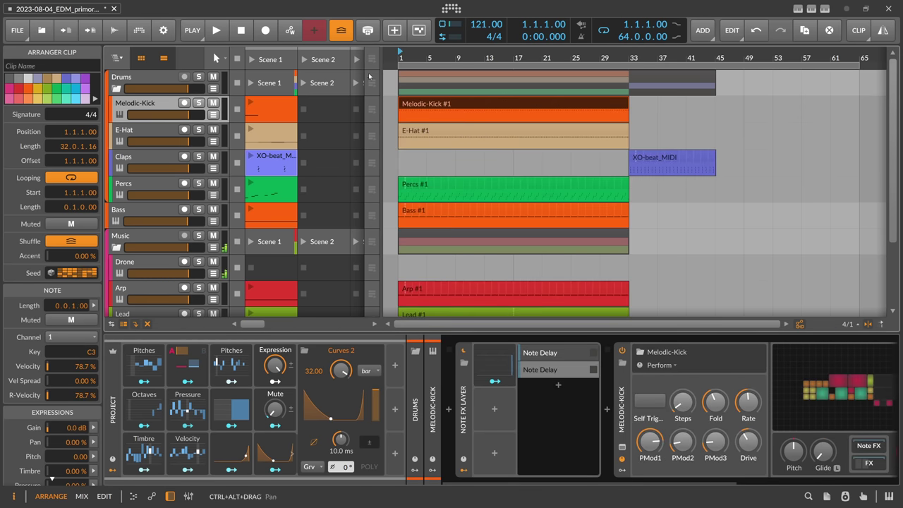
key("space")
Move the Bass clip to start at bar 33 and the Lead clip to start at bar 49.
scroll(413, 165, "down", 3)
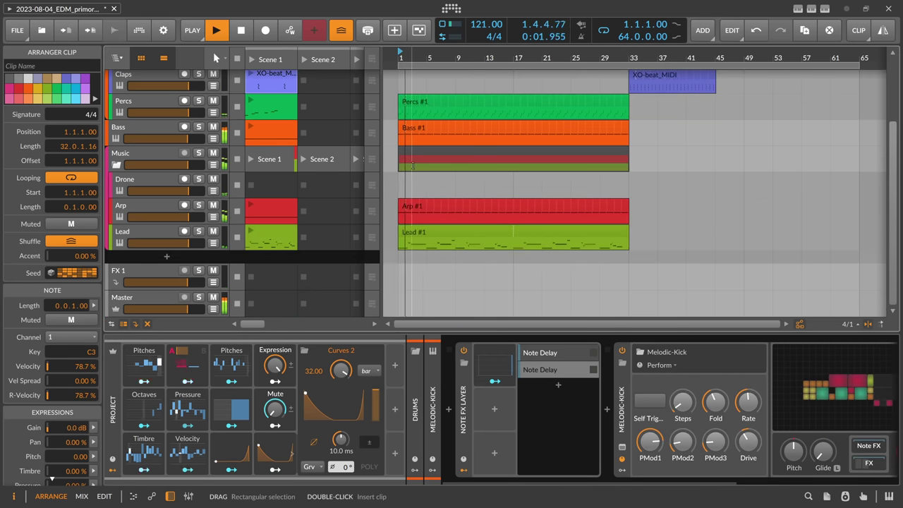
left_click_drag(413, 133, 644, 133)
scroll(642, 121, "up", 3)
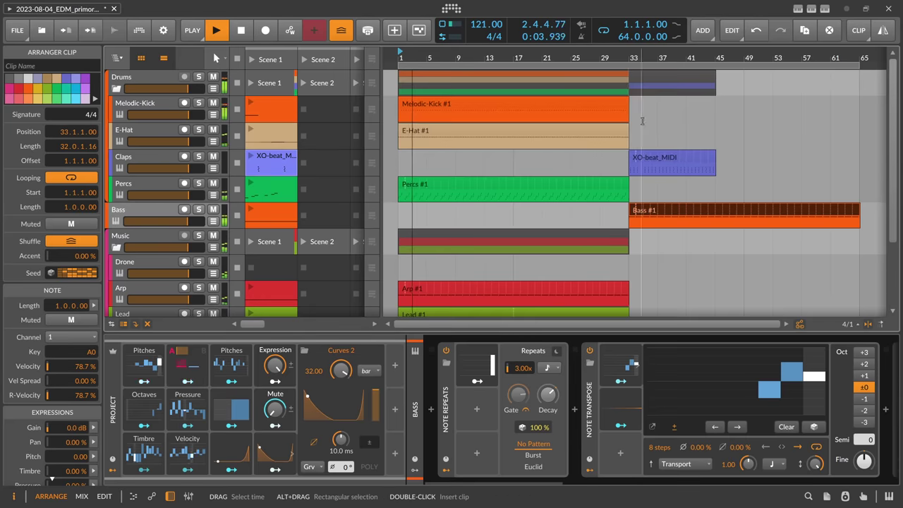
scroll(494, 176, "down", 3)
left_click(423, 208)
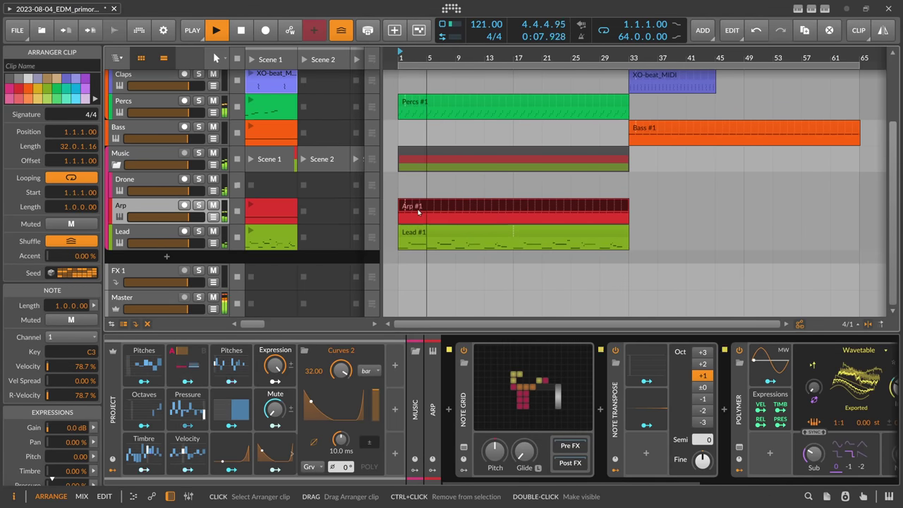
left_click_drag(420, 246, 767, 251)
Move the E-Hat clip to start at bar 33 and select the Drone track.
scroll(566, 216, "up", 3)
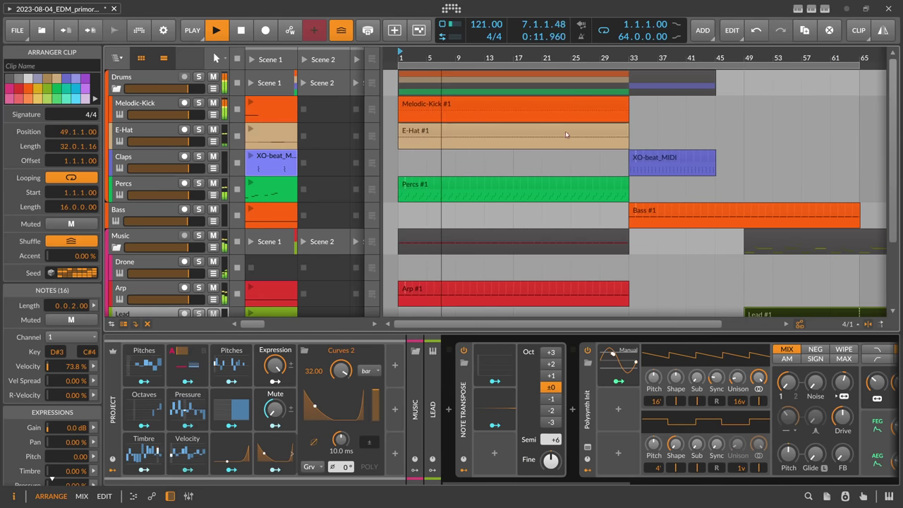
left_click_drag(487, 53, 487, 49)
left_click_drag(446, 132, 616, 132)
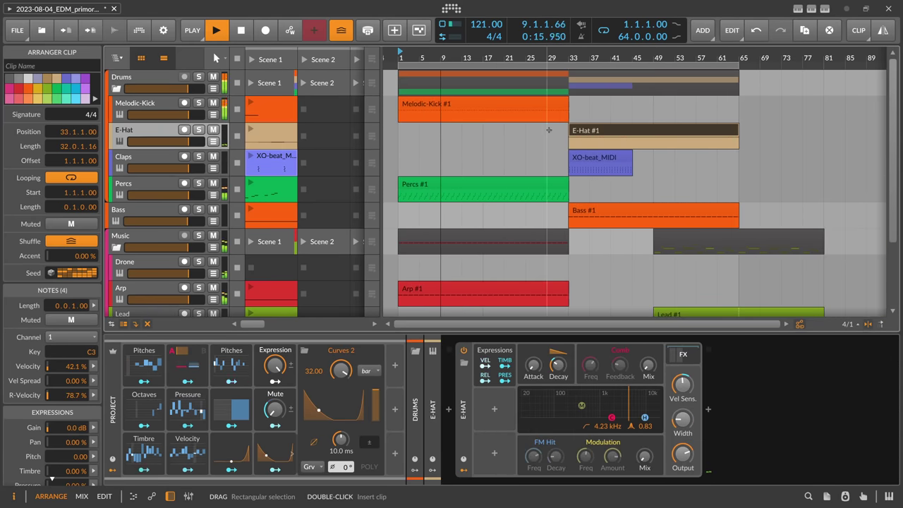
scroll(509, 133, "down", 3)
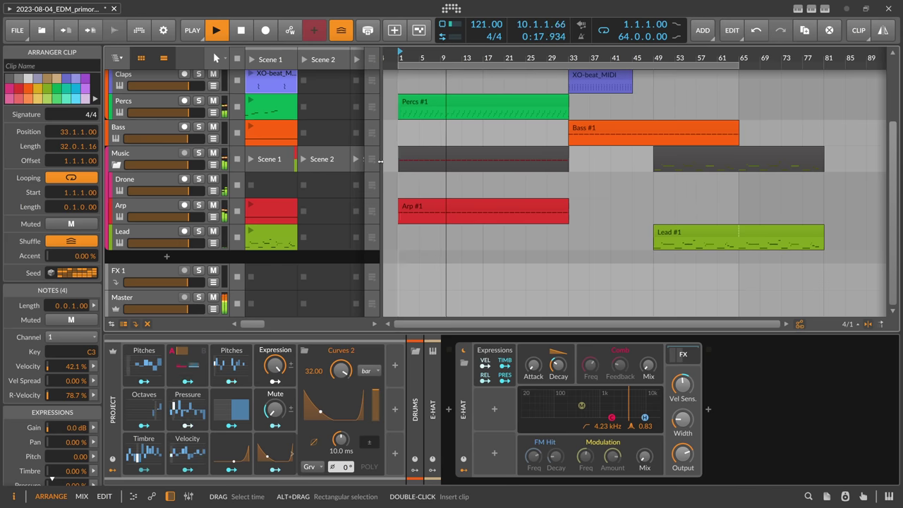
left_click(564, 185)
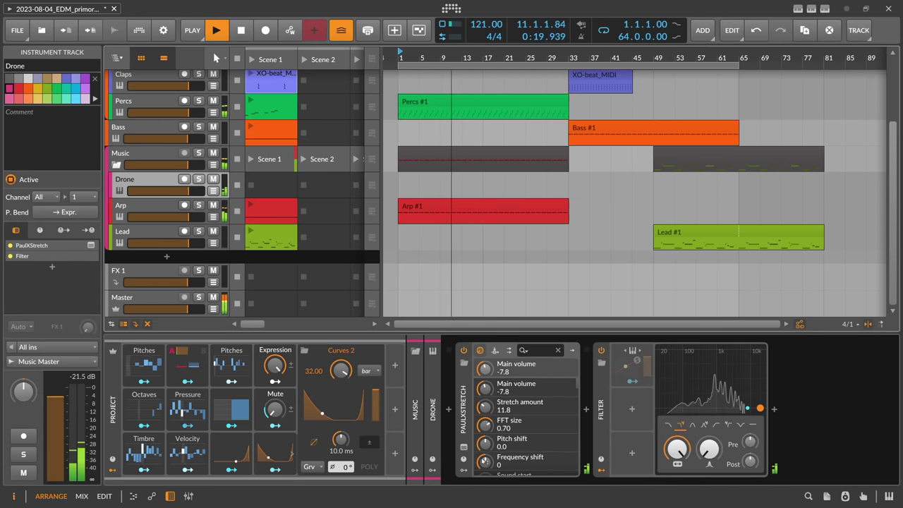
Extend the Claps and Percs clips in the arranger to the end of the Bass clip at bar 65.
scroll(483, 106, "up", 3)
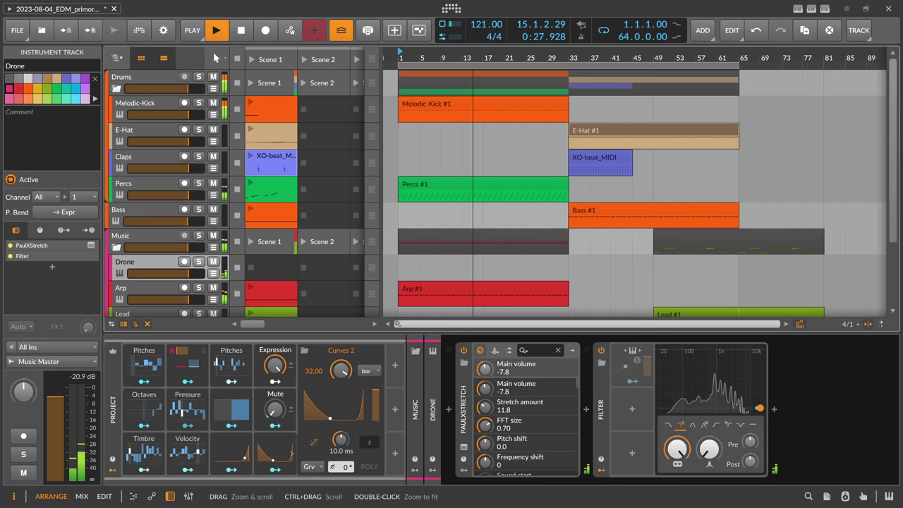
left_click(600, 162)
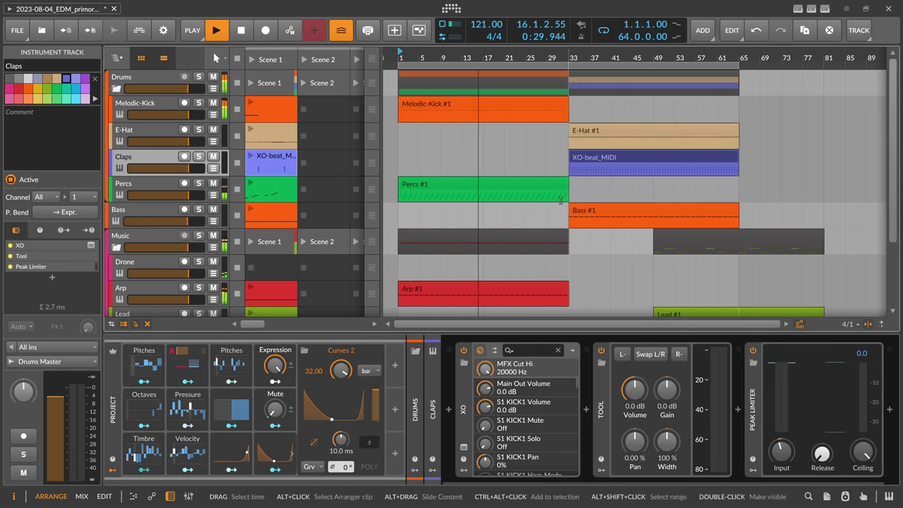
left_click_drag(560, 201, 739, 200)
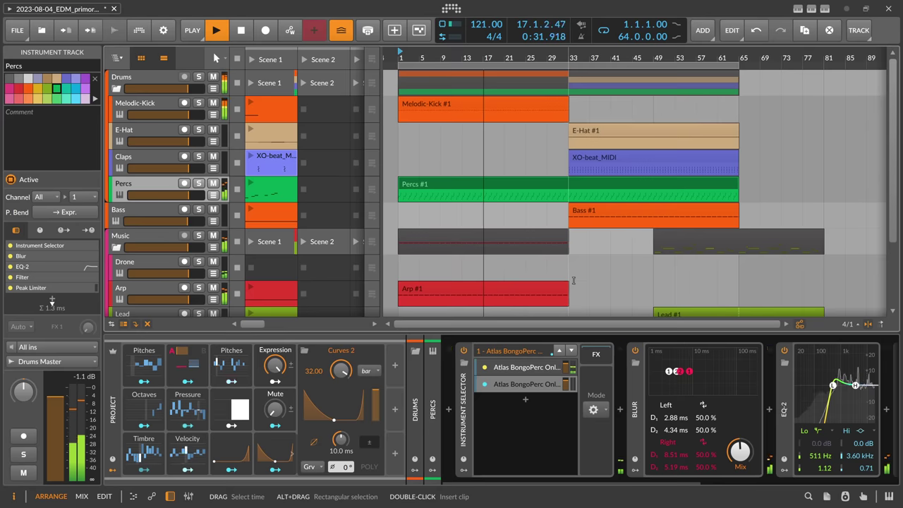
Duplicate the Arp clip directly after itself so the copy starts at bar 33.
scroll(574, 281, "down", 2)
left_click(542, 247)
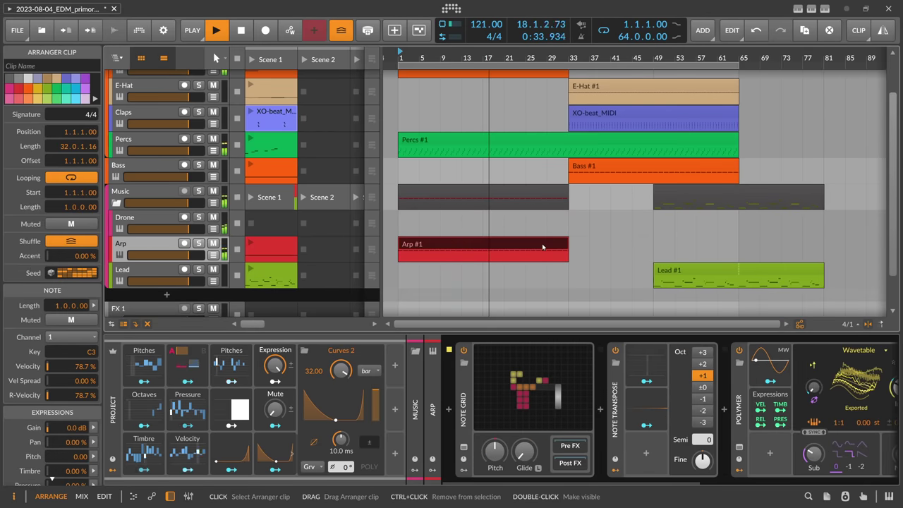
key("ctrl+d")
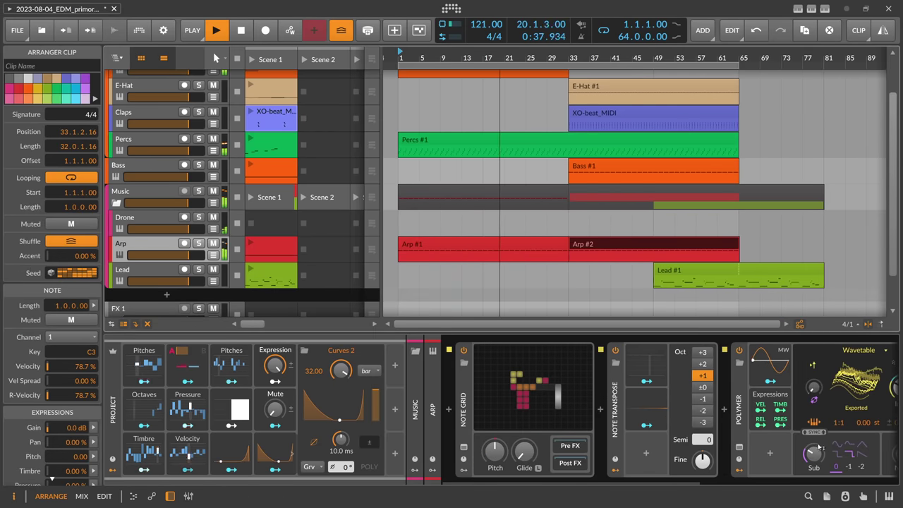
Set the filter envelope's cutoff modulation amount in the Arp track's Polymer synth to 36 st.
scroll(696, 485, "right", 1)
scroll(696, 484, "right", 5)
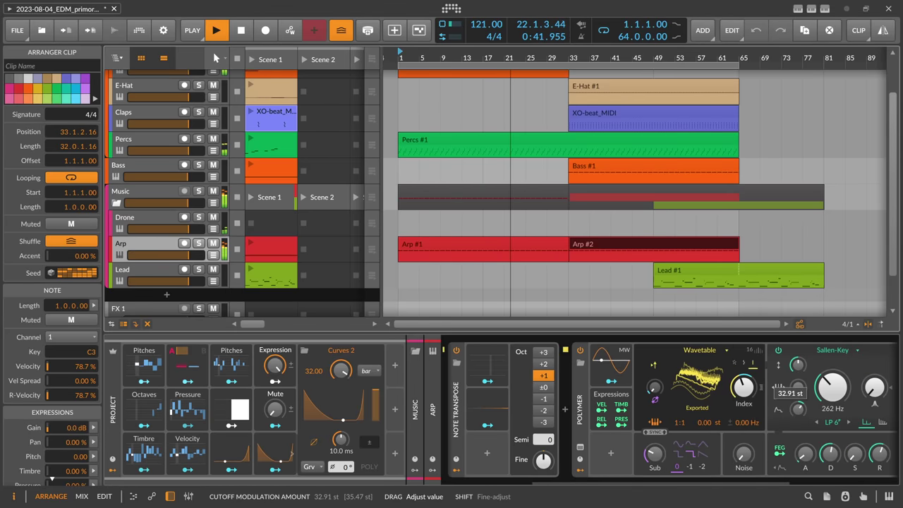
left_click_drag(798, 387, 799, 411)
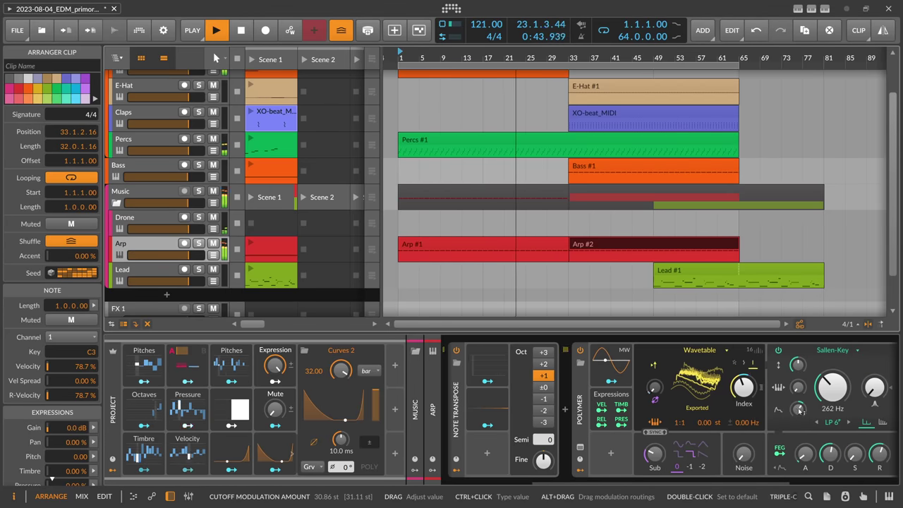
left_click(799, 409, "ctrl")
type("32")
key("Return")
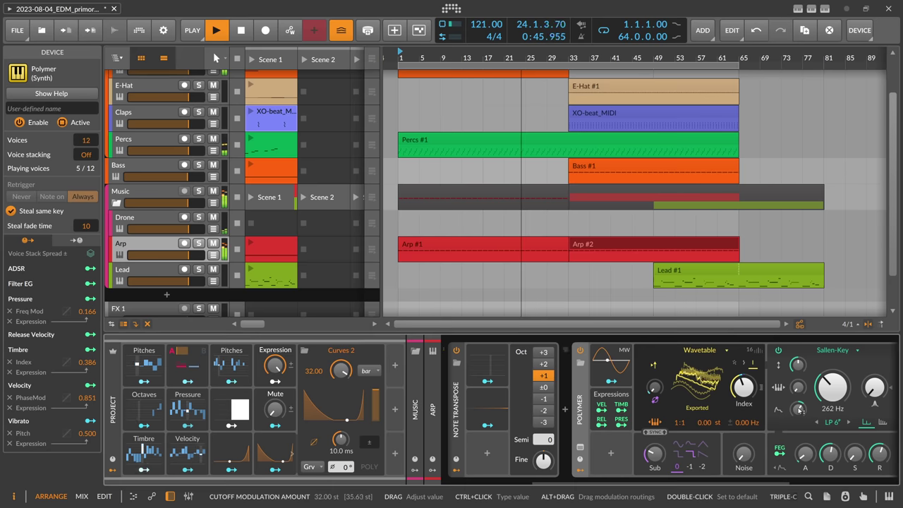
left_click(799, 409, "ctrl")
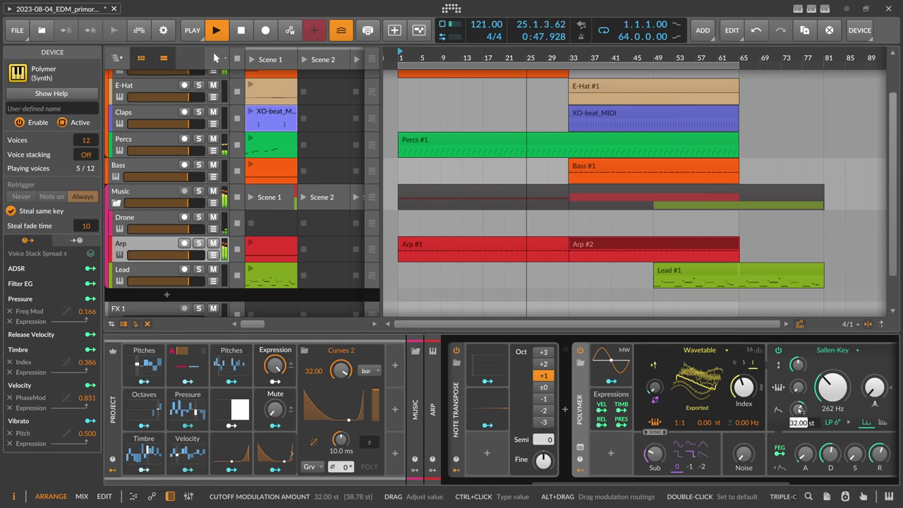
type("36")
key("Return")
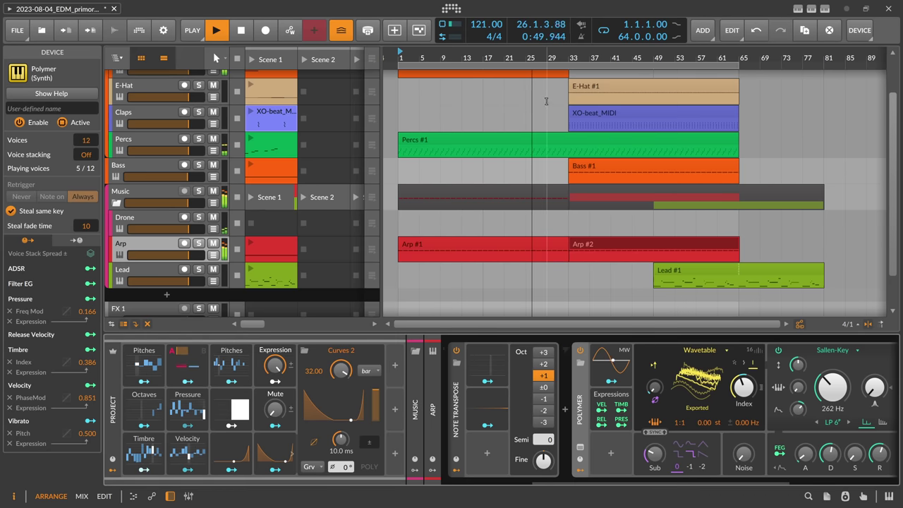
Loop-extend the Melodic-Kick clip in the arranger to bar 65 and save the project.
scroll(571, 116, "up", 2)
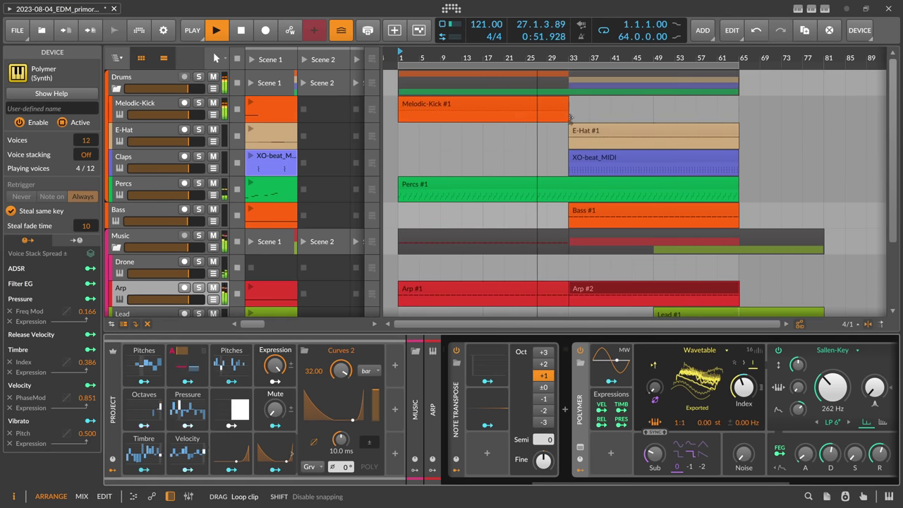
left_click_drag(570, 117, 739, 117)
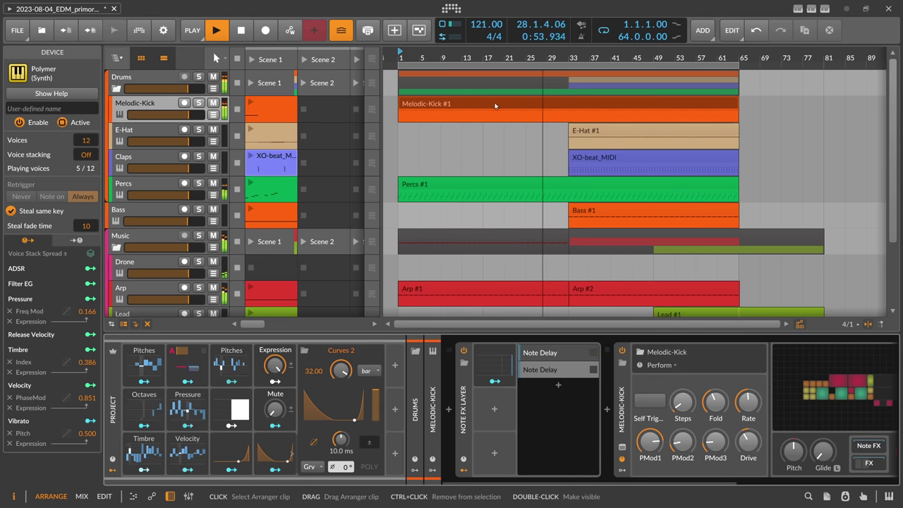
key("ctrl+s")
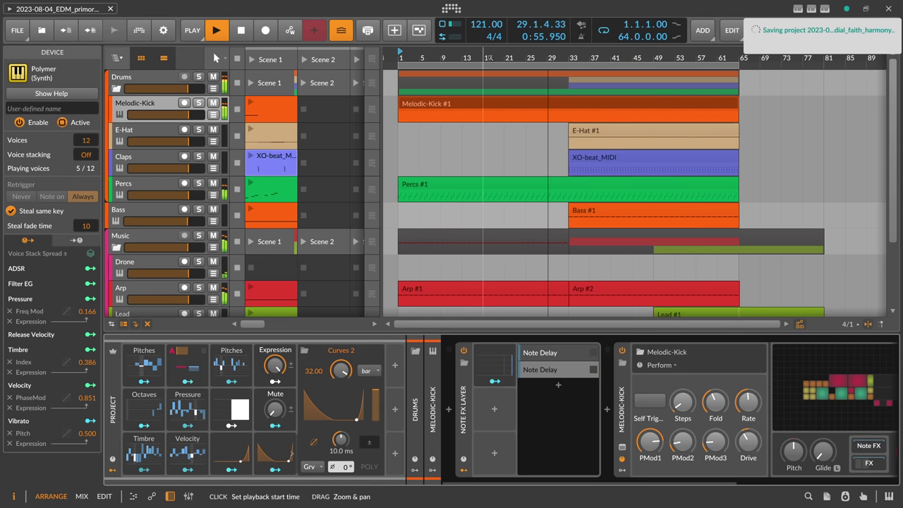
Trim the start of the Percs clip to bar 33, keeping its end at bar 65, and save the project.
scroll(325, 211, "down", 4)
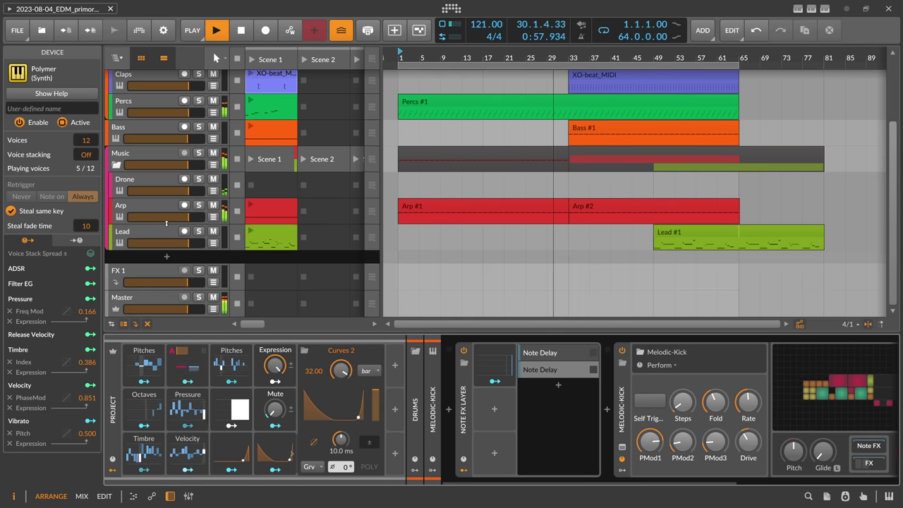
scroll(506, 201, "up", 4)
left_click(506, 200)
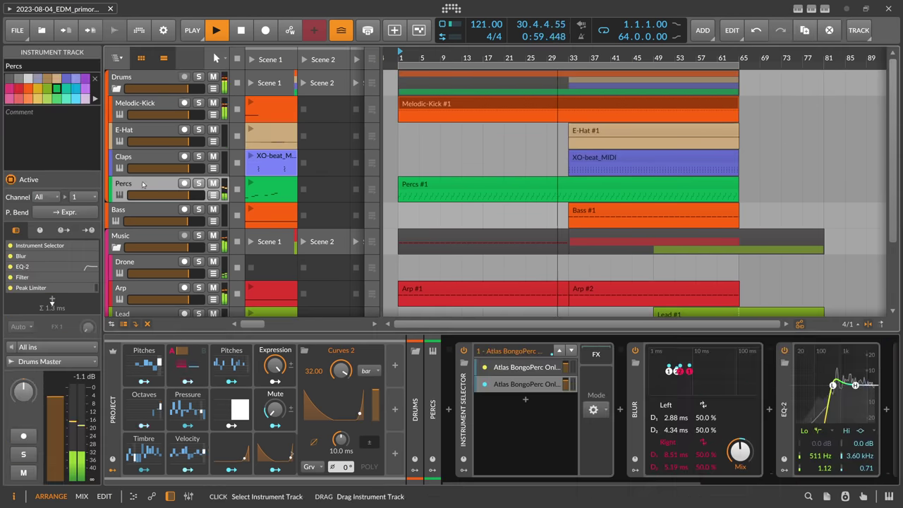
left_click(501, 189)
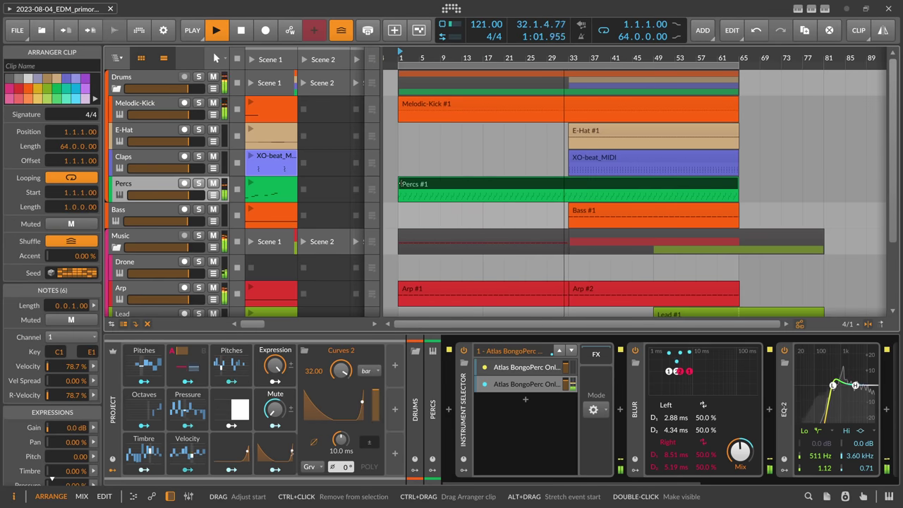
left_click_drag(399, 183, 569, 187)
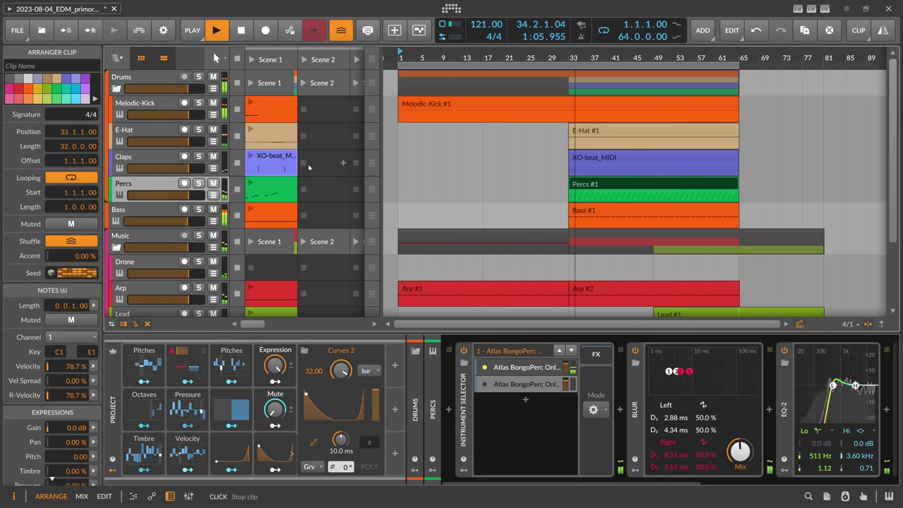
key("ctrl+s")
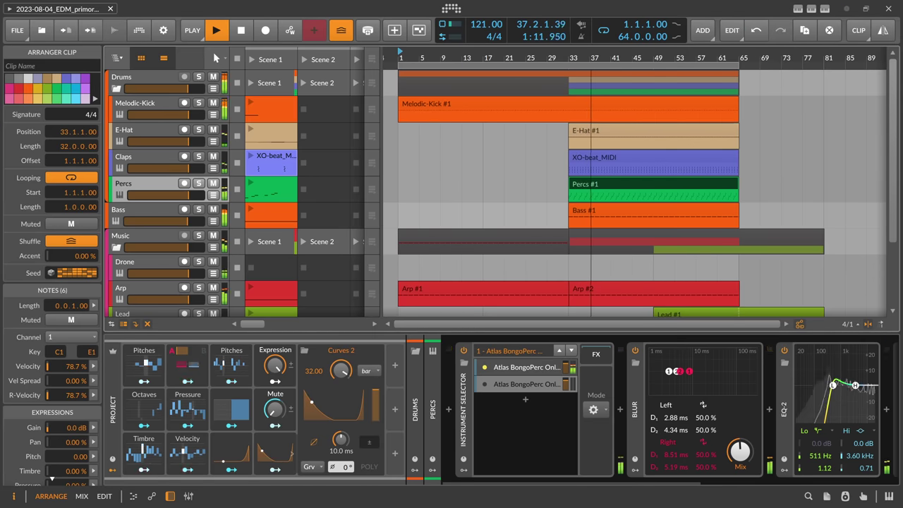
Delete the Curves 2 modulator from the project modulators and turn the Mute macro up to 100 %.
right_click(303, 411)
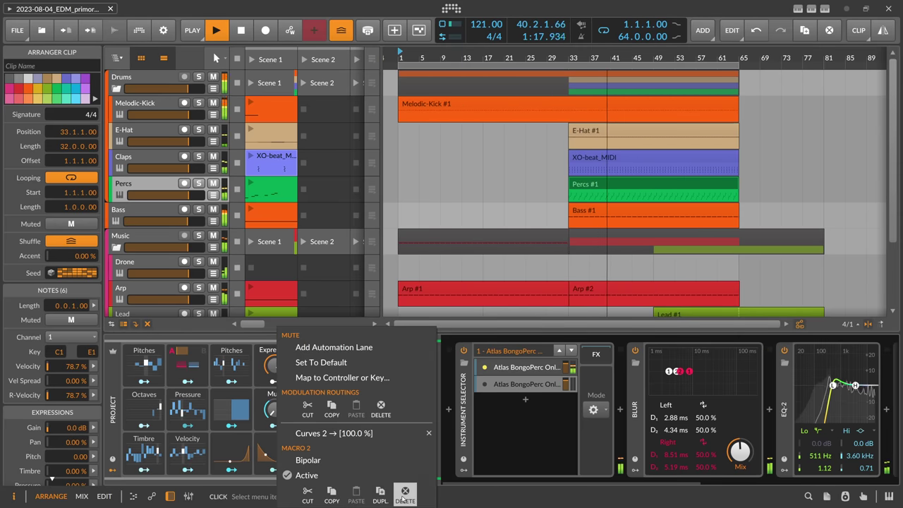
left_click(281, 413)
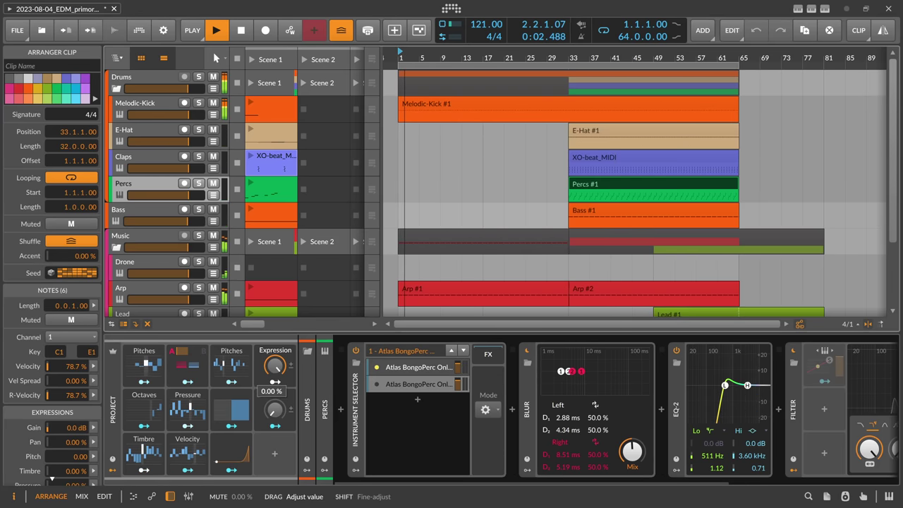
left_click_drag(275, 409, 275, 405)
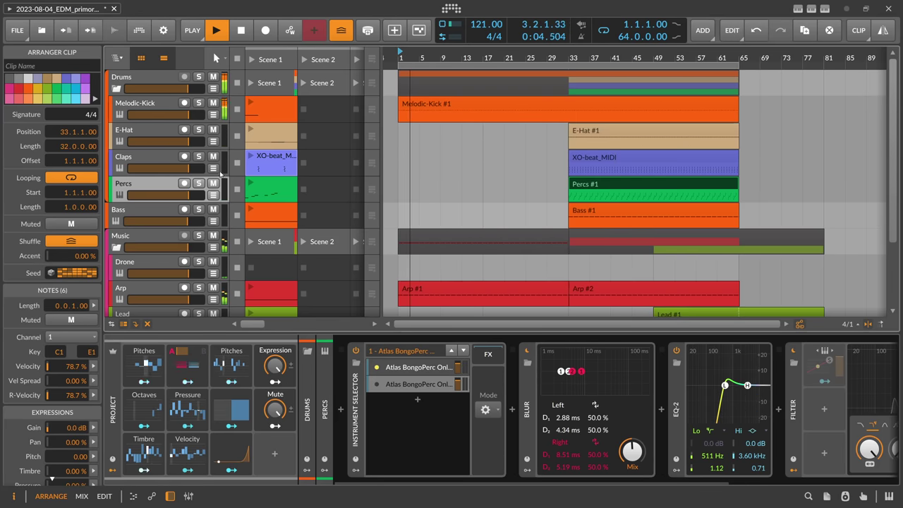
Automate the Mute macro on the Master track from 100 % at bar 1 down to the minimum at bar 33, bending the ramp upward.
scroll(221, 197, "down", 3)
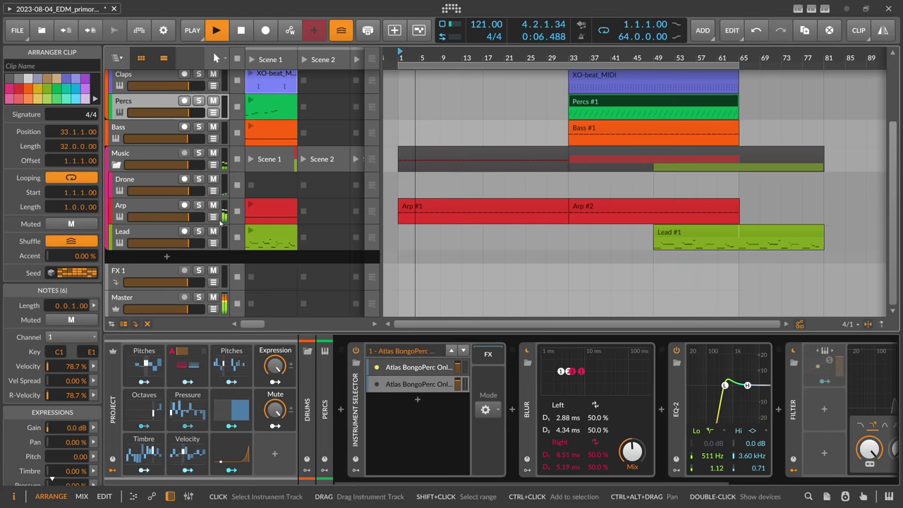
left_click(141, 302)
scroll(395, 290, "down", 1)
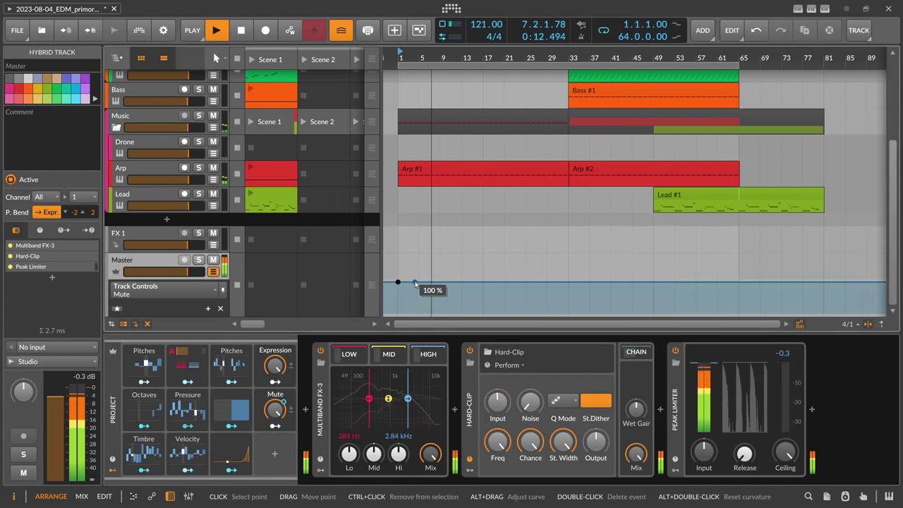
left_click_drag(569, 284, 568, 314)
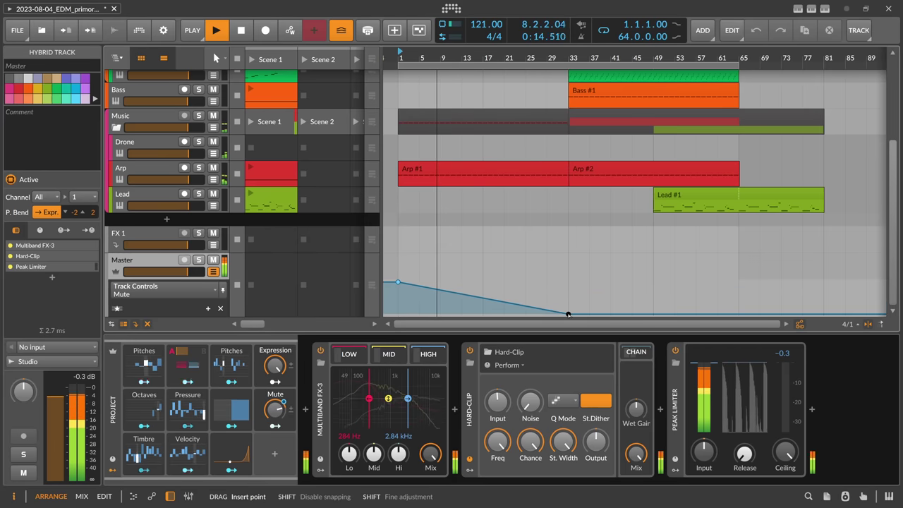
left_click_drag(483, 298, 484, 285)
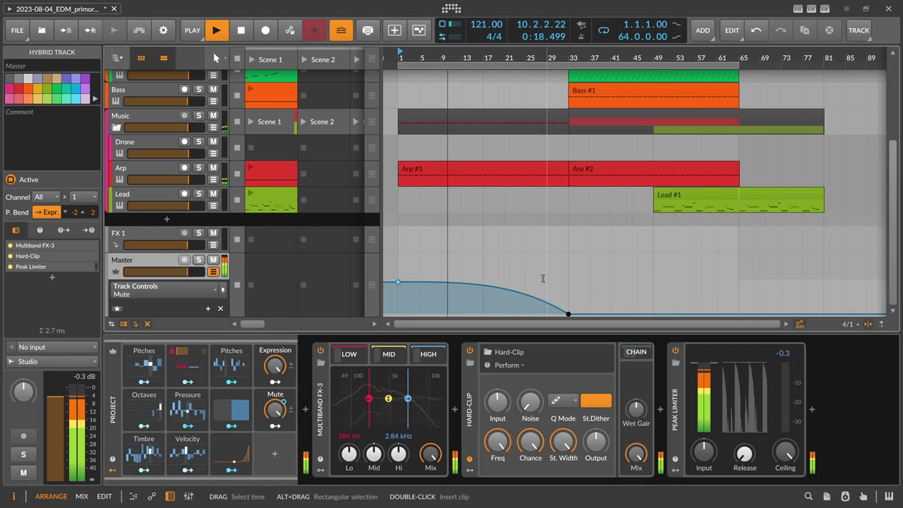
Play the arrangement from bar 33 and check the clips and the Mute automation around the drop.
scroll(543, 278, "up", 4)
key("space")
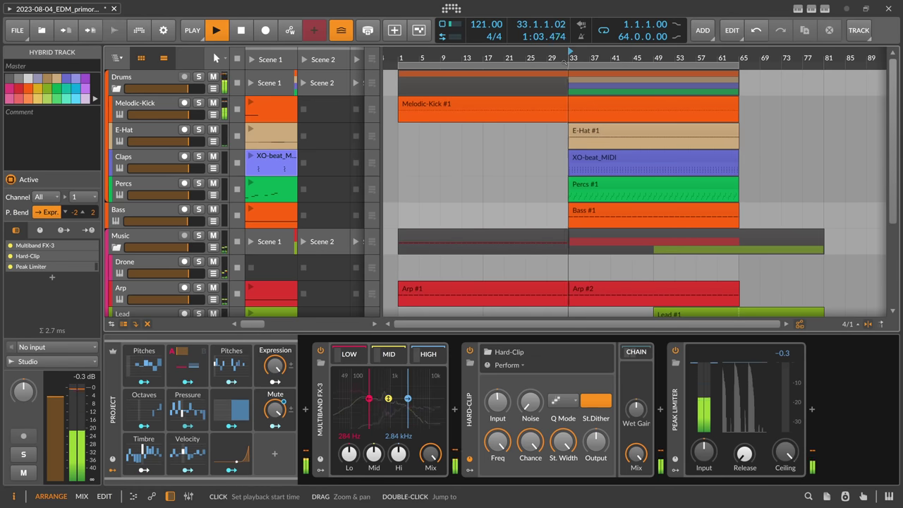
scroll(566, 96, "down", 4)
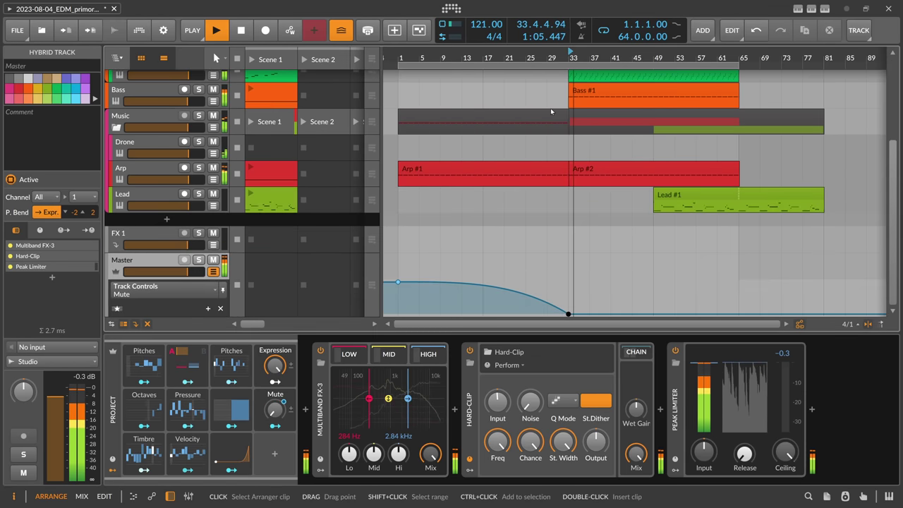
scroll(596, 141, "up", 4)
scroll(608, 150, "down", 4)
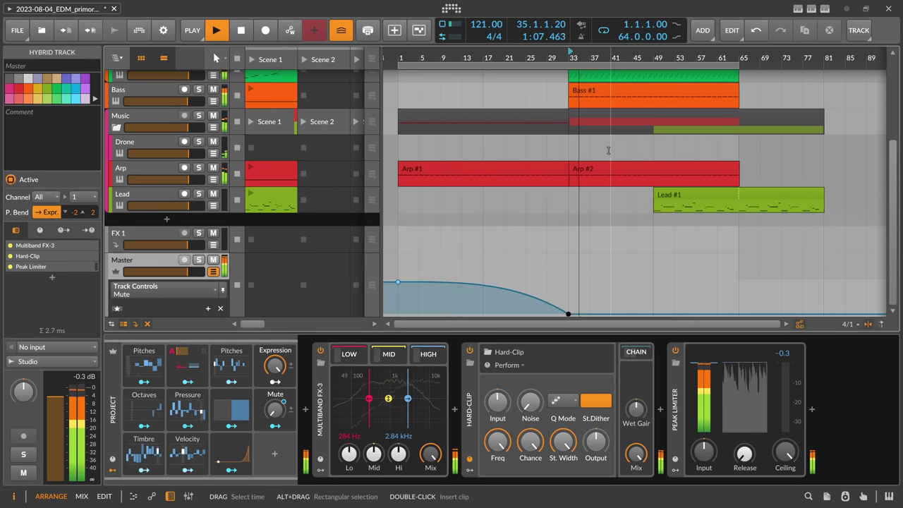
scroll(185, 157, "up", 4)
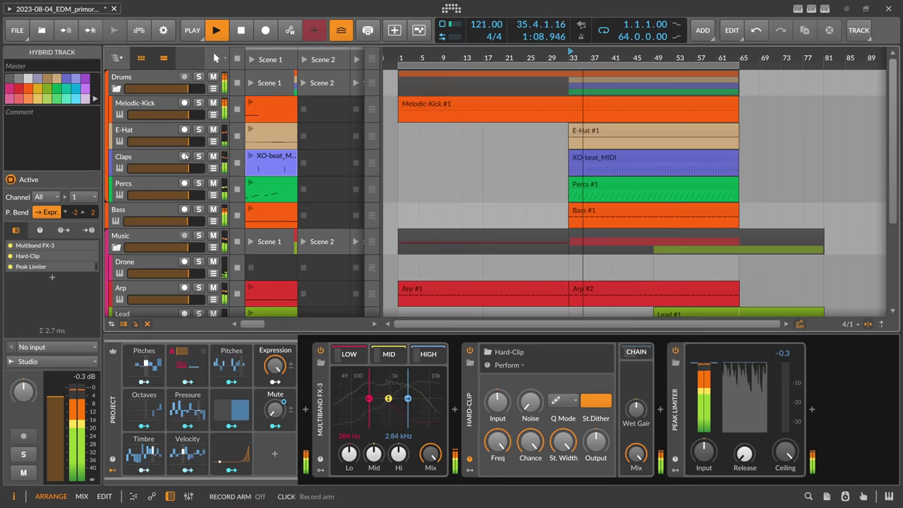
Lower the Sallen-Key filter cutoff in the Bass track's Polymer synth to about 179 Hz and save the project.
left_click(149, 203)
scroll(713, 461, "left", 3)
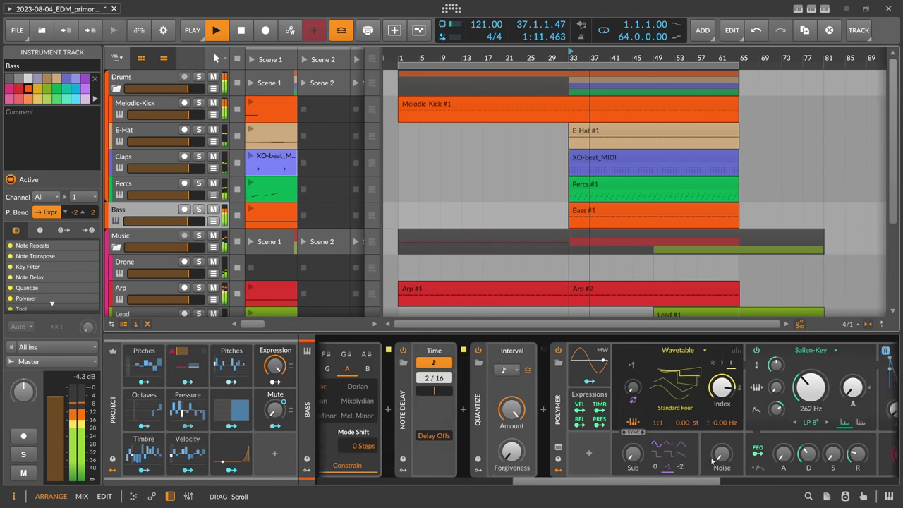
scroll(713, 460, "right", 3)
mouse_move(682, 455)
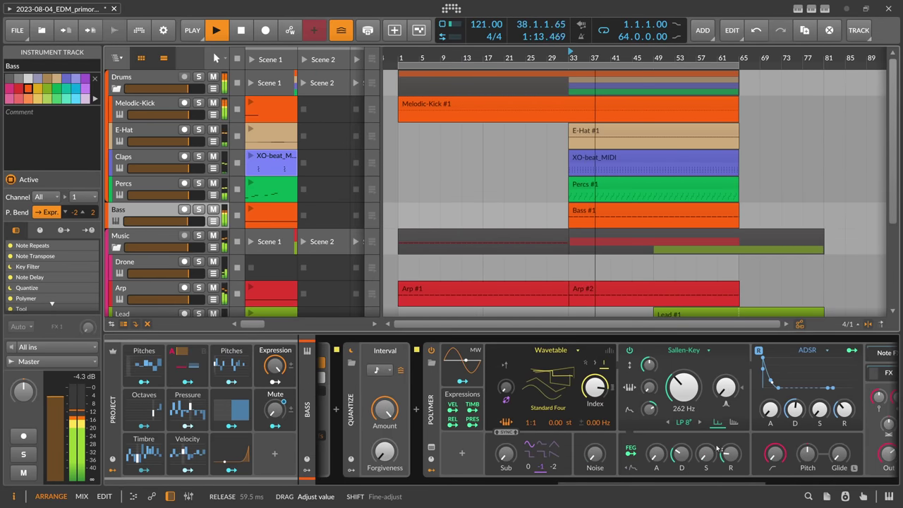
mouse_move(648, 388)
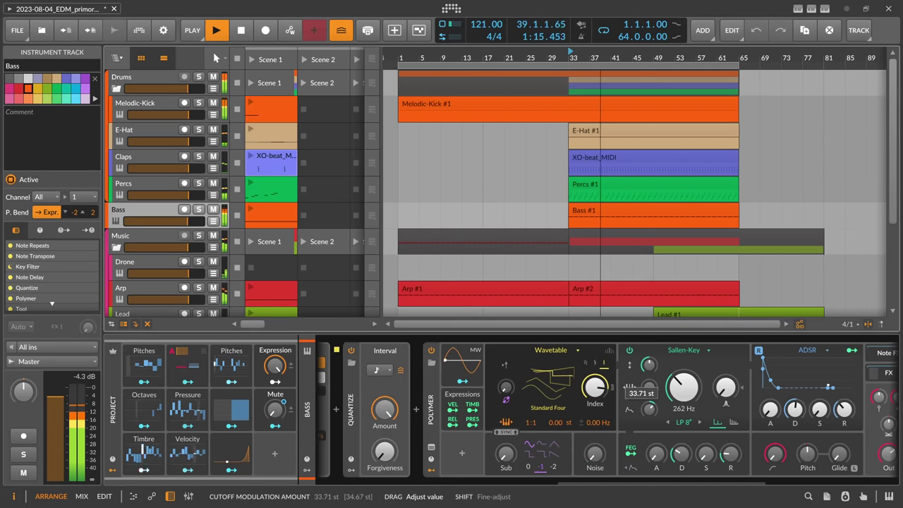
left_click_drag(683, 387, 683, 406)
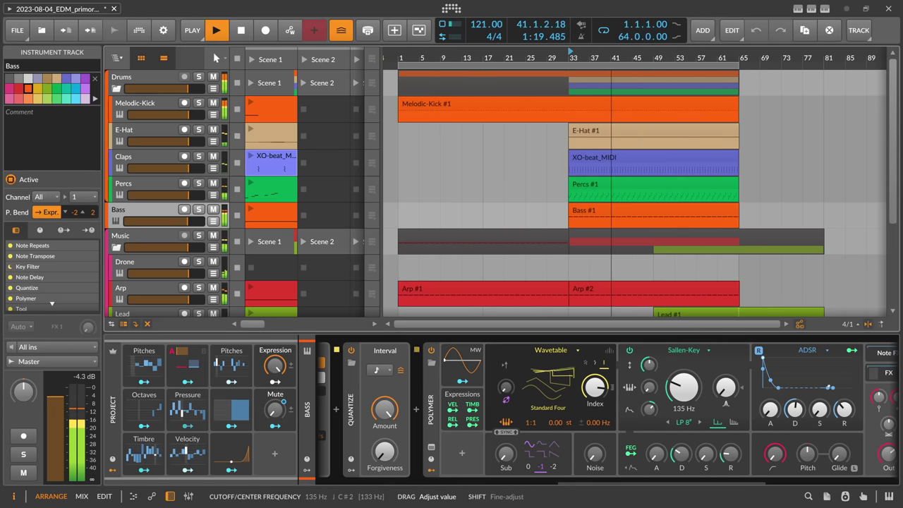
left_click_drag(684, 386, 683, 387)
key("minus")
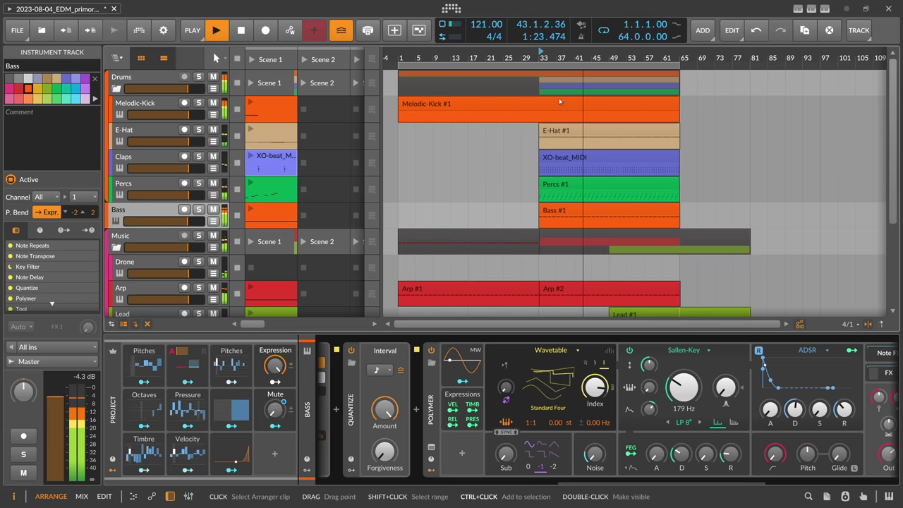
key("ctrl+s")
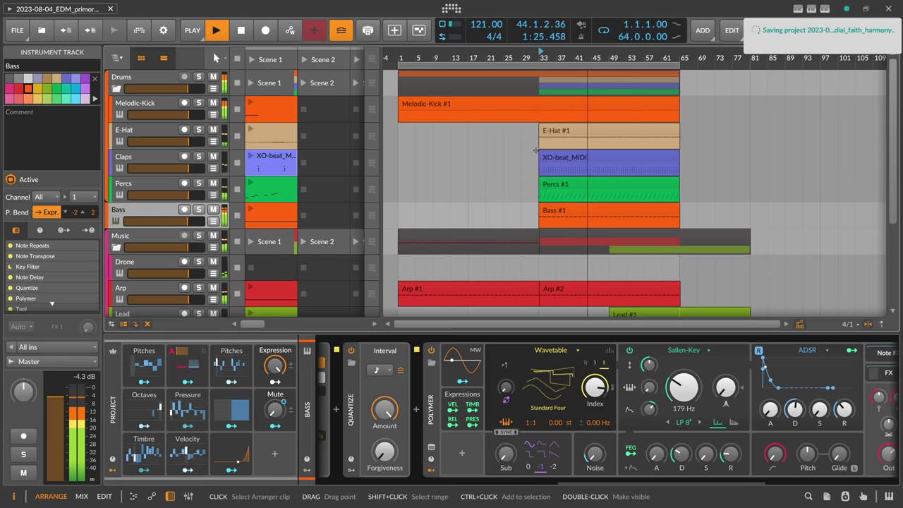
Select the Arp track and set the first project-level Pitches Steps modulator to 16 steps.
scroll(161, 204, "down", 3)
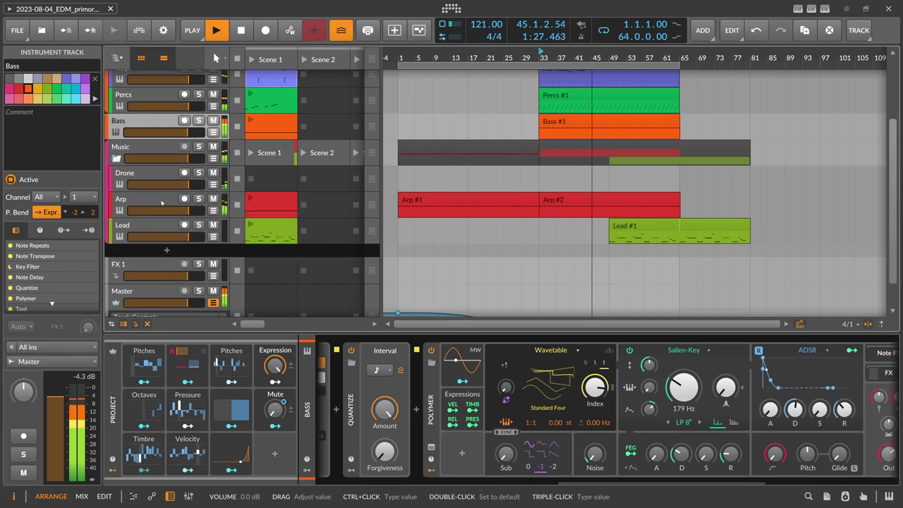
left_click(162, 203)
left_click(144, 362)
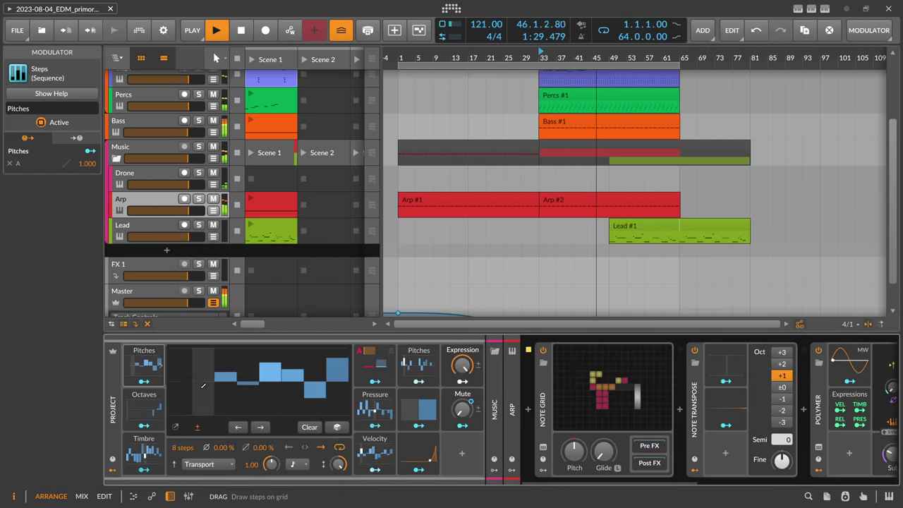
left_click_drag(182, 448, 182, 417)
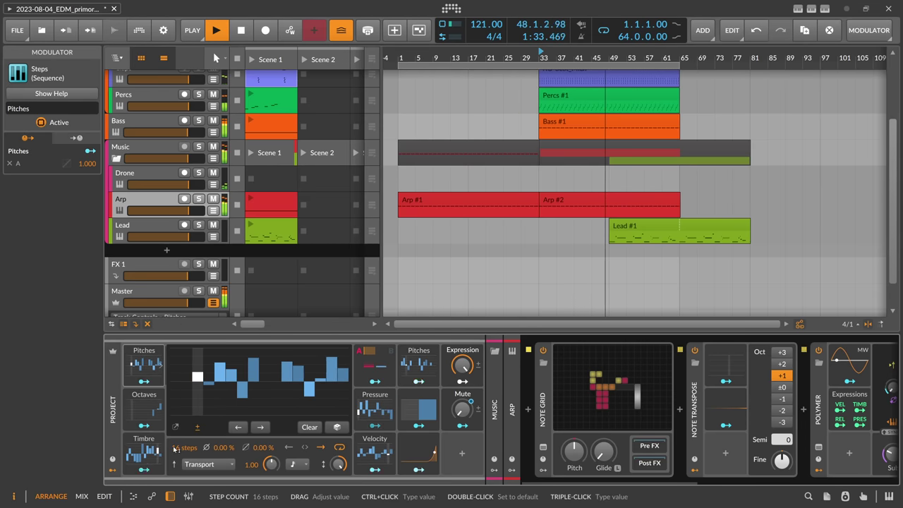
Look through the Lead track's device chain from Note Transpose and Polysynth to the Convolution reverb during playback.
left_click(156, 228)
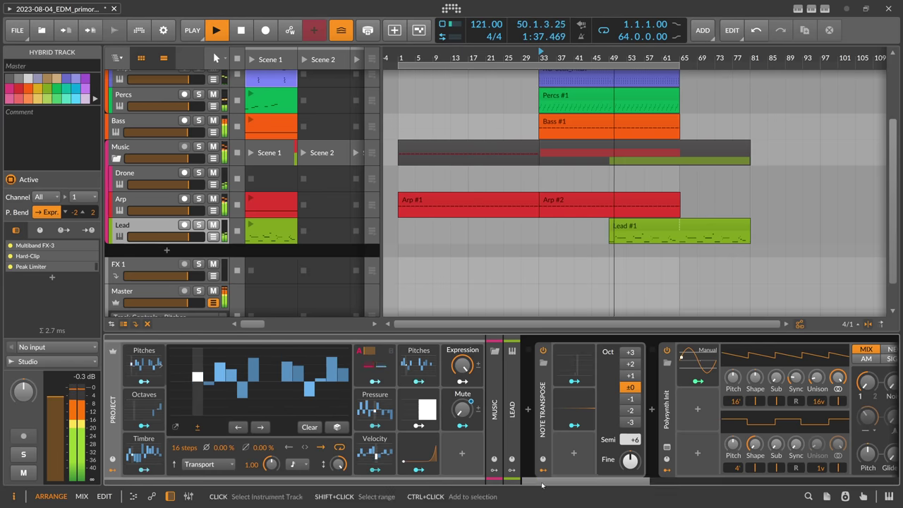
scroll(635, 437, "right", 10)
scroll(692, 459, "left", 3)
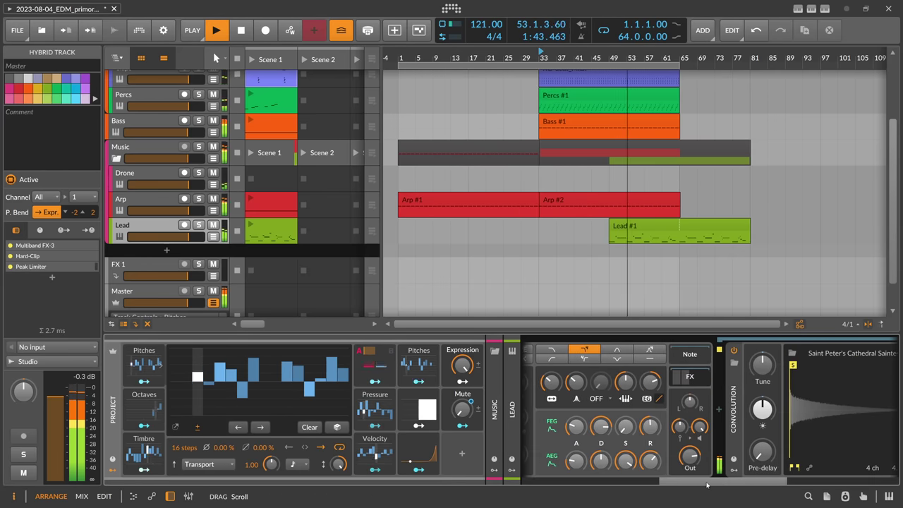
scroll(564, 211, "up", 3)
scroll(549, 67, "down", 1)
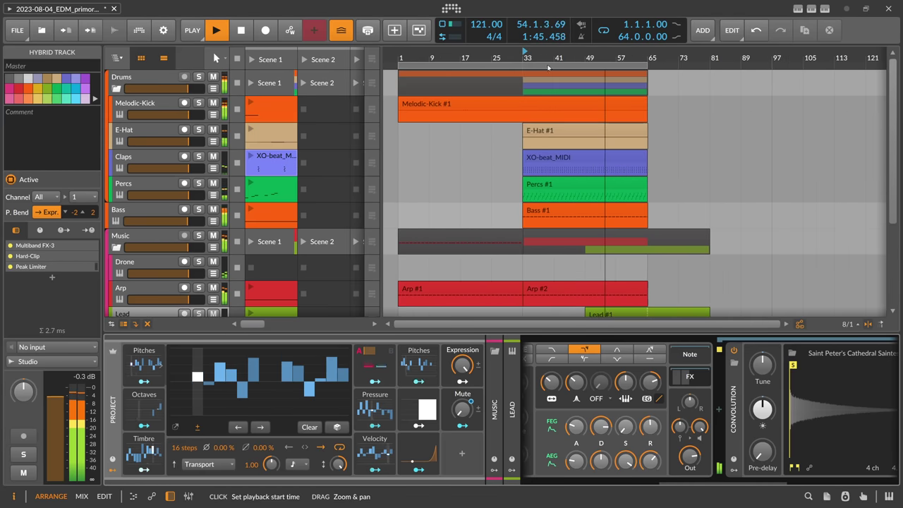
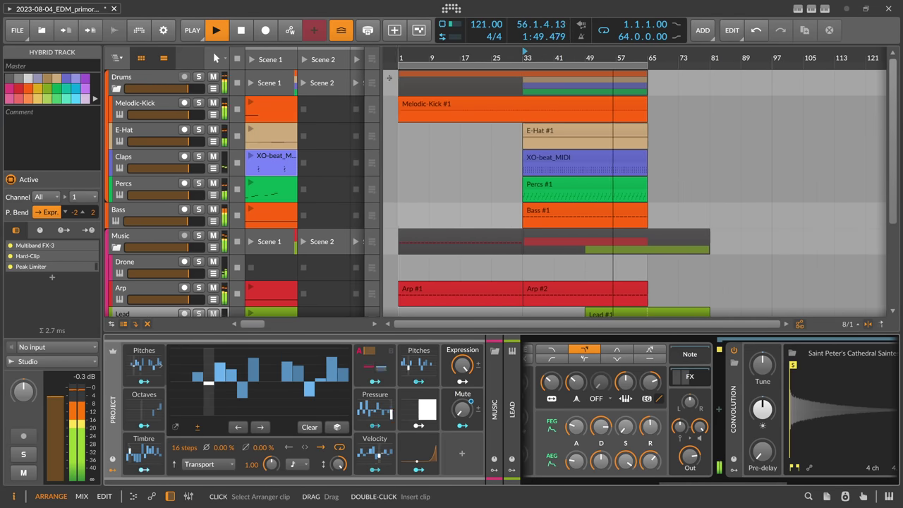
Save the project, and collapse the Music group track while briefly playing the arrangement from bar 1.
left_click(17, 30)
left_click(28, 88)
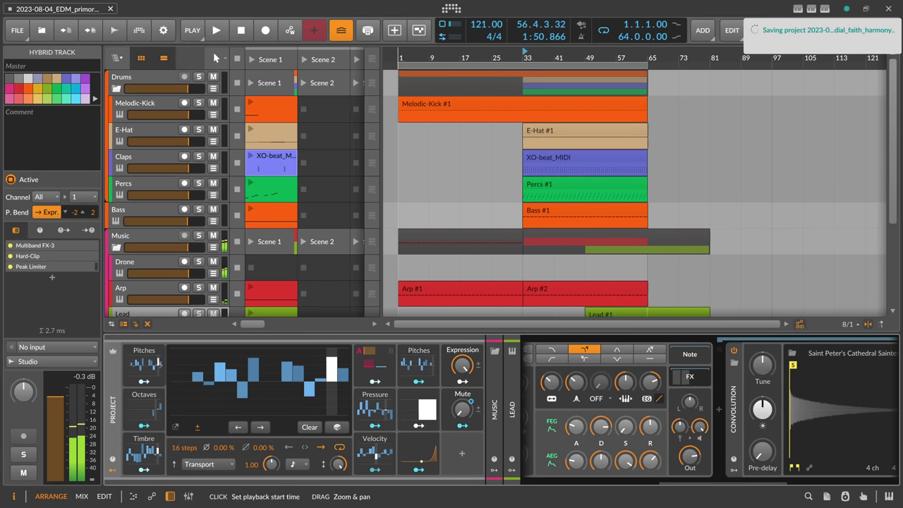
key("space")
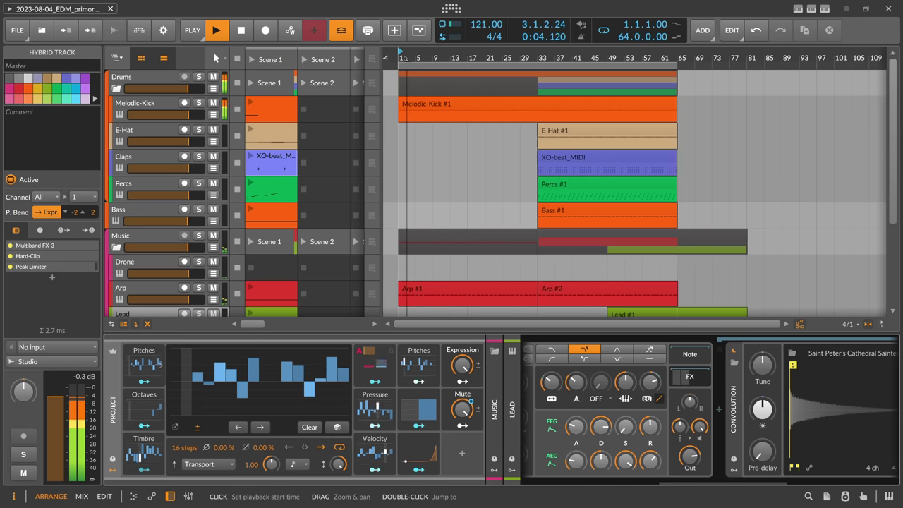
left_click(116, 247)
key("space")
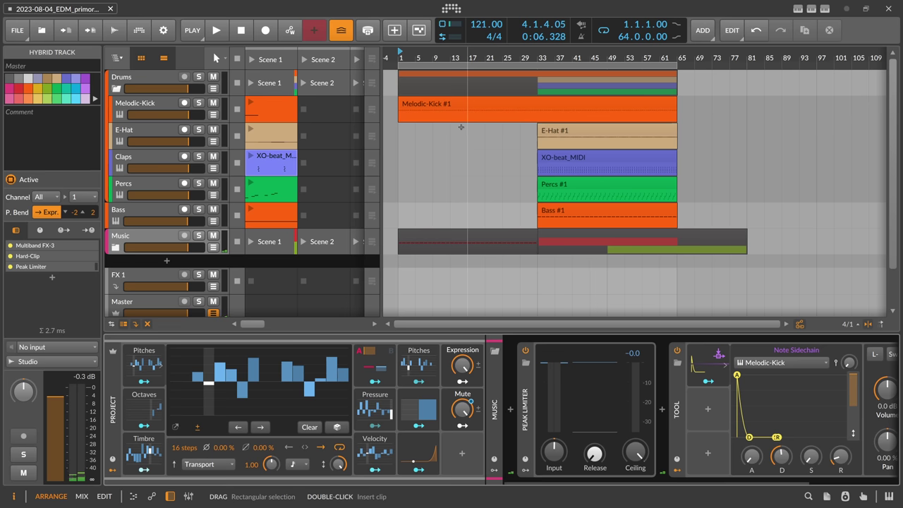
Select the Melodic-Kick track and play the arrangement from bar 33.
left_click(543, 68)
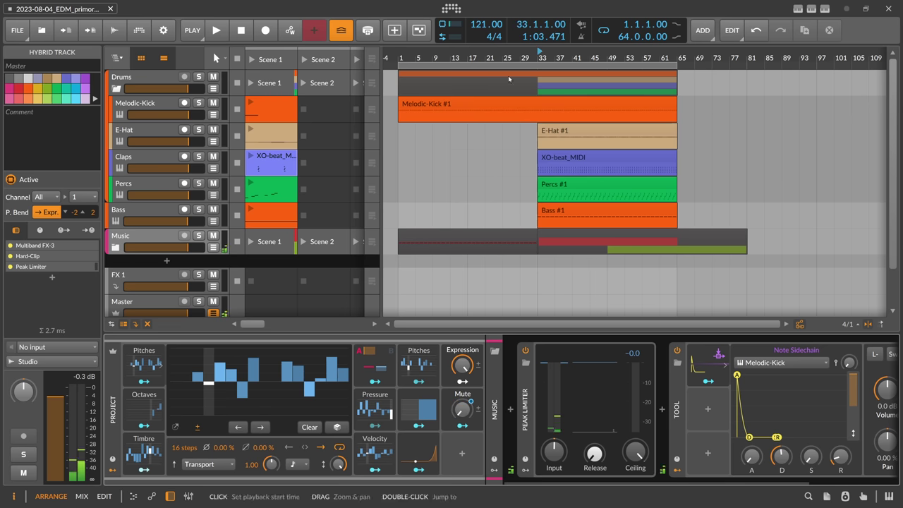
left_click(127, 160)
left_click(127, 135)
left_click(123, 108)
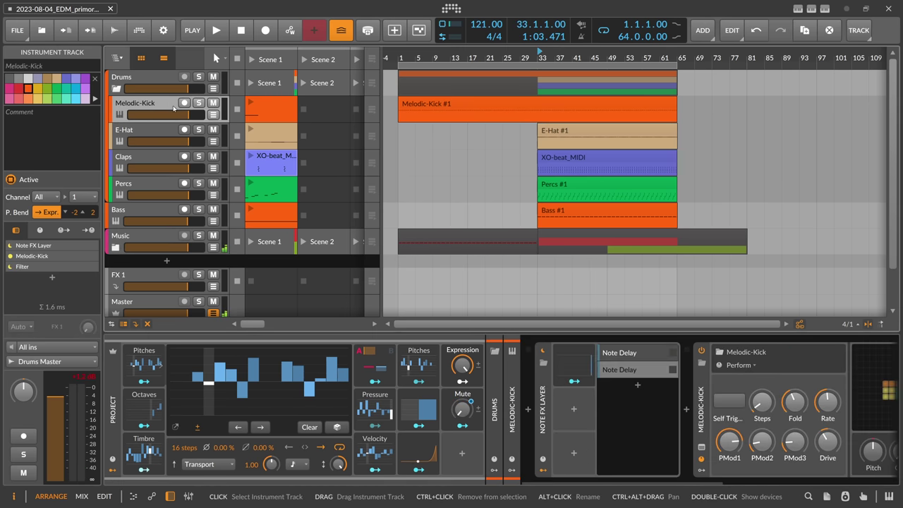
key("space")
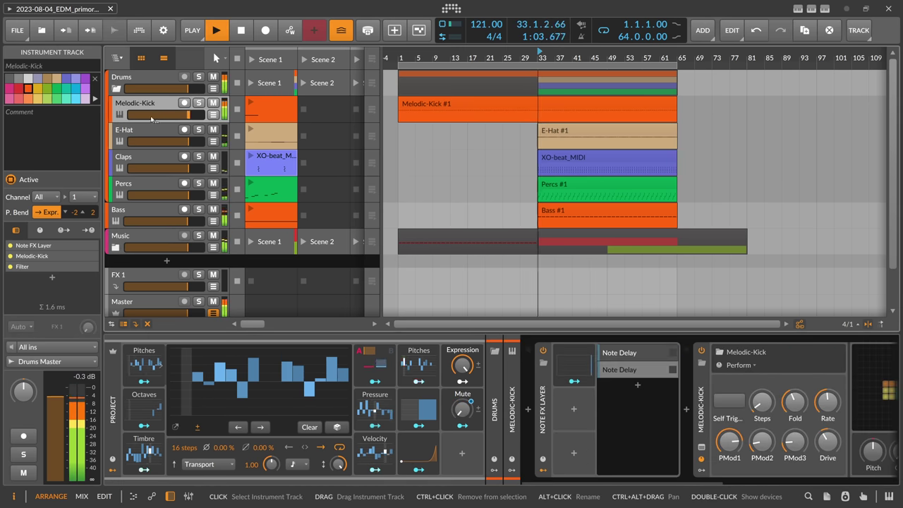
Move band 4 of the E-Hat track's EQ-5 to about 9.52 kHz with a gain of +6.7 dB.
left_click(166, 133)
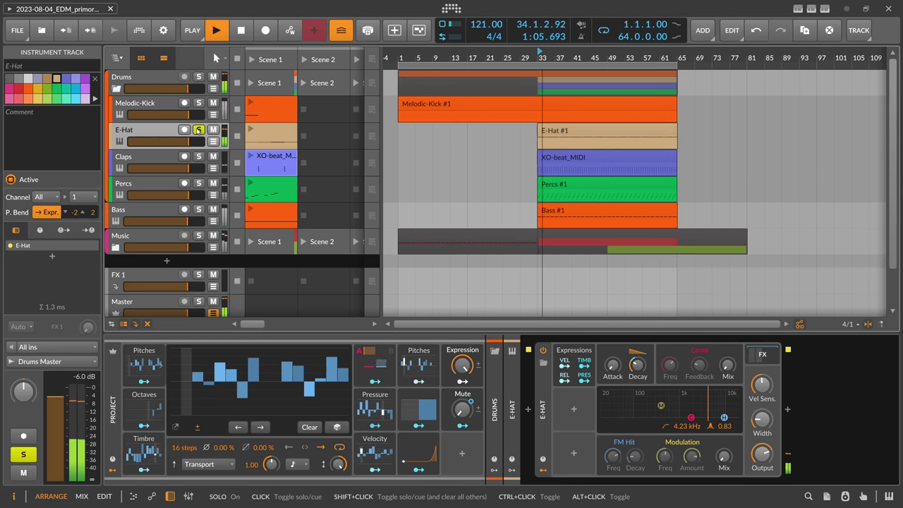
left_click(761, 360)
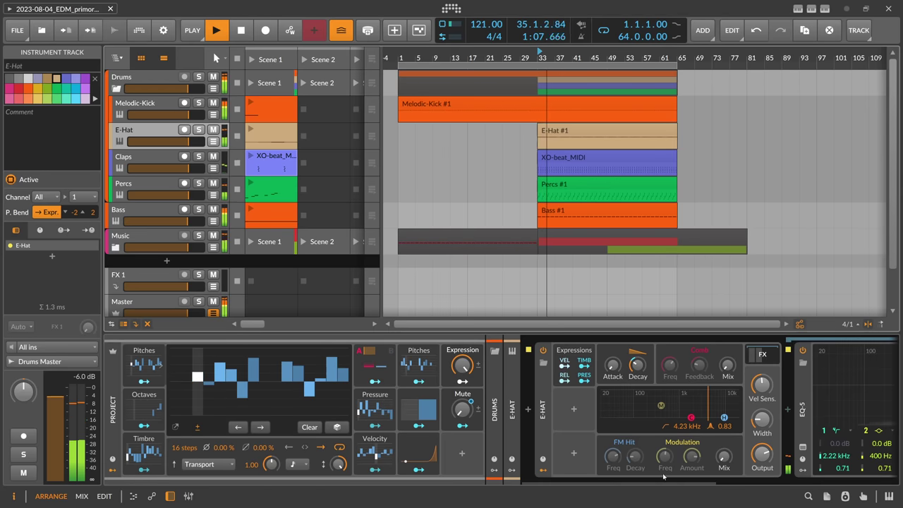
scroll(706, 381, "right", 5)
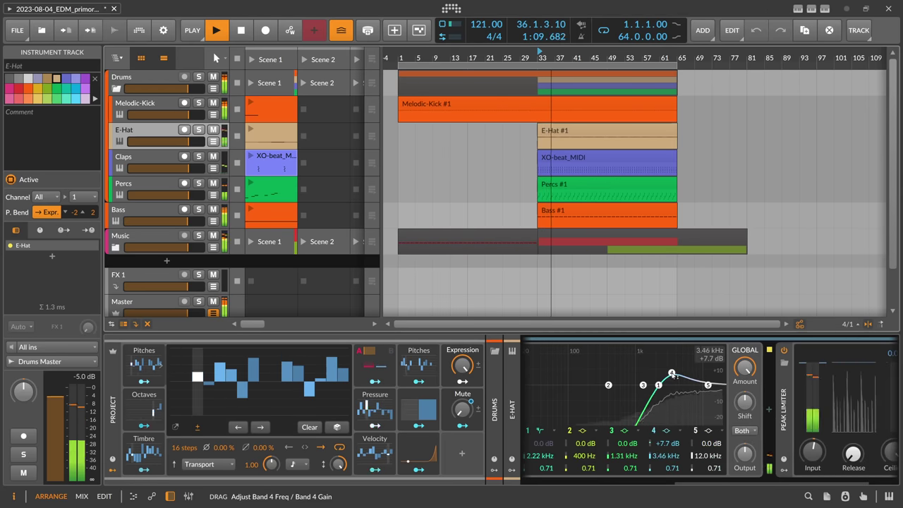
left_click_drag(674, 376, 701, 376)
left_click_drag(813, 451, 812, 456)
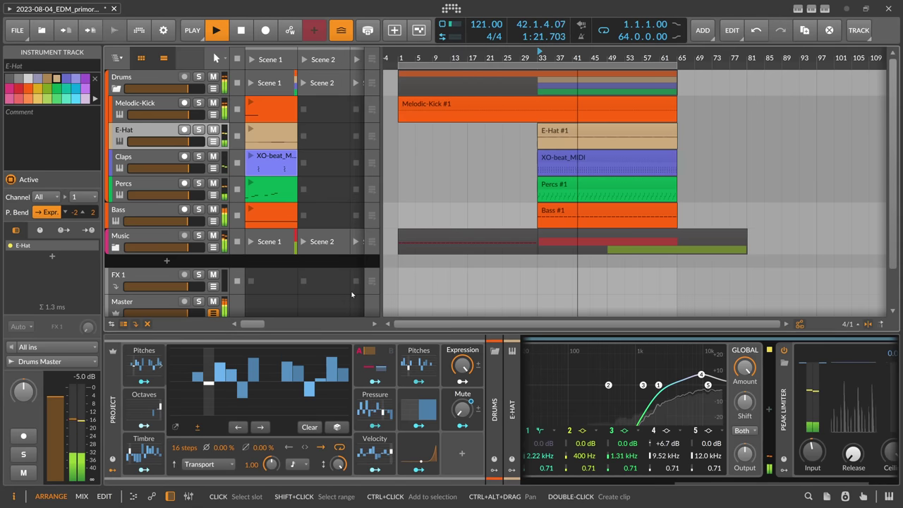
Collapse the Drums group track to hide its child tracks in the arrangement.
scroll(162, 286, "down", 2)
scroll(211, 279, "up", 2)
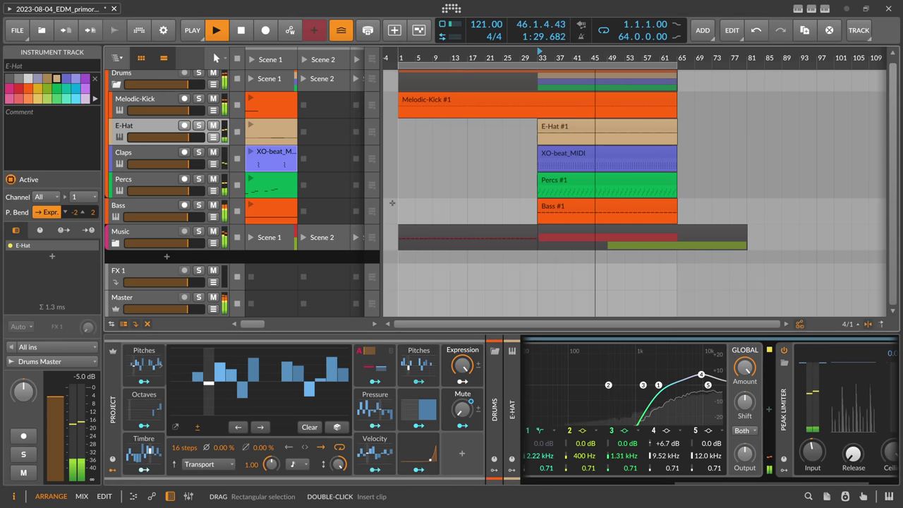
left_click(118, 86)
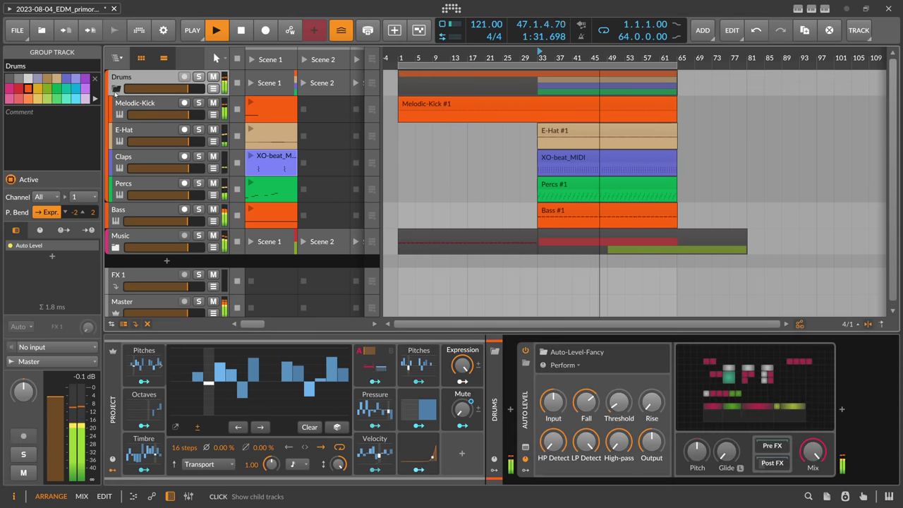
left_click(116, 90)
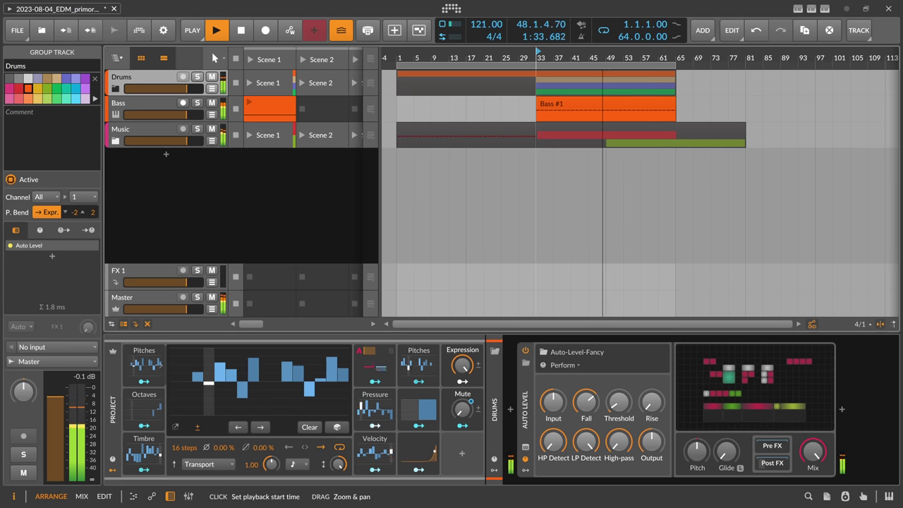
key("minus")
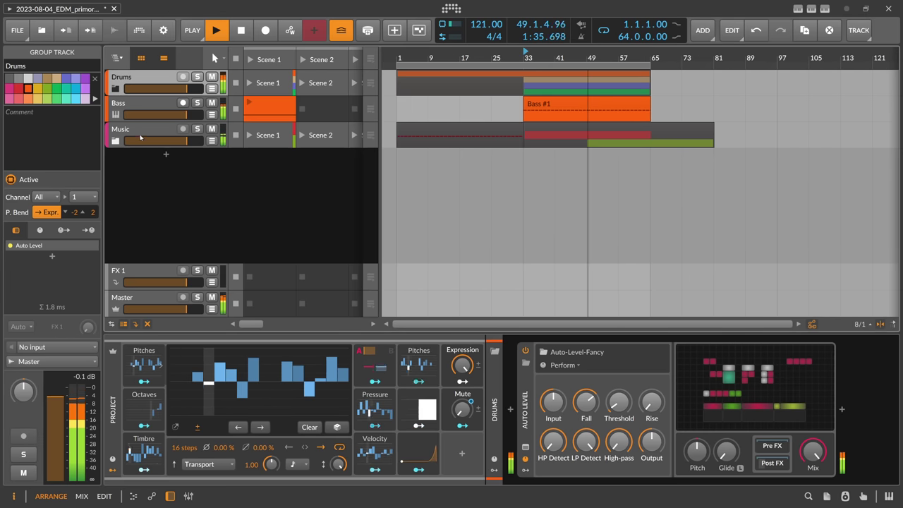
Unfold the Music group and solo its Arp track.
left_click(117, 140)
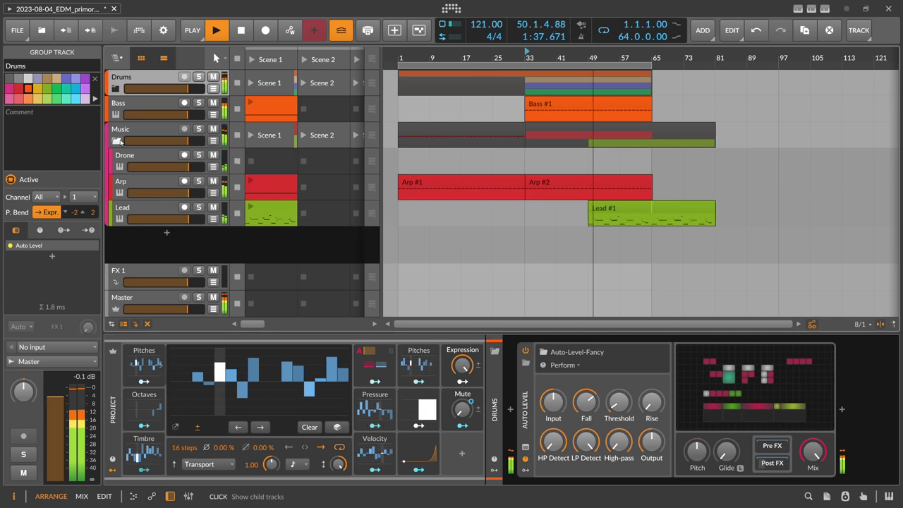
left_click(142, 158)
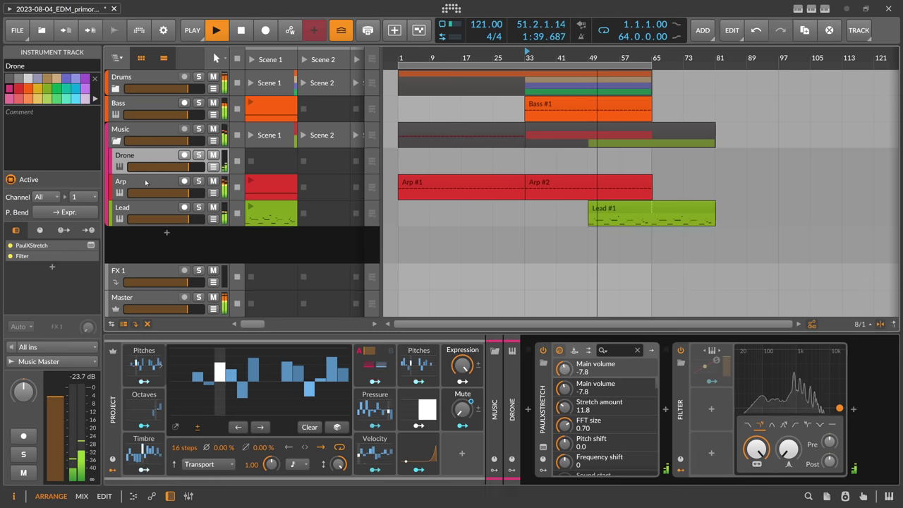
left_click(146, 182)
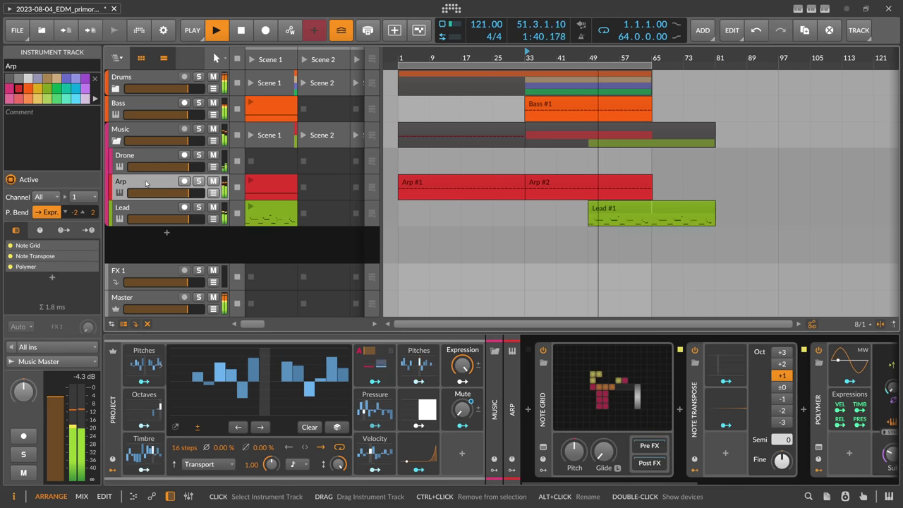
left_click(198, 181)
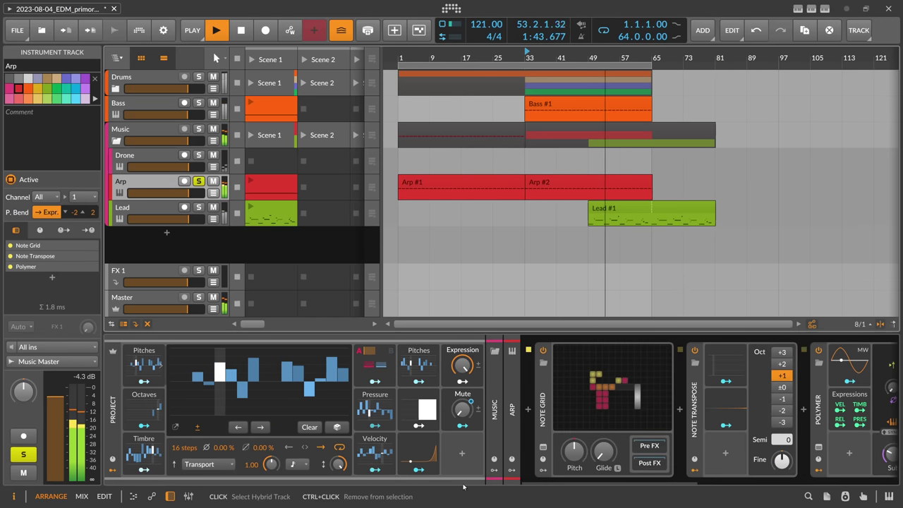
Nest the Arp track's Polymer in an Instrument Layer and convert that container to an Instrument Selector.
left_click_drag(566, 482, 752, 477)
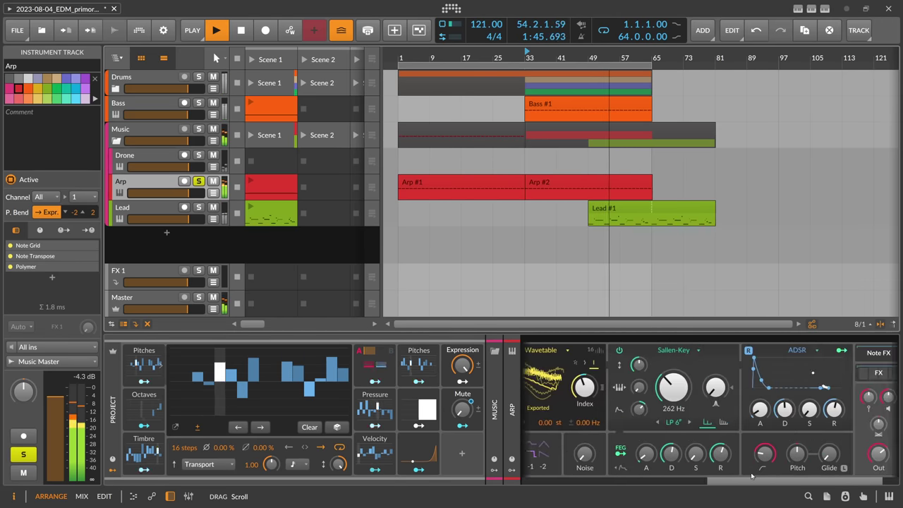
left_click(558, 187)
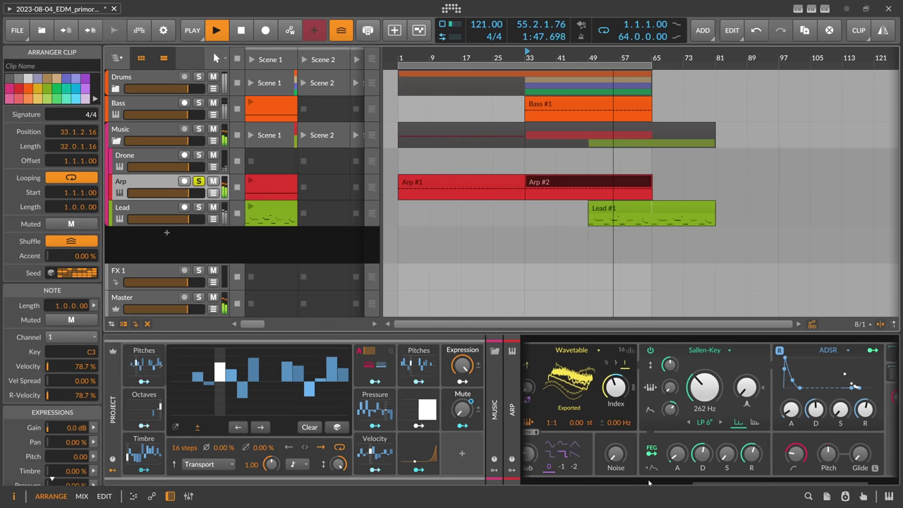
scroll(649, 483, "left", 3)
left_click(605, 423)
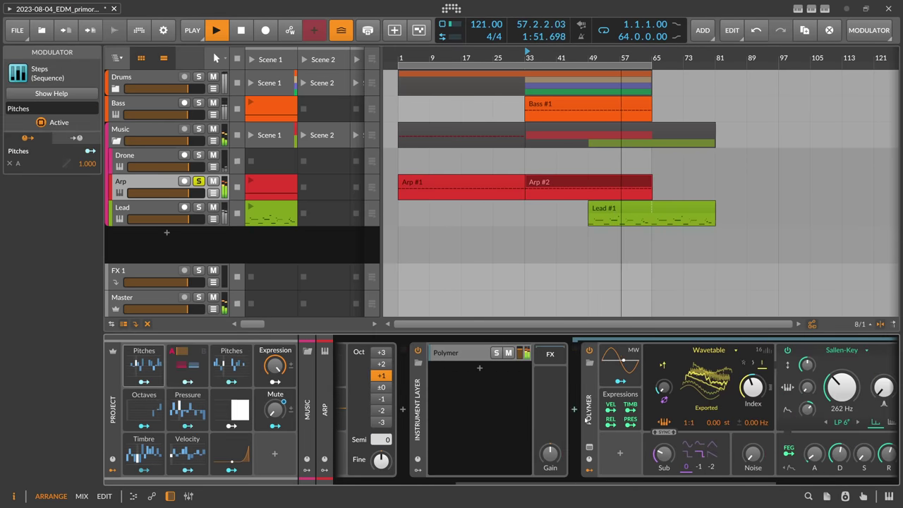
left_click(426, 389)
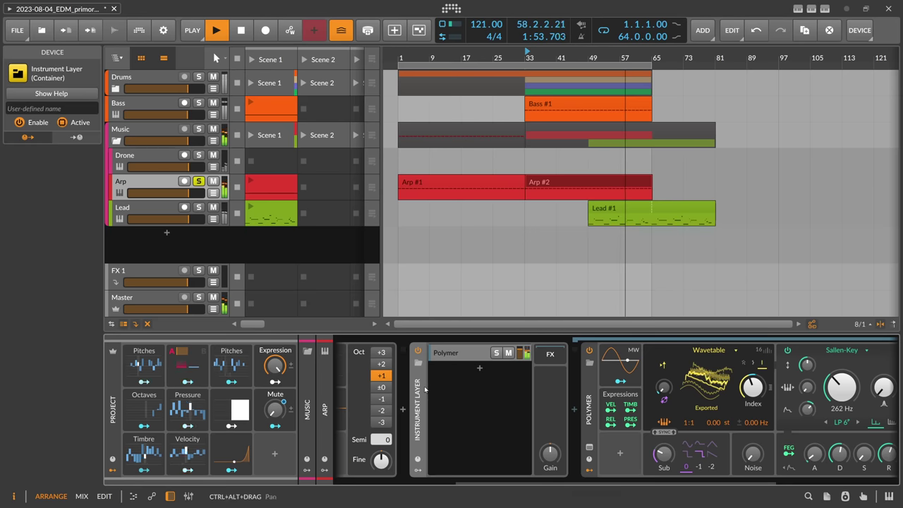
right_click(426, 389)
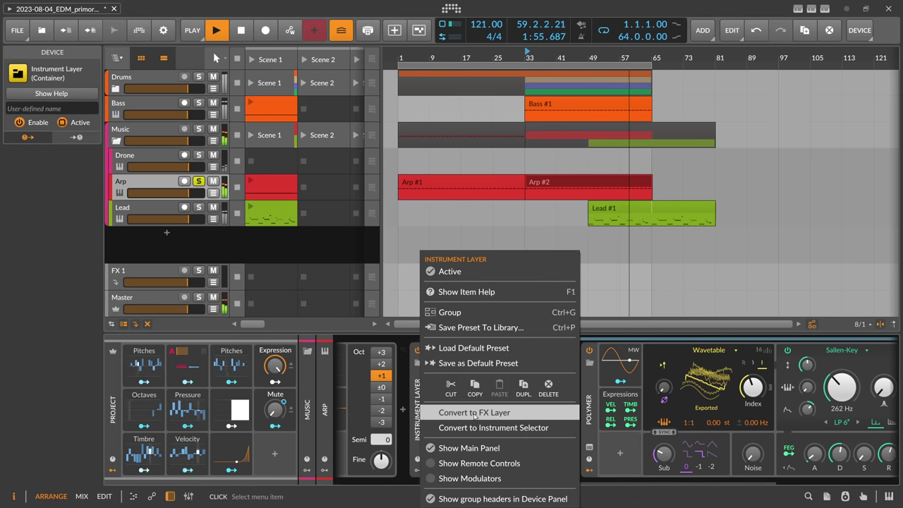
left_click(494, 428)
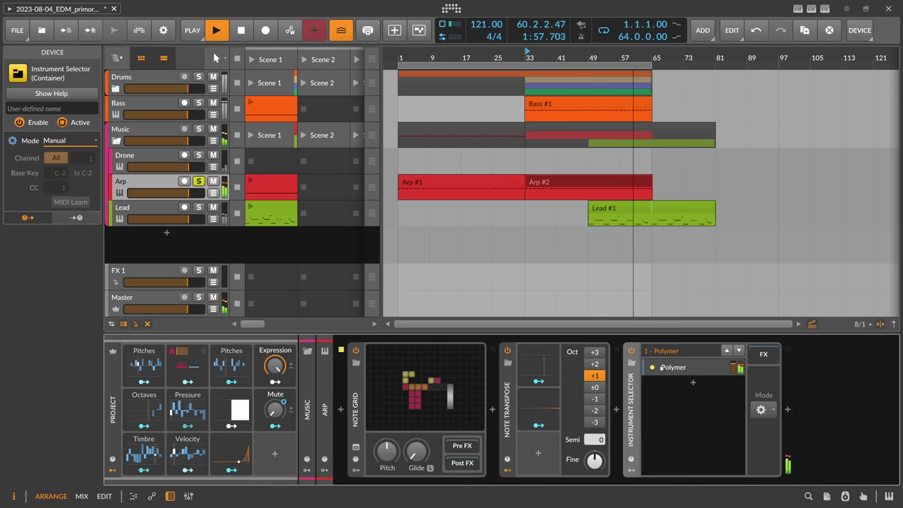
Duplicate the Polymer layer in the Instrument Selector and inspect the reverb and delay effects in the layer's device chain.
left_click(661, 368)
key("ctrl+d")
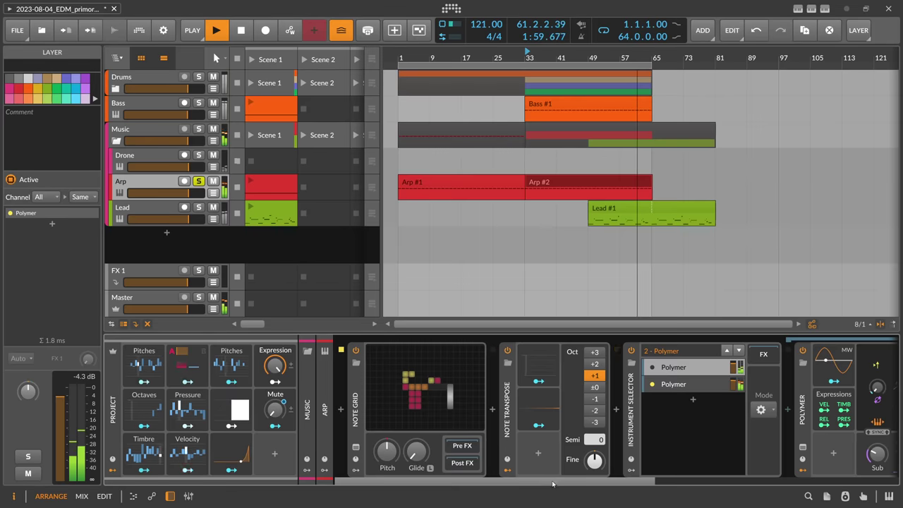
scroll(678, 452, "right", 5)
scroll(677, 438, "right", 3)
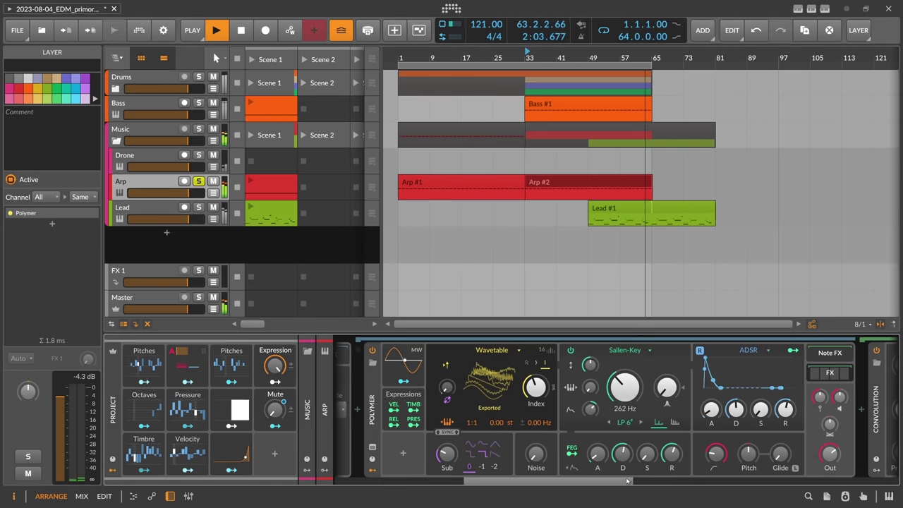
scroll(705, 409, "right", 3)
left_click(608, 408)
left_click_drag(662, 474, 808, 478)
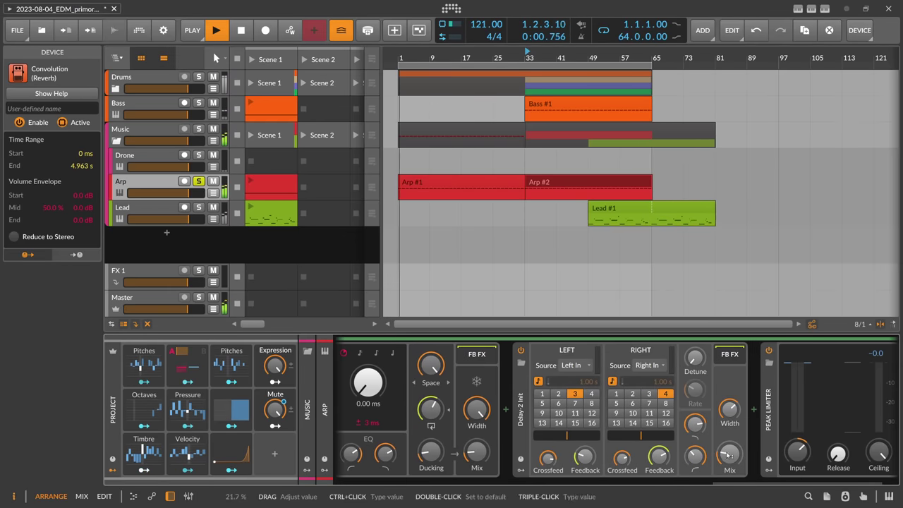
left_click_drag(741, 480, 473, 472)
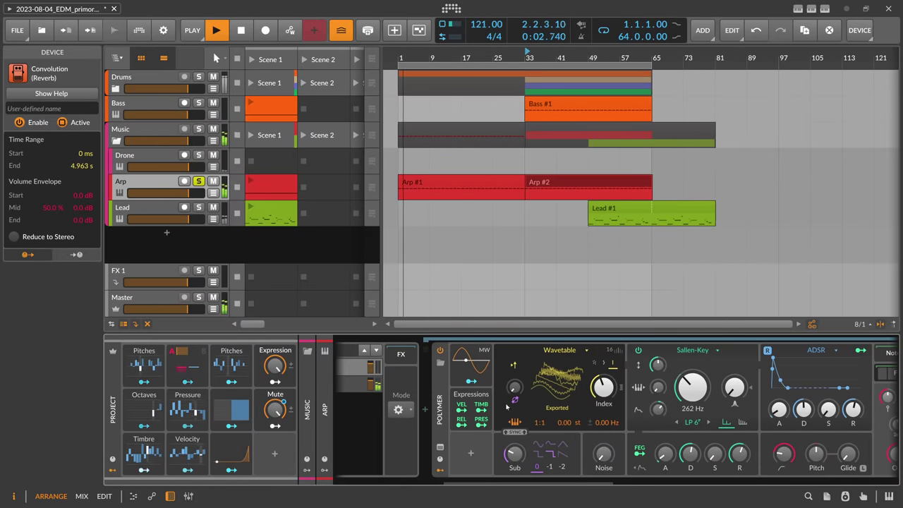
Load the Glassy-Sine wavetable from the AAA Polarity-WT category into the first Polymer and set its Timbre modulation of the table index to about 26 %.
left_click(558, 385)
scroll(582, 297, "up", 8)
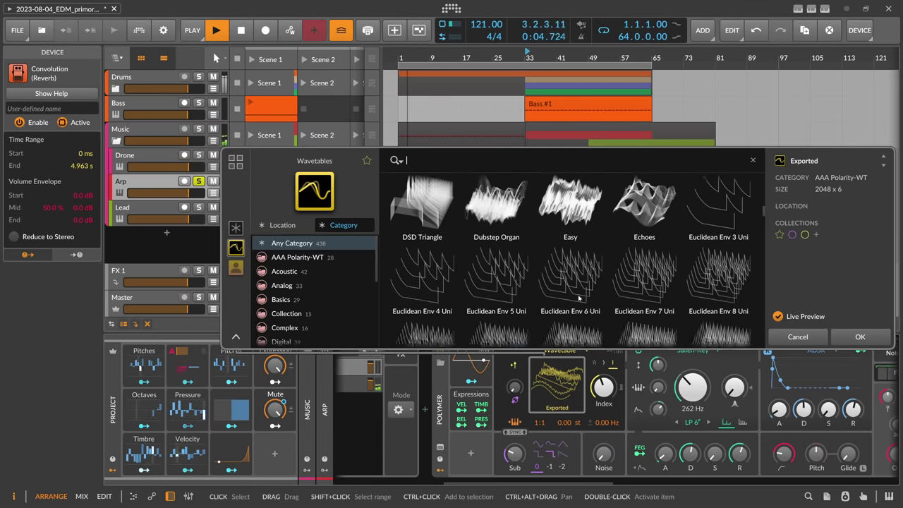
left_click(297, 257)
double_click(492, 236)
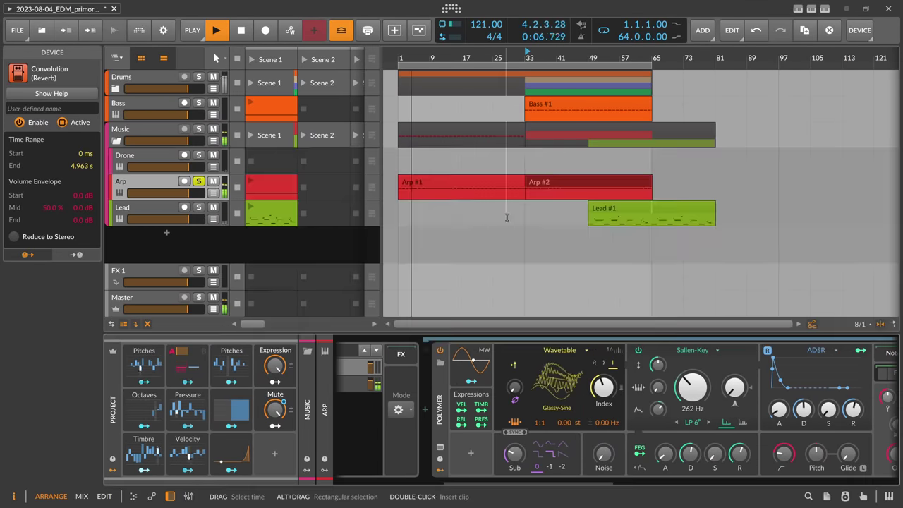
left_click_drag(621, 480, 593, 479)
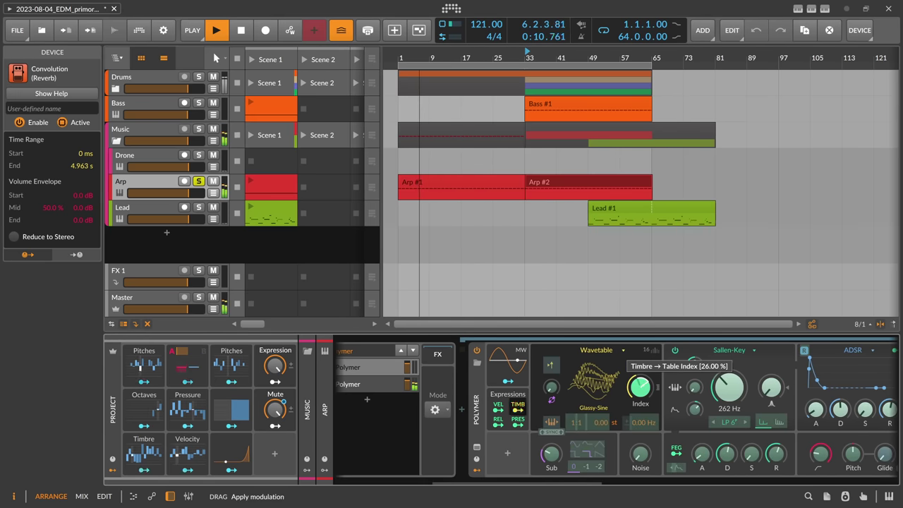
mouse_move(608, 480)
left_mouse_down()
mouse_move(632, 480)
mouse_move(621, 480)
left_mouse_up()
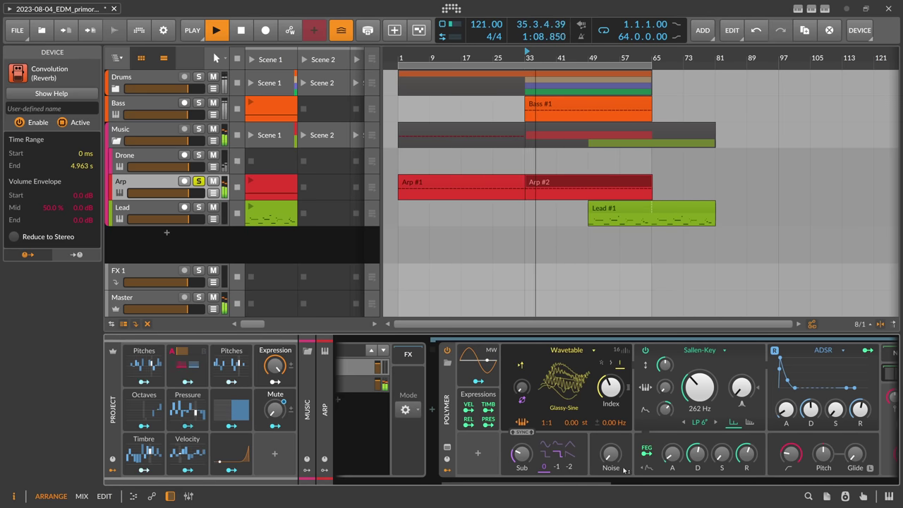
Compare the two Polymer layers by switching the Instrument Selector to the second layer and back to the first.
scroll(624, 470, "left", 3)
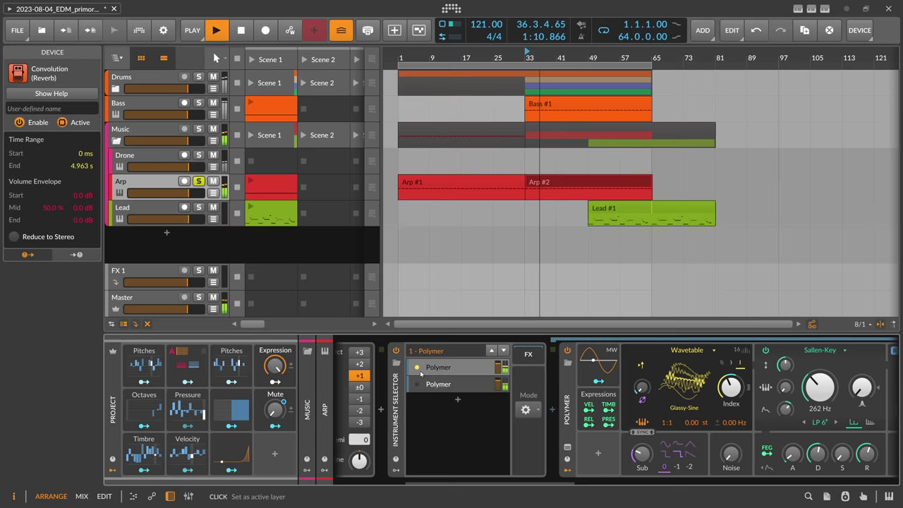
left_click(439, 384)
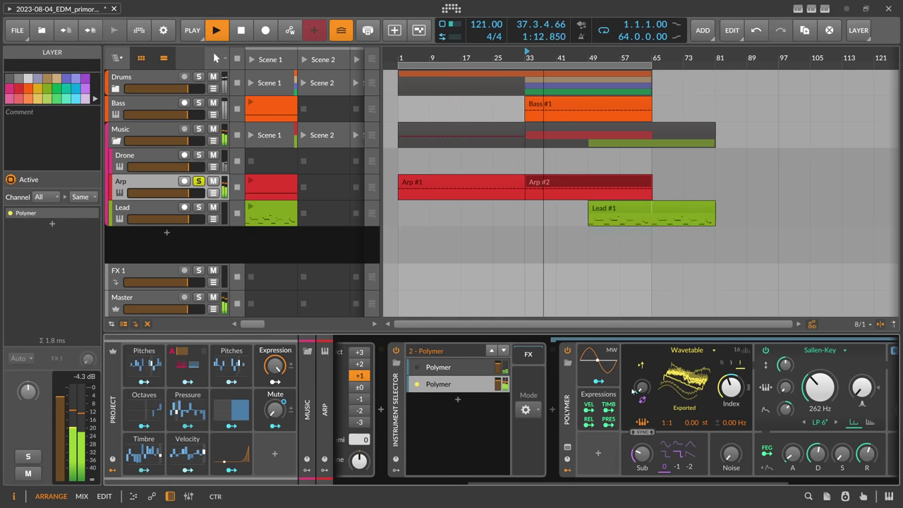
left_click(441, 367)
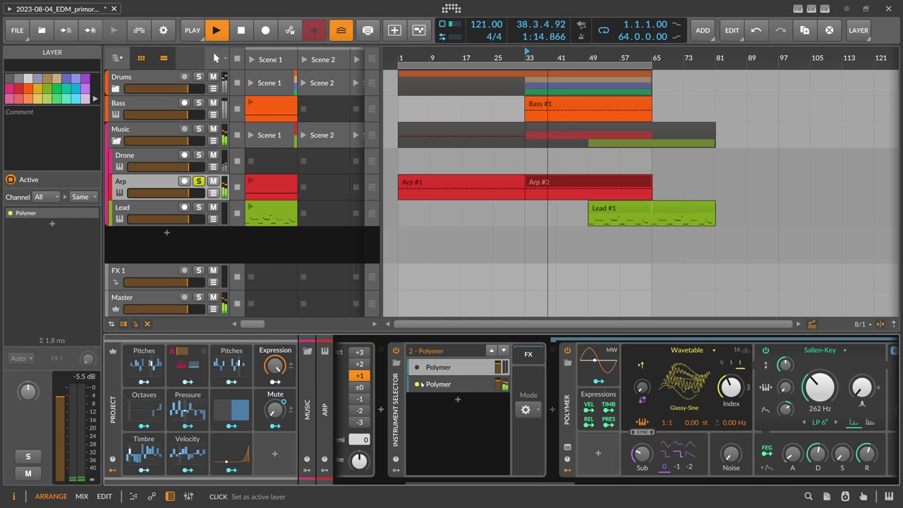
scroll(434, 373, "left", 5)
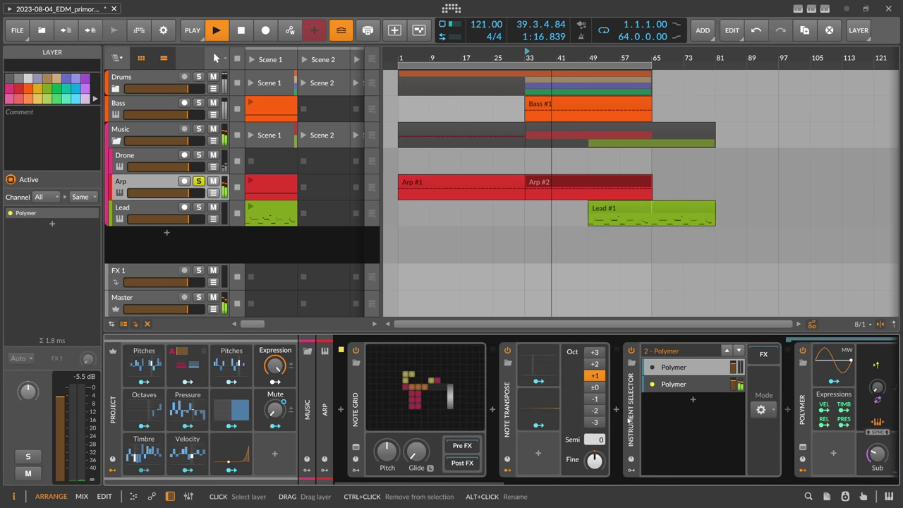
scroll(580, 477, "right", 5)
scroll(473, 399, "left", 2)
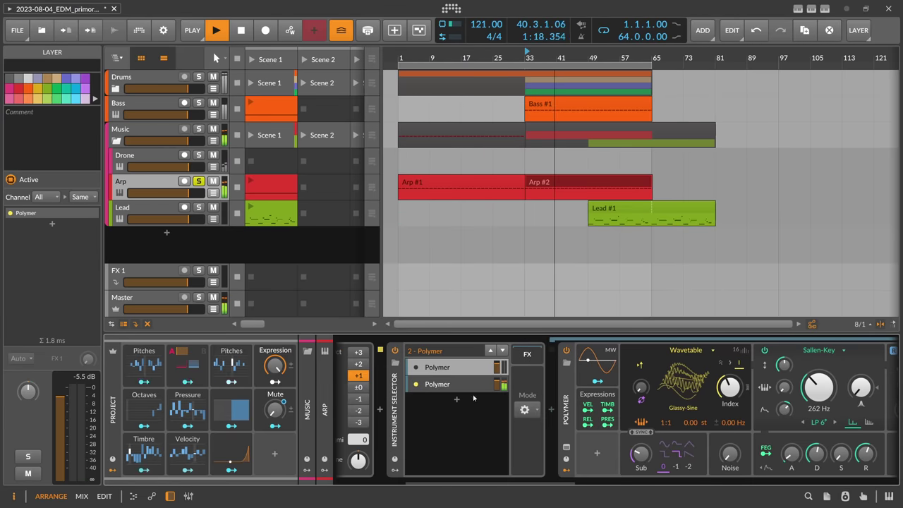
left_click(424, 385)
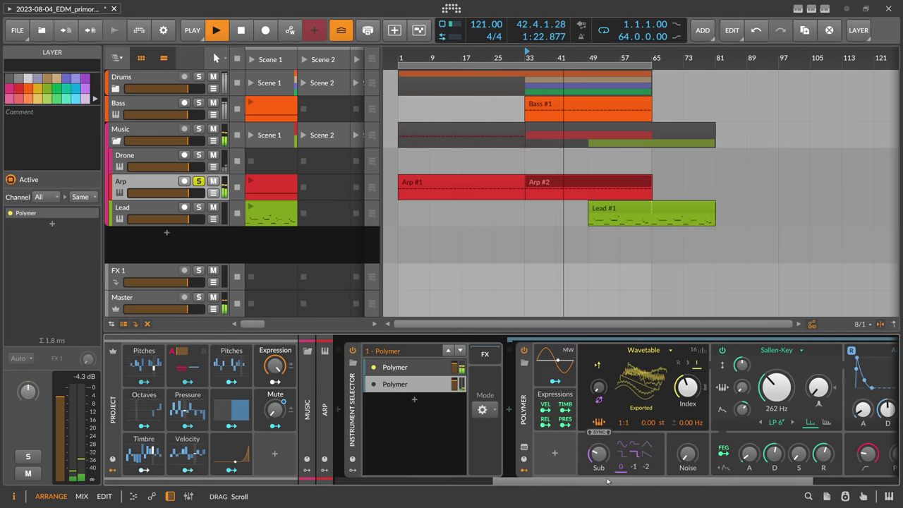
Set the first Polymer's Sub level to about 9.4 % and its cutoff modulation amount to about 34.6 st.
left_click(437, 367)
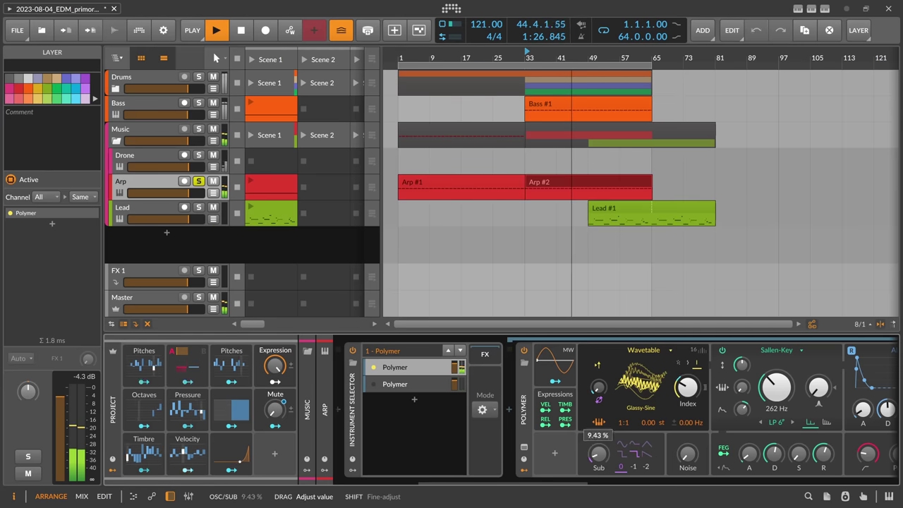
scroll(638, 417, "right", 2)
right_click(638, 413)
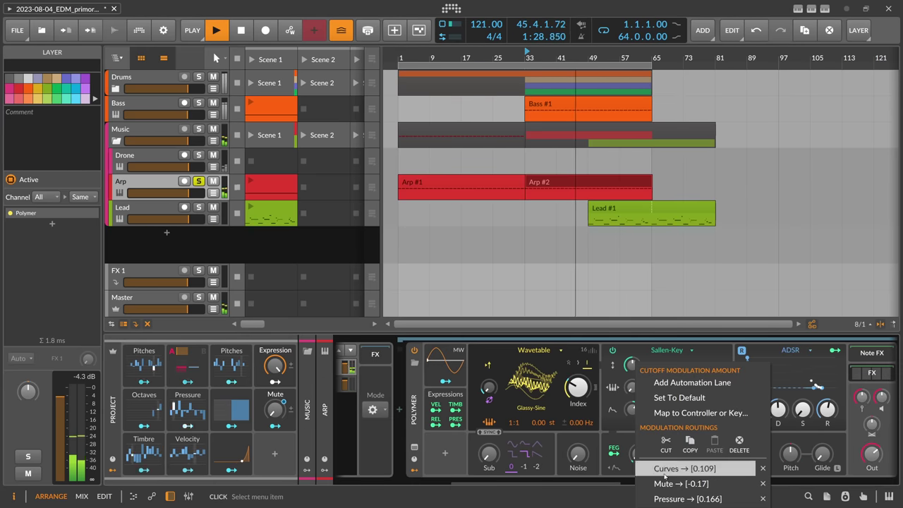
left_click(685, 499)
key("Escape")
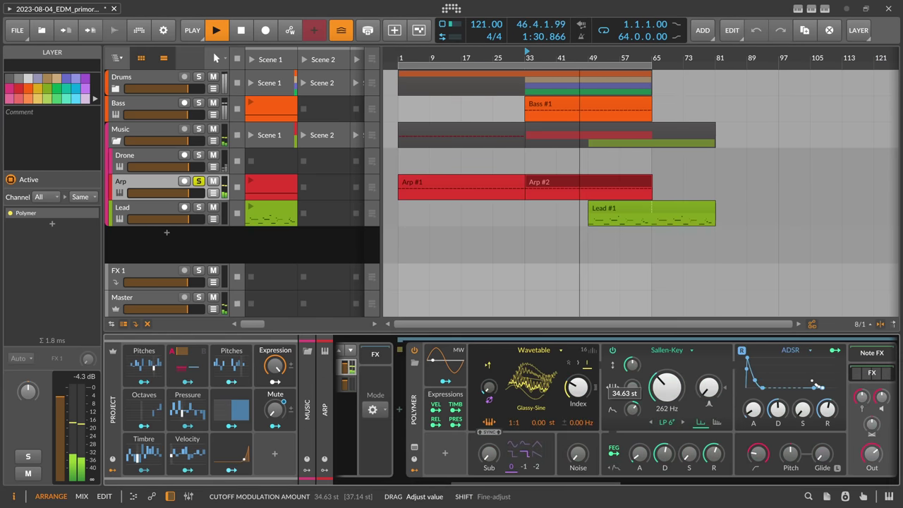
Inspect the modulation routings of the filter's cutoff frequency and set the cutoff modulation amount to about 43.5 st.
right_click(655, 401)
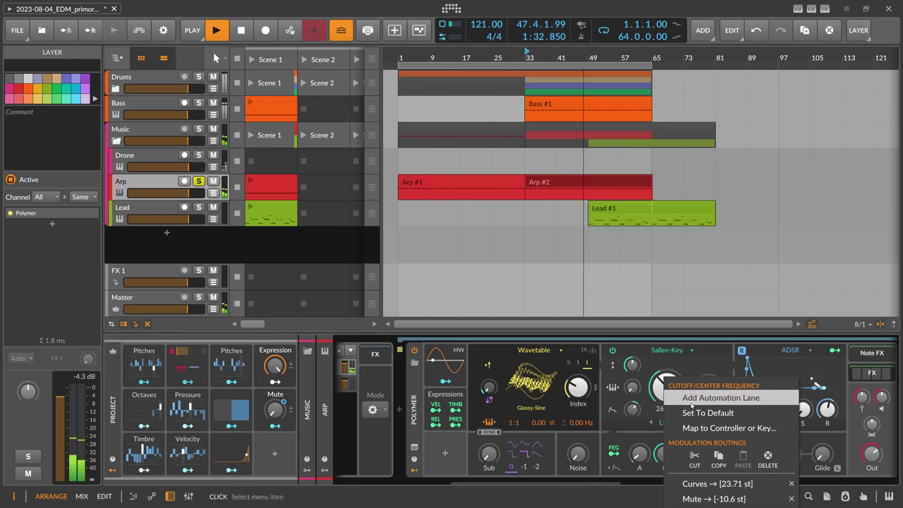
left_click(701, 491)
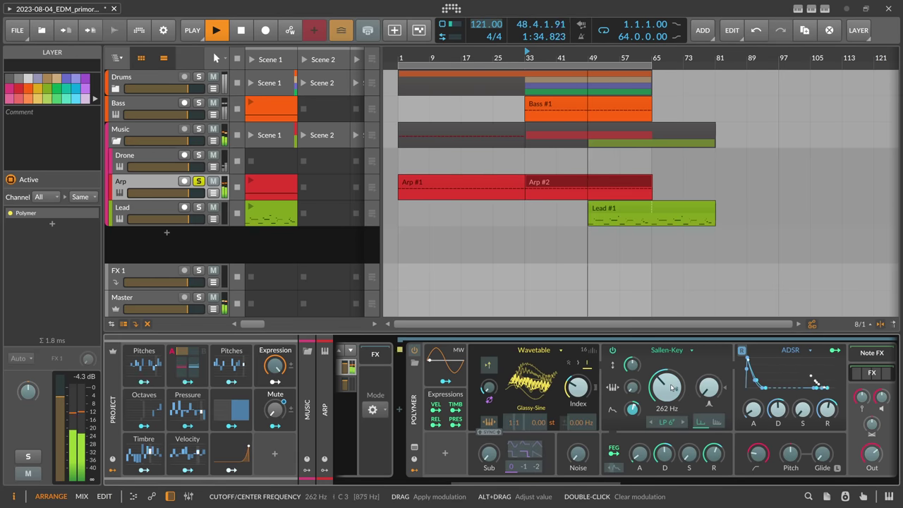
key("Escape")
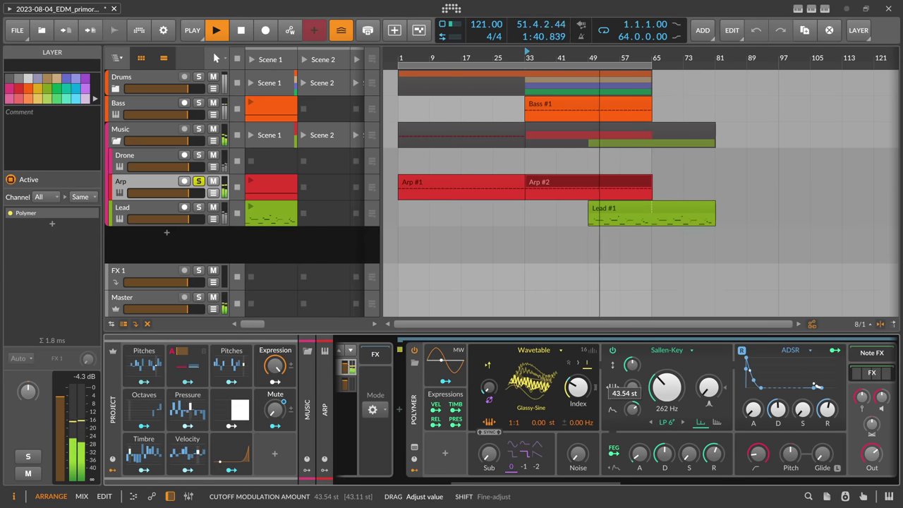
Open the Velocity expression's modulation routing on the knob beside the first Polymer's wavetable display and inspect the effects behind the synth.
left_click_drag(599, 482, 498, 483)
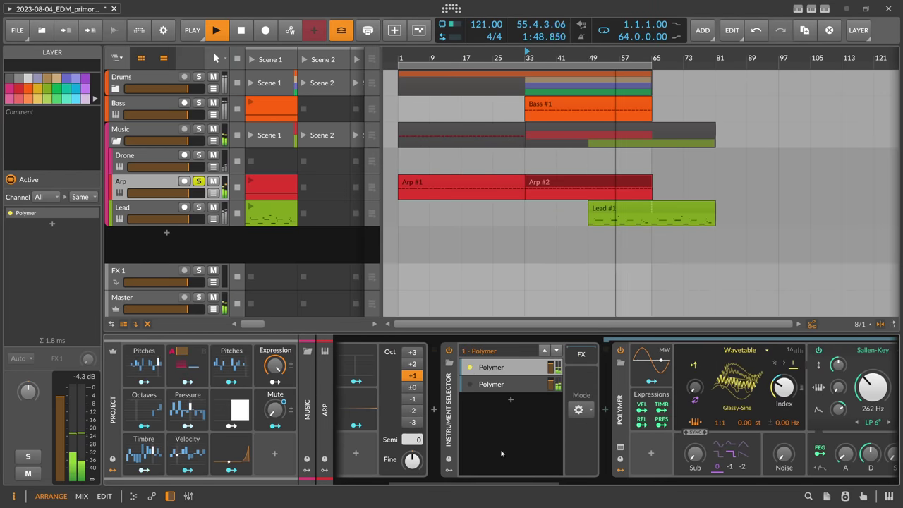
scroll(529, 409, "right", 3)
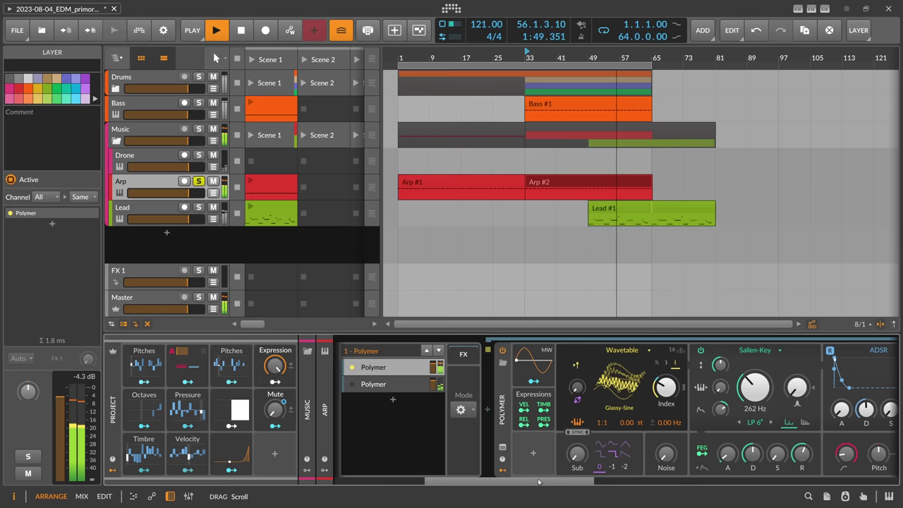
right_click(565, 387)
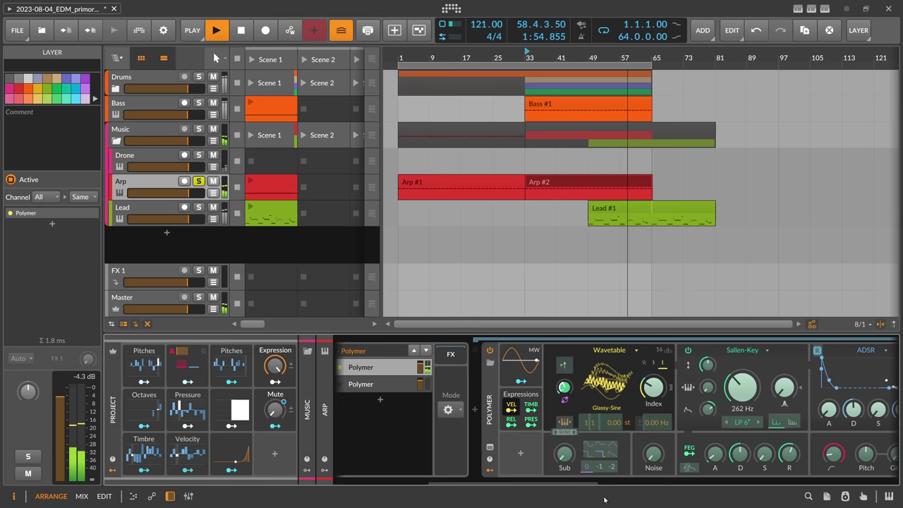
left_click(603, 497)
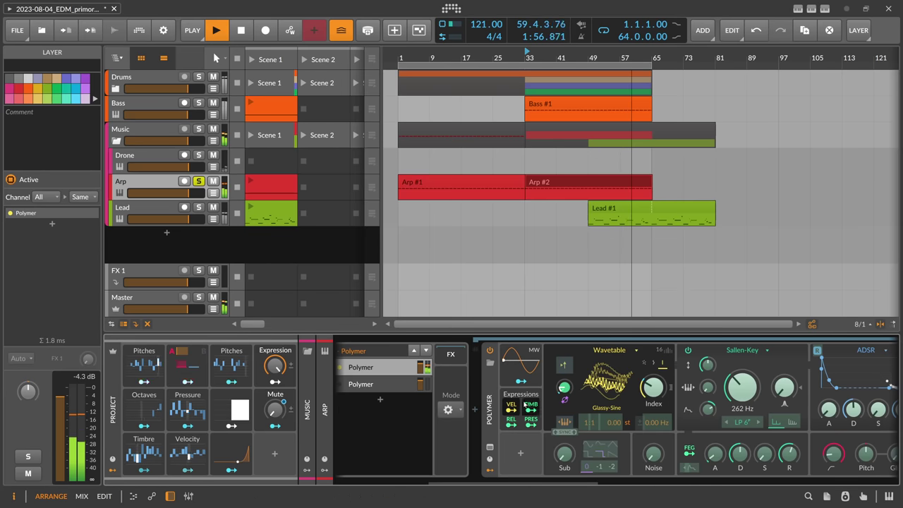
left_click_drag(561, 474, 779, 472)
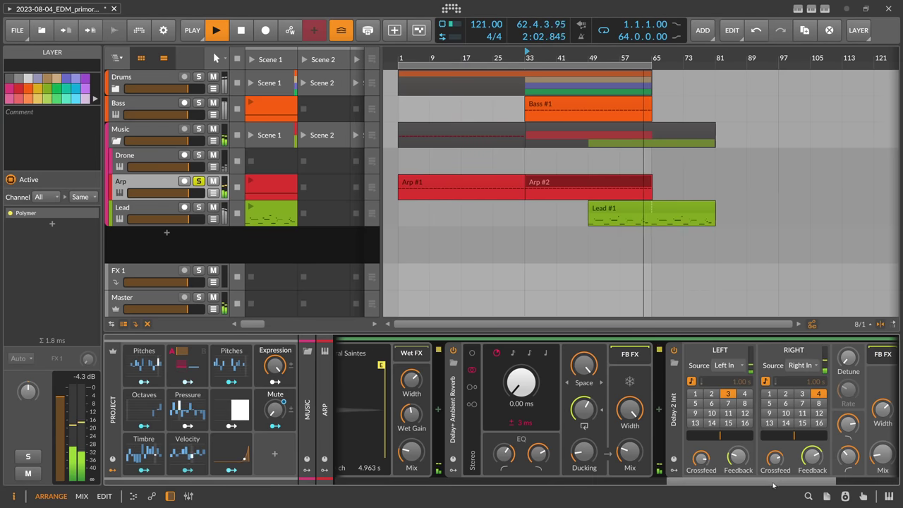
Inspect the Arp's effects chain through to the Peak Limiter, and unsolo the Arp track to replay the full mix from bar 33.
left_click_drag(872, 484, 899, 483)
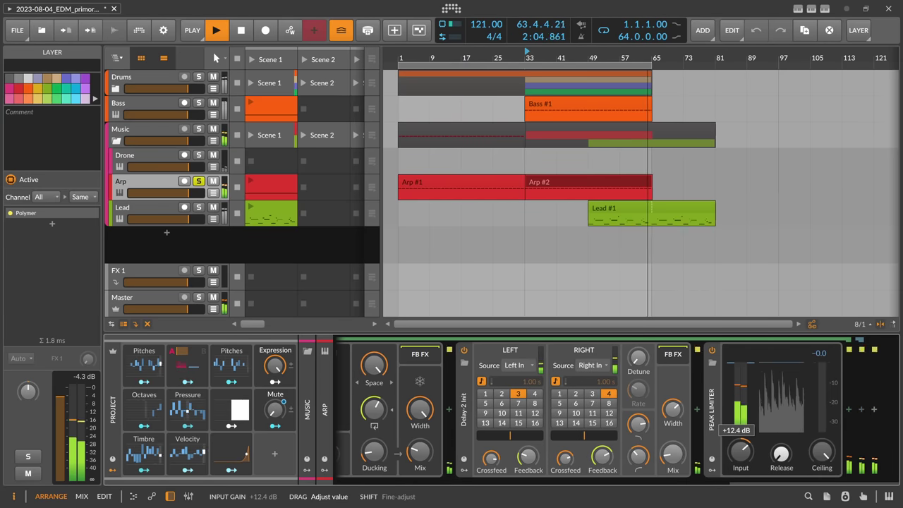
left_click_drag(739, 483, 403, 472)
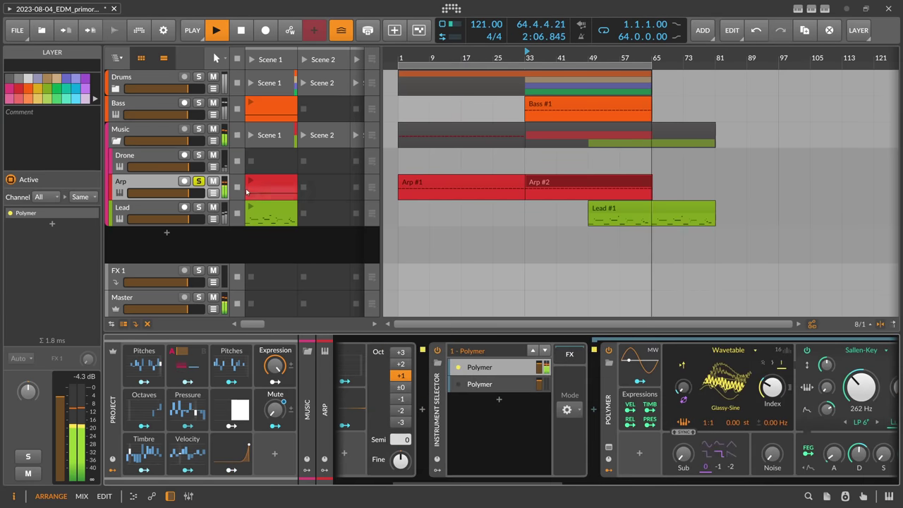
key("space")
key("space")
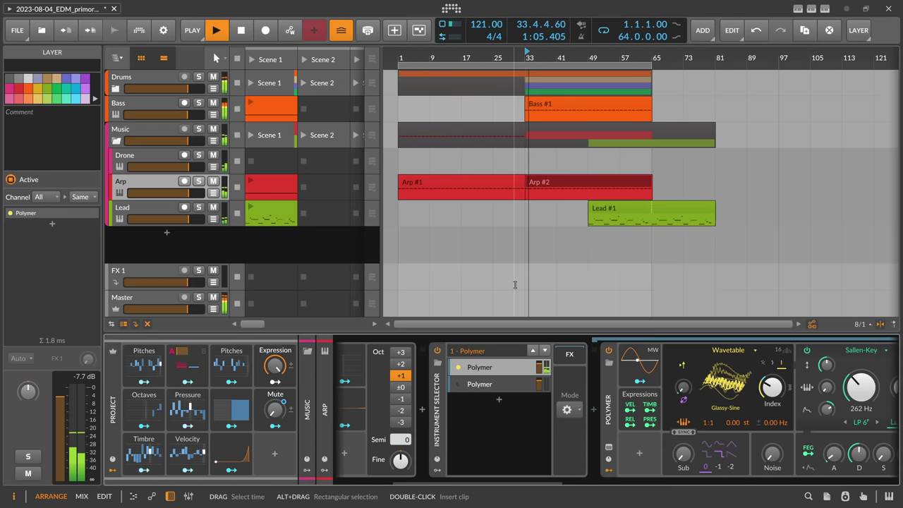
Compare the two Polymer layers in the full mix and try 2:1 and 1:2 as the first Polymer's oscillator ratio.
left_click(459, 384)
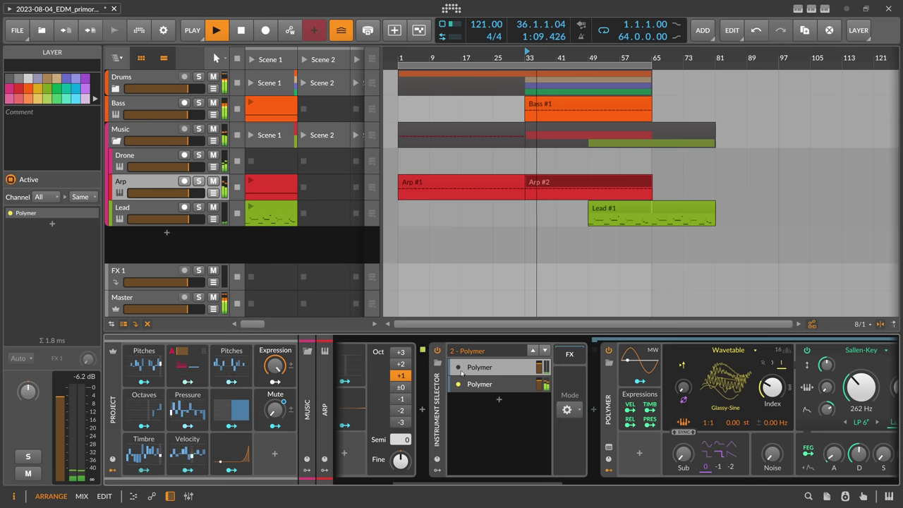
left_click(464, 367)
scroll(487, 423, "left", 3)
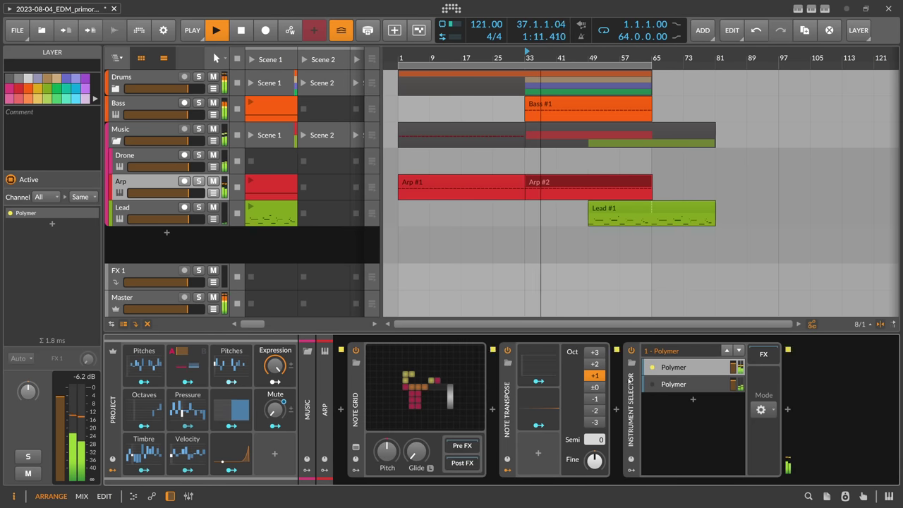
scroll(507, 477, "right", 5)
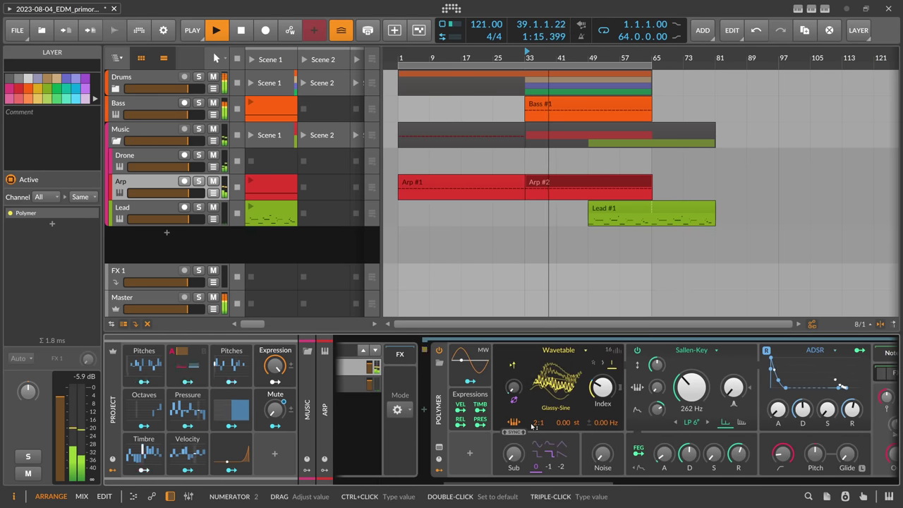
scroll(544, 424, "up", 1)
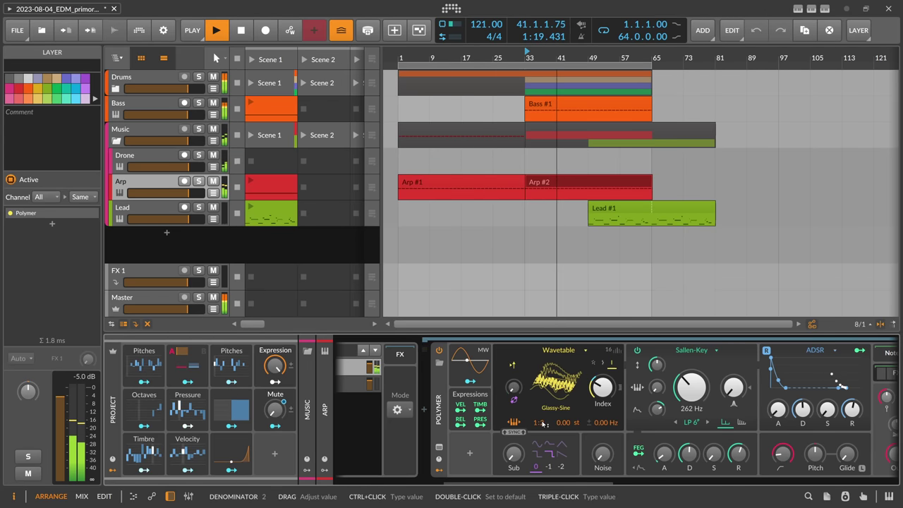
Open the Arp's Note Grid and set the step count of the upper Triggers module to 7.
left_click_drag(559, 484, 433, 485)
double_click(424, 390)
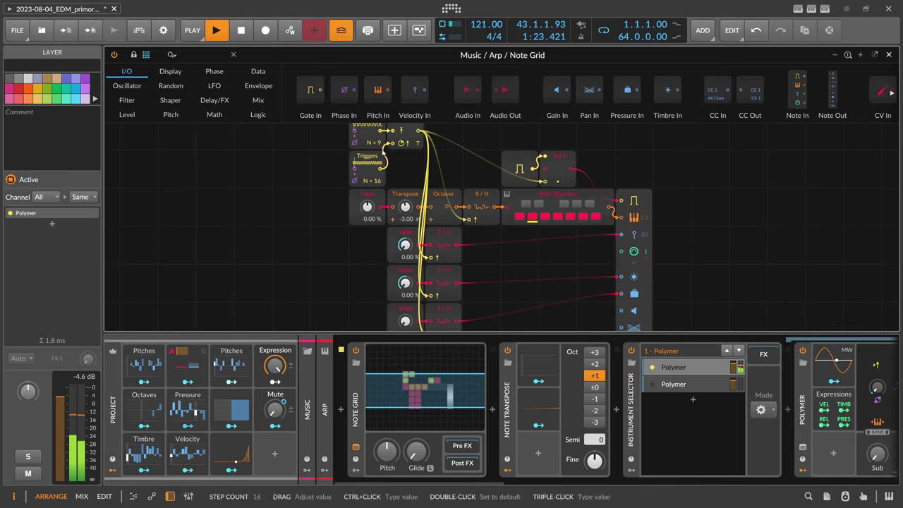
left_click_drag(374, 142, 373, 148)
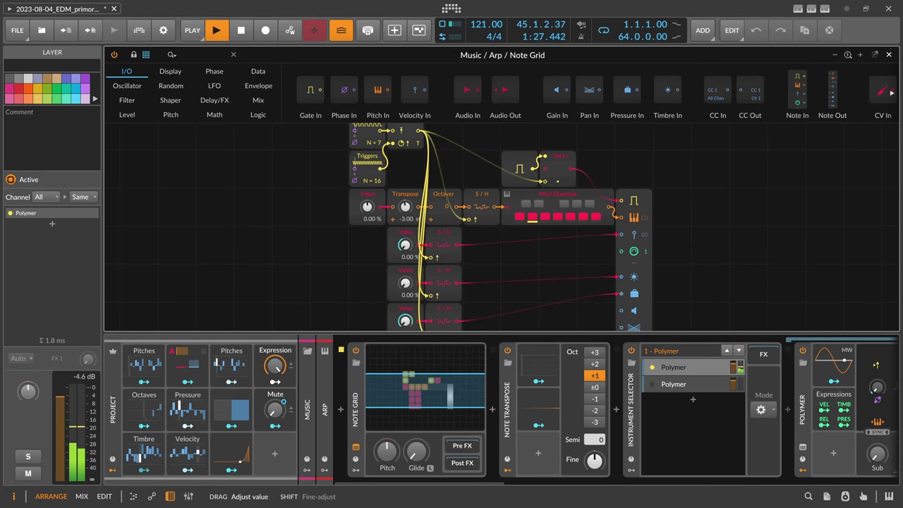
left_click_drag(379, 143, 379, 142)
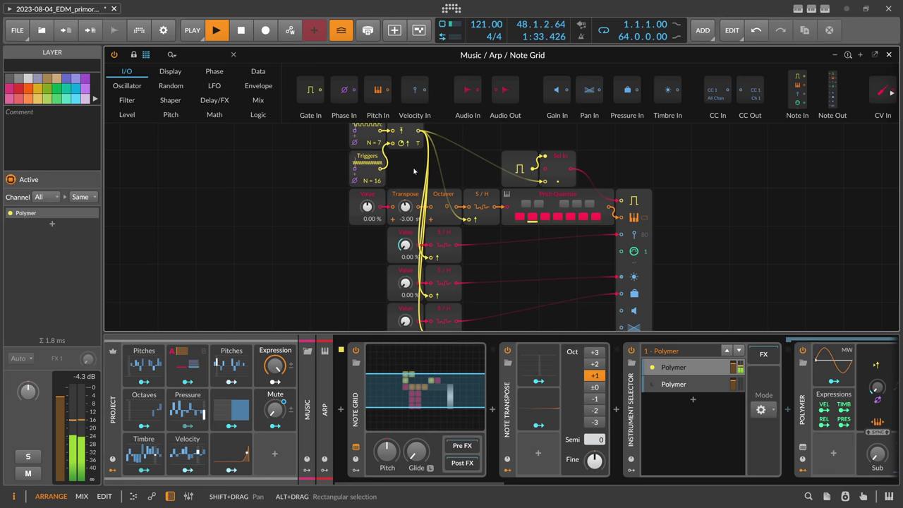
scroll(413, 170, "up", 1)
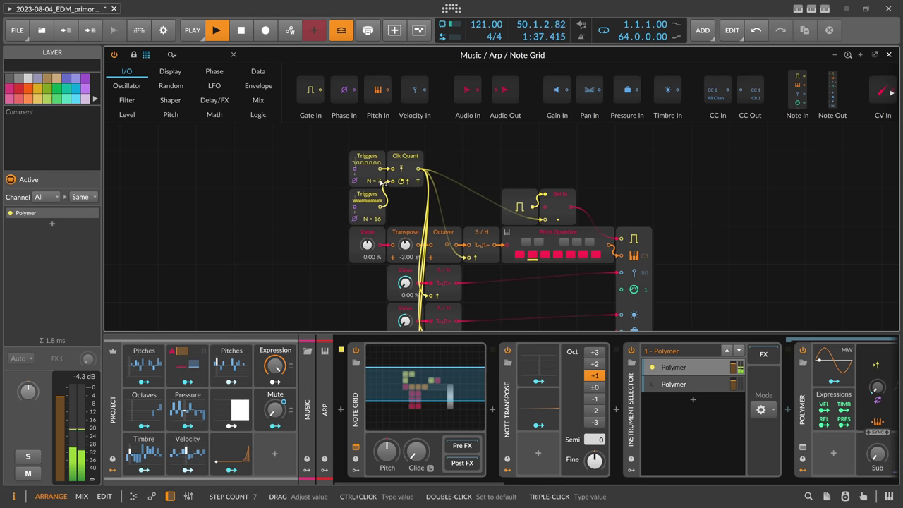
scroll(381, 180, "down", 1)
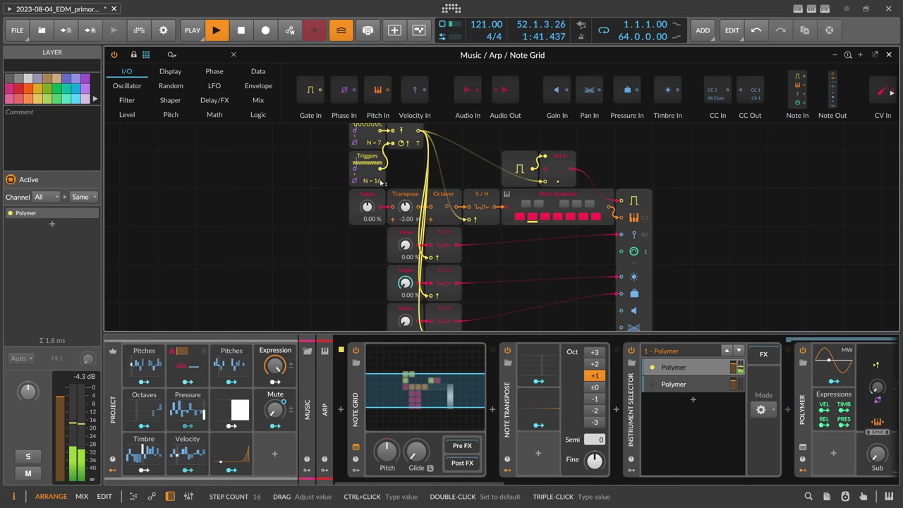
Move the Note Grid and Note Transpose in front of the first layer's Polymer and copy both devices into the second layer.
left_click(359, 398)
left_click(508, 396, "shift")
left_click_drag(359, 397, 782, 396)
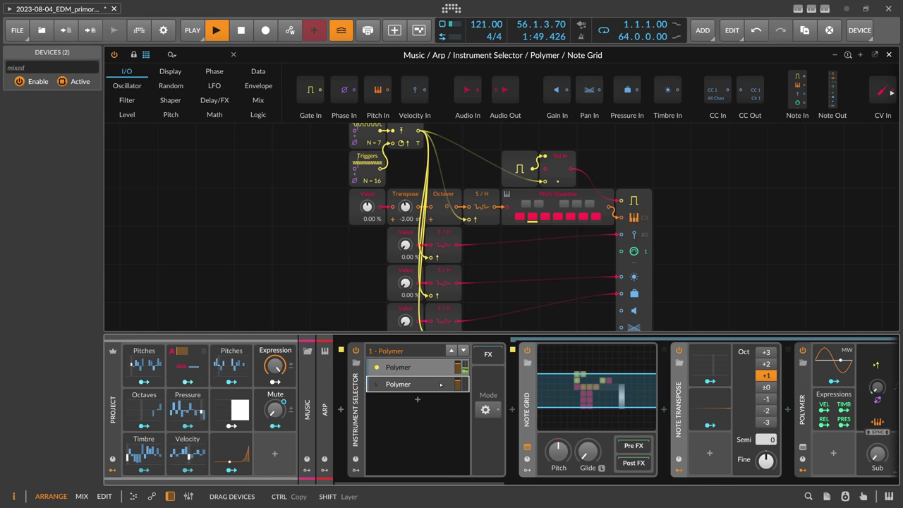
left_click(441, 384)
left_click(416, 367)
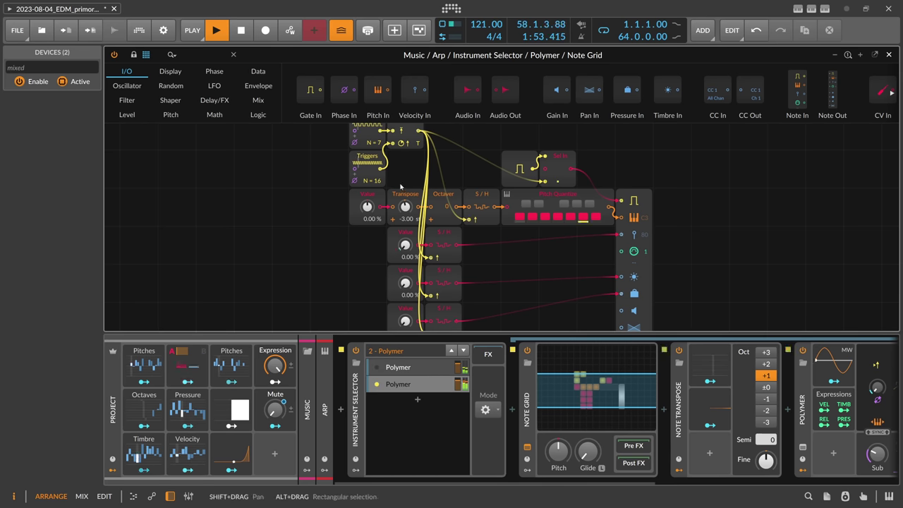
In the second layer's Note Grid, try 6 steps on the upper Triggers module and settle on 10.
scroll(405, 283, "up", 1)
left_click(387, 205)
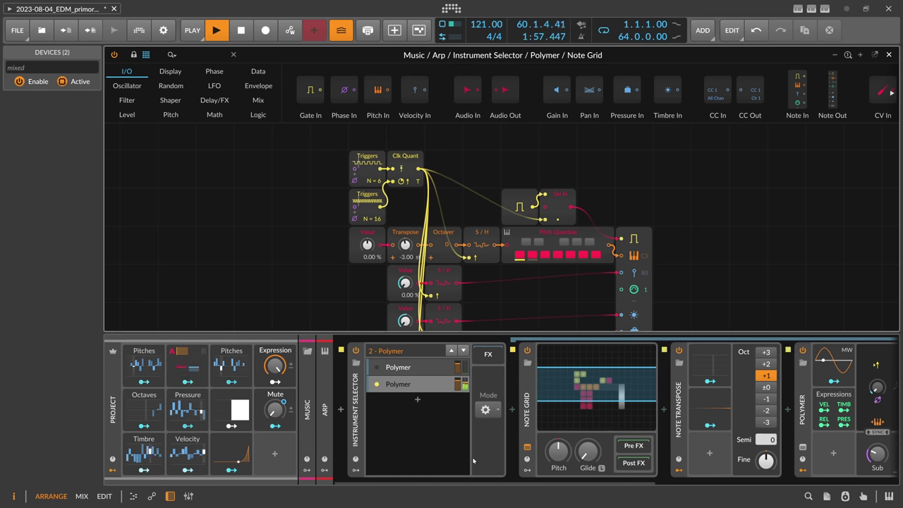
left_click_drag(471, 480, 680, 475)
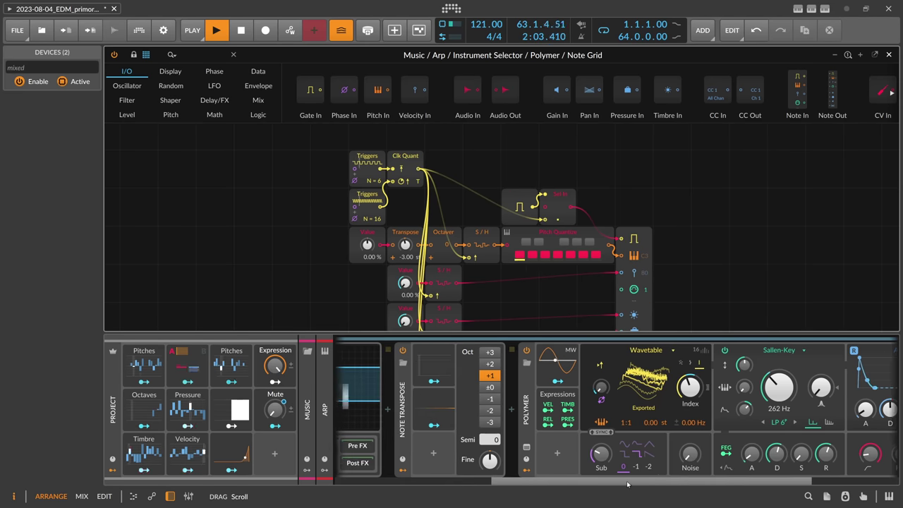
left_click_drag(621, 481, 473, 481)
left_click_drag(374, 181, 374, 177)
left_click(380, 182)
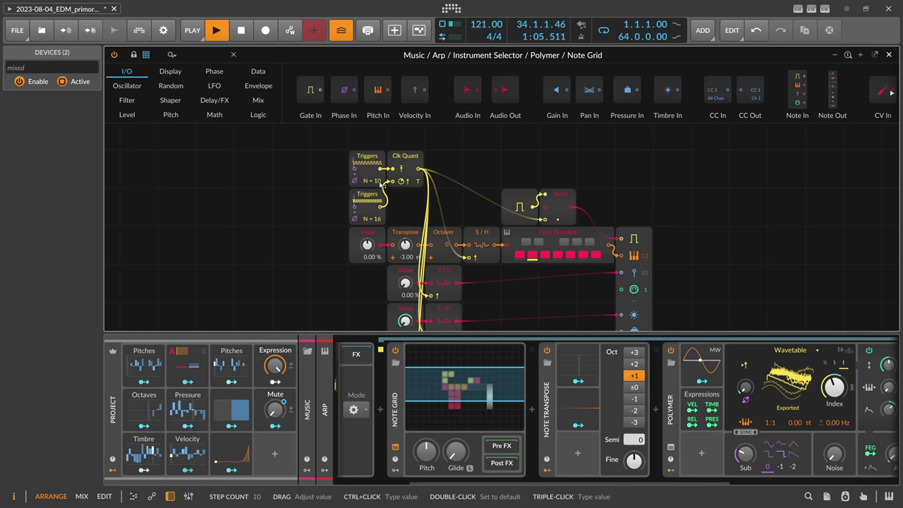
Modulate the Instrument Selector's Index with the project's Steps 5 modulator at an amount of 1.000.
left_click_drag(575, 481, 520, 484)
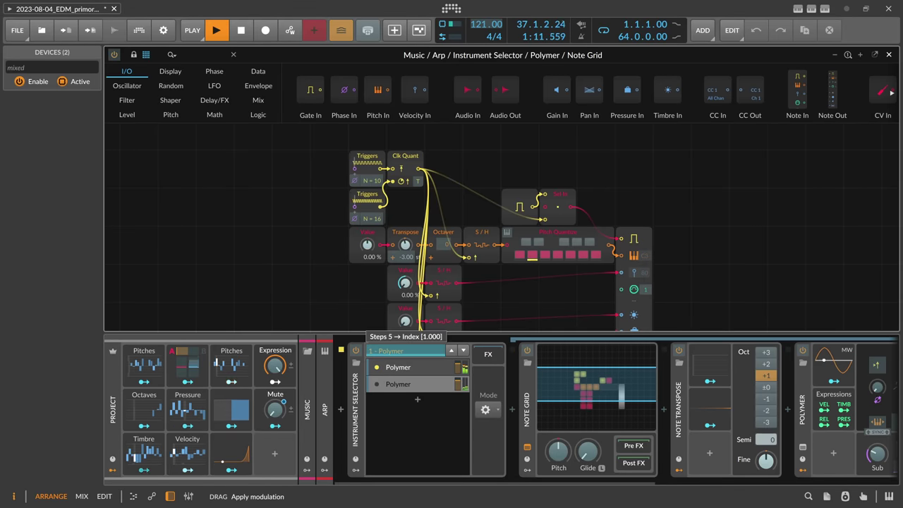
left_click_drag(417, 481, 593, 462)
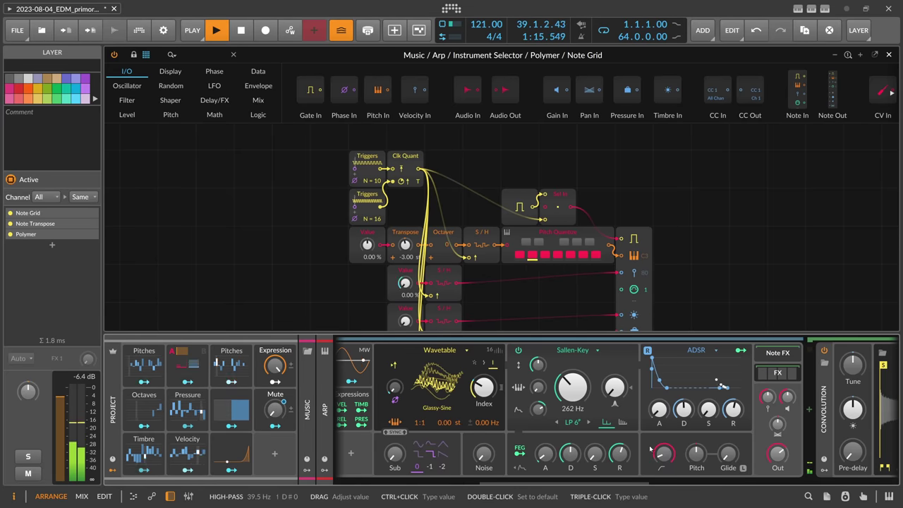
Set the first Polymer's wavetable index to about 33.4 % and fine-tune the Sub level, leaving the Note Grid editor when done.
left_click_drag(482, 400, 483, 396)
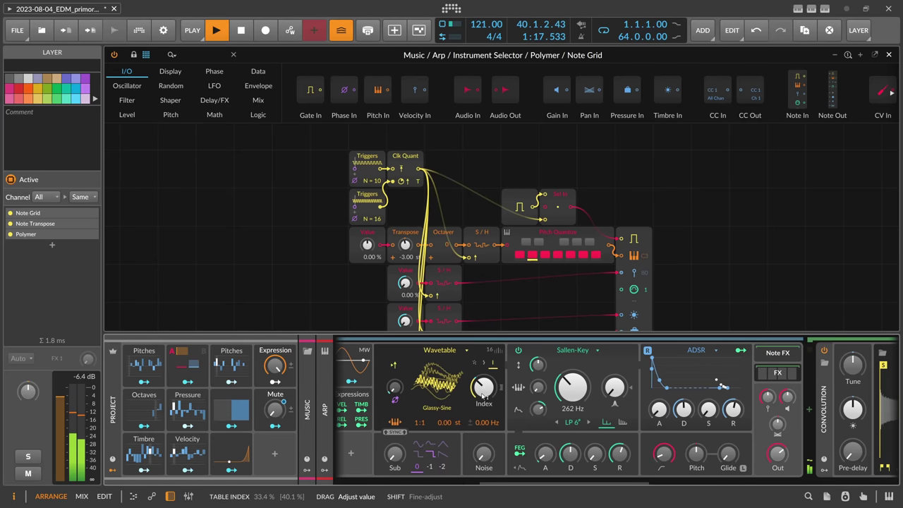
left_click_drag(395, 453, 394, 454)
scroll(372, 472, "left", 5)
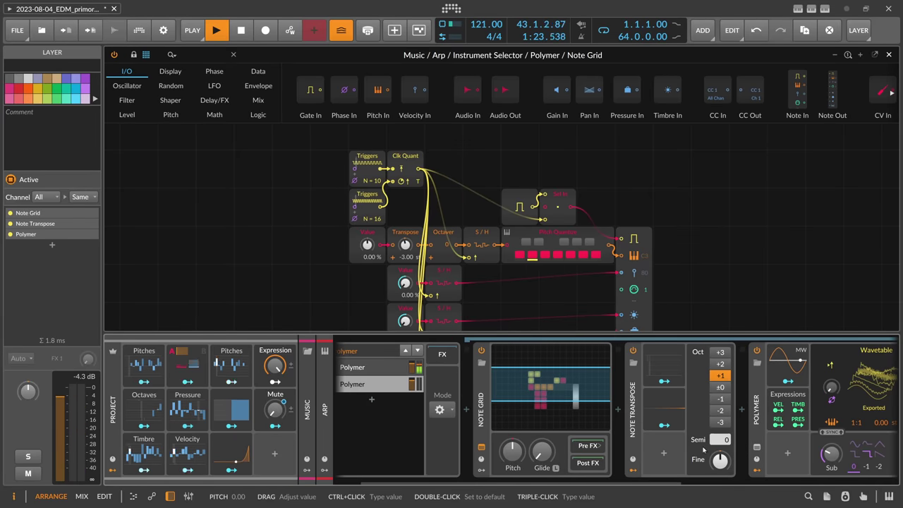
left_click_drag(831, 452, 831, 455)
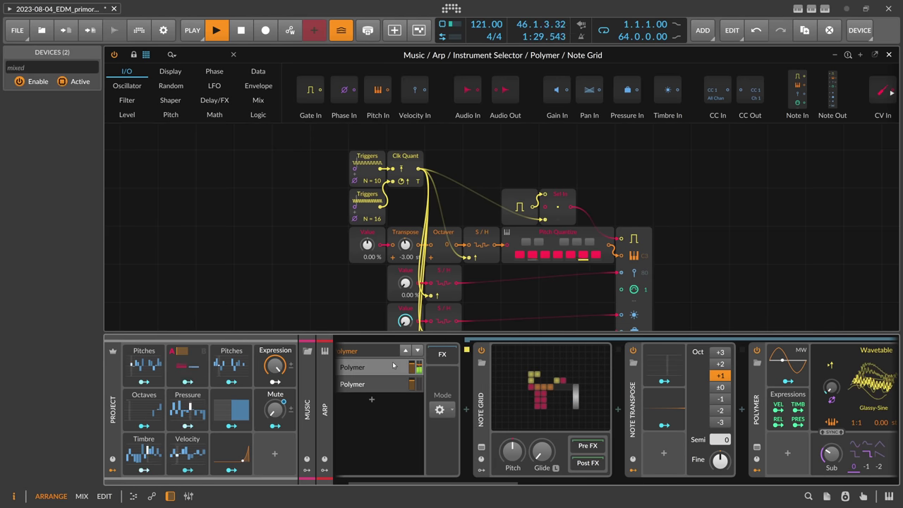
left_click(378, 375)
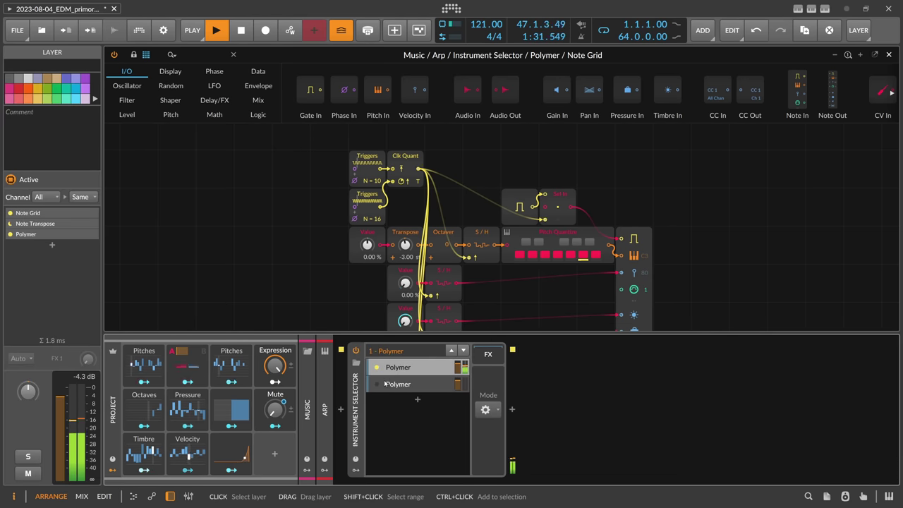
left_click(891, 57)
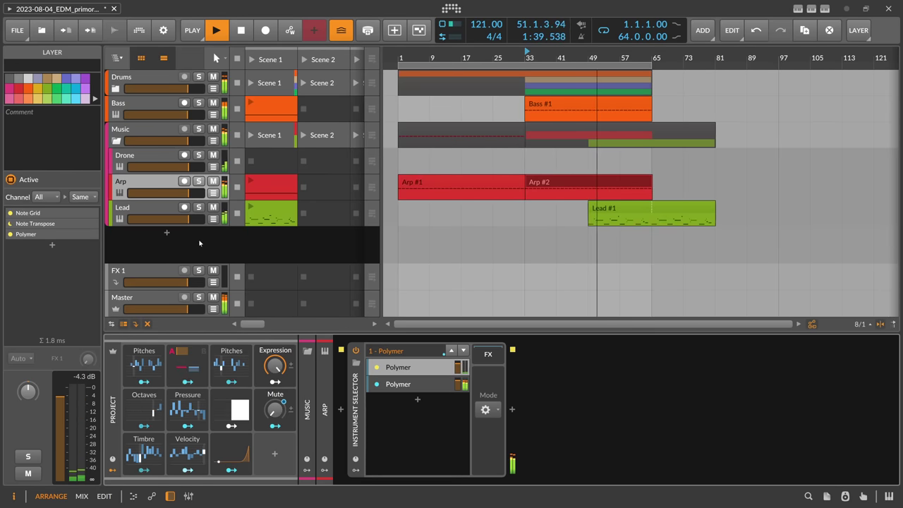
Lower the voice gain of the Lead track's Polysynth to about −17.3 dB.
left_click(166, 210)
left_click_drag(515, 475, 612, 479)
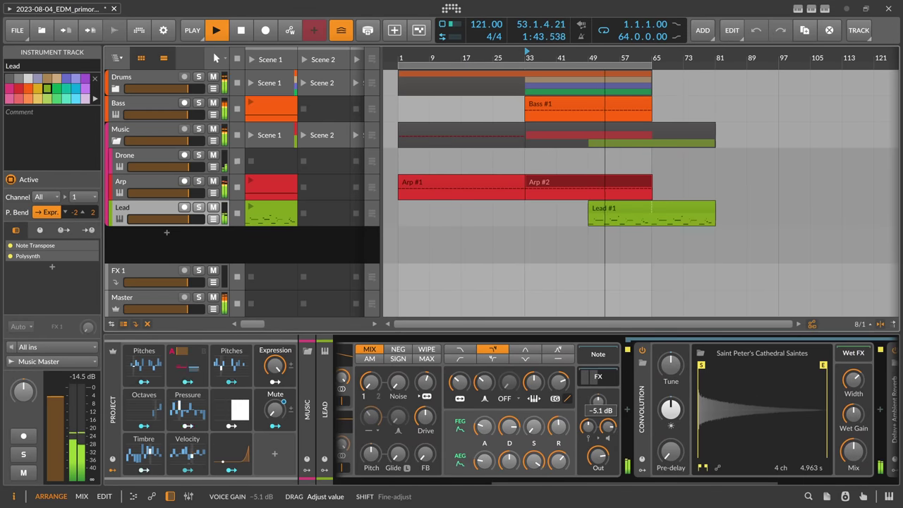
left_click_drag(597, 401, 598, 416)
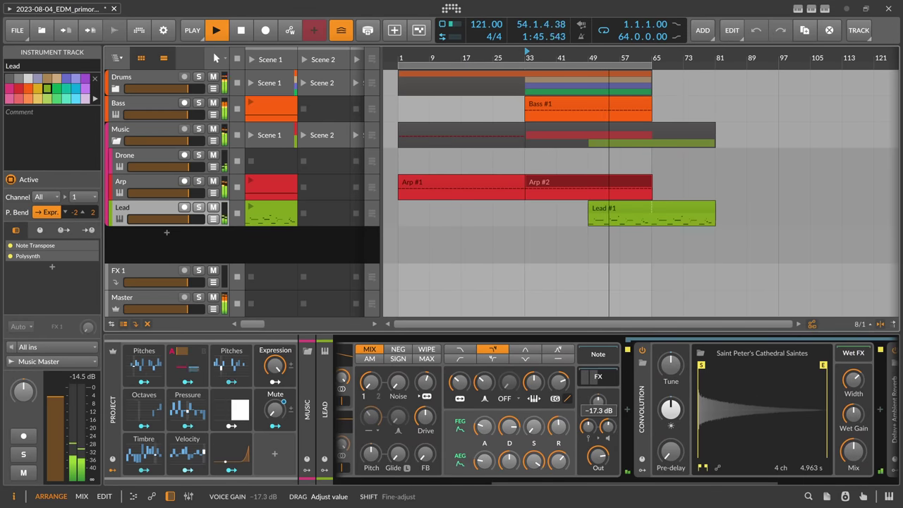
Save the project and stop playback.
key("ctrl+s")
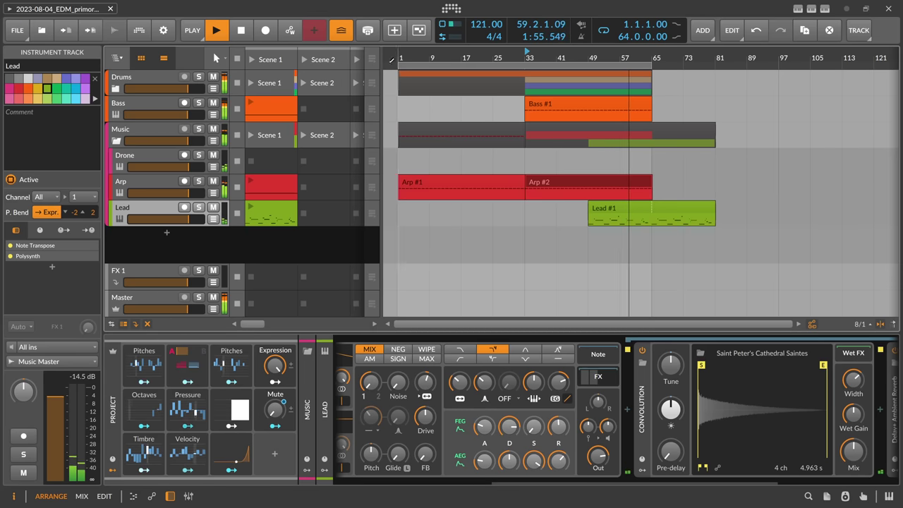
left_click(17, 29)
left_click(32, 87)
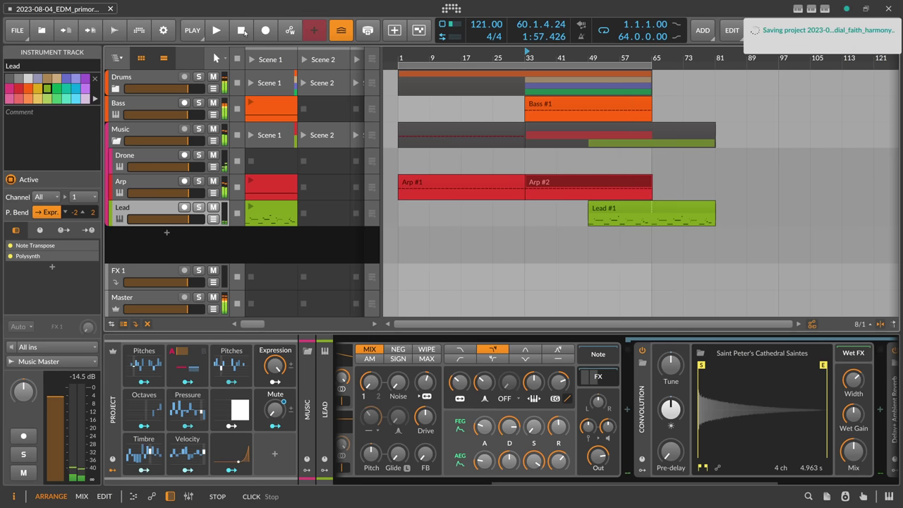
key("space")
Shorten the Lead #1 clip in the arrangement to 16 bars so it ends at bar 65.
left_click(702, 206)
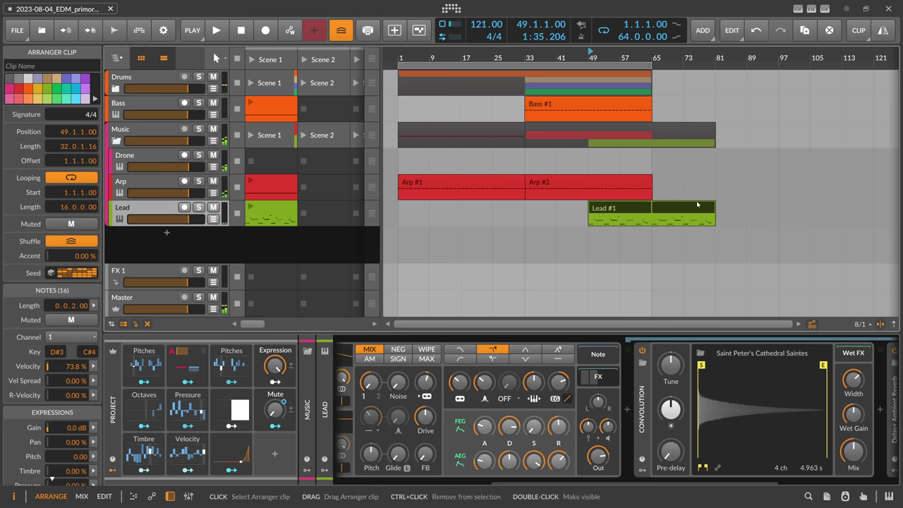
left_click_drag(717, 205, 652, 205)
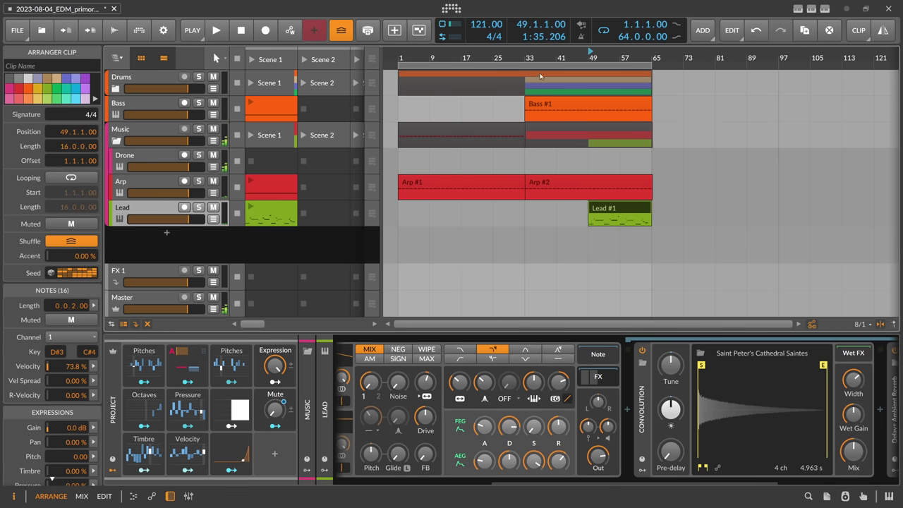
left_click_drag(397, 55, 397, 62)
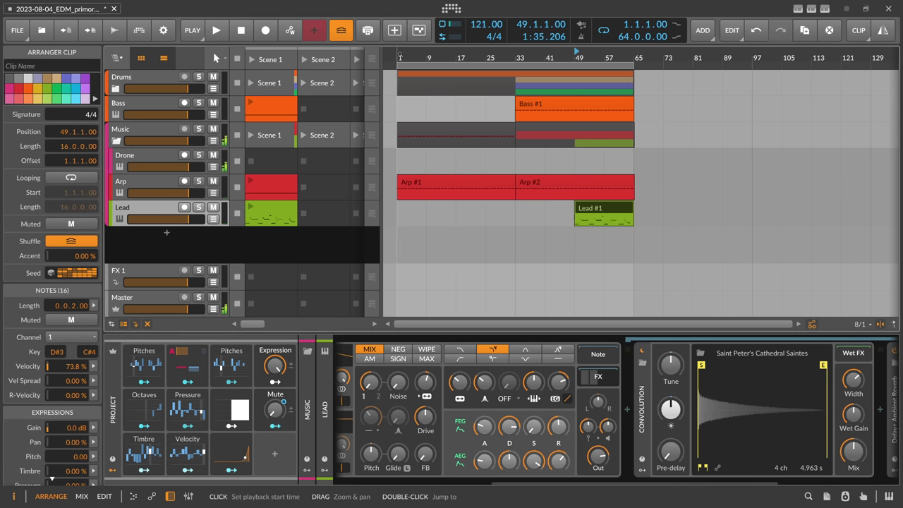
Select the Drone track and briefly play the arrangement from bar 1.
left_click(141, 157)
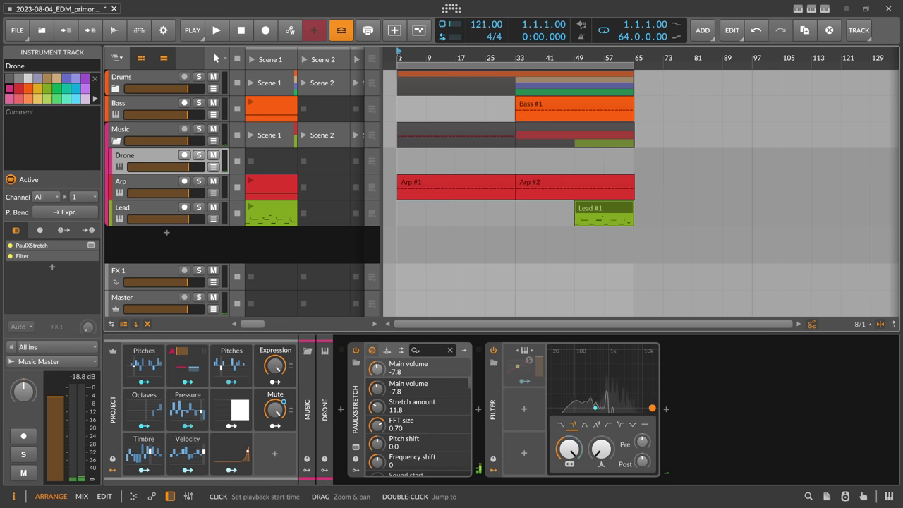
key("space")
left_click_drag(398, 59, 398, 52)
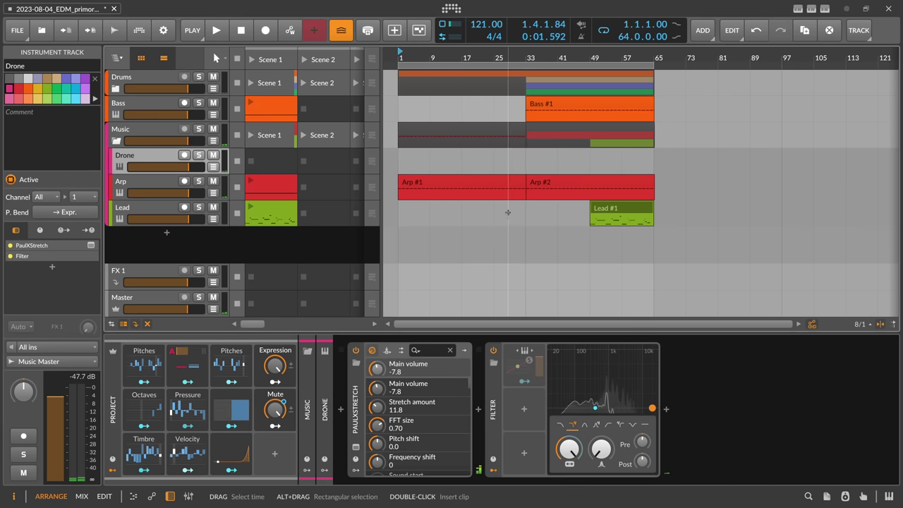
Add an instrument track below Lead, loading the Risers-2 preset found by searching for riser and filtering by the creator Polarity.
double_click(167, 235)
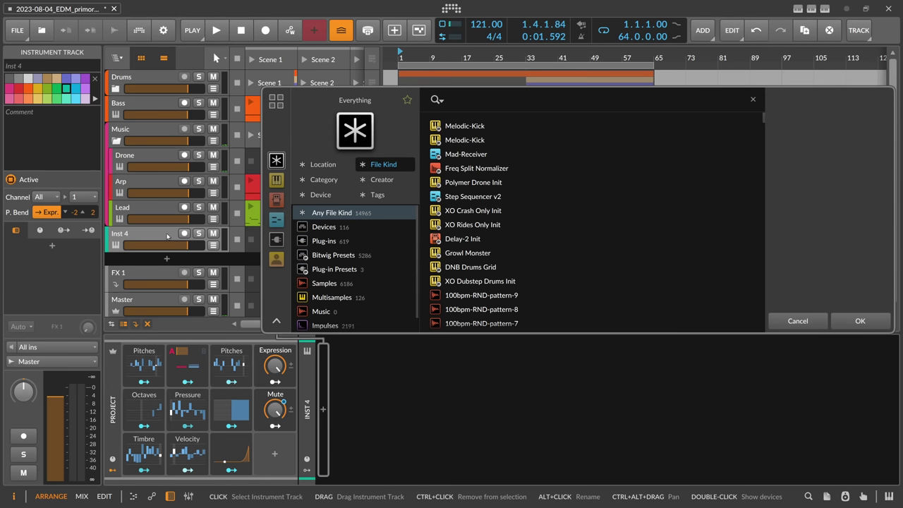
type("riser")
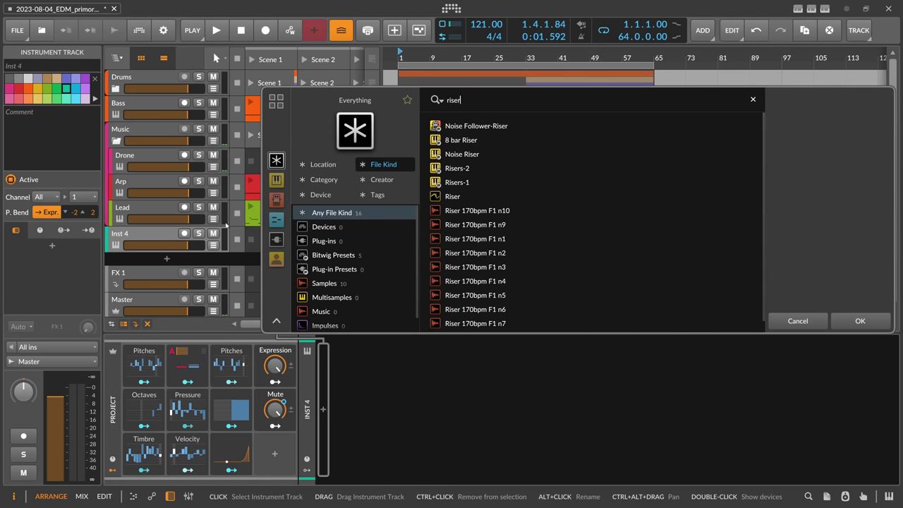
left_click(382, 180)
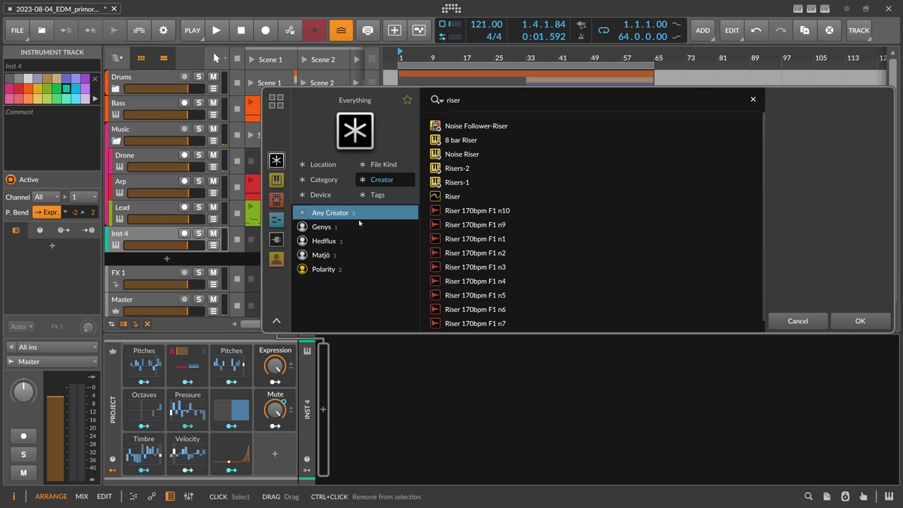
left_click(329, 269)
left_click(457, 125)
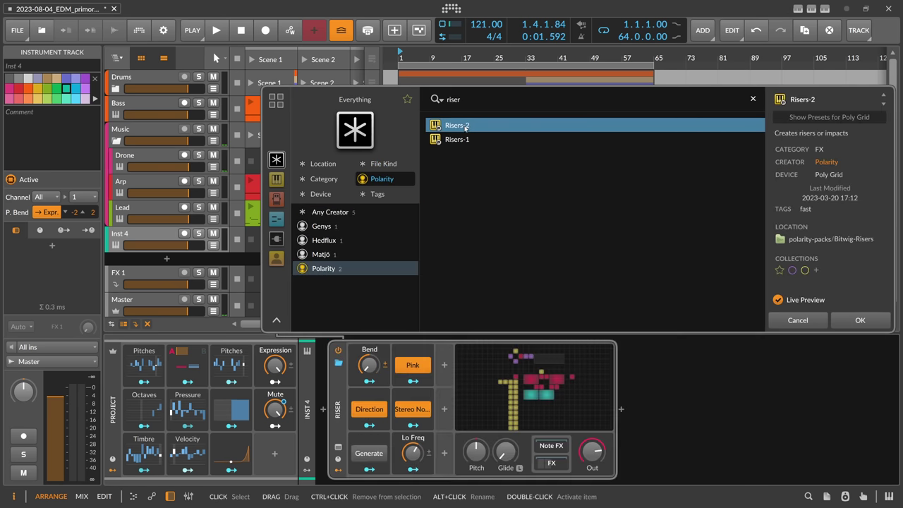
key("Return")
Solo the Risers-2 track, play from bar 1, and briefly inspect the riser's Poly Grid patch.
left_click(199, 233)
key("space")
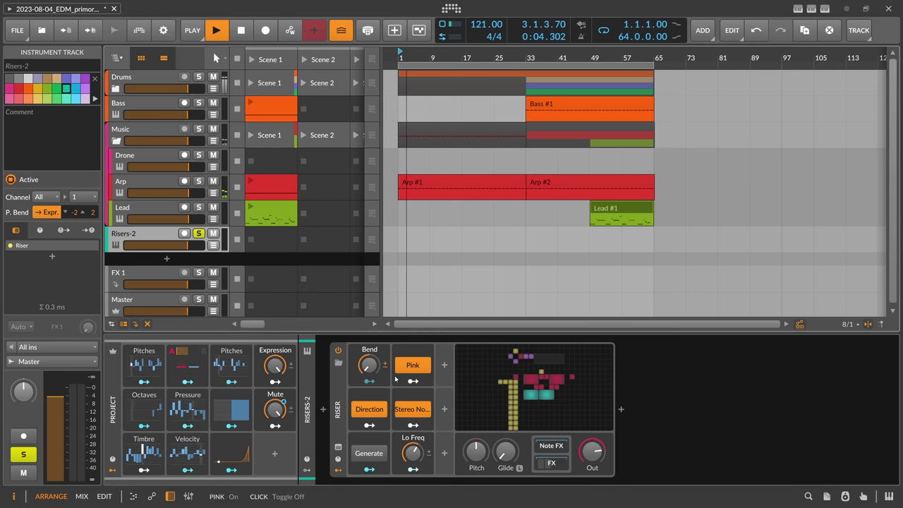
key("space")
key("space")
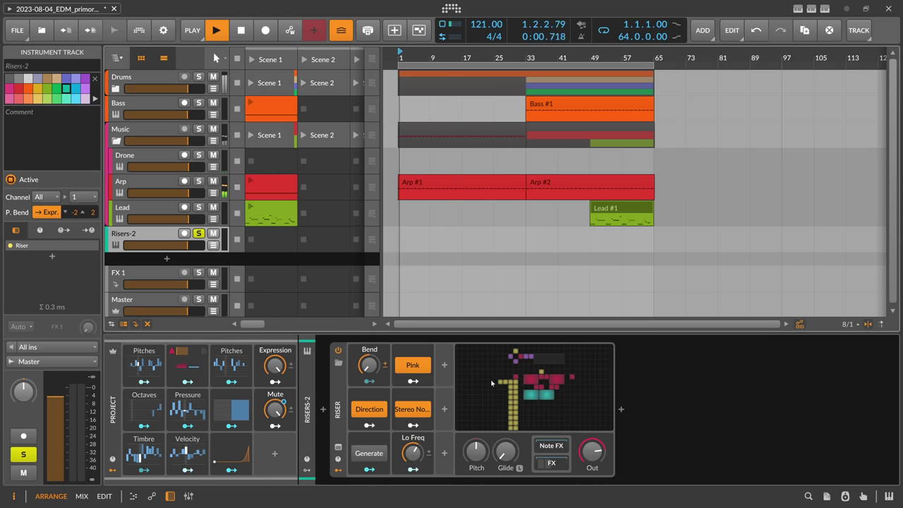
left_click(534, 387)
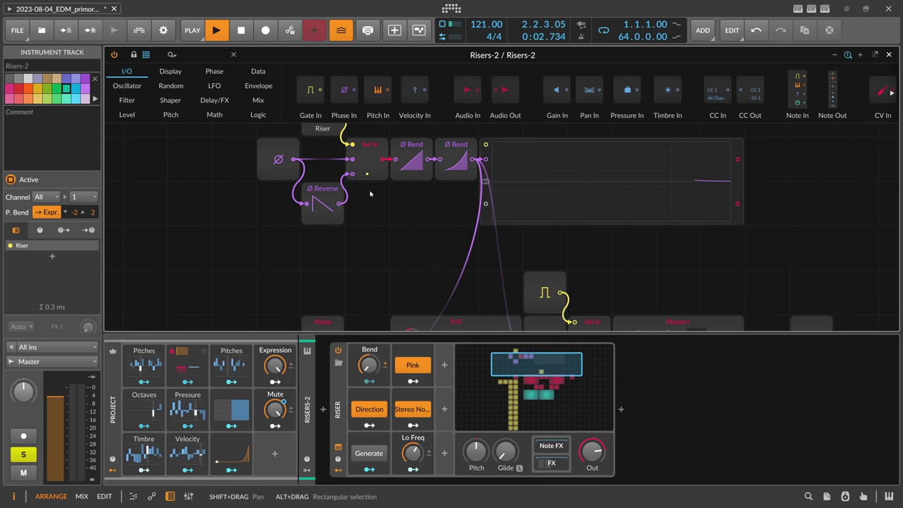
left_click(889, 54)
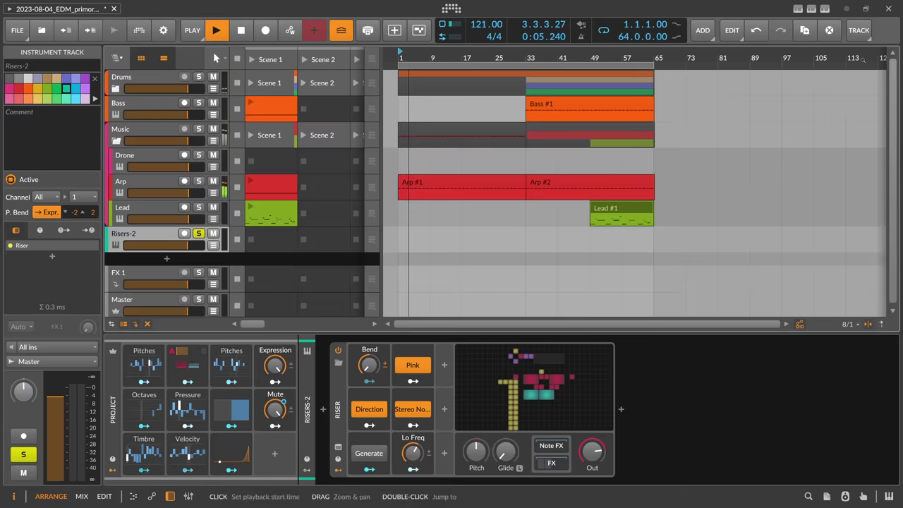
Create an eight-bar clip at bar 1 on the Risers-2 track and open it in the note editor.
double_click(401, 240)
left_click_drag(401, 58, 502, 234)
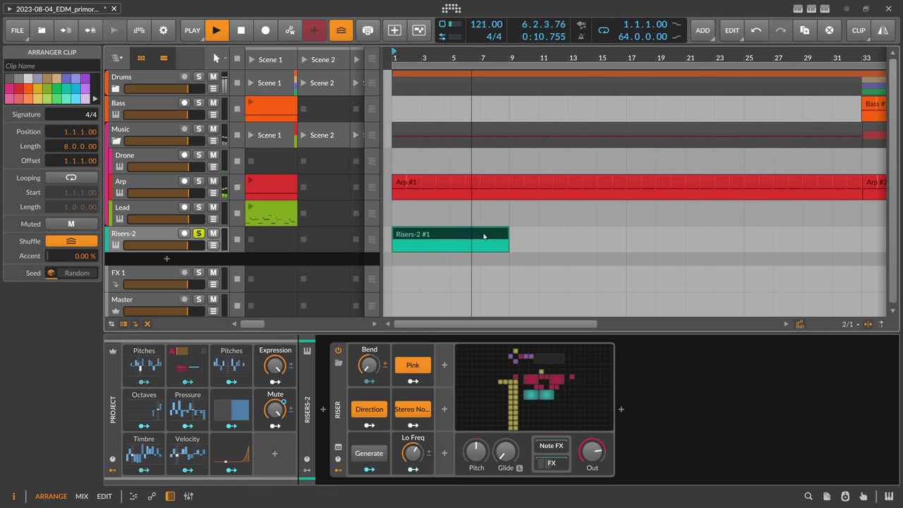
double_click(484, 237)
Draw a three-bar note from the start of the Risers-2 clip, pitch it to A2, and return to the arrangement.
double_click(233, 250)
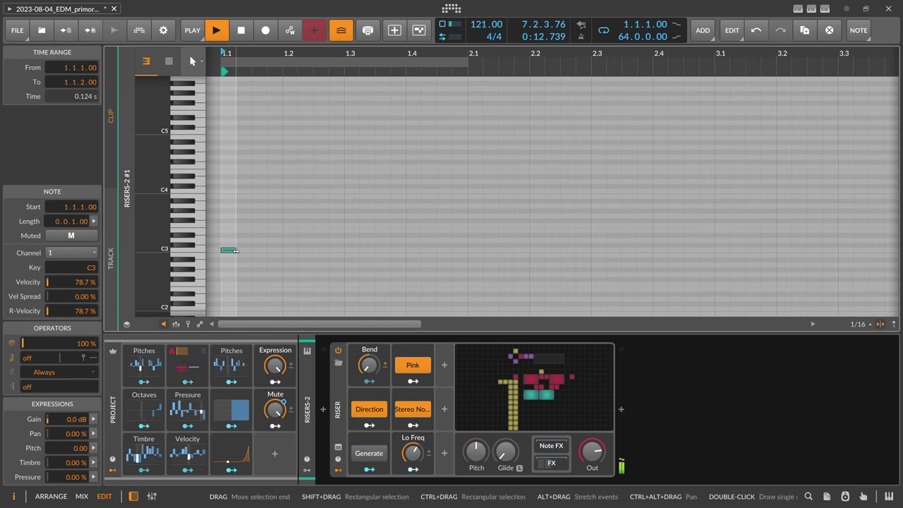
left_click_drag(235, 251, 785, 252)
scroll(474, 67, "down", 3)
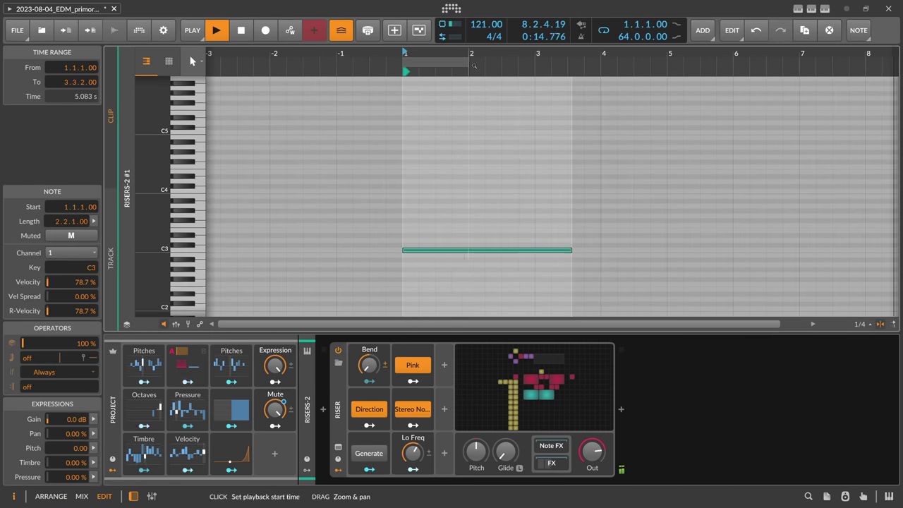
left_click_drag(569, 246, 600, 248)
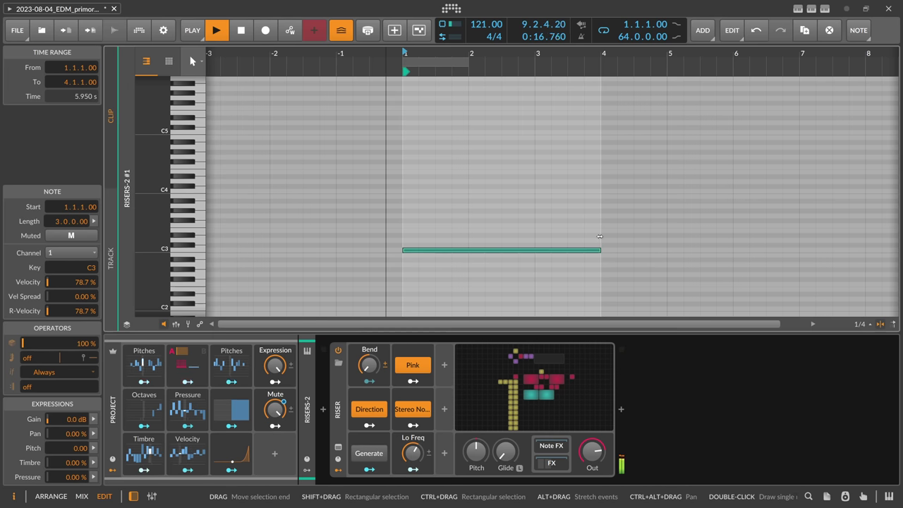
key("Down")
key("Down")
key("Down")
key("alt+1")
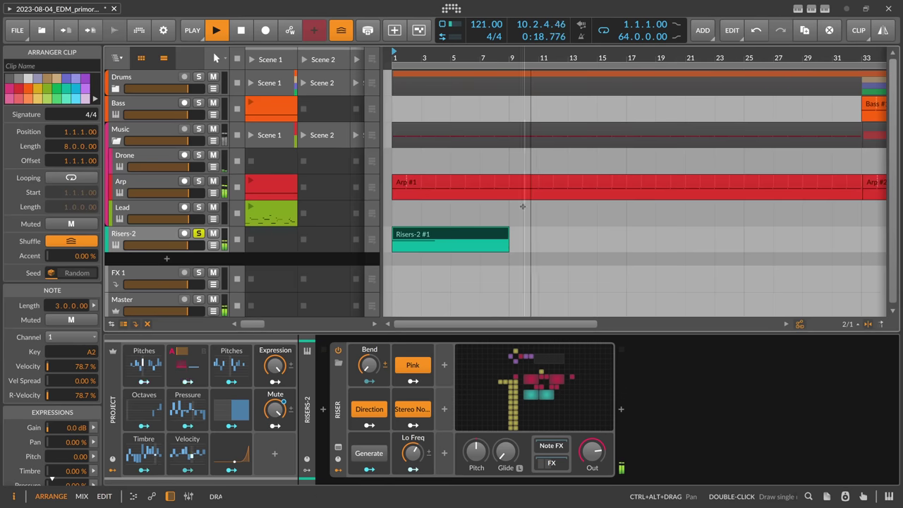
Shorten the Risers-2 clip to two bars and restart playback from bar 1.
left_click_drag(505, 233, 435, 233)
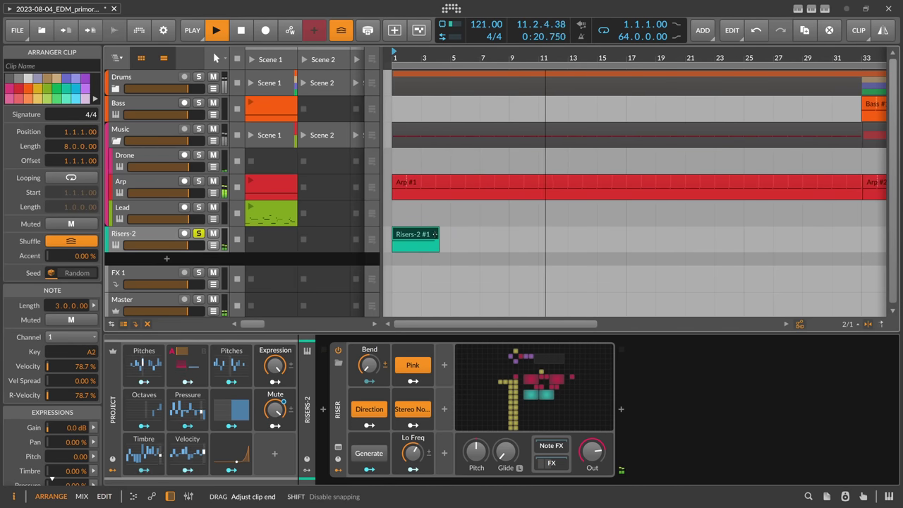
key("space")
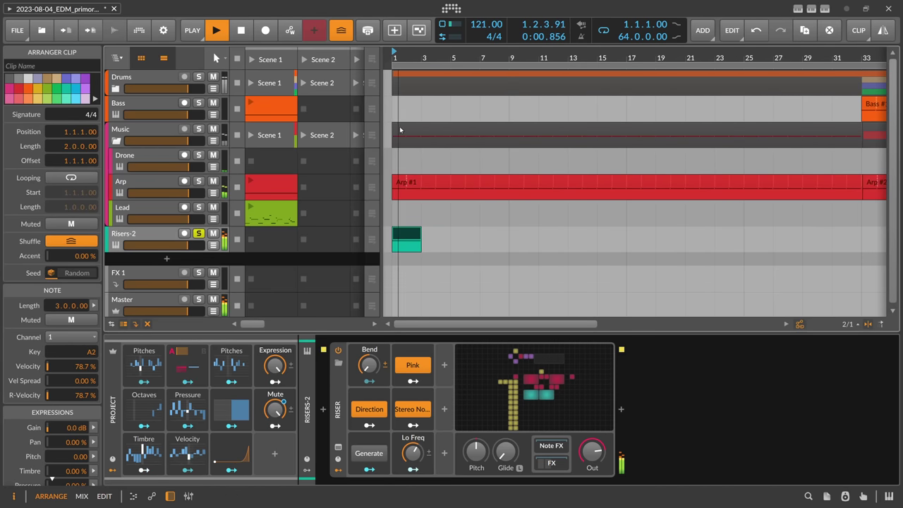
scroll(407, 58, "up", 2)
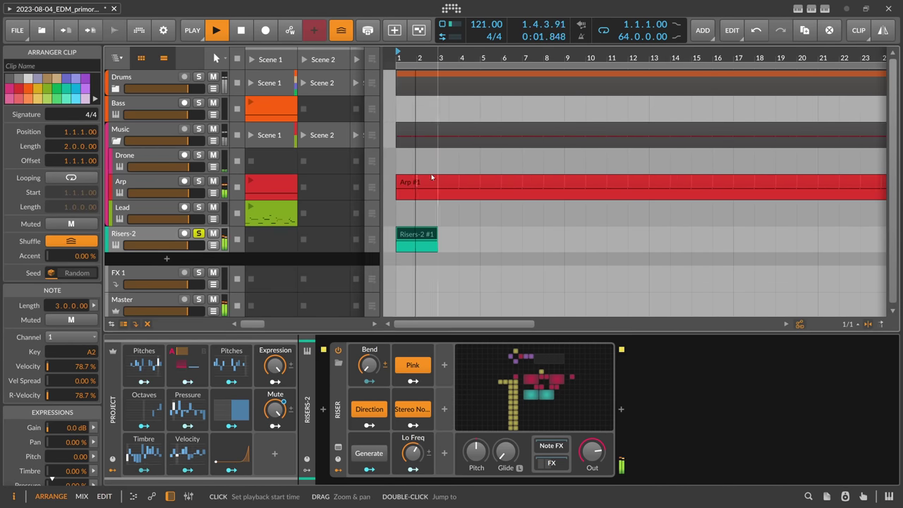
Generate a new riser variation with Direction switched off, and expand the device's FX chain to inspect its EQ-2 and Reverb.
left_click(375, 452)
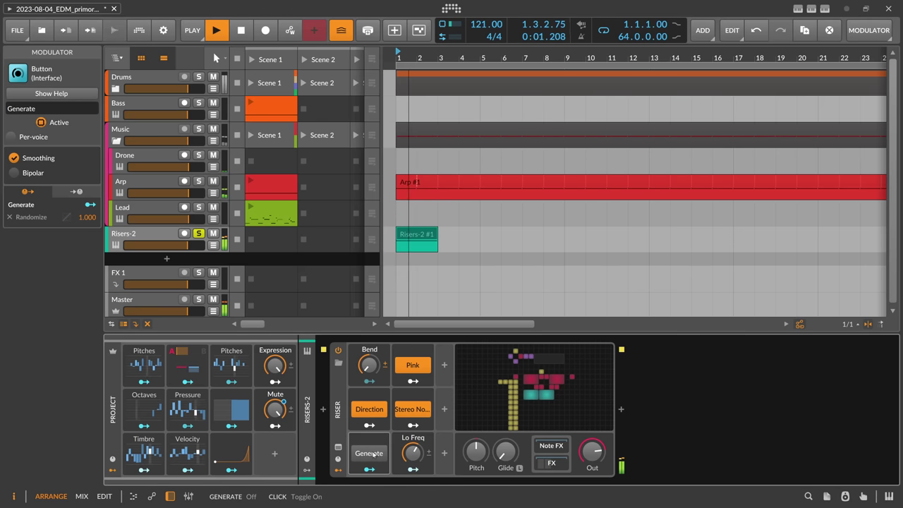
left_click(375, 411)
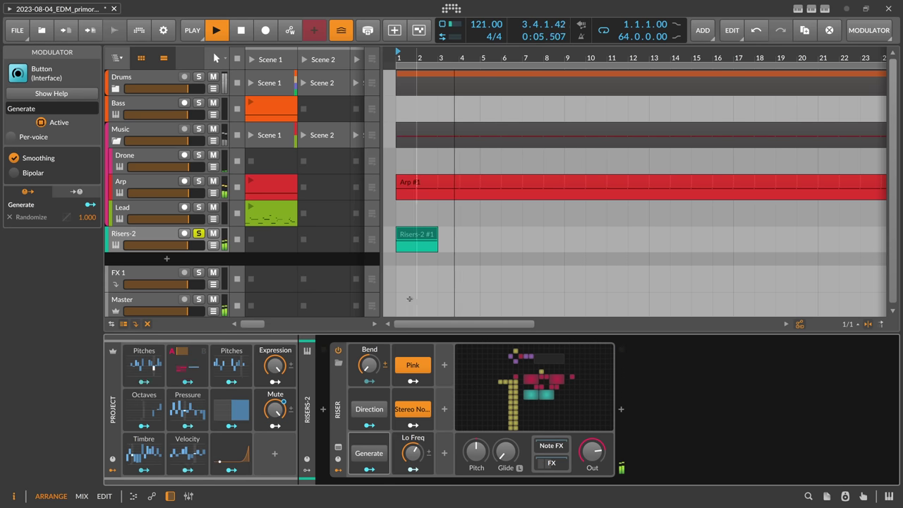
left_click(549, 463)
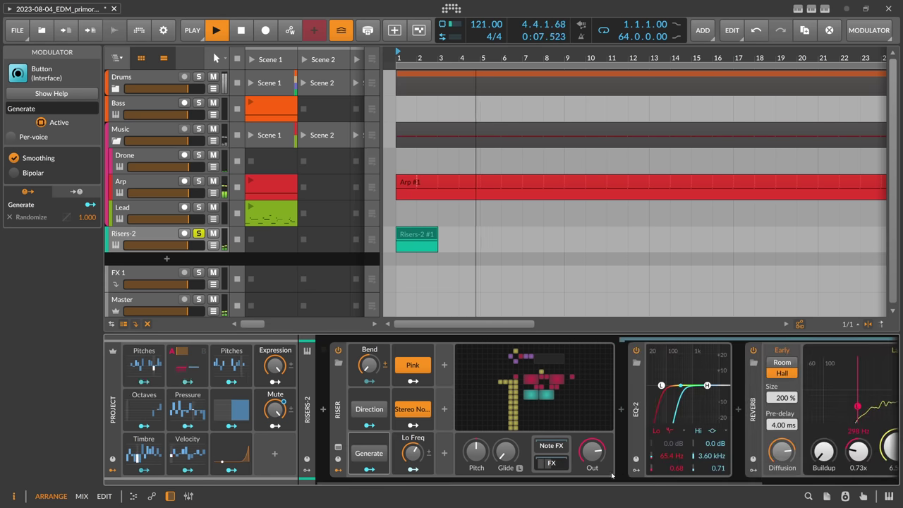
scroll(776, 406, "right", 3)
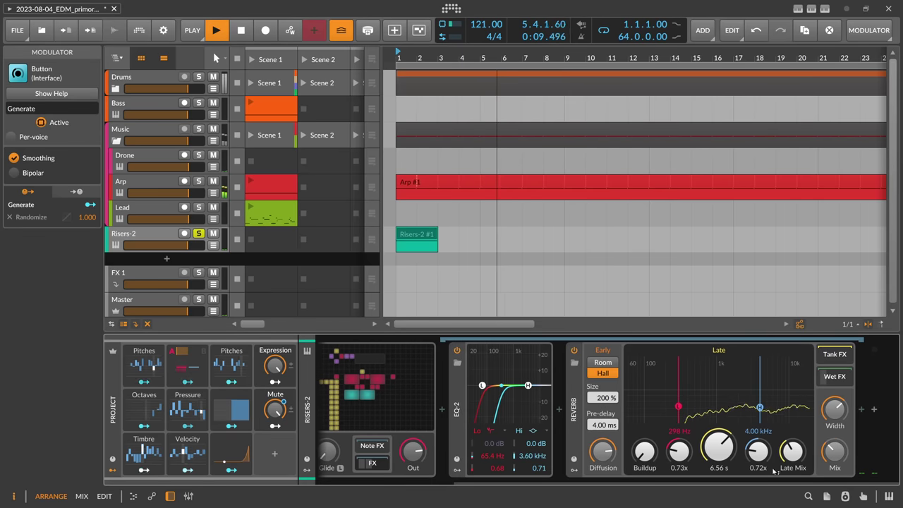
scroll(523, 367, "left", 3)
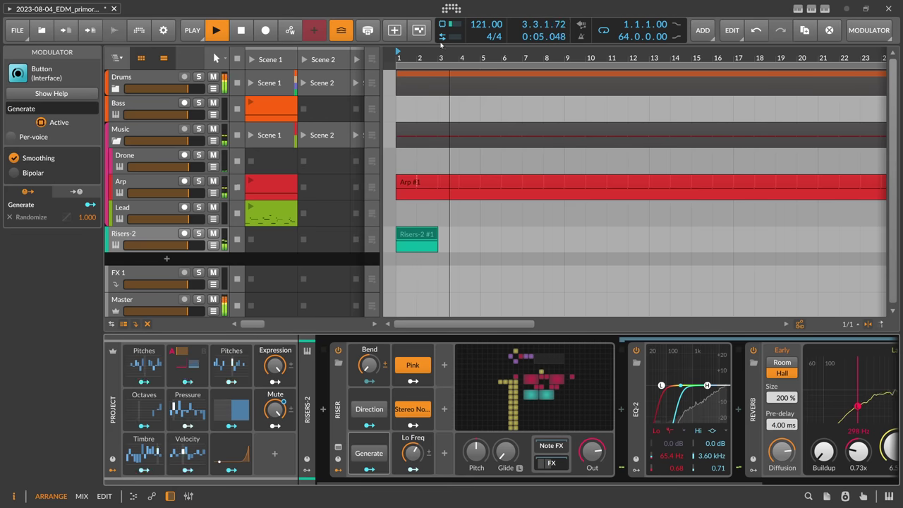
Move the Risers-2 clip to bar 31 so it leads into the Bass entry, with the track no longer soloed.
left_click_drag(443, 58, 442, 211)
left_click_drag(406, 236, 609, 244)
scroll(611, 137, "up", 5)
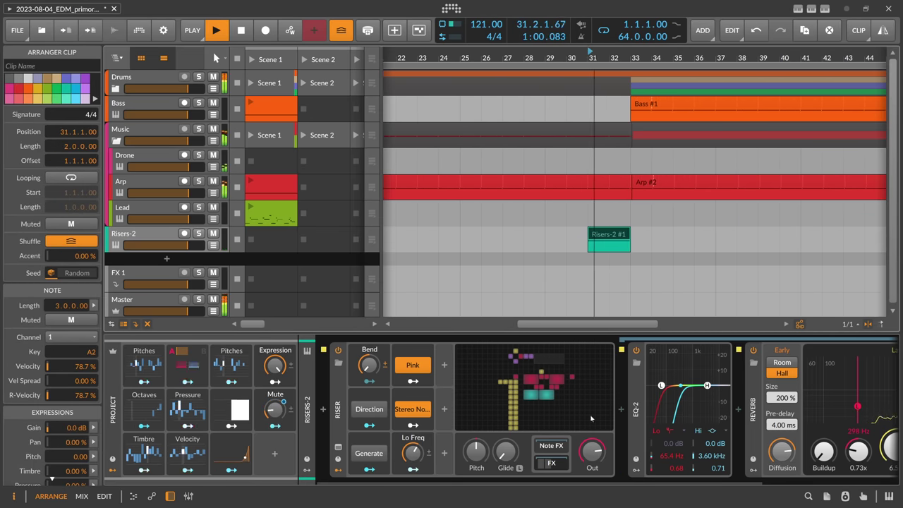
Regenerate the riser and set its output level to about −5.6 dB while replaying from bar 31, then stop playback.
mouse_move(593, 450)
left_click_drag(593, 450, 593, 456)
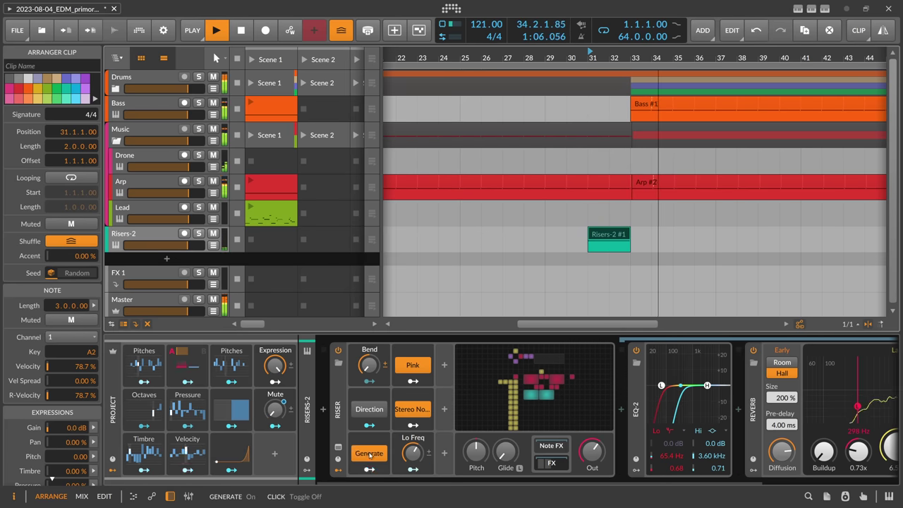
key("space")
key("space")
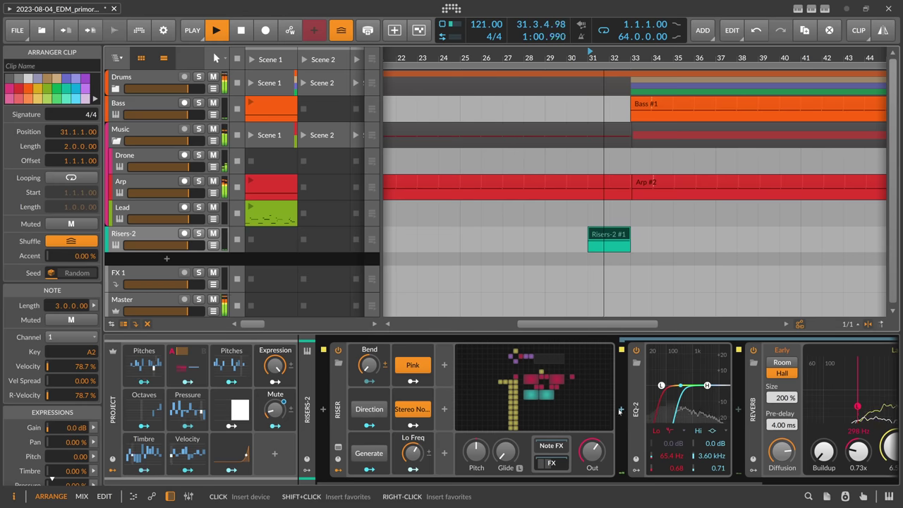
left_click_drag(593, 450, 592, 452)
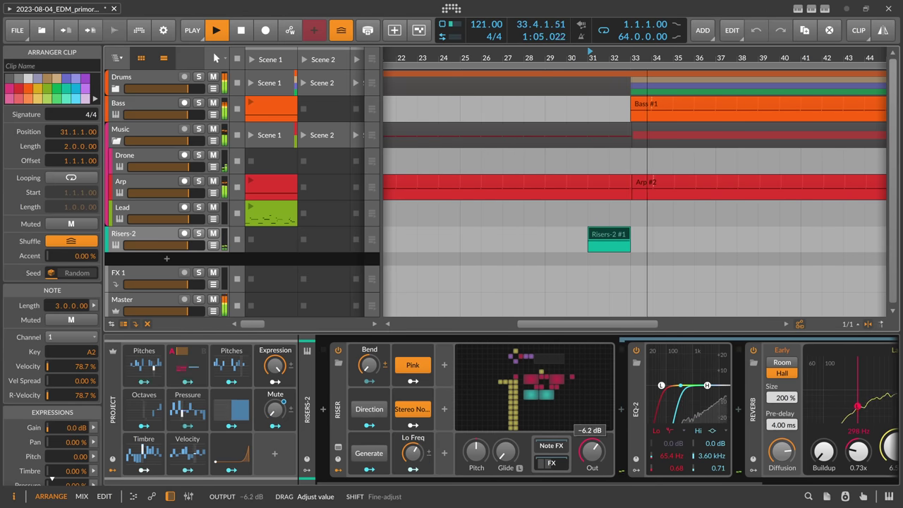
left_click_drag(593, 450, 593, 451)
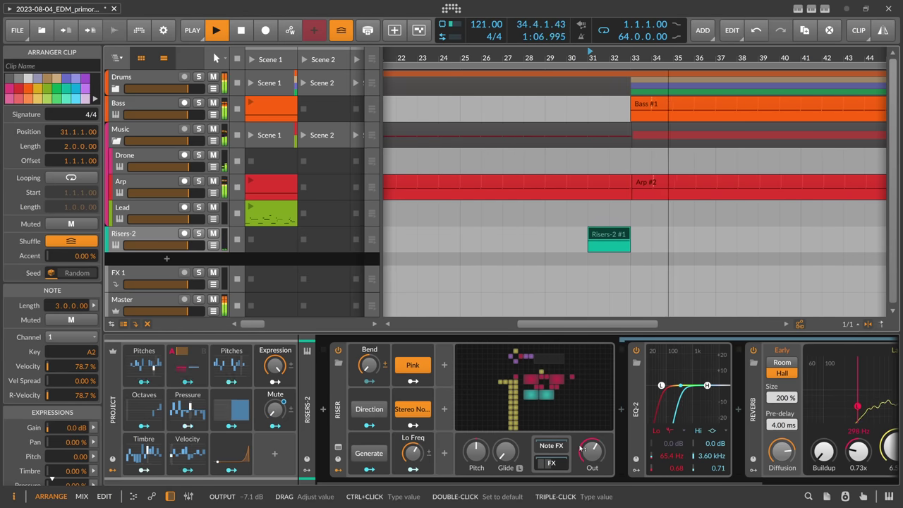
key("space")
key("space")
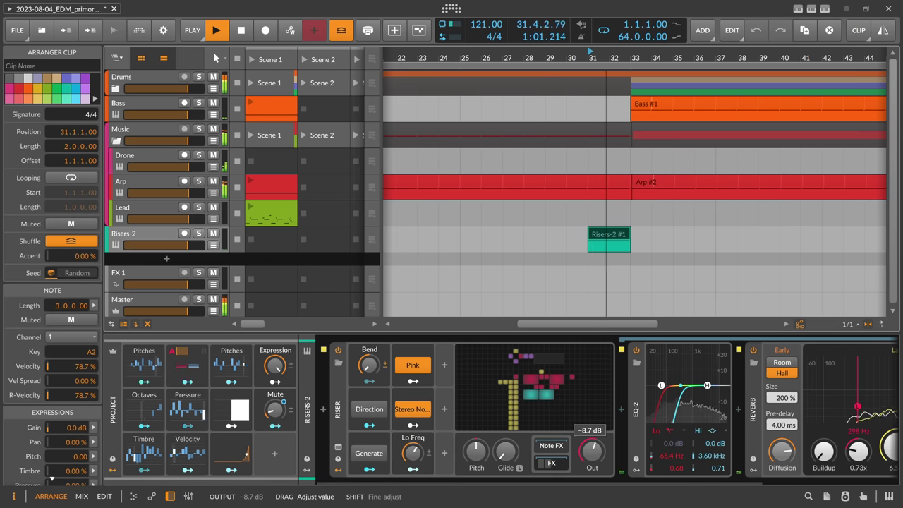
left_click_drag(593, 452, 593, 454)
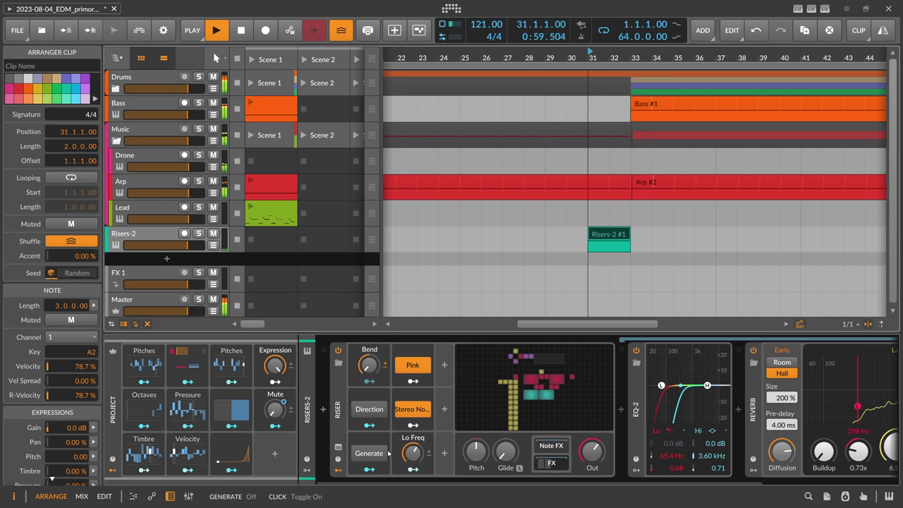
left_click_drag(593, 451, 592, 438)
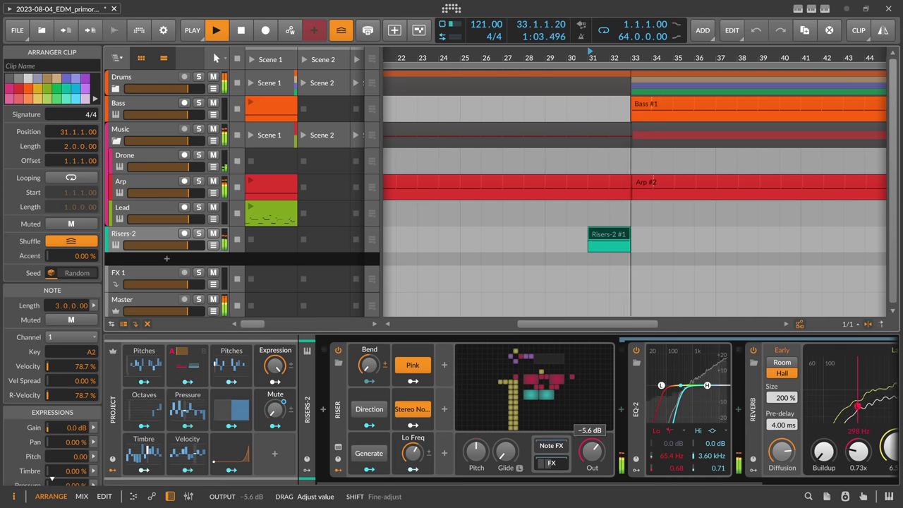
key("space")
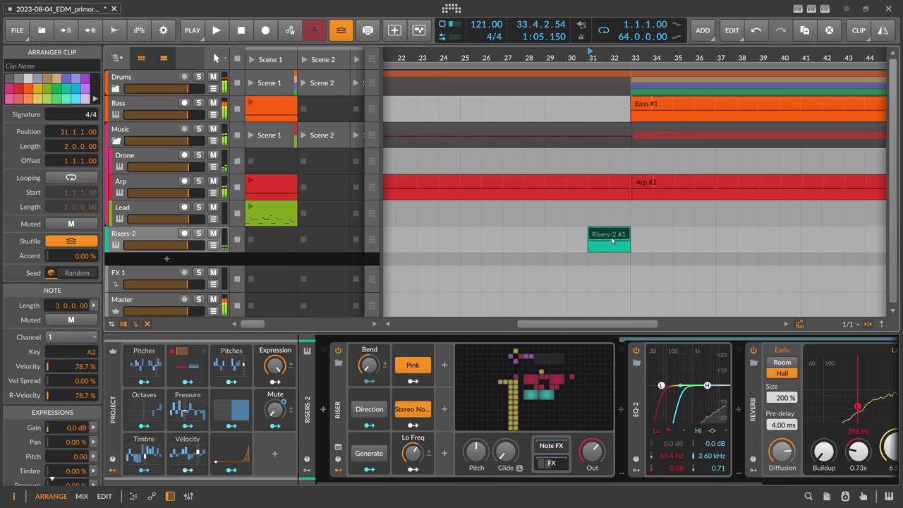
Bounce the Risers-2 range from bar 31 to 35 to a new audio track, post-fader at 32-bit floating-point, and select the bounced clip.
right_click(611, 240)
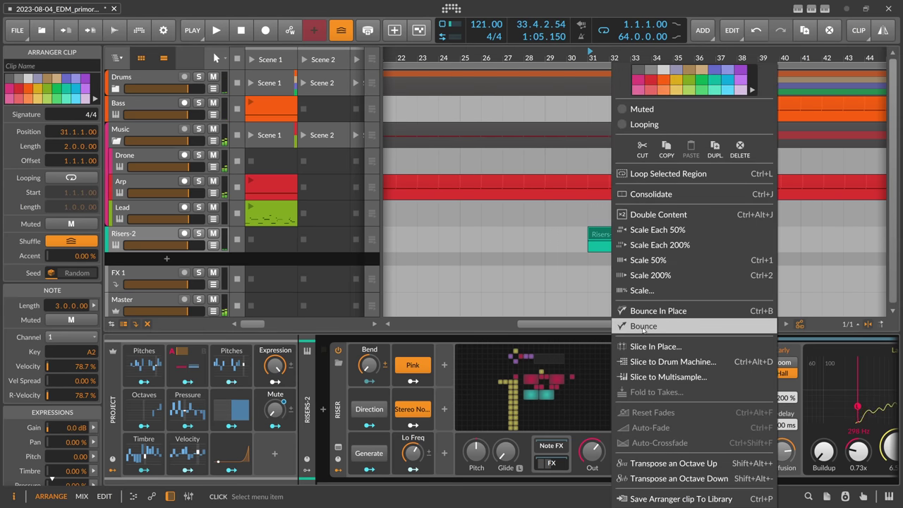
key("Escape")
left_click_drag(588, 246, 679, 246)
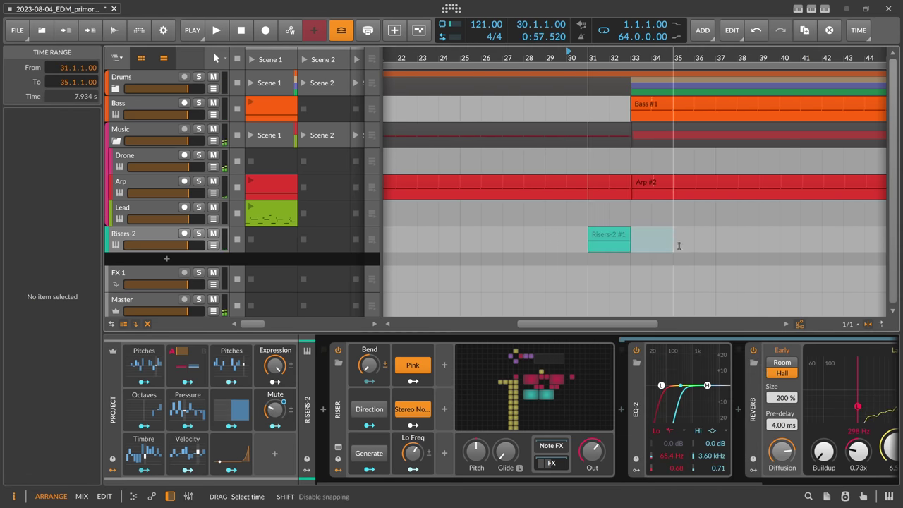
right_click(638, 244)
left_click(663, 330)
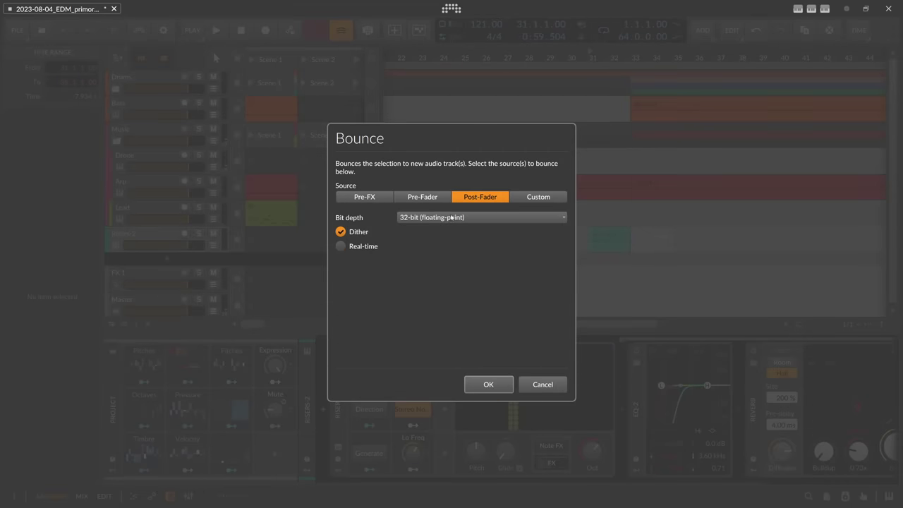
left_click(489, 383)
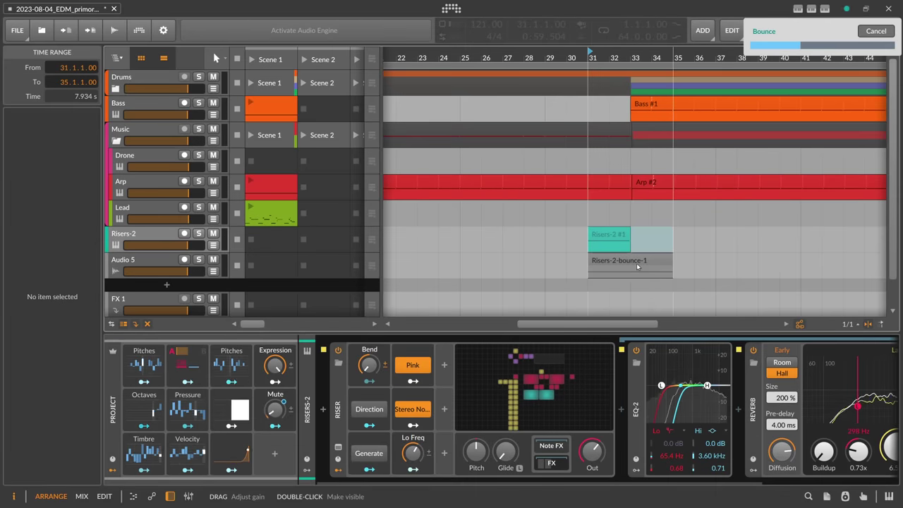
left_click(632, 261)
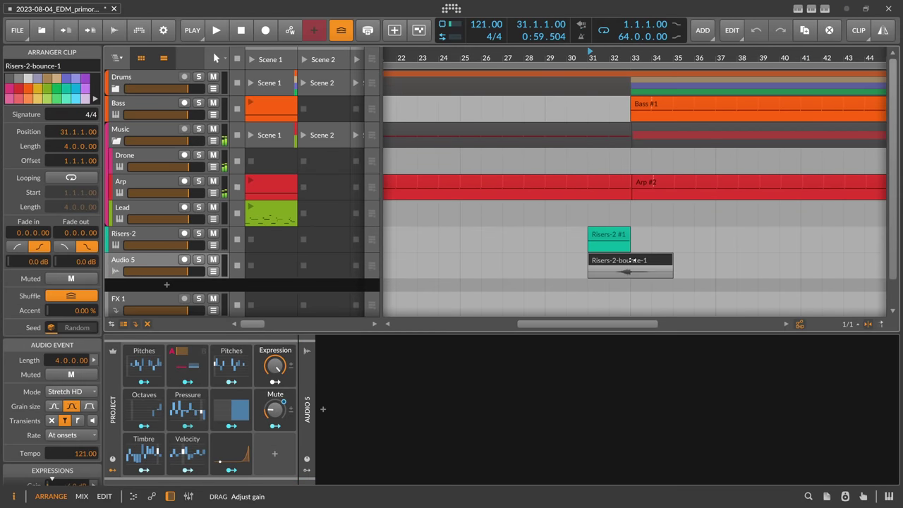
Extend the bounced riser clip to eight bars starting at bar 29, and place copies of it at bars 45 and 13.
left_click_drag(567, 58, 512, 113)
left_click_drag(518, 265, 624, 262)
left_click_drag(454, 57, 455, 84)
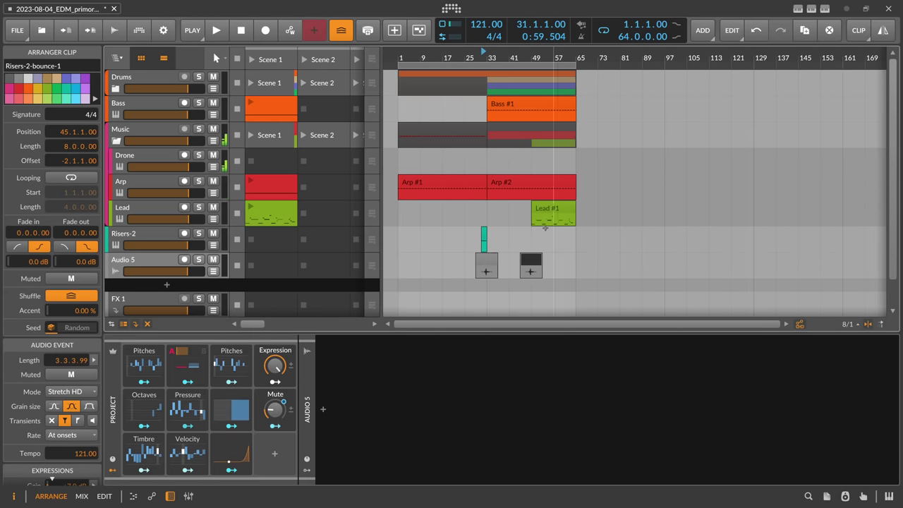
left_click_drag(487, 263, 437, 264)
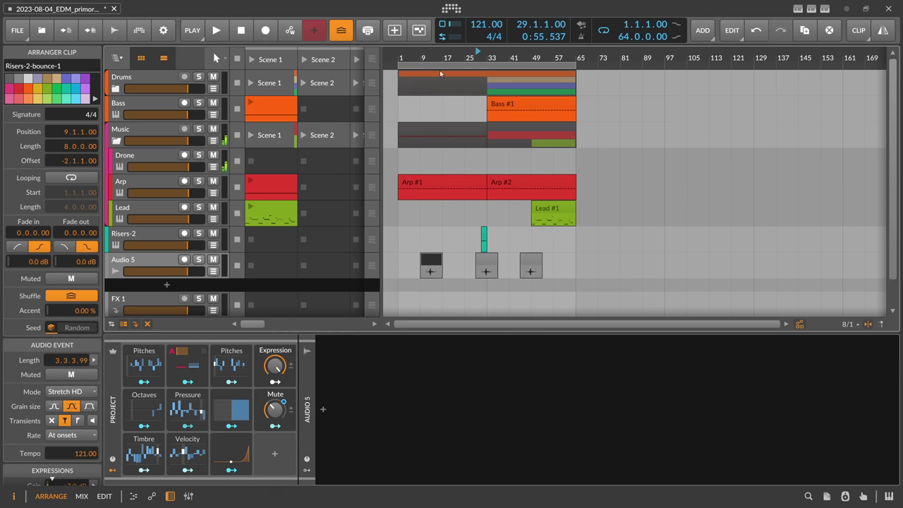
left_click_drag(440, 67, 532, 264)
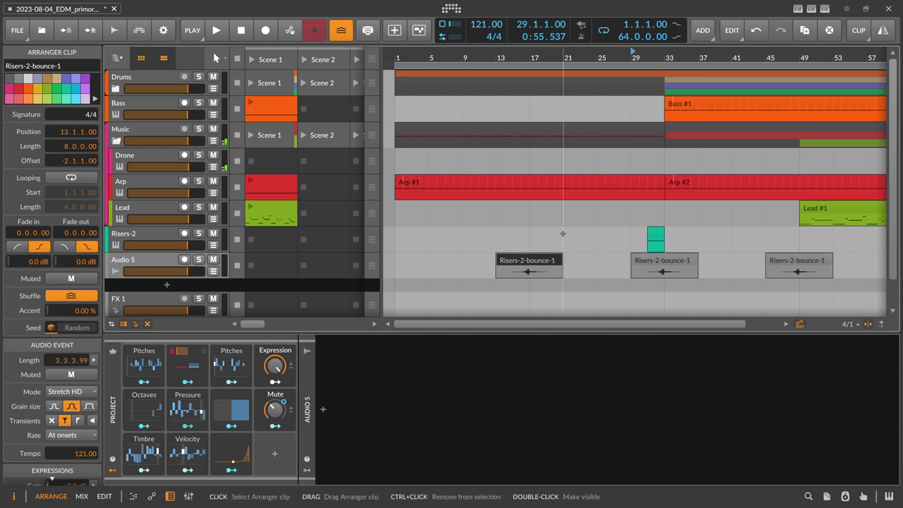
Play the arrangement from bar 13 and delete the original Risers-2 instrument track.
key("space")
left_click_drag(518, 57, 507, 83)
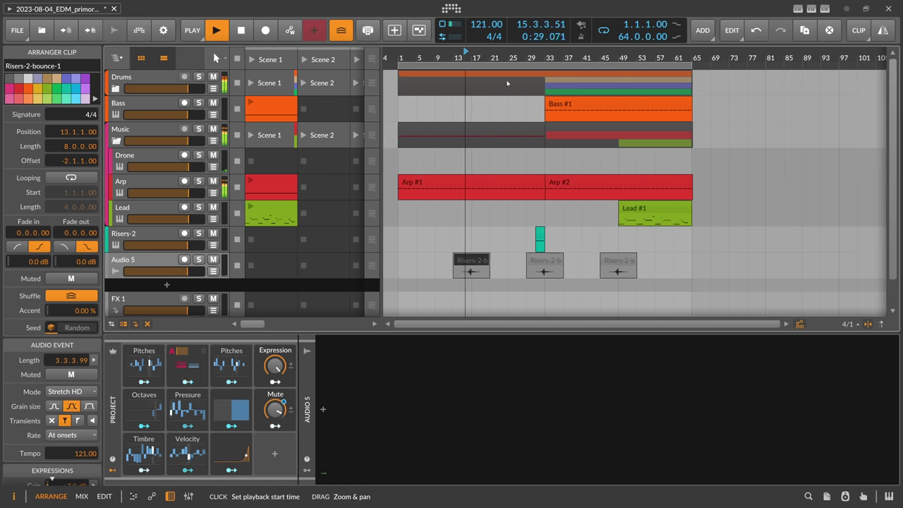
left_click(176, 237)
key("Delete")
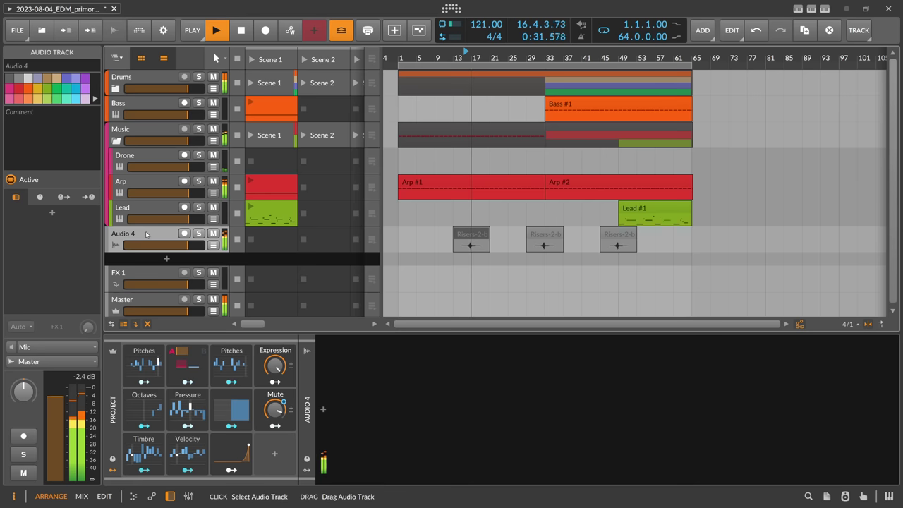
Set the gain of all three bounced riser clips to about +2.5 dB.
left_click_drag(445, 237, 649, 237)
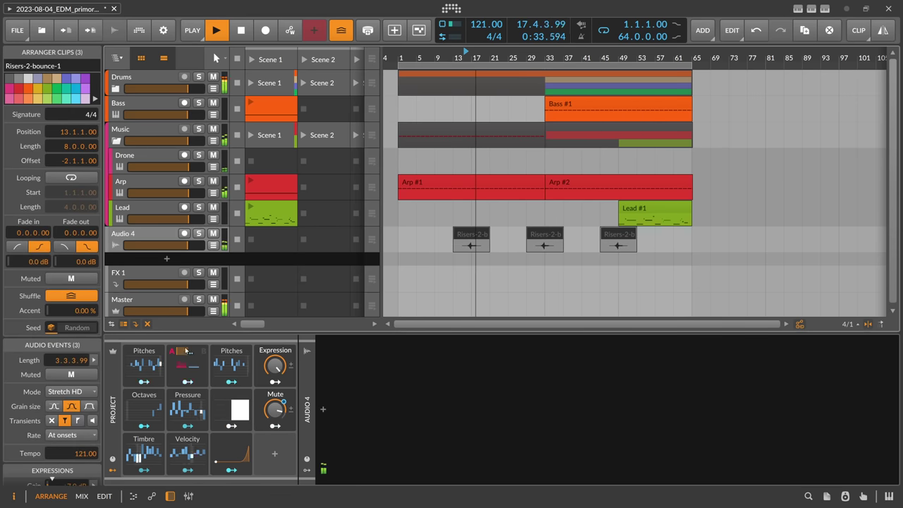
scroll(74, 438, "down", 3)
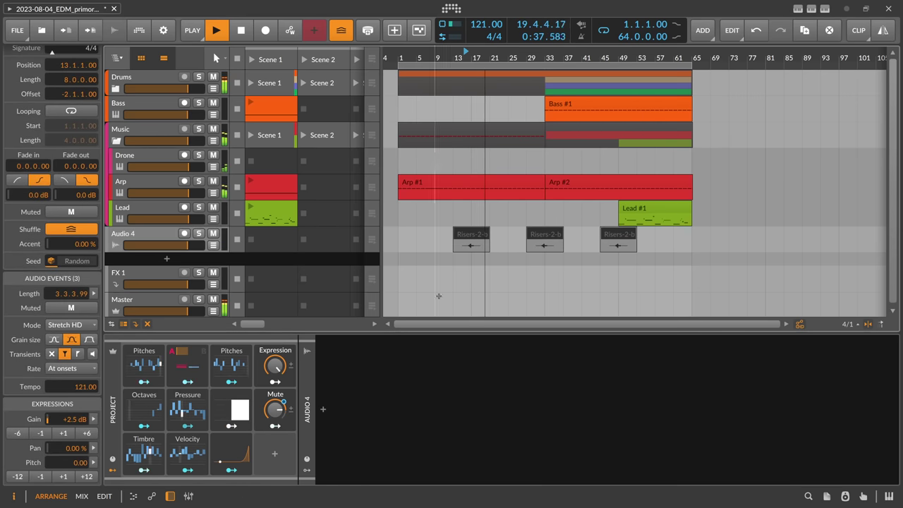
left_click_drag(441, 244, 653, 233)
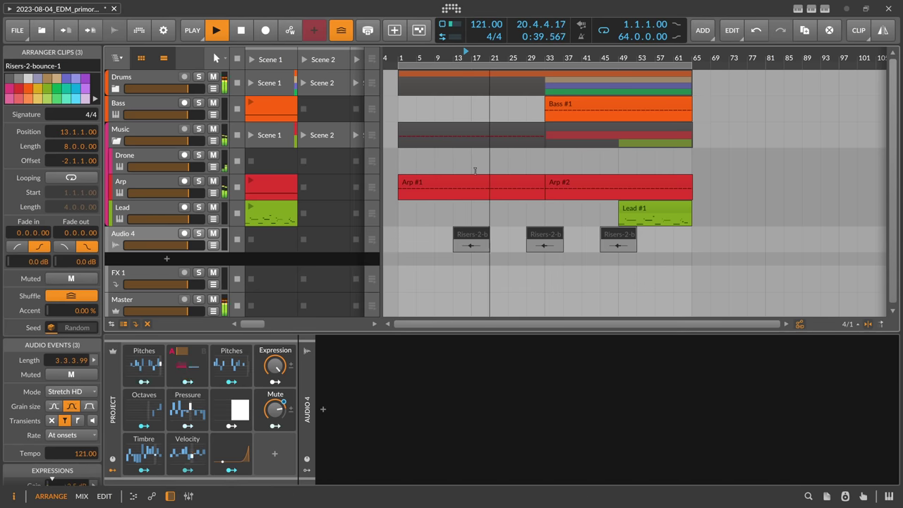
Remove the riser copy at bar 13 and rename the bounced audio track as Rise.
key("ctrl+z")
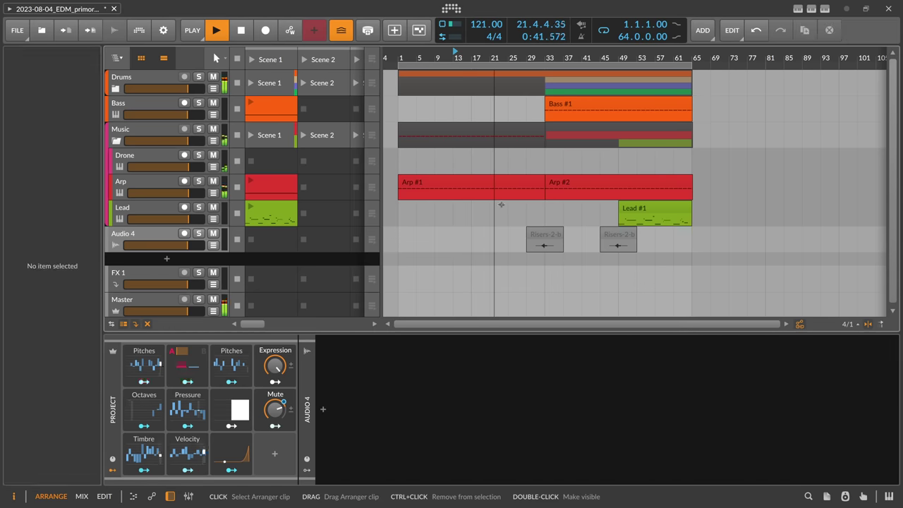
left_click(150, 233)
double_click(150, 233)
type("Rise")
key("Return")
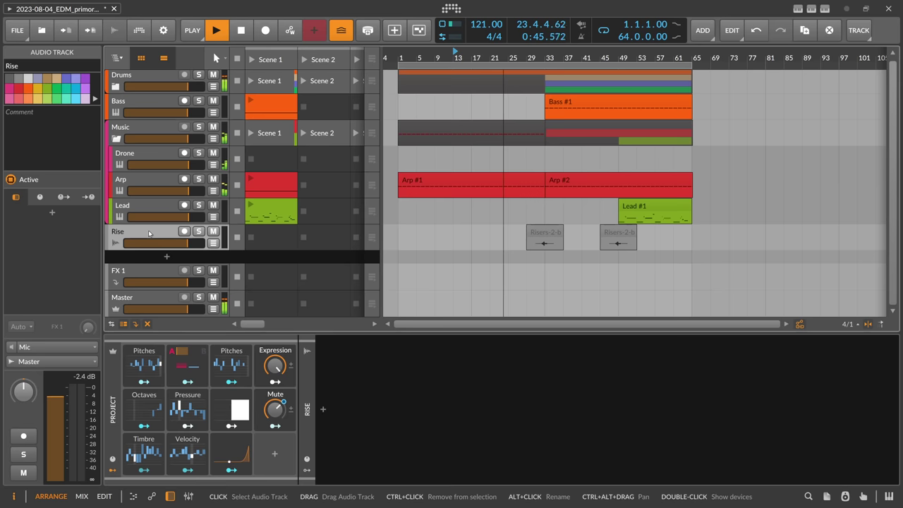
Set the gain of the two remaining riser clips to 0.0 dB.
left_click(621, 233)
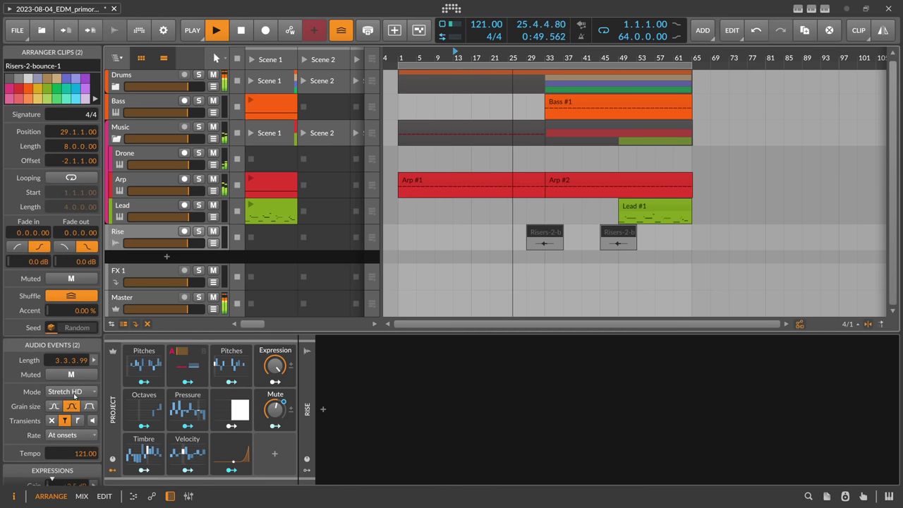
scroll(76, 395, "down", 2)
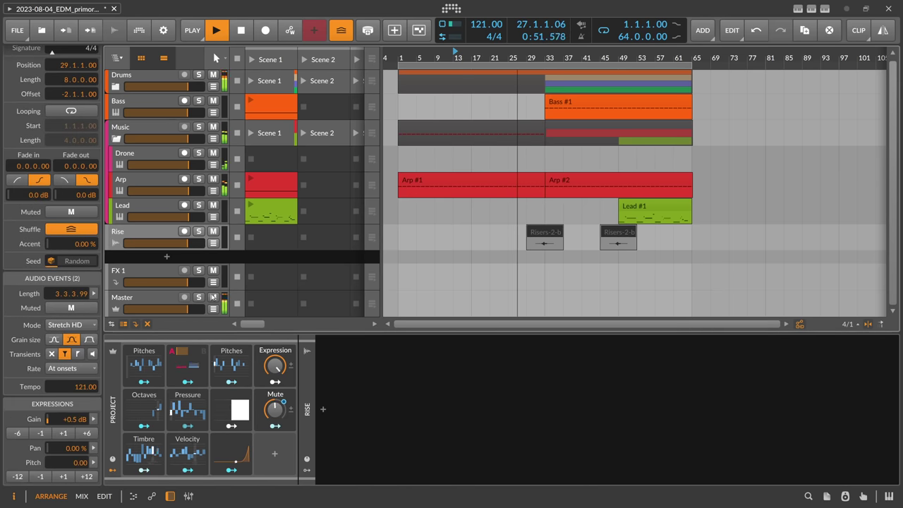
double_click(74, 418)
type("0")
key("Return")
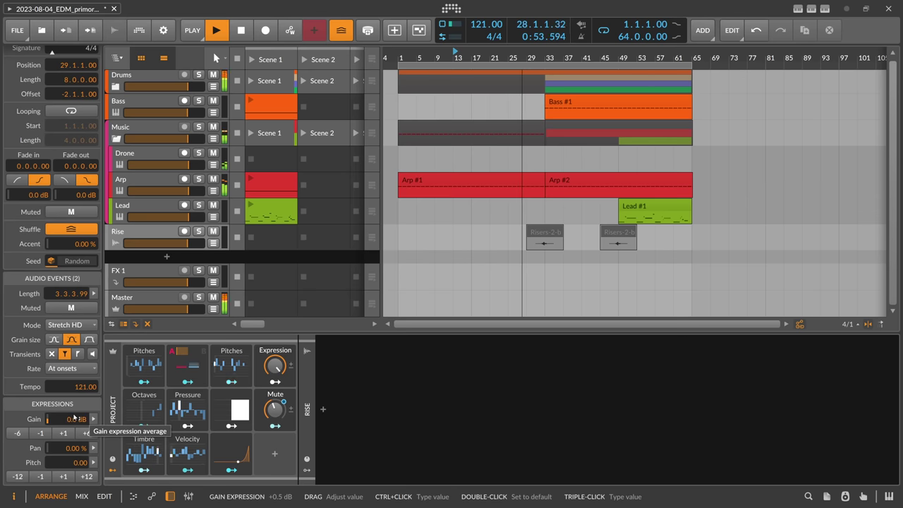
Expand Polymer's FX chain on the Bass track and insert a Multiband FX-2 device before the Peak Limiter.
left_click_drag(531, 56, 566, 117)
scroll(435, 57, "down", 3)
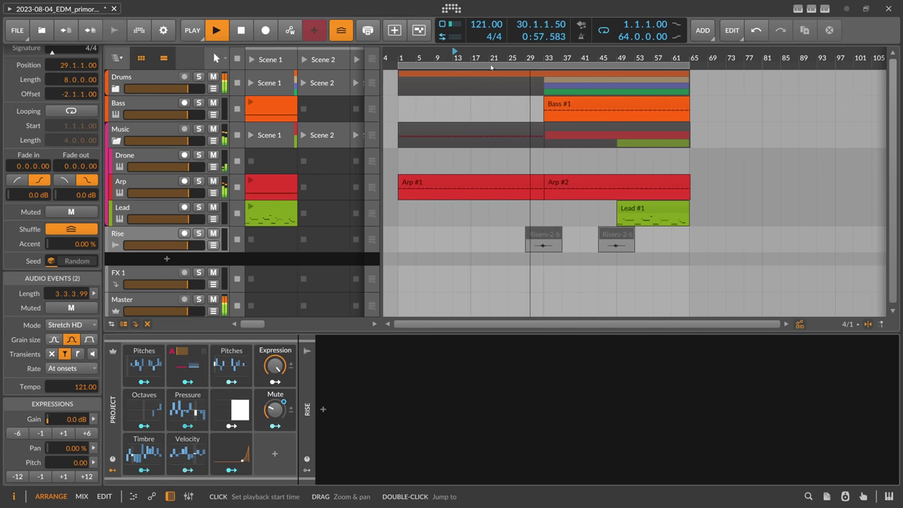
left_click(167, 108)
scroll(788, 466, "down", 5)
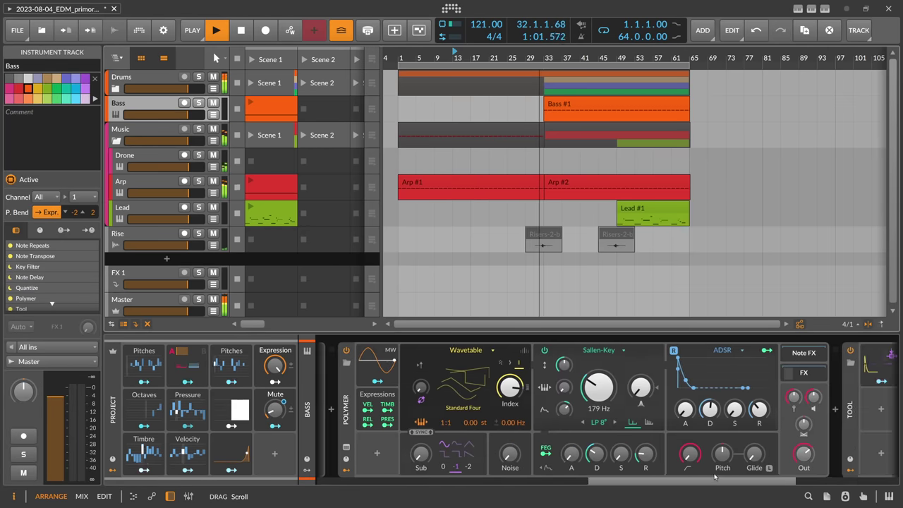
key("ctrl+v")
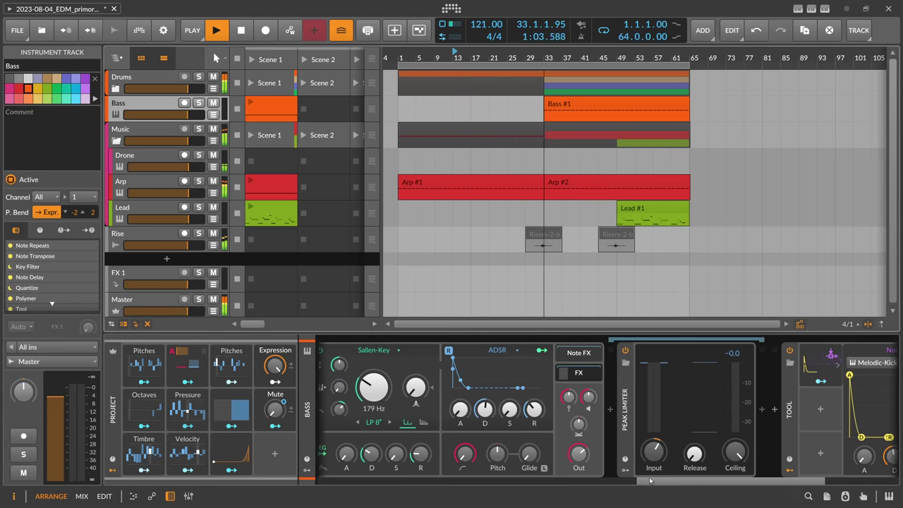
scroll(589, 422, "down", 2)
left_click(544, 409)
type("fx-2")
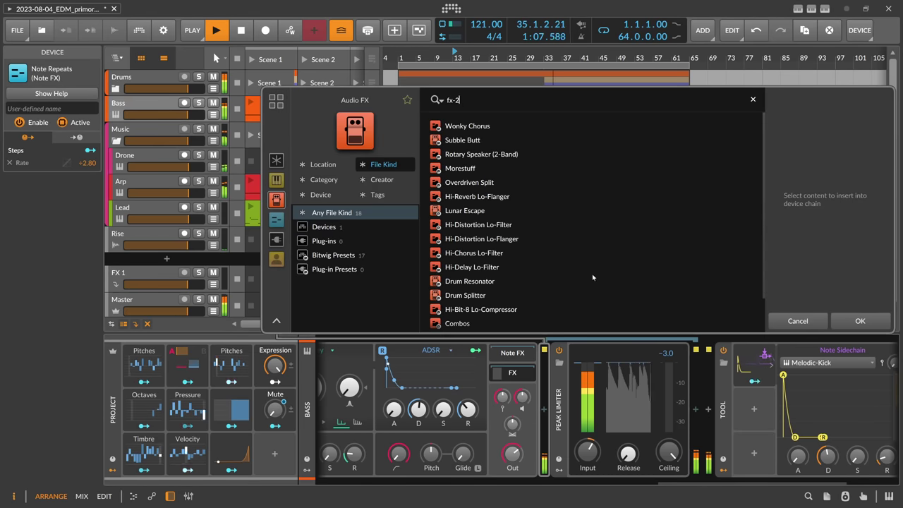
left_click(324, 227)
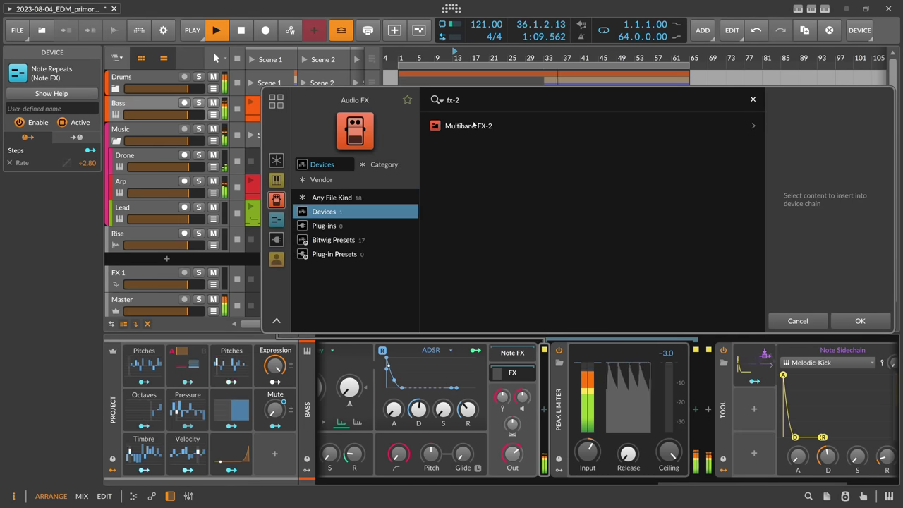
double_click(466, 126)
Insert an EQ-2 in the High band of Multiband FX-2 and turn its low band into a low cut at about 638 Hz.
left_click(634, 409)
type("eq")
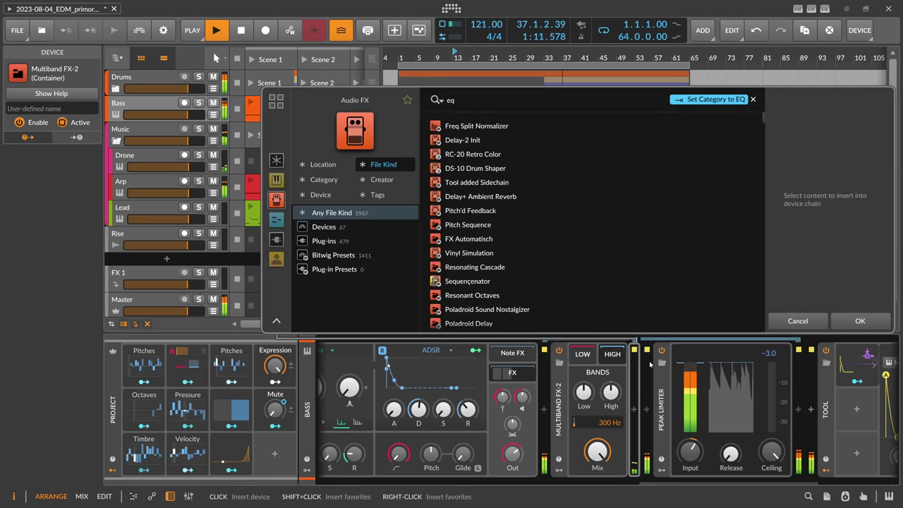
left_click(324, 227)
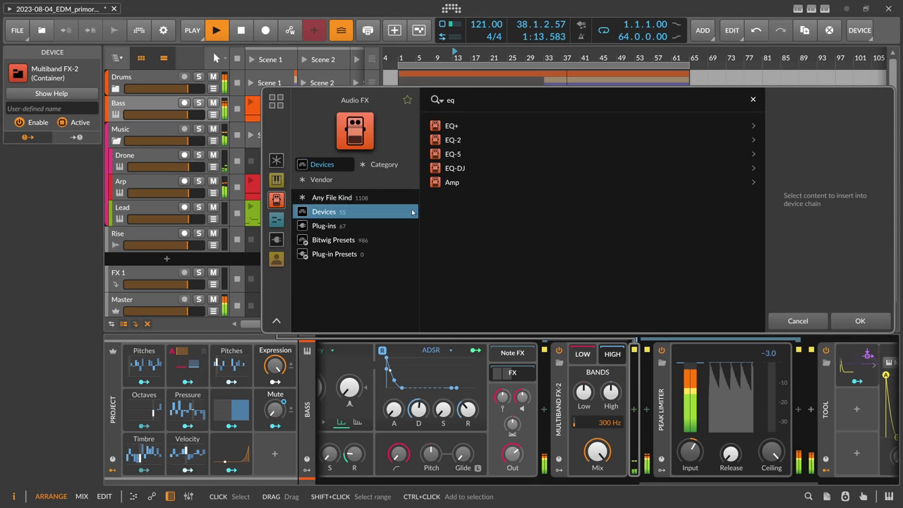
double_click(458, 140)
left_click(683, 431)
left_click(706, 440)
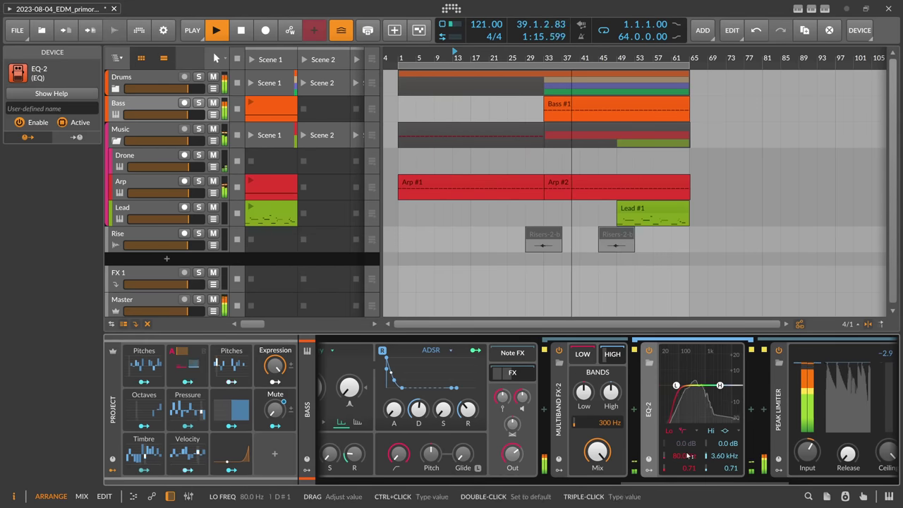
left_click_drag(676, 385, 700, 385)
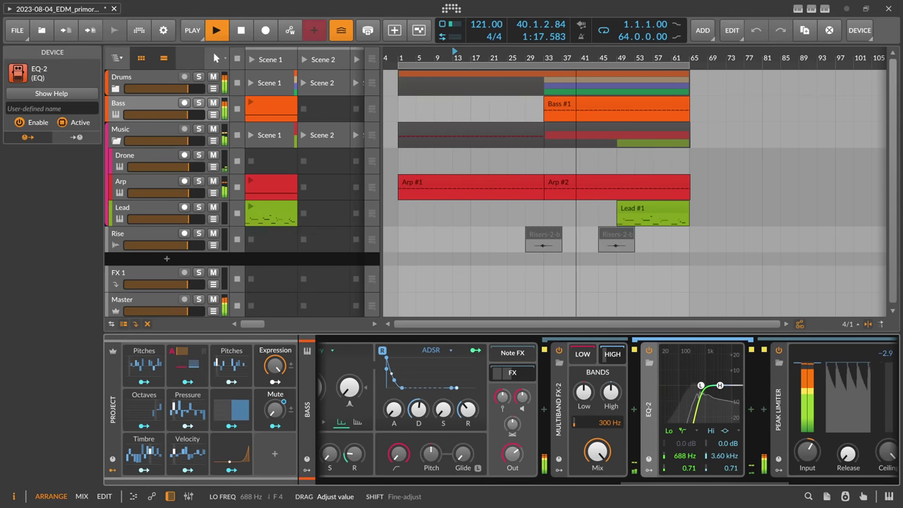
Insert a Blur device after the EQ-2 in the Multiband FX-2's High band.
left_click(751, 409)
type("blur")
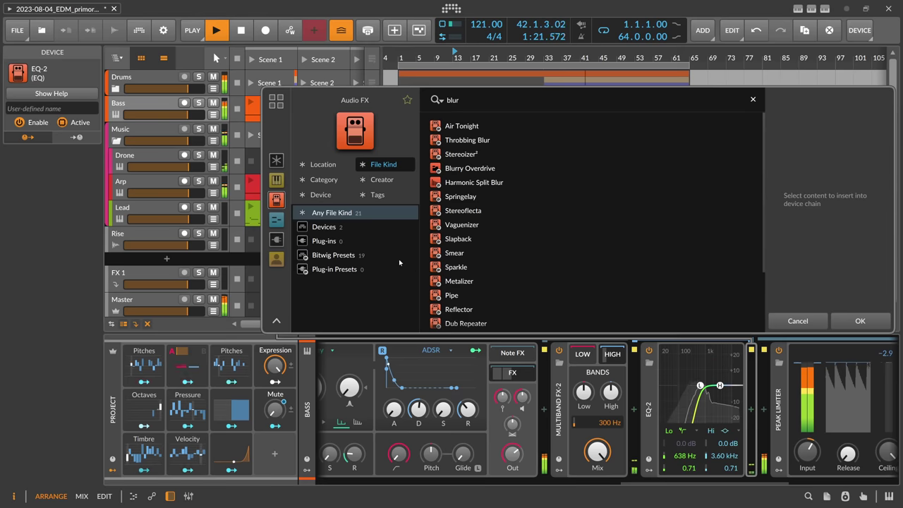
left_click(326, 227)
double_click(452, 127)
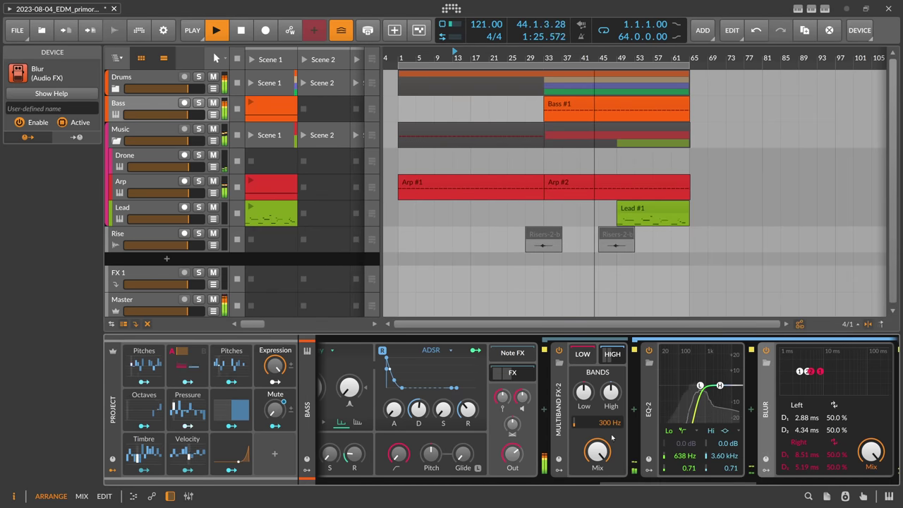
Adjust the filter envelope decay and cutoff modulation amount of the Bass track's Polymer.
scroll(528, 481, "up", 5)
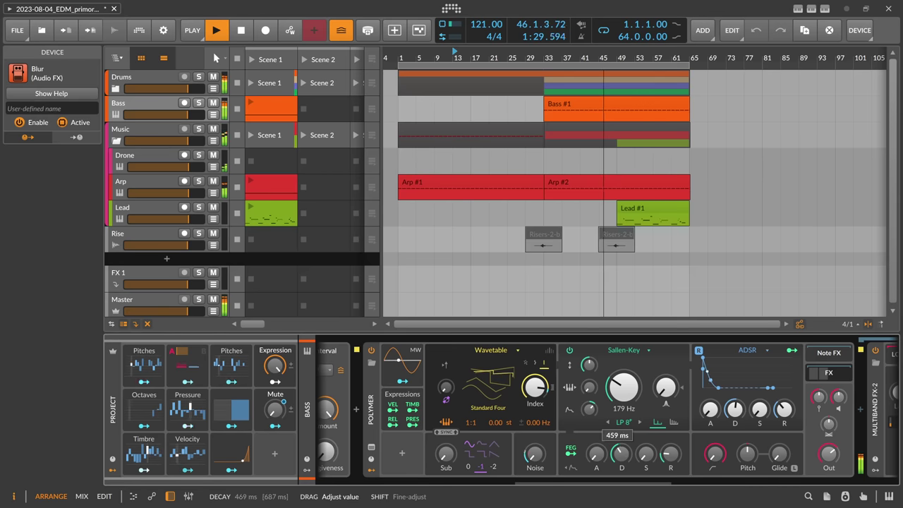
mouse_move(589, 388)
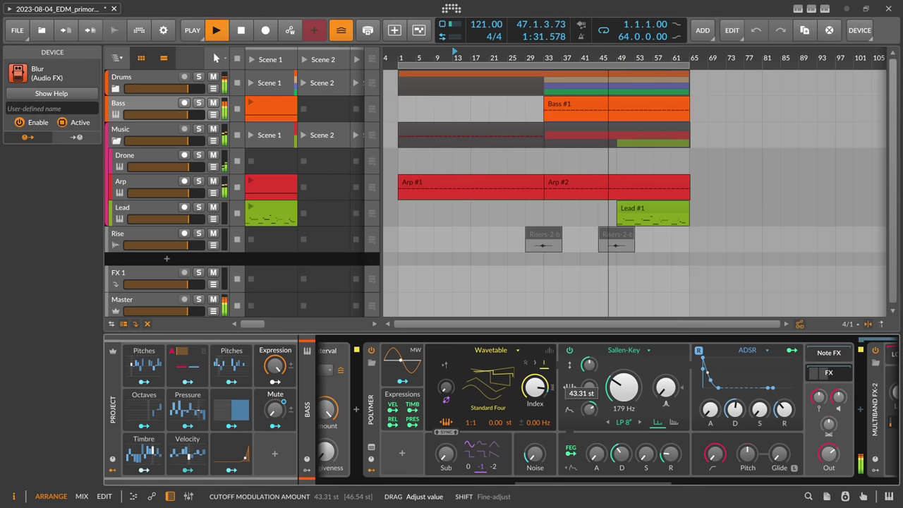
scroll(691, 477, "down", 6)
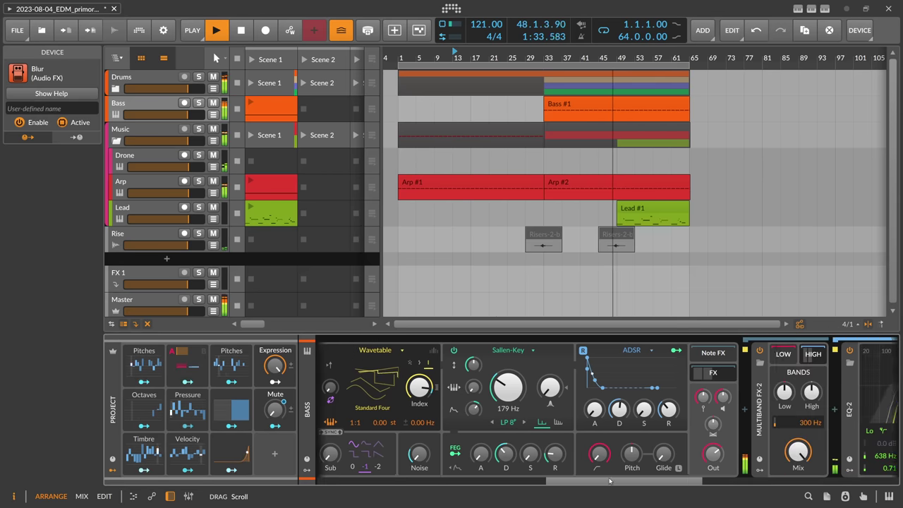
Set the EQ-2 low cut to about 1.03 kHz, and collapse the High band chain and Polymer's FX chain.
left_click_drag(516, 387, 522, 385)
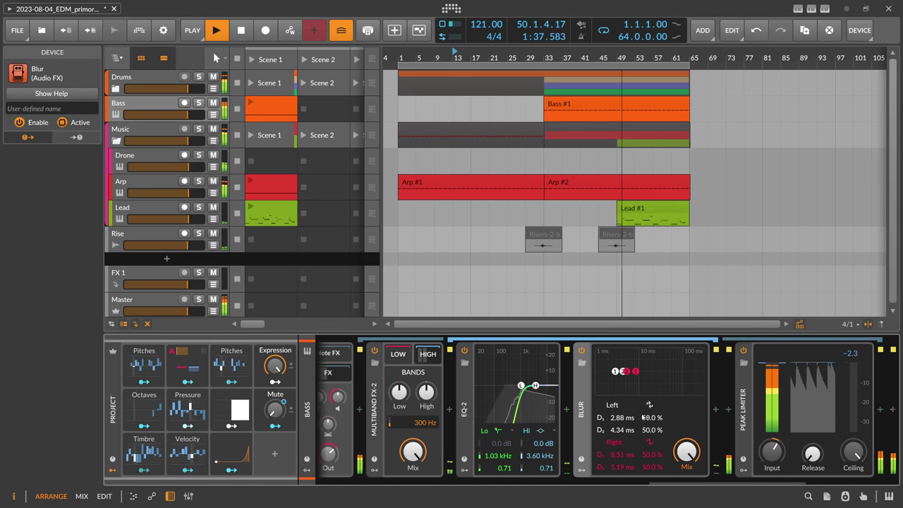
scroll(437, 364, "down", 3)
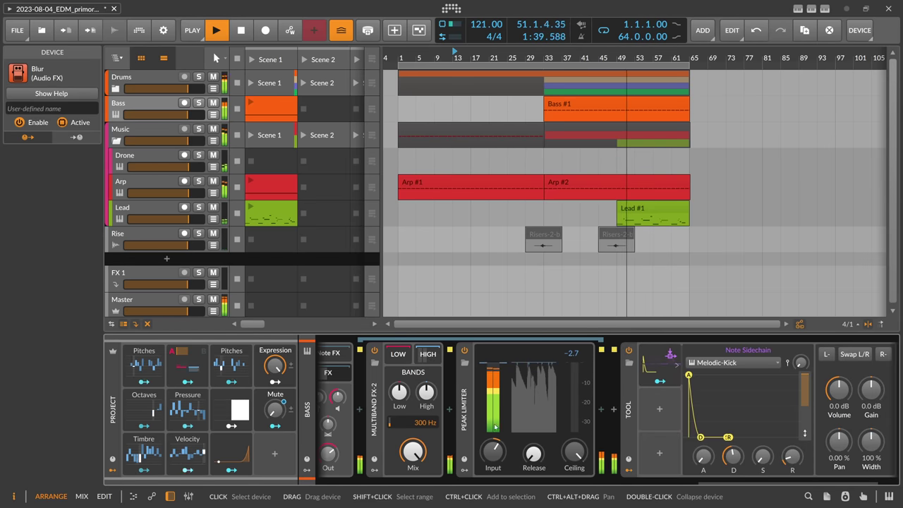
scroll(600, 481, "up", 4)
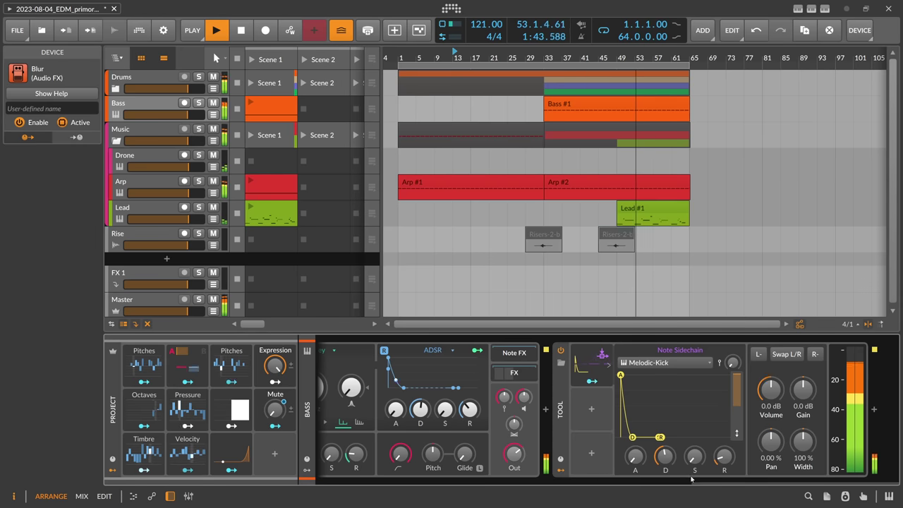
Check Polymer's output level, and inspect the Lead clip at bar 49 and the Bass clip at bar 33 during playback.
mouse_move(515, 453)
scroll(517, 456, "up", 1)
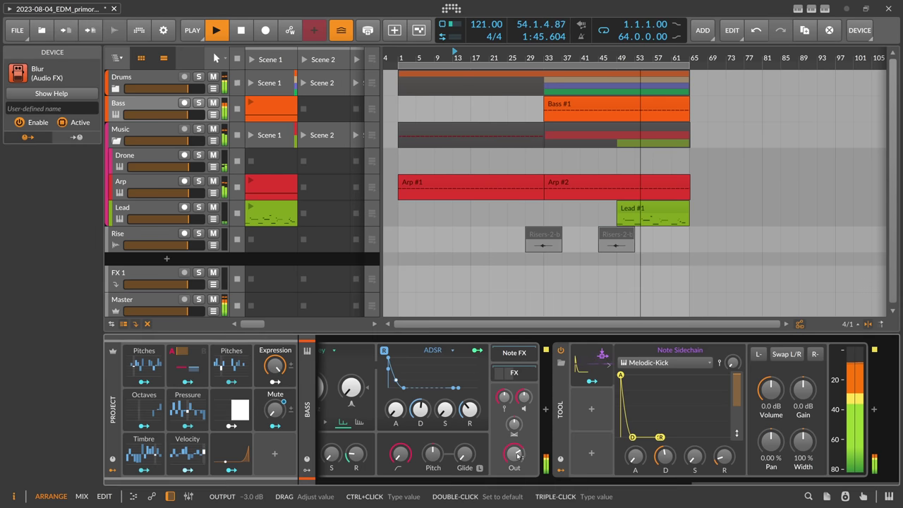
scroll(565, 483, "up", 3)
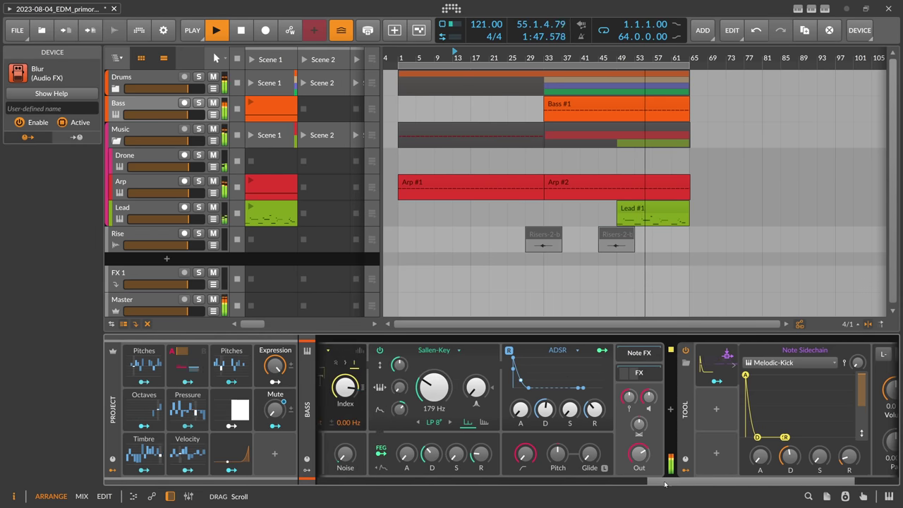
left_click(628, 205)
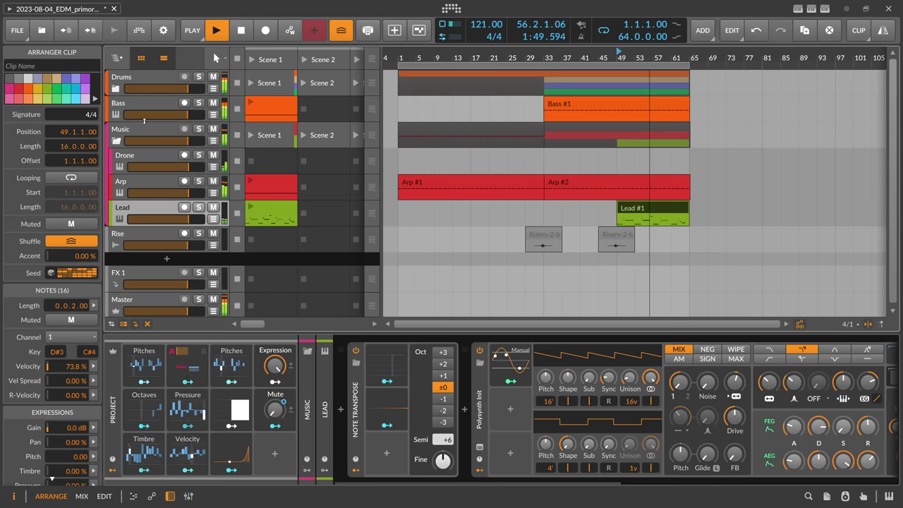
left_click(122, 107)
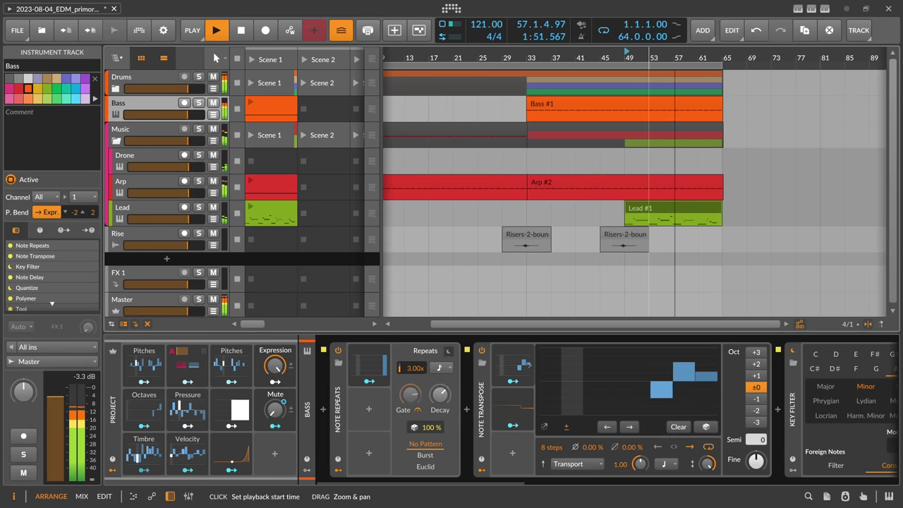
left_click(554, 104)
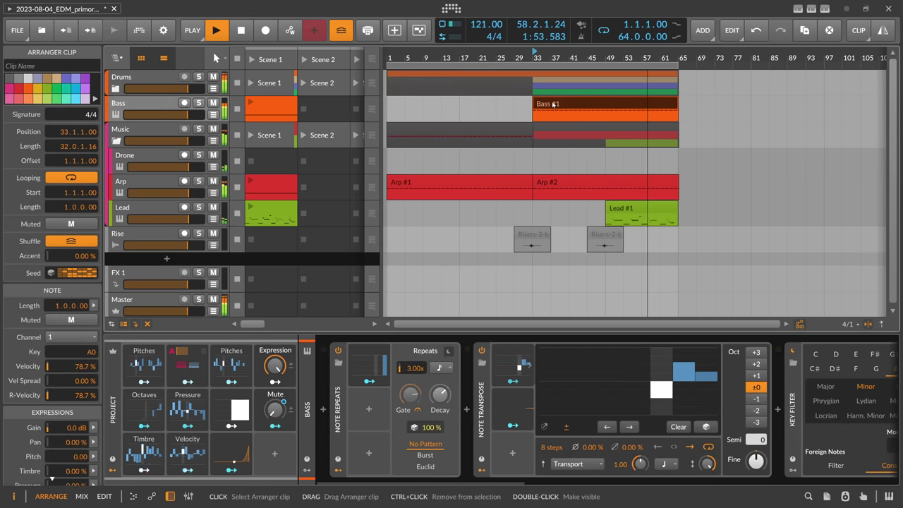
Duplicate the Bass #1 and Arp #2 clips so that their copies continue from bar 65.
key("ctrl+d")
left_click(564, 182)
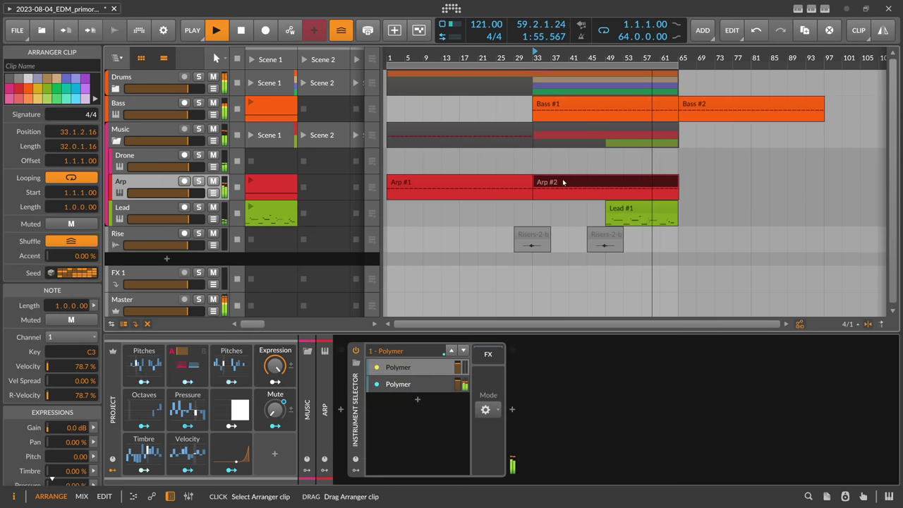
key("ctrl+d")
Copy the Rise track's bar 45 riser clip to bar 61.
left_click(635, 212)
left_click(604, 240)
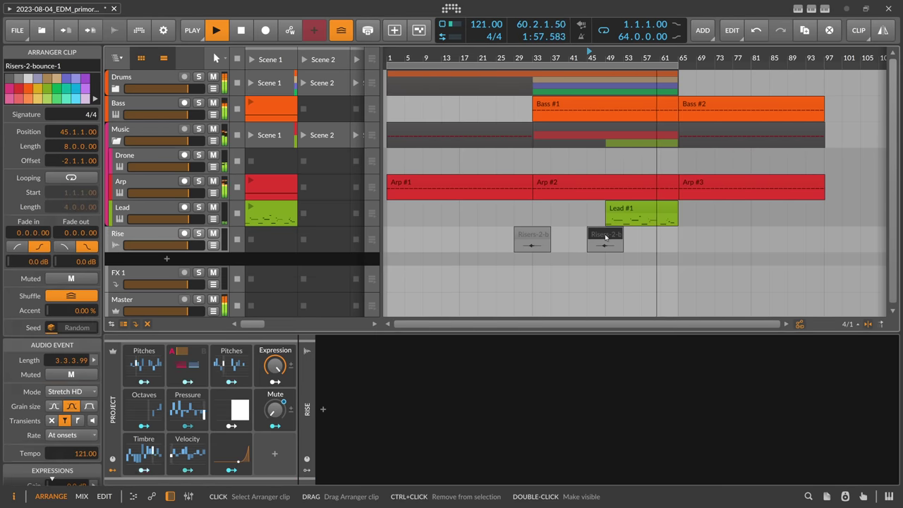
left_click(680, 237)
left_click(607, 236)
key("ctrl+d")
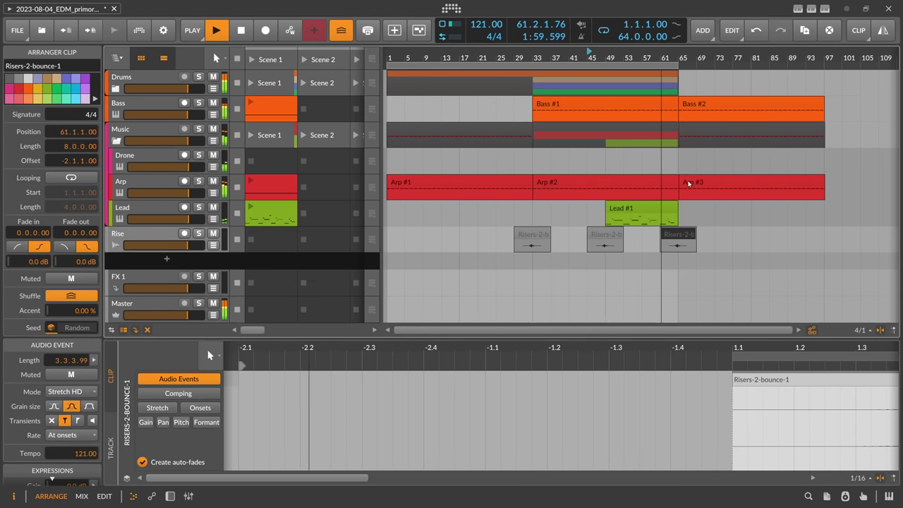
Expand the Drums group, split the Melodic-Kick clip at bar 33, and duplicate the drum clips of that section to bar 65.
left_click(680, 187)
left_click(667, 79)
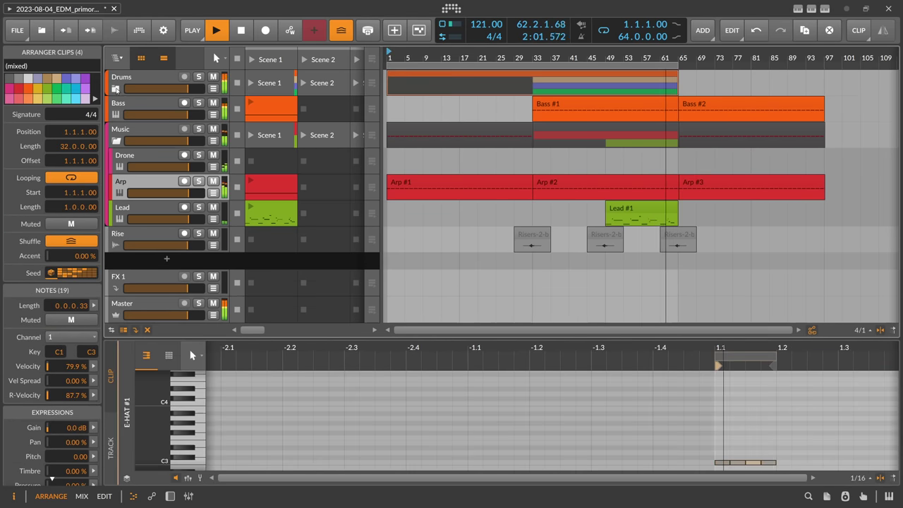
double_click(562, 88)
left_click(543, 106)
key("ctrl+e")
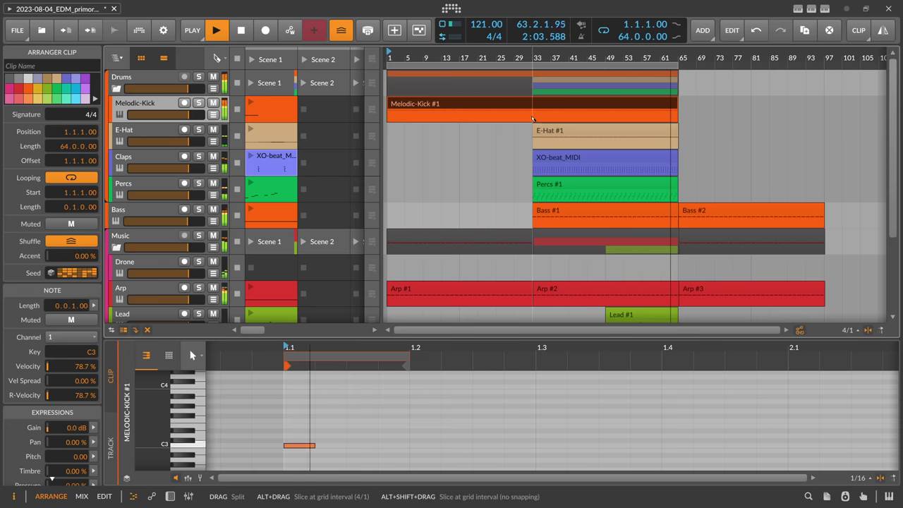
left_click(555, 81)
key("ctrl+d")
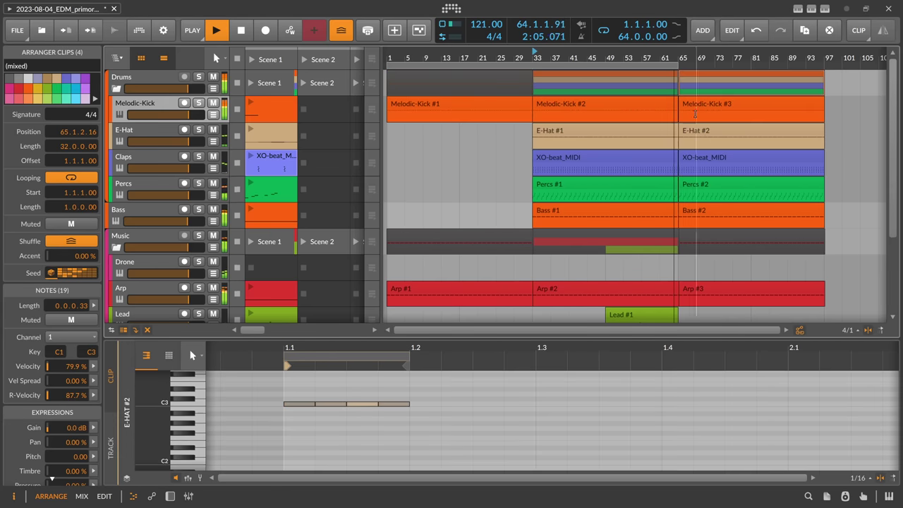
Move the arranger loop region to start at bar 65, keeping its 64-bar length.
left_click(690, 210)
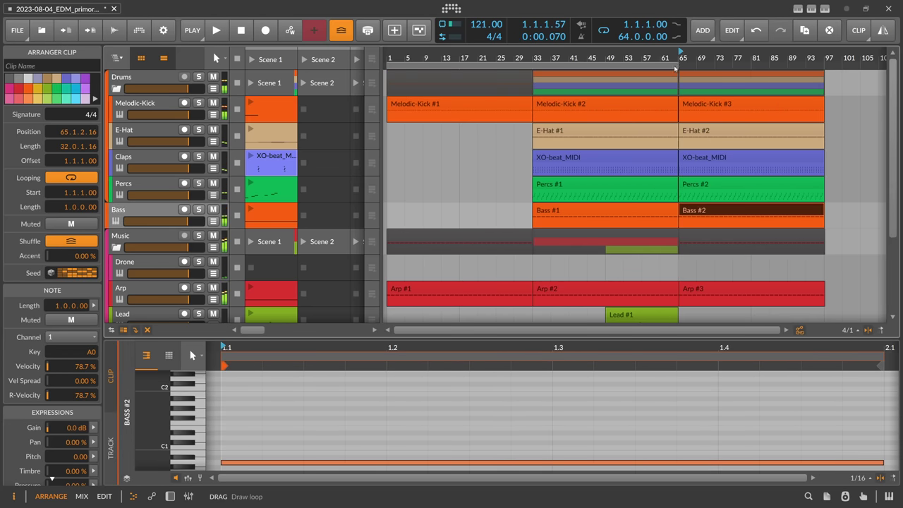
left_click_drag(675, 67, 789, 69)
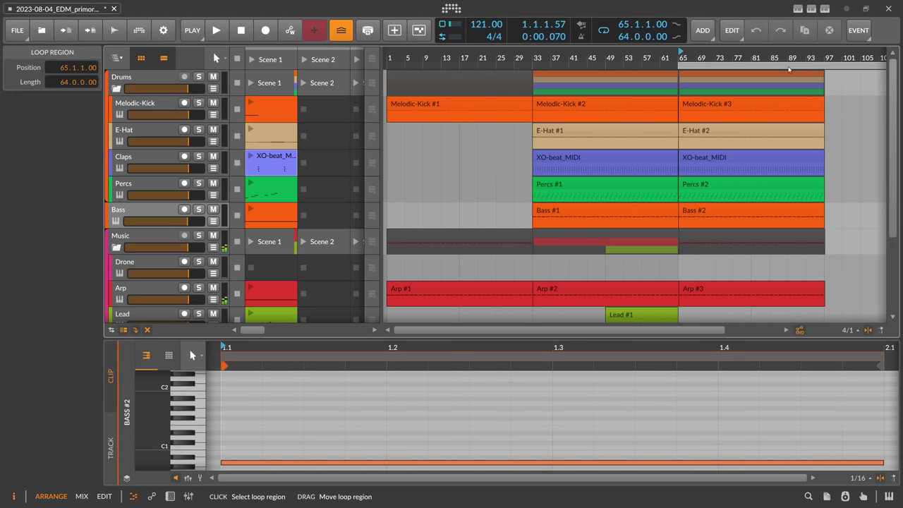
left_click_drag(709, 58, 638, 188)
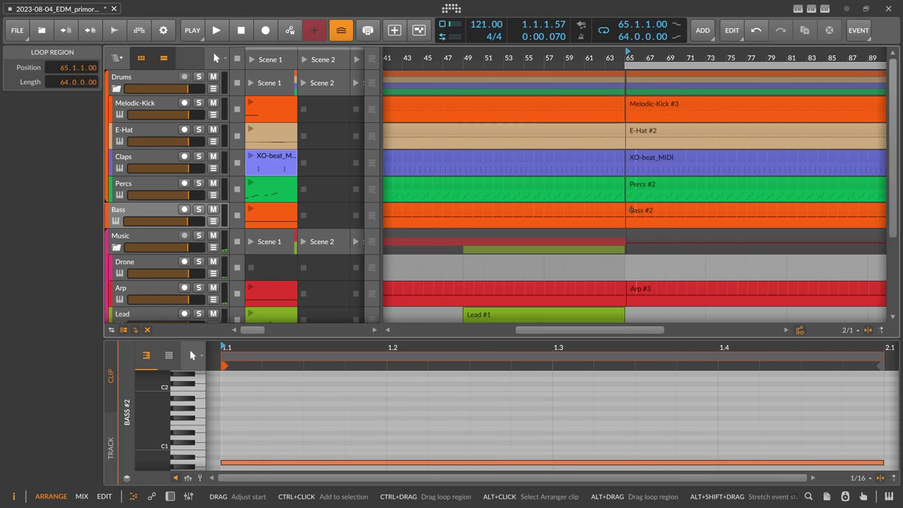
Scale the Bass #2 clip at bar 65 to 200%, giving it a two-bar note.
left_click(630, 211)
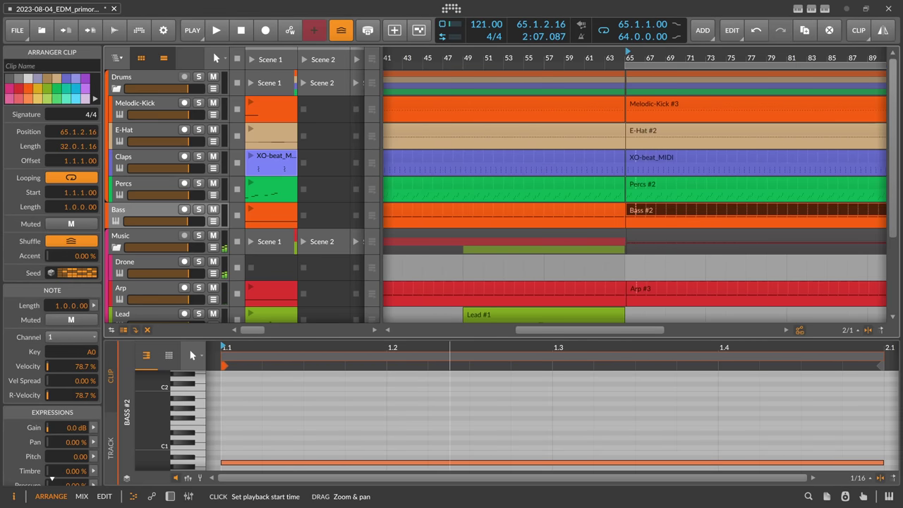
left_click_drag(449, 347, 445, 291)
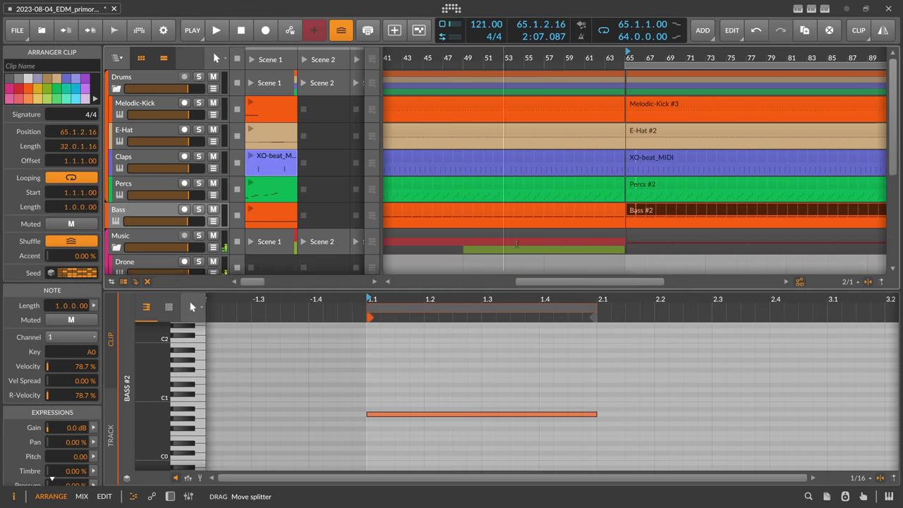
scroll(639, 164, "down", 3)
right_click(632, 123)
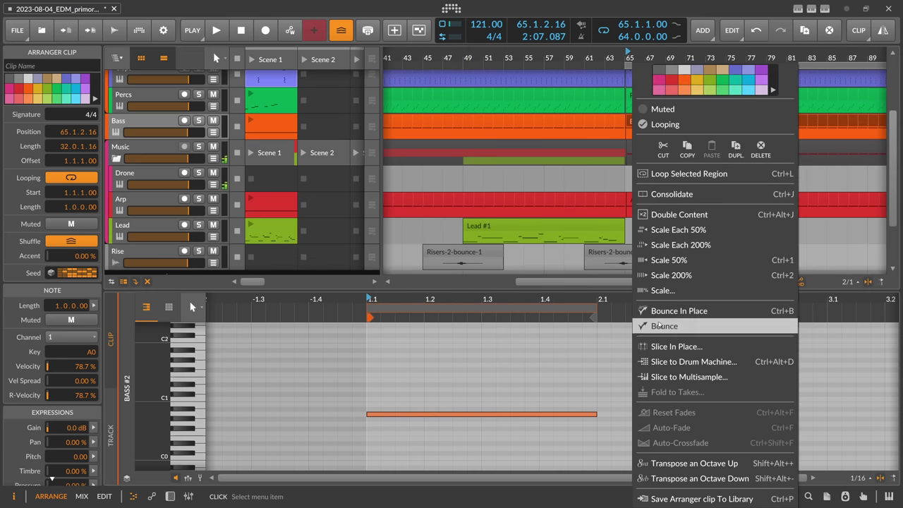
left_click(671, 274)
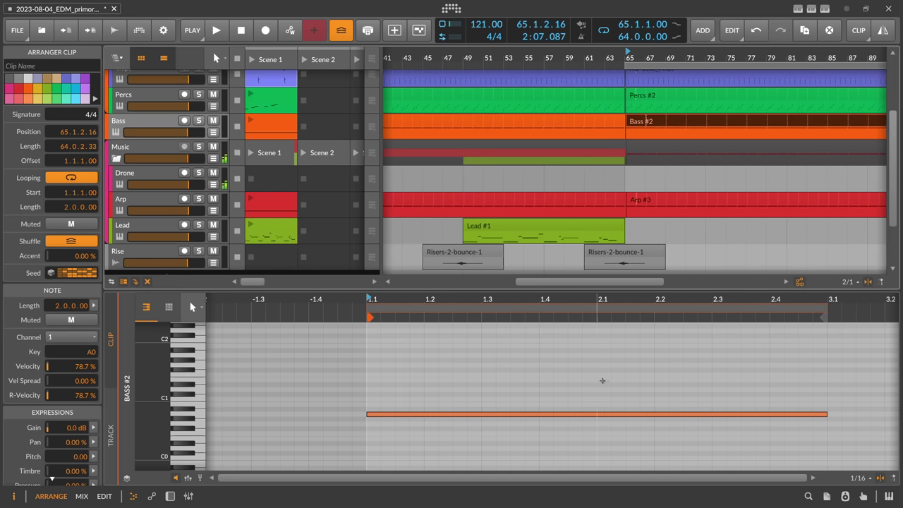
Split the Bass #2 note at bar 2, transpose its second half down to F0, and audition it.
left_click(600, 409)
left_click(613, 414)
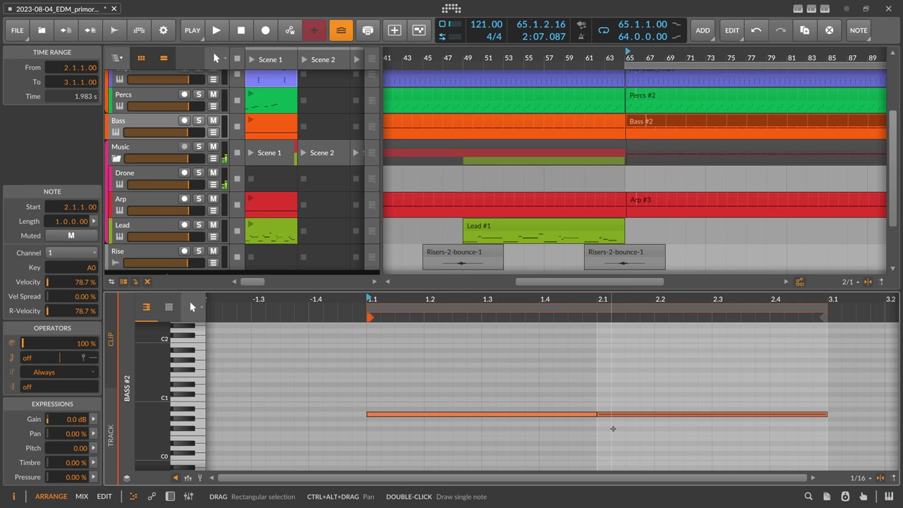
key("Down")
key("Down")
key("Down")
key("Down")
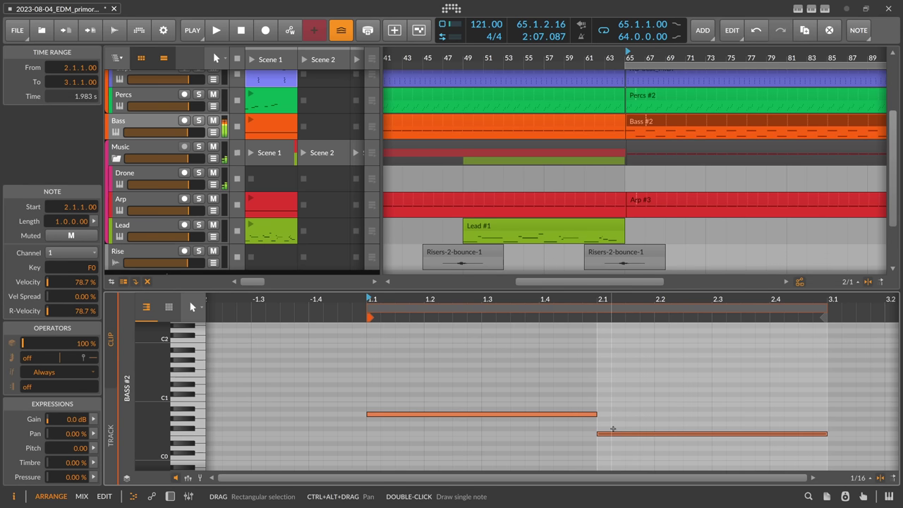
key("space")
key("space")
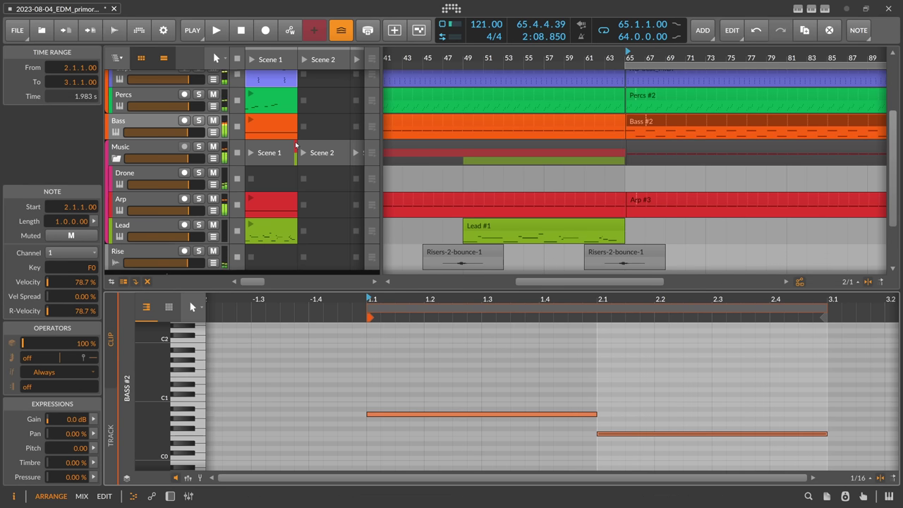
Delete the Percs #2 clip from the section starting at bar 65.
scroll(460, 154, "up", 2)
left_click(633, 143)
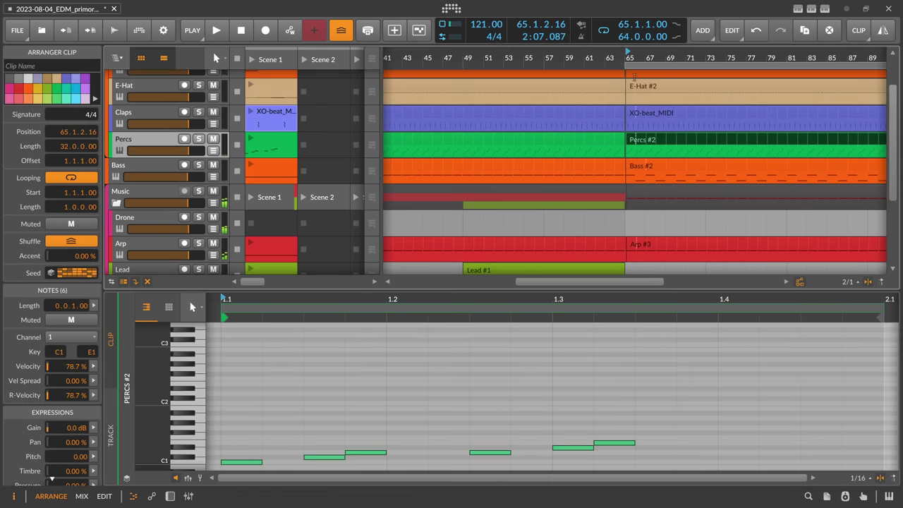
key("Delete")
Align the duplicated drum clips and the Bass #2 clip exactly to the start of bar 65.
scroll(638, 79, "up", 2)
left_click(643, 104)
left_click_drag(643, 103, 639, 80)
left_click_drag(645, 208, 650, 209)
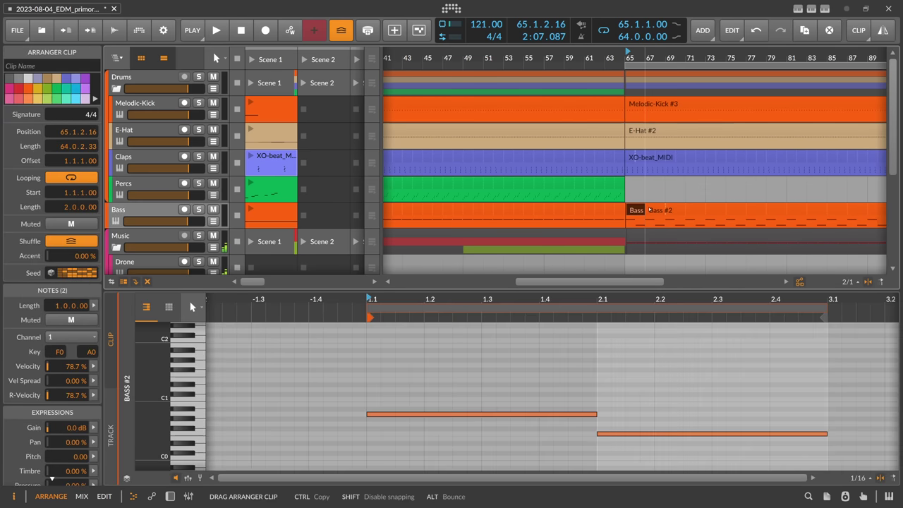
Audition the section from bar 65, and scale the Bass #2 clip to 200% again for two-bar notes.
key("space")
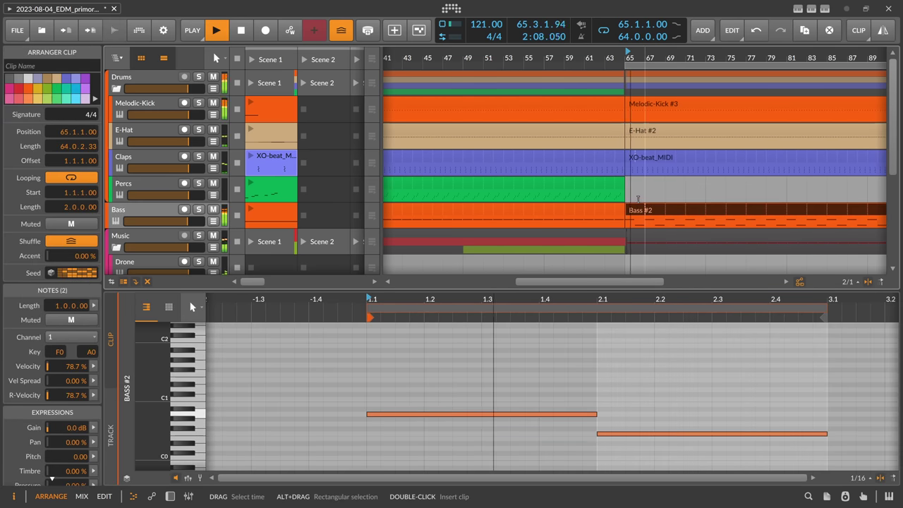
scroll(637, 201, "down", 3)
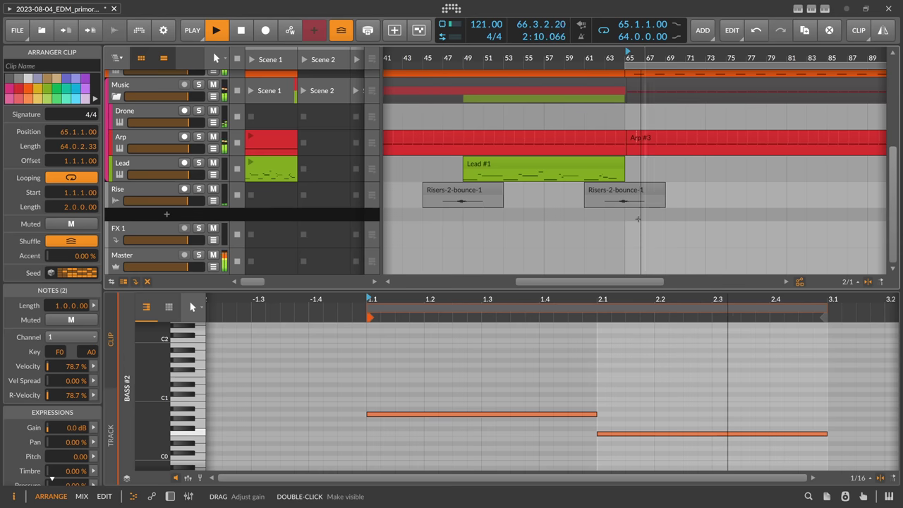
left_click_drag(524, 304, 531, 282)
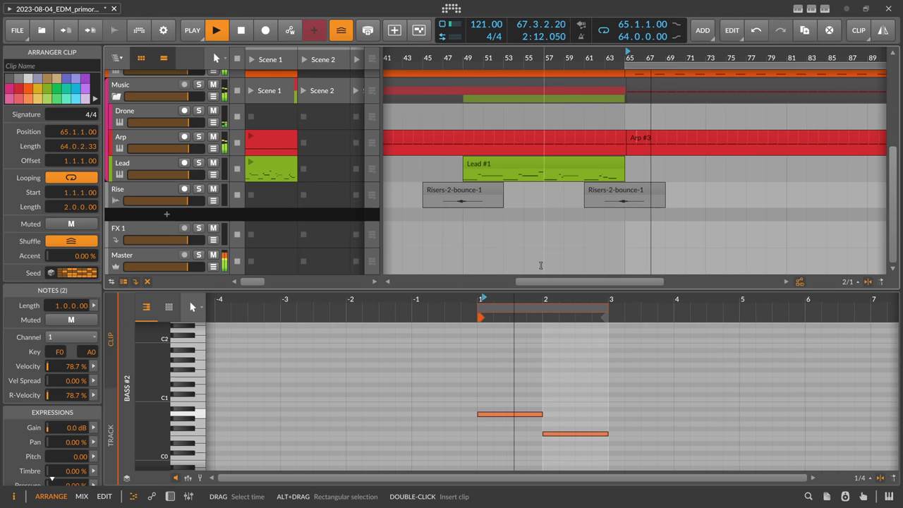
scroll(635, 193, "up", 5)
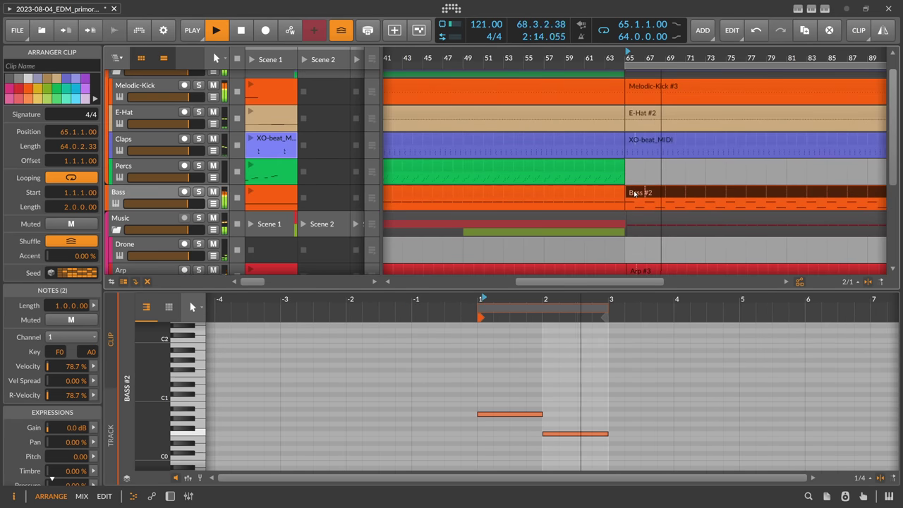
key("space")
right_click(634, 192)
left_click(660, 286)
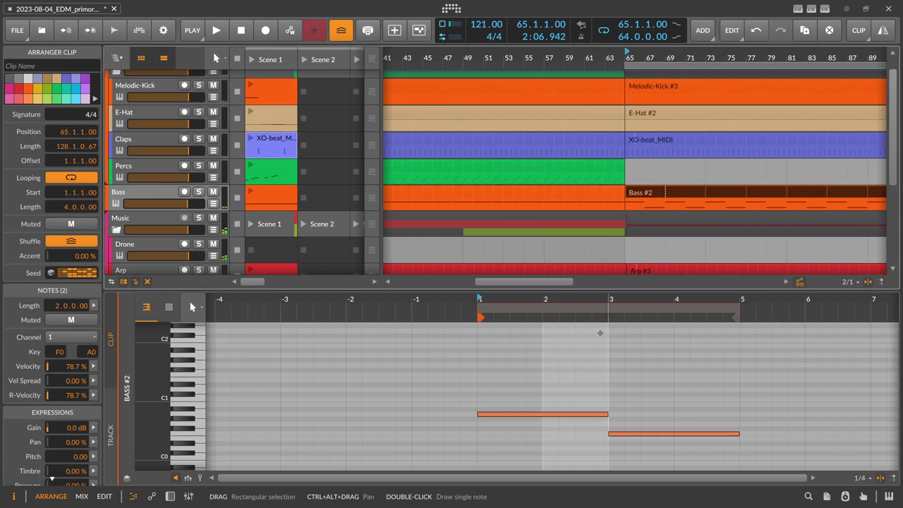
Play from bar 65 and mute the Arp track to hear the bass pattern without it.
key("space")
scroll(467, 202, "down", 2)
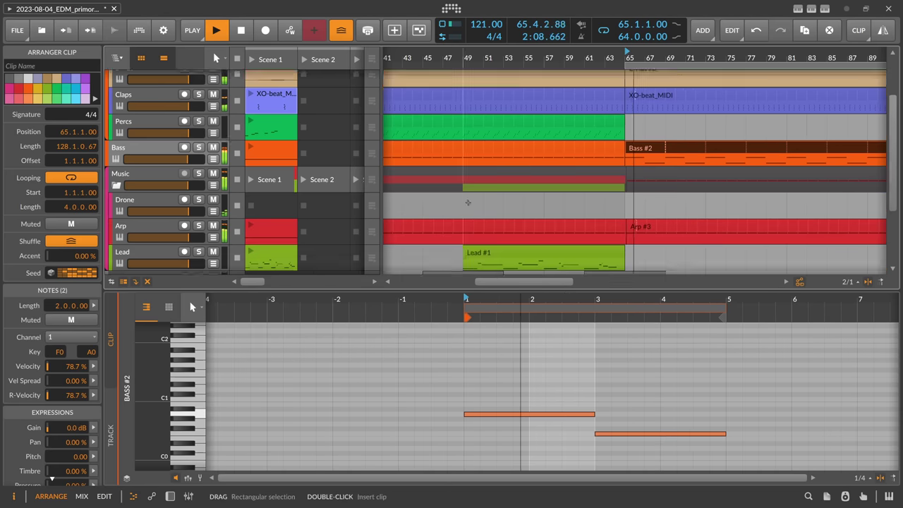
scroll(467, 203, "down", 3)
left_click(213, 137)
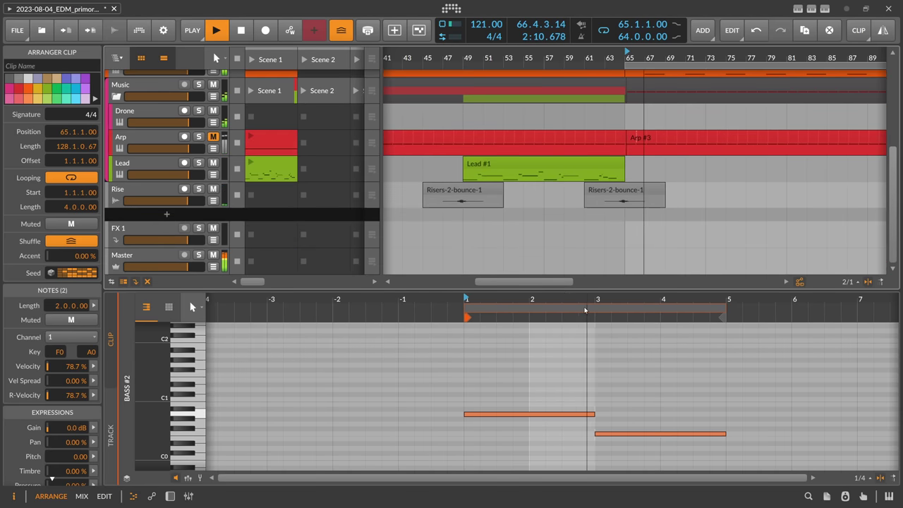
mouse_move(585, 310)
left_mouse_down()
mouse_move(529, 309)
mouse_move(593, 307)
left_mouse_up()
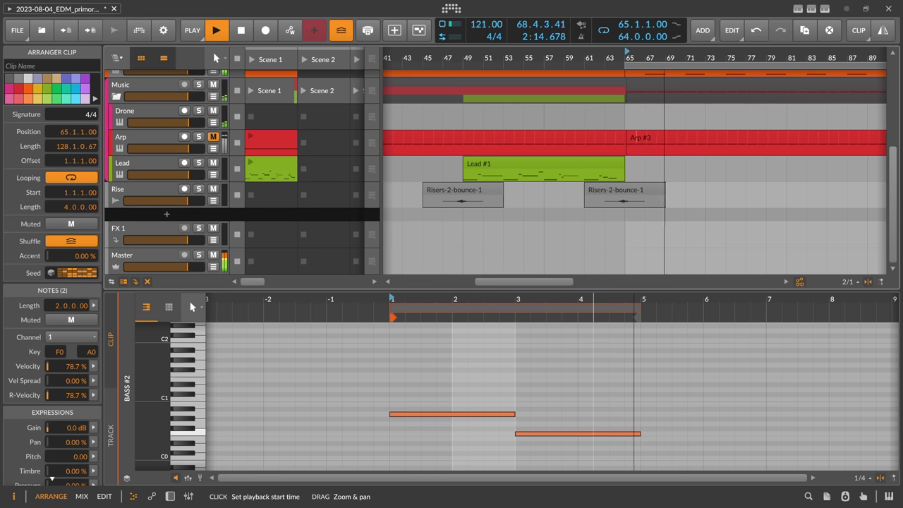
End the Bass #2 phrases with a one-beat G1 note at 2.4 and a two-beat G0 note at 4.3, shortening the preceding notes.
left_click(565, 377)
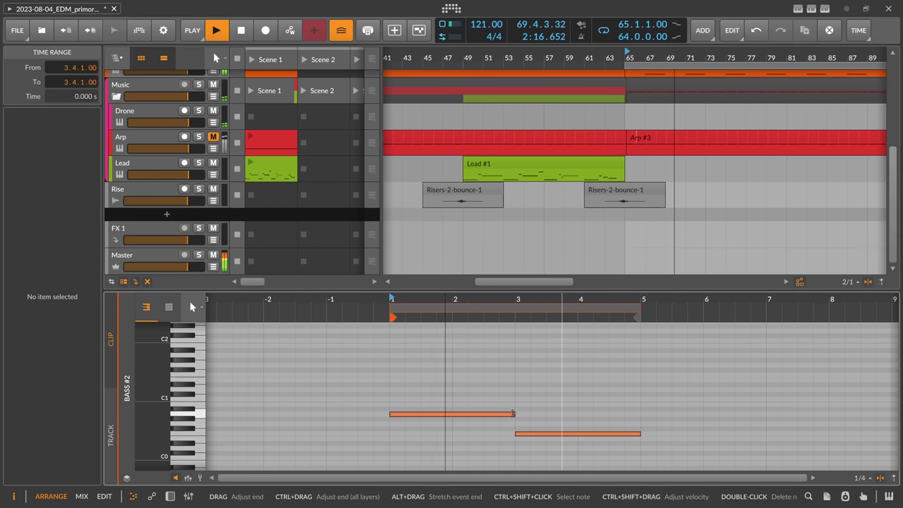
key("space")
left_click(515, 414)
left_click_drag(514, 414, 503, 413)
key("ctrl+d")
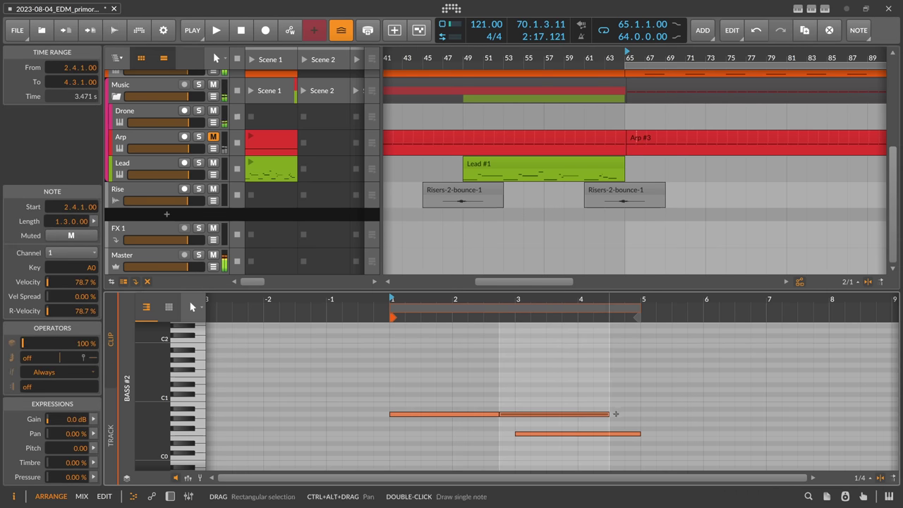
left_click_drag(616, 414, 511, 367)
key("space")
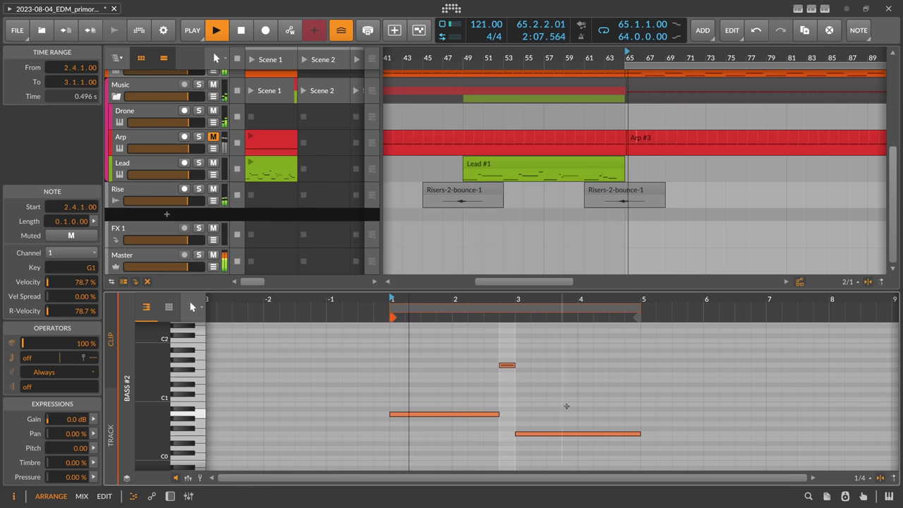
mouse_move(637, 433)
left_mouse_down()
mouse_move(609, 433)
mouse_move(700, 427)
mouse_move(641, 427)
left_mouse_up()
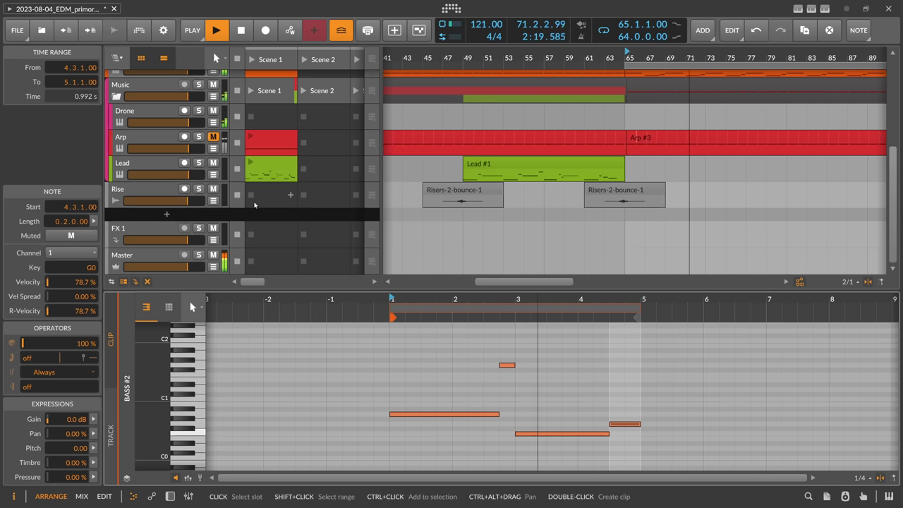
Show the Drone track's devices and lower its Filter post gain to about -3 dB during playback.
scroll(254, 205, "up", 3)
left_click(154, 208)
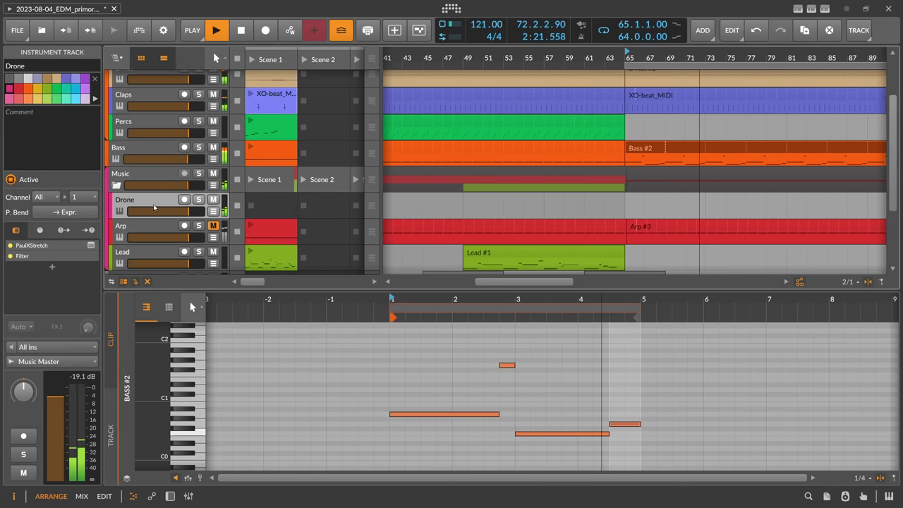
key("d")
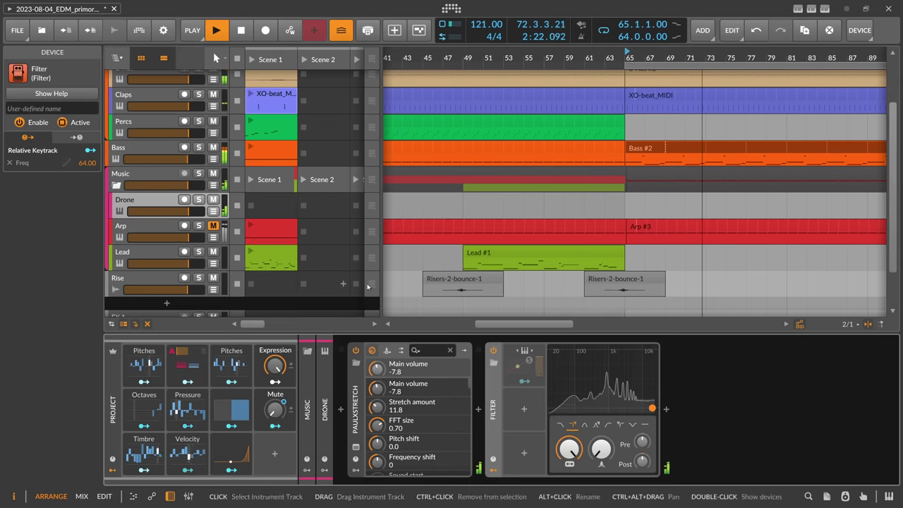
triple_click(643, 461)
type("-3 dB")
key("Return")
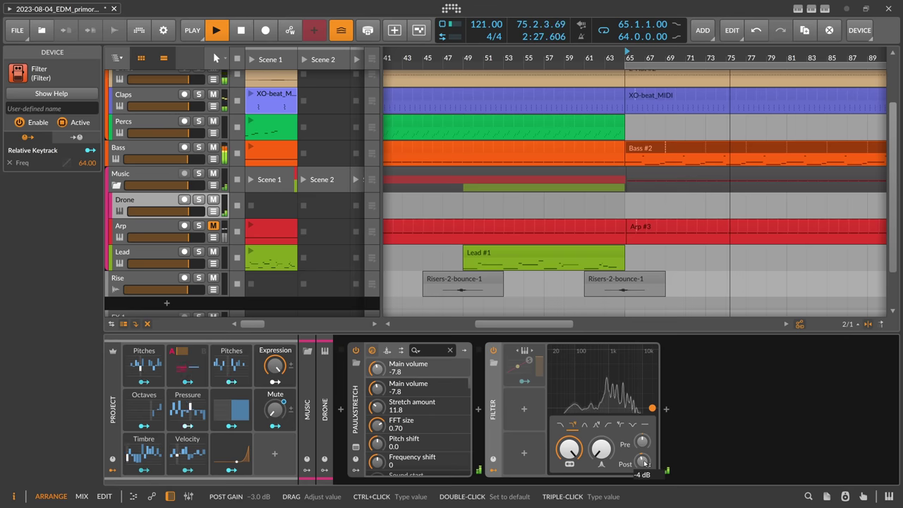
scroll(232, 204, "down", 2)
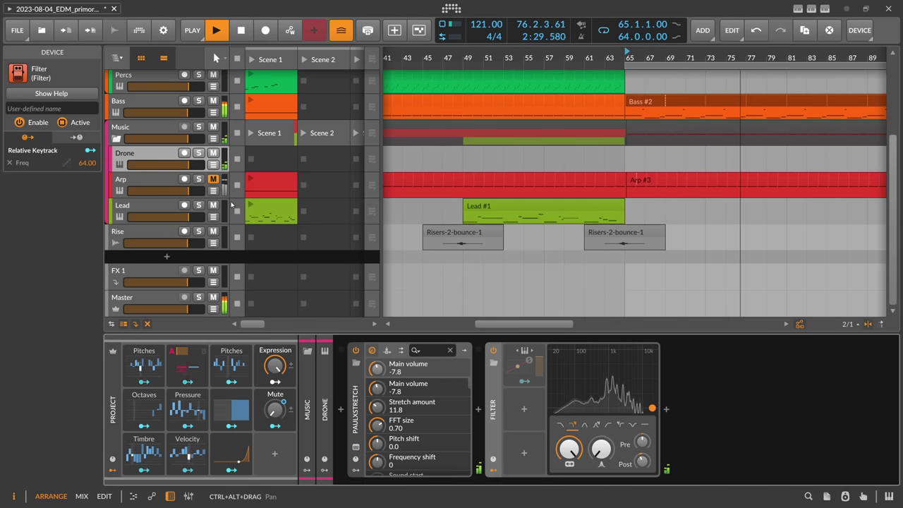
scroll(648, 72, "down", 2)
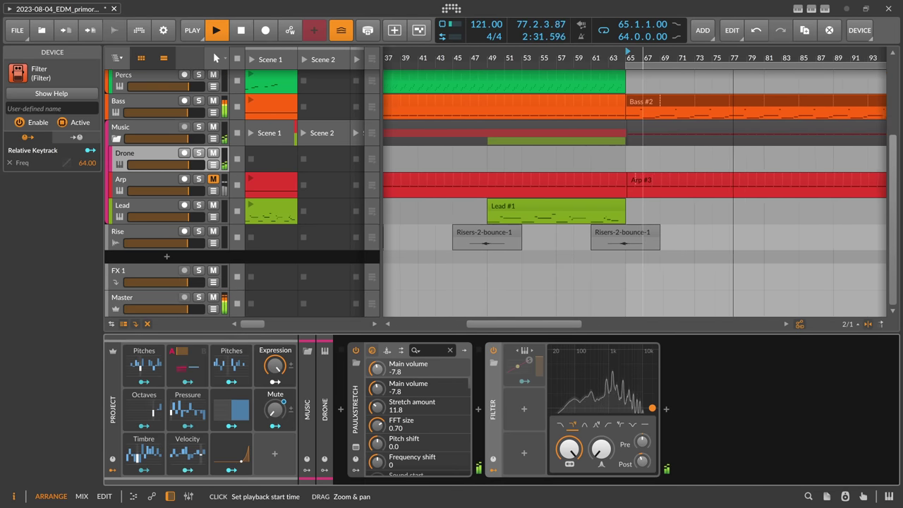
Solo the Bass track, show its devices, and set Polymer's filter cutoff modulation amount to about 48 st.
scroll(167, 114, "up", 2)
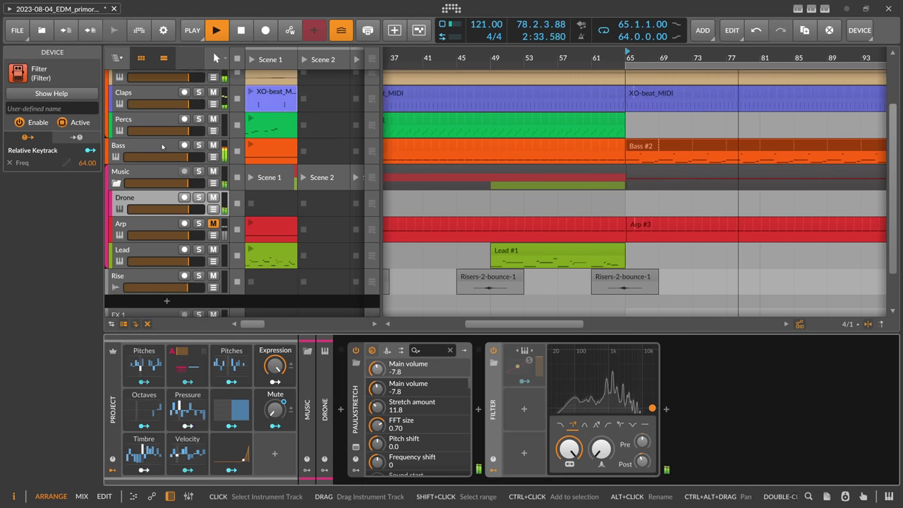
left_click(161, 146)
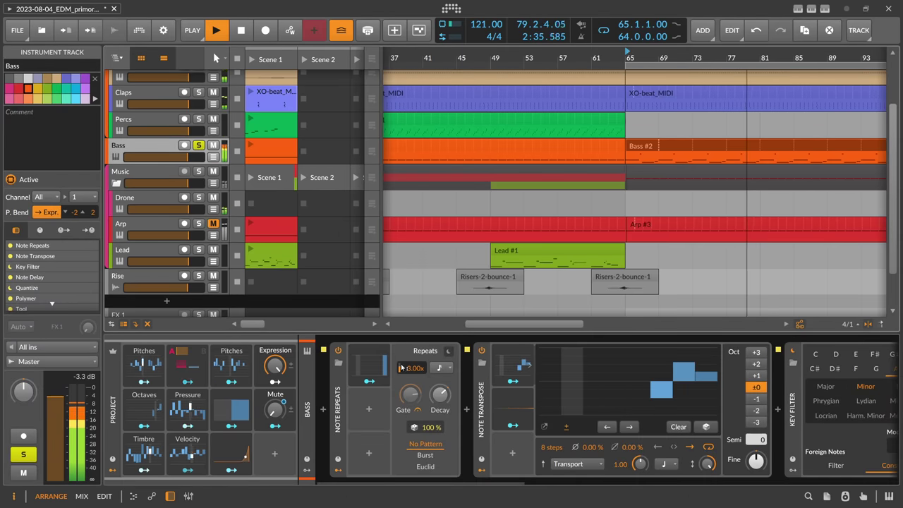
left_click_drag(480, 480, 649, 480)
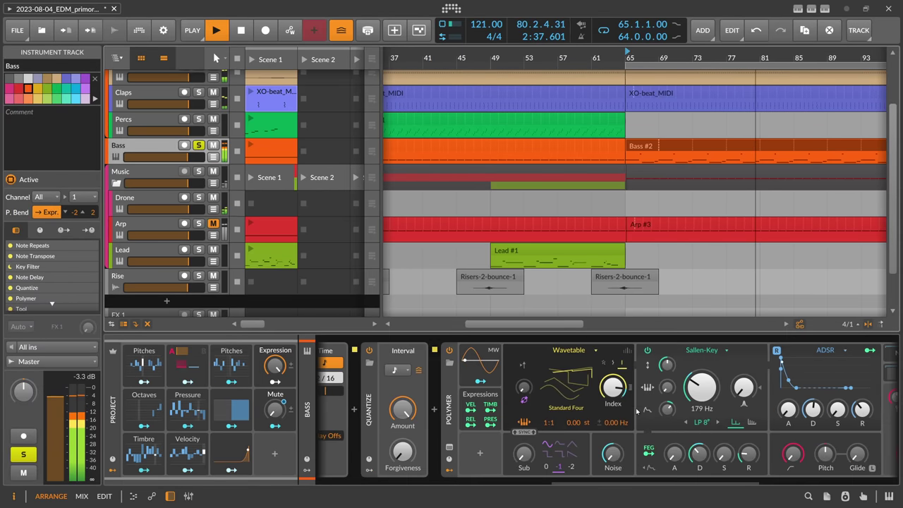
left_click_drag(648, 389, 648, 385)
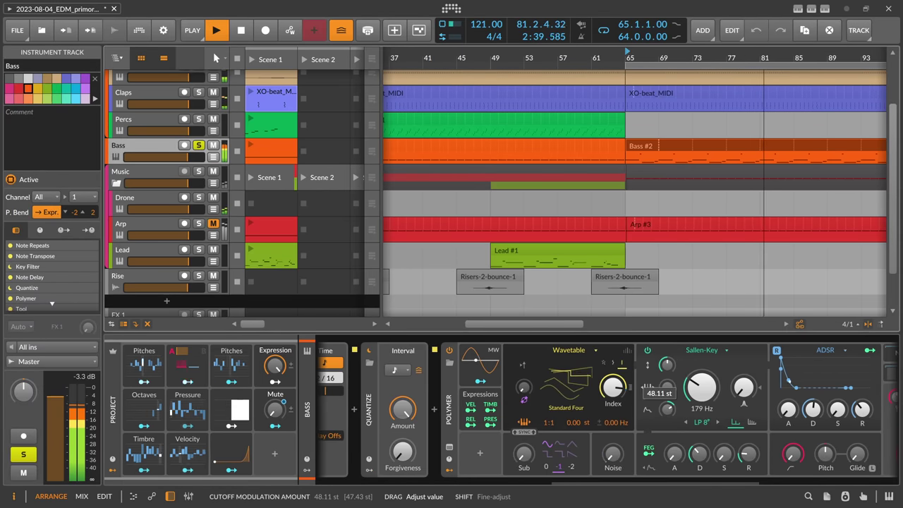
Set Polymer's filter envelope modulation of the noise level to about 41%, and end the Bass solo and playback.
right_click(648, 468)
left_click(648, 468)
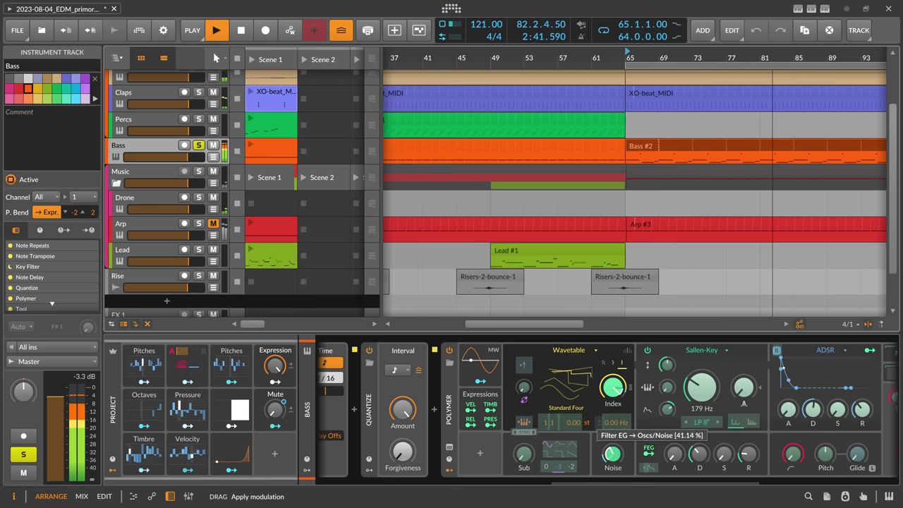
left_click_drag(613, 453, 613, 452)
left_click(649, 449)
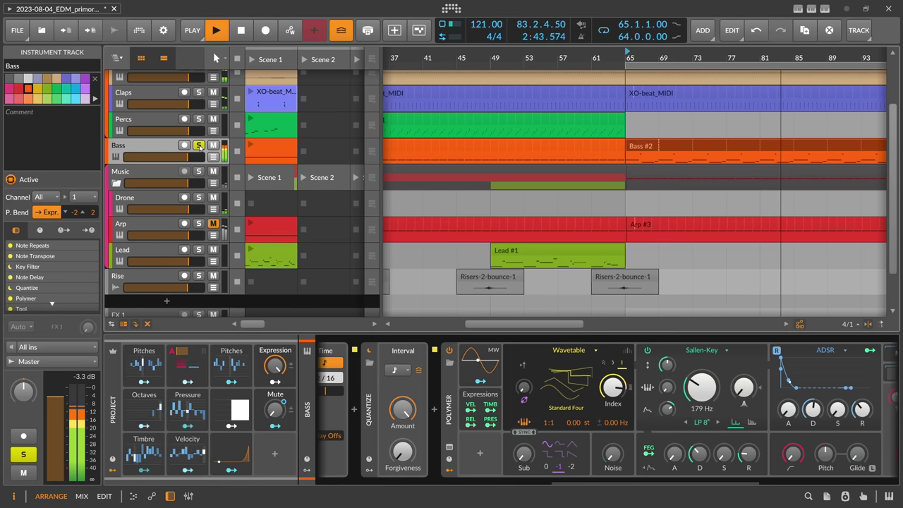
left_click(199, 145)
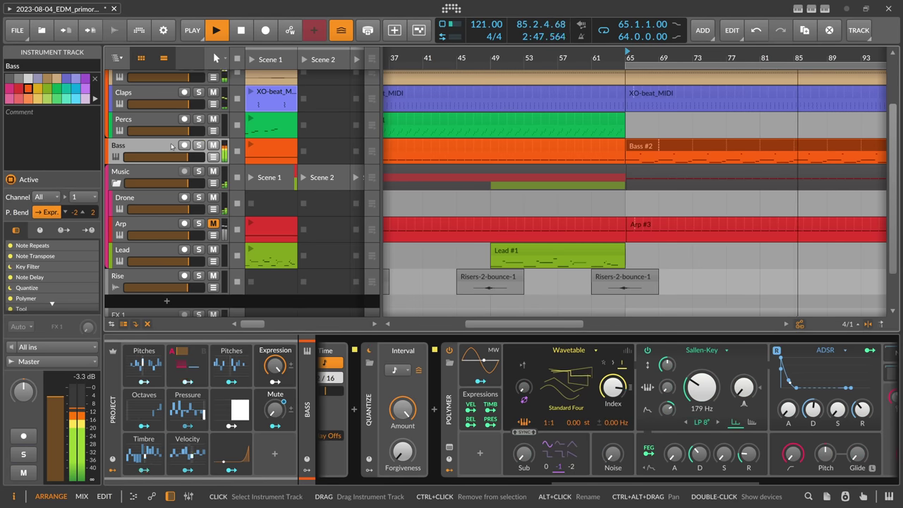
key("space")
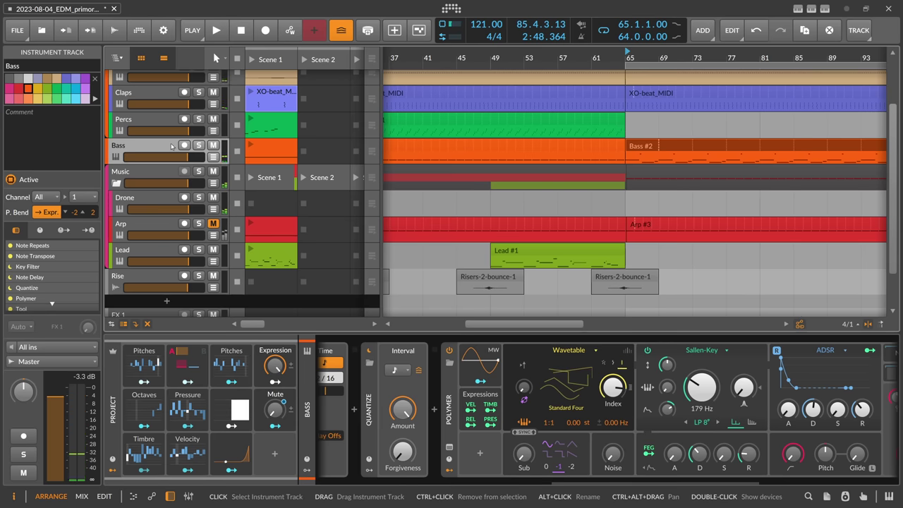
Wrap the Bass track's Polymer in an Instrument Layer and duplicate the Polymer layer inside it.
key("ctrl+d")
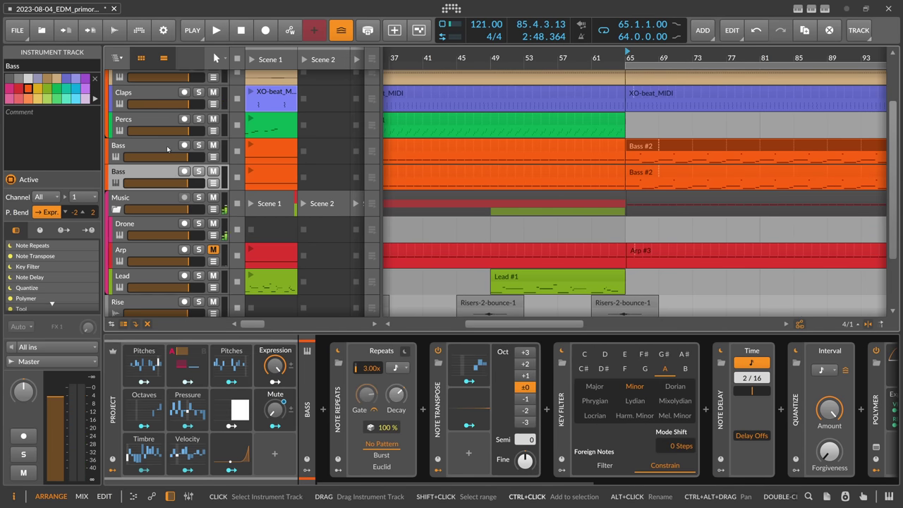
key("ctrl+z")
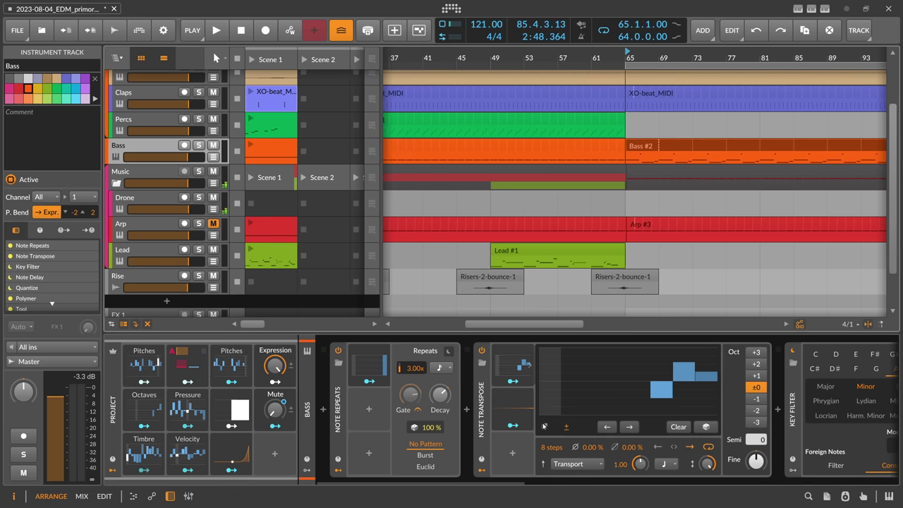
left_click_drag(526, 481, 781, 466)
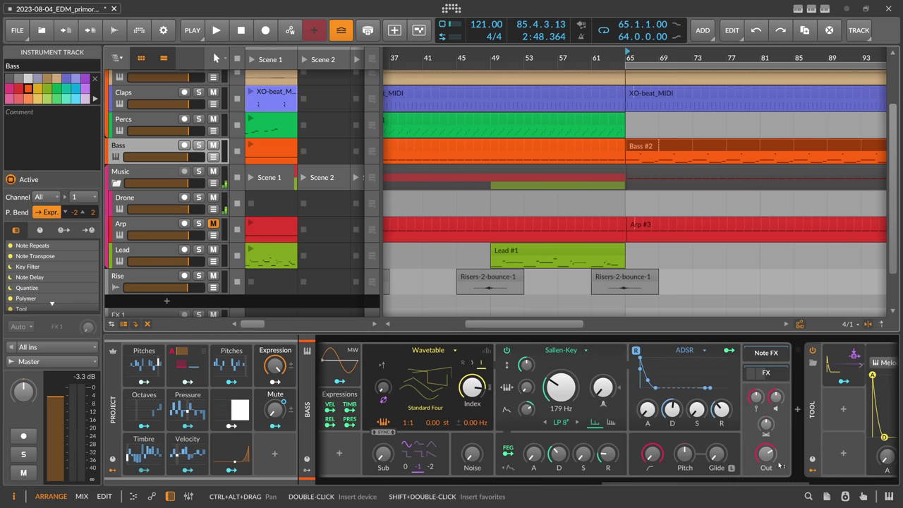
scroll(664, 473, "left", 5)
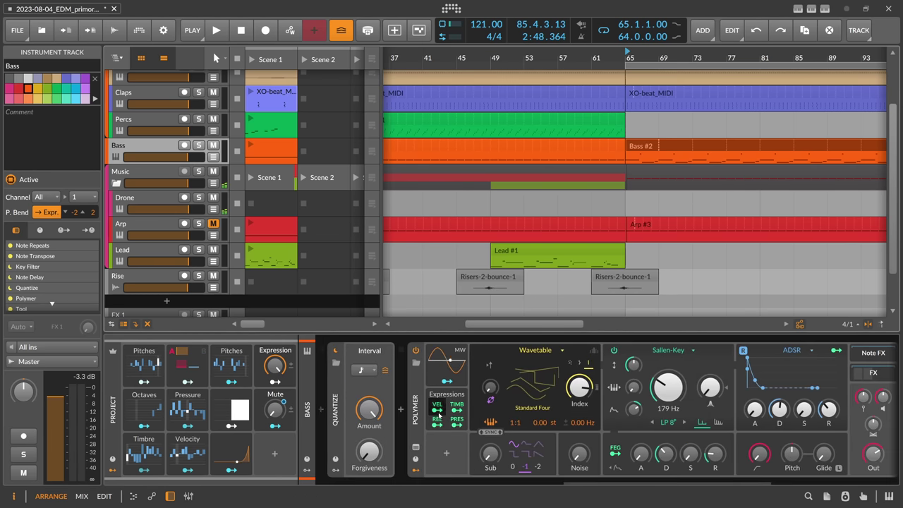
left_click(417, 411)
key("ctrl+g")
left_click(454, 355)
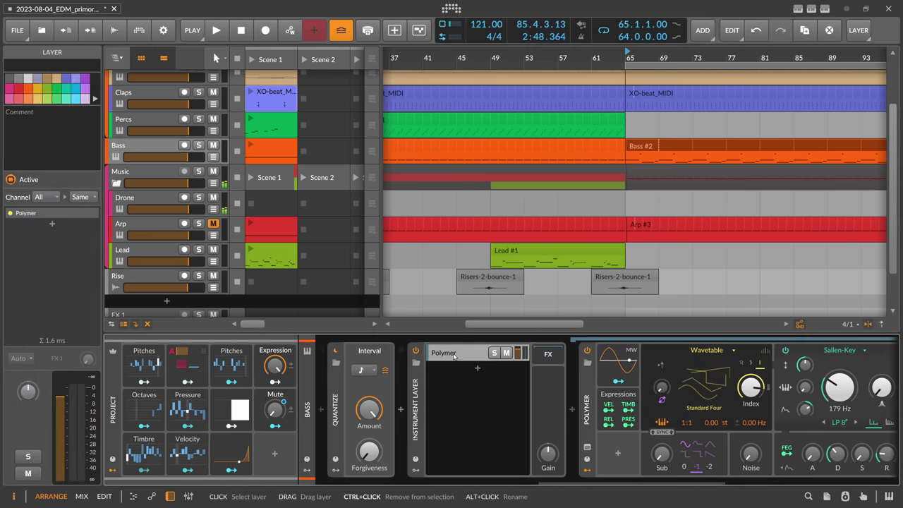
key("ctrl+d")
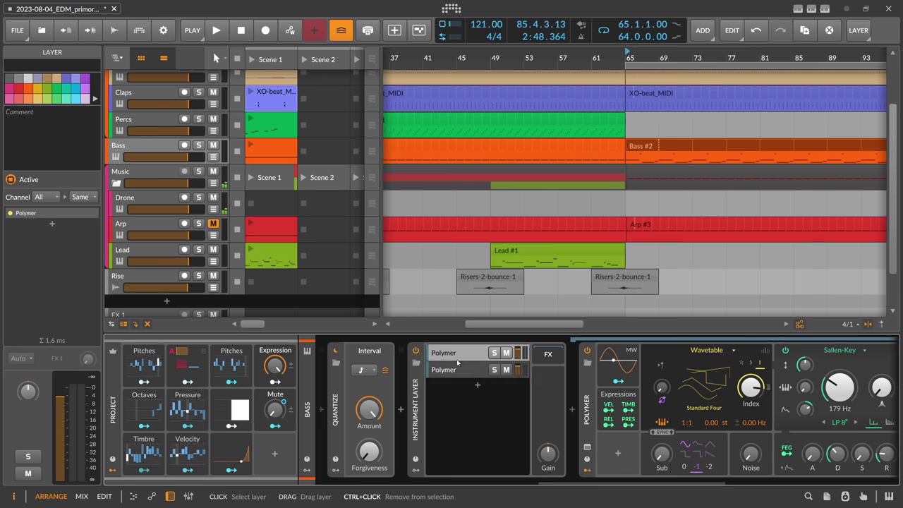
Solo the second Polymer layer and set its oscillator to 16 unison voices with a 2:1 pitch ratio.
left_click(494, 370)
scroll(461, 482, "right", 5)
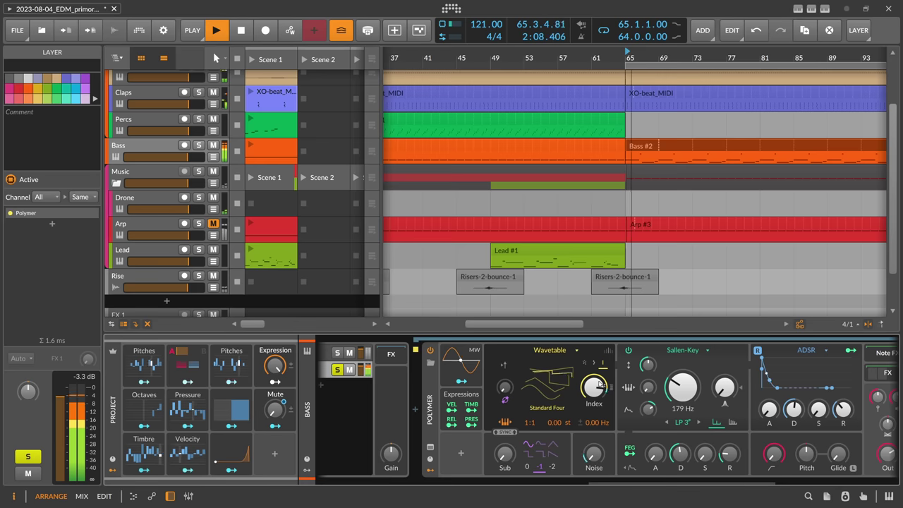
left_click(609, 352)
left_click(603, 364)
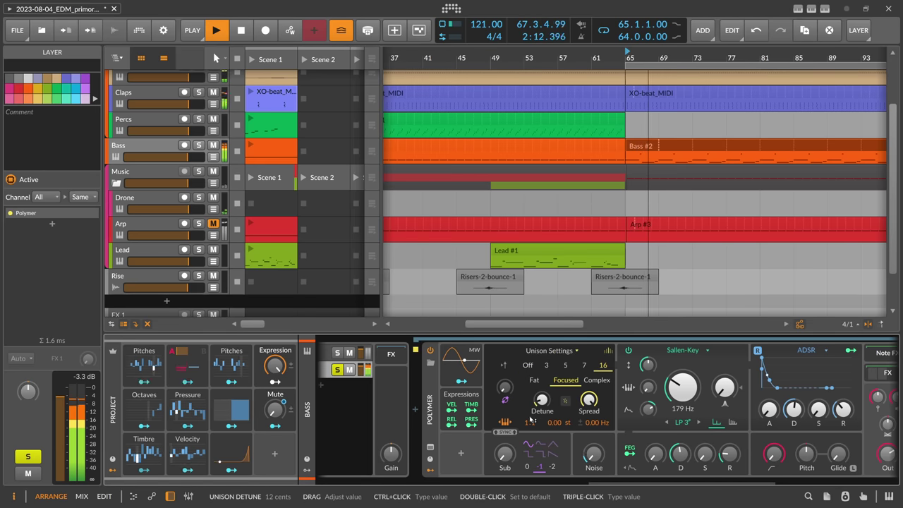
left_click_drag(529, 424, 526, 427)
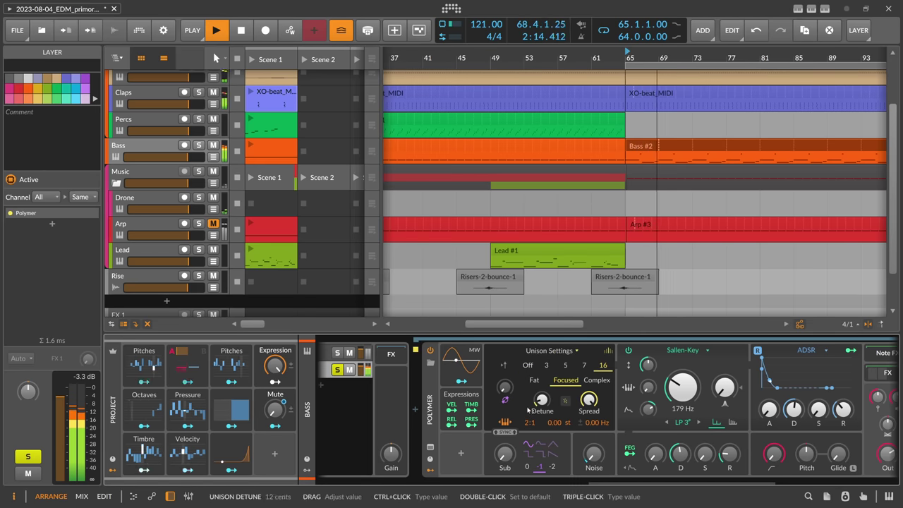
Set the second Polymer's Sallen-Key filter to about 89% resonance and a 129 Hz cutoff during playback.
mouse_move(504, 386)
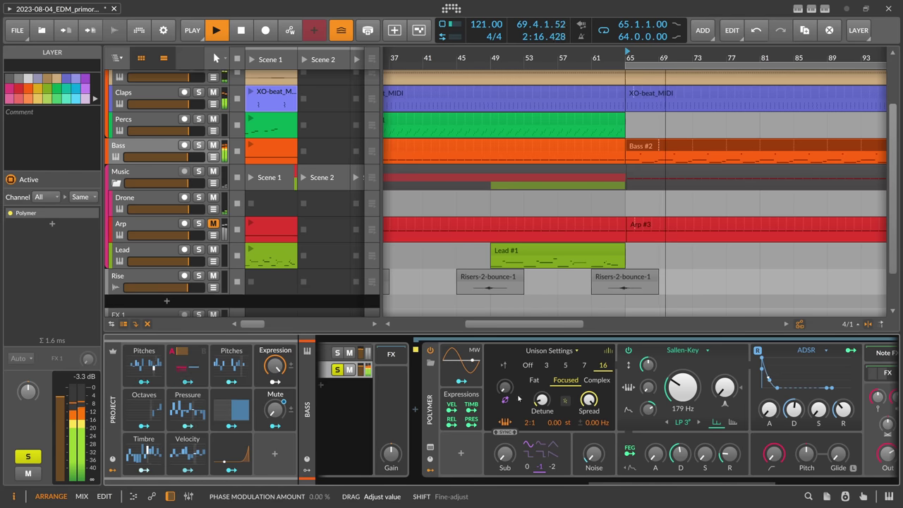
left_click_drag(683, 387, 683, 381)
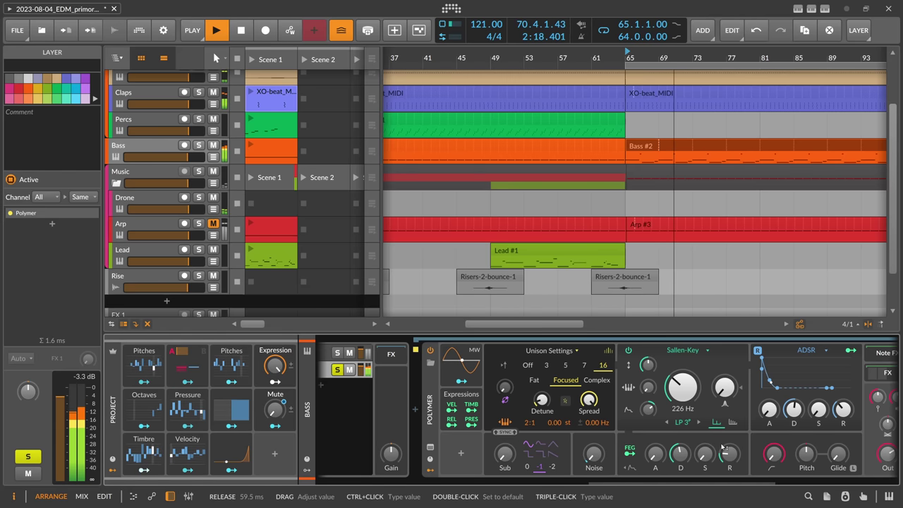
scroll(677, 423, "right", 2)
mouse_move(674, 387)
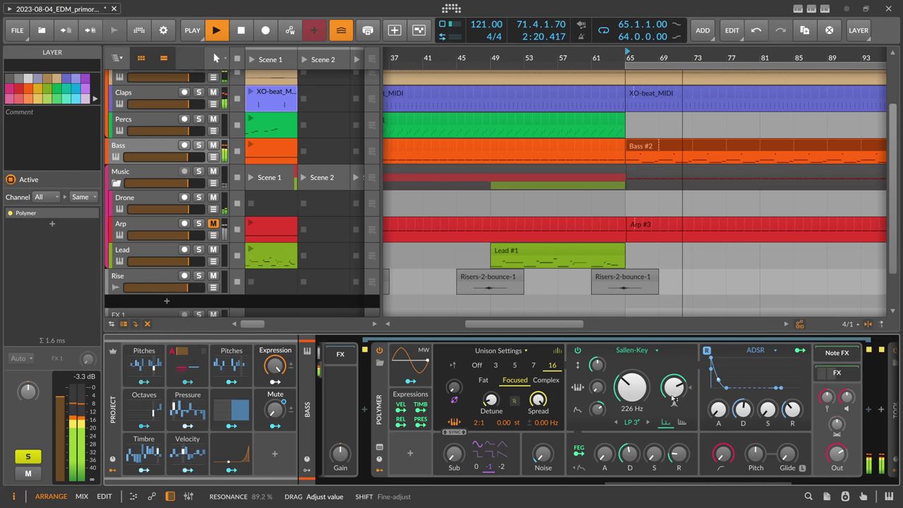
left_click_drag(632, 387, 634, 408)
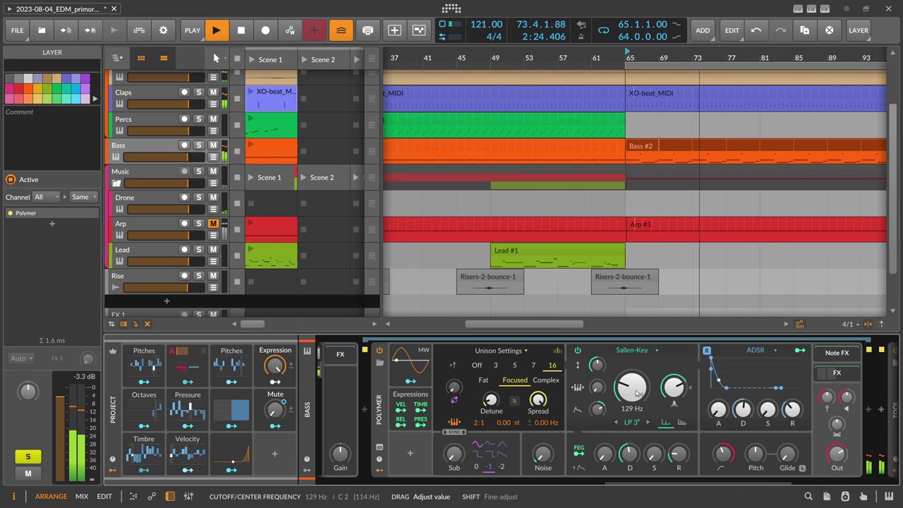
Solo the first Polymer layer too, and set the second Polymer's cutoff modulation amount to about 49 st.
scroll(576, 477, "left", 4)
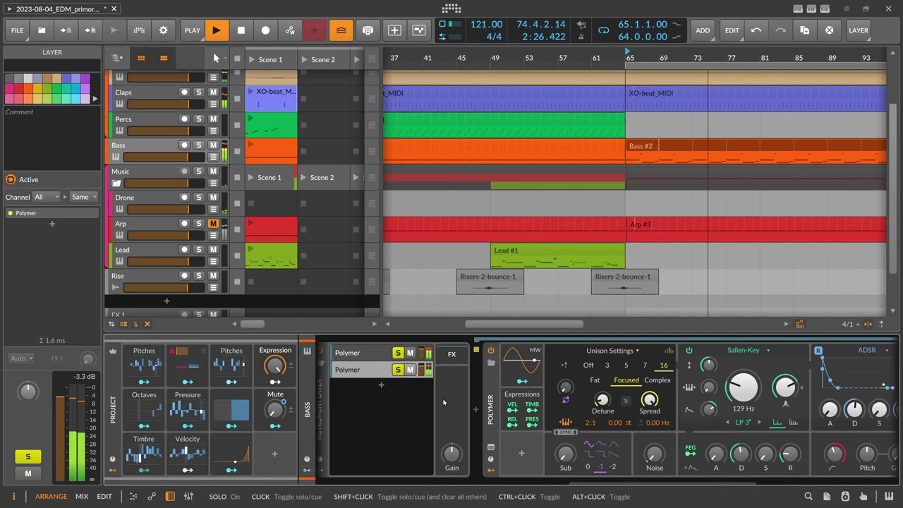
scroll(537, 423, "right", 6)
left_click(546, 412)
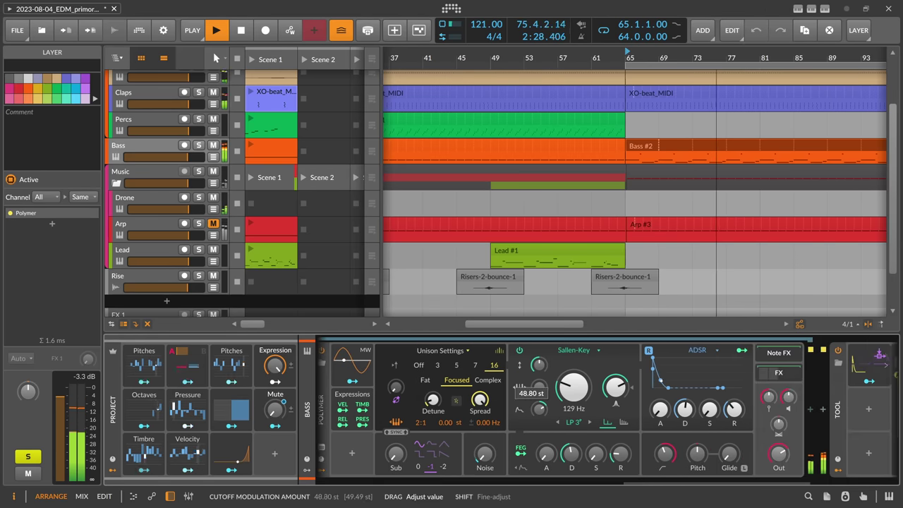
left_click_drag(539, 388, 539, 392)
Insert a Note Delay before the second layer's Polymer and set its time to 2/16.
scroll(672, 488, "left", 10)
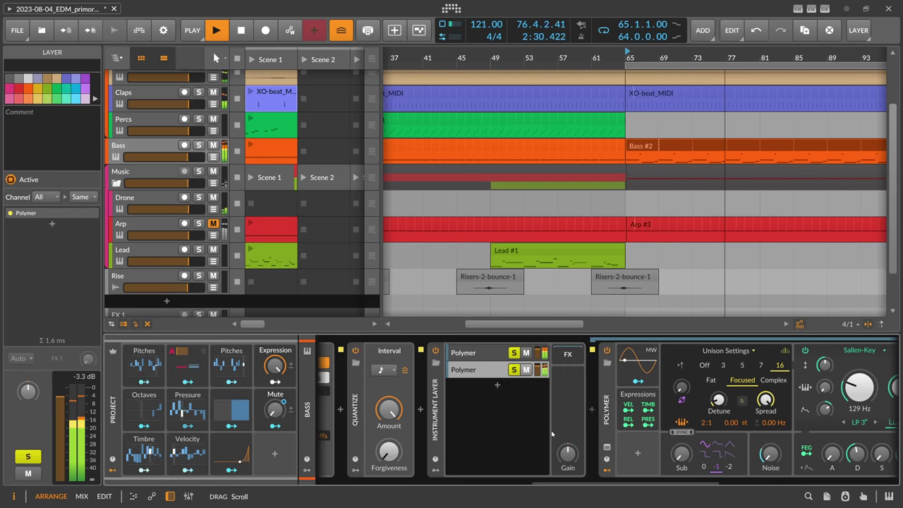
left_click(595, 411)
type("delay")
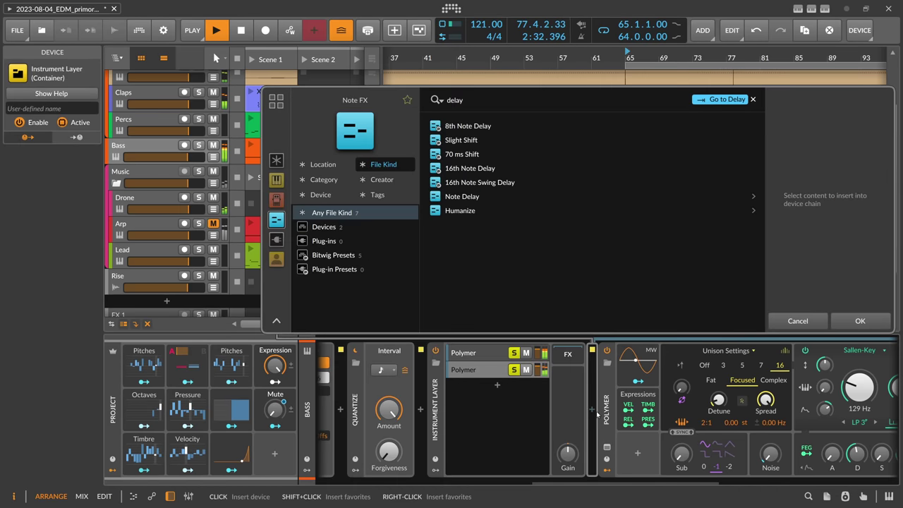
double_click(462, 196)
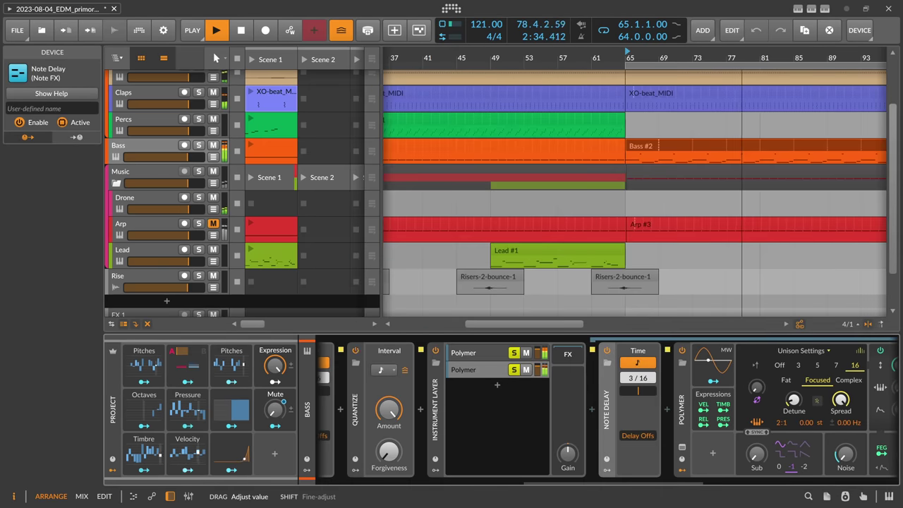
scroll(588, 481, "right", 5)
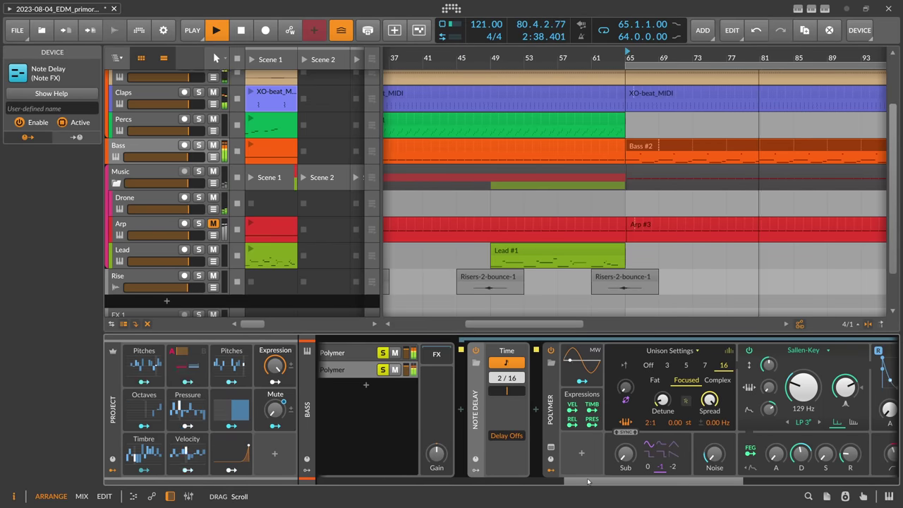
Set the second Polymer's filter to LP 2 with a 73.4 Hz cutoff and its filter envelope decay to about 1.02 s.
scroll(588, 482, "right", 5)
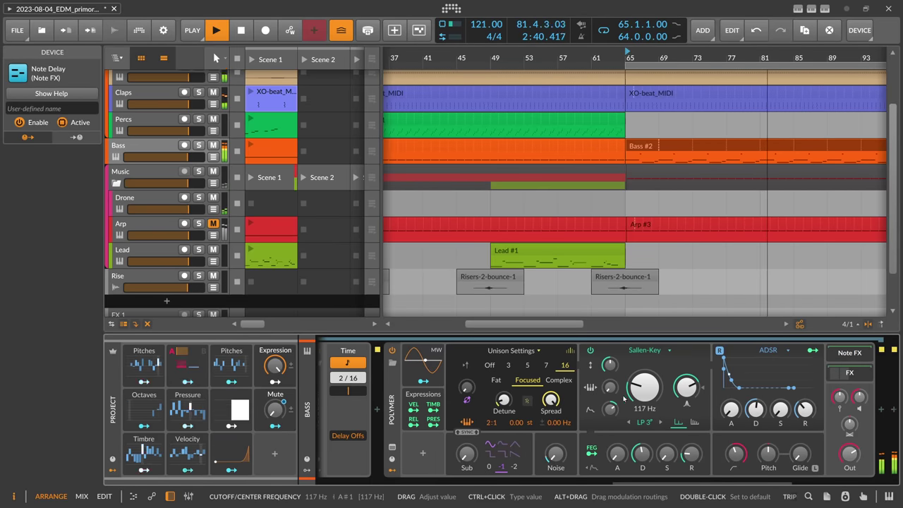
mouse_move(642, 454)
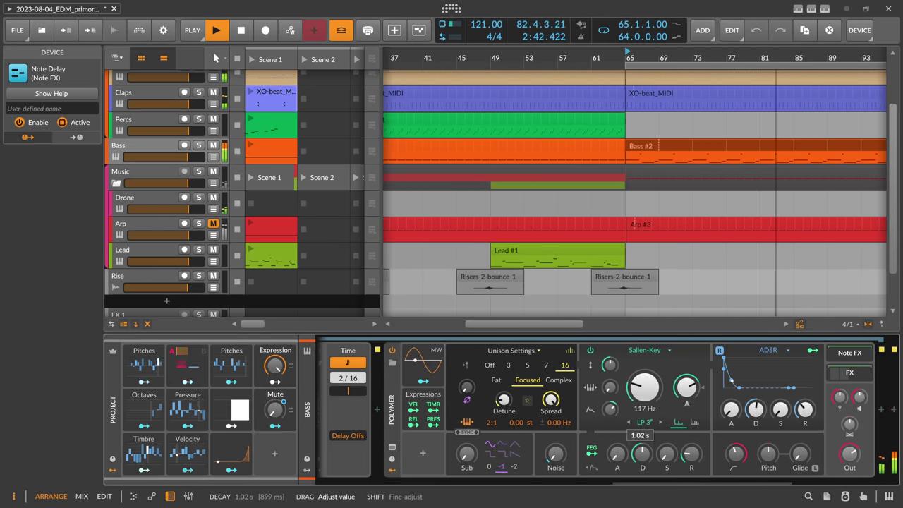
left_click(630, 422)
left_click_drag(645, 387, 645, 379)
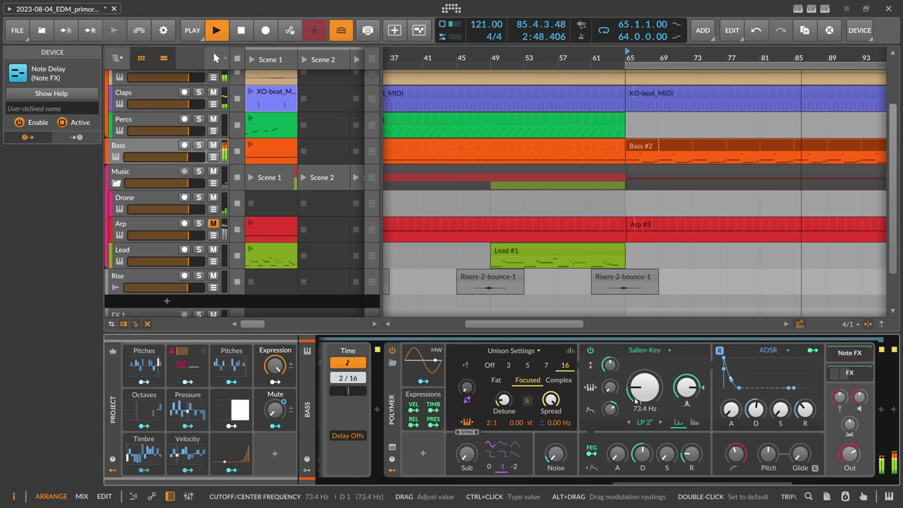
Insert a Distortion audio effect after the Polymer in the second layer.
left_click_drag(623, 482, 629, 475)
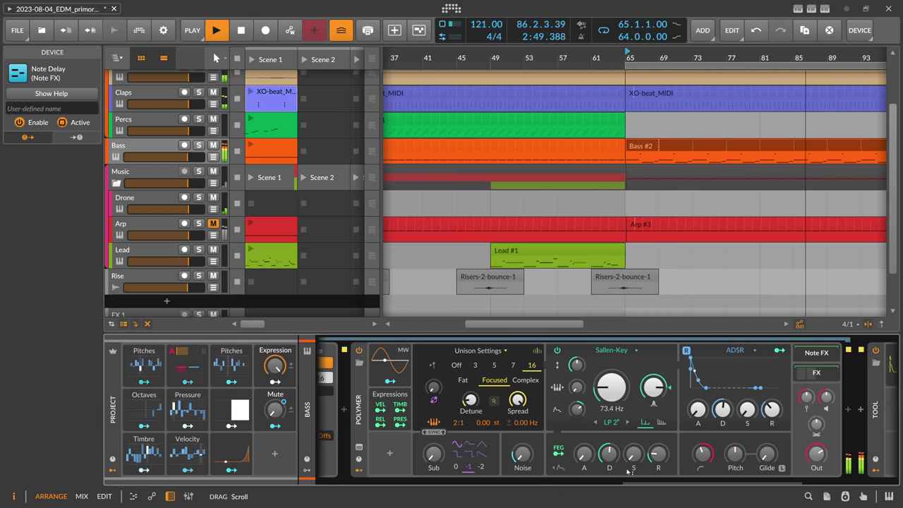
left_click(848, 410)
type("dist")
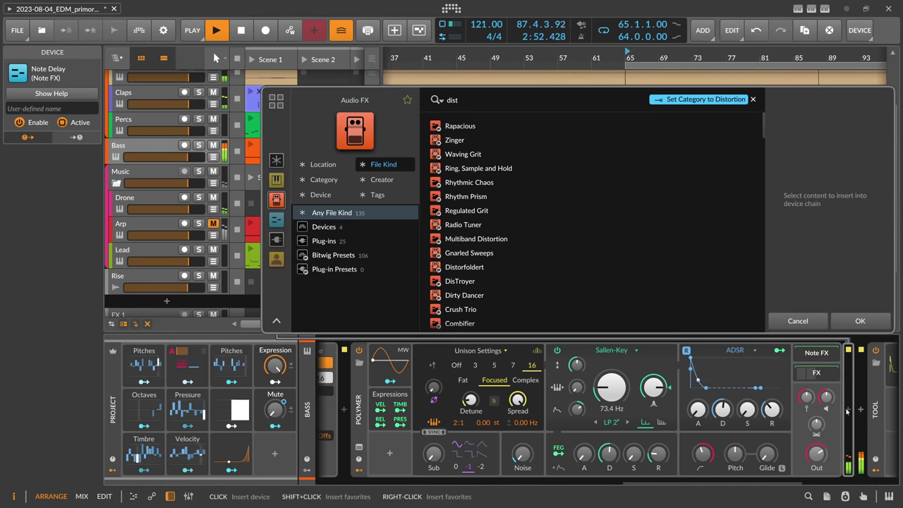
left_click(345, 227)
double_click(459, 126)
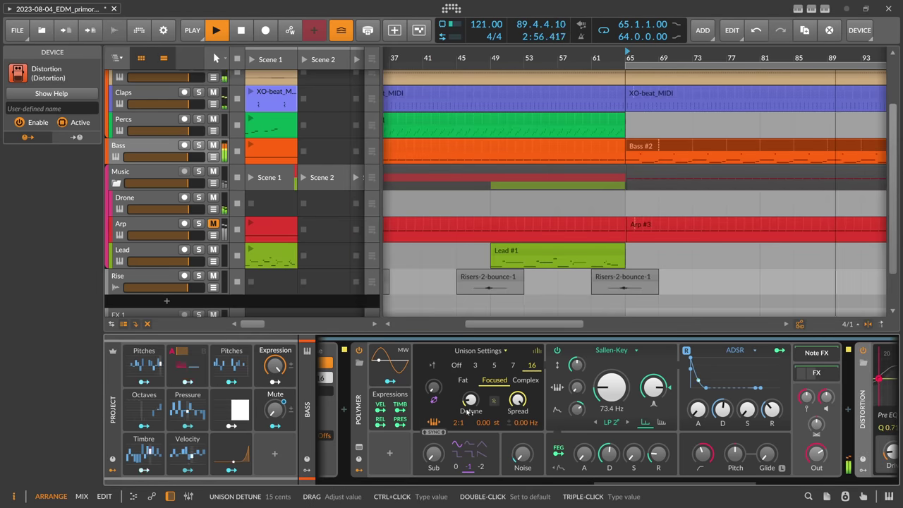
Switch off the second Polymer's unison voices and return to its wavetable oscillator settings.
left_click(458, 366)
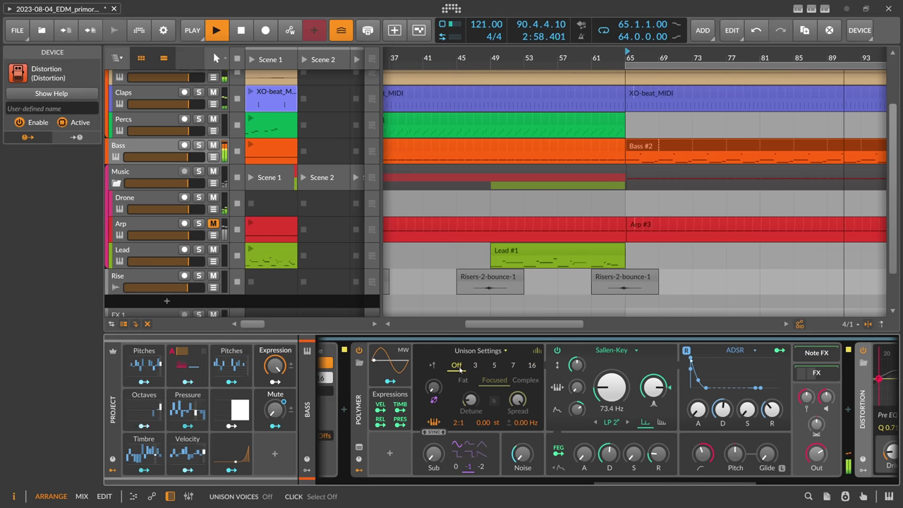
left_click(537, 350)
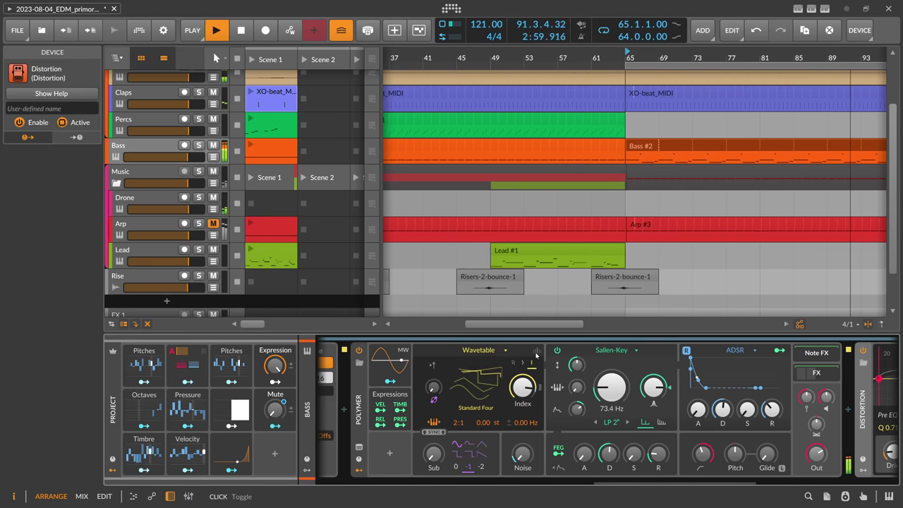
Set the second Polymer's pitch ratio to 1:1 and its filter to LP 3 with a 62.2 Hz cutoff.
right_click(524, 391)
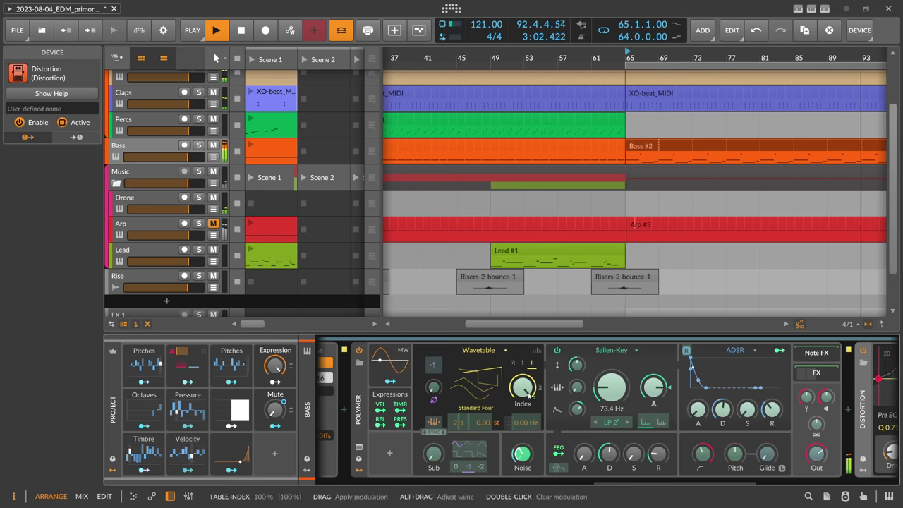
right_click(524, 390)
left_click(579, 499)
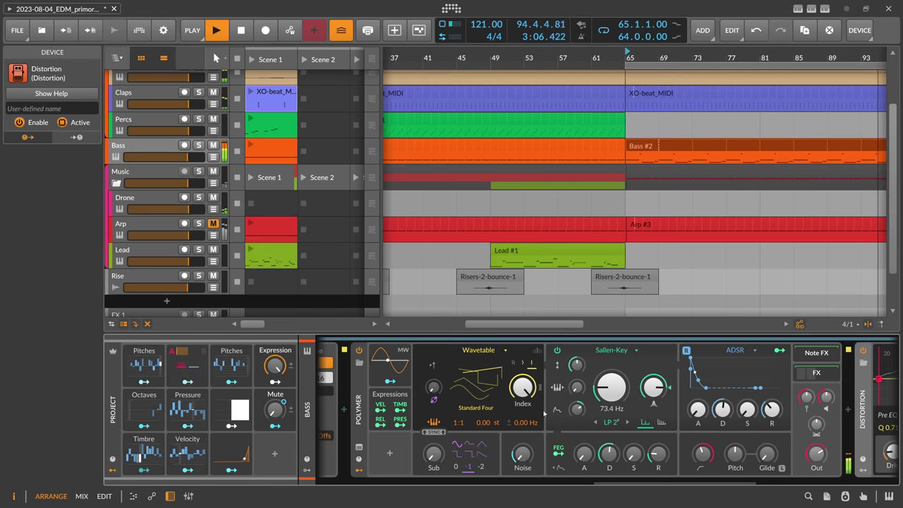
mouse_move(575, 387)
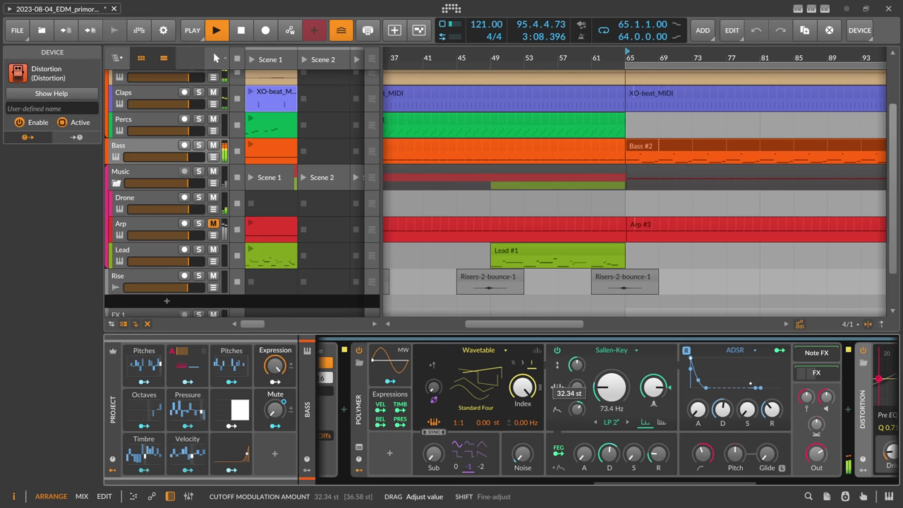
left_click_drag(611, 387, 611, 403)
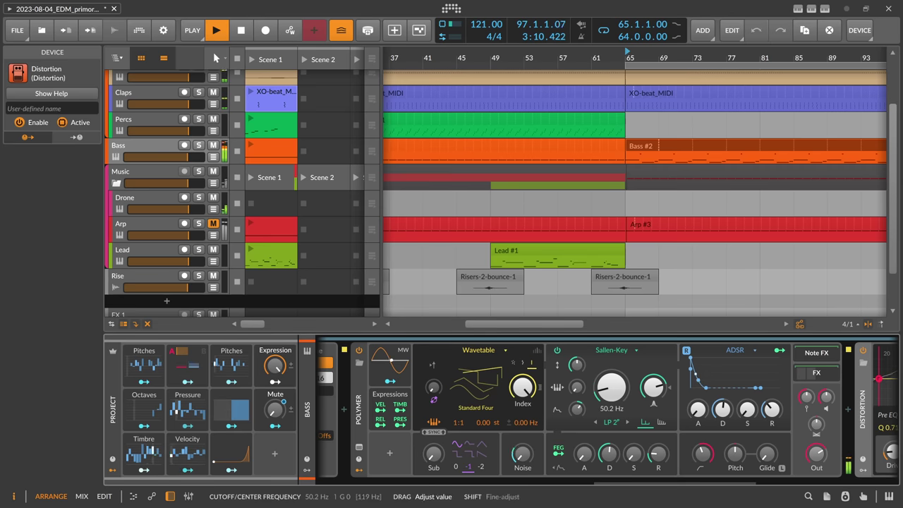
left_click(628, 422)
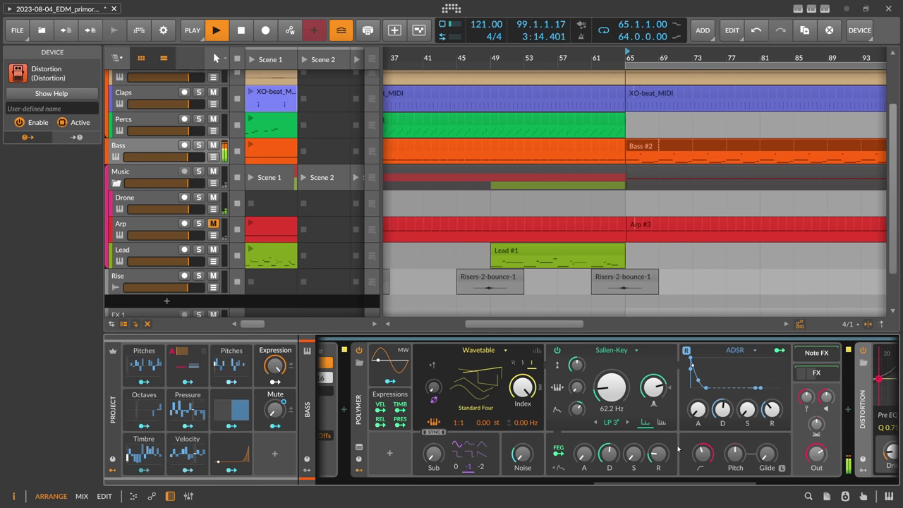
mouse_move(702, 453)
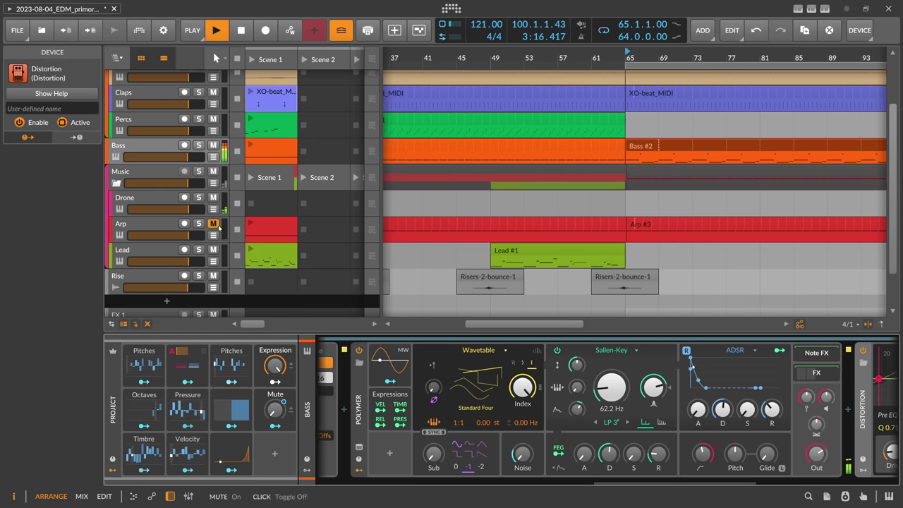
Restart playback from bar 65 to listen to the layered bass.
scroll(297, 212, "up", 3)
scroll(296, 212, "down", 5)
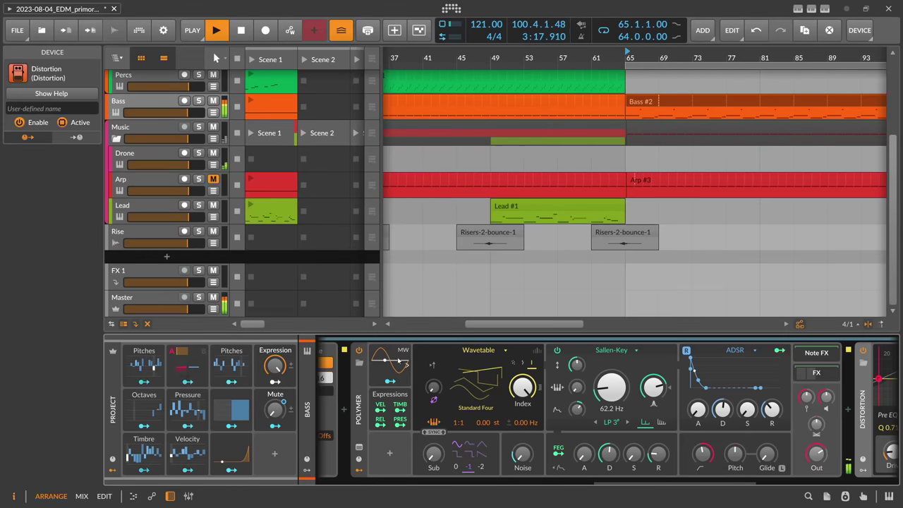
left_click(572, 485)
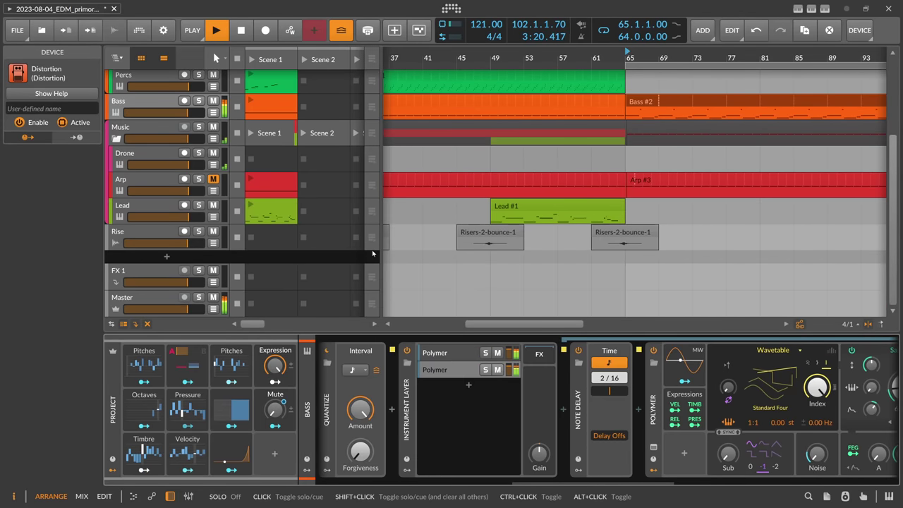
key("space")
key("space")
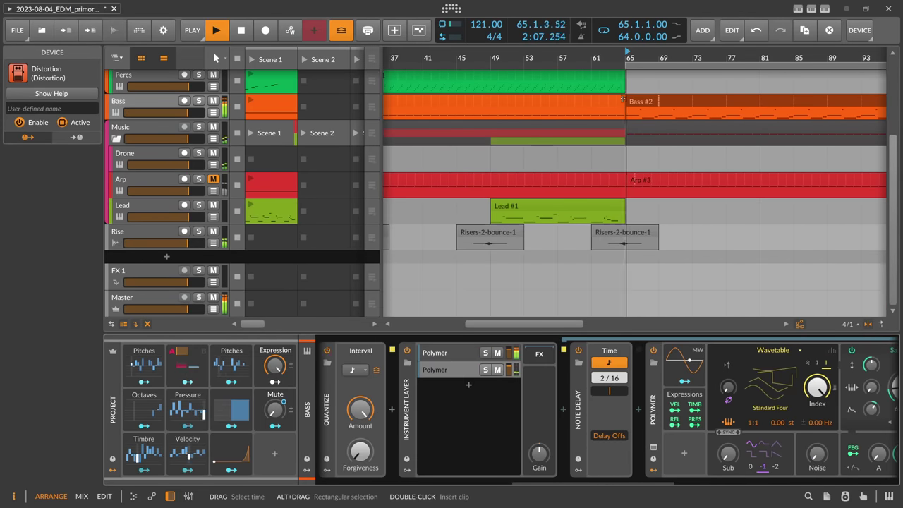
Raise the second Polymer's filter cutoff to 72.2 Hz and set its Note Delay time to 4/16.
scroll(539, 479, "right", 5)
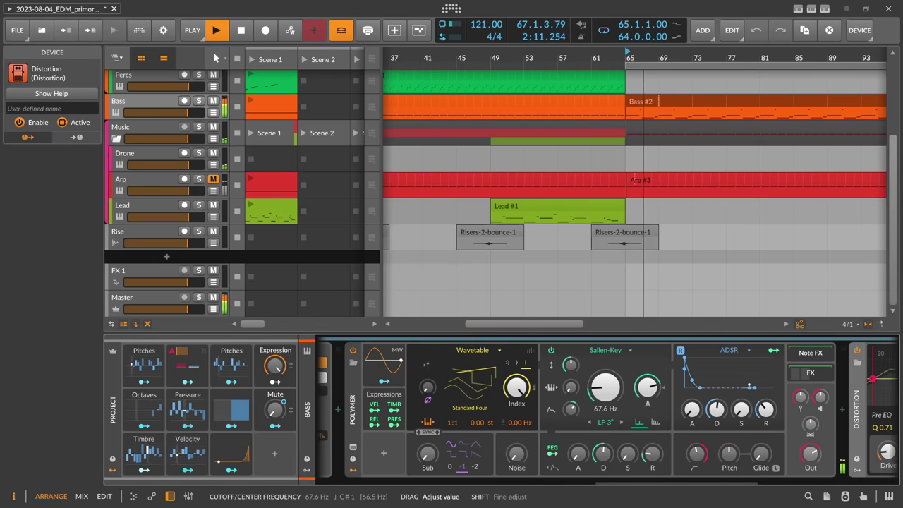
scroll(572, 482, "left", 3)
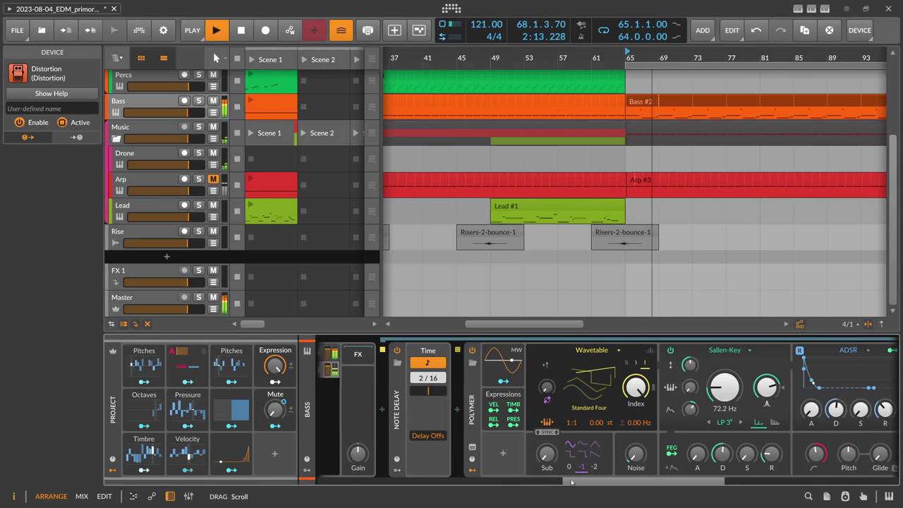
scroll(572, 482, "left", 1)
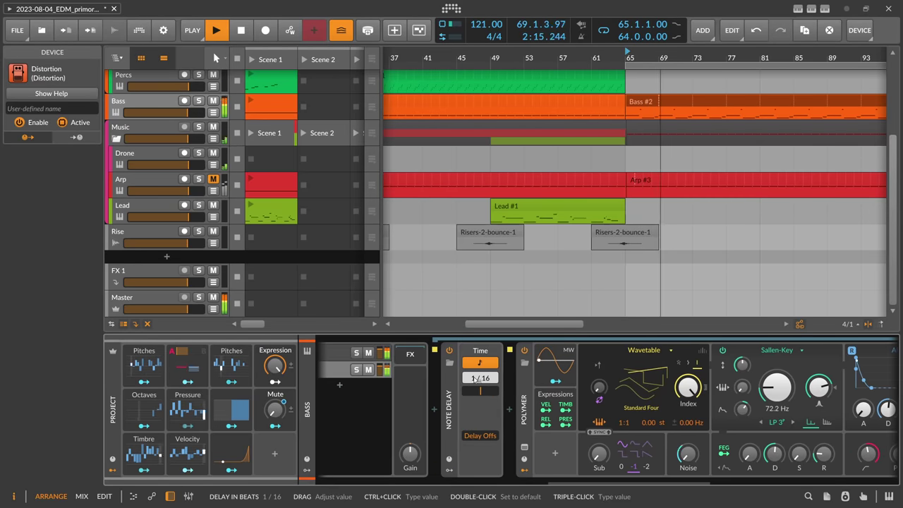
left_click(476, 379)
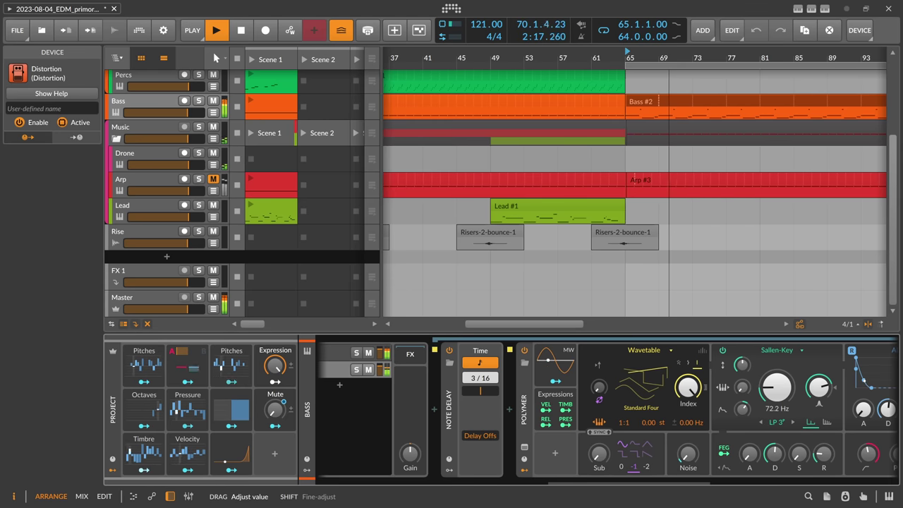
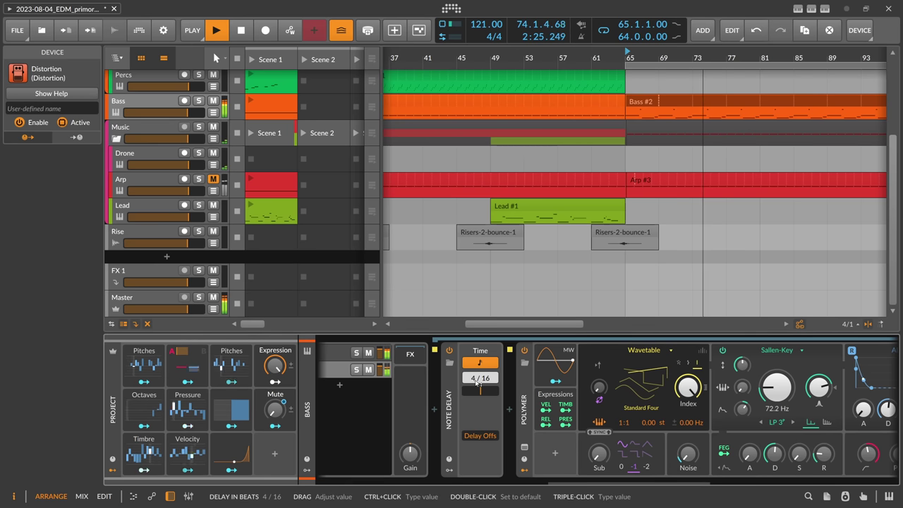
Insert a Quantize note effect with an 8th-note interval in the second layer and place it ahead of the Note Delay.
left_click(510, 409)
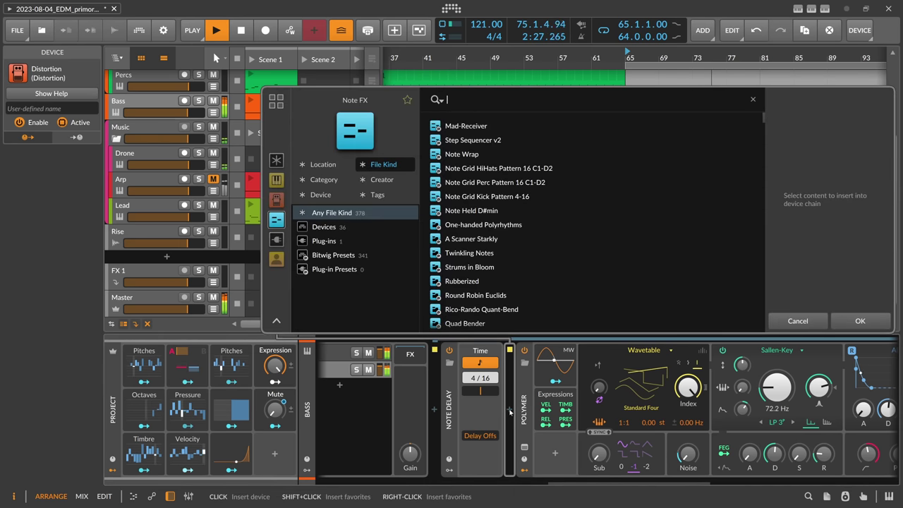
type("qua")
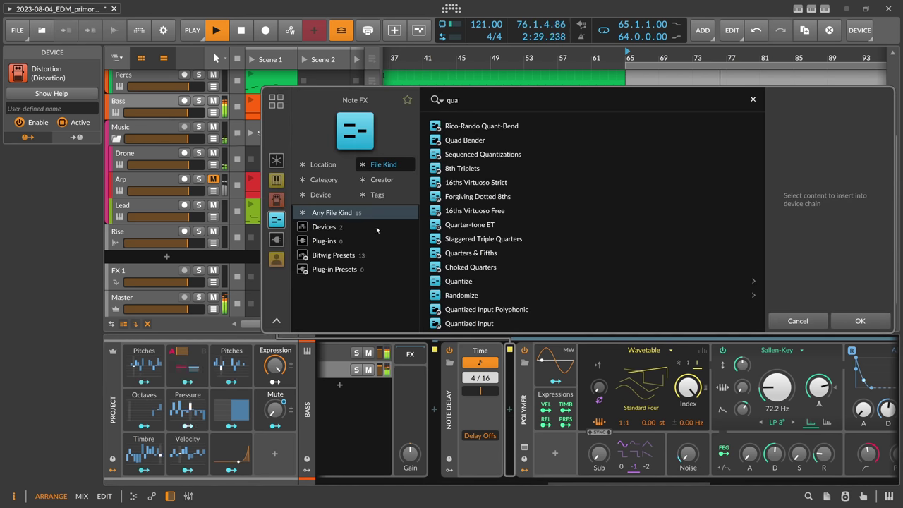
left_click(328, 228)
double_click(458, 131)
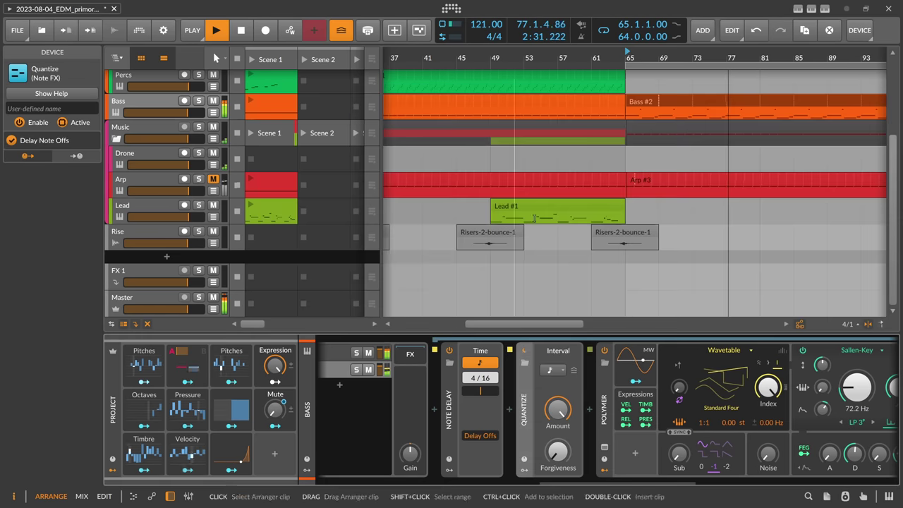
left_click(553, 369)
left_click(589, 216)
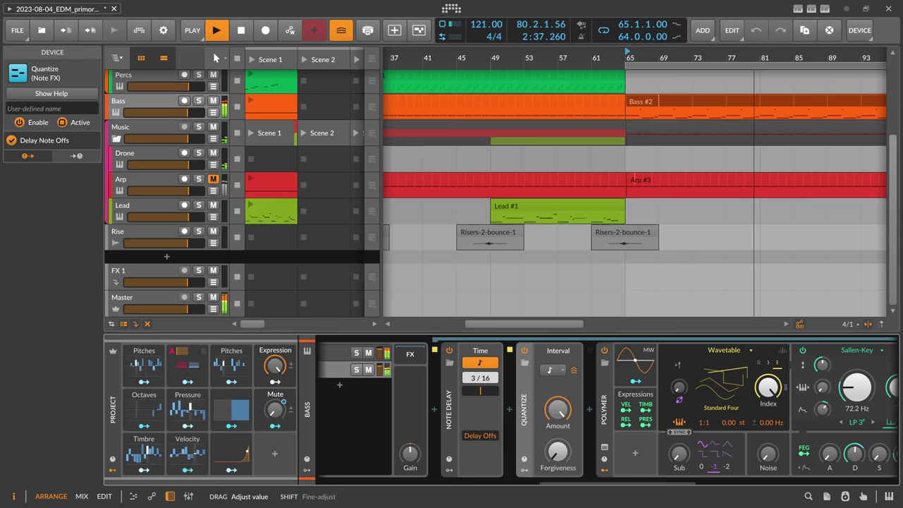
scroll(479, 379, "down", 2)
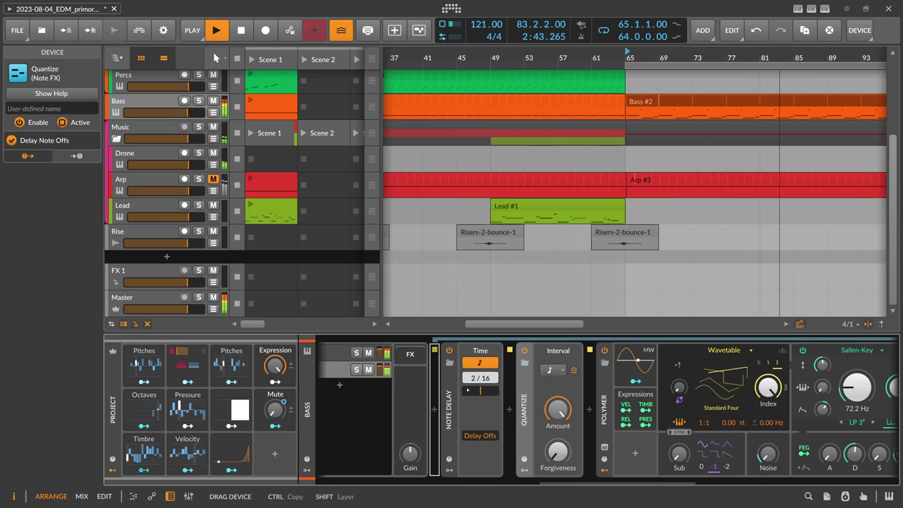
left_click_drag(525, 386, 449, 386)
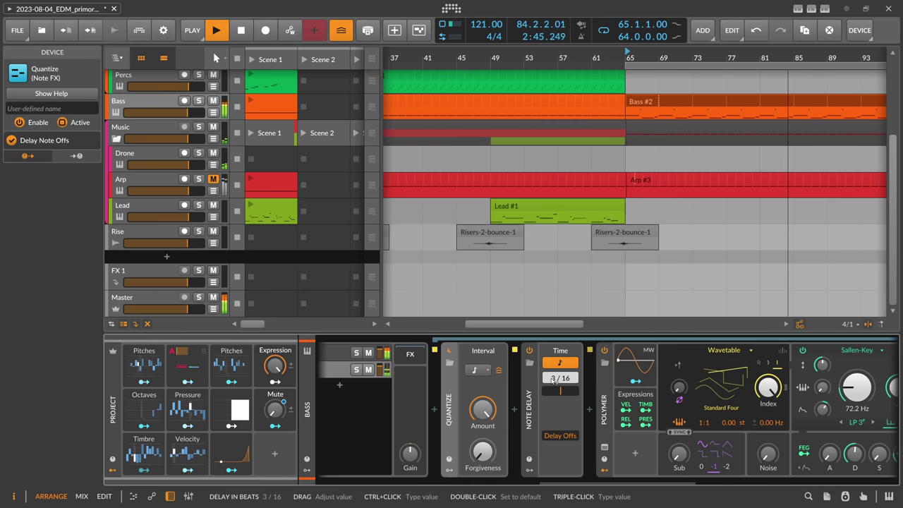
Set the second layer's Note Delay time to 2/16 and its Quantize interval to half note.
left_click(487, 371)
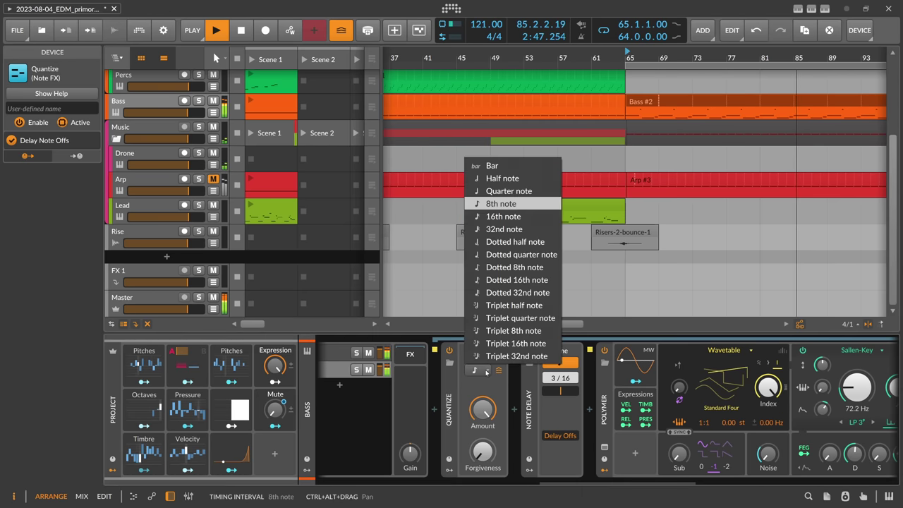
left_click(550, 378)
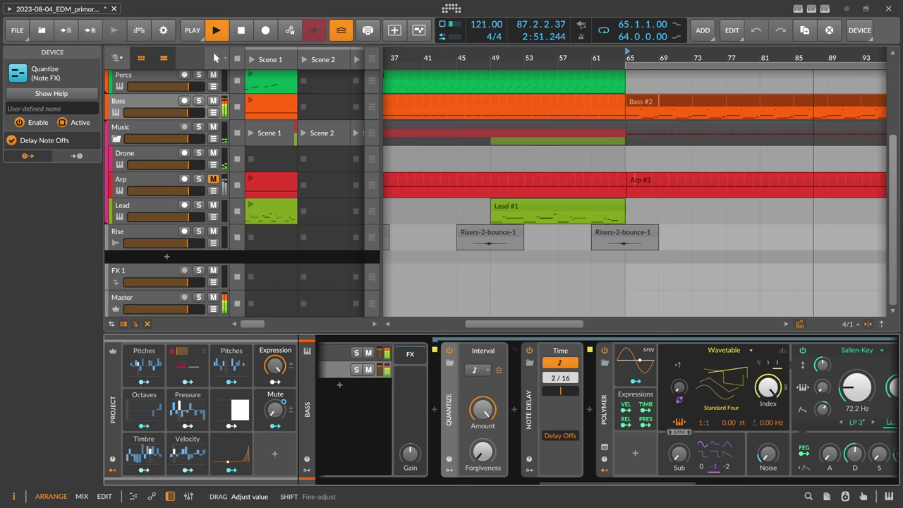
left_click(480, 370)
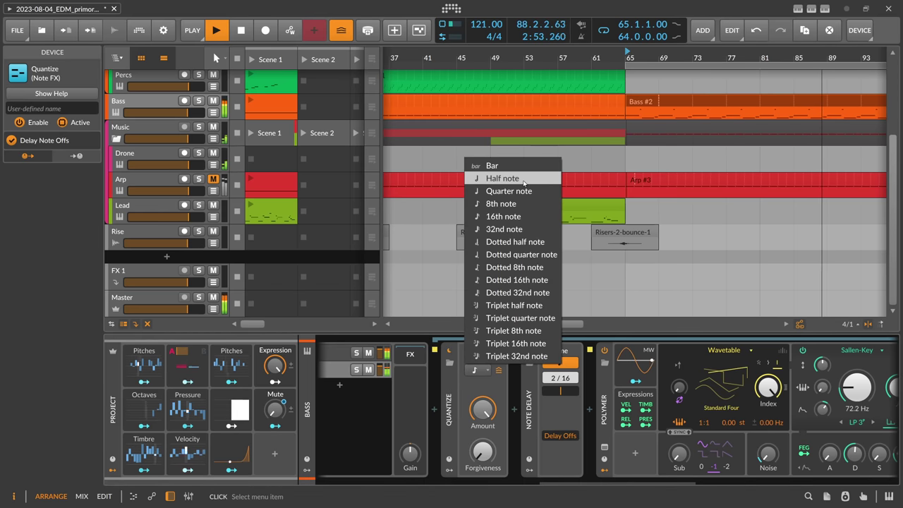
left_click(524, 180)
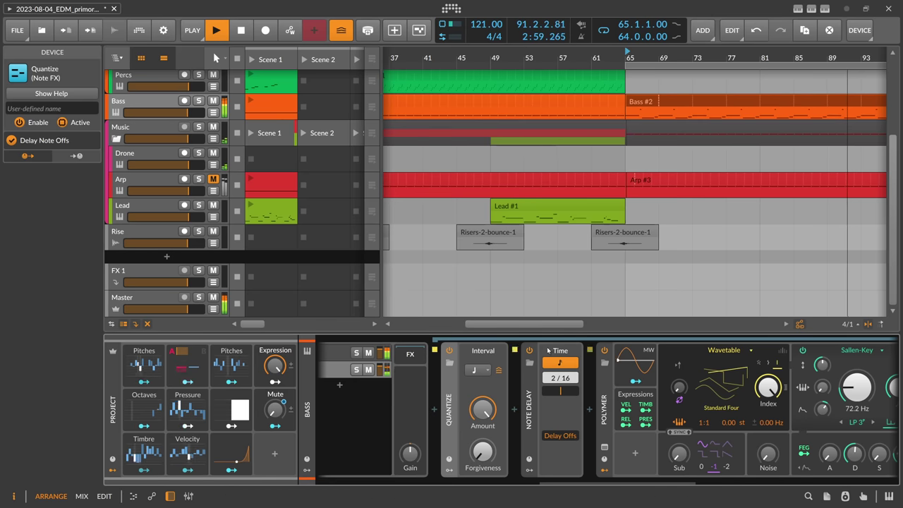
Set the second Polymer's pitch ratio to 2:1 and its filter envelope decay to about 2.01 s.
scroll(554, 408, "right", 5)
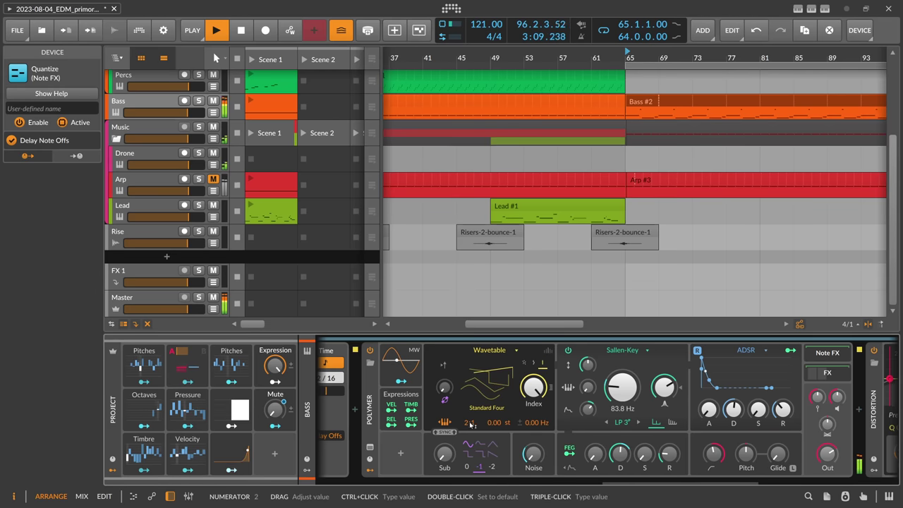
left_click_drag(588, 387, 661, 392)
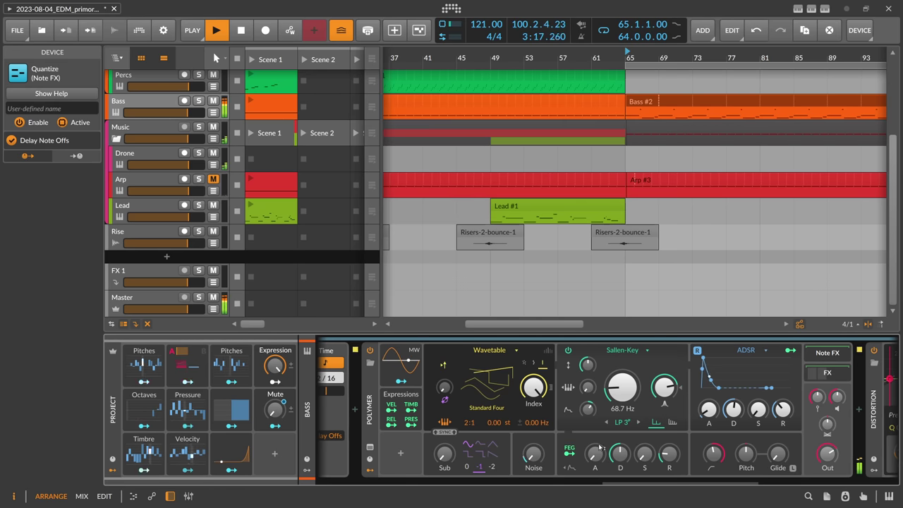
left_click_drag(621, 484, 695, 484)
left_click(619, 452)
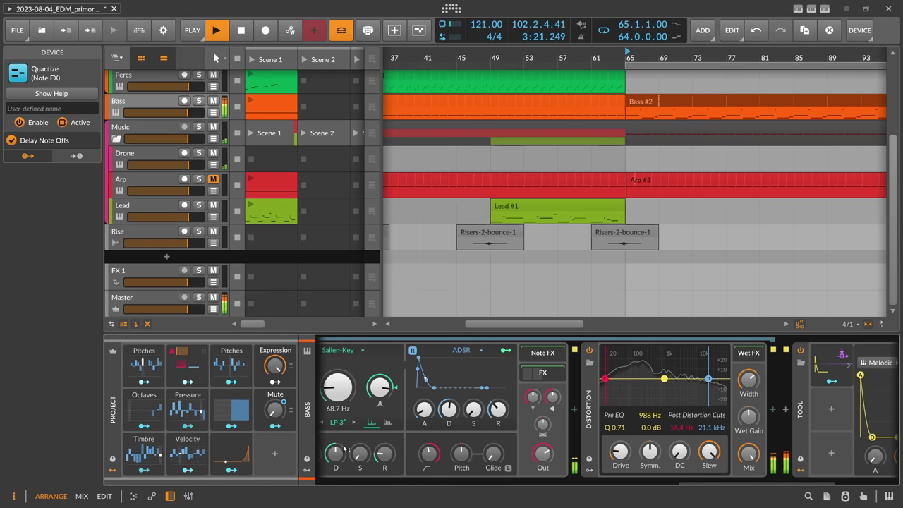
left_click_drag(335, 453, 335, 429)
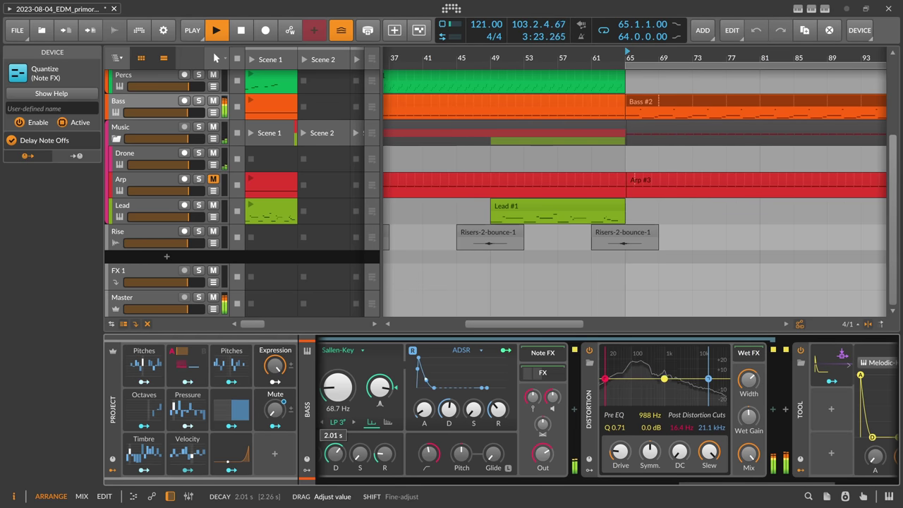
Set the second Polymer's filter envelope amount to about 42.63 st and its cutoff to 60.2 Hz.
left_click_drag(692, 485, 656, 484)
mouse_move(393, 387)
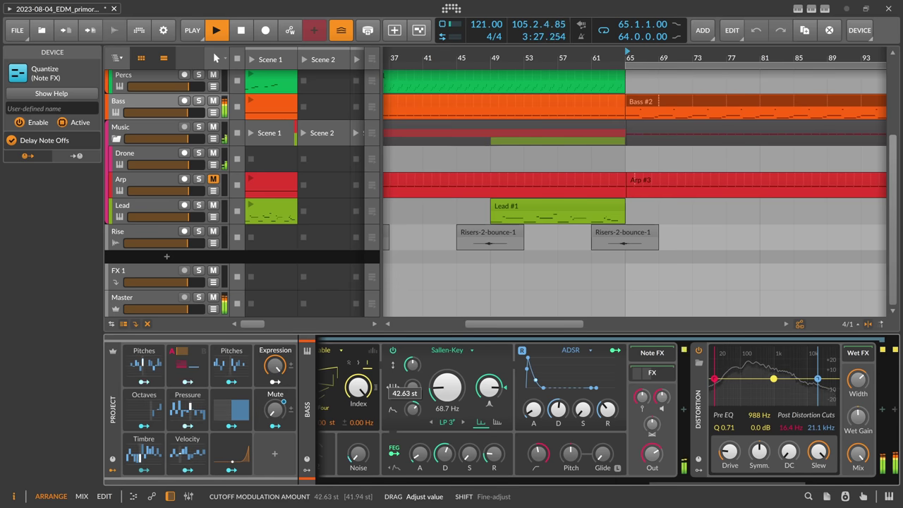
left_click_drag(446, 387, 447, 401)
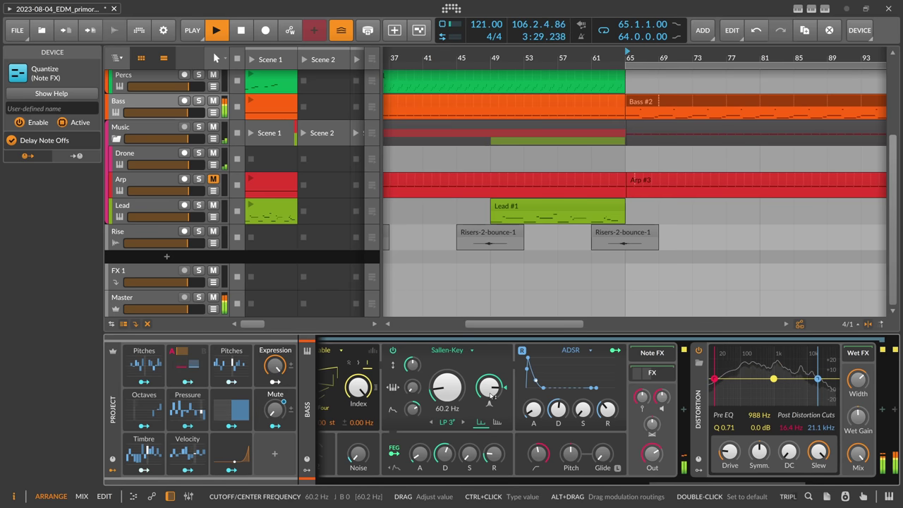
Boost the Distortion's pre-EQ band to about +5.6 dB at 1.35 kHz.
left_click_drag(538, 453, 539, 442)
left_click_drag(774, 379, 778, 373)
left_click_drag(642, 396, 643, 396)
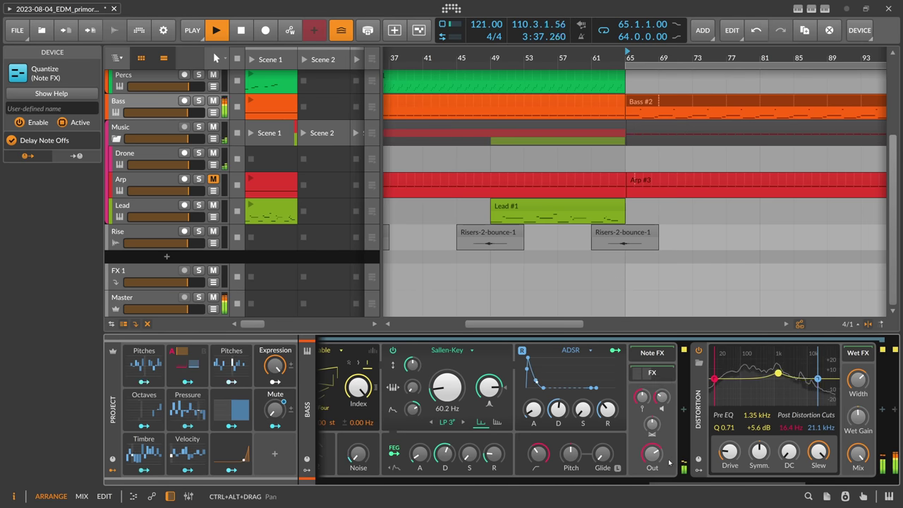
Insert a Blur audio effect after the Distortion in the second layer.
scroll(663, 420, "down", 5)
left_click(572, 409)
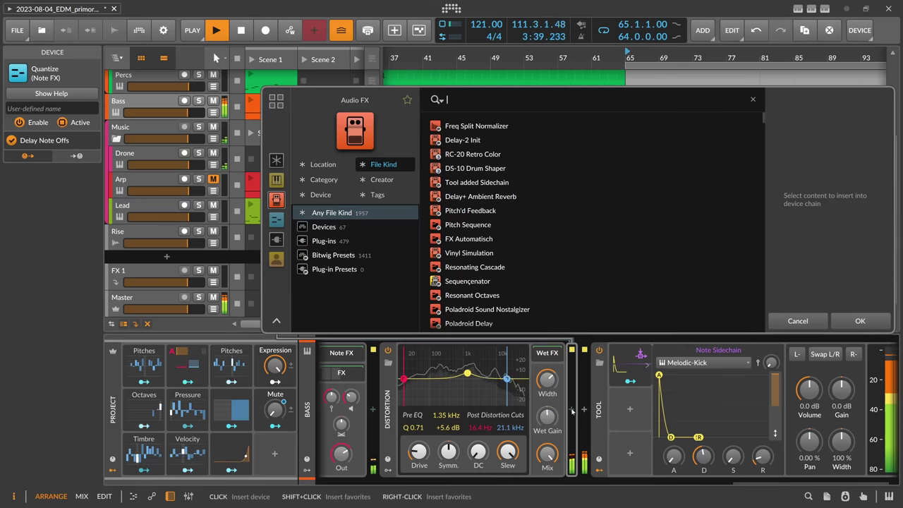
type("blur")
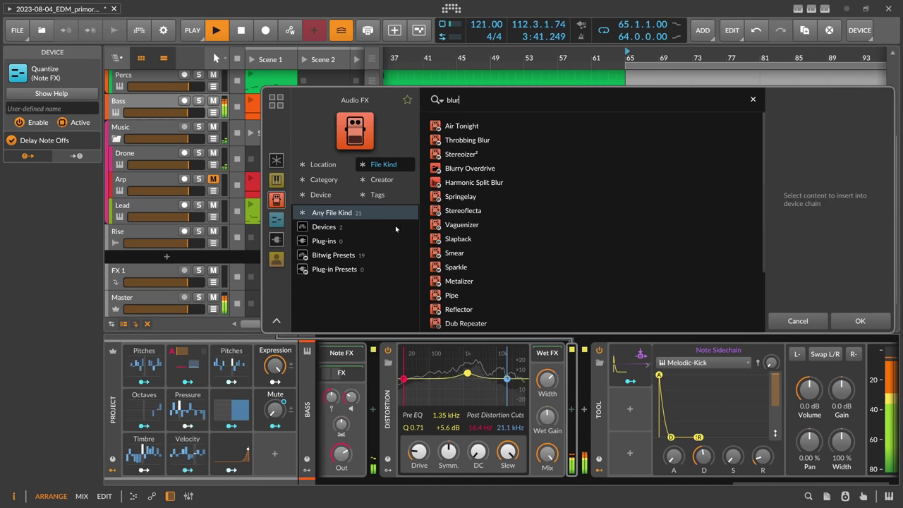
left_click(324, 226)
double_click(451, 127)
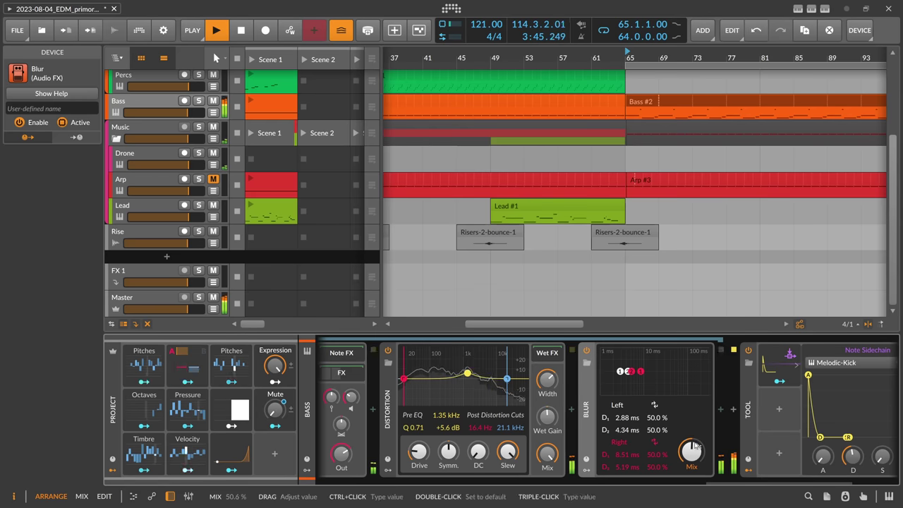
Insert an EQ-5 device after the Blur in the second bass layer.
left_click(721, 409)
type("eq")
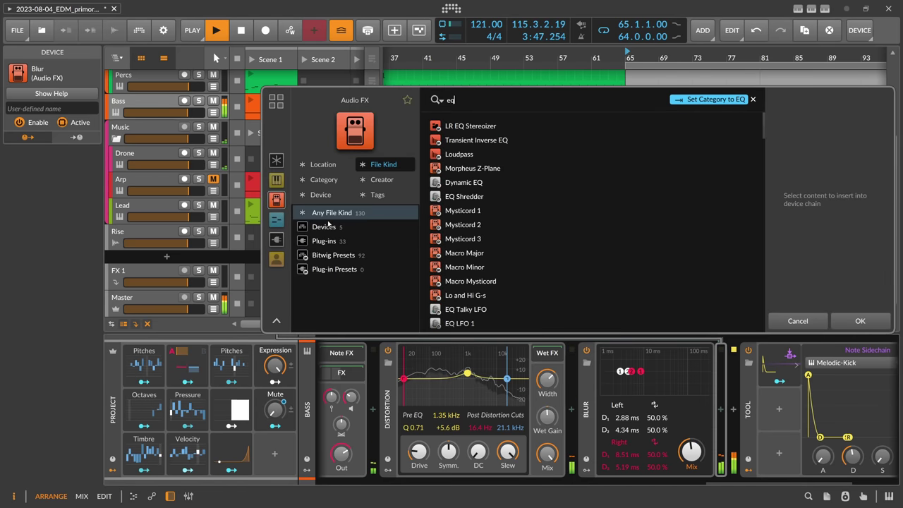
left_click(323, 226)
double_click(463, 152)
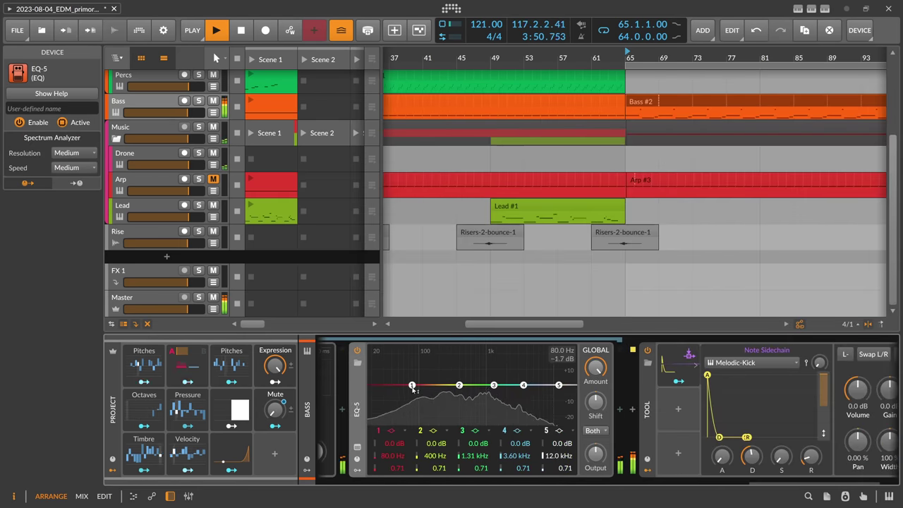
Make the EQ-5's first band a low-cut filter at 162 Hz.
left_click(391, 430)
left_click(416, 451)
left_click_drag(399, 457, 399, 441)
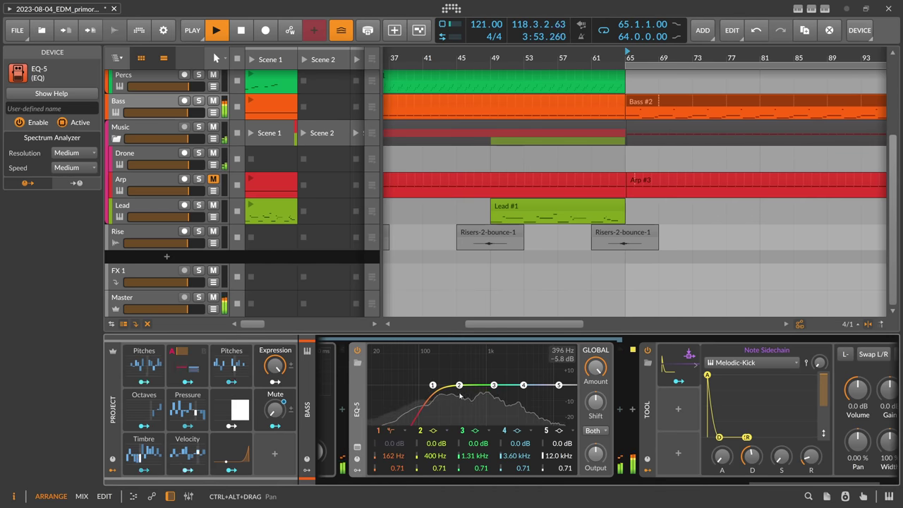
Boost the EQ-5's second band by about 11.2 dB at 3.82 kHz with a Q of 0.56, and lower its output gain to about -9.5 dB.
left_click_drag(460, 386, 476, 377)
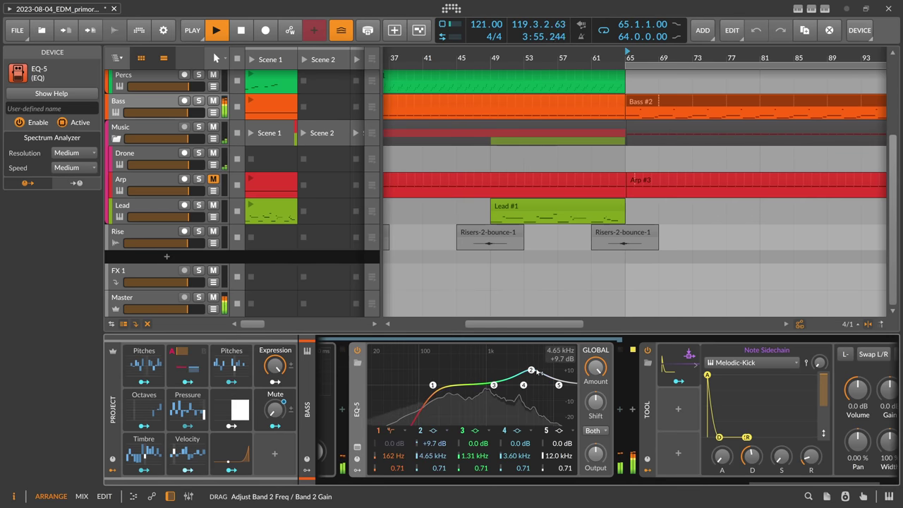
scroll(530, 368, "down", 2)
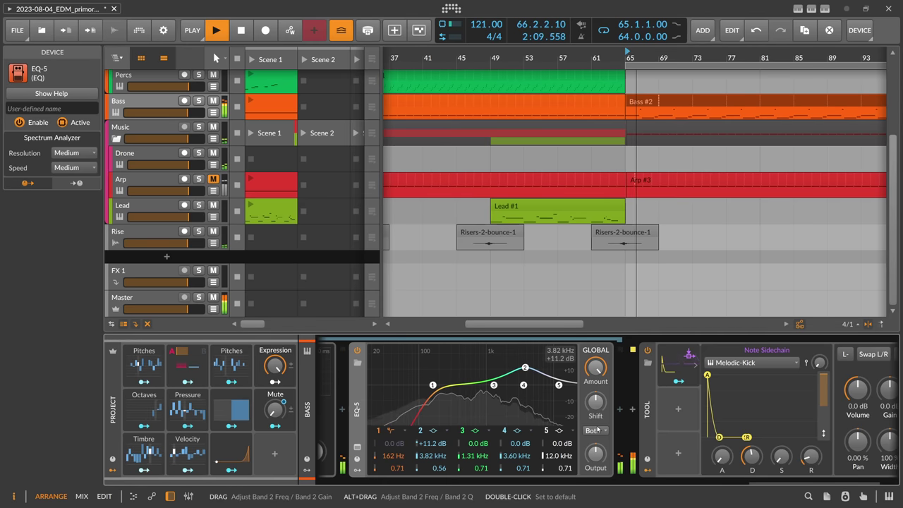
mouse_move(595, 454)
left_mouse_down()
mouse_move(596, 463)
mouse_move(595, 456)
left_mouse_up()
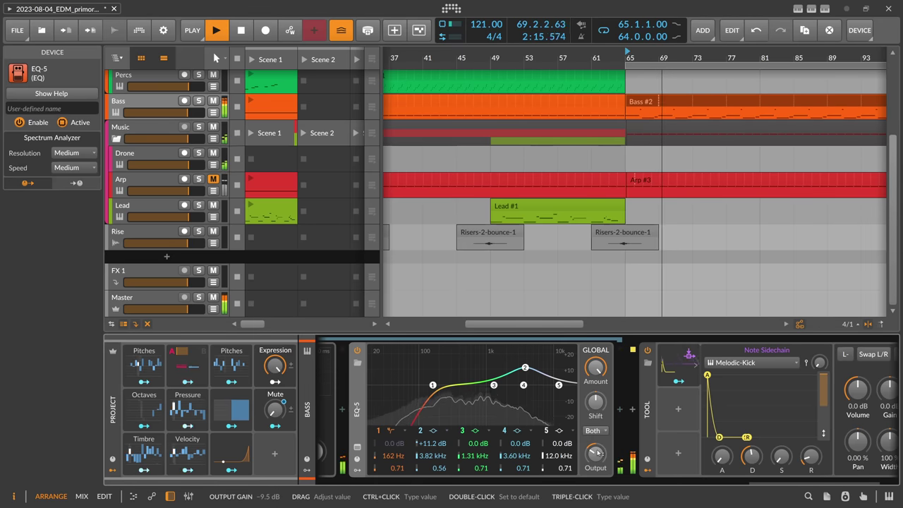
Raise the second Polymer's filter cutoff to about 72.2 Hz and load the Exported wavetable from the AAA Polarity-WT category.
left_click_drag(760, 482, 548, 482)
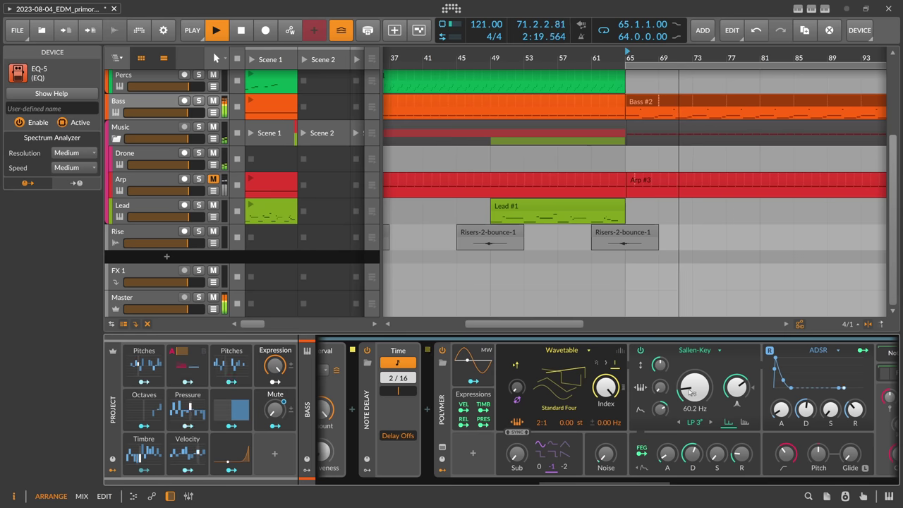
left_click_drag(693, 396, 693, 391)
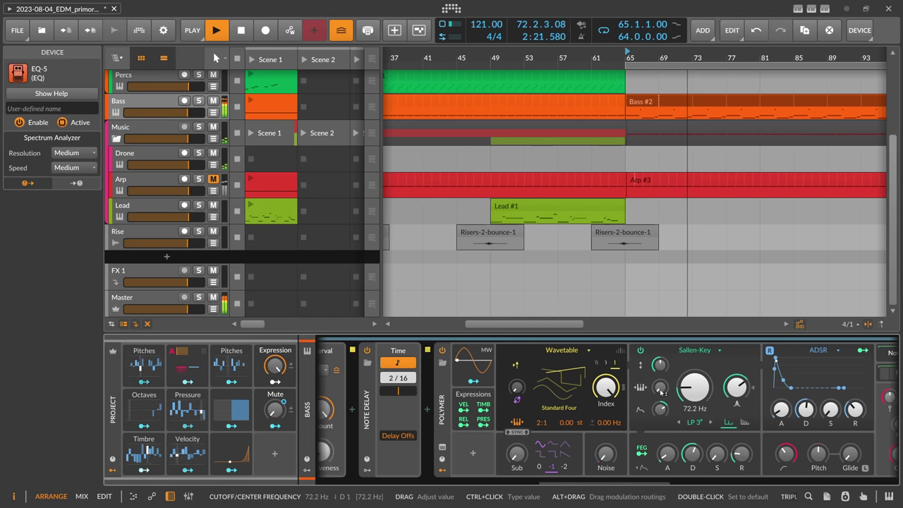
left_click(559, 385)
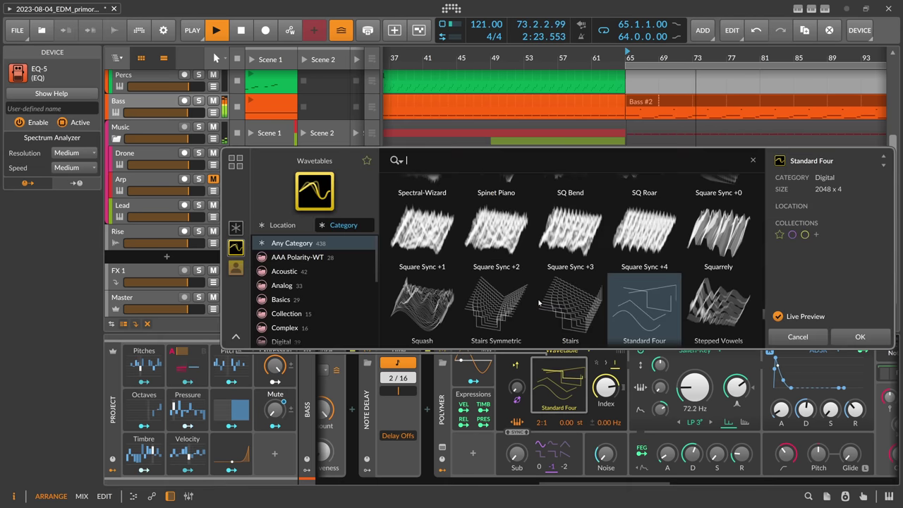
left_click(346, 258)
double_click(422, 282)
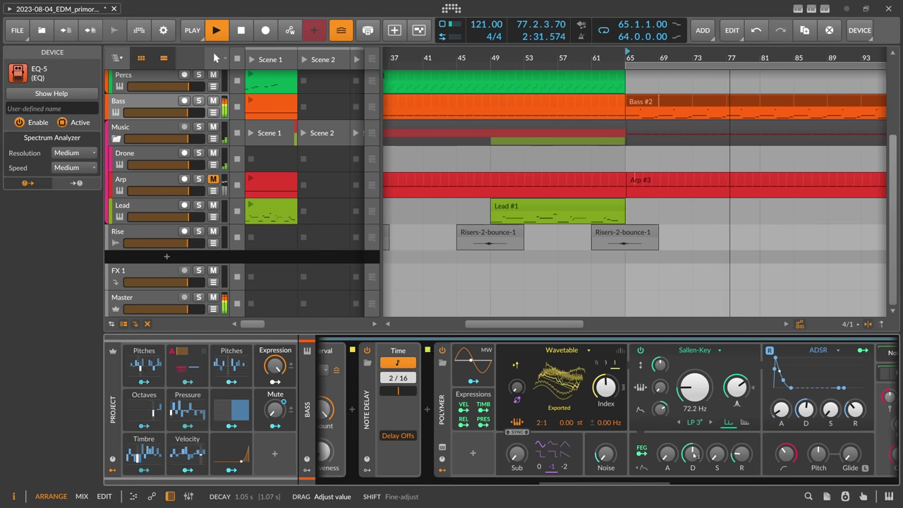
Set the second Polymer's amplitude envelope attack to about 1.61 ms and its sub oscillator octave to 0.
left_click_drag(638, 483, 705, 485)
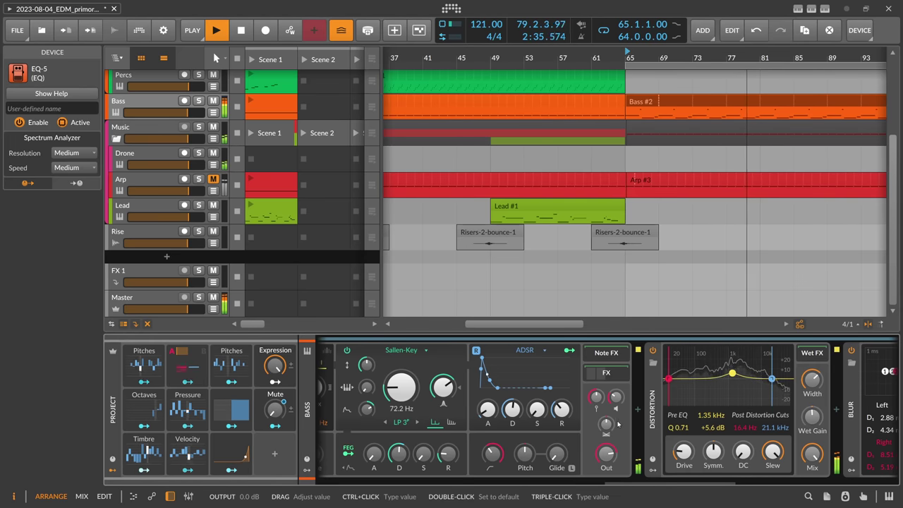
mouse_move(492, 452)
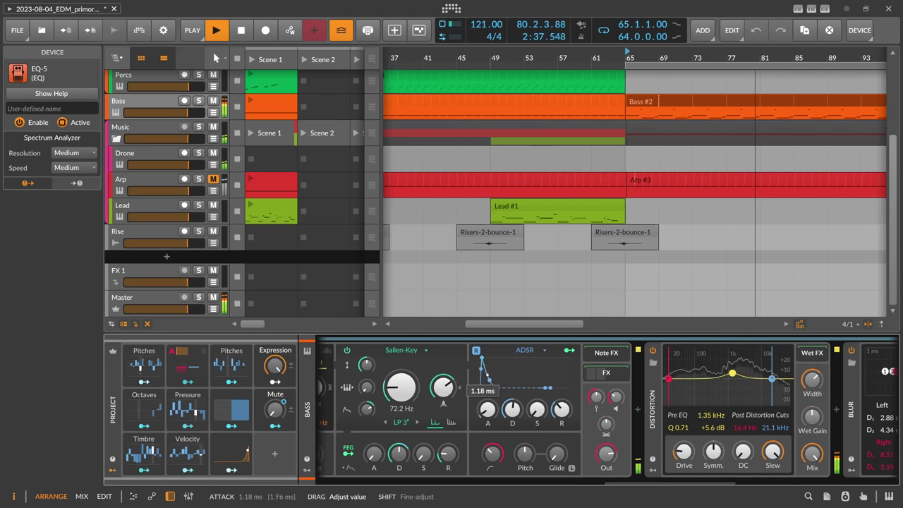
mouse_move(487, 409)
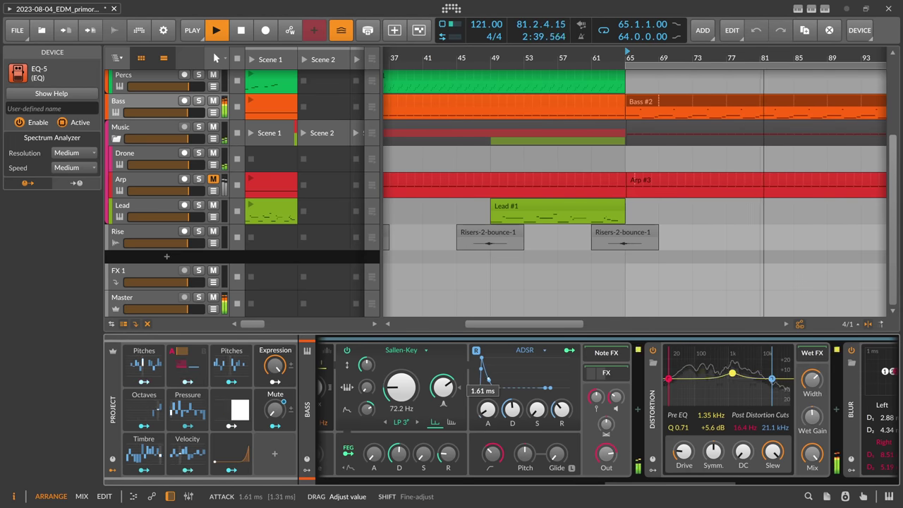
left_click_drag(608, 474, 531, 484)
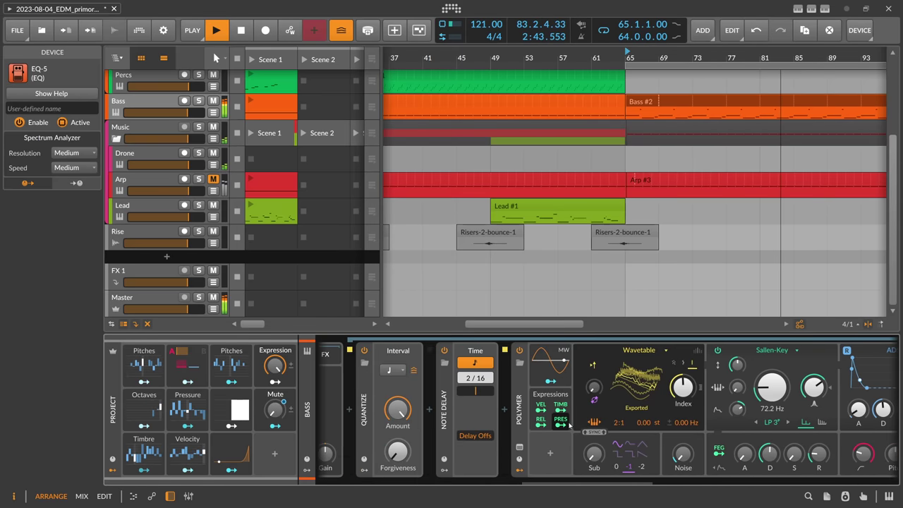
mouse_move(594, 386)
left_click_drag(594, 387, 611, 425)
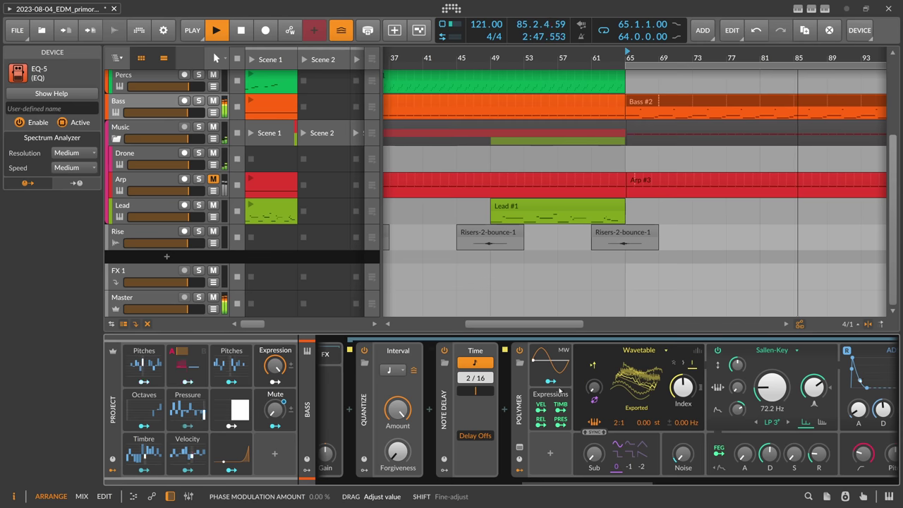
Try Note Delay times of 5/16 and 3/16 on the second bass layer.
scroll(470, 379, "up", 1)
scroll(471, 379, "up", 1)
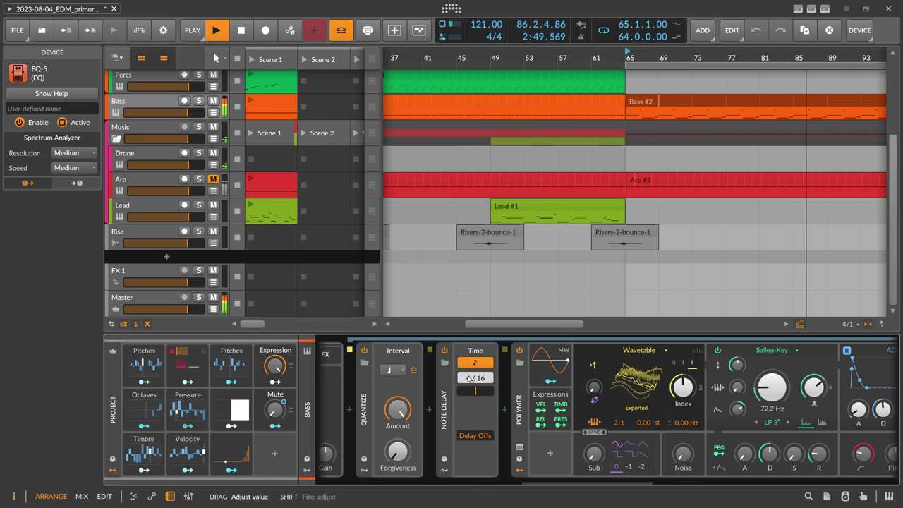
scroll(470, 379, "down", 1)
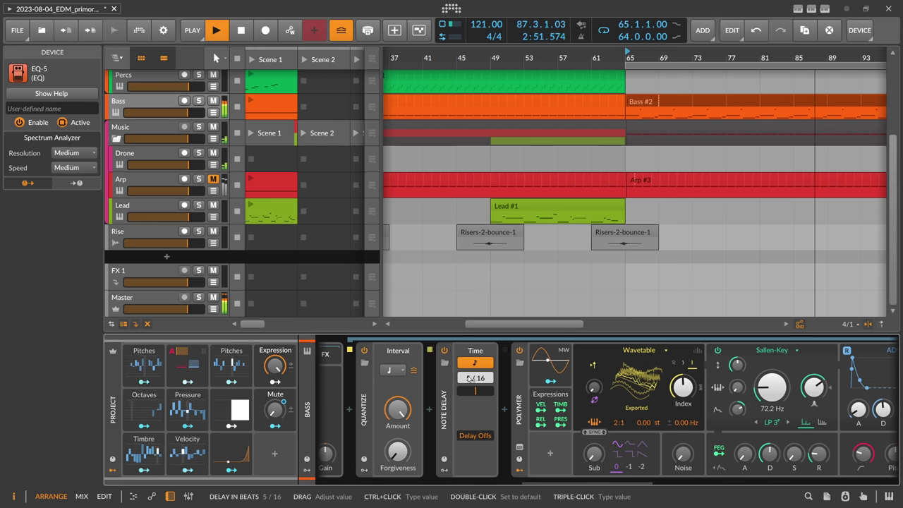
scroll(473, 379, "down", 1)
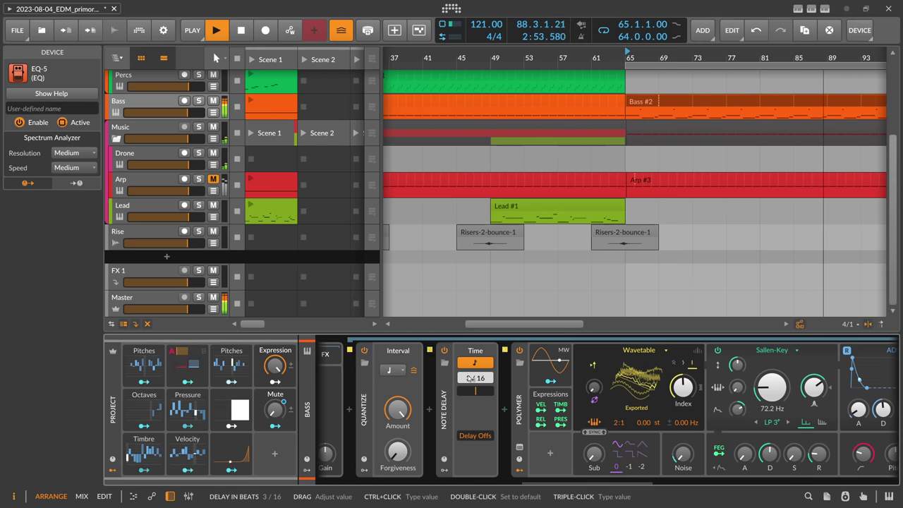
scroll(509, 372, "left", 3)
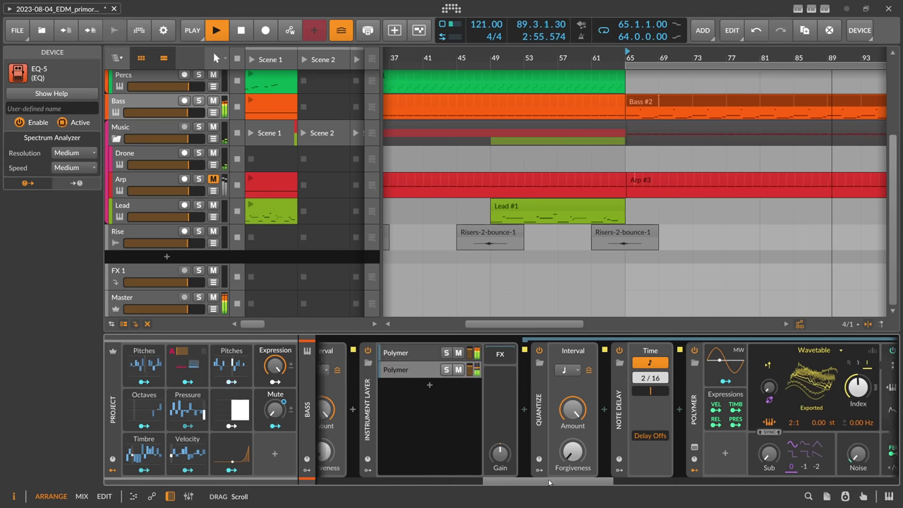
Automate the second Polymer layer's mute so it is on up to bar 65 and off from there.
left_click(506, 370)
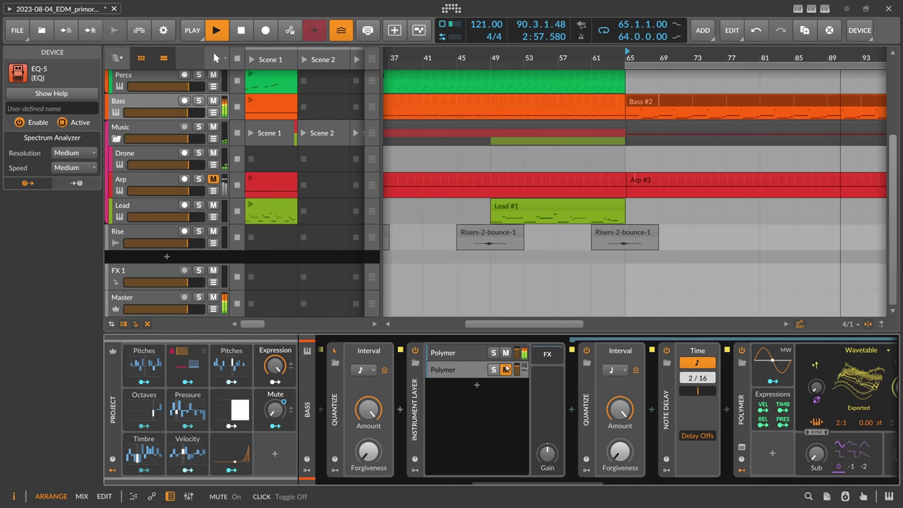
scroll(640, 56, "down", 3)
key("space")
scroll(477, 310, "down", 1)
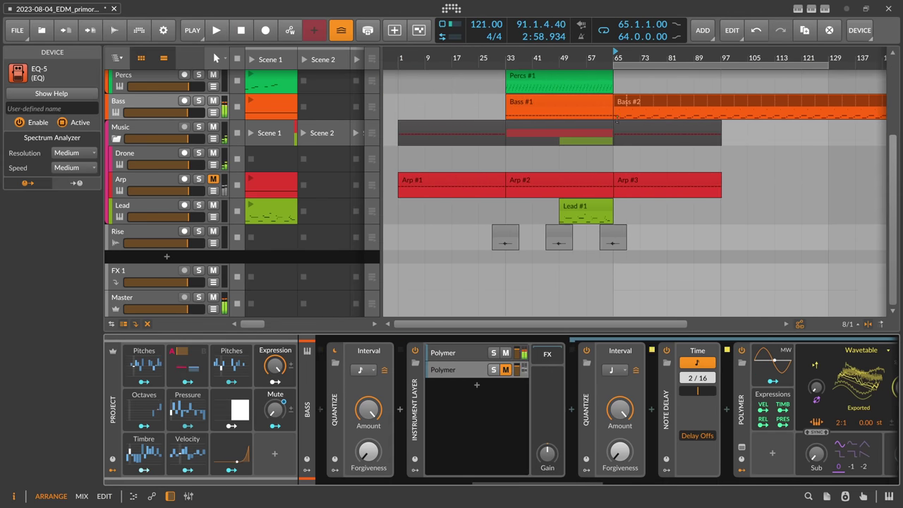
left_click(444, 370)
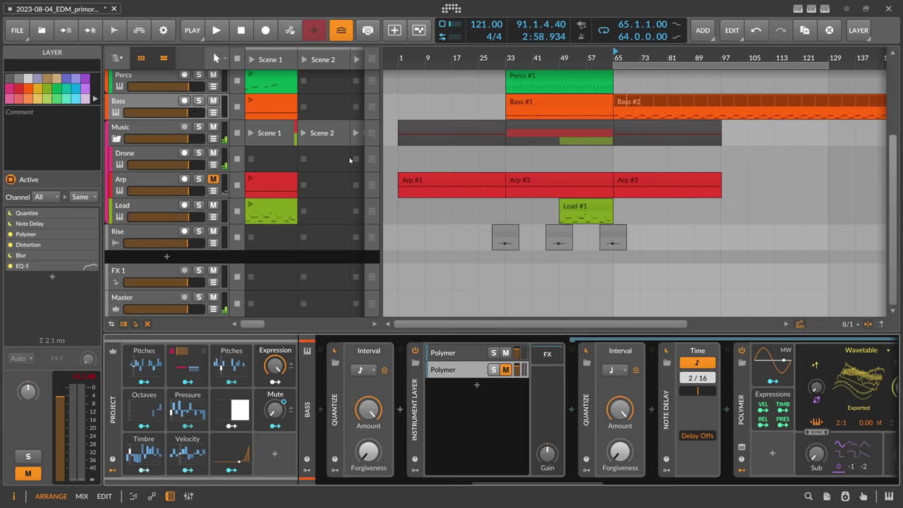
left_click(213, 112)
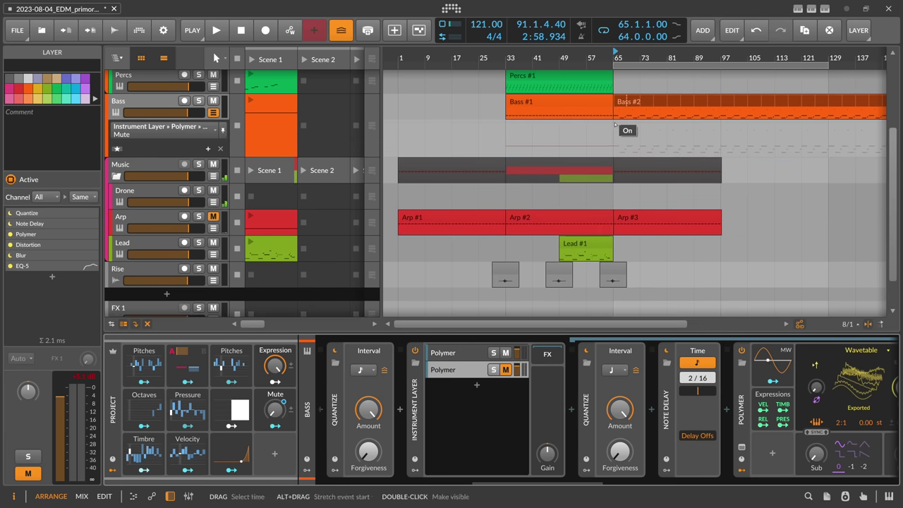
left_click(613, 122)
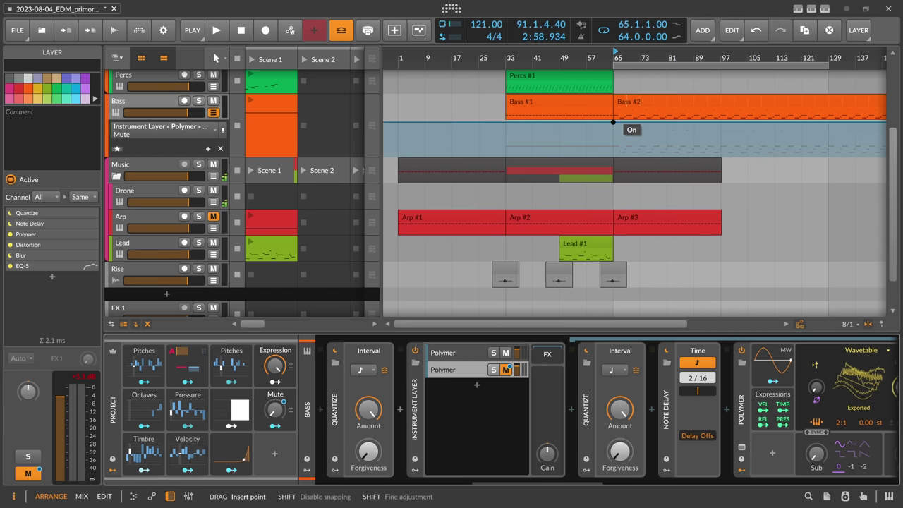
left_click_drag(614, 123, 614, 153)
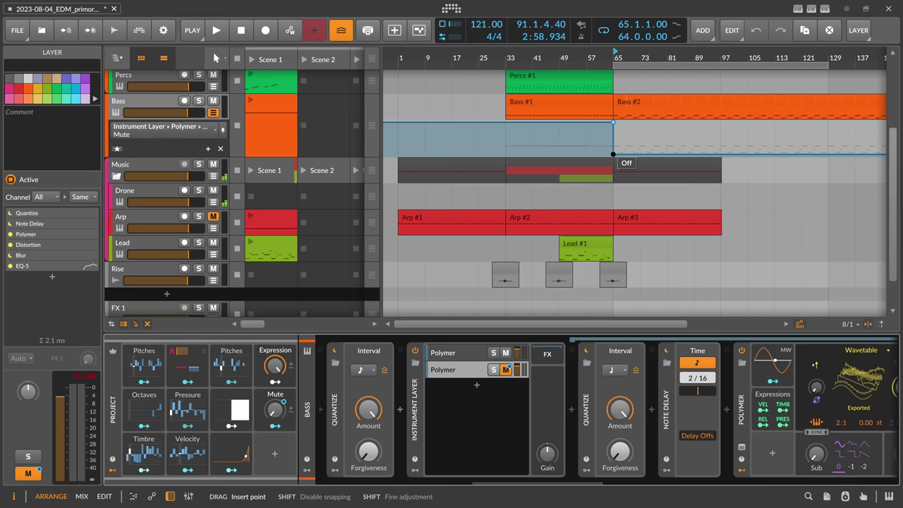
Play back from bar 65 and from bar 33 to check the layer's mute automation, and close the Bass automation lane.
key("space")
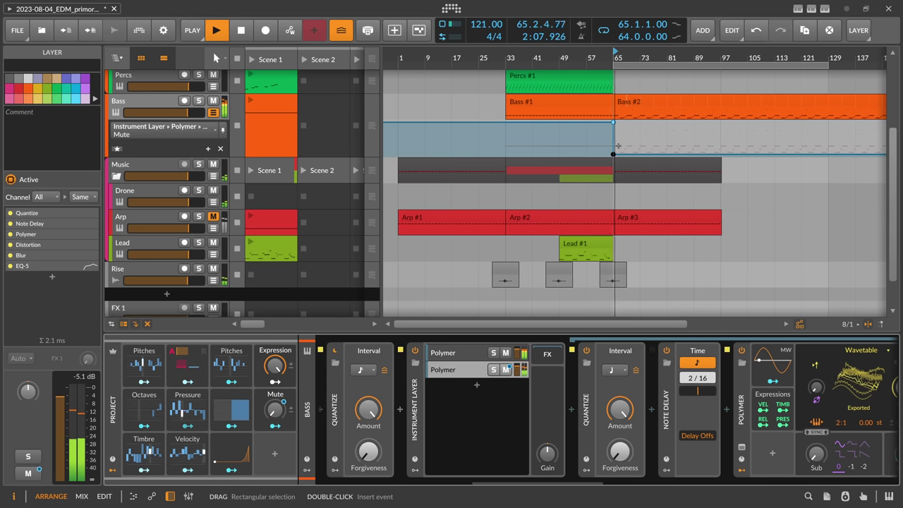
mouse_move(628, 58)
left_mouse_down()
mouse_move(628, 85)
mouse_move(643, 76)
mouse_move(643, 52)
left_mouse_up()
scroll(620, 139, "up", 5)
scroll(621, 139, "down", 4)
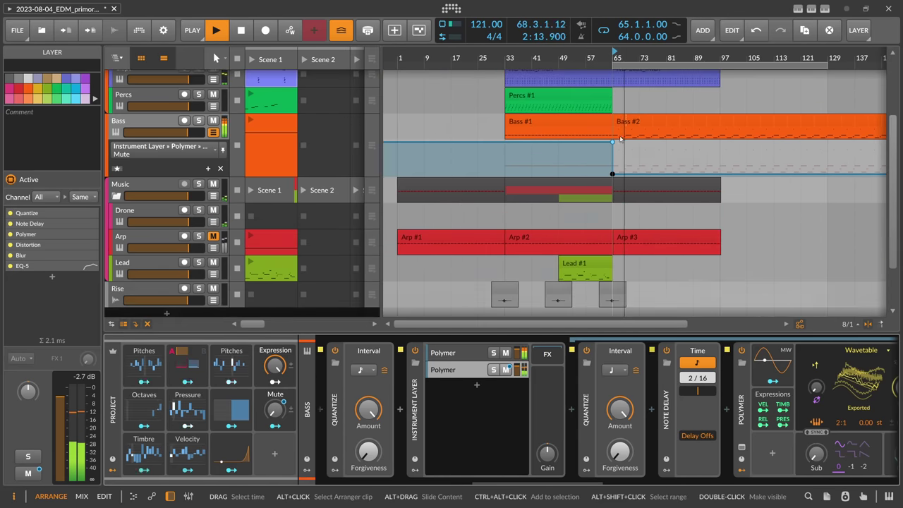
scroll(620, 139, "up", 4)
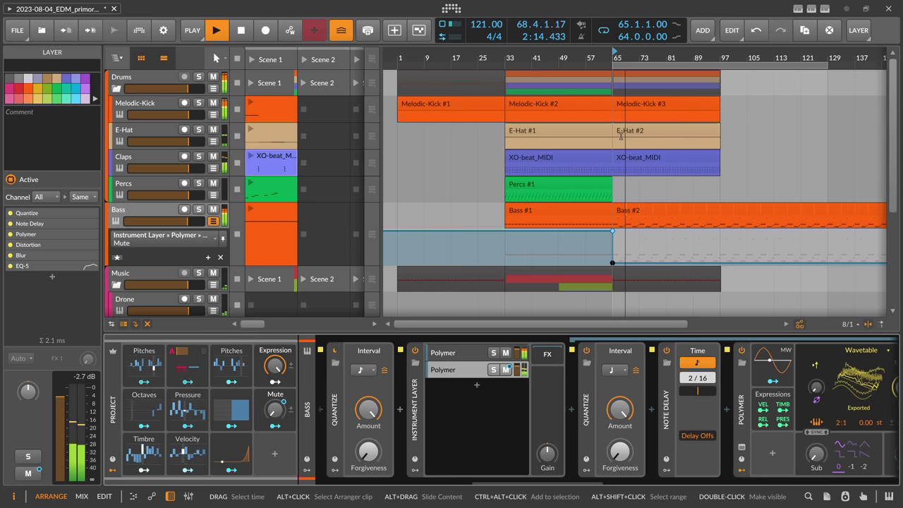
left_click(504, 58)
left_click(505, 370)
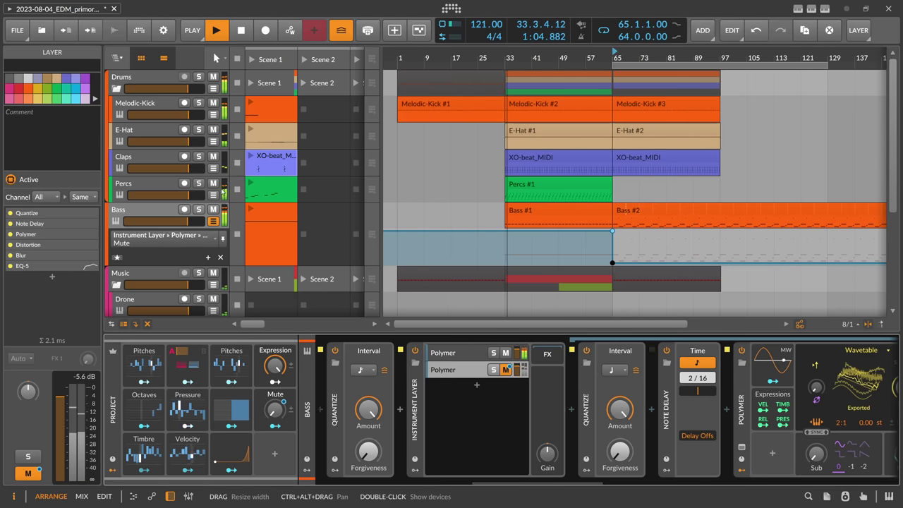
left_click(220, 257)
Add a new instrument track below Rise loaded with the XO Rides Only Init preset.
scroll(167, 257, "down", 4)
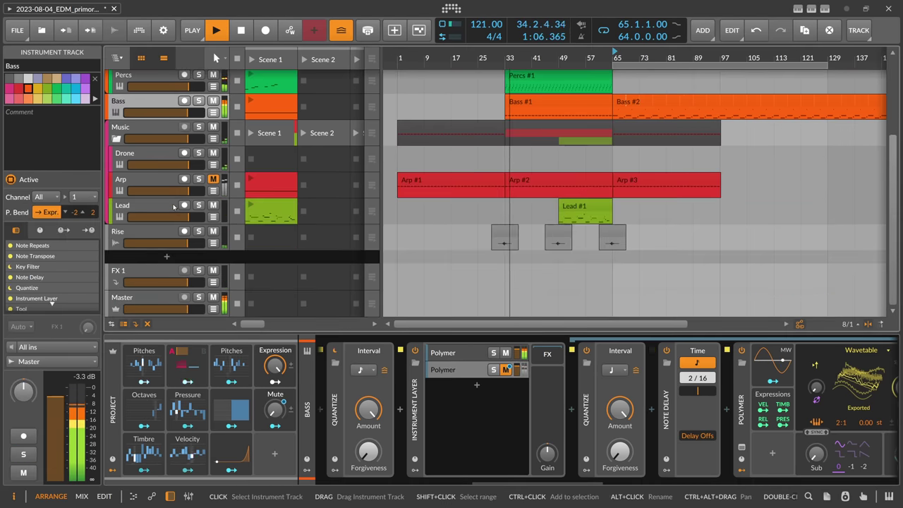
left_click(167, 257)
type("rides")
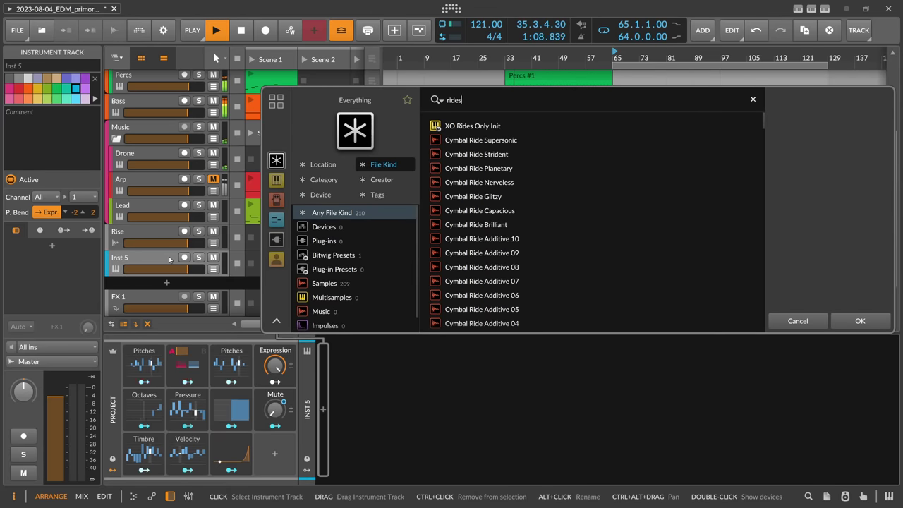
left_click(455, 126)
left_click(213, 51)
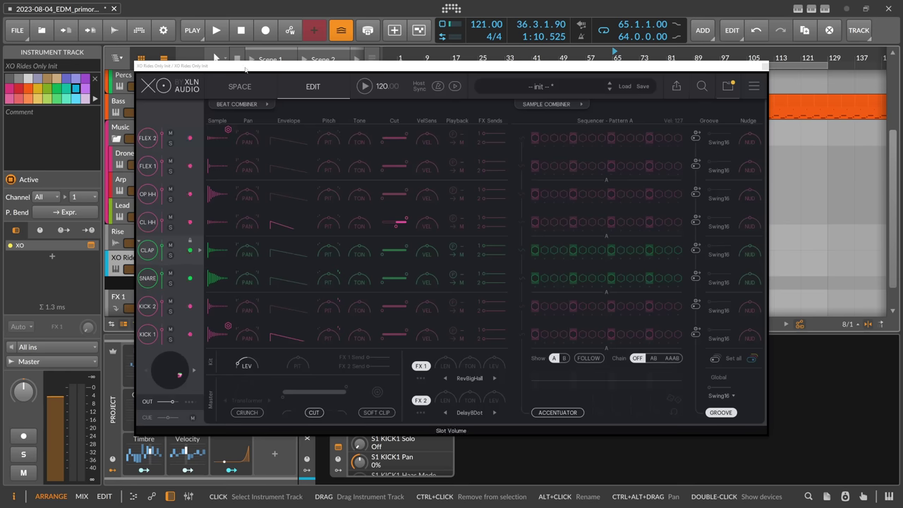
Audition XO's drum slots, including Kick 1, Flex 1 and Flex 2, with its window moved clear of the track headers.
left_click_drag(351, 73, 520, 53)
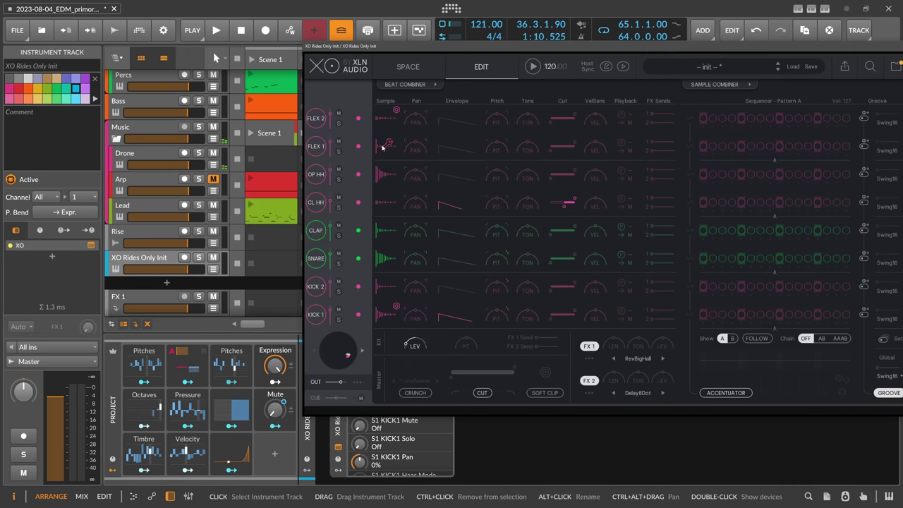
left_click(318, 315)
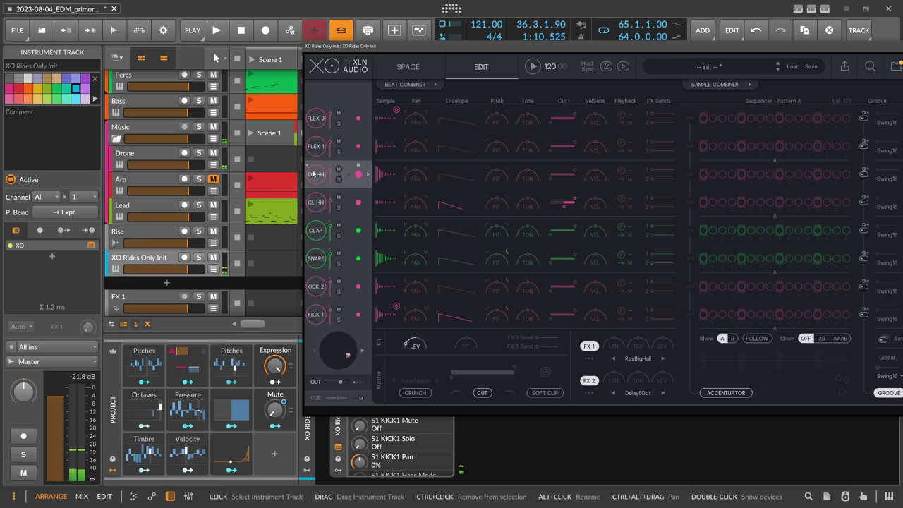
left_click(317, 145)
left_click(316, 119)
left_click_drag(863, 65, 750, 71)
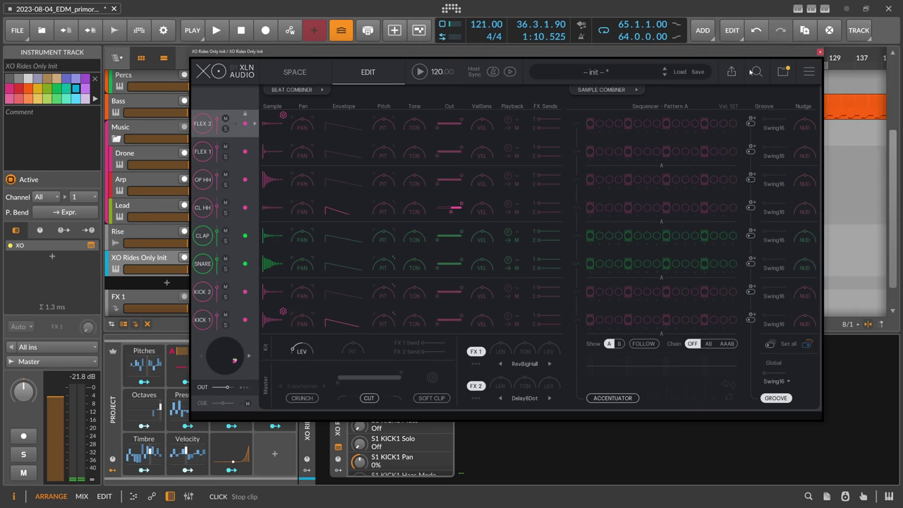
Create a Scene 1 launcher clip on the XO Rides Only Init track and draw a 1/16 note at C1 on its first beat.
left_click(819, 53)
left_click(266, 263)
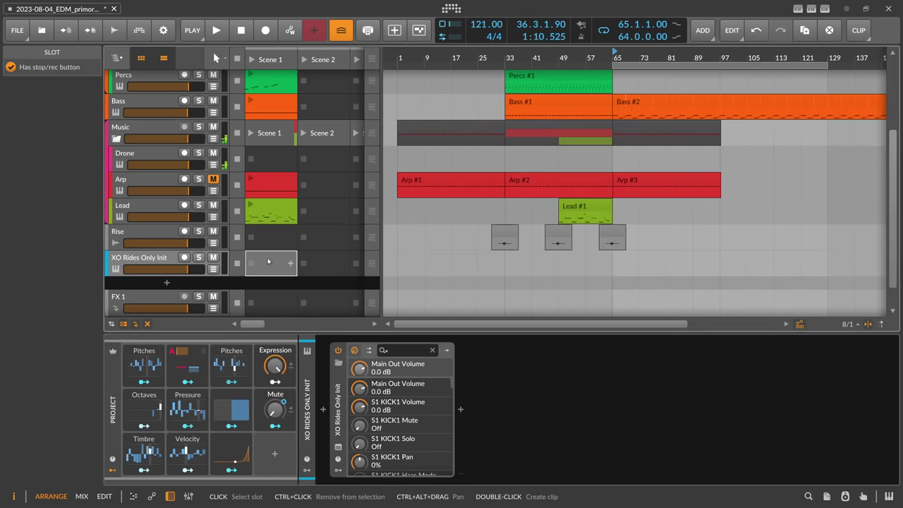
double_click(266, 264)
double_click(266, 263)
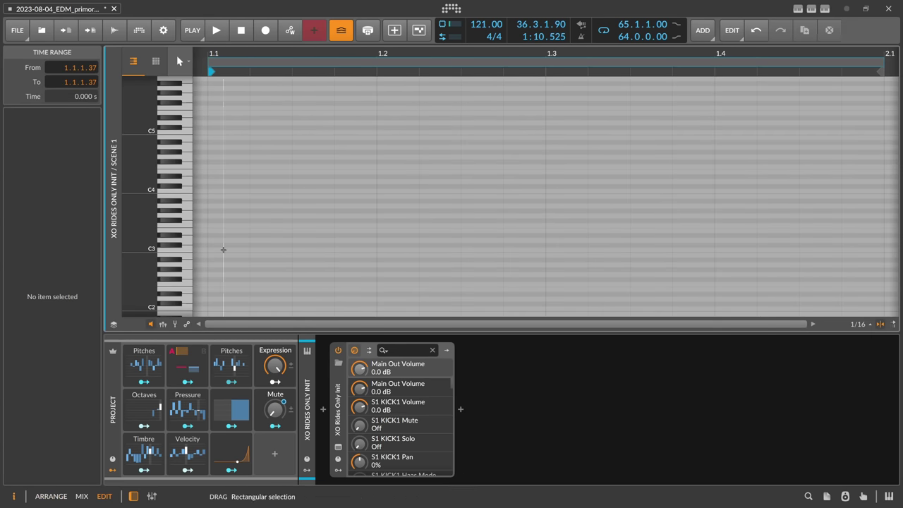
double_click(223, 250)
key("shift+Down")
key("shift+Down")
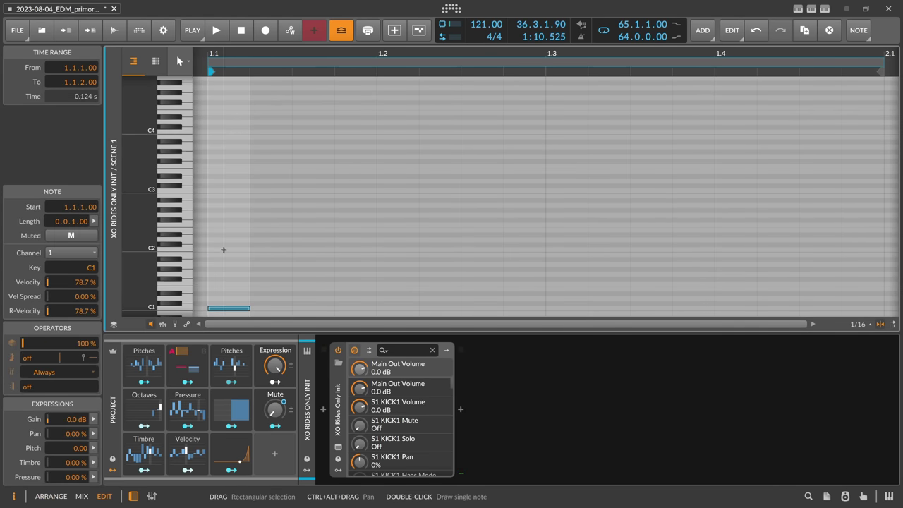
Duplicate the C1 note three times to fill the first beat and shorten the clip's loop to one beat.
left_click(267, 282)
key("ctrl+a")
key("ctrl+d")
key("ctrl+d")
key("ctrl+d")
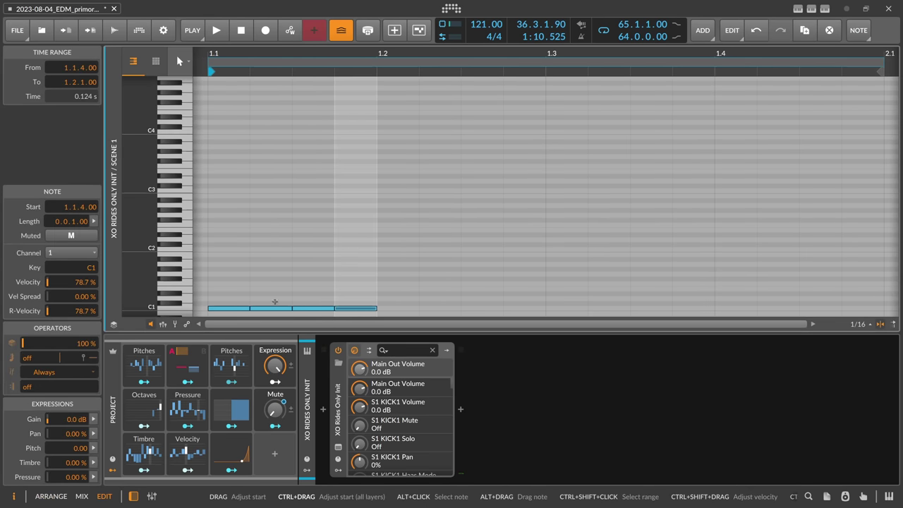
left_click_drag(422, 64, 424, 51)
left_click_drag(655, 64, 397, 65)
Show the clip's note velocities, lower those of the second and fourth notes, and start playback.
scroll(263, 272, "down", 3)
left_click(163, 324)
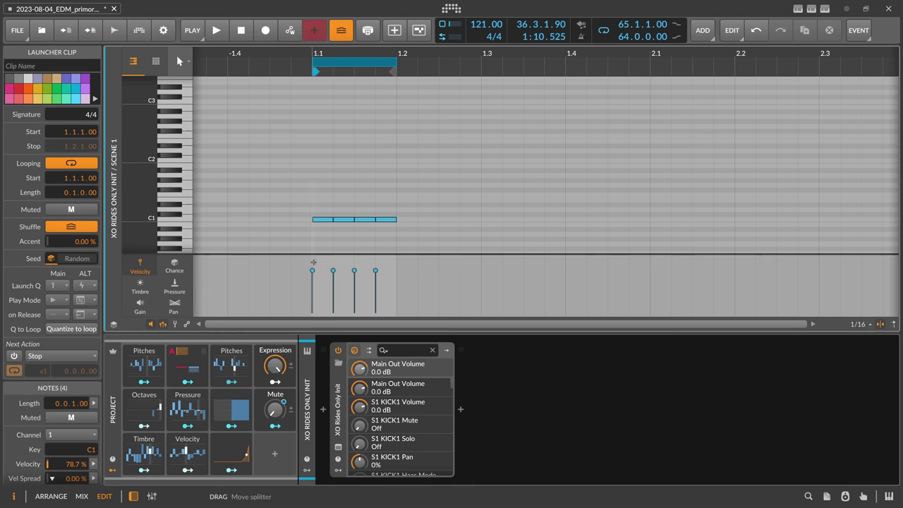
left_click(350, 275)
key("space")
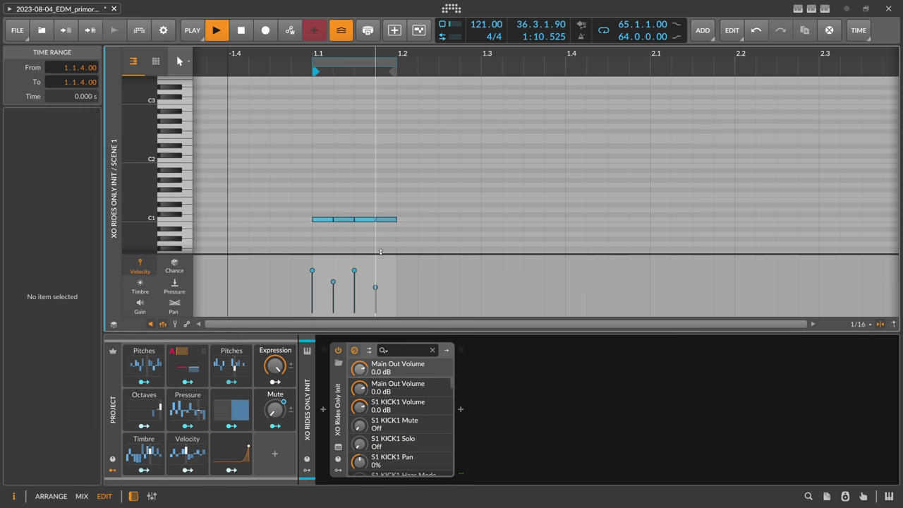
Return to the arrangement and add a Peak Limiter after XO on the XO Rides Only Init track.
key("alt+1")
left_click(156, 259)
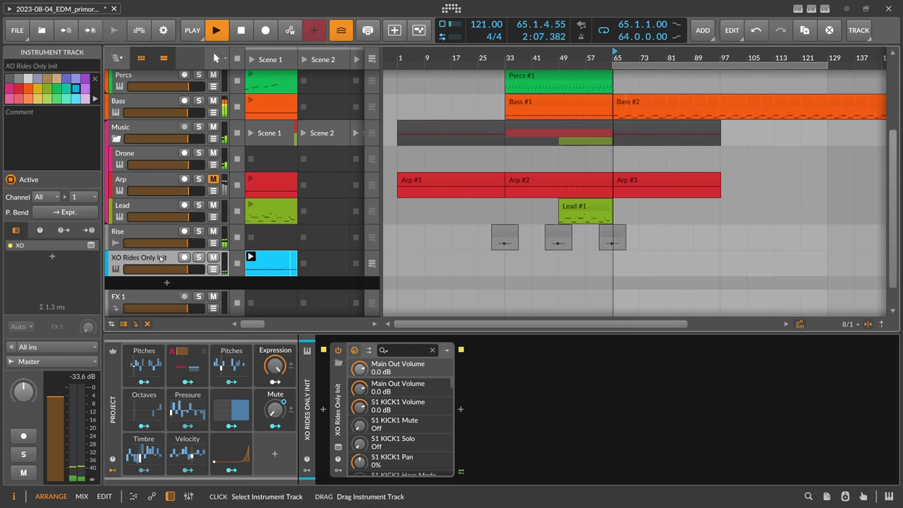
left_click(460, 408)
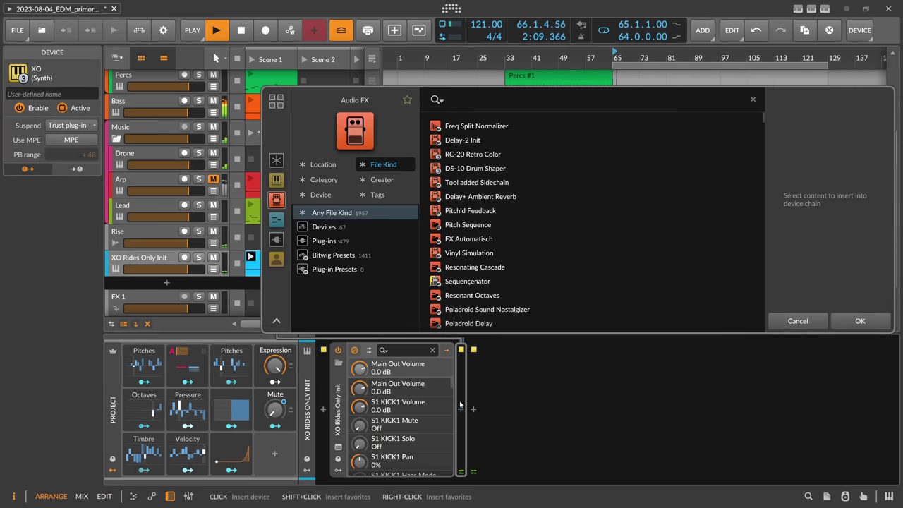
type("peak")
key("Down")
key("Down")
key("Down")
key("Up")
key("Return")
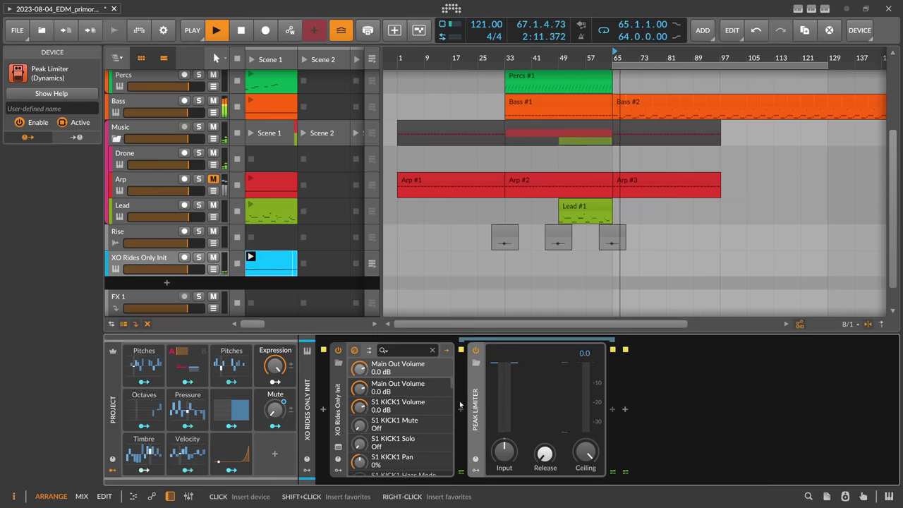
Raise XO's kit level to -0.4 dB and step the Kick 1 slot through similar samples.
key("alt+p")
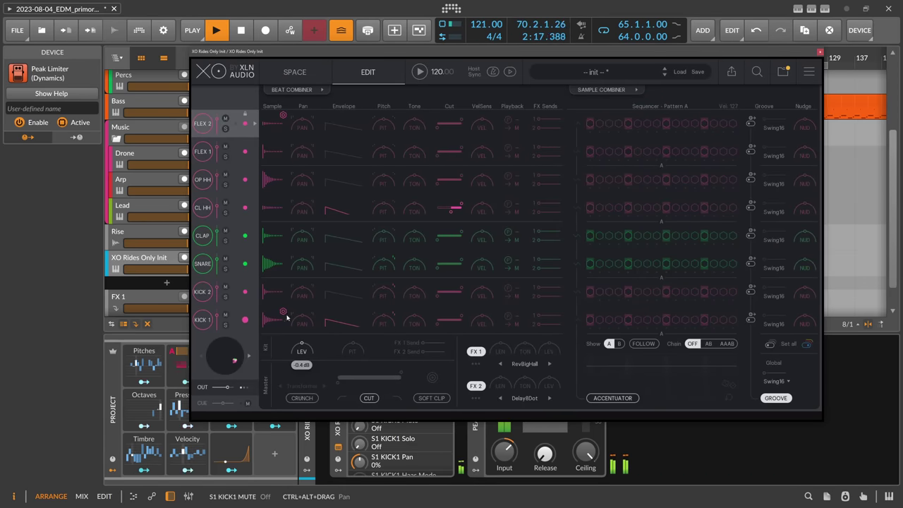
left_click(255, 320)
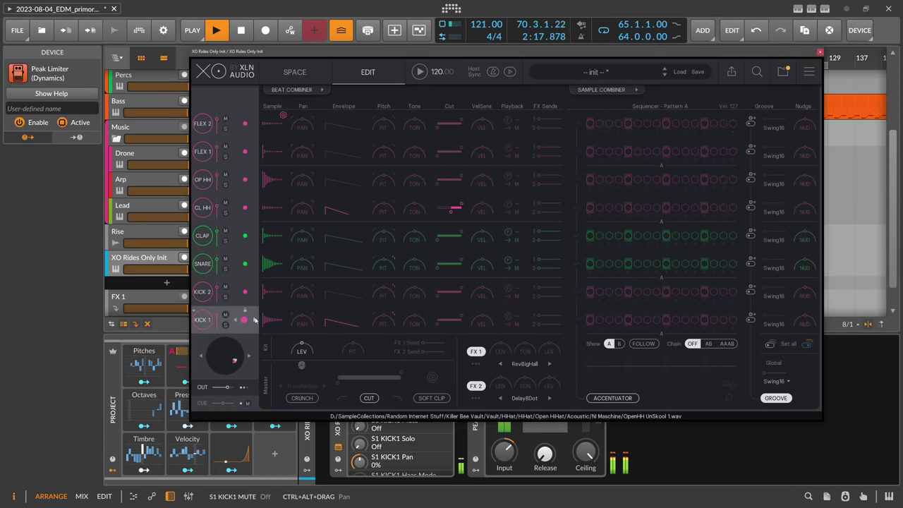
left_click(255, 320)
left_click(255, 320)
left_click(256, 320)
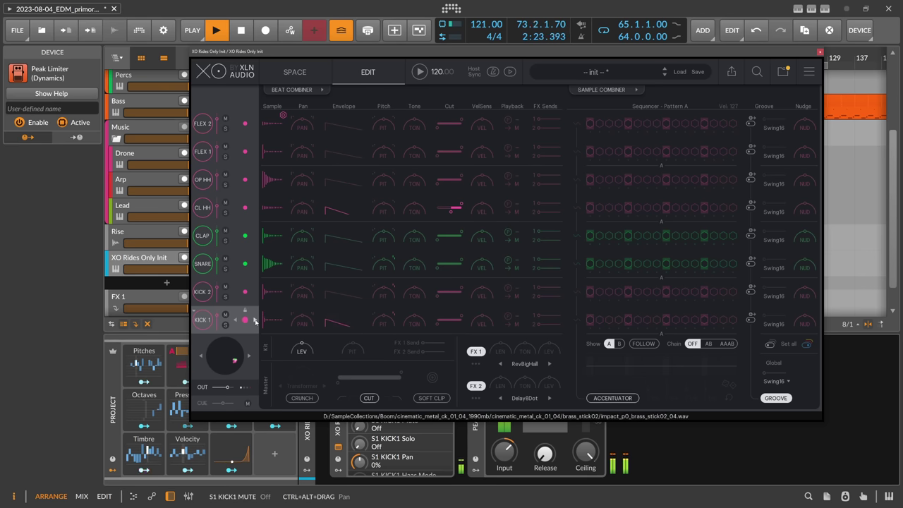
Search XO's hot swap browser for "ride", load JM_Ride4.wav into Kick 1, and close the plug-in window.
left_click(252, 322)
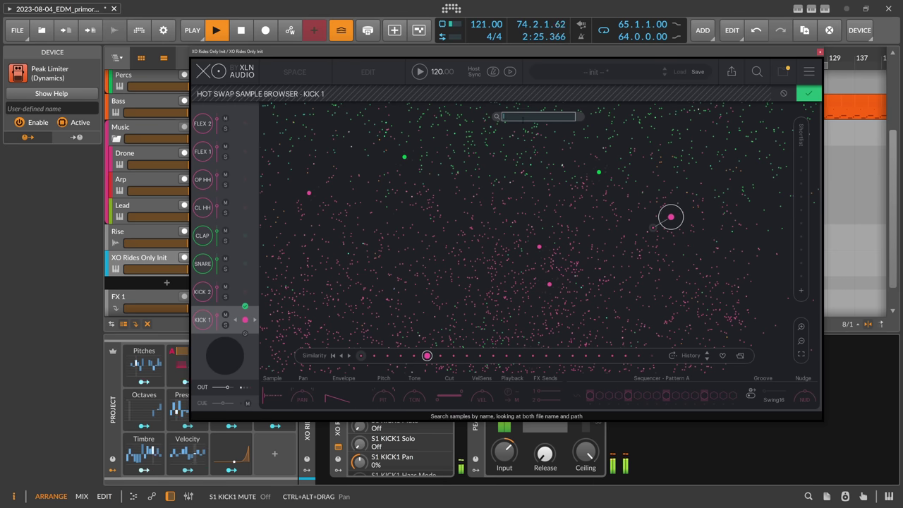
left_click(642, 230)
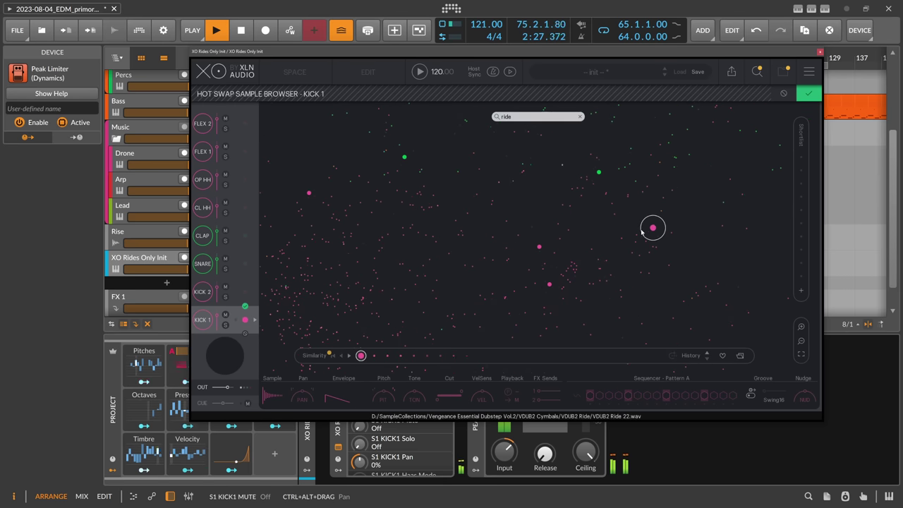
left_click(706, 227)
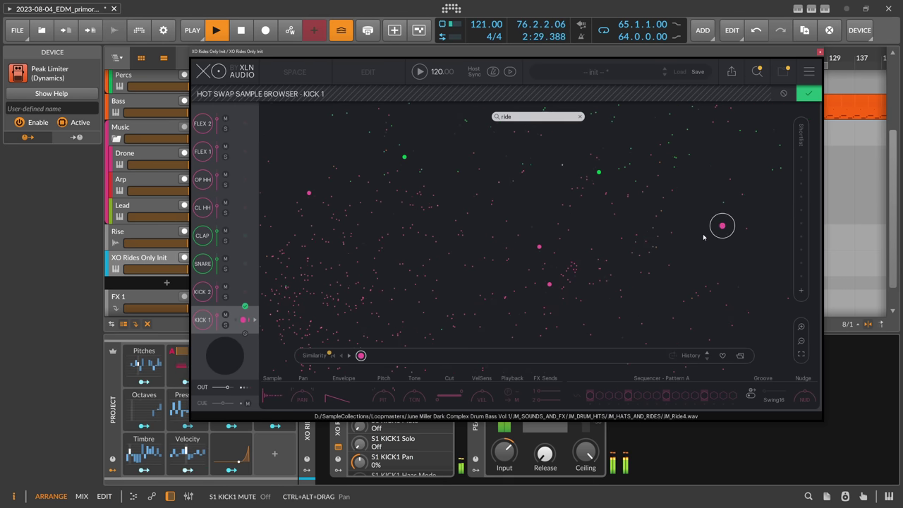
left_click(809, 94)
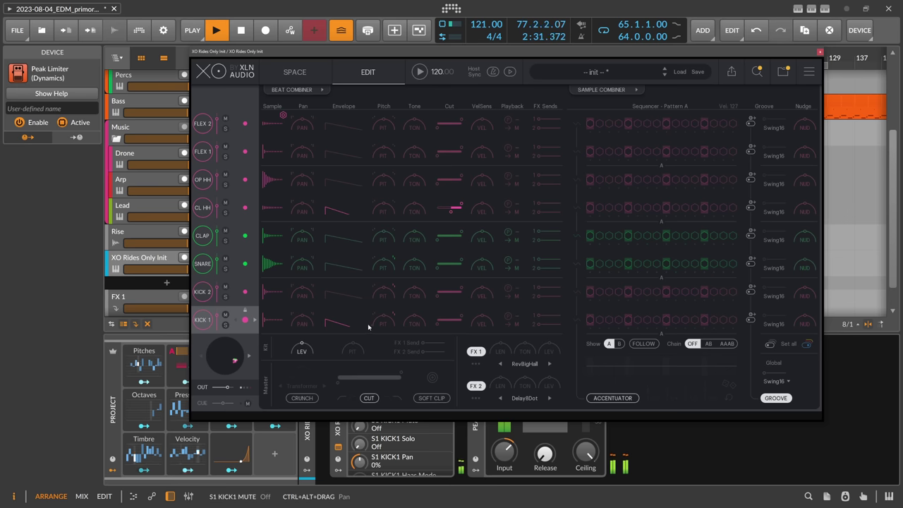
left_click(820, 52)
Reshape the ride clip's accents by setting velocity to 59.4% on the first note and 71.2% on the fourth, and lowering the third's neighbours.
double_click(275, 258)
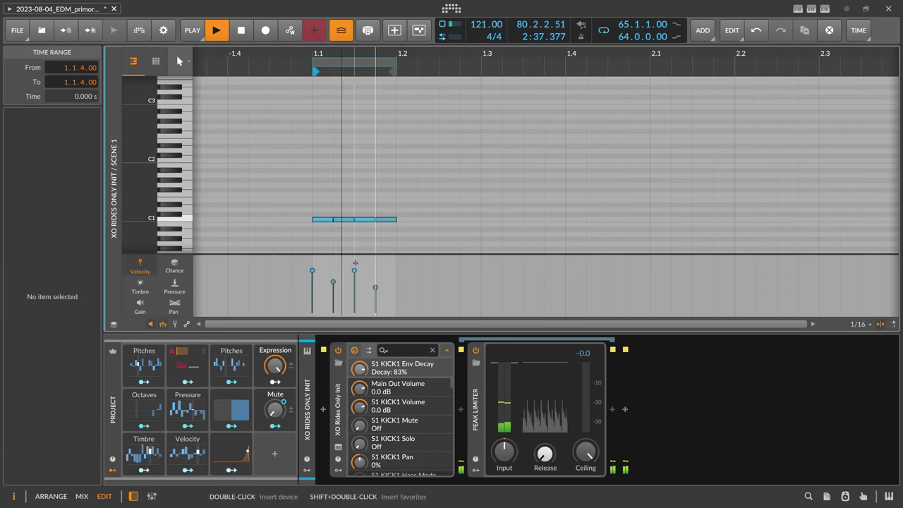
left_click(312, 271)
left_click_drag(312, 270, 367, 276)
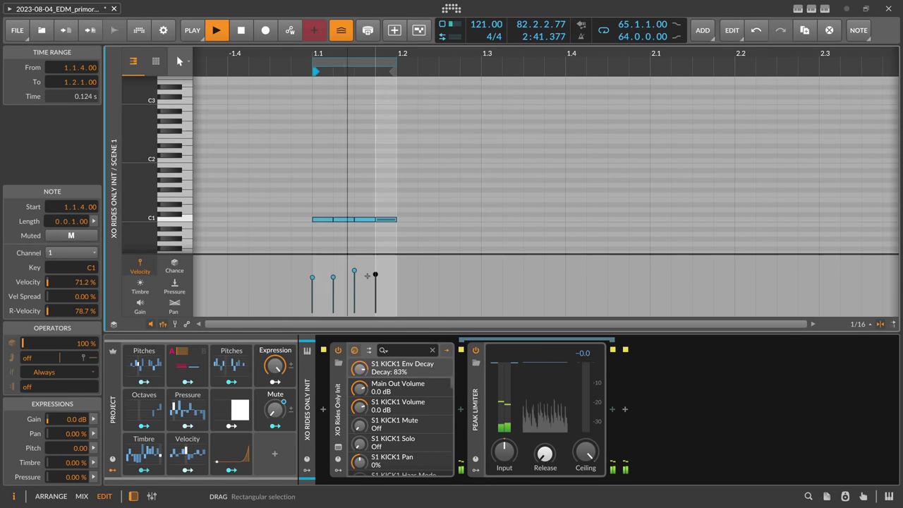
left_click(333, 278)
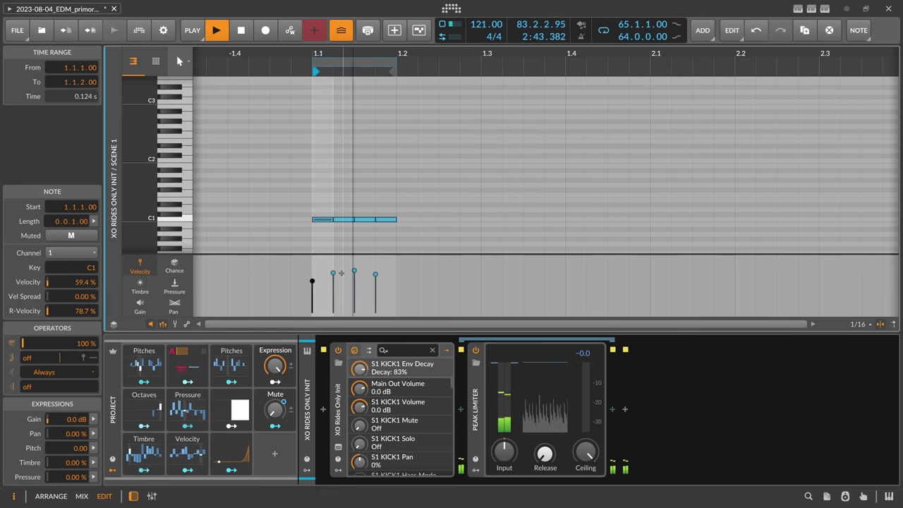
left_click(376, 275)
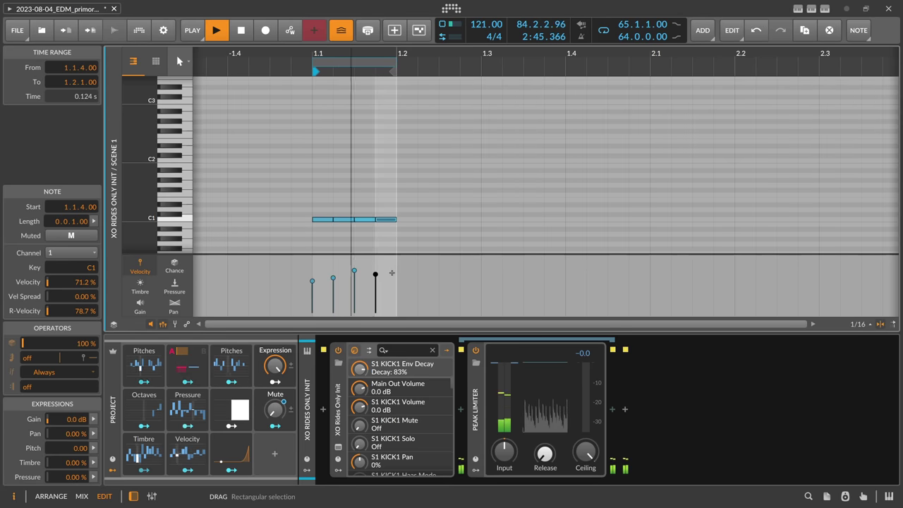
Set Kick 1's envelope decay in XO to 65% and return to the arrangement.
left_click(369, 350)
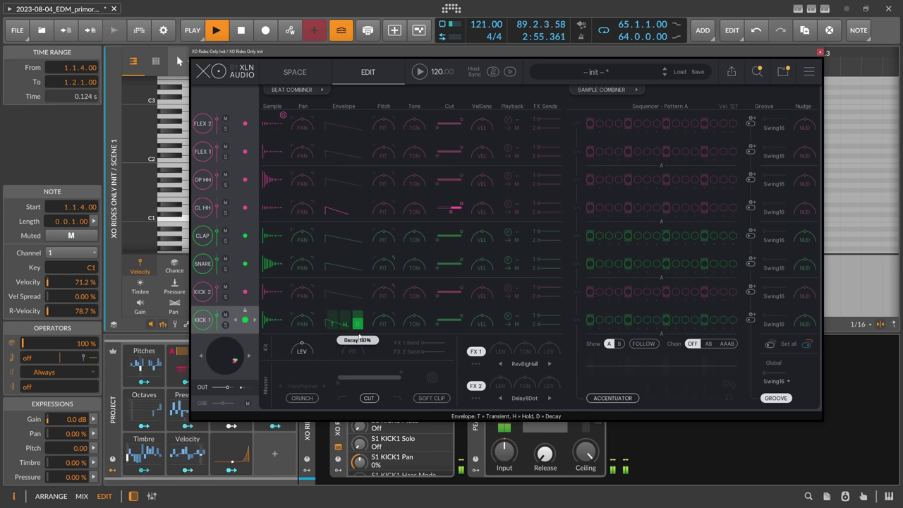
left_click(820, 53)
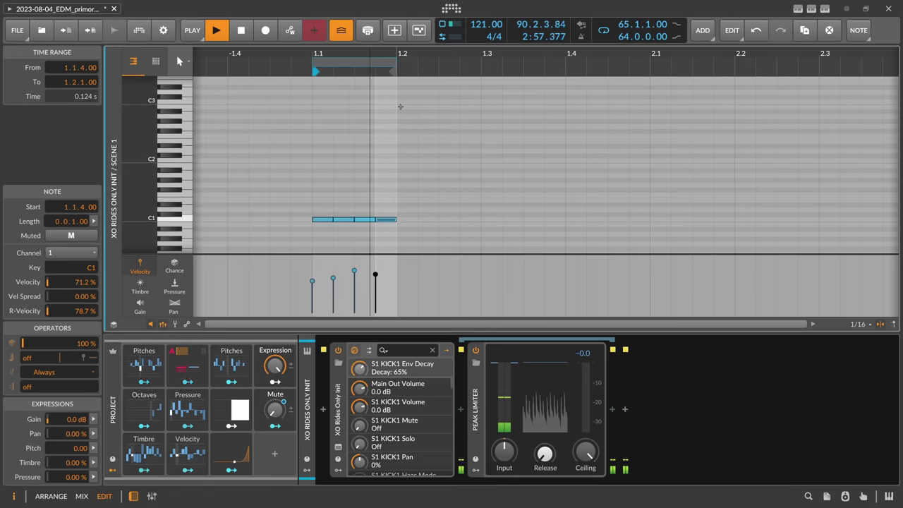
key("alt+1")
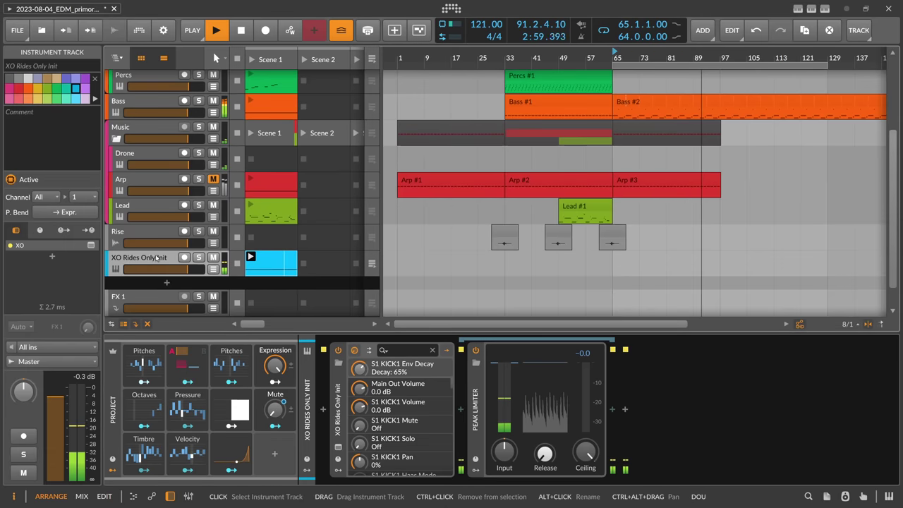
Move the XO Rides Only Init track between Claps and Percs in the Drums group and slightly lower its Peak Limiter input.
left_click_drag(147, 258, 164, 111)
key("space")
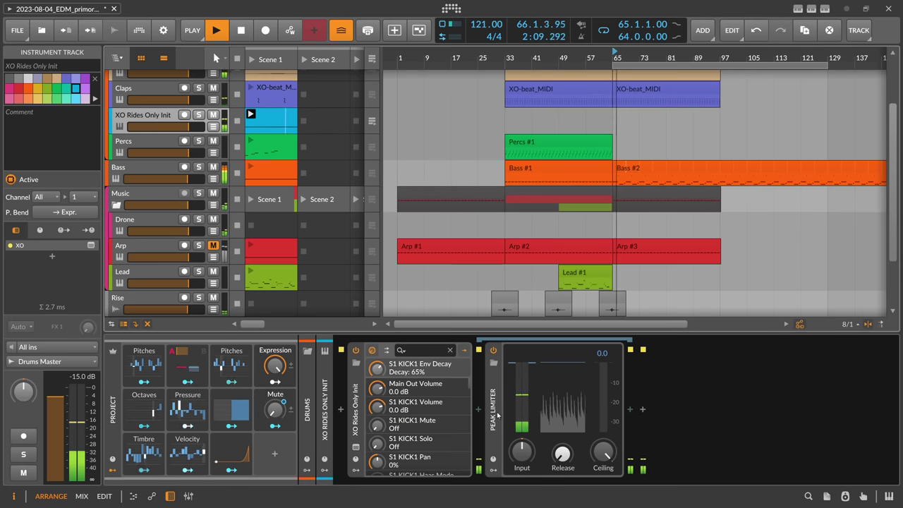
mouse_move(522, 450)
scroll(523, 450, "down", 2)
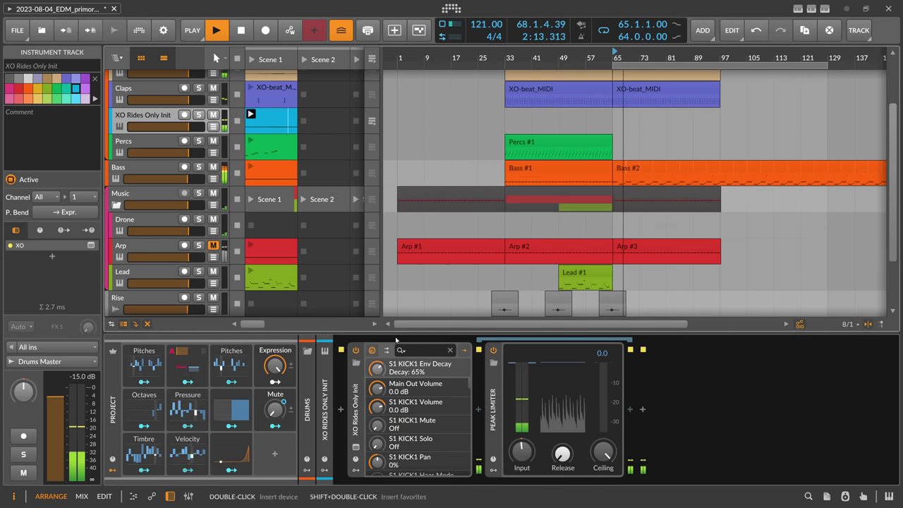
left_click_drag(522, 451, 522, 462)
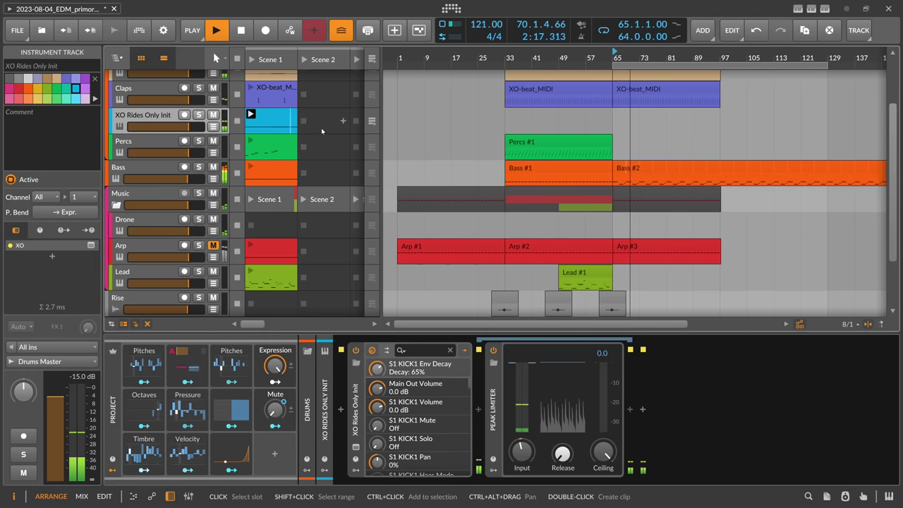
Place the Scene 1 ride clip on the arranger at bar 65 and loop it out to a length of 5.3.0.00.
left_click(293, 126)
scroll(564, 167, "up", 2)
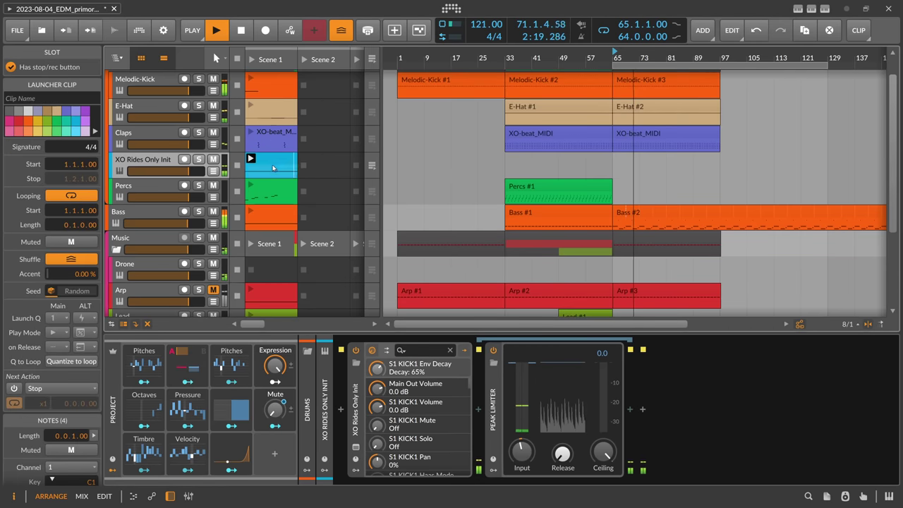
left_click(612, 164)
scroll(624, 57, "up", 5)
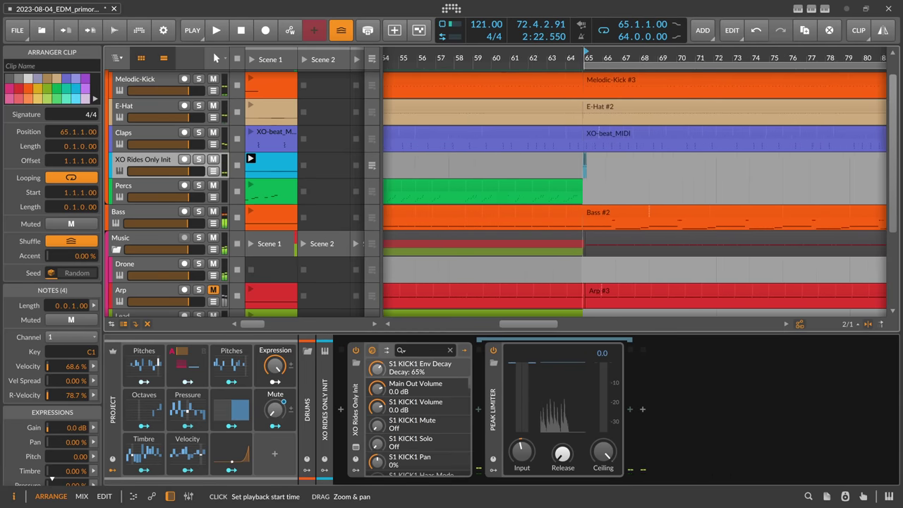
scroll(609, 90, "up", 3)
left_click_drag(605, 169, 821, 169)
left_click(603, 163)
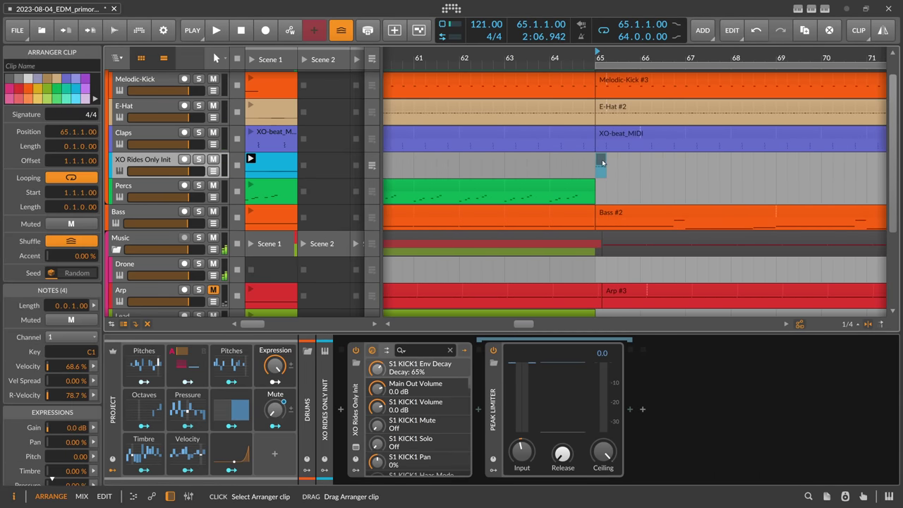
left_click_drag(605, 175, 855, 175)
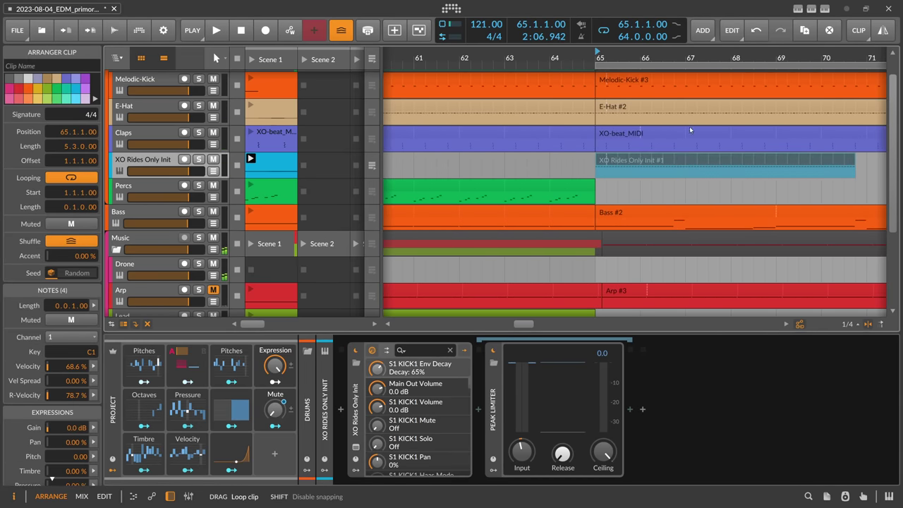
Play back the transition into bar 65 and extend the looped ride clip to 32 bars.
scroll(566, 60, "down", 4)
key("space")
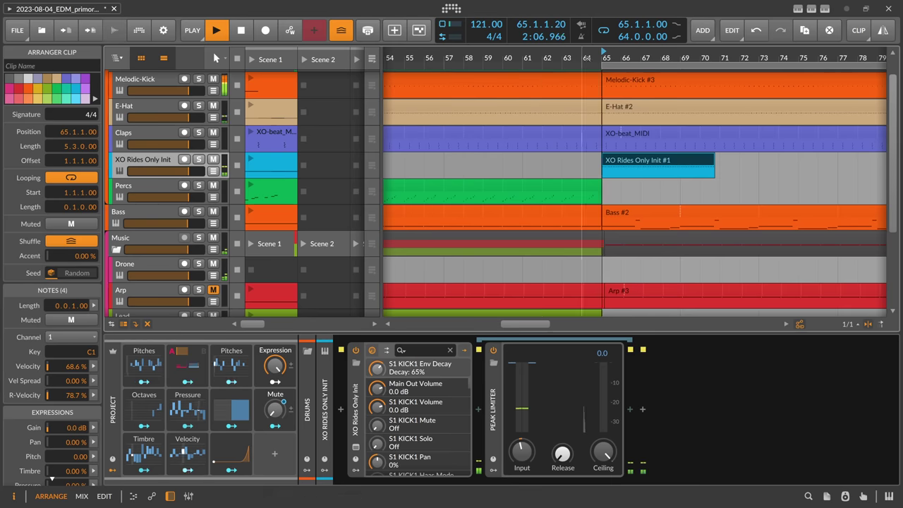
left_click(543, 60)
scroll(621, 60, "down", 2)
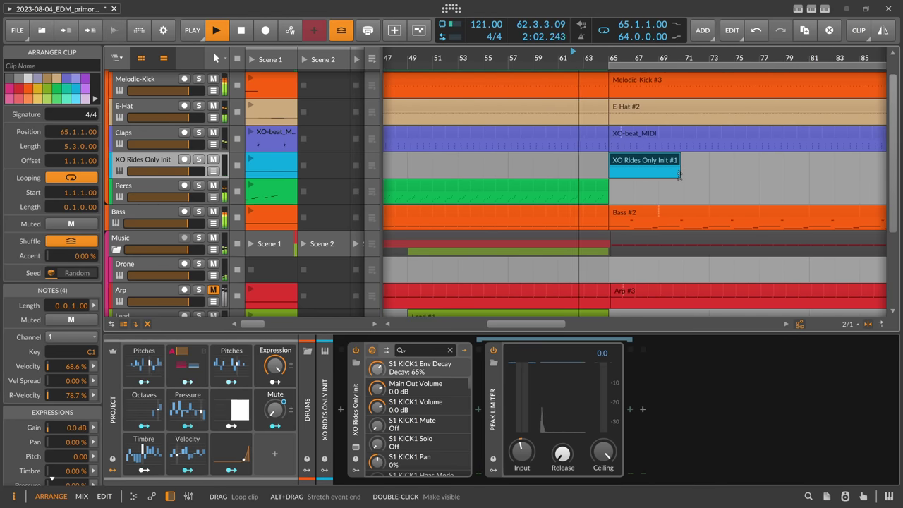
left_click_drag(680, 173, 823, 173)
scroll(668, 142, "down", 4)
left_click_drag(648, 168, 697, 168)
scroll(548, 187, "down", 3)
scroll(548, 187, "down", 1)
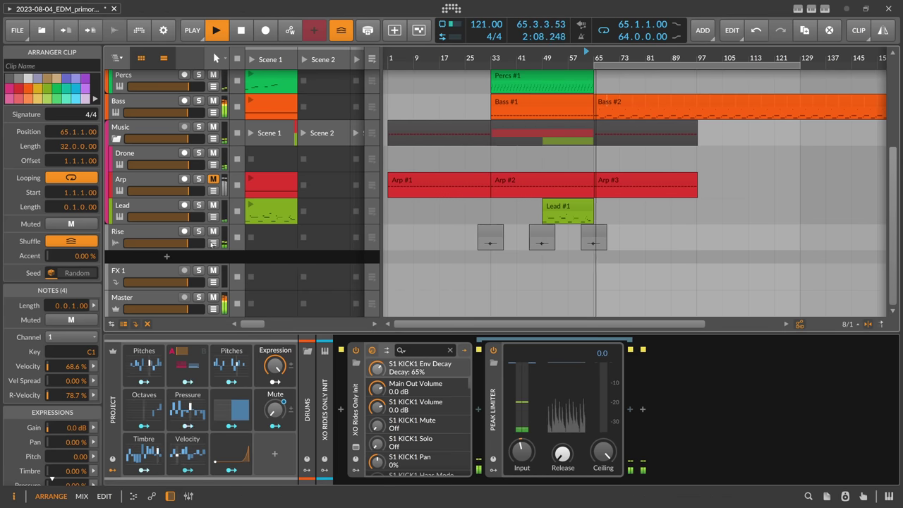
Select the three riser clips on the Rise track and lower their audio event gain to -6.0 dB.
left_click(141, 233)
left_click_drag(625, 229, 486, 234)
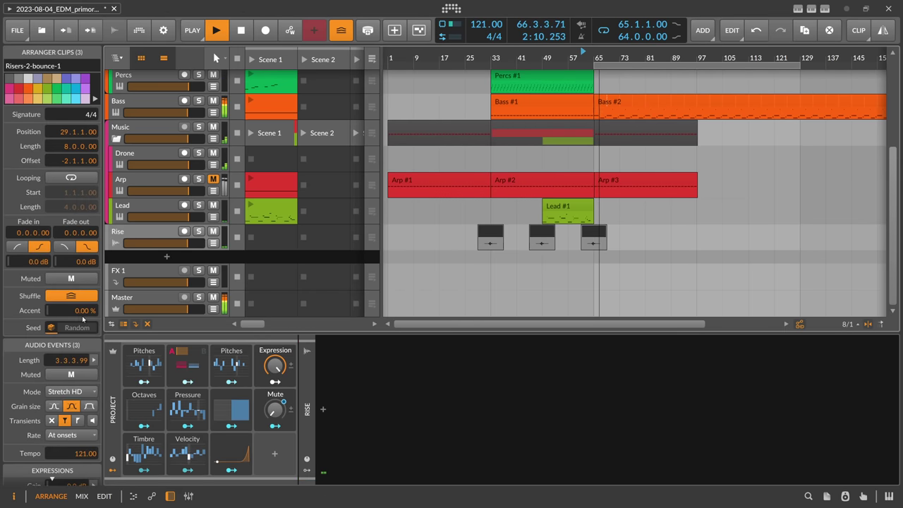
scroll(80, 374, "down", 2)
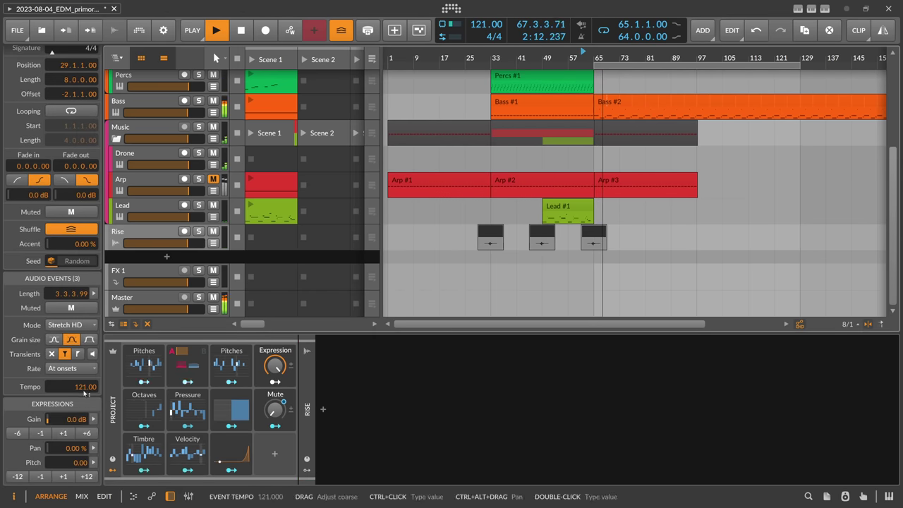
double_click(40, 433)
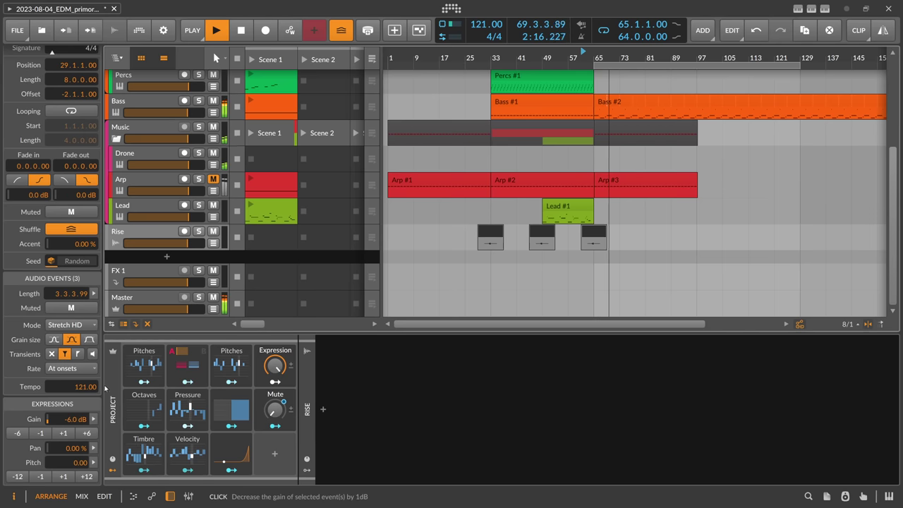
Move the 64-bar loop region to start at bar 17 and play the arrangement from there.
scroll(350, 213, "up", 4)
left_click(157, 188)
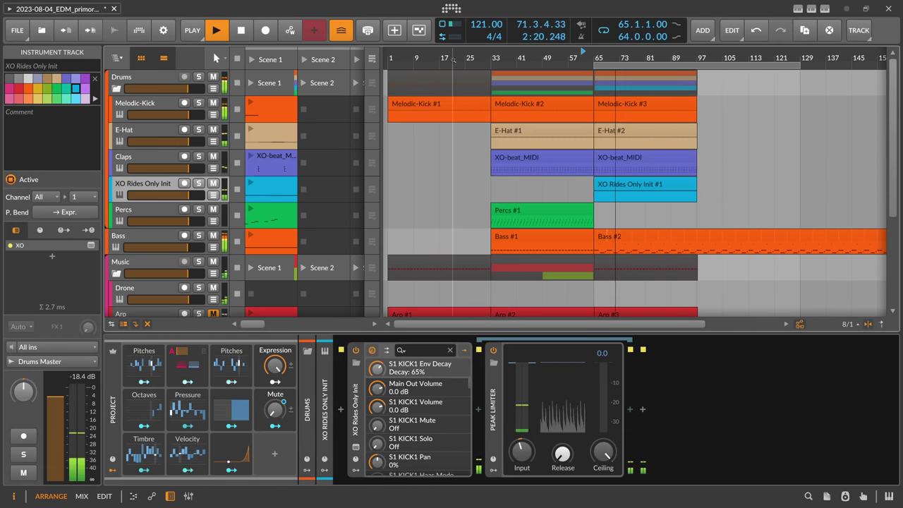
left_click(454, 59)
left_click_drag(600, 65, 454, 72)
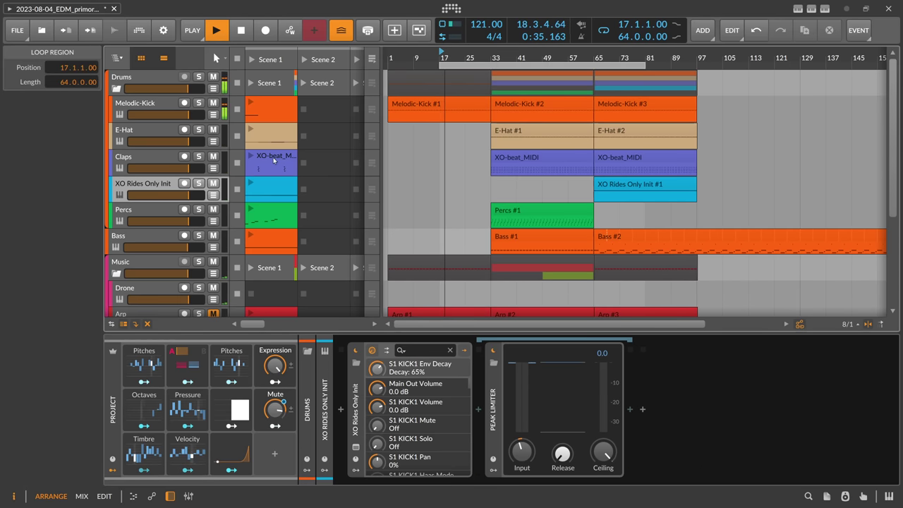
Unmute the Arp track in the Music group, select it, and save the project.
scroll(213, 182, "down", 3)
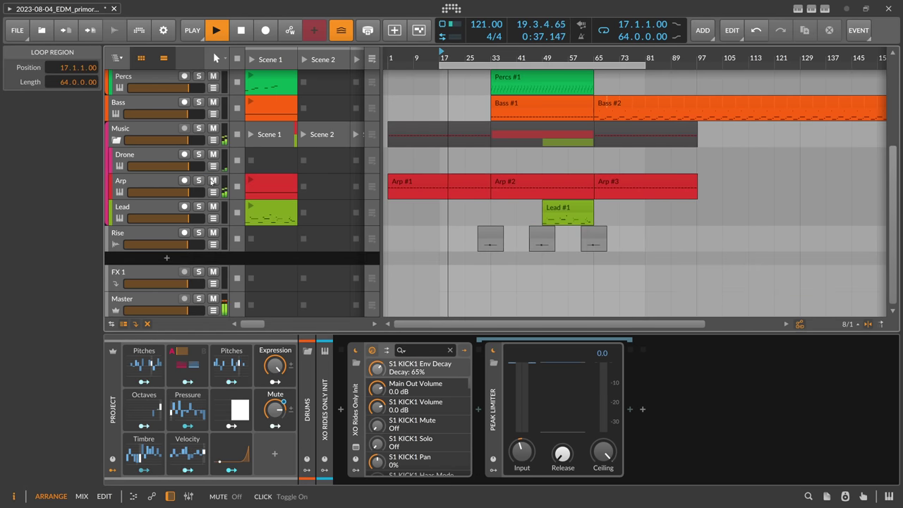
left_click(169, 184)
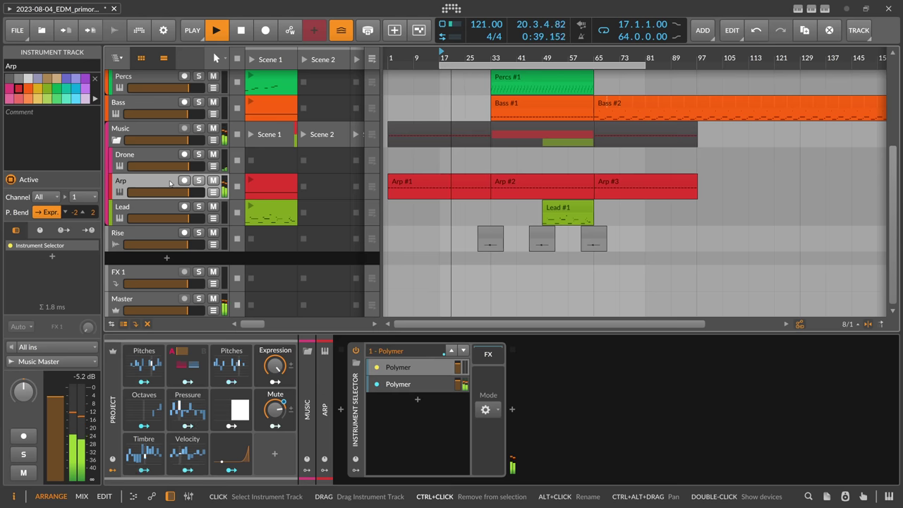
key("ctrl+s")
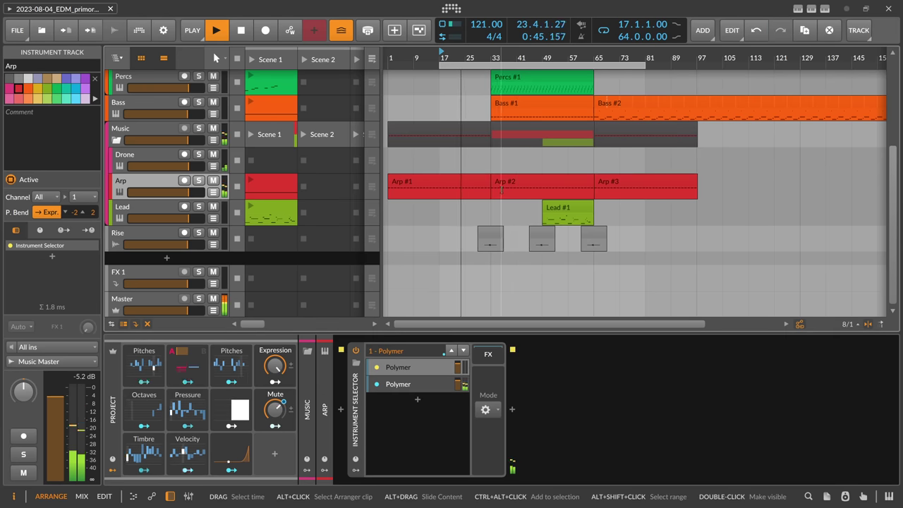
Save the project again and stretch the loop region to start at bar 1 with a length of 96 bars.
scroll(467, 111, "up", 4)
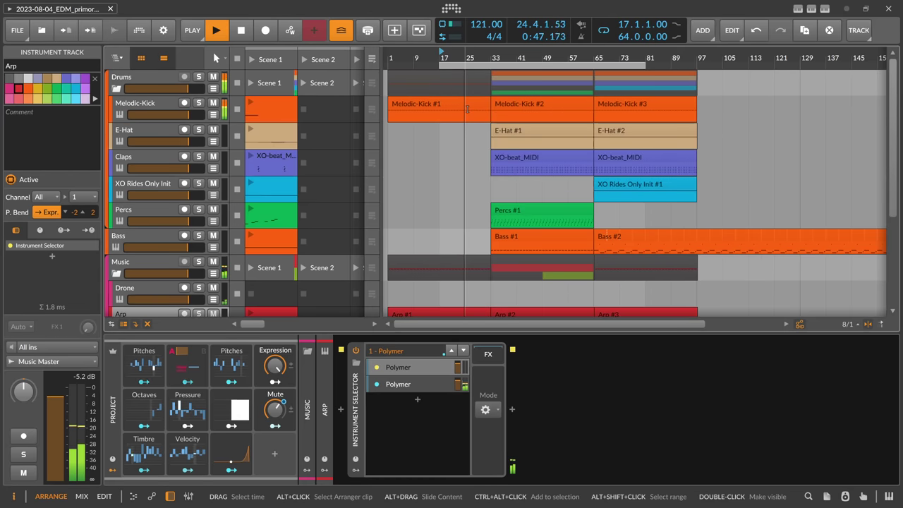
key("ctrl+s")
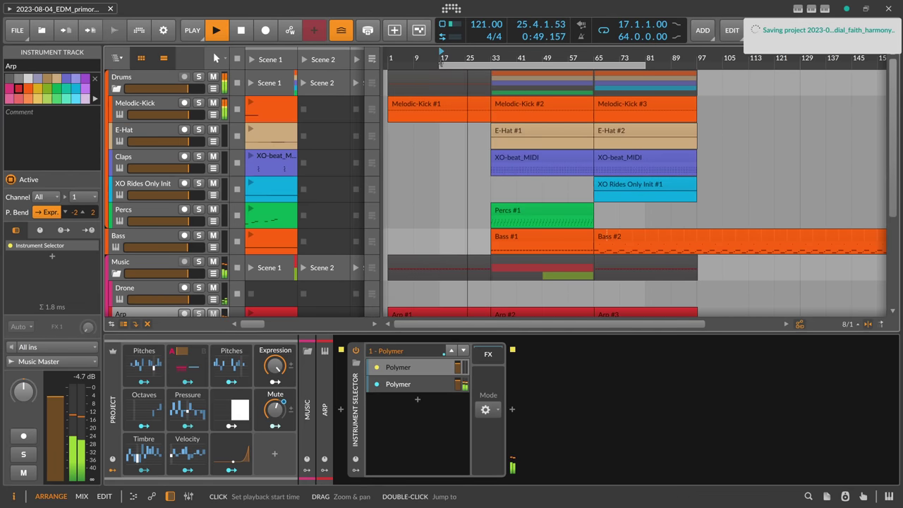
left_click_drag(439, 65, 388, 65)
left_click_drag(644, 65, 697, 64)
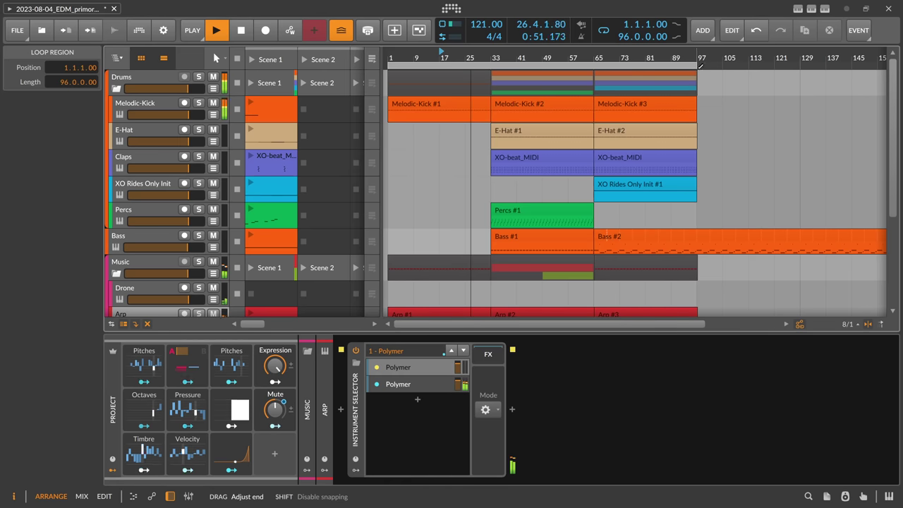
Search the audio effects for "rever" and add the Delay+ Ambient Reverb preset to the Rise track.
scroll(215, 280, "down", 3)
left_click(215, 281)
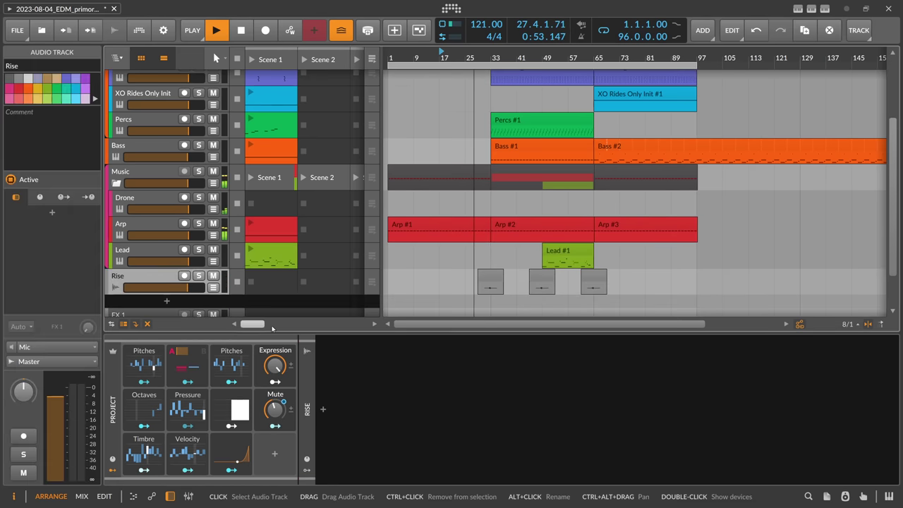
left_click(323, 410)
type("rever")
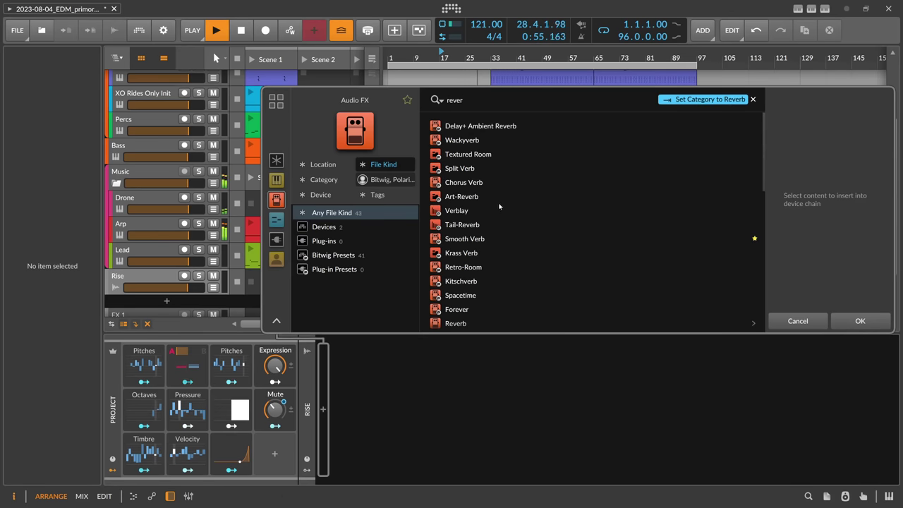
key("Return")
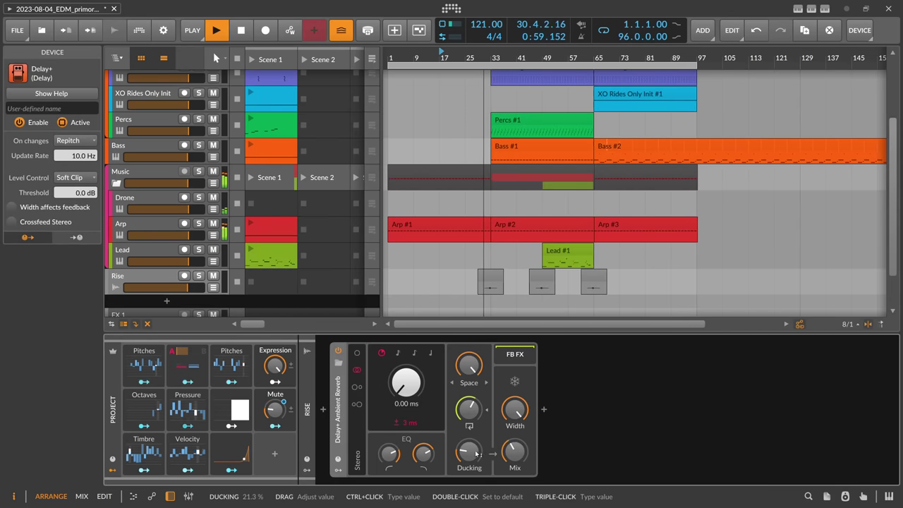
Set the riser delay's ducking to 0%, feedback to 85.8% and mix to 39.7%, and save the project.
mouse_move(469, 452)
mouse_move(469, 411)
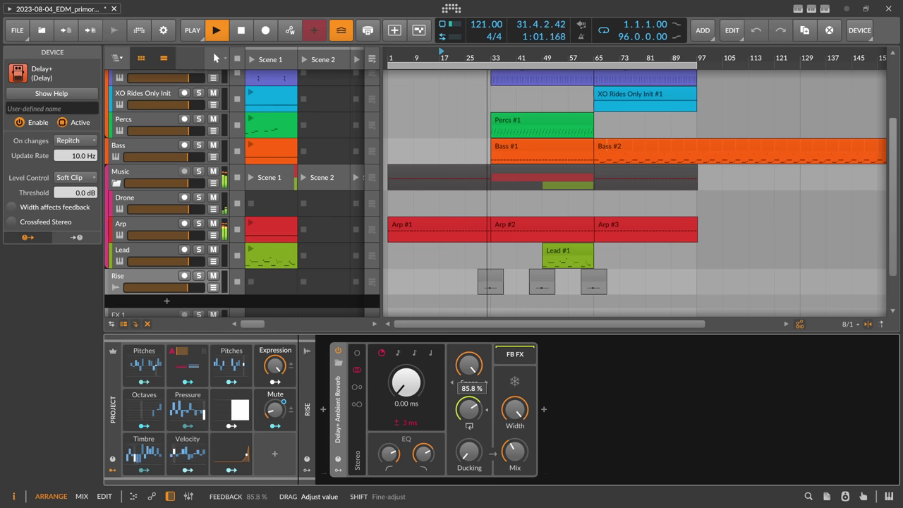
mouse_move(424, 453)
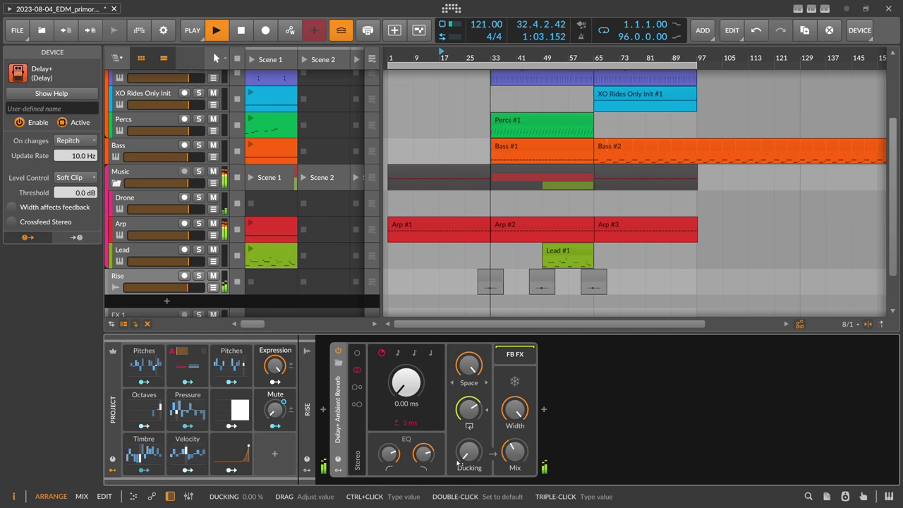
mouse_move(515, 452)
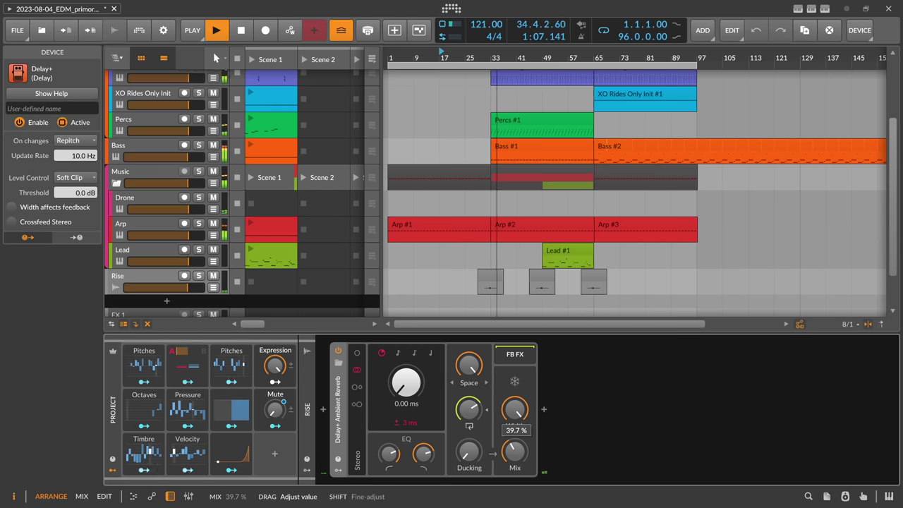
key("ctrl+s")
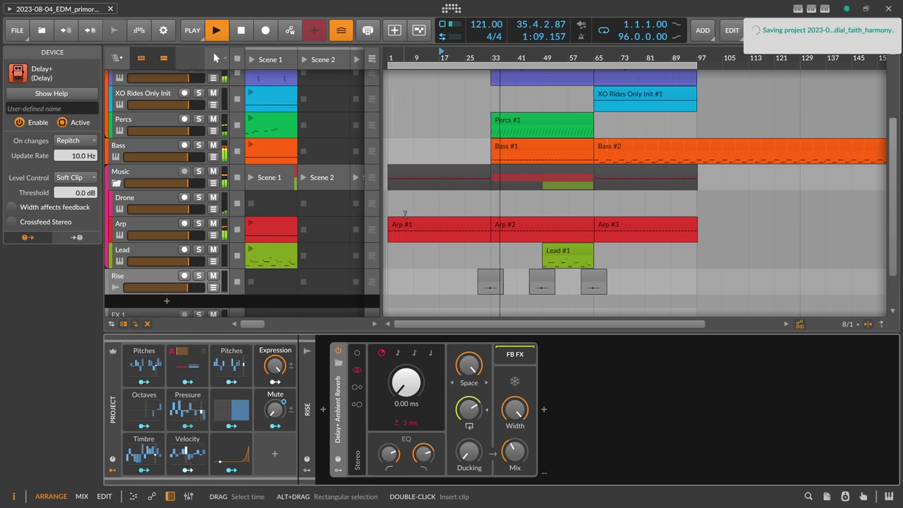
scroll(404, 215, "up", 3)
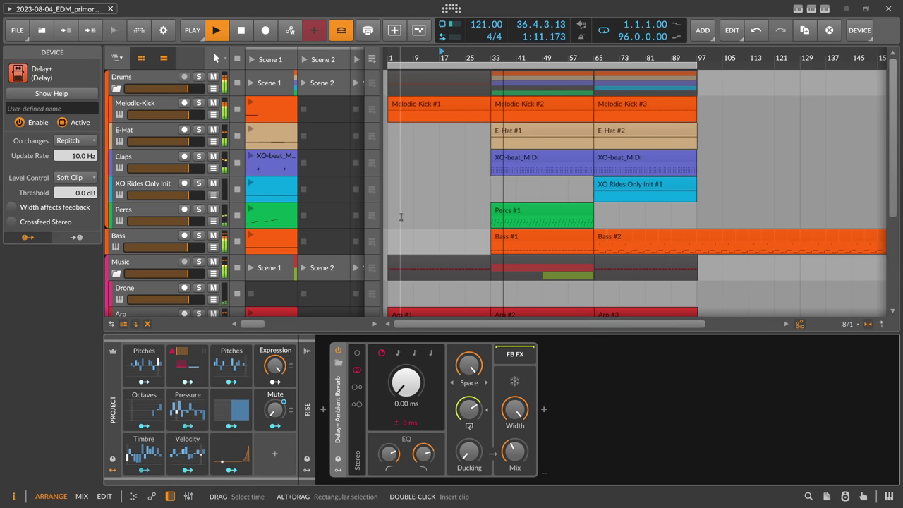
scroll(401, 217, "down", 3)
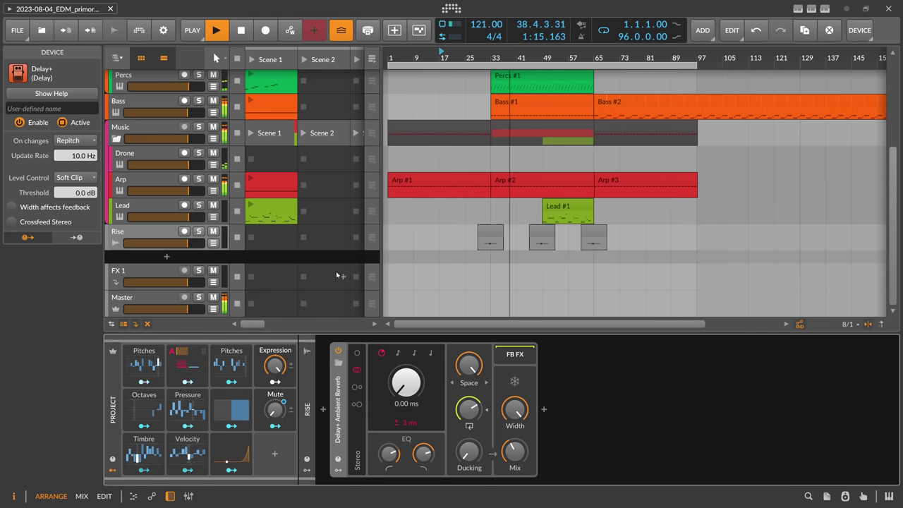
Give the second-to-last step of the project-level Octaves sequence modulator a small positive value.
left_click(144, 409)
left_click_drag(318, 379, 329, 374)
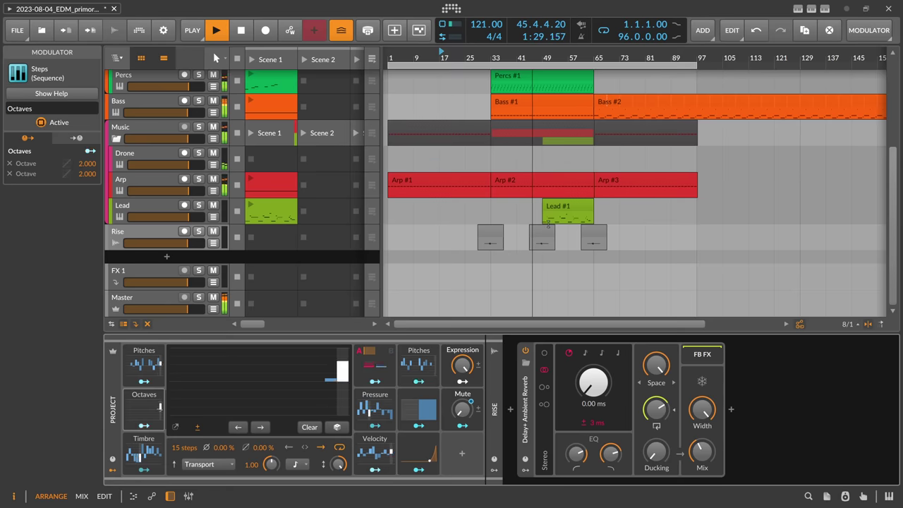
Move the Lead #1 clip on the Lead track so it starts at bar 65.
scroll(553, 219, "up", 3)
scroll(553, 218, "down", 3)
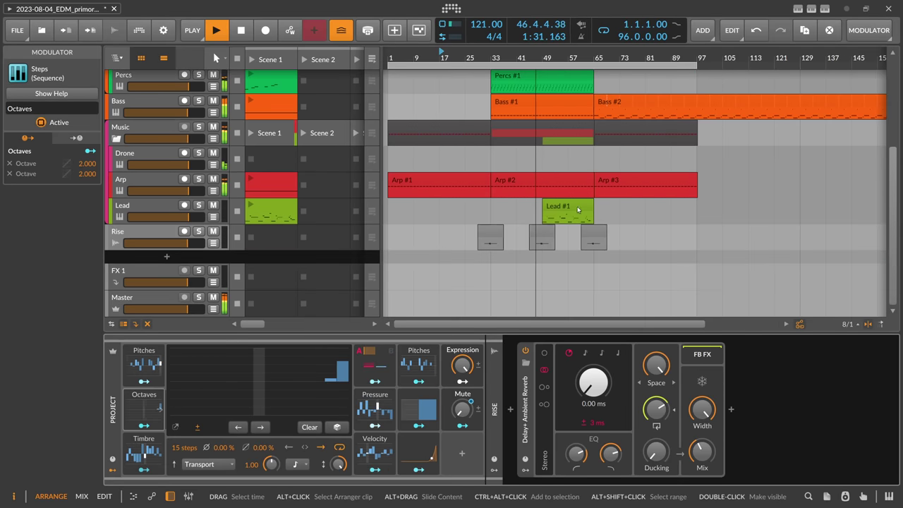
left_click_drag(553, 218, 605, 218)
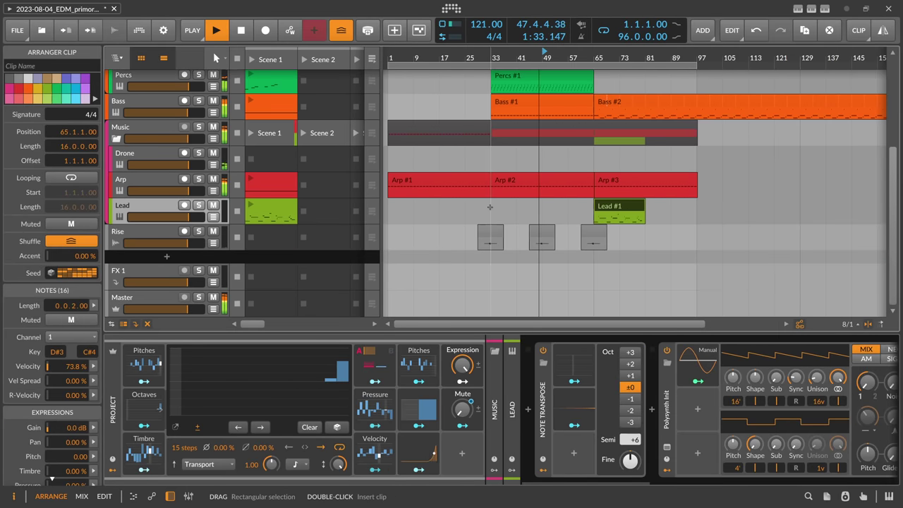
Collapse the Drums and Music group tracks to hide their child tracks.
scroll(490, 207, "up", 3)
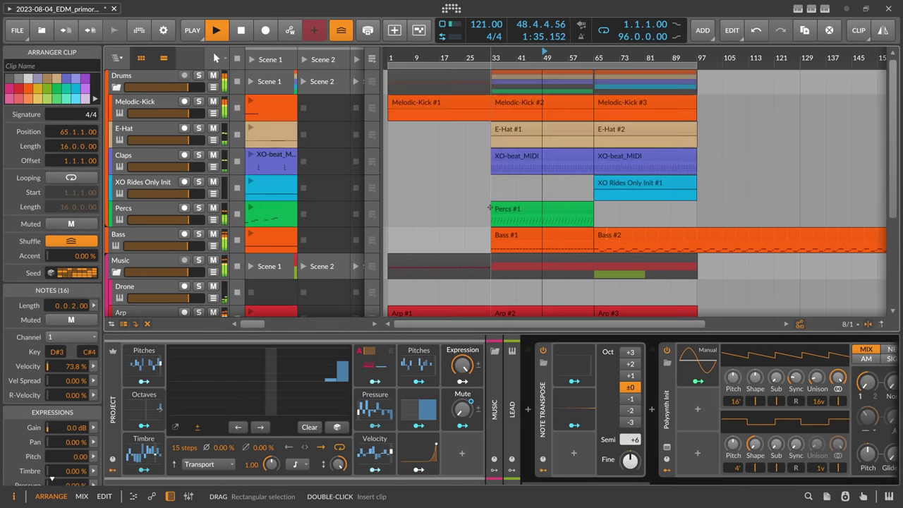
scroll(490, 207, "down", 3)
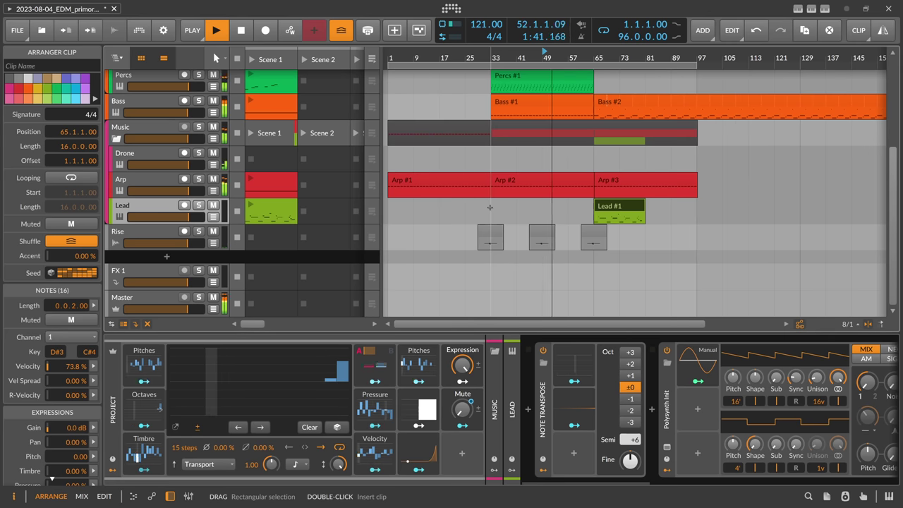
scroll(535, 200, "up", 3)
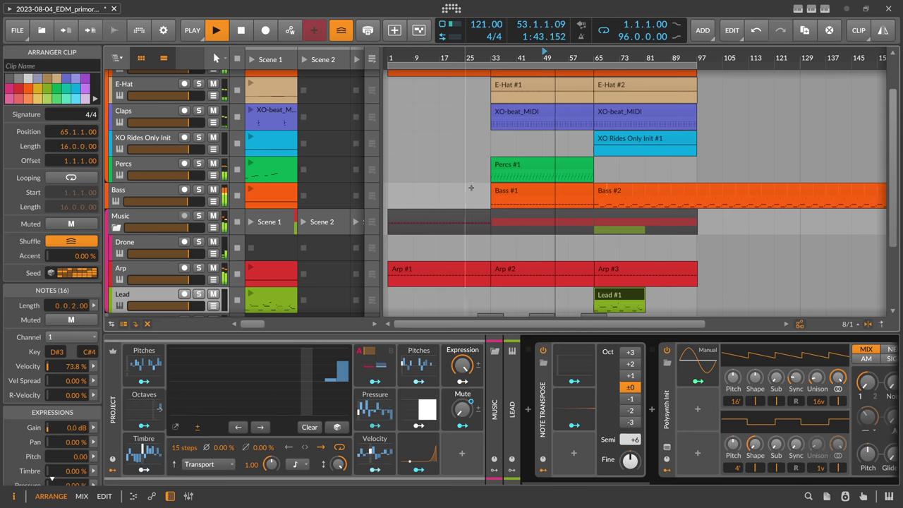
scroll(535, 201, "up", 2)
left_click(116, 89)
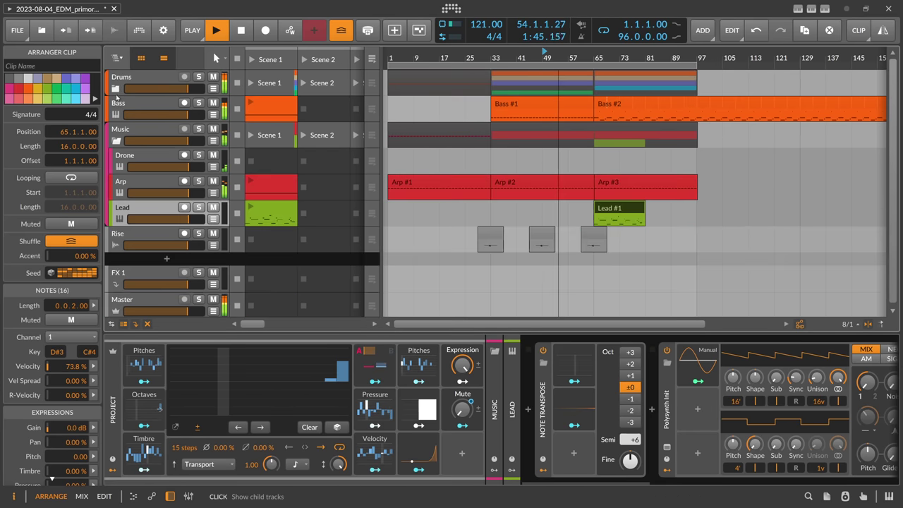
left_click(116, 141)
Lengthen the release of the Melodic-Kick Note Sidechain envelope in the Bass track's Tool device, and save the project.
left_click(141, 107)
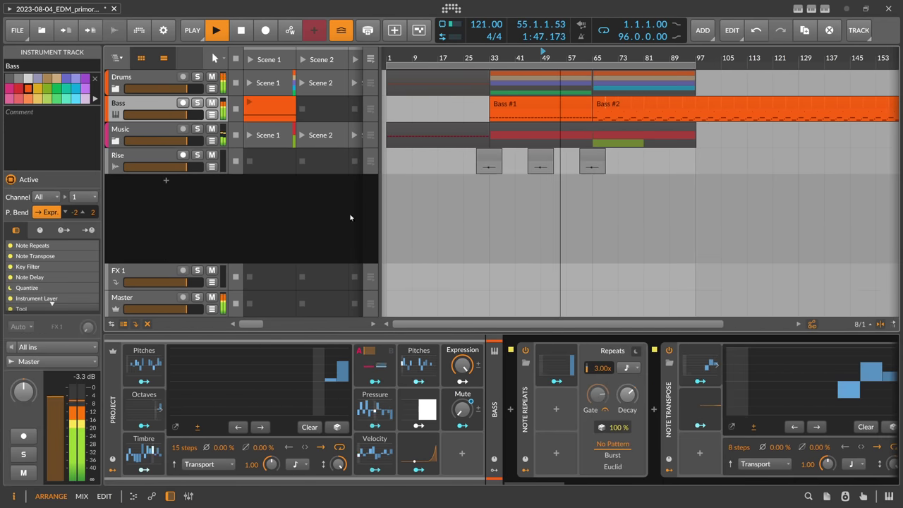
left_click_drag(579, 484, 866, 480)
left_click(620, 443)
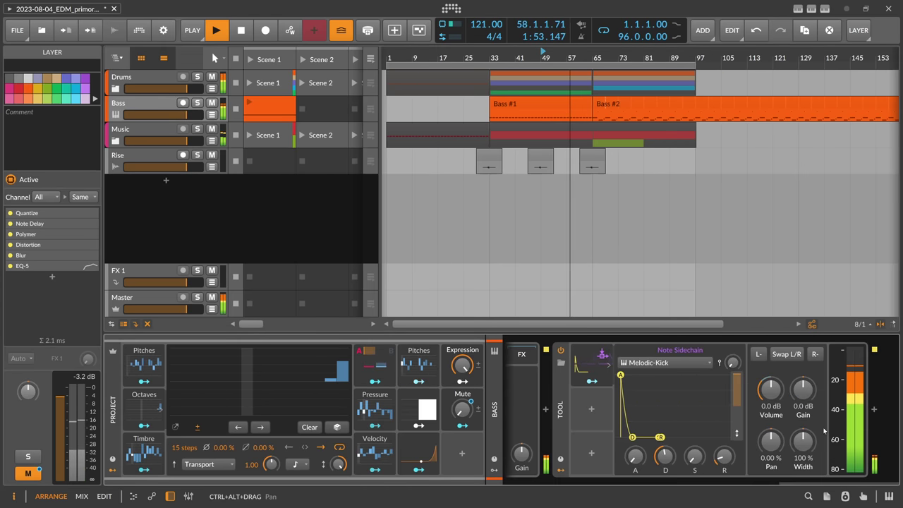
left_click(634, 438)
left_click_drag(720, 437, 669, 438)
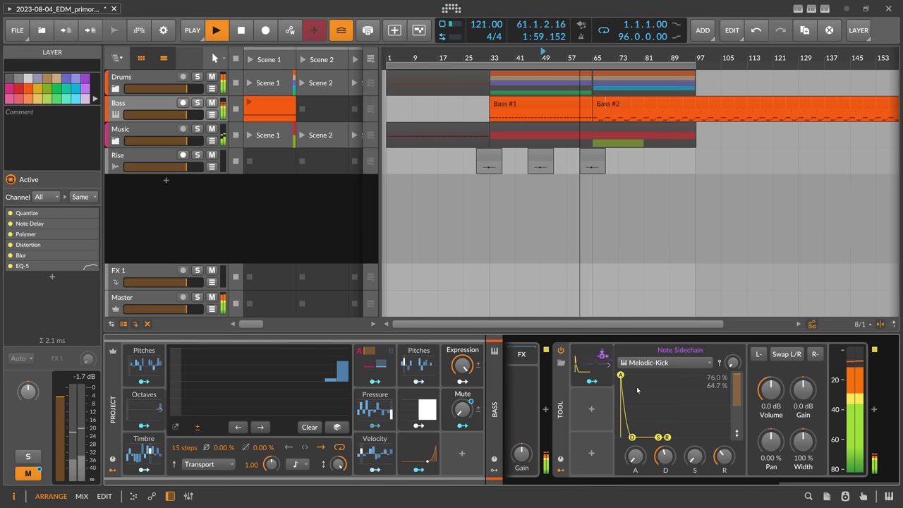
key("ctrl+s")
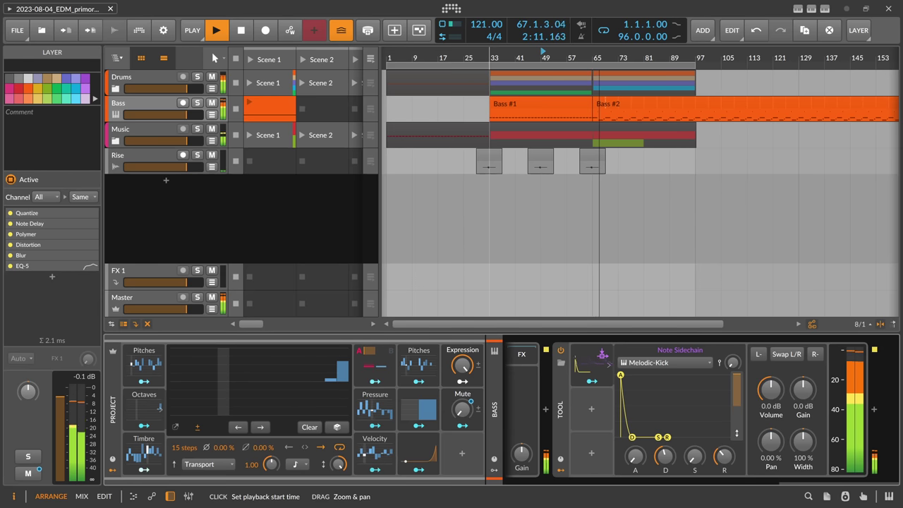
Set the KICK 1 envelope decay to 95% in XO on the XO Rides Only Init track and fine-tune its Peak Limiter input gain.
scroll(484, 58, "up", 4)
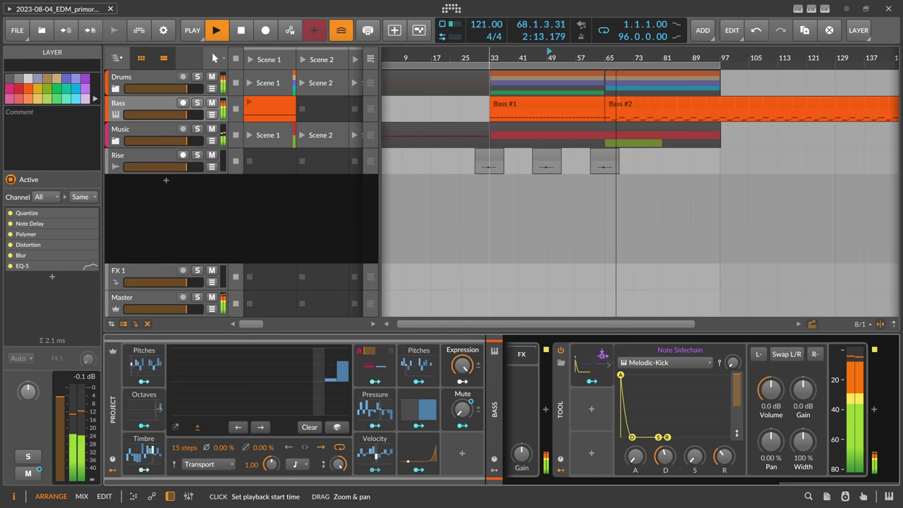
scroll(485, 58, "up", 2)
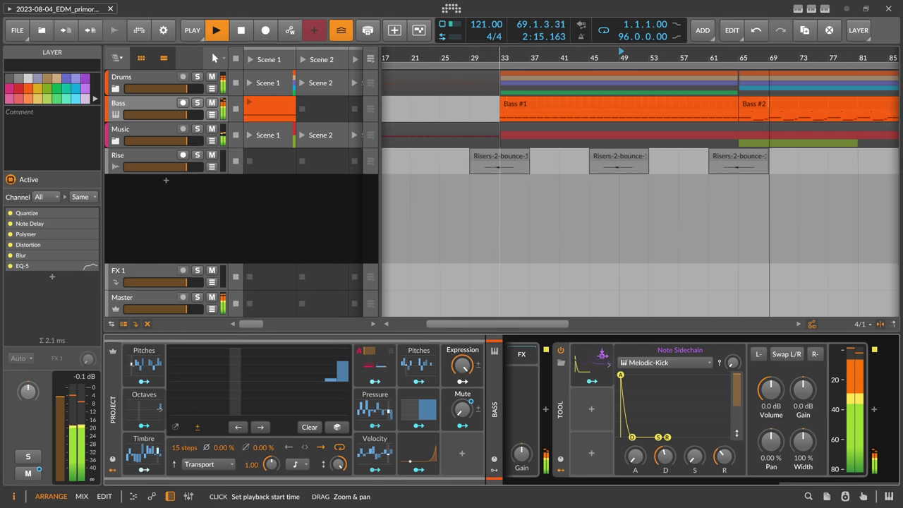
scroll(484, 58, "down", 3)
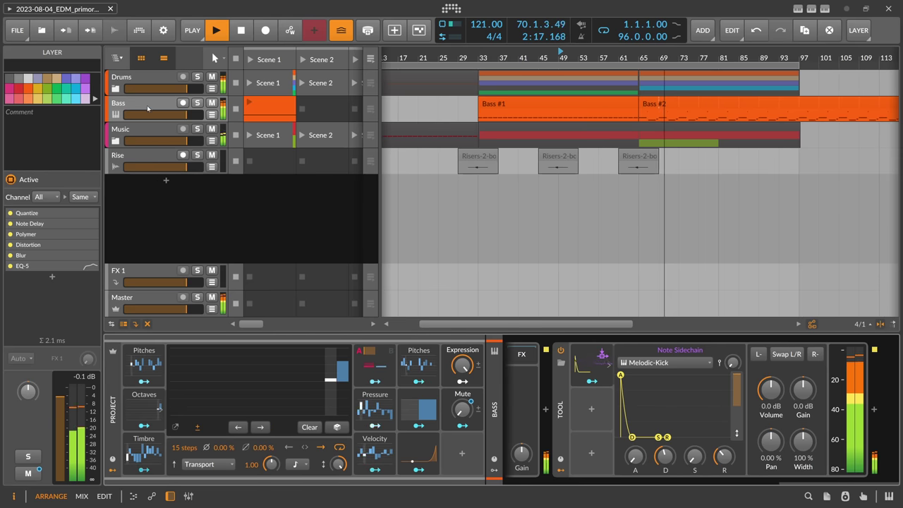
left_click(116, 89)
left_click(144, 184)
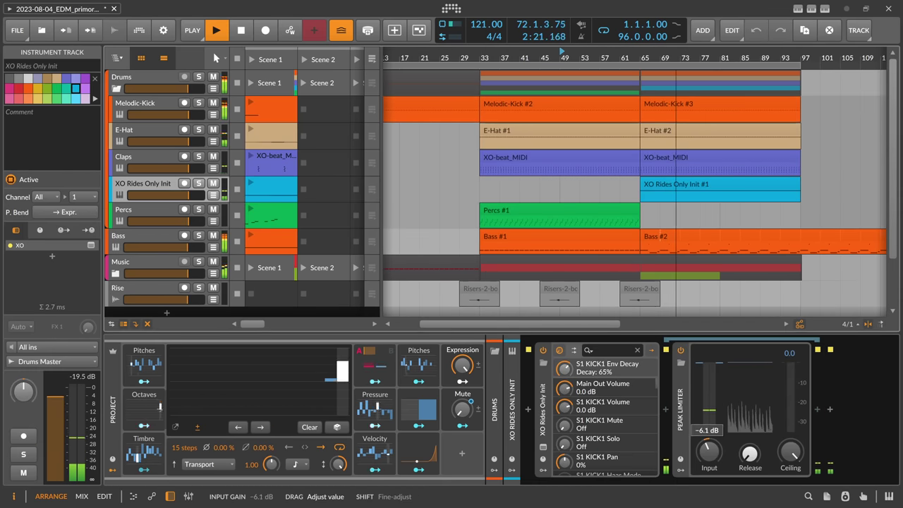
left_click(545, 399)
mouse_move(362, 312)
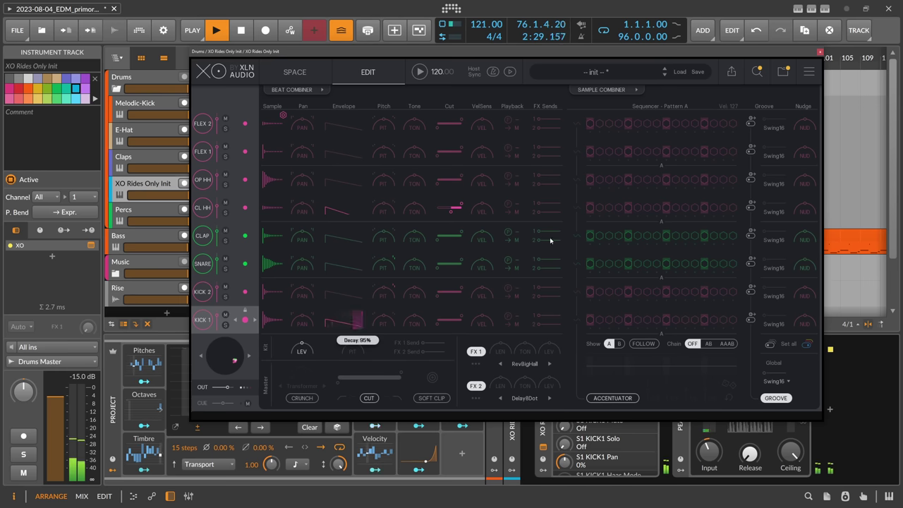
left_click(820, 53)
left_click_drag(710, 450, 706, 449)
Bring up the Bass track's device chain at its Tool device and save the project.
scroll(586, 209, "down", 2)
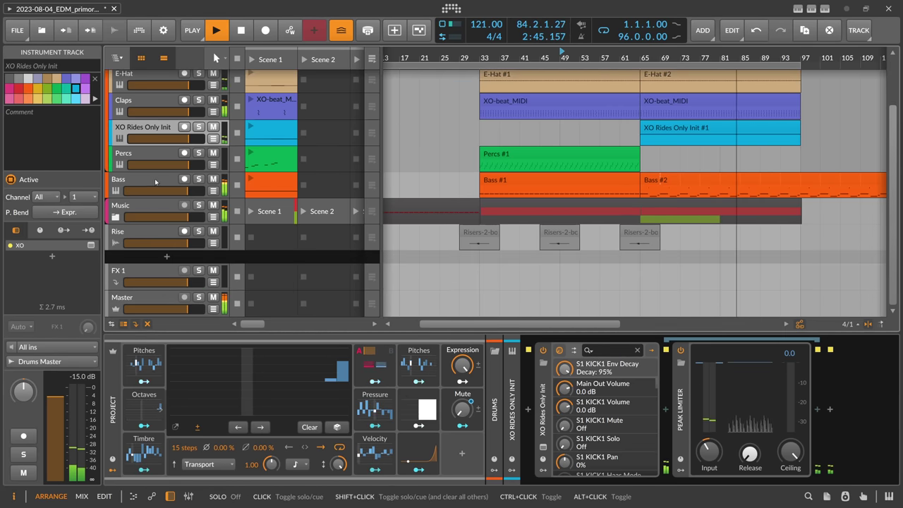
left_click(272, 182)
scroll(567, 463, "down", 10)
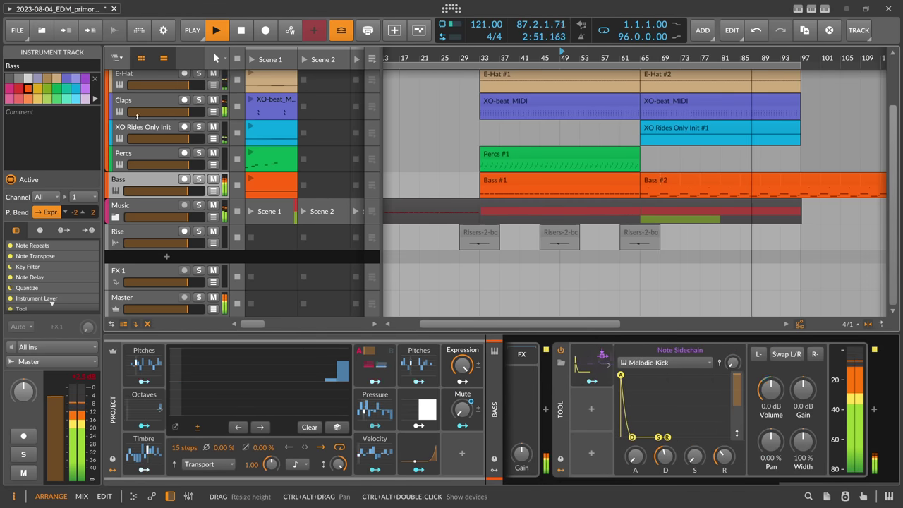
left_click(17, 30)
left_click(33, 87)
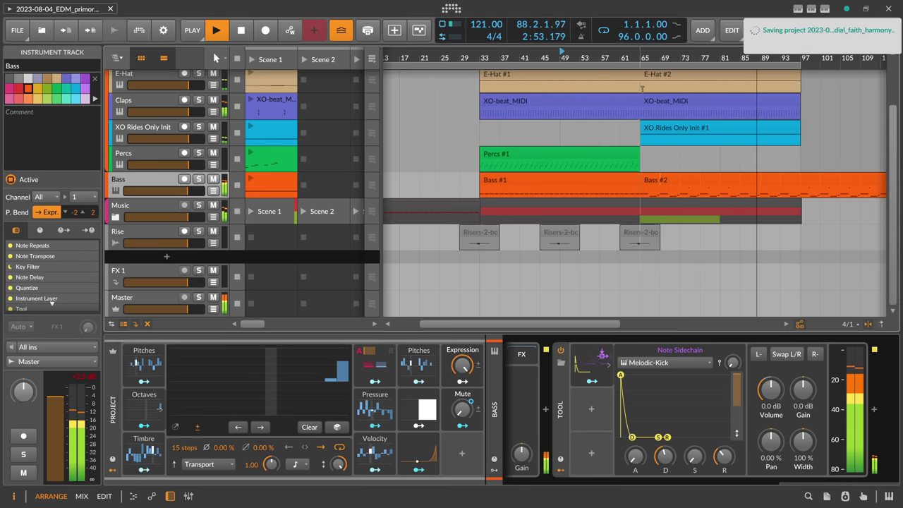
Split the Bass #2 clip at bar 97 and delete the part after it.
left_click_drag(517, 57, 517, 51)
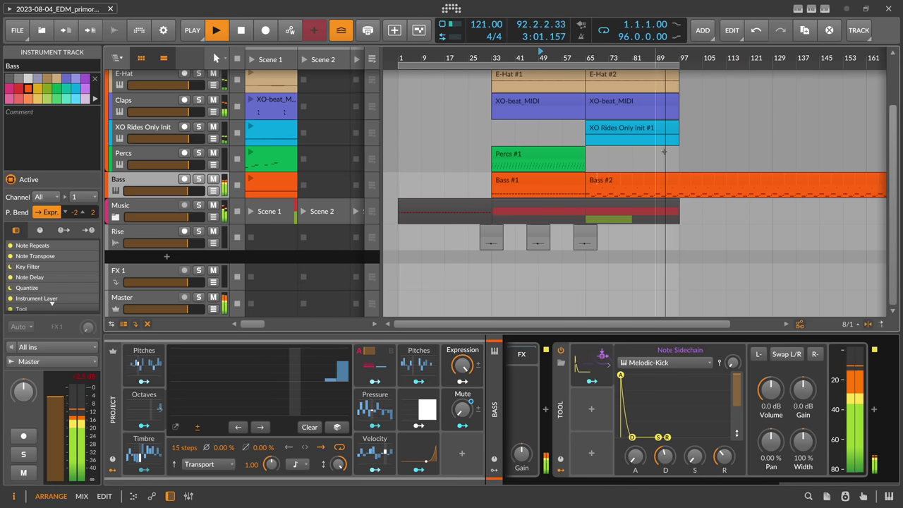
left_click(689, 178)
left_click(690, 178, "alt")
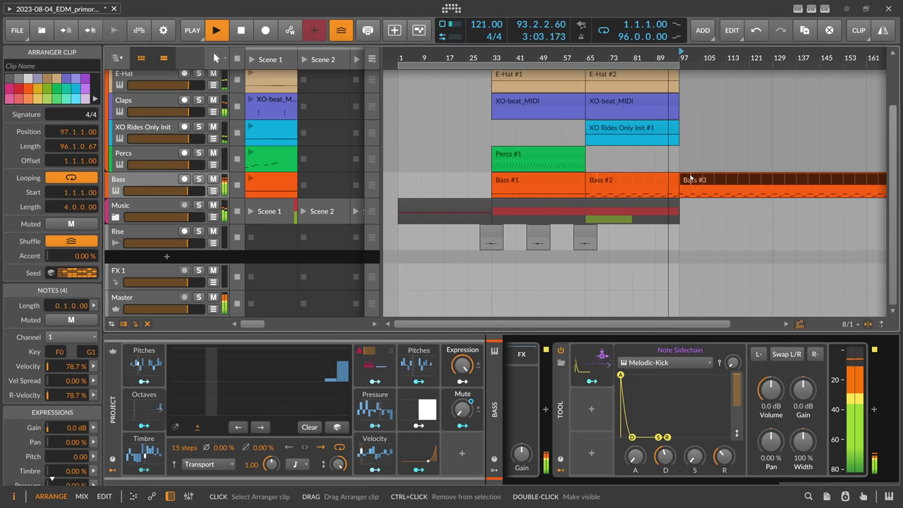
key("Delete")
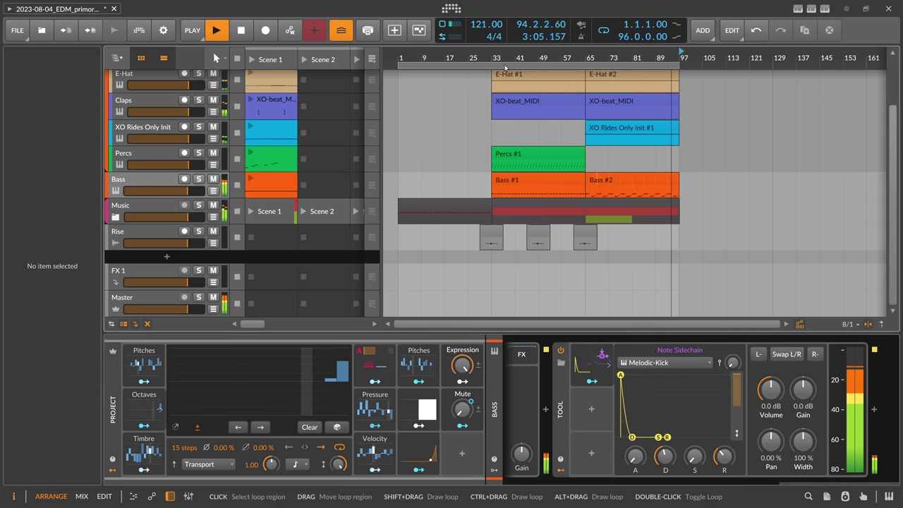
Copy the Drums group section at bar 33 to bar 97 and extend the loop region to 128 bars.
left_click_drag(498, 62, 501, 73)
scroll(592, 79, "up", 2)
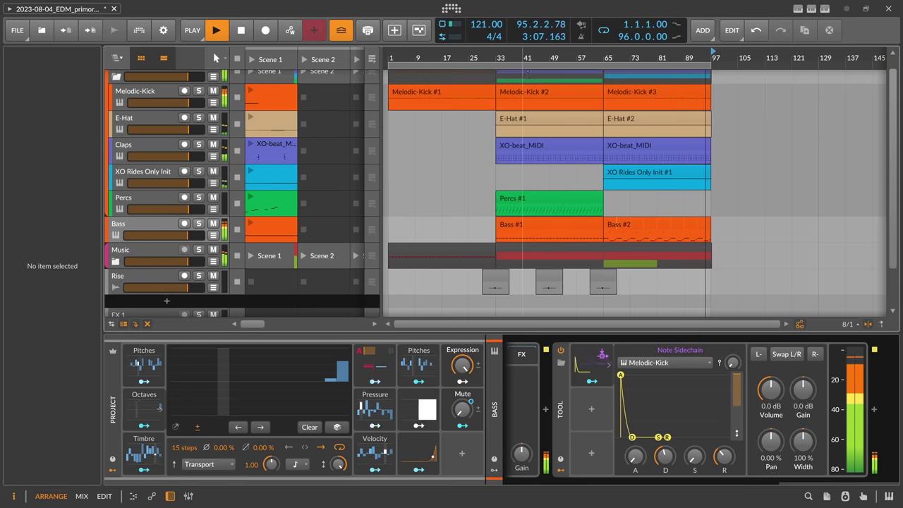
scroll(592, 79, "up", 1)
left_click(592, 79)
left_click_drag(592, 79, 803, 79)
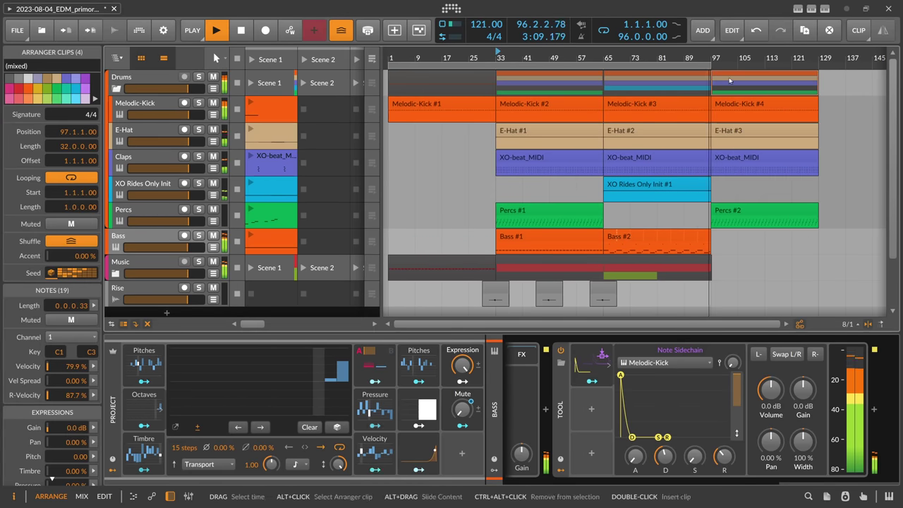
left_click_drag(710, 64, 818, 69)
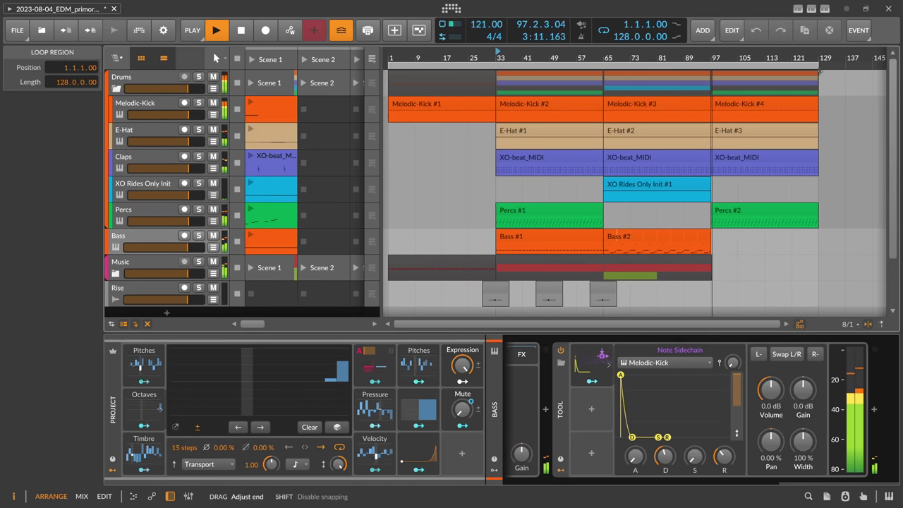
Copy the Bass #1 clip to bar 97 and save the project.
left_click(575, 234)
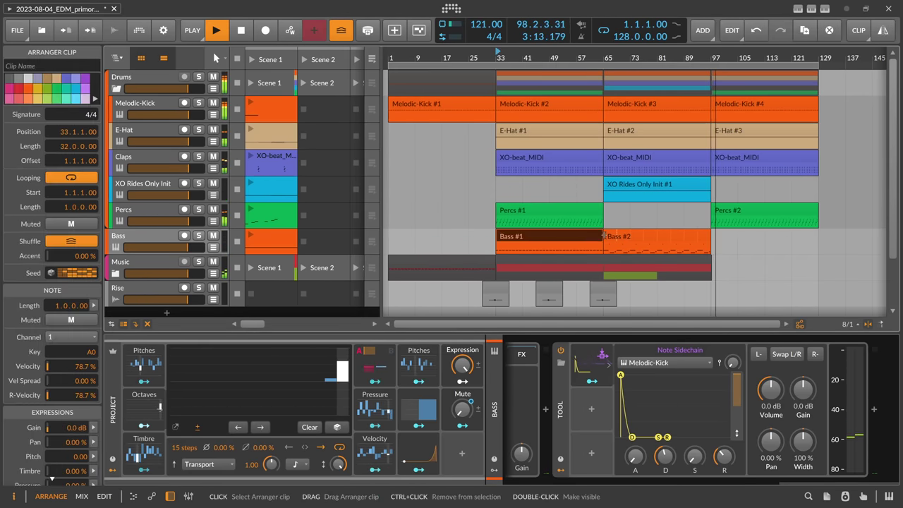
left_click_drag(569, 233, 758, 239)
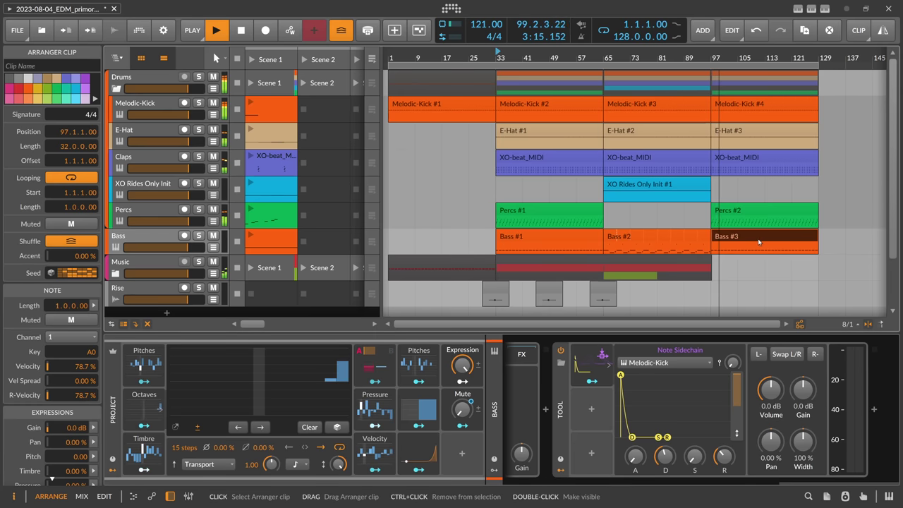
scroll(651, 212, "down", 2)
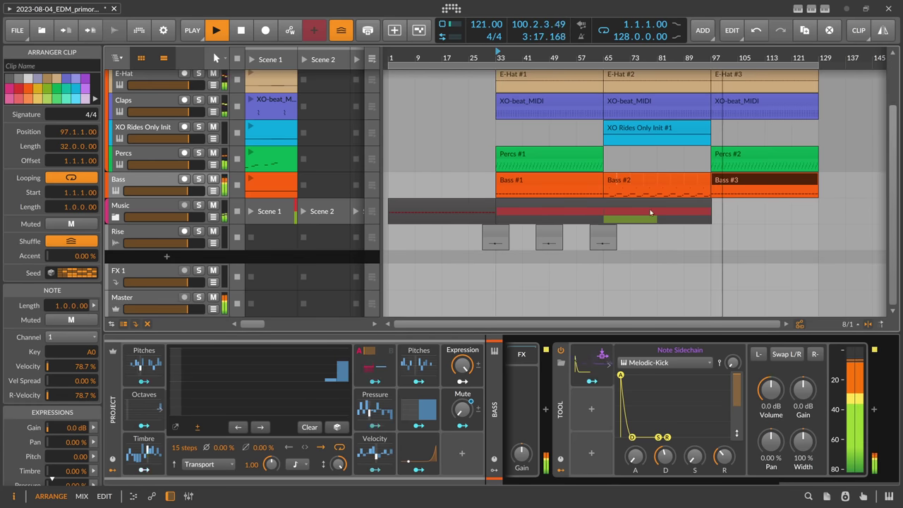
left_click(650, 212)
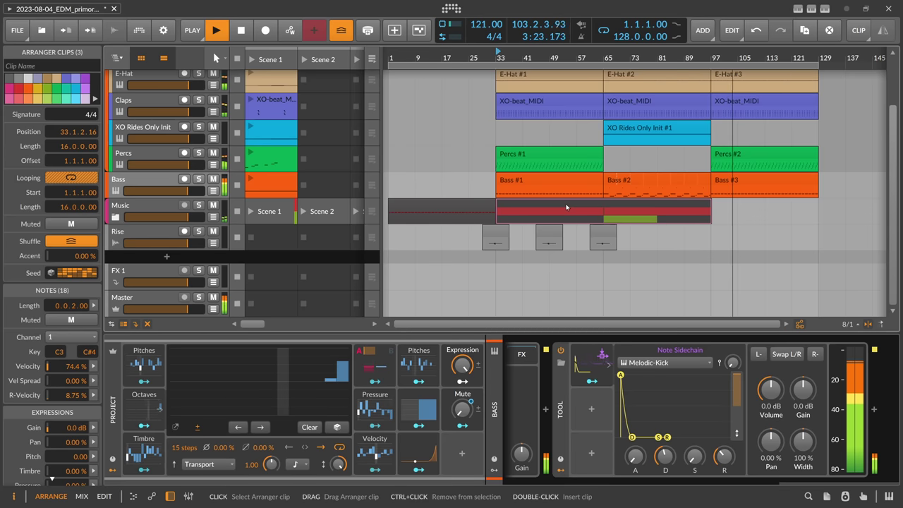
key("ctrl+s")
Copy the Drums group section at bar 65 to bar 129.
scroll(568, 205, "up", 2)
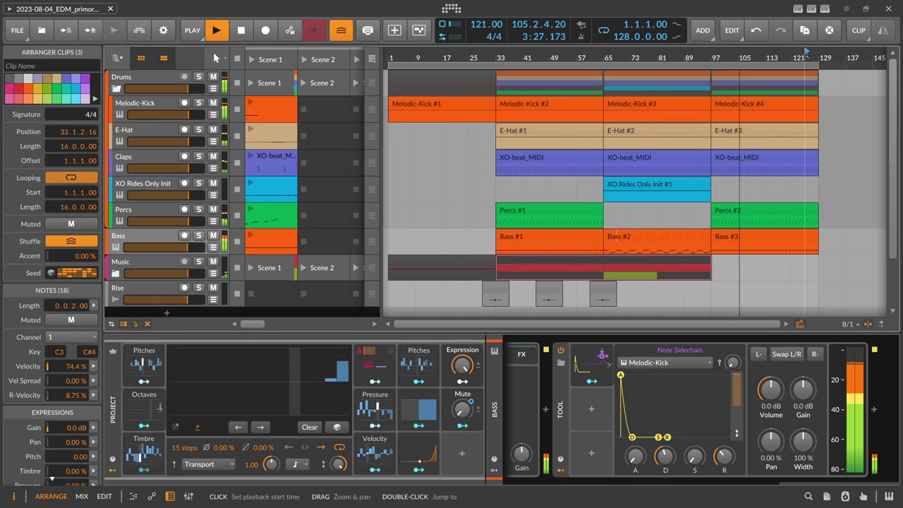
left_click(646, 77)
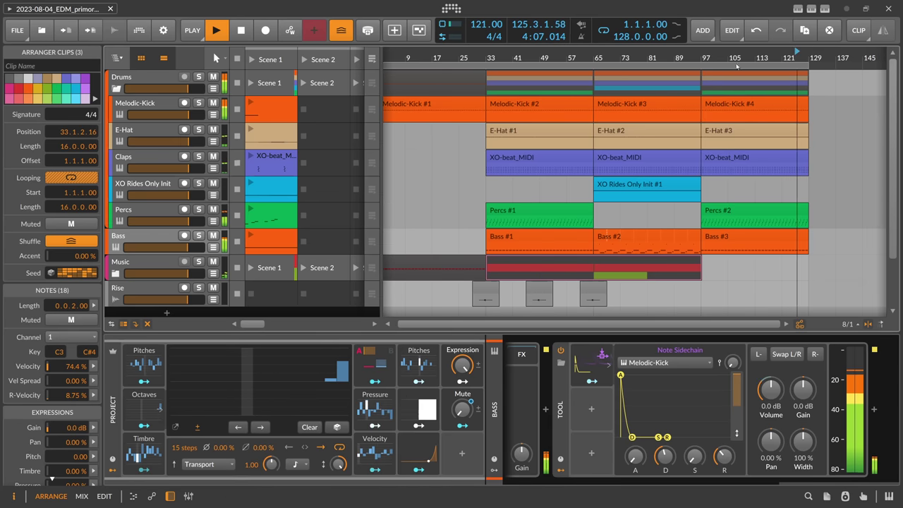
key("ctrl+d")
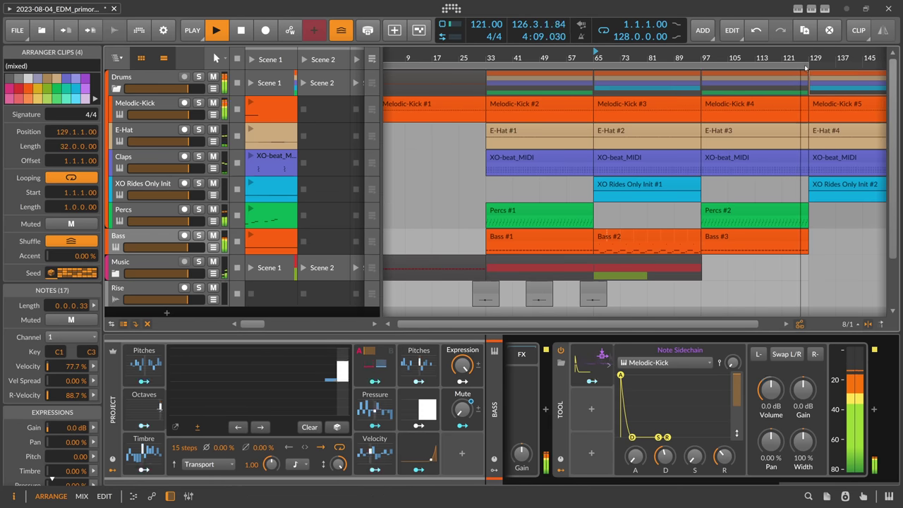
Extend the loop region to 160 bars and copy the Bass #2 clip to bar 129.
left_click_drag(708, 65, 786, 65)
left_click_drag(602, 232, 757, 236)
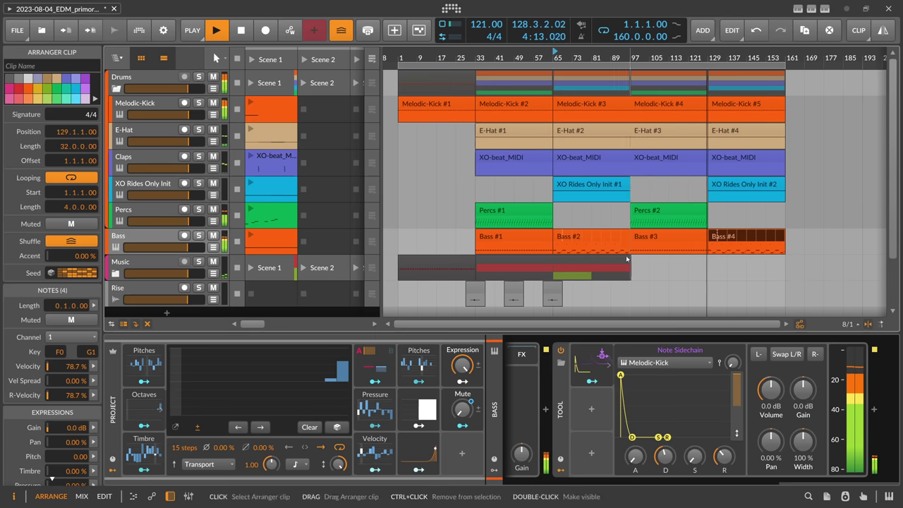
Extend the start of the last riser clip on the Rise track to a 12-bar length and copy it to bar 121.
scroll(584, 264, "down", 1)
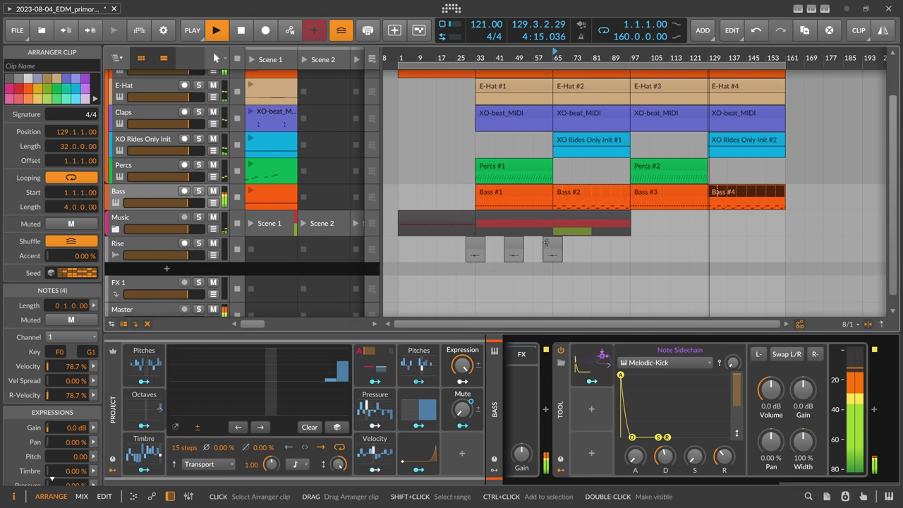
left_click_drag(543, 242, 705, 247)
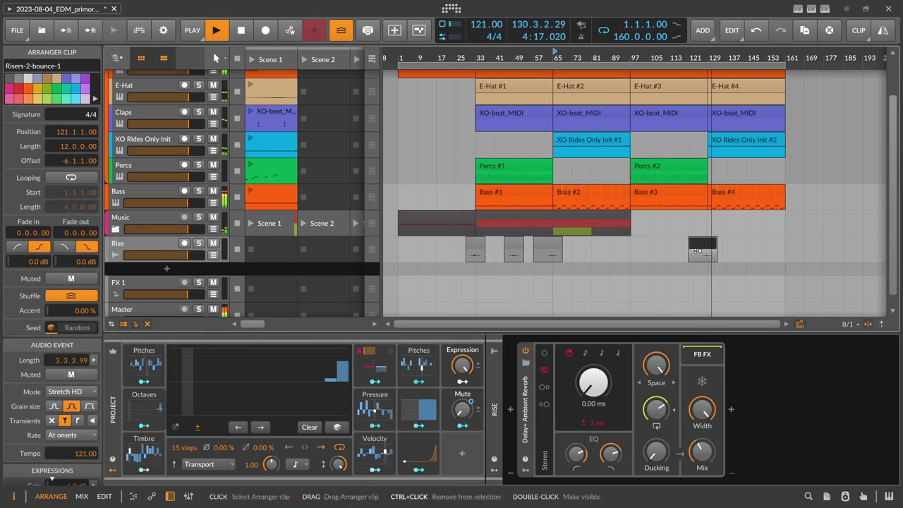
Copy the 12-bar riser clip on the Rise track to bar 89 and save the project.
left_click_drag(561, 243, 638, 243)
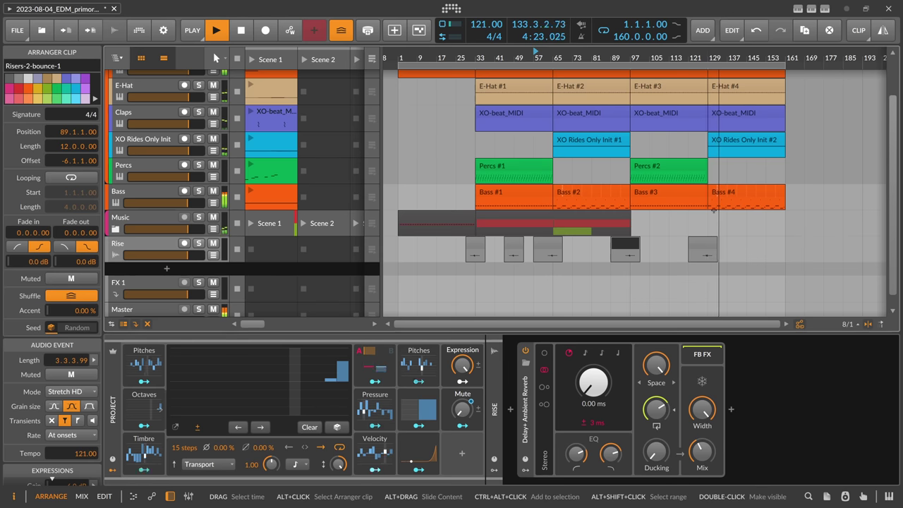
scroll(715, 210, "up", 2)
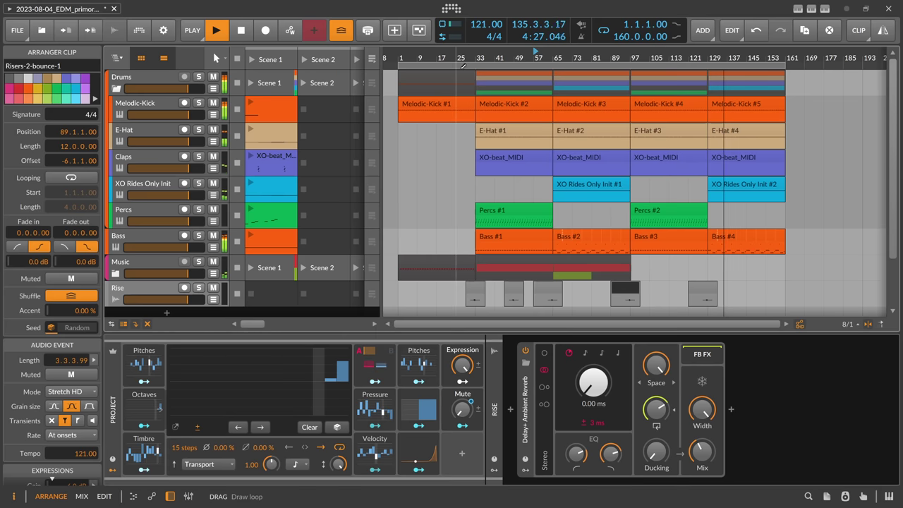
left_click(400, 57)
scroll(411, 59, "up", 1)
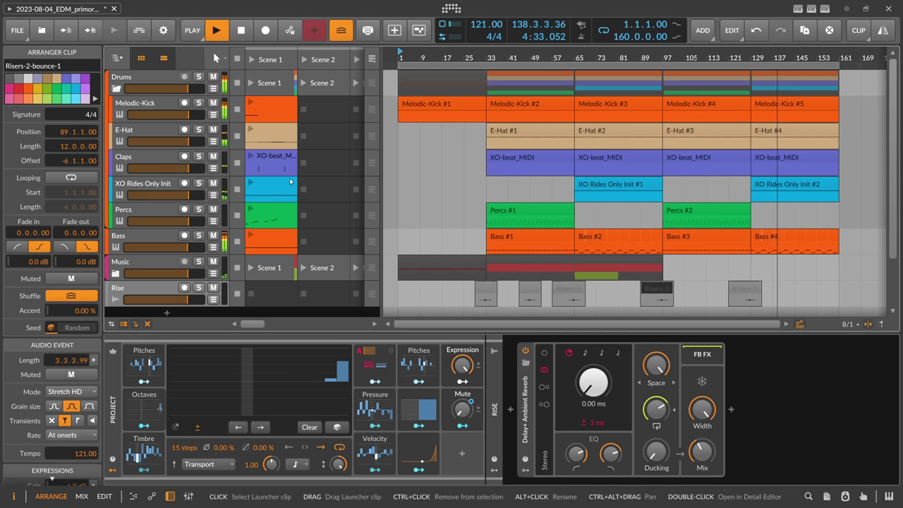
key("ctrl+s")
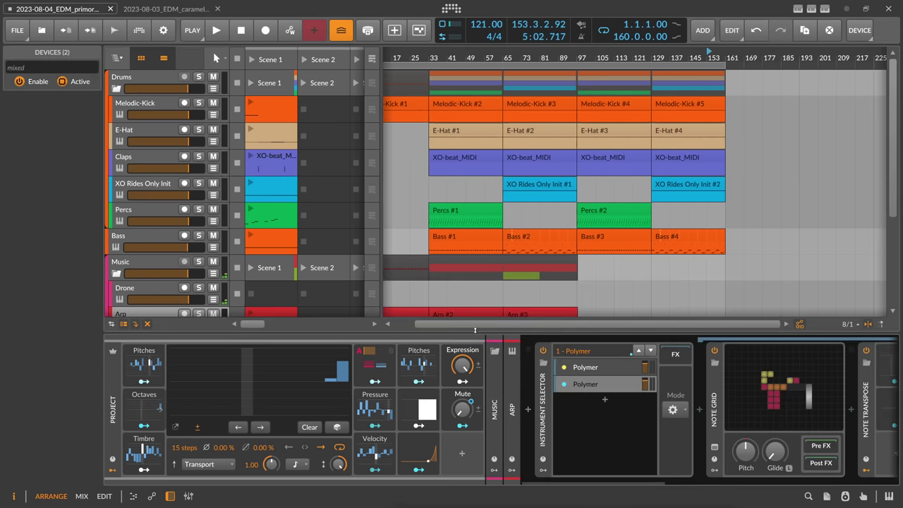
Add a new instrument track below the Rise track with the Polymer device on it.
left_click(144, 406)
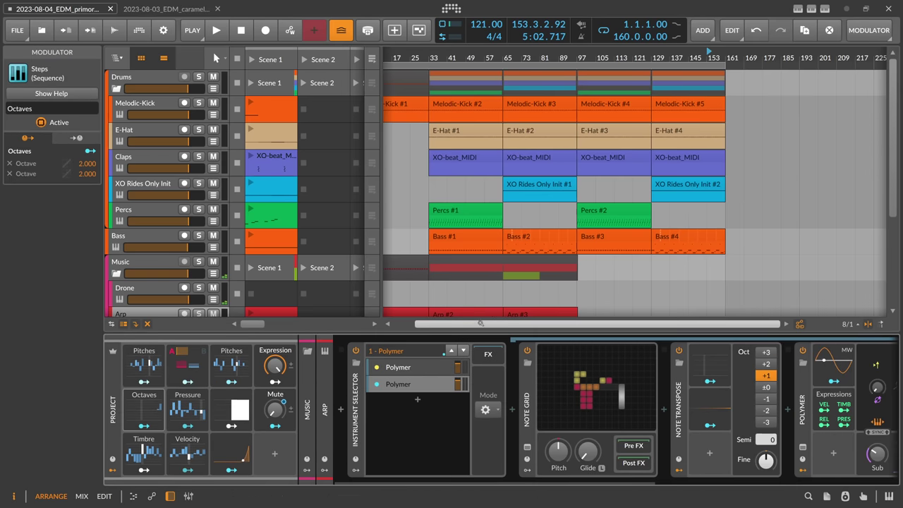
scroll(638, 123, "down", 5)
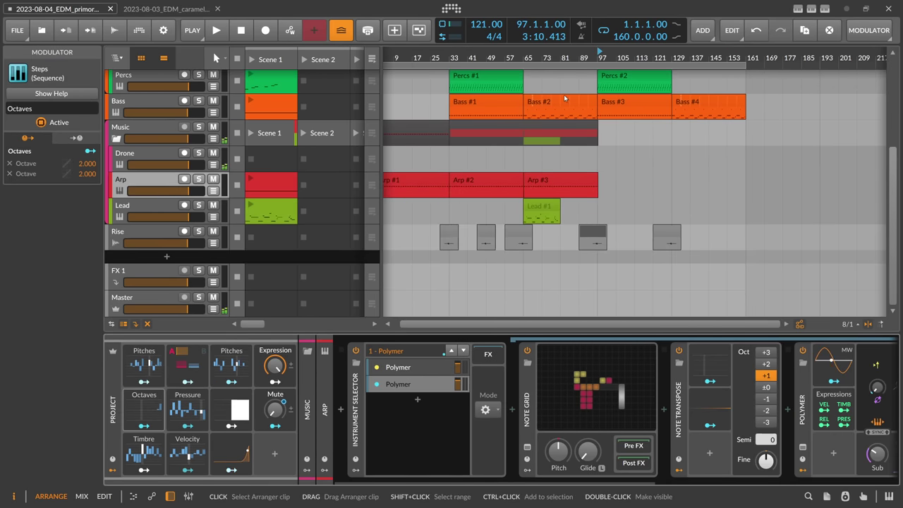
double_click(167, 256)
type("arp")
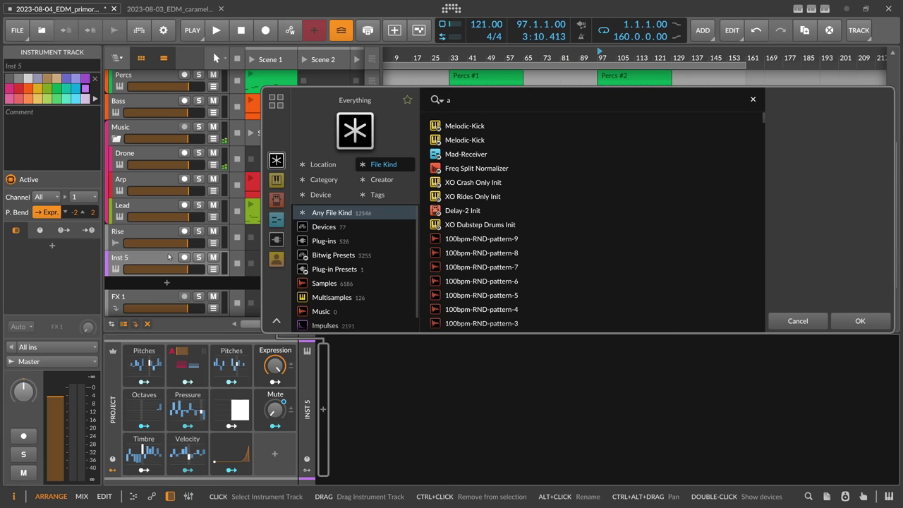
key("BackSpace")
key("BackSpace")
key("BackSpace")
type("poly")
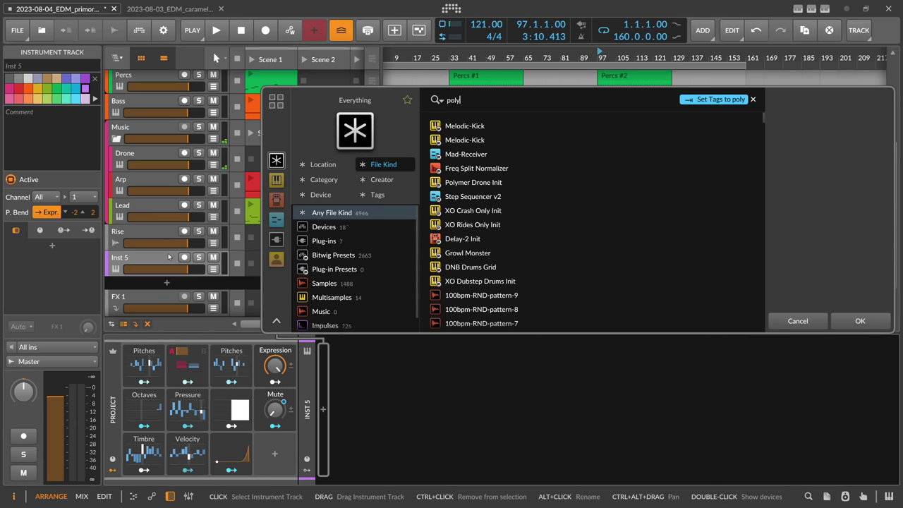
type("mer")
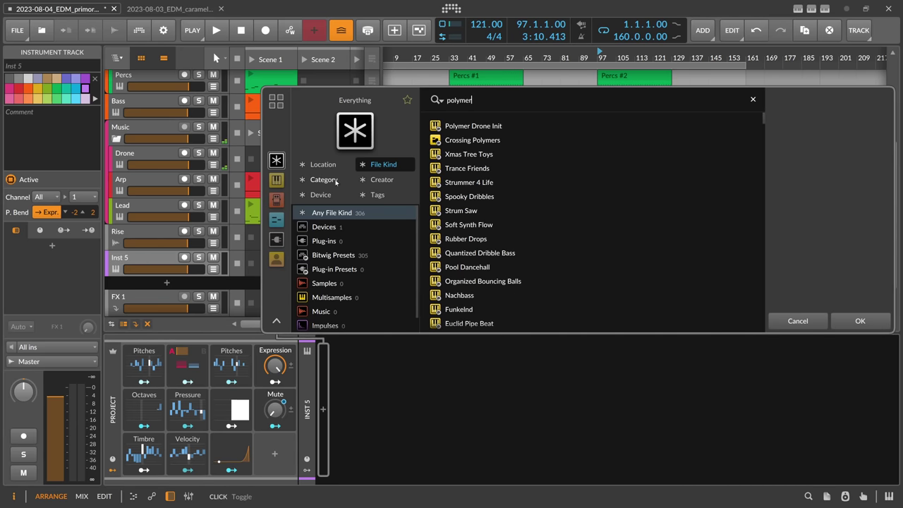
left_click(333, 228)
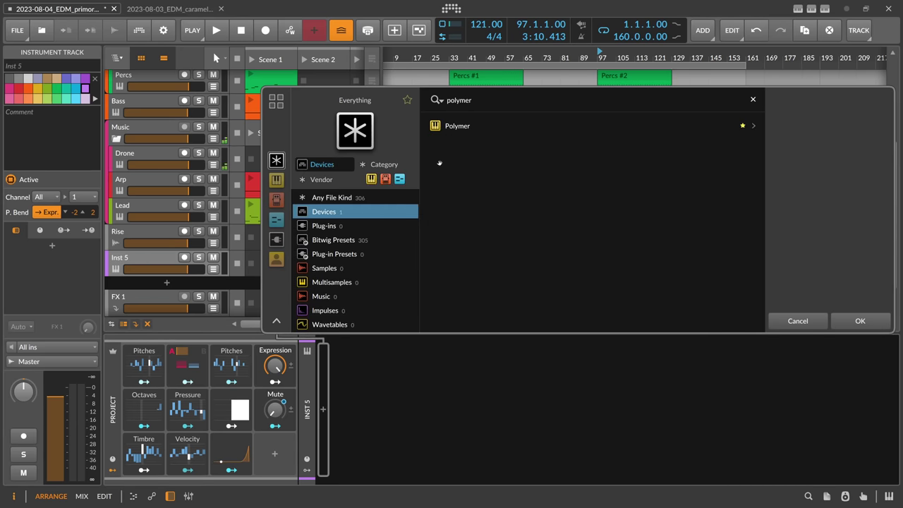
double_click(452, 129)
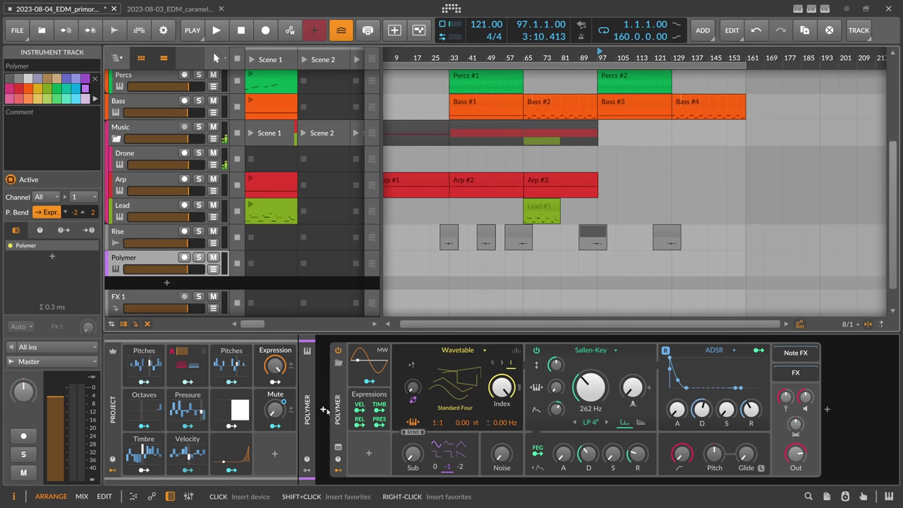
Insert an Arpeggiator before Polymer and move the Polymer track into the Music group above the Arp track.
left_click(324, 409)
type("arp")
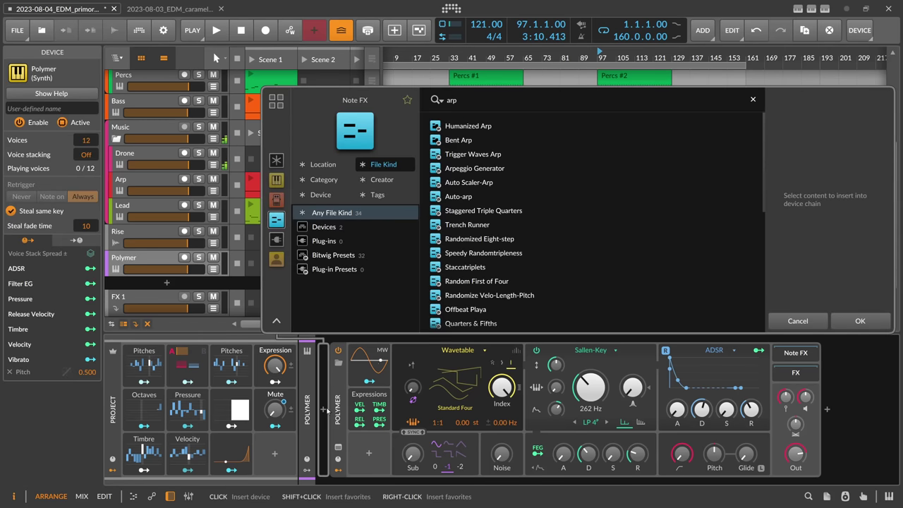
left_click(325, 226)
double_click(459, 128)
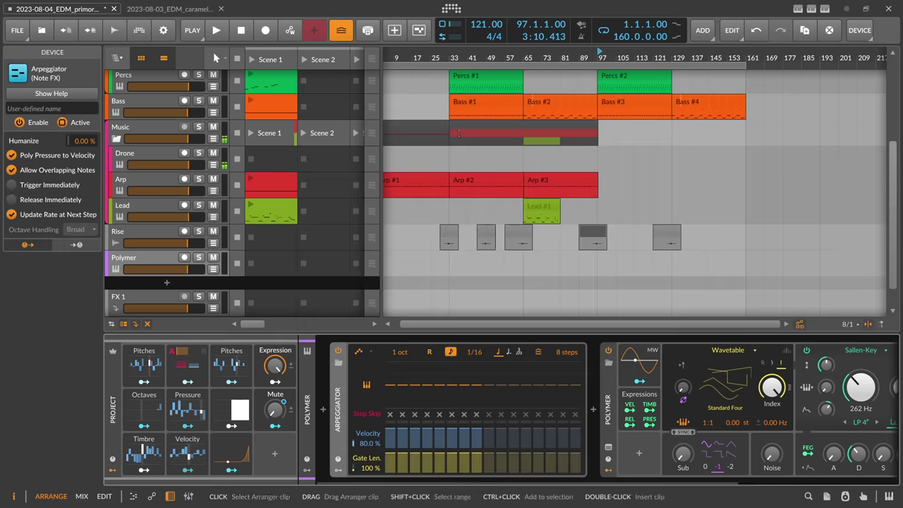
left_click_drag(141, 259, 148, 180)
Create a clip at bar 97 on the Polymer track and extend it to a length of 2 bars.
scroll(617, 57, "up", 2)
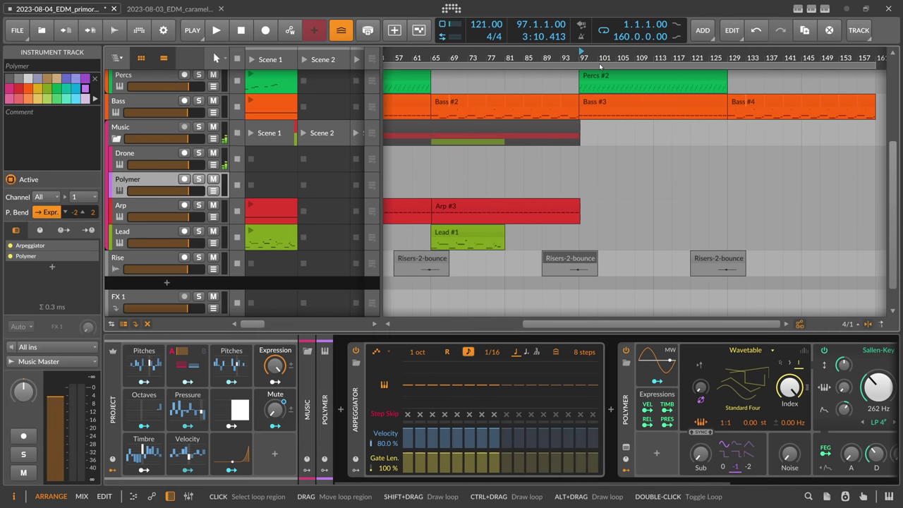
double_click(581, 177)
scroll(586, 177, "up", 5)
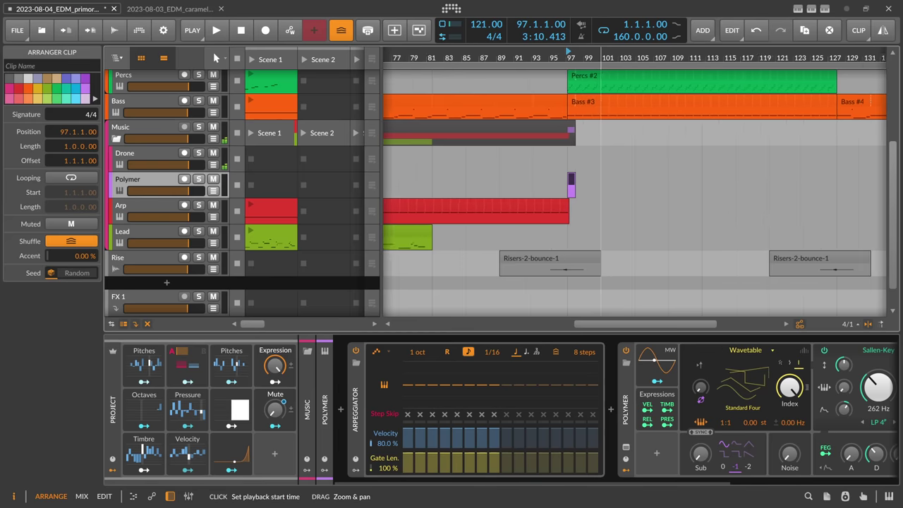
left_click_drag(522, 180, 554, 178)
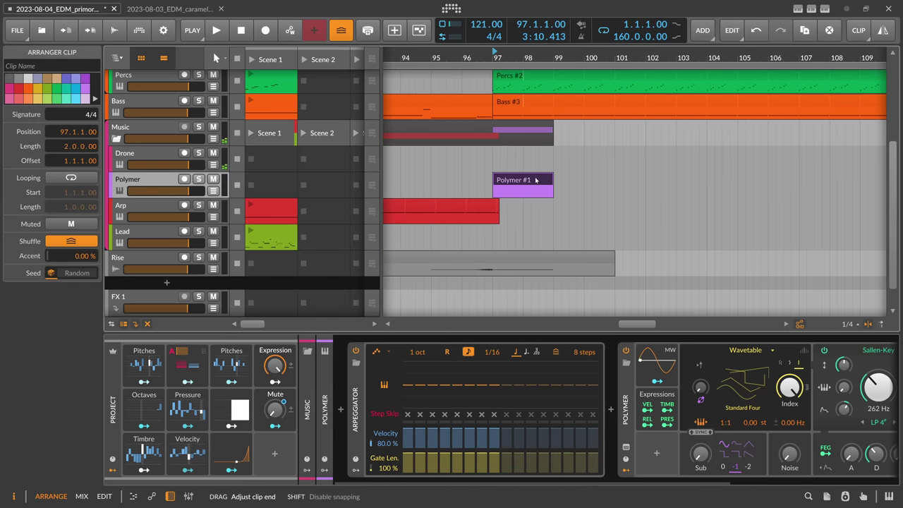
Draw a chord of two-bar notes A2, D3, E3, A3 and E4 from the start of the Polymer clip.
double_click(536, 180)
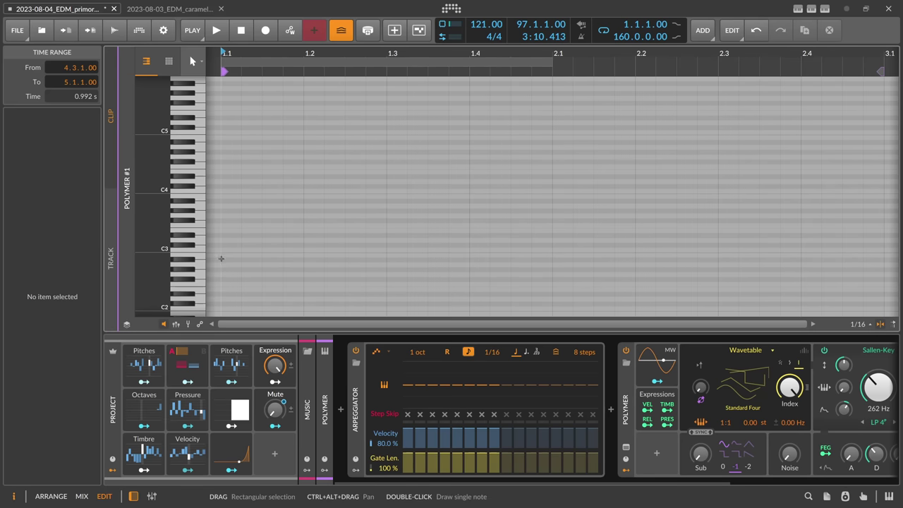
double_click(232, 265)
left_click_drag(239, 265, 705, 271)
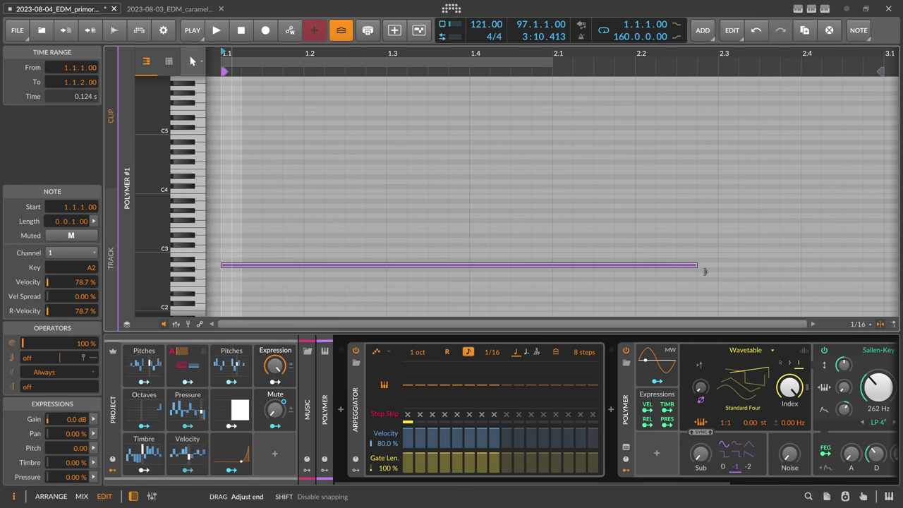
left_click_drag(860, 279, 877, 279)
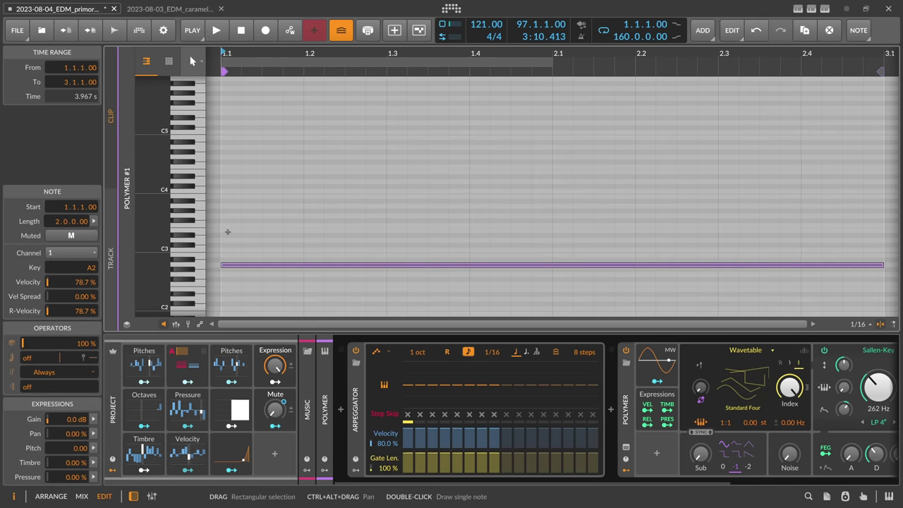
double_click(227, 232)
double_click(226, 241)
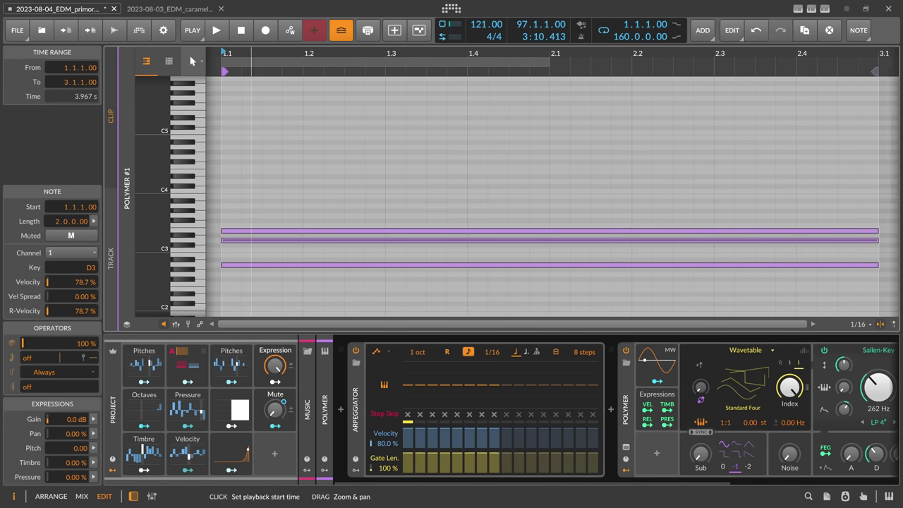
scroll(256, 77, "down", 2)
double_click(251, 206)
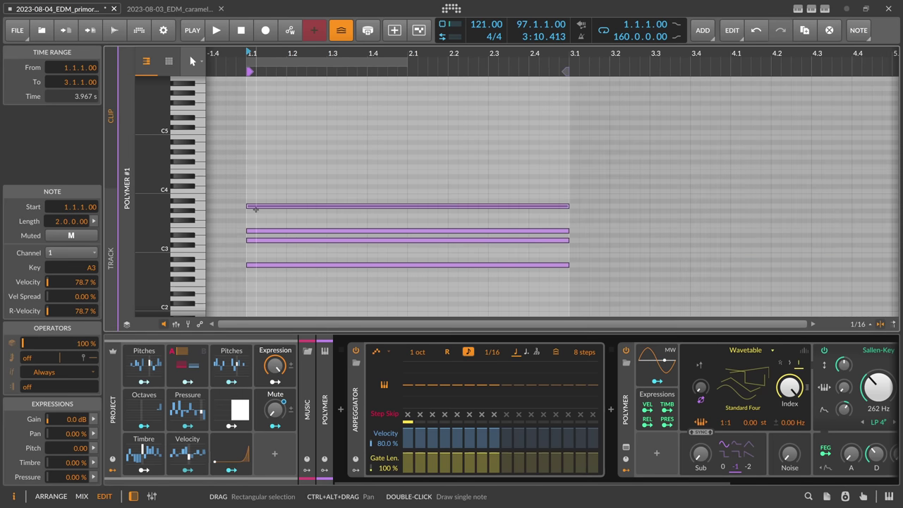
double_click(250, 172)
left_click_drag(264, 165, 270, 276)
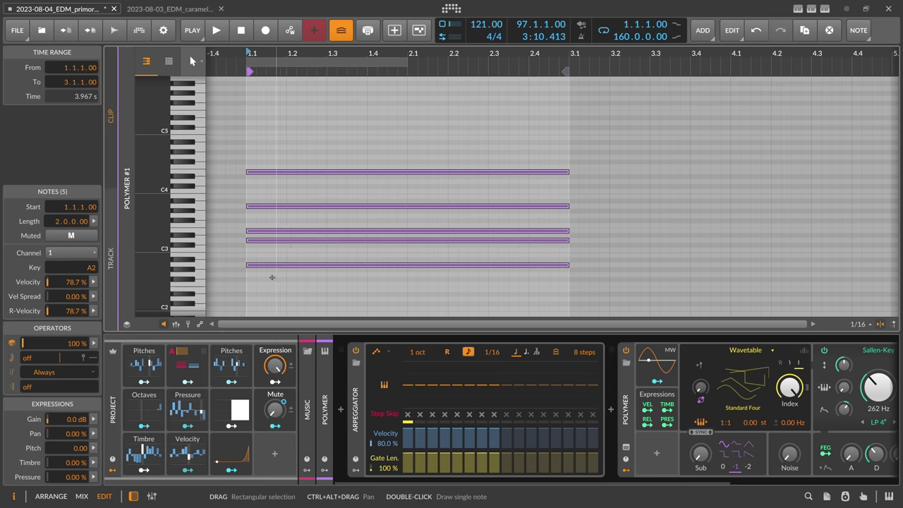
Choose a different note pattern for the Arpeggiator and start playback.
scroll(270, 276, "down", 2)
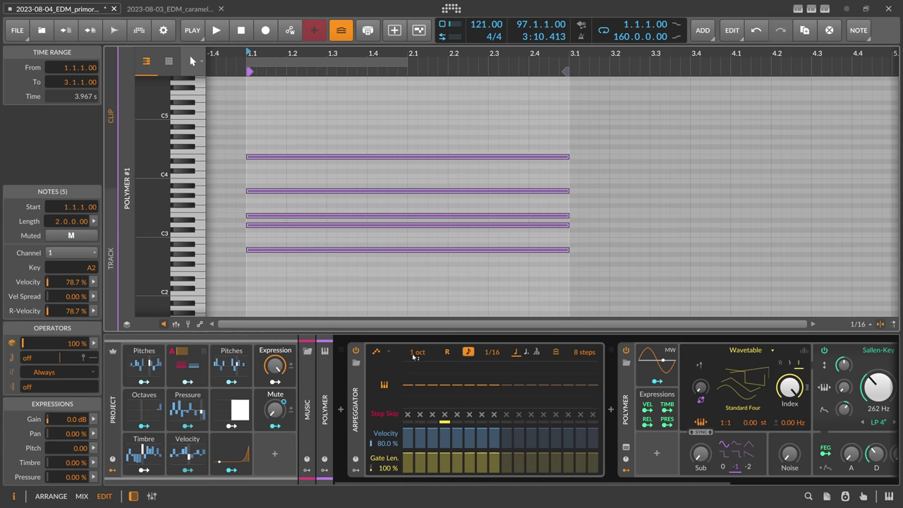
left_click(379, 351)
left_click(401, 302)
key("space")
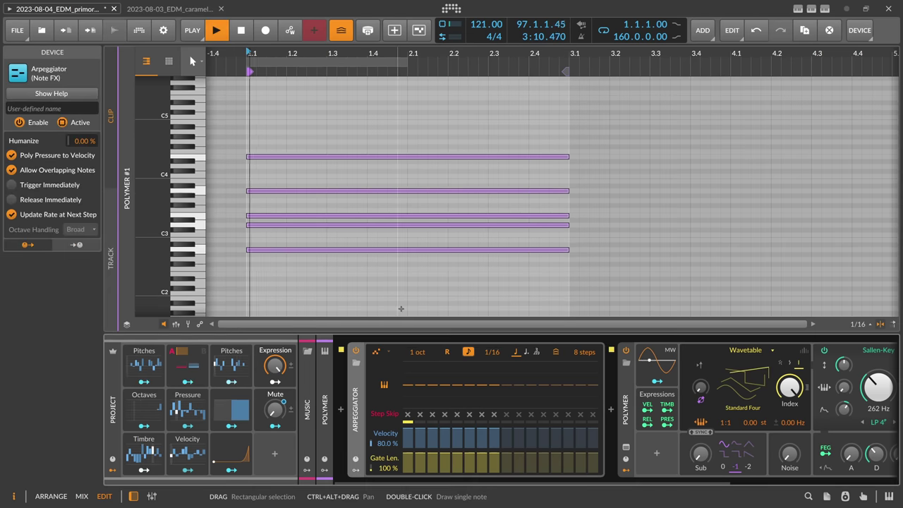
Loop the Polymer clip in the arrangement out to a length of 32 bars and solo its track.
key("alt+1")
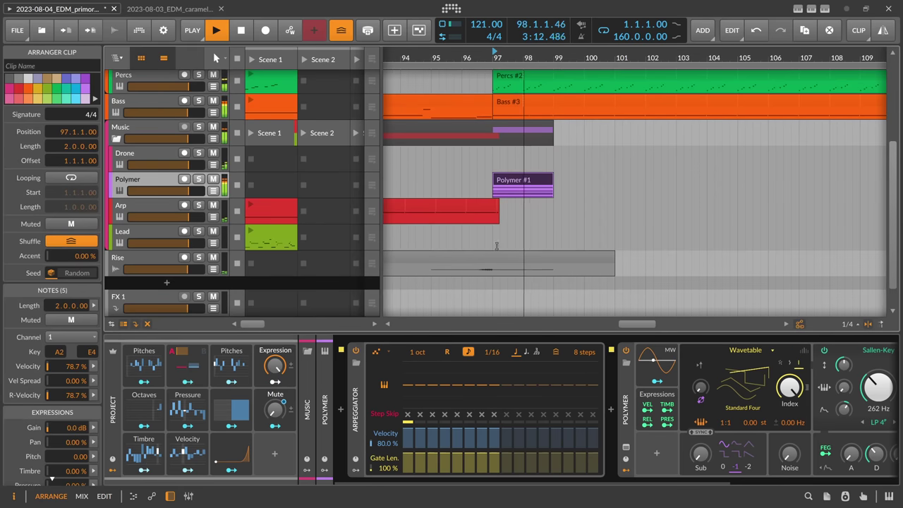
left_click_drag(555, 194, 902, 200)
left_click_drag(603, 57, 603, 14)
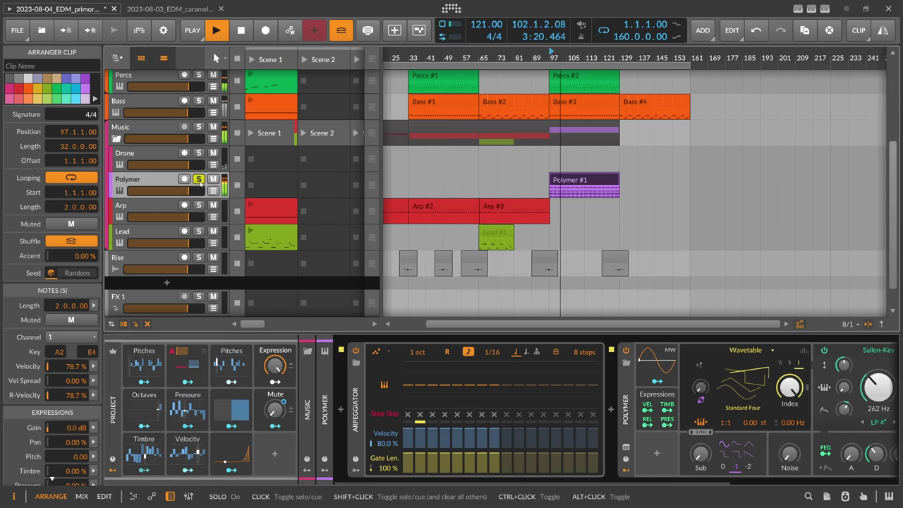
Add a two-bar B2 note to the chord in the Polymer clip and transpose it up an octave to B3.
double_click(551, 188)
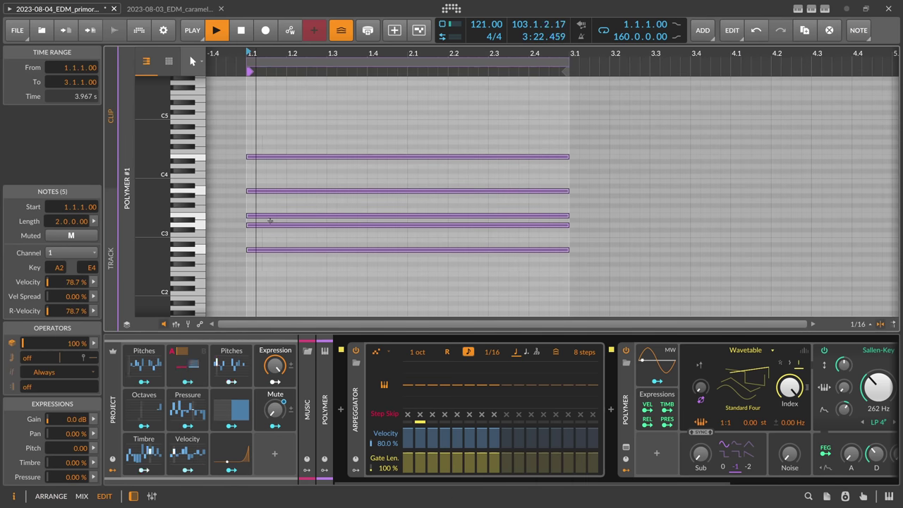
left_click(265, 201)
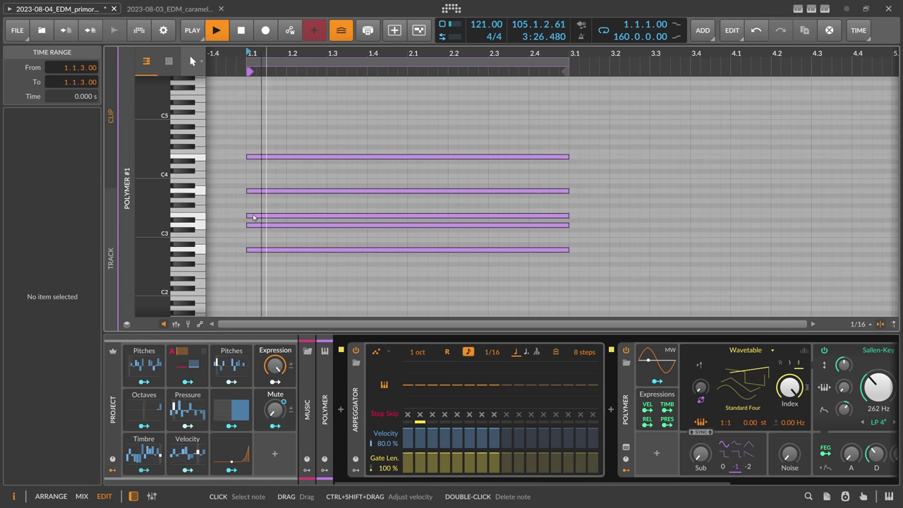
left_click(254, 216)
left_click(252, 234)
left_click(257, 250)
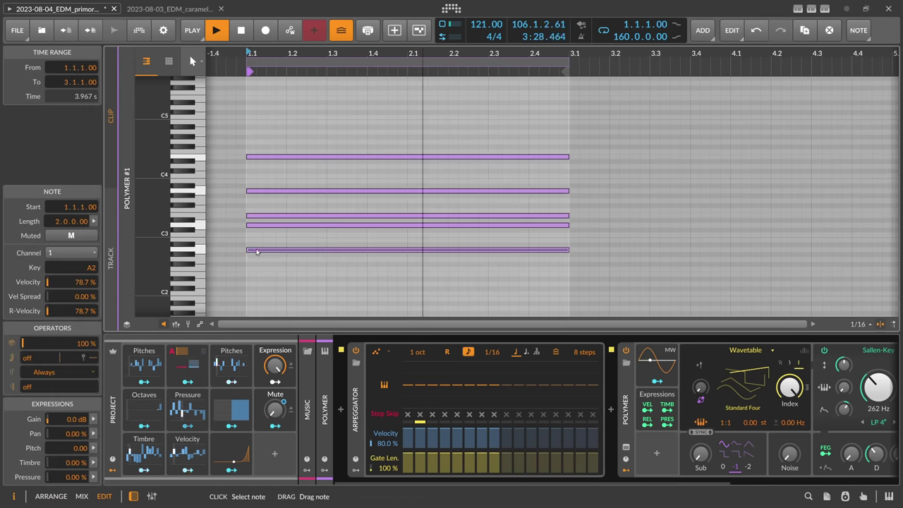
double_click(261, 241)
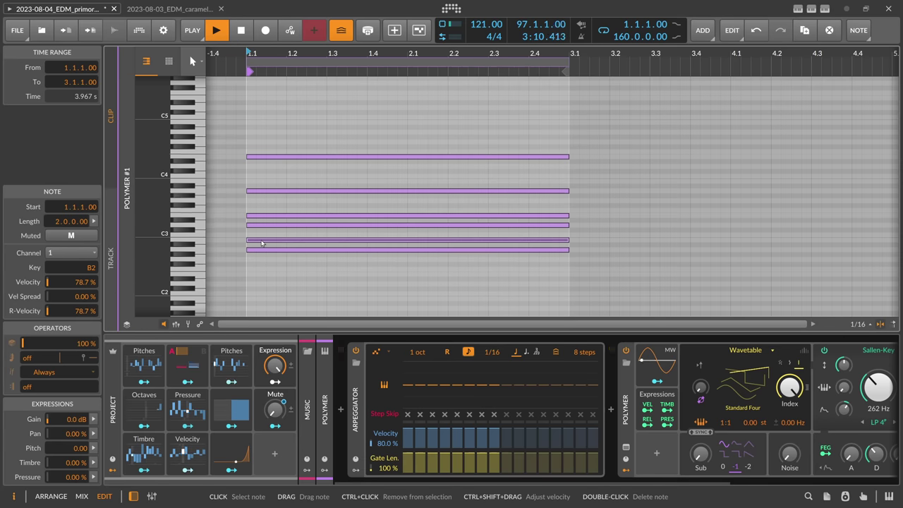
key("shift+Up")
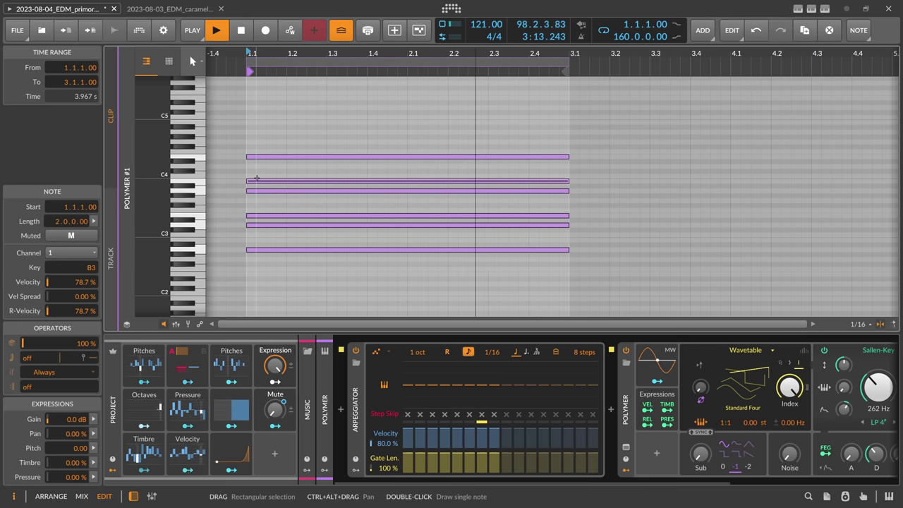
Delete all the chord notes in the Polymer clip and draw a single two-bar A3 note at its start.
double_click(255, 216)
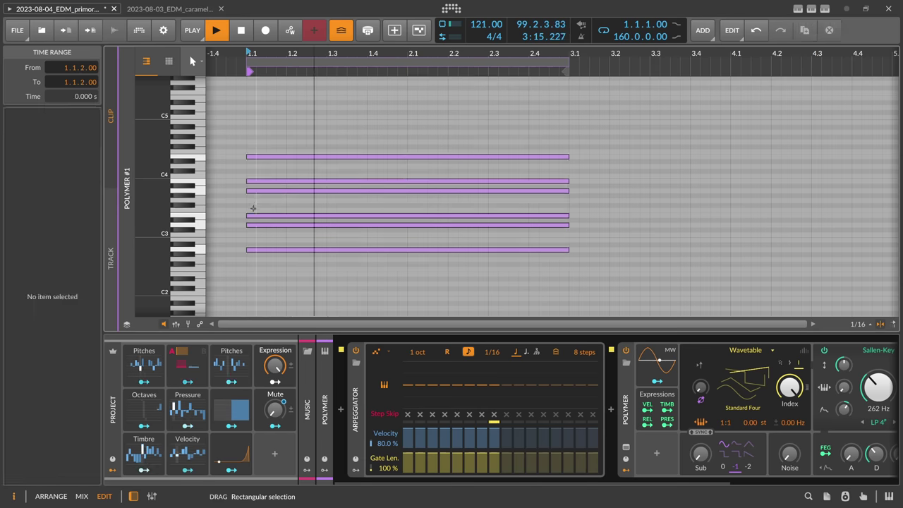
key("ctrl+a")
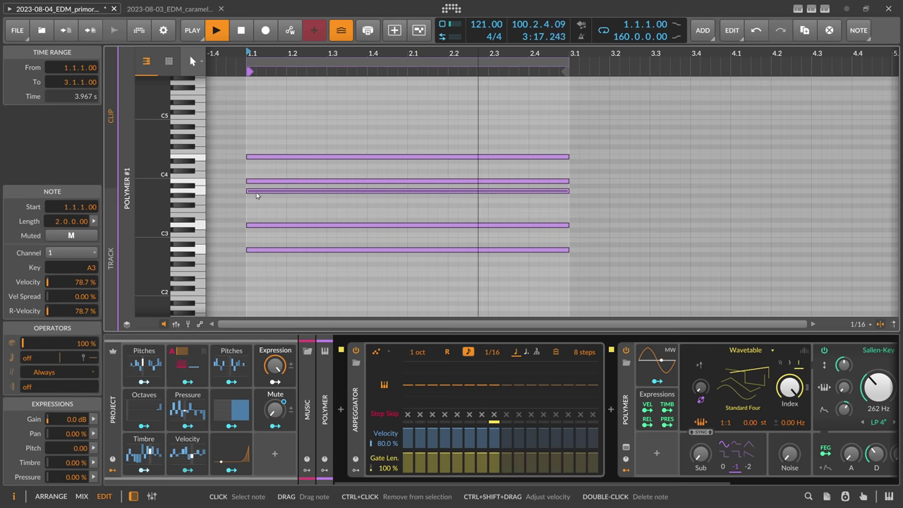
double_click(257, 191)
key("Delete")
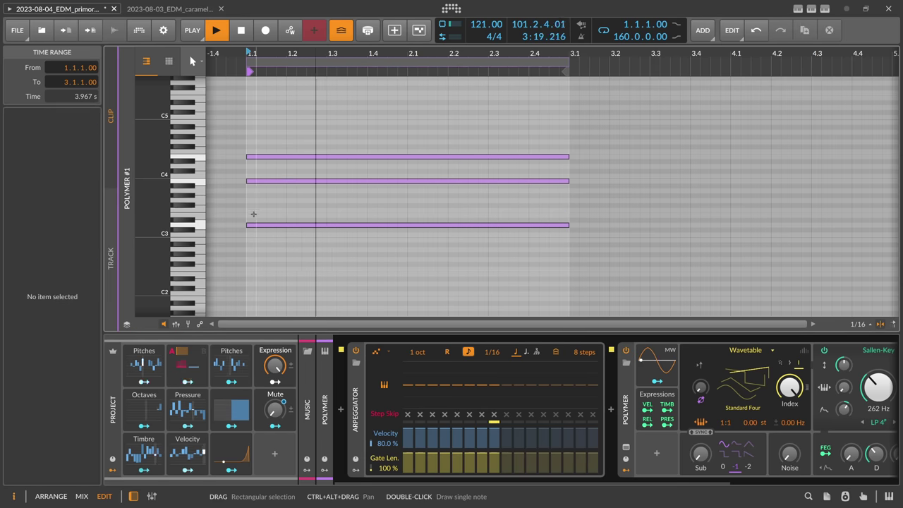
left_click_drag(270, 139, 262, 256)
key("Delete")
double_click(251, 191)
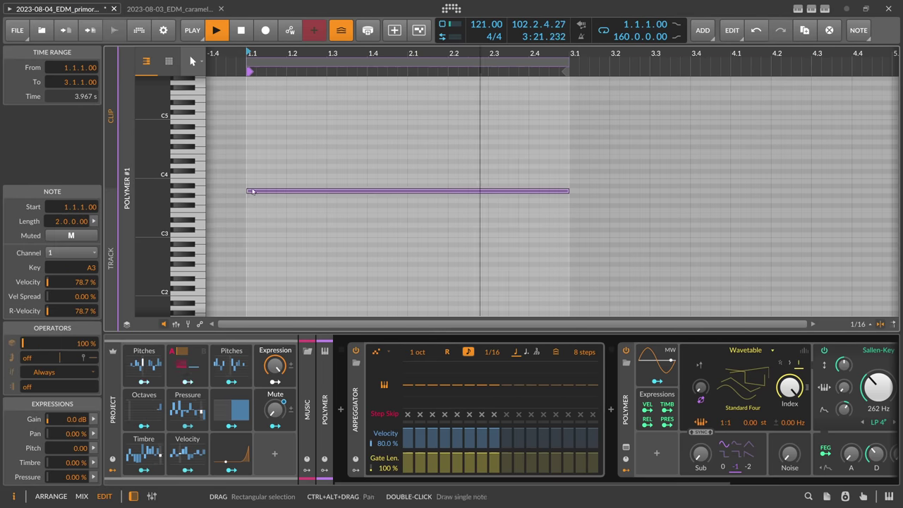
Stack two-bar C4, E4 and A4 notes above the A3 in the Polymer clip and transpose the whole chord down an octave.
double_click(256, 182)
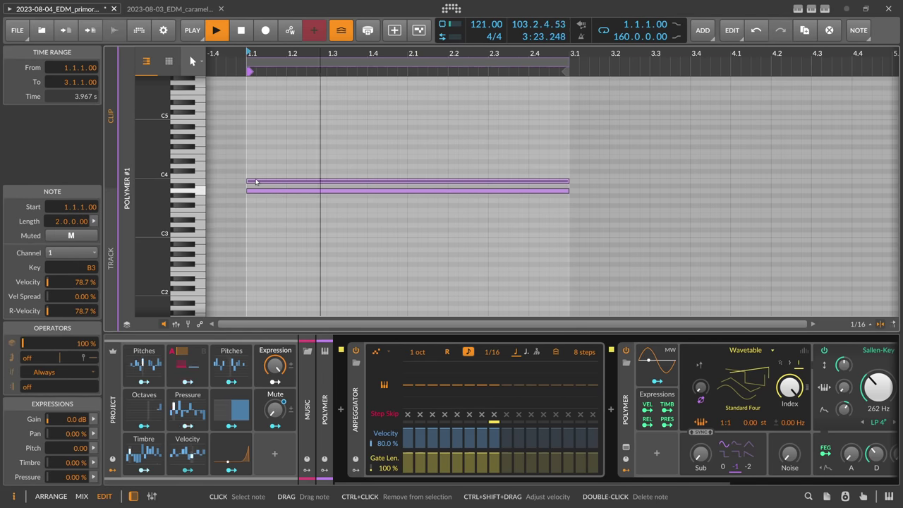
left_click_drag(256, 181, 251, 177)
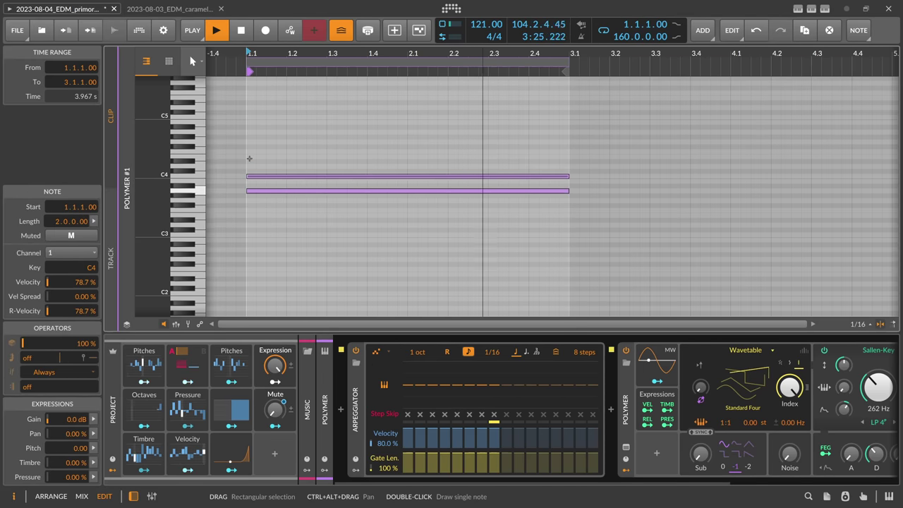
double_click(249, 157)
double_click(257, 132)
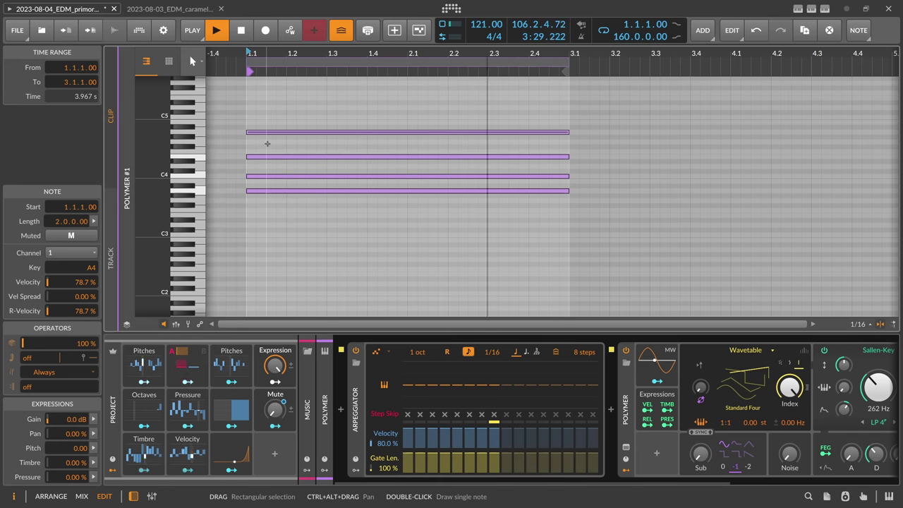
left_click_drag(289, 127, 290, 213)
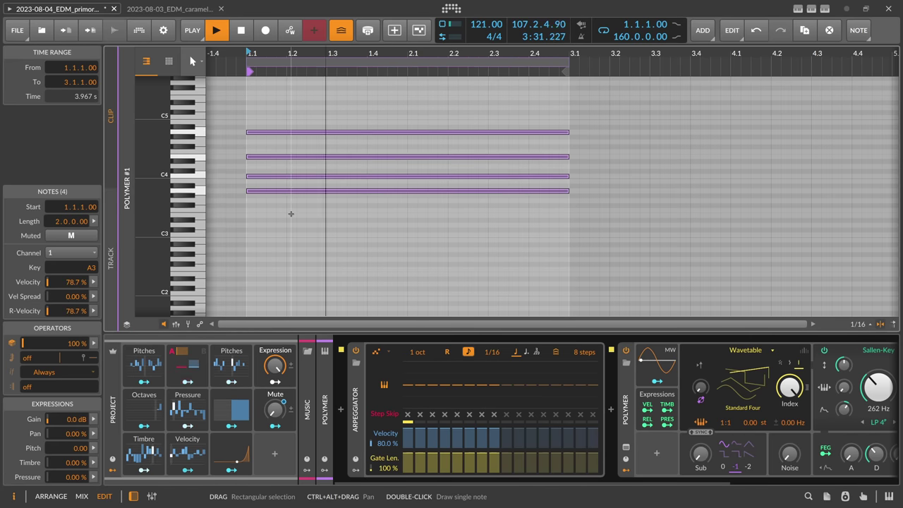
key("shift+Down")
Choose a Blossom pattern for the Arpeggiator and add a two-bar G3 note to the Polymer chord.
left_click(376, 351)
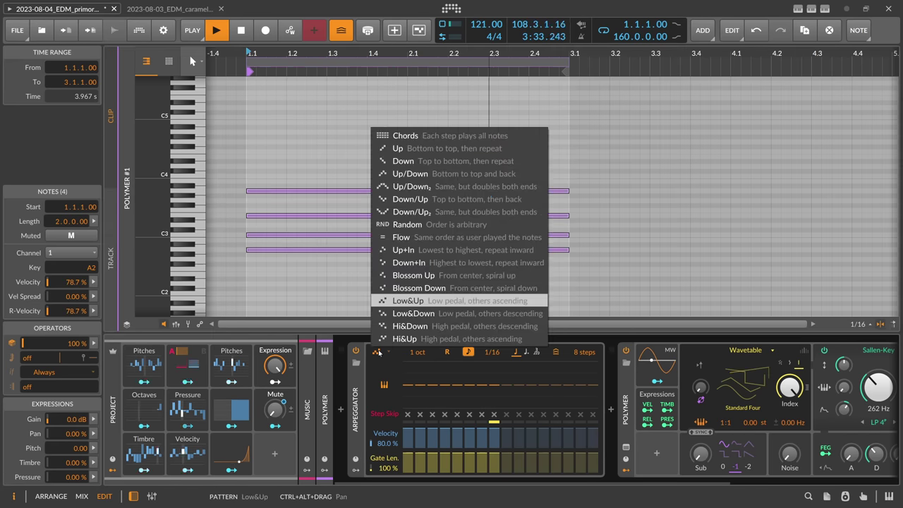
left_click(427, 282)
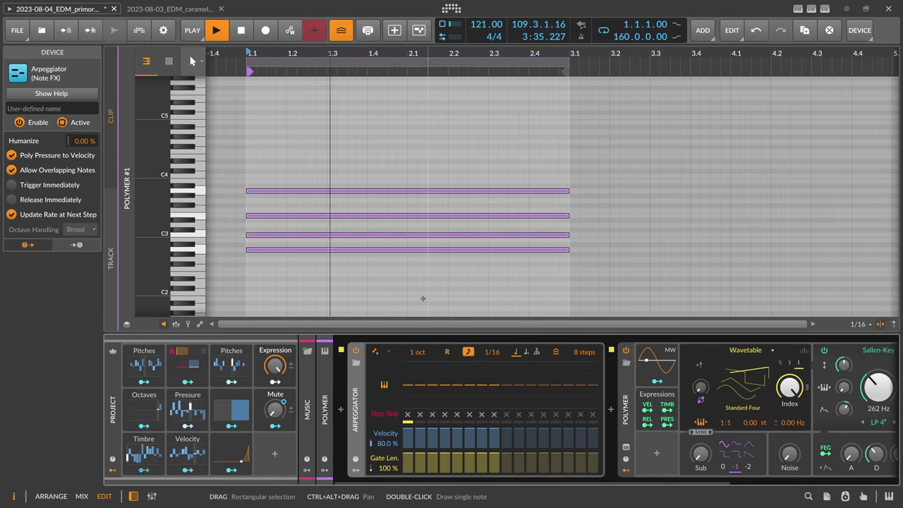
left_click(268, 216)
double_click(252, 201)
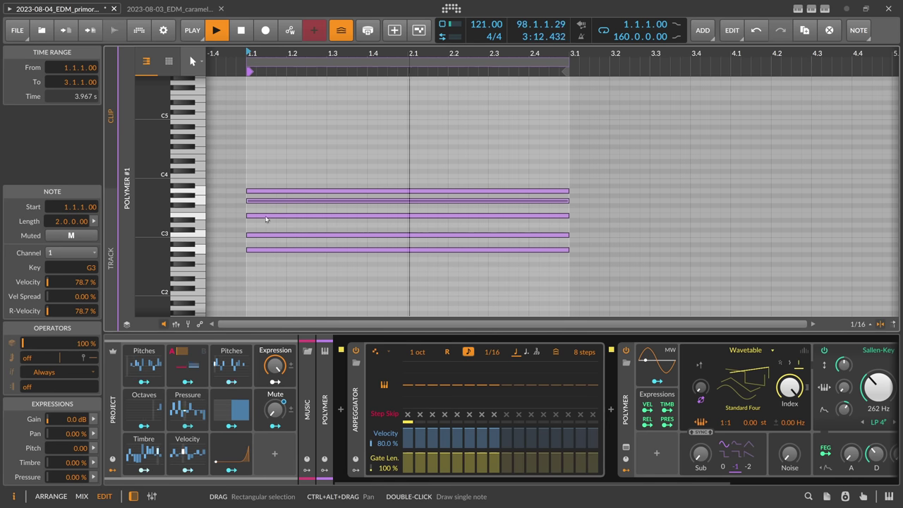
left_click_drag(268, 169, 269, 259)
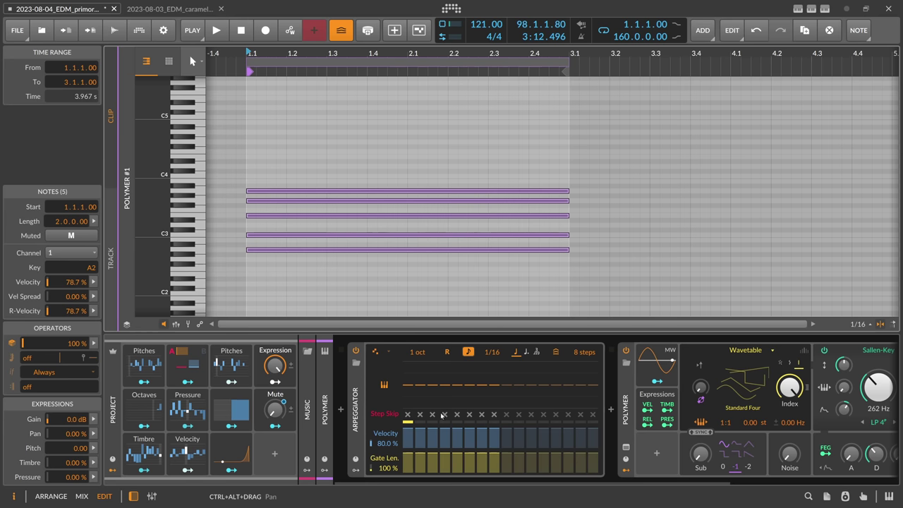
Start playback and set Polymer's unison to 16 voices in Focused mode.
scroll(536, 451, "right", 5)
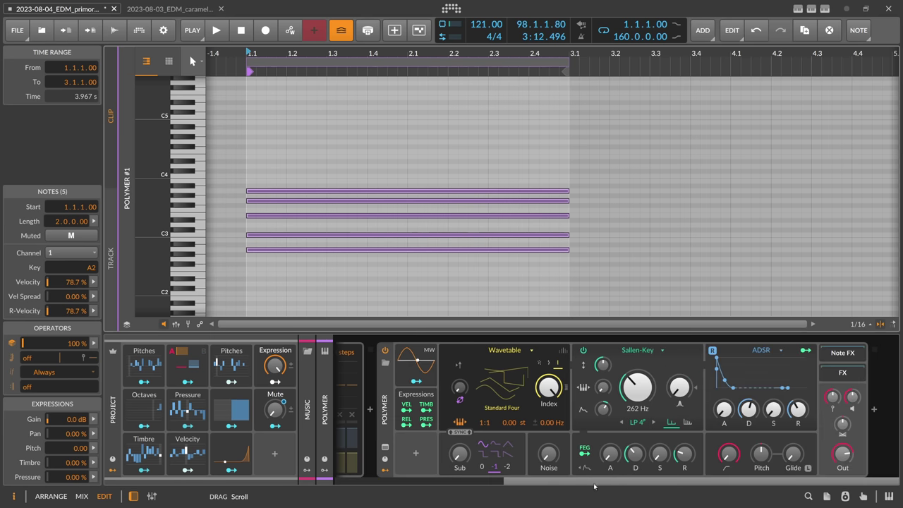
key("space")
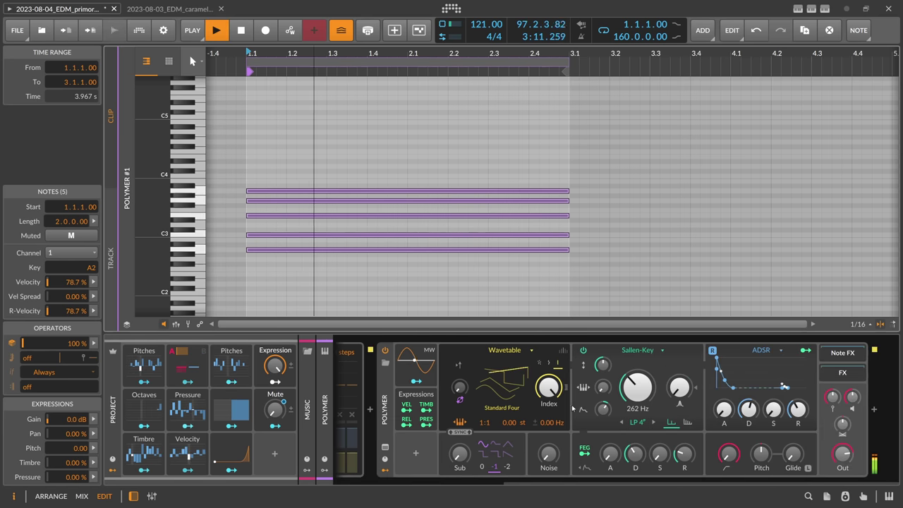
left_click(564, 350)
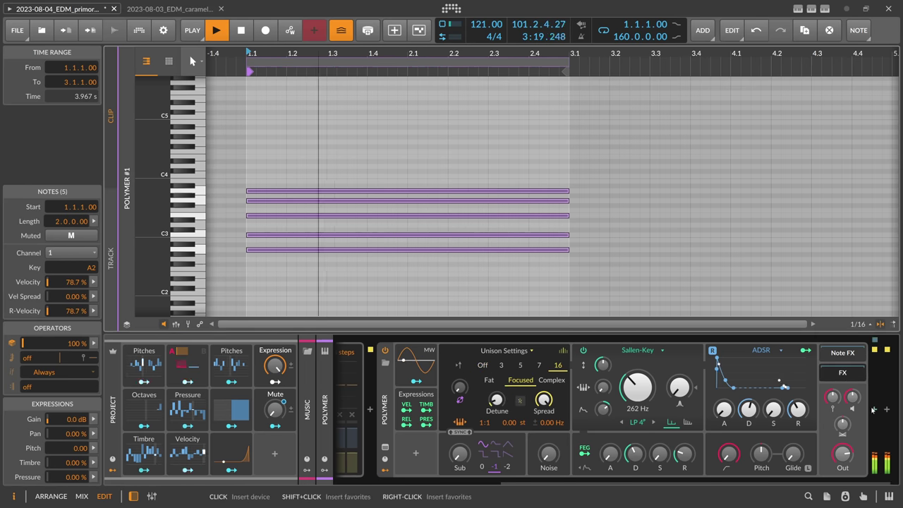
Insert the Delay+ Ambient Reverb preset after the Polymer device.
left_click(873, 410)
type("delay")
key("Down")
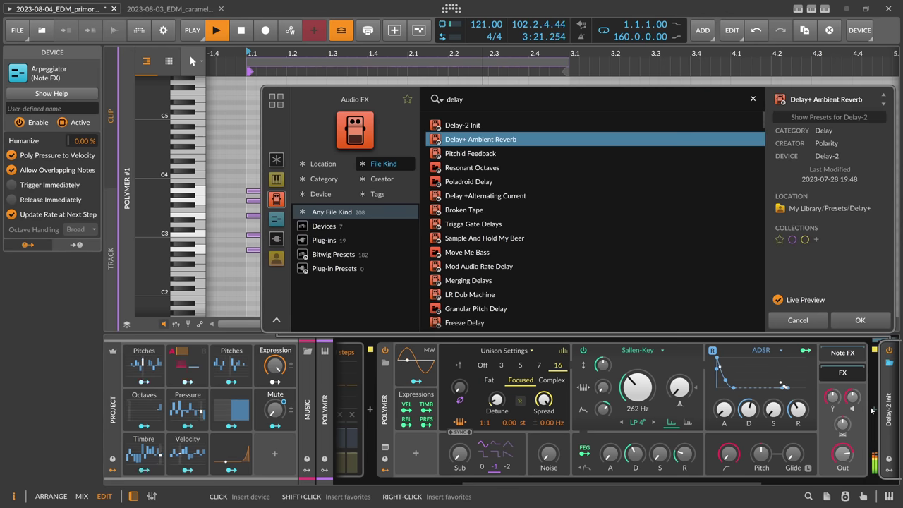
key("Return")
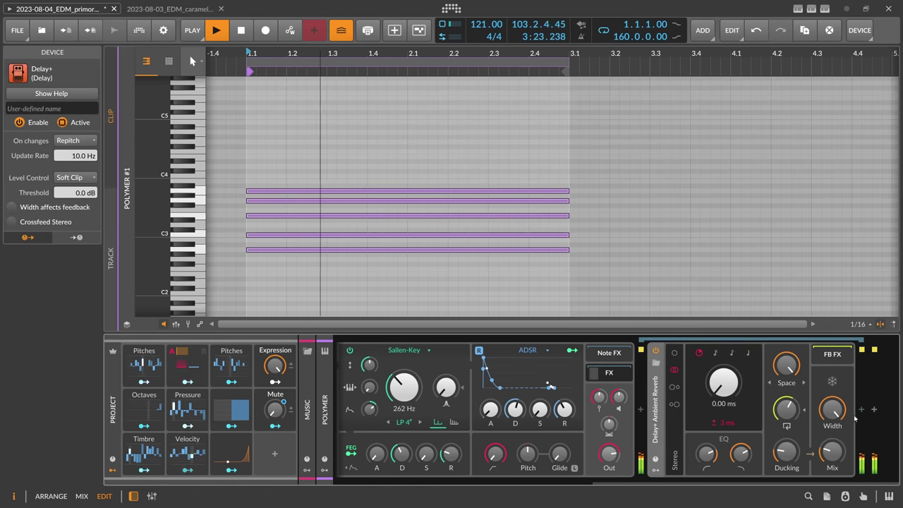
Insert the Delay-2 Init preset after Delay+ Ambient Reverb and set its mix to about 36%.
left_click(861, 412)
type("delay")
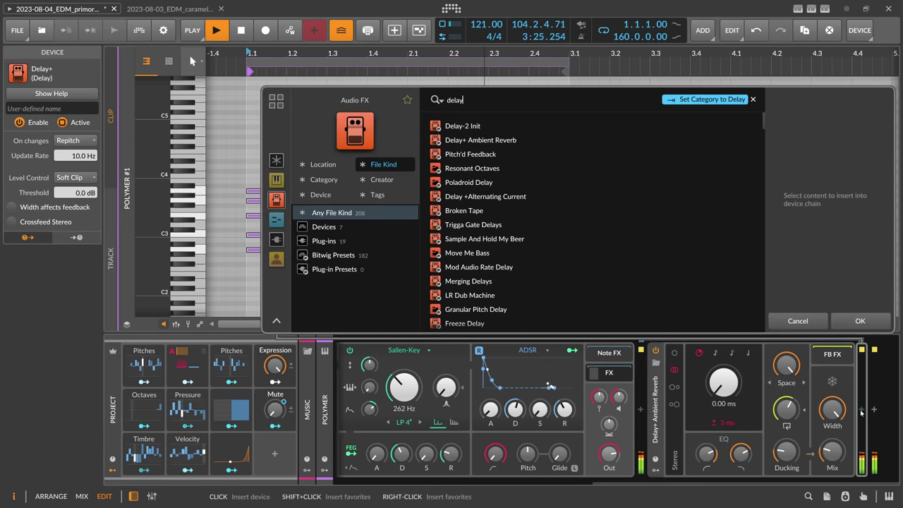
key("Down")
key("Up")
key("Return")
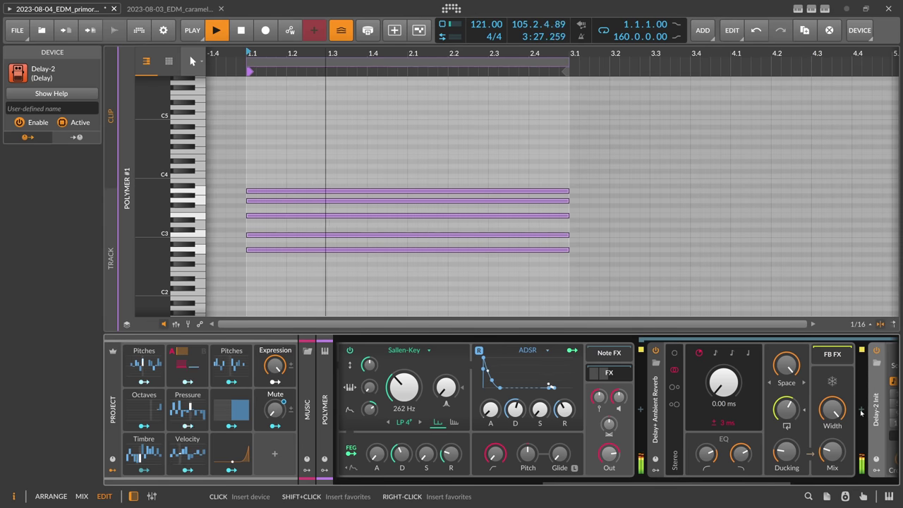
scroll(618, 412, "right", 3)
mouse_move(836, 452)
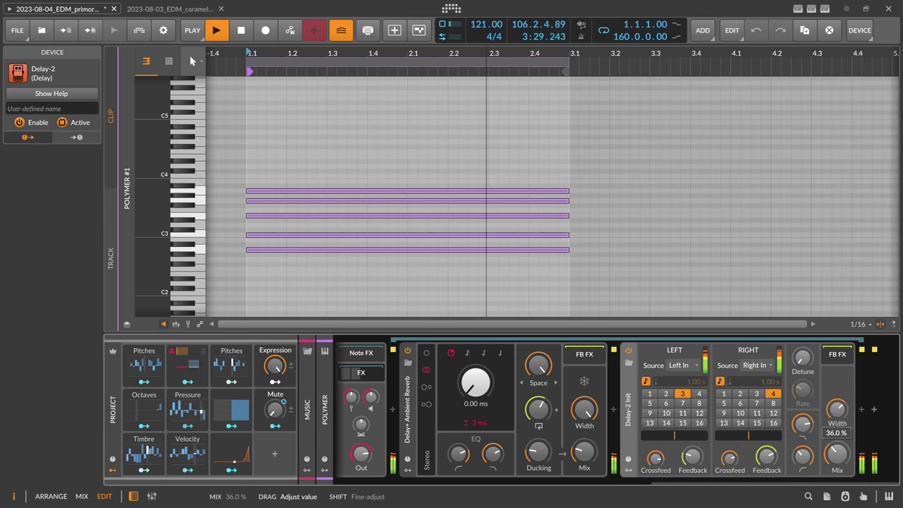
Add a Steps modulator to the free modulator slot of the Polymer device.
scroll(821, 475, "left", 5)
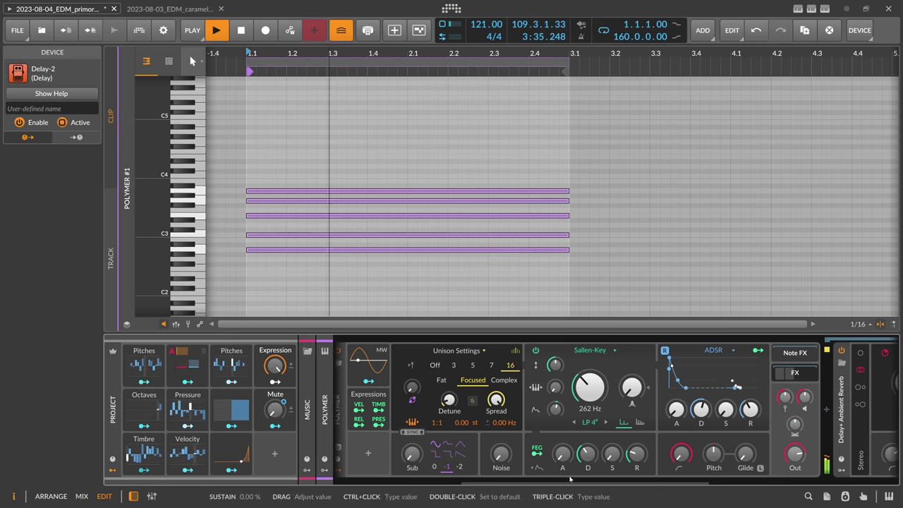
left_click_drag(570, 480, 485, 466)
left_click(543, 454)
type("st")
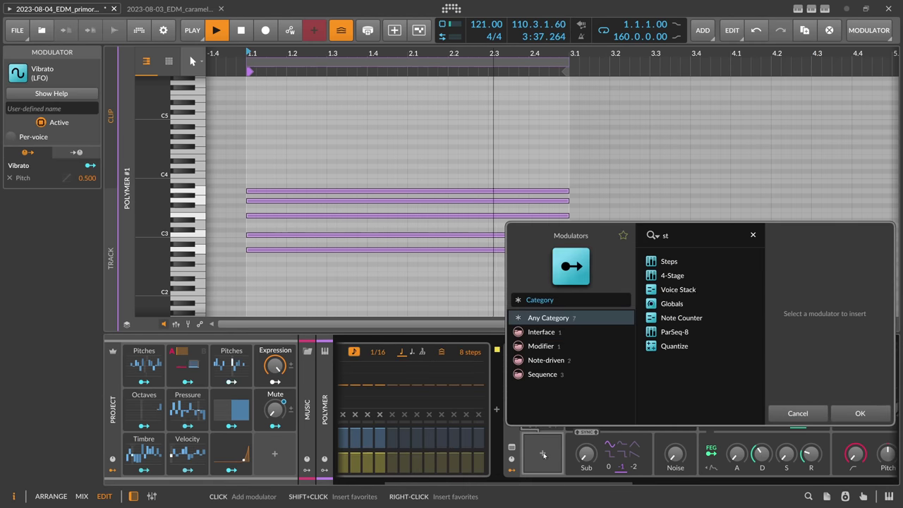
type("ep")
key("Return")
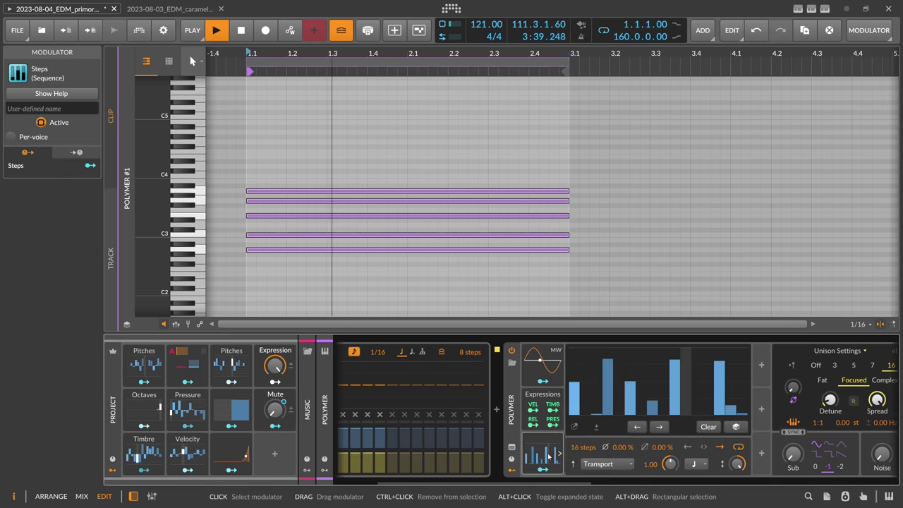
Set the Steps modulator to 8 steps at an eighth-note rate and randomize its step values.
mouse_move(583, 448)
left_mouse_down()
mouse_move(583, 484)
mouse_move(583, 467)
left_mouse_up()
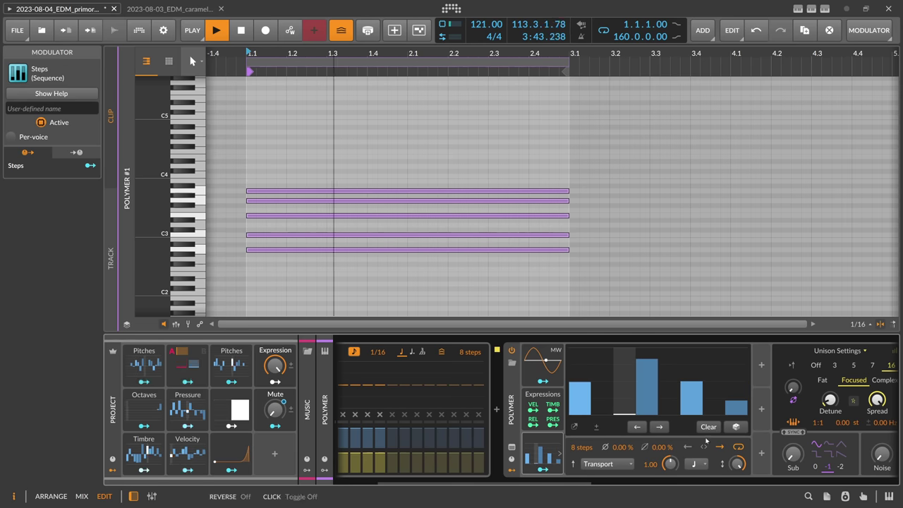
left_click(695, 465)
left_click(723, 284)
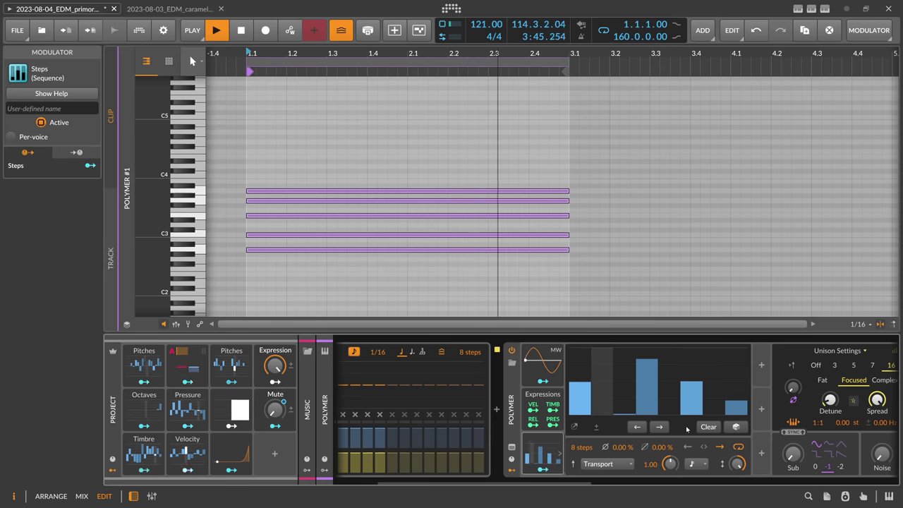
left_click(736, 426)
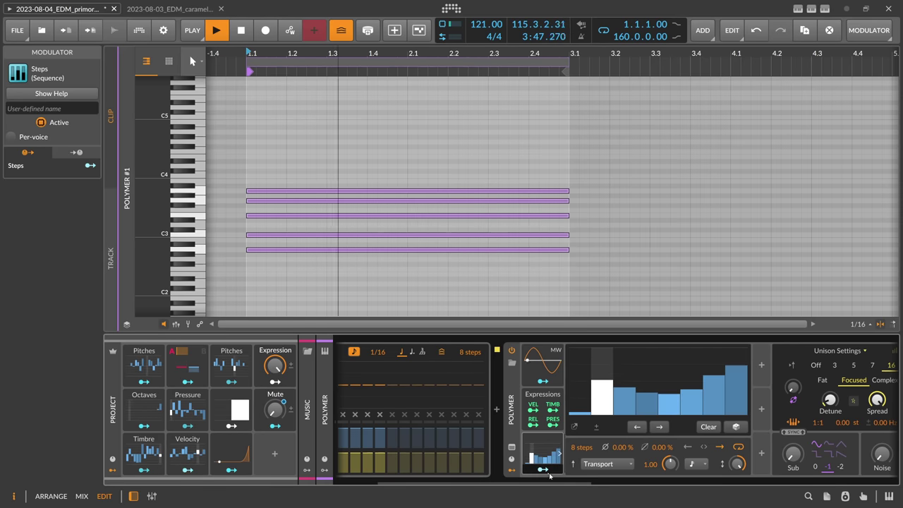
Map the Steps modulator to the Sallen-Key filter's Freq Mod by about 0.354 and unsolo the Polymer track in the arrangement.
left_click_drag(545, 483, 615, 483)
left_click_drag(789, 397, 789, 371)
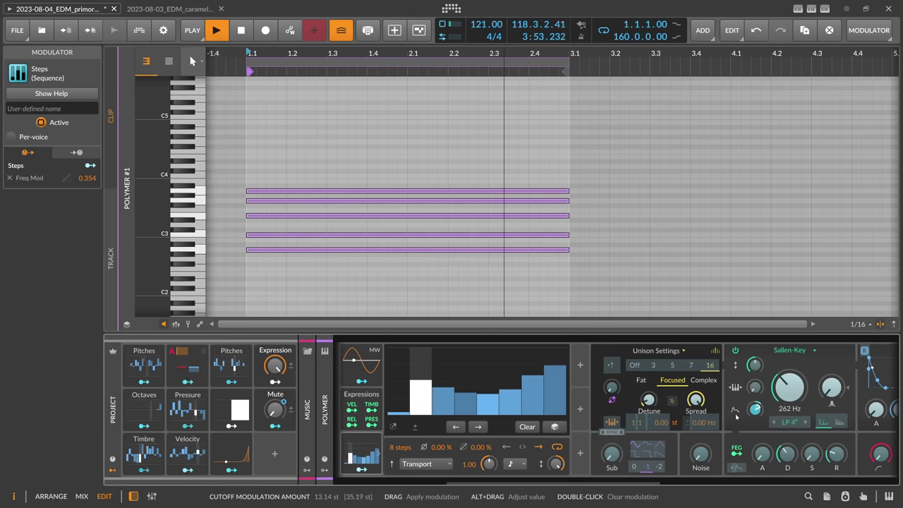
key("alt+1")
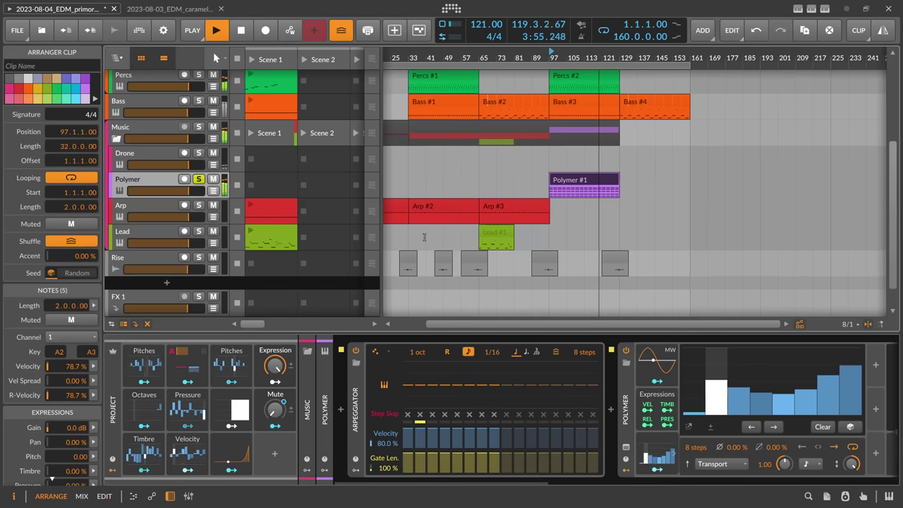
left_click(199, 180)
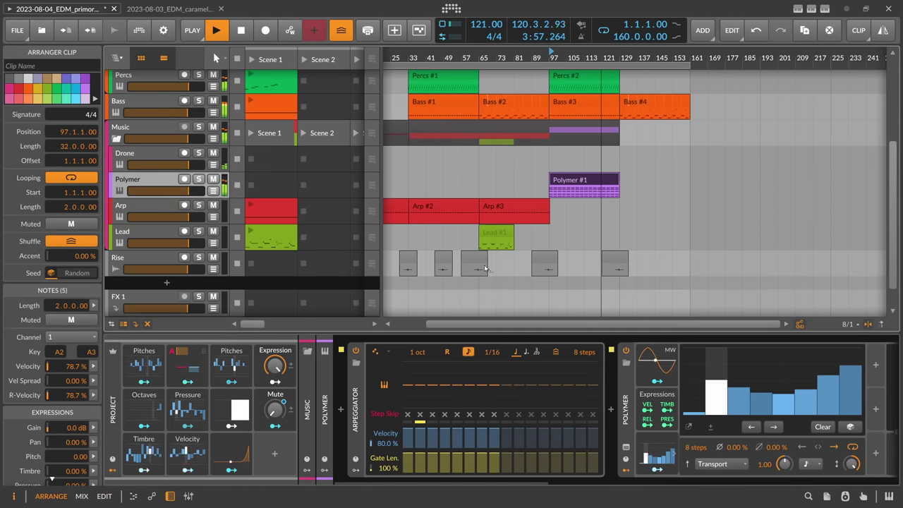
Redraw the later steps of the Steps modulator as alternating high and low values and switch the Sallen-Key filter to LP 6.
scroll(634, 424, "down", 5)
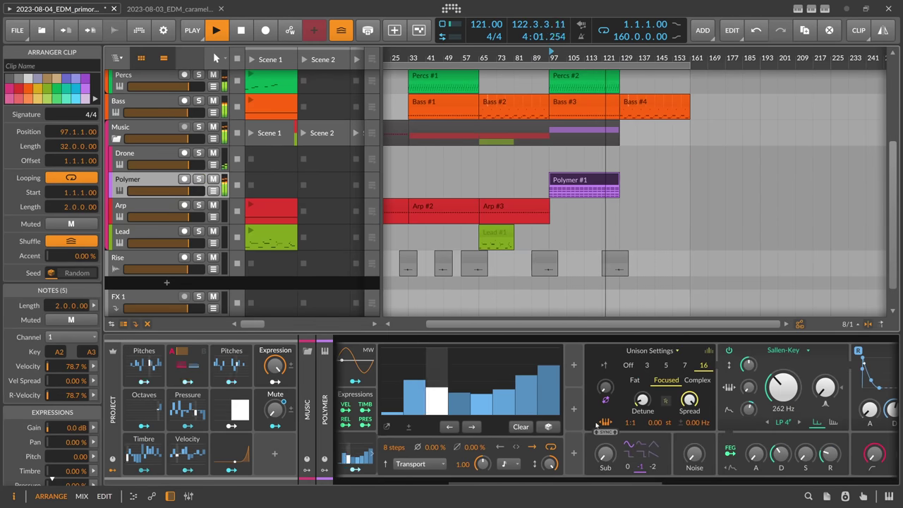
mouse_move(503, 399)
left_mouse_down()
mouse_move(460, 381)
mouse_move(462, 363)
mouse_move(486, 380)
mouse_move(483, 400)
mouse_move(506, 354)
mouse_move(523, 368)
mouse_move(524, 383)
mouse_move(552, 393)
left_mouse_up()
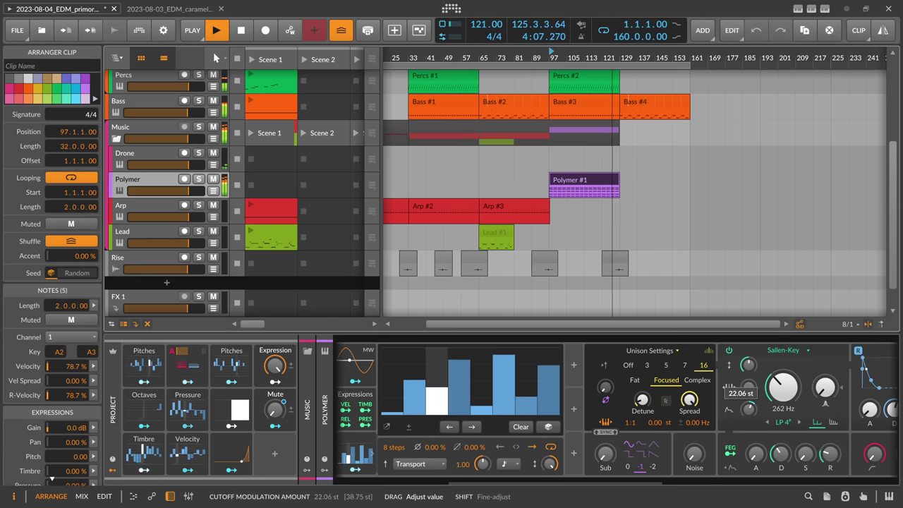
scroll(792, 430, "down", 1)
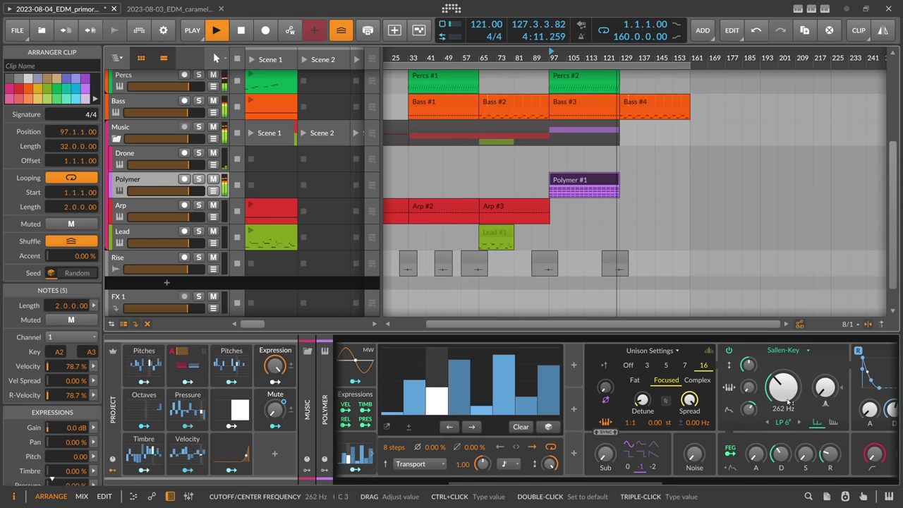
Set the Sallen-Key filter's cutoff modulation amount to about 10.4 st.
scroll(762, 420, "right", 3)
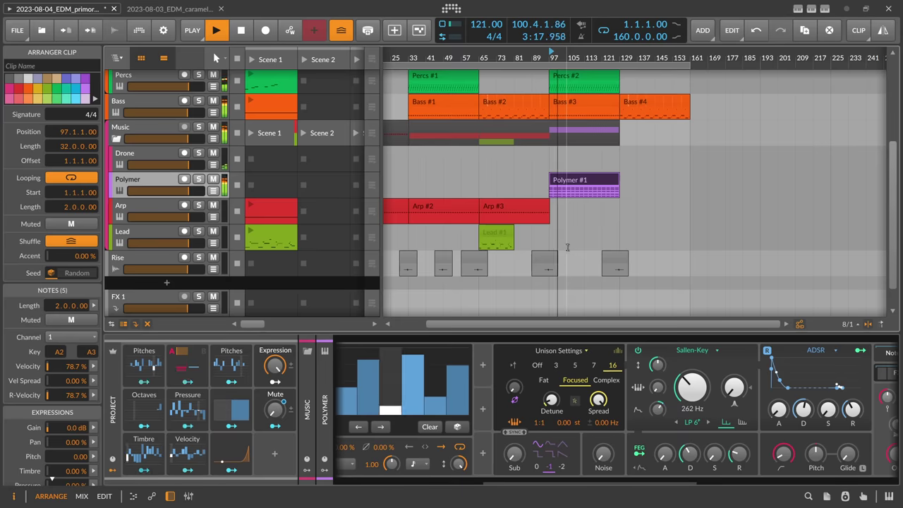
scroll(555, 256, "up", 5)
scroll(555, 255, "down", 3)
scroll(554, 256, "down", 3)
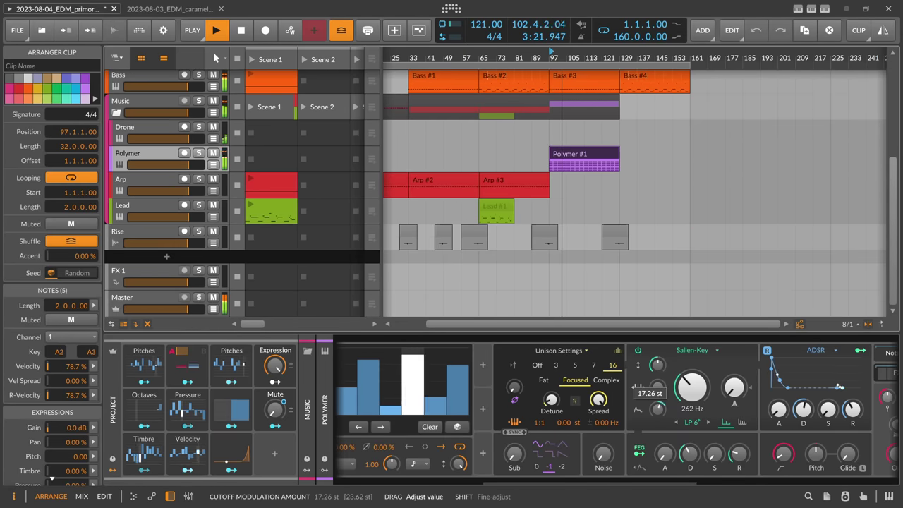
left_click_drag(692, 387, 692, 418)
Stop playback and draw Freq Mod automation on the Polymer track, with points at bars 97 and 129 and the second one raised.
key("space")
left_click(214, 164)
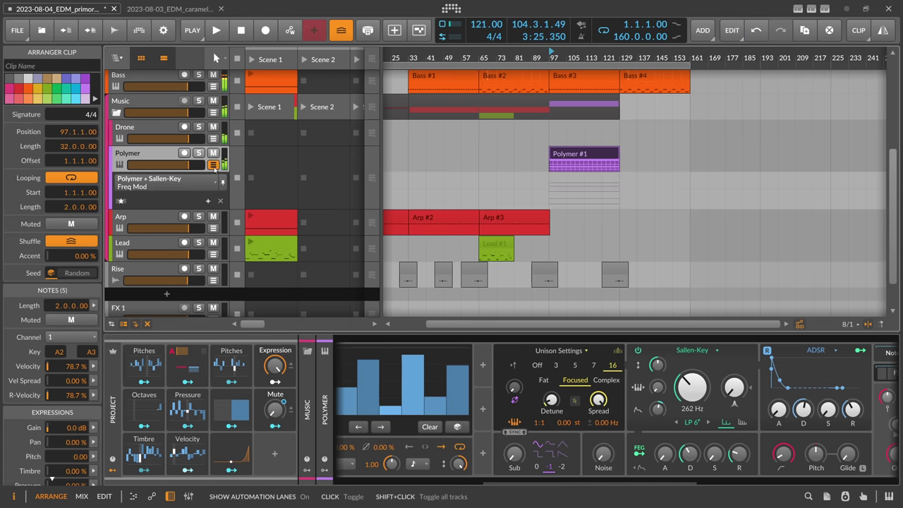
double_click(556, 192)
double_click(620, 188)
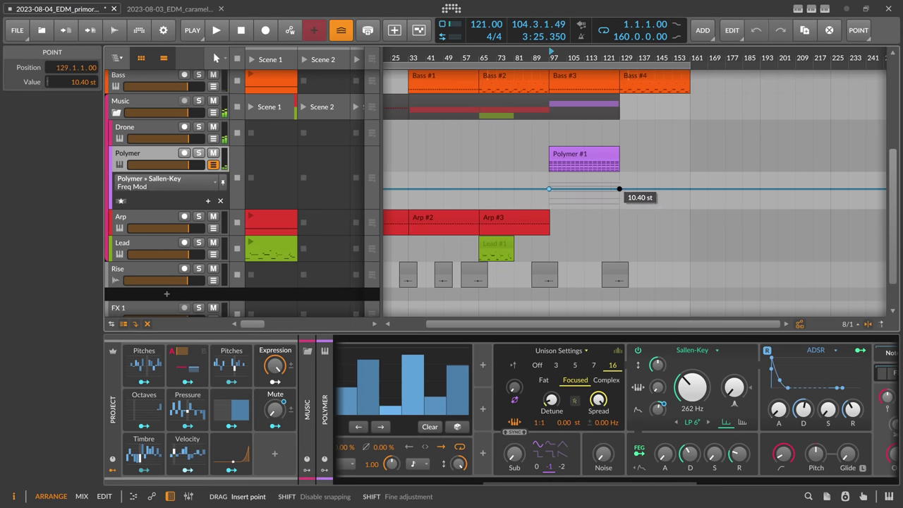
left_click_drag(620, 187, 620, 183)
Set the Freq Mod automation point at bar 97 to 0 st and start playback.
left_click(550, 189)
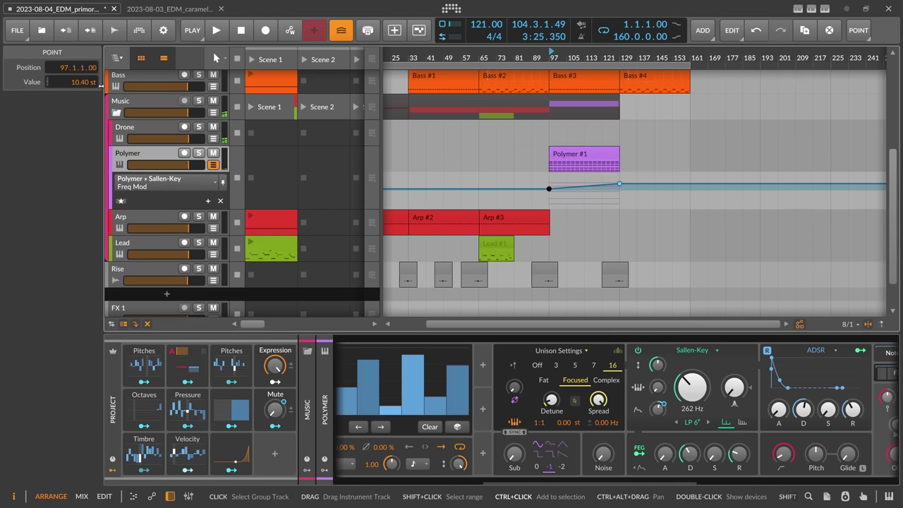
double_click(71, 82)
type("0")
key("Return")
key("space")
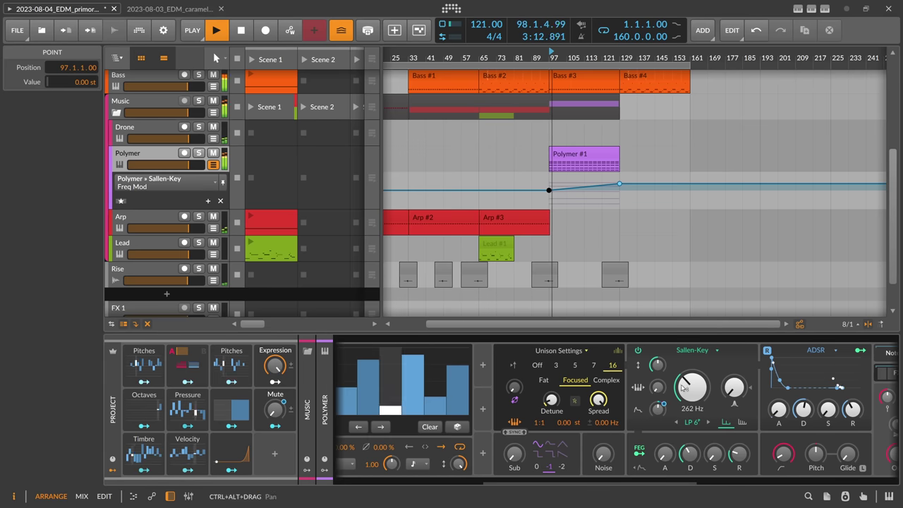
Automate the Polymer track's Sallen-Key Cutoff with points at bars 97 and 129, setting 262 Hz at bar 129 and 164 Hz at bar 97.
left_click(551, 194)
left_click(550, 195)
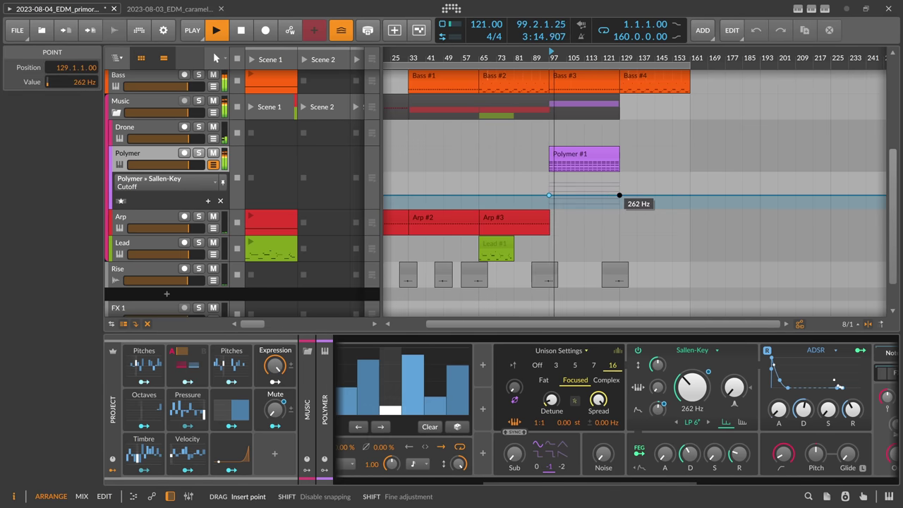
left_click(550, 195)
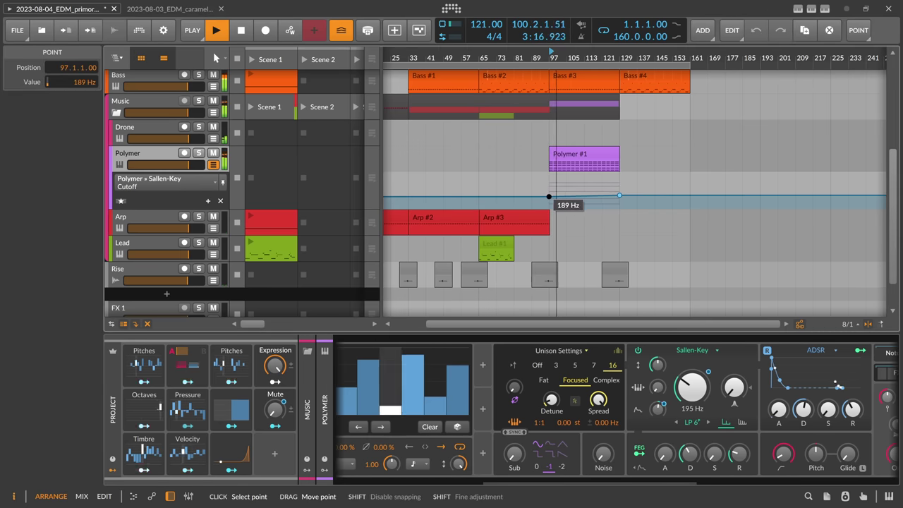
left_click_drag(550, 196, 549, 197)
Draw Filter Freq automation on the Drone track that dips from about bar 89 to bar 97 and curves up to 19.9 kHz at bar 129.
scroll(561, 55, "down", 2)
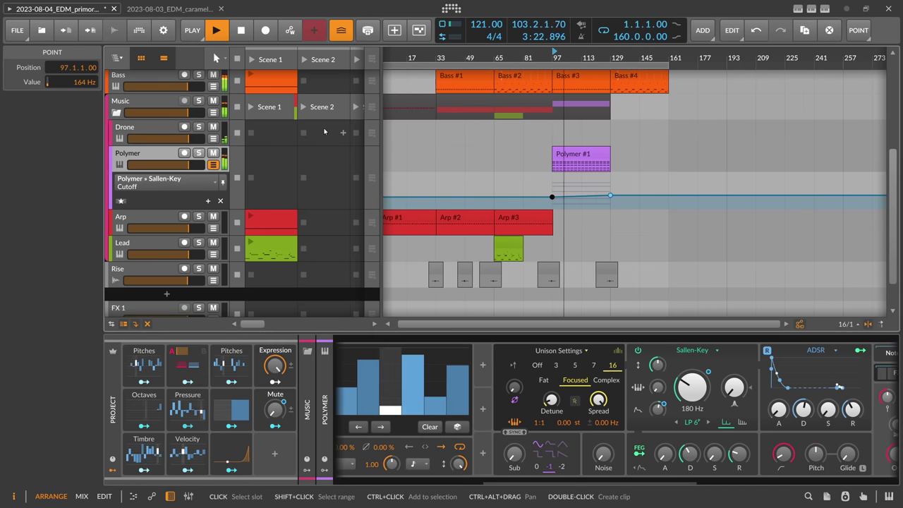
left_click(210, 129)
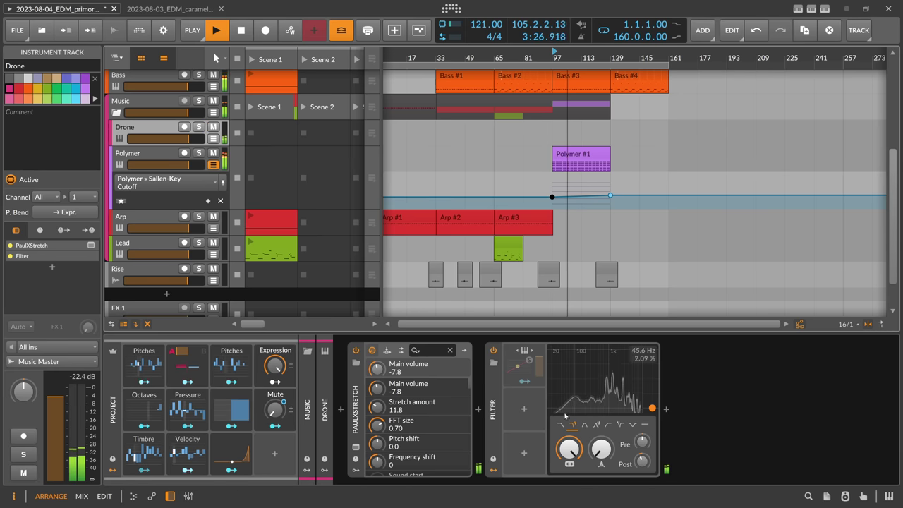
left_click(213, 138)
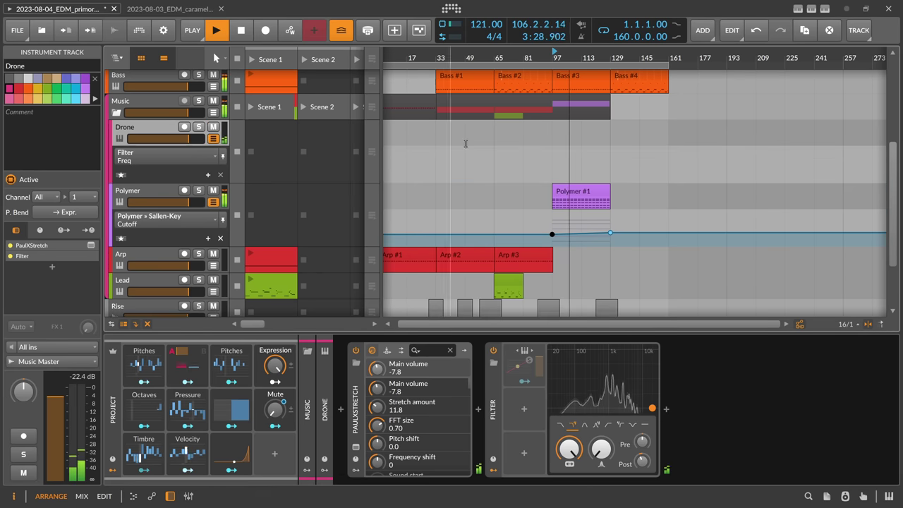
left_click(548, 149)
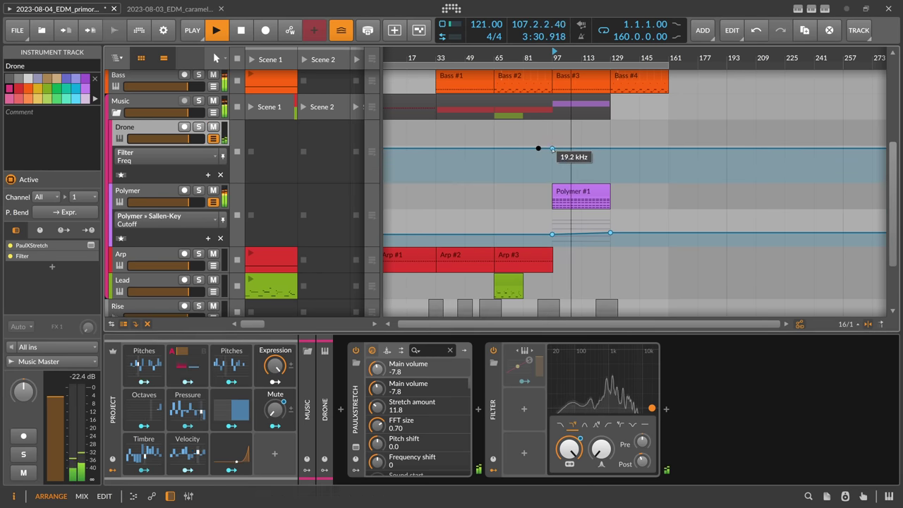
left_click_drag(552, 149, 552, 164)
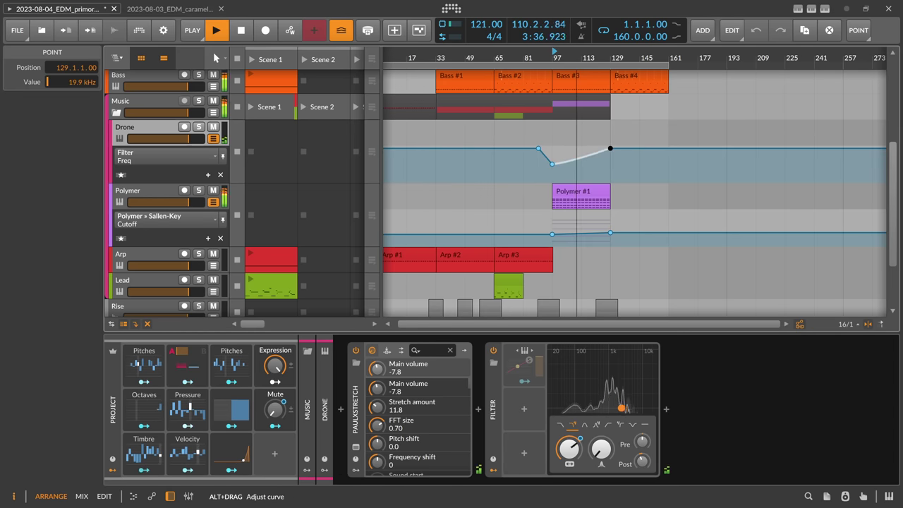
Lower the Polymer synth's voice level to -4.0 dB.
left_click(173, 198)
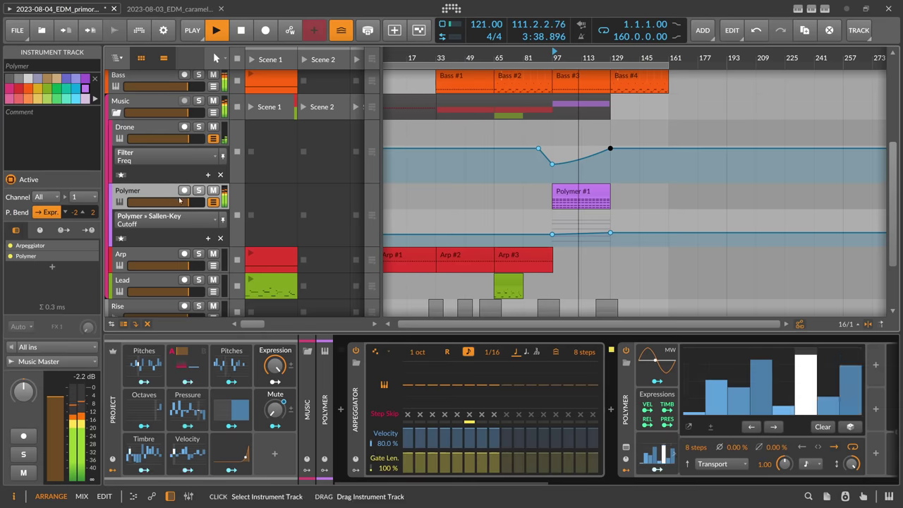
left_click_drag(479, 482, 519, 482)
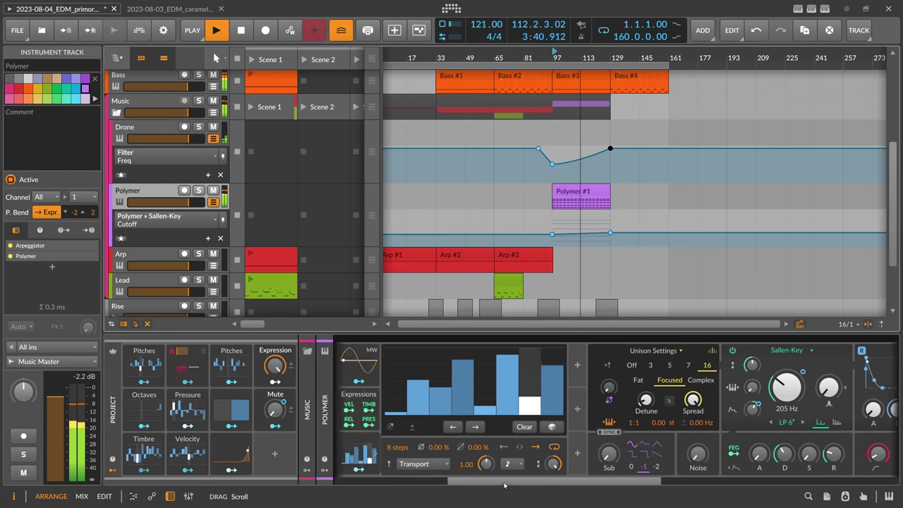
left_click(568, 387)
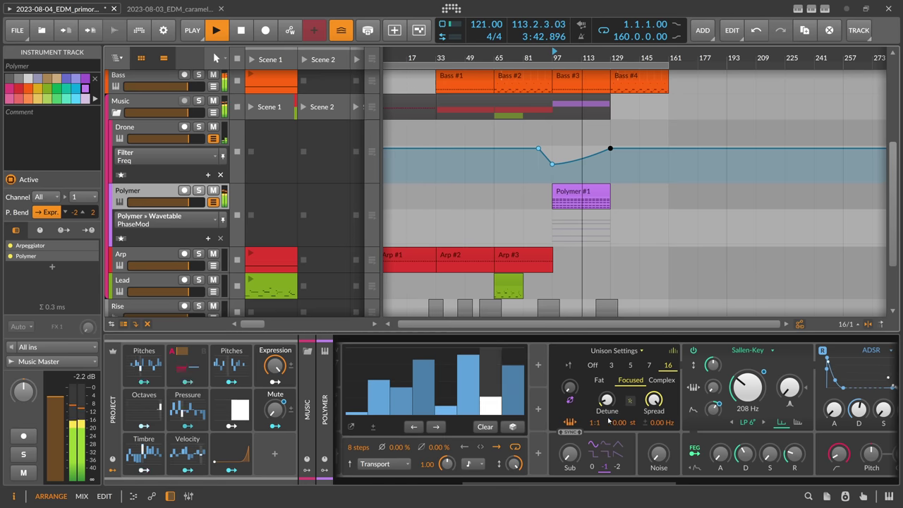
left_click_drag(592, 422, 595, 442)
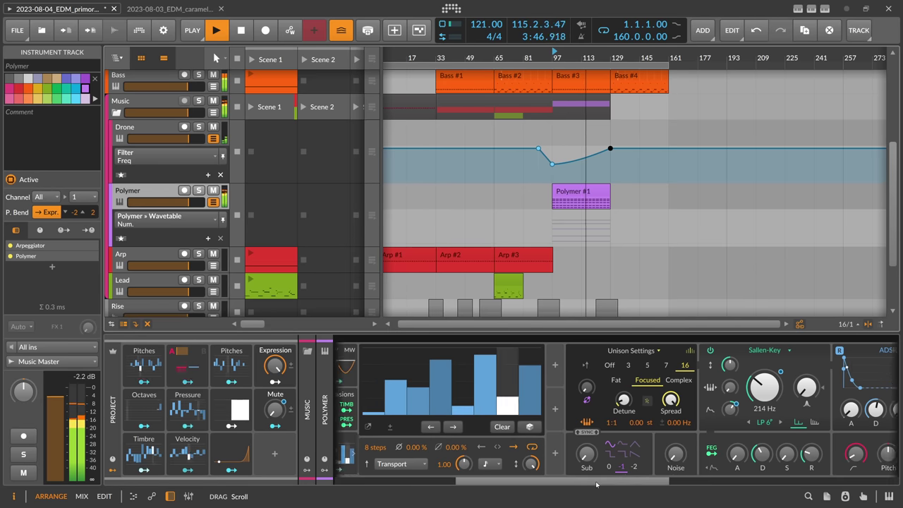
scroll(593, 424, "left", 2)
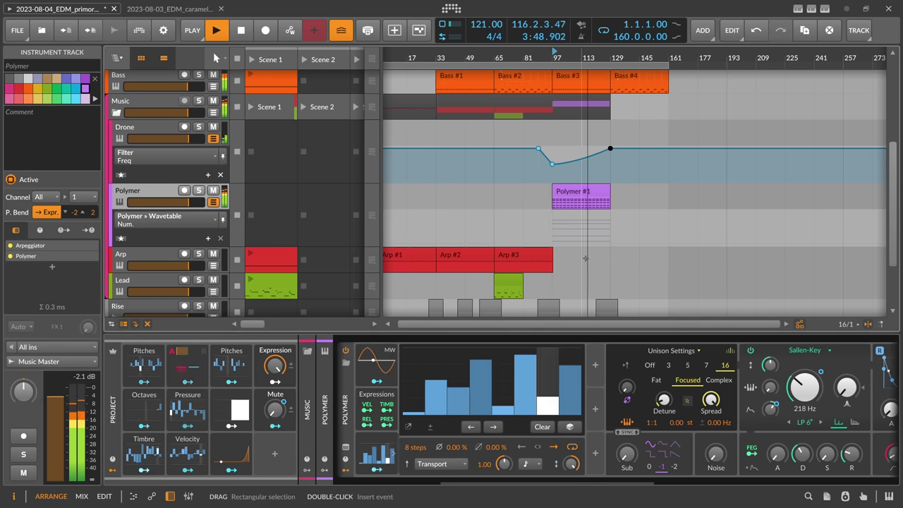
scroll(702, 442, "right", 6)
left_click(663, 397)
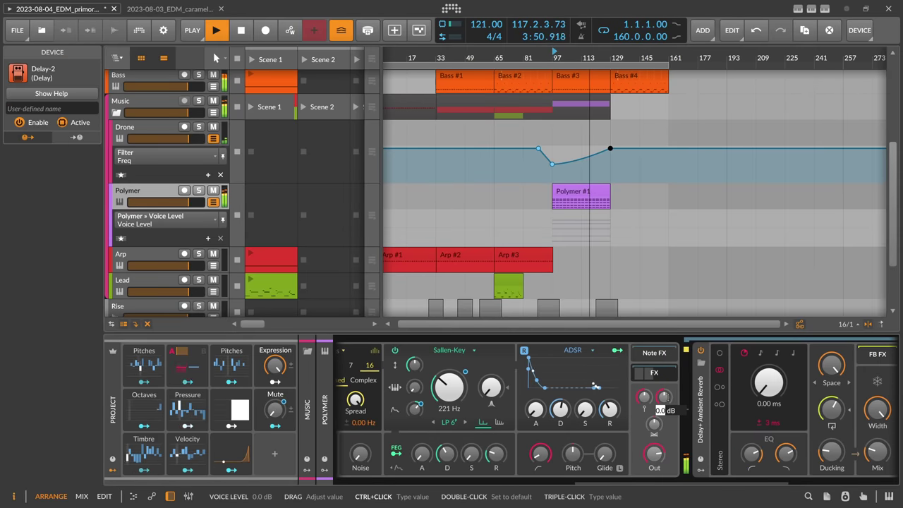
left_click_drag(668, 400, 669, 400)
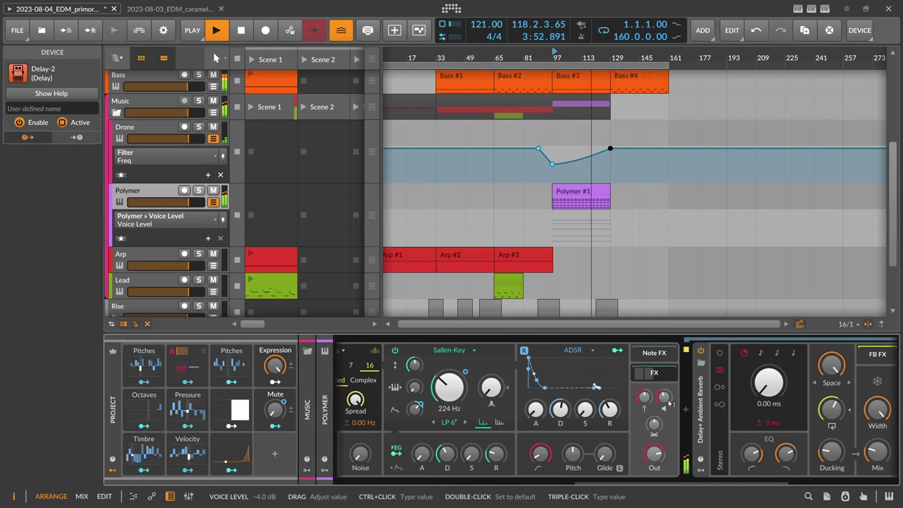
Open the Polymer #1 clip, add a Steps modulator to the Arpeggiator and assign it to Shape with an amount of 2.000.
scroll(627, 480, "left", 6)
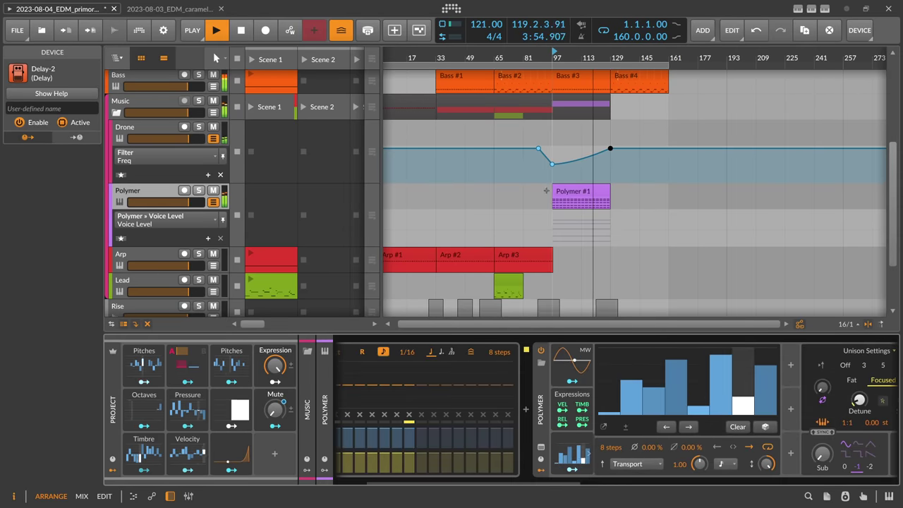
left_click(561, 194)
double_click(561, 194)
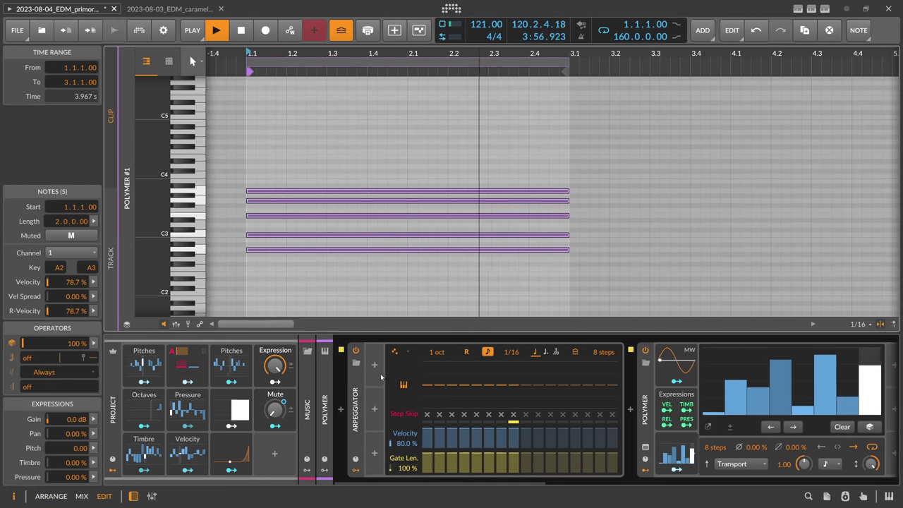
left_click(375, 365)
type("seq")
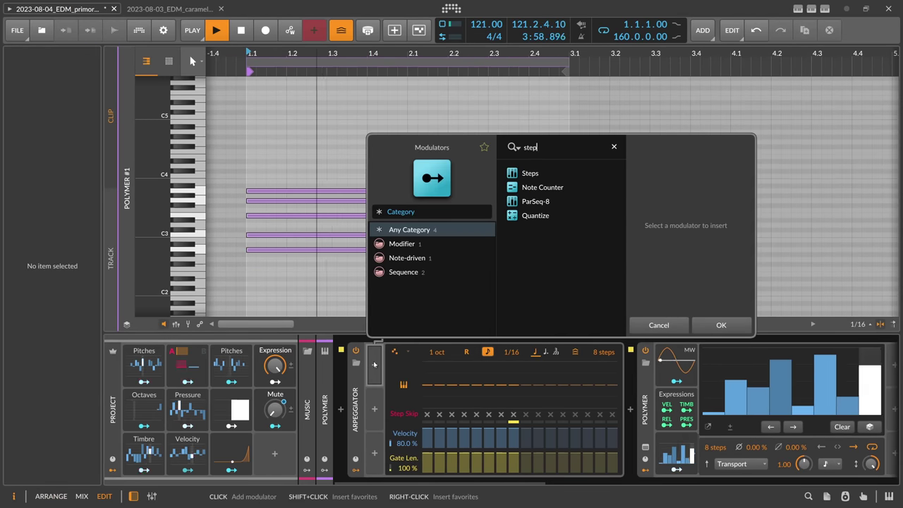
key("Return")
left_click(387, 381)
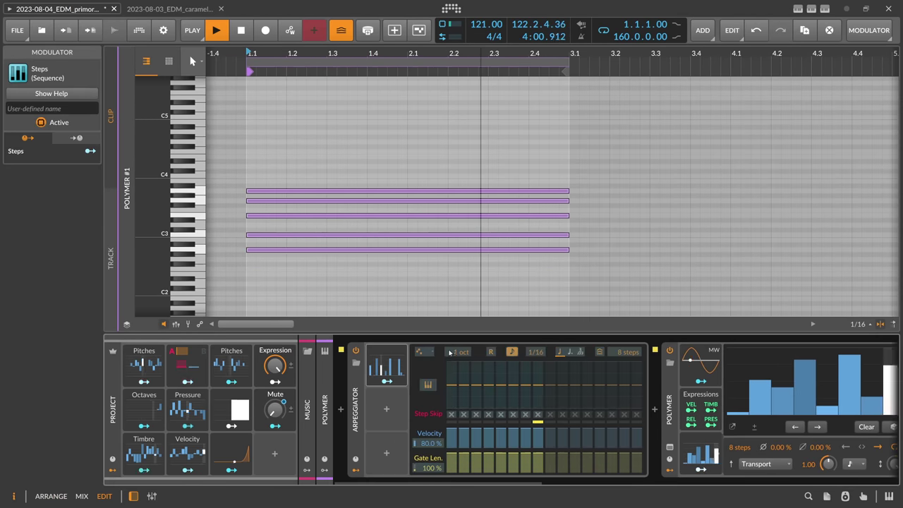
left_click_drag(424, 351, 424, 329)
Change the Arpeggiator's Steps modulator to a shorter note value and randomize its 16-step pattern, adjusting the middle steps.
left_click(404, 366)
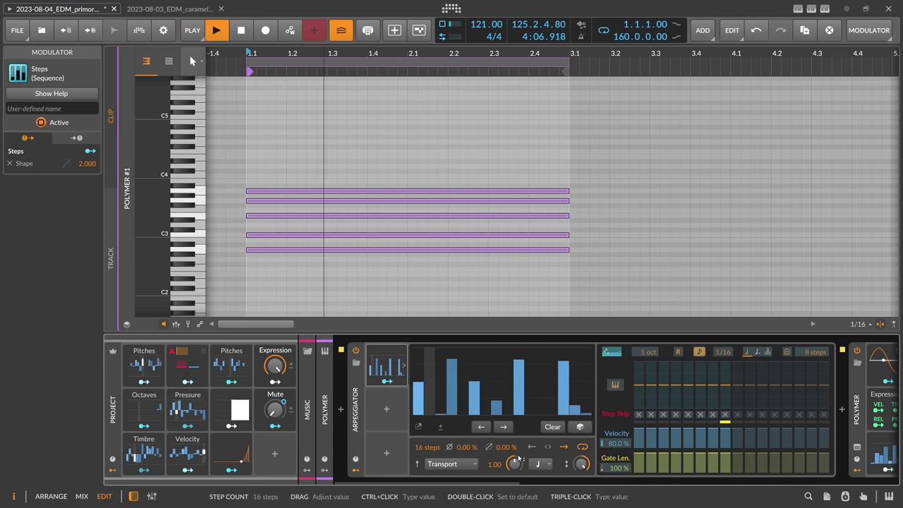
left_click(540, 464)
left_click(565, 283)
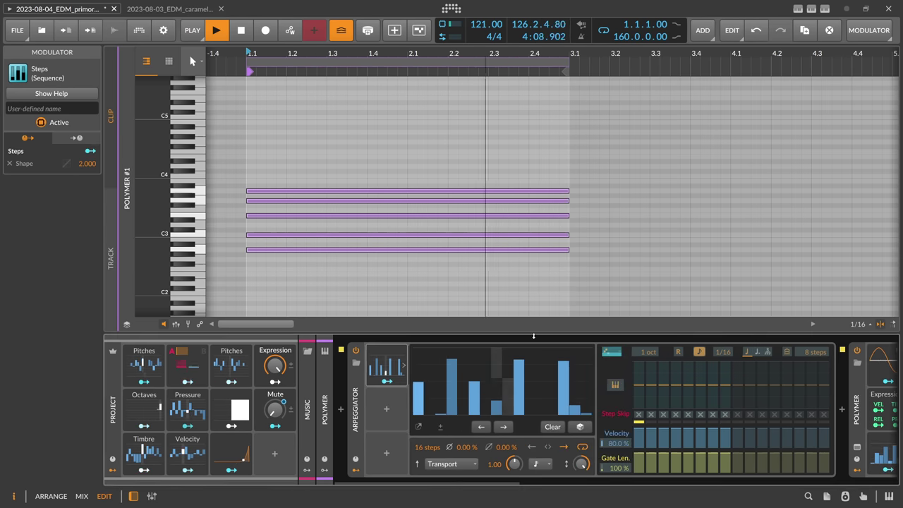
left_click(580, 427)
left_click_drag(503, 409, 543, 407)
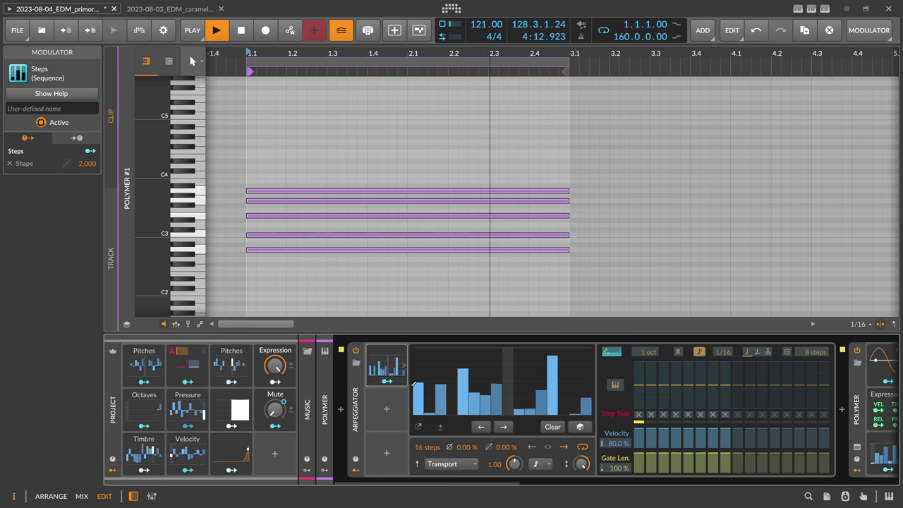
Duplicate the Arpeggiator's Steps modulator and assign the copy to the octave range with an amount of 2.000.
left_click_drag(386, 365, 386, 410)
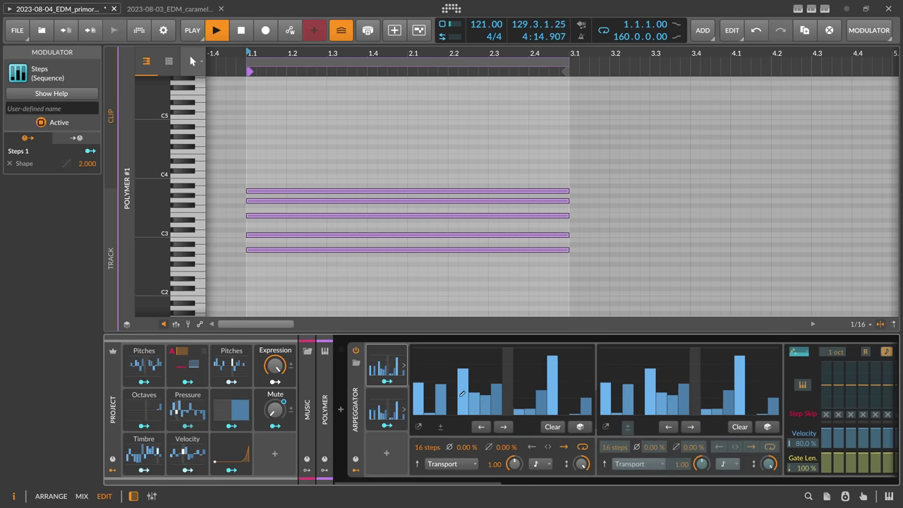
left_click(386, 409)
left_click(386, 365)
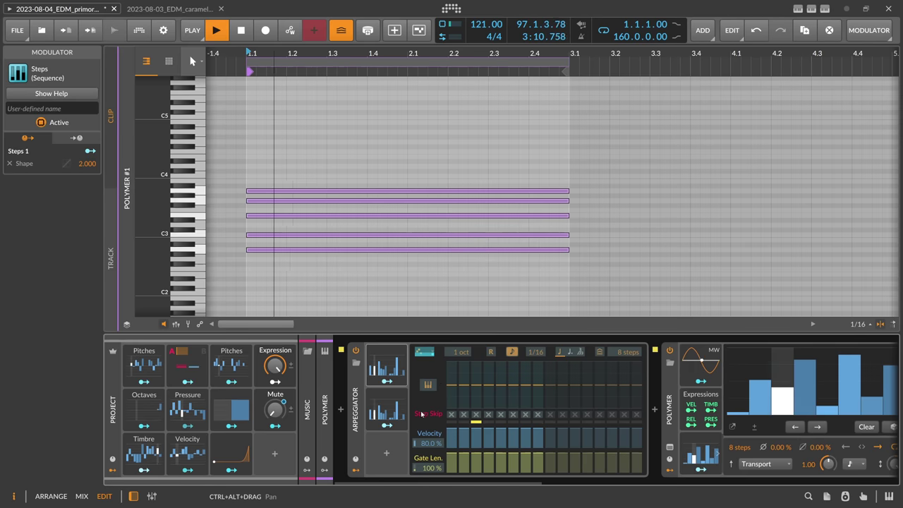
mouse_move(460, 351)
left_mouse_down()
mouse_move(461, 338)
mouse_move(454, 359)
left_mouse_up()
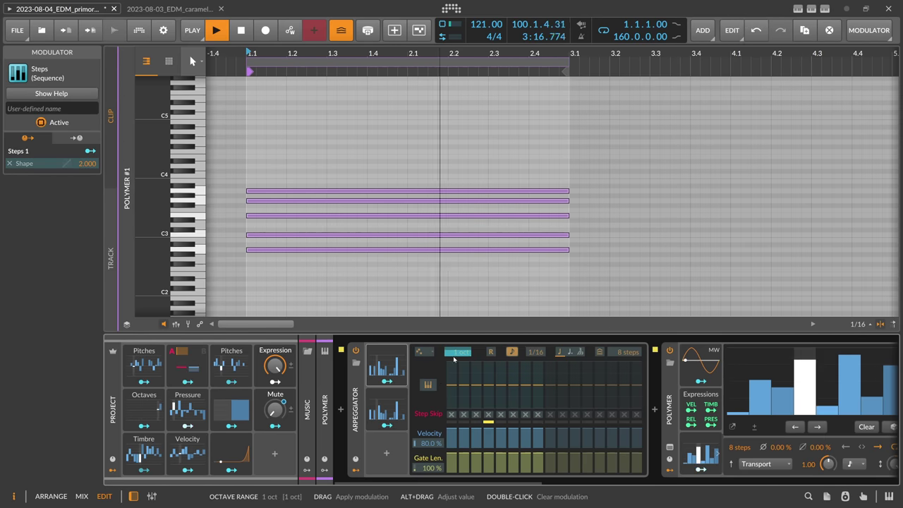
Rework the second Steps modulator's 16-step pattern with more high and medium values, and collapse its editor.
left_click(386, 407)
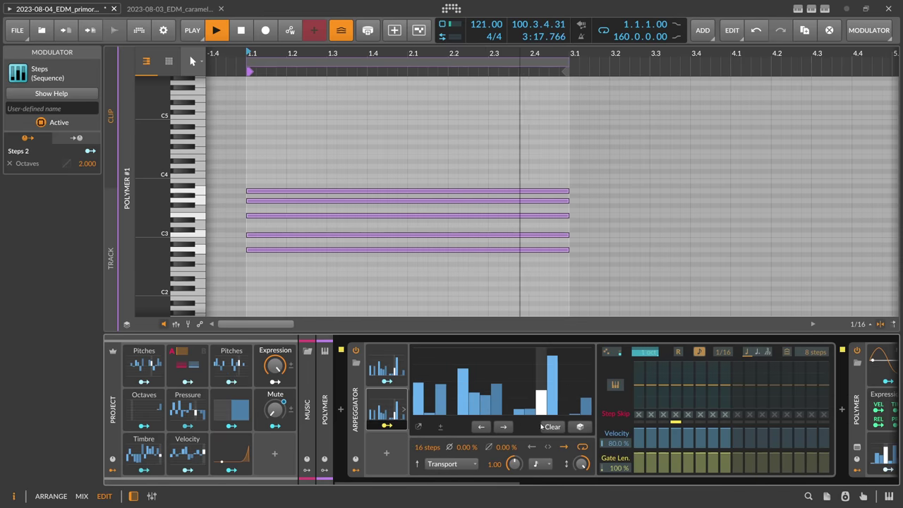
left_click(537, 463)
left_click(436, 448)
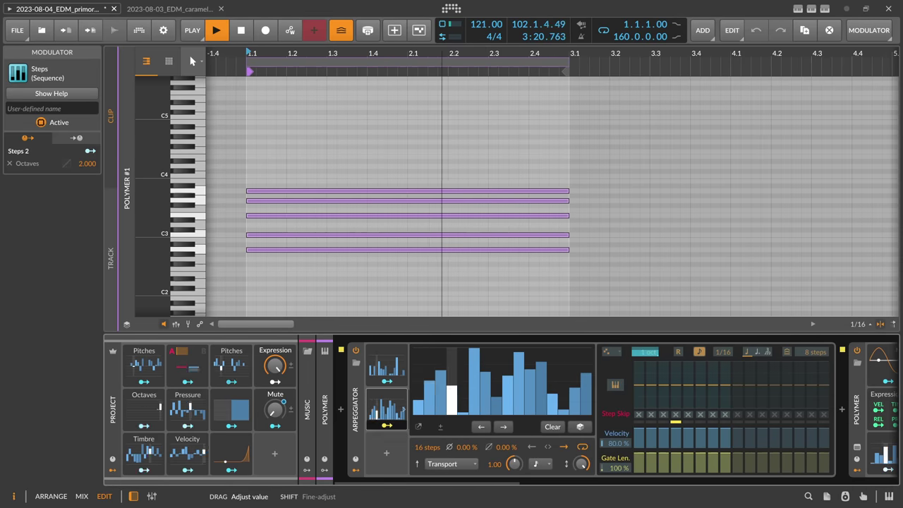
left_click(405, 408)
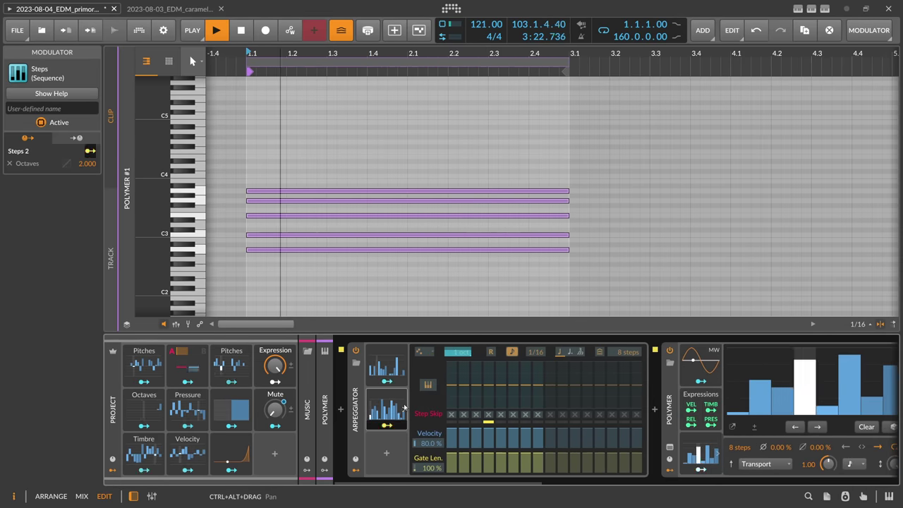
Insert a Quantize note effect between the Arpeggiator and Polymer, and restart playback.
left_click(654, 410)
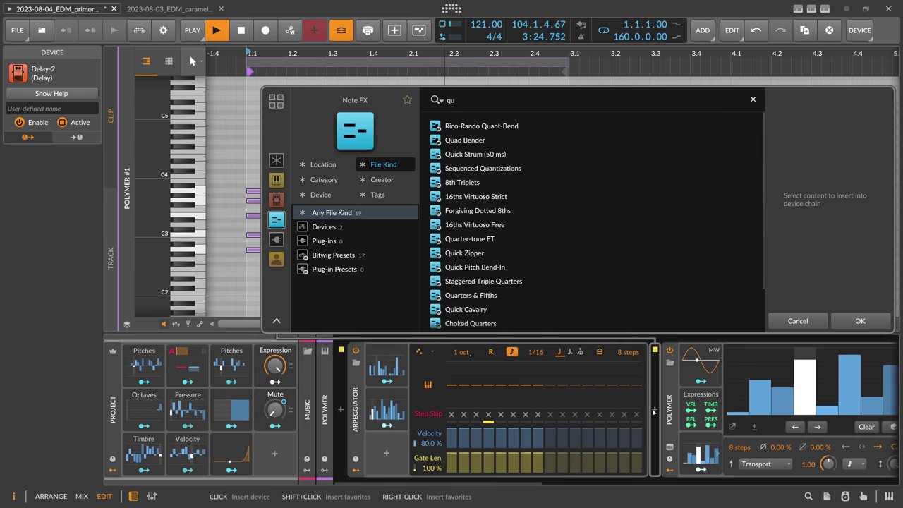
type("a")
left_click(324, 226)
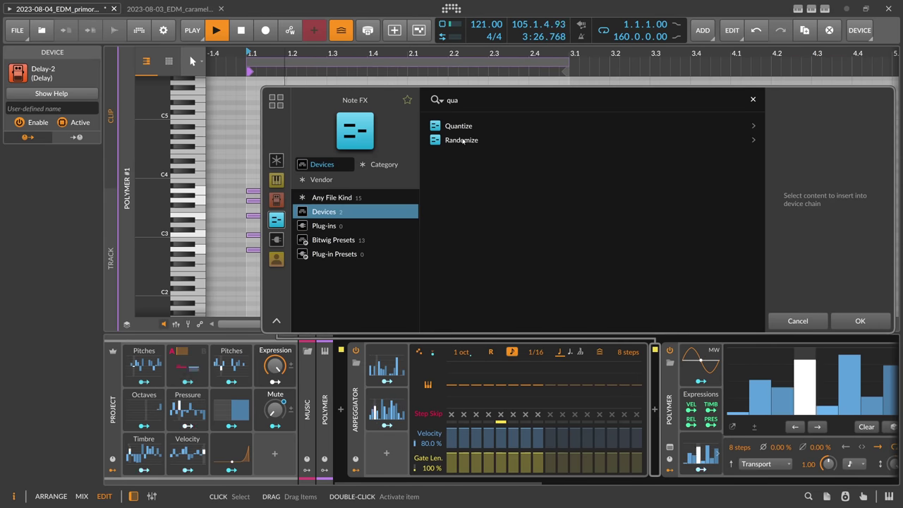
double_click(459, 125)
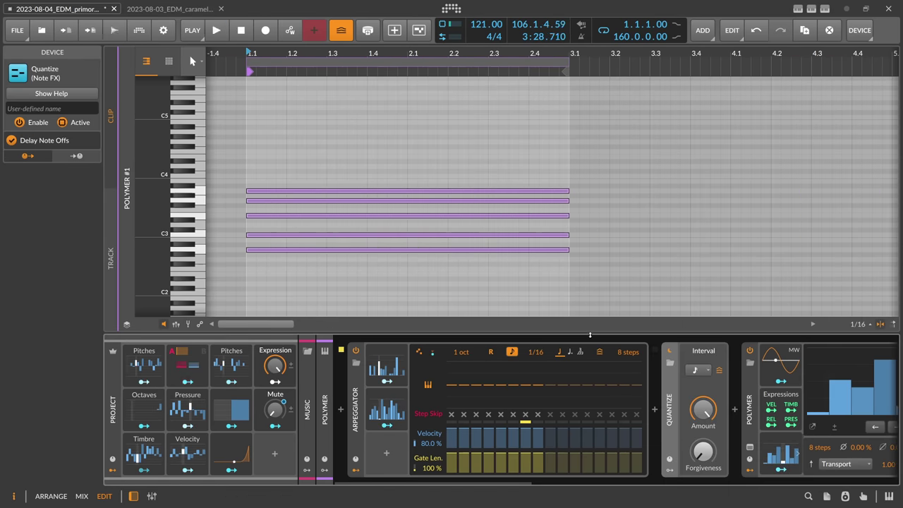
key("space")
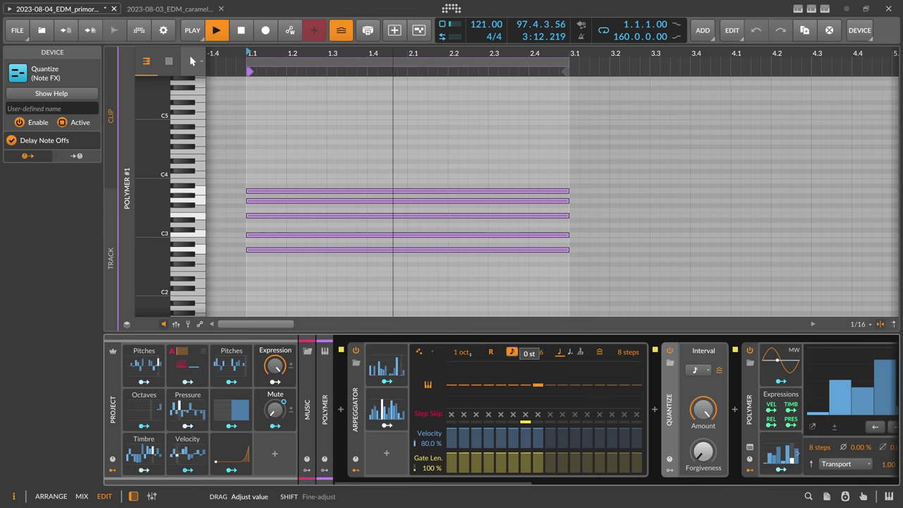
Try adjusting the Arpeggiator's step 8 transpose and the Polymer's ADSR envelope curve.
left_click_drag(538, 384, 537, 374)
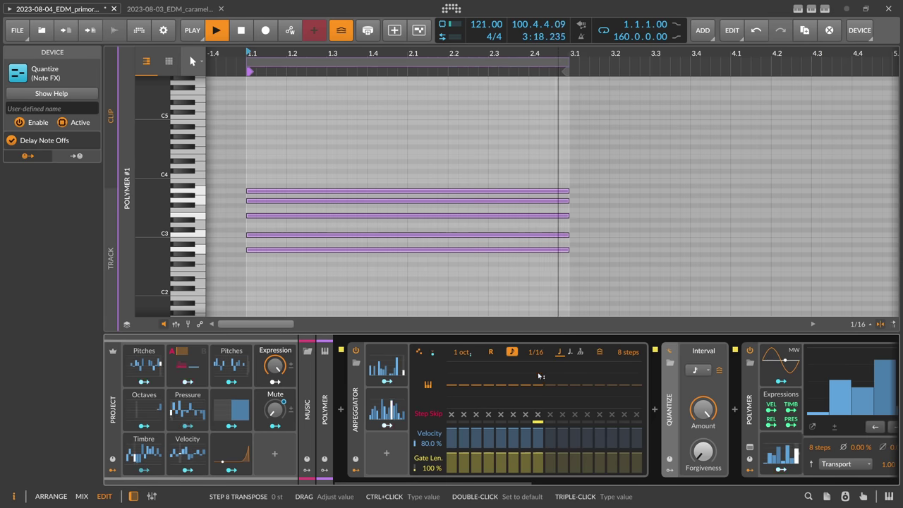
scroll(575, 480, "down", 3)
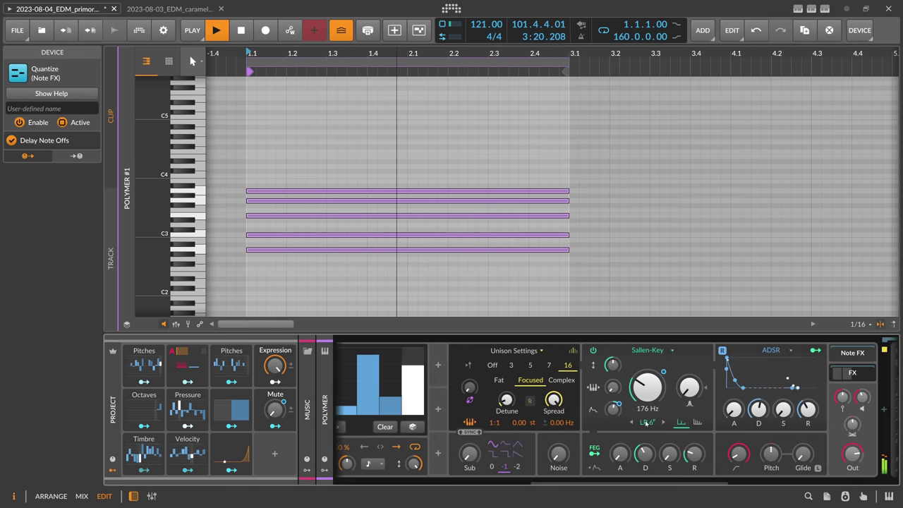
mouse_move(731, 367)
left_click_drag(732, 367, 740, 385)
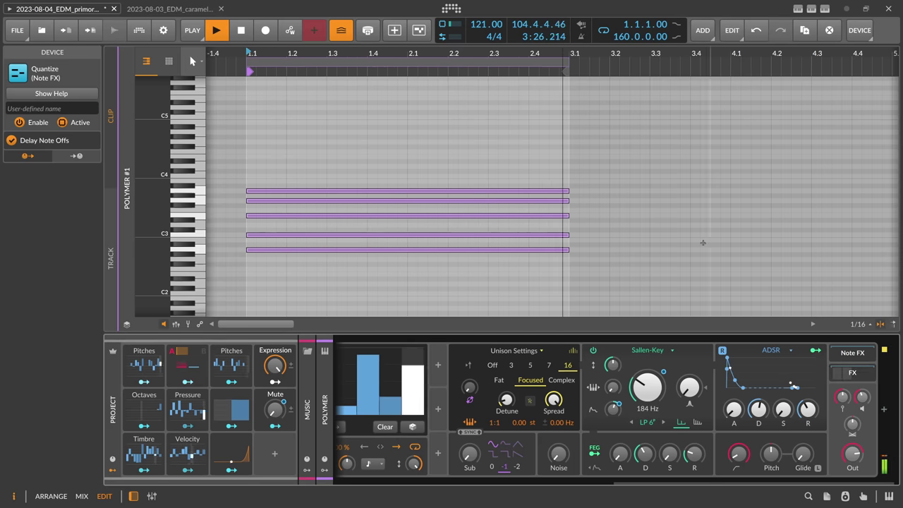
Return to the arrangement view.
key("alt+1")
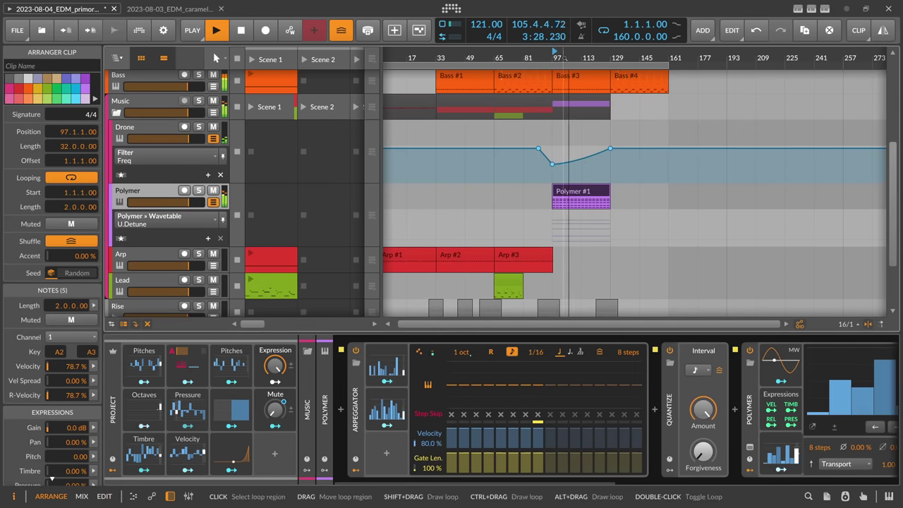
Open the Polymer's FX chain and set its voice level to -6.0 dB.
scroll(452, 57, "down", 3)
scroll(635, 485, "right", 5)
scroll(634, 485, "right", 5)
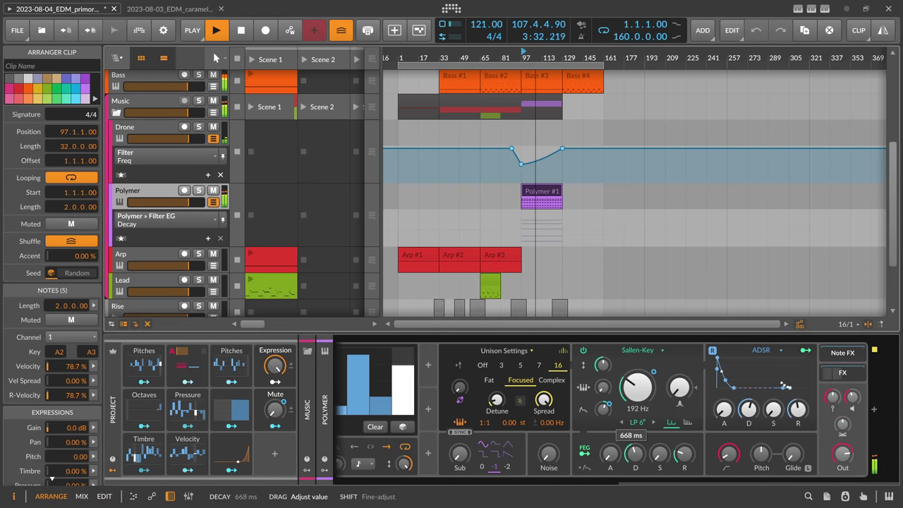
left_click(841, 375)
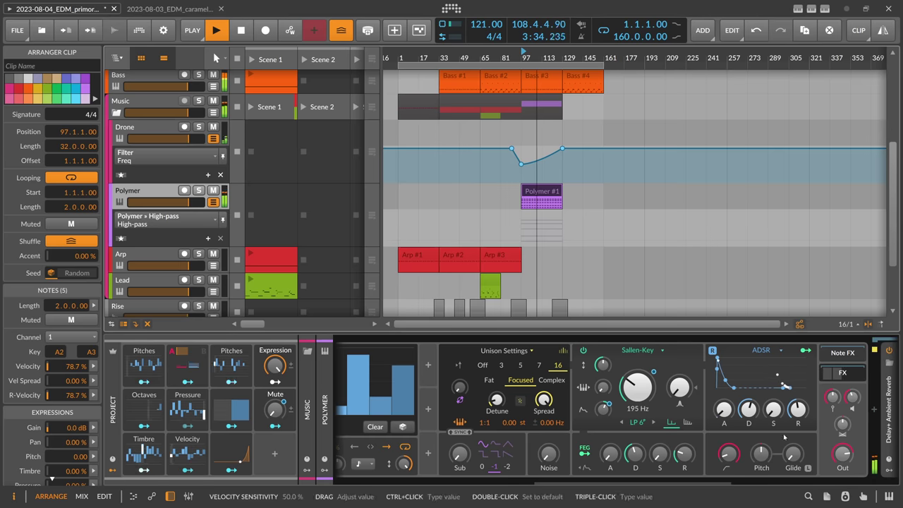
scroll(699, 459, "right", 5)
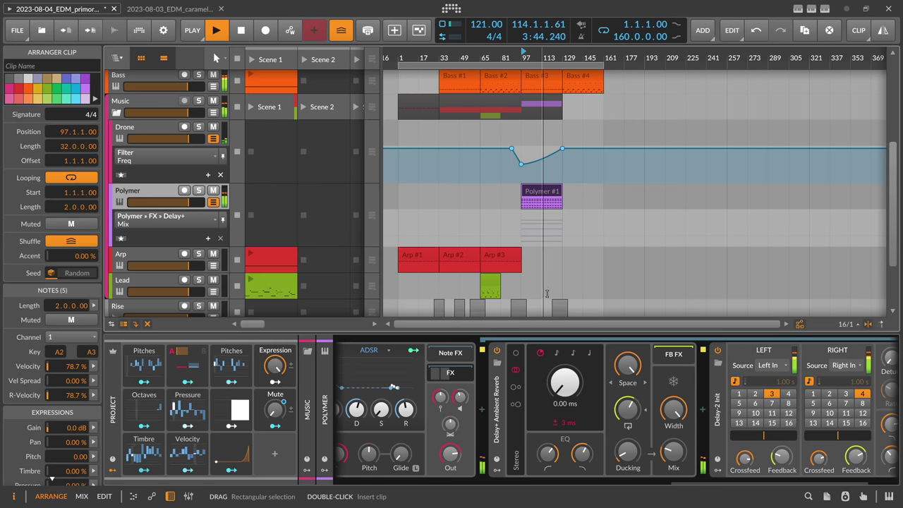
left_click(459, 397)
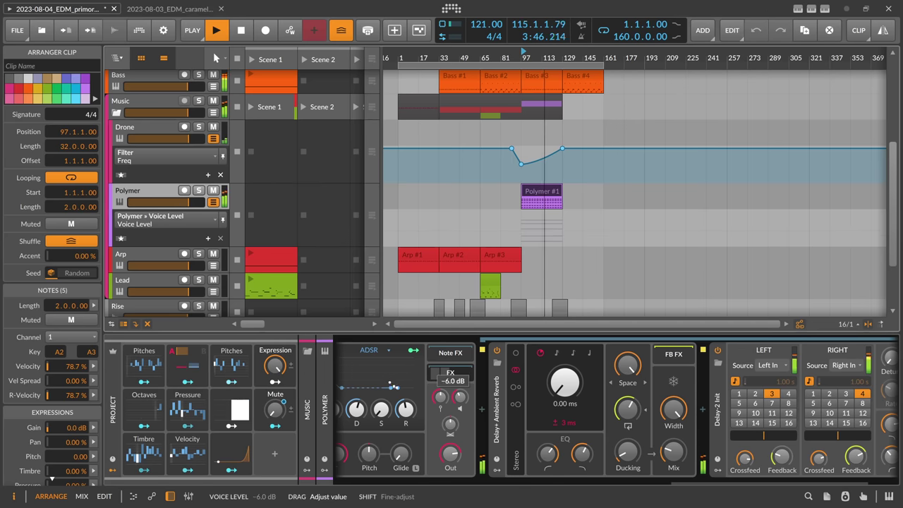
left_click_drag(459, 397, 459, 396)
Save the project.
scroll(617, 408, "left", 3)
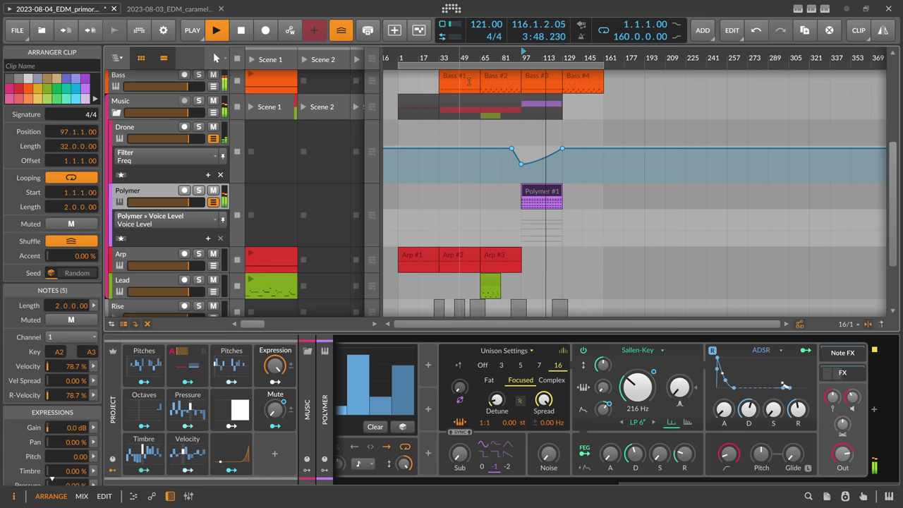
left_click_drag(482, 56, 505, 58)
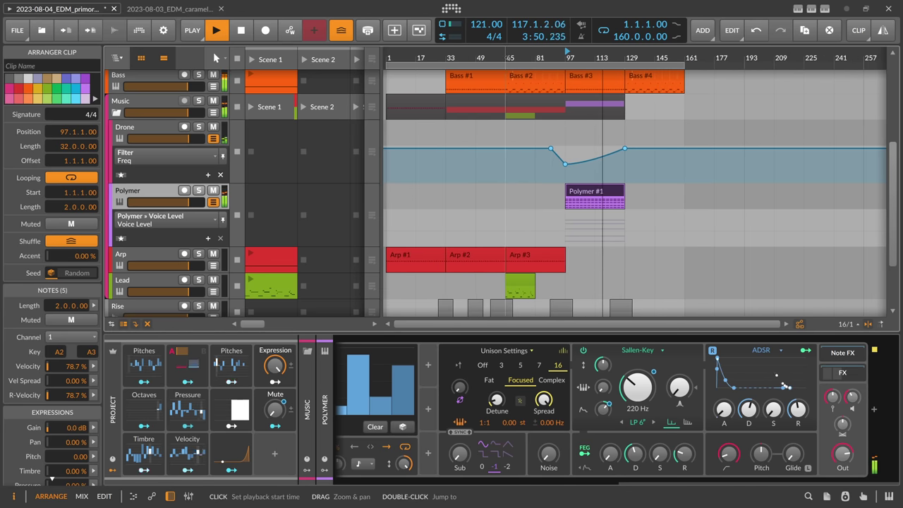
key("ctrl+s")
Hide the automation lanes of the Polymer and Drone tracks.
scroll(529, 96, "down", 2)
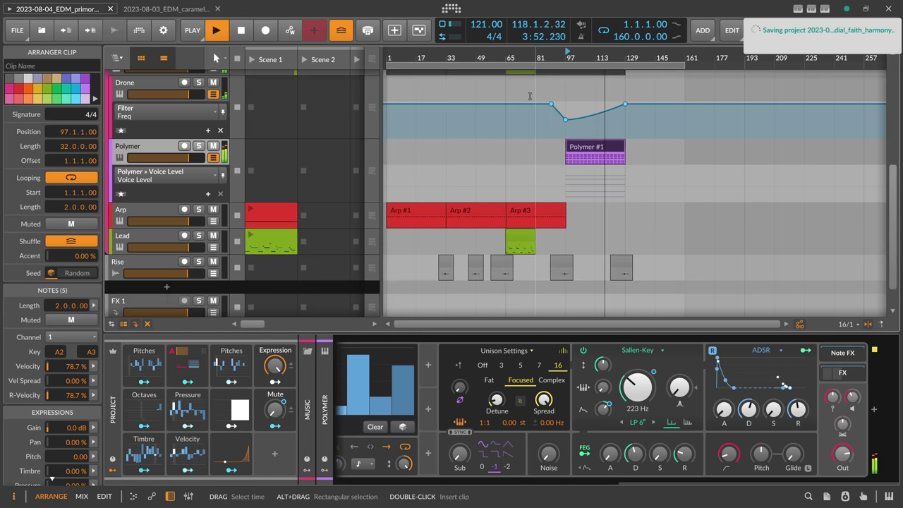
scroll(529, 96, "up", 6)
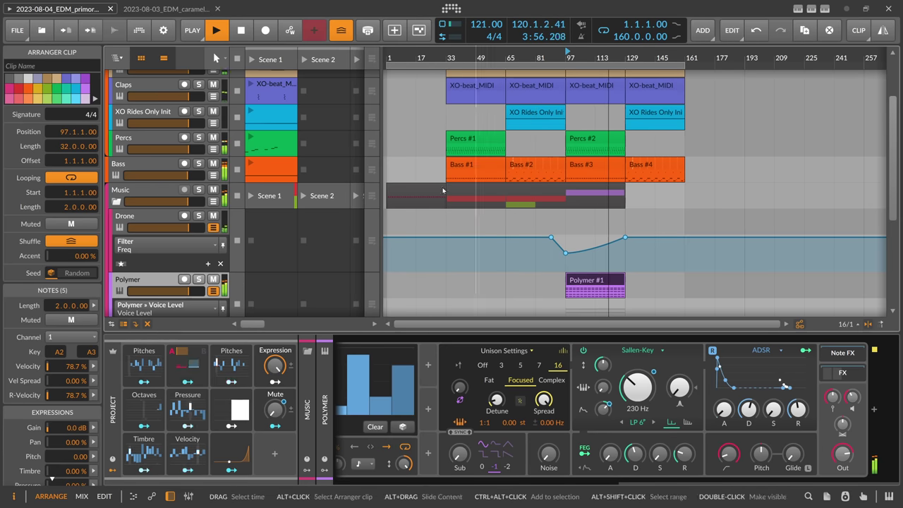
scroll(444, 191, "down", 4)
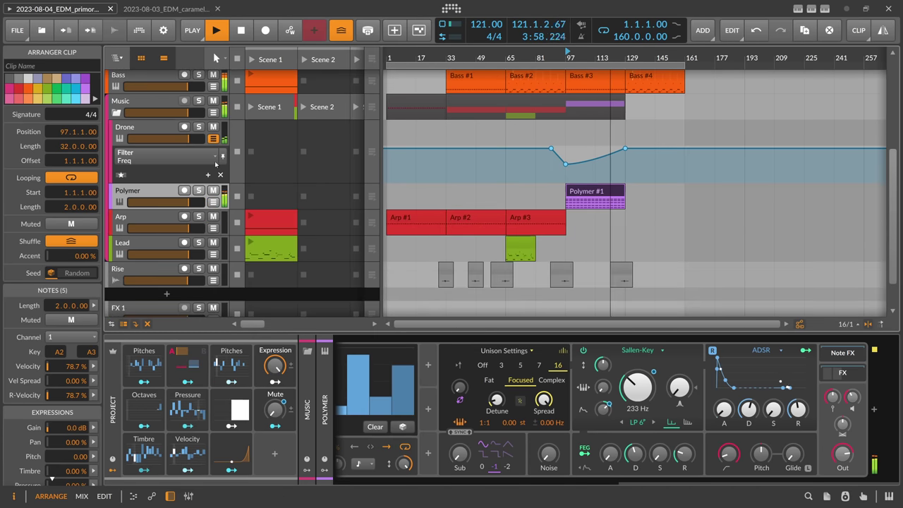
left_click(214, 138)
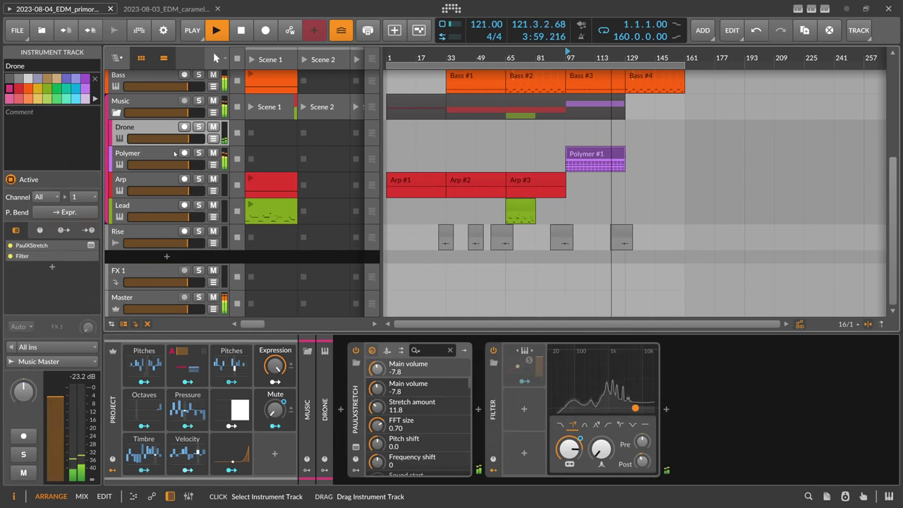
Stop playback and add an instrument track with the Pianoteq Mk I Soft preset, armed for recording.
key("space")
left_click(167, 258)
type("pian")
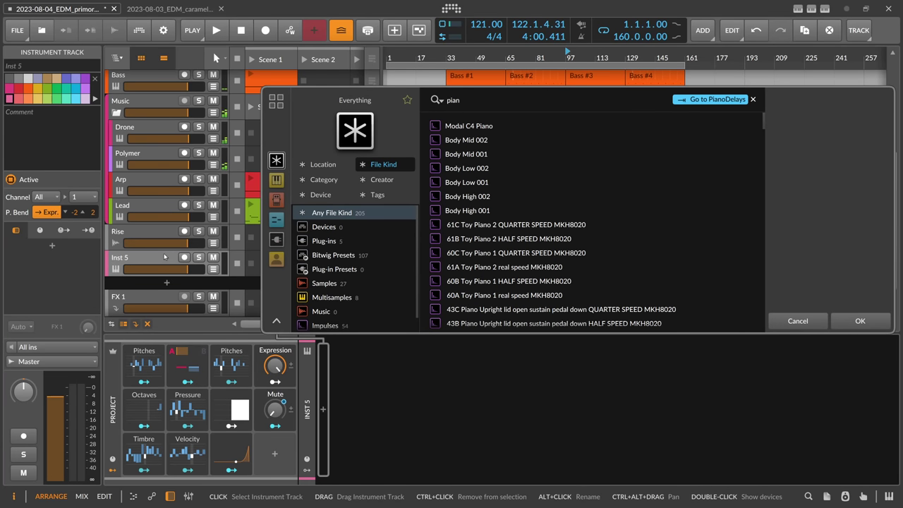
type("oteq")
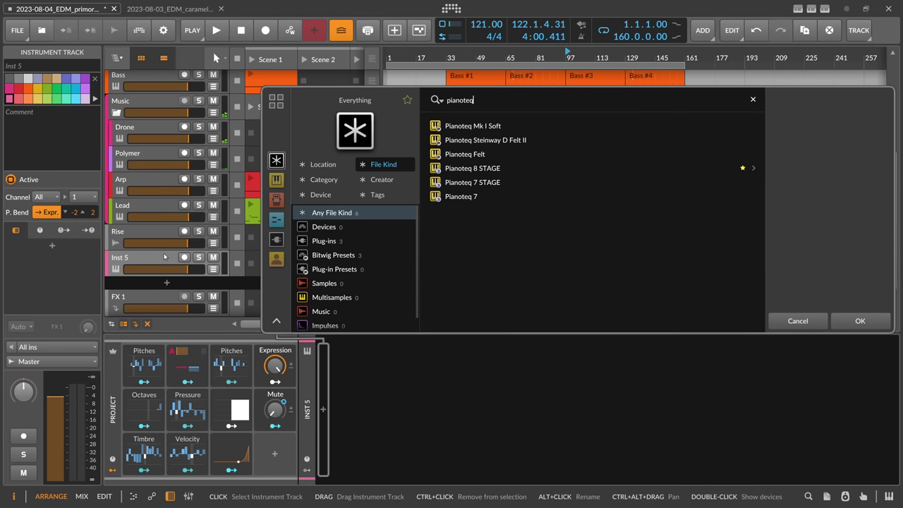
double_click(496, 126)
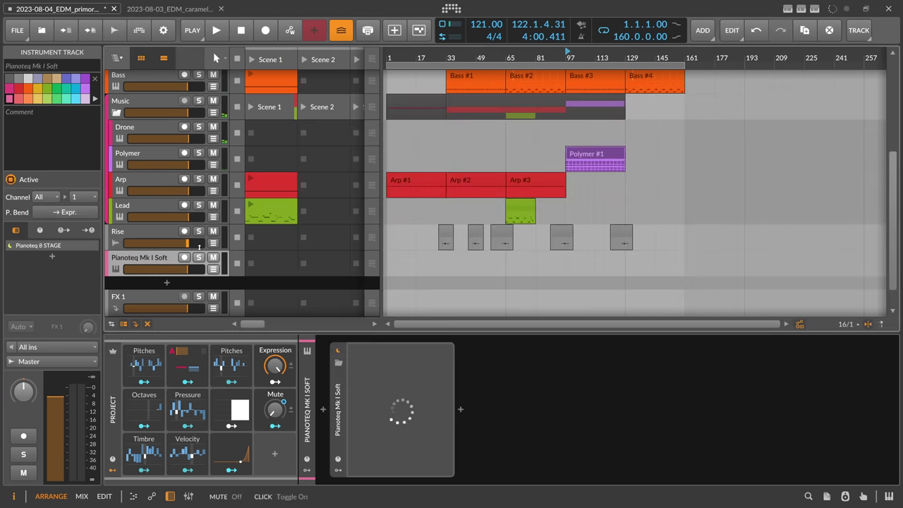
left_click(184, 257)
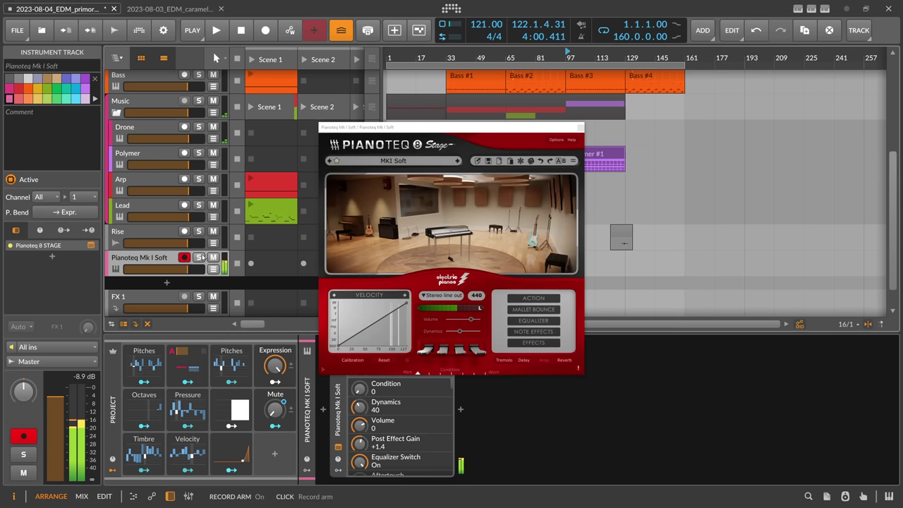
Insert a Note Transpose effect before Pianoteq and set its semitone shift to +6.
left_click(323, 411)
type("t")
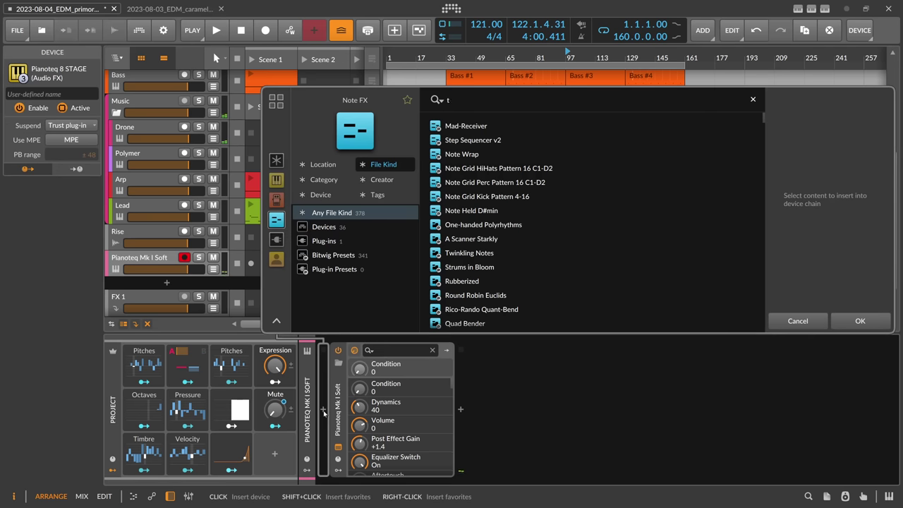
type("rans")
double_click(476, 140)
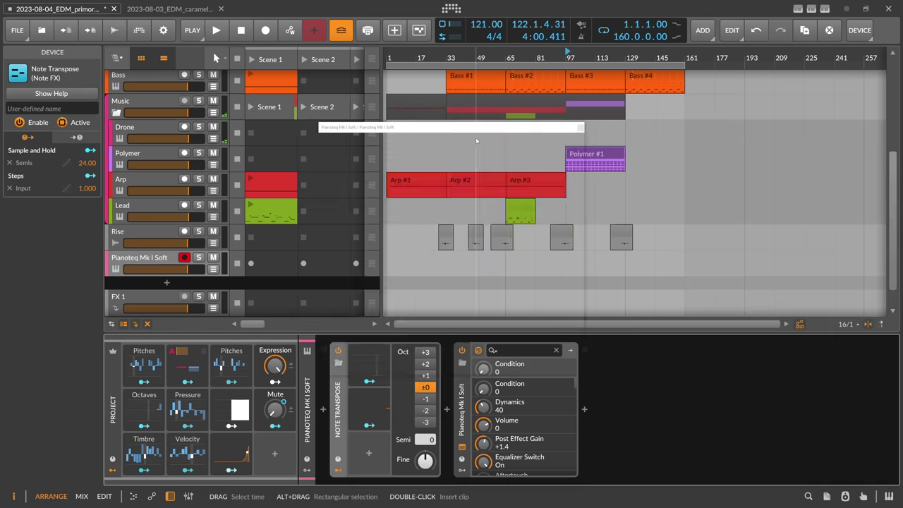
mouse_move(424, 439)
left_mouse_down()
mouse_move(424, 428)
mouse_move(425, 443)
left_mouse_up()
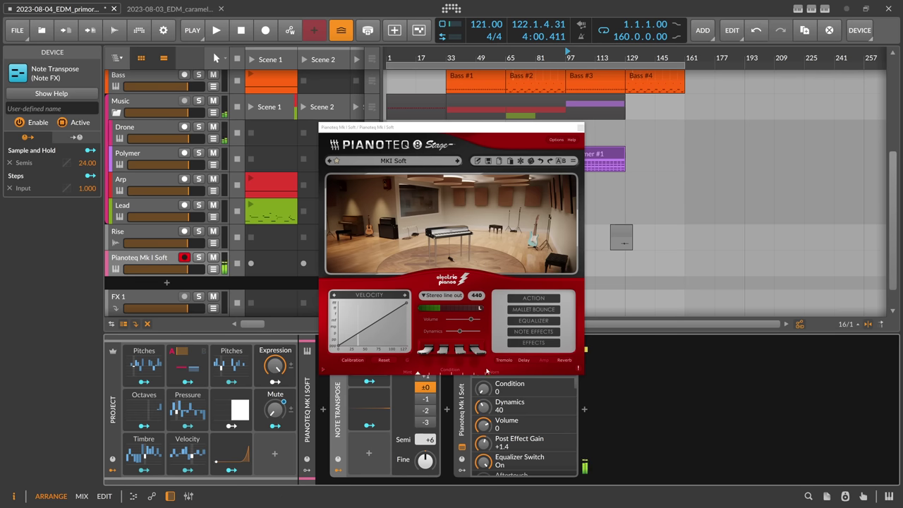
Restart playback and lower the Pianoteq volume to -7.3.
left_click(218, 29)
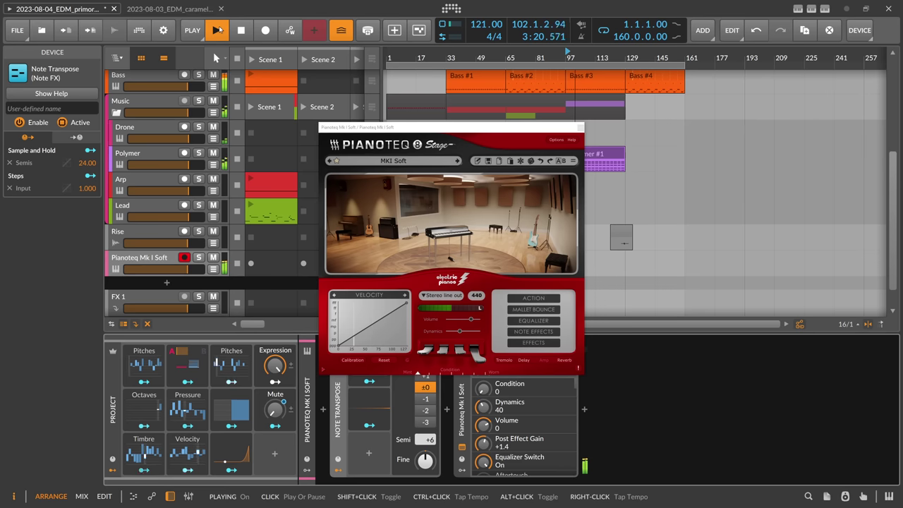
left_click_drag(472, 319, 470, 322)
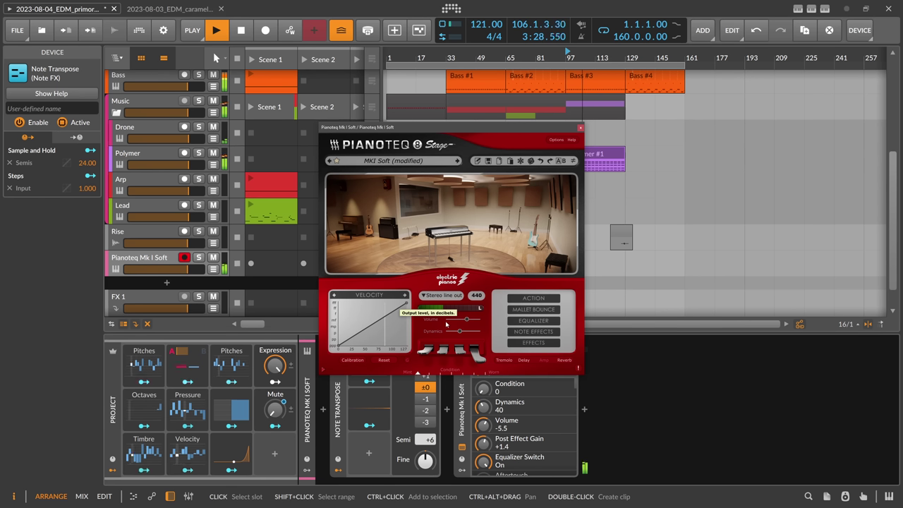
scroll(465, 322, "down", 2)
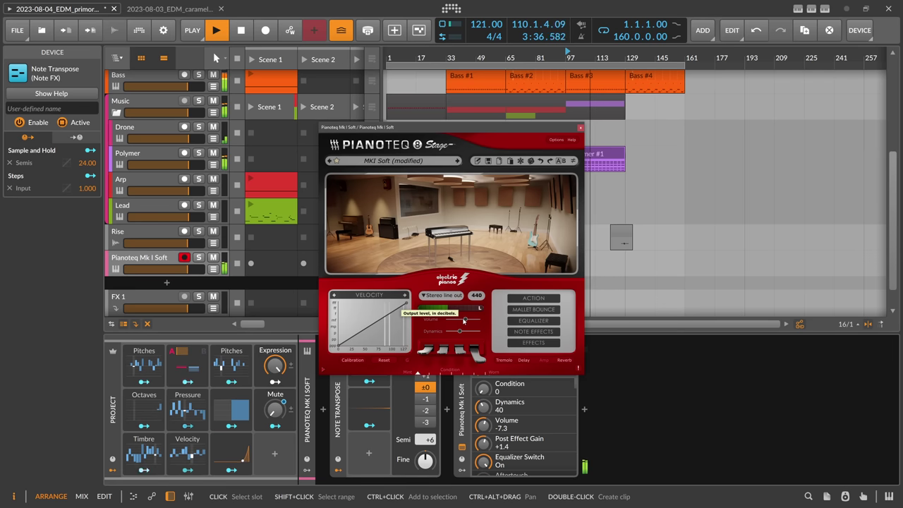
Insert the Delay+ Ambient Reverb preset after Pianoteq and raise its mix.
left_click(584, 410)
type("delay")
key("Down")
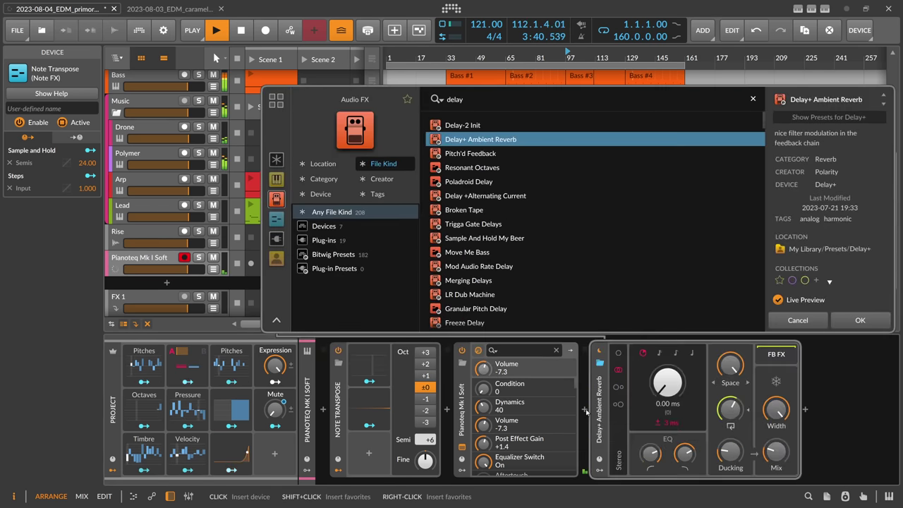
key("Return")
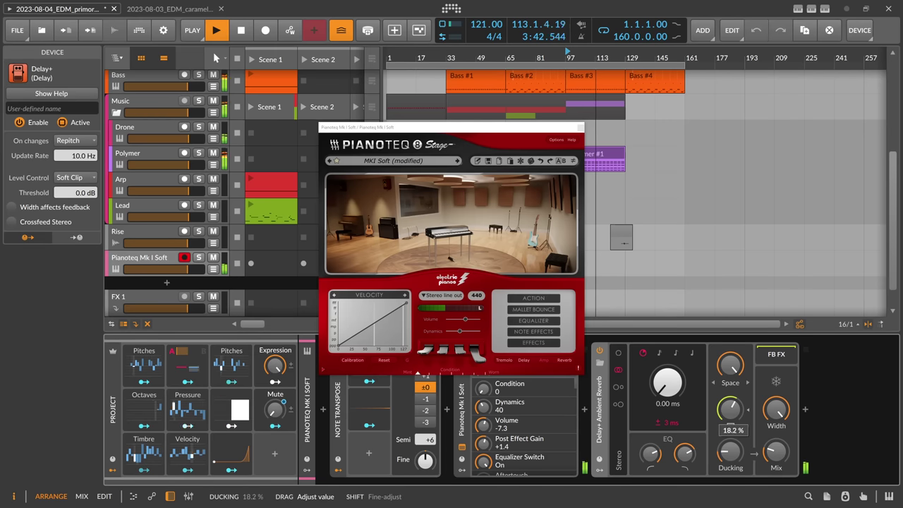
mouse_move(776, 451)
left_click_drag(776, 452, 776, 443)
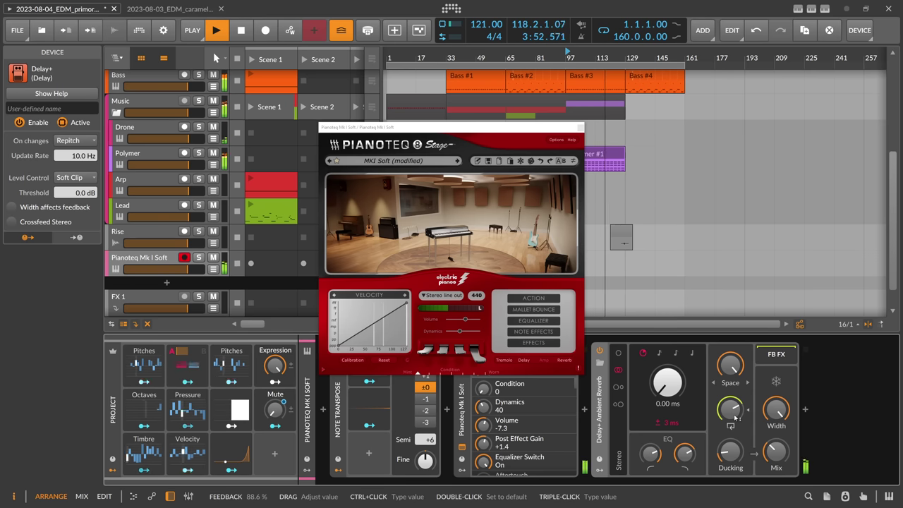
Stop playback and close the Pianoteq plug-in window.
key("space")
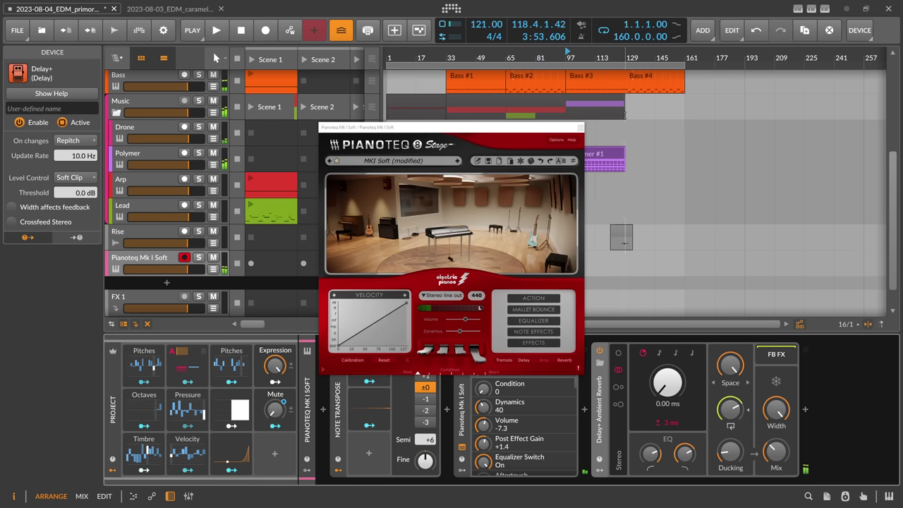
left_click(580, 133)
left_click(580, 128)
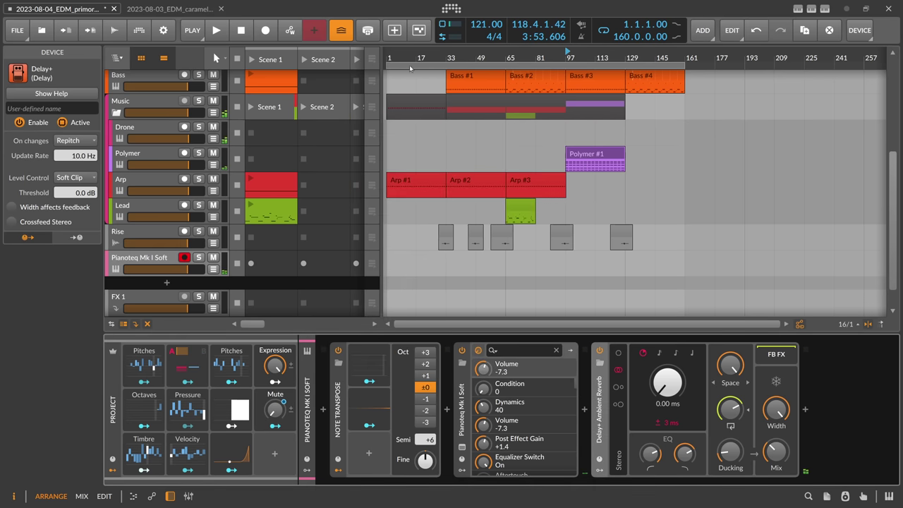
Record a performance on the armed Pianoteq Mk I Soft track, running the arrangement from bar 1 to about bar 102.
left_click(390, 57)
left_click_drag(392, 57, 393, 69)
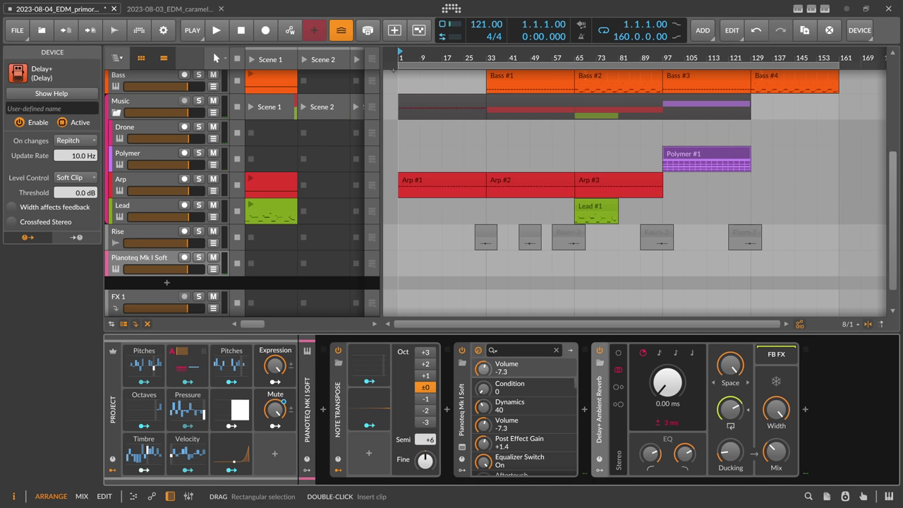
scroll(393, 69, "up", 5)
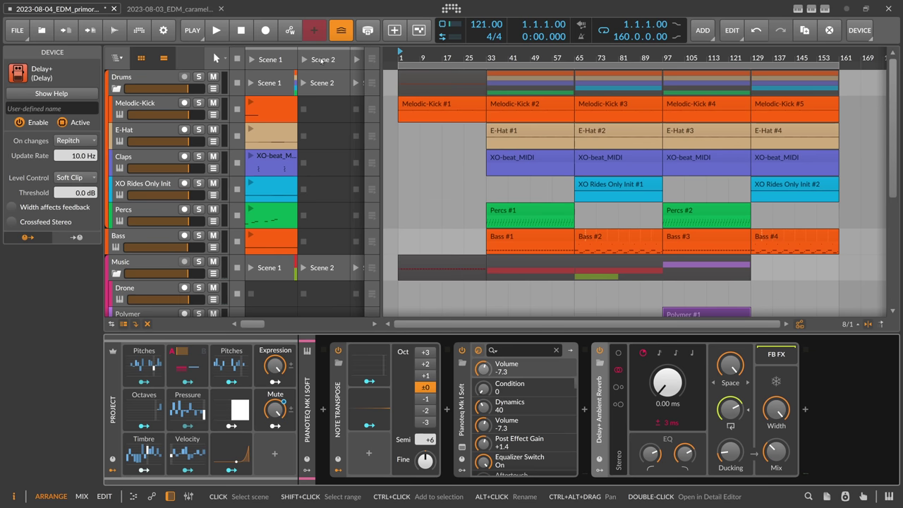
left_click(265, 30)
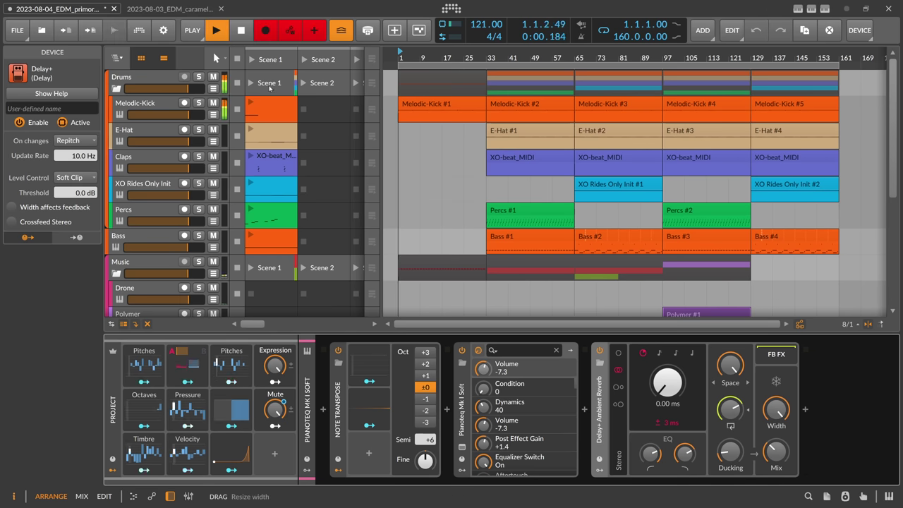
scroll(247, 212, "down", 5)
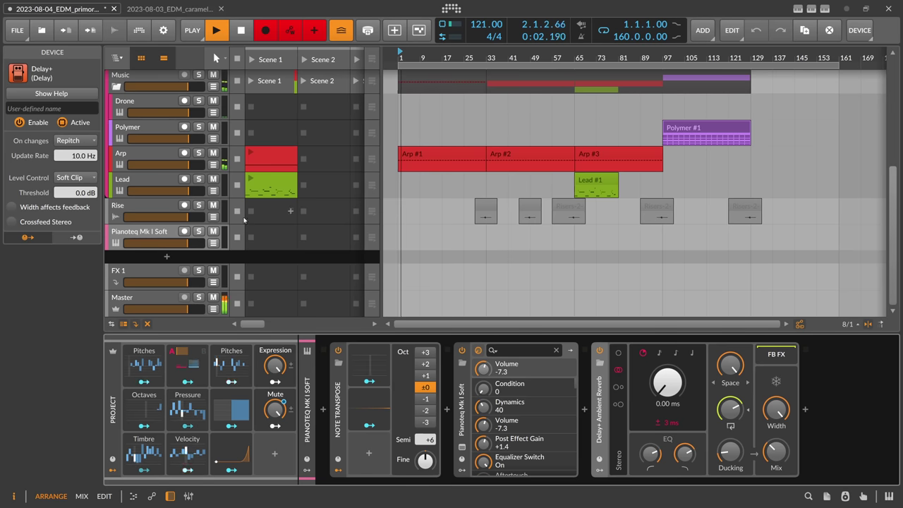
left_click(185, 231)
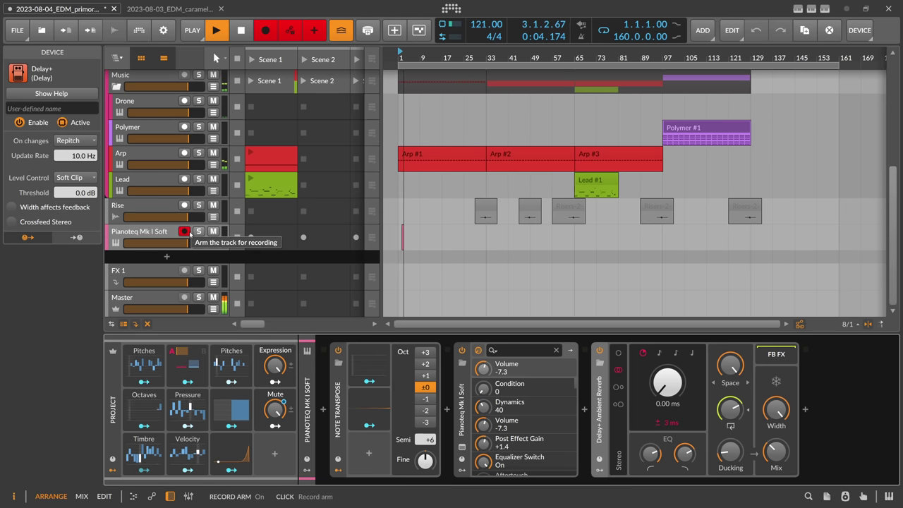
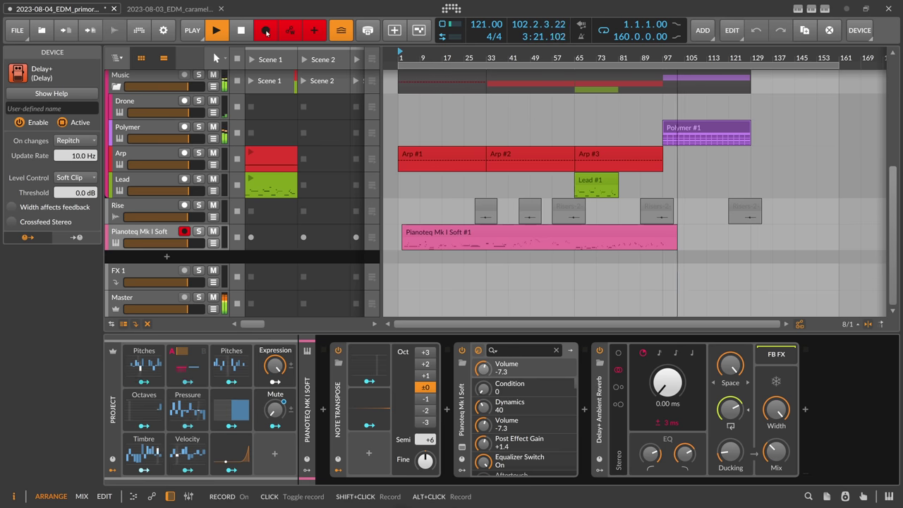
left_click(266, 32)
Save the project with the new recording and stop playback.
left_click(17, 31)
left_click(22, 87)
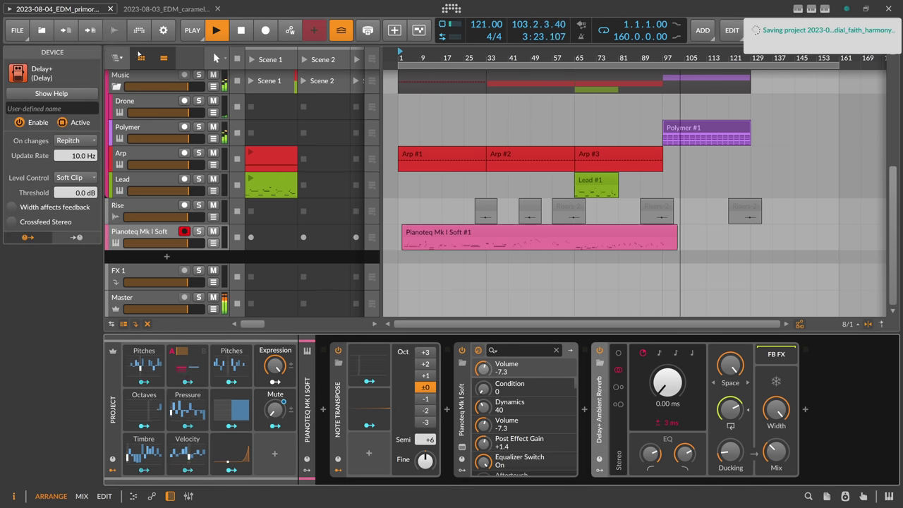
left_click(243, 31)
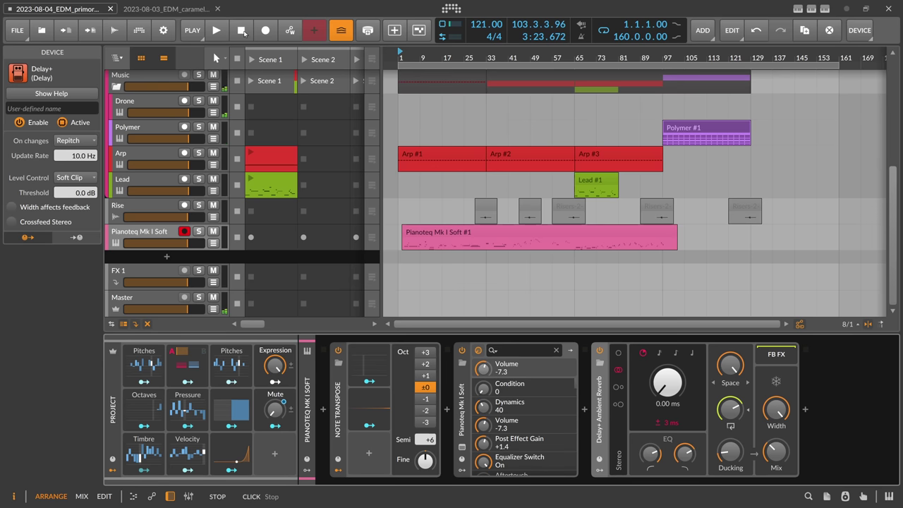
Disarm the Pianoteq Mk I Soft track and select its recorded clip, with the playback start set near bar 2.
left_click(184, 230)
left_click(434, 57)
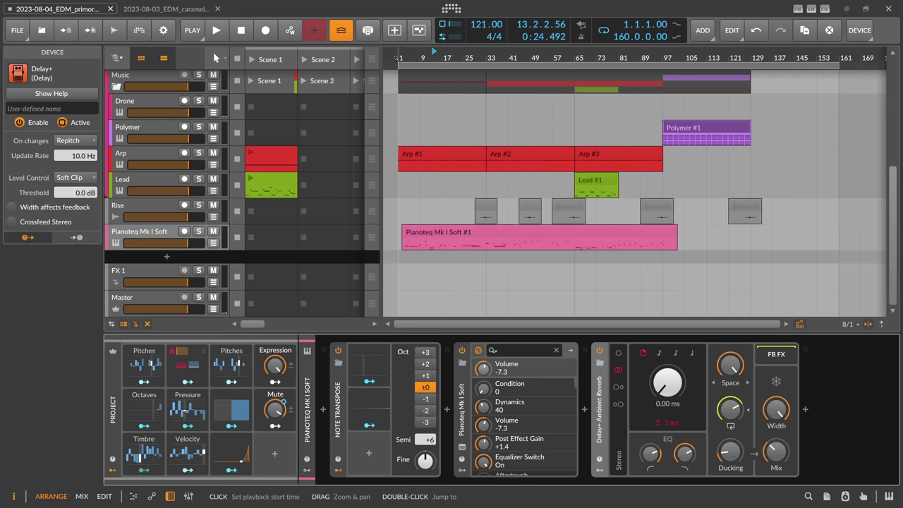
left_click(401, 56)
left_click(416, 237)
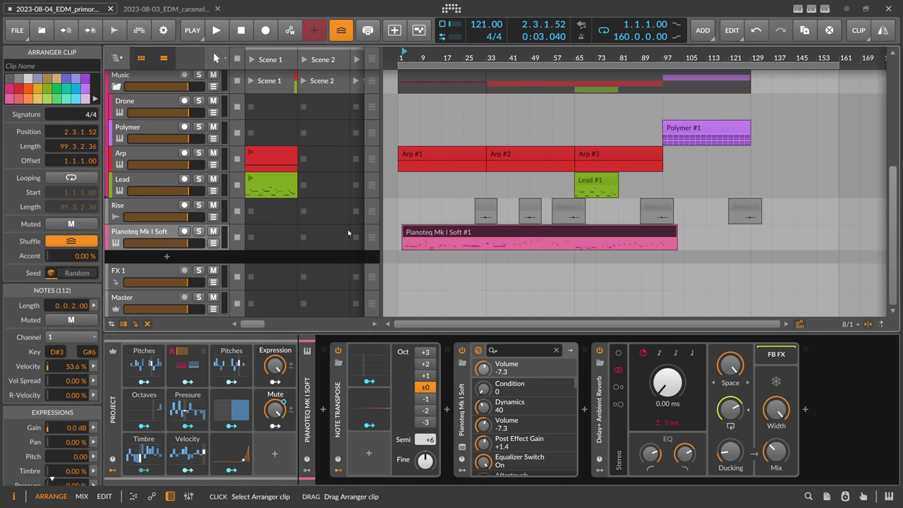
Extend the start of the Pianoteq Mk I Soft clip back to bar 1 and play the arrangement from there.
key("space")
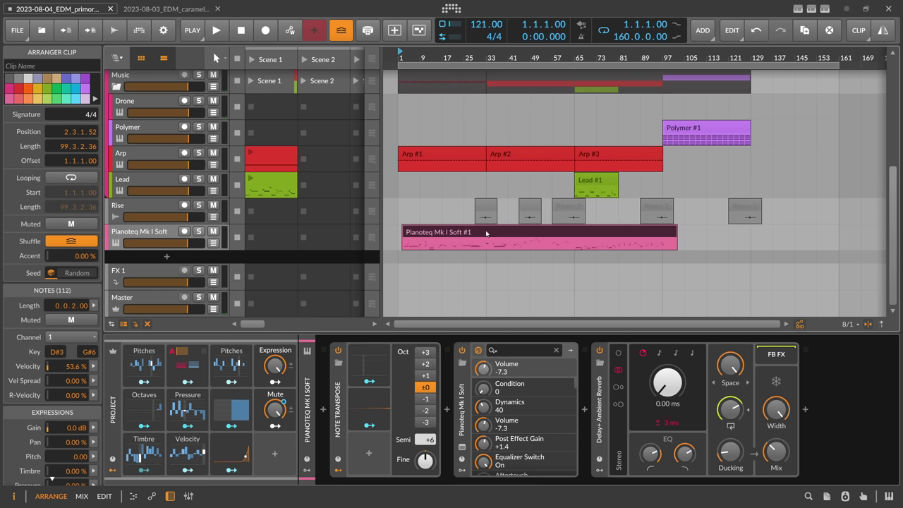
left_click_drag(403, 237, 400, 236)
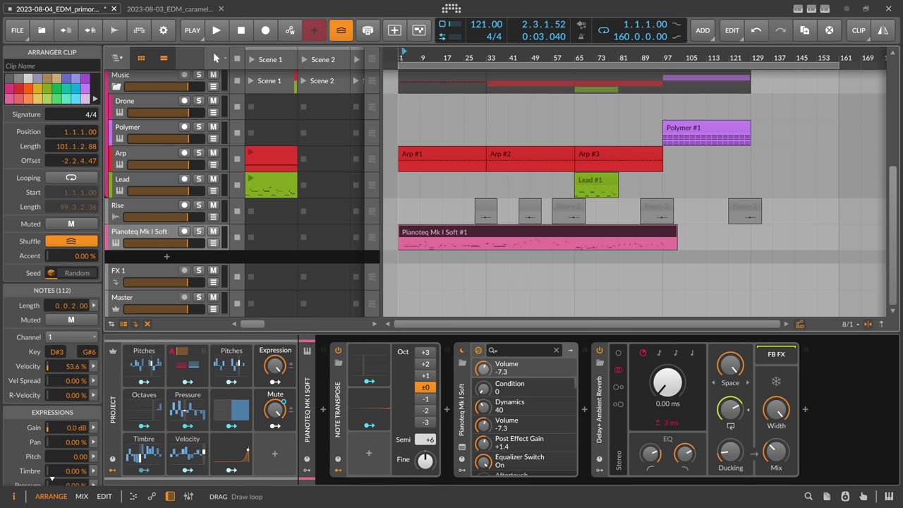
key("space")
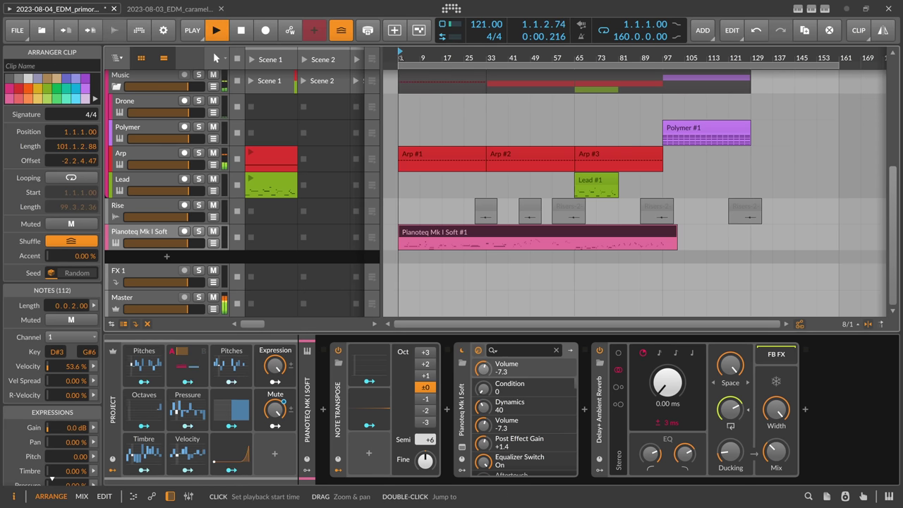
Add the Portal effect at the end of the Pianoteq Mk I Soft device chain.
left_click(166, 234)
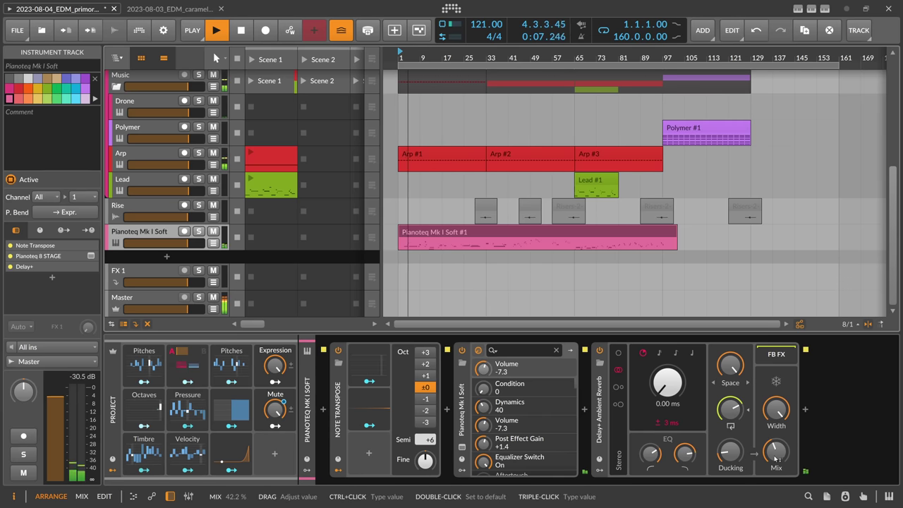
left_click(805, 410)
type("p")
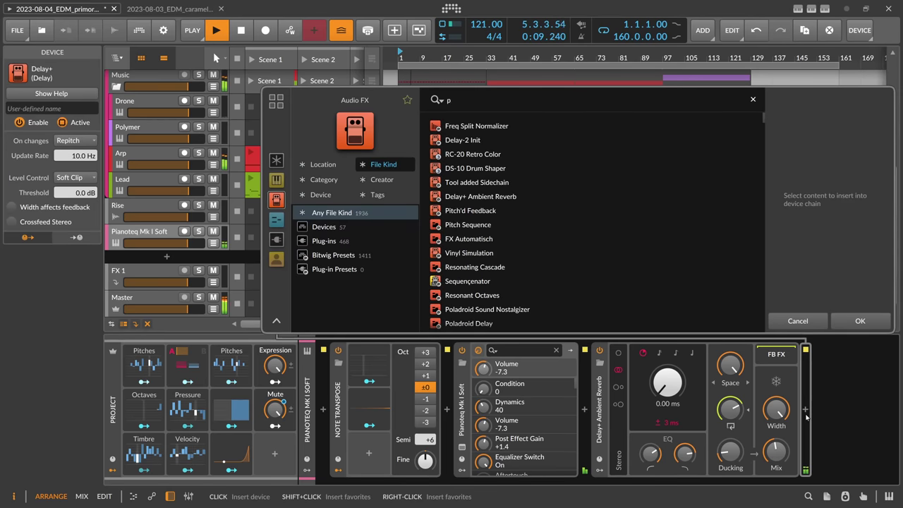
type("ortal")
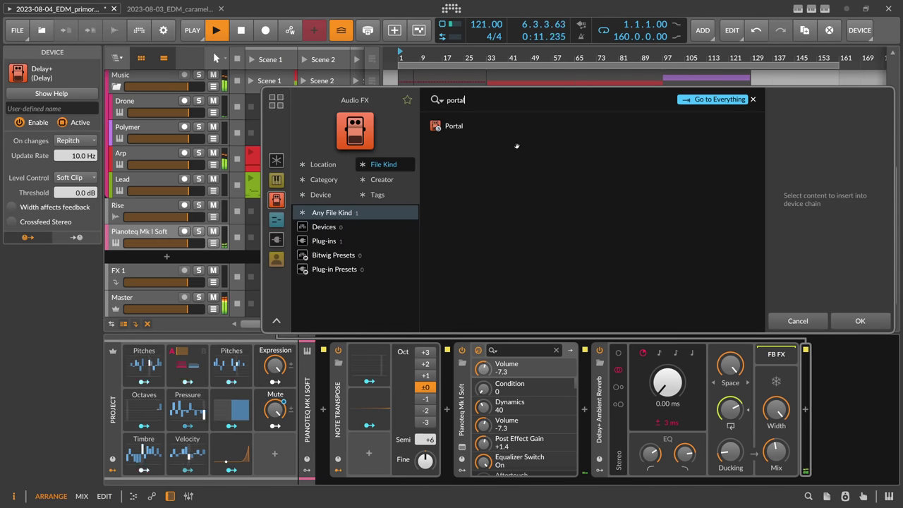
key("Down")
key("Return")
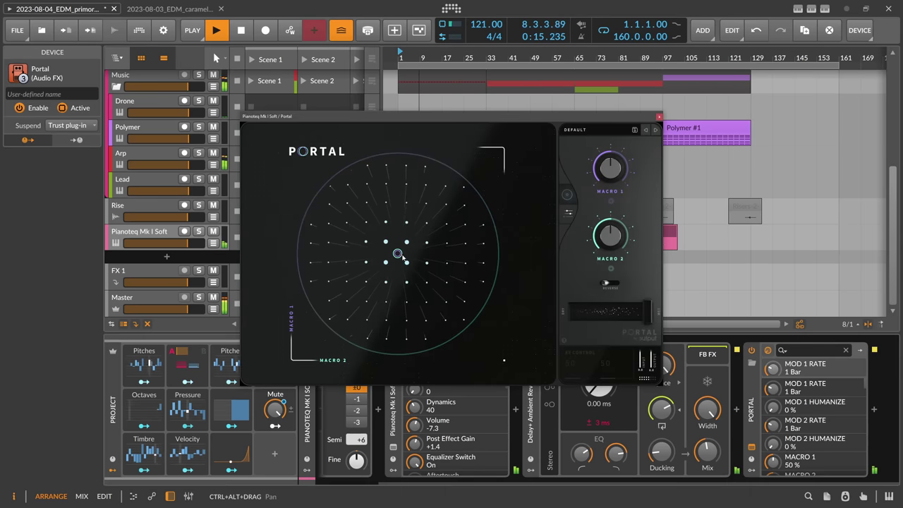
Load the Rhythm Switch preset in Portal, set its dry/wet to 45%, and close the plug-in window.
left_click_drag(397, 255, 440, 277)
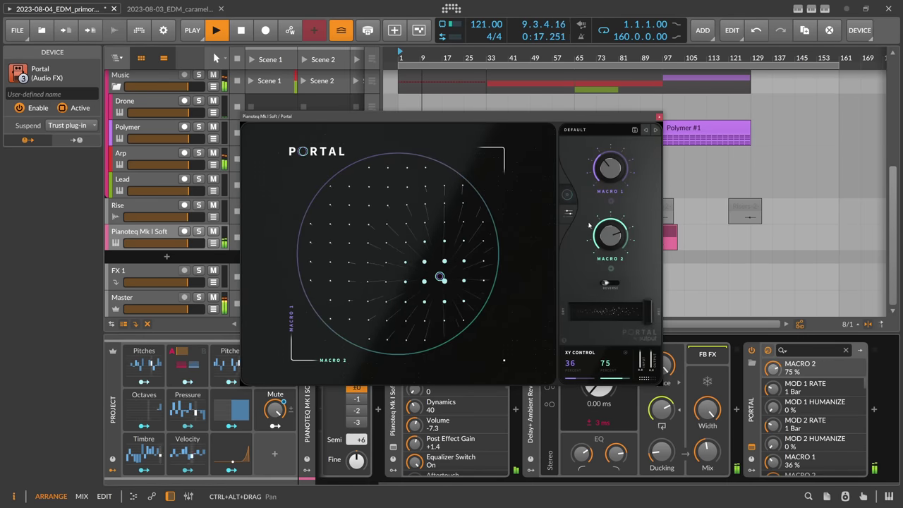
left_click(592, 130)
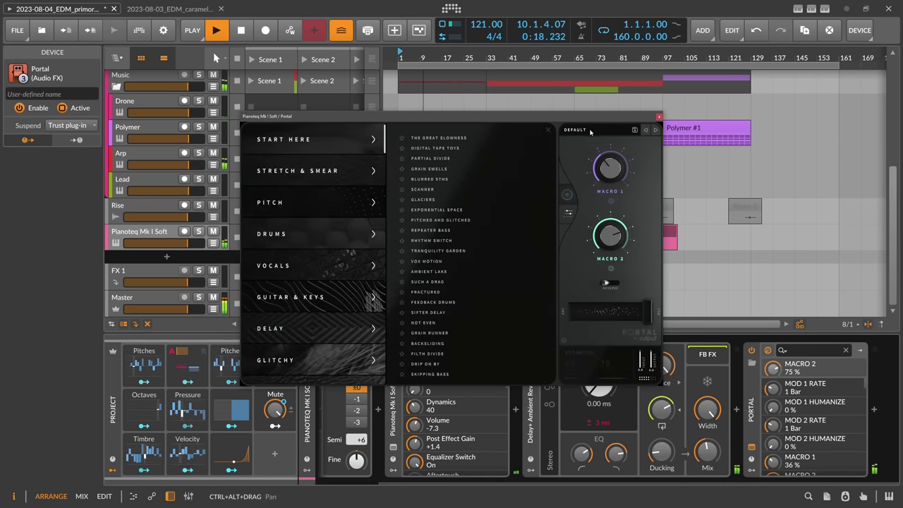
left_click(441, 240)
left_click_drag(645, 311, 612, 320)
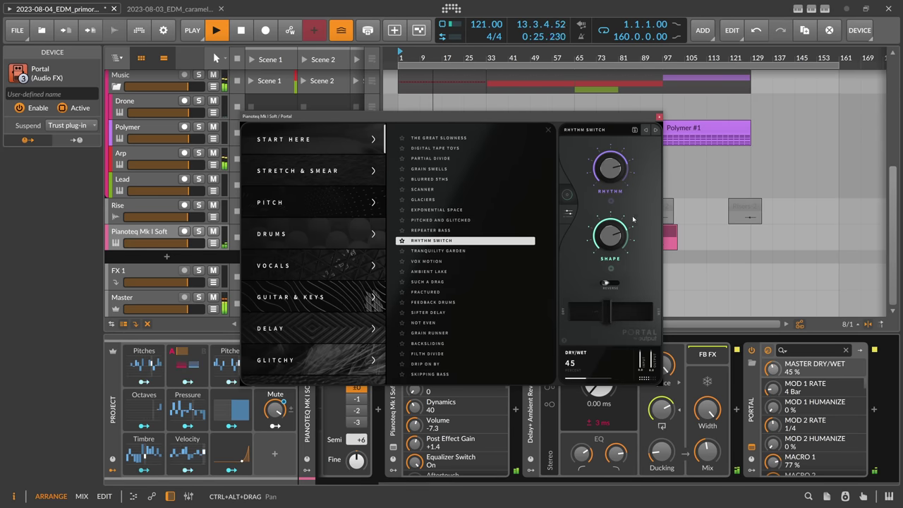
left_click(660, 118)
Add a Tool device after Portal, lower its volume to -2.2 dB, and stop playback.
left_click(875, 409)
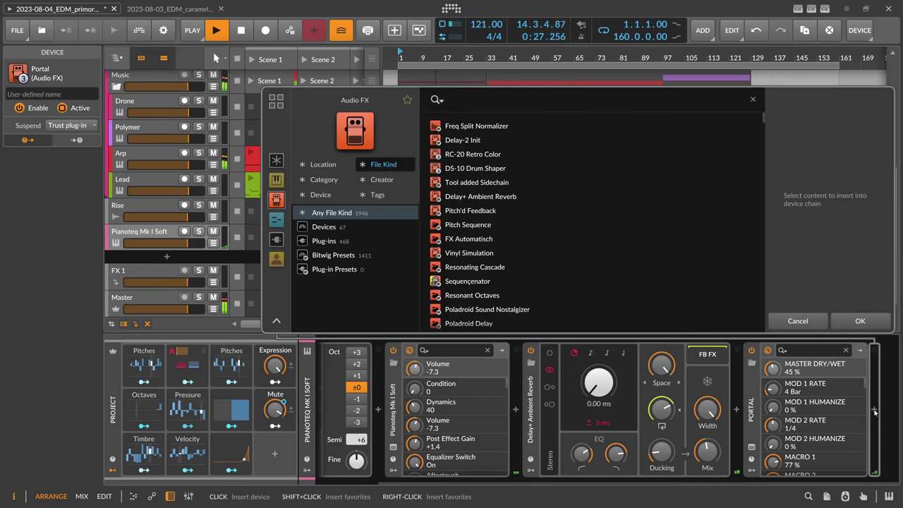
type("too")
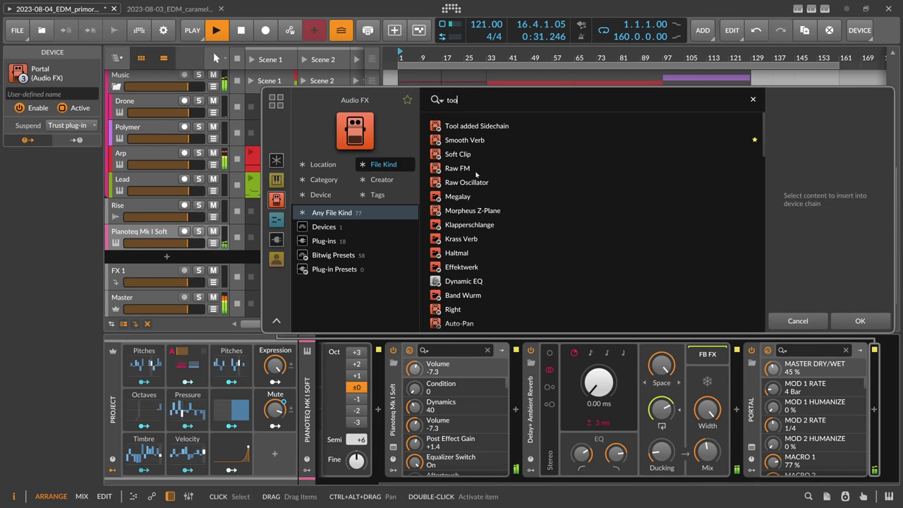
type("l")
double_click(453, 129)
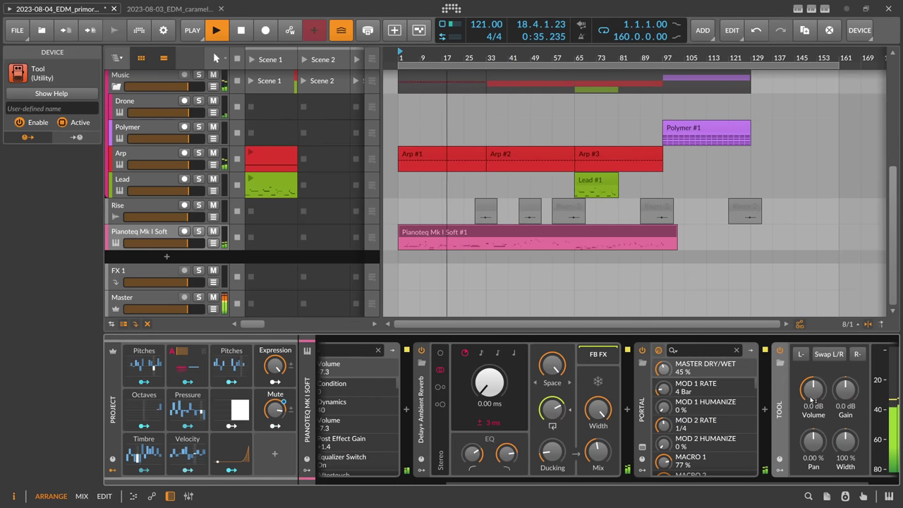
left_click_drag(811, 399, 812, 400)
left_click(165, 235)
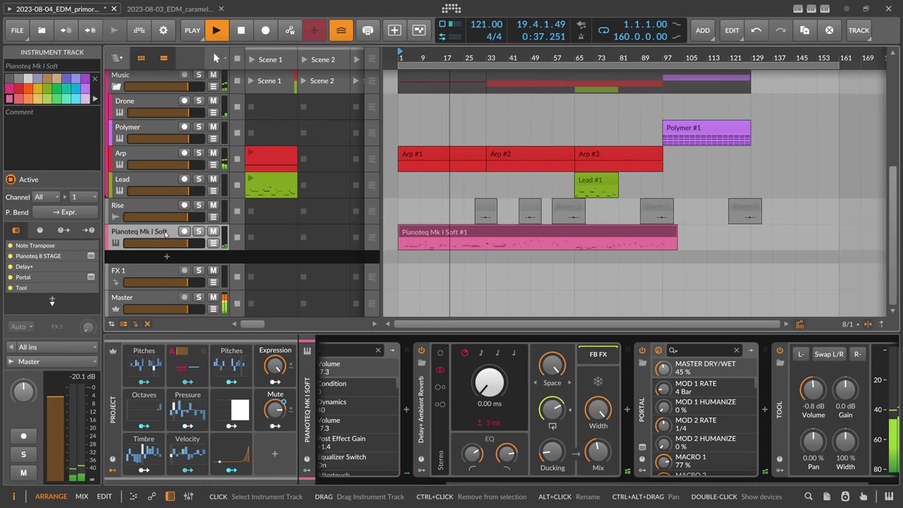
left_click_drag(812, 390, 813, 399)
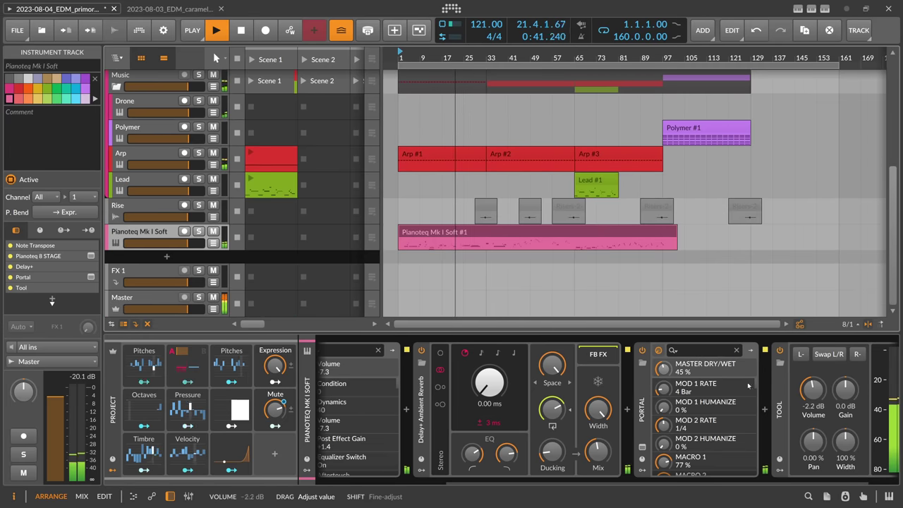
key("space")
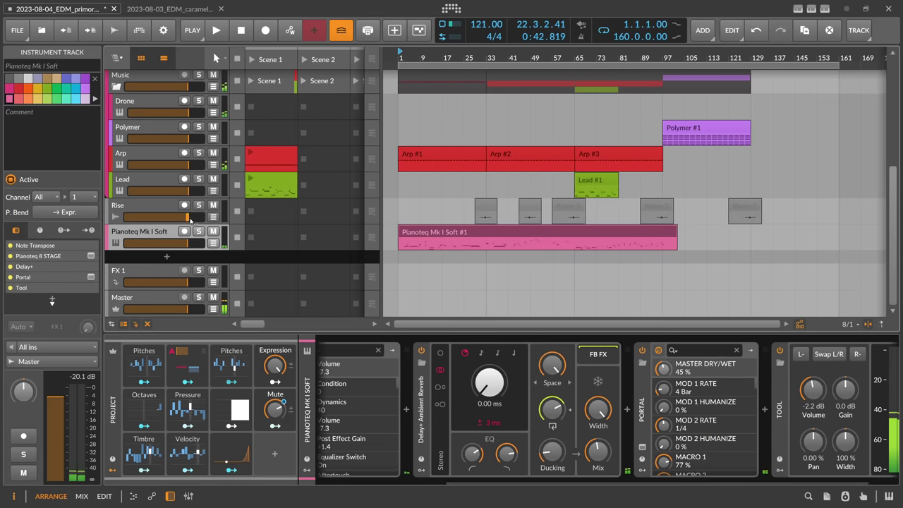
Create an instrument track below Pianoteq Mk I Soft with Spitfire's Originals - Intimate Strings plug-in.
left_click(167, 257)
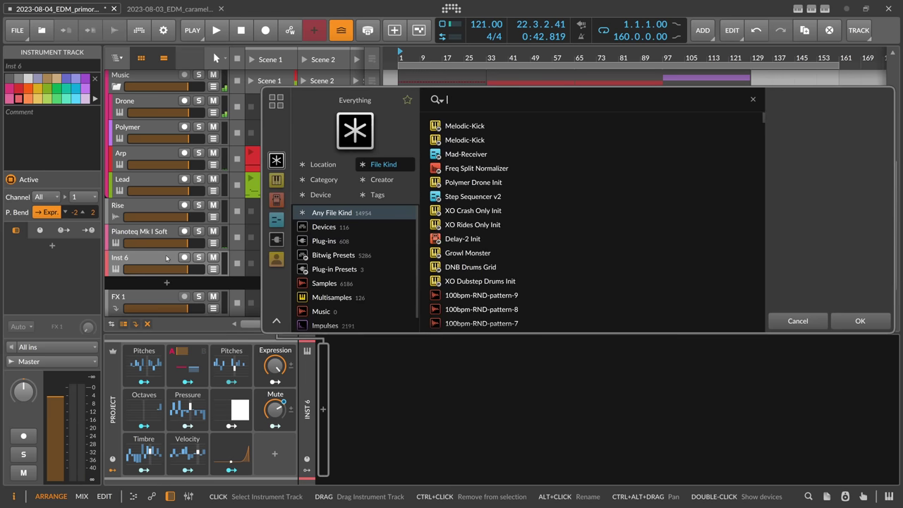
type("cinem")
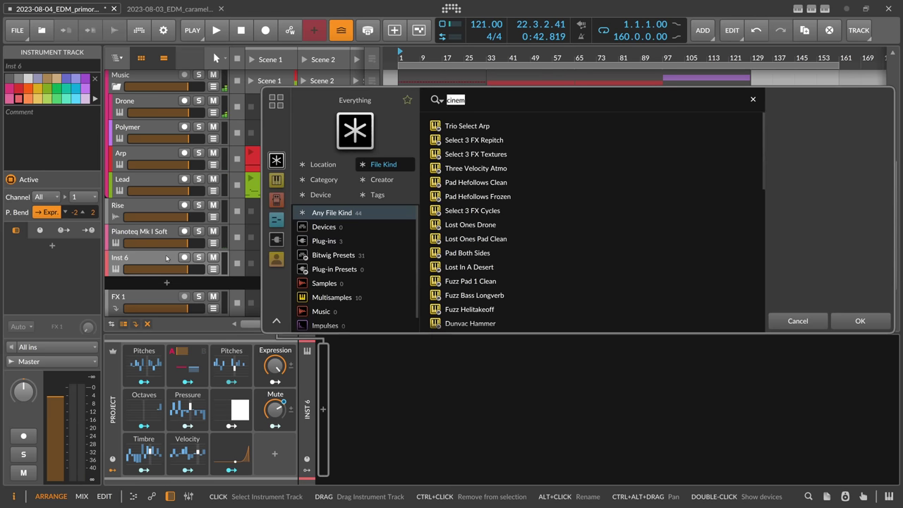
type("spitfire")
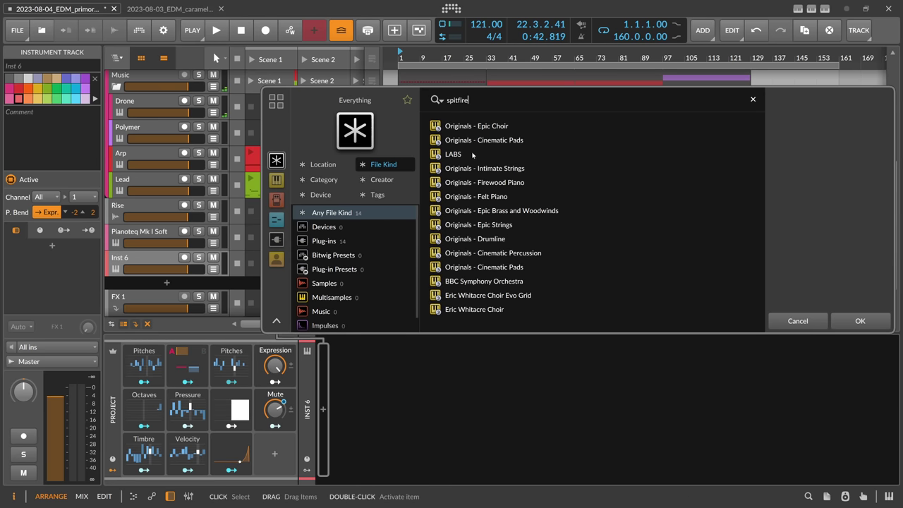
double_click(483, 171)
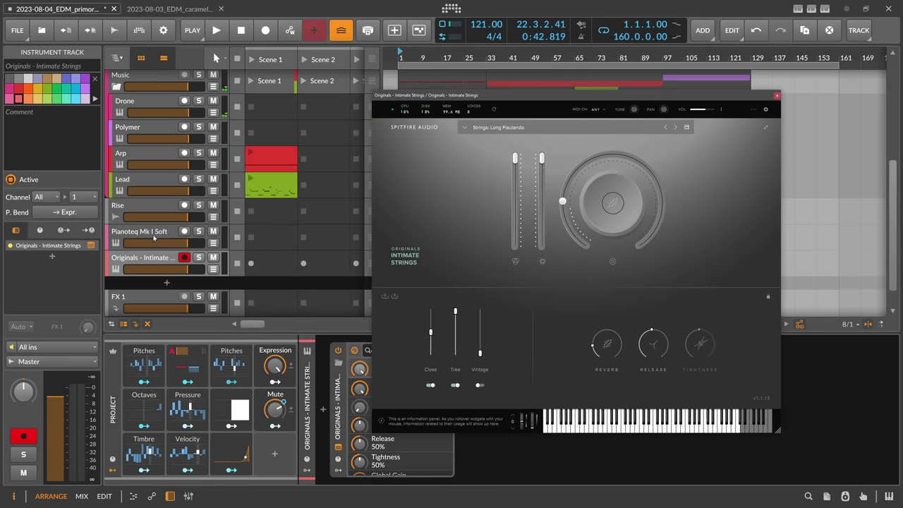
Copy the Note Transpose device from the Pianoteq track to the Intimate Strings track and audition the strings over the arrangement.
left_click(154, 239)
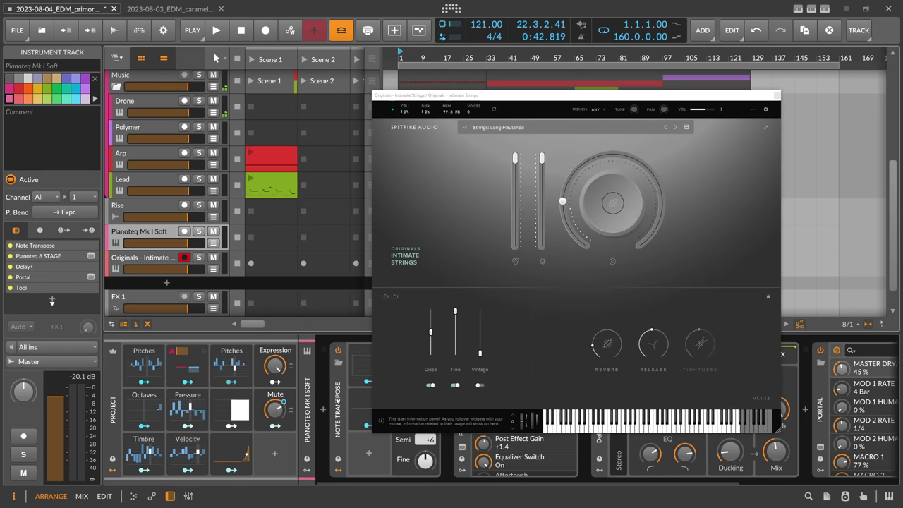
left_click_drag(337, 396, 164, 265)
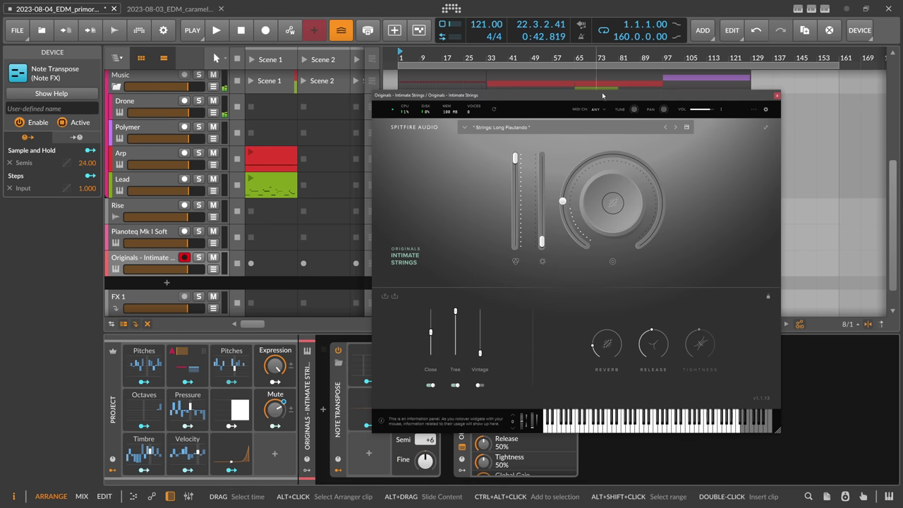
left_click(222, 32)
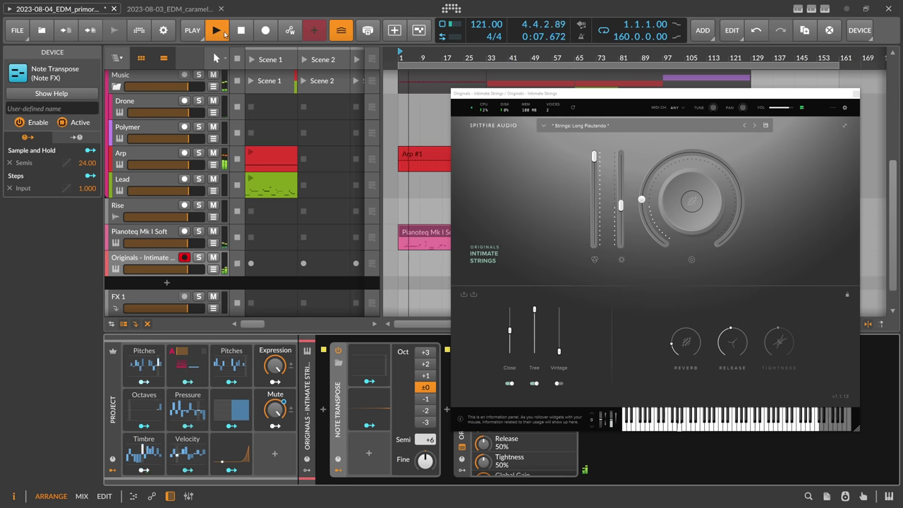
left_click(240, 31)
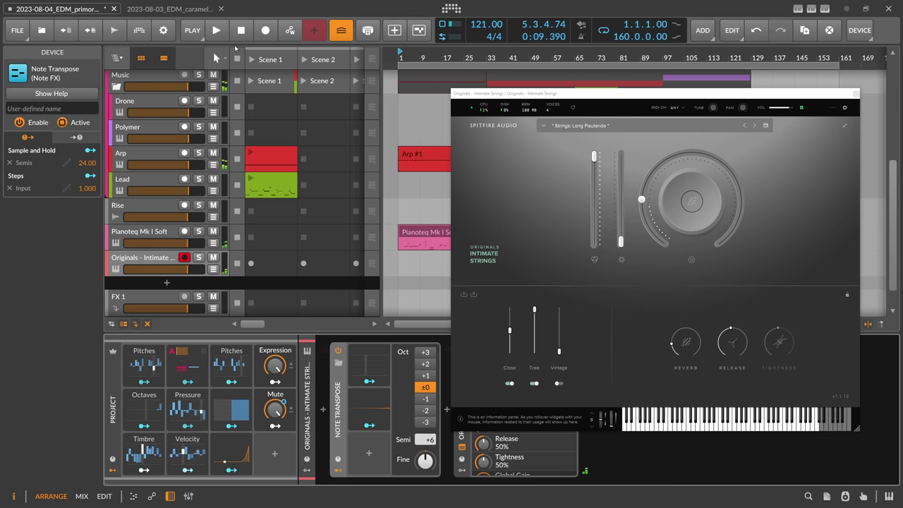
Record a strings performance on the armed Intimate Strings track from bar 1, stop recording and playback, and close the plug-in window.
key("r")
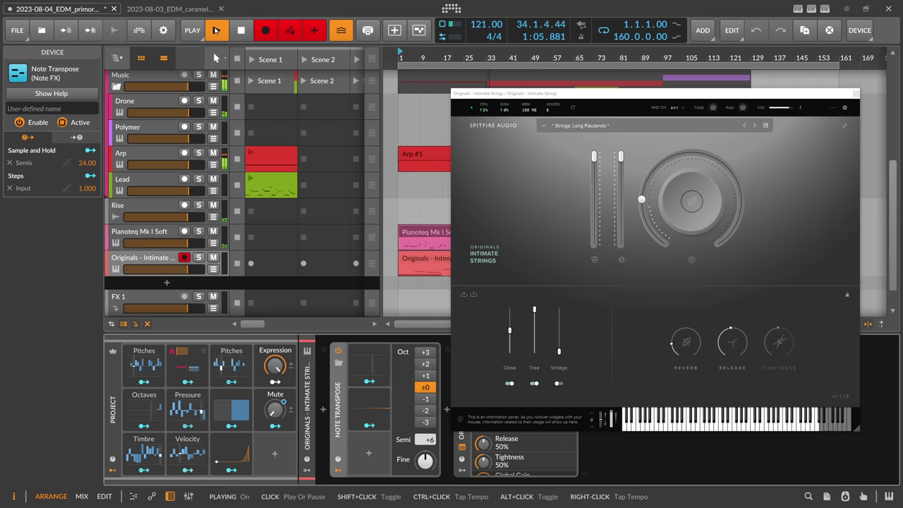
left_click(265, 29)
left_click(856, 93)
key("space")
Shorten the recorded Intimate Strings clip to end near bar 44 and select its track.
left_click(829, 262)
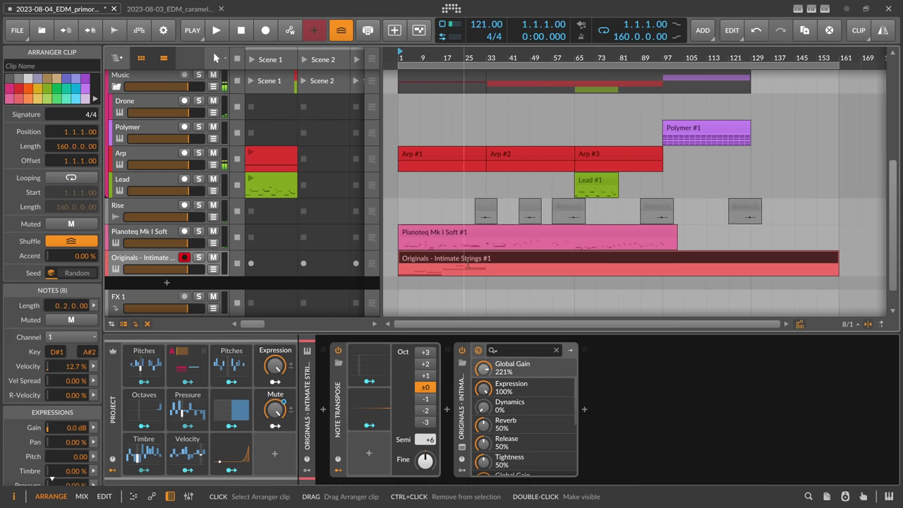
left_click_drag(829, 263, 518, 263)
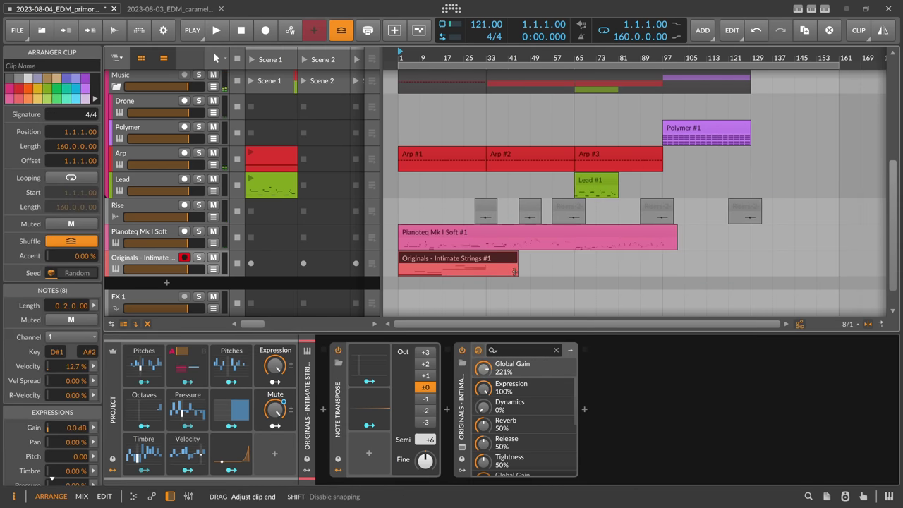
left_click(181, 259)
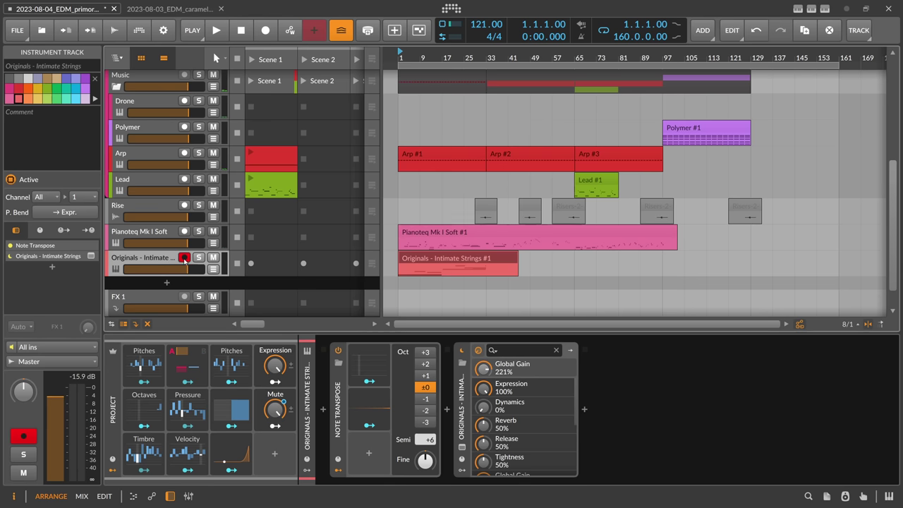
Add a Tool device after the Intimate Strings plug-in and set its volume to -4.0 dB.
left_click(585, 411)
type("t")
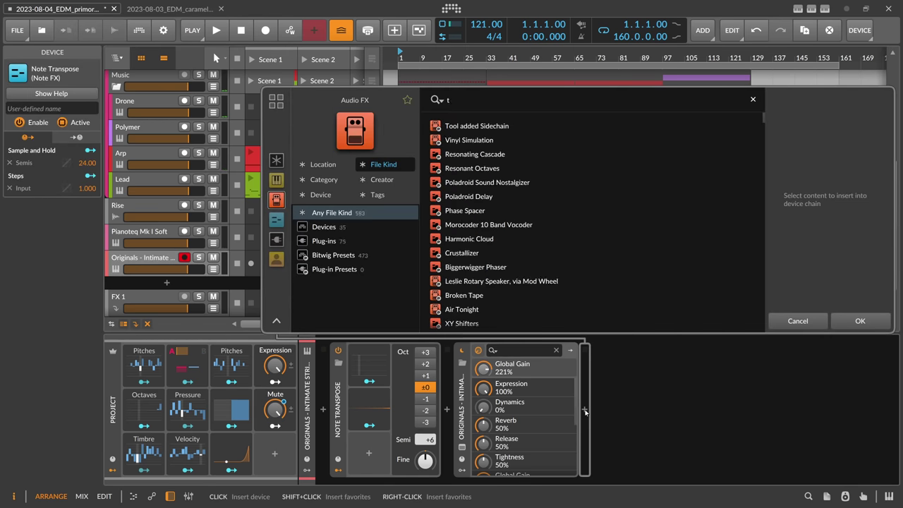
type("ool")
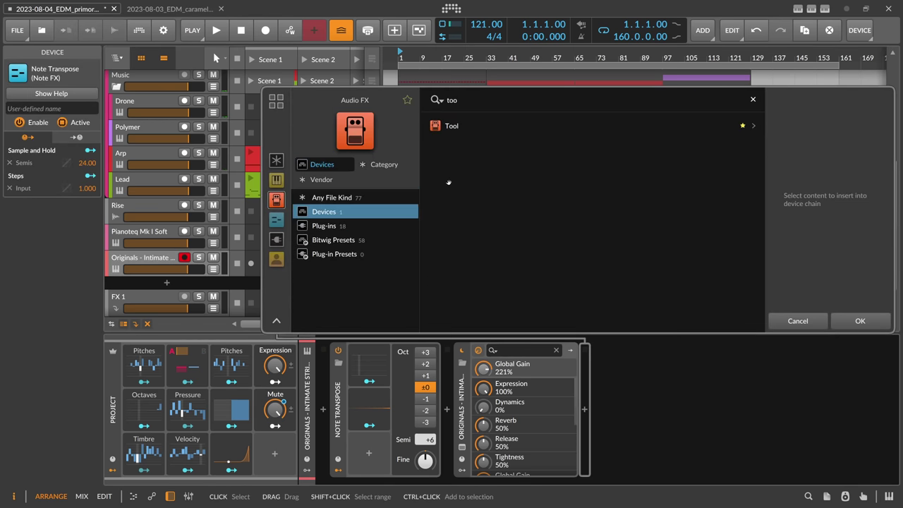
key("Return")
left_click(633, 387, "ctrl")
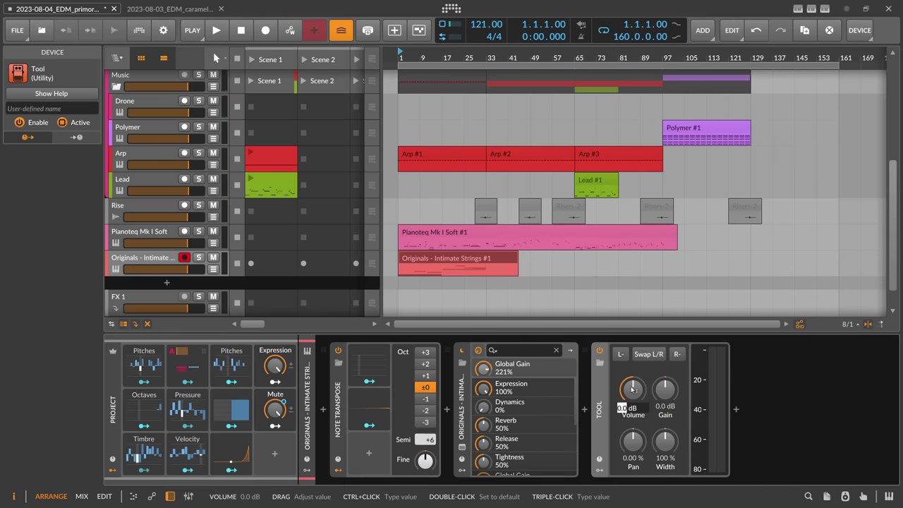
key("Return")
Start playback and insert the Delay+ Ambient Reverb preset between the Intimate Strings plug-in and the Tool device.
key("space")
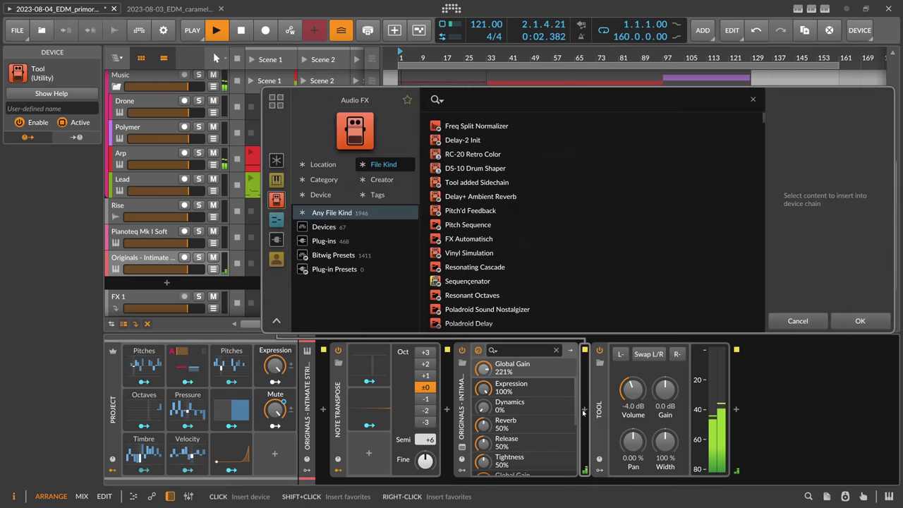
left_click(584, 410)
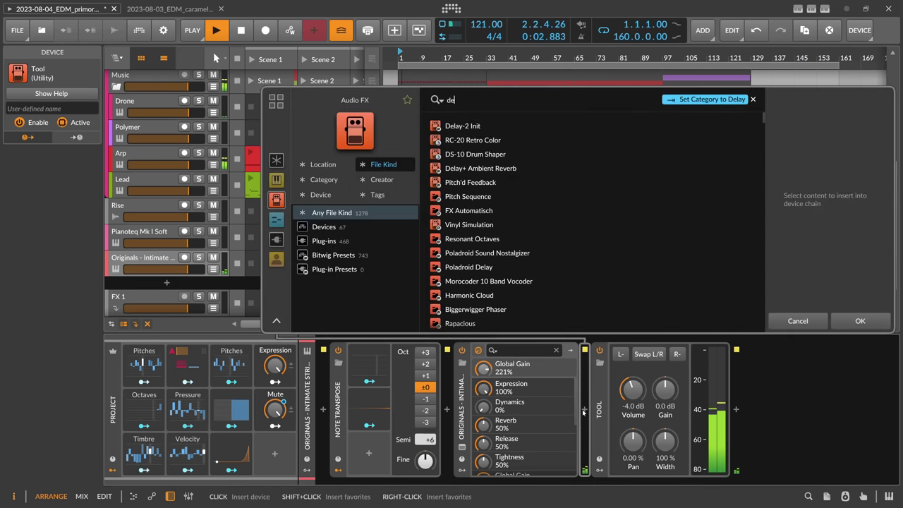
type("delay")
key("Down")
key("Down")
key("Return")
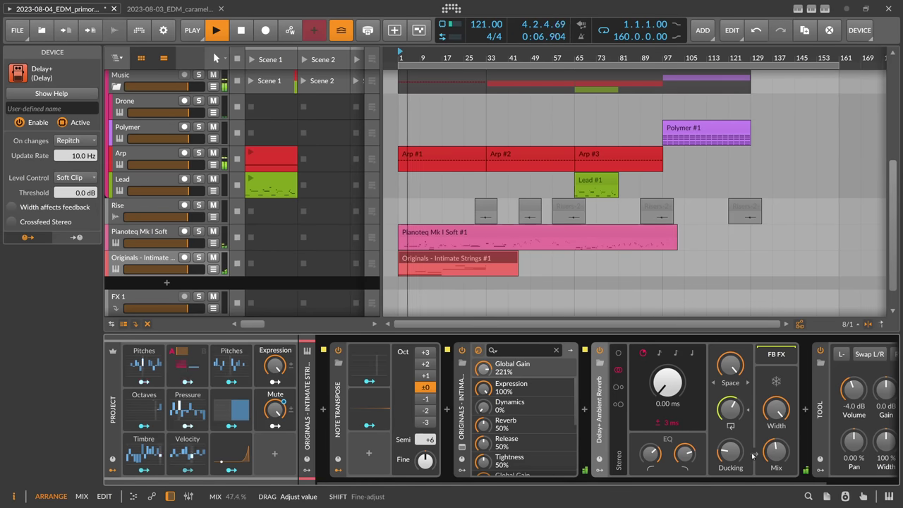
scroll(734, 474, "right", 2)
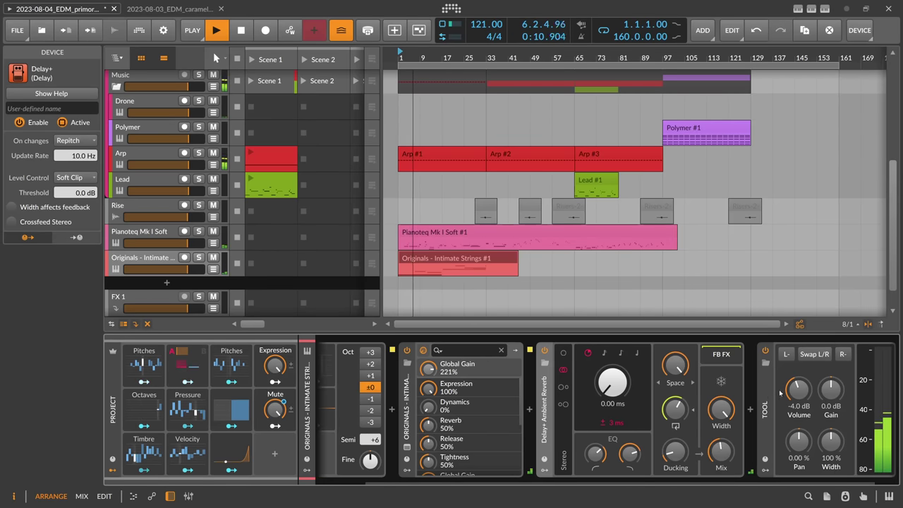
Set the playback start to bar 31 and play the arrangement from there.
left_click(486, 56)
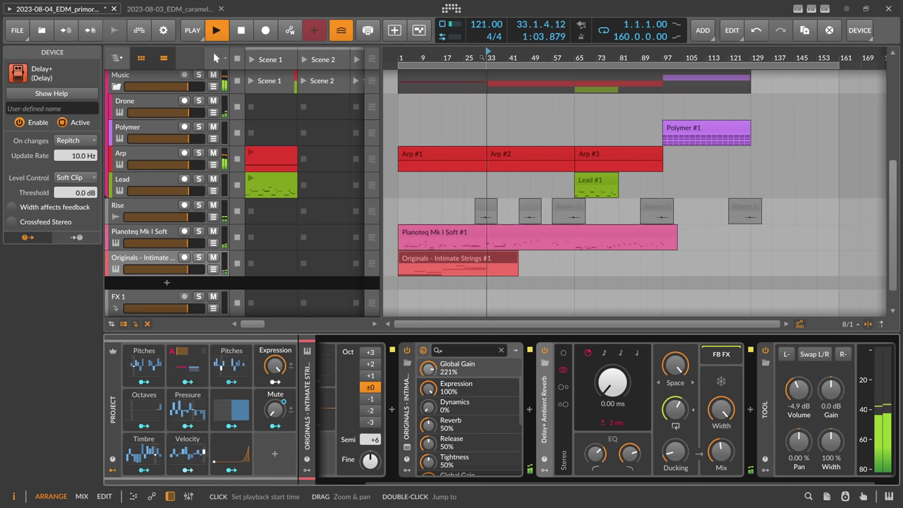
left_click_drag(482, 57, 482, 124)
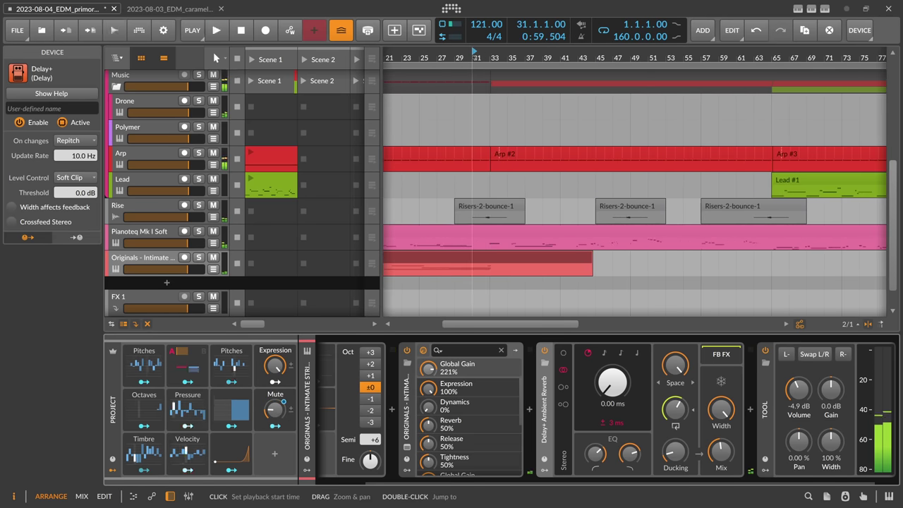
key("space")
Select the three Risers-2-bounce-1 clips between bars 29 and 69 on the Rise track and lower their gain to -9.0 dB.
left_click_drag(438, 215, 812, 205)
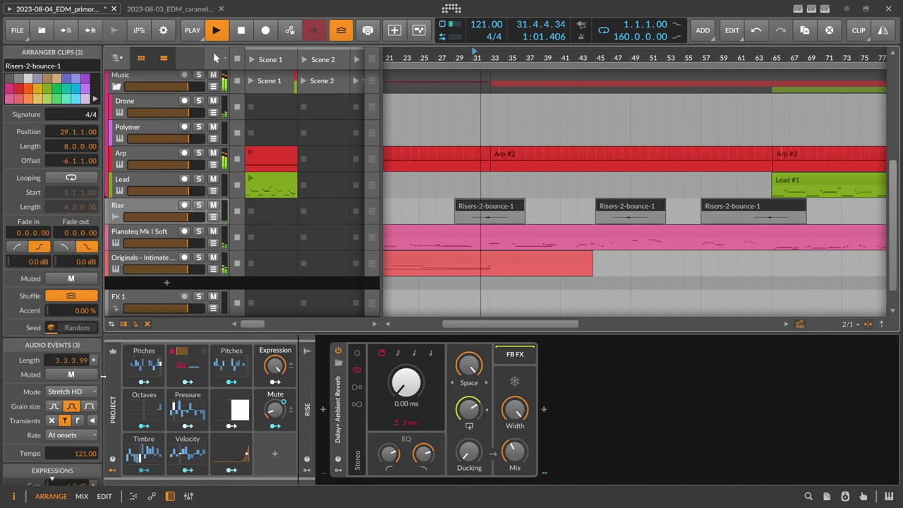
scroll(53, 395, "down", 2)
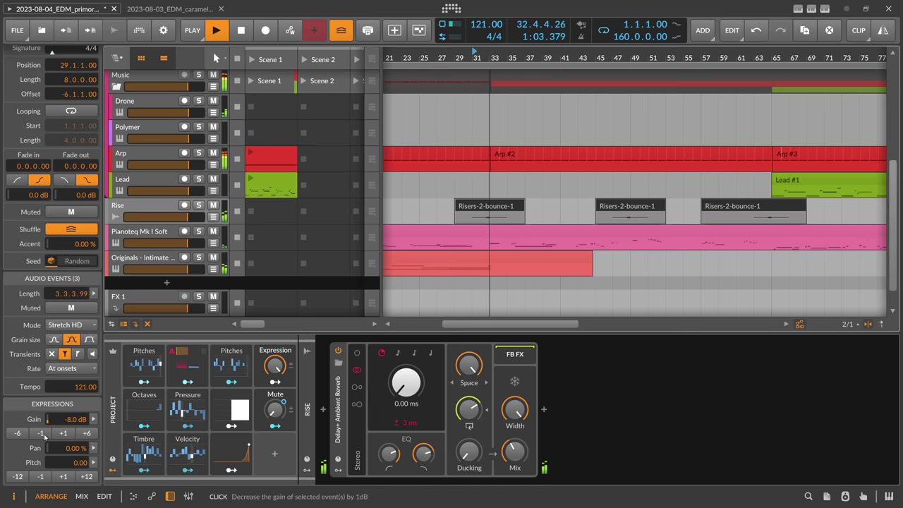
left_click(41, 433)
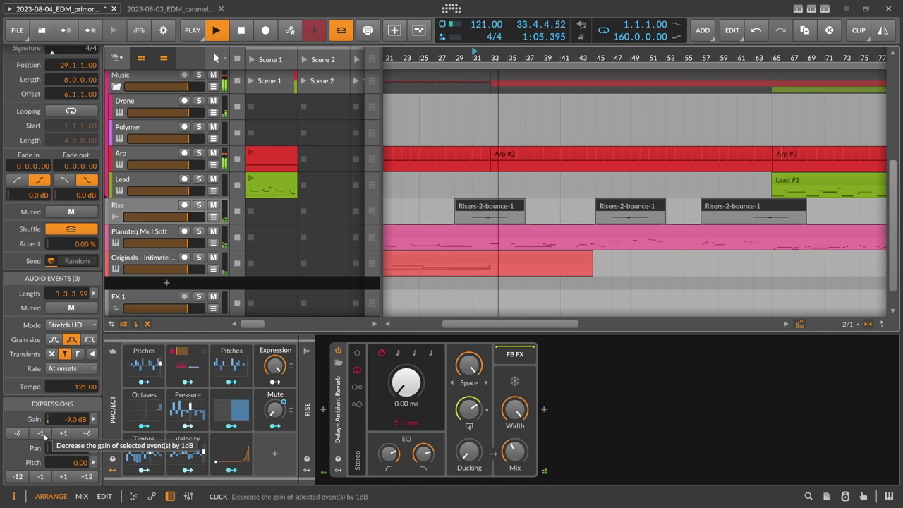
Set the playback start back to bar 1, stop playback and save the project.
left_click_drag(495, 58, 496, 33)
scroll(513, 72, "up", 5)
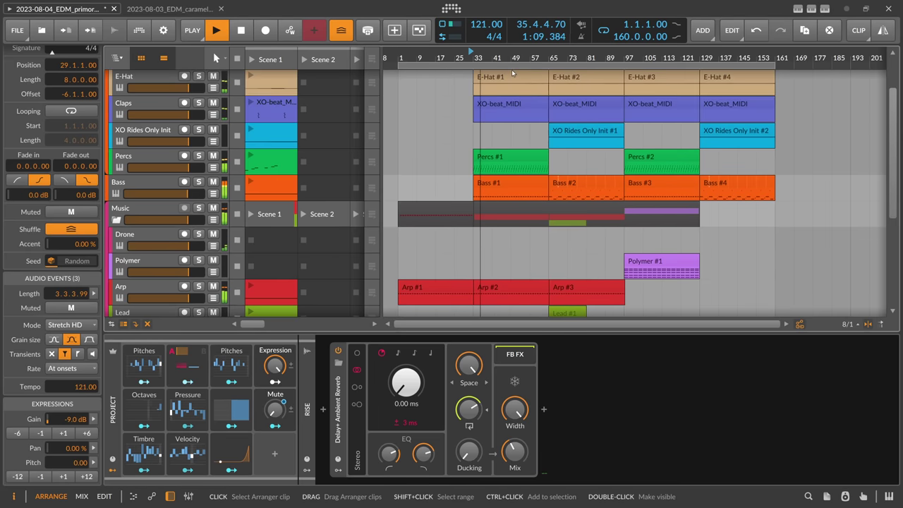
left_click(400, 55)
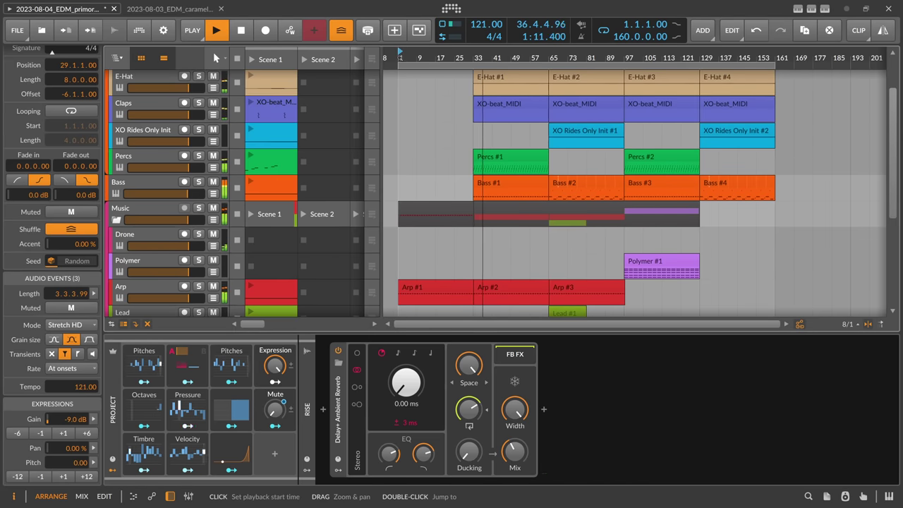
key("space")
key("ctrl+s")
Add an instrument track below the Intimate Strings track and load the XO Crash Only Init preset on it.
scroll(410, 81, "down", 3)
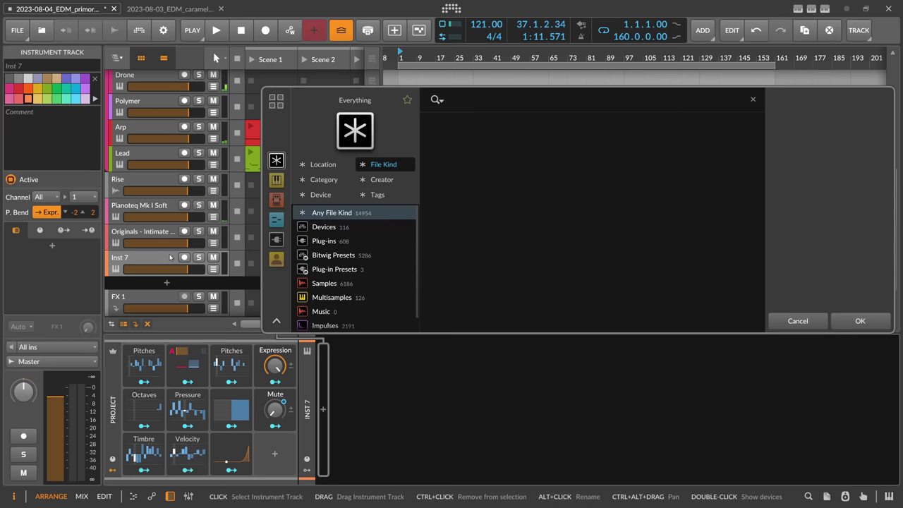
left_click(167, 256)
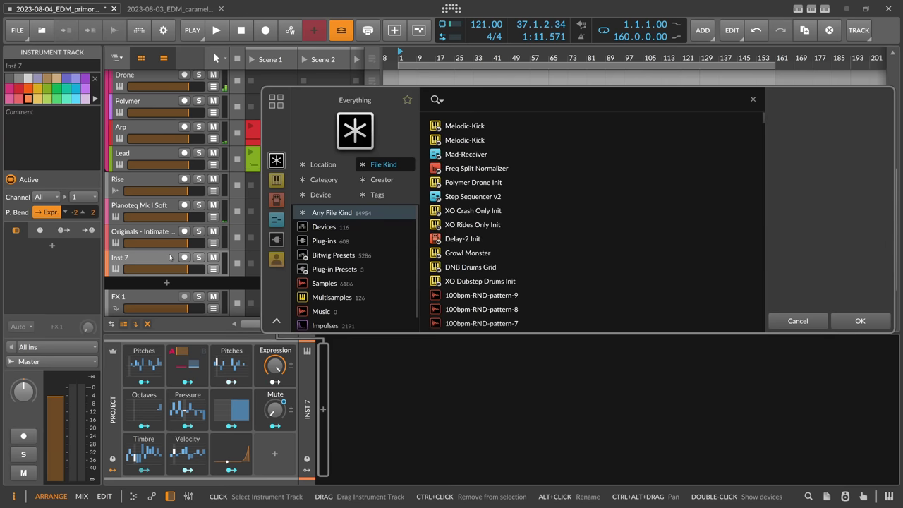
type("cr")
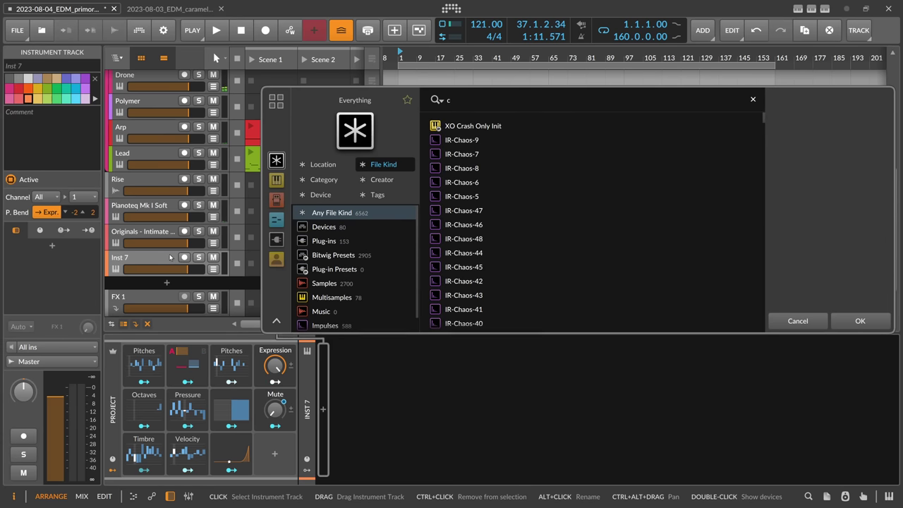
key("BackSpace")
type("v")
key("BackSpace")
key("BackSpace")
type("r")
key("BackSpace")
type("crash")
key("Return")
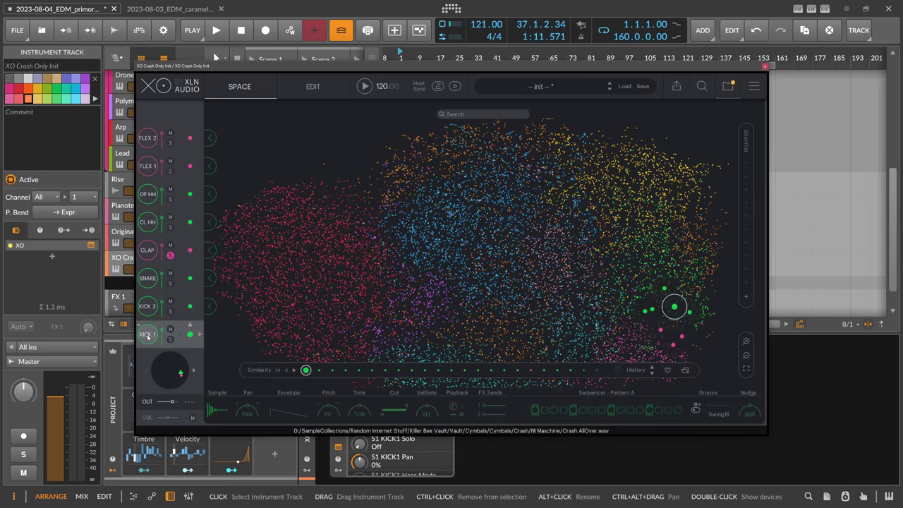
Audition the Kick 1 and Kick 2 samples in XO's Edit view.
left_click(148, 306)
left_click_drag(189, 67, 384, 65)
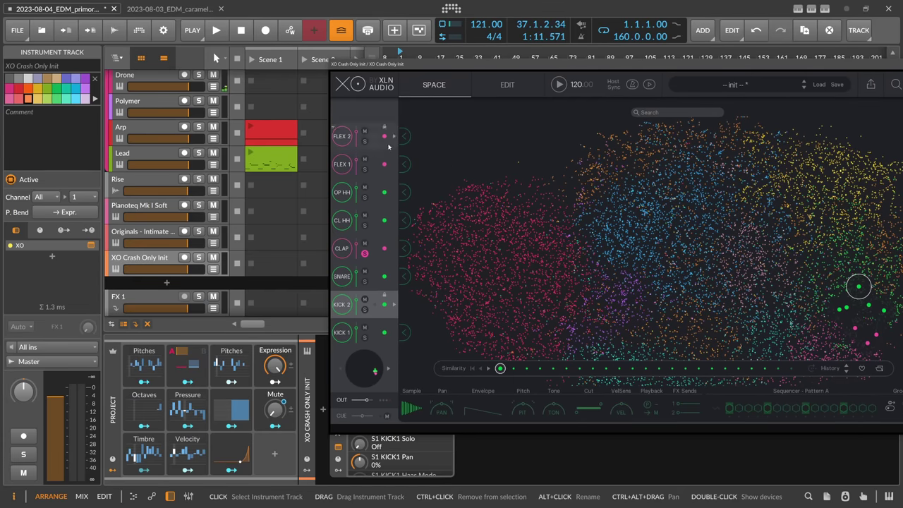
left_click(486, 86)
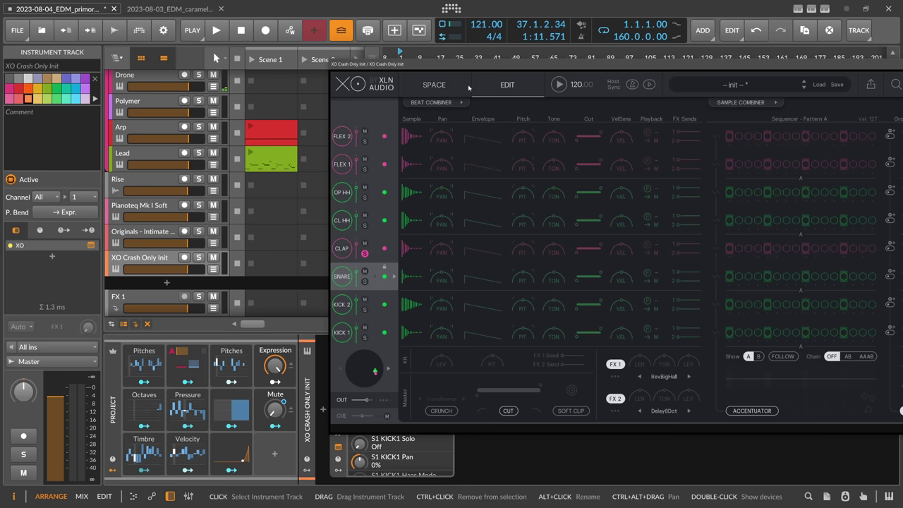
left_click(343, 333)
left_click(344, 311)
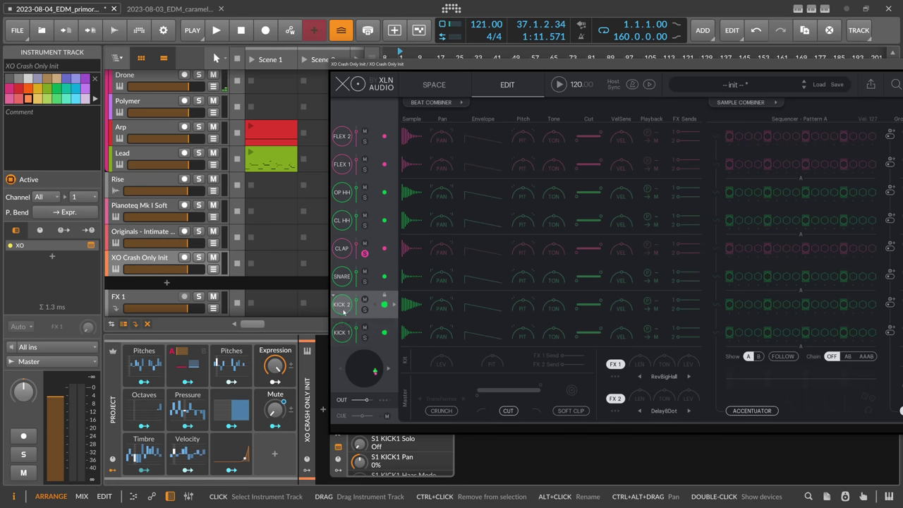
left_click_drag(506, 75, 574, 192)
Solo the XO Crash Only Init track, audition Kick 2 again and close the plug-in window.
left_click(199, 258)
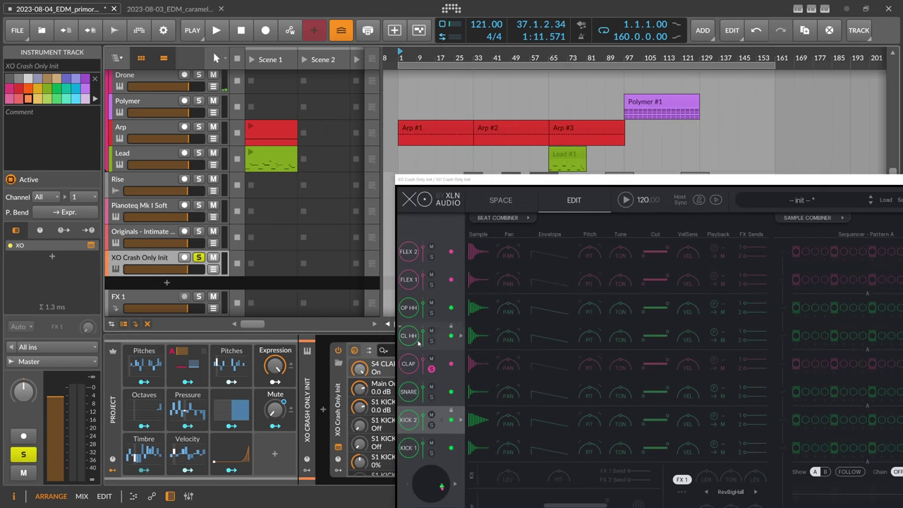
left_click(412, 427)
left_click(411, 427)
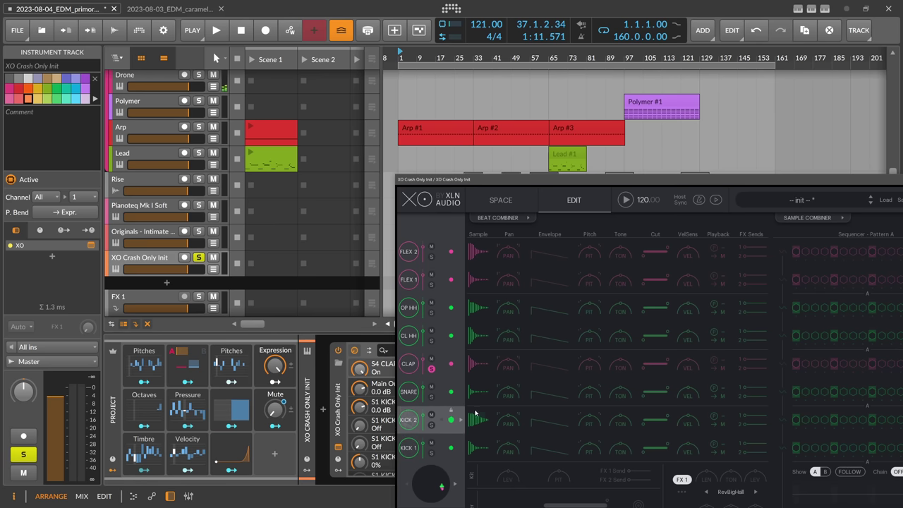
left_click_drag(505, 204, 397, 106)
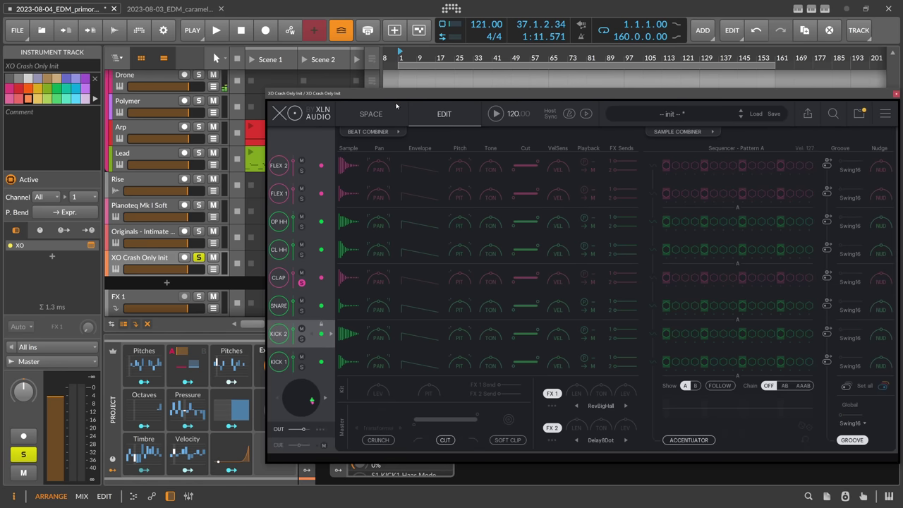
left_click_drag(808, 103, 779, 102)
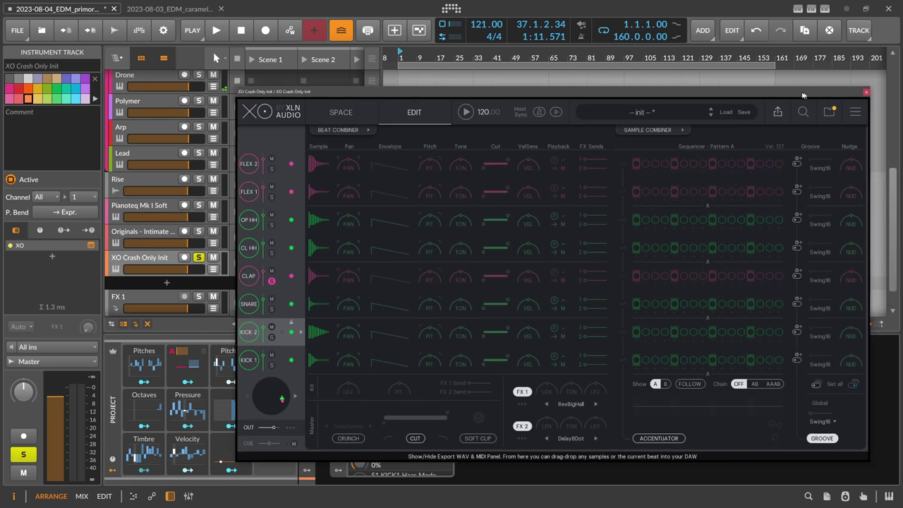
left_click(353, 271)
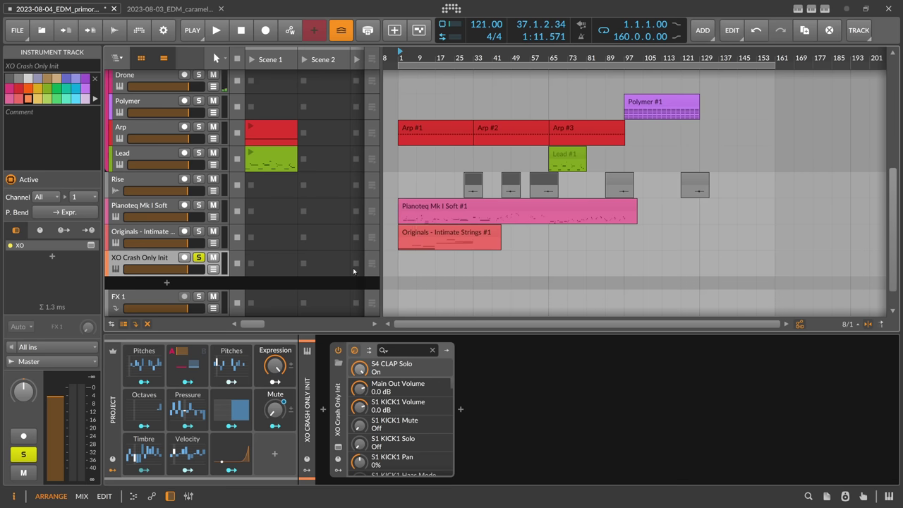
Create a one-bar clip at bar 1 on the XO Crash Only Init track and open it in the note editor.
left_click(404, 262)
left_click_drag(405, 58, 406, 113)
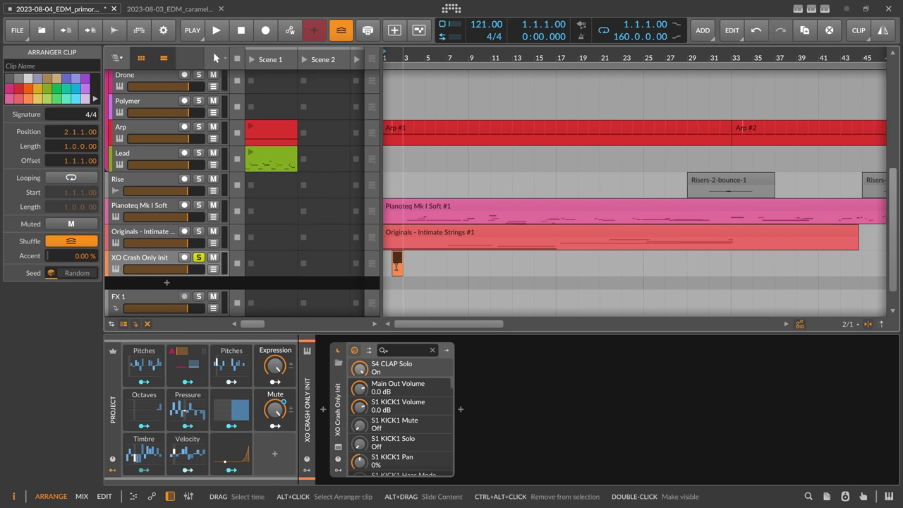
mouse_move(401, 260)
left_mouse_down()
mouse_move(387, 261)
mouse_move(406, 260)
left_mouse_up()
double_click(406, 260)
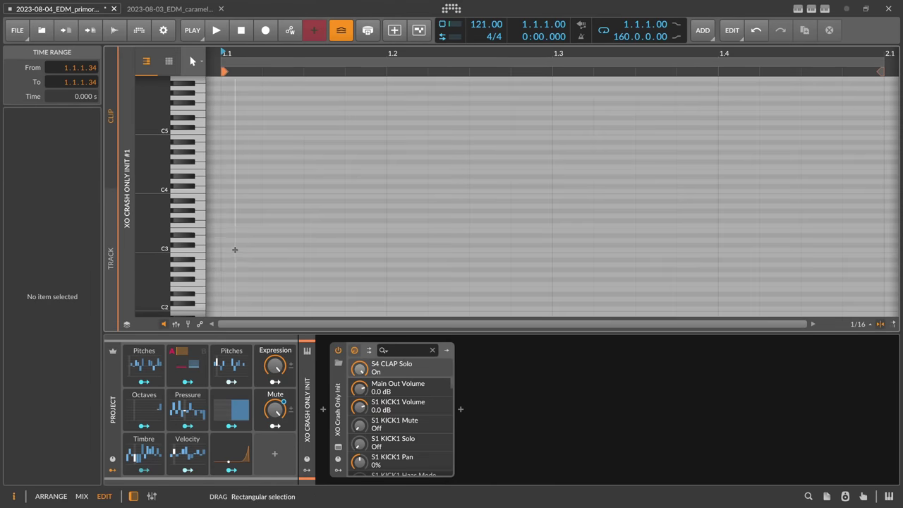
Draw a note at the start of the clip, transpose it down to C1 and lengthen it to 0.1.2.55.
left_click(236, 250)
key("shift+Down")
key("shift+Down")
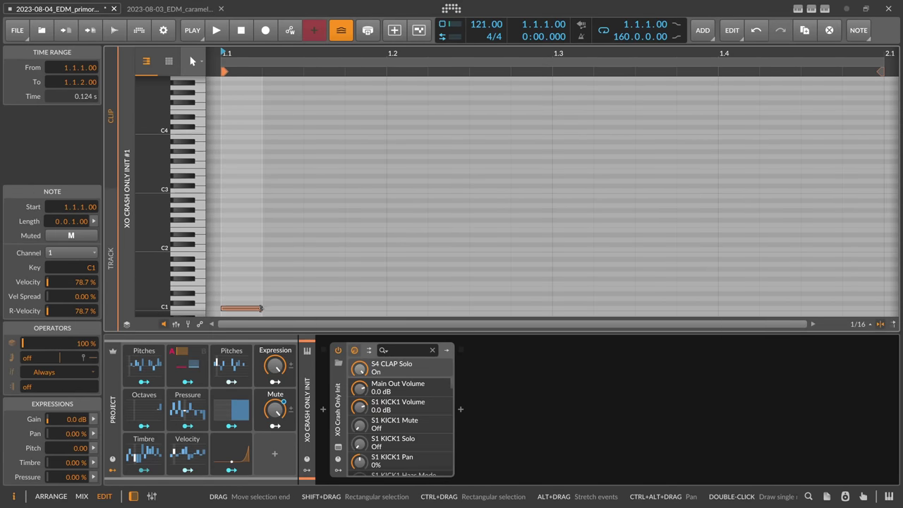
left_click_drag(262, 308, 492, 308)
scroll(365, 67, "down", 4)
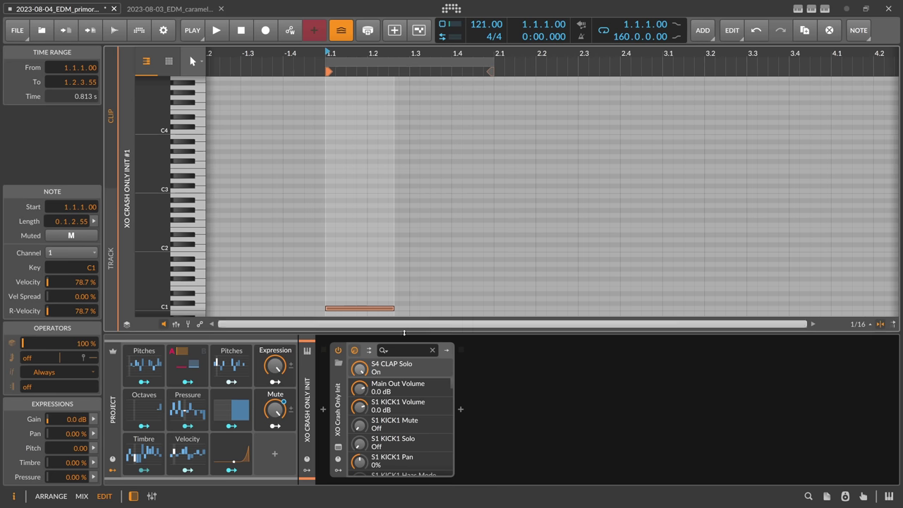
Return to the arrangement, reopen the XO plug-in window and play the crash clip from bar 1.
left_click(355, 350)
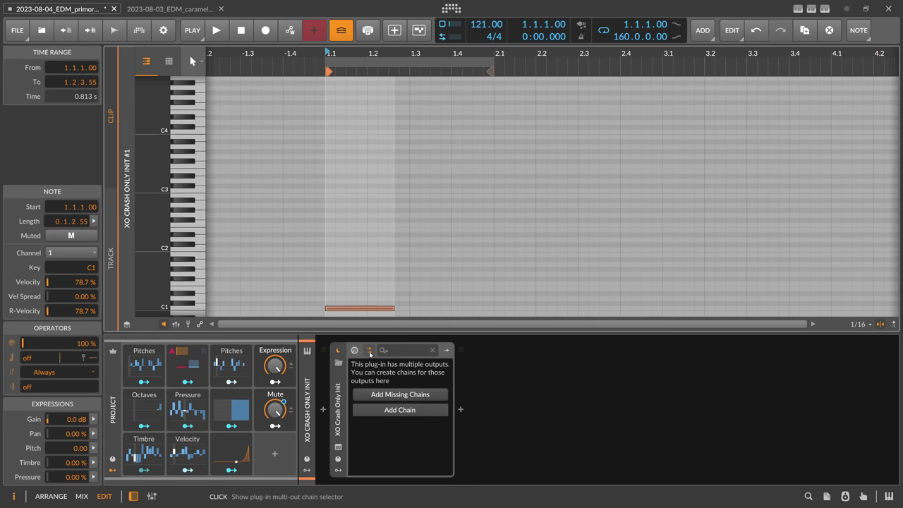
left_click(354, 351)
key("alt+1")
left_click(163, 258)
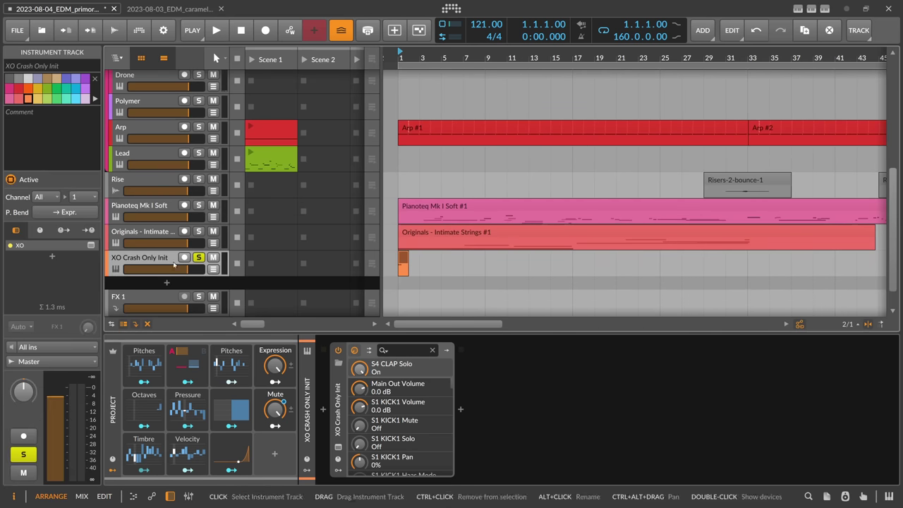
left_click(339, 447)
key("space")
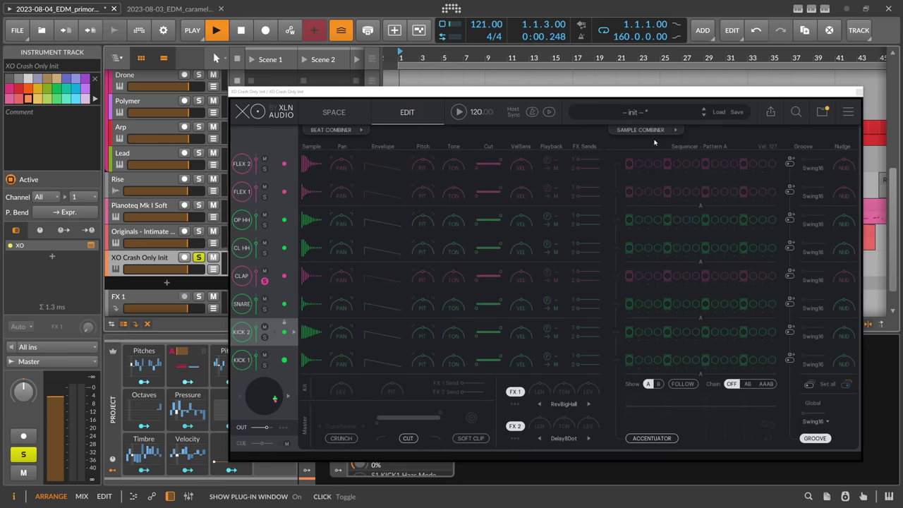
Randomize XO's samples with the Sample Combiner and accept the new combination.
left_click(649, 130)
left_click(774, 413)
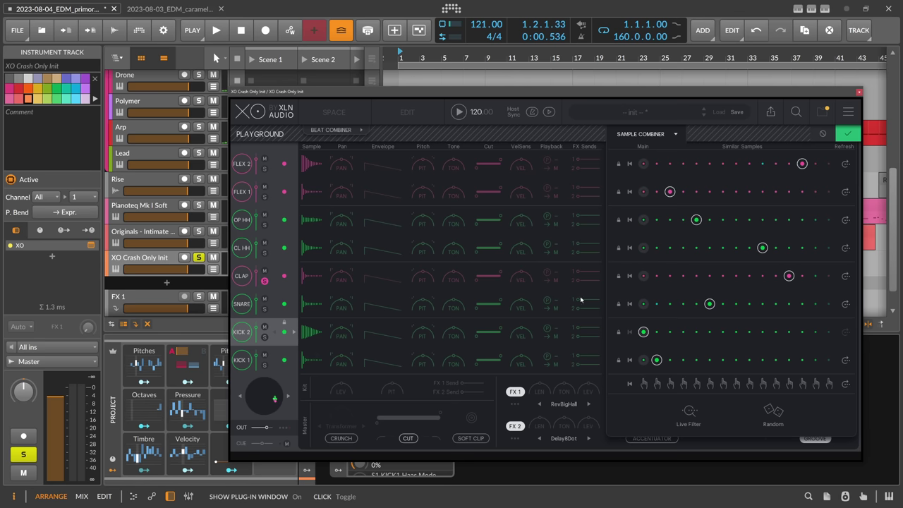
left_click(848, 135)
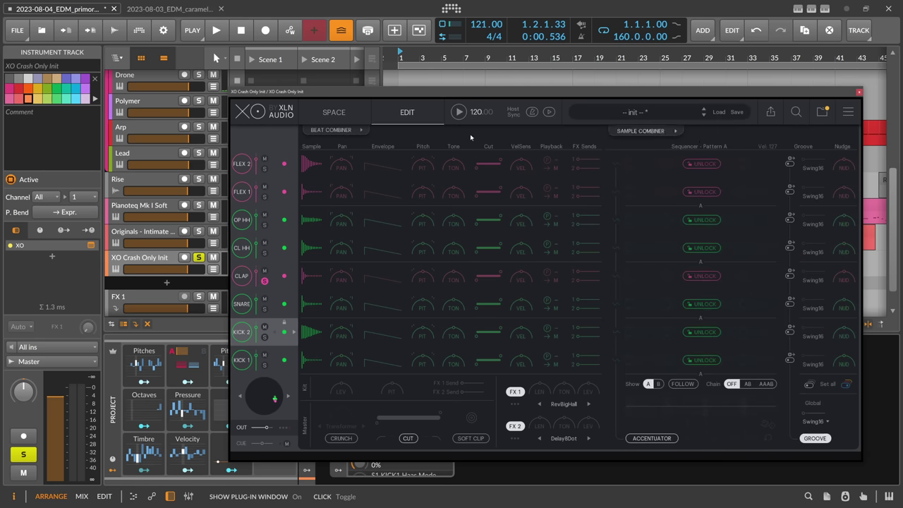
Browse XO's sample space and assign RnBMoods_Hat_11_SP.wav to the Kick 1 slot.
left_click(334, 113)
left_click_drag(428, 268, 765, 304)
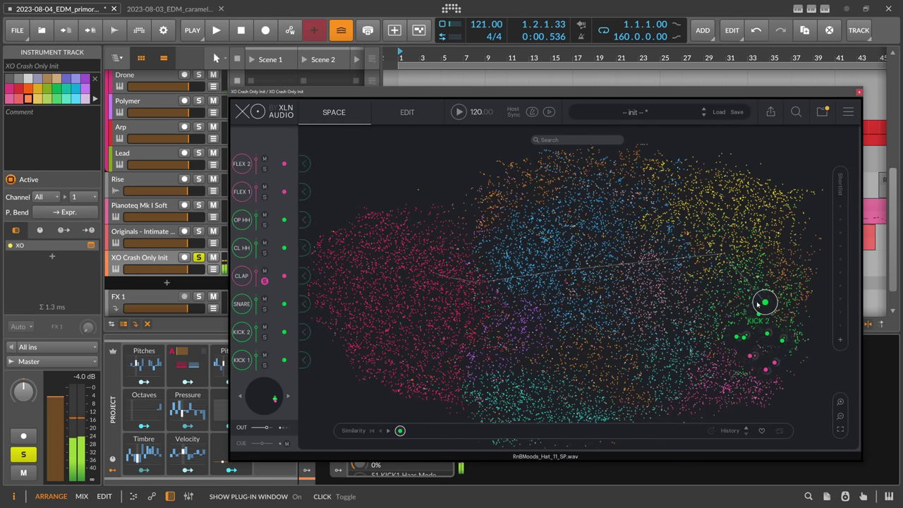
left_click(303, 363)
left_click(245, 361)
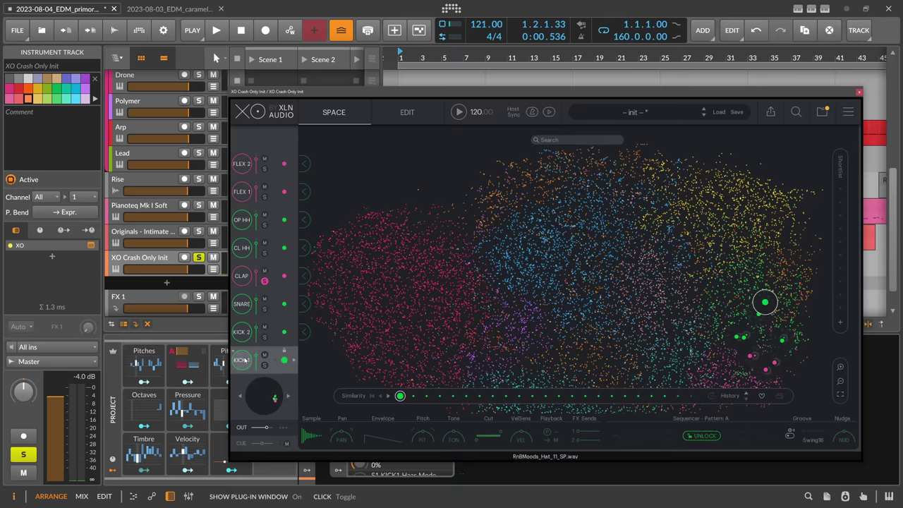
Review the slots in XO's Edit view and audition further samples in the sample space.
left_click(389, 117)
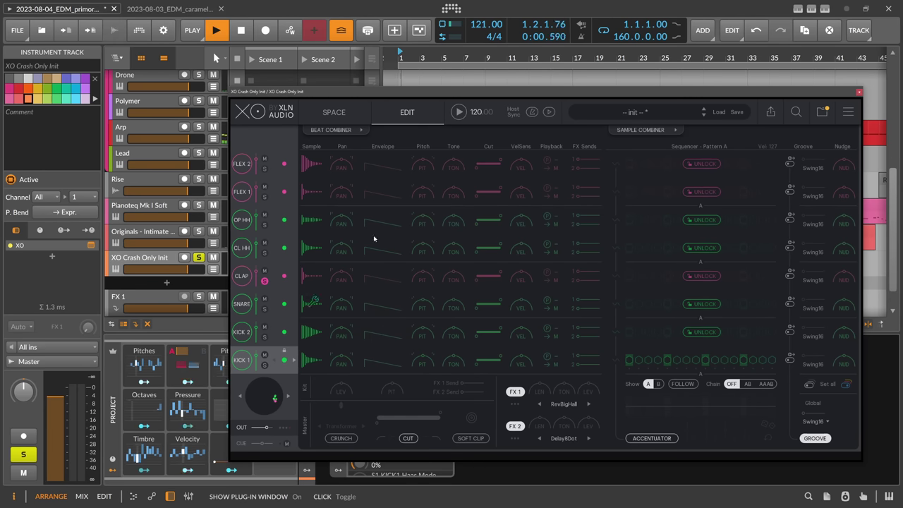
left_click(342, 113)
left_click_drag(415, 260, 704, 325)
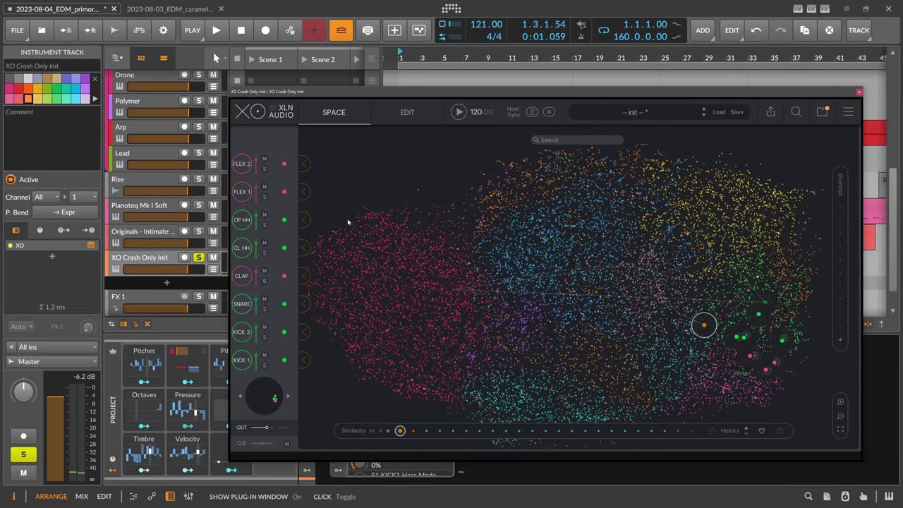
Play the current crash sound in XO's Edit view, then filter Kick 1's hot-swap sample browser by "crash".
left_click(407, 112)
key("space")
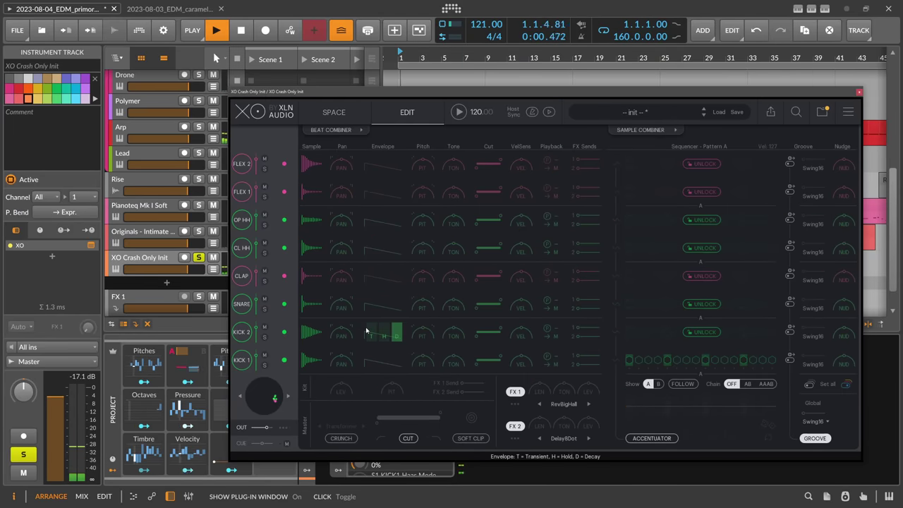
key("space")
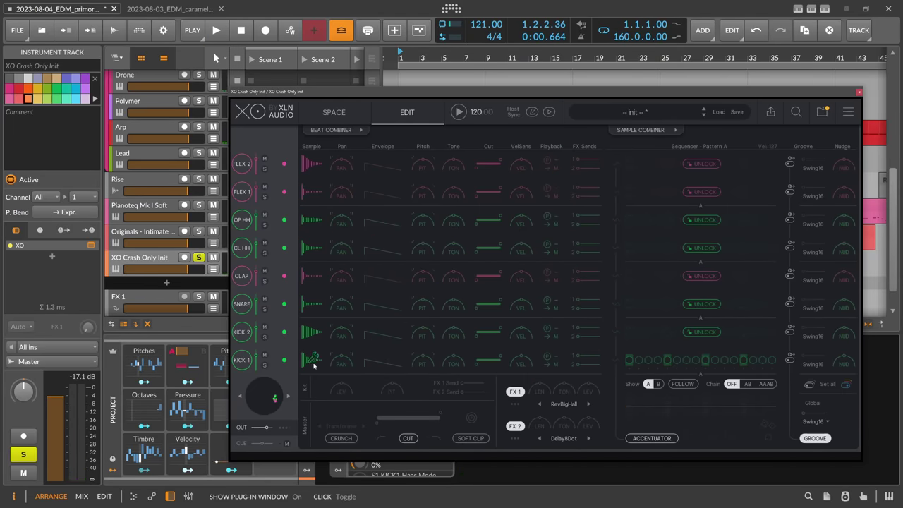
left_click(284, 351)
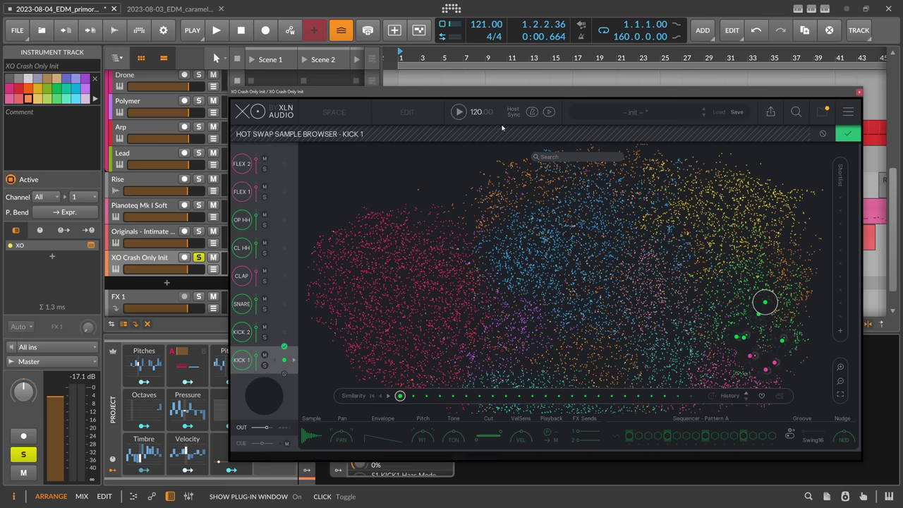
type("crash")
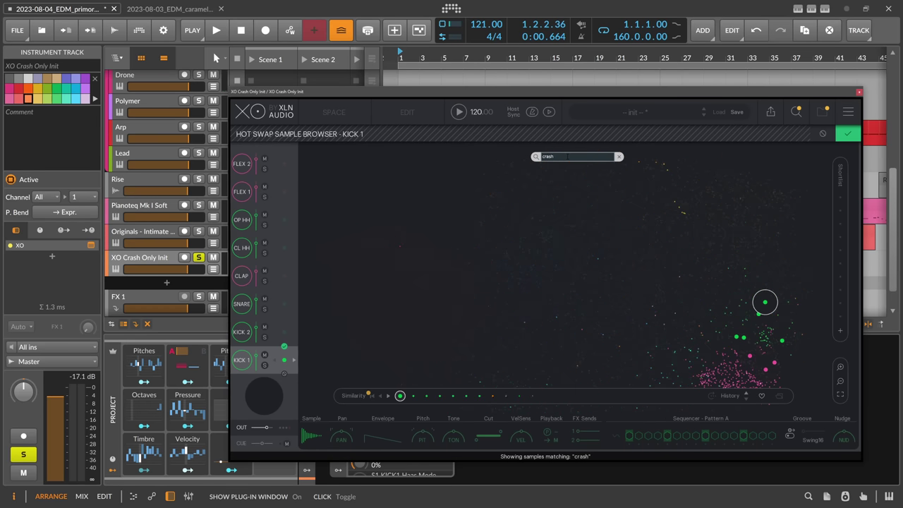
Audition crash samples, assign Crash Pneumatik.wav to the Kick 1 slot and inspect it in the sample editor.
left_click(767, 323)
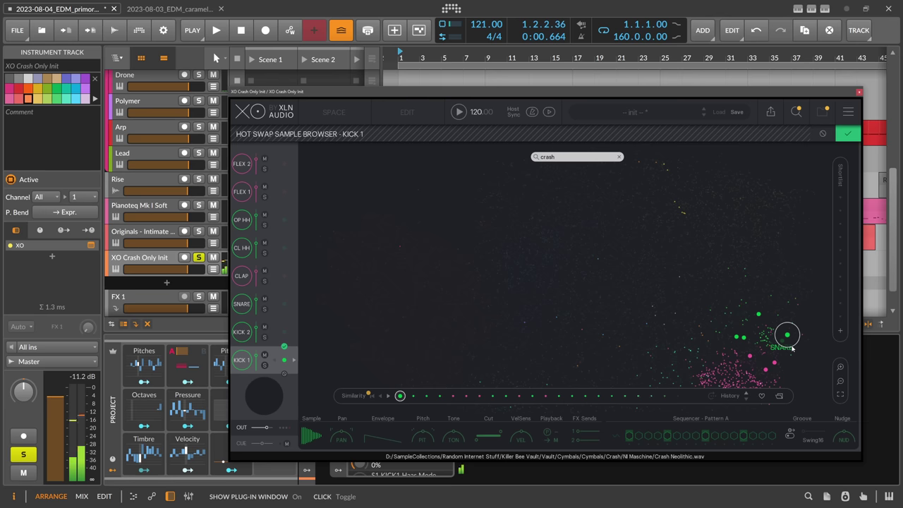
left_click(738, 363)
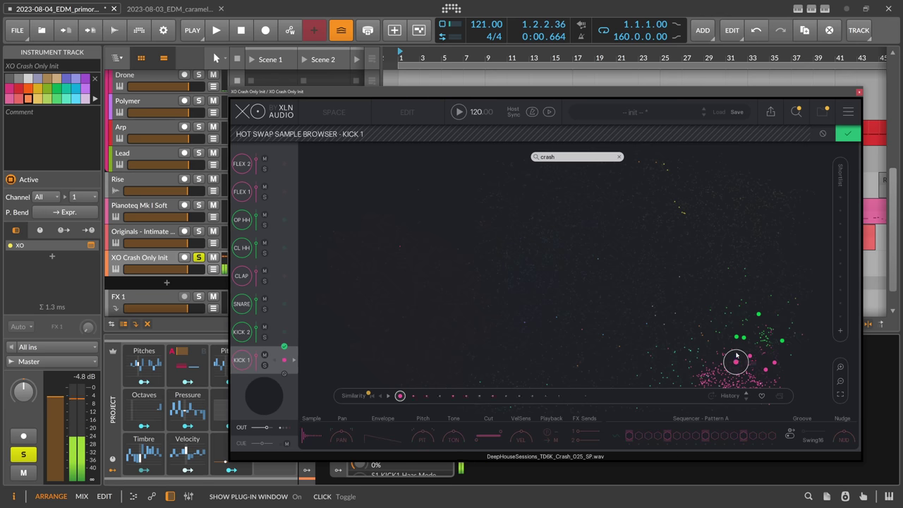
left_click(746, 352)
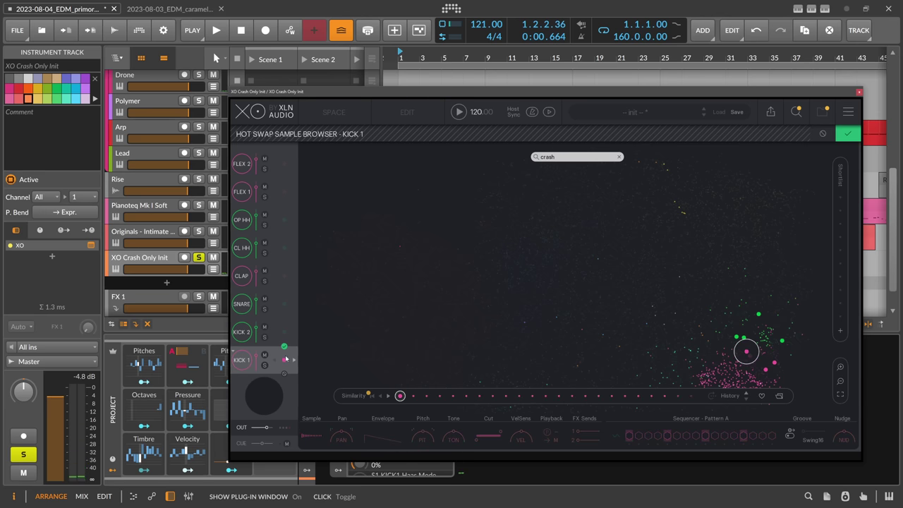
key("Return")
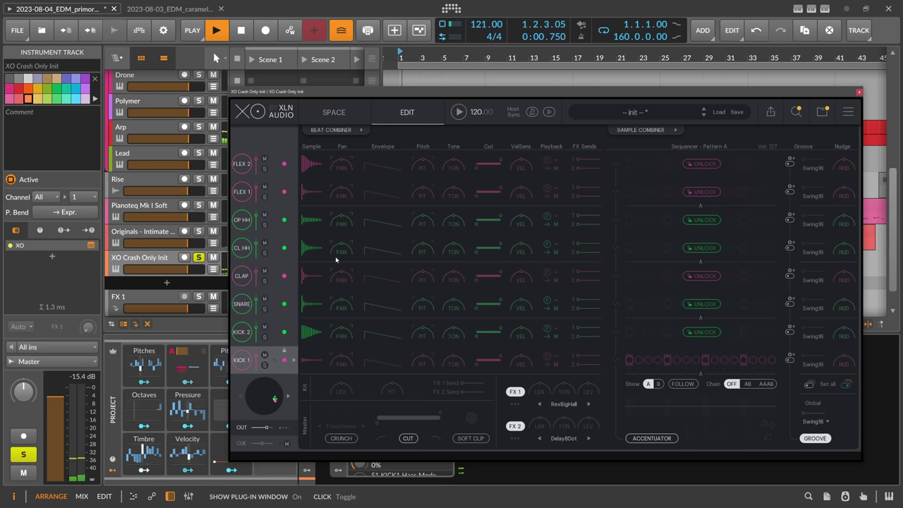
left_click(312, 362)
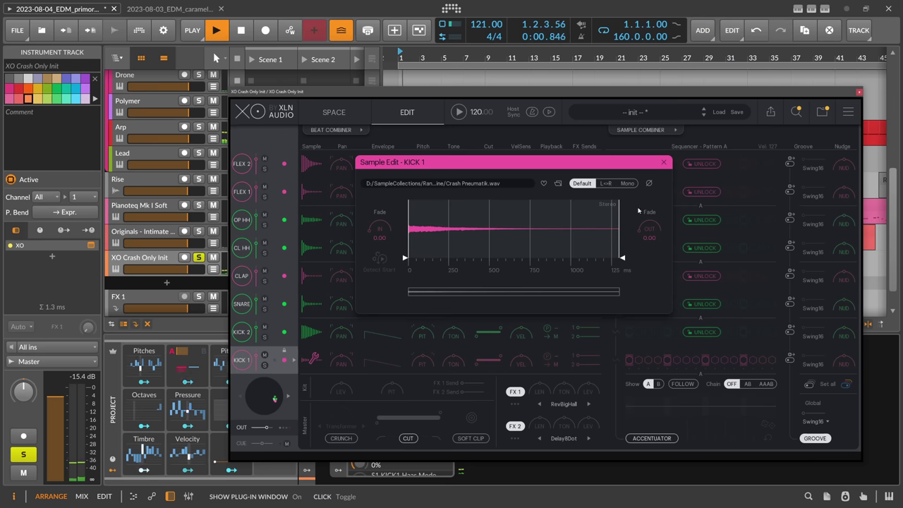
Browse the filtered crash samples for Kick 1, accept Cym_Dax_Mod1.wav and close the XO window.
left_click(751, 359)
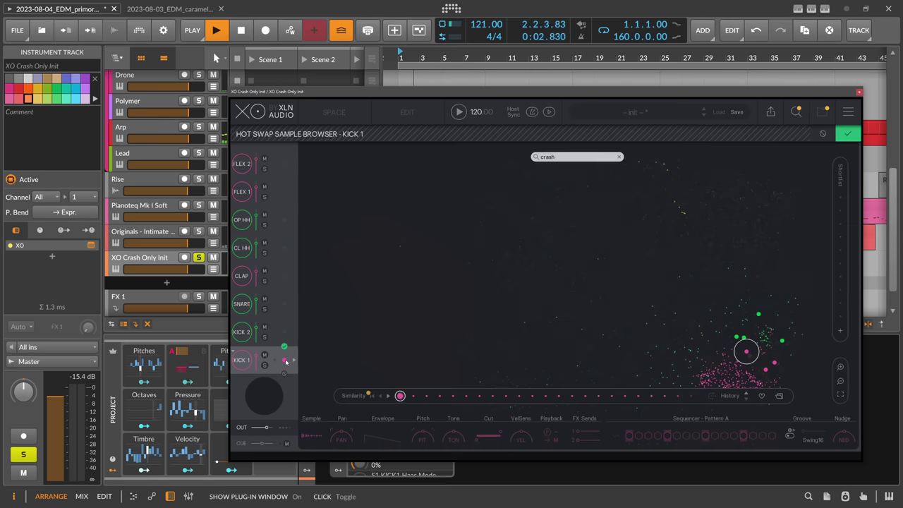
key("h")
left_click_drag(745, 368, 647, 254)
left_click_drag(698, 229, 675, 239)
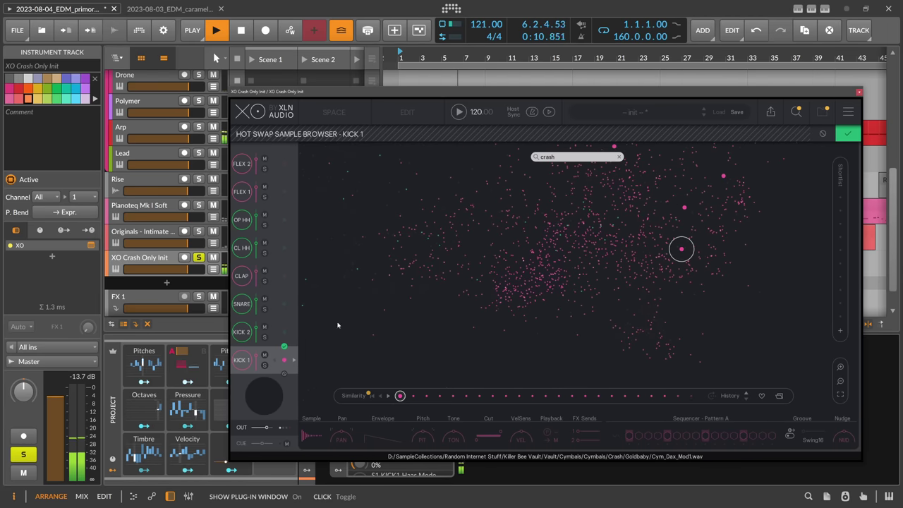
left_click(793, 115)
left_click(859, 92)
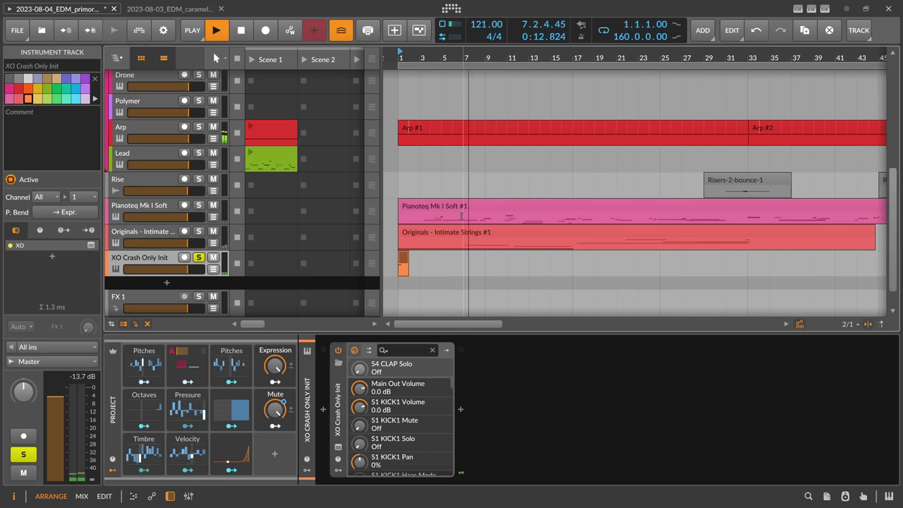
Unsolo the XO crash track, restart playback from bar 1 and rename the track "Crash".
left_click(198, 258)
key("space")
key("space")
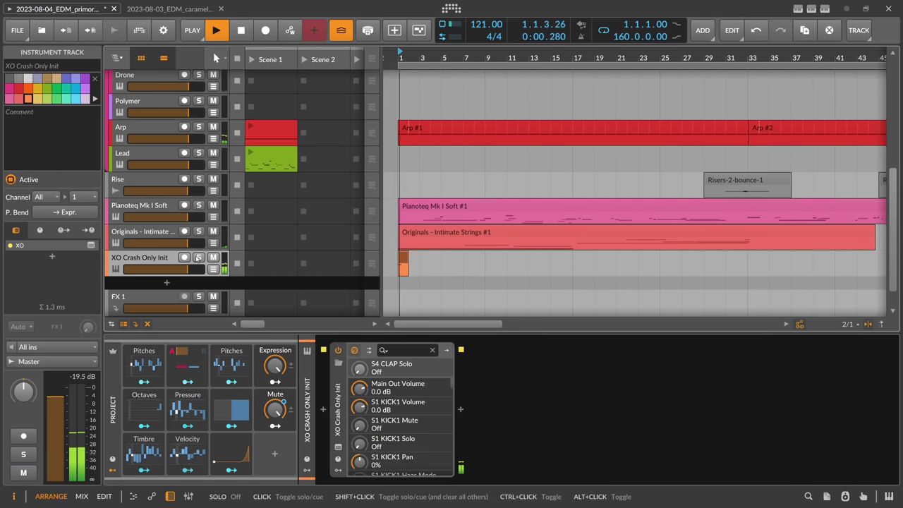
double_click(163, 257)
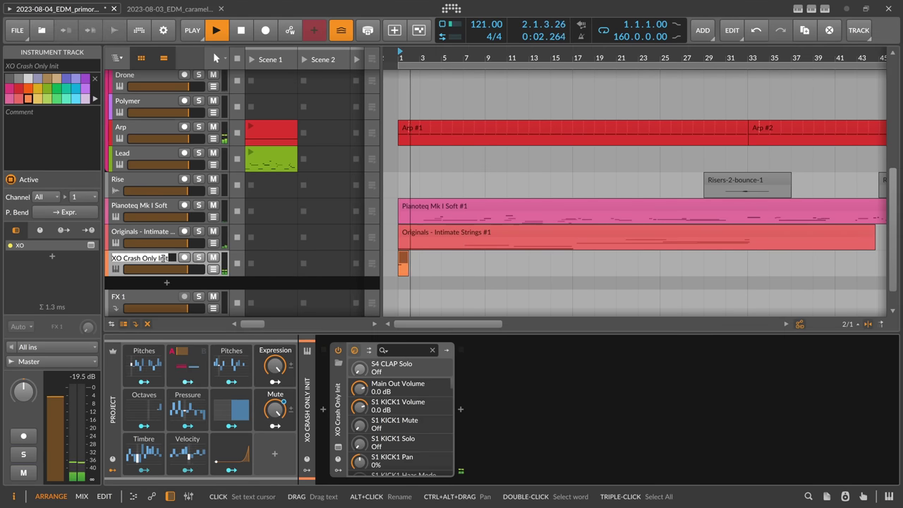
type("Crash")
key("Return")
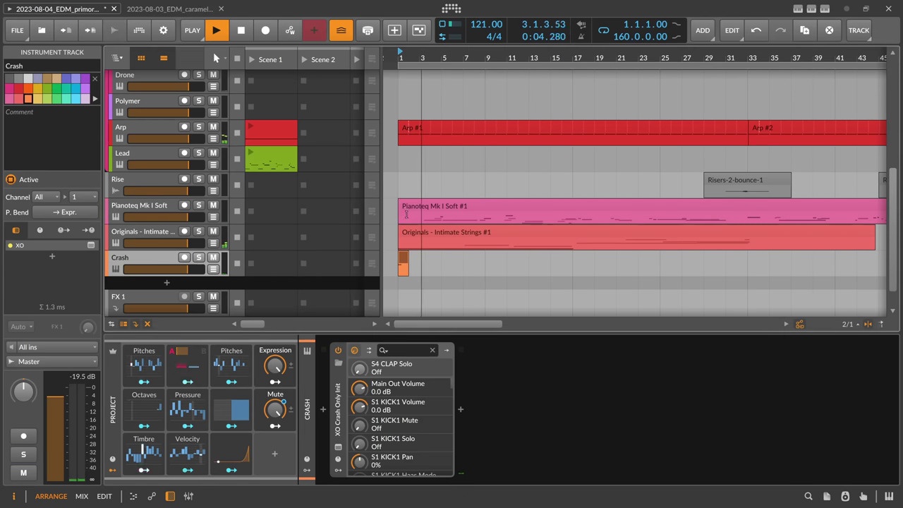
Extend the crash clip to a 32-bar loop and repeat it up to bar 161.
left_click_drag(406, 258, 766, 261)
scroll(766, 262, "down", 5)
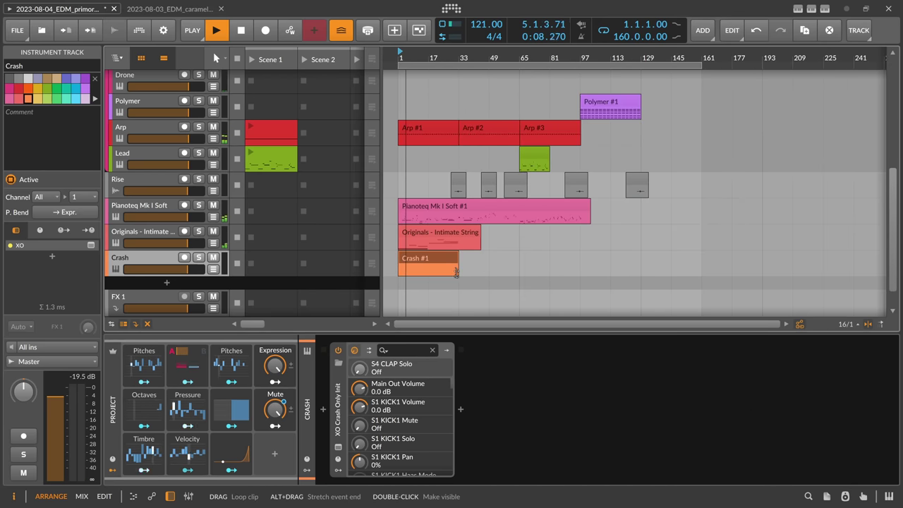
left_click_drag(463, 263, 705, 265)
Play the arrangement from bar 65 and lower XO's main output volume to -5.7 dB.
left_click(537, 113)
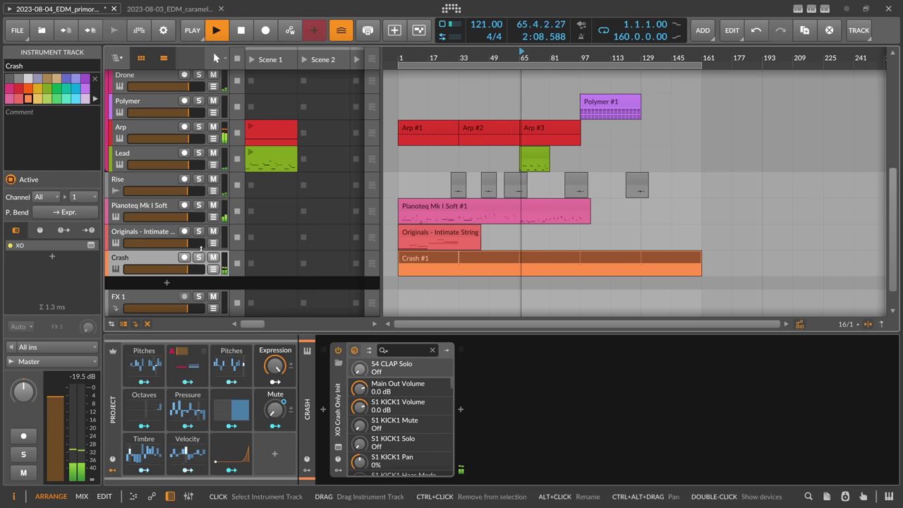
left_click(462, 411)
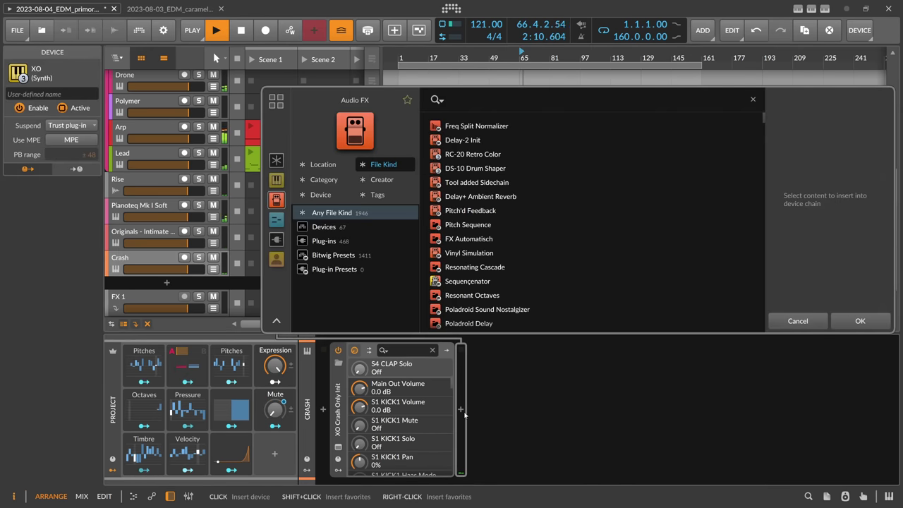
key("Escape")
left_click(338, 446)
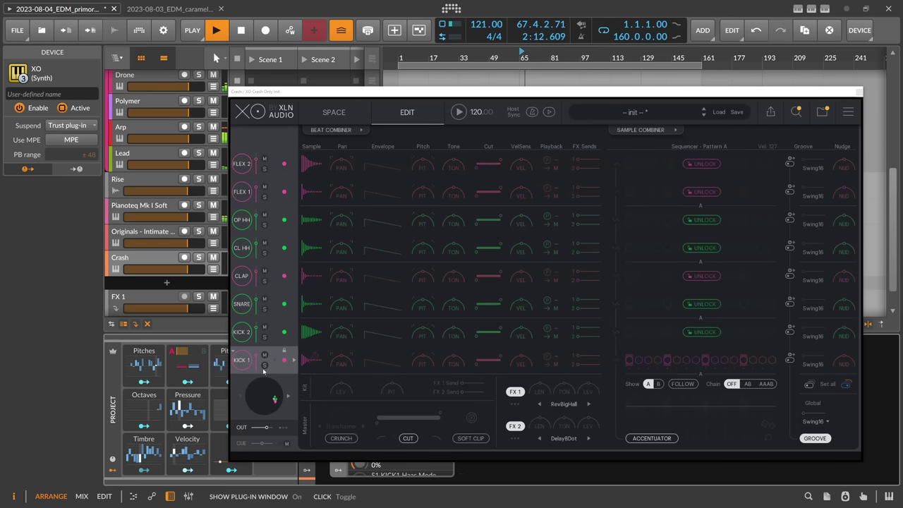
mouse_move(266, 428)
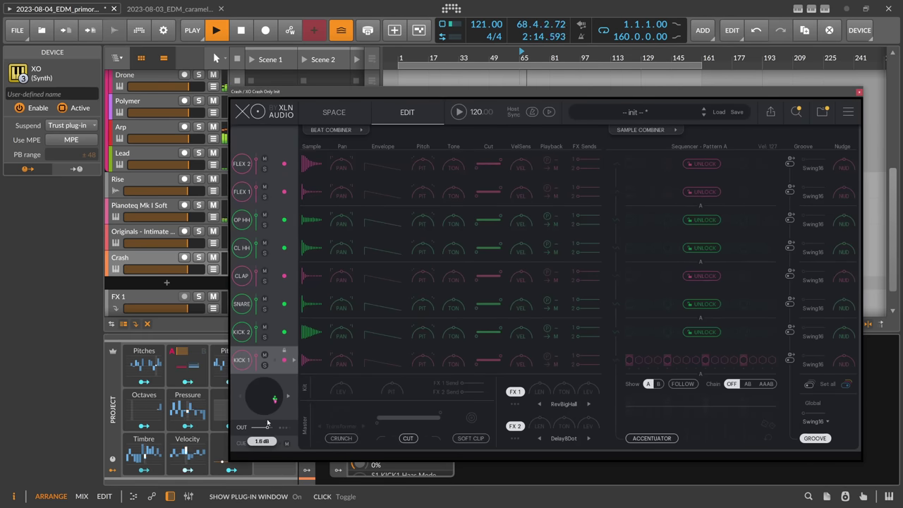
left_click_drag(268, 423, 266, 428)
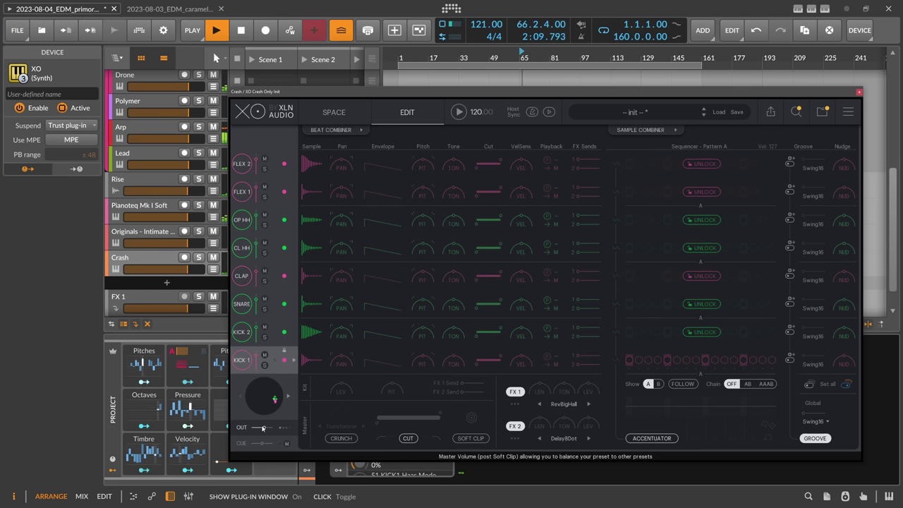
left_click(860, 92)
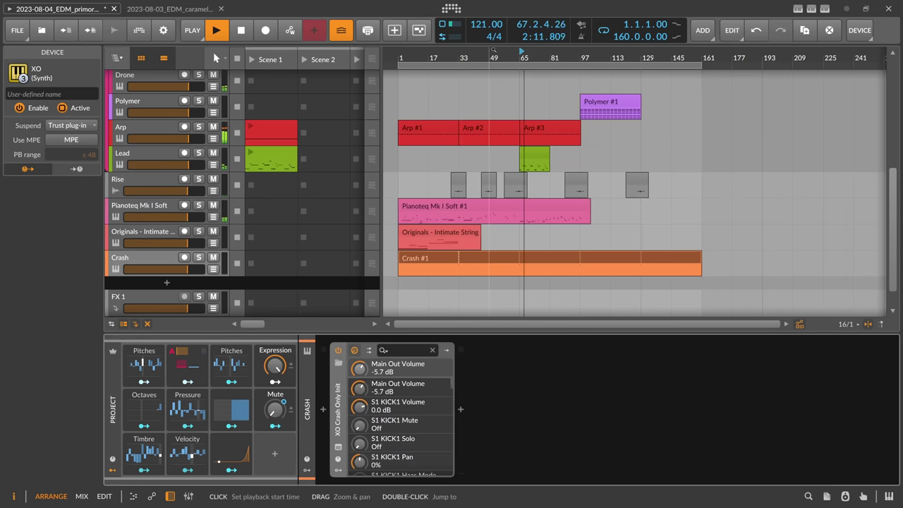
Save the project and stop playback.
left_click_drag(494, 51, 494, 37)
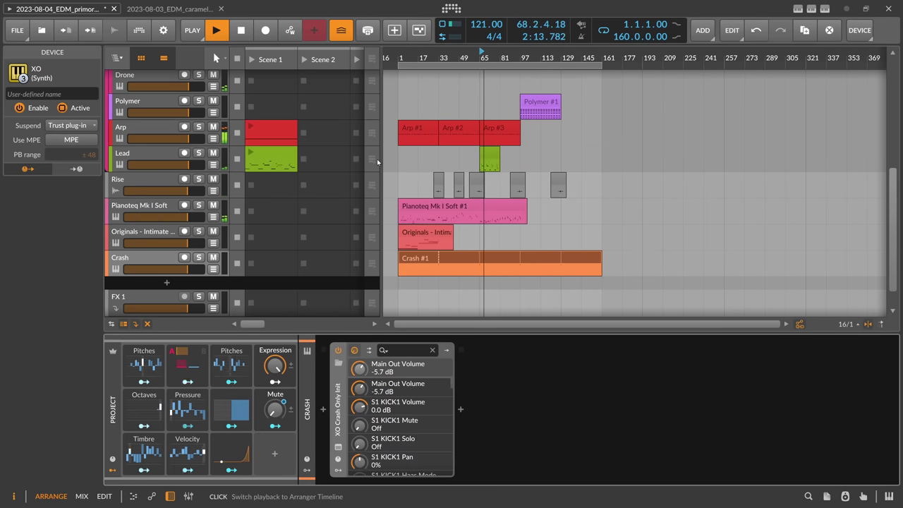
key("ctrl+s")
left_click_drag(425, 54, 426, 60)
key("space")
Bounce the Crash clip's first eight bars post-fader at 32-bit floating-point, and copy the bounced clip to bars 33, 65, 97 and 129.
left_click(416, 258)
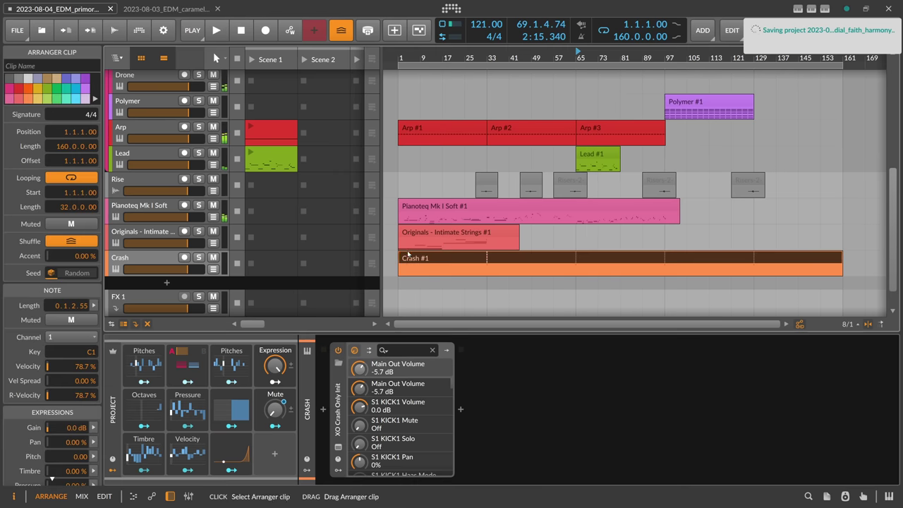
left_click_drag(401, 270, 422, 272)
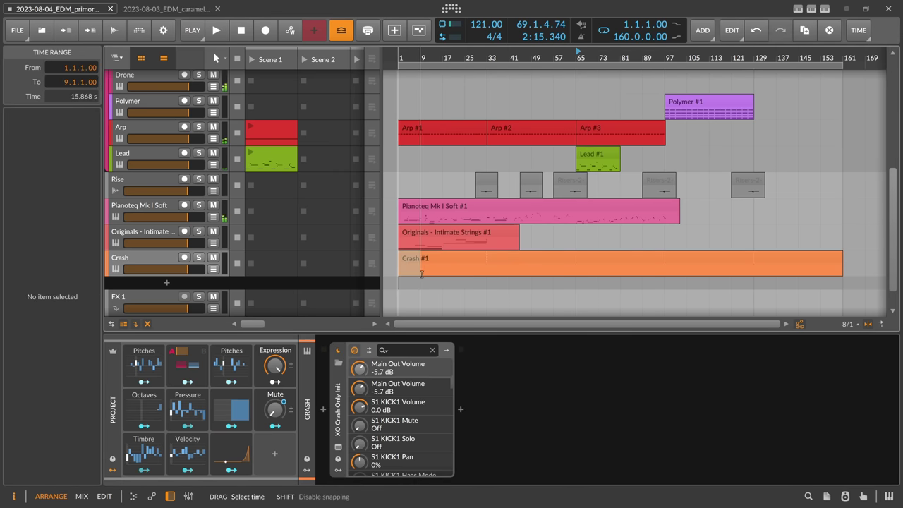
right_click(416, 269)
left_click(444, 355)
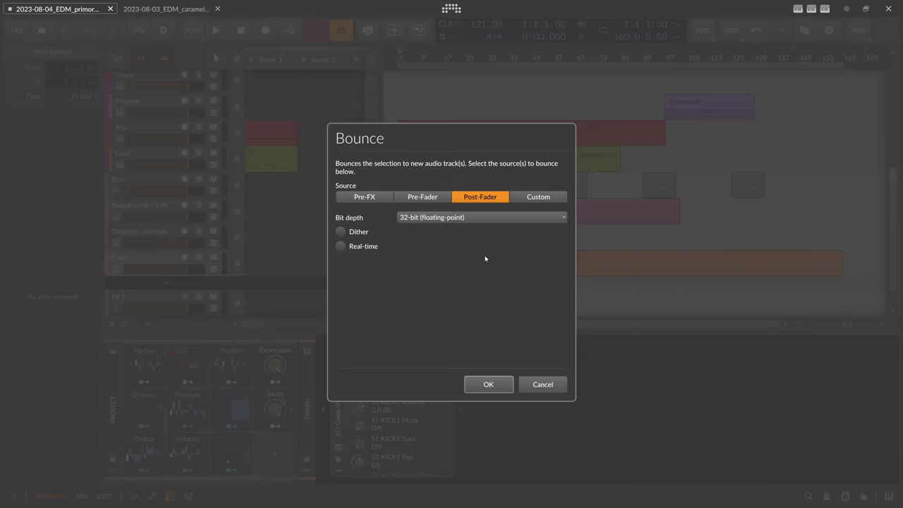
left_click(488, 384)
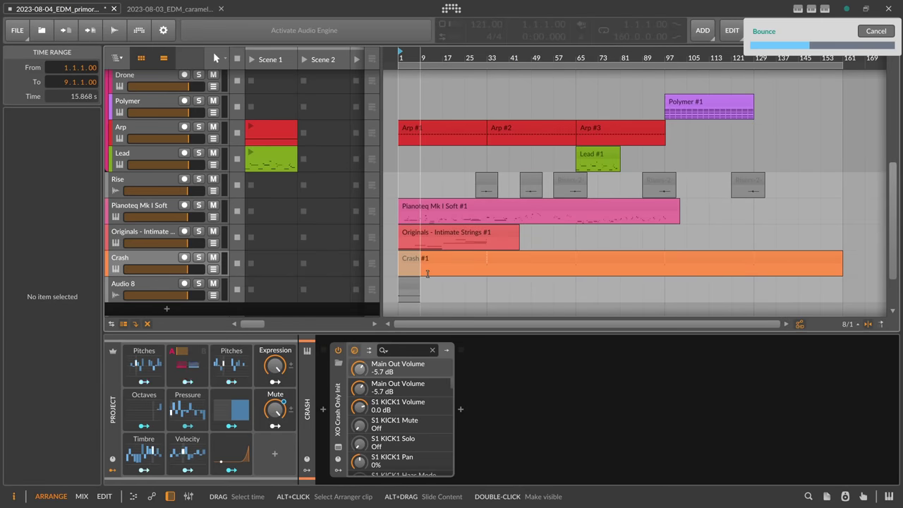
left_click(417, 284)
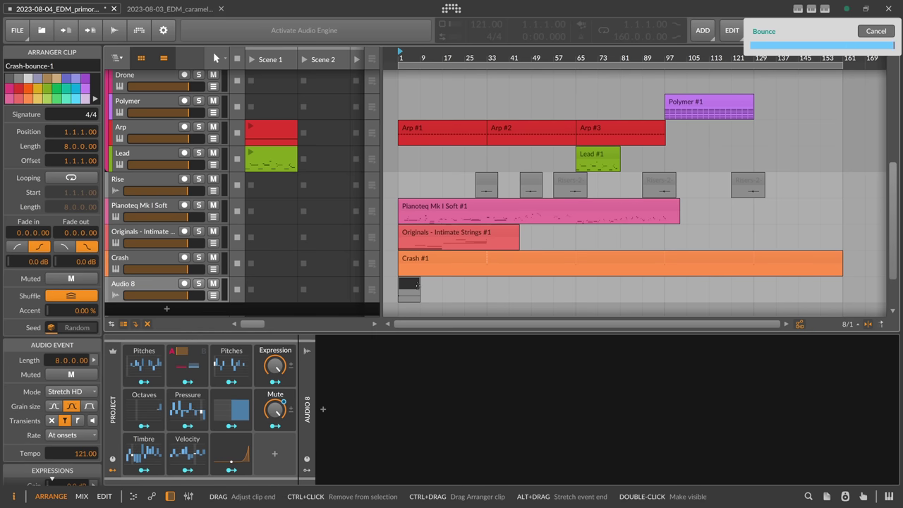
left_click_drag(417, 285, 771, 287)
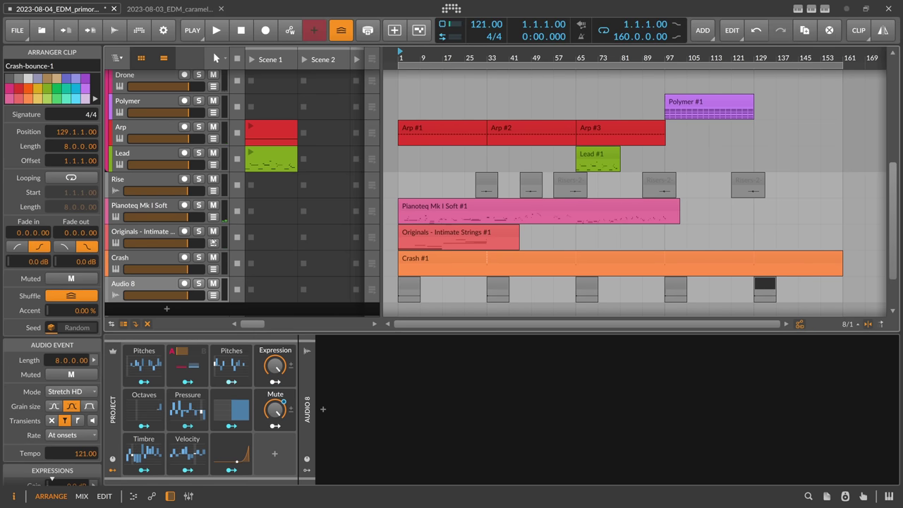
Delete the Crash instrument track and rename the bounced audio track "Crash".
left_click(168, 261)
key("Delete")
key("space")
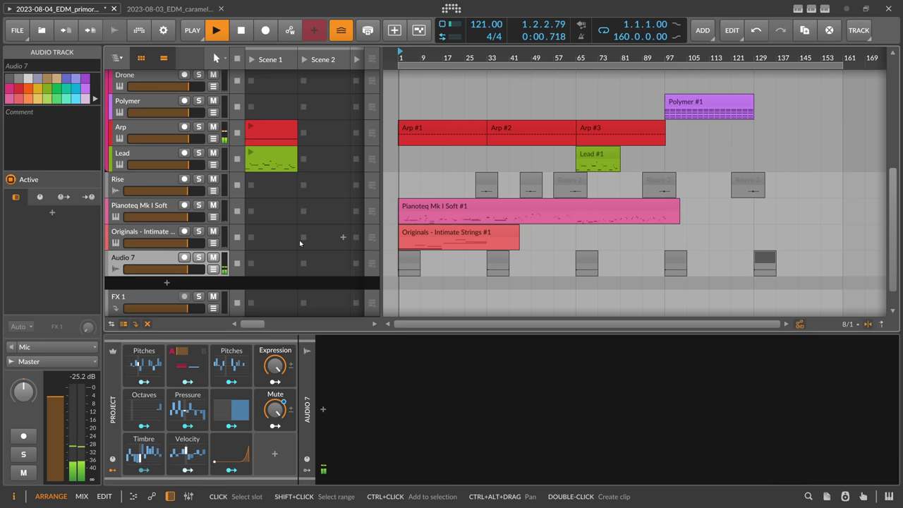
double_click(147, 257)
type("C")
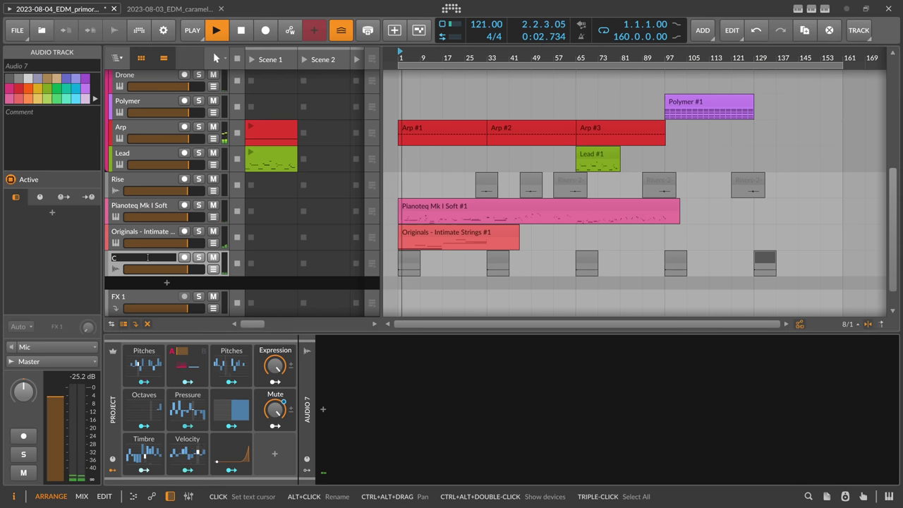
type("rash")
key("Return")
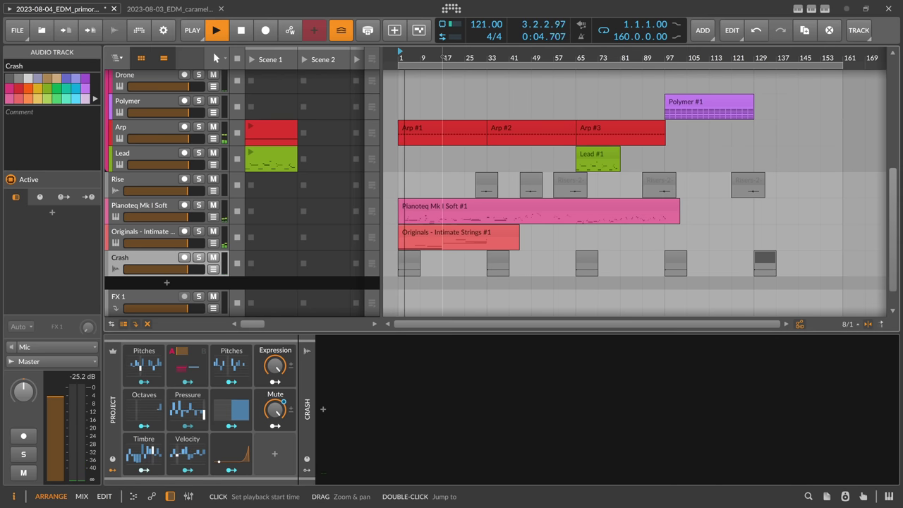
Duplicate the Crash audio track and place a reversed Crash-bounce-1 clip at bar 25, leading into the crash at bar 33.
left_click_drag(444, 56, 526, 241)
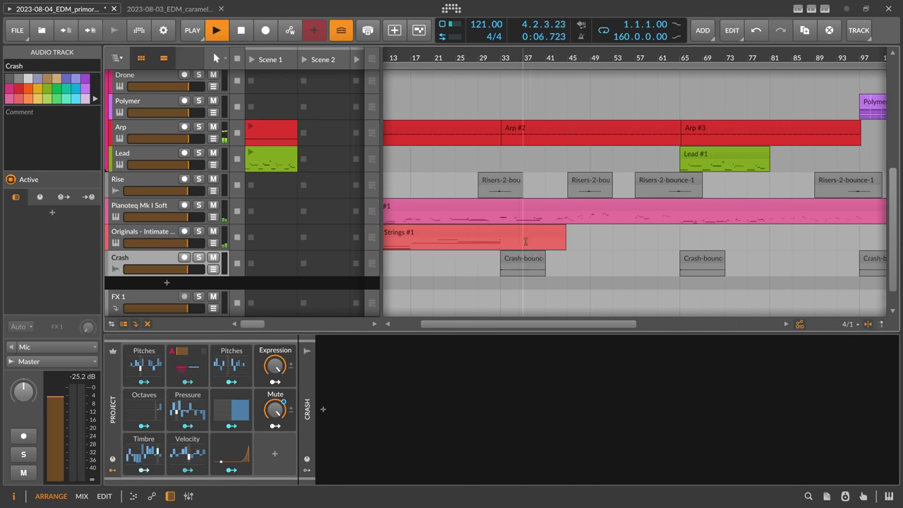
key("ctrl+d")
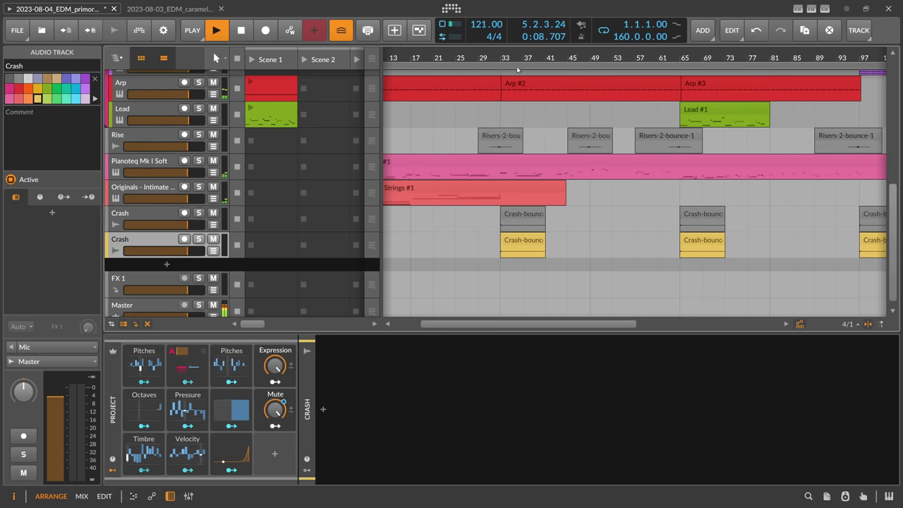
left_click_drag(518, 68, 517, 35)
left_click_drag(406, 245, 463, 245)
left_click_drag(455, 56, 454, 92)
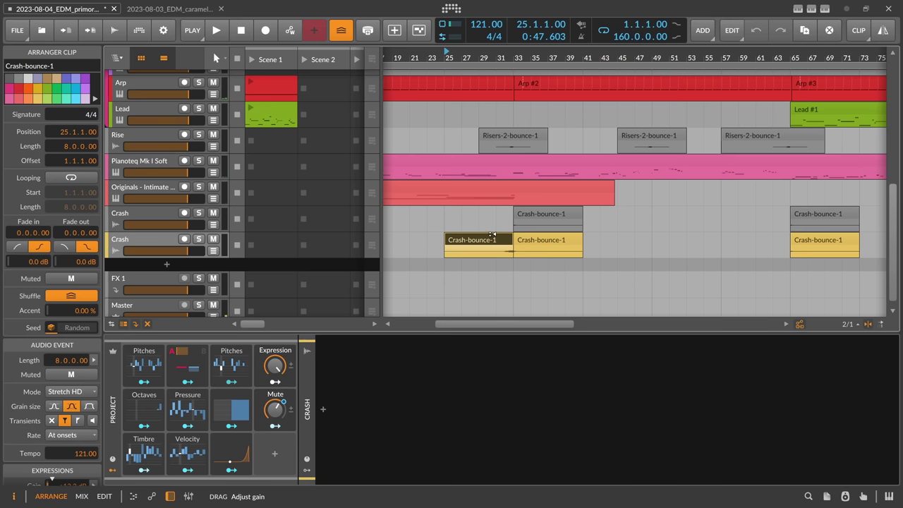
Transpose the reversed crash clip at bar 25 down one octave by setting its pitch to -12, auditioning from bar 31.
left_click(496, 56)
key("space")
left_click_drag(496, 56, 508, 136)
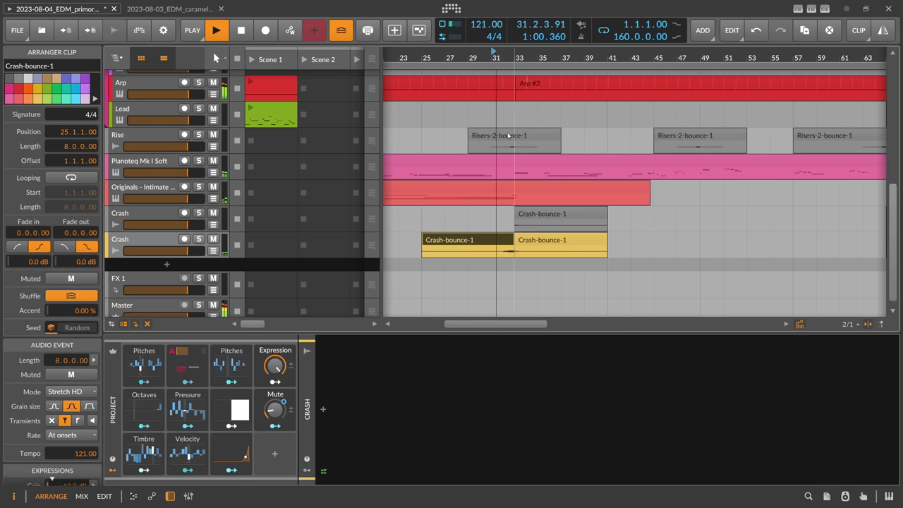
key("space")
scroll(42, 424, "down", 2)
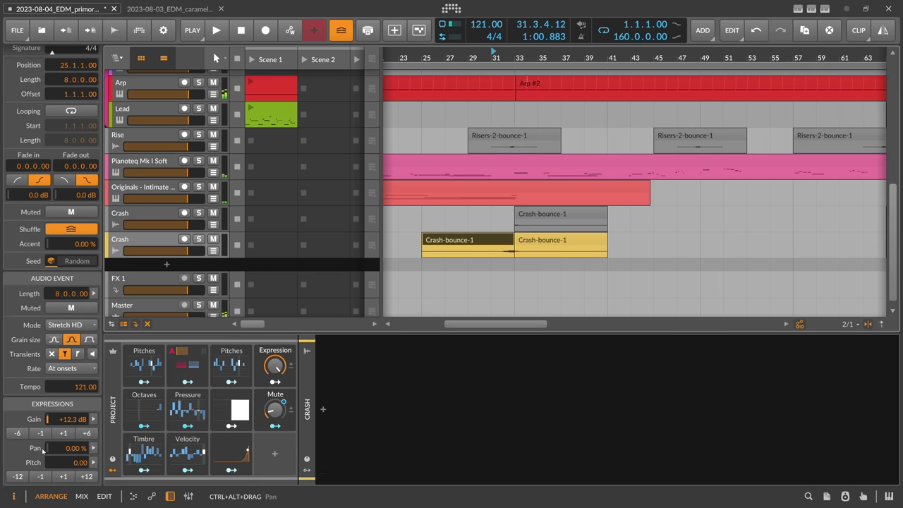
left_click(17, 477)
key("space")
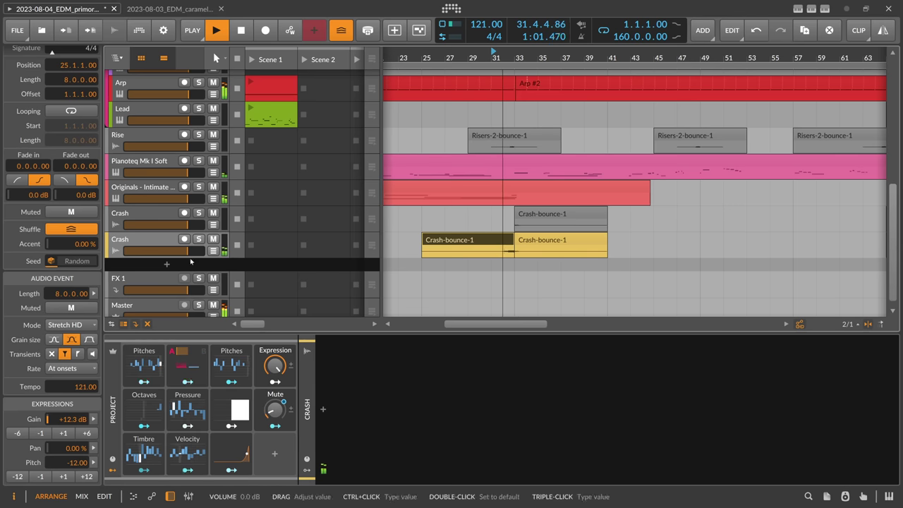
Lower the reversed crash clip's gain to +0.3 dB while auditioning the transition into bar 33.
left_click(18, 433)
key("space")
key("space")
key("space")
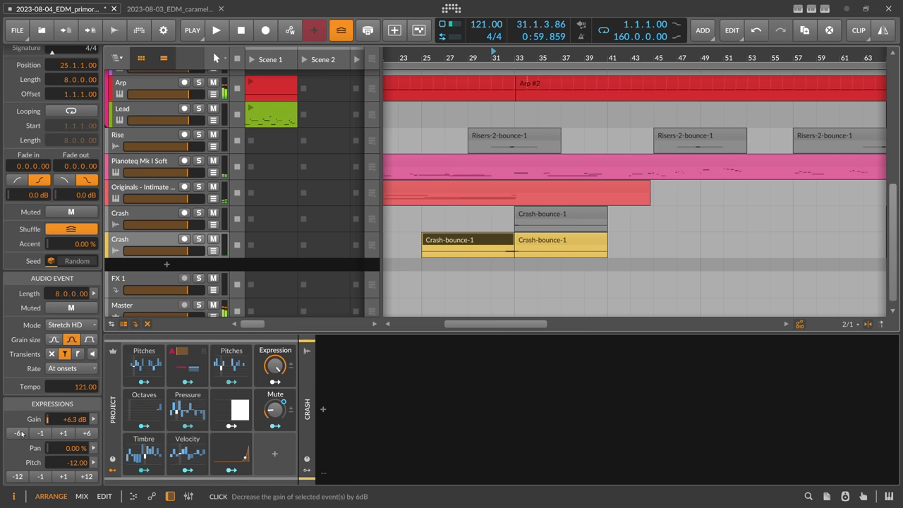
left_click(19, 434)
key("space")
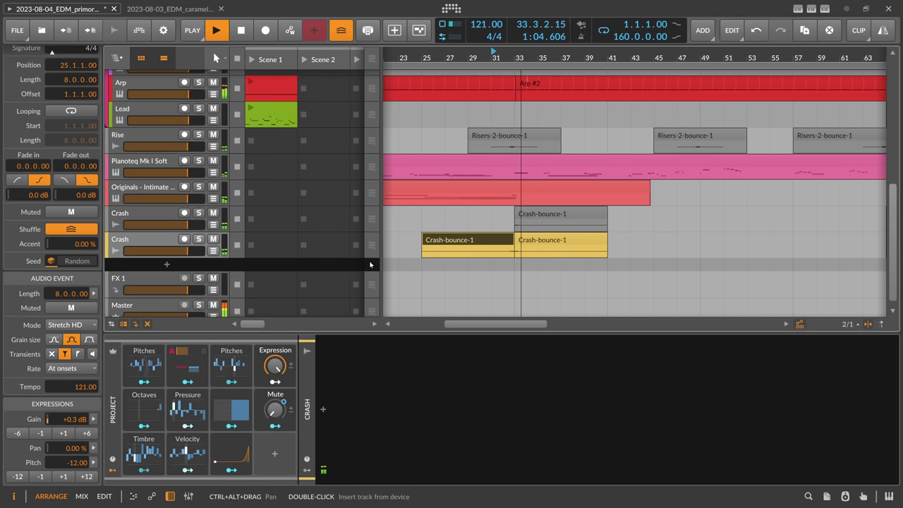
Copy the reversed crash clip to bars 57, 89 and 121, removing the unreversed crashes from the duplicate Crash track.
left_click_drag(467, 58, 466, 108)
left_click(552, 240)
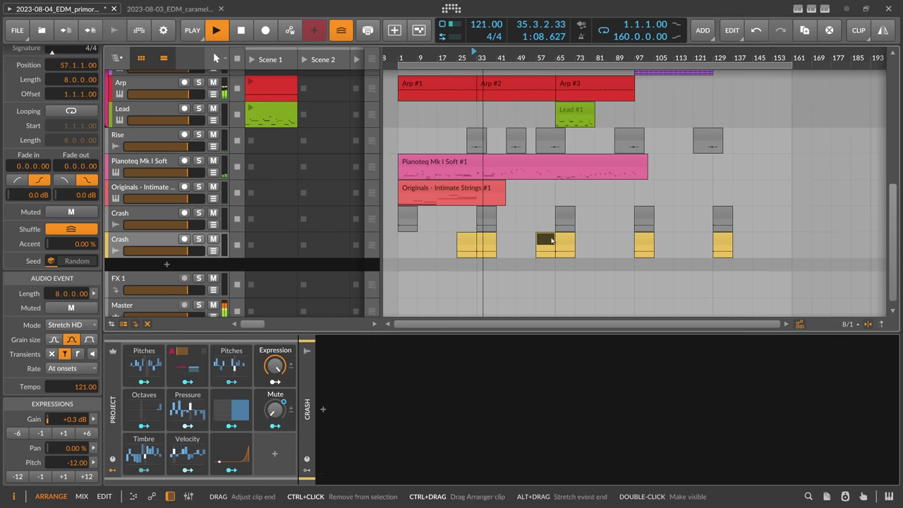
left_click(546, 241)
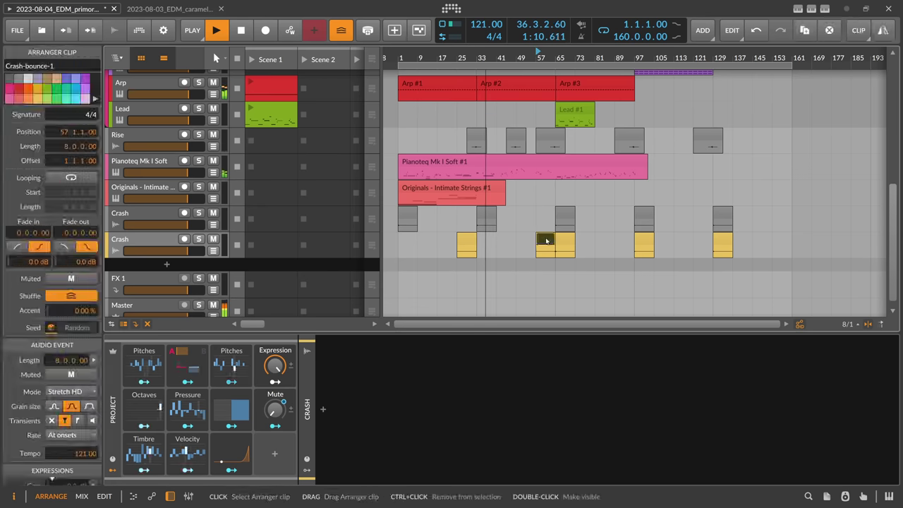
left_click_drag(761, 247, 536, 240)
key("Delete")
left_click_drag(468, 244, 695, 243)
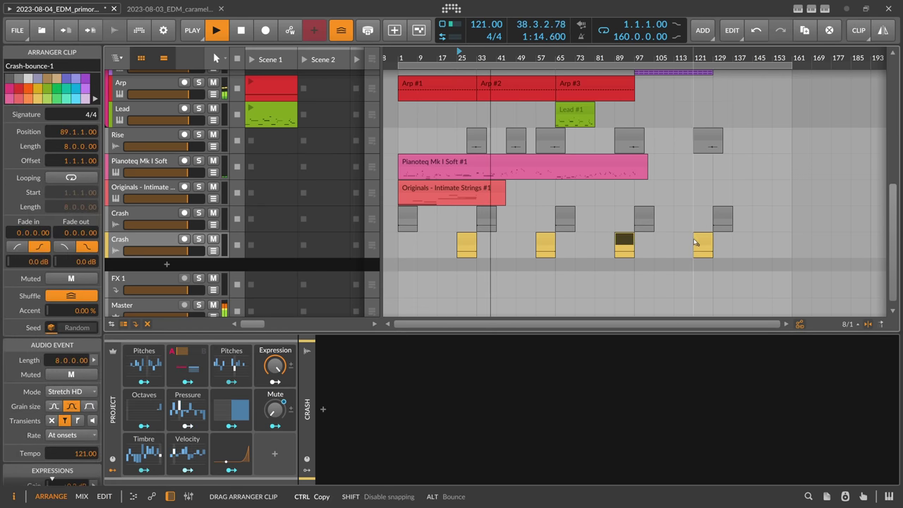
Move the four reversed crash clips onto the original Crash track, delete the emptied duplicate track, and save the project.
left_click(469, 240)
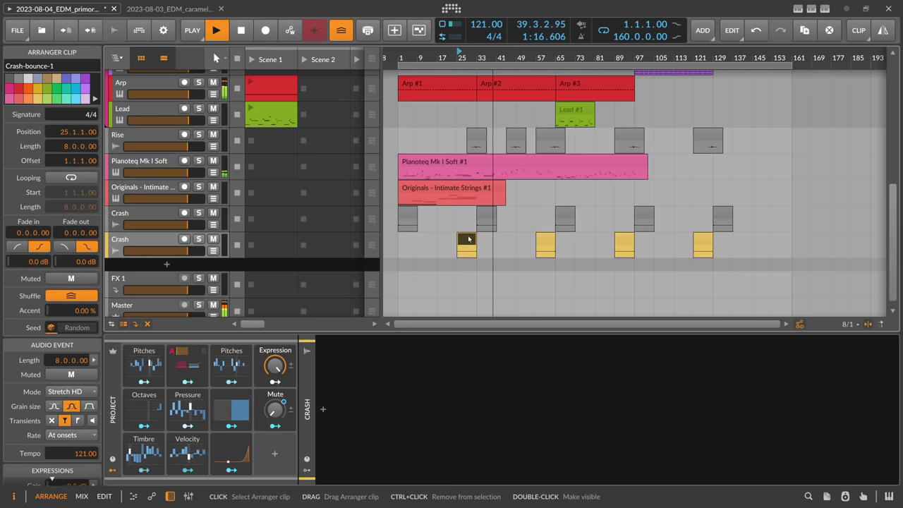
left_click_drag(426, 271, 704, 221)
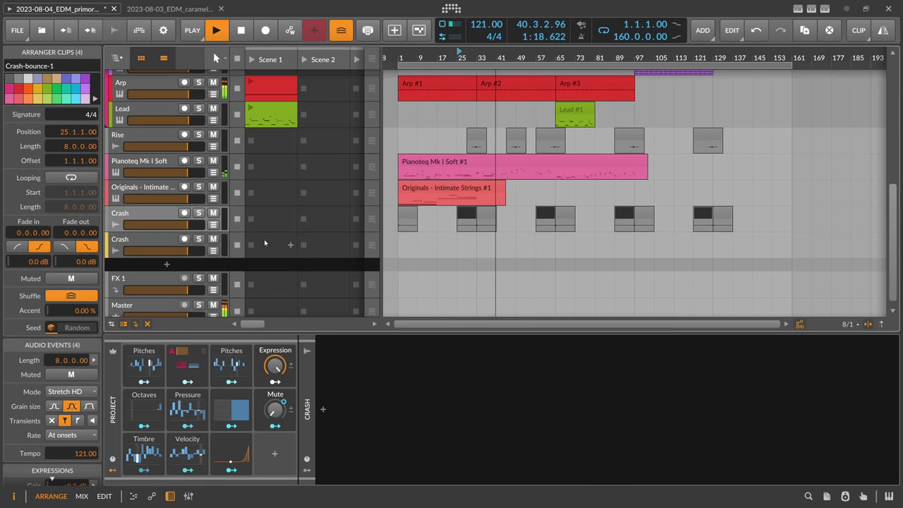
left_click(148, 240)
key("Delete")
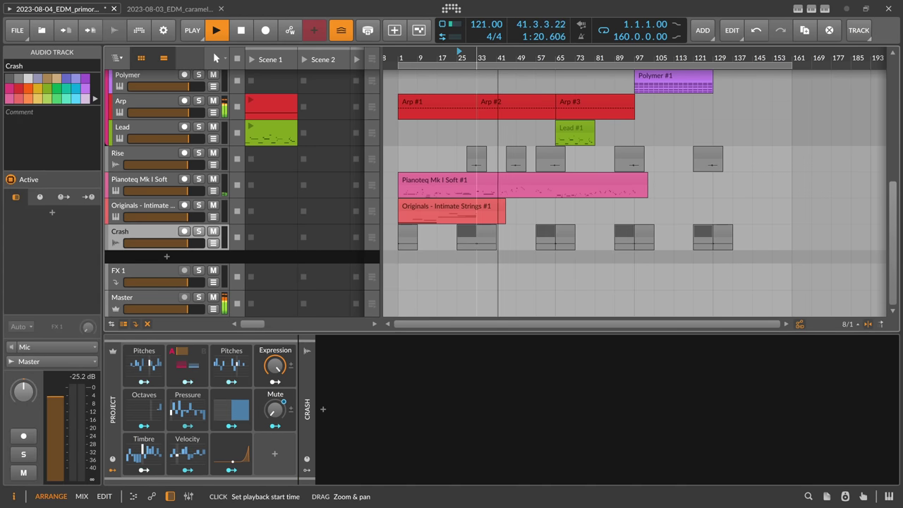
key("ctrl+s")
Map the project's Curves modulator to the E-Hat's velocity sensitivity with an amount of -23.1.
scroll(494, 87, "up", 5)
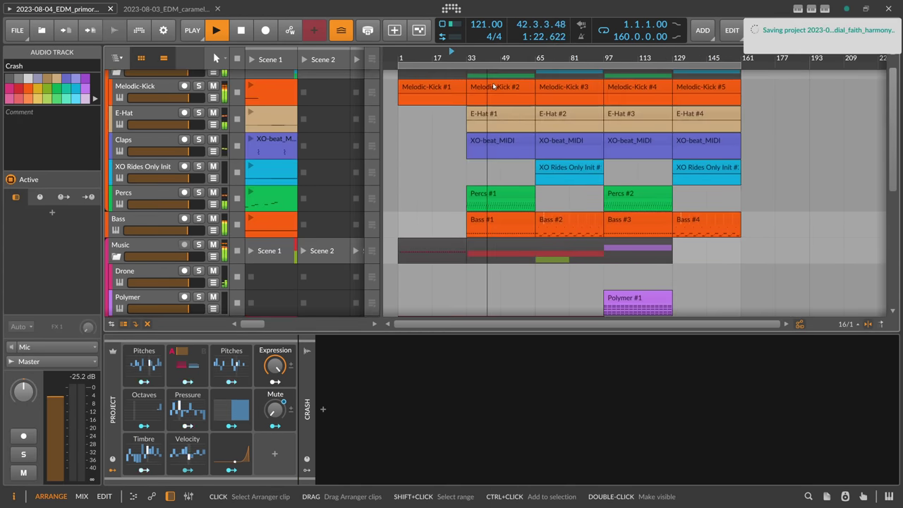
left_click(152, 119)
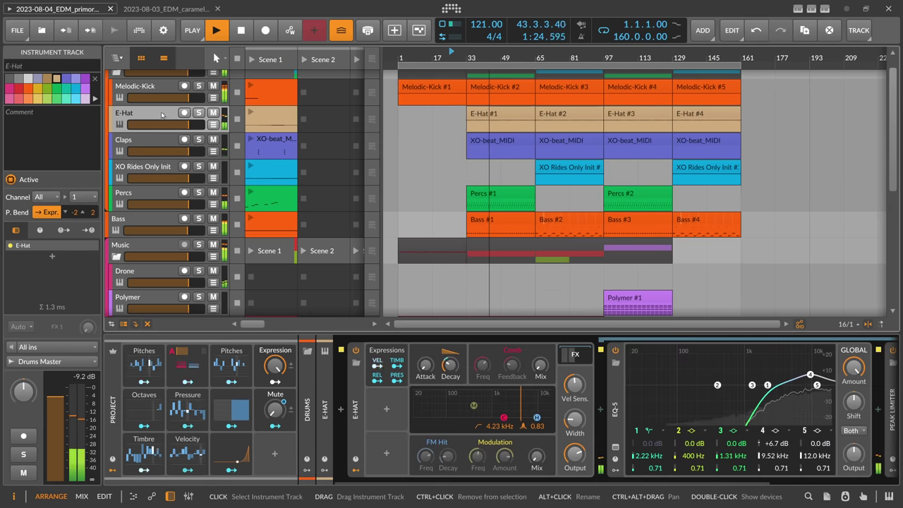
left_click_drag(575, 385, 574, 381)
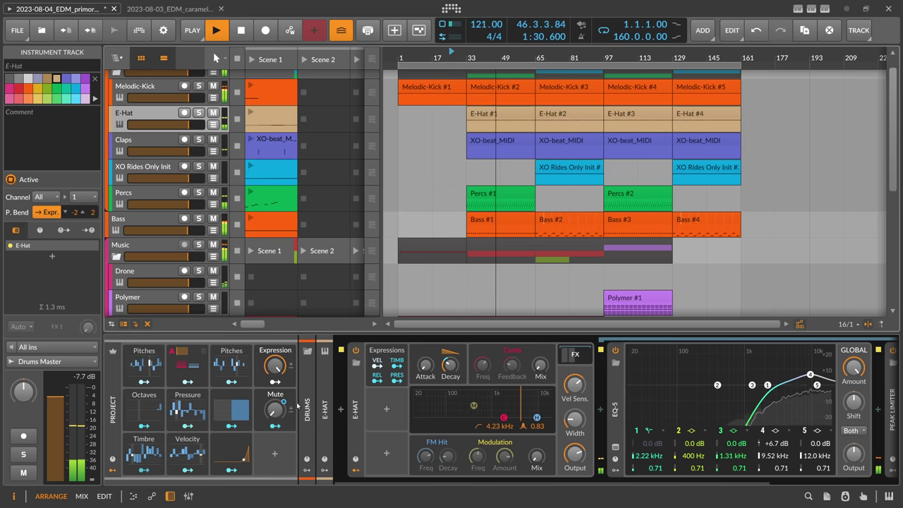
key("space")
left_click(241, 463)
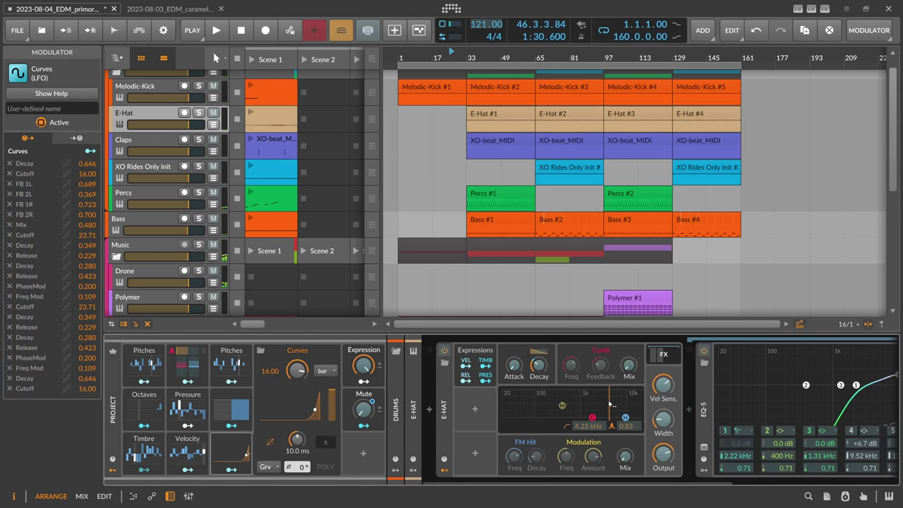
left_click_drag(663, 385, 664, 388)
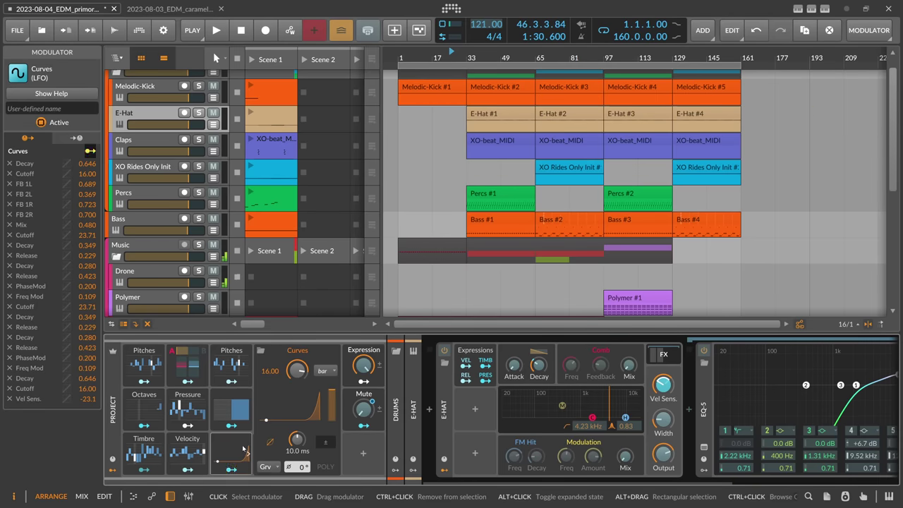
Duplicate the Curves modulator and reshape the copy into one rising curve across its full length with -50% curvature.
key("ctrl+d")
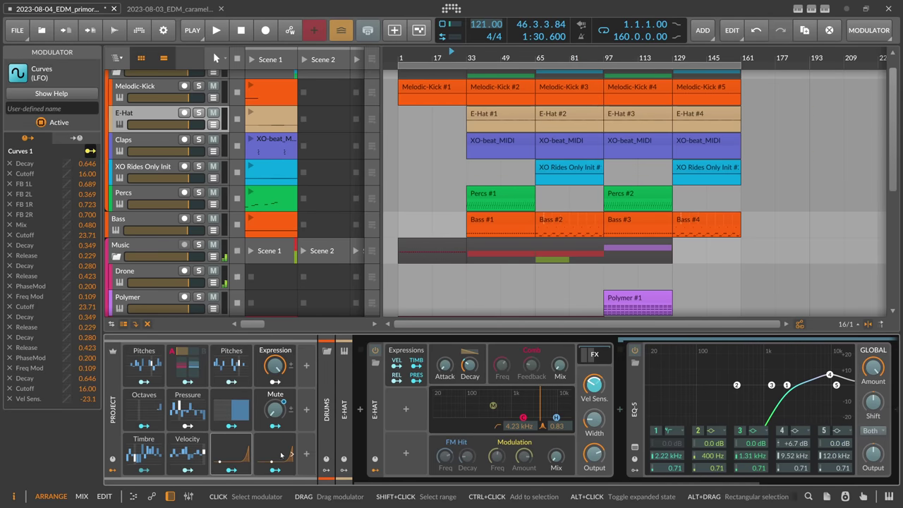
double_click(351, 412)
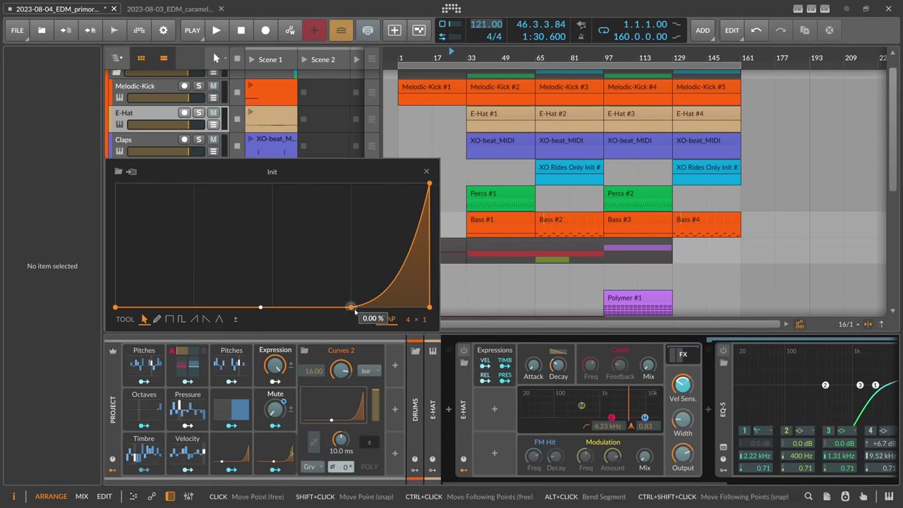
left_click_drag(360, 307, 115, 319)
left_click_drag(270, 286, 286, 268)
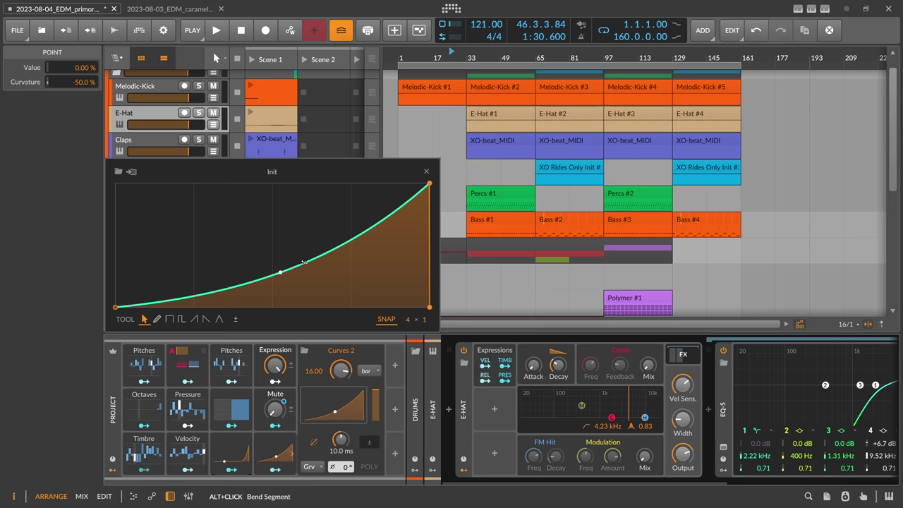
key("Escape")
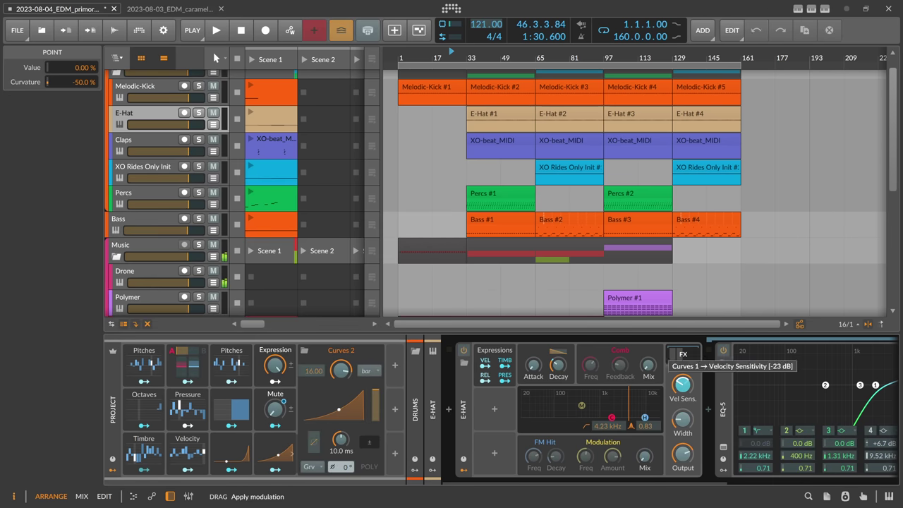
Map the Curves 2 modulator to the E-Hat's velocity sensitivity with an amount of -21 dB.
left_click(276, 469)
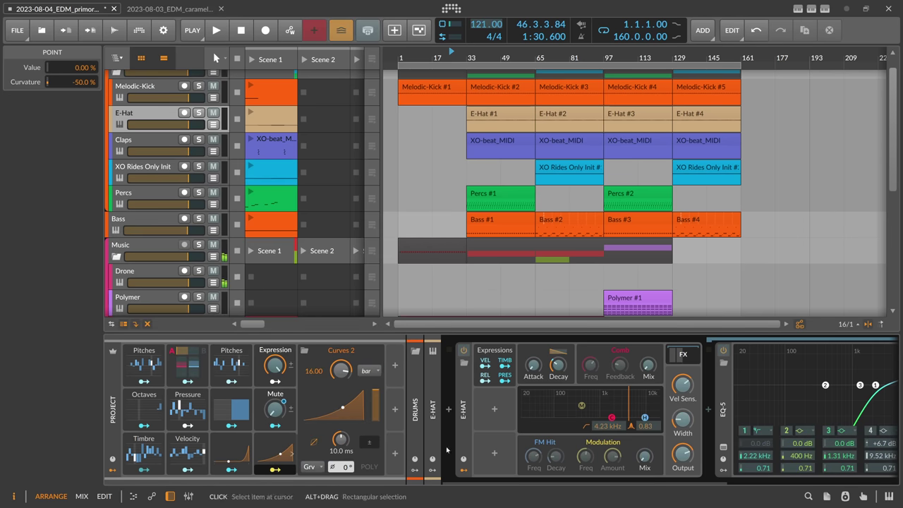
left_click_drag(683, 384, 683, 374)
key("space")
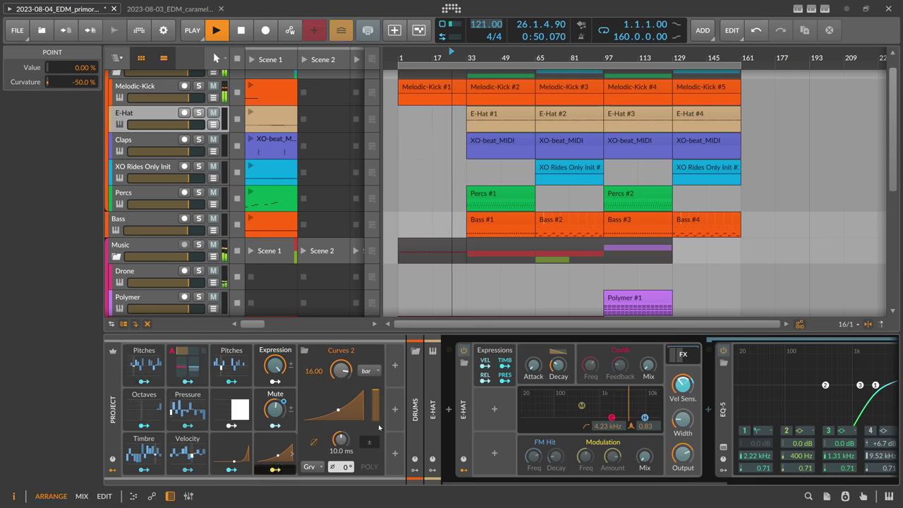
right_click(681, 385)
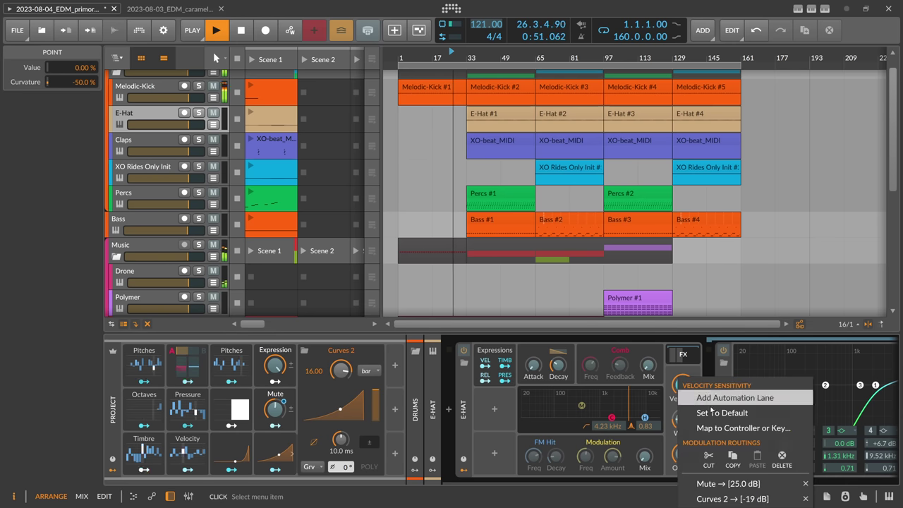
left_click(726, 498)
left_click_drag(683, 386, 683, 384)
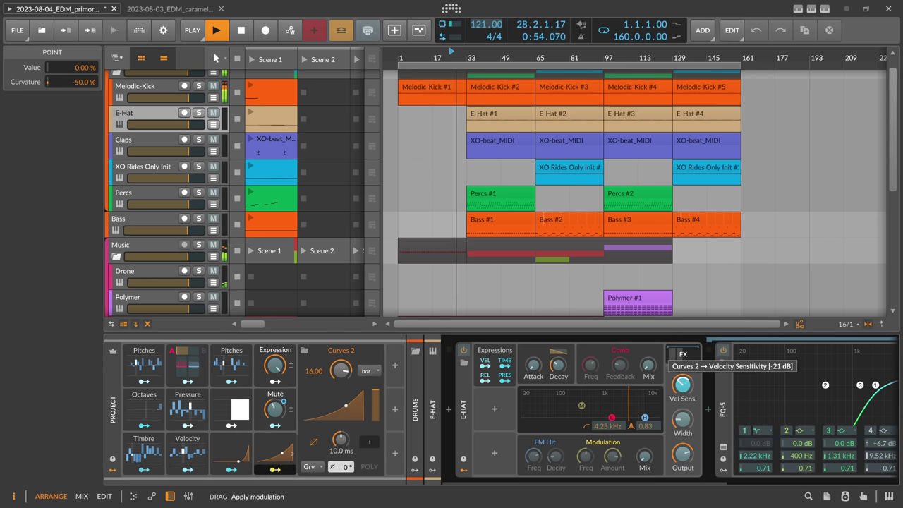
Fine-tune the E-Hat's decay while playing from about bar 57, and save the project.
left_click(520, 55)
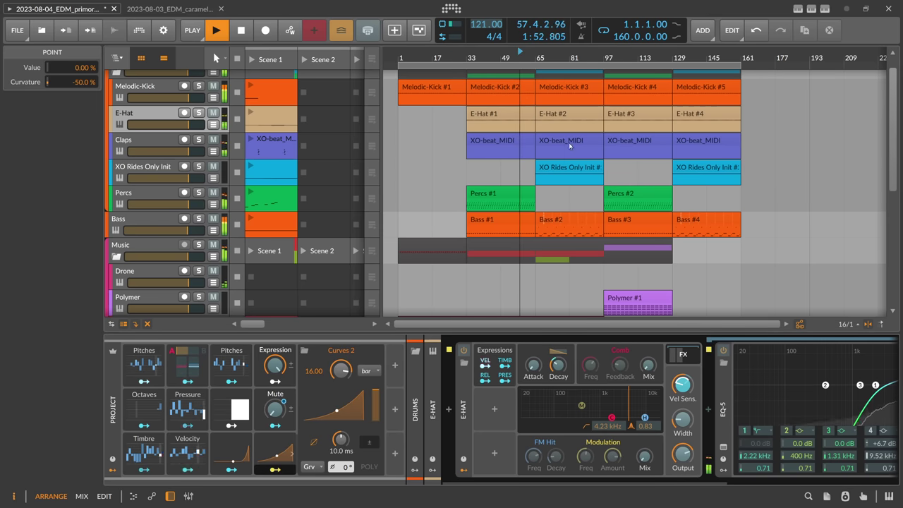
left_click_drag(559, 365, 559, 363)
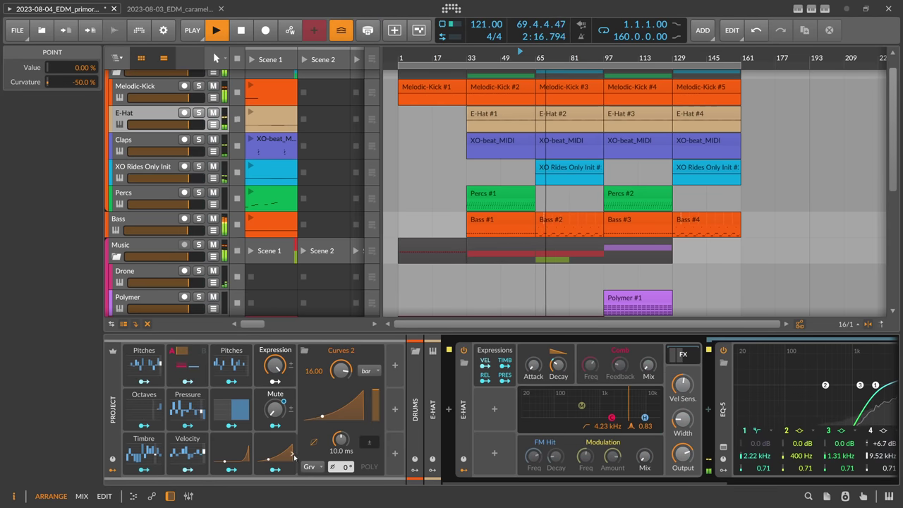
left_click_drag(559, 365, 565, 370)
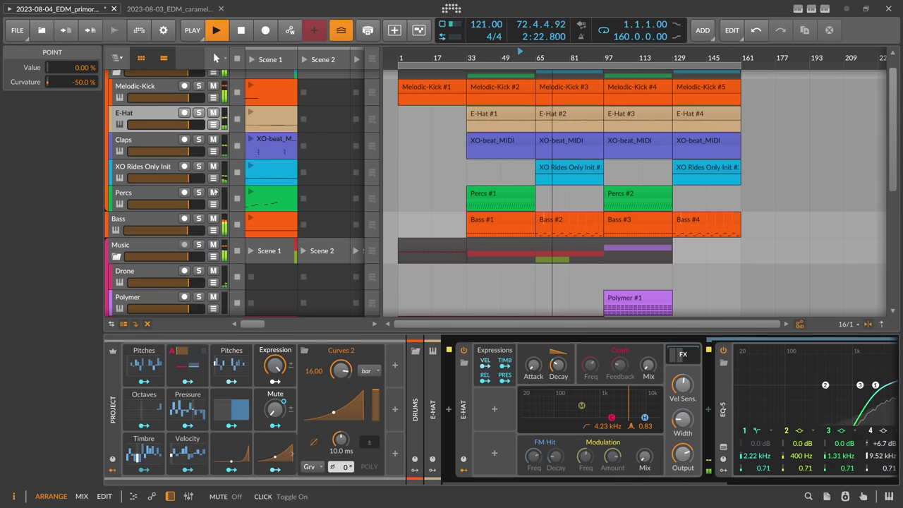
key("ctrl+s")
Collapse the Drums and Music group tracks in the arranger.
scroll(417, 86, "up", 1)
scroll(416, 86, "down", 3)
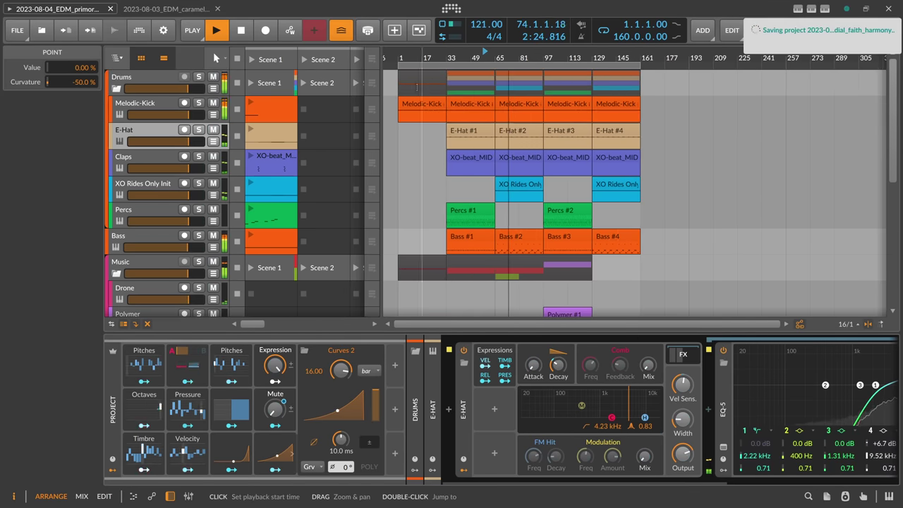
left_click(115, 88)
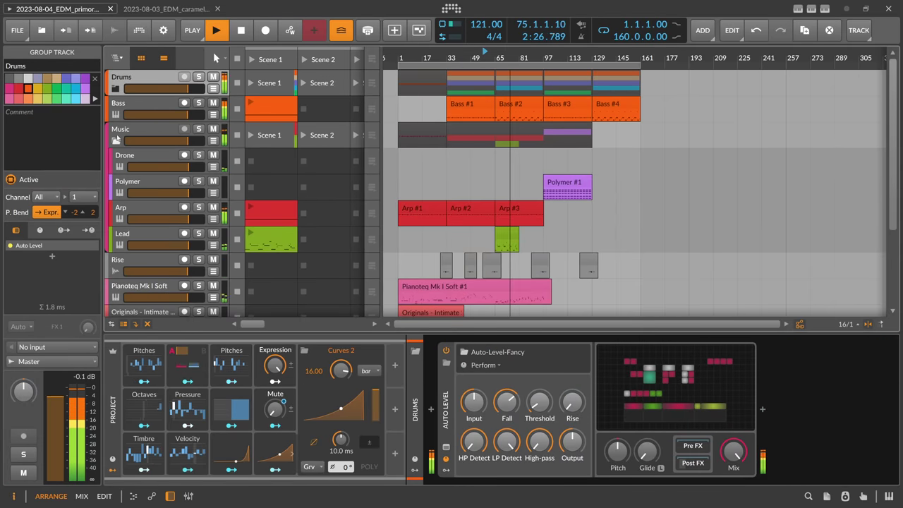
left_click(116, 140)
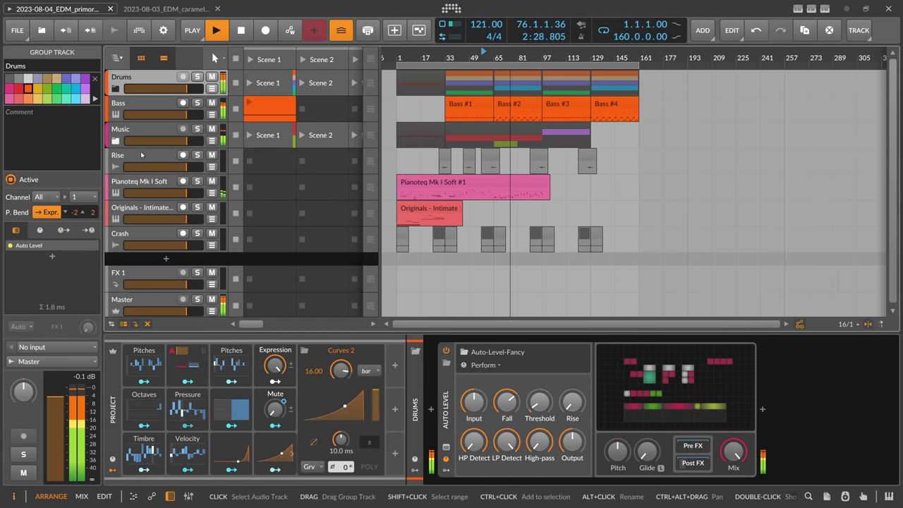
Insert a Peak Limiter between Portal and Tool on the Pianoteq Mk I Soft track and adjust its input level.
left_click(137, 182)
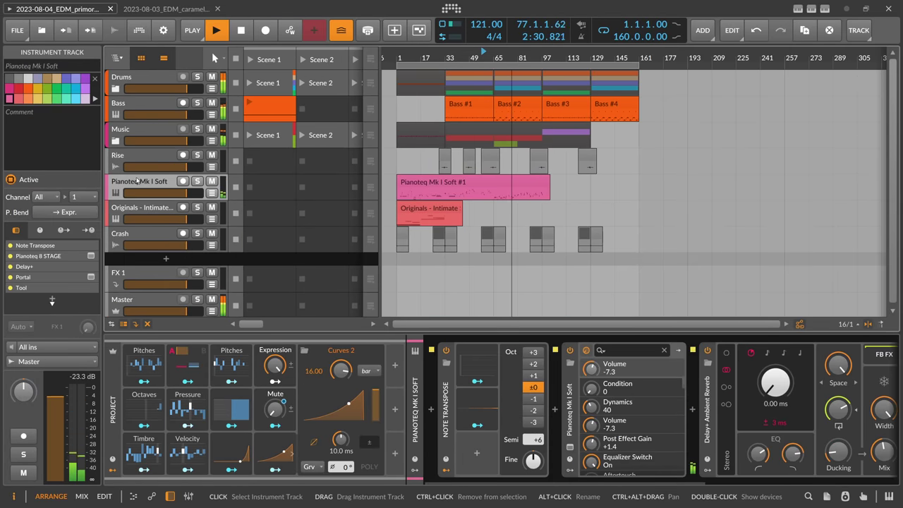
scroll(779, 400, "down", 5)
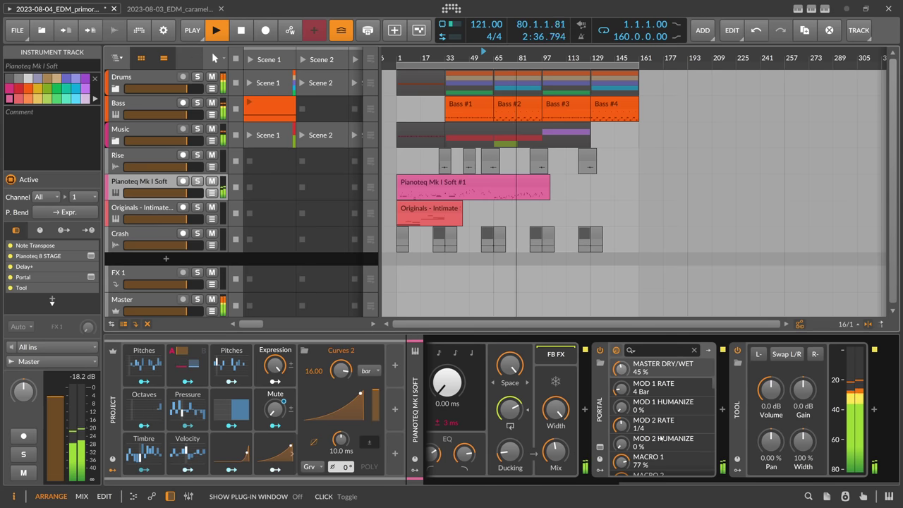
left_click(722, 409)
type("peak")
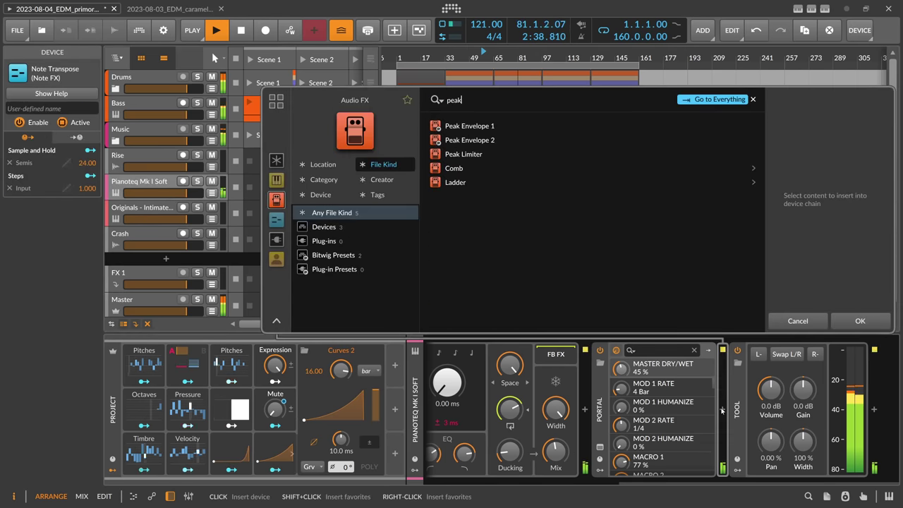
key("Down")
key("Down")
key("Down")
key("Return")
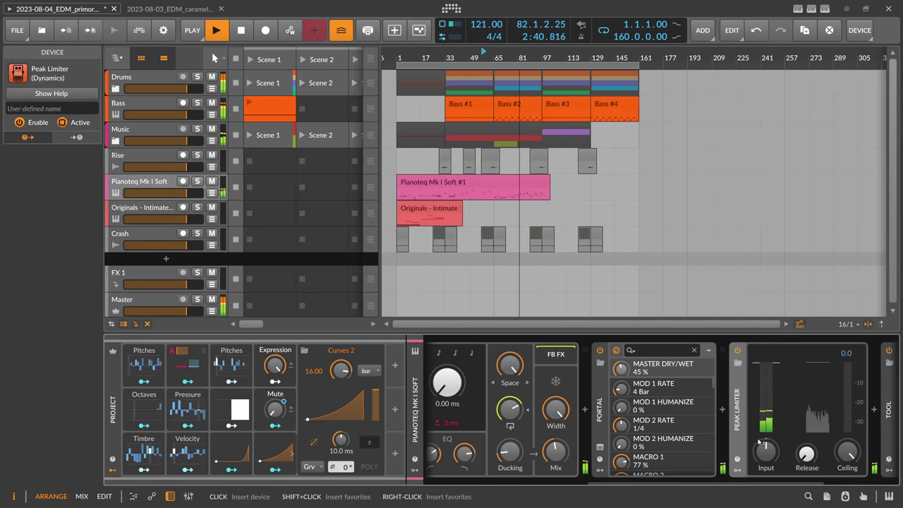
left_click_drag(759, 442, 767, 445)
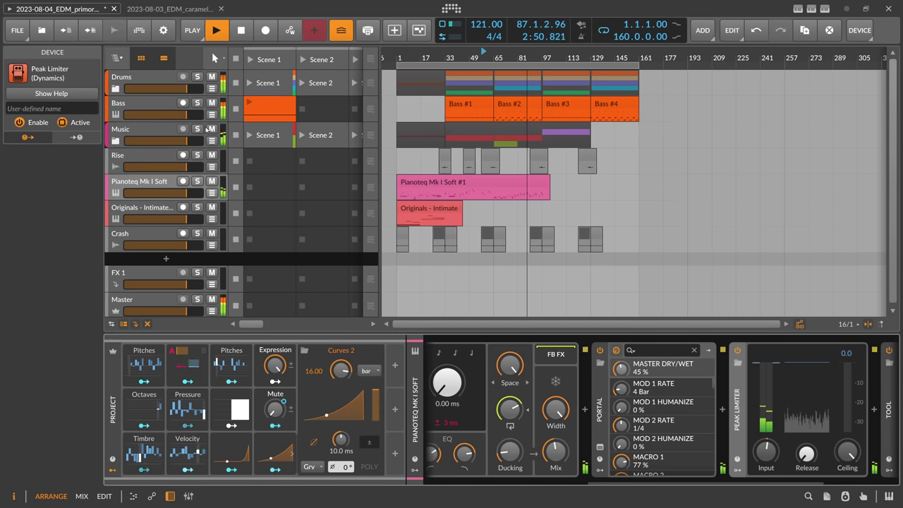
Set the input gain of the Hard-Clip device on the Master track to -0.5 dB.
left_click(145, 235)
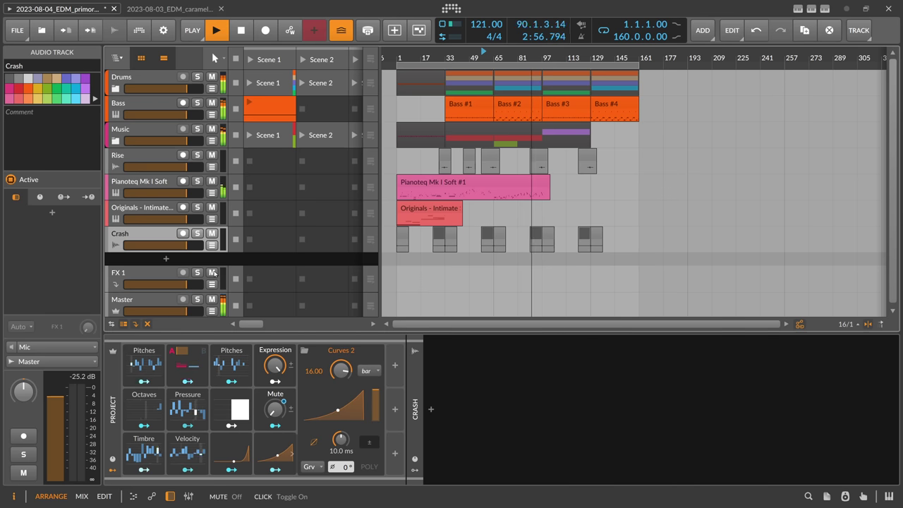
left_click(170, 299)
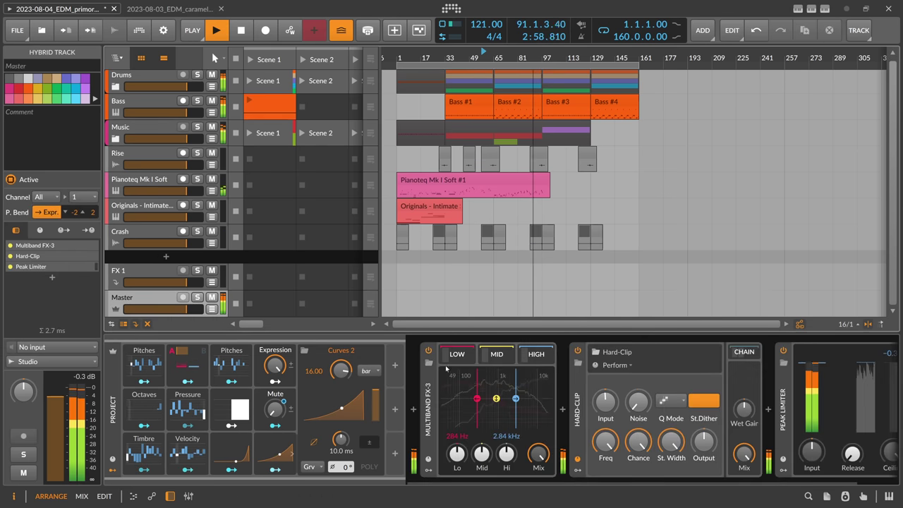
mouse_move(606, 452)
left_mouse_down()
mouse_move(613, 439)
mouse_move(605, 434)
left_mouse_up()
left_click_drag(577, 395, 805, 399)
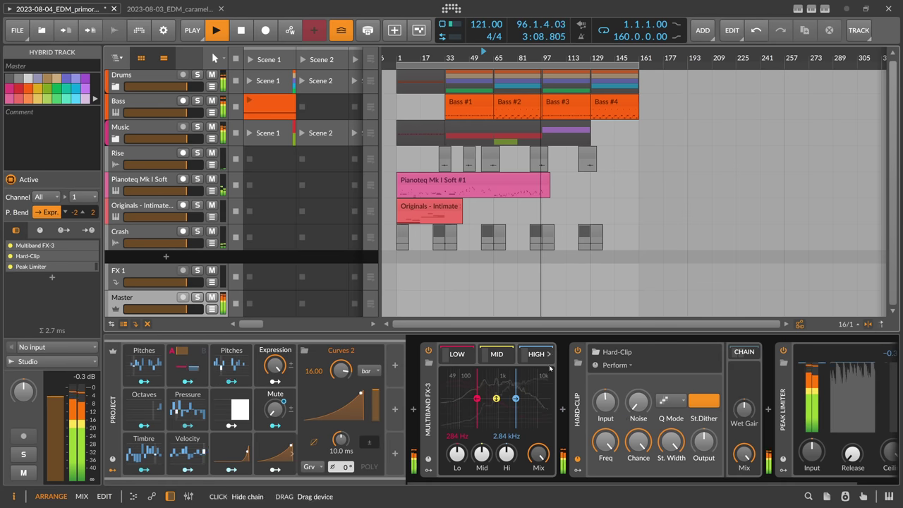
left_click(609, 404, "ctrl")
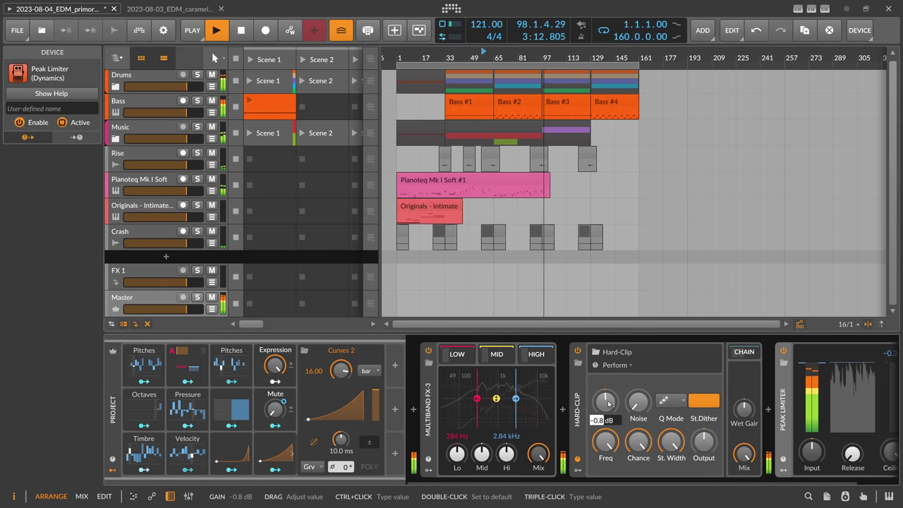
type(".5")
key("Return")
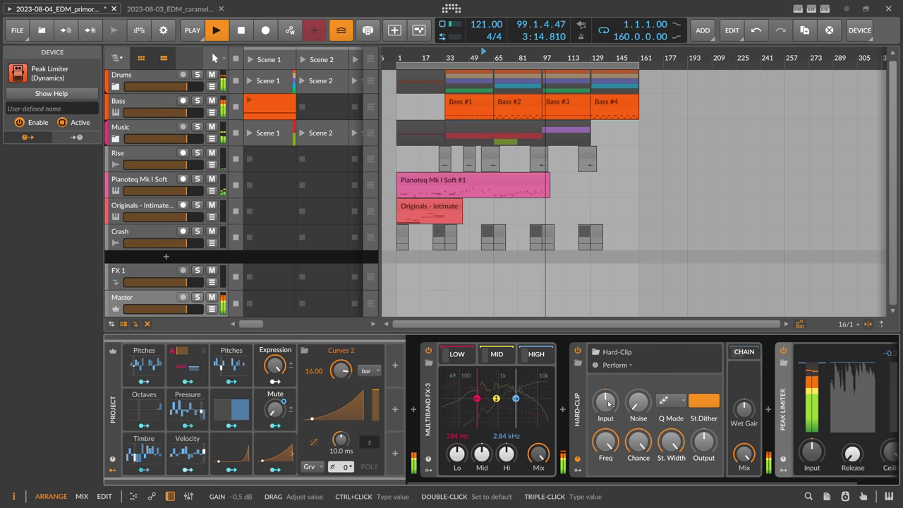
Set the playback start to bar 1 in the arranger and save the project.
left_click_drag(410, 54, 410, 50)
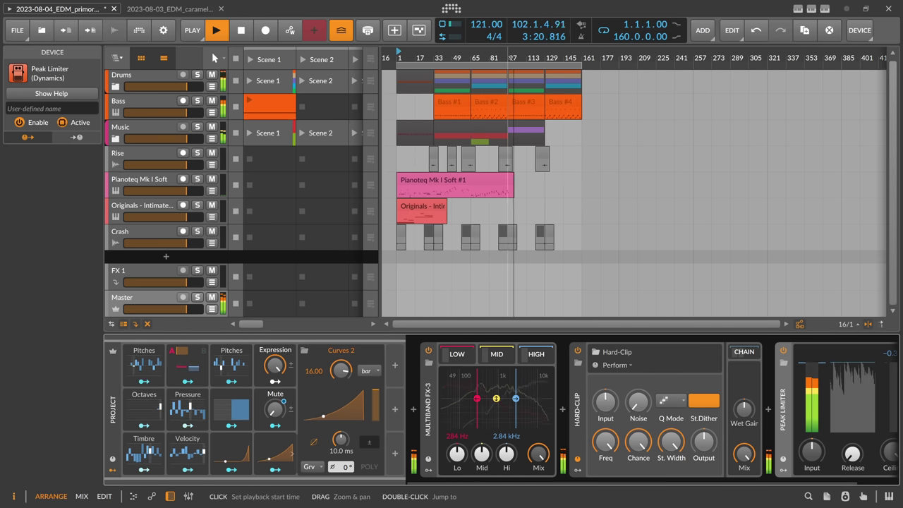
key("ctrl+s")
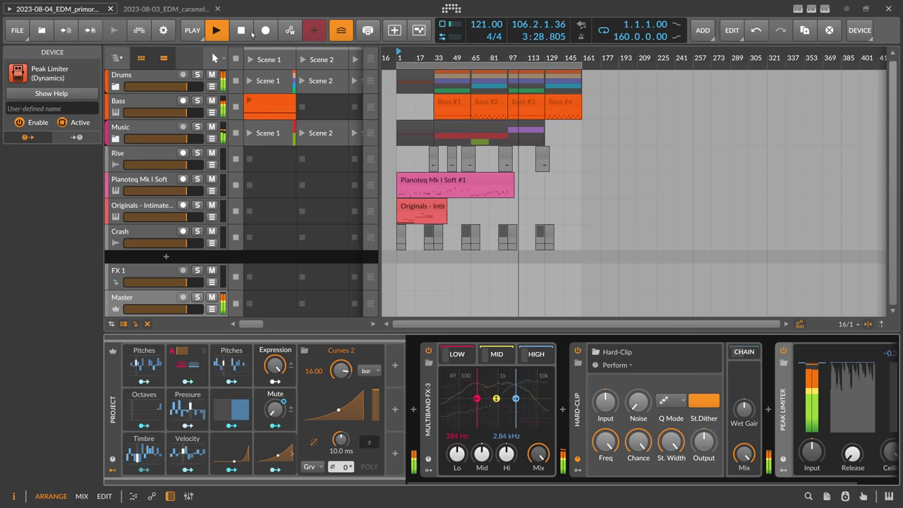
scroll(279, 288, "up", 1)
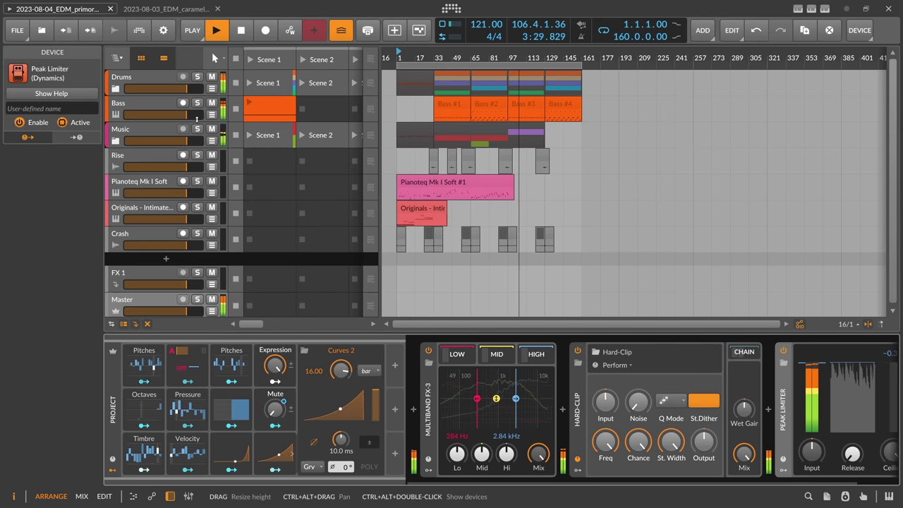
Close the Curves 2 modulator's settings and unfold the Drums group to show the Melodic-Kick and E-Hat devices.
left_click(275, 452)
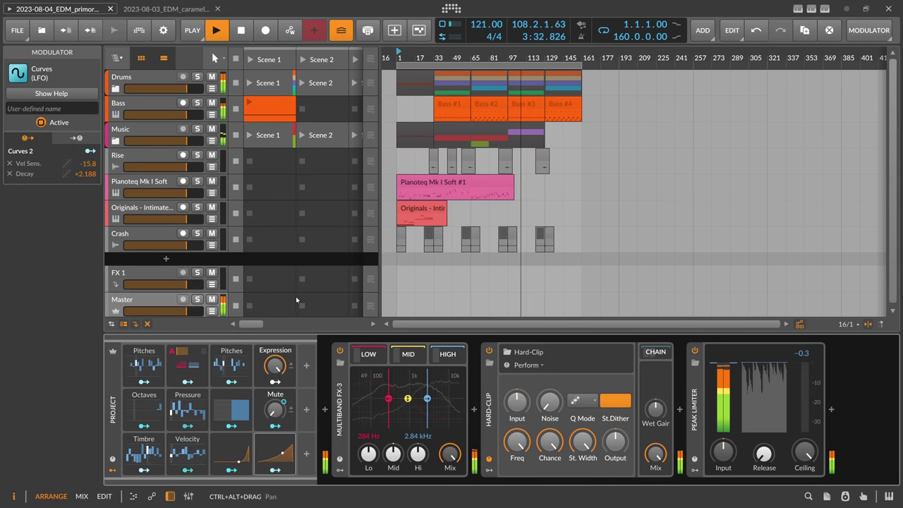
left_click(116, 89)
left_click(137, 103)
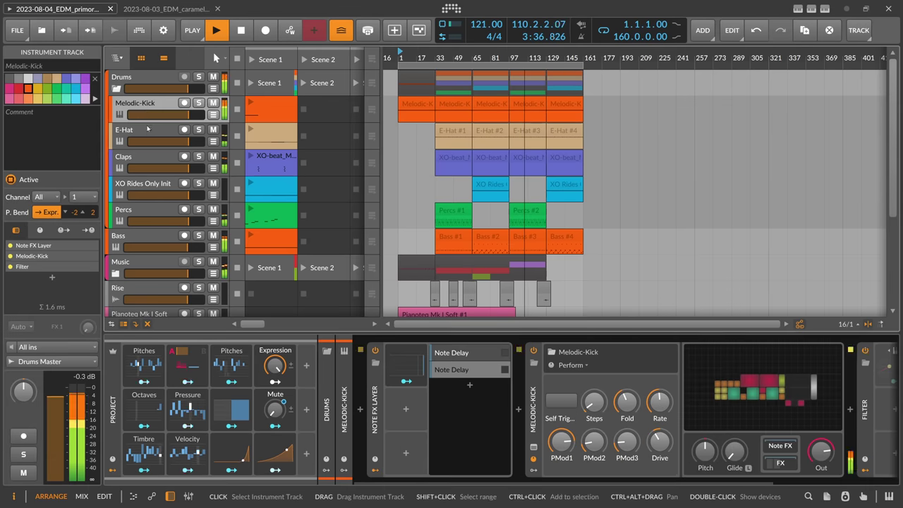
left_click(126, 134)
Select all clips on the Crash track and set the gain expression of their audio events to +3.0 dB.
scroll(422, 197, "down", 1)
scroll(422, 197, "down", 1)
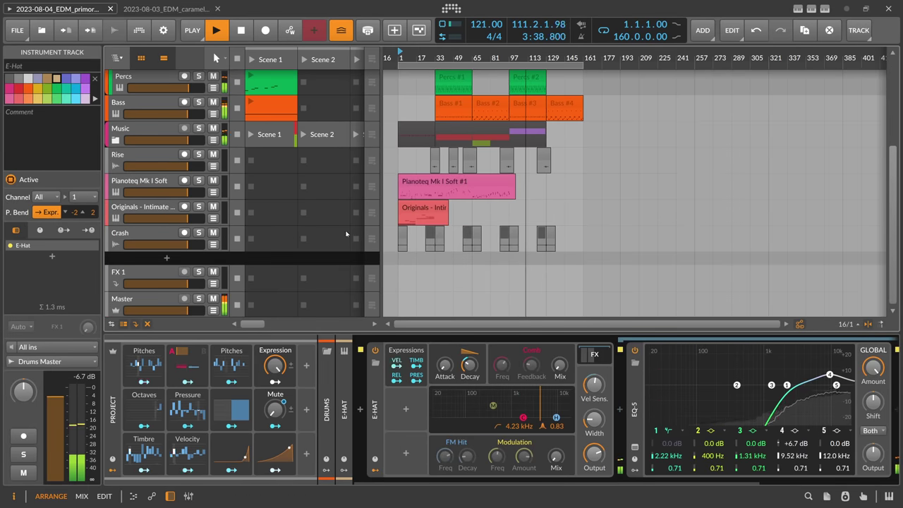
left_click(416, 240)
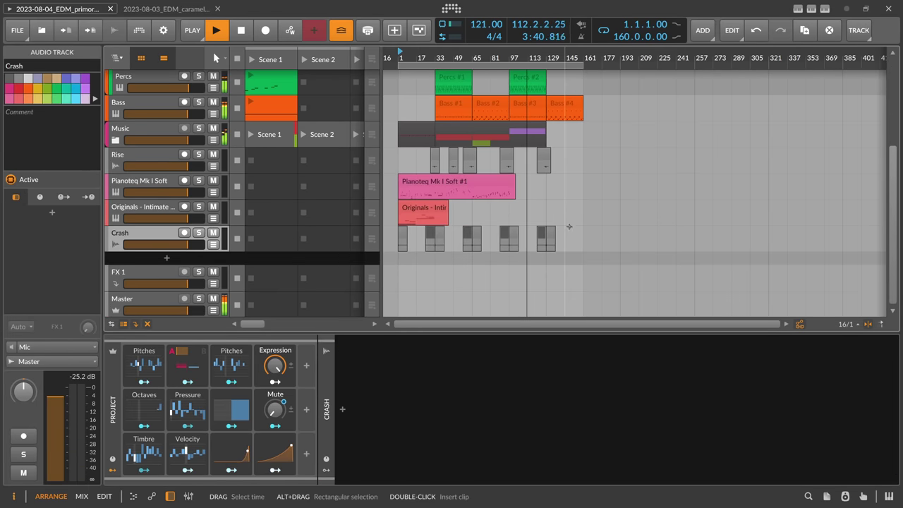
left_click_drag(569, 228, 392, 246)
scroll(65, 435, "down", 3)
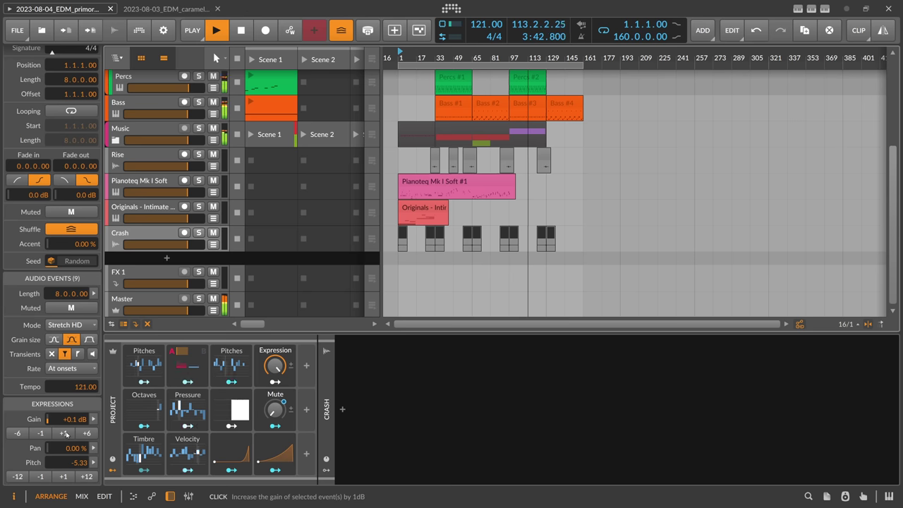
left_click(67, 436)
left_click(65, 433)
left_click(64, 434)
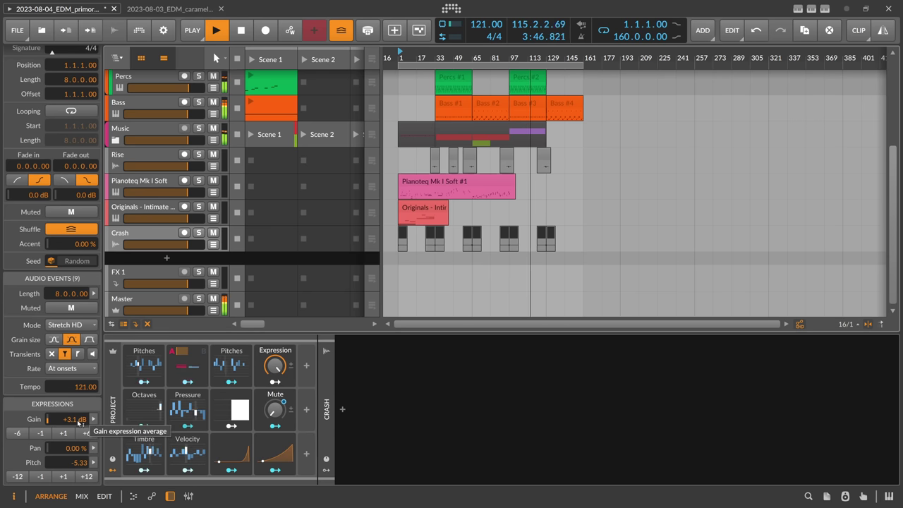
double_click(80, 418)
type("3")
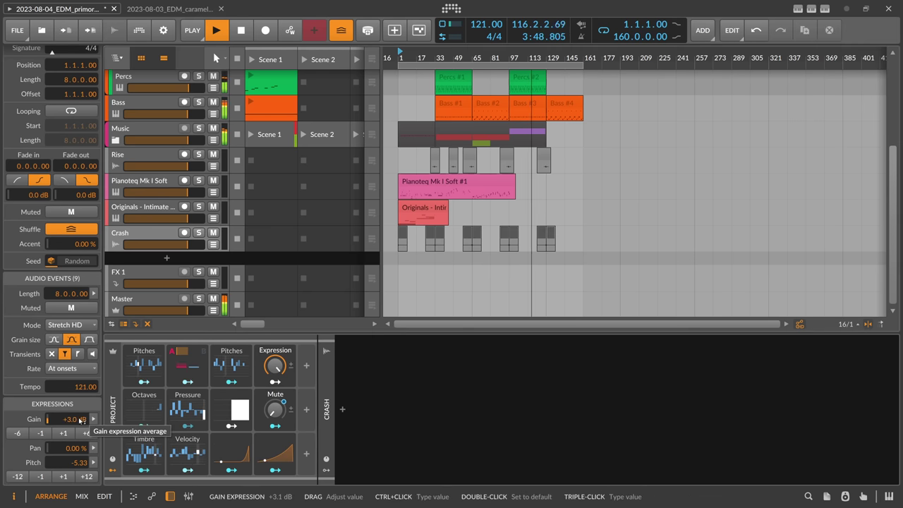
key("Return")
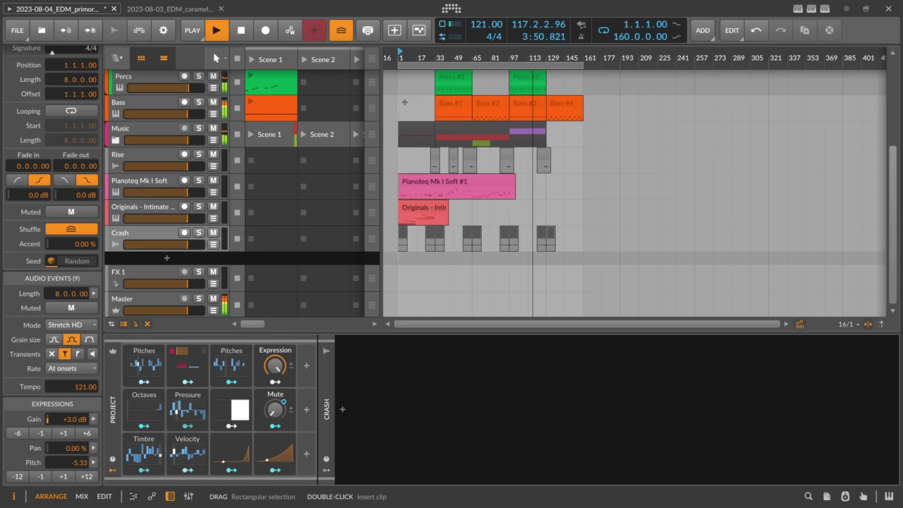
scroll(409, 108, "up", 5)
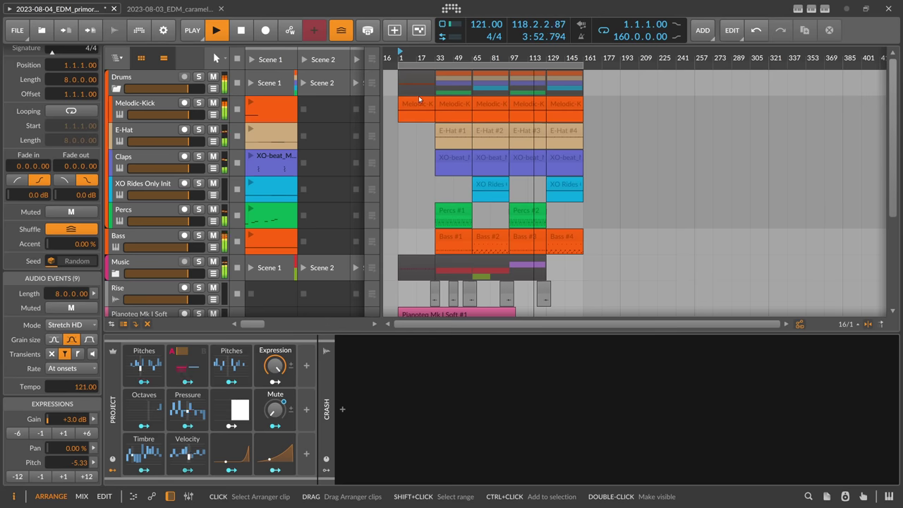
left_click_drag(404, 58, 415, 59)
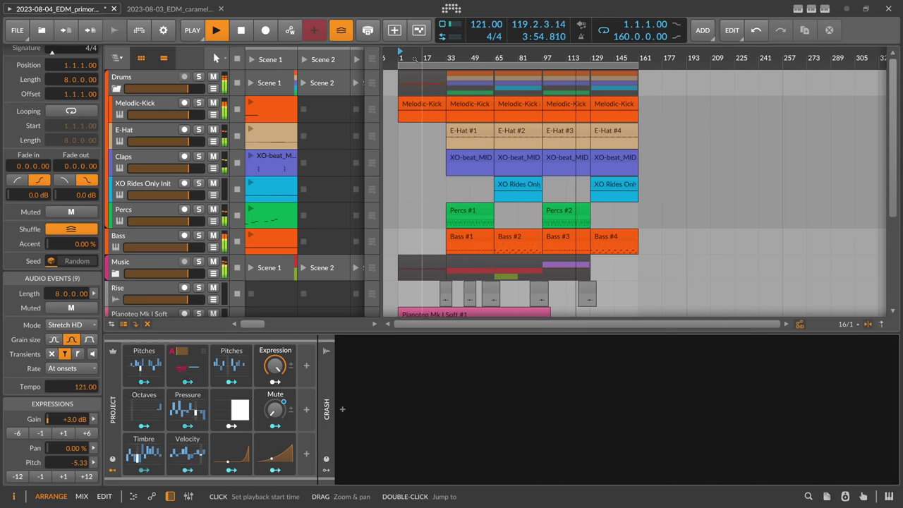